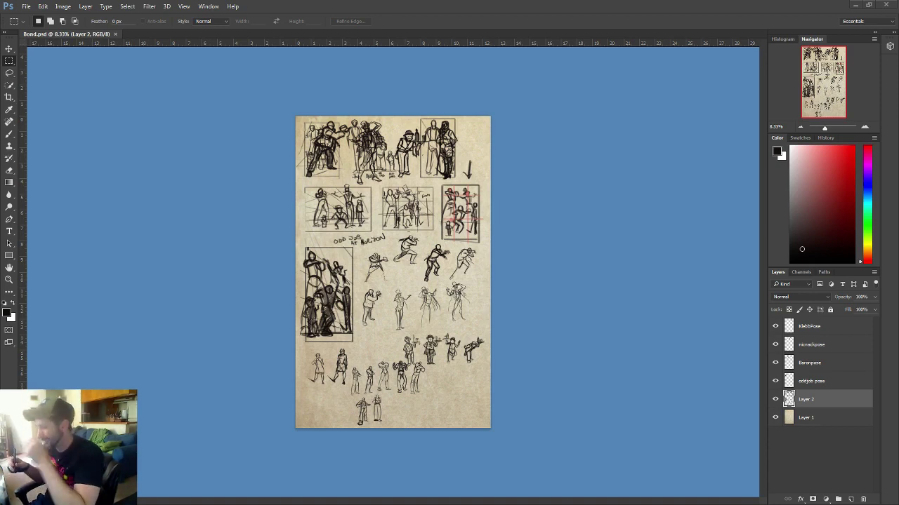
Hide the rough sketches on Layer 2 and add a new layer above it.
{"action": "left_click", "coordinate": [775, 400]}
{"action": "left_click", "coordinate": [775, 400]}
{"action": "left_click", "coordinate": [775, 399]}
{"action": "left_click", "coordinate": [775, 399]}
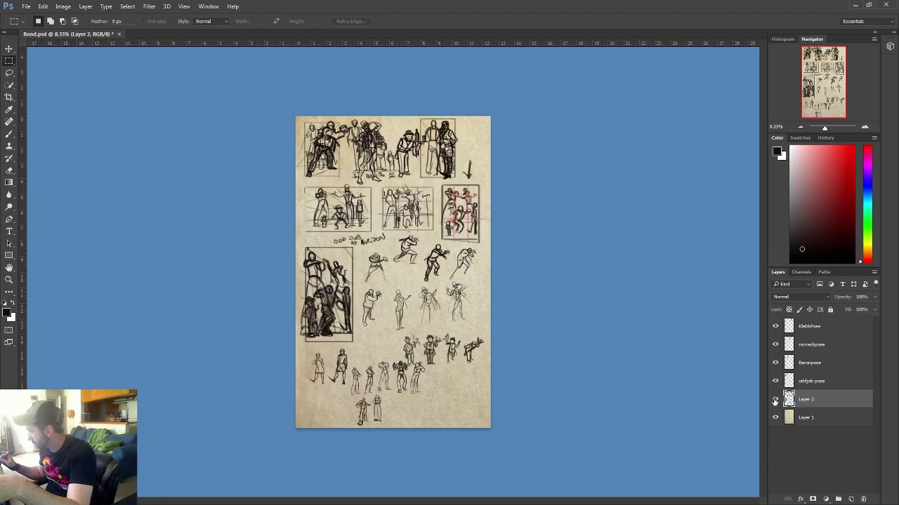
{"action": "left_click", "coordinate": [775, 400]}
{"action": "left_click", "coordinate": [774, 400]}
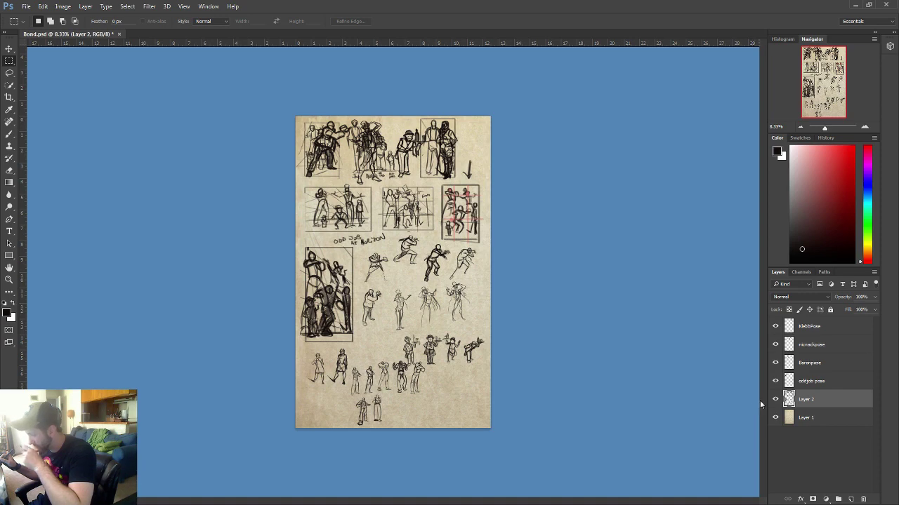
{"action": "left_click", "coordinate": [775, 400]}
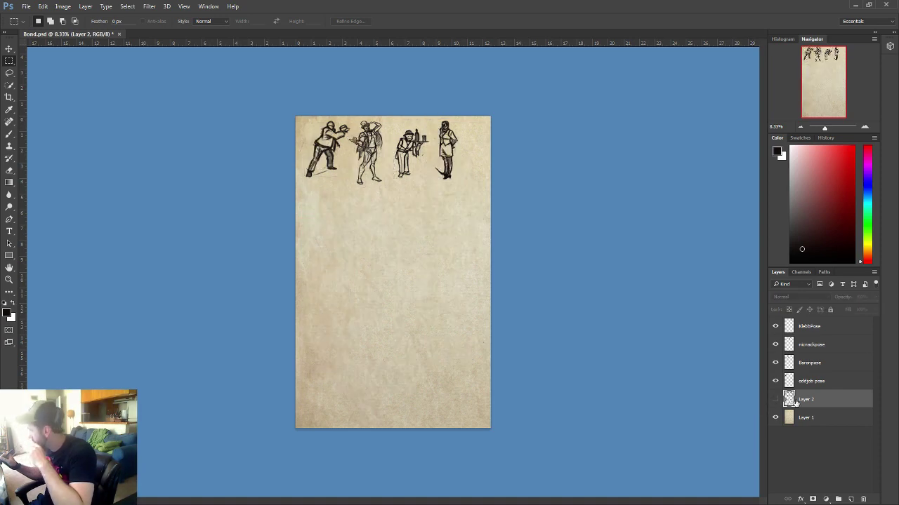
{"action": "left_click", "coordinate": [850, 499]}
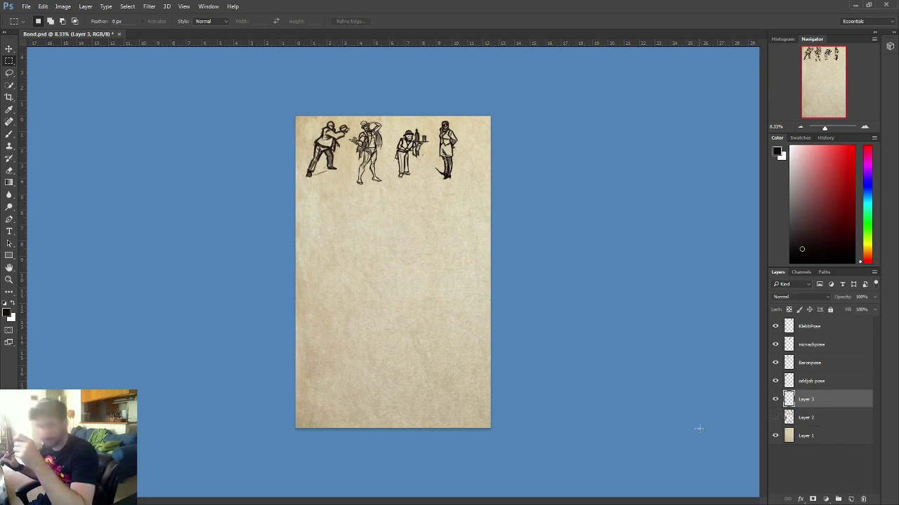
Rough in a standing woman's head, torso and long flared skirt at the middle of the page with the Brush tool.
{"action": "key", "text": "b"}
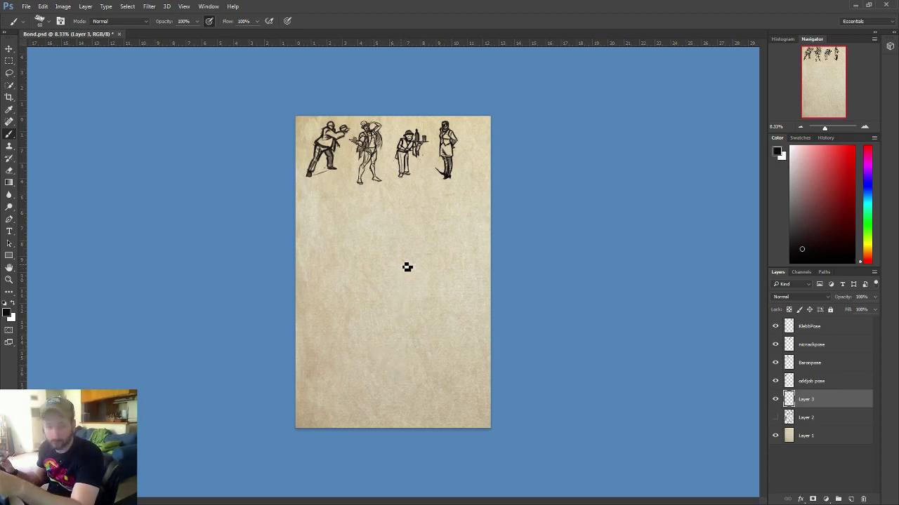
{"action": "left_click_drag", "start_coordinate": [397, 226], "coordinate": [401, 245]}
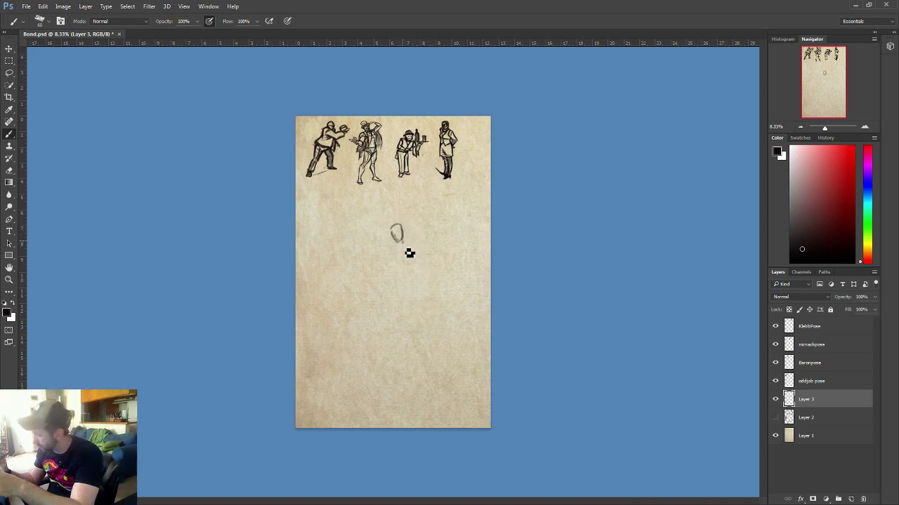
{"action": "mouse_move", "coordinate": [397, 237]}
{"action": "left_mouse_down"}
{"action": "mouse_move", "coordinate": [419, 262]}
{"action": "mouse_move", "coordinate": [398, 261]}
{"action": "left_mouse_up"}
{"action": "left_click_drag", "start_coordinate": [418, 258], "coordinate": [379, 255]}
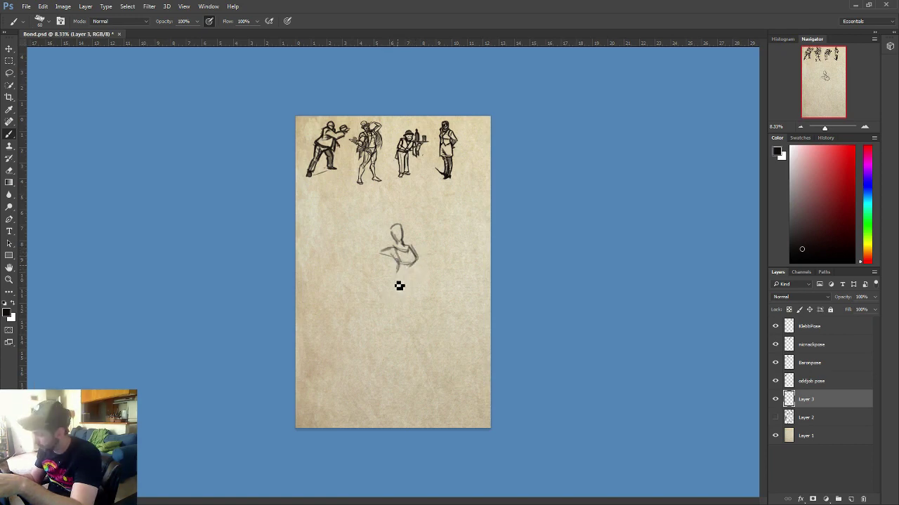
{"action": "mouse_move", "coordinate": [403, 269]}
{"action": "left_mouse_down"}
{"action": "mouse_move", "coordinate": [414, 283]}
{"action": "mouse_move", "coordinate": [426, 327]}
{"action": "mouse_move", "coordinate": [427, 317]}
{"action": "mouse_move", "coordinate": [397, 299]}
{"action": "mouse_move", "coordinate": [404, 339]}
{"action": "mouse_move", "coordinate": [402, 325]}
{"action": "mouse_move", "coordinate": [411, 343]}
{"action": "mouse_move", "coordinate": [428, 330]}
{"action": "mouse_move", "coordinate": [397, 340]}
{"action": "left_mouse_up"}
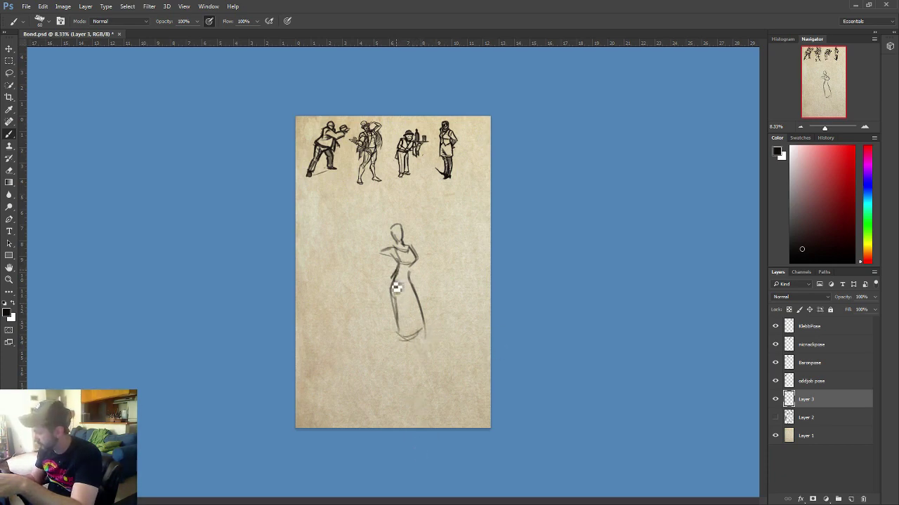
{"action": "mouse_move", "coordinate": [397, 284]}
{"action": "left_mouse_down"}
{"action": "mouse_move", "coordinate": [389, 323]}
{"action": "mouse_move", "coordinate": [389, 330]}
{"action": "mouse_move", "coordinate": [398, 321]}
{"action": "mouse_move", "coordinate": [396, 347]}
{"action": "mouse_move", "coordinate": [402, 312]}
{"action": "mouse_move", "coordinate": [396, 320]}
{"action": "mouse_move", "coordinate": [426, 340]}
{"action": "mouse_move", "coordinate": [418, 293]}
{"action": "mouse_move", "coordinate": [421, 347]}
{"action": "left_mouse_up"}
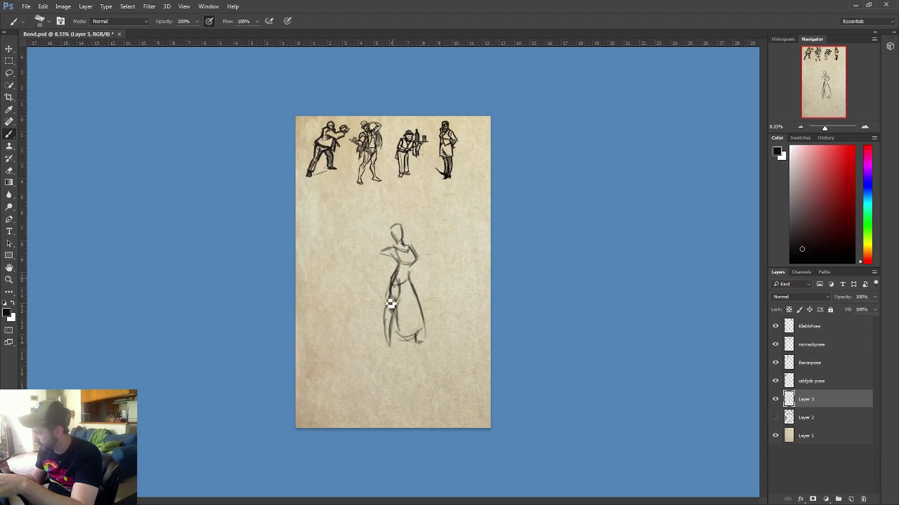
{"action": "mouse_move", "coordinate": [391, 291]}
{"action": "left_mouse_down"}
{"action": "mouse_move", "coordinate": [381, 324]}
{"action": "mouse_move", "coordinate": [409, 316]}
{"action": "mouse_move", "coordinate": [413, 344]}
{"action": "mouse_move", "coordinate": [422, 335]}
{"action": "mouse_move", "coordinate": [415, 305]}
{"action": "mouse_move", "coordinate": [423, 349]}
{"action": "mouse_move", "coordinate": [414, 268]}
{"action": "left_mouse_up"}
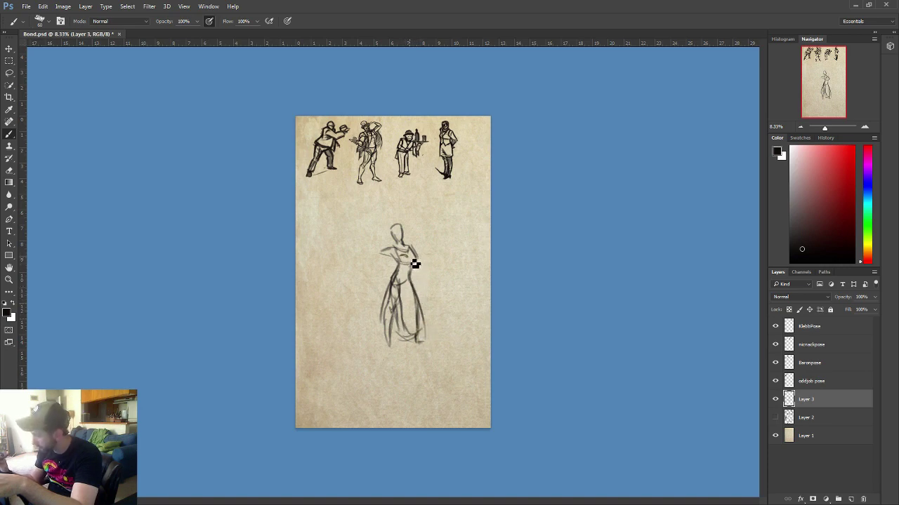
{"action": "mouse_move", "coordinate": [411, 257]}
{"action": "left_mouse_down"}
{"action": "mouse_move", "coordinate": [399, 257]}
{"action": "mouse_move", "coordinate": [415, 262]}
{"action": "mouse_move", "coordinate": [409, 250]}
{"action": "left_mouse_up"}
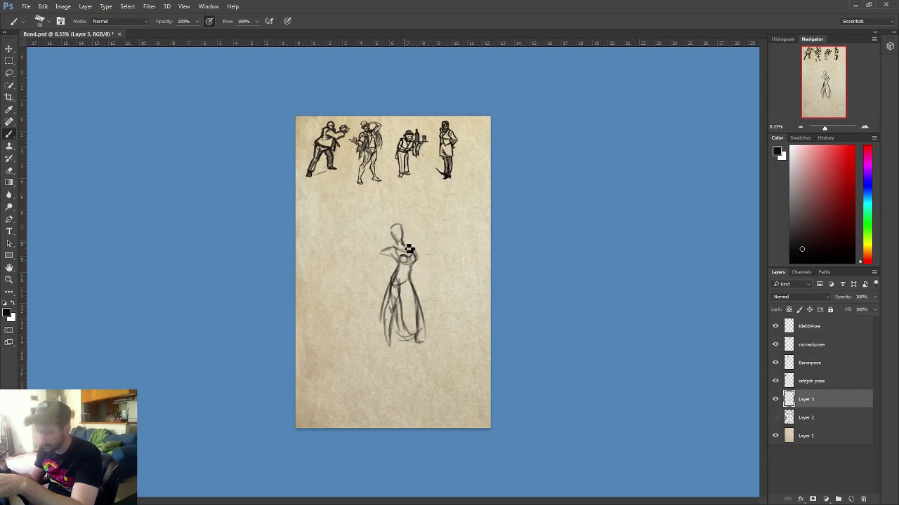
Define the woman's head and sketch one arm raised with a pistol and the other lowered at her side.
{"action": "left_click_drag", "start_coordinate": [395, 228], "coordinate": [402, 243]}
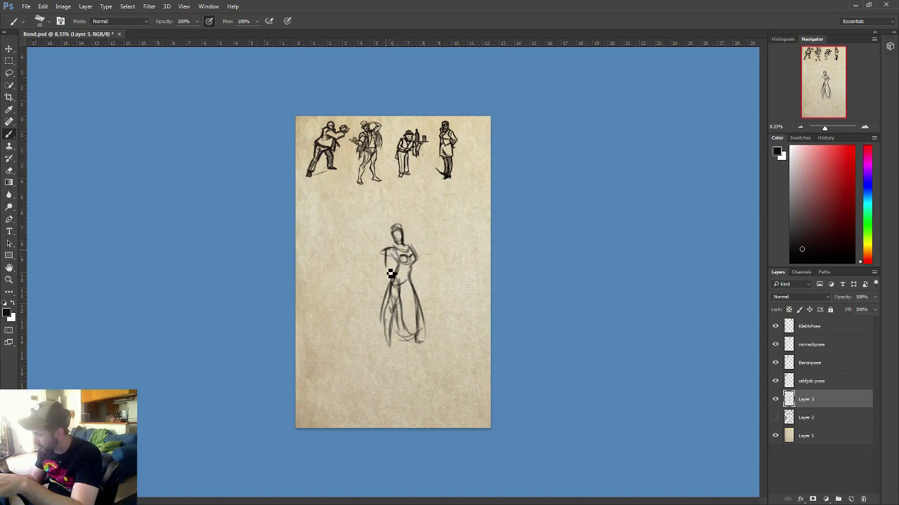
{"action": "mouse_move", "coordinate": [383, 245]}
{"action": "left_mouse_down"}
{"action": "mouse_move", "coordinate": [386, 268]}
{"action": "mouse_move", "coordinate": [385, 241]}
{"action": "left_mouse_up"}
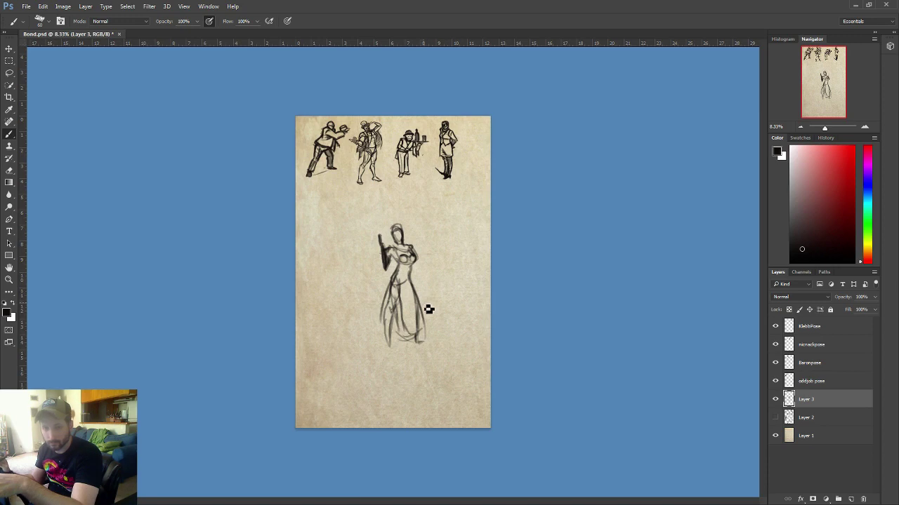
{"action": "left_click_drag", "start_coordinate": [417, 253], "coordinate": [424, 277]}
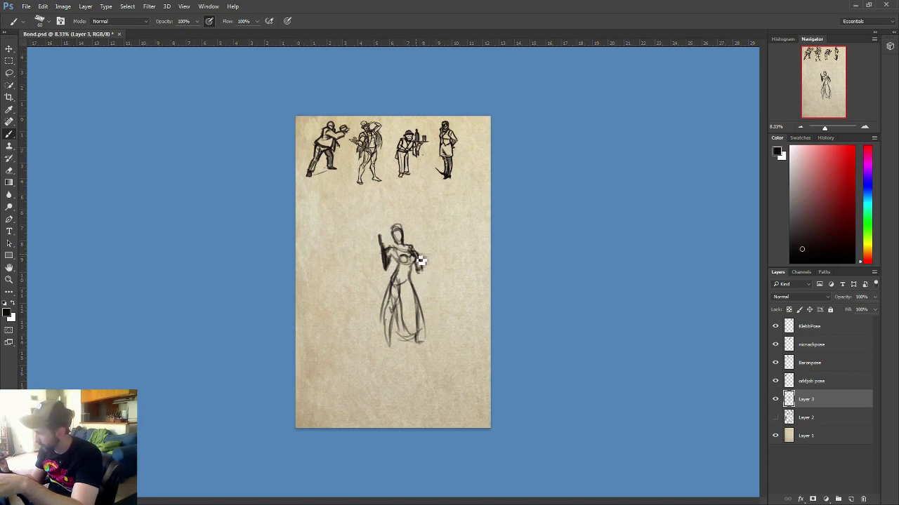
{"action": "left_click_drag", "start_coordinate": [418, 256], "coordinate": [427, 277]}
Darken the woman's waist and legs, add her hair, and shade the bodice and skirt.
{"action": "mouse_move", "coordinate": [419, 281]}
{"action": "left_mouse_down"}
{"action": "mouse_move", "coordinate": [426, 330]}
{"action": "mouse_move", "coordinate": [400, 315]}
{"action": "mouse_move", "coordinate": [394, 345]}
{"action": "left_mouse_up"}
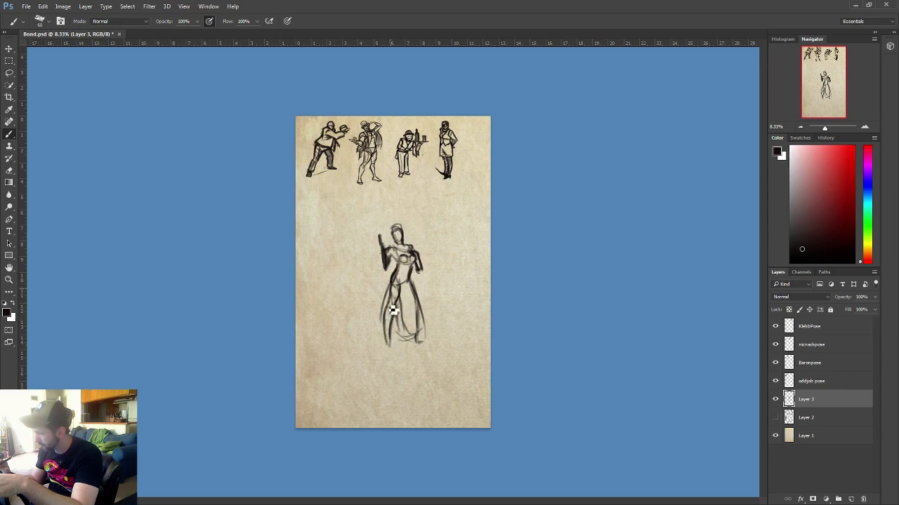
{"action": "left_click_drag", "start_coordinate": [394, 309], "coordinate": [389, 358]}
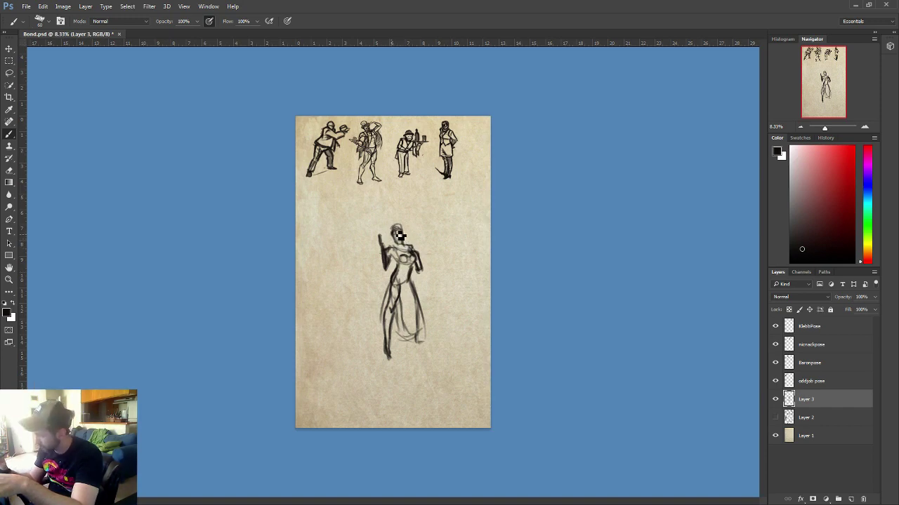
{"action": "mouse_move", "coordinate": [401, 237]}
{"action": "left_mouse_down"}
{"action": "mouse_move", "coordinate": [397, 225]}
{"action": "mouse_move", "coordinate": [409, 256]}
{"action": "left_mouse_up"}
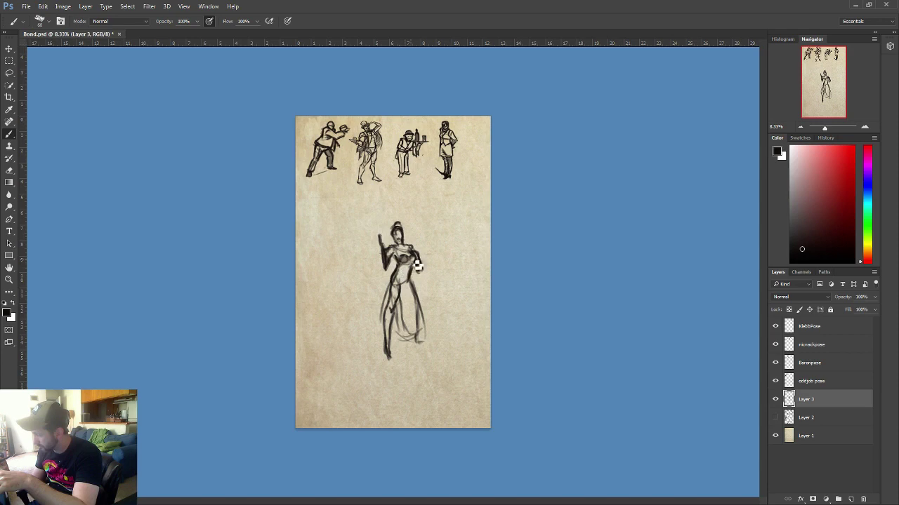
{"action": "mouse_move", "coordinate": [410, 265]}
{"action": "left_mouse_down"}
{"action": "mouse_move", "coordinate": [402, 278]}
{"action": "mouse_move", "coordinate": [409, 290]}
{"action": "left_mouse_up"}
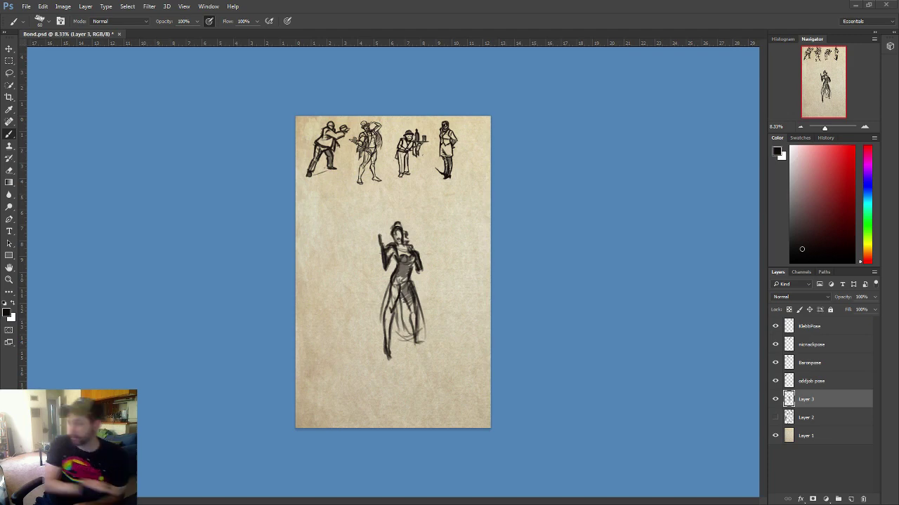
Scale the woman in the long skirt down and place her near the page's left edge, below the top row of figures.
{"action": "left_click", "coordinate": [775, 417]}
{"action": "left_click", "coordinate": [777, 418]}
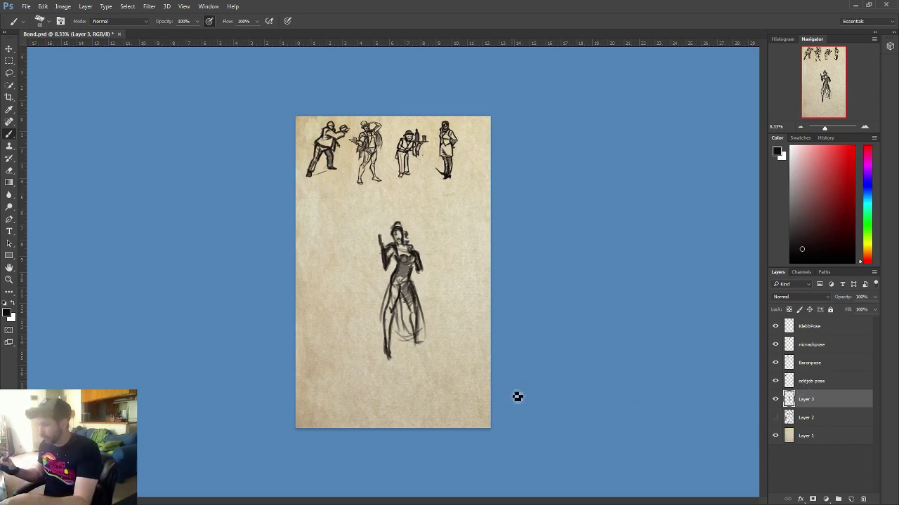
{"action": "key", "text": "ctrl+t"}
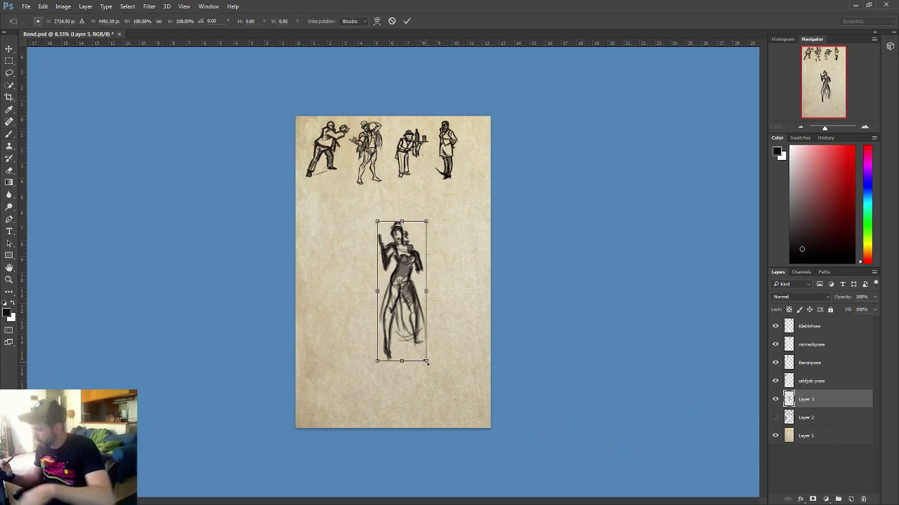
{"action": "mouse_move", "coordinate": [425, 361]}
{"action": "left_mouse_down"}
{"action": "mouse_move", "coordinate": [402, 290]}
{"action": "mouse_move", "coordinate": [346, 277]}
{"action": "left_mouse_up"}
{"action": "key", "text": "Return"}
{"action": "key", "text": "v"}
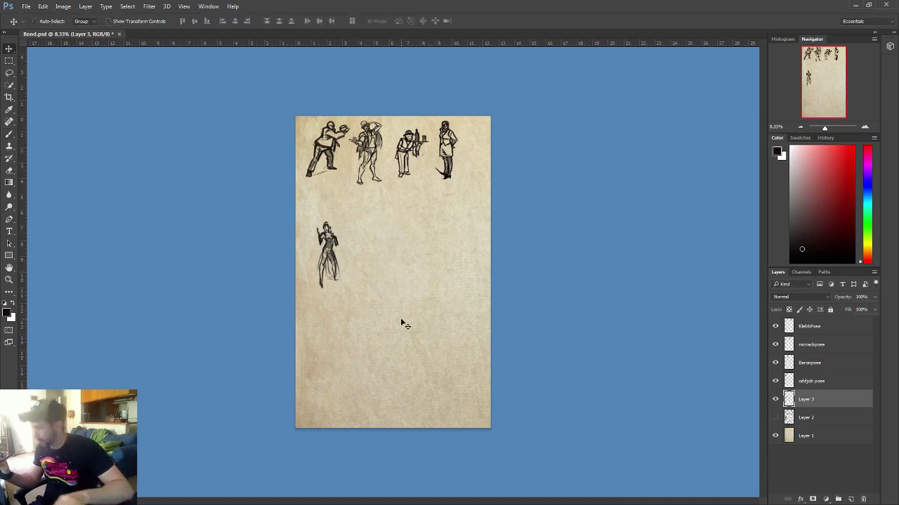
Add a new layer and sketch a second woman's head, hair, torso and arms, holding a rifle diagonally across her body.
{"action": "left_click", "coordinate": [850, 499]}
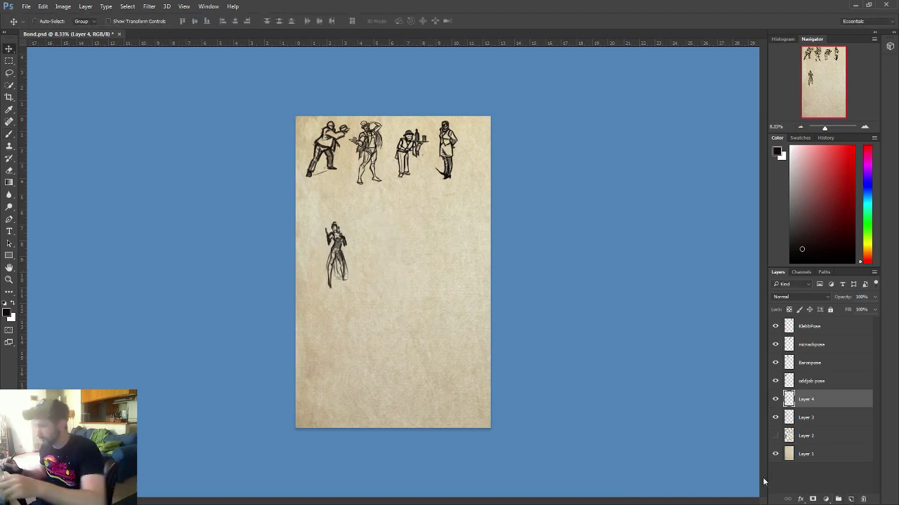
{"action": "key", "text": "b"}
{"action": "left_click", "coordinate": [416, 271]}
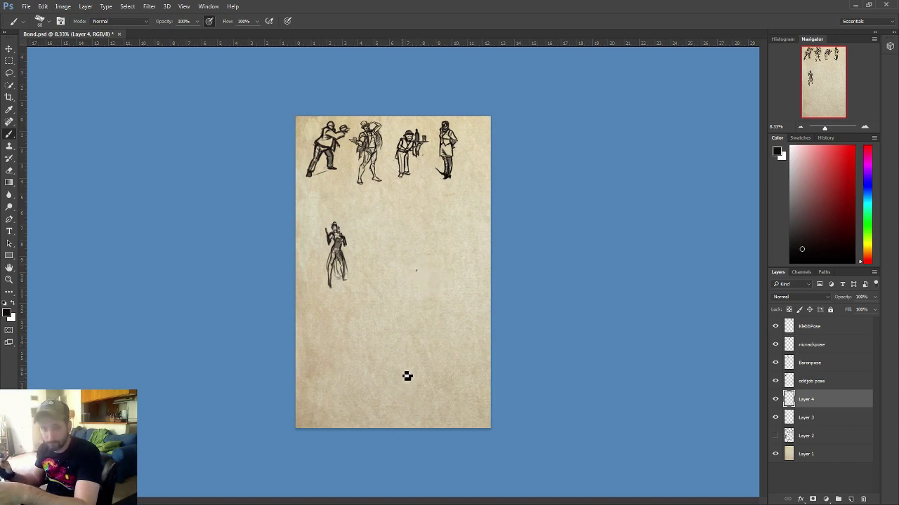
{"action": "mouse_move", "coordinate": [405, 242]}
{"action": "left_mouse_down"}
{"action": "mouse_move", "coordinate": [411, 262]}
{"action": "mouse_move", "coordinate": [406, 255]}
{"action": "mouse_move", "coordinate": [418, 259]}
{"action": "left_mouse_up"}
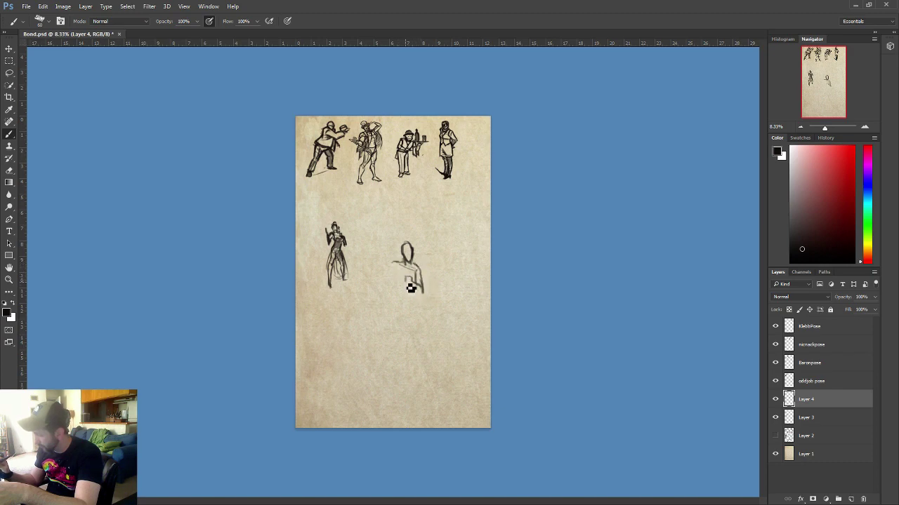
{"action": "mouse_move", "coordinate": [408, 278]}
{"action": "left_mouse_down"}
{"action": "mouse_move", "coordinate": [372, 244]}
{"action": "mouse_move", "coordinate": [408, 284]}
{"action": "mouse_move", "coordinate": [379, 282]}
{"action": "left_mouse_up"}
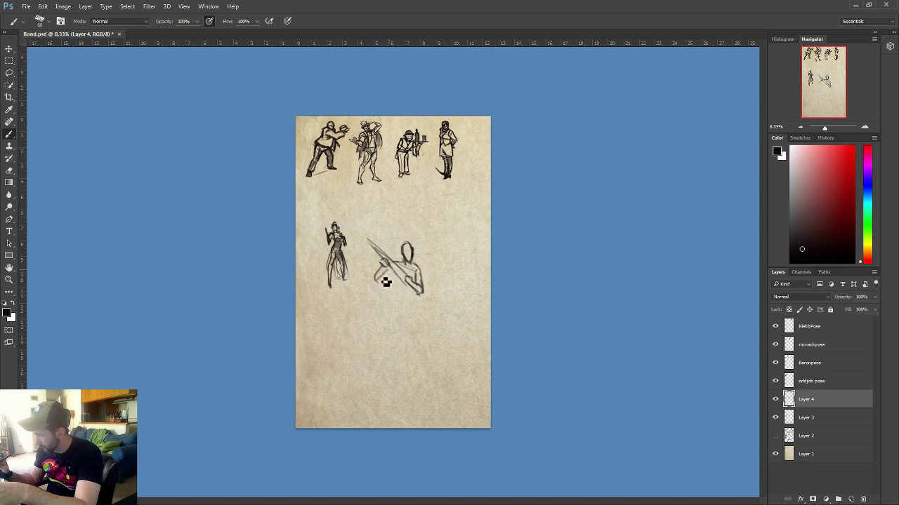
{"action": "left_click_drag", "start_coordinate": [402, 243], "coordinate": [412, 262]}
{"action": "mouse_move", "coordinate": [369, 242]}
{"action": "left_mouse_down"}
{"action": "mouse_move", "coordinate": [422, 289]}
{"action": "mouse_move", "coordinate": [402, 289]}
{"action": "mouse_move", "coordinate": [395, 303]}
{"action": "left_mouse_up"}
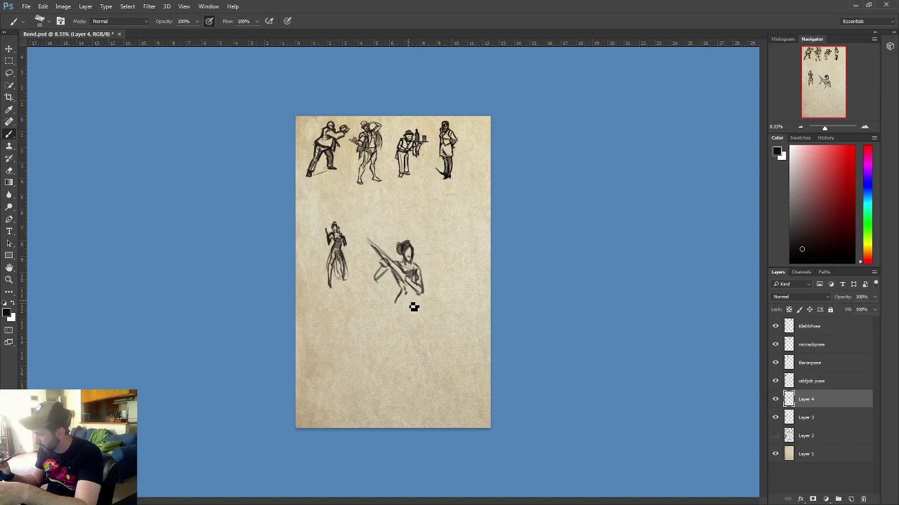
Sketch the rifle woman's wide-set legs with baggy trousers and dark boots, and strengthen the rifle and belt.
{"action": "mouse_move", "coordinate": [415, 302]}
{"action": "left_mouse_down"}
{"action": "mouse_move", "coordinate": [427, 306]}
{"action": "mouse_move", "coordinate": [445, 367]}
{"action": "mouse_move", "coordinate": [398, 304]}
{"action": "mouse_move", "coordinate": [424, 301]}
{"action": "mouse_move", "coordinate": [425, 322]}
{"action": "left_mouse_up"}
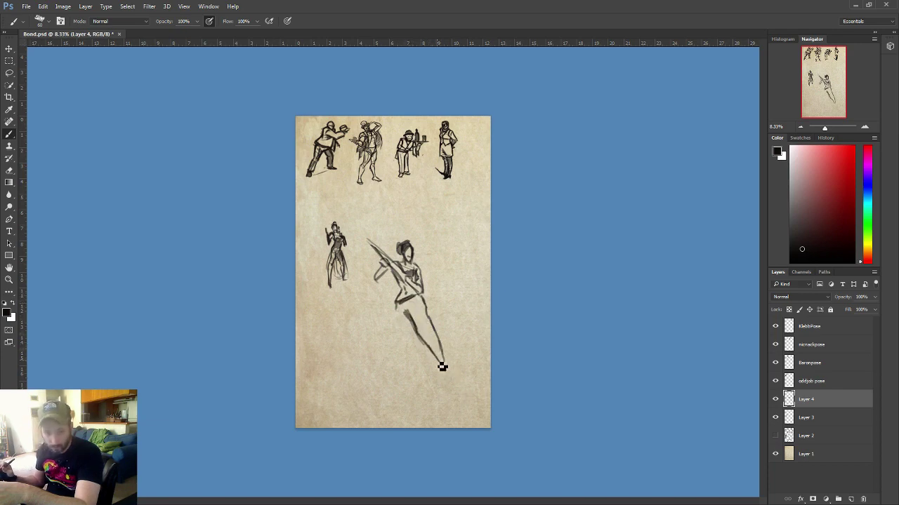
{"action": "mouse_move", "coordinate": [433, 338]}
{"action": "left_mouse_down"}
{"action": "mouse_move", "coordinate": [453, 387]}
{"action": "mouse_move", "coordinate": [450, 357]}
{"action": "mouse_move", "coordinate": [408, 331]}
{"action": "mouse_move", "coordinate": [403, 308]}
{"action": "mouse_move", "coordinate": [408, 352]}
{"action": "mouse_move", "coordinate": [427, 355]}
{"action": "mouse_move", "coordinate": [418, 327]}
{"action": "mouse_move", "coordinate": [408, 334]}
{"action": "mouse_move", "coordinate": [417, 332]}
{"action": "mouse_move", "coordinate": [423, 351]}
{"action": "mouse_move", "coordinate": [417, 360]}
{"action": "mouse_move", "coordinate": [407, 350]}
{"action": "mouse_move", "coordinate": [399, 325]}
{"action": "mouse_move", "coordinate": [406, 339]}
{"action": "mouse_move", "coordinate": [419, 320]}
{"action": "left_mouse_up"}
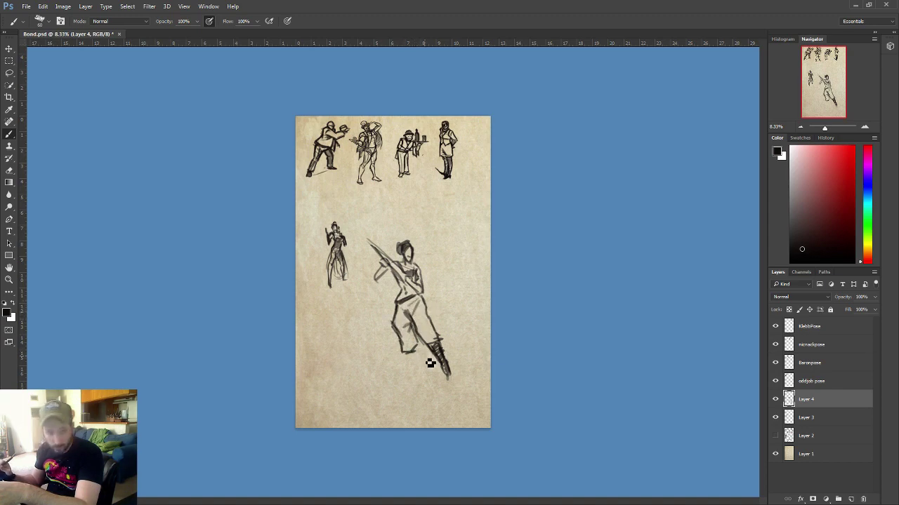
{"action": "mouse_move", "coordinate": [417, 312]}
{"action": "left_mouse_down"}
{"action": "mouse_move", "coordinate": [376, 246]}
{"action": "mouse_move", "coordinate": [407, 276]}
{"action": "mouse_move", "coordinate": [423, 271]}
{"action": "mouse_move", "coordinate": [401, 292]}
{"action": "mouse_move", "coordinate": [423, 340]}
{"action": "mouse_move", "coordinate": [400, 280]}
{"action": "mouse_move", "coordinate": [409, 334]}
{"action": "mouse_move", "coordinate": [431, 301]}
{"action": "mouse_move", "coordinate": [426, 343]}
{"action": "mouse_move", "coordinate": [414, 329]}
{"action": "mouse_move", "coordinate": [419, 339]}
{"action": "mouse_move", "coordinate": [412, 341]}
{"action": "mouse_move", "coordinate": [412, 325]}
{"action": "mouse_move", "coordinate": [420, 375]}
{"action": "left_mouse_up"}
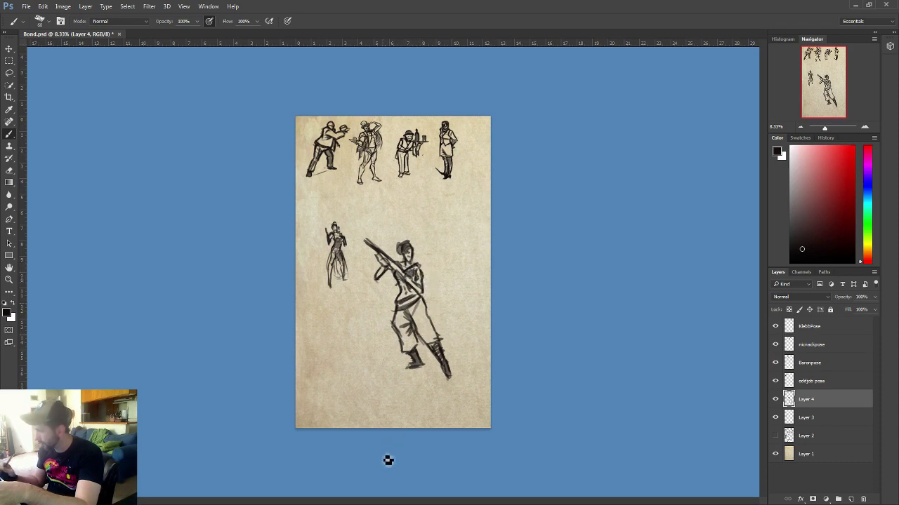
Scale the rifle woman down to about 49% and place her beside the woman in the long skirt.
{"action": "key", "text": "ctrl+t"}
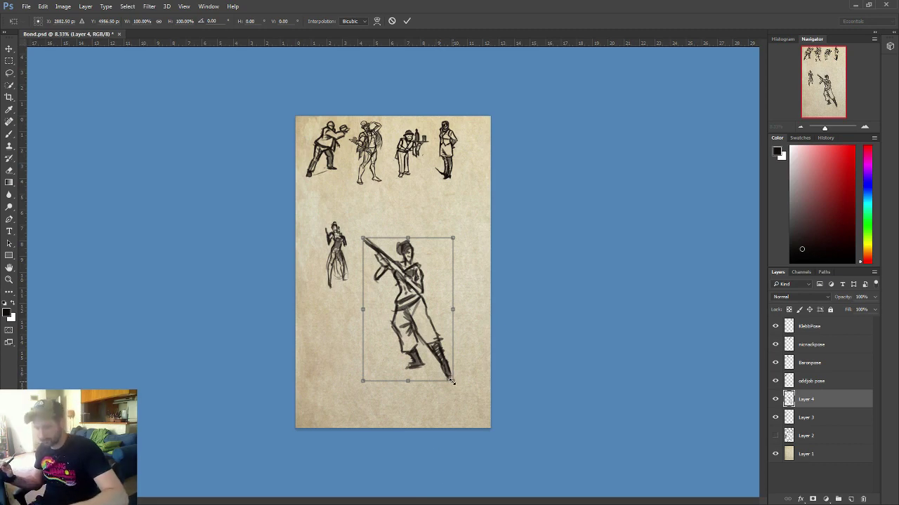
{"action": "left_click_drag", "start_coordinate": [452, 382], "coordinate": [385, 264]}
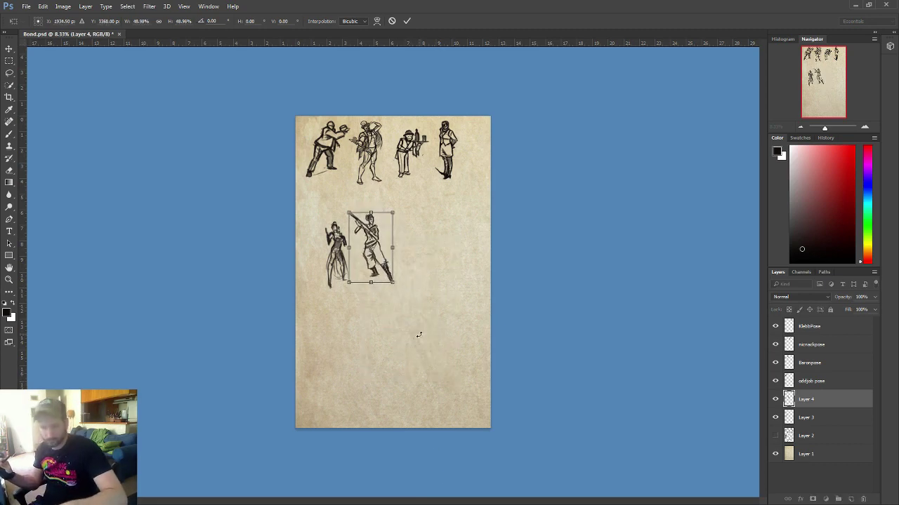
{"action": "key", "text": "Return"}
Sketch a third woman's head, torso, hips and one bent leg on a new layer, with space between her and the rifle woman.
{"action": "key", "text": "b"}
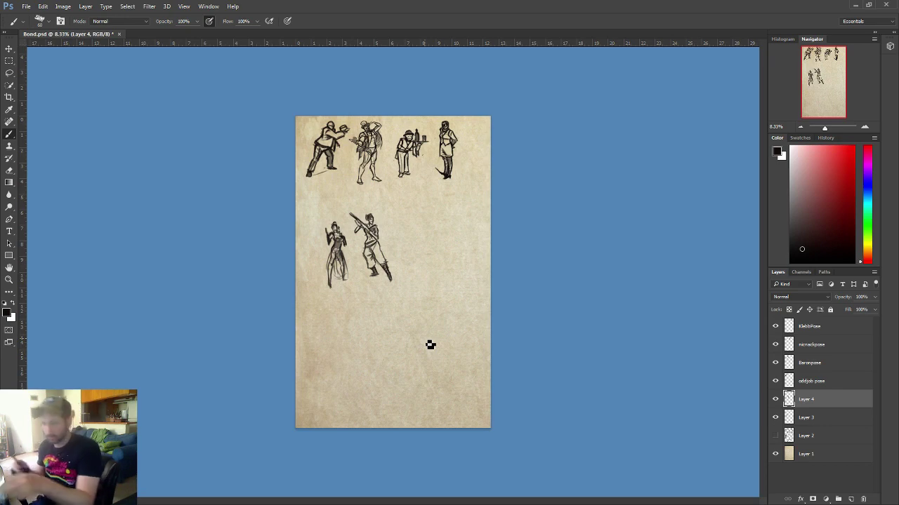
{"action": "left_click", "coordinate": [775, 435]}
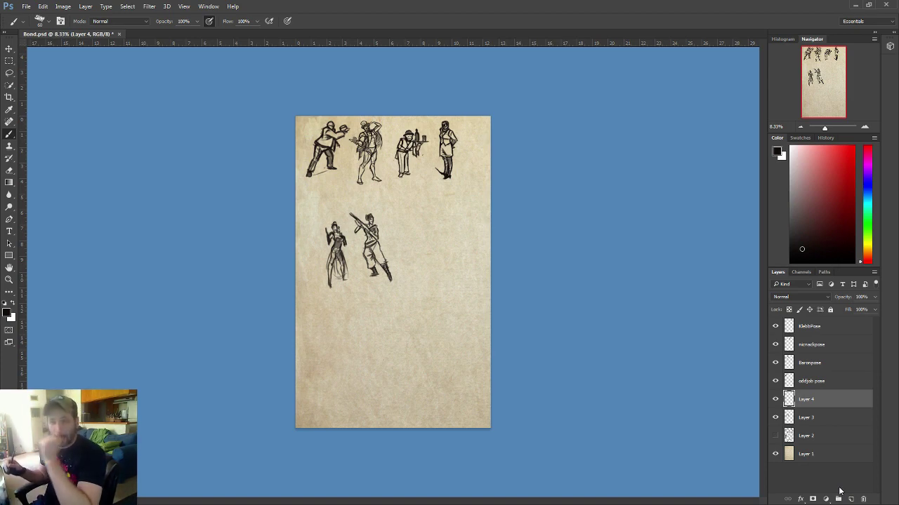
{"action": "mouse_move", "coordinate": [438, 257]}
{"action": "left_mouse_down"}
{"action": "mouse_move", "coordinate": [443, 249]}
{"action": "mouse_move", "coordinate": [438, 263]}
{"action": "mouse_move", "coordinate": [452, 267]}
{"action": "mouse_move", "coordinate": [455, 286]}
{"action": "left_mouse_up"}
{"action": "key", "text": "e"}
{"action": "key", "text": "b"}
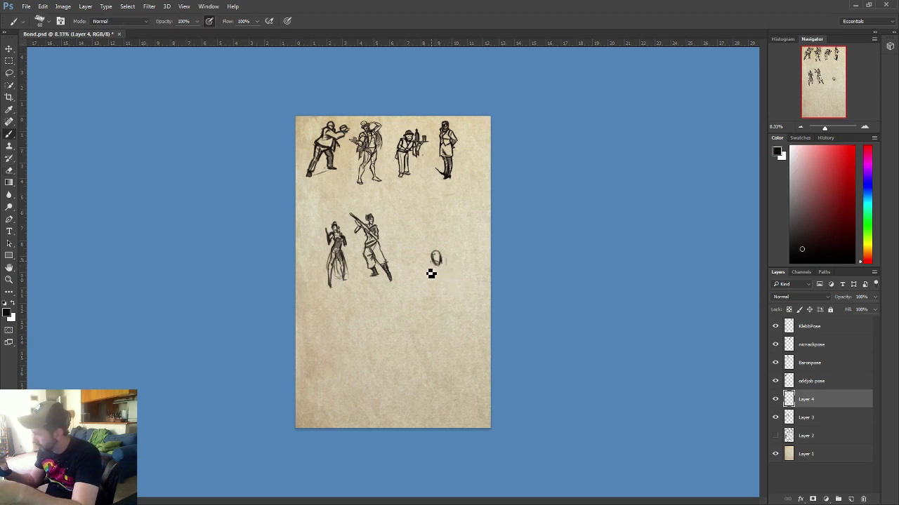
{"action": "left_click_drag", "start_coordinate": [442, 262], "coordinate": [445, 270]}
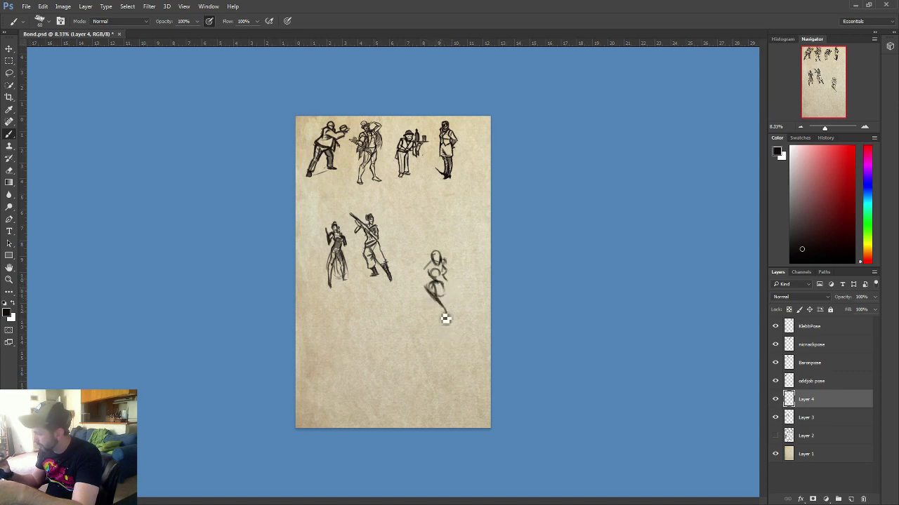
Sketch the third woman's front foot and folded rear leg to form a crouching pose.
{"action": "left_click_drag", "start_coordinate": [434, 315], "coordinate": [444, 316]}
{"action": "key", "text": "e"}
{"action": "key", "text": "b"}
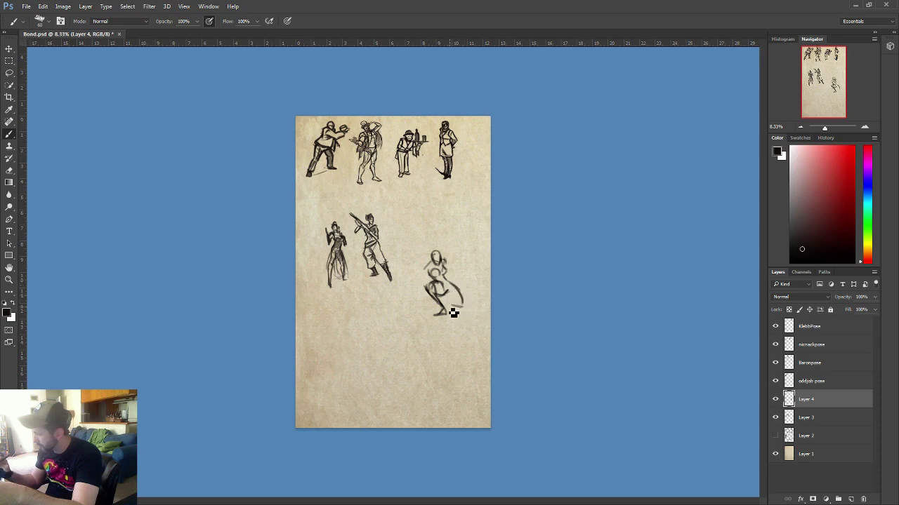
{"action": "left_click_drag", "start_coordinate": [463, 312], "coordinate": [440, 313]}
{"action": "key", "text": "e"}
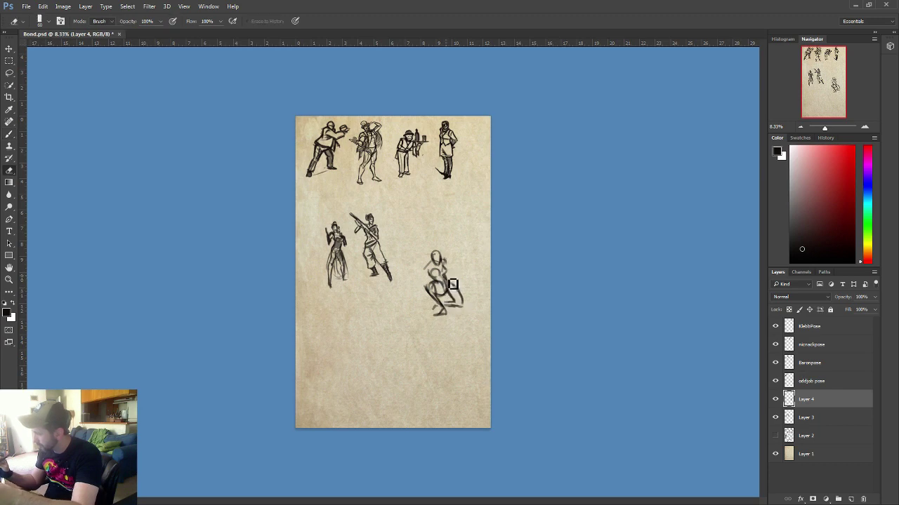
{"action": "key", "text": "b"}
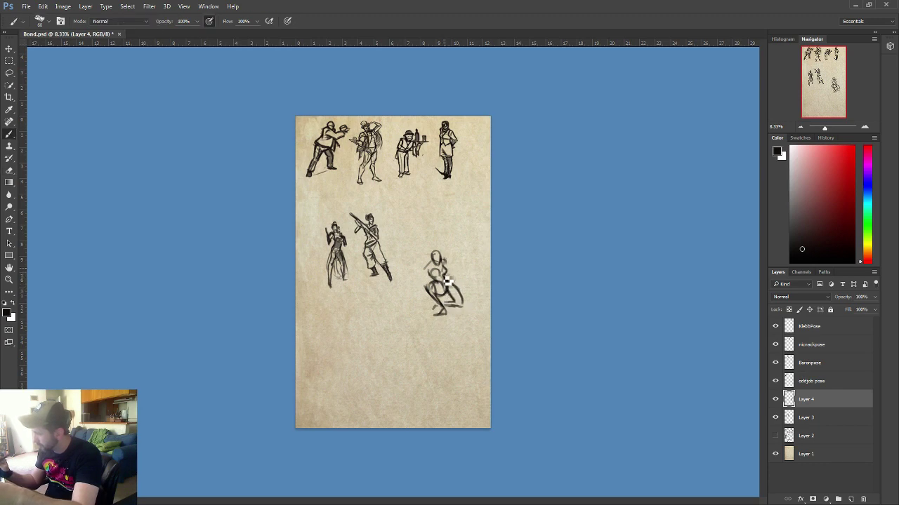
Darken the crouching woman's head and torso, clean up the rear leg's outline, and shade the front boot.
{"action": "mouse_move", "coordinate": [437, 279]}
{"action": "left_mouse_down"}
{"action": "mouse_move", "coordinate": [441, 259]}
{"action": "mouse_move", "coordinate": [437, 293]}
{"action": "mouse_move", "coordinate": [432, 270]}
{"action": "mouse_move", "coordinate": [452, 273]}
{"action": "left_mouse_up"}
{"action": "key", "text": "e"}
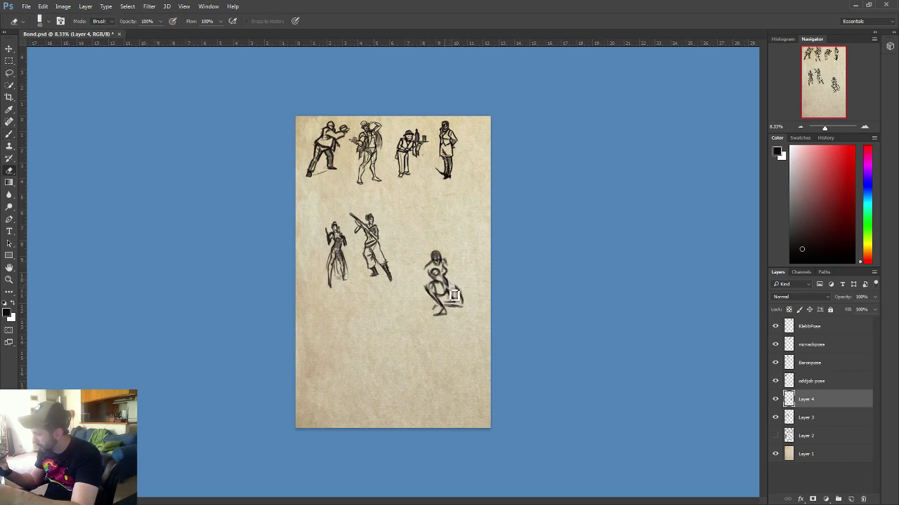
{"action": "key", "text": "b"}
{"action": "key", "text": "e"}
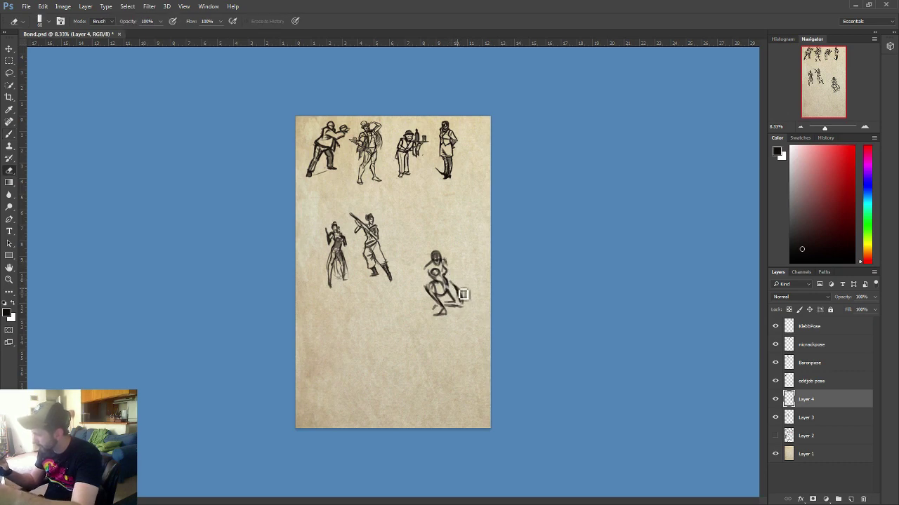
{"action": "left_click_drag", "start_coordinate": [461, 294], "coordinate": [465, 310]}
{"action": "key", "text": "b"}
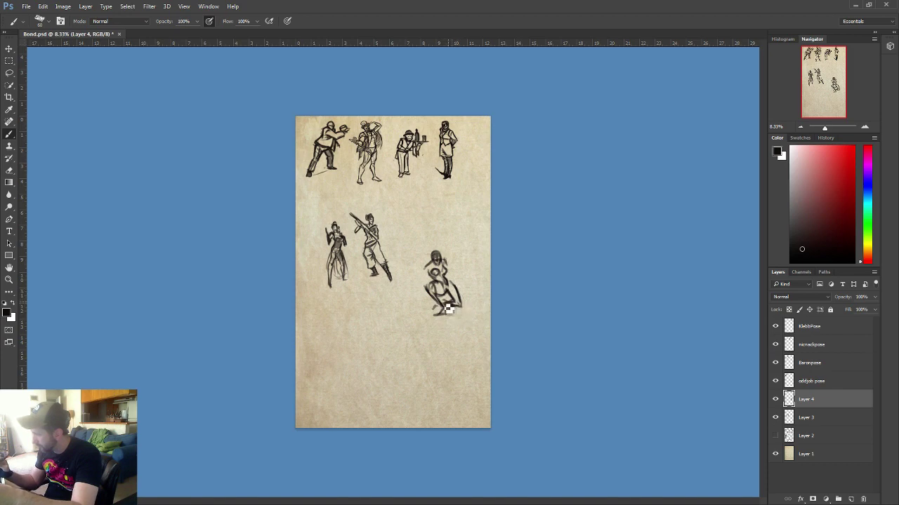
{"action": "key", "text": "e"}
{"action": "key", "text": "b"}
{"action": "left_click_drag", "start_coordinate": [440, 301], "coordinate": [441, 311]}
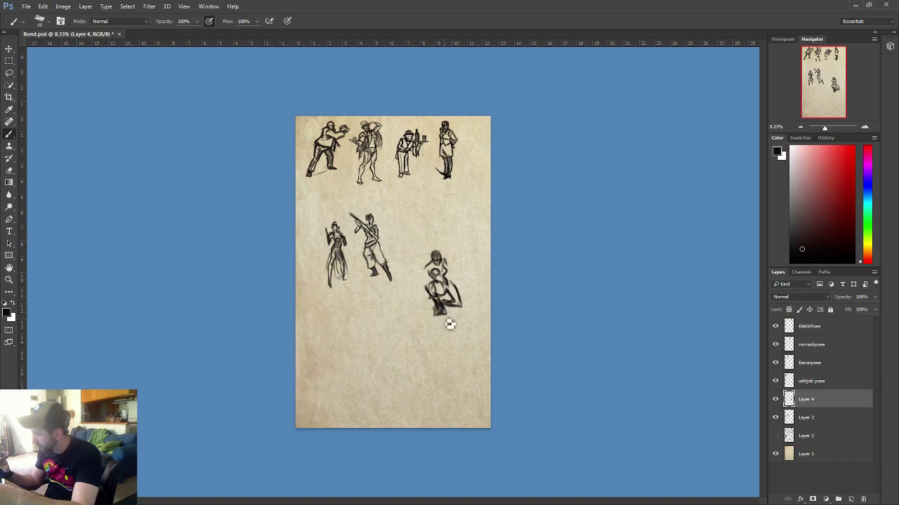
Draw the crouching woman's bent arms with a pistol in each raised hand, add a hair bun, and strengthen her clothing and boots.
{"action": "left_click_drag", "start_coordinate": [432, 273], "coordinate": [420, 284]}
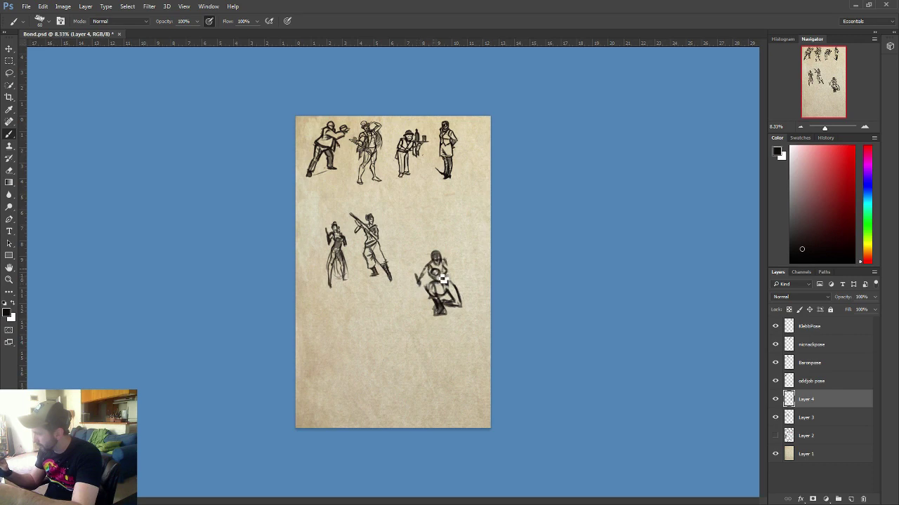
{"action": "left_click_drag", "start_coordinate": [432, 271], "coordinate": [431, 251]}
{"action": "mouse_move", "coordinate": [435, 300]}
{"action": "left_mouse_down"}
{"action": "mouse_move", "coordinate": [449, 308]}
{"action": "mouse_move", "coordinate": [444, 290]}
{"action": "left_mouse_up"}
{"action": "mouse_move", "coordinate": [460, 275]}
{"action": "left_mouse_down"}
{"action": "mouse_move", "coordinate": [456, 262]}
{"action": "mouse_move", "coordinate": [458, 274]}
{"action": "left_mouse_up"}
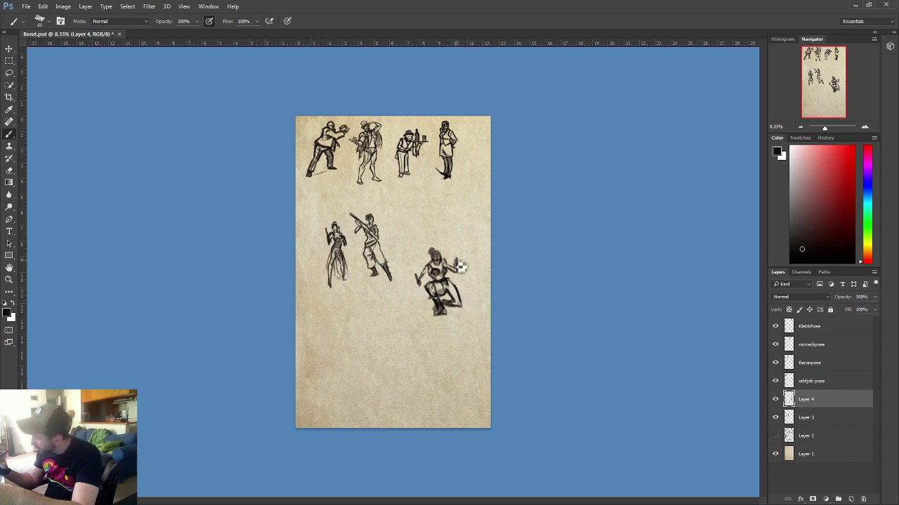
{"action": "left_click_drag", "start_coordinate": [458, 263], "coordinate": [456, 248]}
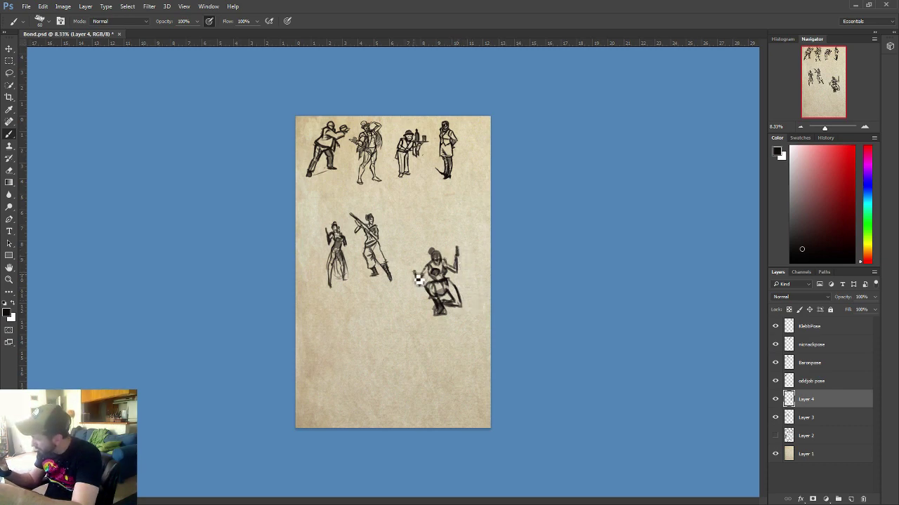
{"action": "left_click_drag", "start_coordinate": [417, 276], "coordinate": [412, 263]}
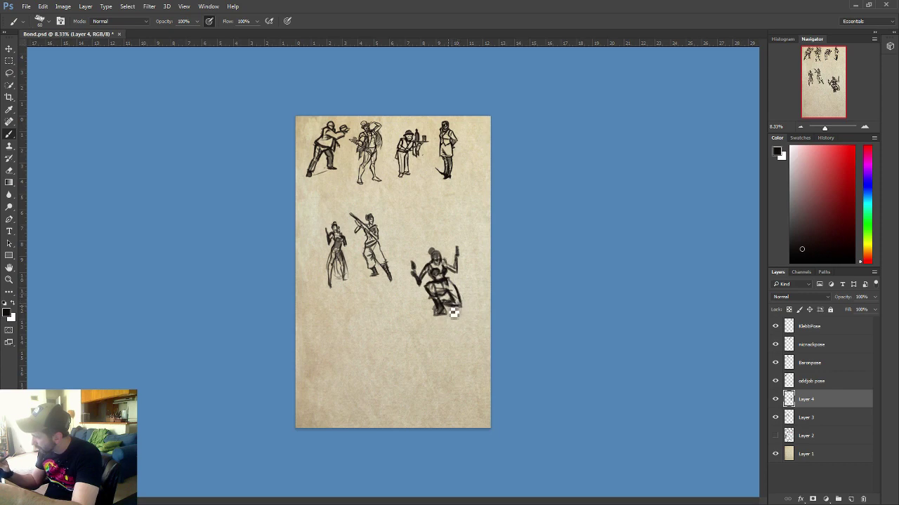
{"action": "mouse_move", "coordinate": [455, 314]}
{"action": "left_mouse_down"}
{"action": "mouse_move", "coordinate": [447, 305]}
{"action": "mouse_move", "coordinate": [439, 318]}
{"action": "mouse_move", "coordinate": [454, 315]}
{"action": "mouse_move", "coordinate": [442, 315]}
{"action": "left_mouse_up"}
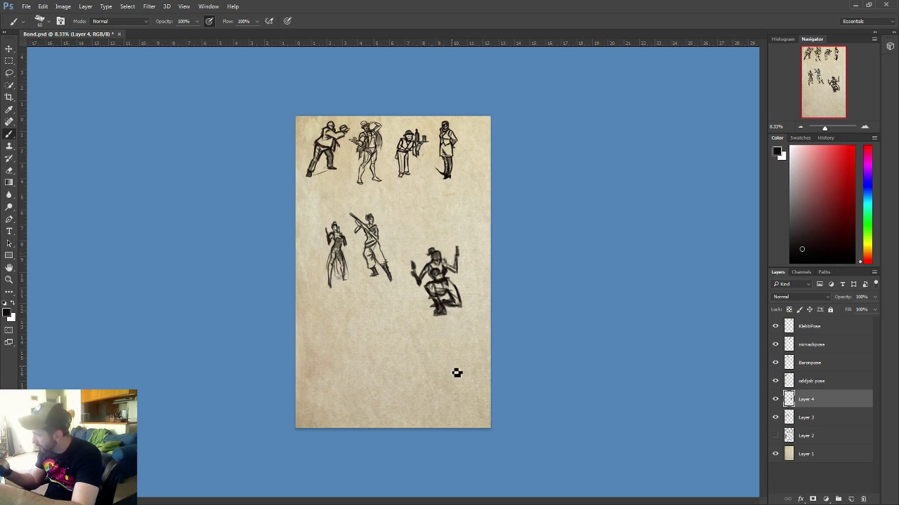
Scale the crouching woman down to about 61% and place her beside the rifle woman.
{"action": "key", "text": "ctrl+t"}
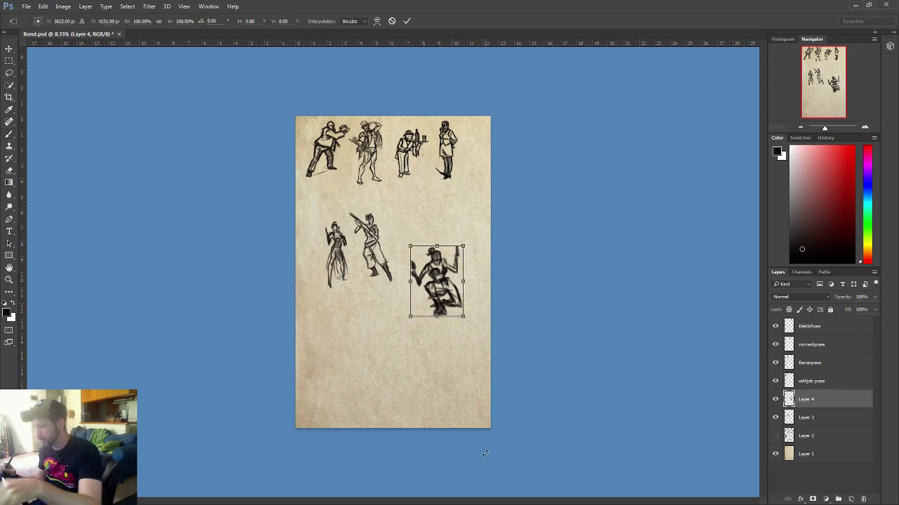
{"action": "left_click_drag", "start_coordinate": [465, 319], "coordinate": [426, 275]}
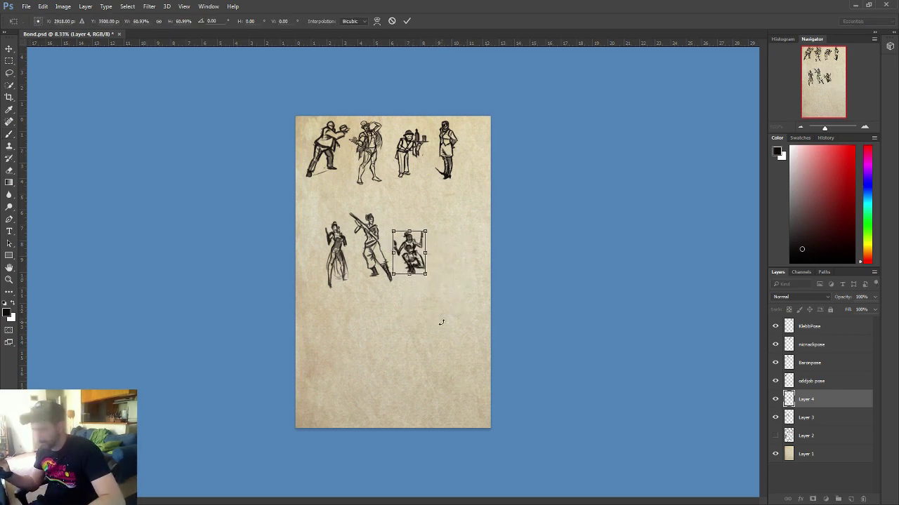
{"action": "key", "text": "Return"}
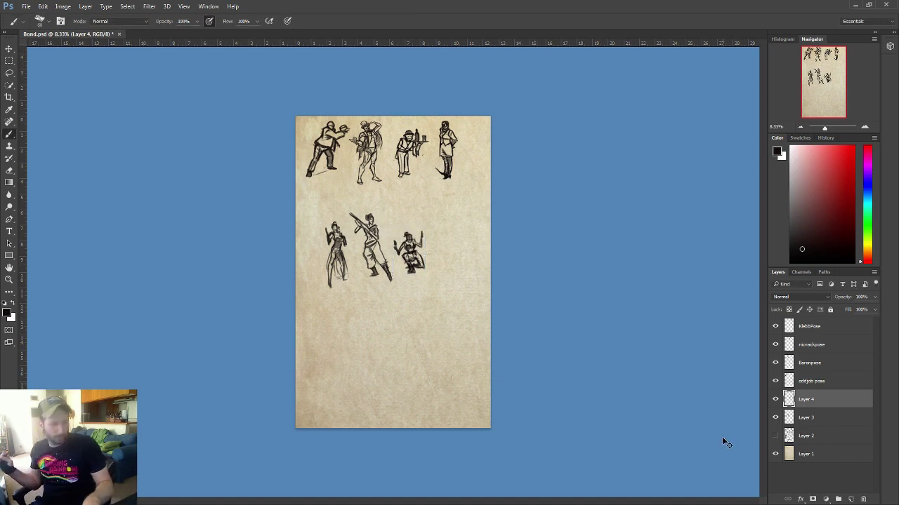
Merge the crouching woman into Layer 3 and add a new empty layer above it.
{"action": "key", "text": "ctrl+e"}
{"action": "left_click", "coordinate": [850, 499]}
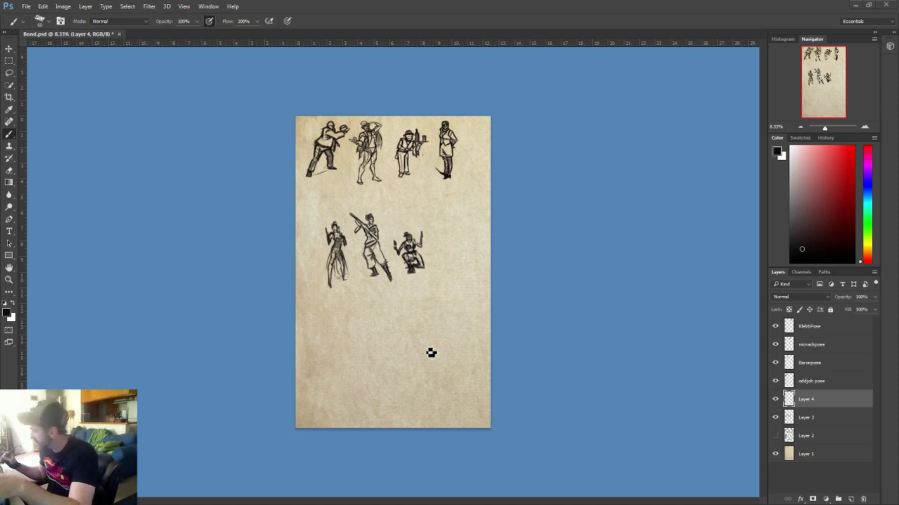
Show Layer 2 with all pose layers hidden, and mark the large composition thumbnail and the figures of the top-row line-up with small arrows.
{"action": "left_click", "coordinate": [775, 435]}
{"action": "left_click_drag", "start_coordinate": [775, 327], "coordinate": [777, 417]}
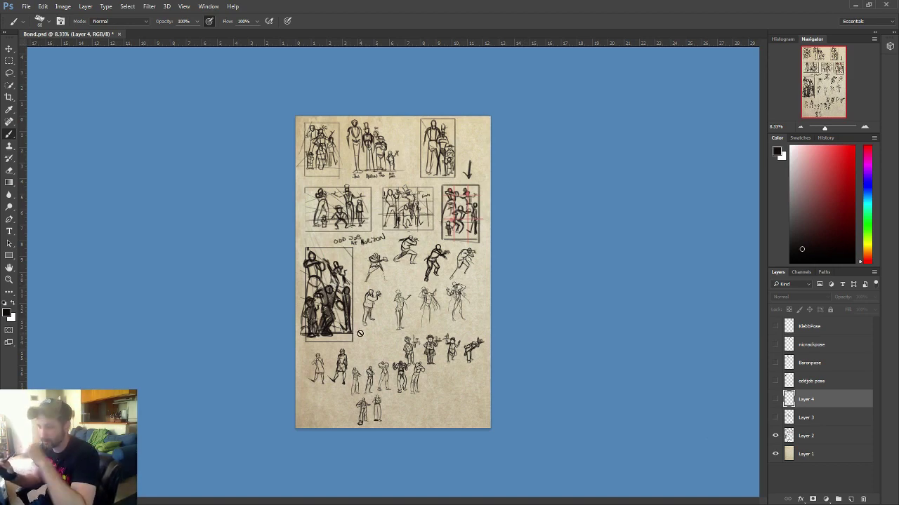
{"action": "left_click", "coordinate": [806, 436]}
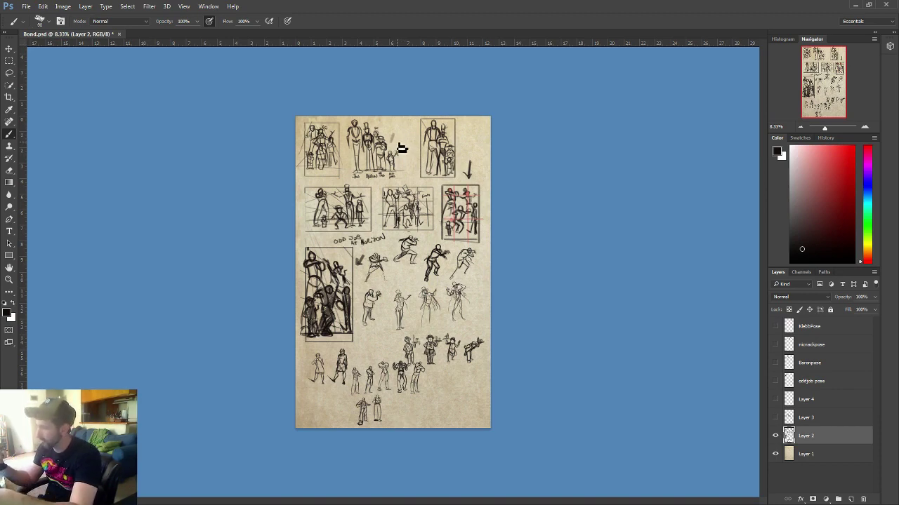
{"action": "mouse_move", "coordinate": [393, 134]}
{"action": "left_mouse_down"}
{"action": "mouse_move", "coordinate": [392, 148]}
{"action": "mouse_move", "coordinate": [377, 126]}
{"action": "mouse_move", "coordinate": [357, 124]}
{"action": "left_mouse_up"}
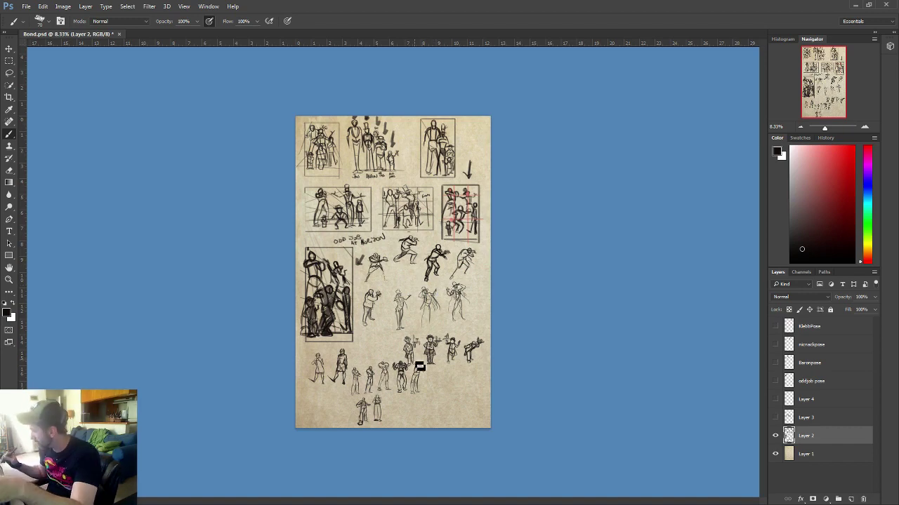
Hide Layer 2 and view Layer 3, KlebbPose and nicnackpose one at a time.
{"action": "left_click", "coordinate": [775, 436]}
{"action": "left_click", "coordinate": [775, 418]}
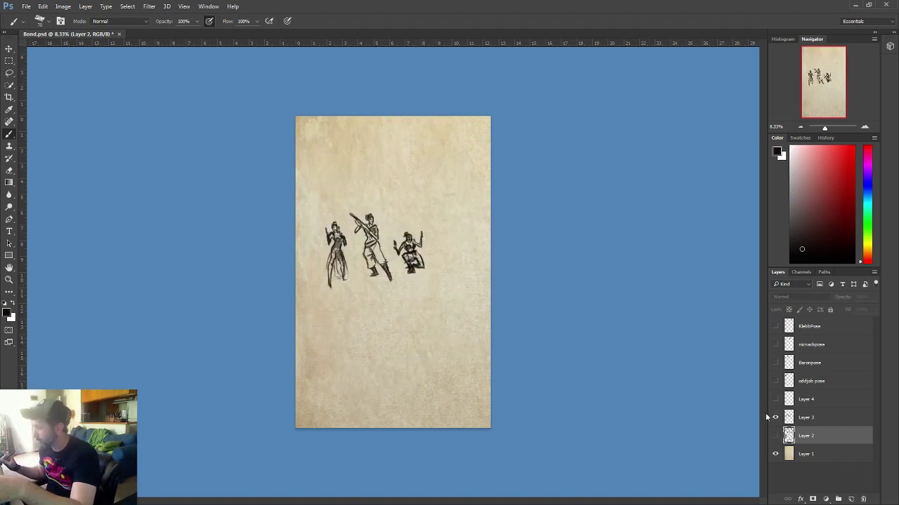
{"action": "left_click", "coordinate": [775, 417]}
{"action": "left_click", "coordinate": [775, 326]}
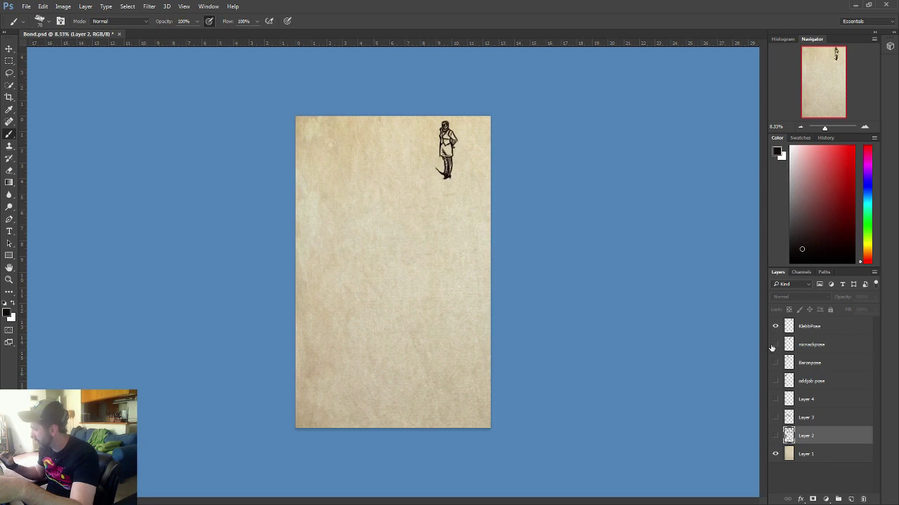
{"action": "left_click", "coordinate": [775, 327]}
{"action": "left_click", "coordinate": [775, 345]}
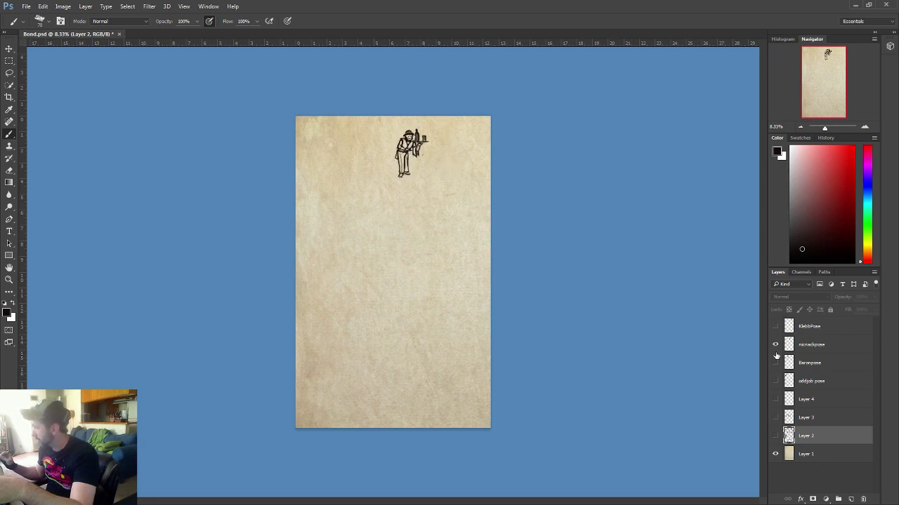
{"action": "left_click", "coordinate": [775, 344]}
Show the four villain pose layers again, from oddjob pose through Baronpose and nicnackpose to KlebbPose.
{"action": "left_click", "coordinate": [775, 381]}
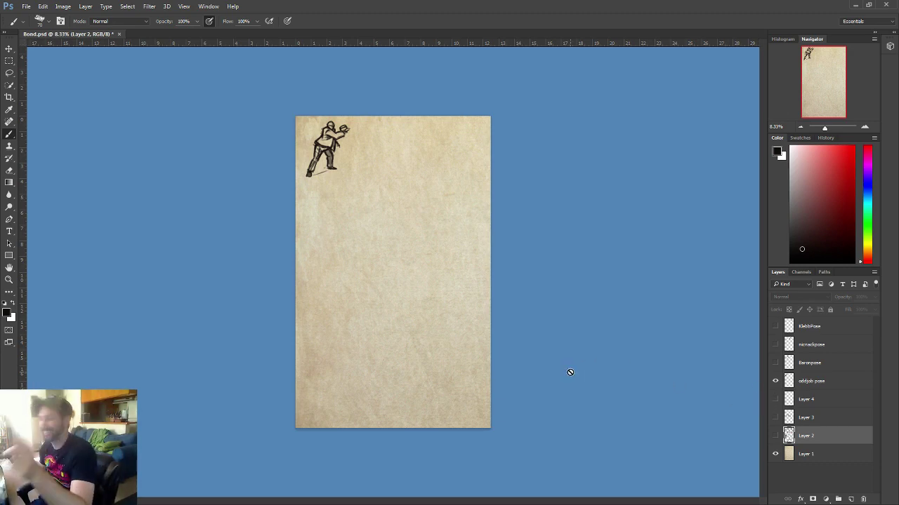
{"action": "left_click", "coordinate": [775, 363]}
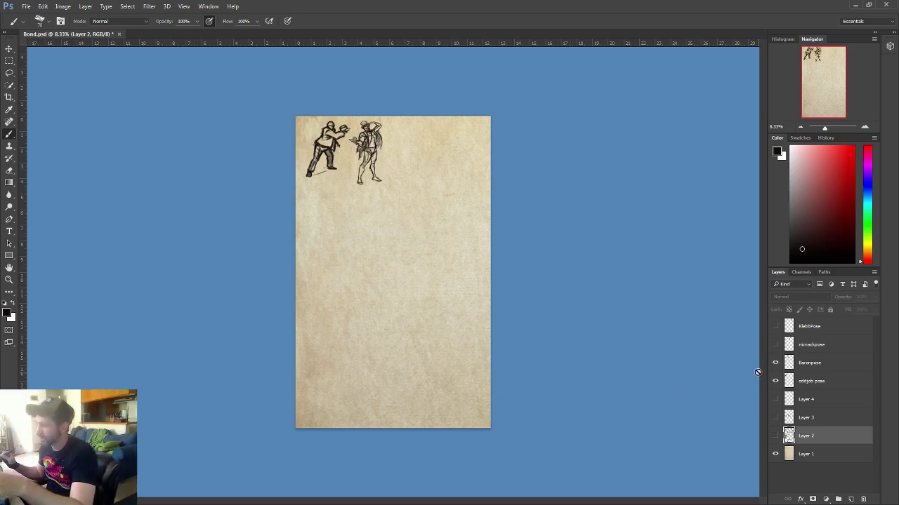
{"action": "left_click", "coordinate": [775, 345]}
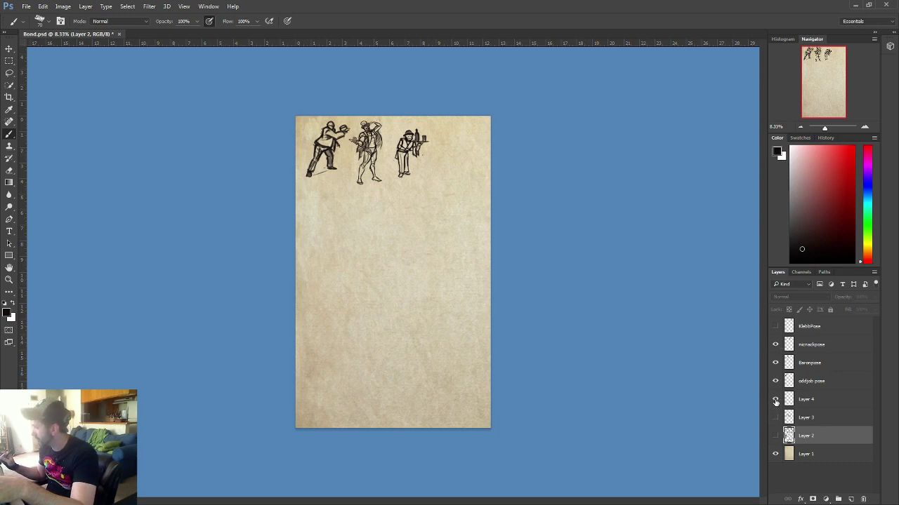
{"action": "left_click", "coordinate": [775, 419]}
{"action": "left_click", "coordinate": [775, 418]}
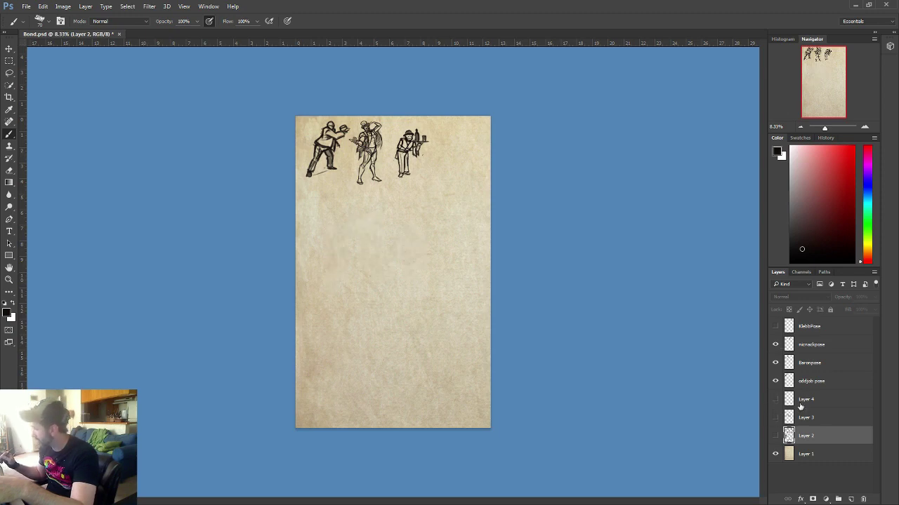
{"action": "left_click", "coordinate": [775, 327]}
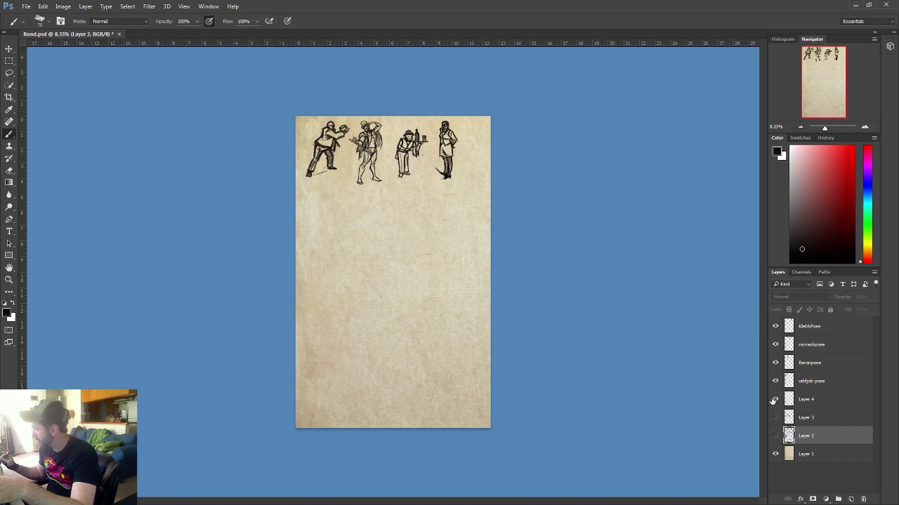
Check the thumbnails on Layer 2 against the villain poses, and leave Layer 3 visible with Layers 2 and 4 hidden.
{"action": "left_click", "coordinate": [776, 418]}
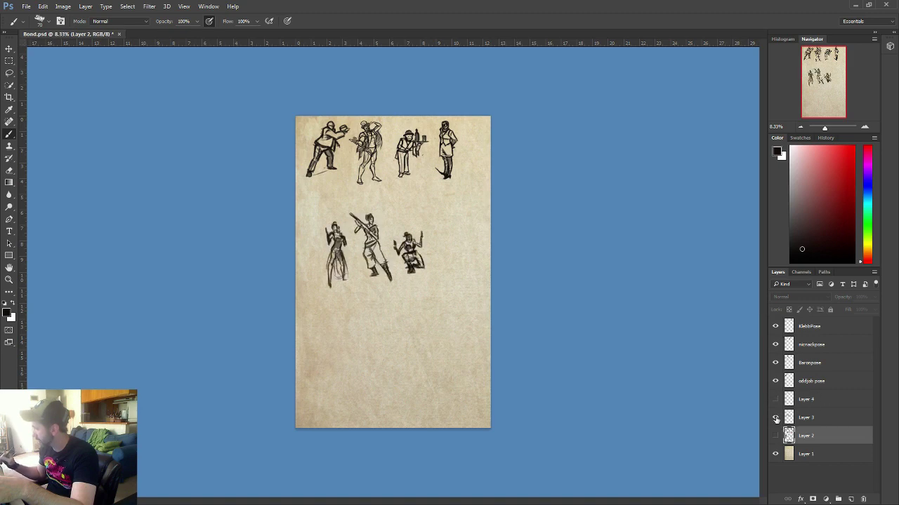
{"action": "left_click", "coordinate": [775, 418]}
{"action": "left_click", "coordinate": [775, 436]}
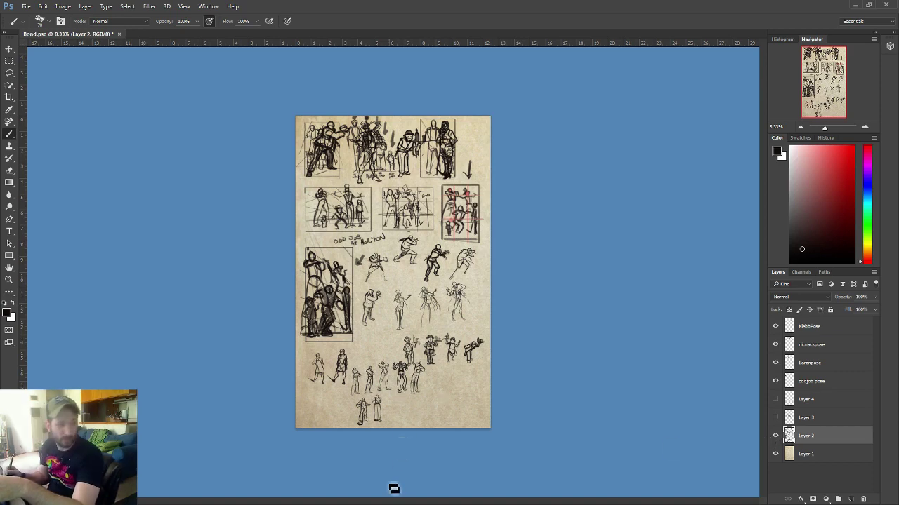
{"action": "left_click", "coordinate": [775, 436]}
{"action": "left_click", "coordinate": [775, 399]}
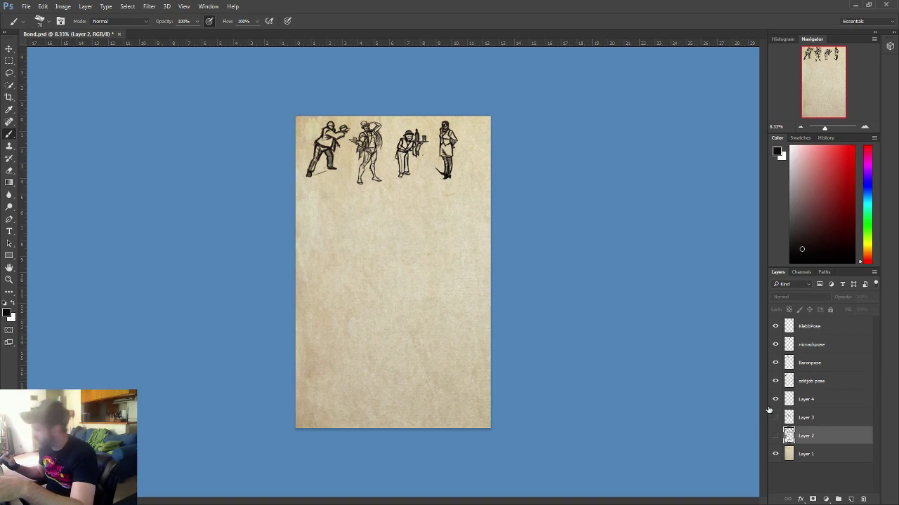
{"action": "left_click", "coordinate": [775, 400]}
{"action": "left_click", "coordinate": [775, 418]}
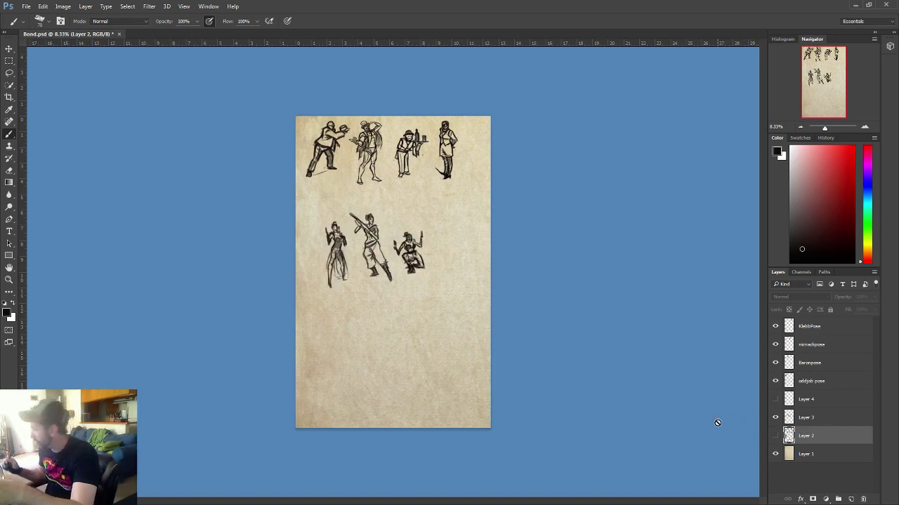
Add a new layer above Layer 3, and darken the dress of the woman with the raised pistol on Layer 3.
{"action": "left_click", "coordinate": [774, 440]}
{"action": "left_click", "coordinate": [774, 443]}
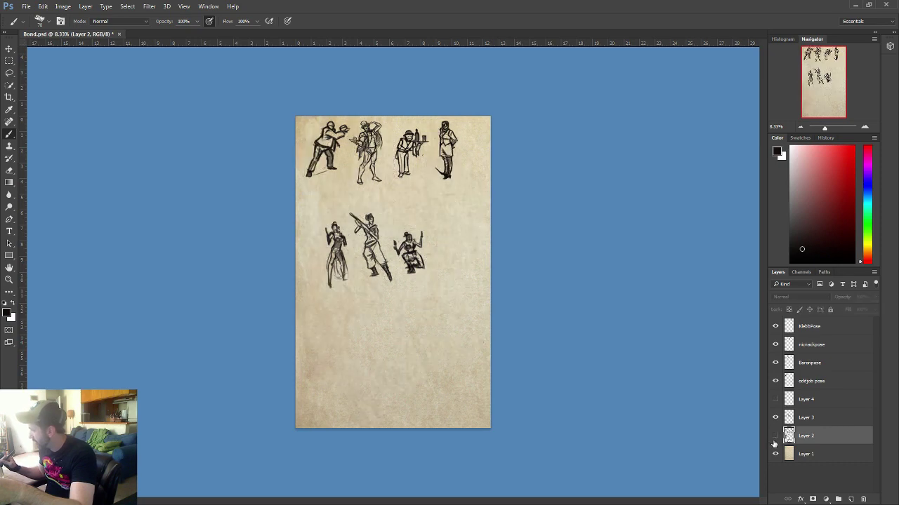
{"action": "left_click", "coordinate": [798, 416]}
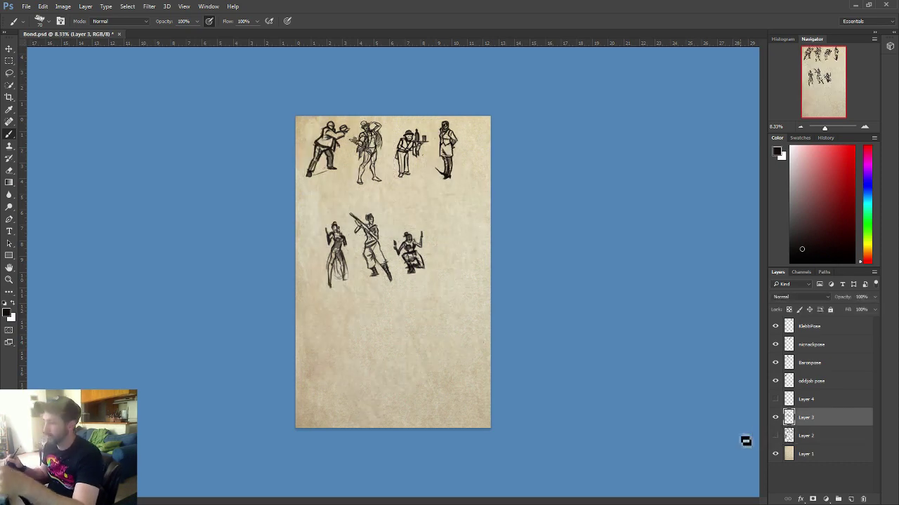
{"action": "left_click", "coordinate": [849, 500]}
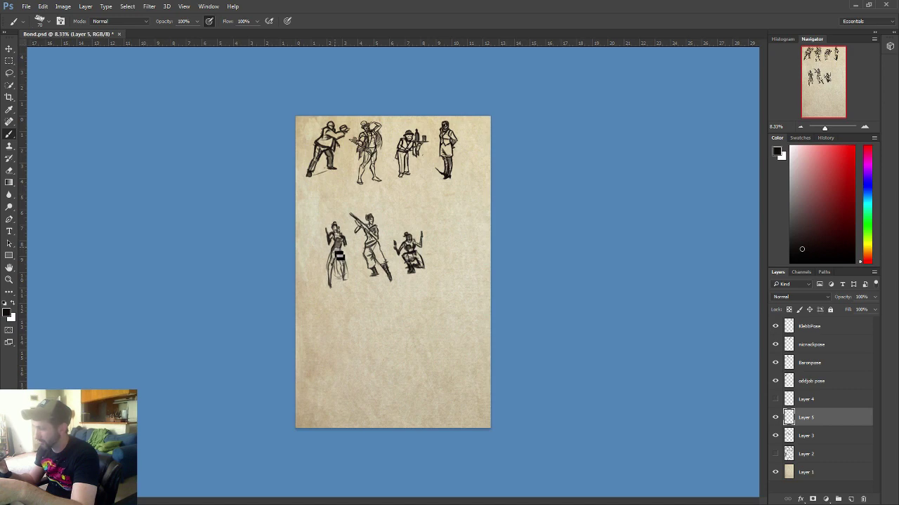
{"action": "left_click", "coordinate": [807, 436]}
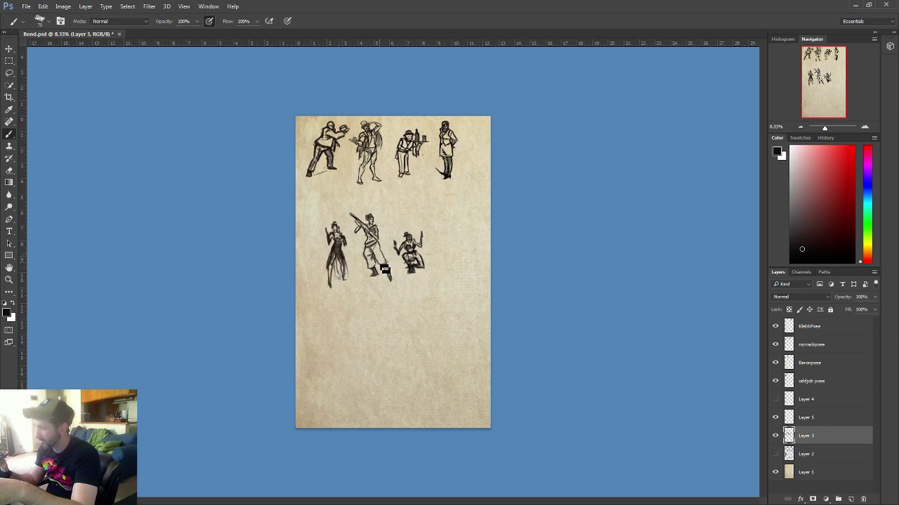
Start a large female figure on Layer 5, sketching the head and neck below the crouching pose with a size 60 brush.
{"action": "left_click", "coordinate": [808, 424]}
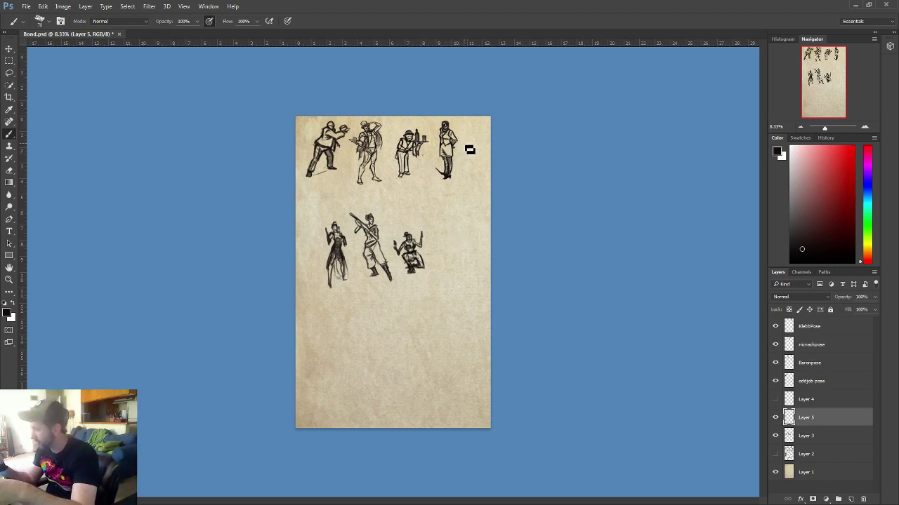
{"action": "left_click_drag", "start_coordinate": [470, 136], "coordinate": [460, 140]}
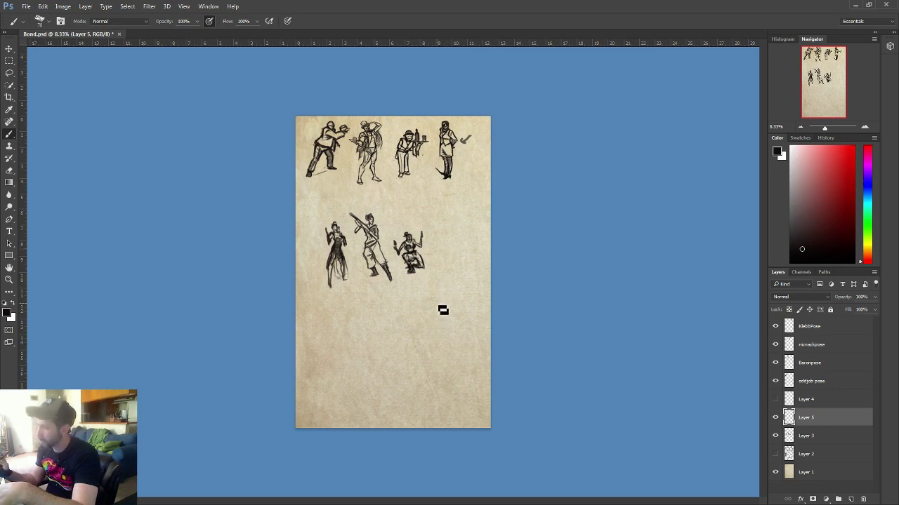
{"action": "key", "text": "ctrl+z"}
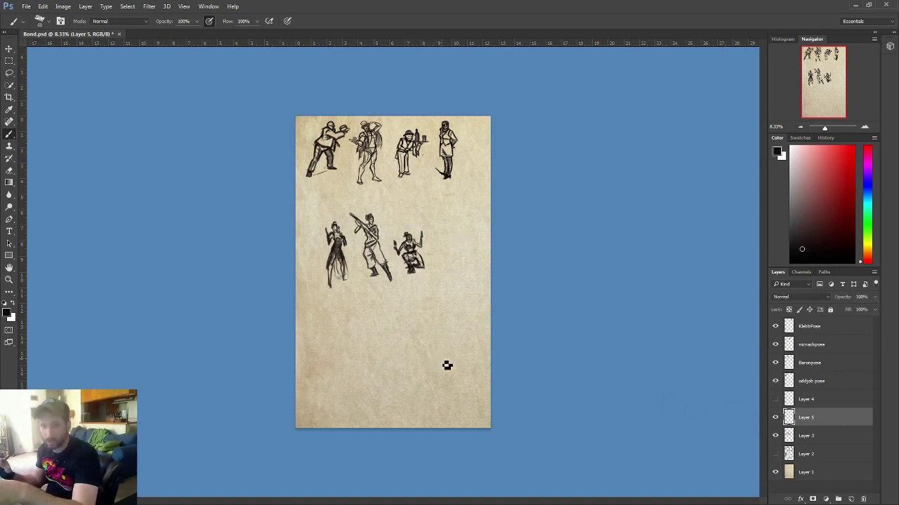
{"action": "mouse_move", "coordinate": [430, 303]}
{"action": "left_mouse_down"}
{"action": "mouse_move", "coordinate": [443, 313]}
{"action": "mouse_move", "coordinate": [434, 309]}
{"action": "mouse_move", "coordinate": [435, 319]}
{"action": "mouse_move", "coordinate": [447, 311]}
{"action": "mouse_move", "coordinate": [431, 307]}
{"action": "mouse_move", "coordinate": [437, 324]}
{"action": "mouse_move", "coordinate": [435, 313]}
{"action": "mouse_move", "coordinate": [445, 314]}
{"action": "mouse_move", "coordinate": [431, 336]}
{"action": "left_mouse_up"}
Mark the three women in the middle row with temporary arrows, undoing each mark.
{"action": "mouse_move", "coordinate": [378, 202]}
{"action": "left_mouse_down"}
{"action": "mouse_move", "coordinate": [383, 219]}
{"action": "mouse_move", "coordinate": [375, 209]}
{"action": "left_mouse_up"}
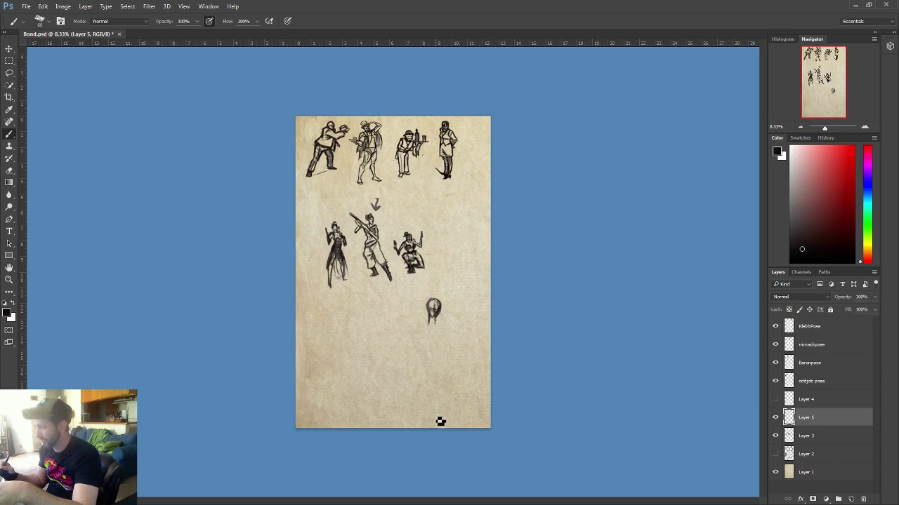
{"action": "key", "text": "ctrl+z"}
{"action": "left_click_drag", "start_coordinate": [412, 215], "coordinate": [408, 224]}
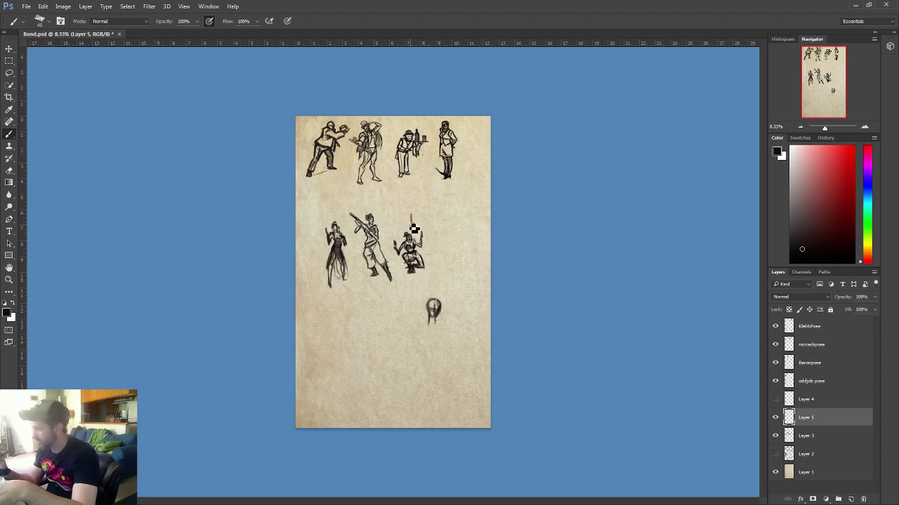
{"action": "key", "text": "ctrl+z"}
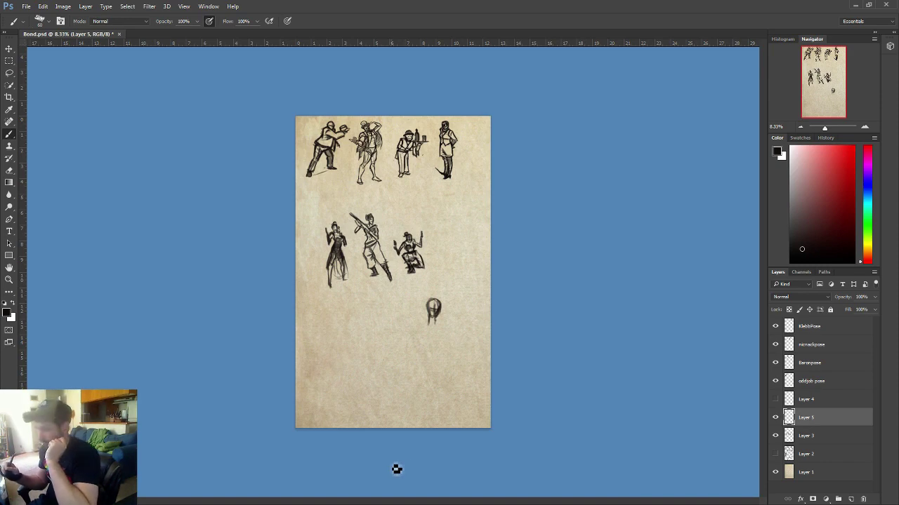
{"action": "left_click_drag", "start_coordinate": [328, 199], "coordinate": [328, 209]}
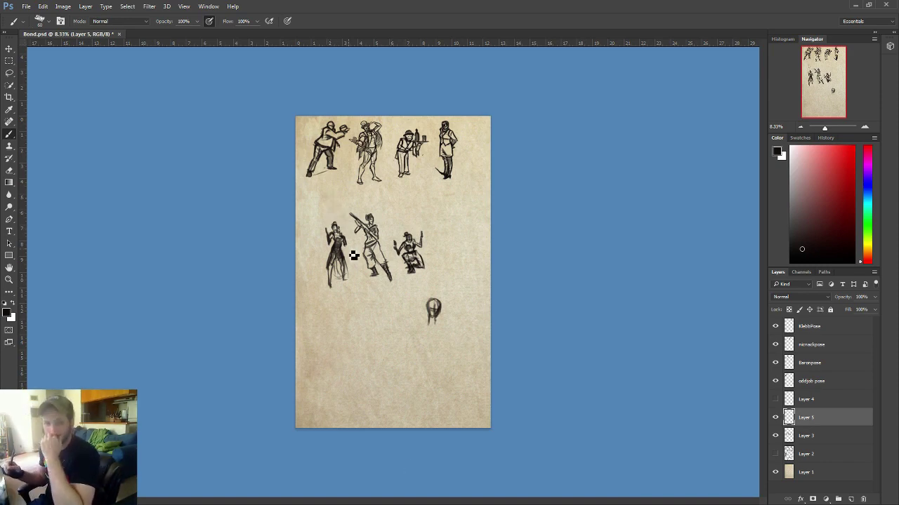
{"action": "left_click_drag", "start_coordinate": [380, 202], "coordinate": [378, 209]}
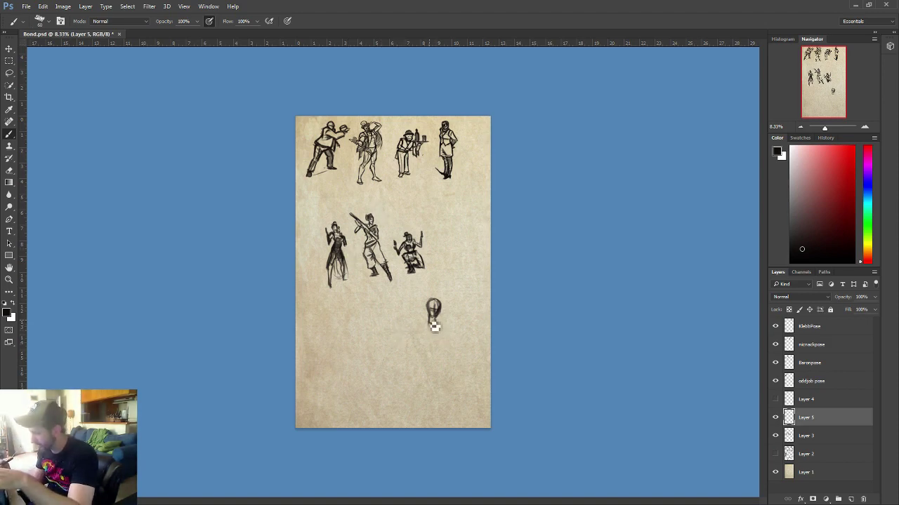
Sketch the large figure's shoulders, arms and torso with a bikini top, and add the face and hair bun.
{"action": "mouse_move", "coordinate": [431, 321]}
{"action": "left_mouse_down"}
{"action": "mouse_move", "coordinate": [419, 323]}
{"action": "mouse_move", "coordinate": [446, 325]}
{"action": "mouse_move", "coordinate": [434, 348]}
{"action": "mouse_move", "coordinate": [424, 338]}
{"action": "mouse_move", "coordinate": [441, 355]}
{"action": "mouse_move", "coordinate": [434, 362]}
{"action": "mouse_move", "coordinate": [429, 344]}
{"action": "mouse_move", "coordinate": [445, 340]}
{"action": "mouse_move", "coordinate": [427, 344]}
{"action": "mouse_move", "coordinate": [421, 330]}
{"action": "mouse_move", "coordinate": [424, 341]}
{"action": "mouse_move", "coordinate": [443, 340]}
{"action": "mouse_move", "coordinate": [445, 332]}
{"action": "mouse_move", "coordinate": [430, 330]}
{"action": "mouse_move", "coordinate": [456, 341]}
{"action": "mouse_move", "coordinate": [463, 371]}
{"action": "mouse_move", "coordinate": [421, 329]}
{"action": "mouse_move", "coordinate": [421, 369]}
{"action": "mouse_move", "coordinate": [434, 363]}
{"action": "mouse_move", "coordinate": [423, 334]}
{"action": "mouse_move", "coordinate": [424, 342]}
{"action": "left_mouse_up"}
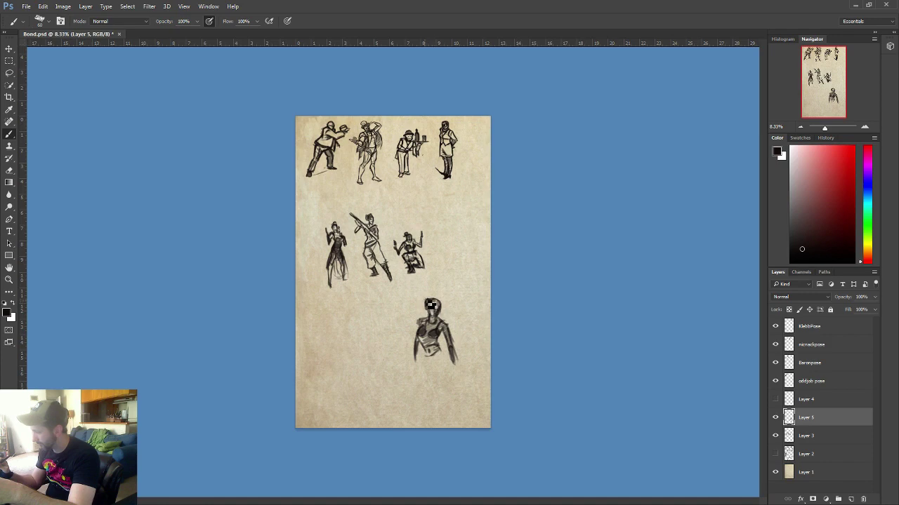
{"action": "mouse_move", "coordinate": [433, 304]}
{"action": "left_mouse_down"}
{"action": "mouse_move", "coordinate": [428, 298]}
{"action": "mouse_move", "coordinate": [440, 313]}
{"action": "left_mouse_up"}
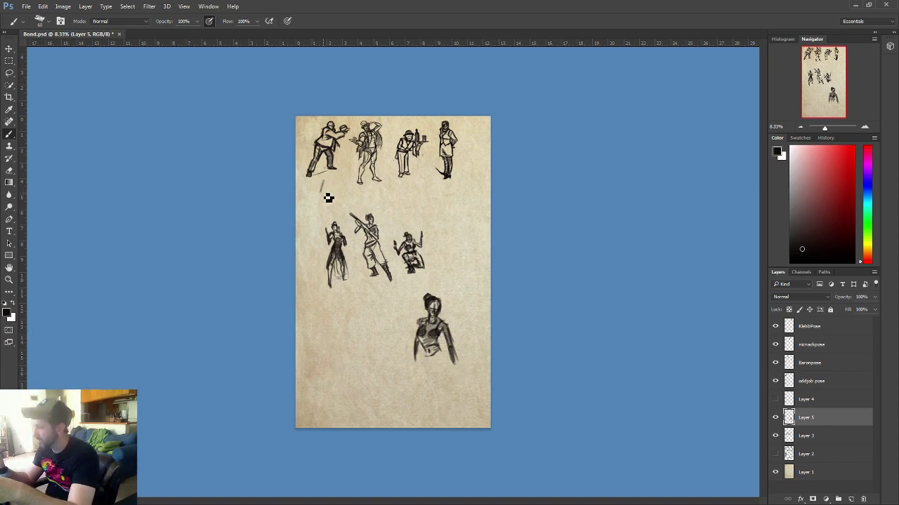
Mark the villain poses in the top row with temporary arrows from below, undoing each mark.
{"action": "left_click_drag", "start_coordinate": [318, 190], "coordinate": [372, 196]}
{"action": "key", "text": "ctrl+z"}
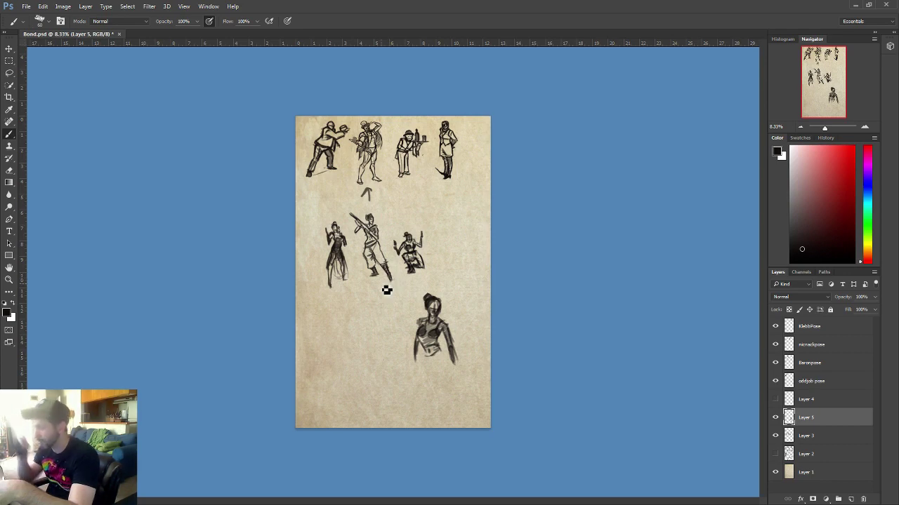
{"action": "key", "text": "ctrl+z"}
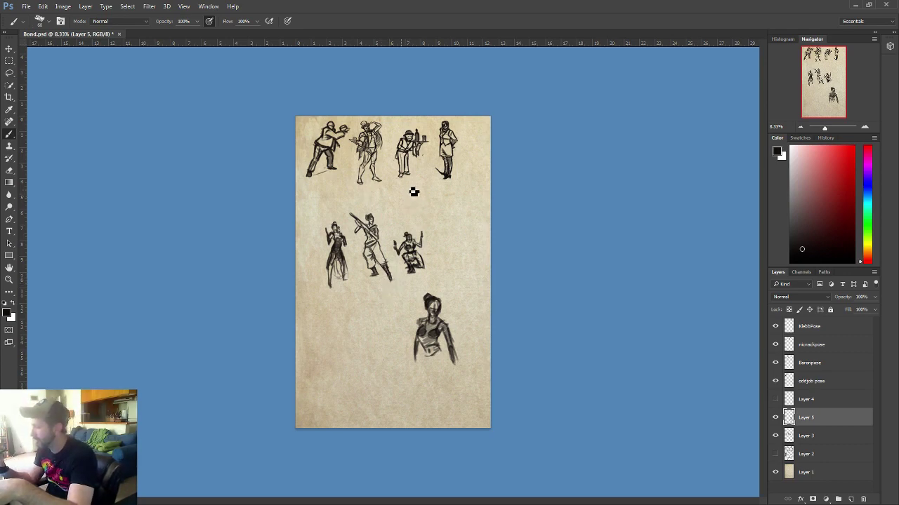
{"action": "key", "text": "ctrl+z"}
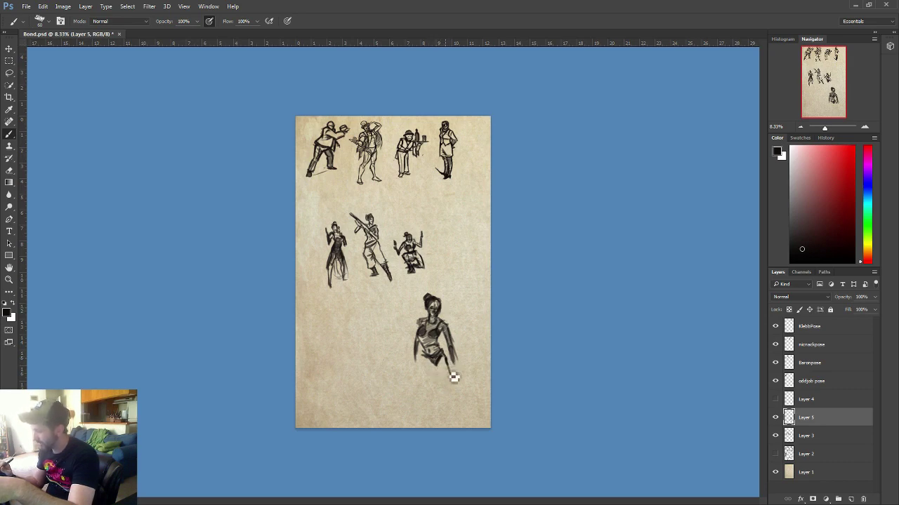
Sketch the large figure's legs and feet in a striding stance, shading the leg that reaches toward the page corner.
{"action": "mouse_move", "coordinate": [454, 377]}
{"action": "left_mouse_down"}
{"action": "mouse_move", "coordinate": [471, 395]}
{"action": "mouse_move", "coordinate": [471, 413]}
{"action": "left_mouse_up"}
{"action": "left_click_drag", "start_coordinate": [452, 380], "coordinate": [473, 398]}
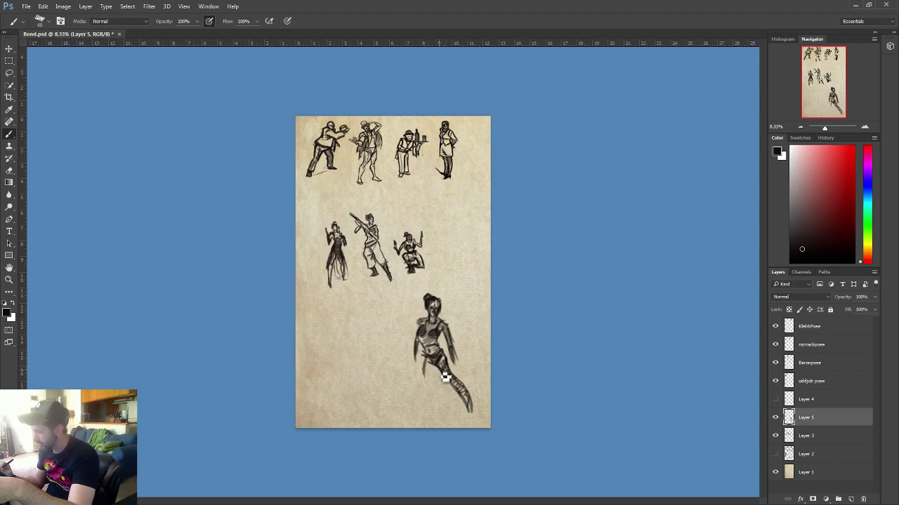
{"action": "left_click_drag", "start_coordinate": [430, 365], "coordinate": [424, 415]}
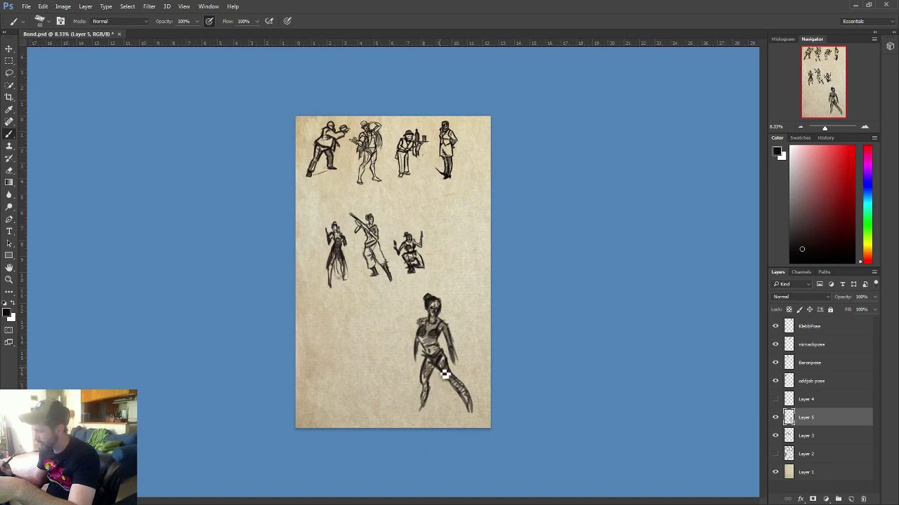
{"action": "mouse_move", "coordinate": [457, 393]}
{"action": "left_mouse_down"}
{"action": "mouse_move", "coordinate": [471, 410]}
{"action": "mouse_move", "coordinate": [443, 351]}
{"action": "mouse_move", "coordinate": [451, 358]}
{"action": "left_mouse_up"}
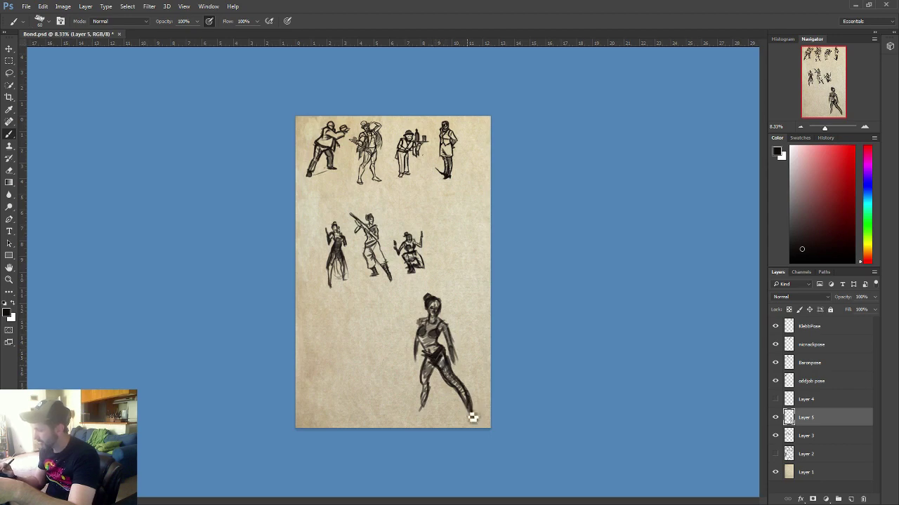
{"action": "left_click_drag", "start_coordinate": [472, 426], "coordinate": [400, 414]}
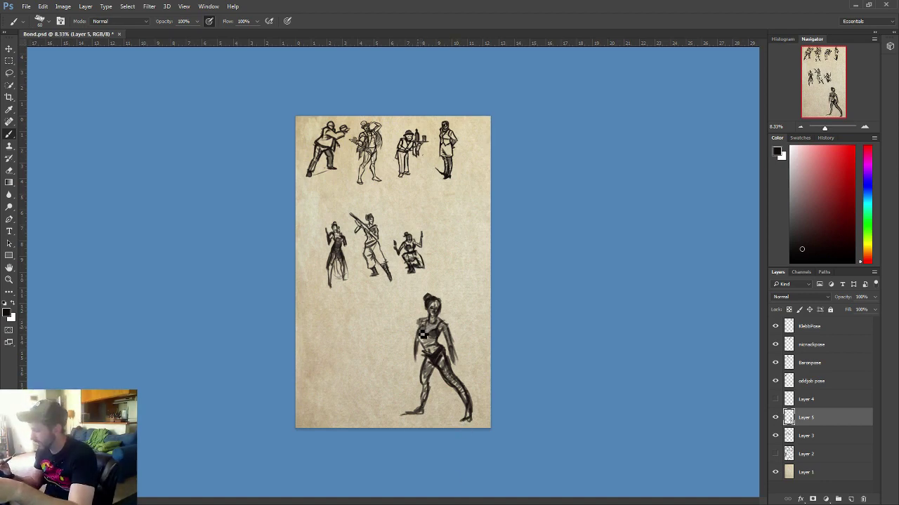
Refine the large figure's forearm and hand, darken the bikini top, and add loose hair beside the face.
{"action": "key", "text": "e"}
{"action": "key", "text": "b"}
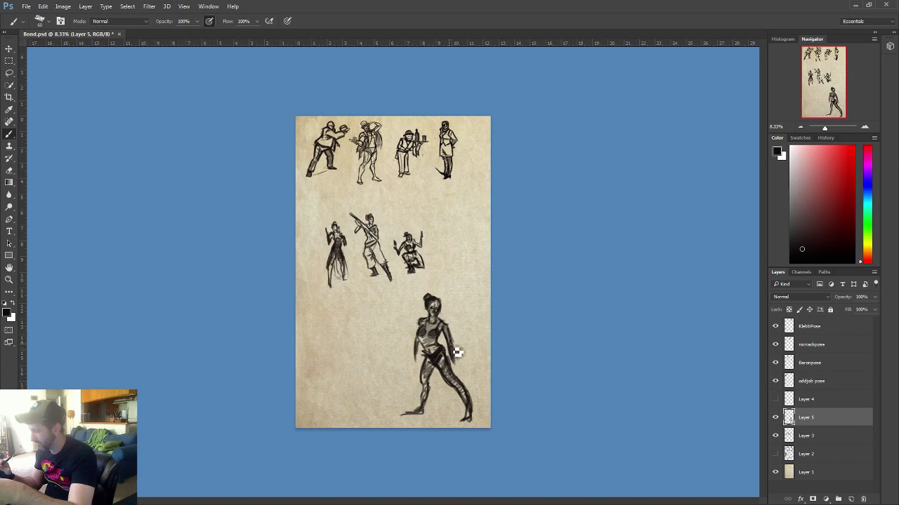
{"action": "left_click_drag", "start_coordinate": [457, 352], "coordinate": [465, 412]}
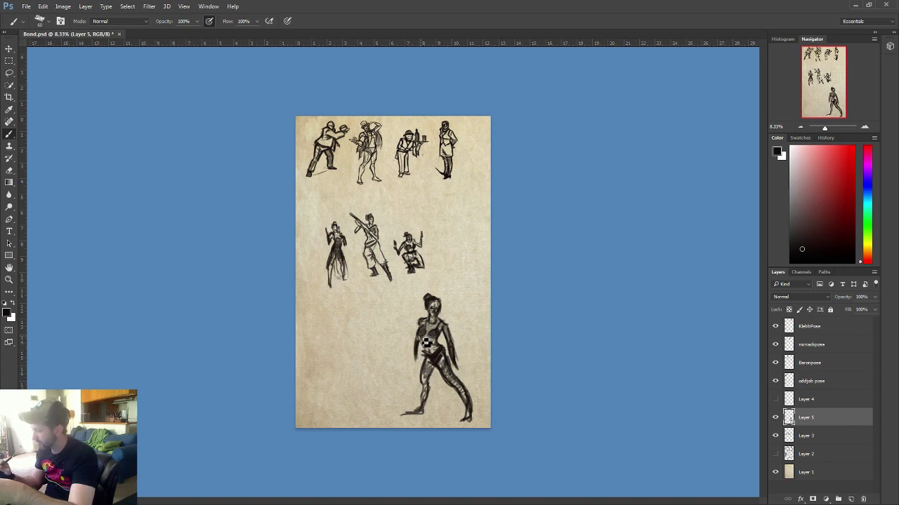
{"action": "left_click_drag", "start_coordinate": [426, 343], "coordinate": [441, 324]}
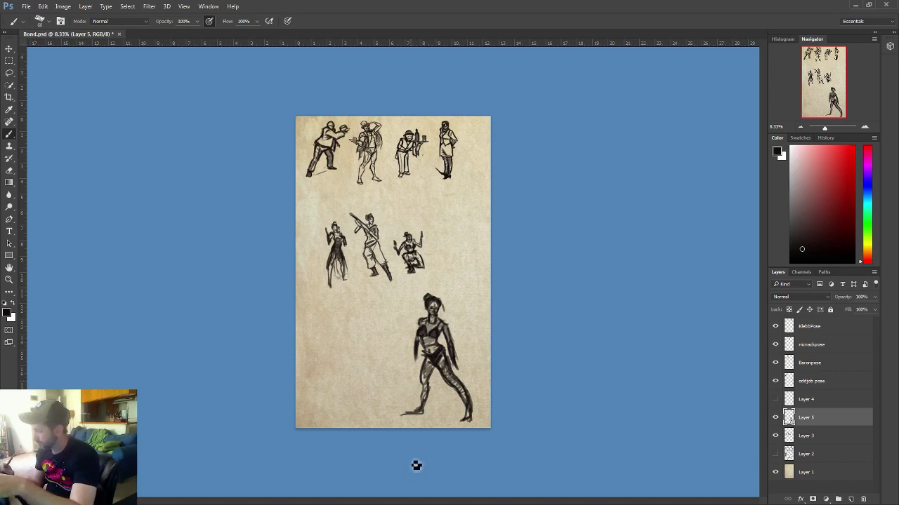
{"action": "key", "text": "e"}
{"action": "key", "text": "b"}
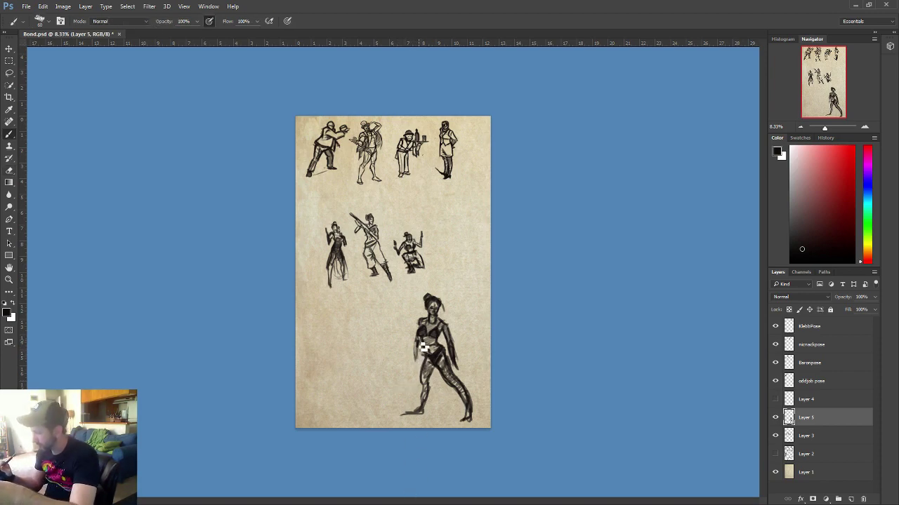
Erase the large figure's hips and legs with a larger eraser.
{"action": "key", "text": "e"}
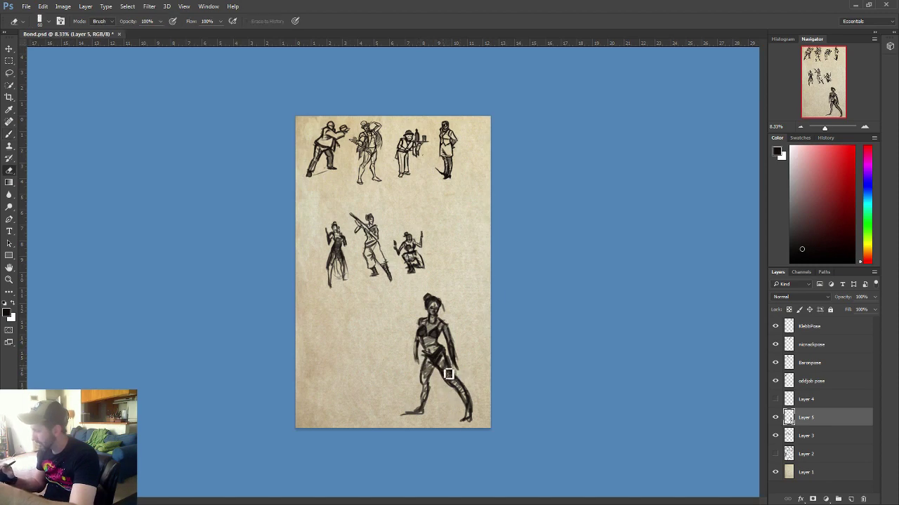
{"action": "mouse_move", "coordinate": [441, 375]}
{"action": "left_mouse_down"}
{"action": "mouse_move", "coordinate": [465, 373]}
{"action": "mouse_move", "coordinate": [403, 421]}
{"action": "mouse_move", "coordinate": [473, 412]}
{"action": "mouse_move", "coordinate": [467, 426]}
{"action": "mouse_move", "coordinate": [473, 407]}
{"action": "mouse_move", "coordinate": [478, 425]}
{"action": "mouse_move", "coordinate": [454, 388]}
{"action": "left_mouse_up"}
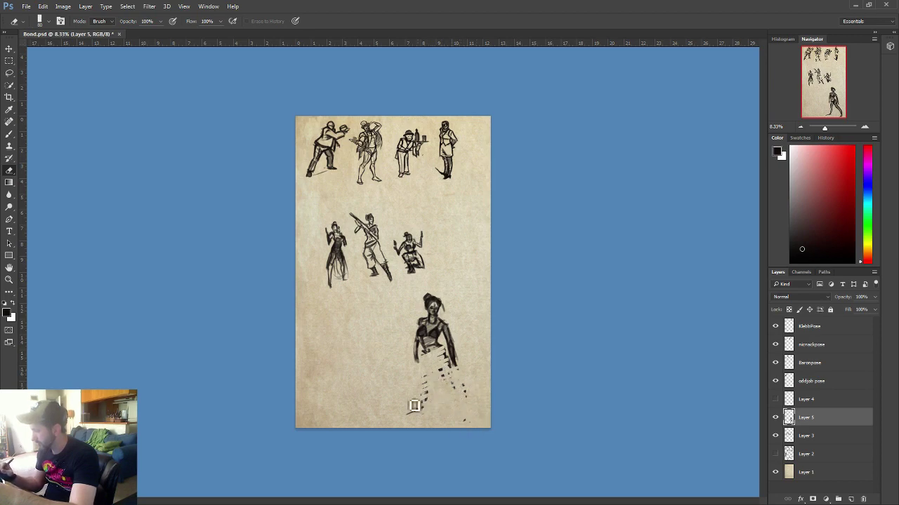
Redraw the large figure's hips and leg contours with the brush in a wider, more symmetrical stance.
{"action": "key", "text": "b"}
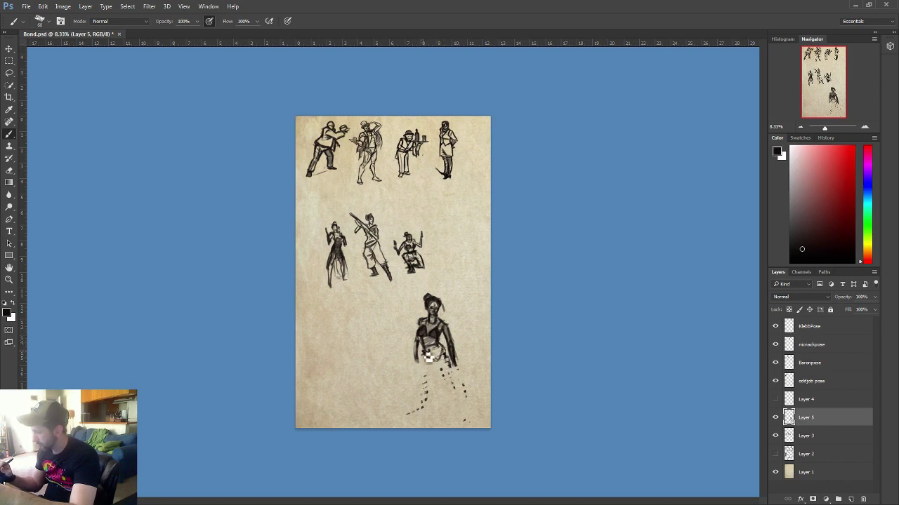
{"action": "mouse_move", "coordinate": [417, 357]}
{"action": "left_mouse_down"}
{"action": "mouse_move", "coordinate": [407, 419]}
{"action": "mouse_move", "coordinate": [402, 427]}
{"action": "mouse_move", "coordinate": [386, 423]}
{"action": "left_mouse_up"}
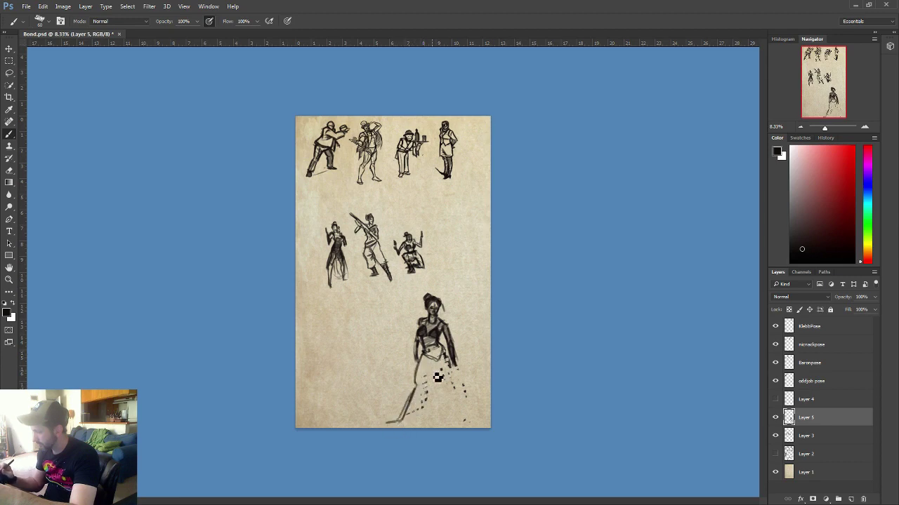
{"action": "left_click_drag", "start_coordinate": [450, 351], "coordinate": [483, 421]}
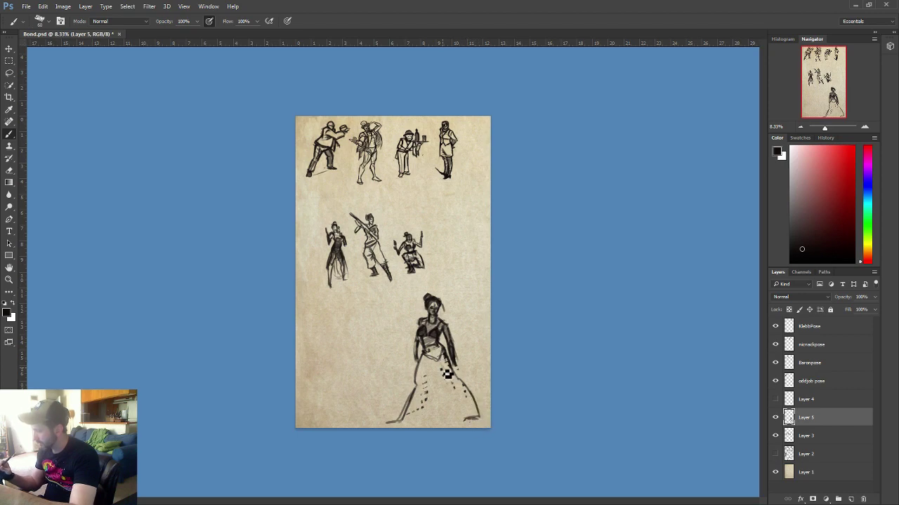
{"action": "left_click_drag", "start_coordinate": [440, 362], "coordinate": [466, 394]}
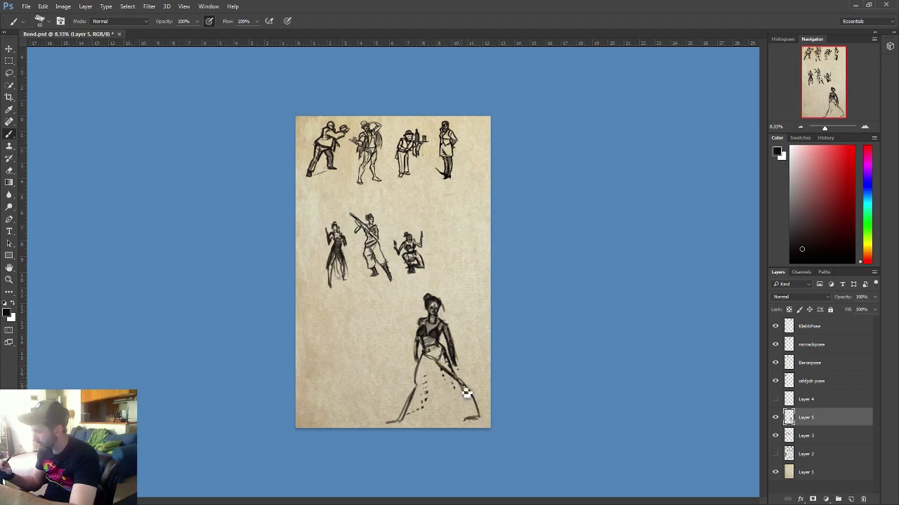
Clean up the new legs with the eraser, and complete the inner contours, feet, bikini bottom and leg shading.
{"action": "key", "text": "e"}
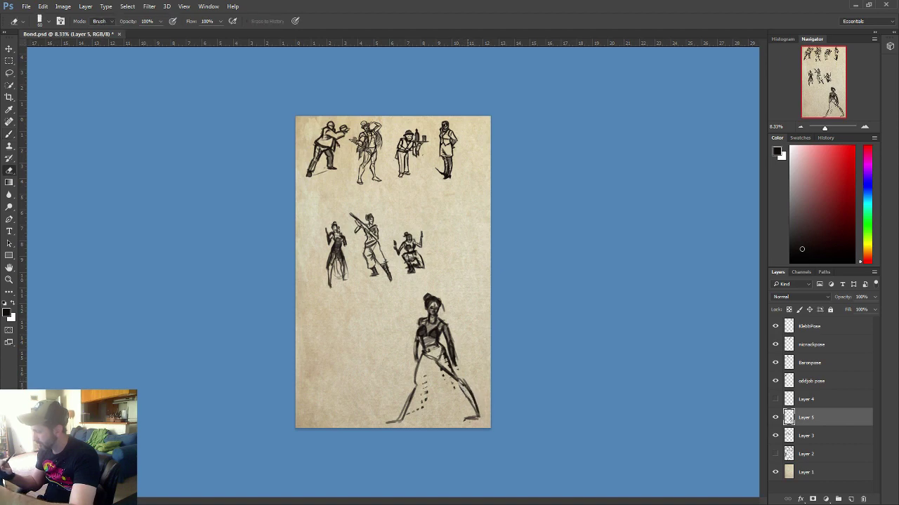
{"action": "key", "text": "b"}
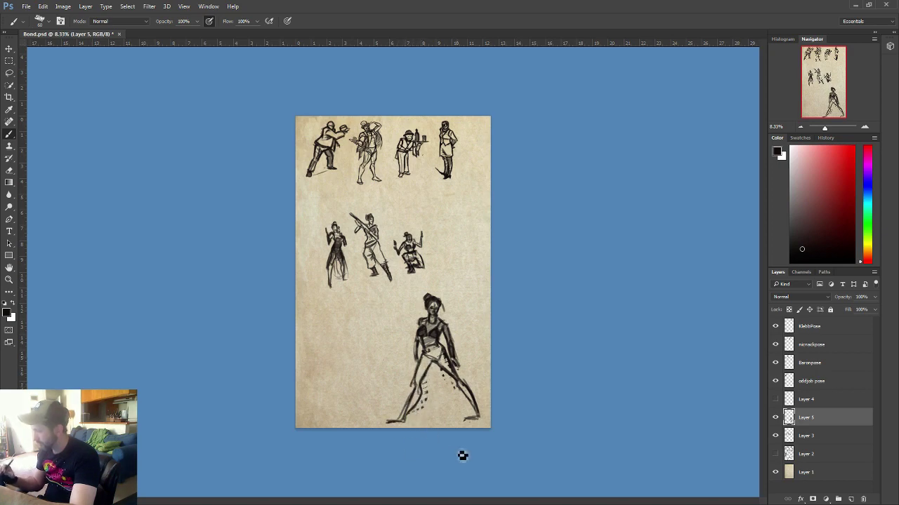
{"action": "key", "text": "e"}
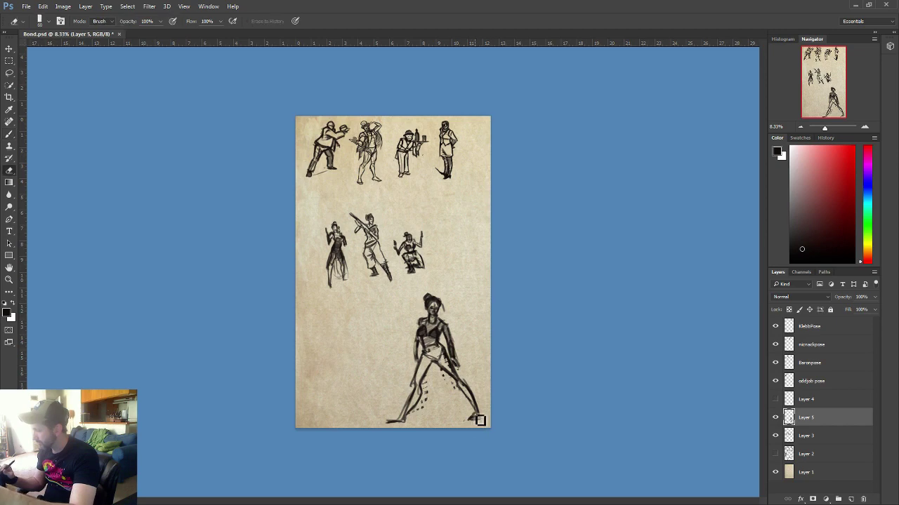
{"action": "key", "text": "b"}
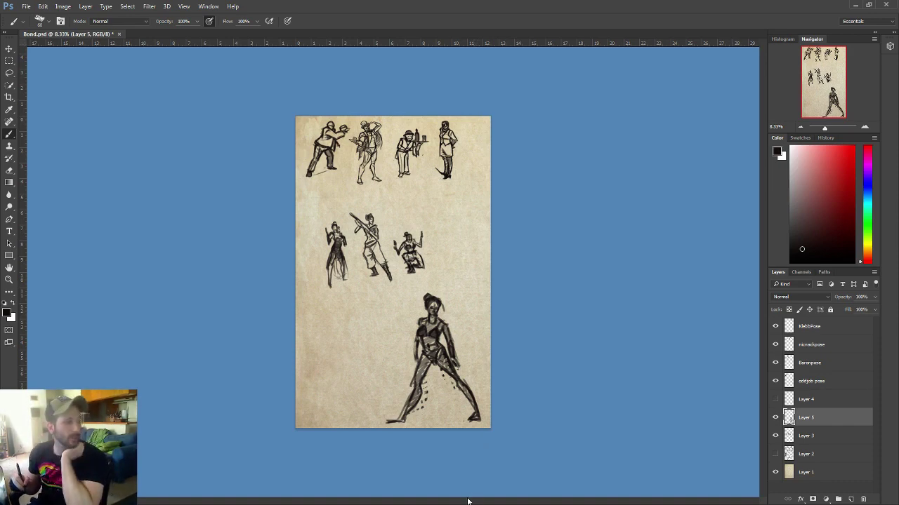
Check the hidden Layer 2 reference, and erase the stray marks around the large figure's legs.
{"action": "left_click", "coordinate": [774, 455]}
{"action": "left_click", "coordinate": [775, 455]}
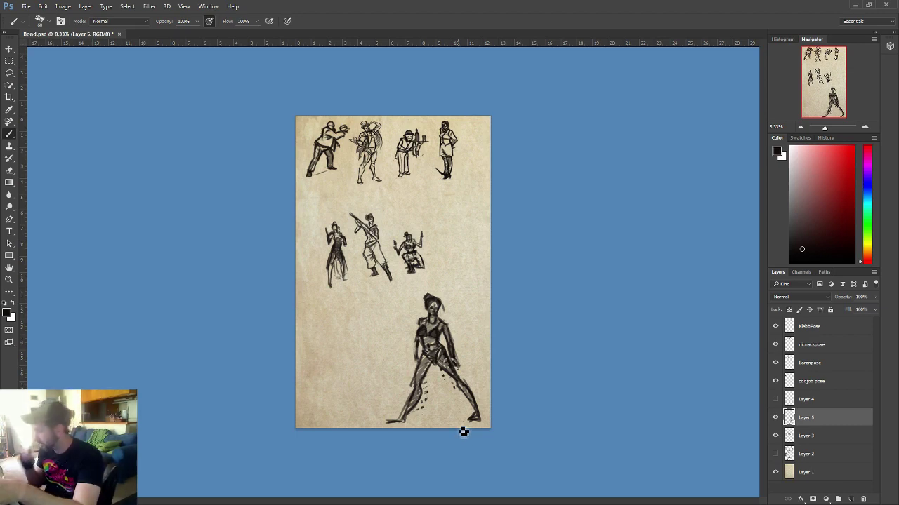
{"action": "key", "text": "e"}
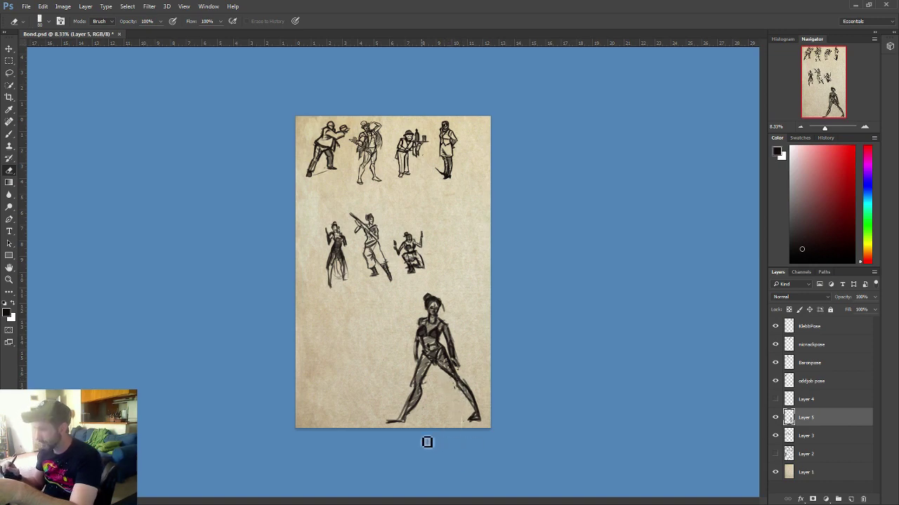
{"action": "key", "text": "b"}
Lasso the large figure's head and torso, copy them to a new layer, and place the copy beside the original.
{"action": "key", "text": "l"}
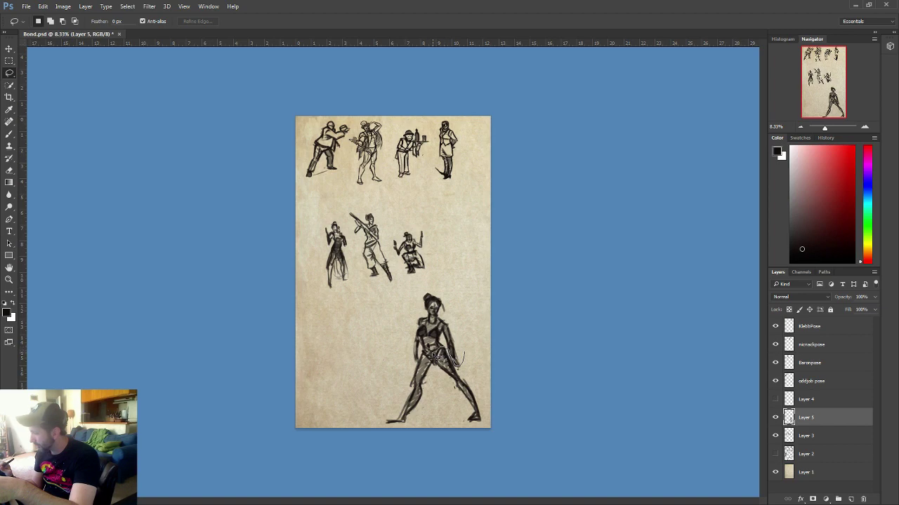
{"action": "left_click_drag", "start_coordinate": [433, 355], "coordinate": [457, 351]}
{"action": "key", "text": "ctrl+d"}
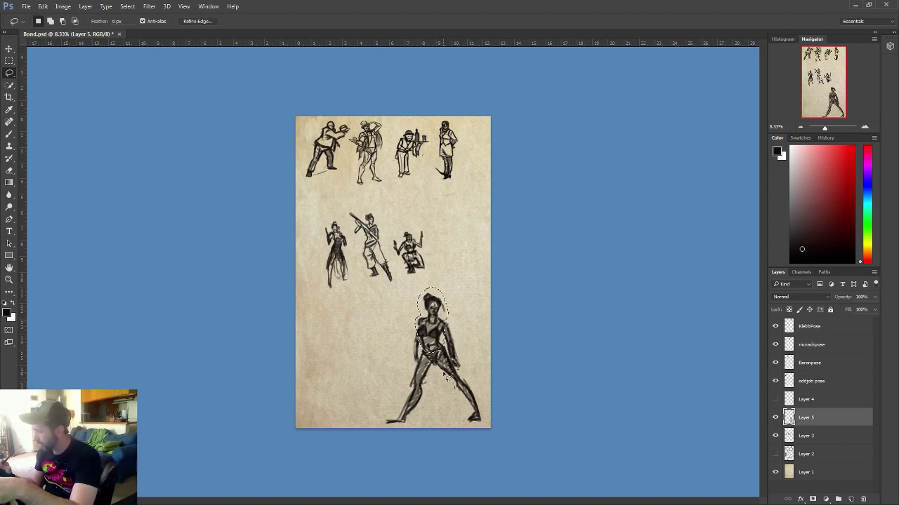
{"action": "key", "text": "ctrl+j"}
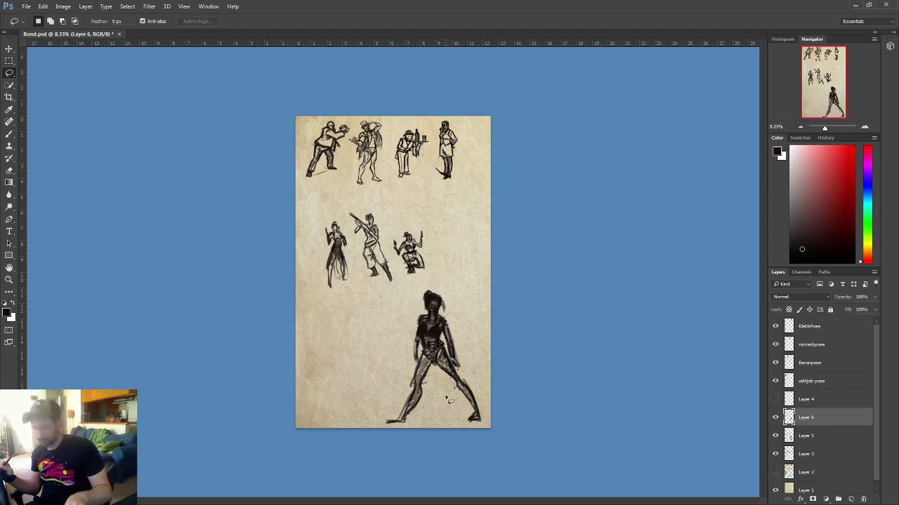
{"action": "key", "text": "v"}
{"action": "left_click_drag", "start_coordinate": [460, 349], "coordinate": [378, 364]}
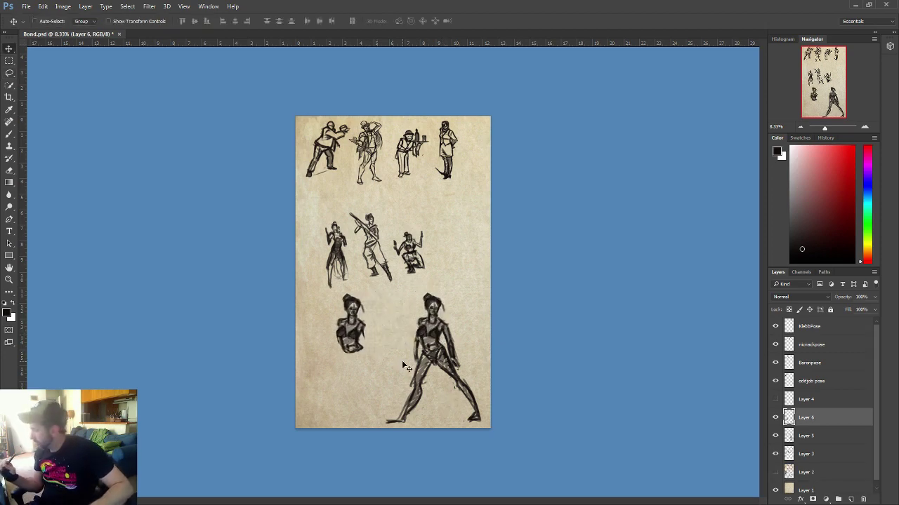
Scale the full figure on Layer 5 to about 49% and place it at the end of the women's row.
{"action": "left_click", "coordinate": [806, 436]}
{"action": "key", "text": "ctrl+t"}
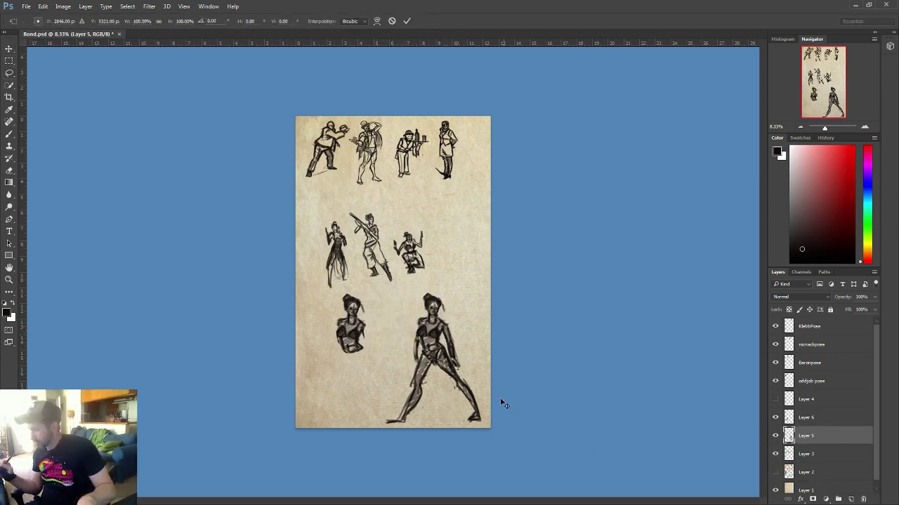
{"action": "left_click_drag", "start_coordinate": [481, 423], "coordinate": [458, 258]}
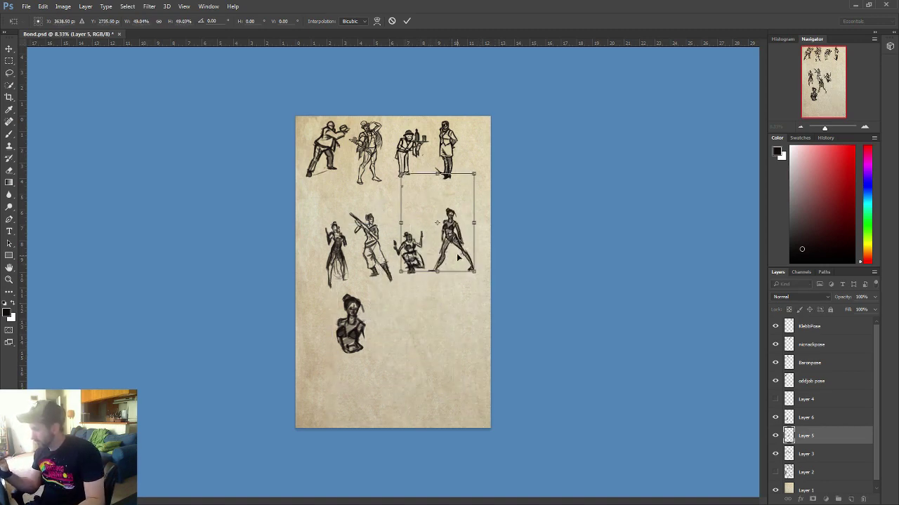
{"action": "key", "text": "Return"}
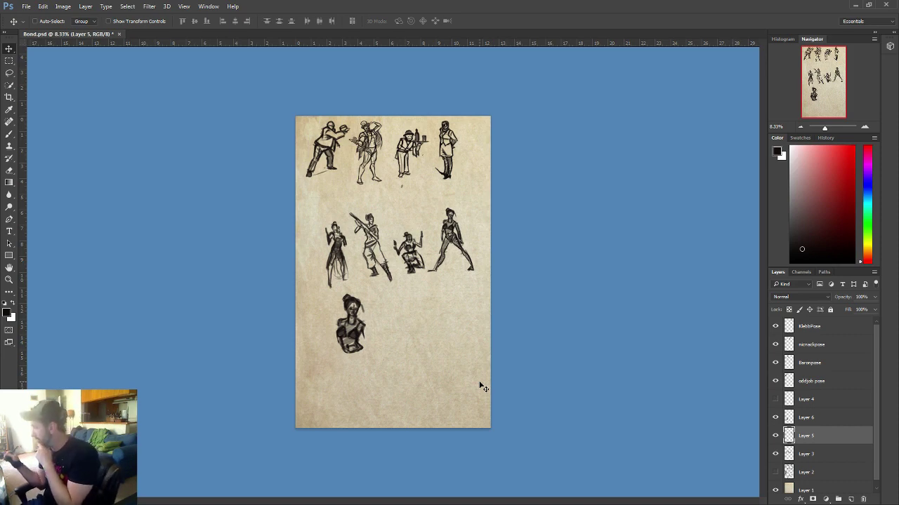
Check which poses are on Layer 3, and merge Layer 5 down into it.
{"action": "left_click", "coordinate": [775, 453]}
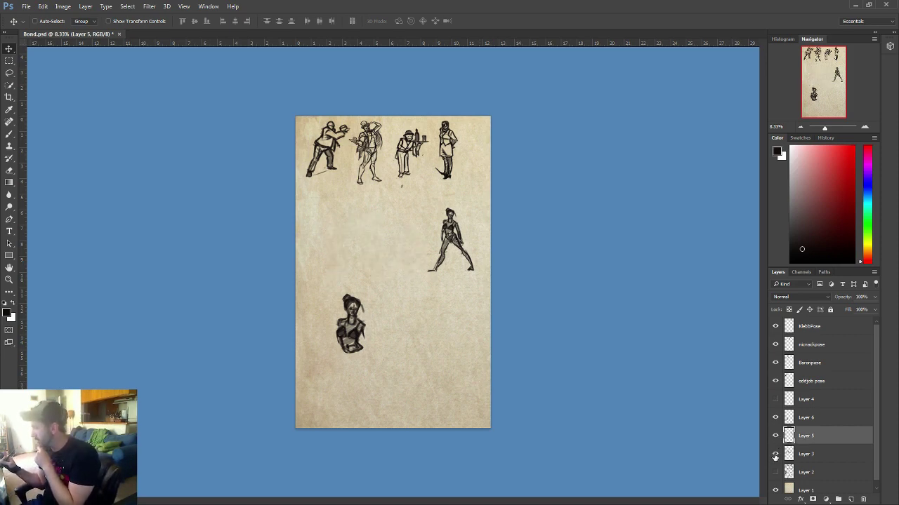
{"action": "left_click", "coordinate": [775, 453]}
{"action": "key", "text": "Delete"}
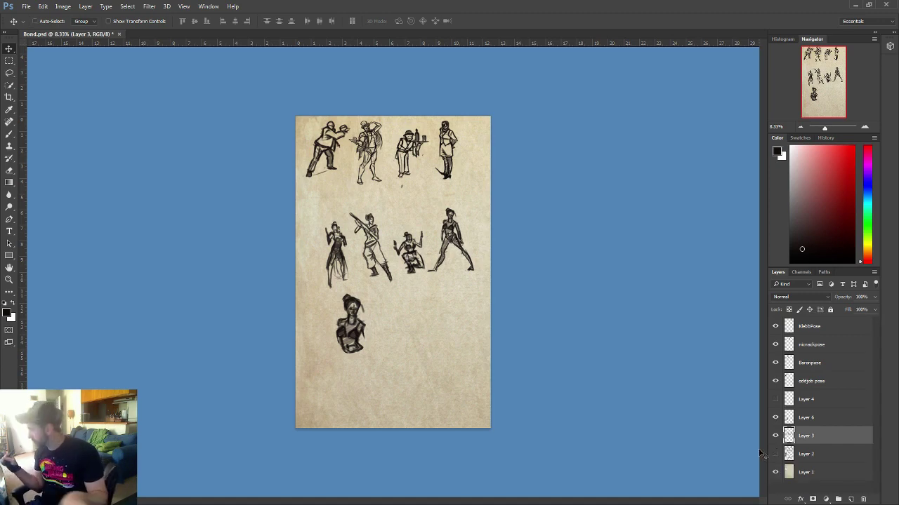
Move the torso copy lower and the women's row up beneath the villains, cleaning off the stray speck.
{"action": "left_click", "coordinate": [814, 417]}
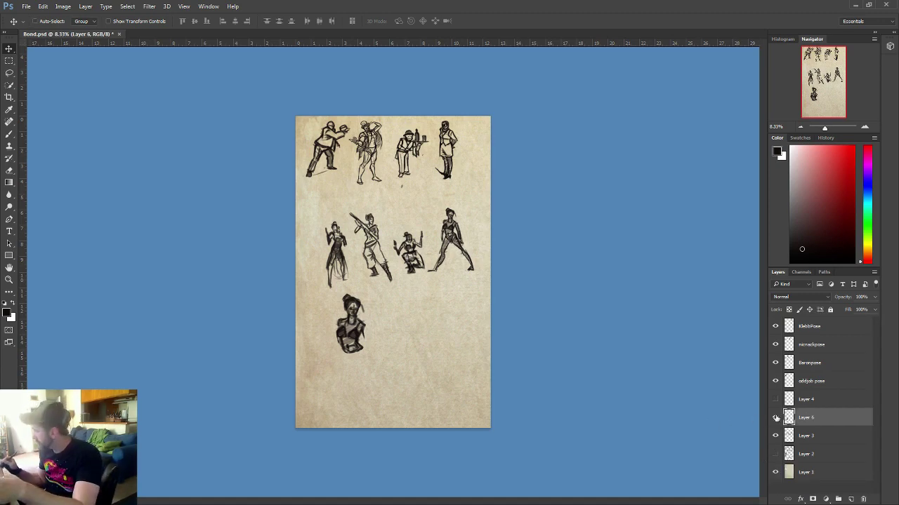
{"action": "left_click_drag", "start_coordinate": [474, 327], "coordinate": [467, 355]}
{"action": "left_click", "coordinate": [813, 436]}
{"action": "left_click_drag", "start_coordinate": [415, 275], "coordinate": [405, 241]}
{"action": "key", "text": "e"}
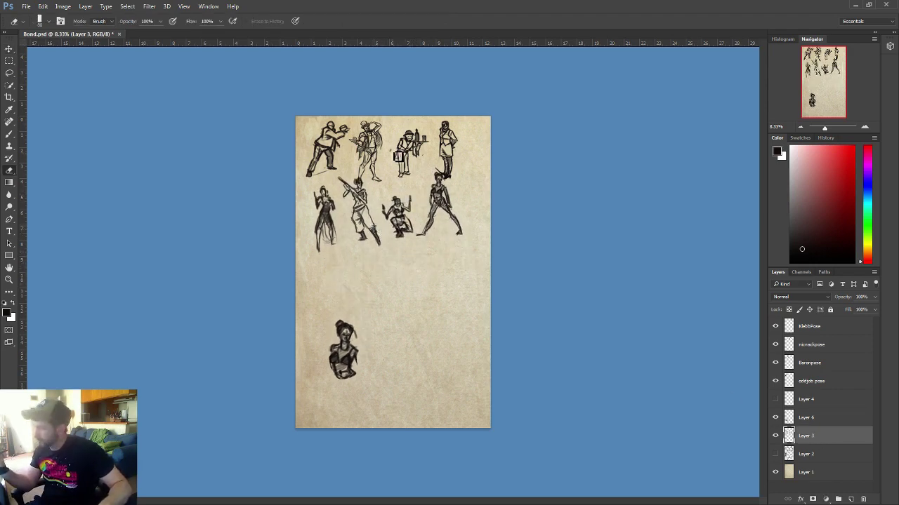
{"action": "key", "text": "b"}
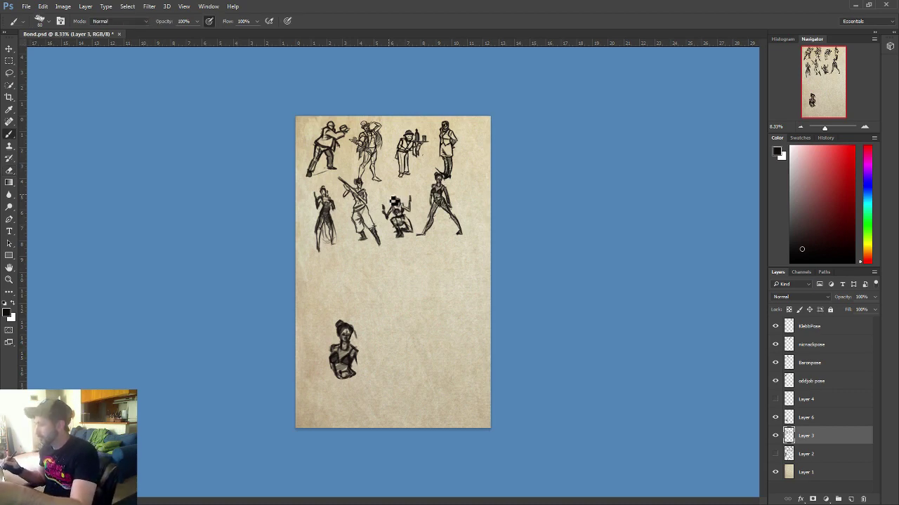
Move the torso copy on Layer 6 up to just below the women's row.
{"action": "left_click", "coordinate": [806, 418]}
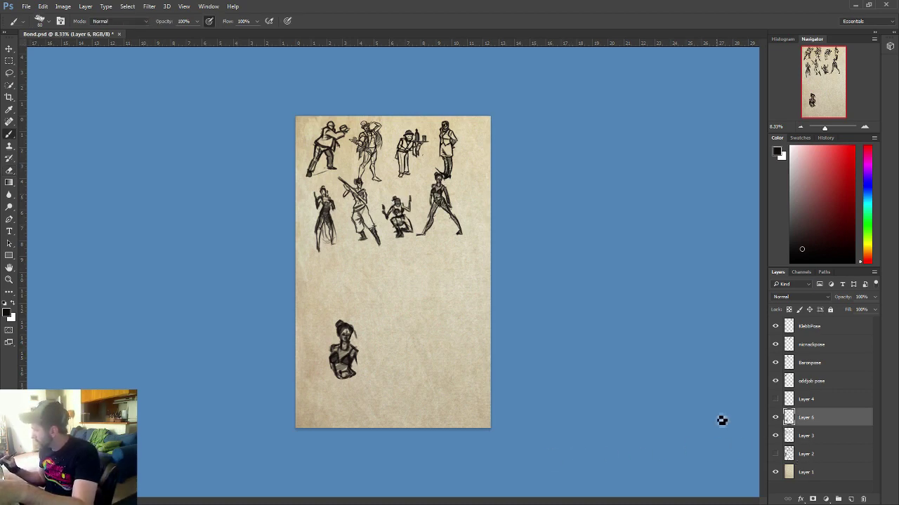
{"action": "key", "text": "v"}
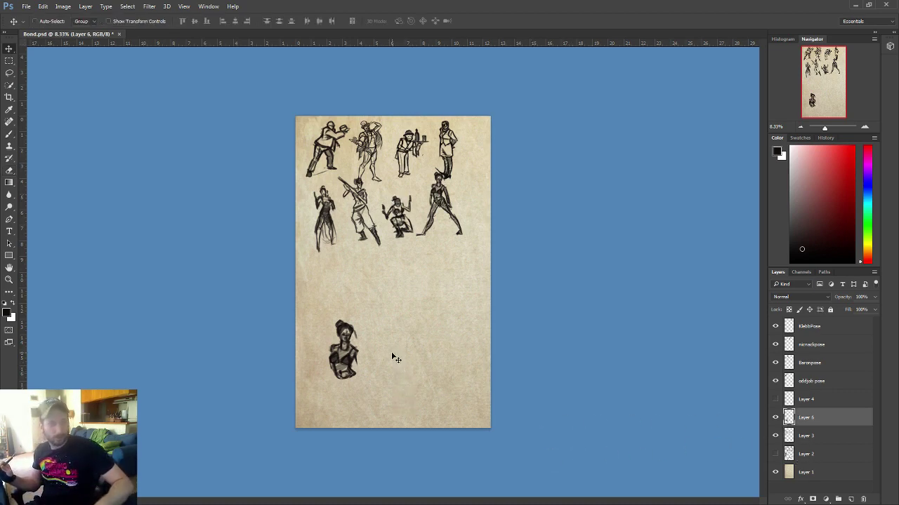
{"action": "left_click_drag", "start_coordinate": [386, 341], "coordinate": [381, 283]}
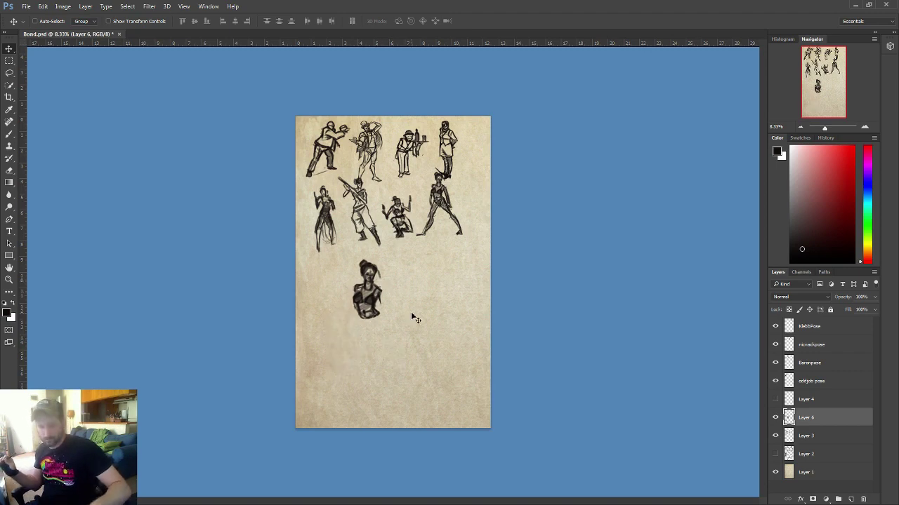
Draw the torso copy's hips and a bent thigh reaching out to one side with the brush.
{"action": "key", "text": "b"}
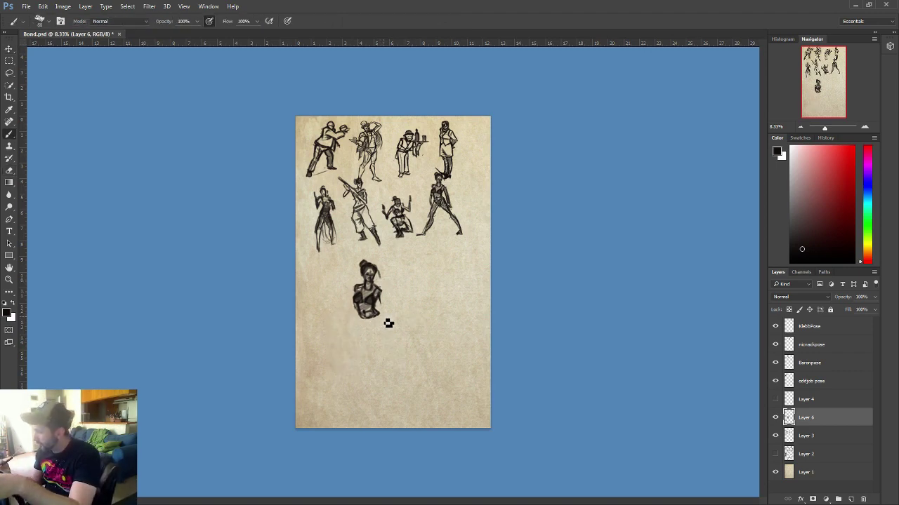
{"action": "mouse_move", "coordinate": [386, 324]}
{"action": "left_mouse_down"}
{"action": "mouse_move", "coordinate": [381, 317]}
{"action": "mouse_move", "coordinate": [375, 335]}
{"action": "mouse_move", "coordinate": [386, 323]}
{"action": "mouse_move", "coordinate": [377, 333]}
{"action": "mouse_move", "coordinate": [330, 326]}
{"action": "mouse_move", "coordinate": [349, 325]}
{"action": "mouse_move", "coordinate": [367, 339]}
{"action": "left_mouse_up"}
{"action": "key", "text": "e"}
{"action": "left_click_drag", "start_coordinate": [355, 328], "coordinate": [339, 335]}
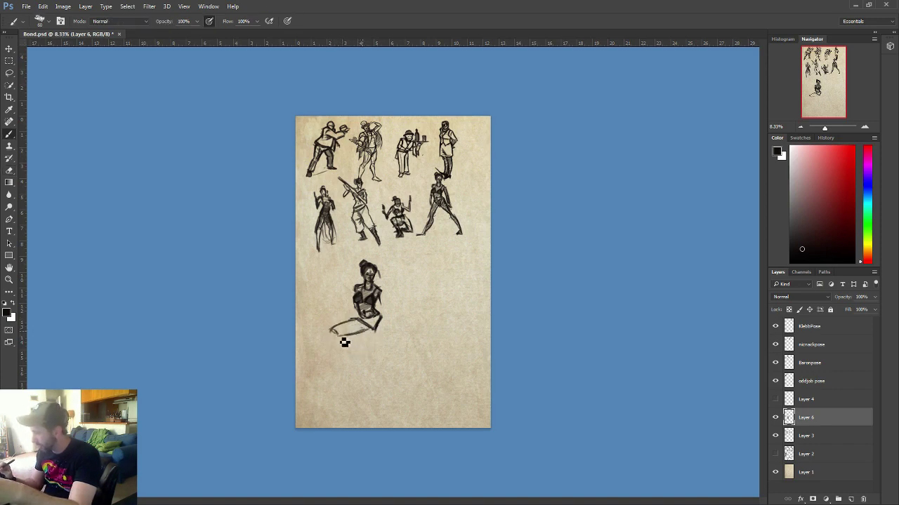
Draw the bent leg's shin, calf and foot, cleaning up the lines with the eraser.
{"action": "mouse_move", "coordinate": [355, 325]}
{"action": "left_mouse_down"}
{"action": "mouse_move", "coordinate": [337, 333]}
{"action": "mouse_move", "coordinate": [345, 355]}
{"action": "left_mouse_up"}
{"action": "key", "text": "e"}
{"action": "key", "text": "b"}
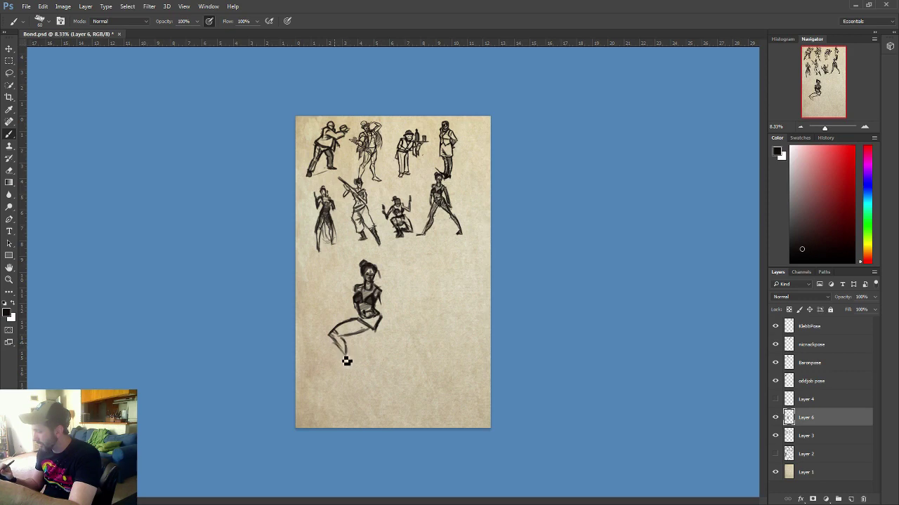
{"action": "mouse_move", "coordinate": [346, 344]}
{"action": "left_mouse_down"}
{"action": "mouse_move", "coordinate": [356, 370]}
{"action": "mouse_move", "coordinate": [338, 373]}
{"action": "mouse_move", "coordinate": [352, 364]}
{"action": "mouse_move", "coordinate": [339, 372]}
{"action": "mouse_move", "coordinate": [357, 372]}
{"action": "mouse_move", "coordinate": [344, 345]}
{"action": "left_mouse_up"}
{"action": "key", "text": "e"}
{"action": "key", "text": "b"}
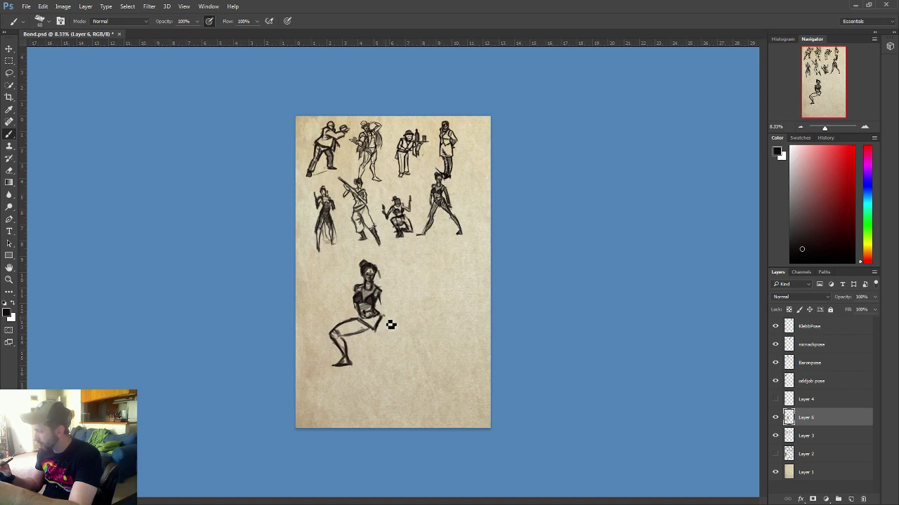
Draw the other leg stretched out in a low side lunge with its foot, and shade the bikini bottom.
{"action": "mouse_move", "coordinate": [401, 331]}
{"action": "left_mouse_down"}
{"action": "mouse_move", "coordinate": [413, 341]}
{"action": "mouse_move", "coordinate": [395, 337]}
{"action": "mouse_move", "coordinate": [414, 344]}
{"action": "left_mouse_up"}
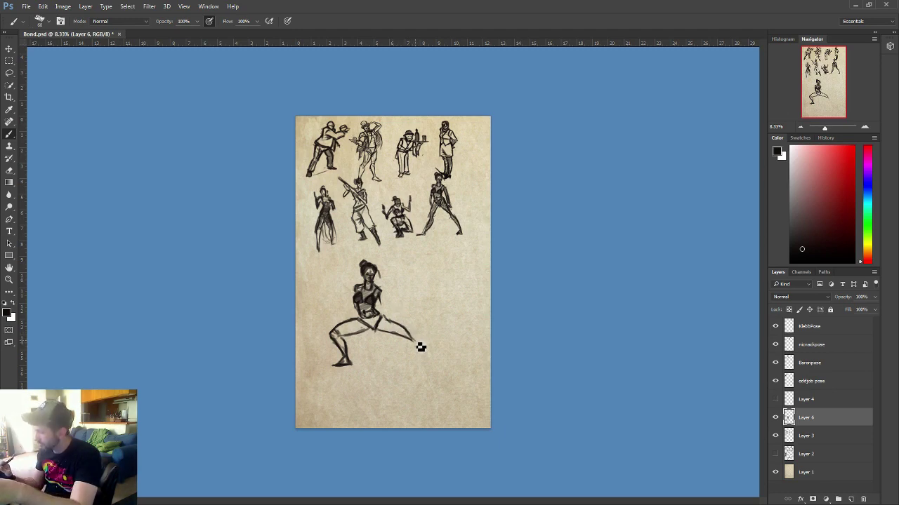
{"action": "key", "text": "e"}
{"action": "key", "text": "b"}
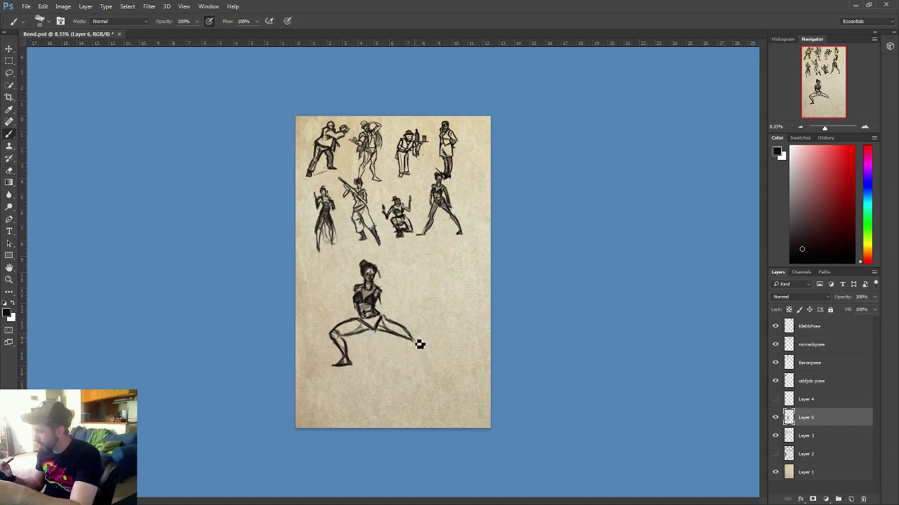
{"action": "left_click_drag", "start_coordinate": [415, 342], "coordinate": [440, 360]}
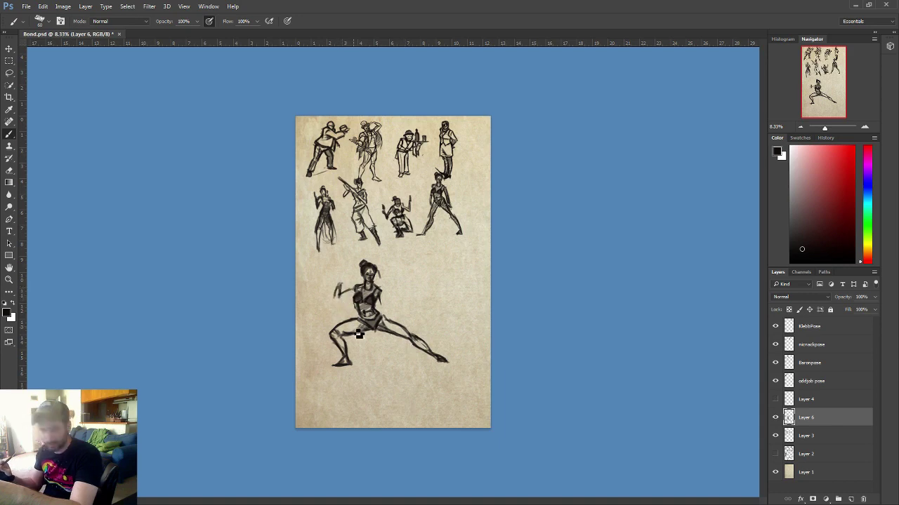
Draw the bent arm with its hand raised beside the head, refining it with the eraser.
{"action": "key", "text": "e"}
{"action": "key", "text": "b"}
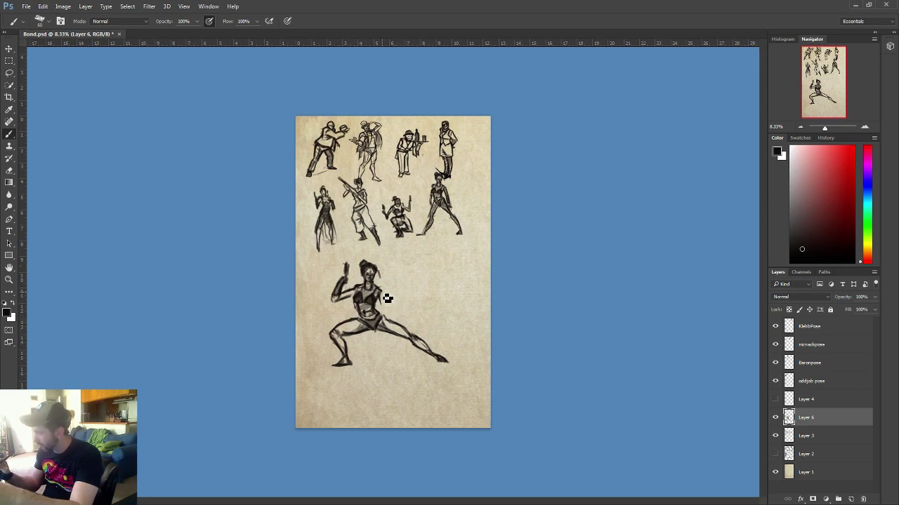
{"action": "key", "text": "e"}
{"action": "key", "text": "b"}
Draw the other arm and hand reaching down over the stretched leg, and shade its shoulder.
{"action": "left_click_drag", "start_coordinate": [384, 295], "coordinate": [429, 332]}
{"action": "key", "text": "e"}
{"action": "key", "text": "b"}
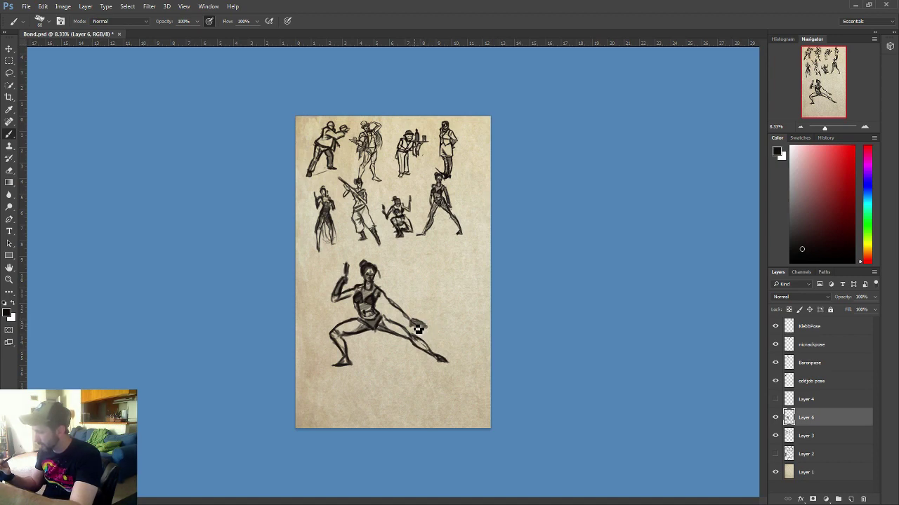
{"action": "key", "text": "e"}
{"action": "key", "text": "b"}
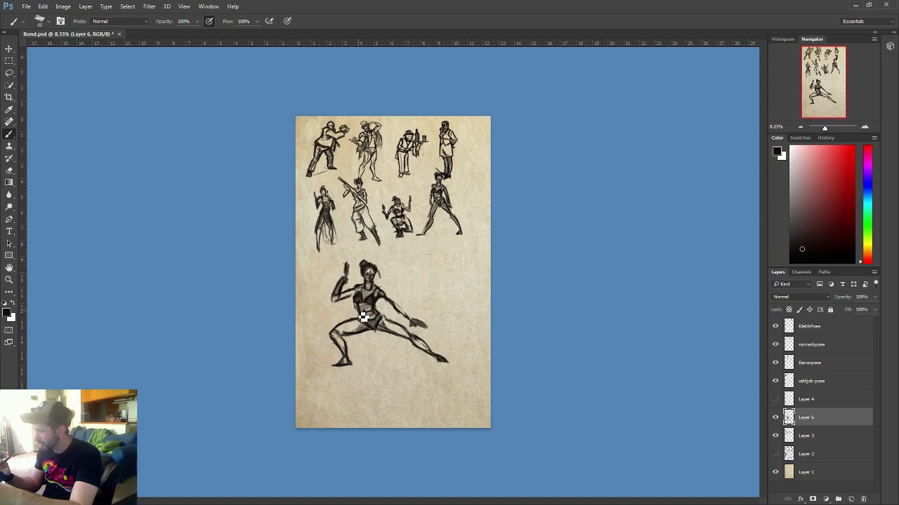
Touch up the lunging figure's waist, and refine the stretched leg's knee, calf and foot.
{"action": "key", "text": "e"}
{"action": "key", "text": "b"}
{"action": "key", "text": "e"}
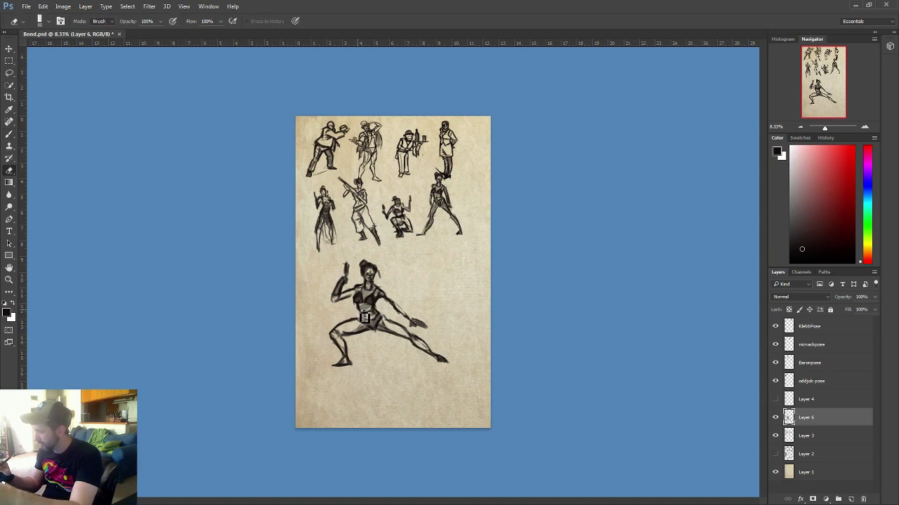
{"action": "key", "text": "b"}
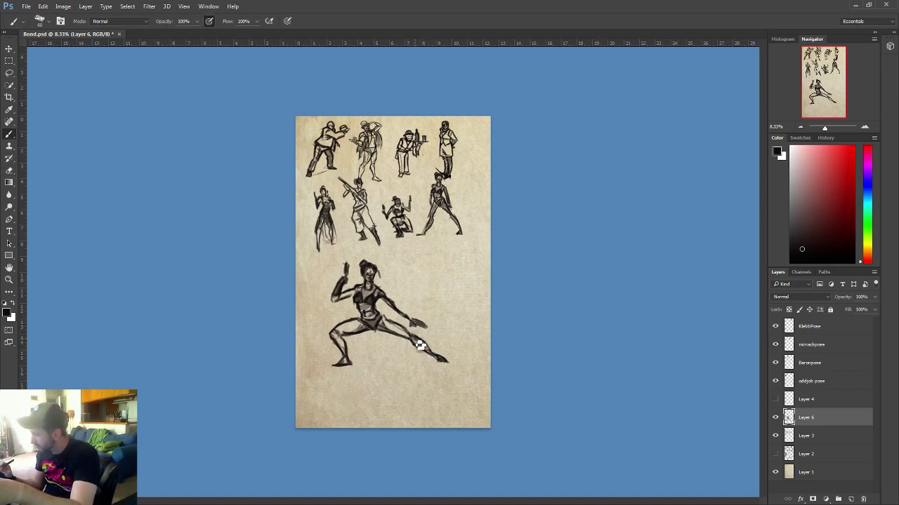
{"action": "left_click_drag", "start_coordinate": [412, 340], "coordinate": [442, 362]}
{"action": "key", "text": "e"}
{"action": "key", "text": "b"}
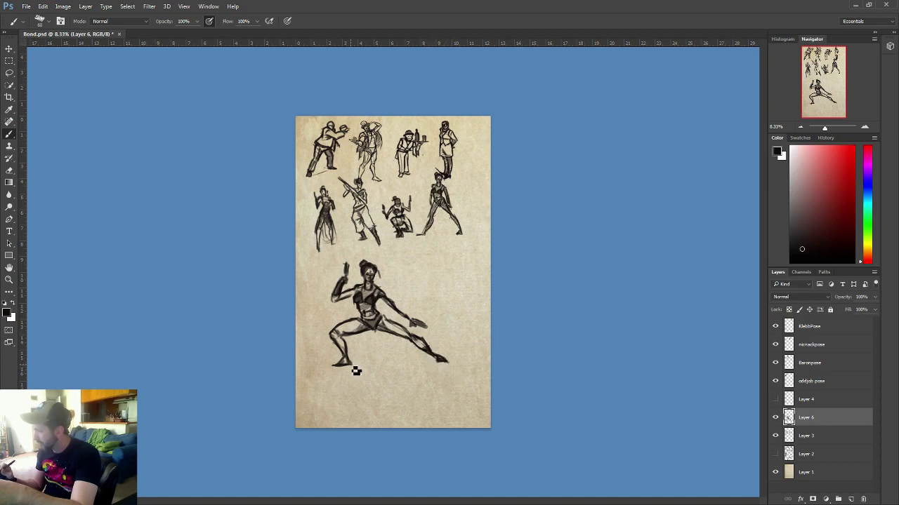
Refine the bent leg's foot and thigh with alternating brush and eraser strokes.
{"action": "left_click_drag", "start_coordinate": [349, 362], "coordinate": [346, 380]}
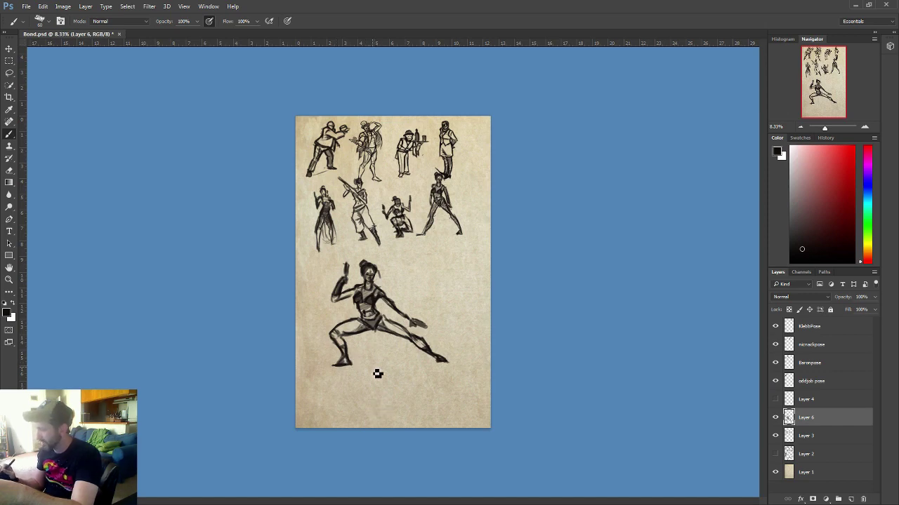
{"action": "key", "text": "e"}
{"action": "key", "text": "b"}
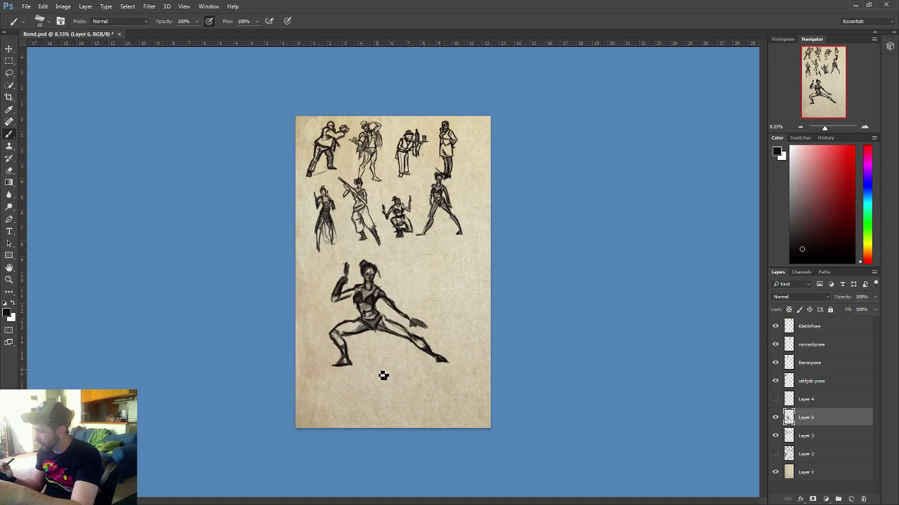
{"action": "key", "text": "e"}
{"action": "key", "text": "b"}
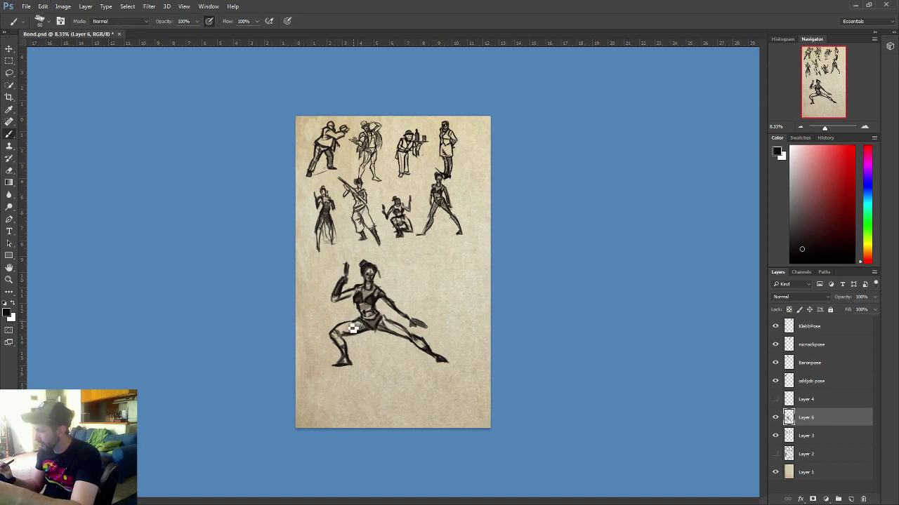
{"action": "key", "text": "e"}
{"action": "key", "text": "b"}
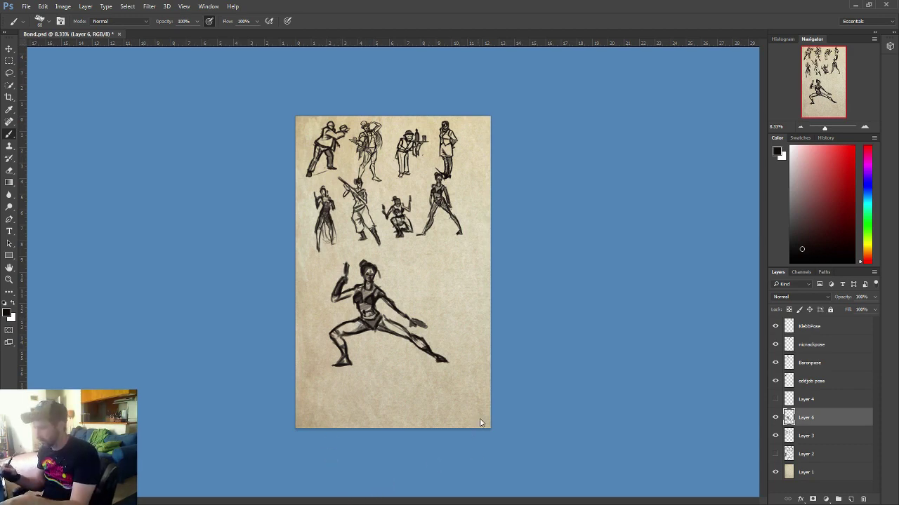
Scale the lunging figure to about 40% and place it below the woman in the long dress to start a third row.
{"action": "key", "text": "ctrl+t"}
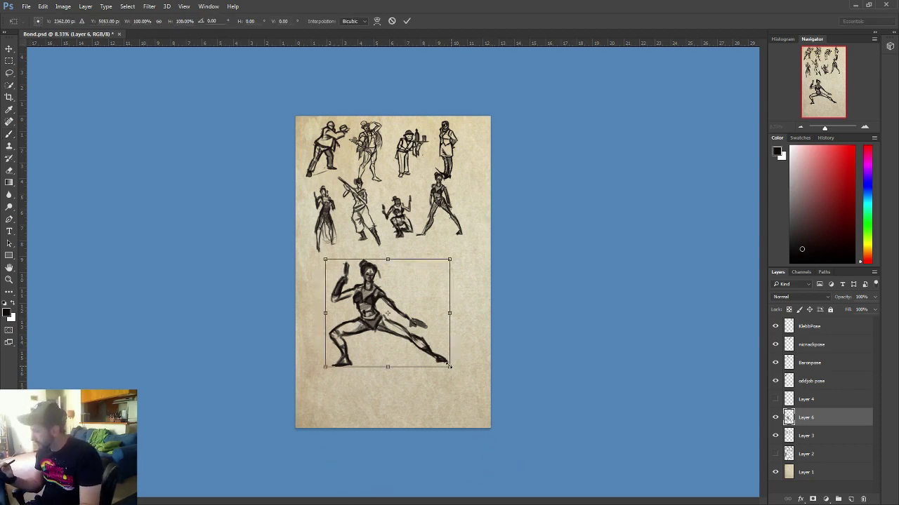
{"action": "left_click_drag", "start_coordinate": [449, 365], "coordinate": [348, 298]}
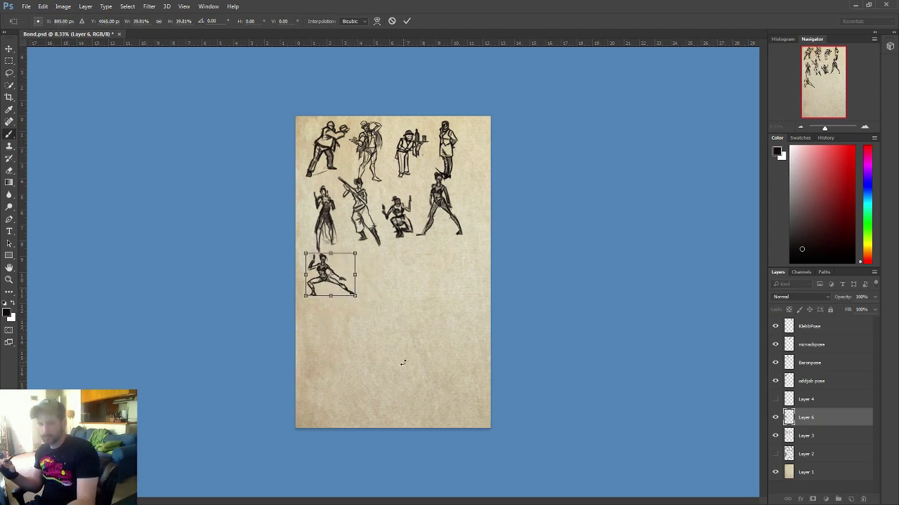
{"action": "key", "text": "Return"}
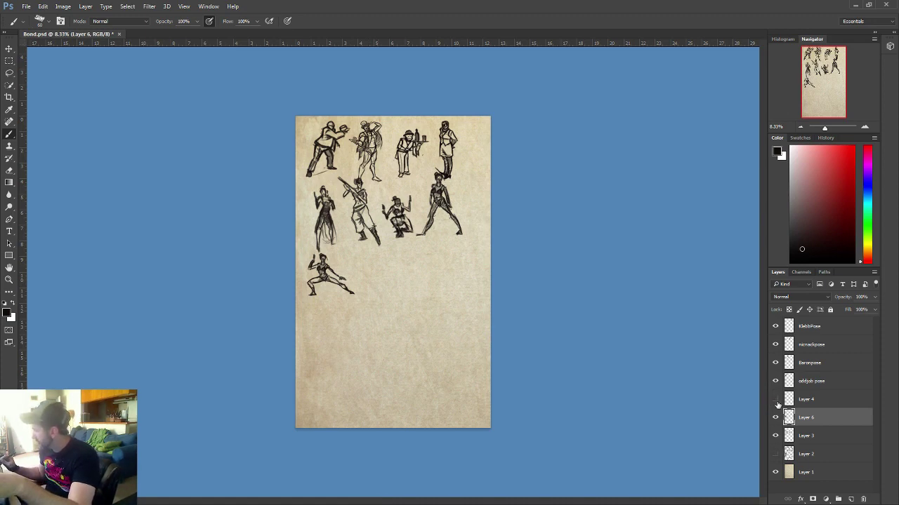
Cut the dark figure with raised arms out of the thumbnail sketches on Layer 2, hide that layer, and paste the figure onto a new layer.
{"action": "left_click", "coordinate": [775, 455]}
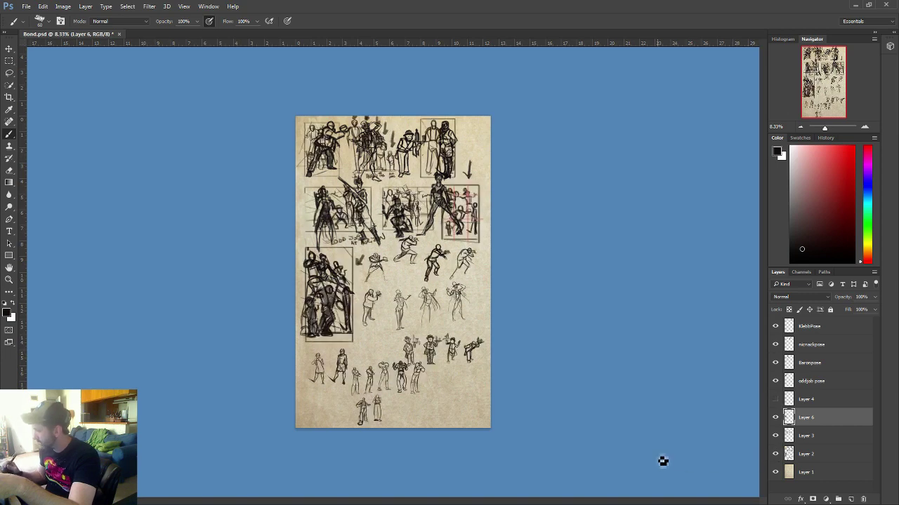
{"action": "key", "text": "l"}
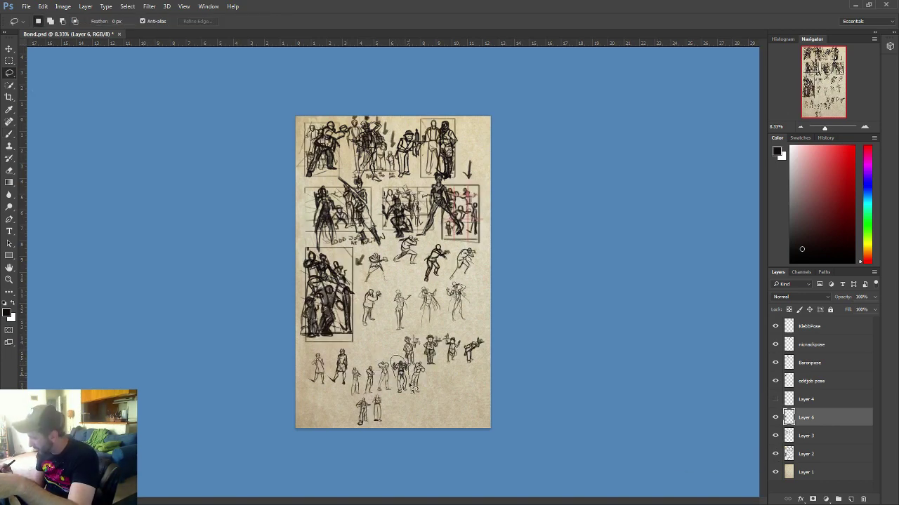
{"action": "left_click_drag", "start_coordinate": [413, 390], "coordinate": [404, 397]}
{"action": "key", "text": "ctrl+c"}
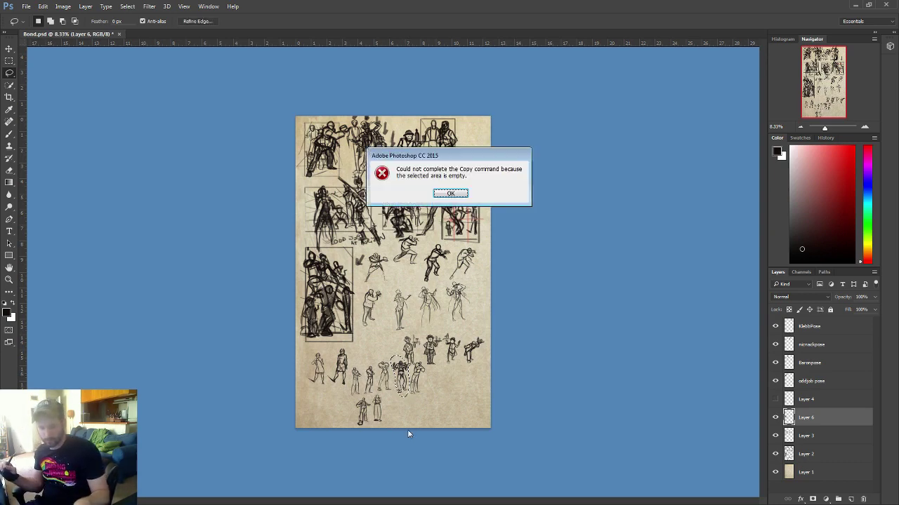
{"action": "key", "text": "Return"}
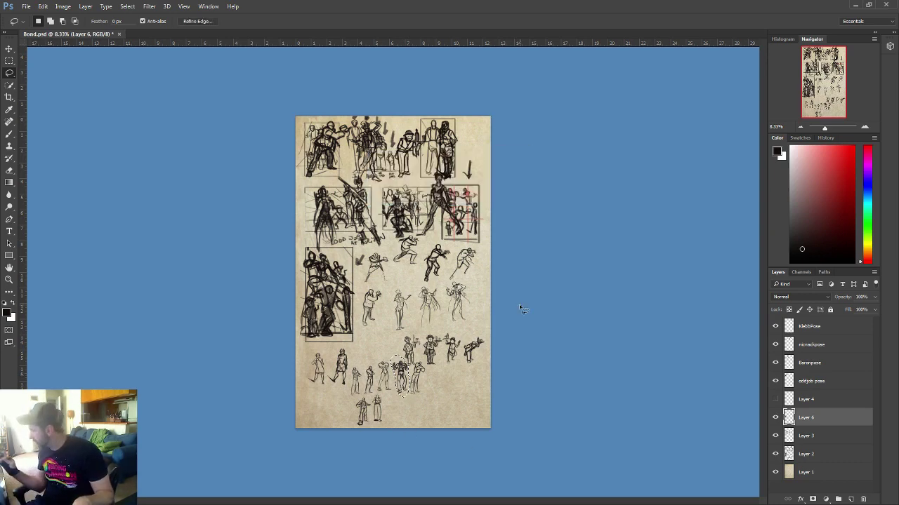
{"action": "left_click", "coordinate": [811, 454]}
{"action": "key", "text": "ctrl+x"}
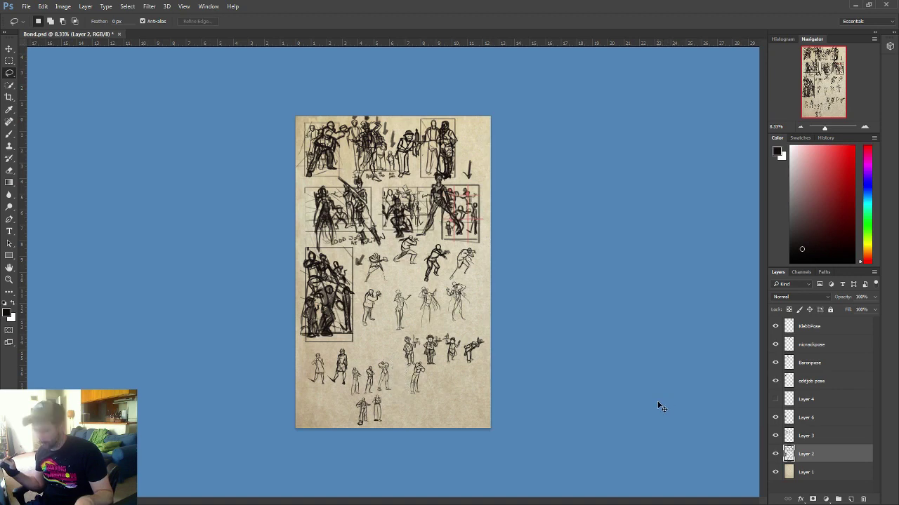
{"action": "left_click", "coordinate": [773, 454]}
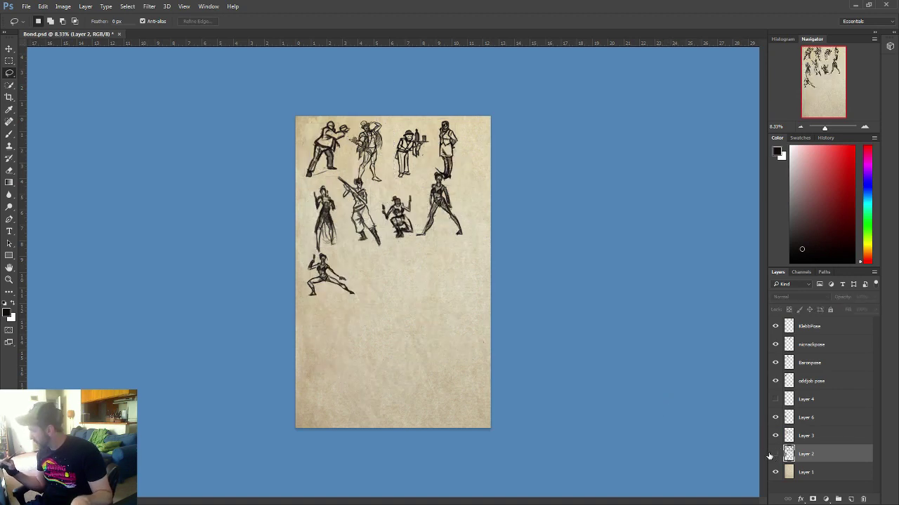
{"action": "key", "text": "ctrl+v"}
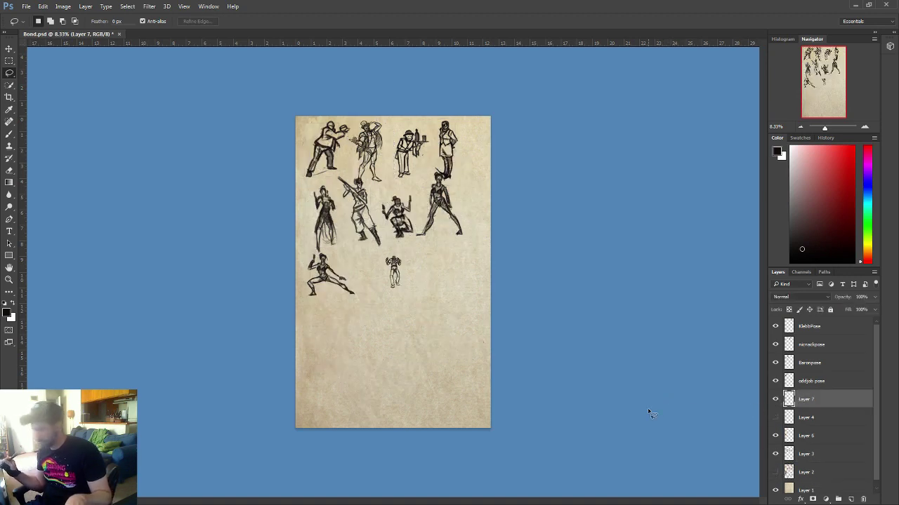
Enlarge the pasted raised-arms figure and place it at the page's right edge, beside the wide-stance woman.
{"action": "key", "text": "ctrl+t"}
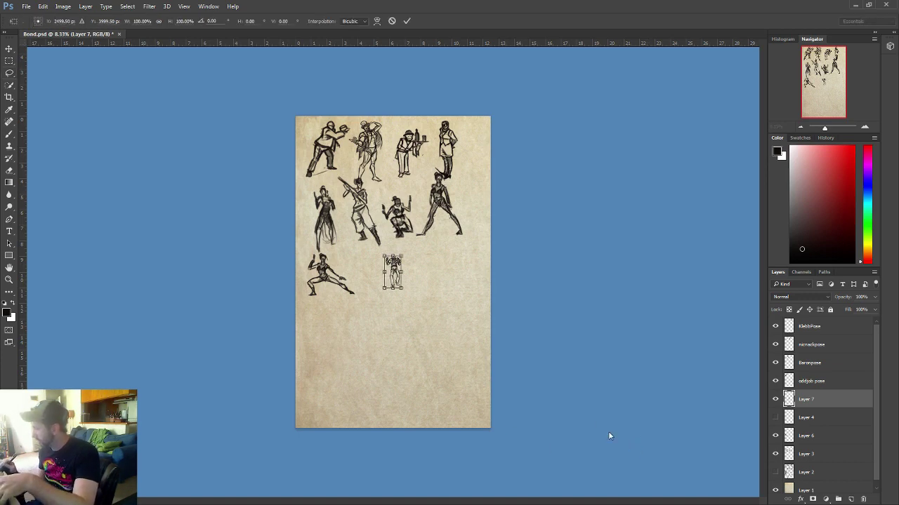
{"action": "mouse_move", "coordinate": [403, 289]}
{"action": "left_mouse_down"}
{"action": "mouse_move", "coordinate": [430, 329]}
{"action": "mouse_move", "coordinate": [478, 183]}
{"action": "mouse_move", "coordinate": [481, 197]}
{"action": "left_mouse_up"}
{"action": "key", "text": "Return"}
{"action": "key", "text": "l"}
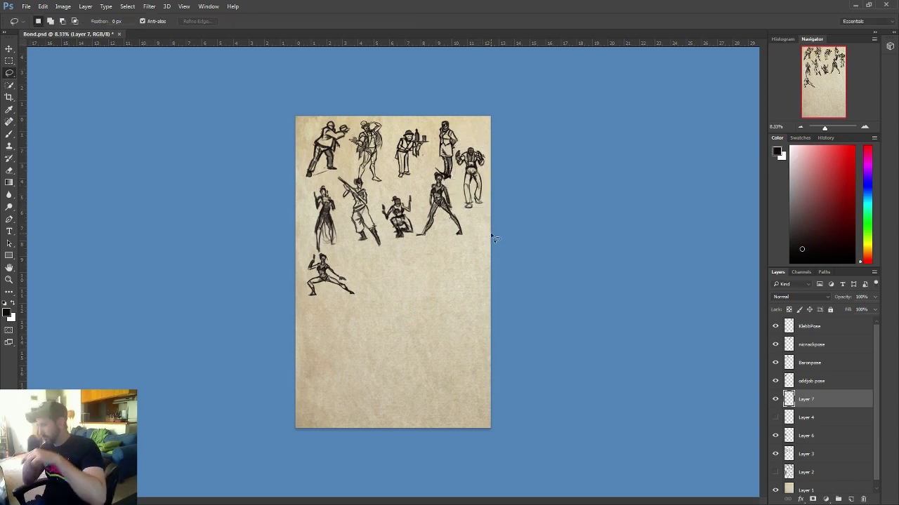
{"action": "key", "text": "e"}
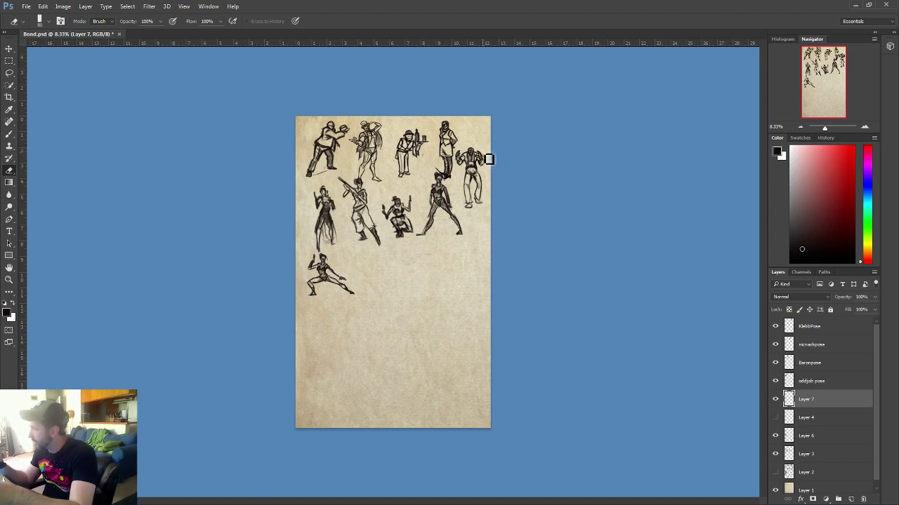
{"action": "key", "text": "b"}
Check which figure is on Layer 7 by toggling its visibility, and rename the layer Jaws.
{"action": "left_click", "coordinate": [776, 400]}
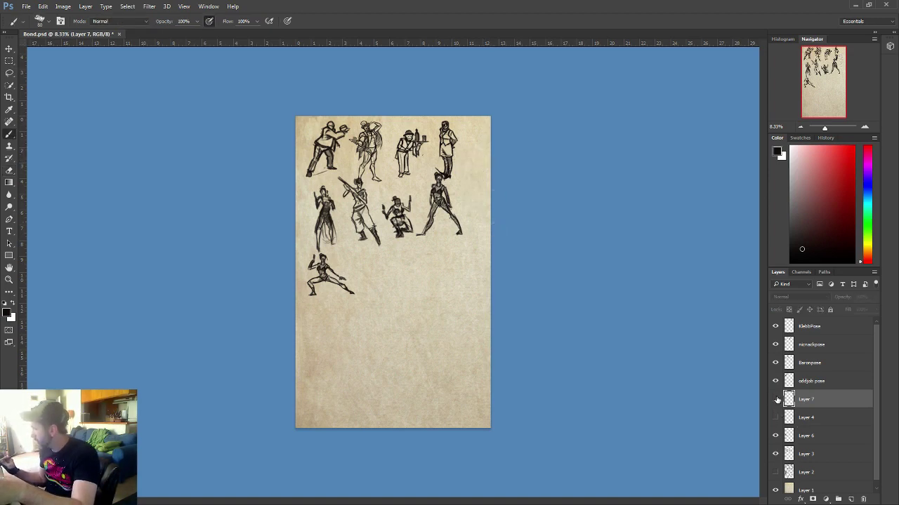
{"action": "left_click", "coordinate": [776, 399]}
{"action": "double_click", "coordinate": [800, 398]}
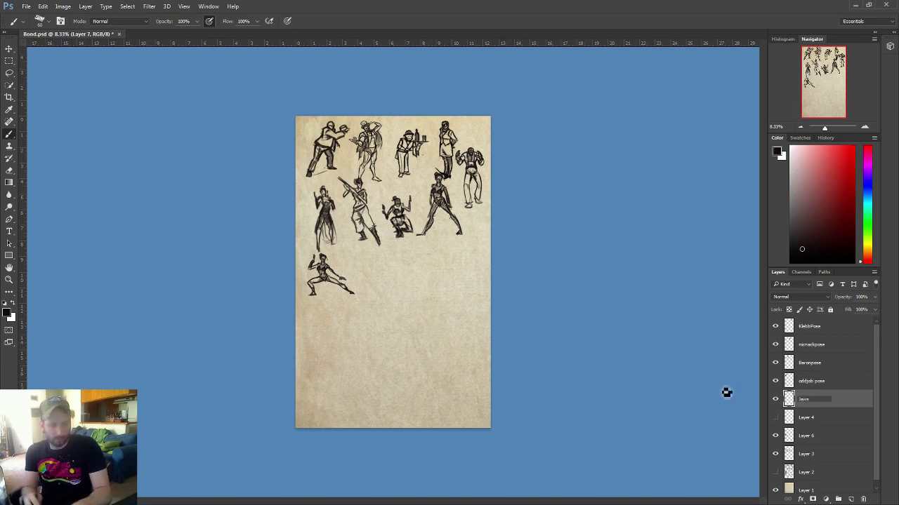
{"action": "type", "text": "Jaws"}
Merge Layer 6 down into Layer 3, and move the merged layer above Layer 4.
{"action": "left_click", "coordinate": [822, 419]}
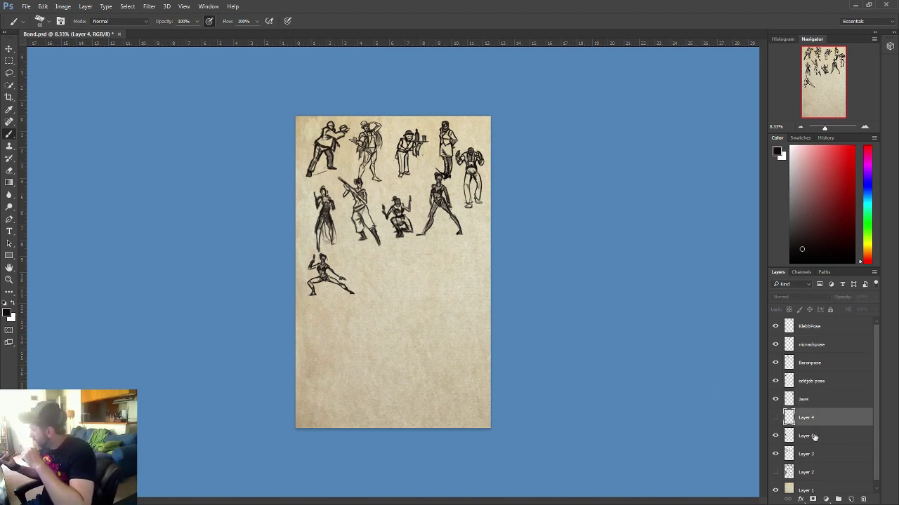
{"action": "left_click", "coordinate": [797, 435]}
{"action": "left_click", "coordinate": [775, 436]}
{"action": "left_click", "coordinate": [775, 436]}
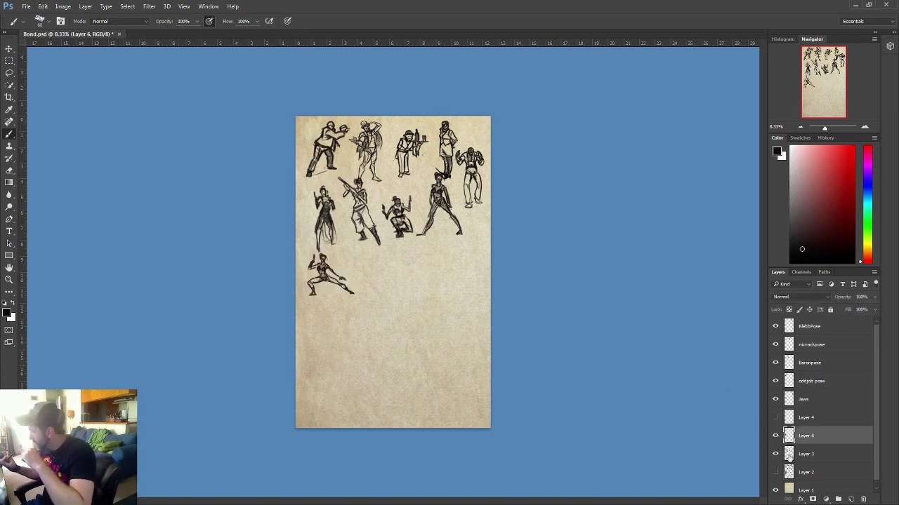
{"action": "left_click", "coordinate": [775, 454]}
{"action": "left_click", "coordinate": [775, 454]}
{"action": "key", "text": "ctrl+e"}
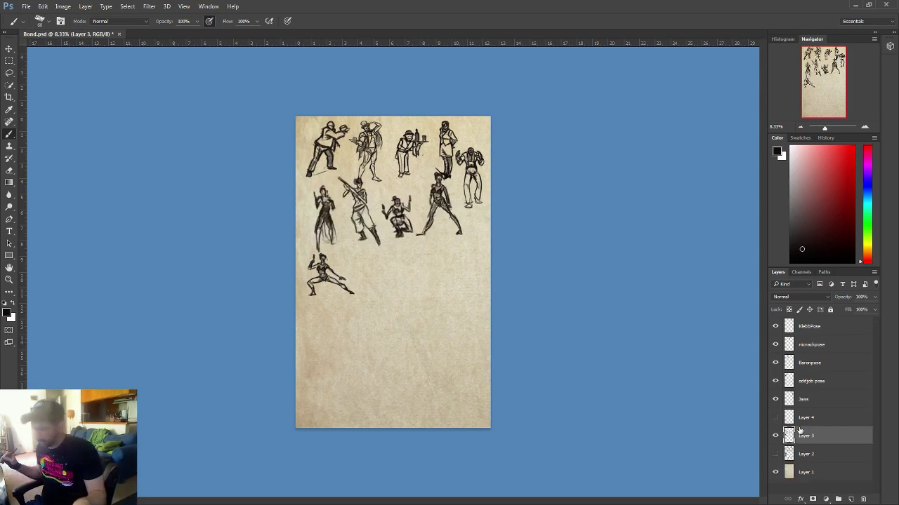
{"action": "left_click_drag", "start_coordinate": [787, 435], "coordinate": [811, 415]}
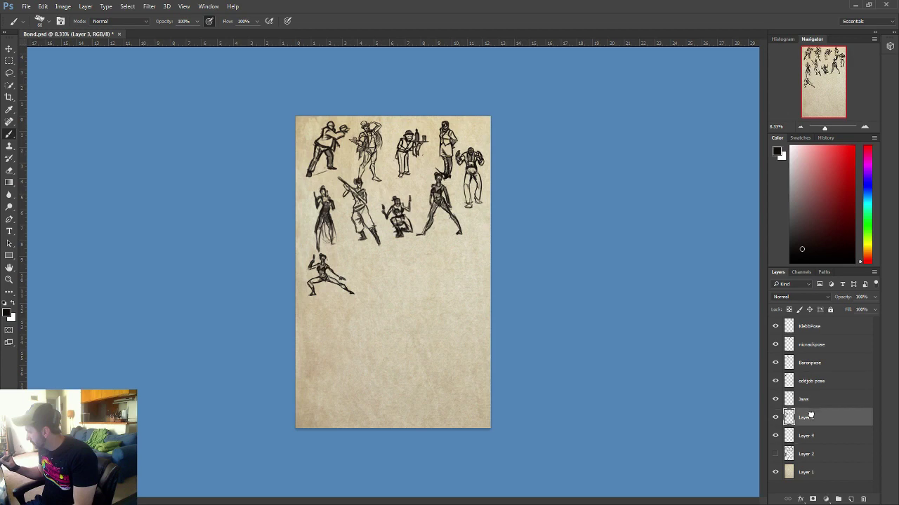
On Layer 4, sketch a leaning figure with head, chest, bent arm, hips and one leg in the space beside the lunging woman.
{"action": "left_click", "coordinate": [806, 436]}
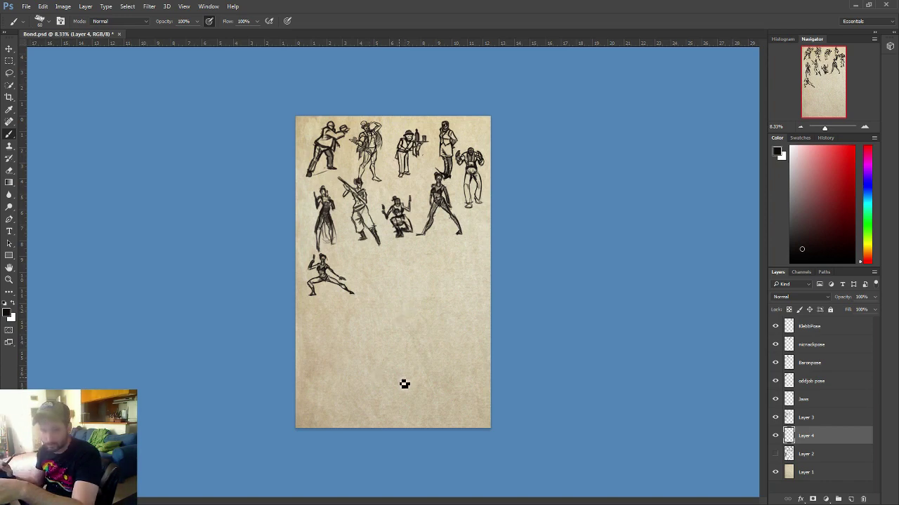
{"action": "mouse_move", "coordinate": [390, 269]}
{"action": "left_mouse_down"}
{"action": "mouse_move", "coordinate": [400, 267]}
{"action": "mouse_move", "coordinate": [398, 280]}
{"action": "mouse_move", "coordinate": [402, 273]}
{"action": "left_mouse_up"}
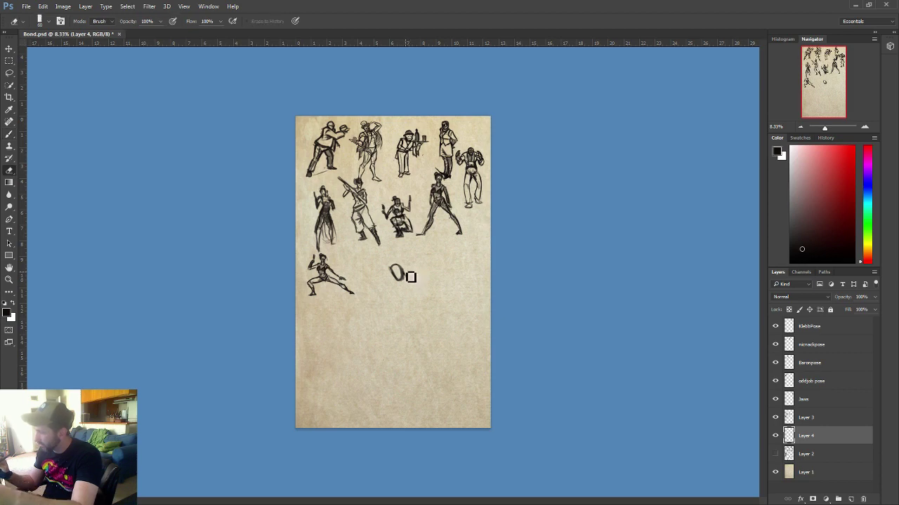
{"action": "left_click_drag", "start_coordinate": [401, 282], "coordinate": [427, 292]}
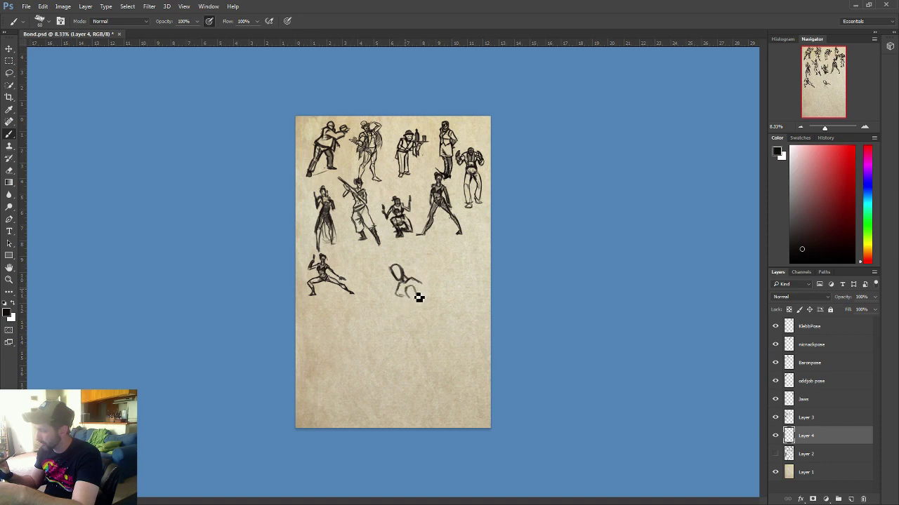
{"action": "left_click_drag", "start_coordinate": [413, 281], "coordinate": [430, 302]}
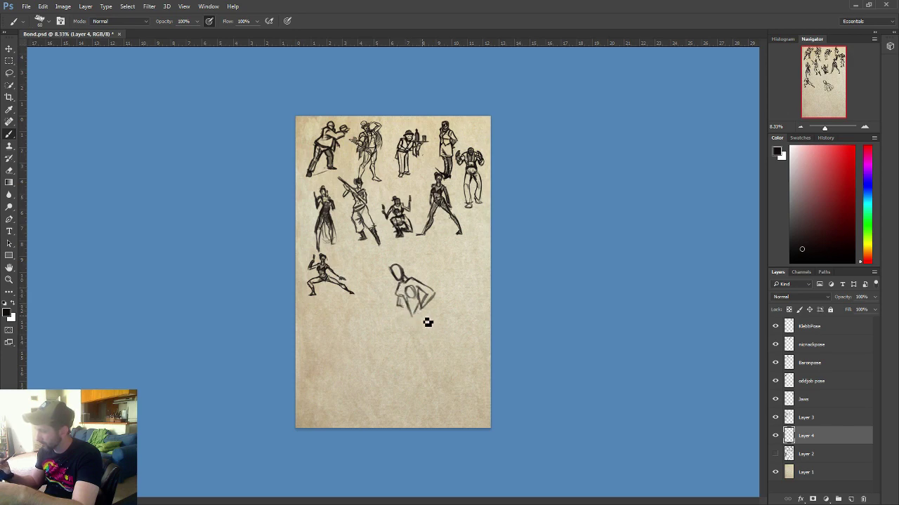
{"action": "mouse_move", "coordinate": [430, 318]}
{"action": "left_mouse_down"}
{"action": "mouse_move", "coordinate": [421, 307]}
{"action": "mouse_move", "coordinate": [428, 335]}
{"action": "mouse_move", "coordinate": [417, 320]}
{"action": "mouse_move", "coordinate": [430, 313]}
{"action": "mouse_move", "coordinate": [436, 345]}
{"action": "mouse_move", "coordinate": [432, 360]}
{"action": "left_mouse_up"}
{"action": "key", "text": "e"}
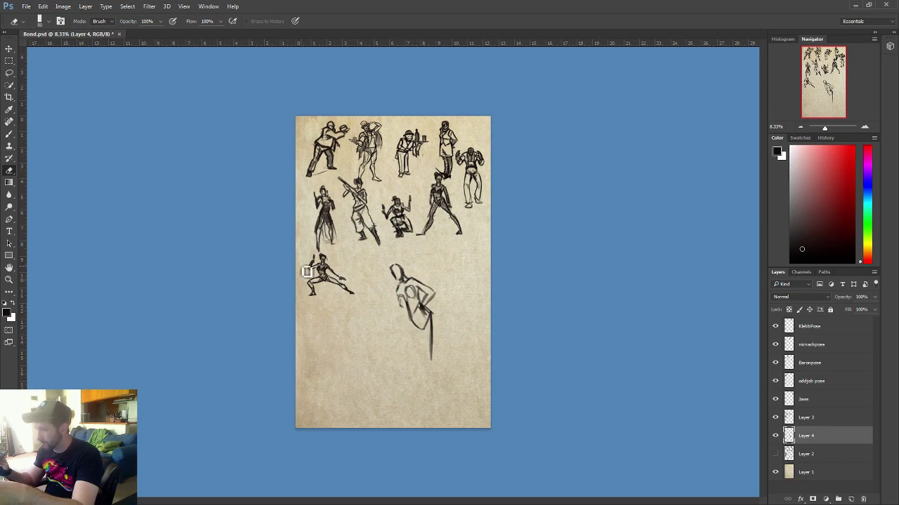
Select the leaning figure sketch with a rectangular marquee, delete it, and deselect.
{"action": "left_click", "coordinate": [9, 62]}
{"action": "mouse_move", "coordinate": [379, 256]}
{"action": "left_mouse_down"}
{"action": "mouse_move", "coordinate": [433, 373]}
{"action": "mouse_move", "coordinate": [450, 376]}
{"action": "left_mouse_up"}
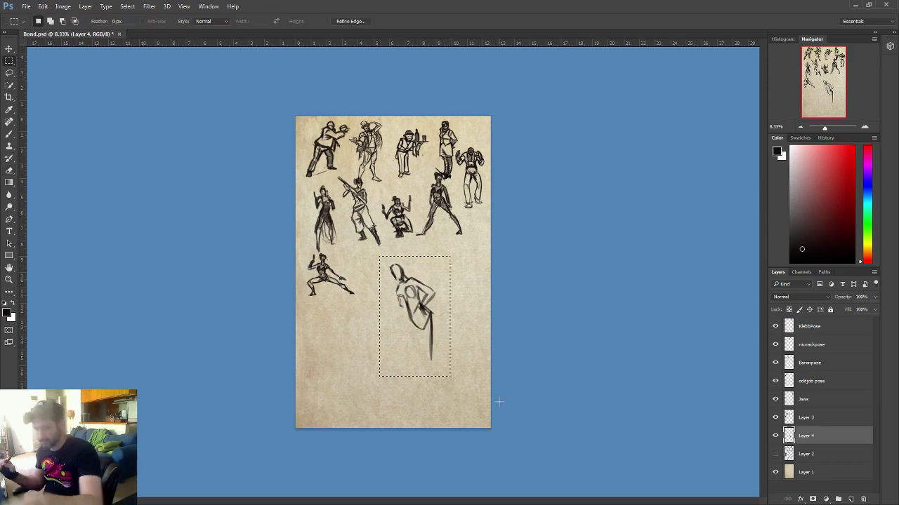
{"action": "key", "text": "Delete"}
{"action": "key", "text": "ctrl+d"}
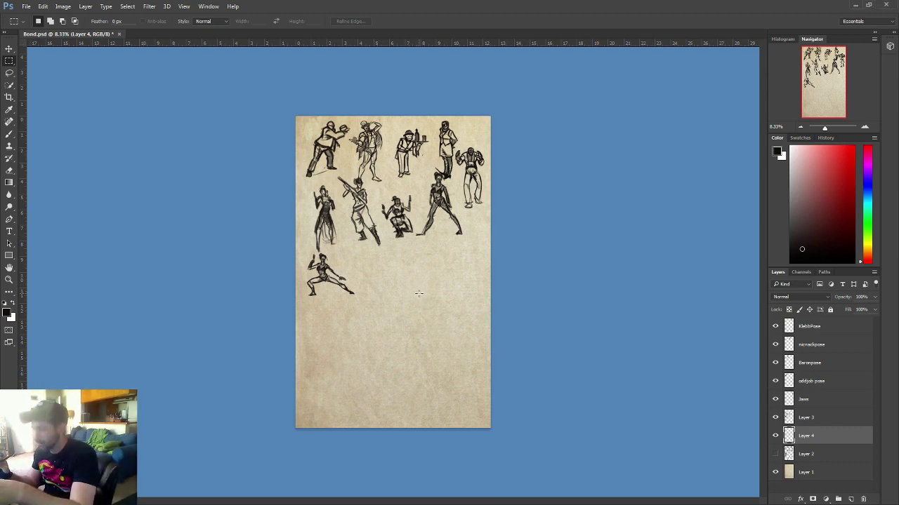
Sketch a female figure with spread arms, bent legs and long flowing hair beside the lunging woman, and save the document.
{"action": "key", "text": "b"}
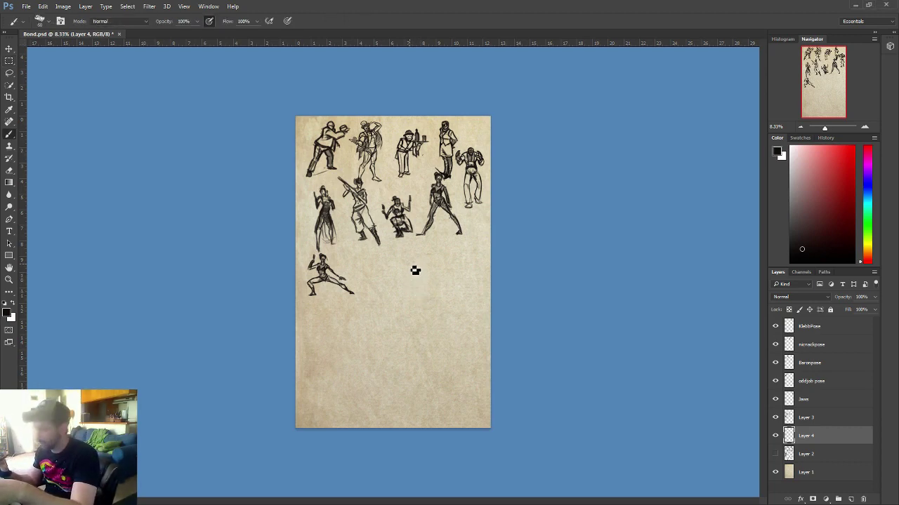
{"action": "mouse_move", "coordinate": [411, 267]}
{"action": "left_mouse_down"}
{"action": "mouse_move", "coordinate": [412, 289]}
{"action": "mouse_move", "coordinate": [430, 294]}
{"action": "mouse_move", "coordinate": [420, 309]}
{"action": "mouse_move", "coordinate": [411, 291]}
{"action": "mouse_move", "coordinate": [415, 299]}
{"action": "mouse_move", "coordinate": [422, 289]}
{"action": "mouse_move", "coordinate": [410, 291]}
{"action": "mouse_move", "coordinate": [431, 290]}
{"action": "mouse_move", "coordinate": [451, 320]}
{"action": "left_mouse_up"}
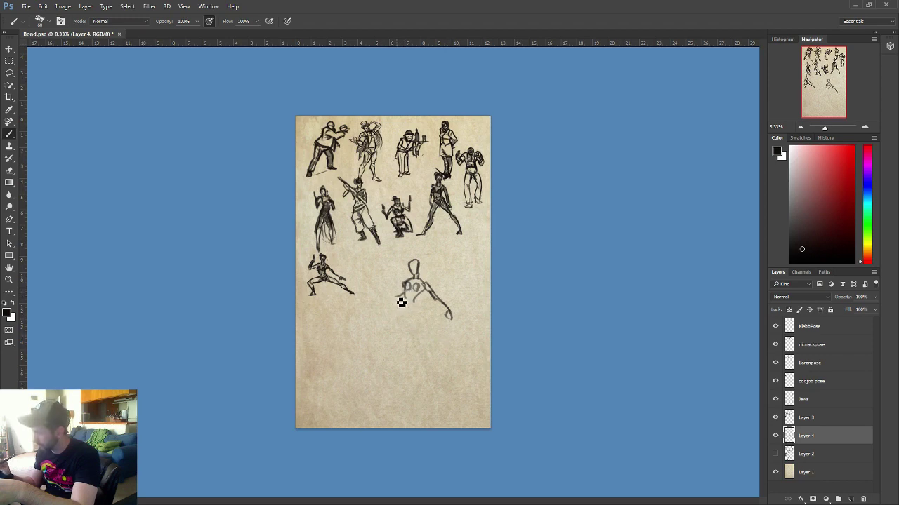
{"action": "left_click_drag", "start_coordinate": [391, 300], "coordinate": [407, 288]}
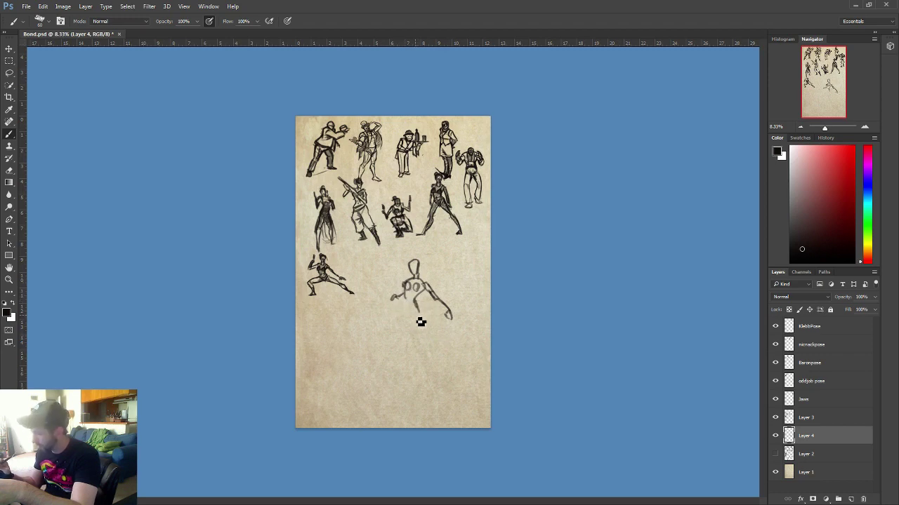
{"action": "mouse_move", "coordinate": [414, 306]}
{"action": "left_mouse_down"}
{"action": "mouse_move", "coordinate": [397, 335]}
{"action": "mouse_move", "coordinate": [417, 349]}
{"action": "mouse_move", "coordinate": [412, 361]}
{"action": "mouse_move", "coordinate": [421, 372]}
{"action": "left_mouse_up"}
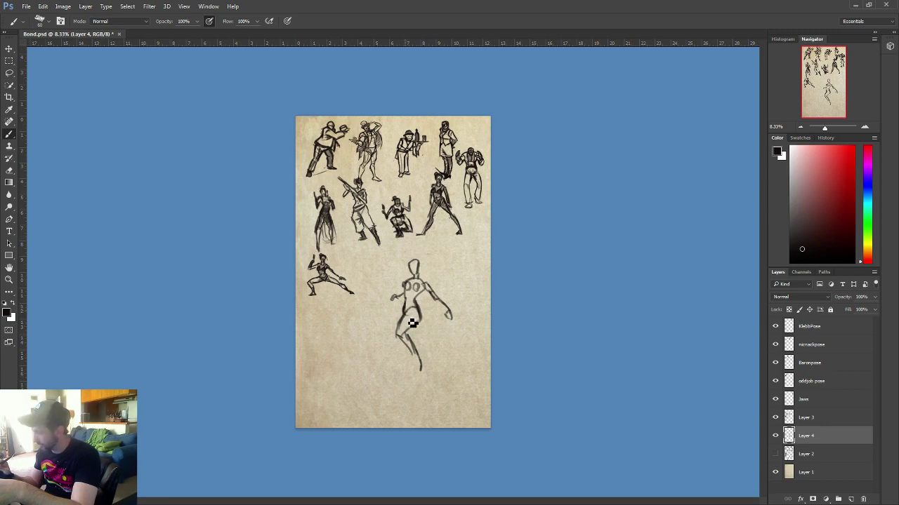
{"action": "mouse_move", "coordinate": [410, 325]}
{"action": "left_mouse_down"}
{"action": "mouse_move", "coordinate": [417, 349]}
{"action": "mouse_move", "coordinate": [409, 365]}
{"action": "mouse_move", "coordinate": [415, 350]}
{"action": "mouse_move", "coordinate": [420, 370]}
{"action": "mouse_move", "coordinate": [408, 346]}
{"action": "mouse_move", "coordinate": [422, 384]}
{"action": "left_mouse_up"}
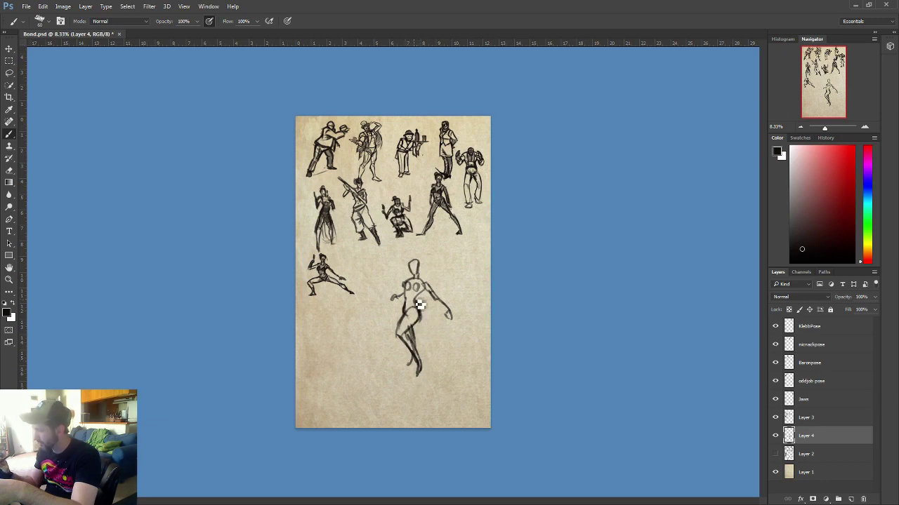
{"action": "mouse_move", "coordinate": [419, 304]}
{"action": "left_mouse_down"}
{"action": "mouse_move", "coordinate": [426, 295]}
{"action": "mouse_move", "coordinate": [418, 285]}
{"action": "left_mouse_up"}
{"action": "mouse_move", "coordinate": [423, 286]}
{"action": "left_mouse_down"}
{"action": "mouse_move", "coordinate": [407, 271]}
{"action": "mouse_move", "coordinate": [384, 280]}
{"action": "mouse_move", "coordinate": [419, 294]}
{"action": "mouse_move", "coordinate": [441, 281]}
{"action": "mouse_move", "coordinate": [430, 330]}
{"action": "left_mouse_up"}
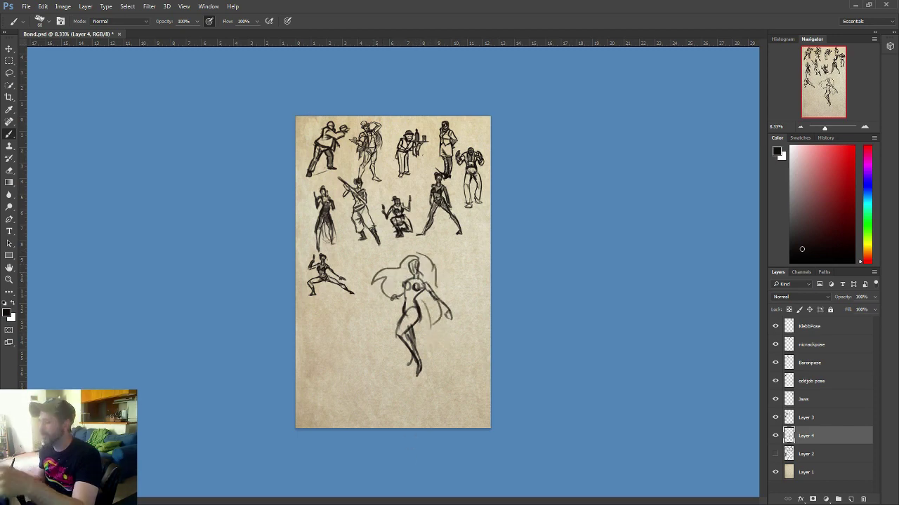
{"action": "key", "text": "ctrl+s"}
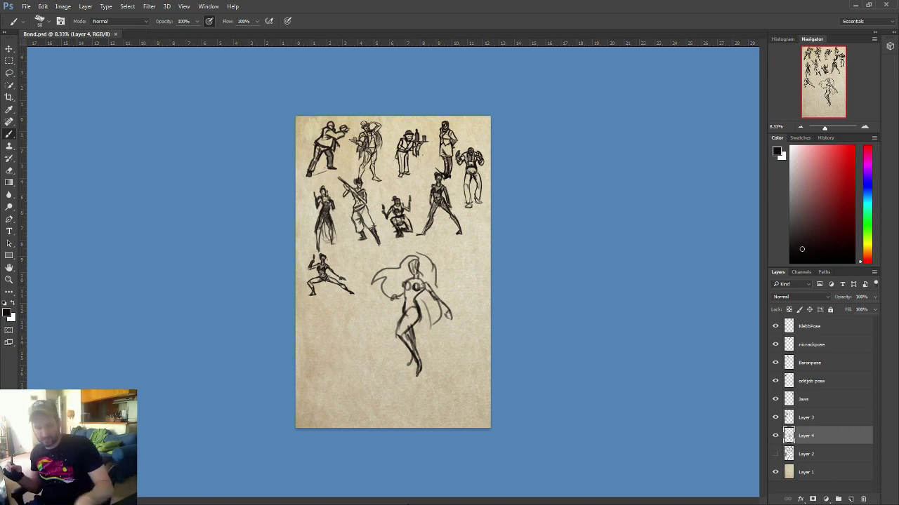
Clear the flowing-haired figure from Layer 4 and deselect.
{"action": "key", "text": "ctrl+a"}
{"action": "key", "text": "Delete"}
{"action": "key", "text": "ctrl+d"}
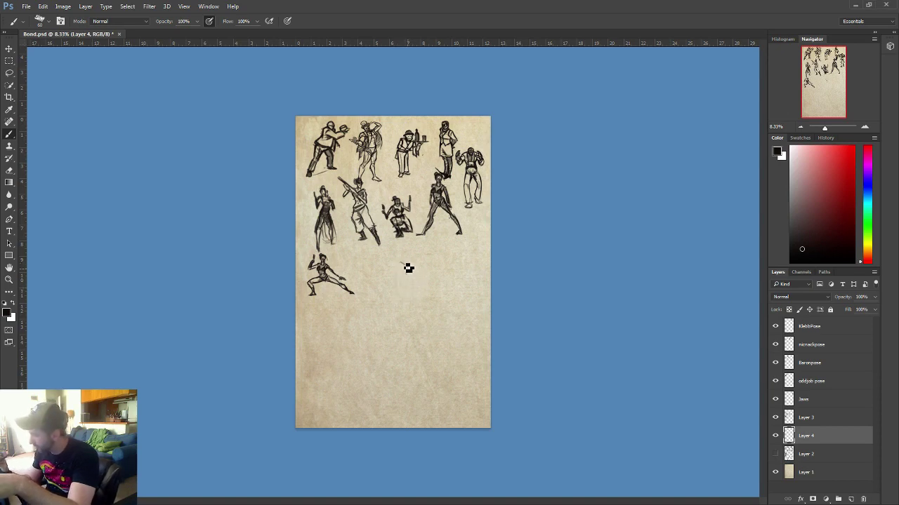
On Layer 4, sketch a standing woman's head, hair, chest, hips and lowered arm holding a gun in the space beside the lunging woman.
{"action": "left_click_drag", "start_coordinate": [400, 264], "coordinate": [407, 269]}
{"action": "key", "text": "e"}
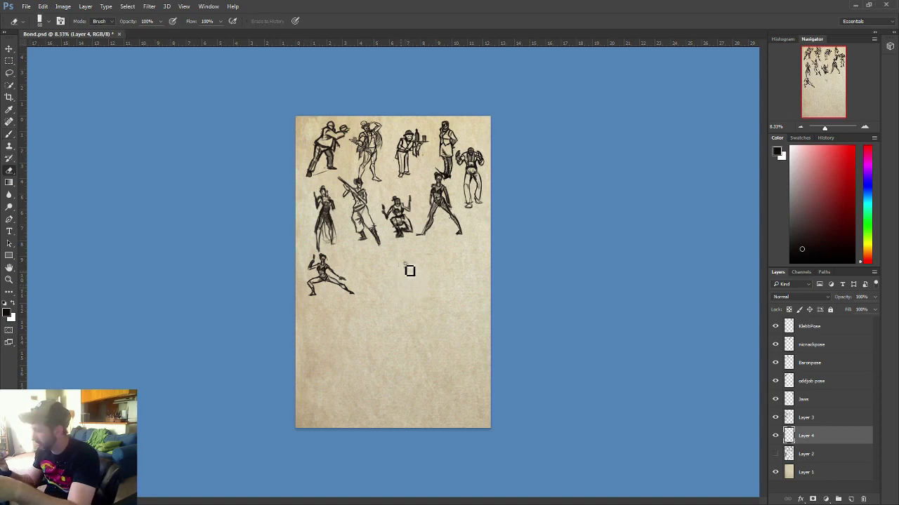
{"action": "key", "text": "b"}
{"action": "left_click_drag", "start_coordinate": [405, 262], "coordinate": [407, 278]}
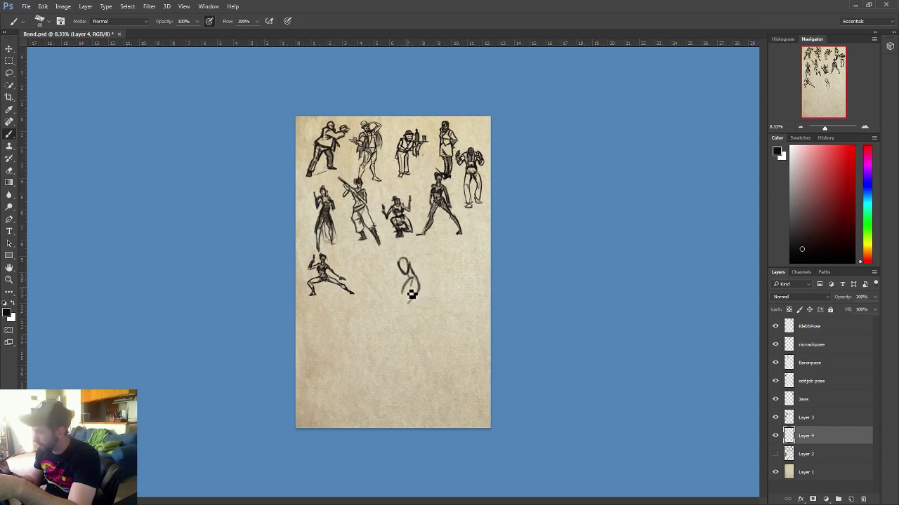
{"action": "left_click_drag", "start_coordinate": [420, 295], "coordinate": [447, 335]}
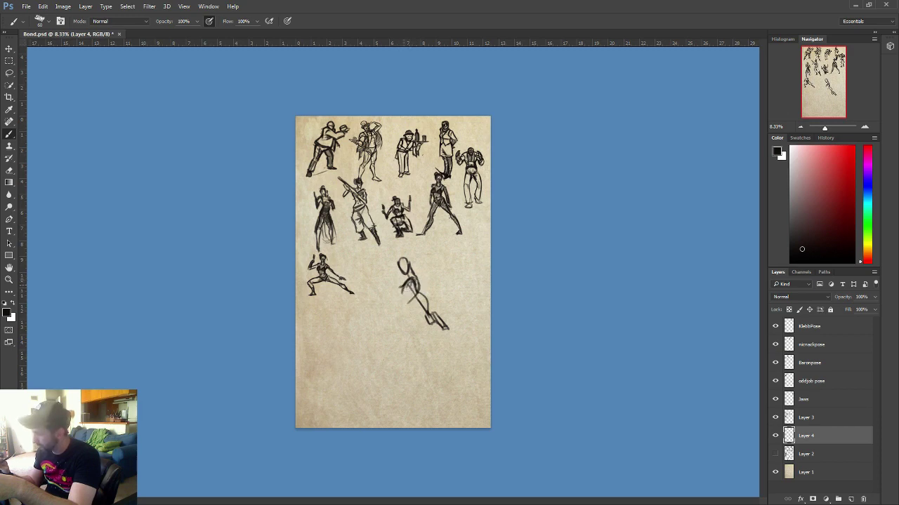
{"action": "mouse_move", "coordinate": [410, 285]}
{"action": "left_mouse_down"}
{"action": "mouse_move", "coordinate": [399, 294]}
{"action": "mouse_move", "coordinate": [412, 288]}
{"action": "left_mouse_up"}
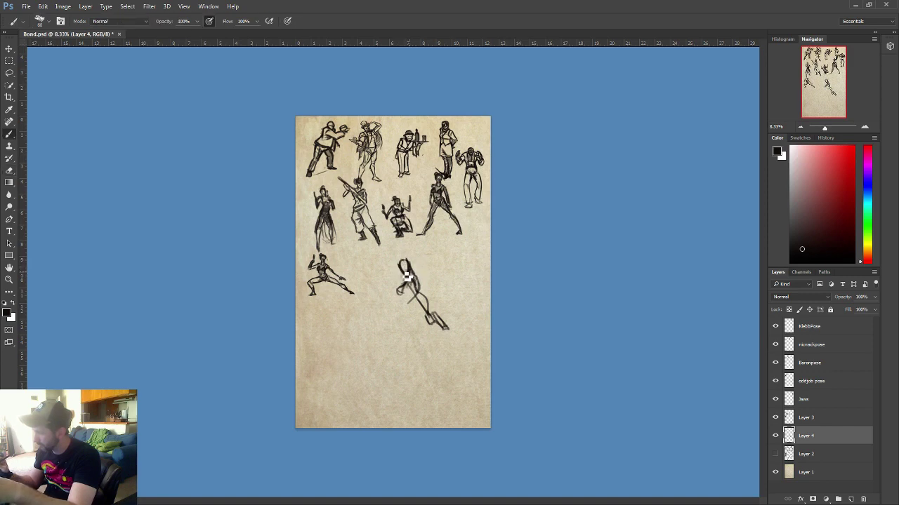
{"action": "left_click_drag", "start_coordinate": [410, 268], "coordinate": [419, 269]}
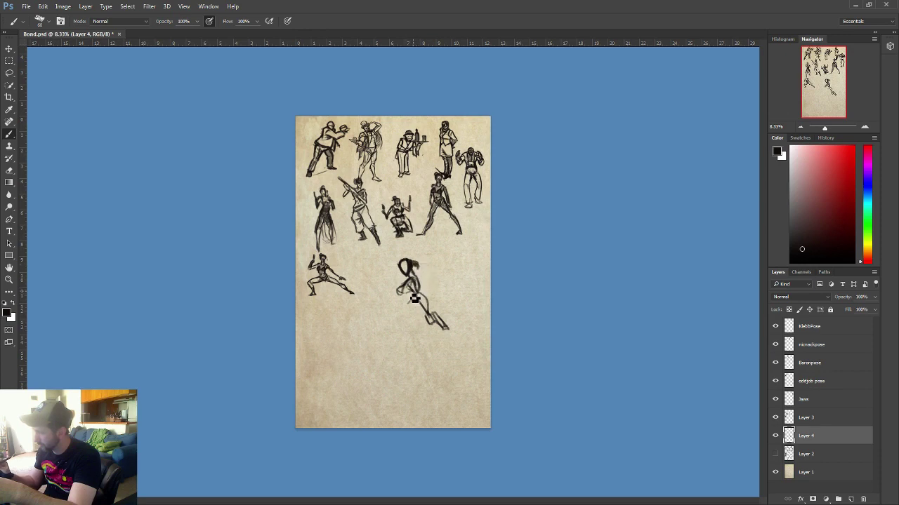
{"action": "mouse_move", "coordinate": [401, 294]}
{"action": "left_mouse_down"}
{"action": "mouse_move", "coordinate": [398, 304]}
{"action": "mouse_move", "coordinate": [421, 320]}
{"action": "mouse_move", "coordinate": [407, 316]}
{"action": "mouse_move", "coordinate": [417, 313]}
{"action": "left_mouse_up"}
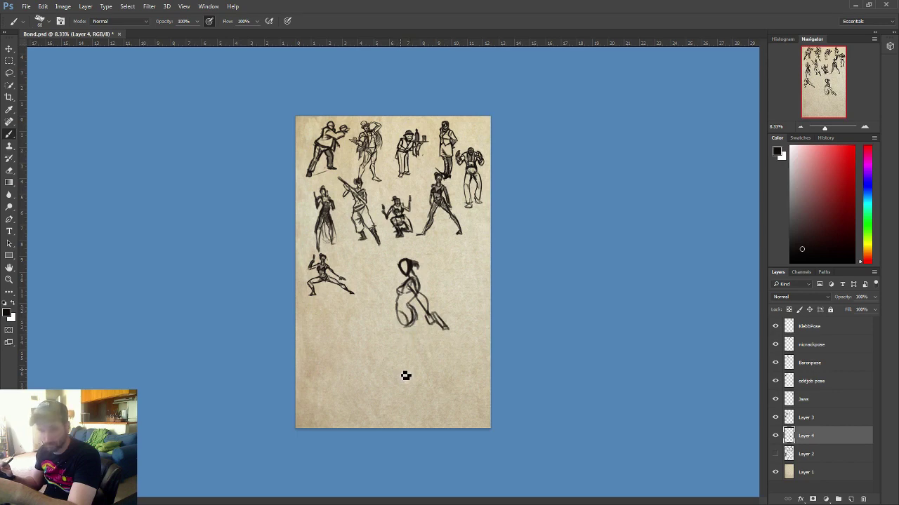
Sketch the standing woman's two long legs with feet and darken the gun in her lowered hand.
{"action": "mouse_move", "coordinate": [398, 320]}
{"action": "left_mouse_down"}
{"action": "mouse_move", "coordinate": [412, 372]}
{"action": "mouse_move", "coordinate": [410, 391]}
{"action": "mouse_move", "coordinate": [390, 396]}
{"action": "left_mouse_up"}
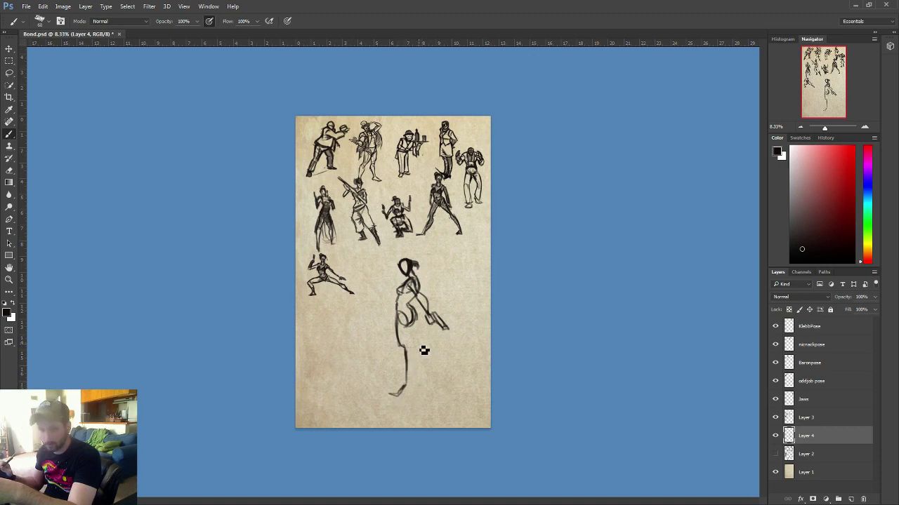
{"action": "mouse_move", "coordinate": [421, 344]}
{"action": "left_mouse_down"}
{"action": "mouse_move", "coordinate": [438, 390]}
{"action": "mouse_move", "coordinate": [414, 333]}
{"action": "left_mouse_up"}
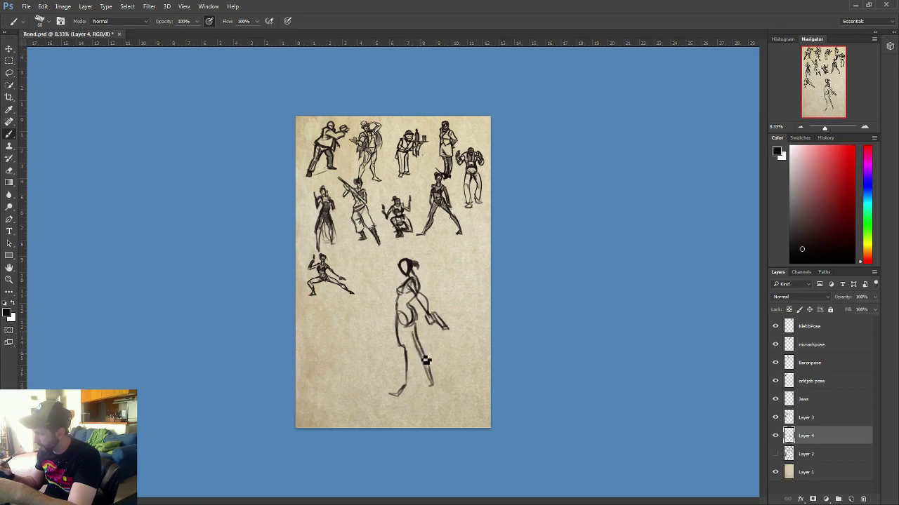
{"action": "left_click_drag", "start_coordinate": [433, 367], "coordinate": [435, 384]}
{"action": "mouse_move", "coordinate": [434, 390]}
{"action": "left_mouse_down"}
{"action": "mouse_move", "coordinate": [425, 390]}
{"action": "mouse_move", "coordinate": [415, 333]}
{"action": "mouse_move", "coordinate": [413, 389]}
{"action": "left_mouse_up"}
{"action": "mouse_move", "coordinate": [408, 311]}
{"action": "left_mouse_down"}
{"action": "mouse_move", "coordinate": [408, 323]}
{"action": "mouse_move", "coordinate": [420, 301]}
{"action": "mouse_move", "coordinate": [429, 323]}
{"action": "mouse_move", "coordinate": [425, 306]}
{"action": "mouse_move", "coordinate": [451, 336]}
{"action": "left_mouse_up"}
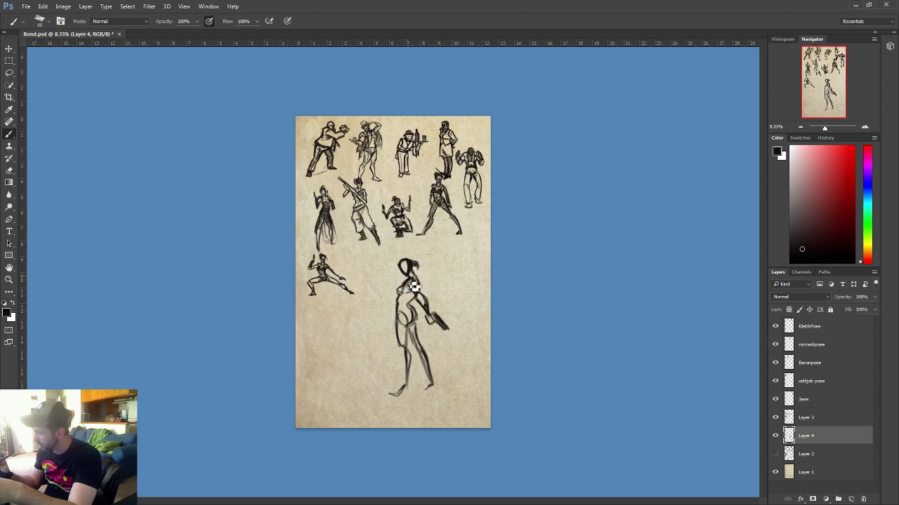
Erase and redraw the standing woman's hair, neck and chest lines to clean up her upper body.
{"action": "key", "text": "e"}
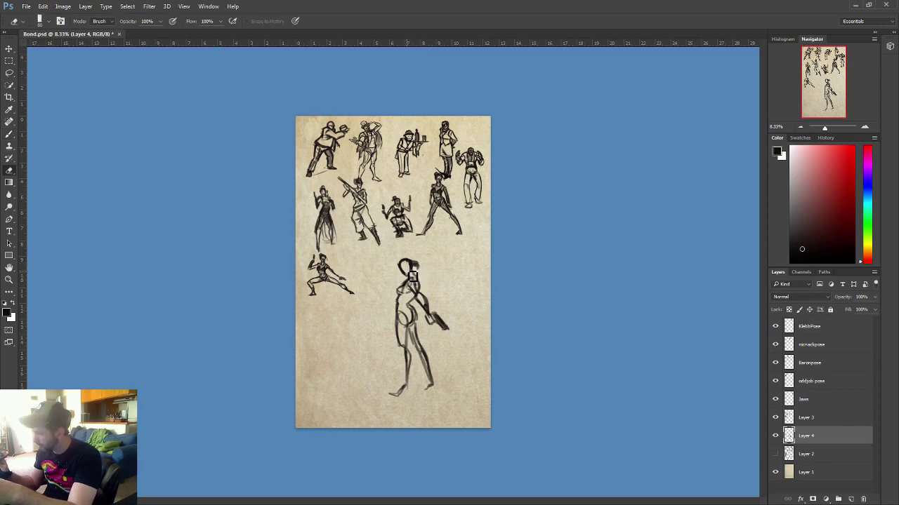
{"action": "key", "text": "b"}
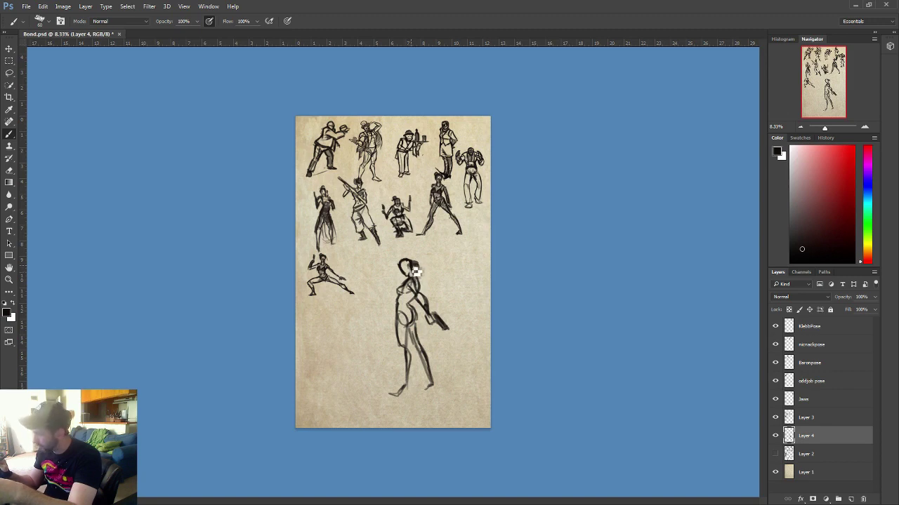
{"action": "key", "text": "e"}
{"action": "key", "text": "b"}
{"action": "key", "text": "e"}
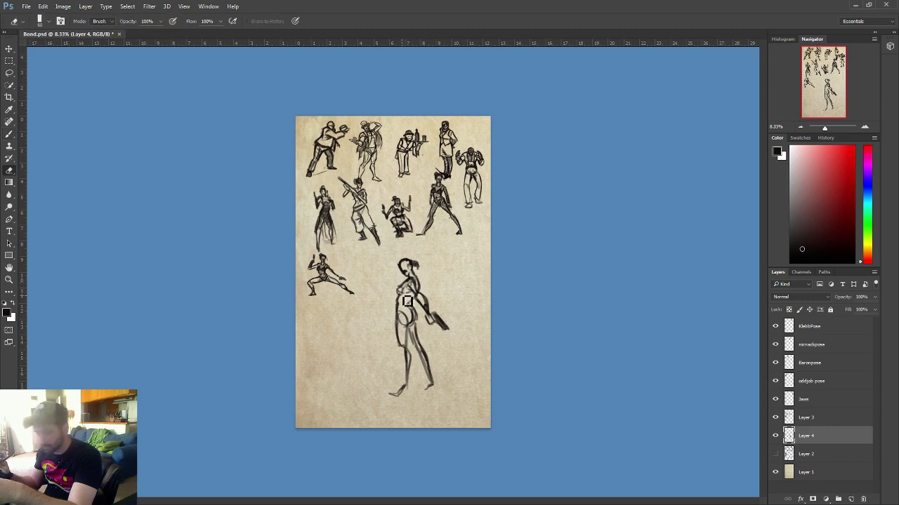
{"action": "key", "text": "b"}
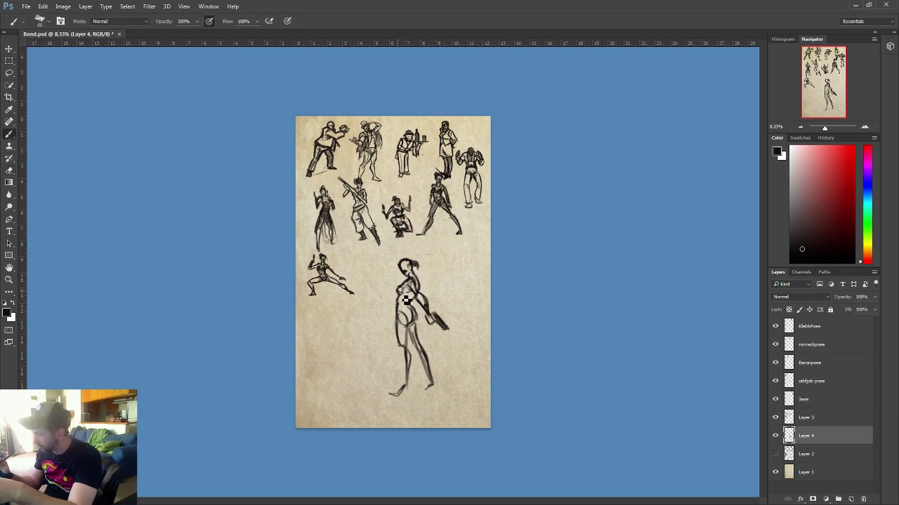
{"action": "key", "text": "e"}
{"action": "key", "text": "b"}
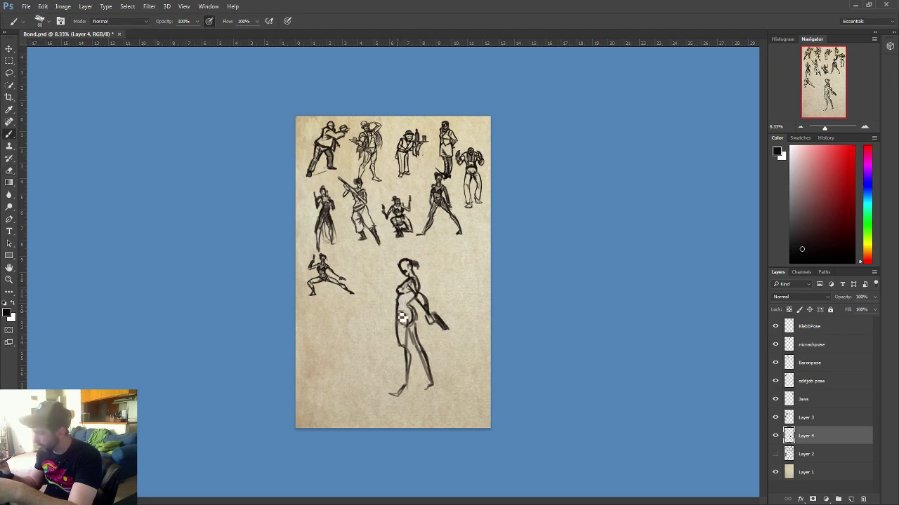
Refine the standing woman's waist, hip and leg contours by alternately erasing stray lines and redrawing them.
{"action": "key", "text": "e"}
{"action": "key", "text": "b"}
{"action": "key", "text": "e"}
{"action": "key", "text": "b"}
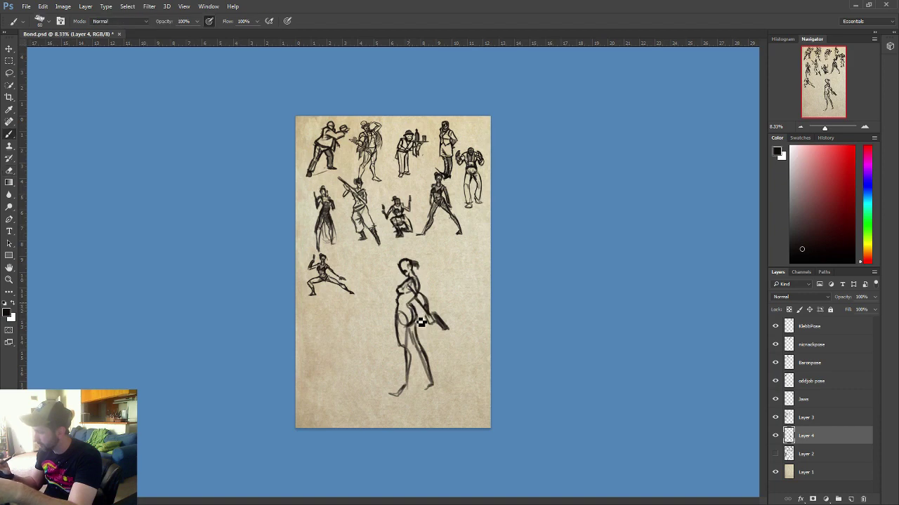
{"action": "key", "text": "e"}
{"action": "key", "text": "b"}
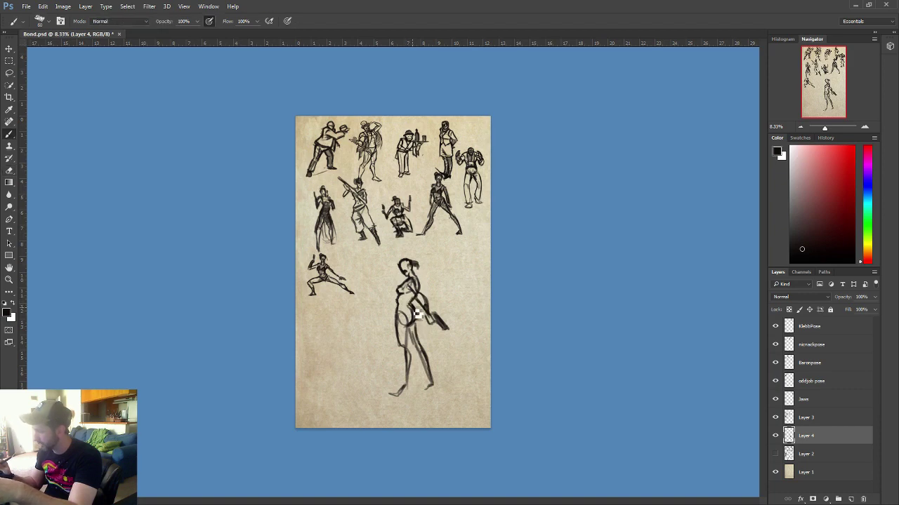
{"action": "key", "text": "e"}
{"action": "key", "text": "b"}
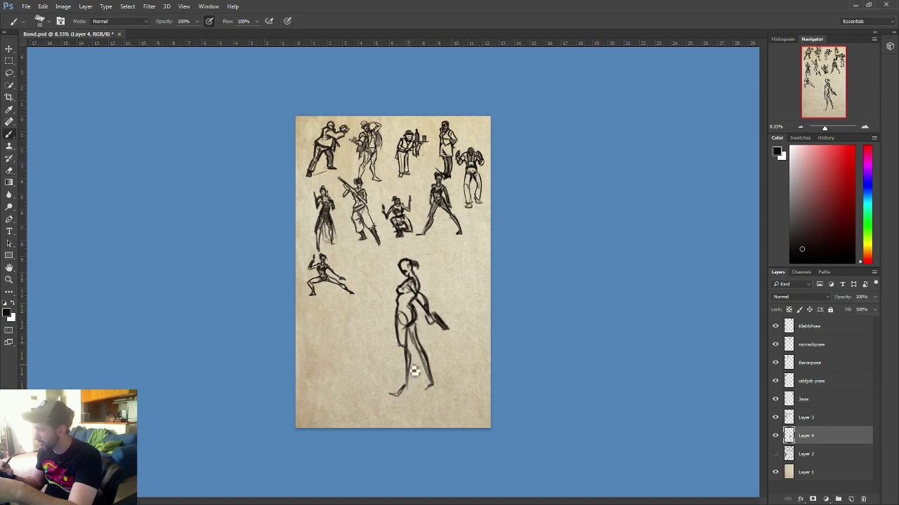
{"action": "key", "text": "e"}
{"action": "key", "text": "b"}
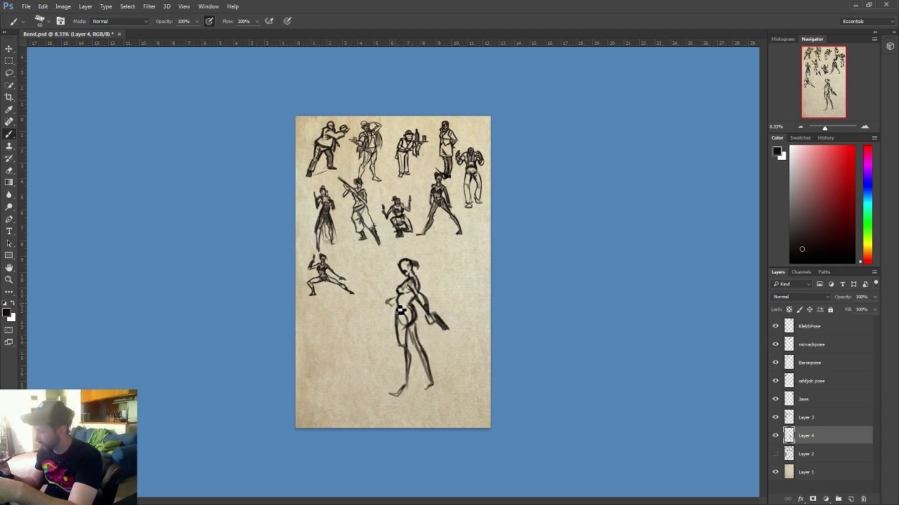
Draw a second pistol pointing forward from the standing woman's waist and give her front foot a high-heeled shoe.
{"action": "left_click_drag", "start_coordinate": [391, 304], "coordinate": [377, 300]}
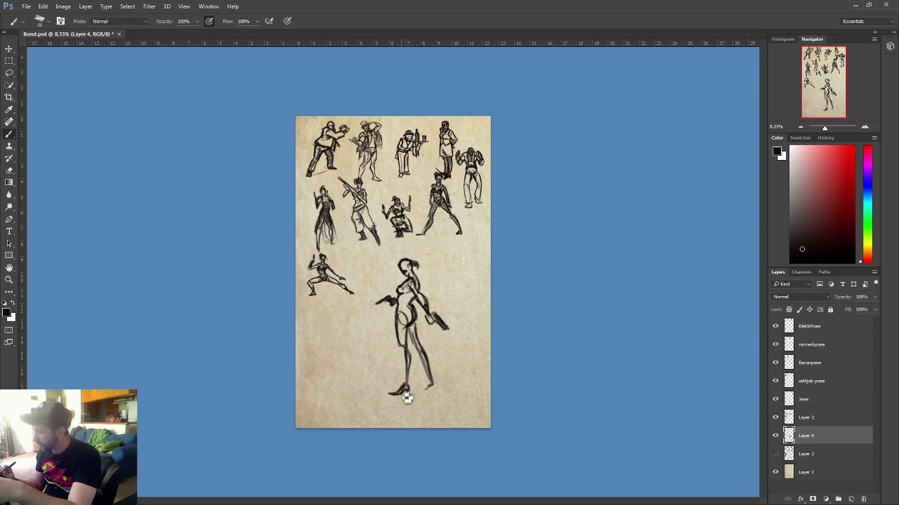
{"action": "key", "text": "e"}
{"action": "key", "text": "b"}
{"action": "left_click_drag", "start_coordinate": [395, 401], "coordinate": [396, 394]}
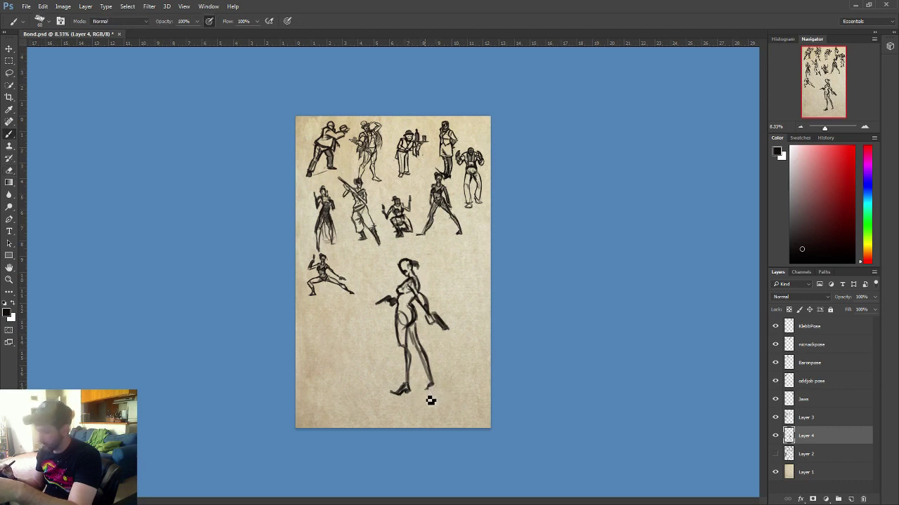
Erase the standing woman's rear foot, redraw it with a raised heel, and add facial features.
{"action": "key", "text": "e"}
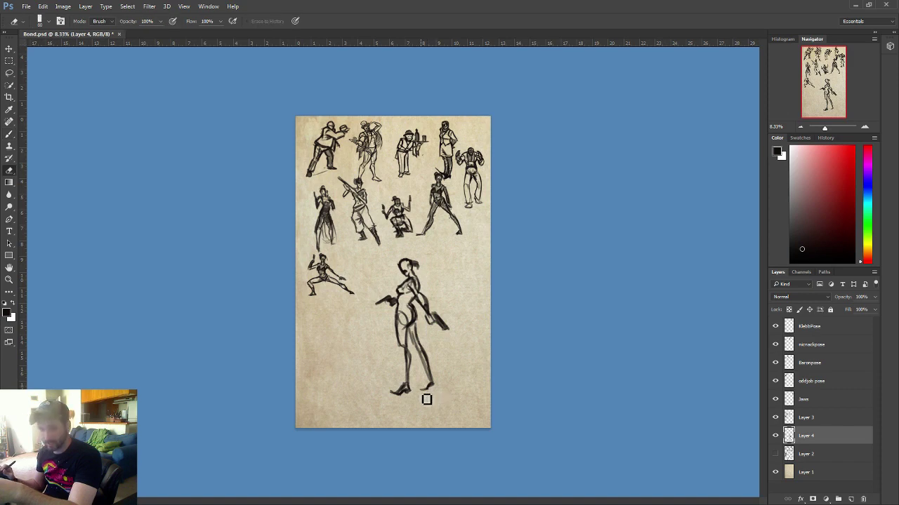
{"action": "key", "text": "b"}
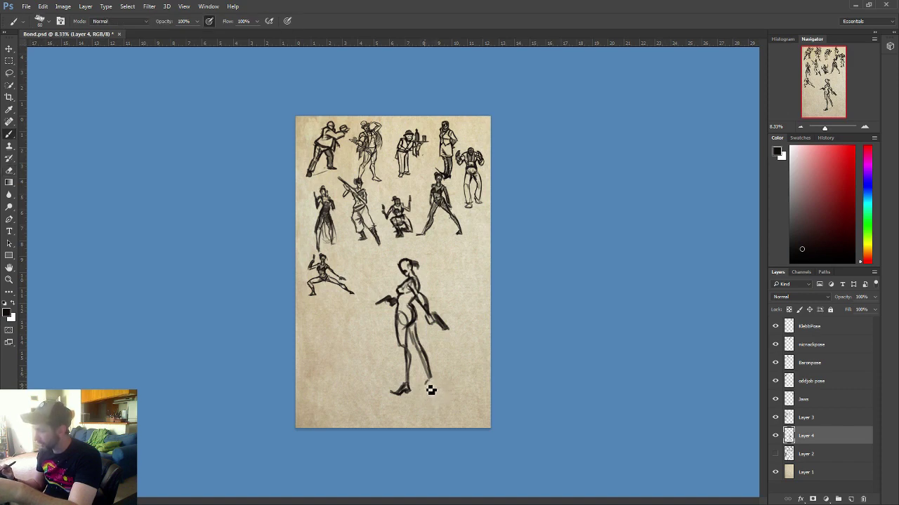
{"action": "key", "text": "e"}
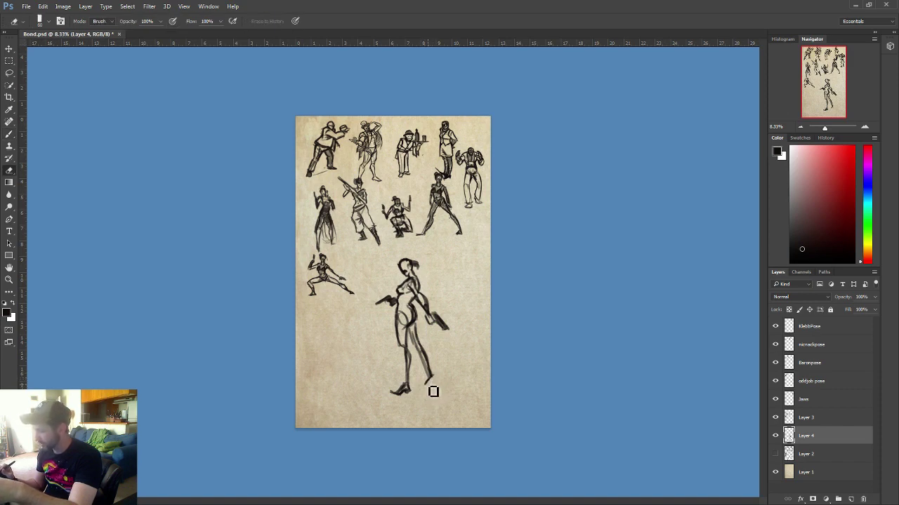
{"action": "key", "text": "b"}
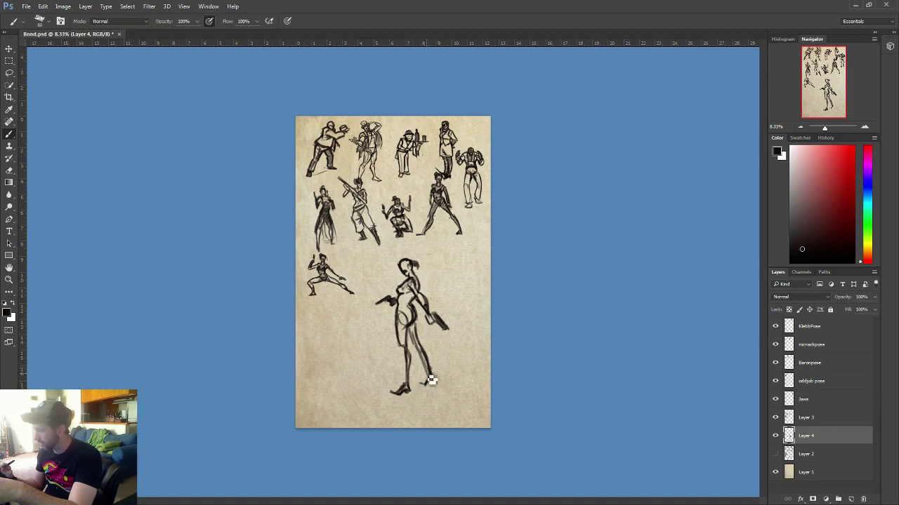
{"action": "key", "text": "e"}
{"action": "key", "text": "b"}
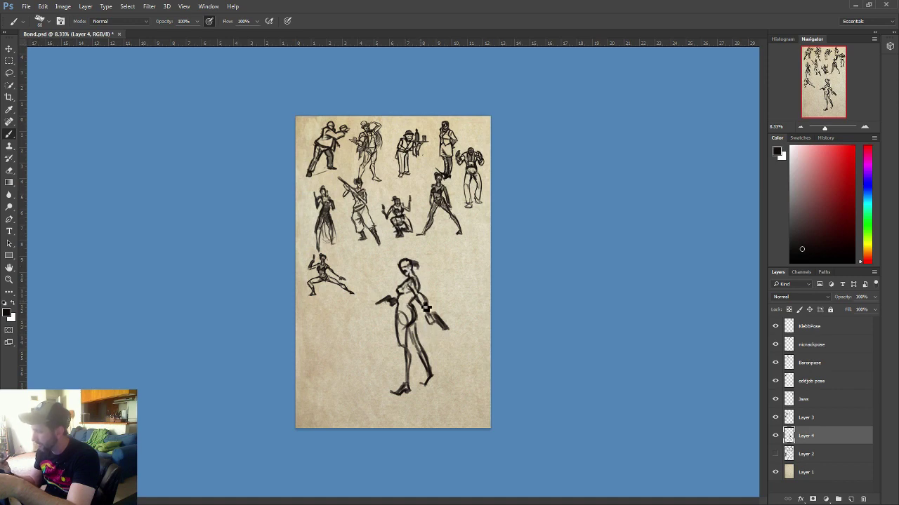
Clean up the standing woman's arm, hip, thigh, knee and rear ankle lines with eraser and brush touch-ups.
{"action": "key", "text": "e"}
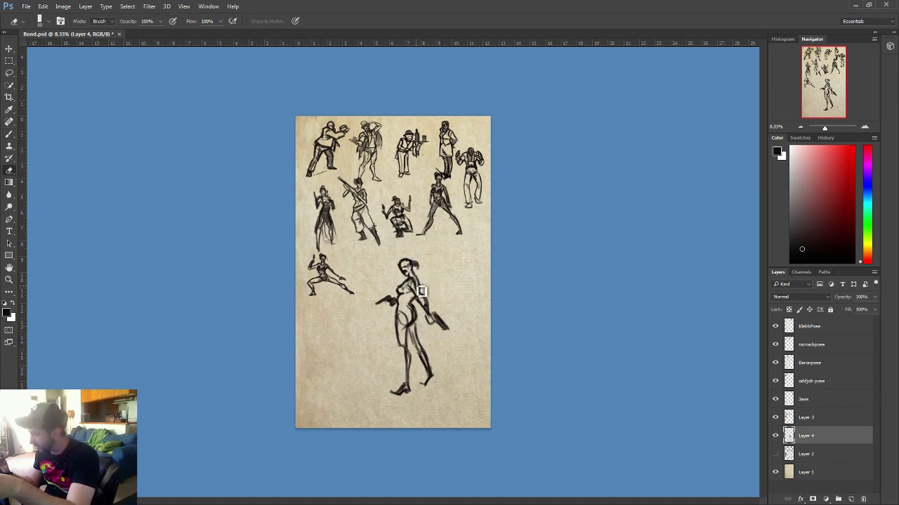
{"action": "key", "text": "b"}
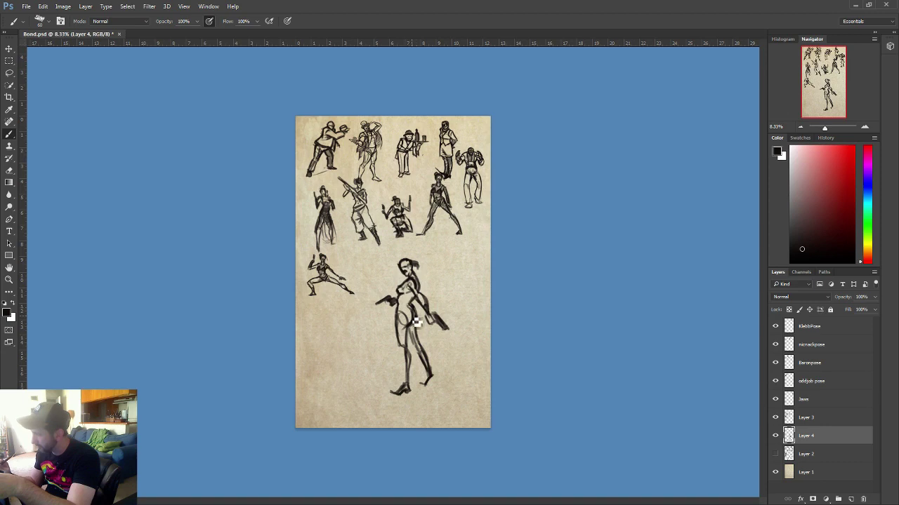
{"action": "key", "text": "e"}
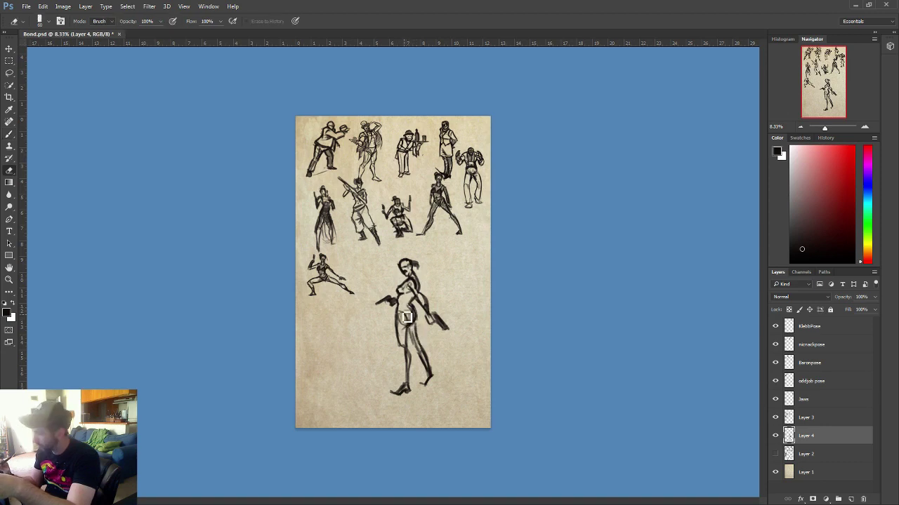
{"action": "key", "text": "b"}
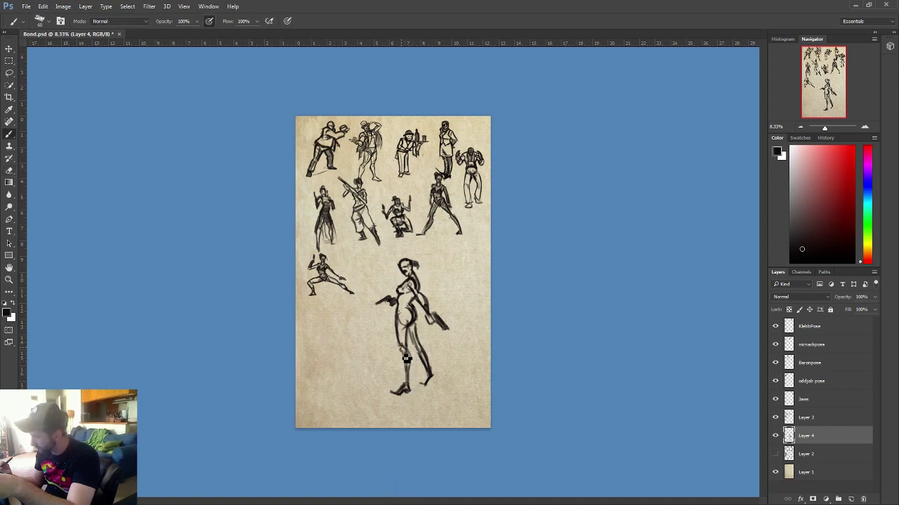
{"action": "key", "text": "e"}
{"action": "key", "text": "b"}
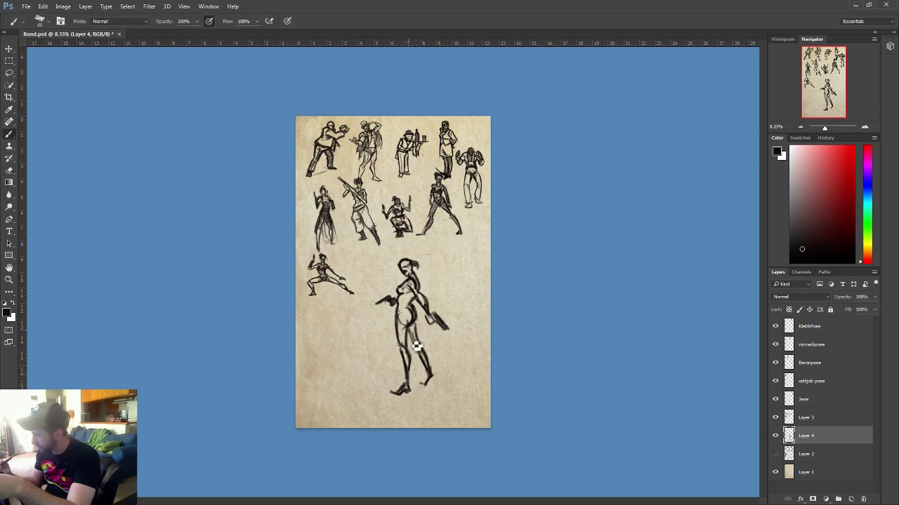
{"action": "key", "text": "e"}
{"action": "key", "text": "b"}
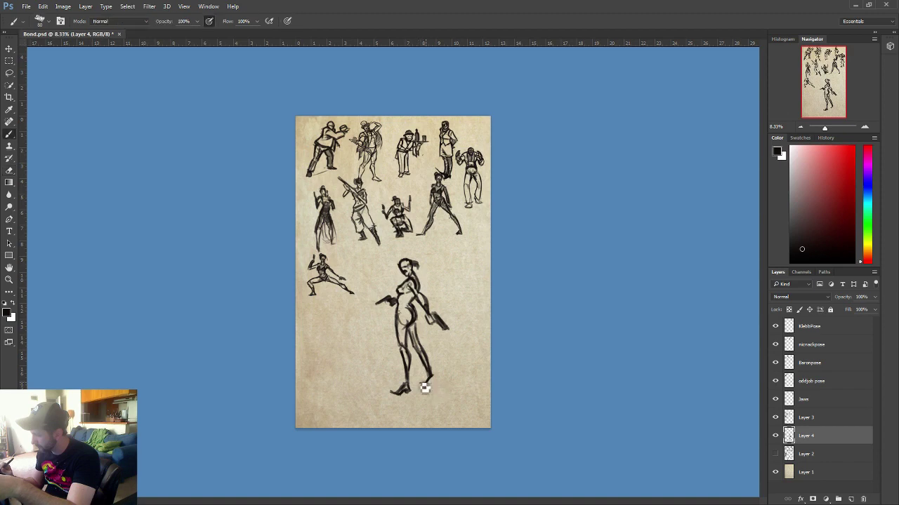
{"action": "key", "text": "e"}
{"action": "key", "text": "b"}
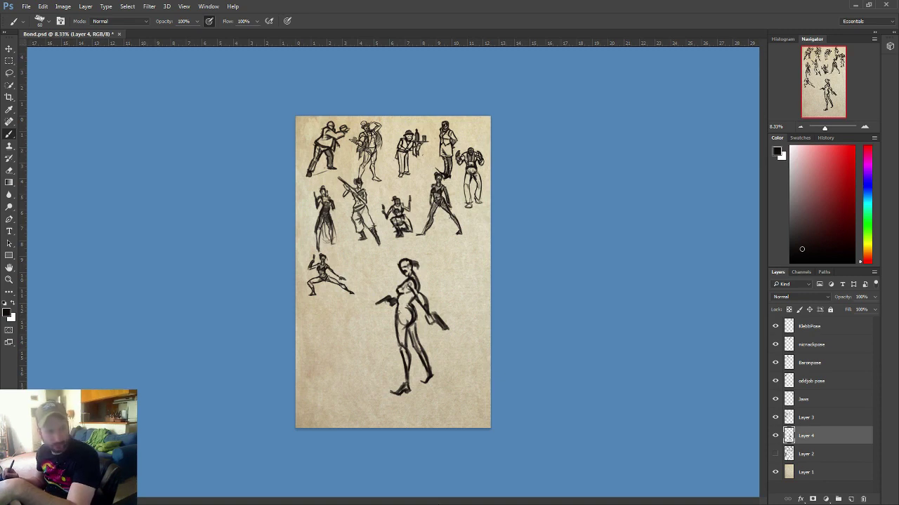
Scale the standing woman down to match the other poses, place her beside the lunging woman, and select Layer 3.
{"action": "key", "text": "ctrl+t"}
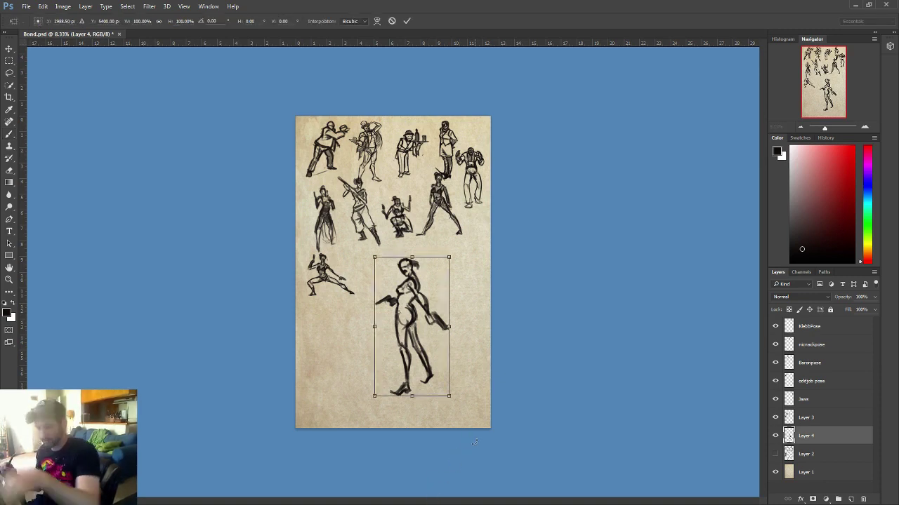
{"action": "left_click_drag", "start_coordinate": [447, 397], "coordinate": [384, 307]}
{"action": "key", "text": "Return"}
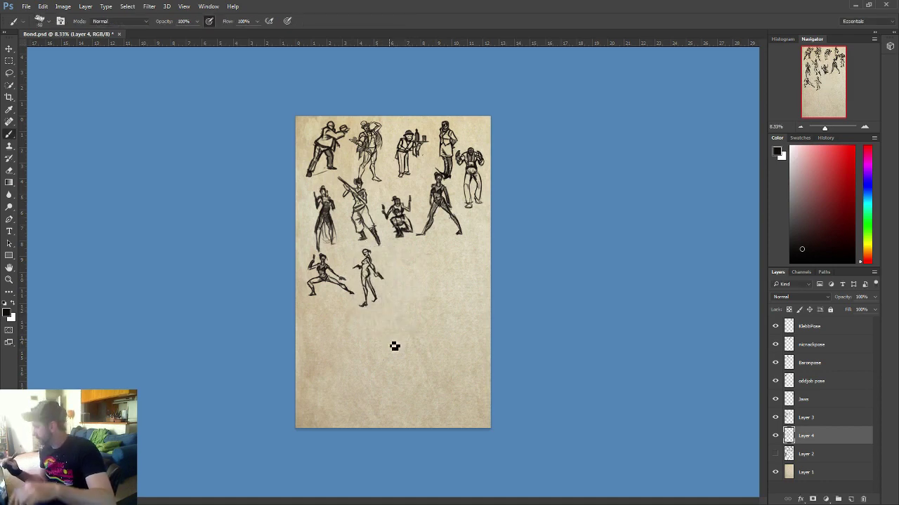
{"action": "left_click", "coordinate": [808, 418]}
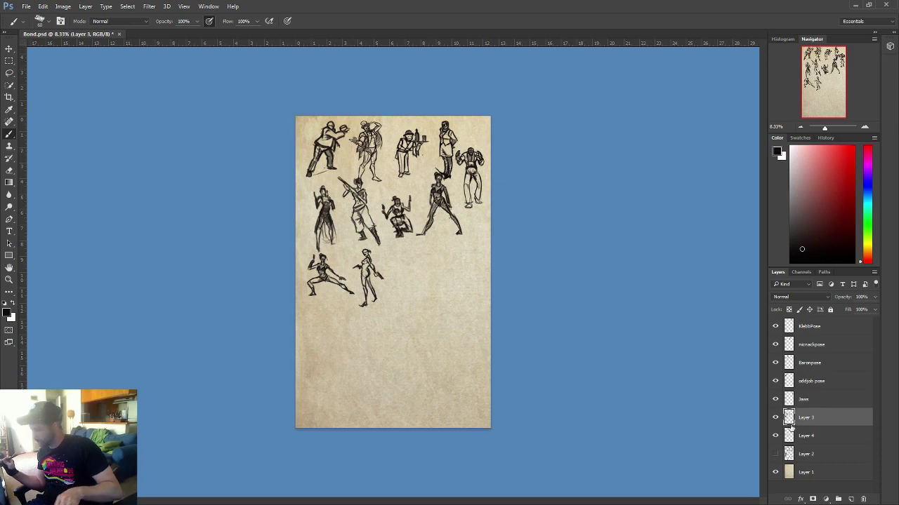
Merge Layer 3 with the women's poses into Layer 4 and add a new empty layer above it.
{"action": "key", "text": "ctrl+e"}
{"action": "left_click", "coordinate": [850, 499]}
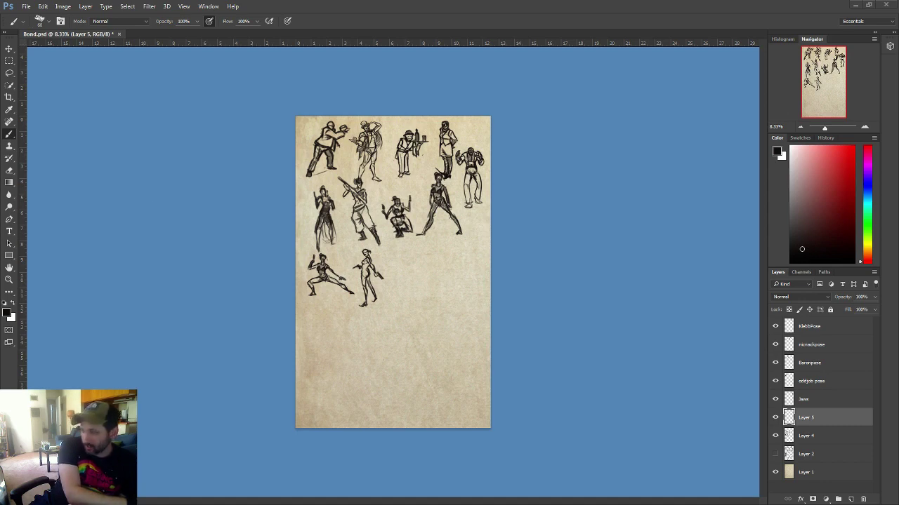
Show the thumbnail sketches on Layer 2, hide all the pose layers above it, and make Layer 2 active.
{"action": "left_click", "coordinate": [775, 453]}
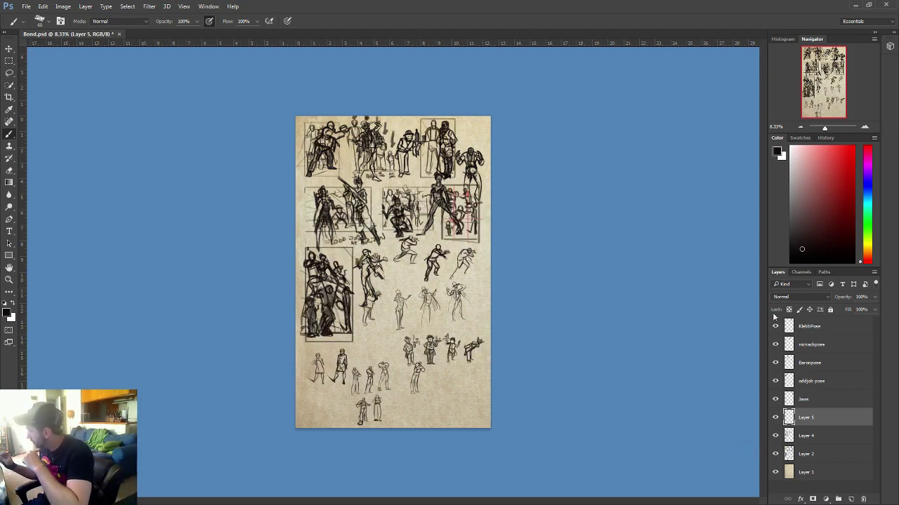
{"action": "left_click", "coordinate": [776, 418]}
{"action": "left_click", "coordinate": [775, 436]}
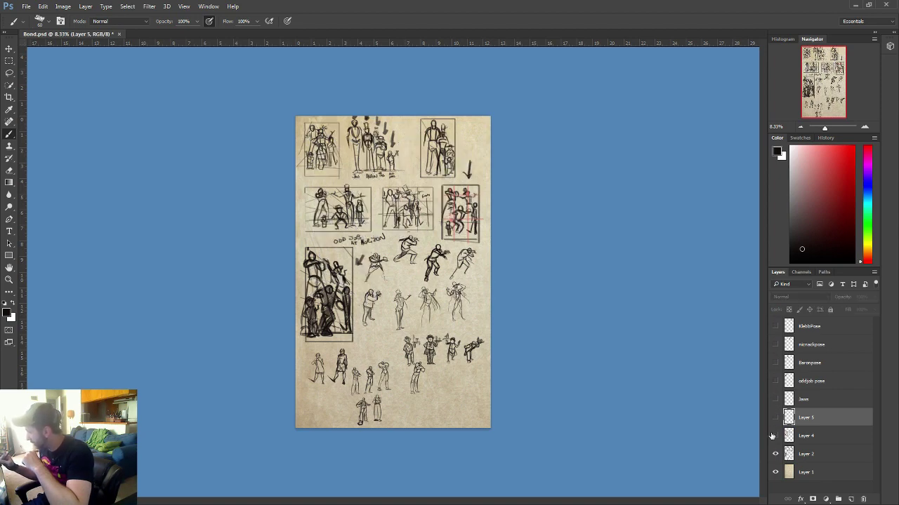
{"action": "left_click", "coordinate": [814, 456]}
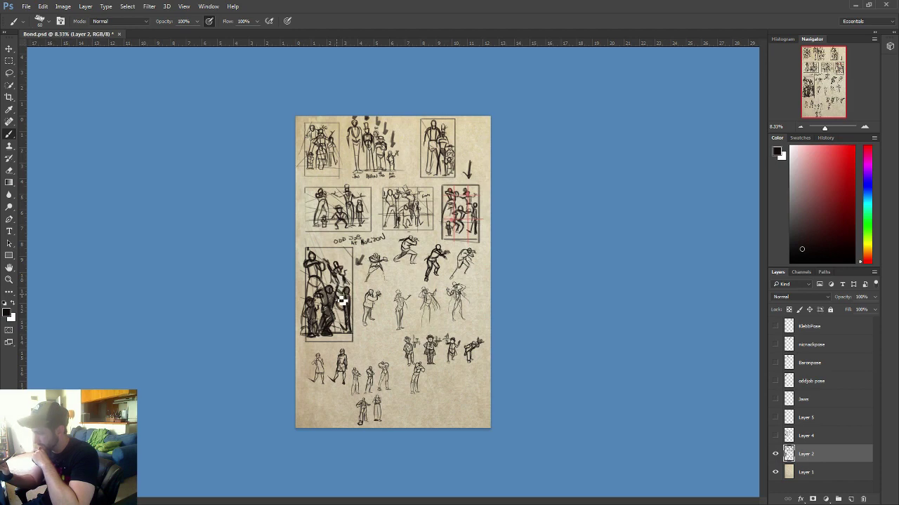
Copy the large framed group composition from Layer 2 onto a new layer and hide Layer 2.
{"action": "left_click", "coordinate": [14, 62]}
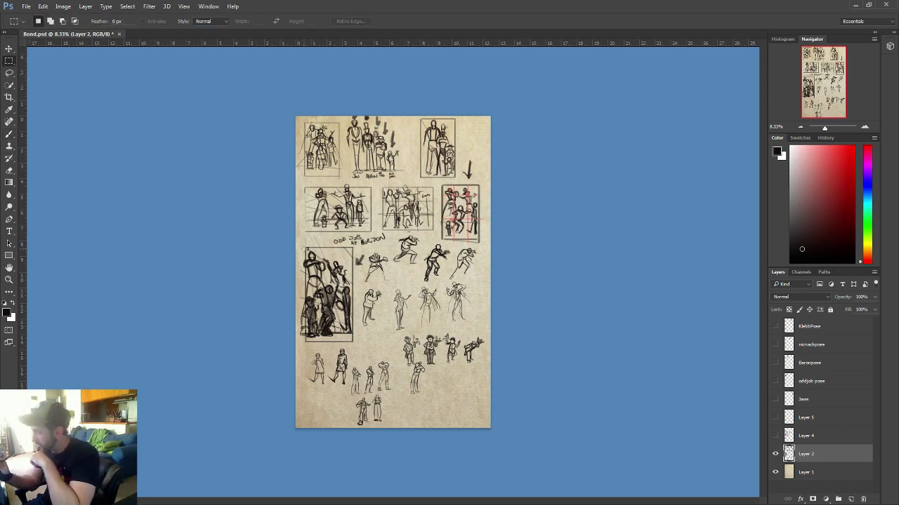
{"action": "left_click_drag", "start_coordinate": [355, 338], "coordinate": [357, 342]}
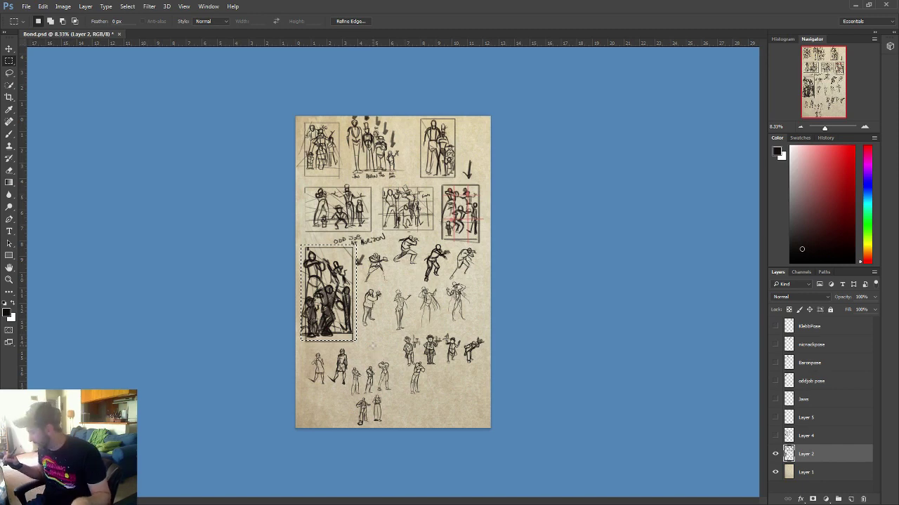
{"action": "left_click", "coordinate": [848, 498]}
{"action": "key", "text": "ctrl+v"}
{"action": "left_click", "coordinate": [775, 472]}
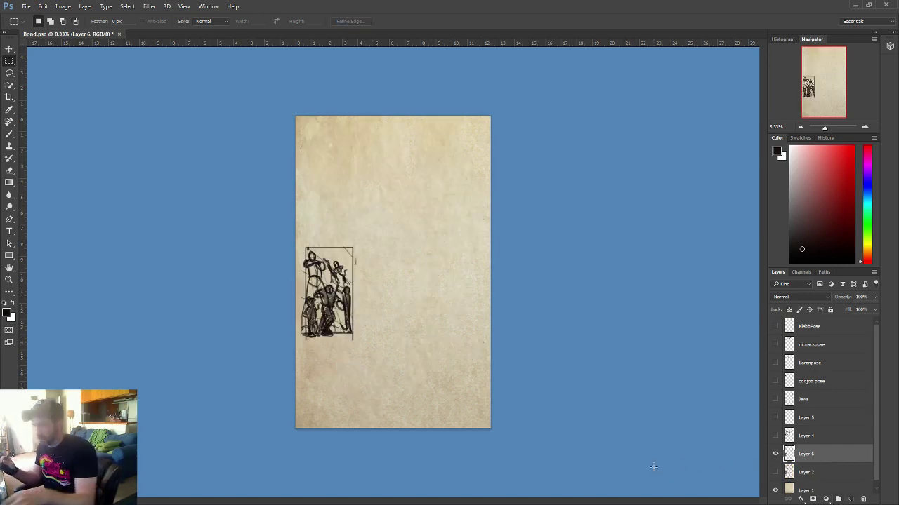
Scale the copied group composition to about 273% and position it to fill most of the page.
{"action": "key", "text": "ctrl+t"}
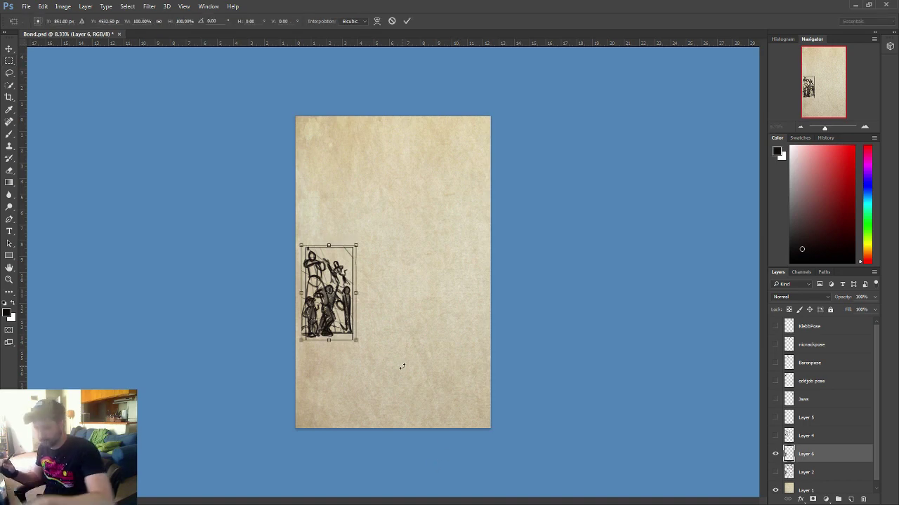
{"action": "left_click_drag", "start_coordinate": [356, 246], "coordinate": [475, 138]}
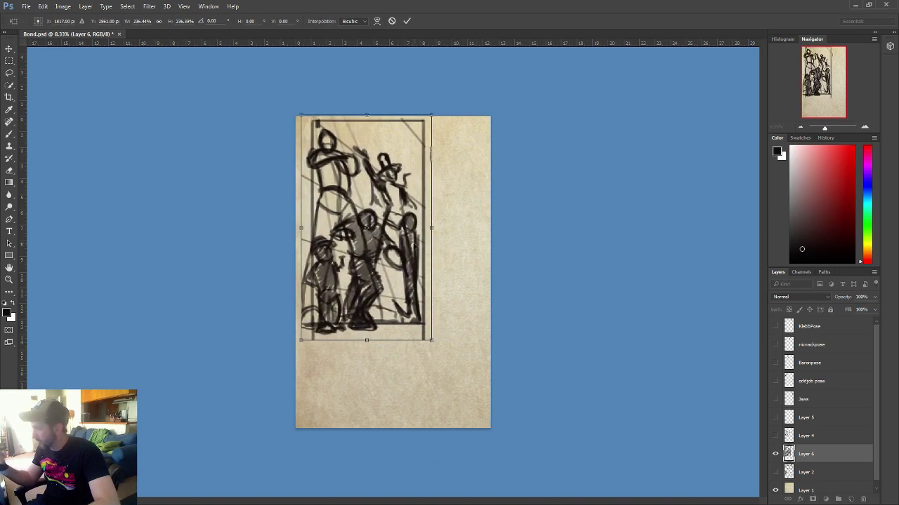
{"action": "left_click_drag", "start_coordinate": [414, 280], "coordinate": [420, 317]}
{"action": "left_click_drag", "start_coordinate": [437, 153], "coordinate": [458, 117]}
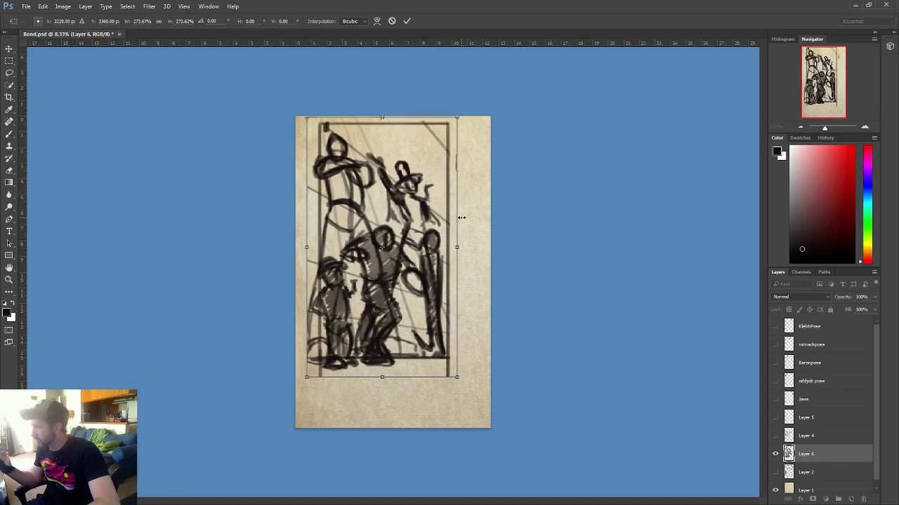
{"action": "key", "text": "m"}
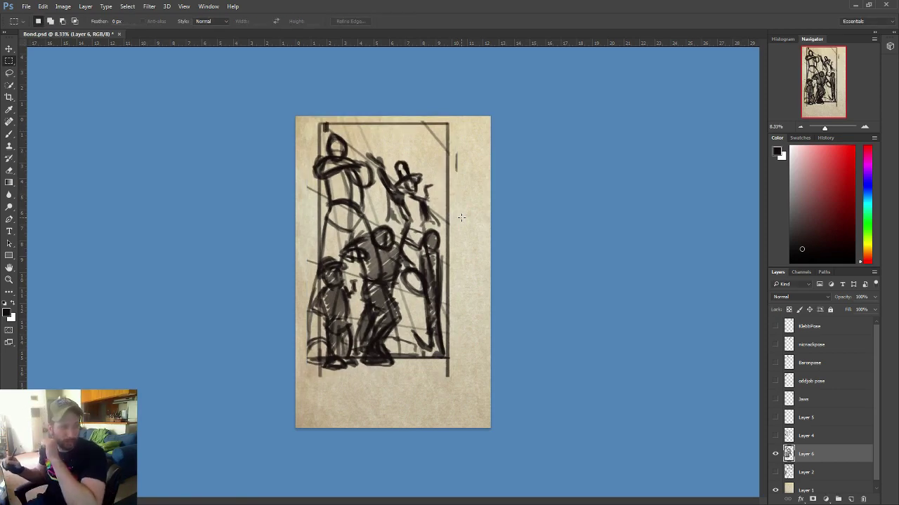
Sketch and shade a small rough figure in the empty upper corner of the composition, above the figure with the hat.
{"action": "key", "text": "b"}
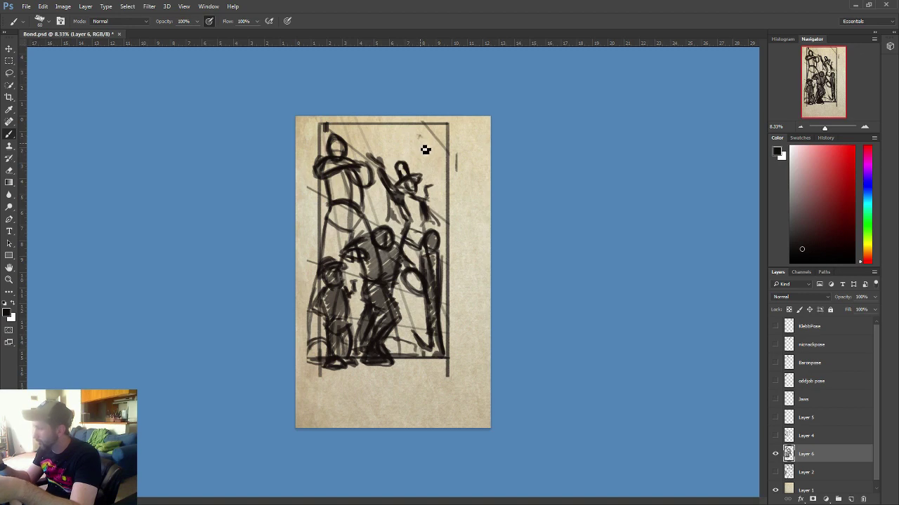
{"action": "key", "text": "e"}
{"action": "key", "text": "b"}
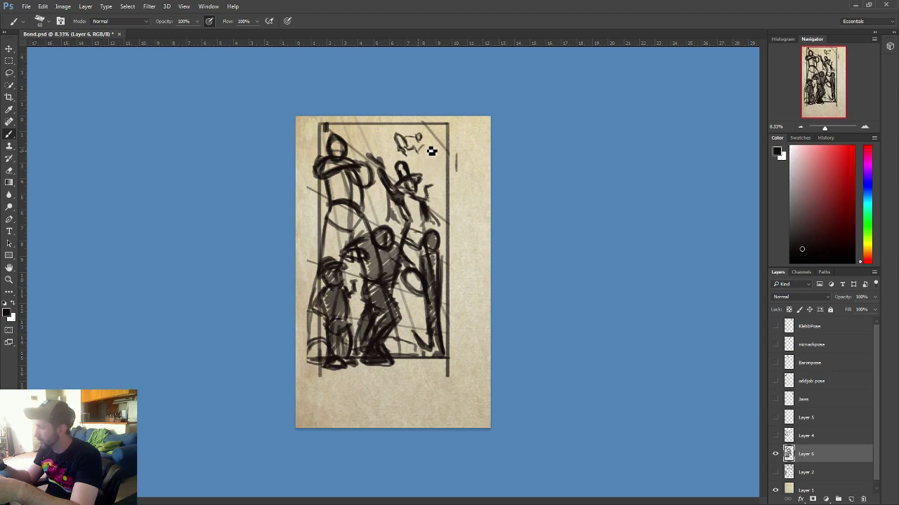
{"action": "key", "text": "e"}
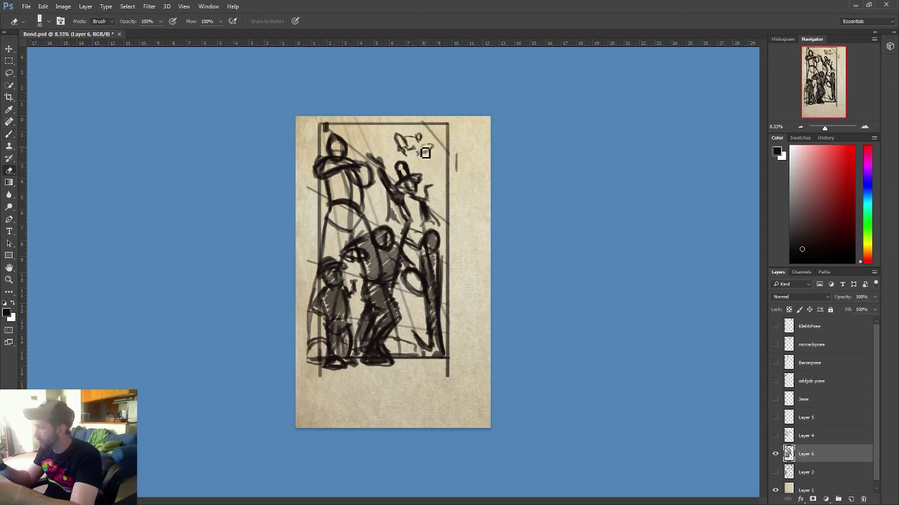
{"action": "key", "text": "b"}
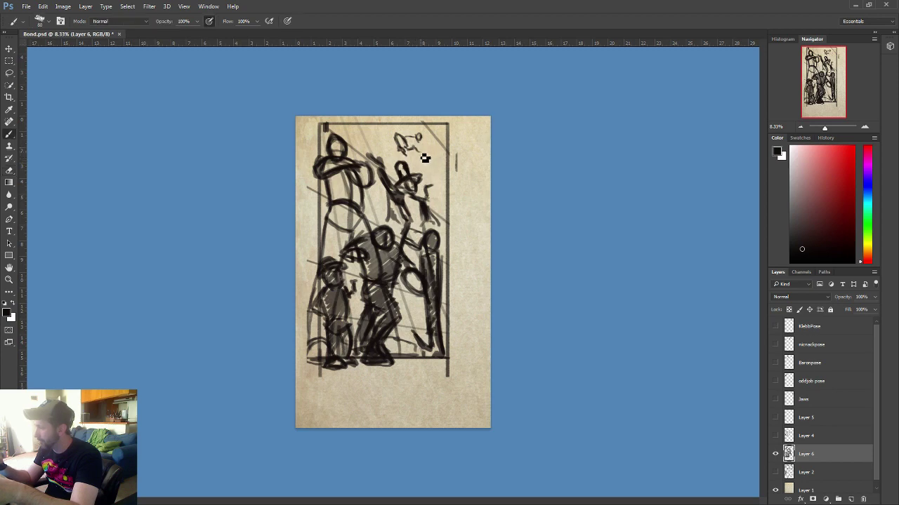
{"action": "key", "text": "e"}
{"action": "key", "text": "b"}
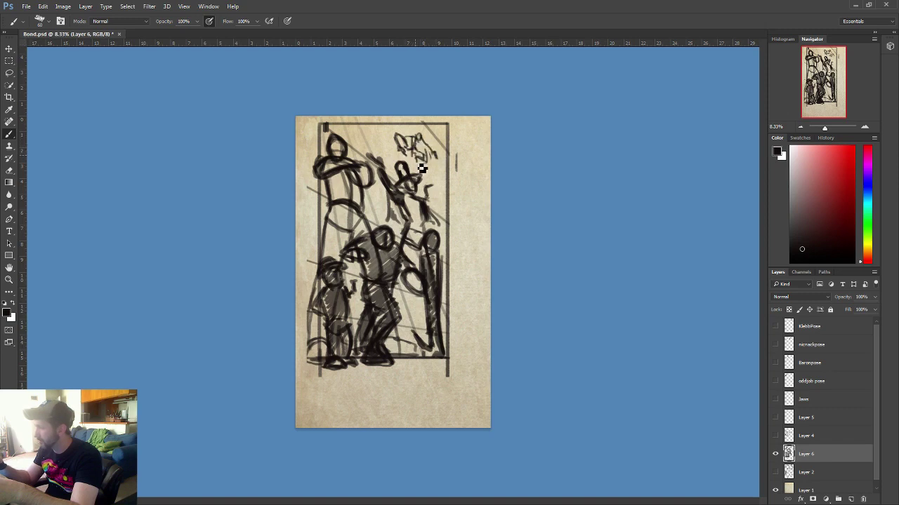
{"action": "mouse_move", "coordinate": [427, 151]}
{"action": "left_mouse_down"}
{"action": "mouse_move", "coordinate": [425, 165]}
{"action": "mouse_move", "coordinate": [414, 144]}
{"action": "mouse_move", "coordinate": [403, 144]}
{"action": "mouse_move", "coordinate": [428, 141]}
{"action": "left_mouse_up"}
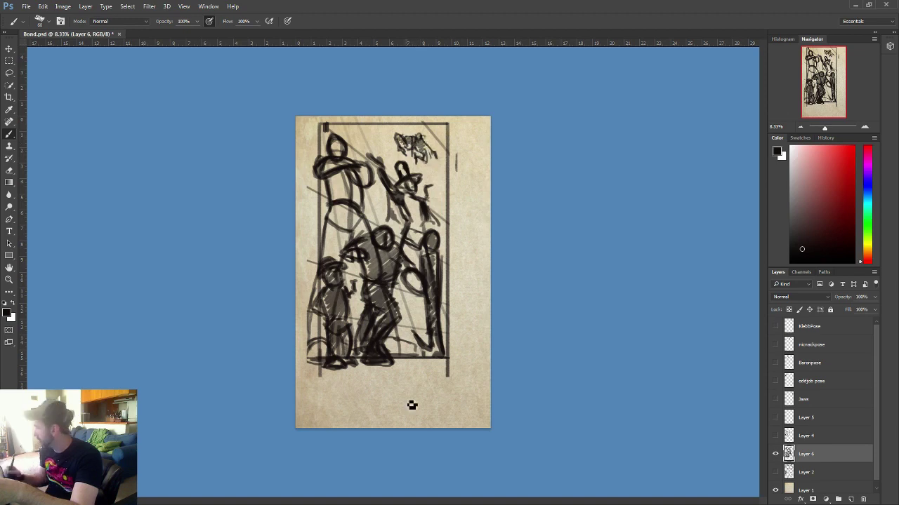
Hide the enlarged composition, show the women's poses on Layer 4, and add a new layer beneath them.
{"action": "left_click", "coordinate": [775, 455]}
{"action": "left_click", "coordinate": [775, 436]}
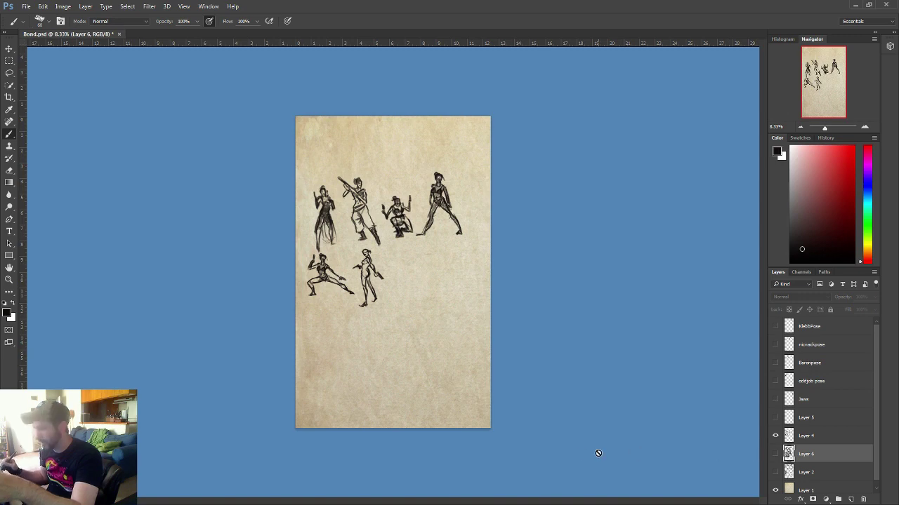
{"action": "left_click", "coordinate": [850, 499]}
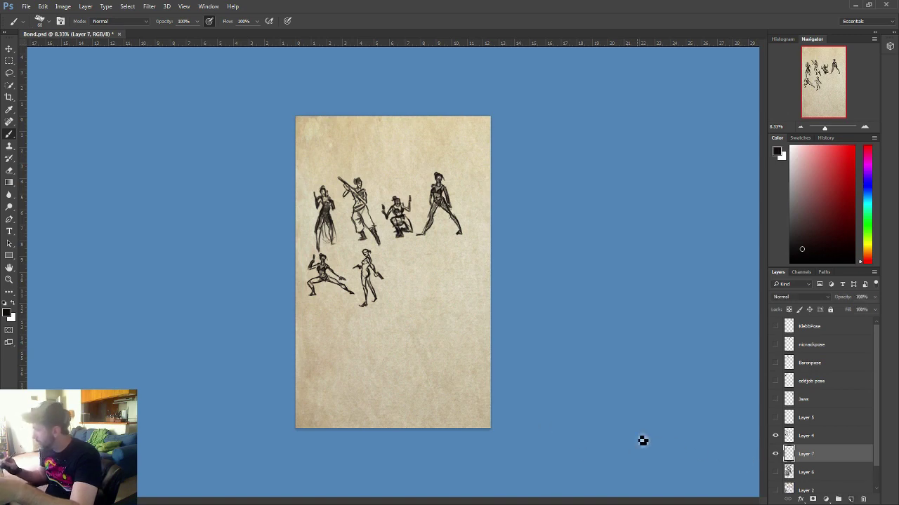
Sketch an oval head with face guides, shoulder lines and first torso marks for a new woman below the existing poses.
{"action": "mouse_move", "coordinate": [424, 292]}
{"action": "left_mouse_down"}
{"action": "mouse_move", "coordinate": [437, 303]}
{"action": "mouse_move", "coordinate": [427, 305]}
{"action": "left_mouse_up"}
{"action": "left_click_drag", "start_coordinate": [423, 299], "coordinate": [432, 299]}
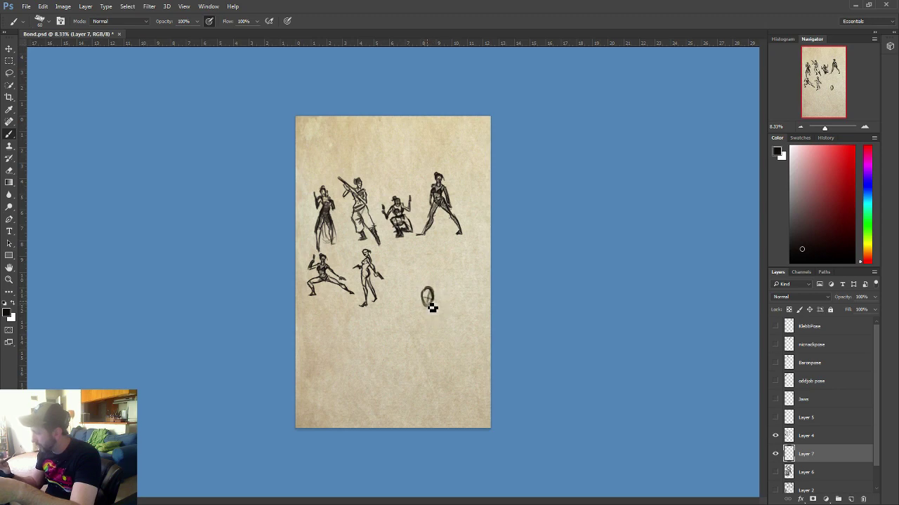
{"action": "key", "text": "ctrl+z"}
{"action": "left_click_drag", "start_coordinate": [424, 300], "coordinate": [421, 310]}
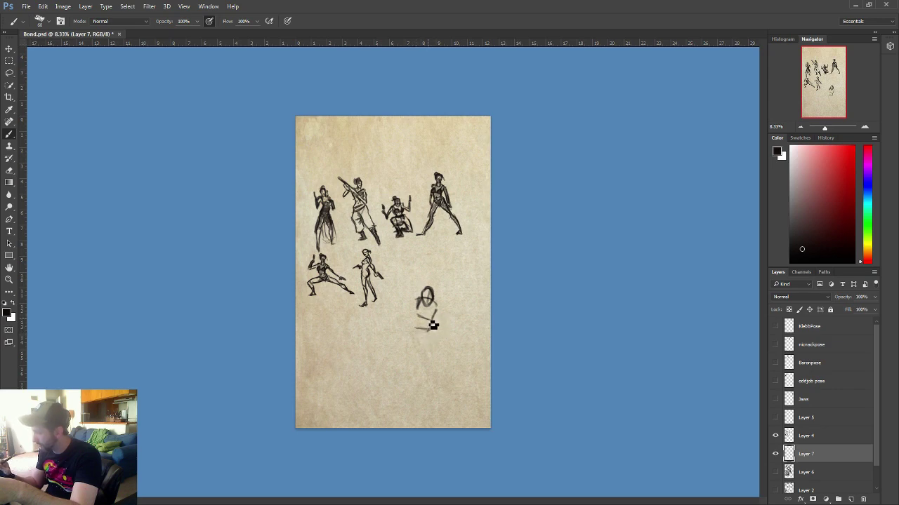
{"action": "key", "text": "e"}
{"action": "mouse_move", "coordinate": [421, 305]}
{"action": "left_mouse_down"}
{"action": "mouse_move", "coordinate": [421, 320]}
{"action": "mouse_move", "coordinate": [414, 305]}
{"action": "mouse_move", "coordinate": [441, 307]}
{"action": "left_mouse_up"}
{"action": "key", "text": "b"}
{"action": "key", "text": "e"}
{"action": "key", "text": "b"}
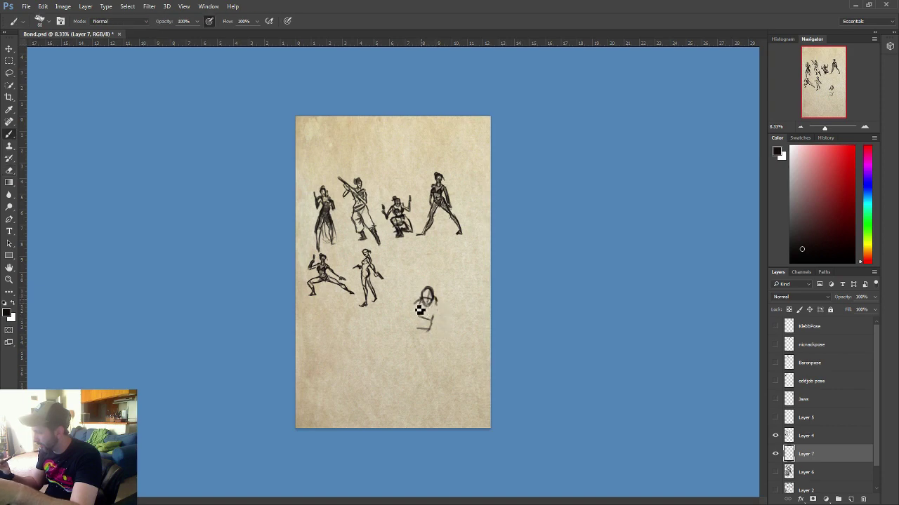
Draw the new woman's torso, bust, hips and both arms, extending one arm outward to the side.
{"action": "left_click_drag", "start_coordinate": [421, 304], "coordinate": [424, 333]}
{"action": "key", "text": "e"}
{"action": "key", "text": "b"}
{"action": "left_click_drag", "start_coordinate": [414, 316], "coordinate": [440, 351]}
{"action": "mouse_move", "coordinate": [436, 299]}
{"action": "left_mouse_down"}
{"action": "mouse_move", "coordinate": [463, 344]}
{"action": "mouse_move", "coordinate": [450, 315]}
{"action": "mouse_move", "coordinate": [461, 337]}
{"action": "mouse_move", "coordinate": [461, 316]}
{"action": "mouse_move", "coordinate": [447, 311]}
{"action": "left_mouse_up"}
{"action": "key", "text": "e"}
{"action": "key", "text": "b"}
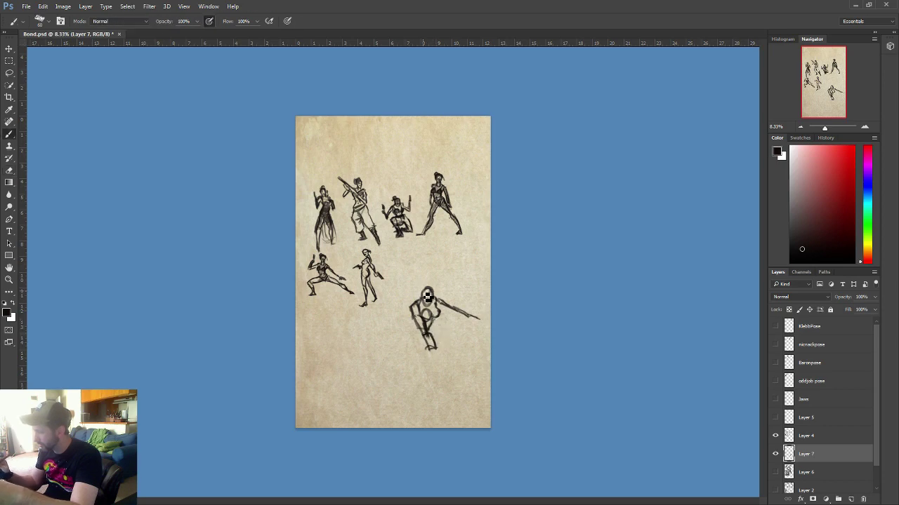
Add a raised ponytail and a bent, lifted leg with its foot to the new woman, cleaning up stray lines.
{"action": "mouse_move", "coordinate": [427, 296]}
{"action": "left_mouse_down"}
{"action": "mouse_move", "coordinate": [423, 279]}
{"action": "mouse_move", "coordinate": [429, 285]}
{"action": "left_mouse_up"}
{"action": "mouse_move", "coordinate": [385, 312]}
{"action": "left_mouse_down"}
{"action": "mouse_move", "coordinate": [415, 347]}
{"action": "mouse_move", "coordinate": [404, 347]}
{"action": "mouse_move", "coordinate": [398, 342]}
{"action": "mouse_move", "coordinate": [416, 347]}
{"action": "mouse_move", "coordinate": [412, 337]}
{"action": "mouse_move", "coordinate": [438, 355]}
{"action": "mouse_move", "coordinate": [433, 345]}
{"action": "mouse_move", "coordinate": [443, 344]}
{"action": "mouse_move", "coordinate": [454, 372]}
{"action": "mouse_move", "coordinate": [453, 357]}
{"action": "left_mouse_up"}
{"action": "key", "text": "e"}
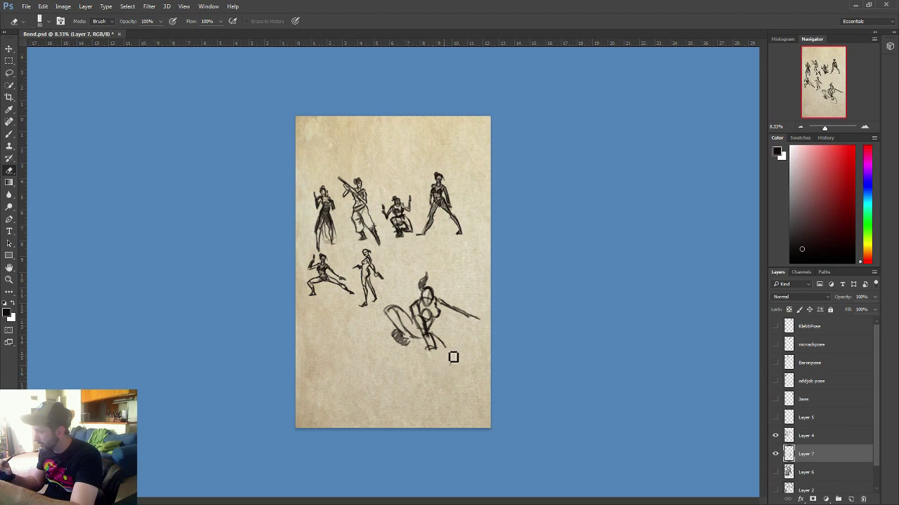
{"action": "key", "text": "b"}
{"action": "key", "text": "e"}
{"action": "key", "text": "b"}
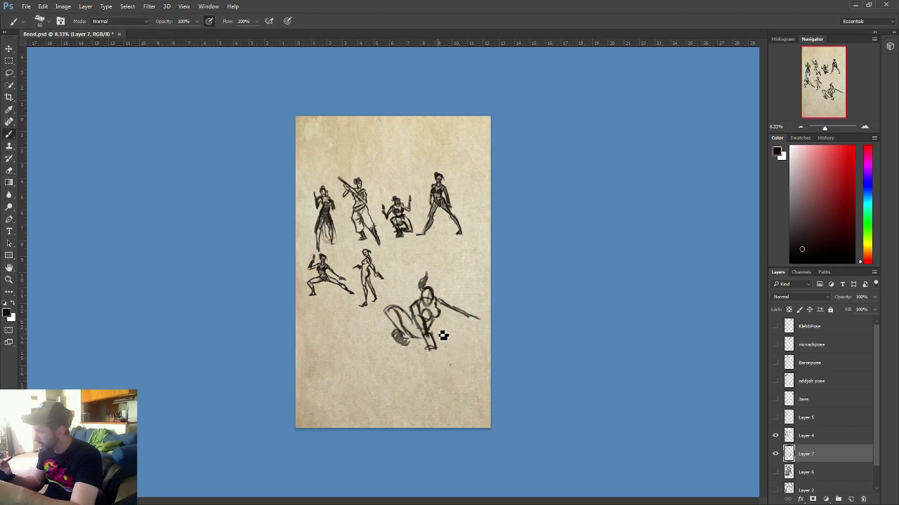
{"action": "left_click_drag", "start_coordinate": [431, 328], "coordinate": [439, 323]}
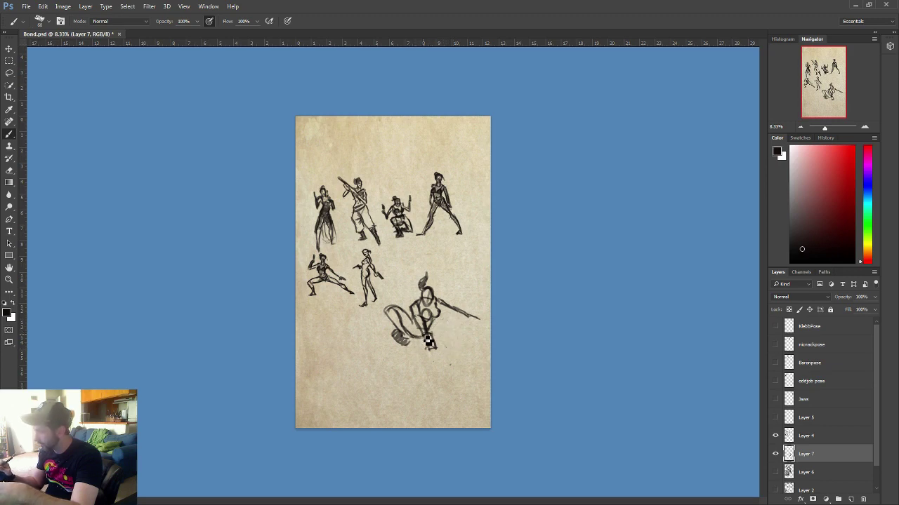
{"action": "mouse_move", "coordinate": [435, 311]}
{"action": "left_mouse_down"}
{"action": "mouse_move", "coordinate": [468, 328]}
{"action": "mouse_move", "coordinate": [440, 343]}
{"action": "left_mouse_up"}
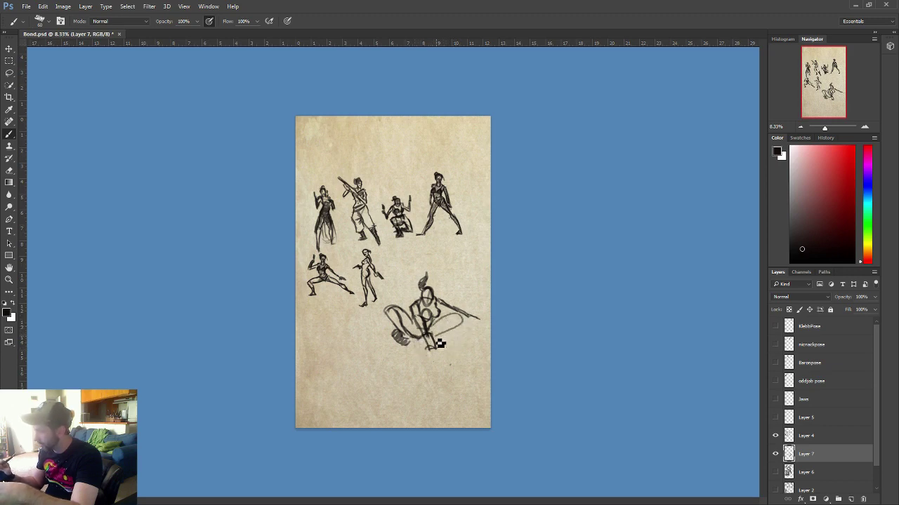
{"action": "key", "text": "ctrl+z"}
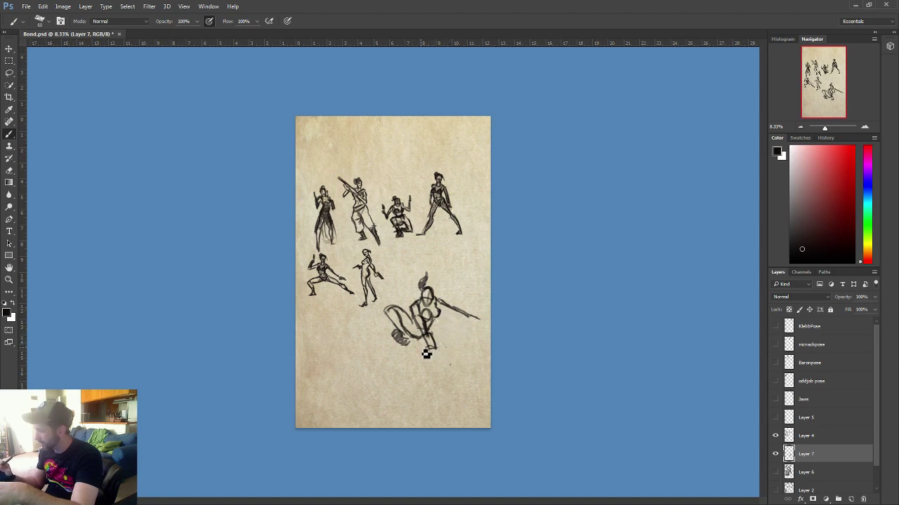
{"action": "mouse_move", "coordinate": [429, 351]}
{"action": "left_mouse_down"}
{"action": "mouse_move", "coordinate": [415, 377]}
{"action": "mouse_move", "coordinate": [415, 351]}
{"action": "mouse_move", "coordinate": [394, 363]}
{"action": "mouse_move", "coordinate": [424, 357]}
{"action": "mouse_move", "coordinate": [391, 360]}
{"action": "left_mouse_up"}
{"action": "key", "text": "e"}
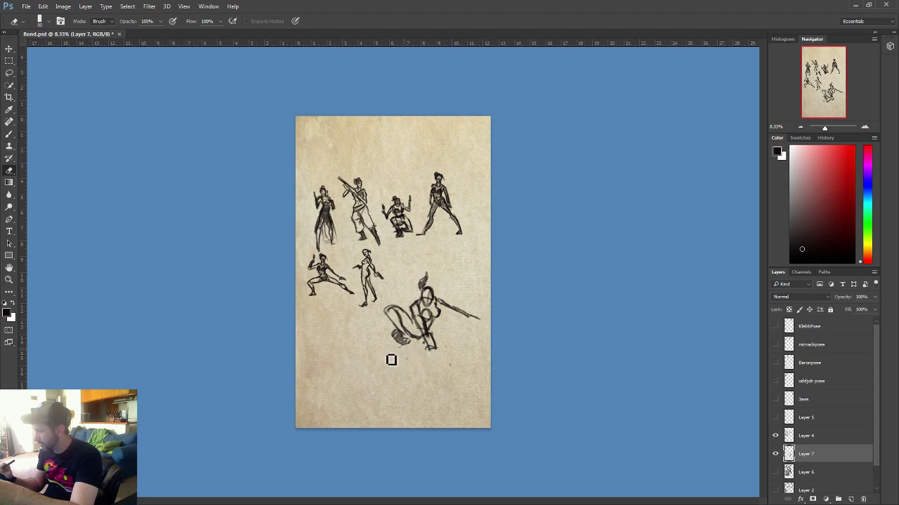
Draw the new woman's supporting leg stretched diagonally down to a pointed foot near the page's lower edge.
{"action": "key", "text": "b"}
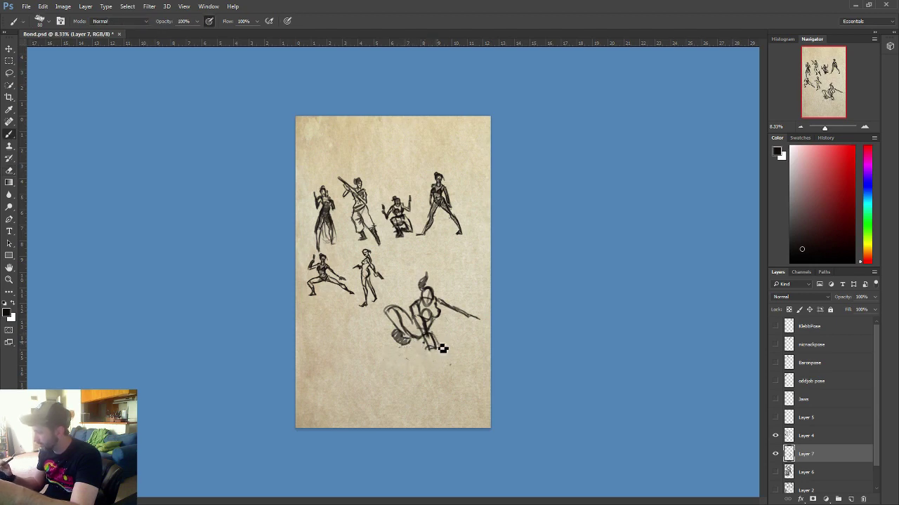
{"action": "mouse_move", "coordinate": [437, 343]}
{"action": "left_mouse_down"}
{"action": "mouse_move", "coordinate": [443, 372]}
{"action": "mouse_move", "coordinate": [424, 349]}
{"action": "mouse_move", "coordinate": [445, 372]}
{"action": "mouse_move", "coordinate": [437, 336]}
{"action": "mouse_move", "coordinate": [450, 406]}
{"action": "left_mouse_up"}
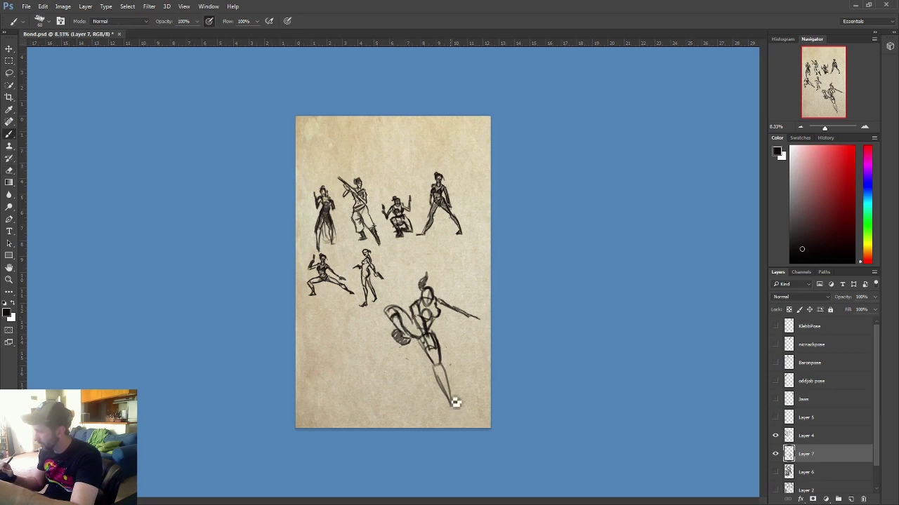
{"action": "left_click_drag", "start_coordinate": [454, 401], "coordinate": [452, 423]}
{"action": "key", "text": "e"}
{"action": "key", "text": "b"}
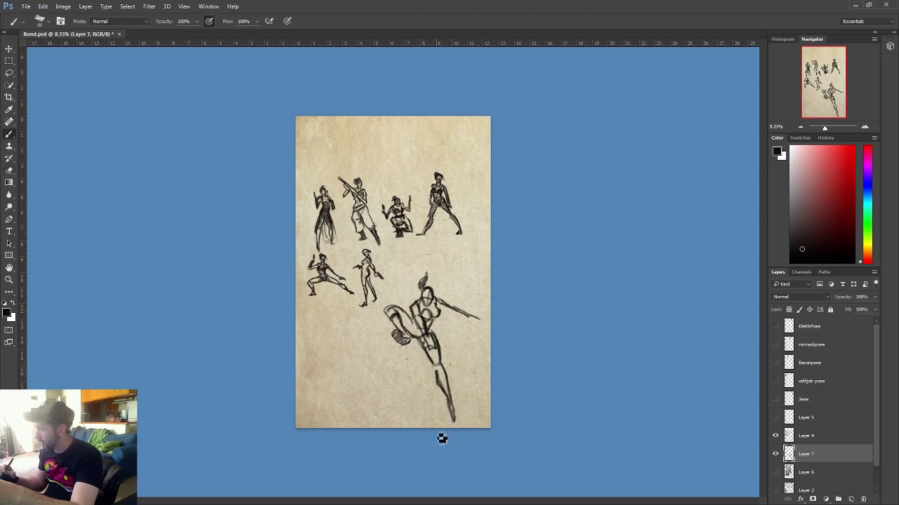
Add a dark cloth flap at the new woman's hip, shade her face, bust and raised leg, and tidy the lines.
{"action": "mouse_move", "coordinate": [438, 336]}
{"action": "left_mouse_down"}
{"action": "mouse_move", "coordinate": [446, 360]}
{"action": "mouse_move", "coordinate": [453, 347]}
{"action": "left_mouse_up"}
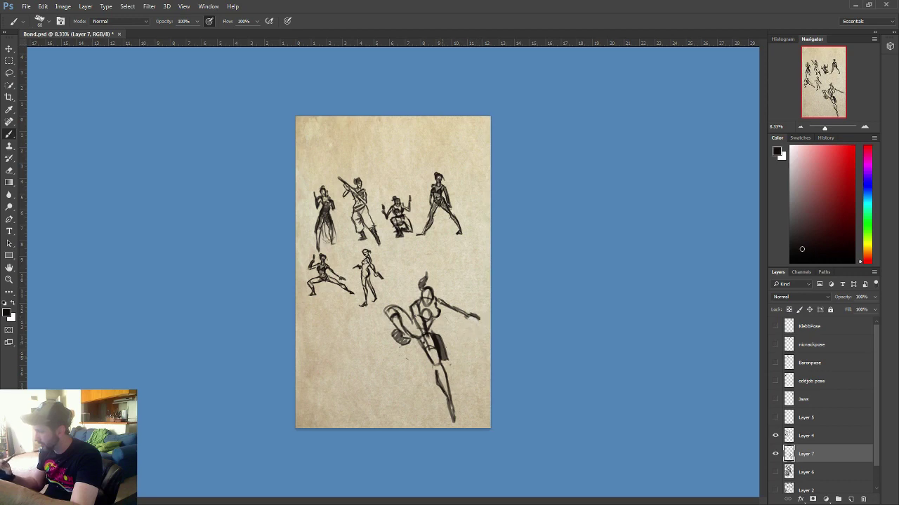
{"action": "key", "text": "e"}
{"action": "key", "text": "b"}
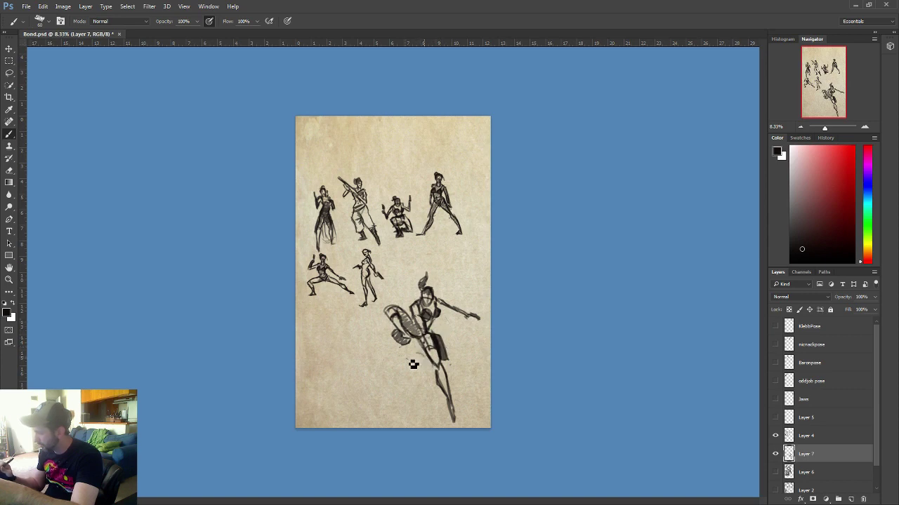
{"action": "mouse_move", "coordinate": [407, 361]}
{"action": "left_mouse_down"}
{"action": "mouse_move", "coordinate": [438, 370]}
{"action": "mouse_move", "coordinate": [398, 371]}
{"action": "mouse_move", "coordinate": [431, 374]}
{"action": "left_mouse_up"}
{"action": "key", "text": "e"}
{"action": "key", "text": "b"}
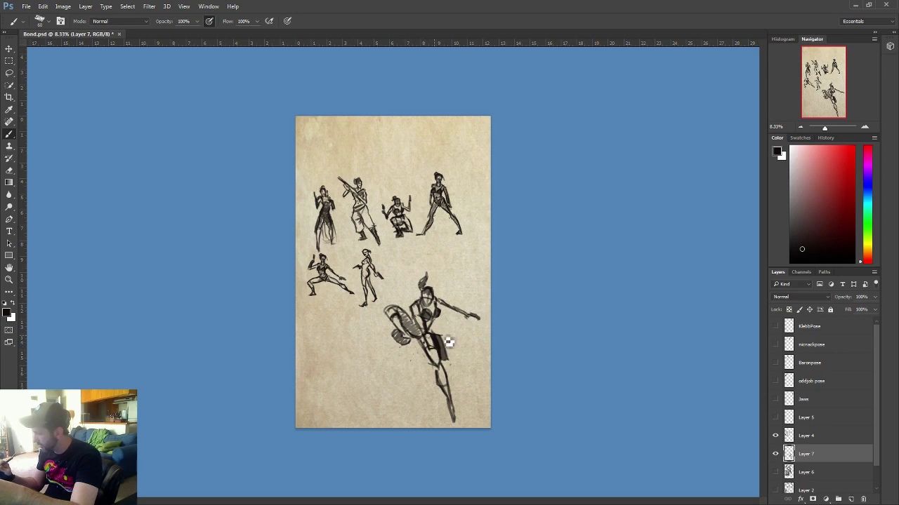
Darken the cloth flap at the kicking woman's hip, and lasso and transform her outstretched forearm so the arm is shorter.
{"action": "left_click_drag", "start_coordinate": [450, 359], "coordinate": [444, 344]}
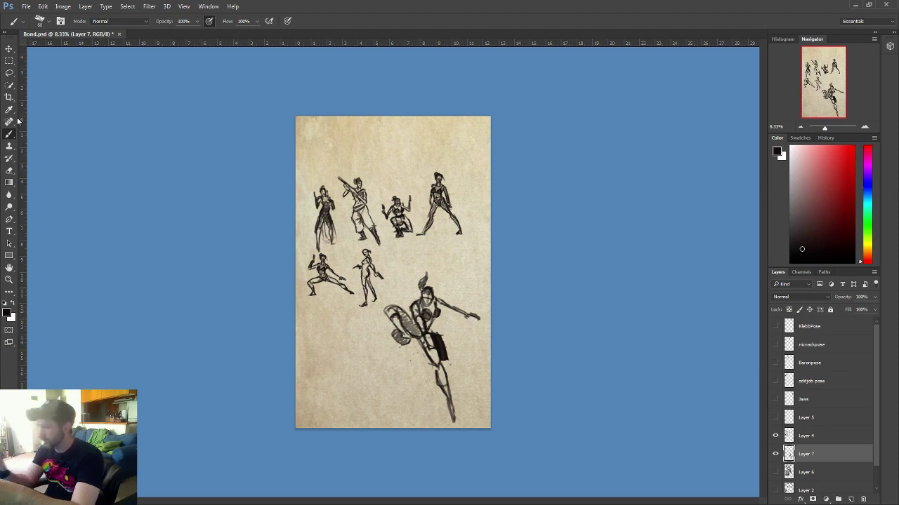
{"action": "left_click", "coordinate": [10, 72]}
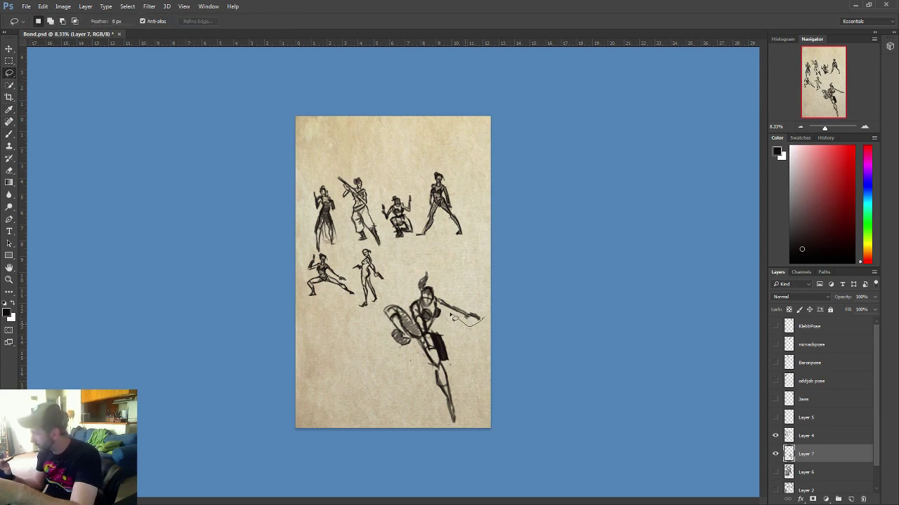
{"action": "mouse_move", "coordinate": [443, 295]}
{"action": "left_mouse_down"}
{"action": "mouse_move", "coordinate": [482, 310]}
{"action": "mouse_move", "coordinate": [465, 311]}
{"action": "left_mouse_up"}
{"action": "key", "text": "ctrl+t"}
{"action": "key", "text": "Return"}
{"action": "key", "text": "ctrl+d"}
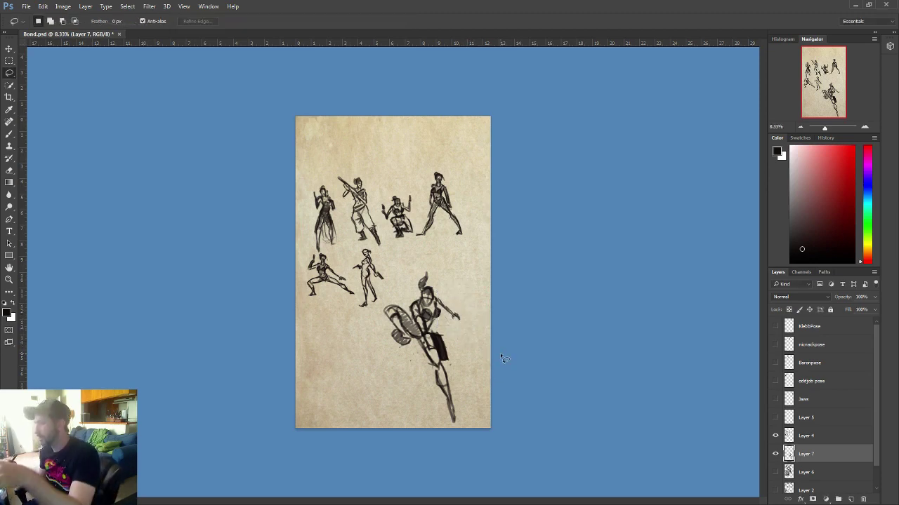
Scale the kicking woman down beside the last pose of the second row, and merge Layer 4 into Layer 7.
{"action": "key", "text": "b"}
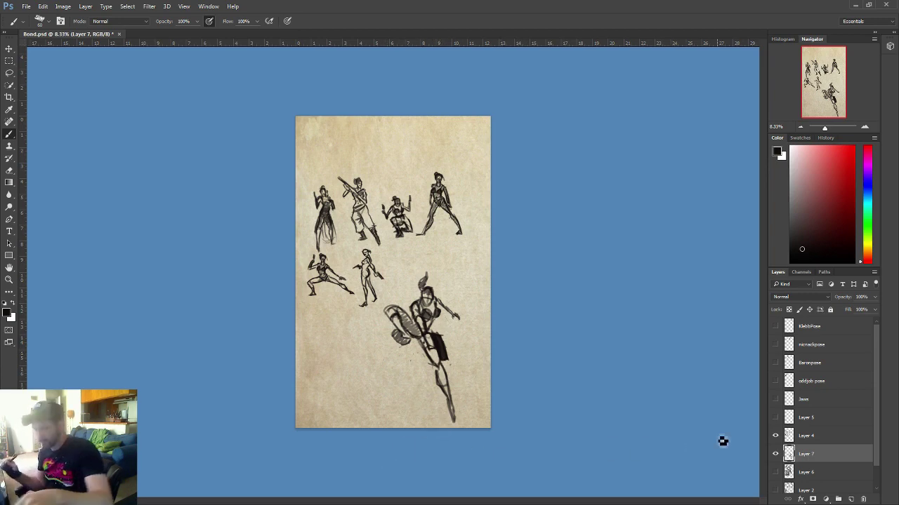
{"action": "key", "text": "ctrl+t"}
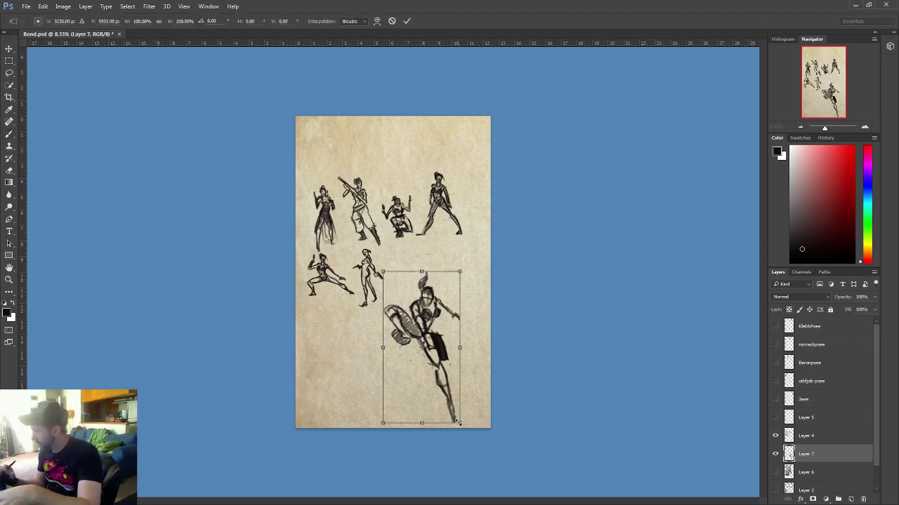
{"action": "left_click_drag", "start_coordinate": [459, 422], "coordinate": [425, 299]}
{"action": "key", "text": "Return"}
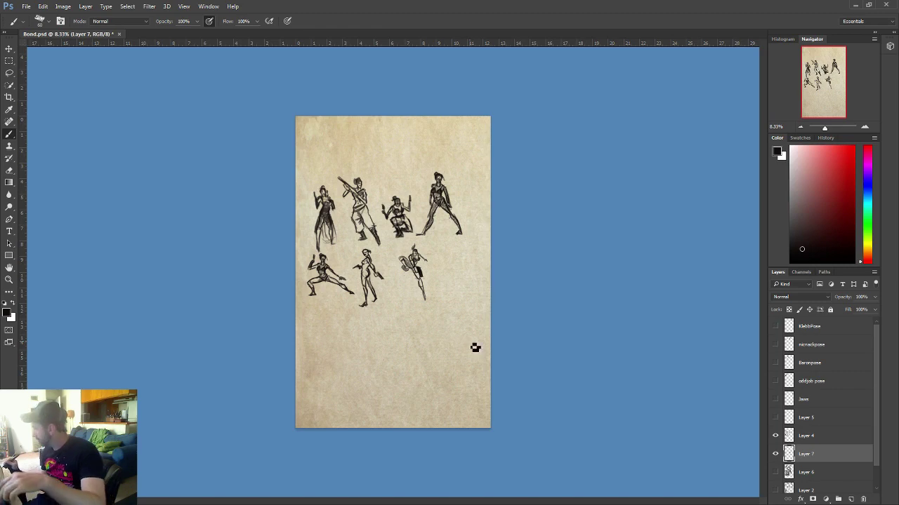
{"action": "left_click", "coordinate": [806, 435]}
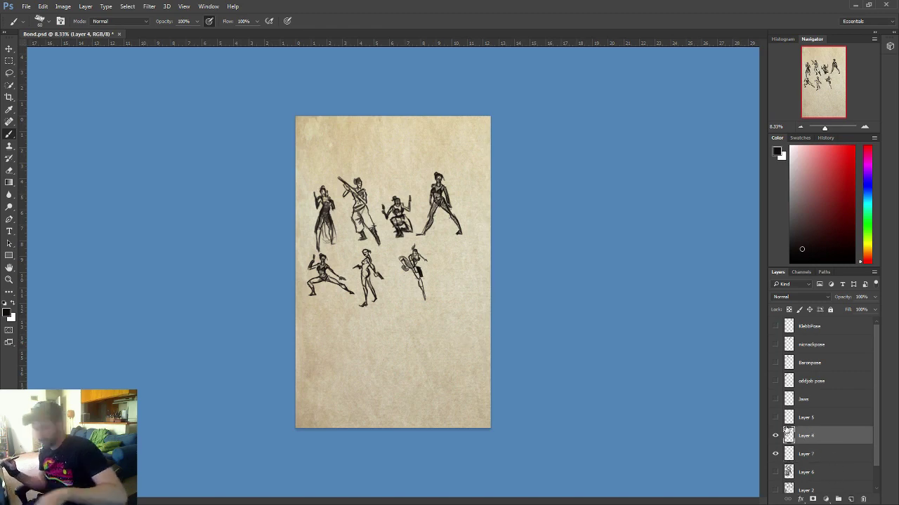
{"action": "key", "text": "ctrl+e"}
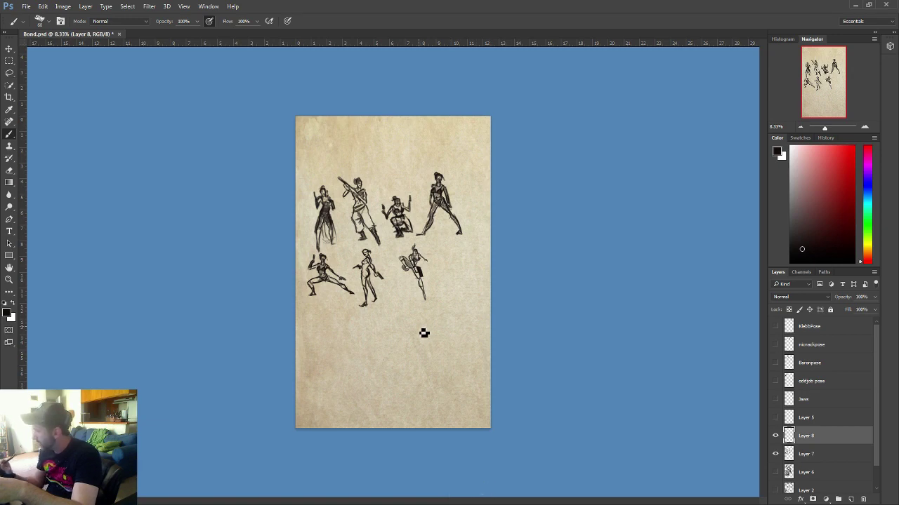
Move all the women's poses on Layer 7 up to the page's upper edge.
{"action": "left_click", "coordinate": [817, 451]}
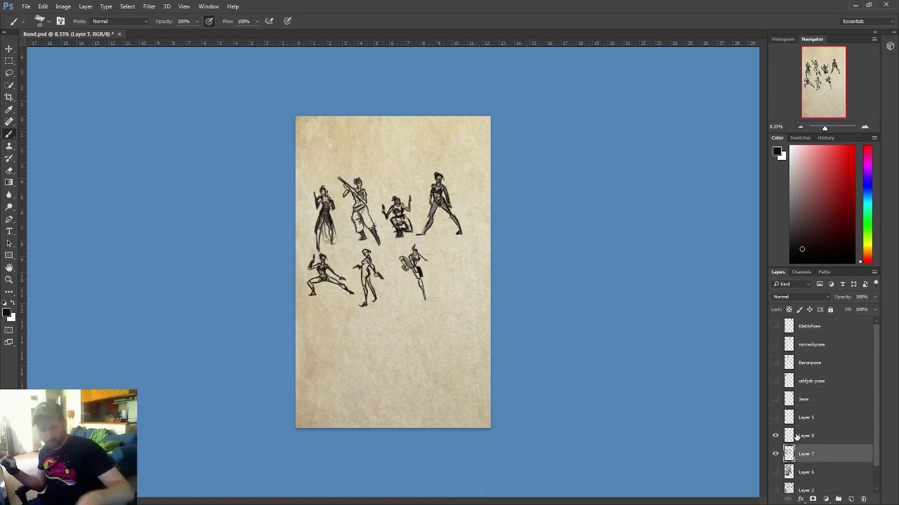
{"action": "key", "text": "v"}
{"action": "left_click_drag", "start_coordinate": [429, 275], "coordinate": [429, 226]}
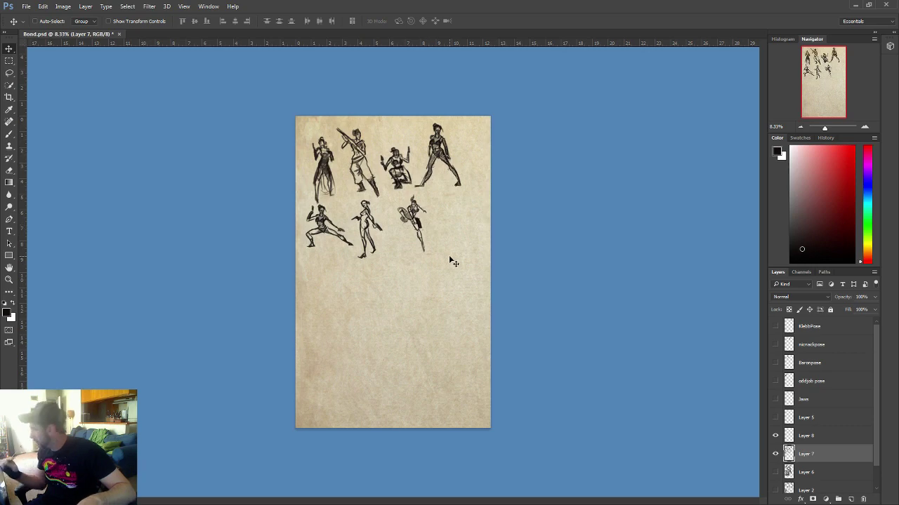
Draw a leaping woman on Layer 8 below the poses, with a flying ponytail, torso, outstretched arm and shaded limb angled downward.
{"action": "left_click", "coordinate": [804, 437]}
{"action": "key", "text": "b"}
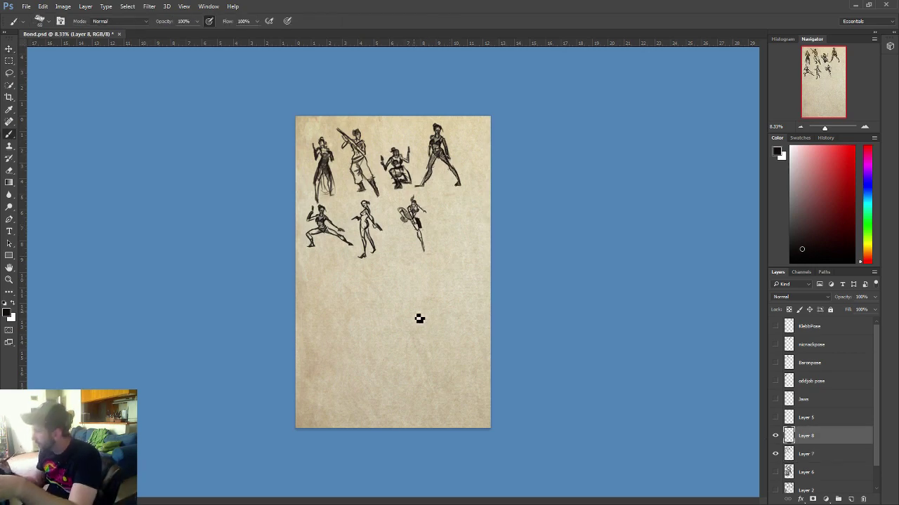
{"action": "mouse_move", "coordinate": [406, 291]}
{"action": "left_mouse_down"}
{"action": "mouse_move", "coordinate": [418, 297]}
{"action": "mouse_move", "coordinate": [410, 311]}
{"action": "mouse_move", "coordinate": [423, 318]}
{"action": "mouse_move", "coordinate": [372, 341]}
{"action": "mouse_move", "coordinate": [392, 334]}
{"action": "mouse_move", "coordinate": [409, 309]}
{"action": "mouse_move", "coordinate": [387, 309]}
{"action": "mouse_move", "coordinate": [401, 308]}
{"action": "mouse_move", "coordinate": [405, 319]}
{"action": "mouse_move", "coordinate": [415, 293]}
{"action": "mouse_move", "coordinate": [429, 286]}
{"action": "mouse_move", "coordinate": [383, 315]}
{"action": "mouse_move", "coordinate": [394, 309]}
{"action": "mouse_move", "coordinate": [355, 302]}
{"action": "left_mouse_up"}
{"action": "key", "text": "e"}
{"action": "key", "text": "b"}
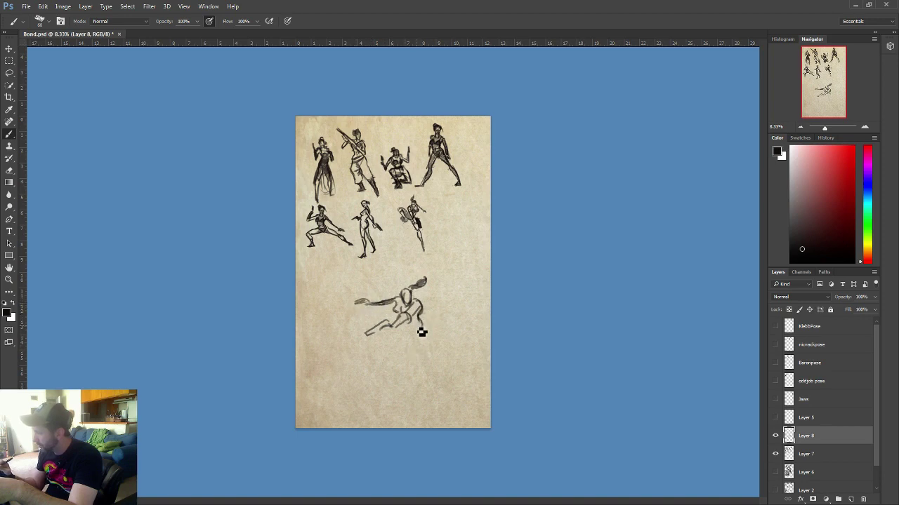
{"action": "key", "text": "e"}
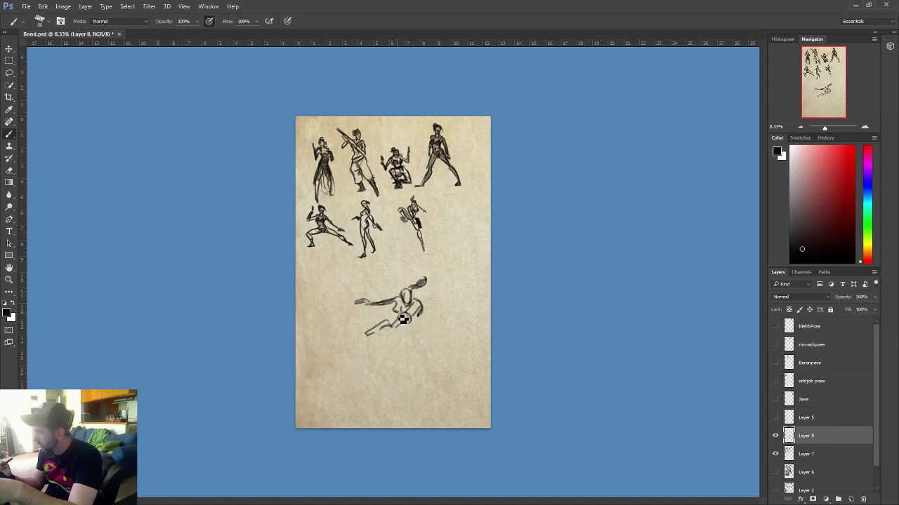
{"action": "key", "text": "b"}
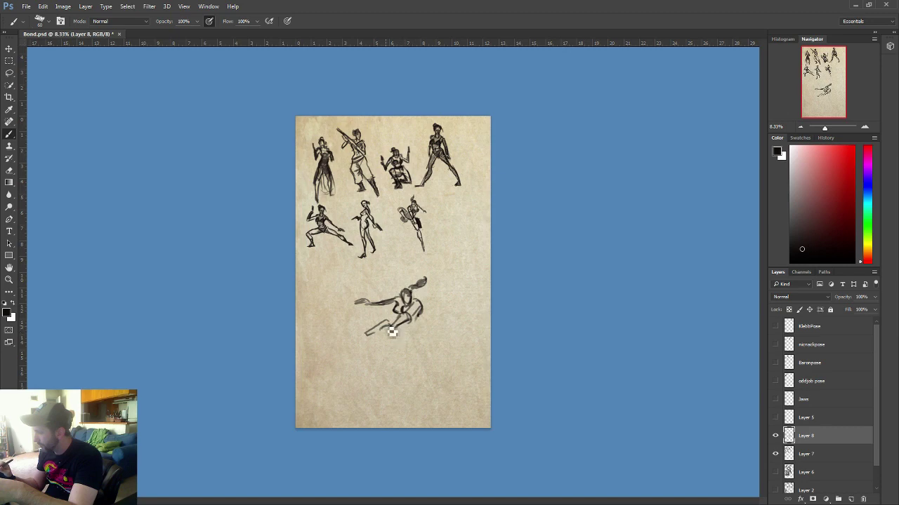
{"action": "left_click_drag", "start_coordinate": [385, 327], "coordinate": [373, 333]}
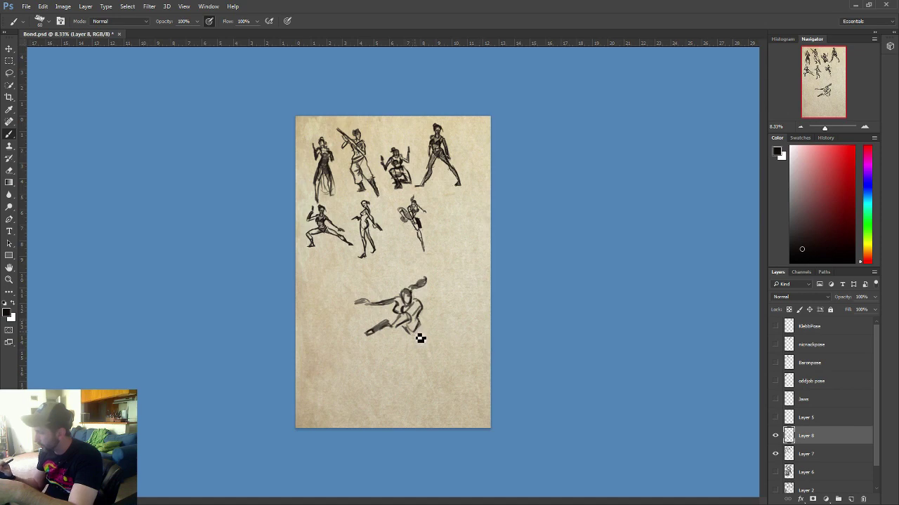
Draw the leaping woman's legs, one with a rounded thigh and pointed foot straight down, the other bent beneath her outstretched arm.
{"action": "key", "text": "e"}
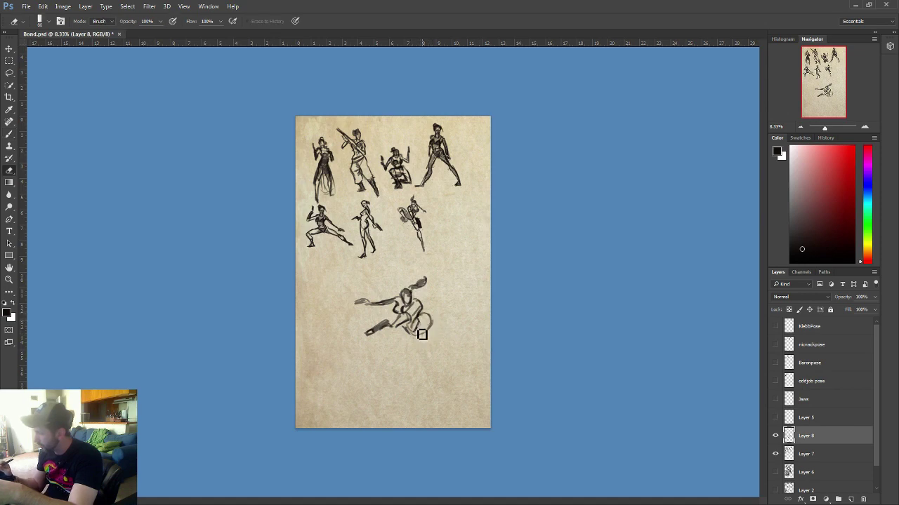
{"action": "key", "text": "b"}
{"action": "key", "text": "e"}
{"action": "key", "text": "b"}
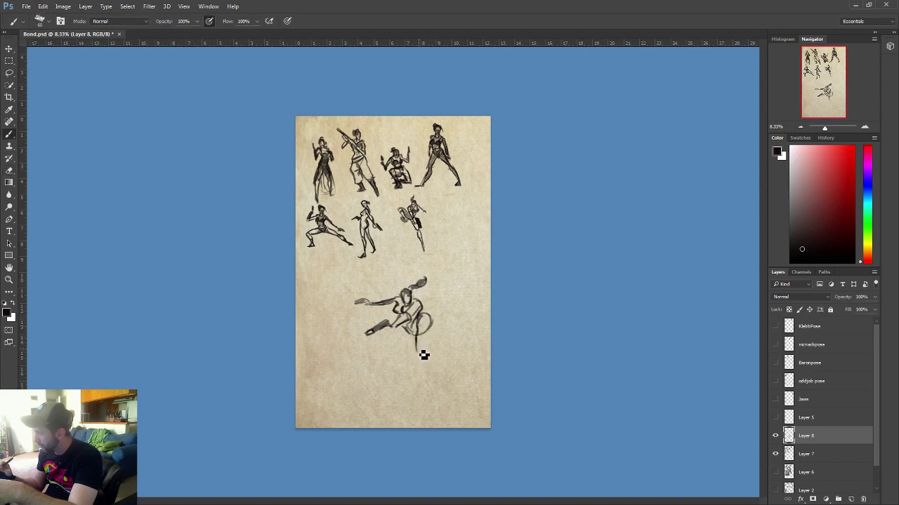
{"action": "mouse_move", "coordinate": [430, 316]}
{"action": "left_mouse_down"}
{"action": "mouse_move", "coordinate": [434, 328]}
{"action": "mouse_move", "coordinate": [420, 351]}
{"action": "left_mouse_up"}
{"action": "left_click_drag", "start_coordinate": [424, 355], "coordinate": [421, 367]}
{"action": "key", "text": "e"}
{"action": "key", "text": "b"}
{"action": "left_click_drag", "start_coordinate": [420, 355], "coordinate": [418, 367]}
{"action": "mouse_move", "coordinate": [429, 327]}
{"action": "left_mouse_down"}
{"action": "mouse_move", "coordinate": [430, 336]}
{"action": "mouse_move", "coordinate": [381, 313]}
{"action": "mouse_move", "coordinate": [387, 328]}
{"action": "left_mouse_up"}
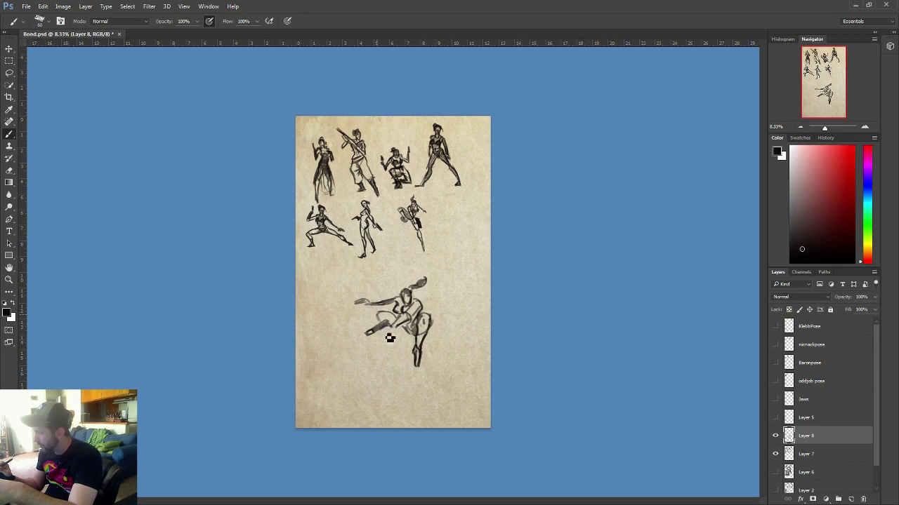
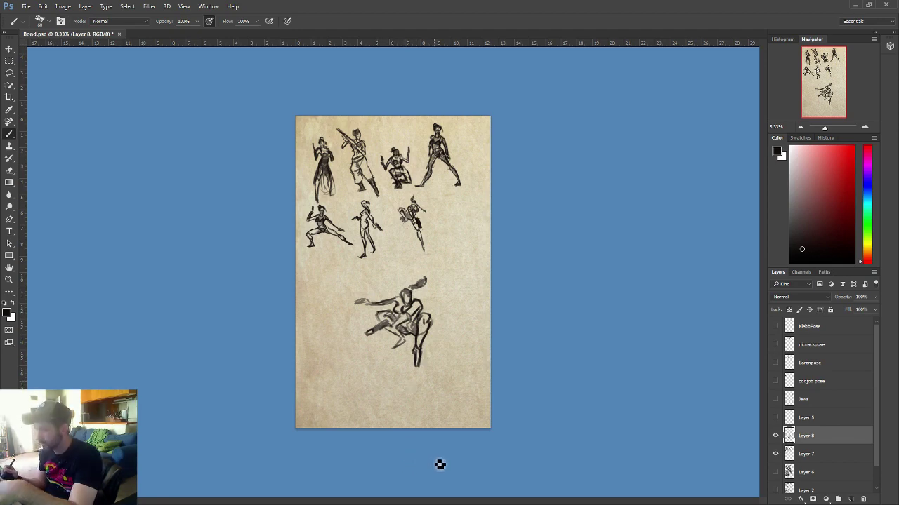
Scale the leaping woman down and place her at the end of the second row of poses.
{"action": "key", "text": "ctrl+t"}
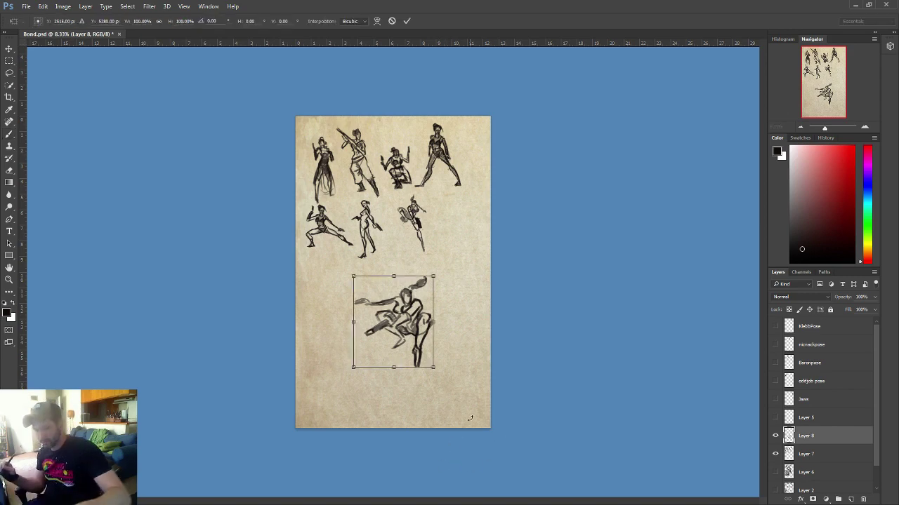
{"action": "left_click_drag", "start_coordinate": [433, 366], "coordinate": [461, 233]}
{"action": "key", "text": "Return"}
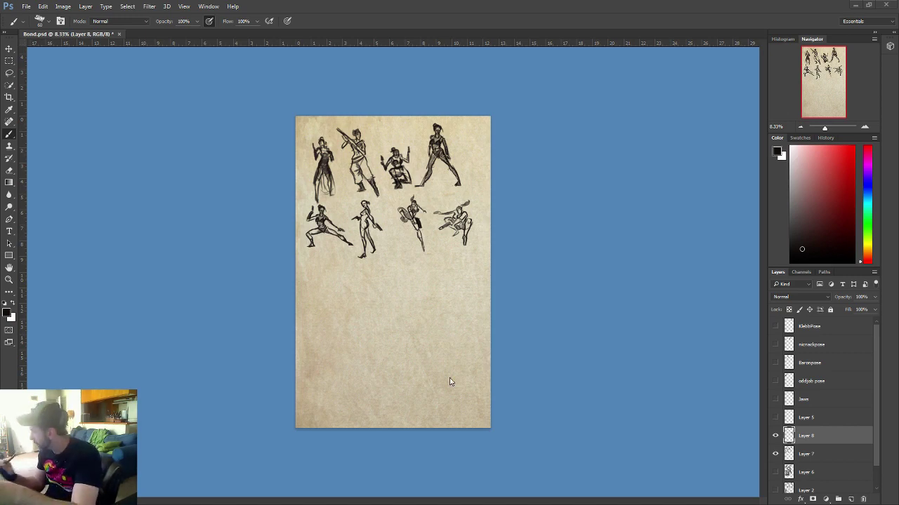
Hide and reshow Layer 8 to check it, and try merging it into Layer 7.
{"action": "left_click", "coordinate": [775, 435]}
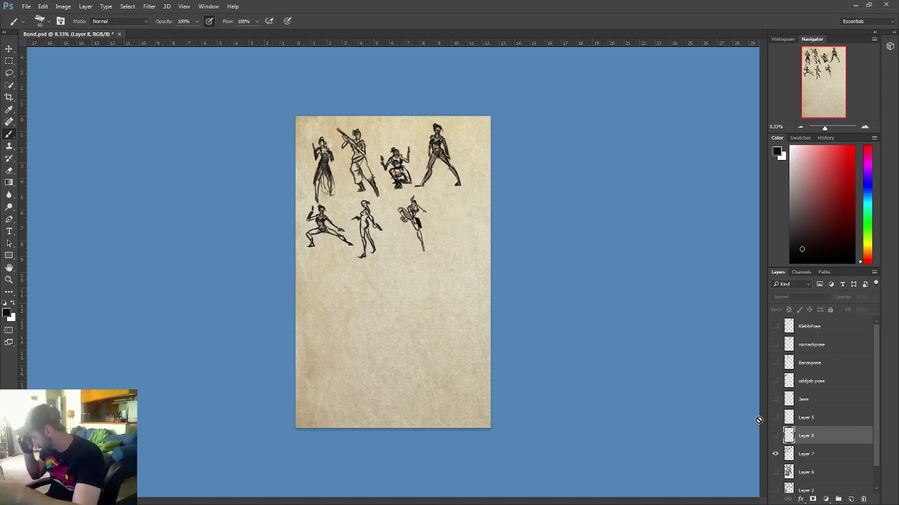
{"action": "left_click", "coordinate": [775, 435]}
{"action": "key", "text": "ctrl+e"}
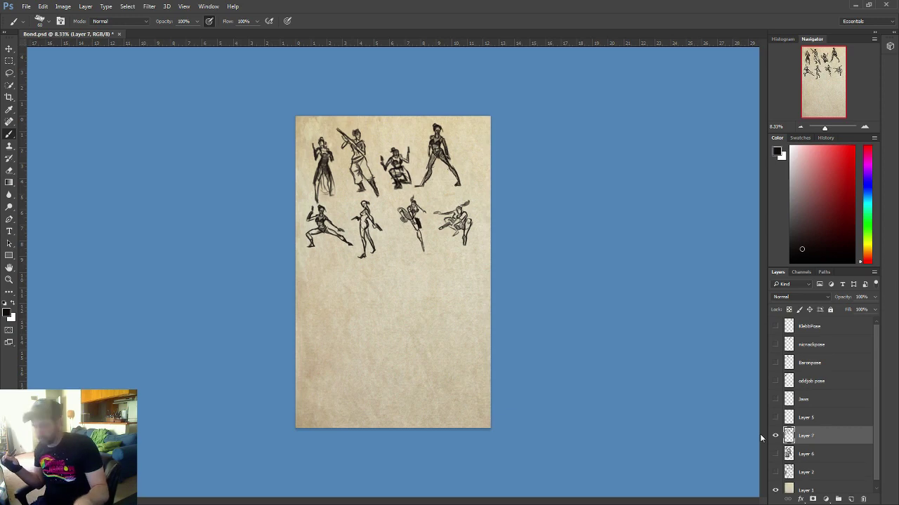
{"action": "key", "text": "ctrl+z"}
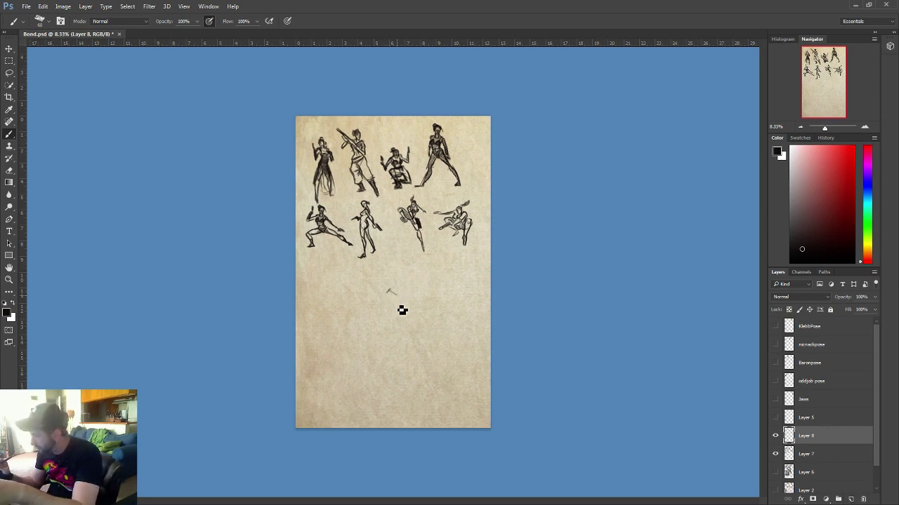
Draw another woman's oval head, face mark, shoulder and first torso curves in the empty area below the second row.
{"action": "key", "text": "e"}
{"action": "key", "text": "b"}
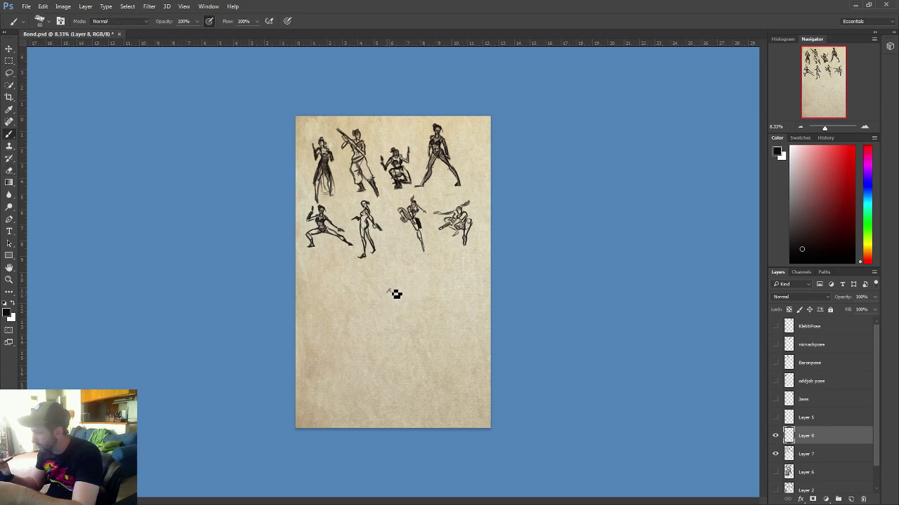
{"action": "key", "text": "e"}
{"action": "mouse_move", "coordinate": [388, 294]}
{"action": "left_mouse_down"}
{"action": "mouse_move", "coordinate": [400, 293]}
{"action": "mouse_move", "coordinate": [393, 288]}
{"action": "mouse_move", "coordinate": [402, 309]}
{"action": "left_mouse_up"}
{"action": "key", "text": "b"}
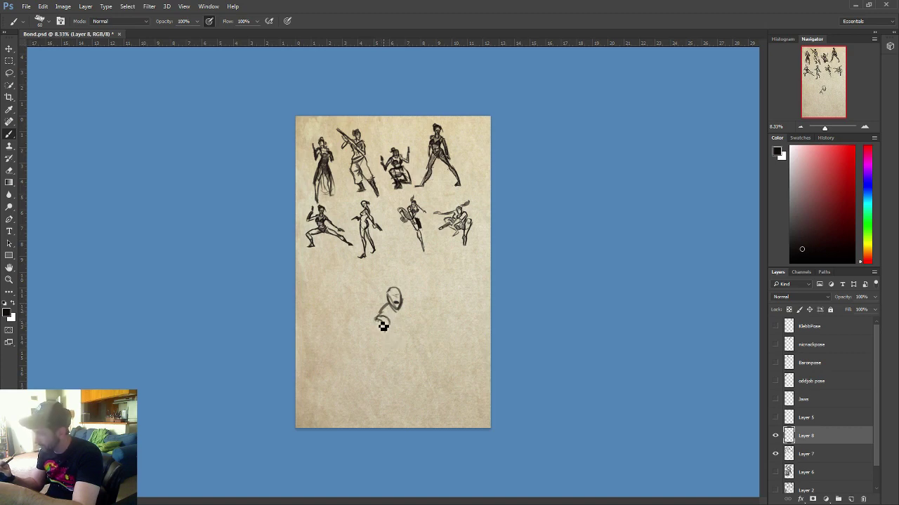
{"action": "mouse_move", "coordinate": [386, 342]}
{"action": "left_mouse_down"}
{"action": "mouse_move", "coordinate": [377, 343]}
{"action": "mouse_move", "coordinate": [381, 327]}
{"action": "mouse_move", "coordinate": [375, 351]}
{"action": "mouse_move", "coordinate": [386, 348]}
{"action": "left_mouse_up"}
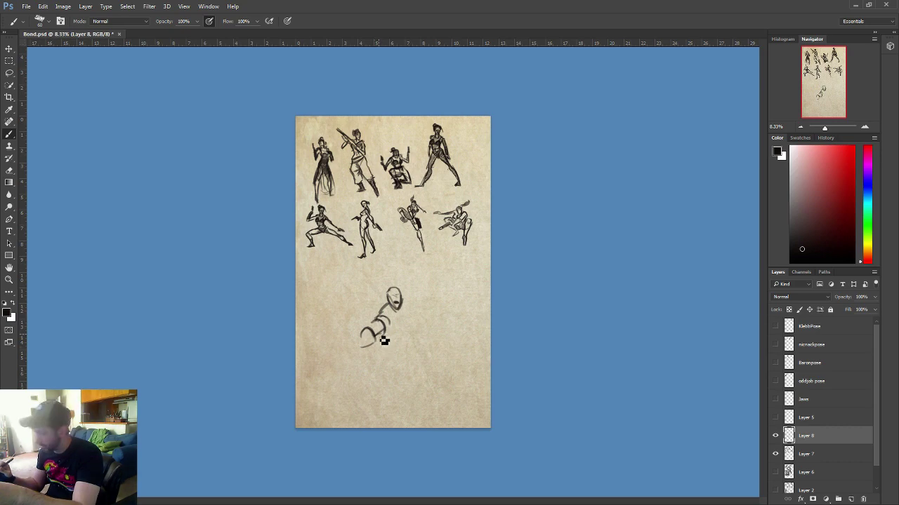
Erase and redraw the curved shapes below the new woman's shoulder, joining them to her head with a clean neck and shoulder line.
{"action": "key", "text": "e"}
{"action": "key", "text": "b"}
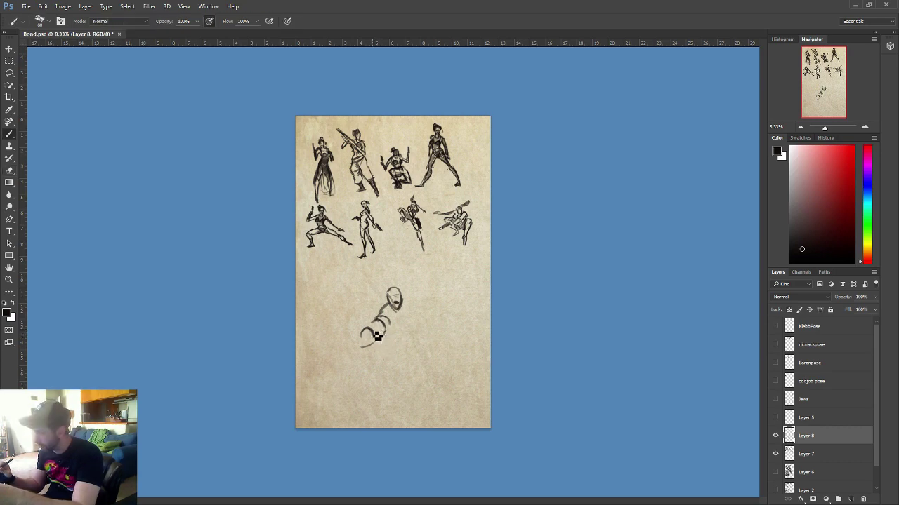
{"action": "mouse_move", "coordinate": [377, 335]}
{"action": "left_mouse_down"}
{"action": "mouse_move", "coordinate": [386, 348]}
{"action": "mouse_move", "coordinate": [373, 346]}
{"action": "left_mouse_up"}
{"action": "key", "text": "e"}
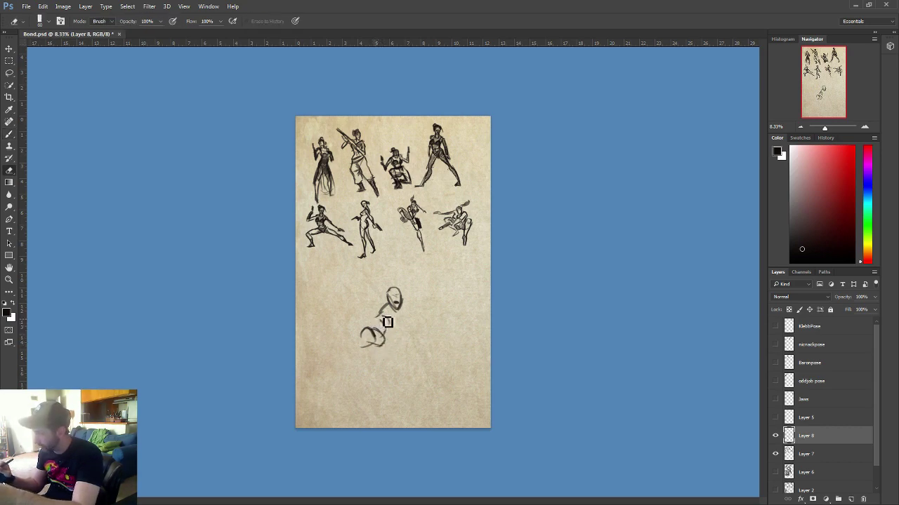
{"action": "key", "text": "b"}
{"action": "key", "text": "e"}
{"action": "key", "text": "b"}
{"action": "left_click_drag", "start_coordinate": [394, 303], "coordinate": [380, 310]}
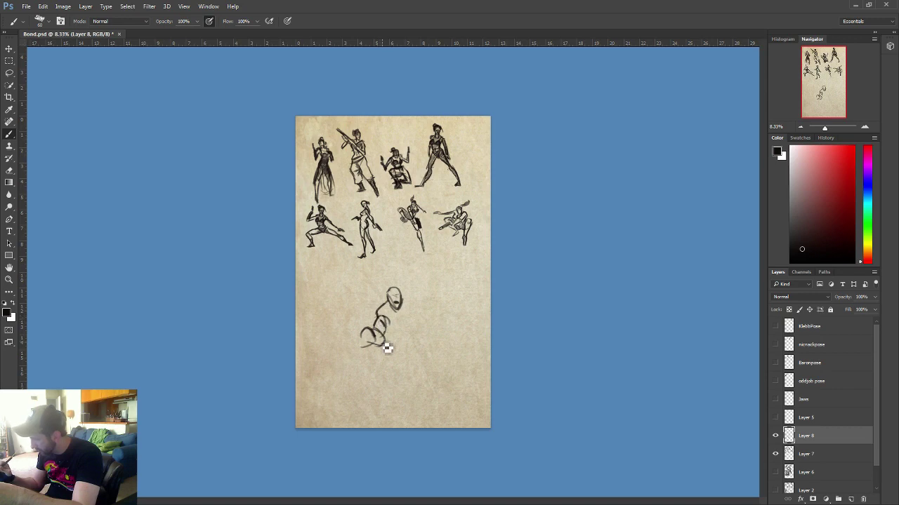
{"action": "key", "text": "e"}
{"action": "key", "text": "b"}
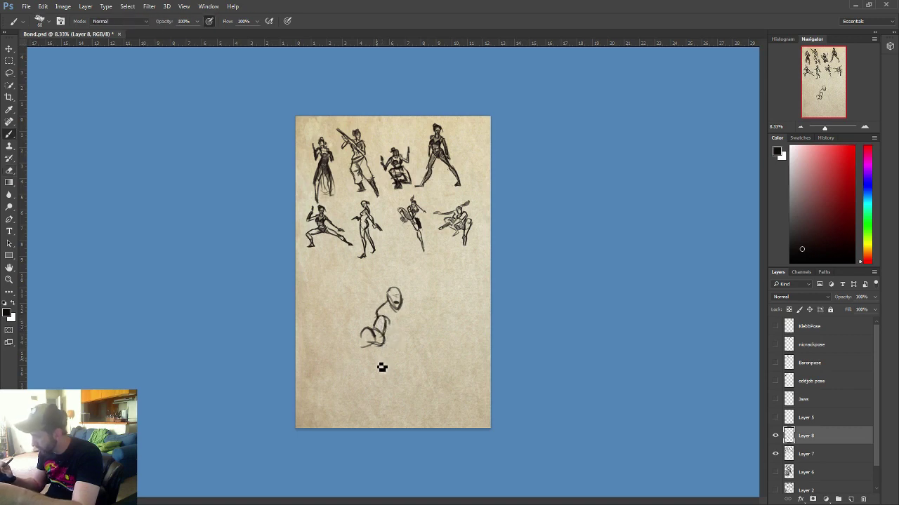
Draw a blocky, darkly shaded limb reaching out low to the new woman's side.
{"action": "mouse_move", "coordinate": [353, 332]}
{"action": "left_mouse_down"}
{"action": "mouse_move", "coordinate": [354, 346]}
{"action": "mouse_move", "coordinate": [371, 333]}
{"action": "mouse_move", "coordinate": [351, 336]}
{"action": "mouse_move", "coordinate": [339, 359]}
{"action": "mouse_move", "coordinate": [366, 336]}
{"action": "mouse_move", "coordinate": [351, 341]}
{"action": "left_mouse_up"}
{"action": "key", "text": "e"}
{"action": "key", "text": "b"}
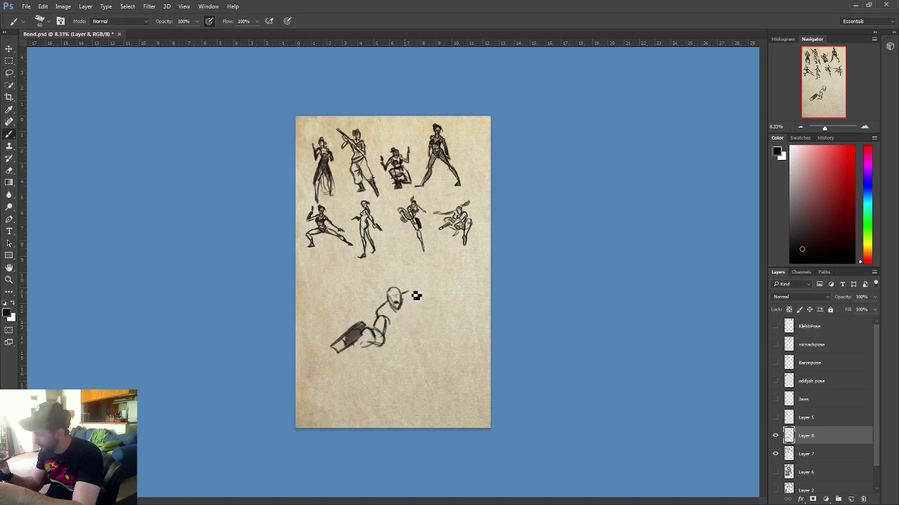
Draw the reclining woman's raised arm, the side of her torso and the outlines of both outstretched legs.
{"action": "mouse_move", "coordinate": [404, 291]}
{"action": "left_mouse_down"}
{"action": "mouse_move", "coordinate": [436, 289]}
{"action": "mouse_move", "coordinate": [420, 329]}
{"action": "mouse_move", "coordinate": [414, 304]}
{"action": "mouse_move", "coordinate": [398, 331]}
{"action": "left_mouse_up"}
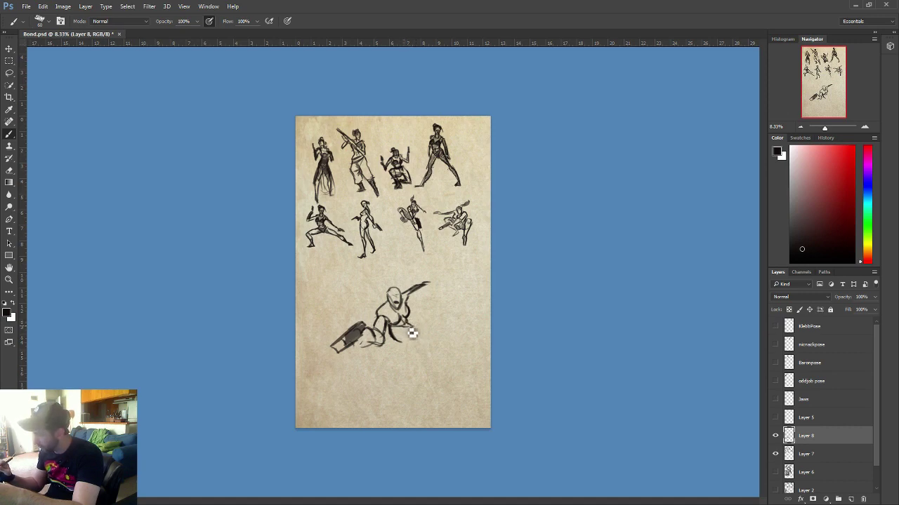
{"action": "left_click_drag", "start_coordinate": [398, 342], "coordinate": [431, 349]}
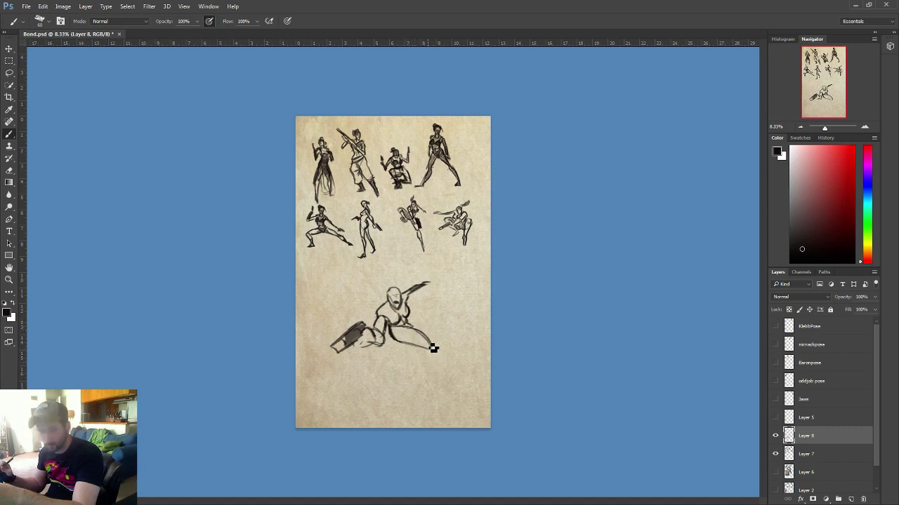
{"action": "left_click_drag", "start_coordinate": [408, 318], "coordinate": [446, 327]}
Clean up the reclining woman's lower leg and redraw its underside and foot with darker lines.
{"action": "key", "text": "e"}
{"action": "key", "text": "b"}
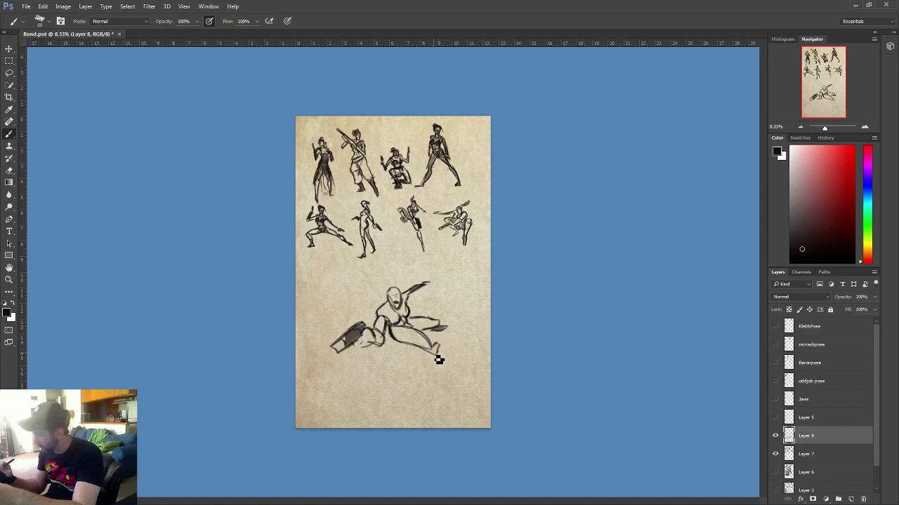
{"action": "key", "text": "e"}
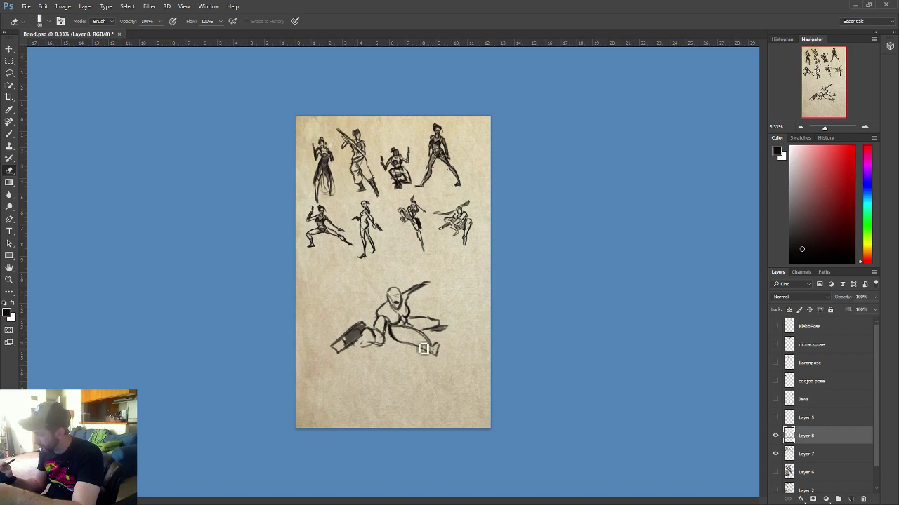
{"action": "key", "text": "b"}
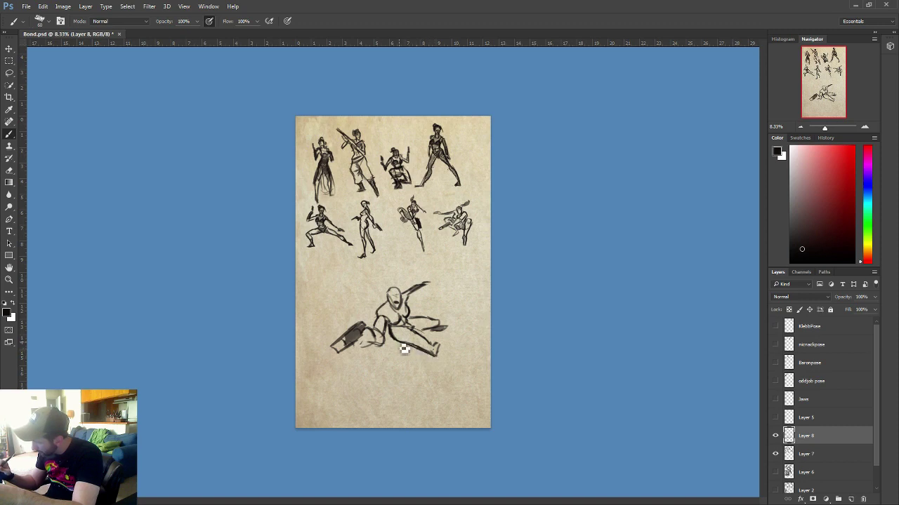
{"action": "left_click_drag", "start_coordinate": [402, 332], "coordinate": [439, 353]}
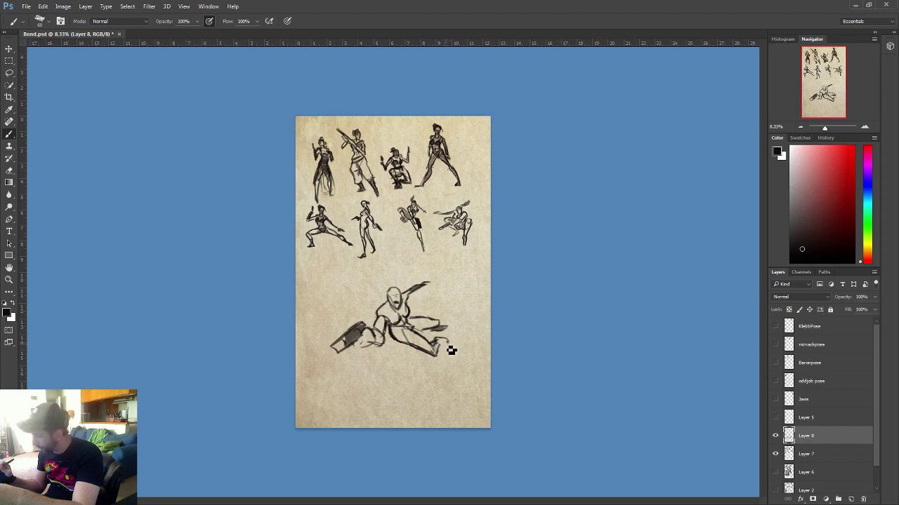
Erase and redraw the reclining woman's feet, and add dark hair with an upswept ponytail to her head.
{"action": "key", "text": "e"}
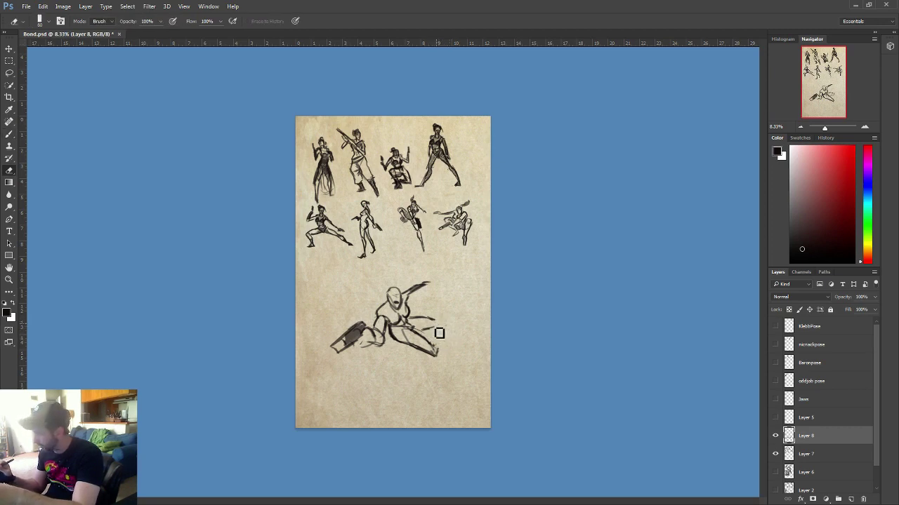
{"action": "key", "text": "b"}
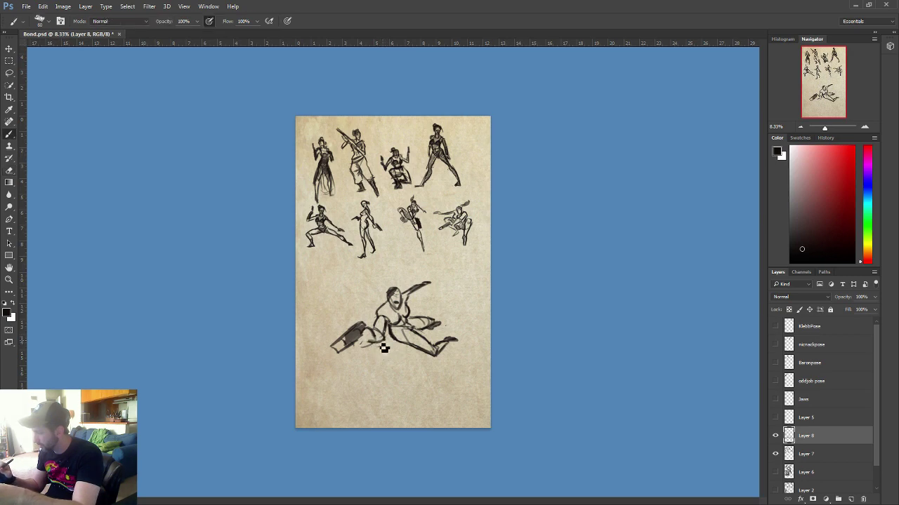
{"action": "left_click_drag", "start_coordinate": [390, 291], "coordinate": [398, 275]}
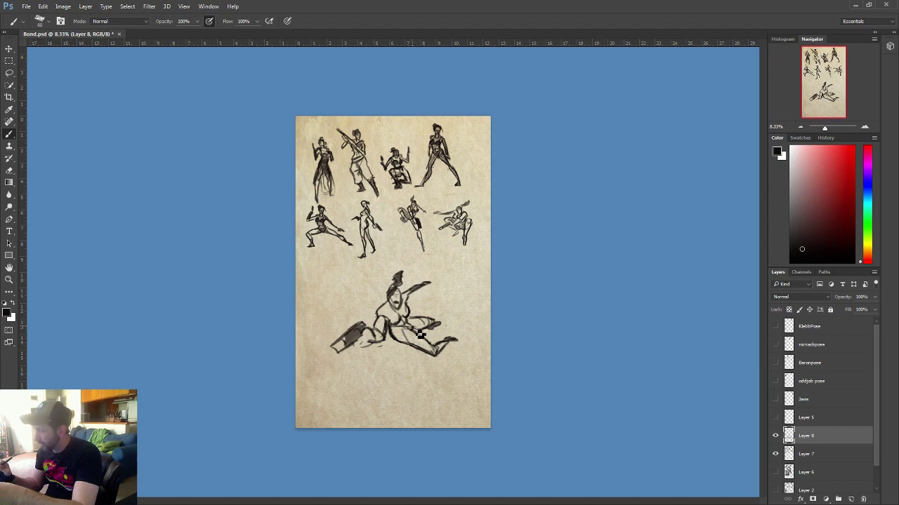
Refine the reclining woman's thighs, torso and supporting arm by alternately erasing stray marks and redrawing the contour lines.
{"action": "key", "text": "e"}
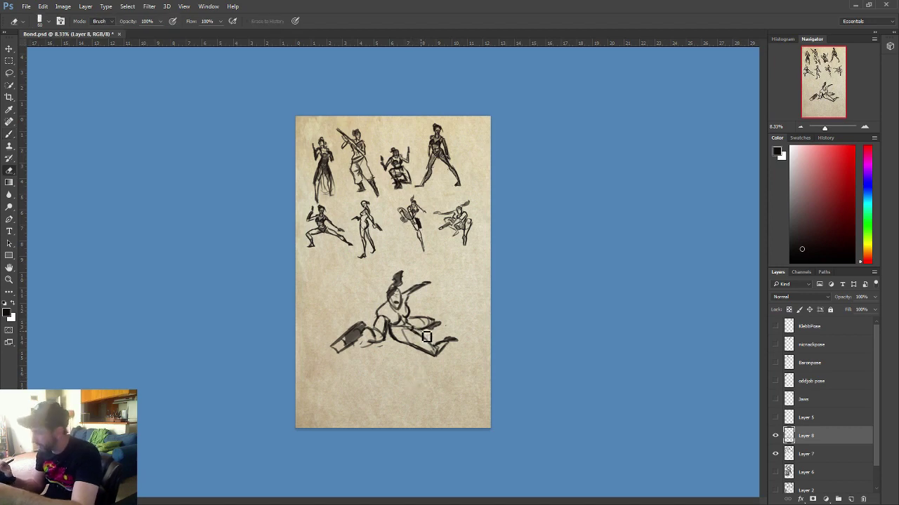
{"action": "key", "text": "b"}
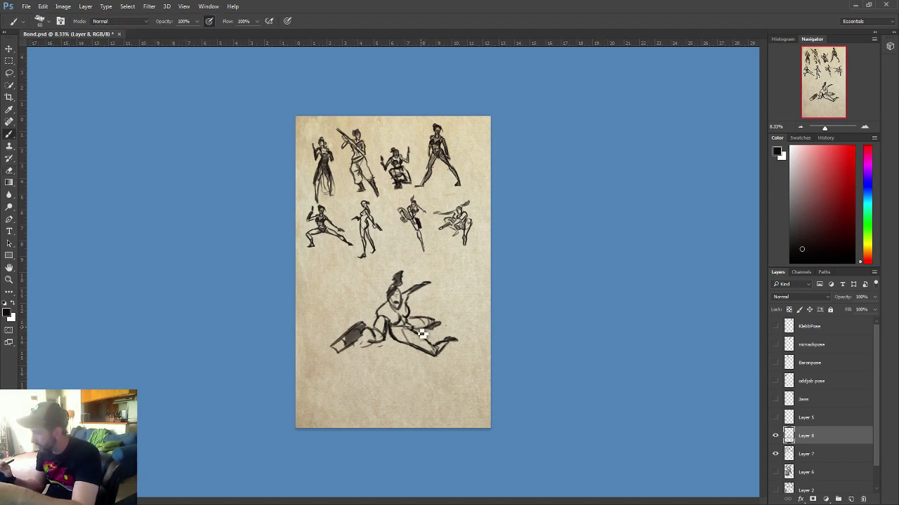
{"action": "key", "text": "e"}
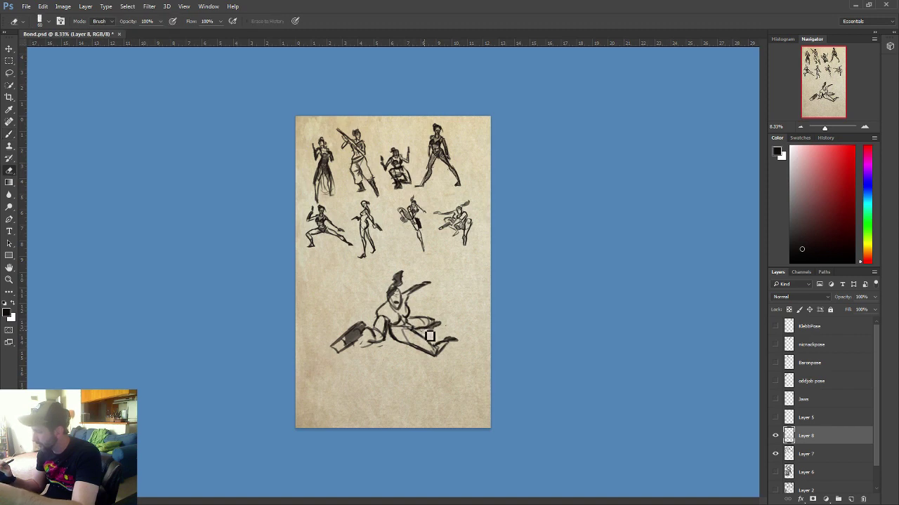
{"action": "key", "text": "b"}
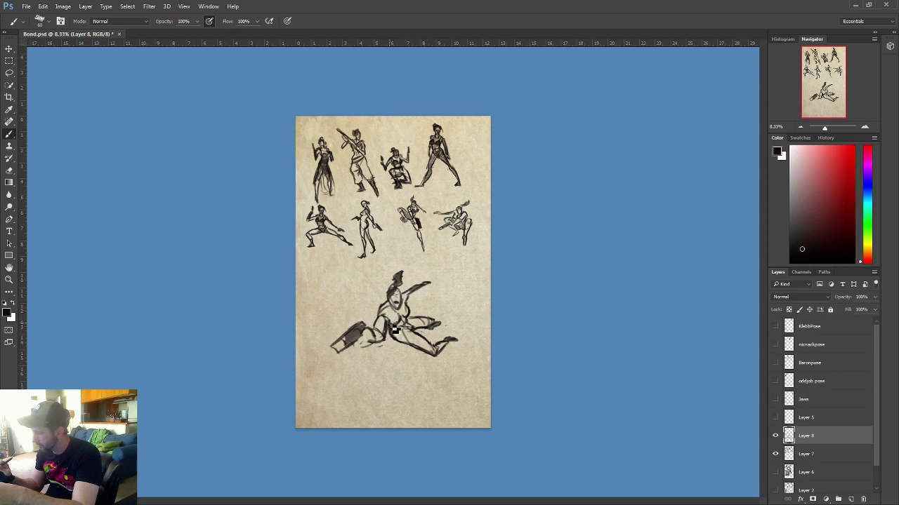
{"action": "key", "text": "e"}
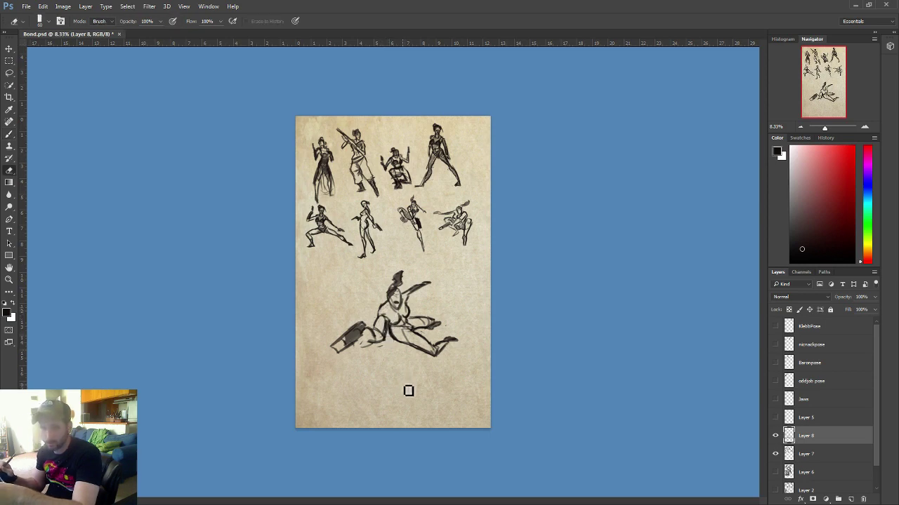
{"action": "key", "text": "b"}
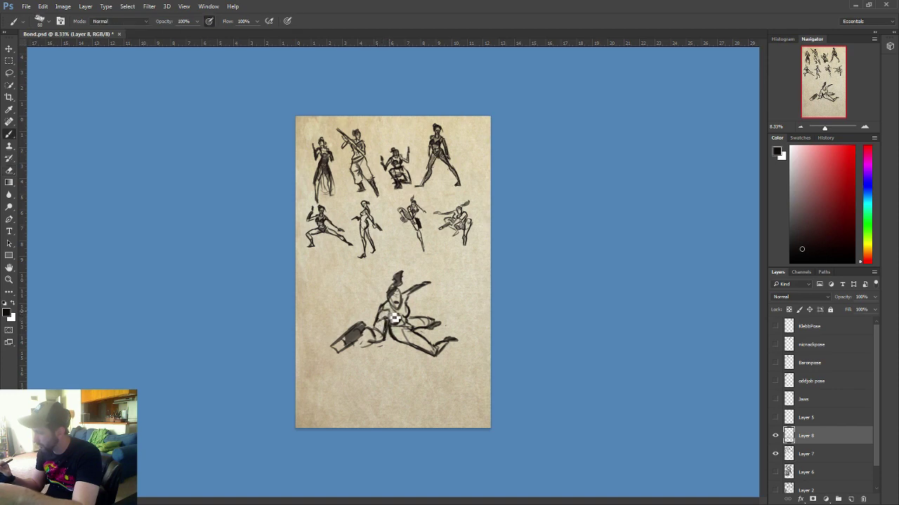
{"action": "key", "text": "e"}
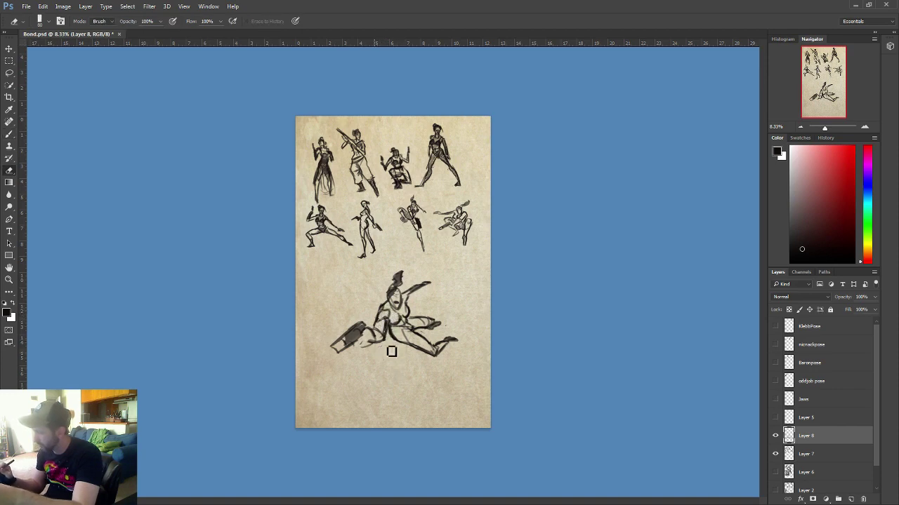
{"action": "key", "text": "b"}
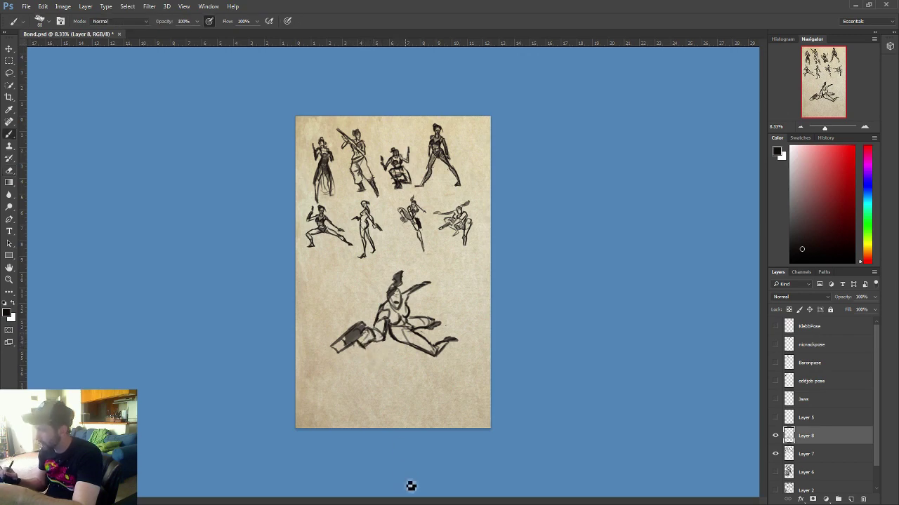
Extend the hand of the reclining woman's raised arm and redraw the foot of her lower leg shorter.
{"action": "left_click_drag", "start_coordinate": [431, 287], "coordinate": [437, 280]}
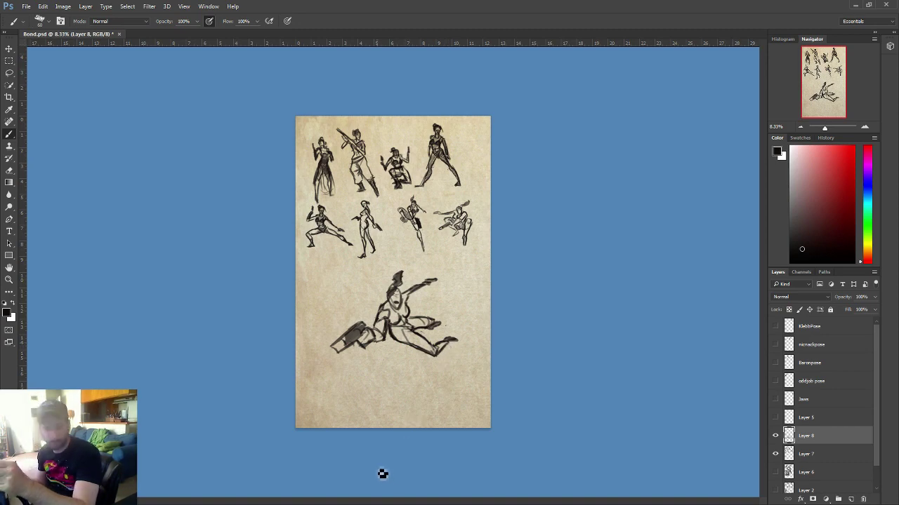
{"action": "key", "text": "e"}
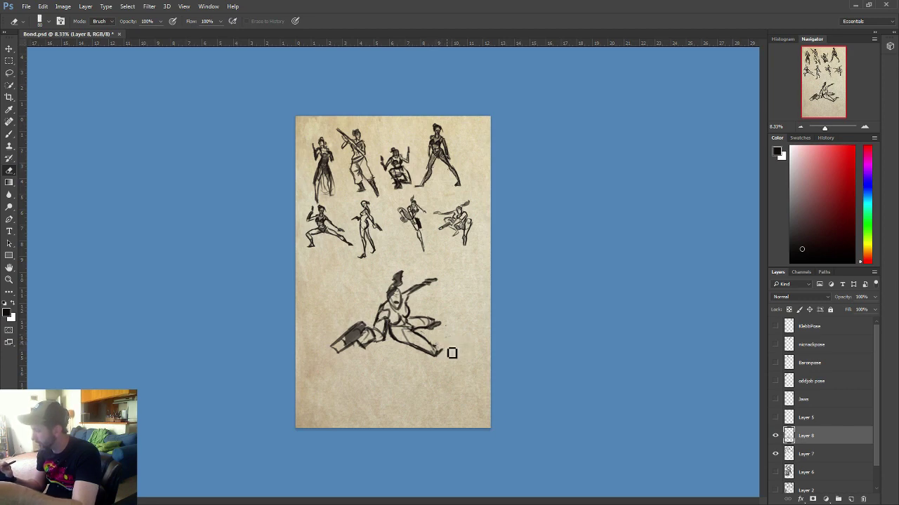
{"action": "key", "text": "b"}
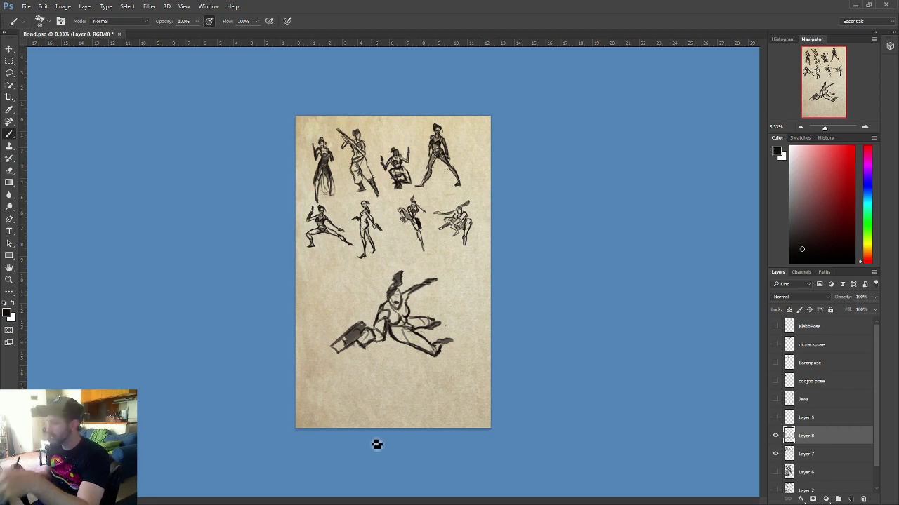
Scale the reclining woman to about 50%, place her beneath the last pose of the second row, and merge her into Layer 7.
{"action": "key", "text": "ctrl+t"}
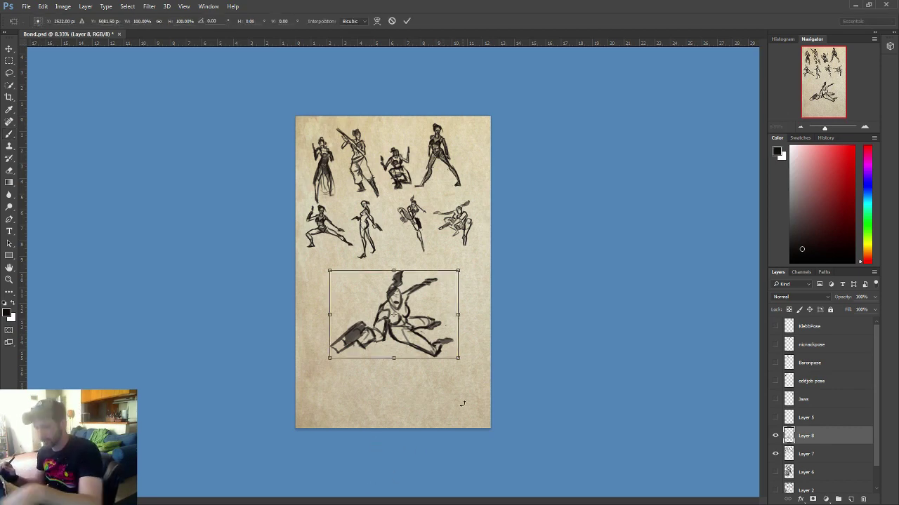
{"action": "left_click_drag", "start_coordinate": [450, 365], "coordinate": [399, 318]}
{"action": "mouse_move", "coordinate": [380, 303]}
{"action": "left_mouse_down"}
{"action": "mouse_move", "coordinate": [456, 281]}
{"action": "mouse_move", "coordinate": [470, 297]}
{"action": "left_mouse_up"}
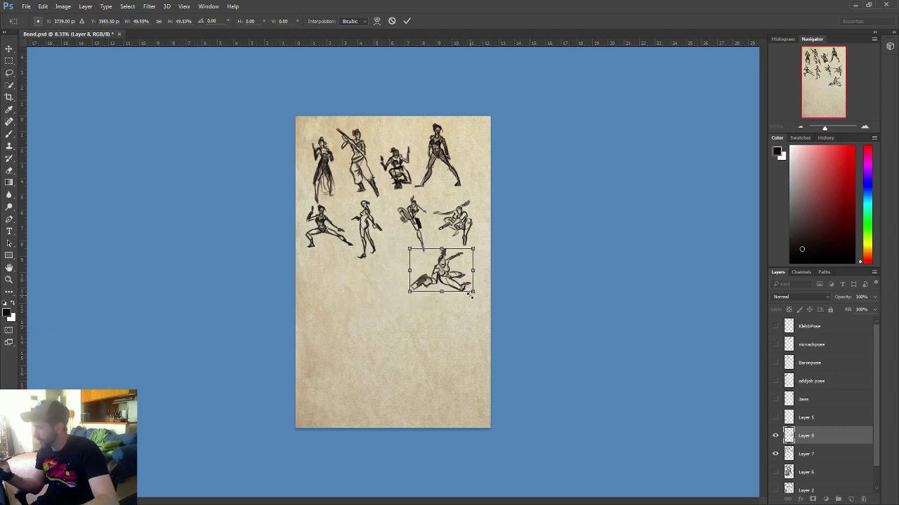
{"action": "key", "text": "Return"}
{"action": "key", "text": "b"}
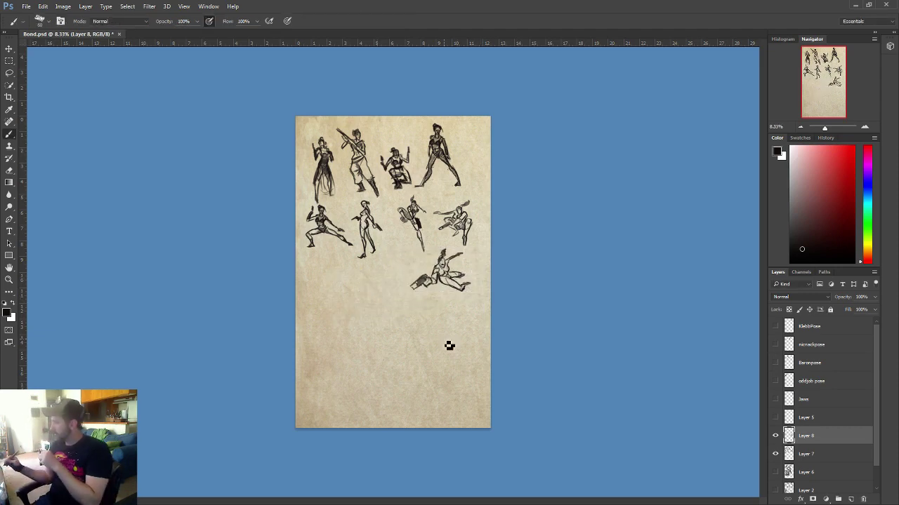
{"action": "key", "text": "ctrl+e"}
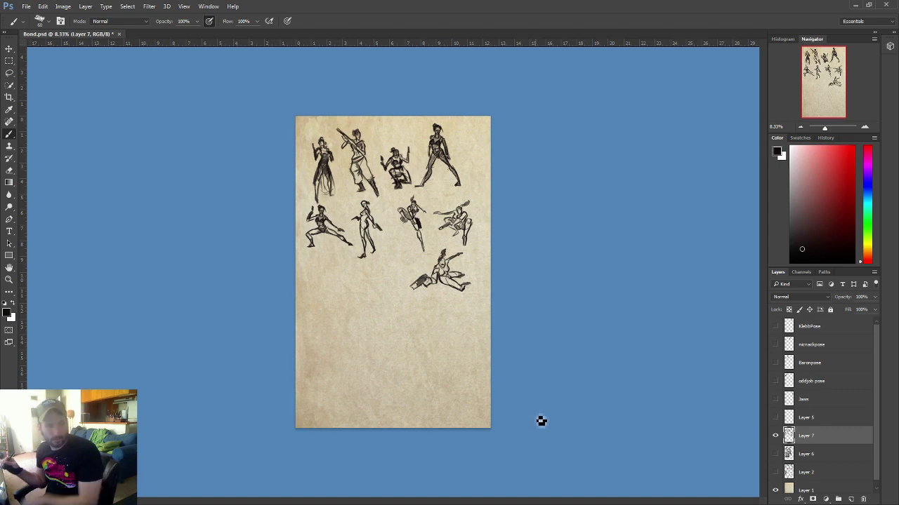
Add a new layer and sketch another woman's head and upper torso in the empty area below the second row.
{"action": "left_click", "coordinate": [851, 499]}
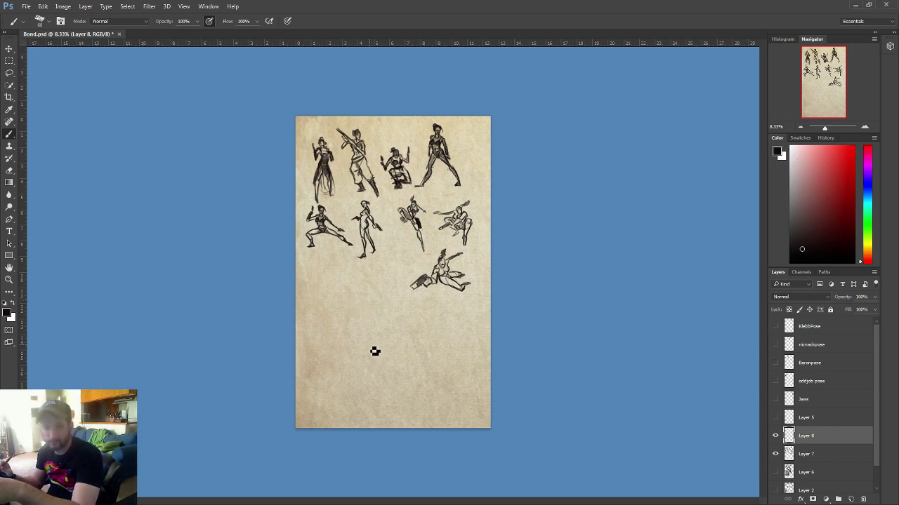
{"action": "key", "text": "e"}
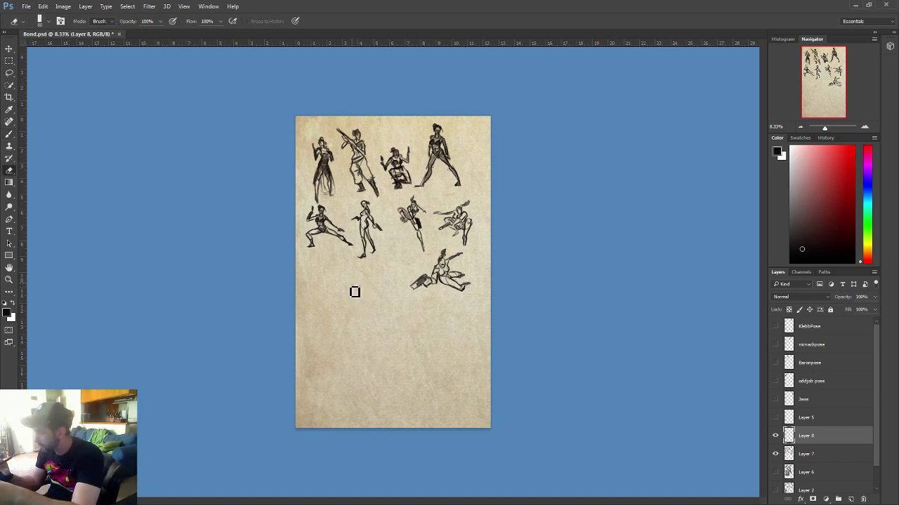
{"action": "left_click_drag", "start_coordinate": [356, 299], "coordinate": [361, 286]}
{"action": "key", "text": "b"}
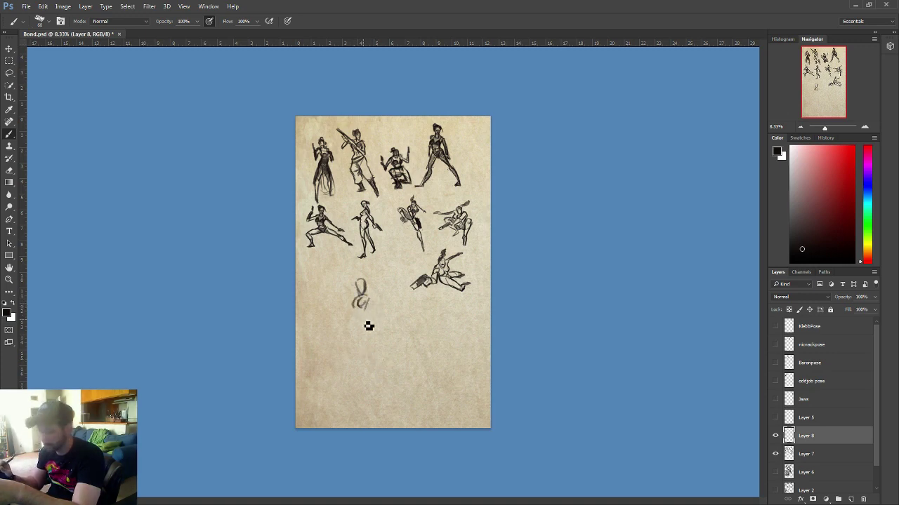
{"action": "left_click_drag", "start_coordinate": [357, 308], "coordinate": [366, 315]}
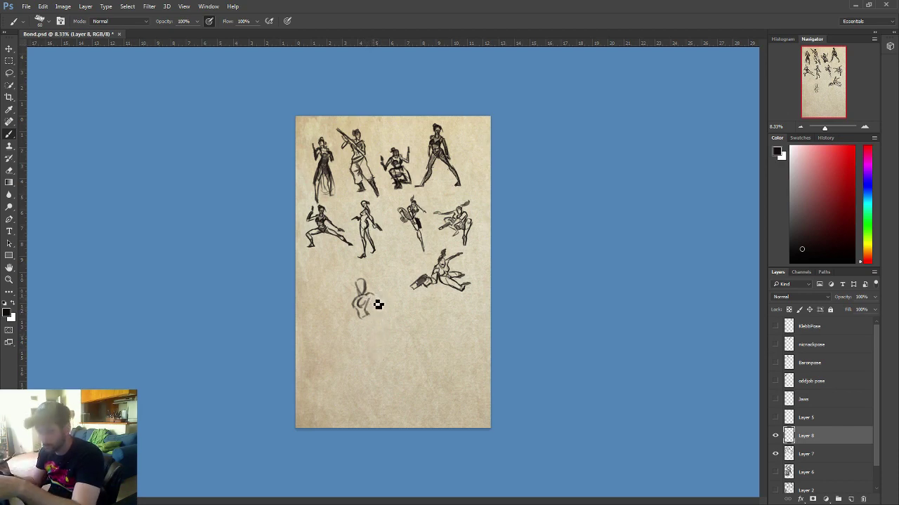
Draw the new woman's two outstretched arms, one aiming a pistol, and give her dark hair with a flowing ponytail.
{"action": "mouse_move", "coordinate": [385, 302]}
{"action": "left_mouse_down"}
{"action": "mouse_move", "coordinate": [395, 301]}
{"action": "mouse_move", "coordinate": [395, 316]}
{"action": "mouse_move", "coordinate": [391, 297]}
{"action": "mouse_move", "coordinate": [395, 305]}
{"action": "left_mouse_up"}
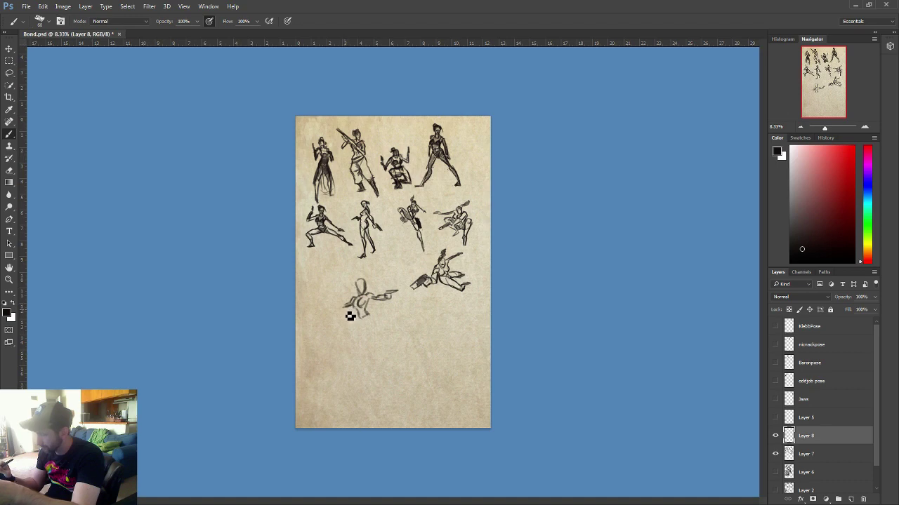
{"action": "key", "text": "e"}
{"action": "key", "text": "b"}
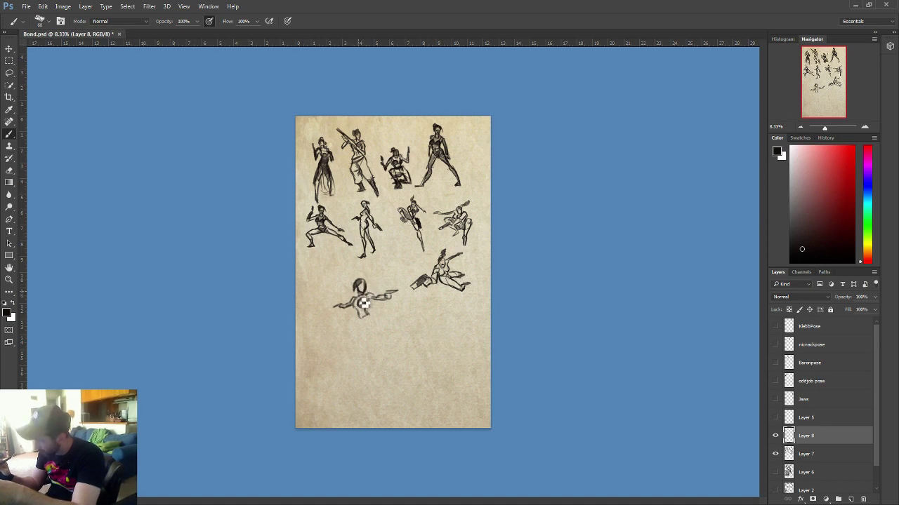
{"action": "mouse_move", "coordinate": [358, 281]}
{"action": "left_mouse_down"}
{"action": "mouse_move", "coordinate": [347, 287]}
{"action": "mouse_move", "coordinate": [353, 294]}
{"action": "left_mouse_up"}
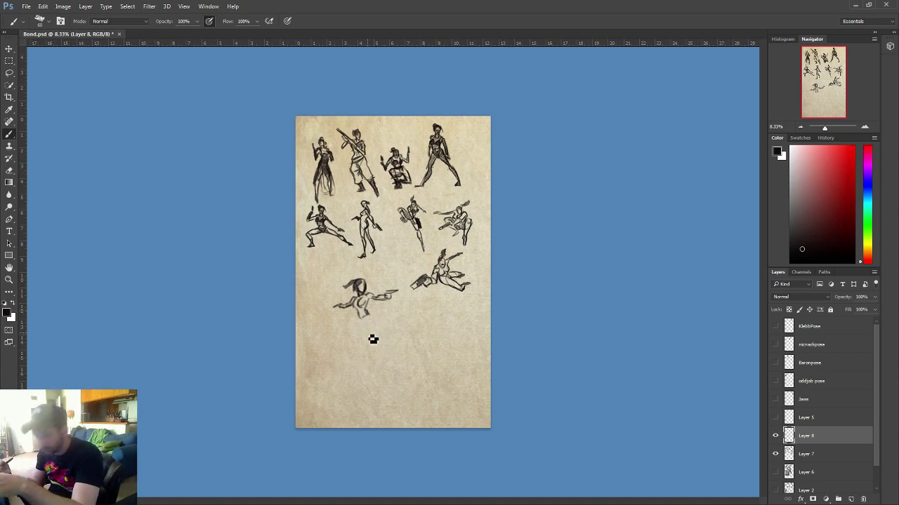
Draw the new woman's waist and hips, and outline her first leg from the thigh down to the pointed foot.
{"action": "left_click_drag", "start_coordinate": [365, 316], "coordinate": [373, 329]}
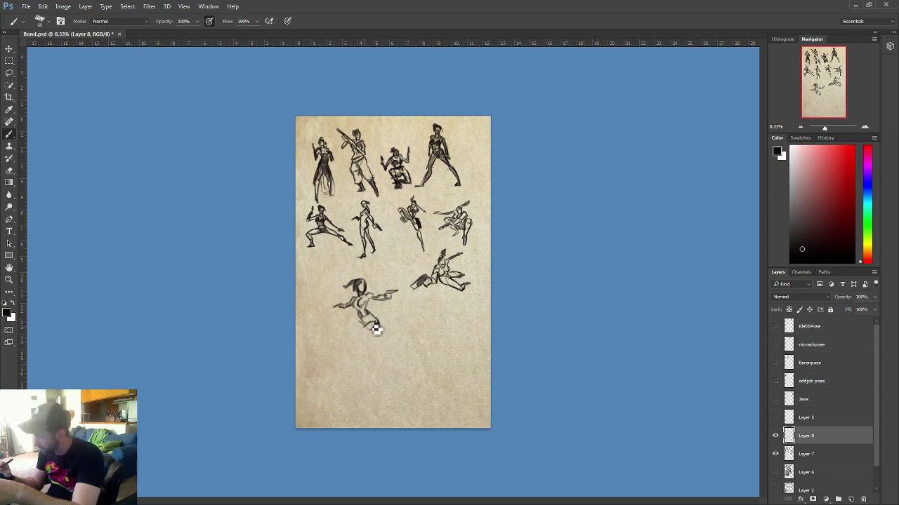
{"action": "key", "text": "e"}
{"action": "key", "text": "b"}
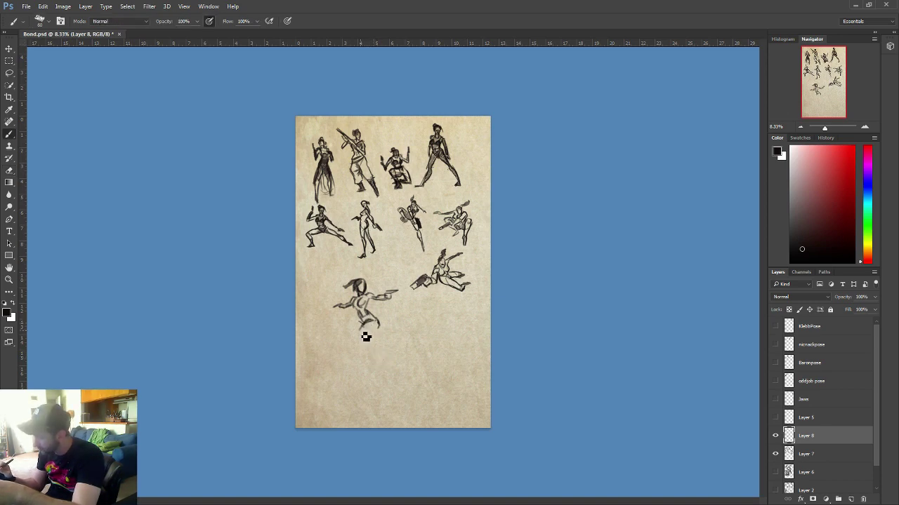
{"action": "left_click_drag", "start_coordinate": [376, 323], "coordinate": [356, 340]}
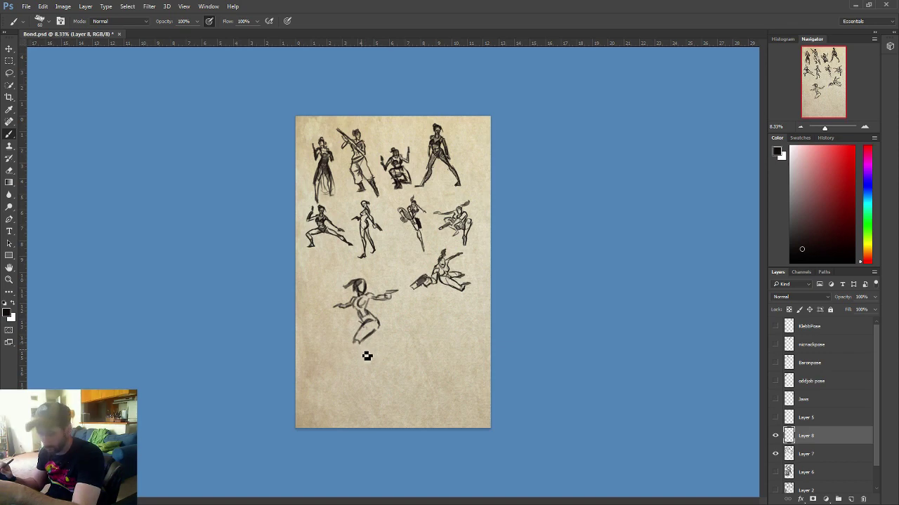
{"action": "left_click_drag", "start_coordinate": [361, 355], "coordinate": [355, 371]}
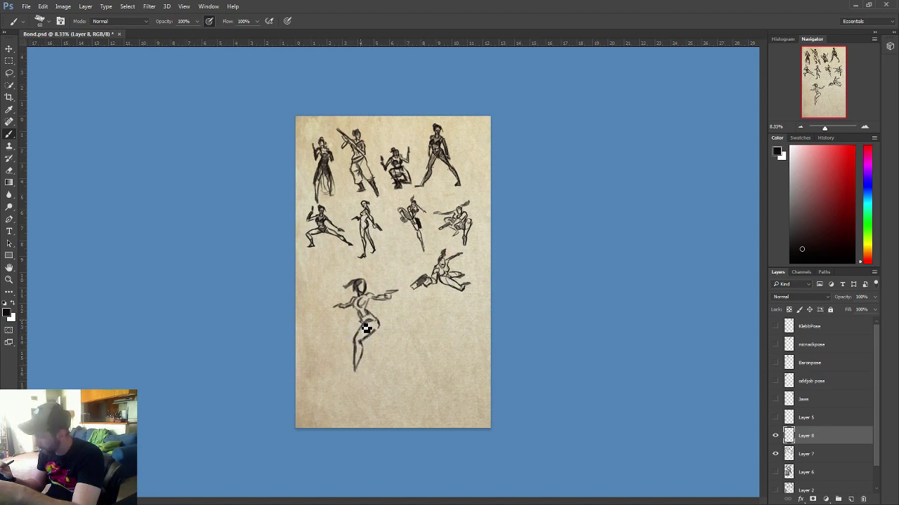
Draw the gun-aiming woman's other thigh and bent knee behind the first leg, and clean up the outlines of the hip and thighs.
{"action": "left_click_drag", "start_coordinate": [360, 325], "coordinate": [355, 347]}
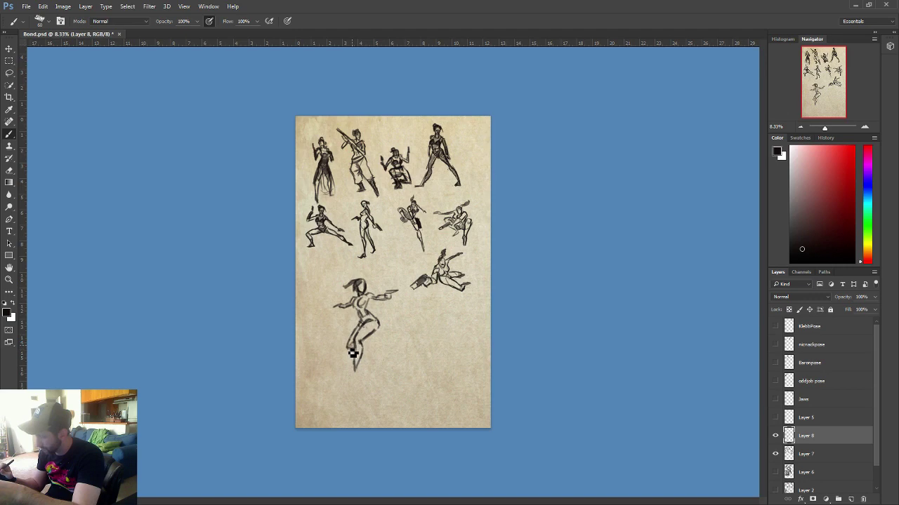
{"action": "left_click_drag", "start_coordinate": [351, 350], "coordinate": [356, 330]}
{"action": "key", "text": "e"}
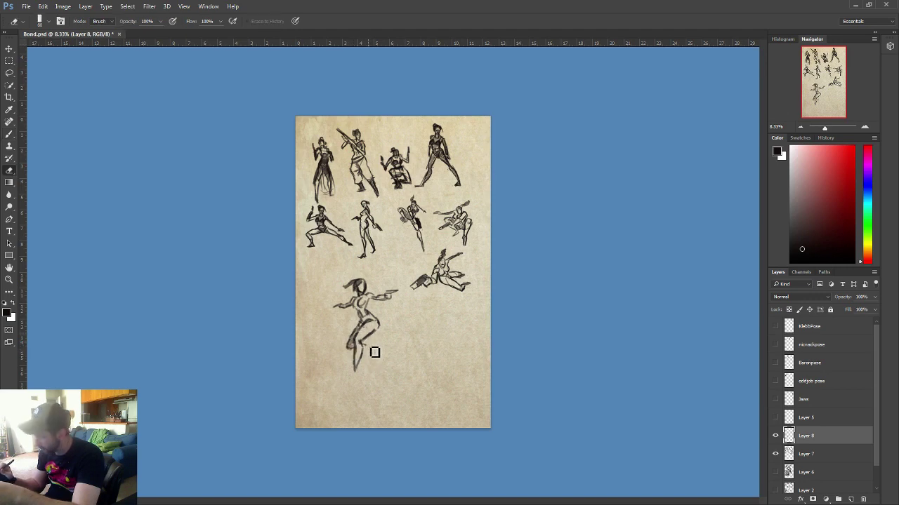
{"action": "key", "text": "b"}
{"action": "left_click_drag", "start_coordinate": [370, 344], "coordinate": [384, 327]}
{"action": "key", "text": "e"}
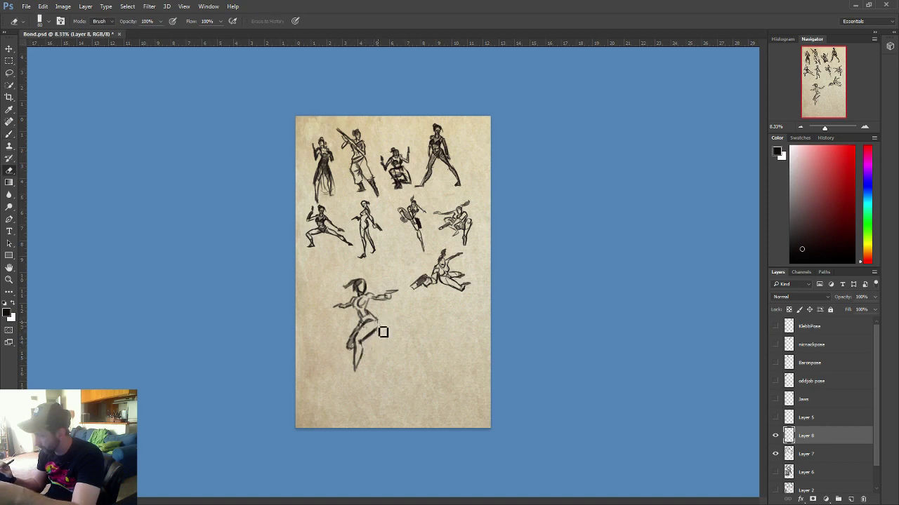
{"action": "key", "text": "b"}
{"action": "key", "text": "e"}
{"action": "key", "text": "b"}
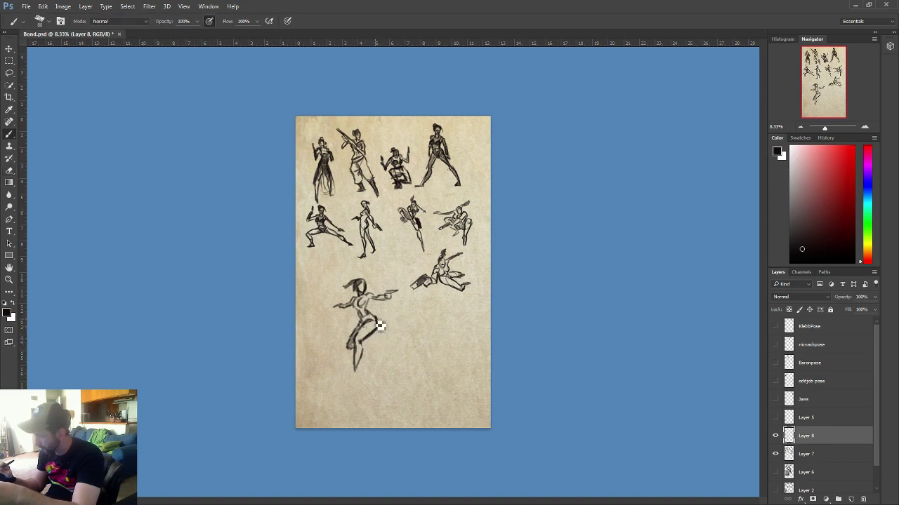
{"action": "key", "text": "e"}
{"action": "key", "text": "b"}
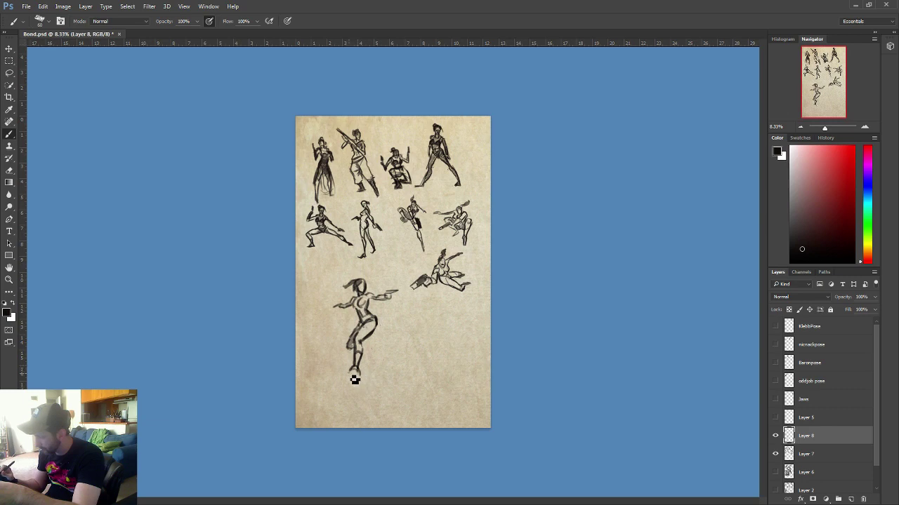
Draw the front foot of the gun-aiming woman and refine the contours of her knee and lower leg.
{"action": "key", "text": "e"}
{"action": "key", "text": "b"}
{"action": "key", "text": "e"}
{"action": "key", "text": "b"}
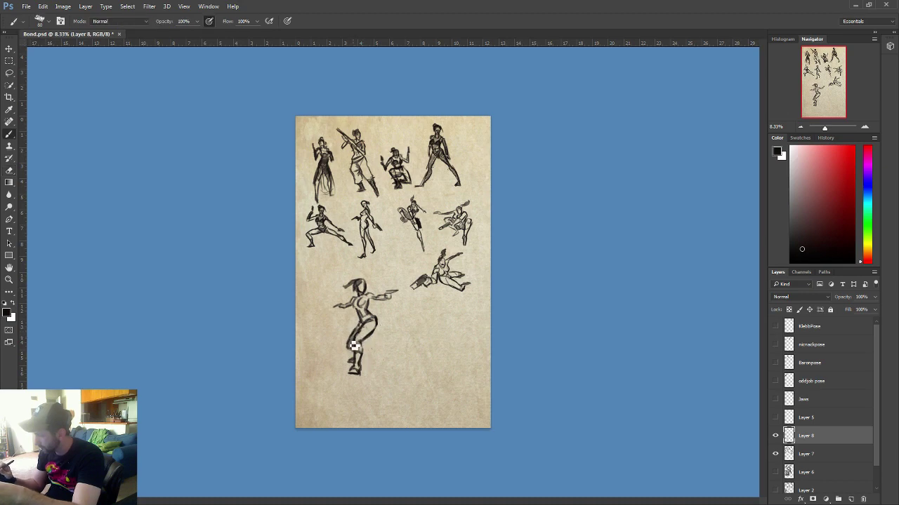
{"action": "key", "text": "e"}
{"action": "left_click_drag", "start_coordinate": [354, 340], "coordinate": [353, 348]}
{"action": "key", "text": "b"}
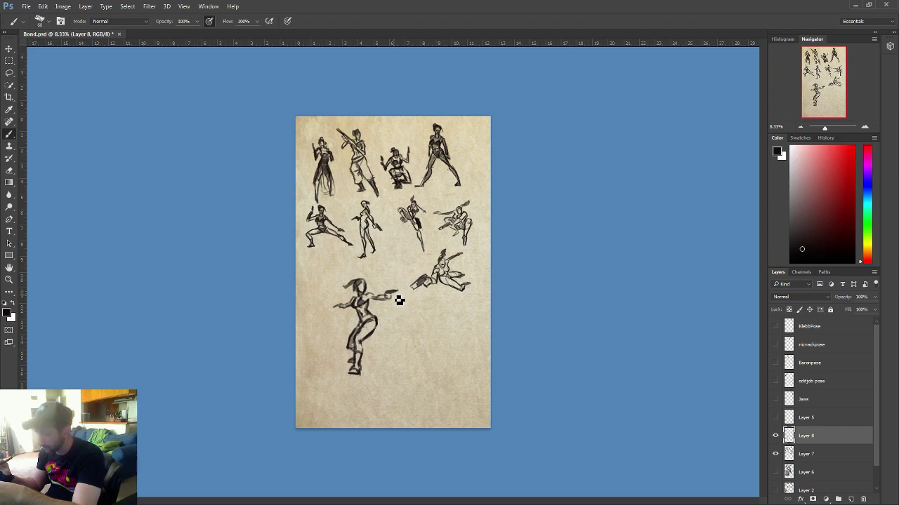
Redraw the woman's pistol as a shorter, darker shape and define the hand of her other outstretched arm.
{"action": "key", "text": "e"}
{"action": "key", "text": "b"}
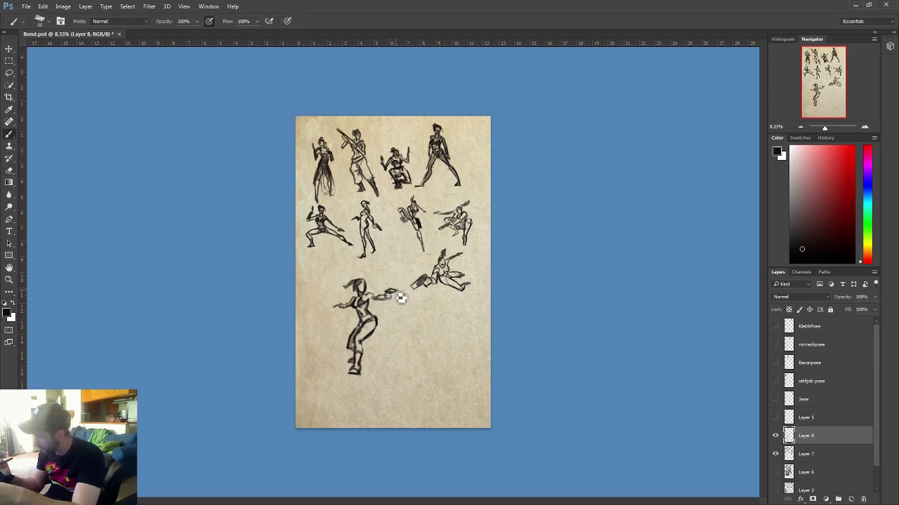
{"action": "left_click_drag", "start_coordinate": [389, 291], "coordinate": [396, 292]}
{"action": "key", "text": "e"}
{"action": "key", "text": "b"}
{"action": "key", "text": "e"}
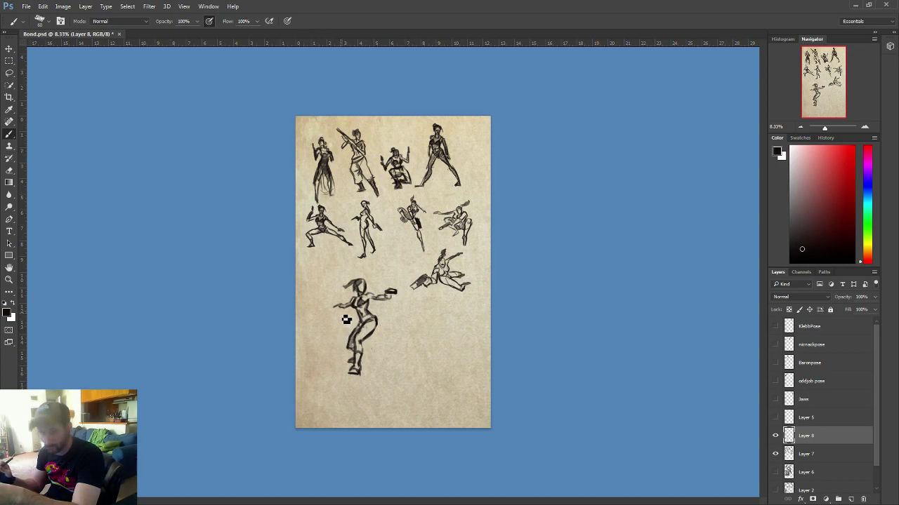
{"action": "key", "text": "b"}
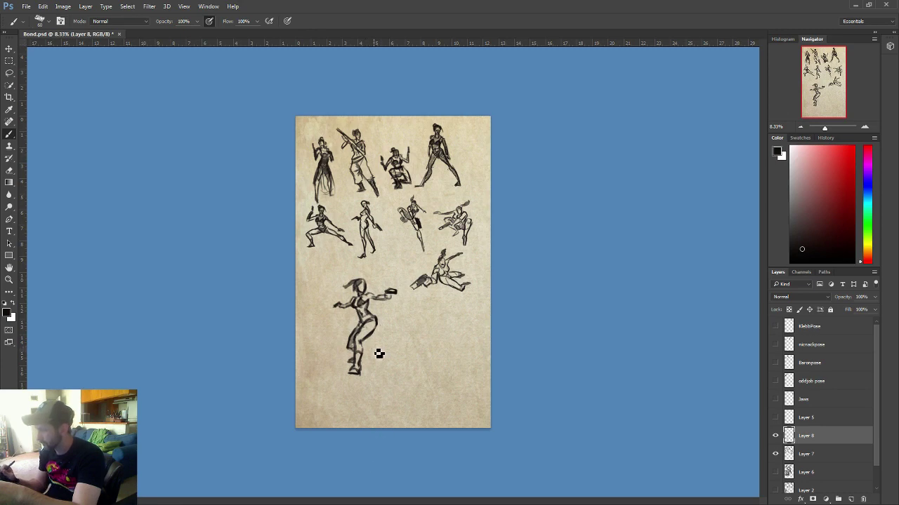
Draw the woman's rear lower leg and foot behind the front leg, shade them dark and clean up the edges.
{"action": "left_click_drag", "start_coordinate": [368, 346], "coordinate": [377, 366]}
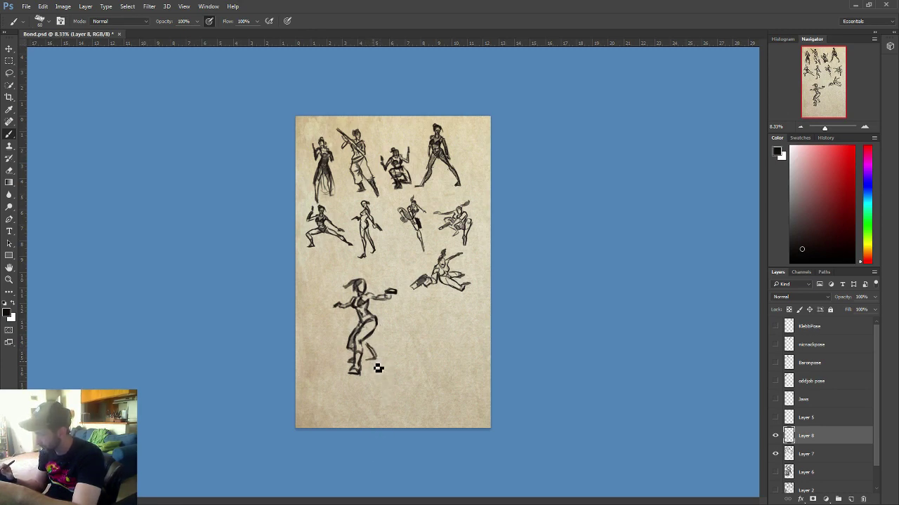
{"action": "key", "text": "e"}
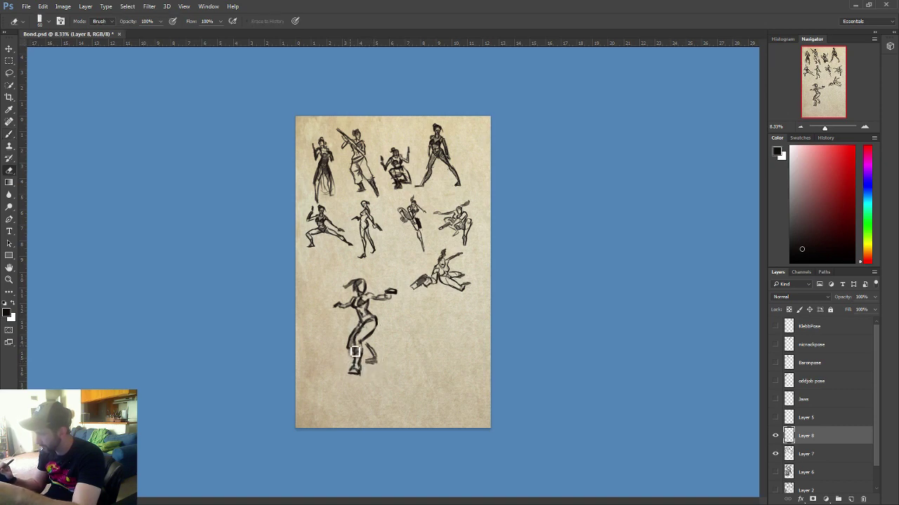
{"action": "key", "text": "b"}
{"action": "key", "text": "e"}
{"action": "key", "text": "b"}
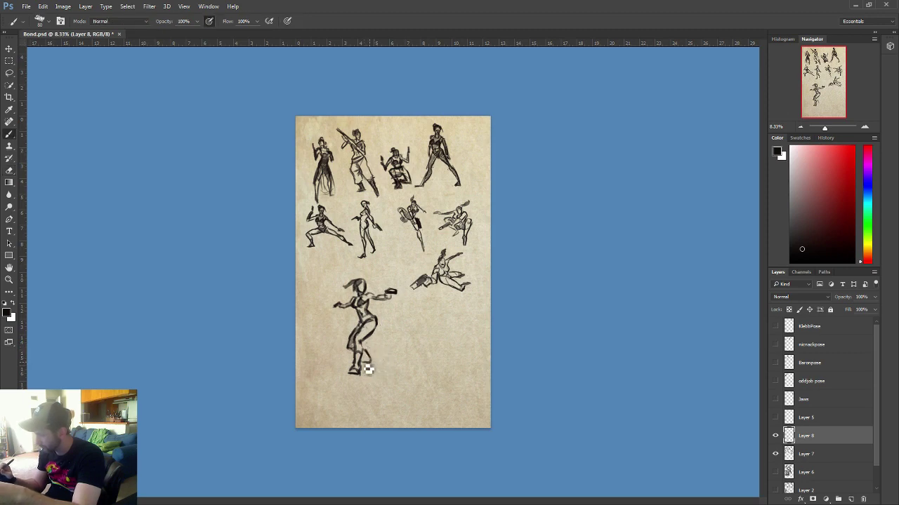
{"action": "mouse_move", "coordinate": [369, 369]}
{"action": "left_mouse_down"}
{"action": "mouse_move", "coordinate": [362, 358]}
{"action": "mouse_move", "coordinate": [377, 340]}
{"action": "left_mouse_up"}
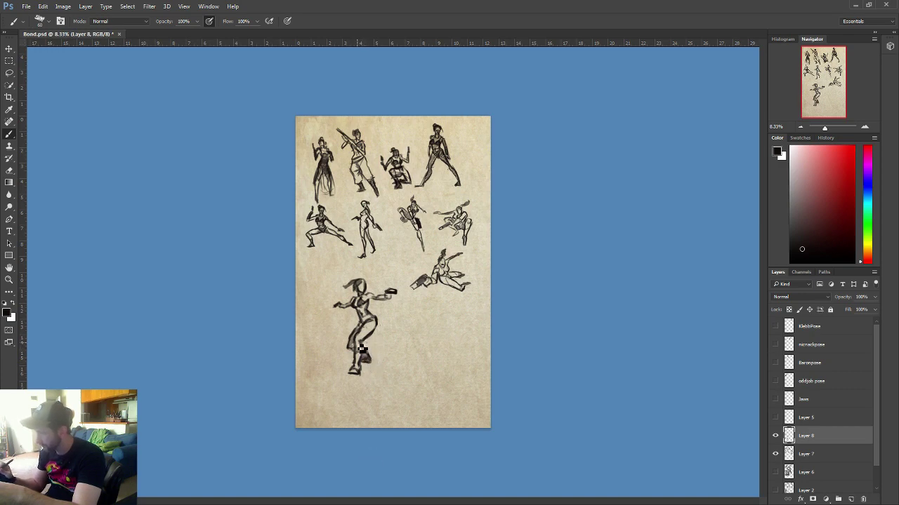
{"action": "key", "text": "e"}
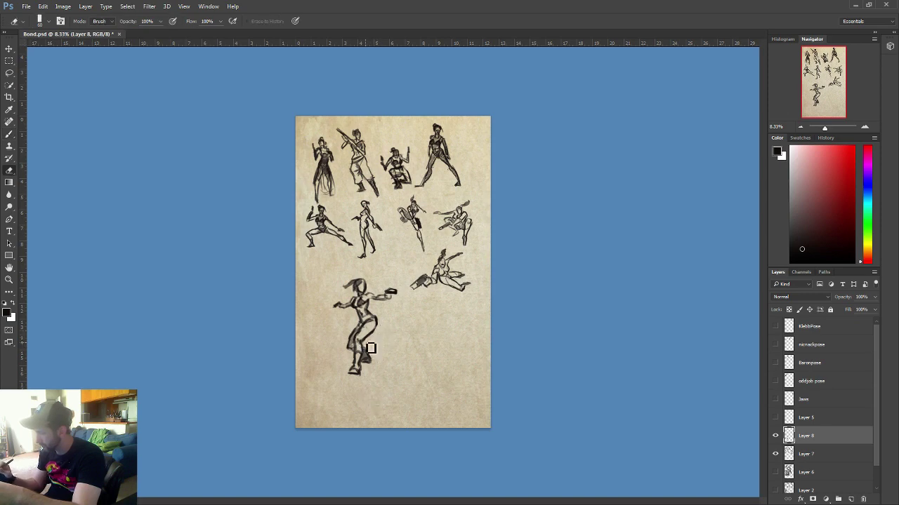
{"action": "key", "text": "b"}
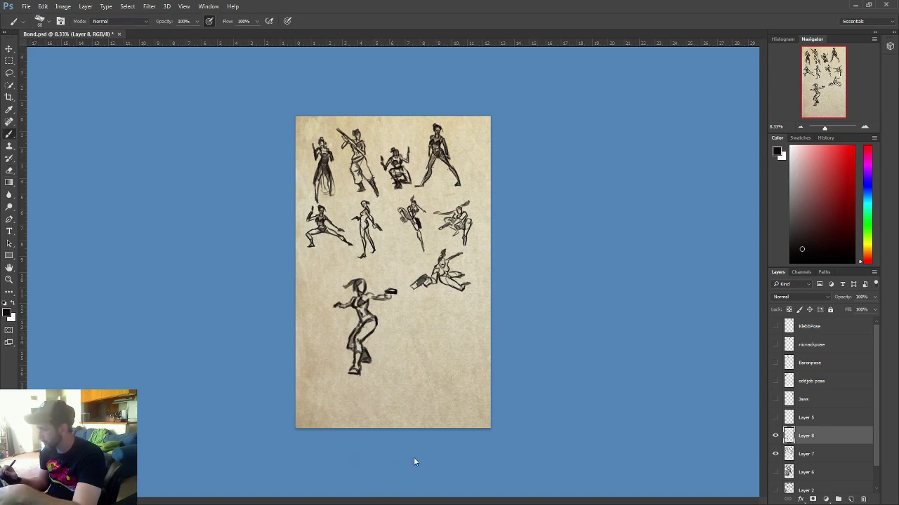
Scale the gun-aiming woman to about two thirds, place her beneath the first pose of the second row, and merge her into Layer 7.
{"action": "key", "text": "ctrl+t"}
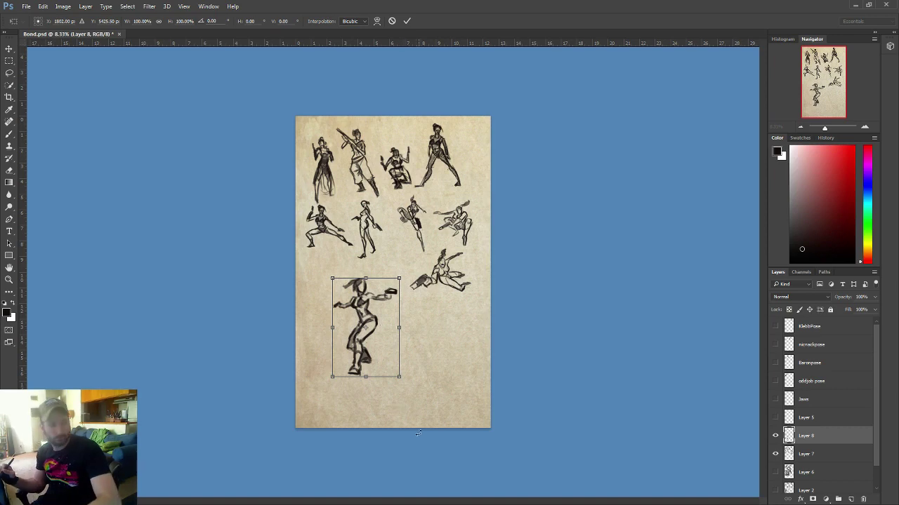
{"action": "mouse_move", "coordinate": [402, 362]}
{"action": "left_mouse_down"}
{"action": "mouse_move", "coordinate": [383, 365]}
{"action": "mouse_move", "coordinate": [367, 326]}
{"action": "mouse_move", "coordinate": [376, 341]}
{"action": "mouse_move", "coordinate": [335, 301]}
{"action": "left_mouse_up"}
{"action": "key", "text": "Return"}
{"action": "key", "text": "b"}
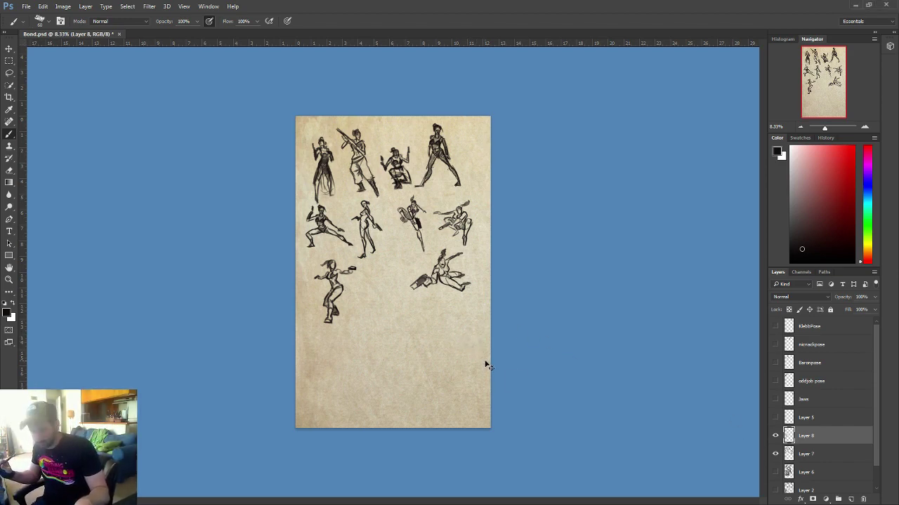
{"action": "key", "text": "ctrl+e"}
{"action": "left_click", "coordinate": [776, 436]}
{"action": "left_click", "coordinate": [776, 436]}
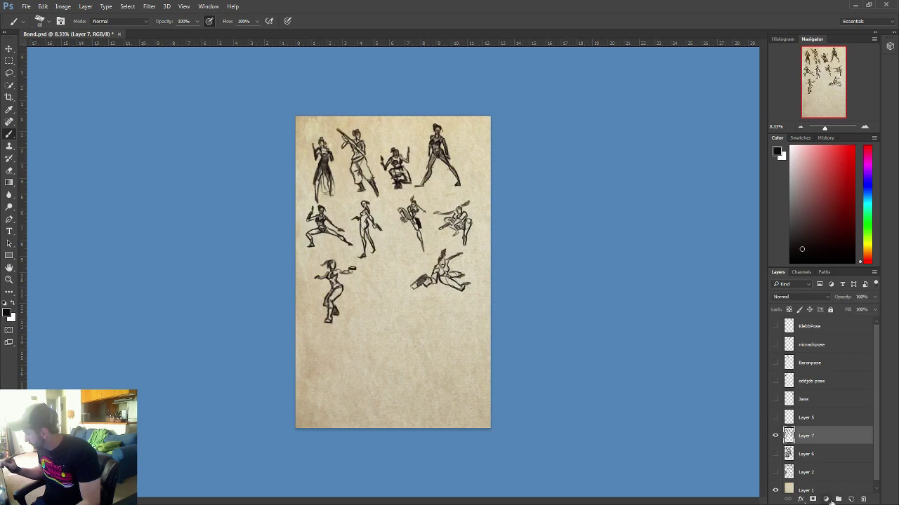
Add a new layer and sketch a standing woman's head, torso and hips in the empty area beside the gun-aiming pose.
{"action": "left_click", "coordinate": [848, 499]}
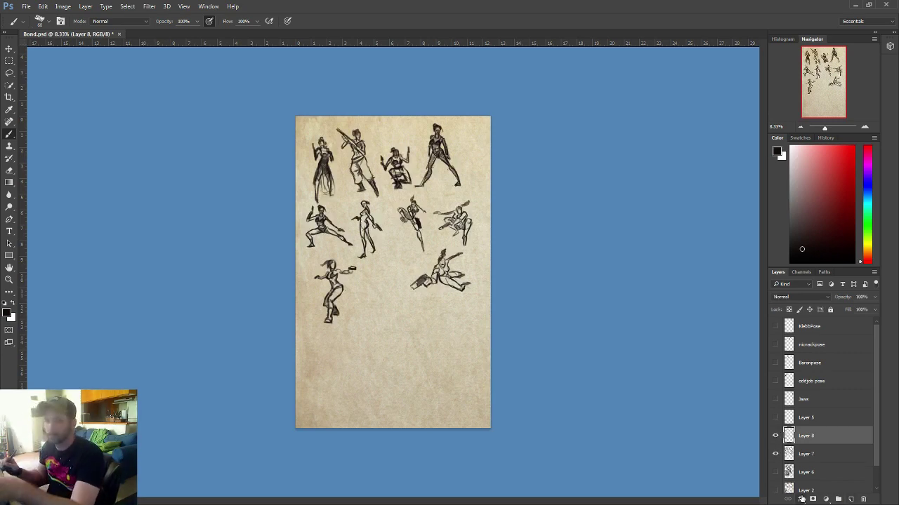
{"action": "left_click_drag", "start_coordinate": [380, 304], "coordinate": [386, 310]}
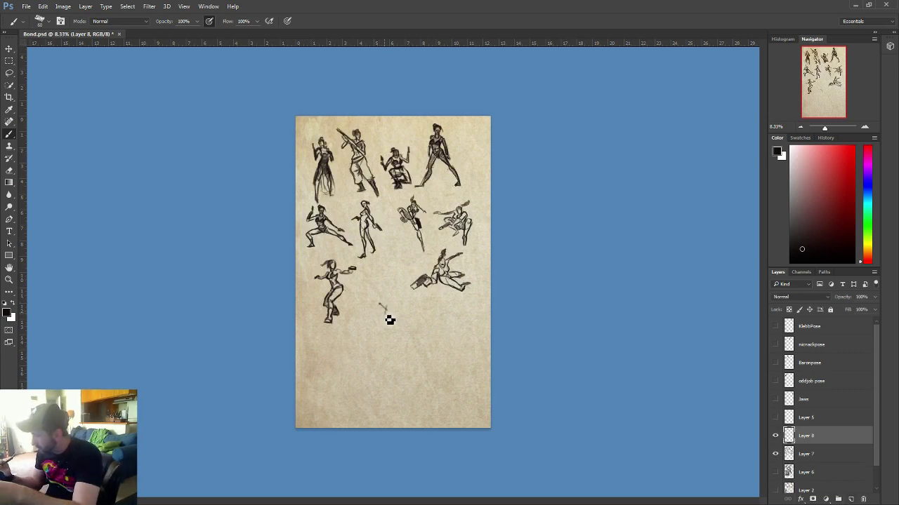
{"action": "key", "text": "e"}
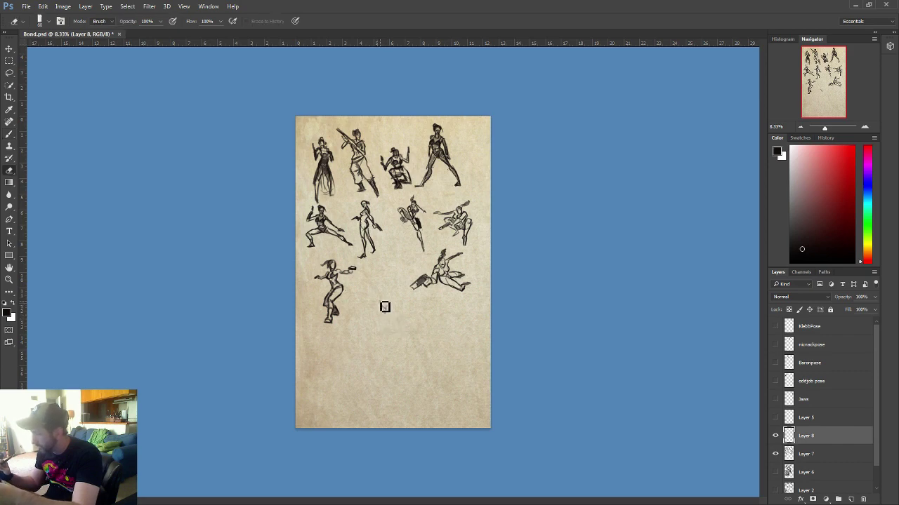
{"action": "key", "text": "b"}
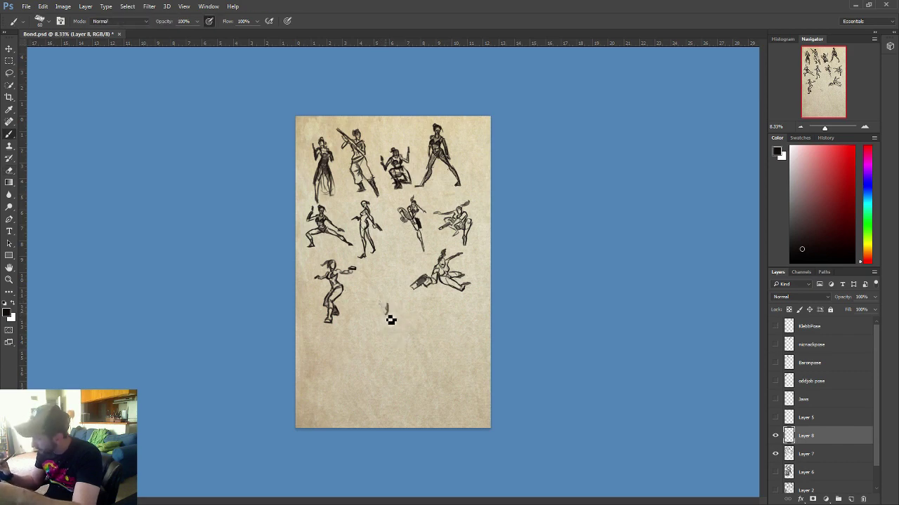
{"action": "left_click_drag", "start_coordinate": [382, 301], "coordinate": [384, 301]}
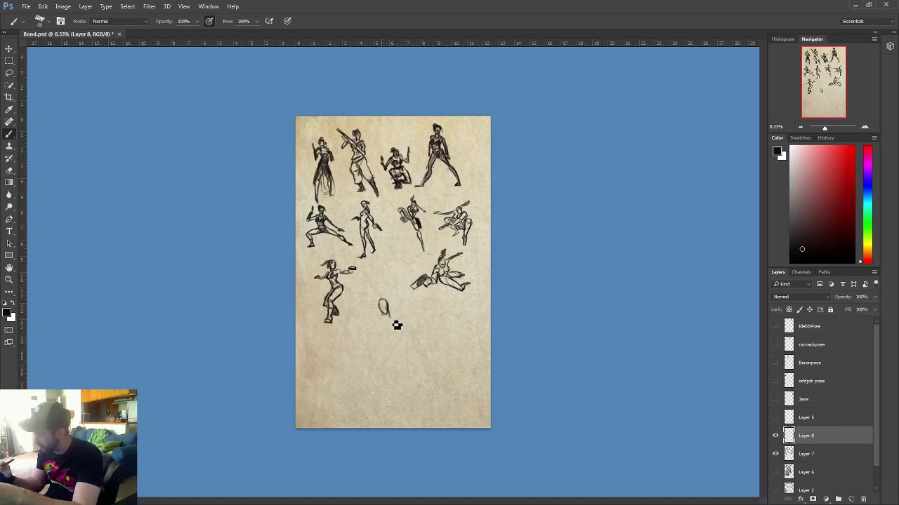
{"action": "mouse_move", "coordinate": [380, 316]}
{"action": "left_mouse_down"}
{"action": "mouse_move", "coordinate": [401, 334]}
{"action": "mouse_move", "coordinate": [382, 328]}
{"action": "mouse_move", "coordinate": [381, 368]}
{"action": "left_mouse_up"}
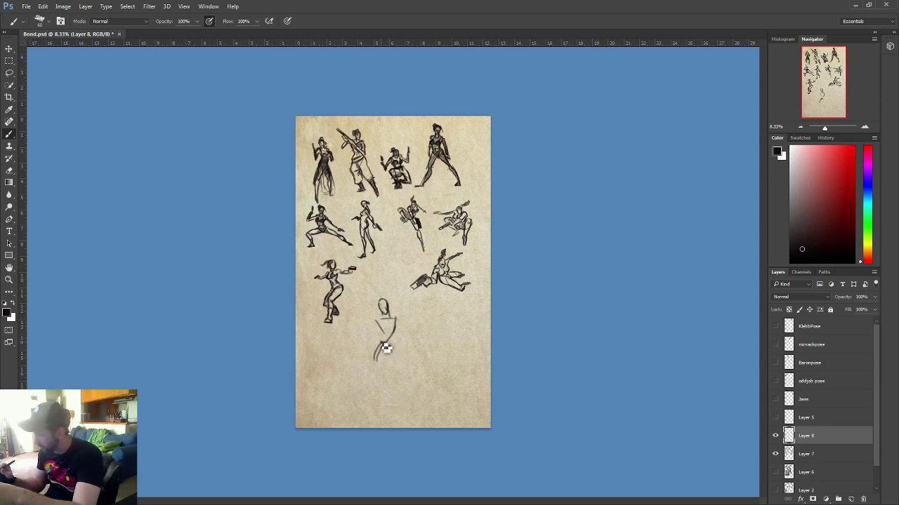
{"action": "left_click_drag", "start_coordinate": [397, 353], "coordinate": [399, 365]}
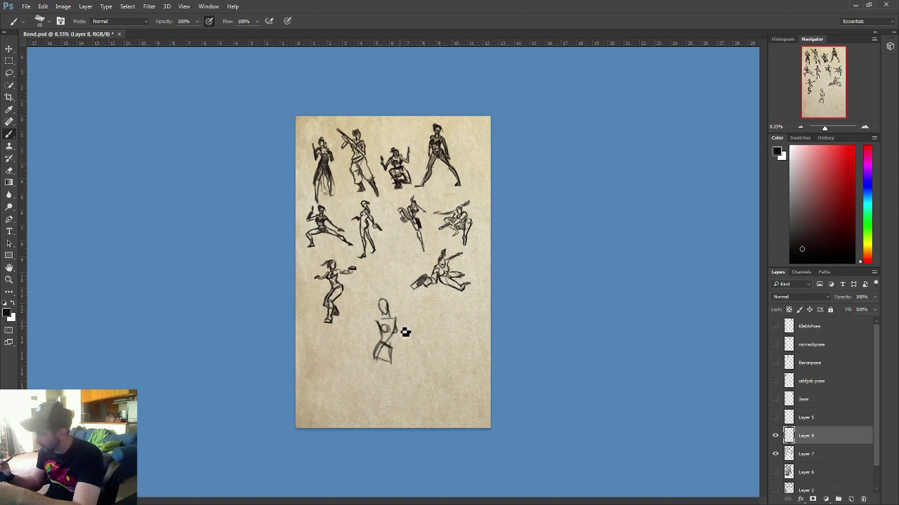
Draw the standing woman's arms, one hanging down and one raised beside her head, and give her dark hair with a short ponytail.
{"action": "left_click_drag", "start_coordinate": [397, 325], "coordinate": [406, 364]}
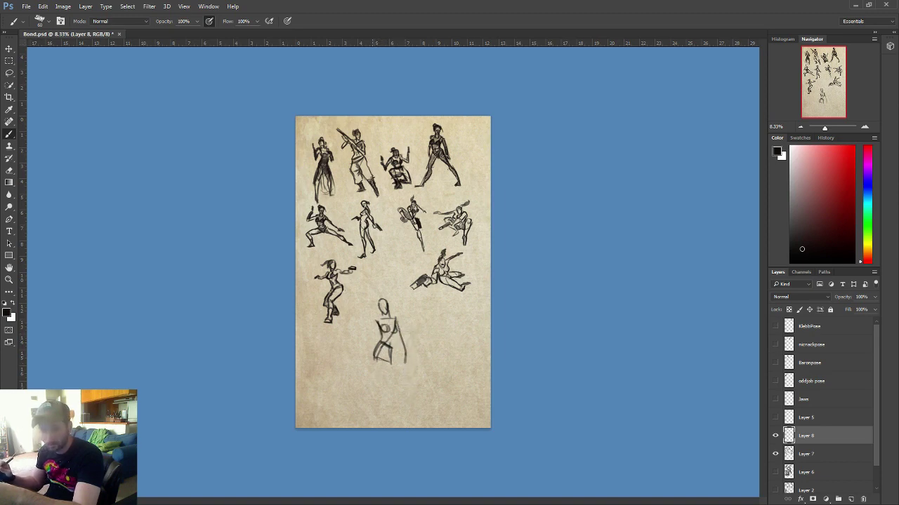
{"action": "mouse_move", "coordinate": [368, 324]}
{"action": "left_mouse_down"}
{"action": "mouse_move", "coordinate": [373, 340]}
{"action": "mouse_move", "coordinate": [365, 303]}
{"action": "mouse_move", "coordinate": [366, 313]}
{"action": "left_mouse_up"}
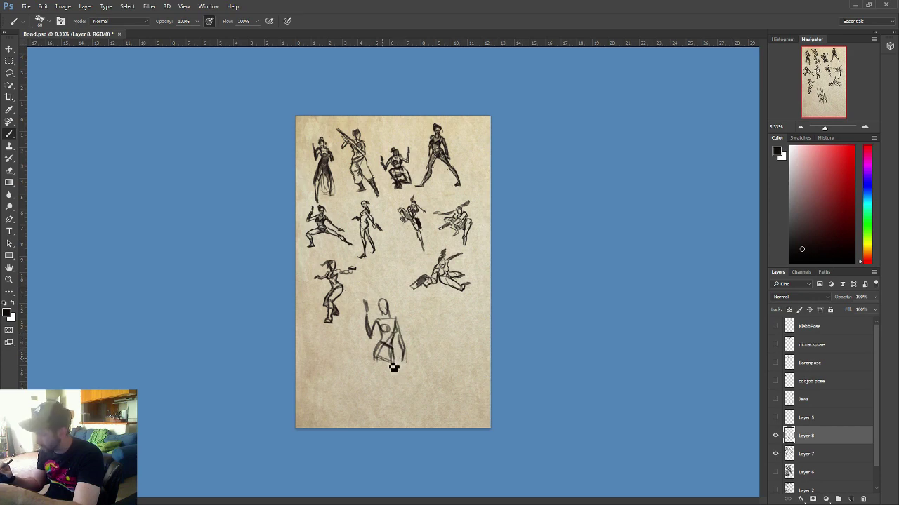
{"action": "key", "text": "e"}
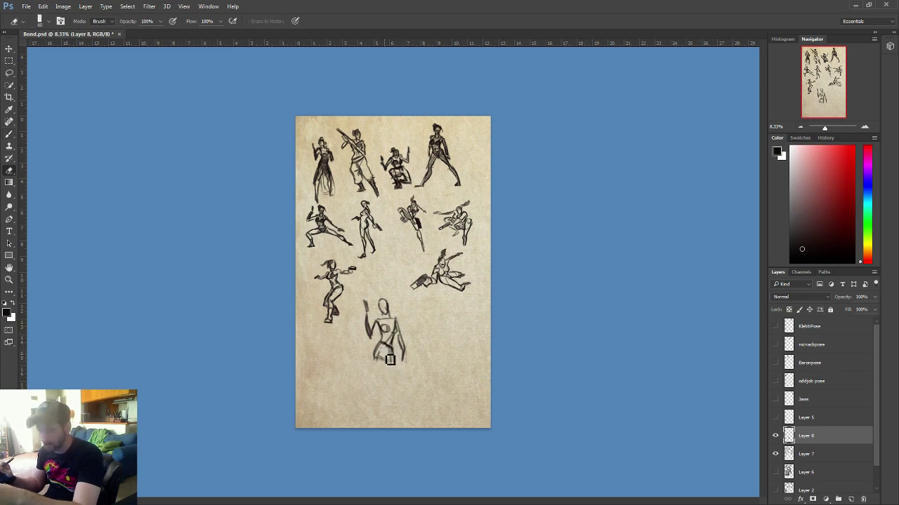
{"action": "key", "text": "b"}
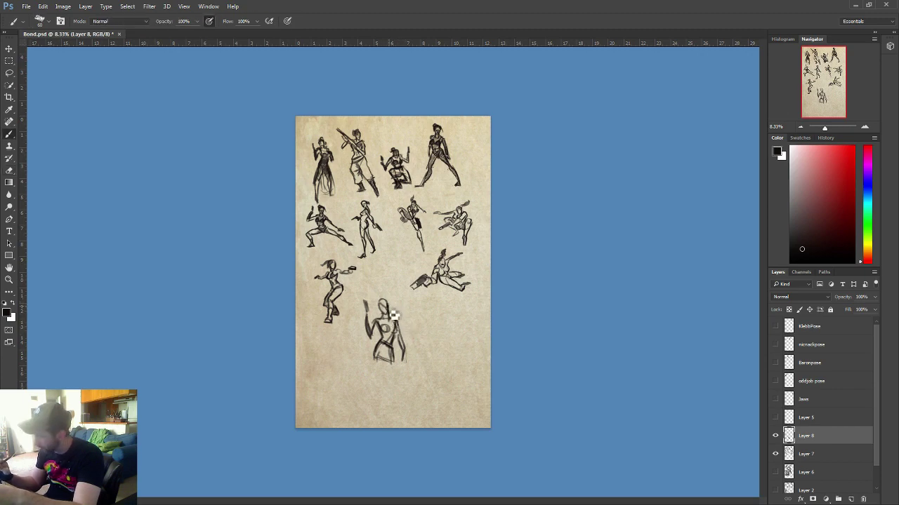
{"action": "left_click_drag", "start_coordinate": [395, 309], "coordinate": [388, 319]}
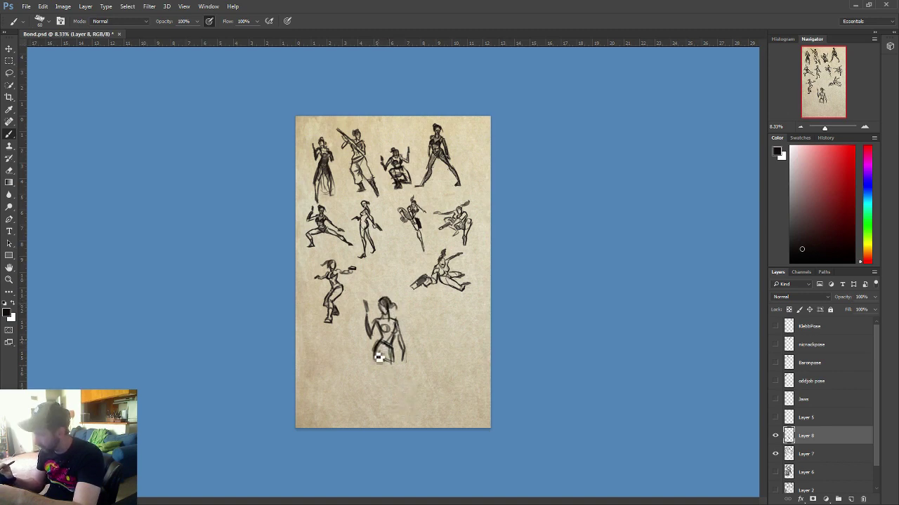
Draw the standing woman's straight leg from the hip down to the foot, and refine the outline of her hips.
{"action": "key", "text": "e"}
{"action": "mouse_move", "coordinate": [381, 344]}
{"action": "left_mouse_down"}
{"action": "mouse_move", "coordinate": [373, 354]}
{"action": "mouse_move", "coordinate": [391, 417]}
{"action": "left_mouse_up"}
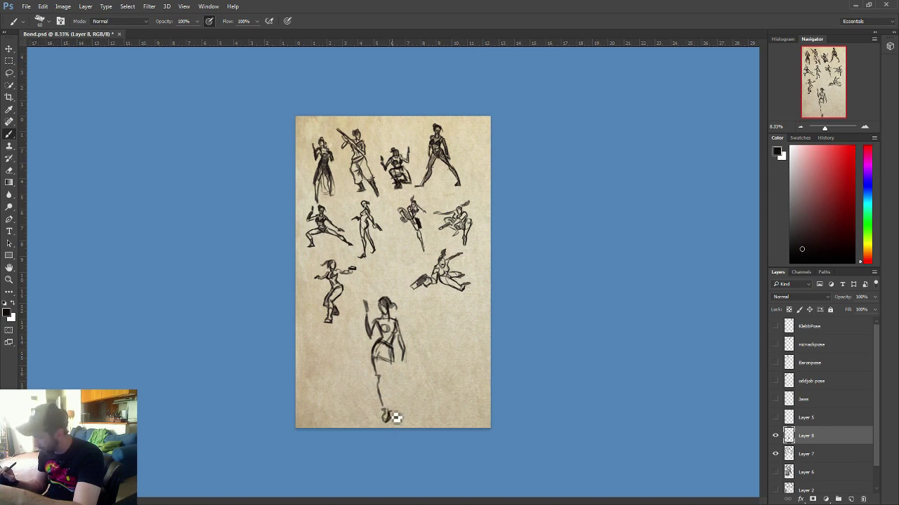
{"action": "key", "text": "e"}
{"action": "key", "text": "b"}
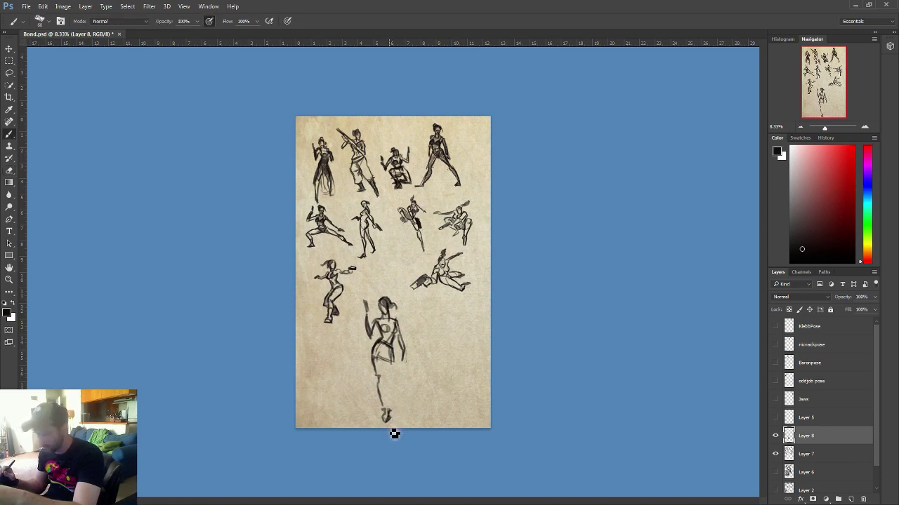
{"action": "mouse_move", "coordinate": [386, 407]}
{"action": "left_mouse_down"}
{"action": "mouse_move", "coordinate": [390, 399]}
{"action": "mouse_move", "coordinate": [365, 416]}
{"action": "mouse_move", "coordinate": [385, 385]}
{"action": "left_mouse_up"}
{"action": "key", "text": "e"}
{"action": "key", "text": "b"}
{"action": "left_click_drag", "start_coordinate": [392, 355], "coordinate": [384, 360]}
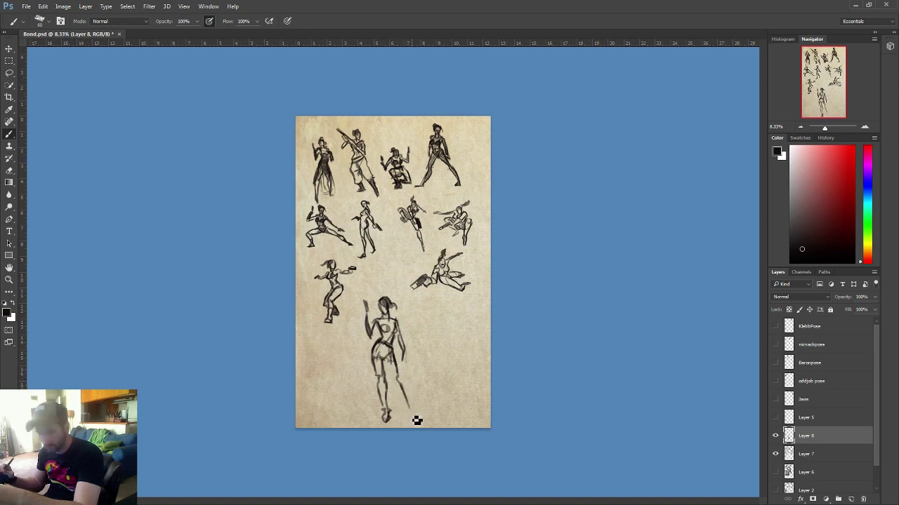
Draw the standing woman's other leg angled outward from the hip, ending in a pointed foot.
{"action": "key", "text": "e"}
{"action": "left_click_drag", "start_coordinate": [404, 395], "coordinate": [426, 421]}
{"action": "key", "text": "b"}
{"action": "key", "text": "e"}
{"action": "key", "text": "b"}
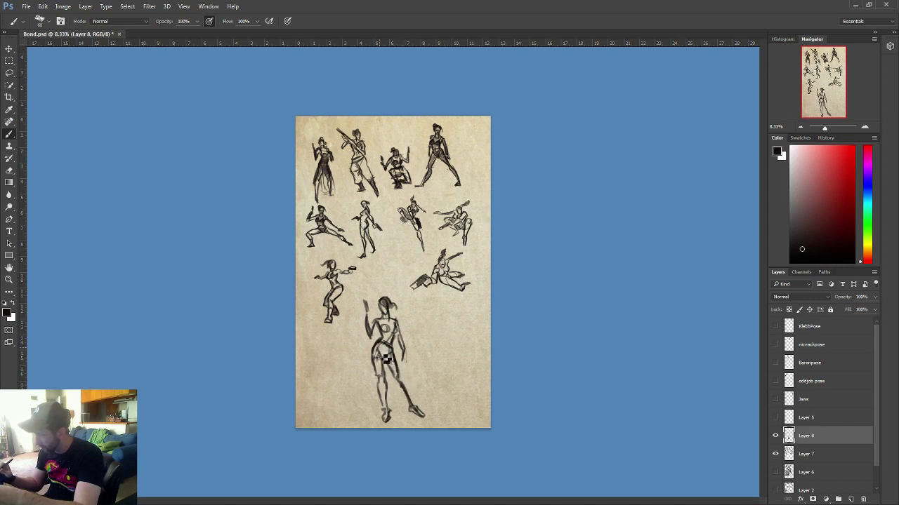
Add a dark bikini top and briefs to the standing woman, and clean up and darken her leg contours.
{"action": "key", "text": "e"}
{"action": "key", "text": "b"}
{"action": "left_click_drag", "start_coordinate": [385, 359], "coordinate": [393, 373]}
{"action": "key", "text": "ctrl+z"}
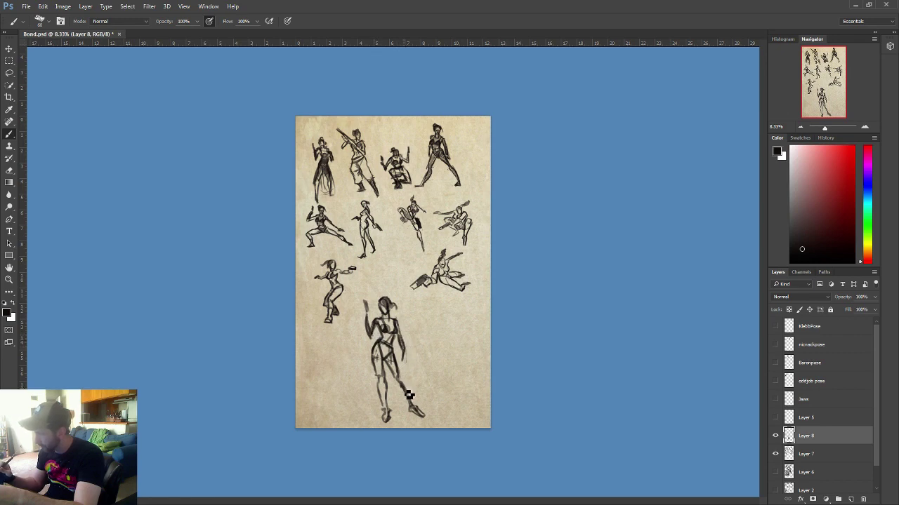
{"action": "key", "text": "e"}
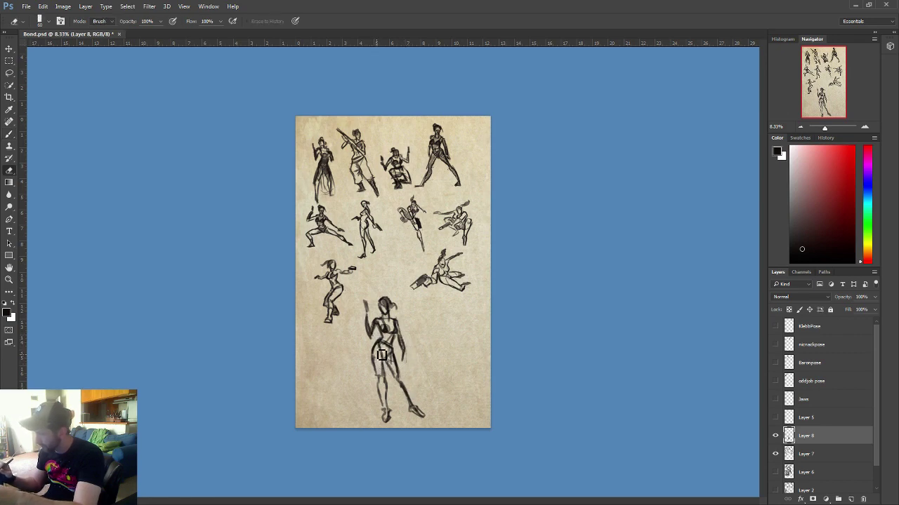
{"action": "key", "text": "b"}
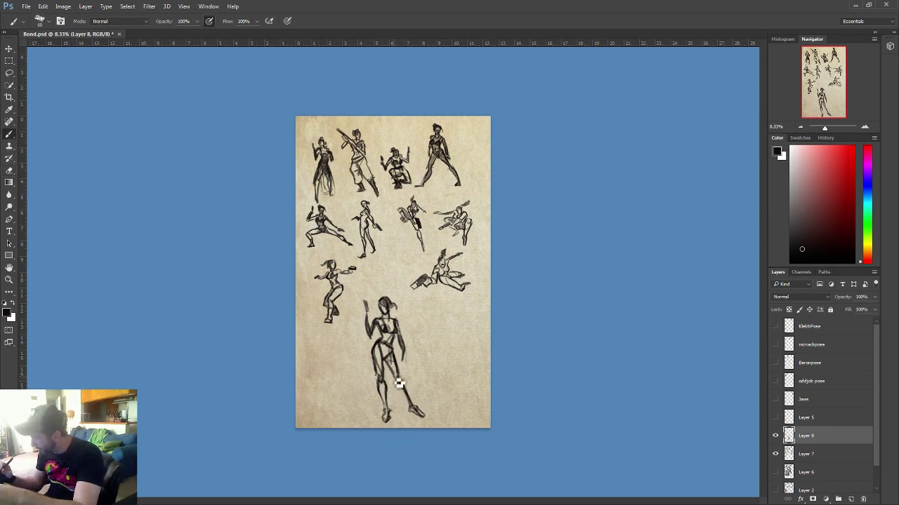
{"action": "key", "text": "e"}
{"action": "key", "text": "b"}
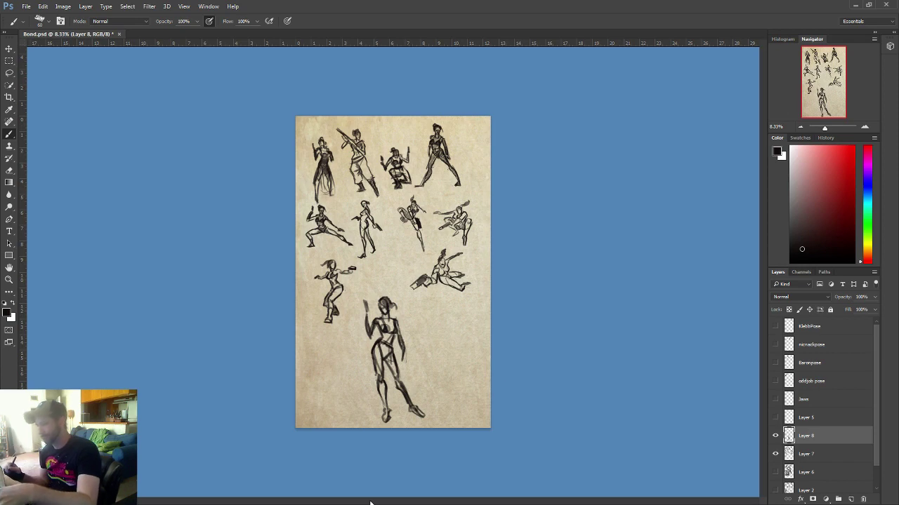
Scale the standing woman down into the third row beside the gun-aiming pose and merge her into Layer 7.
{"action": "key", "text": "ctrl+t"}
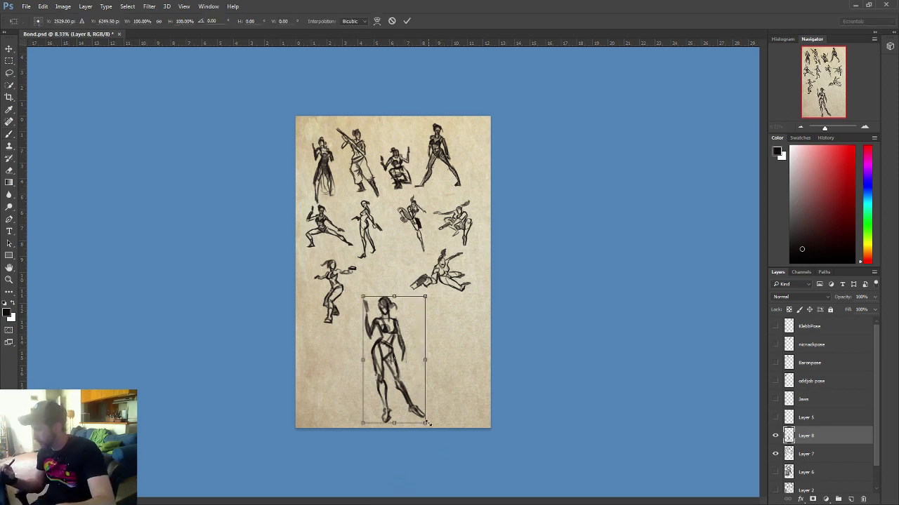
{"action": "left_click_drag", "start_coordinate": [427, 423], "coordinate": [389, 317]}
{"action": "key", "text": "Return"}
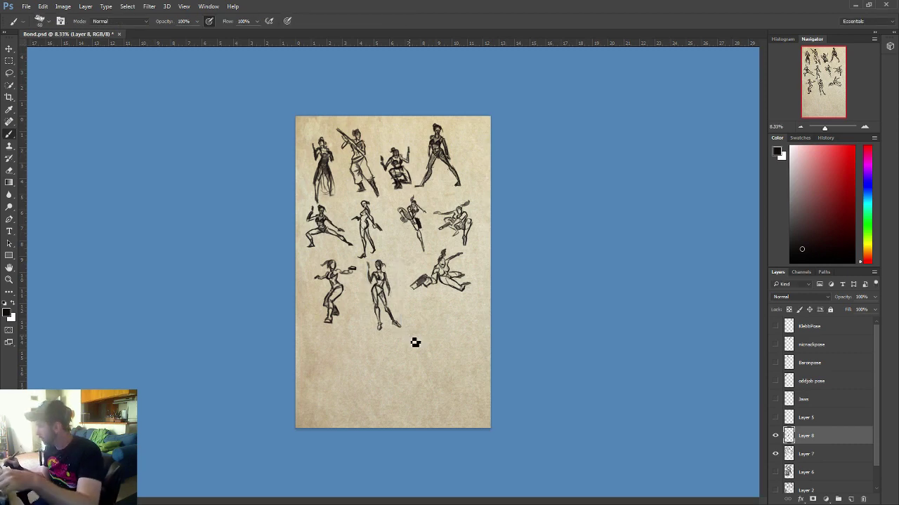
{"action": "key", "text": "ctrl+e"}
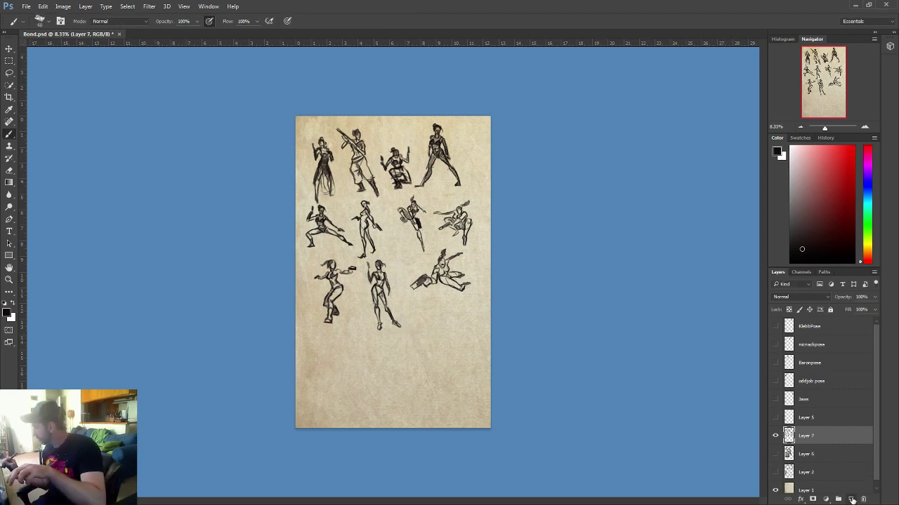
Add a new layer and sketch a new figure's oval head, curved body line and hips below the reclining pose.
{"action": "left_click", "coordinate": [852, 500]}
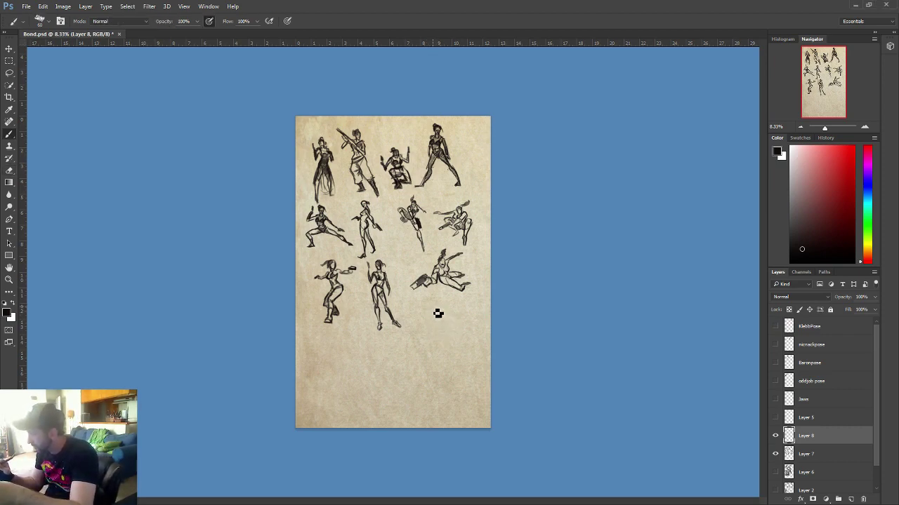
{"action": "left_click_drag", "start_coordinate": [441, 315], "coordinate": [435, 314]}
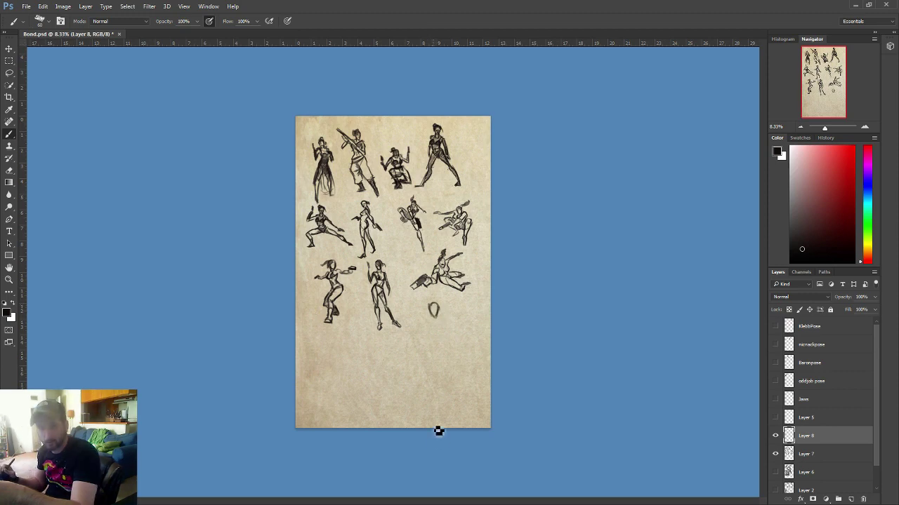
{"action": "key", "text": "e"}
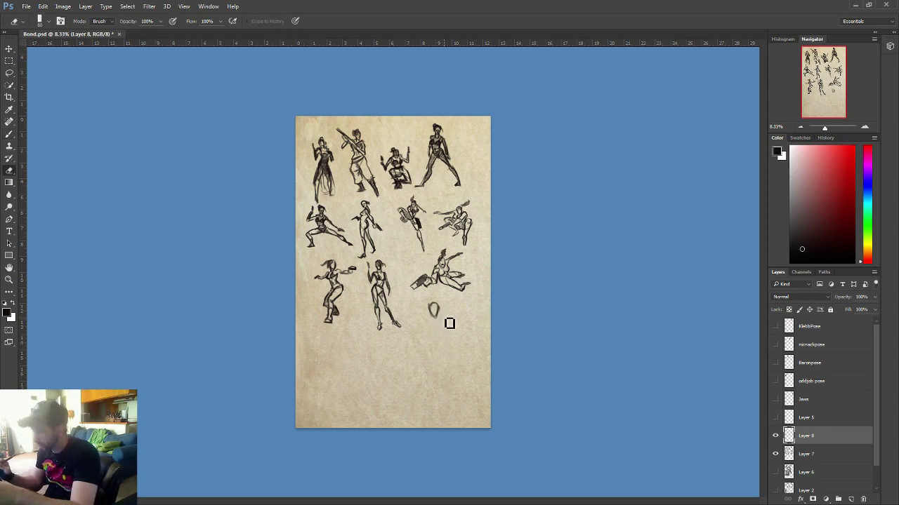
{"action": "key", "text": "b"}
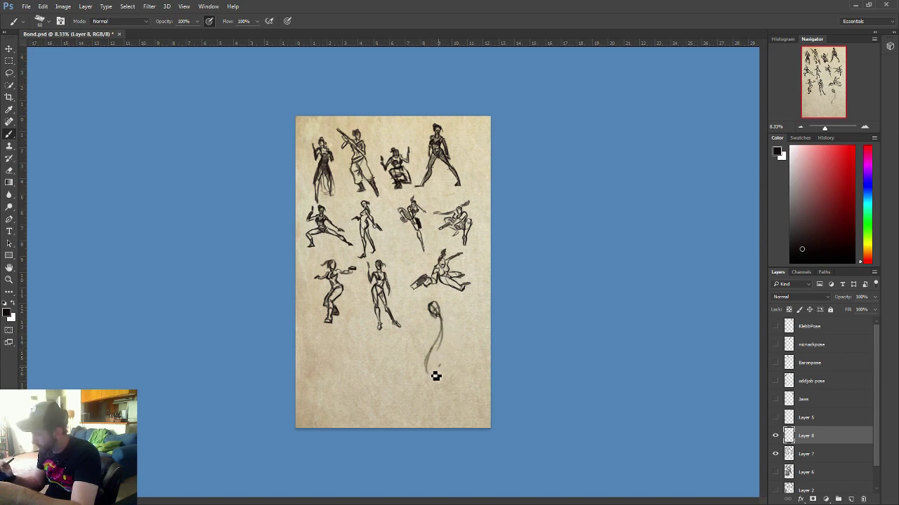
{"action": "left_click_drag", "start_coordinate": [426, 354], "coordinate": [441, 363]}
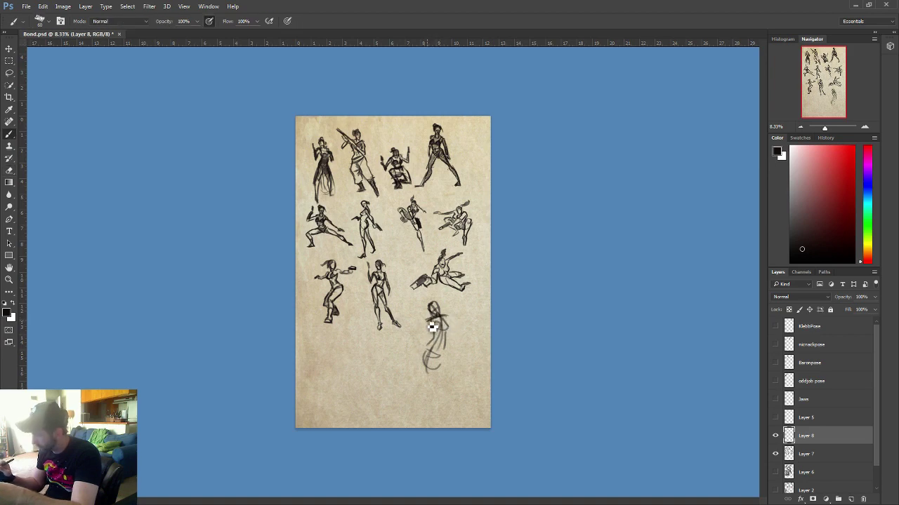
Draw the new figure's bent arms with hands on her hips, and shade her bodice.
{"action": "mouse_move", "coordinate": [425, 319]}
{"action": "left_mouse_down"}
{"action": "mouse_move", "coordinate": [412, 335]}
{"action": "mouse_move", "coordinate": [428, 352]}
{"action": "left_mouse_up"}
{"action": "mouse_move", "coordinate": [425, 320]}
{"action": "left_mouse_down"}
{"action": "mouse_move", "coordinate": [414, 336]}
{"action": "mouse_move", "coordinate": [427, 351]}
{"action": "left_mouse_up"}
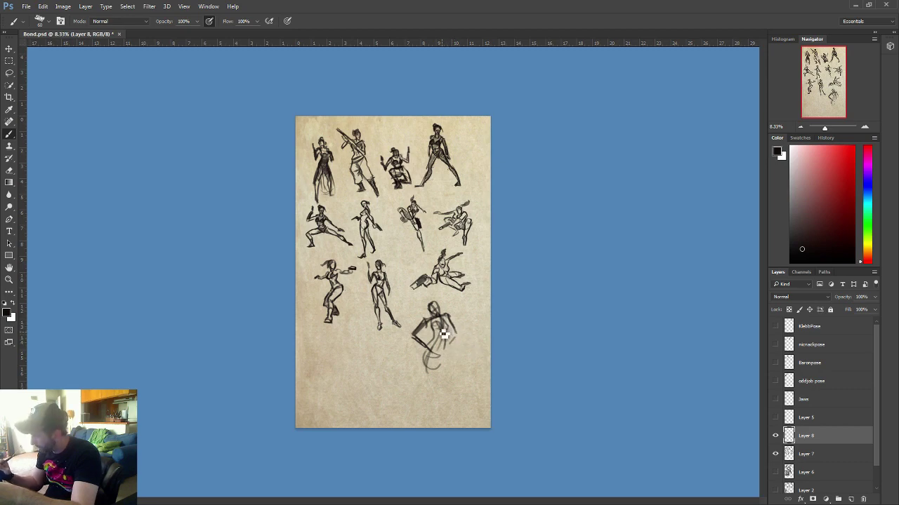
{"action": "key", "text": "e"}
{"action": "key", "text": "b"}
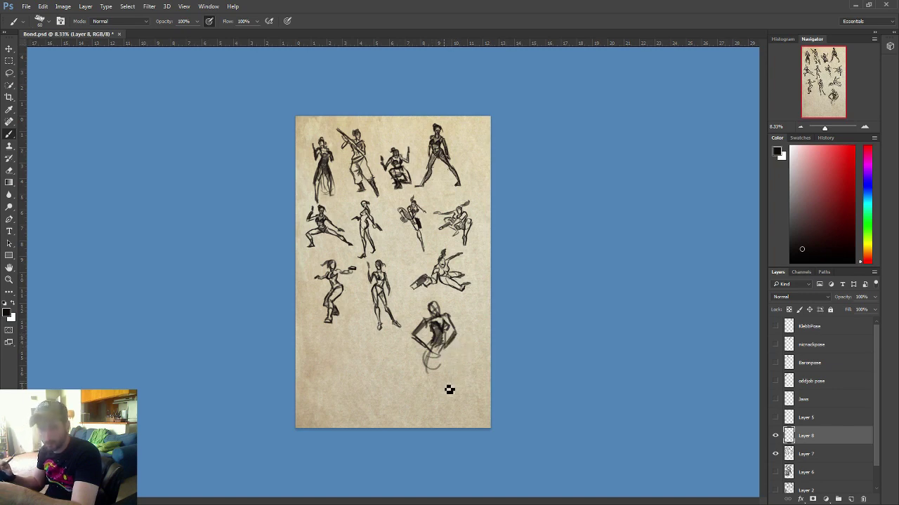
Enlarge the brush, draw one side of the figure's hips and a long gown edge, and clean up her waist and hip lines.
{"action": "key", "text": "bracketright"}
{"action": "key", "text": "bracketright"}
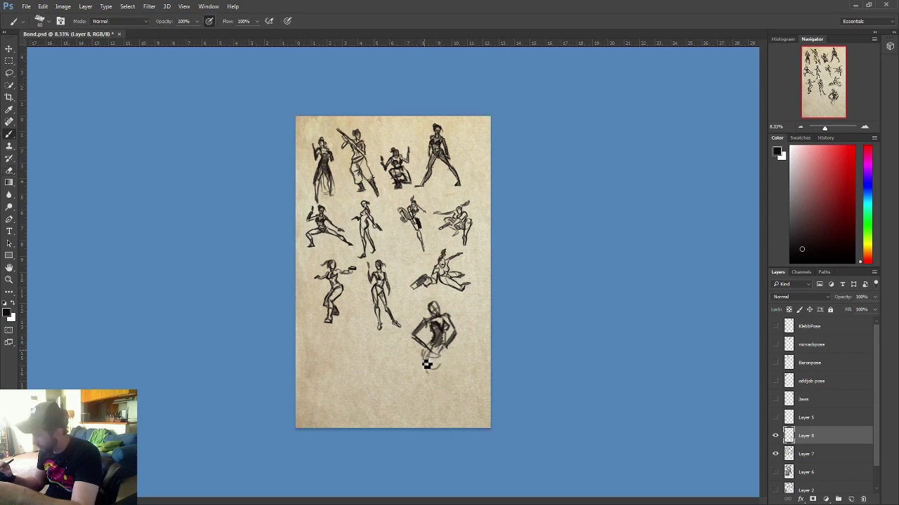
{"action": "mouse_move", "coordinate": [427, 364]}
{"action": "left_mouse_down"}
{"action": "mouse_move", "coordinate": [445, 385]}
{"action": "mouse_move", "coordinate": [434, 382]}
{"action": "mouse_move", "coordinate": [419, 424]}
{"action": "left_mouse_up"}
{"action": "key", "text": "e"}
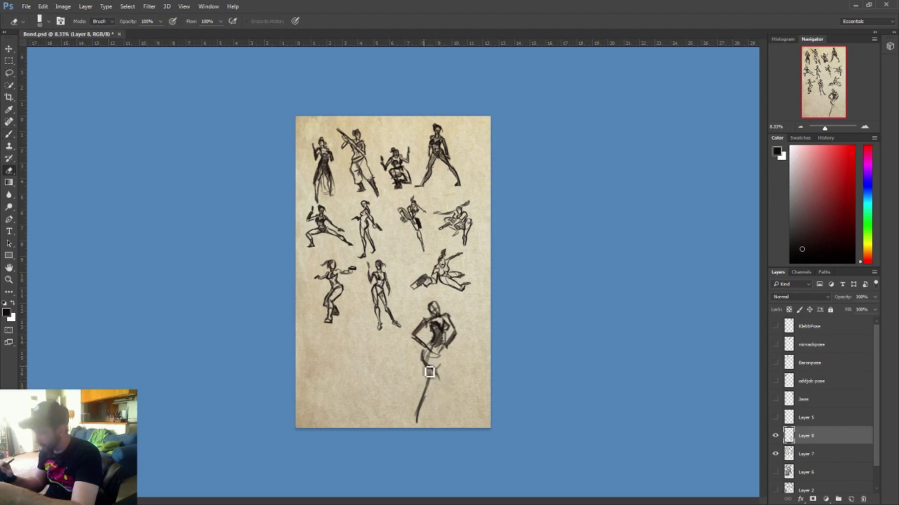
{"action": "key", "text": "b"}
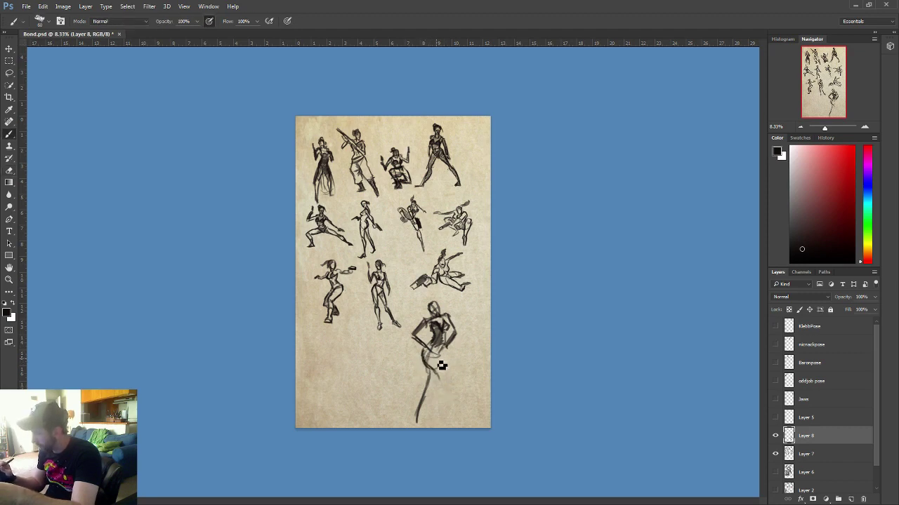
{"action": "key", "text": "e"}
{"action": "key", "text": "b"}
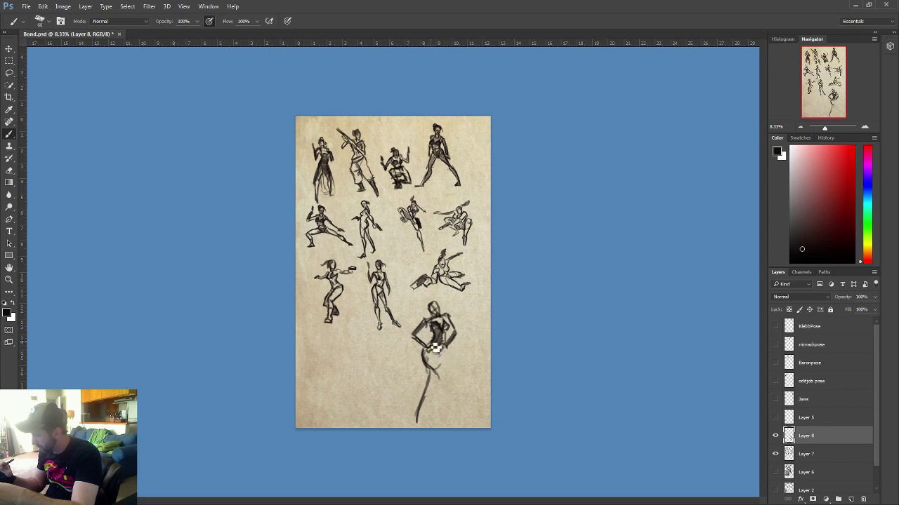
{"action": "key", "text": "e"}
{"action": "key", "text": "b"}
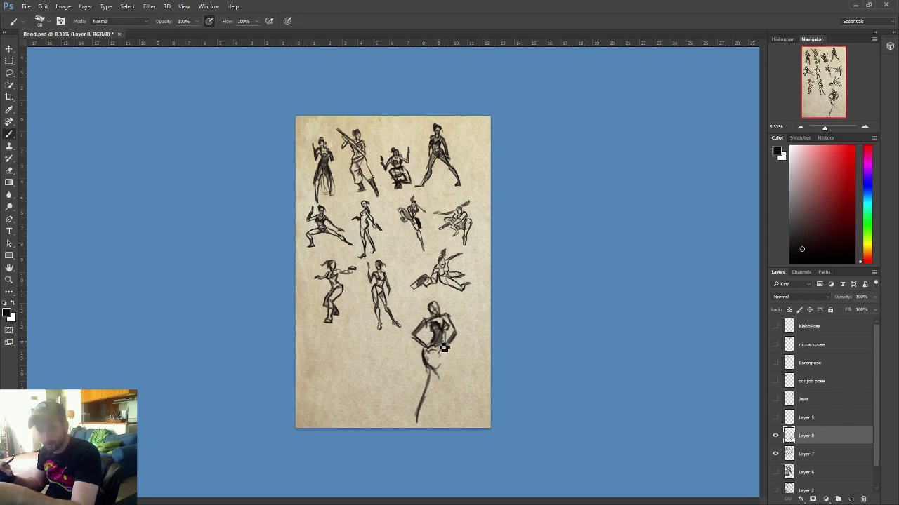
Darken the figure's hair and bodice, and begin the hip contour on her other side.
{"action": "left_click_drag", "start_coordinate": [439, 316], "coordinate": [431, 304]}
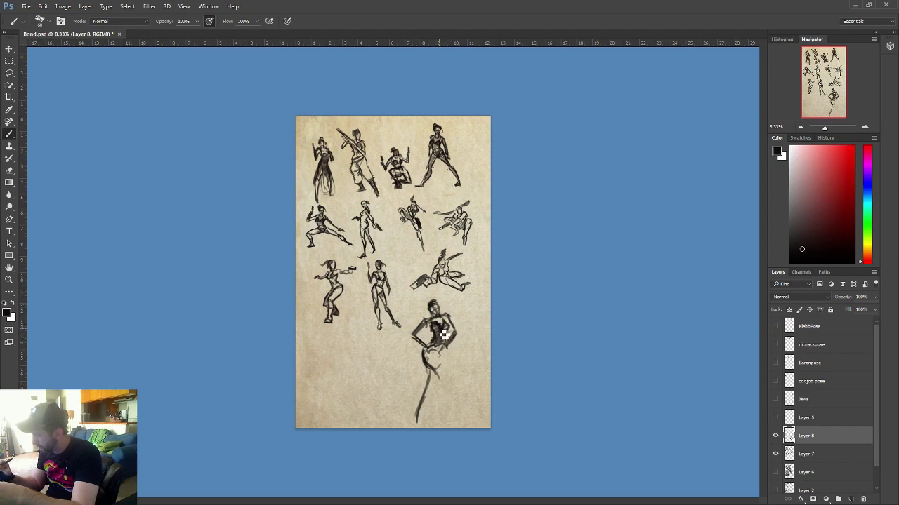
{"action": "key", "text": "e"}
{"action": "key", "text": "b"}
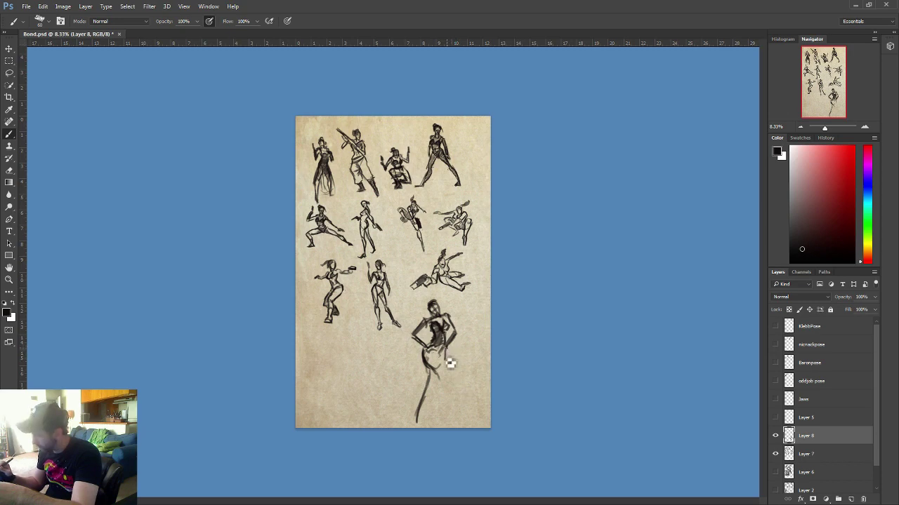
Complete the gown's outline with its other side and flared hem, and fill it with diagonal hatching.
{"action": "key", "text": "e"}
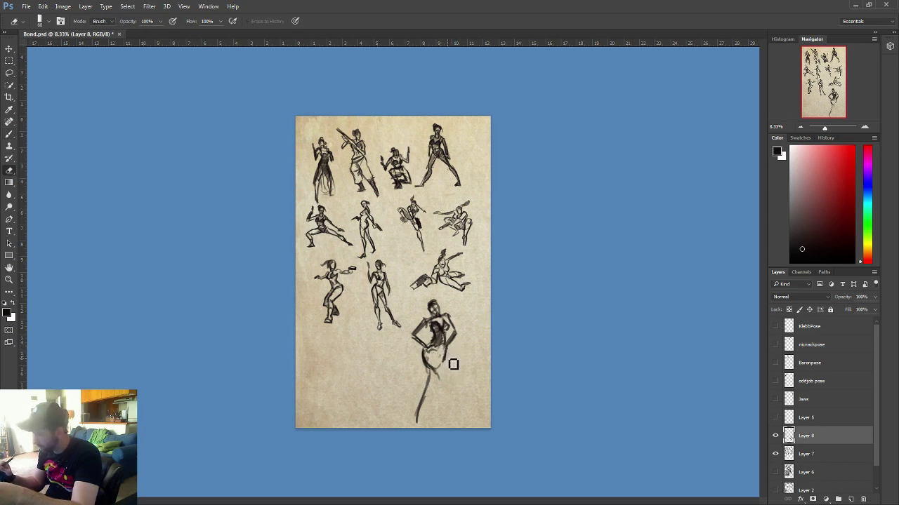
{"action": "key", "text": "b"}
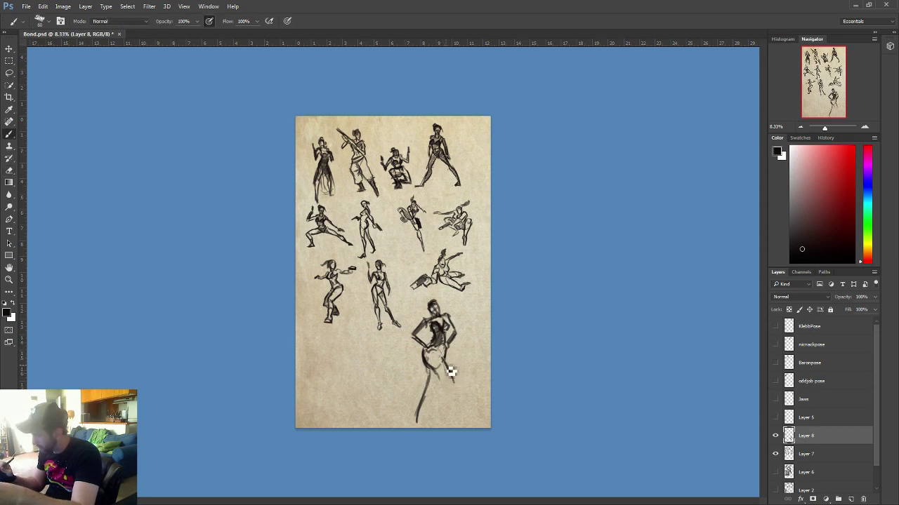
{"action": "mouse_move", "coordinate": [450, 372]}
{"action": "left_mouse_down"}
{"action": "mouse_move", "coordinate": [464, 426]}
{"action": "mouse_move", "coordinate": [416, 422]}
{"action": "left_mouse_up"}
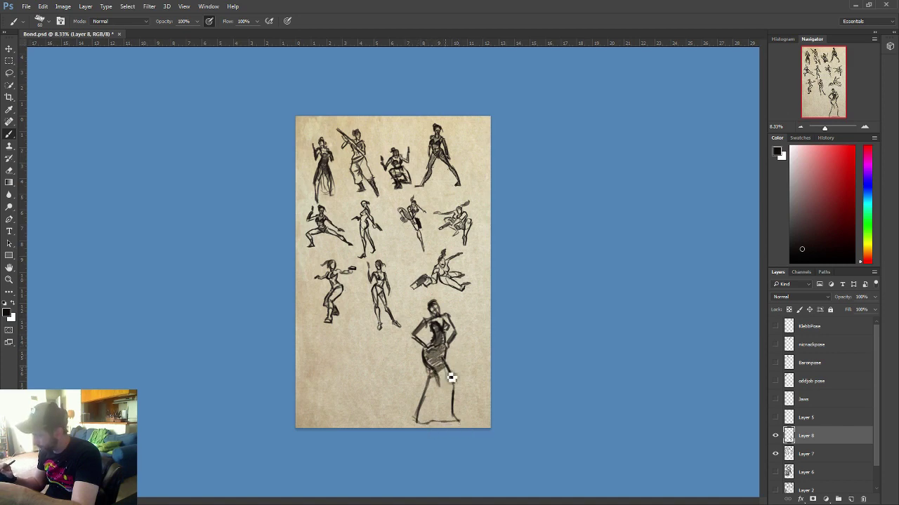
{"action": "mouse_move", "coordinate": [451, 378]}
{"action": "left_mouse_down"}
{"action": "mouse_move", "coordinate": [429, 408]}
{"action": "mouse_move", "coordinate": [435, 425]}
{"action": "left_mouse_up"}
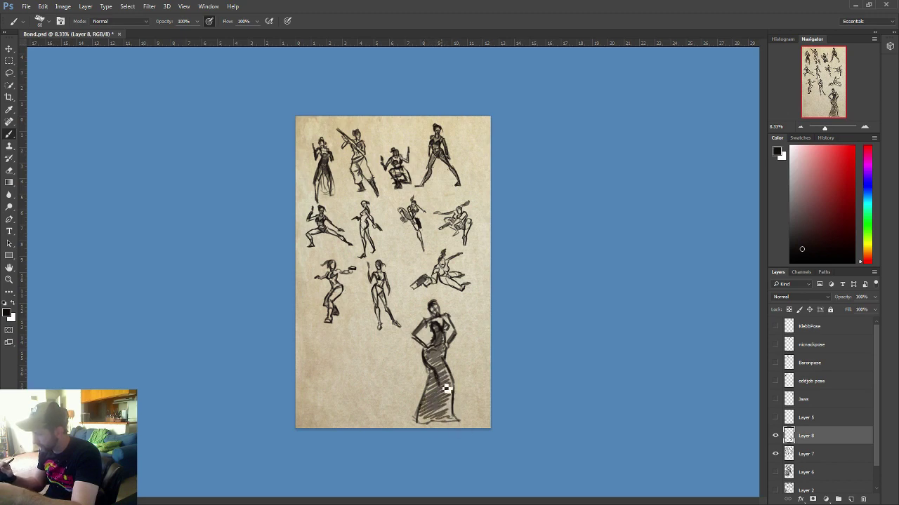
Erase the hatching along one side of the gown to open a slit, and outline the leg inside it.
{"action": "key", "text": "e"}
{"action": "mouse_move", "coordinate": [446, 388]}
{"action": "left_mouse_down"}
{"action": "mouse_move", "coordinate": [453, 411]}
{"action": "mouse_move", "coordinate": [443, 373]}
{"action": "left_mouse_up"}
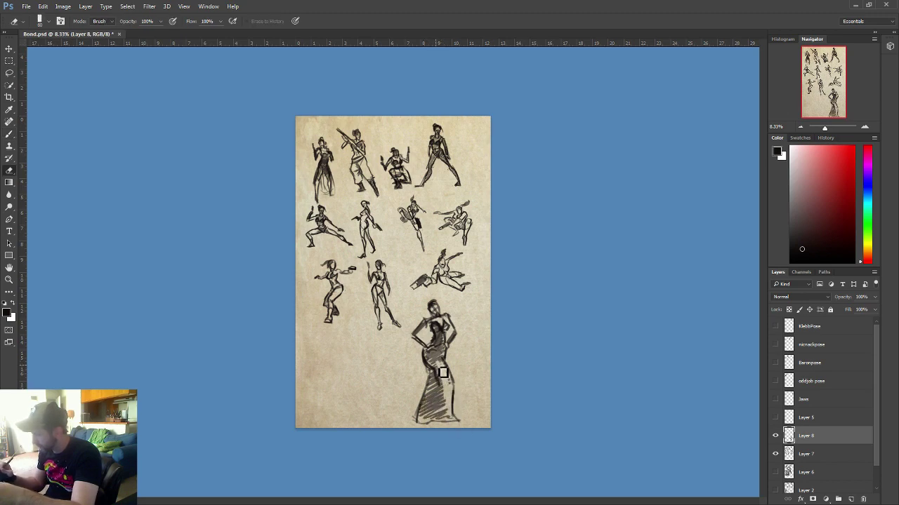
{"action": "key", "text": "b"}
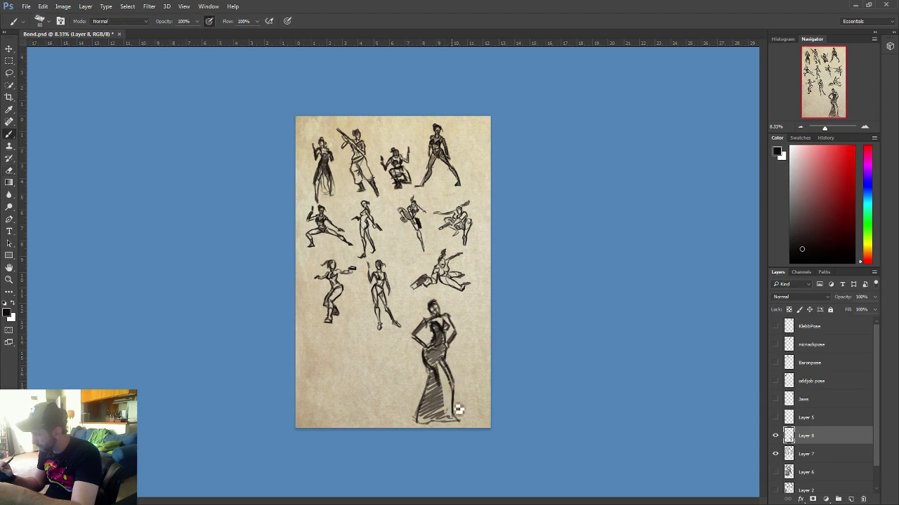
Redraw the gowned figure's exposed lower leg and foot, erasing the skirt lines around them.
{"action": "key", "text": "e"}
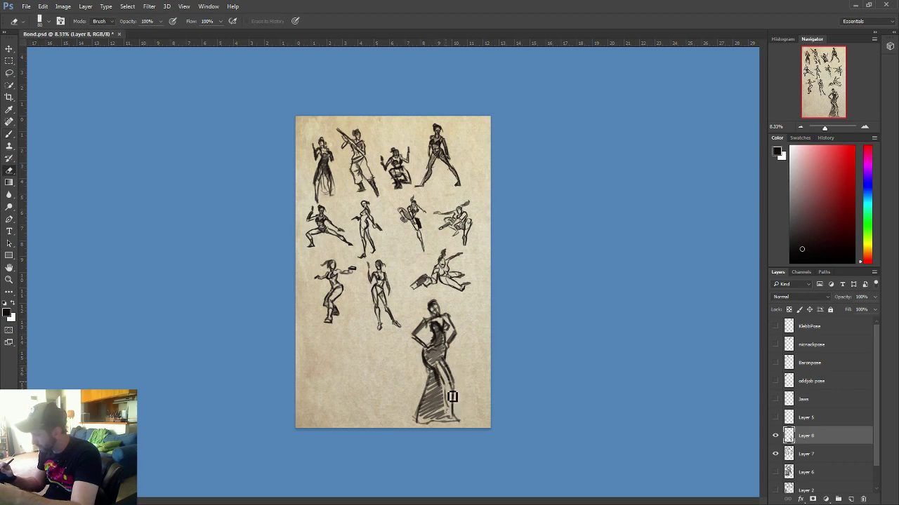
{"action": "key", "text": "b"}
{"action": "left_click_drag", "start_coordinate": [446, 383], "coordinate": [453, 419]}
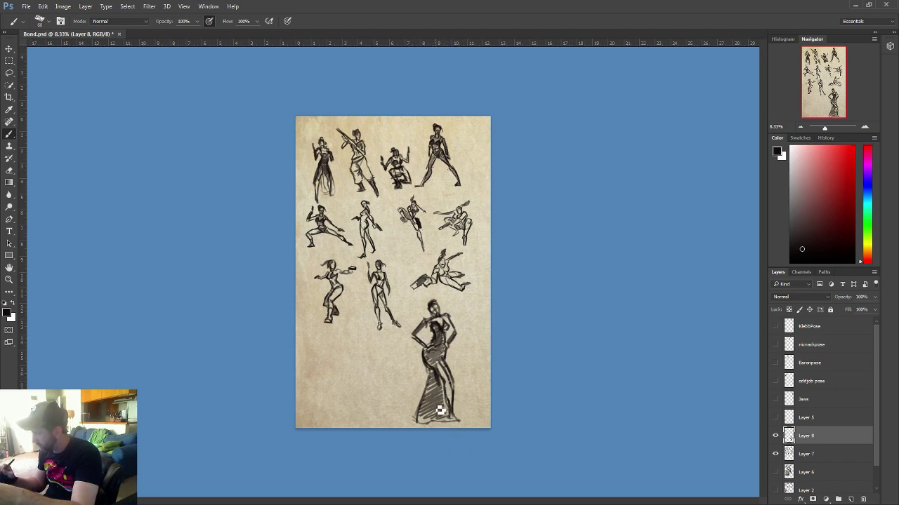
{"action": "key", "text": "e"}
{"action": "key", "text": "b"}
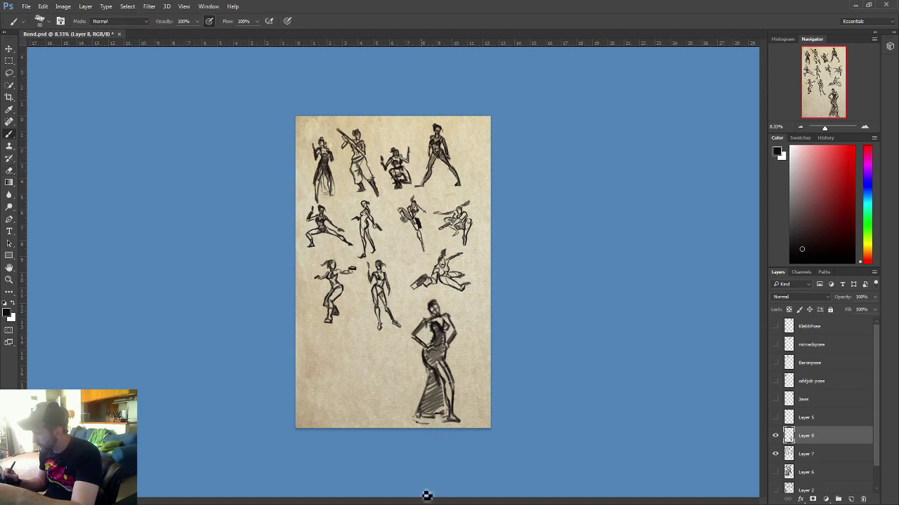
Erase stray lines at the gowned figure's hem and darken the hair and upper-body lines.
{"action": "key", "text": "e"}
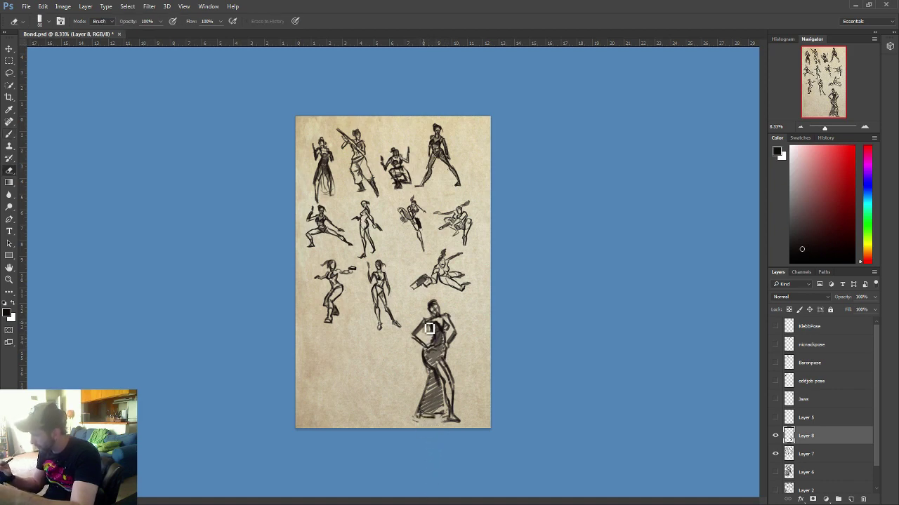
{"action": "key", "text": "b"}
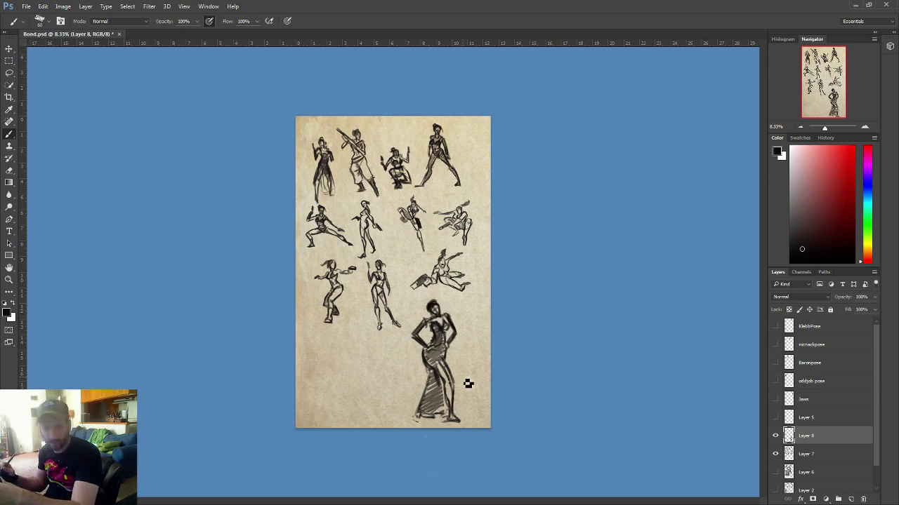
{"action": "key", "text": "e"}
{"action": "key", "text": "b"}
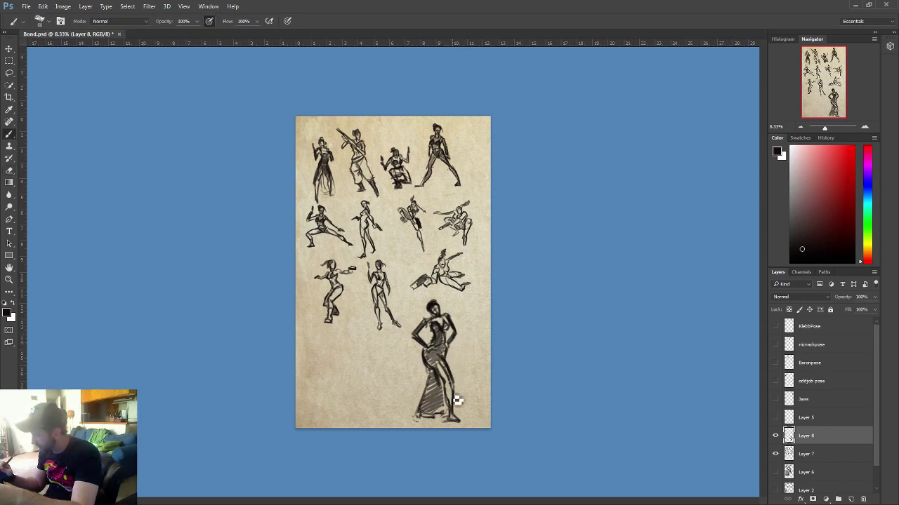
Refine the contours of the gowned figure's exposed leg, hip and skirt with alternating eraser and brush strokes.
{"action": "key", "text": "e"}
{"action": "key", "text": "b"}
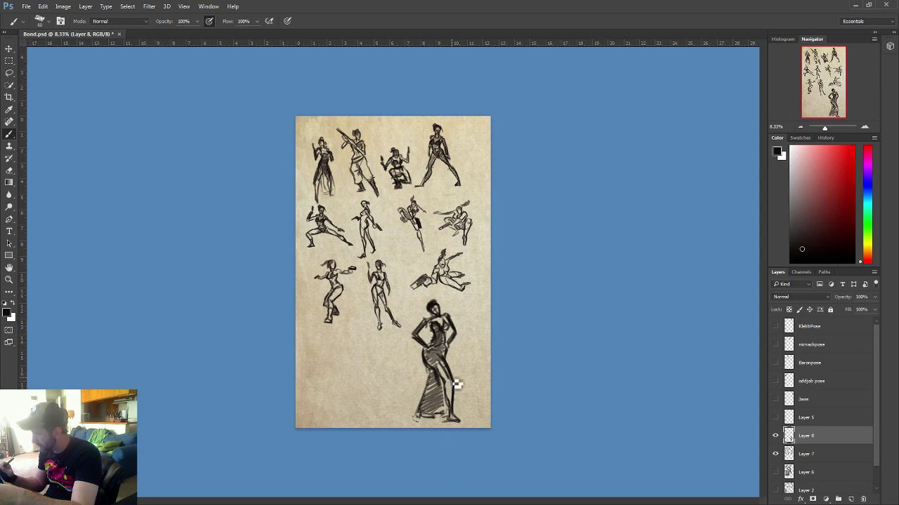
{"action": "key", "text": "e"}
{"action": "key", "text": "b"}
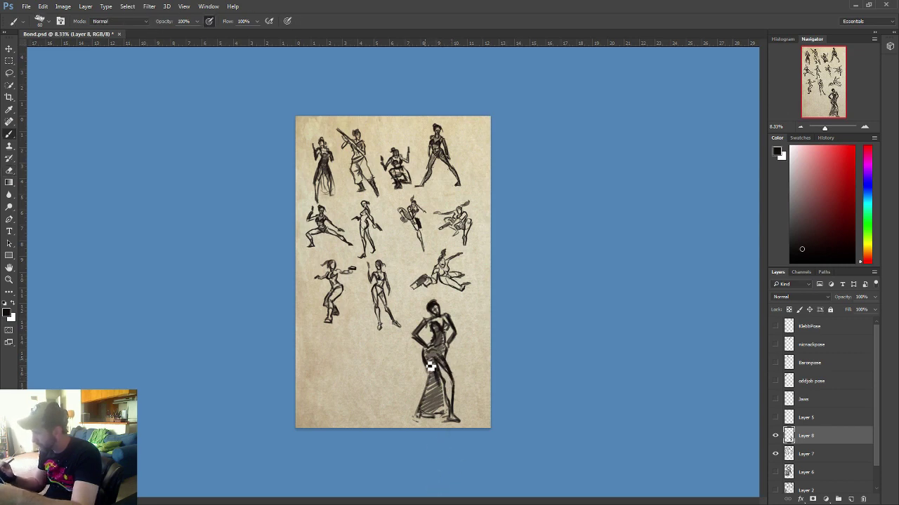
{"action": "key", "text": "e"}
{"action": "key", "text": "b"}
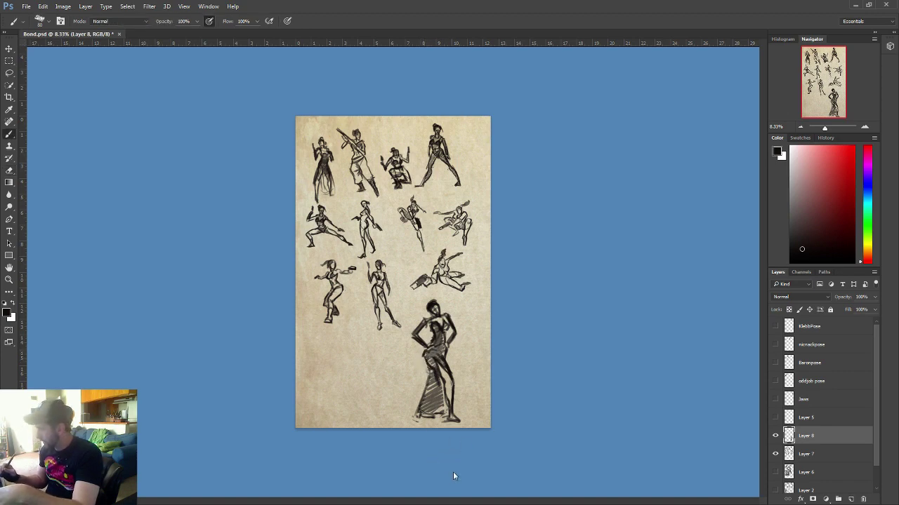
Scale the gowned figure to about 53% width and 51% height and place it at the right end of the top row.
{"action": "key", "text": "ctrl+t"}
{"action": "left_click_drag", "start_coordinate": [465, 426], "coordinate": [444, 370]}
{"action": "left_click_drag", "start_coordinate": [435, 318], "coordinate": [466, 193]}
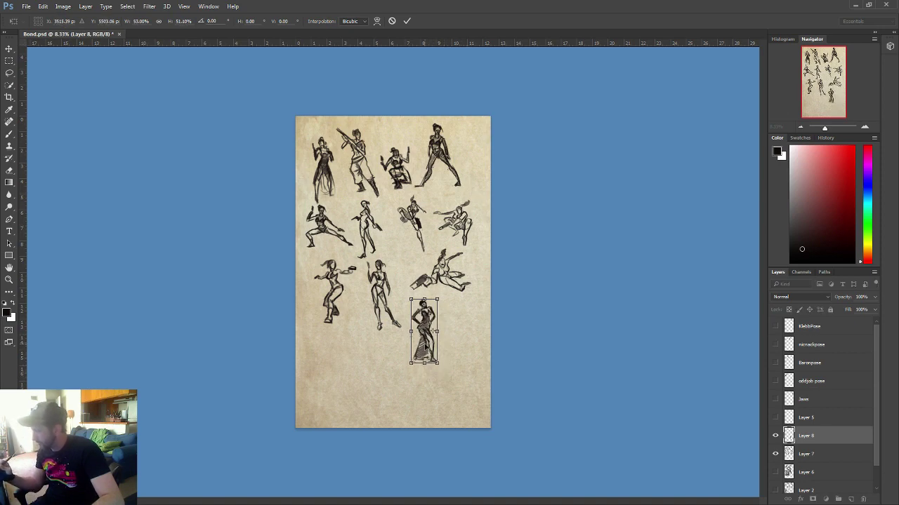
{"action": "left_click_drag", "start_coordinate": [428, 354], "coordinate": [473, 176]}
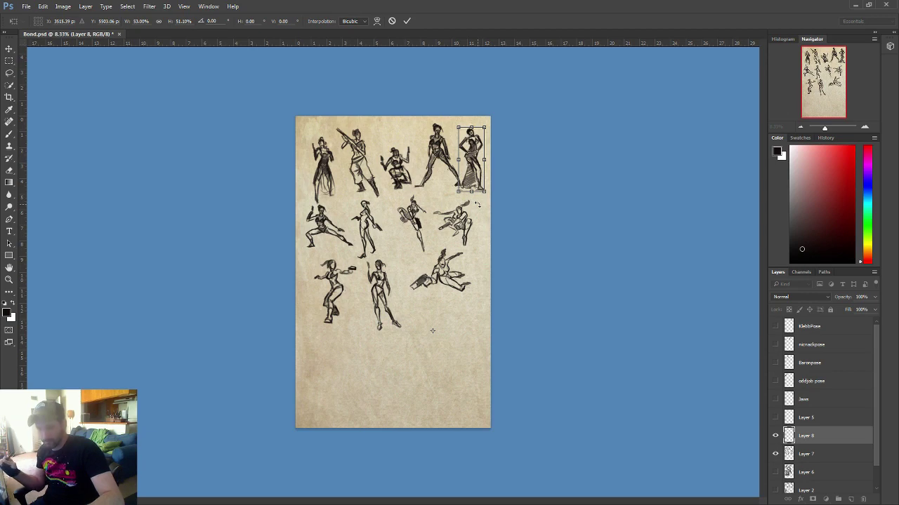
{"action": "key", "text": "b"}
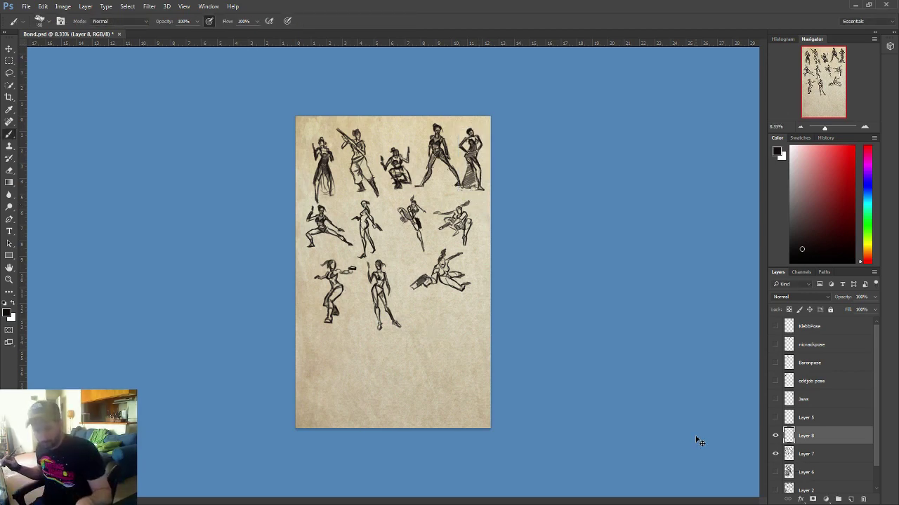
Add a new empty layer and sketch a new figure's head outline in the blank area below the reclining figure.
{"action": "key", "text": "Delete"}
{"action": "left_click", "coordinate": [850, 499]}
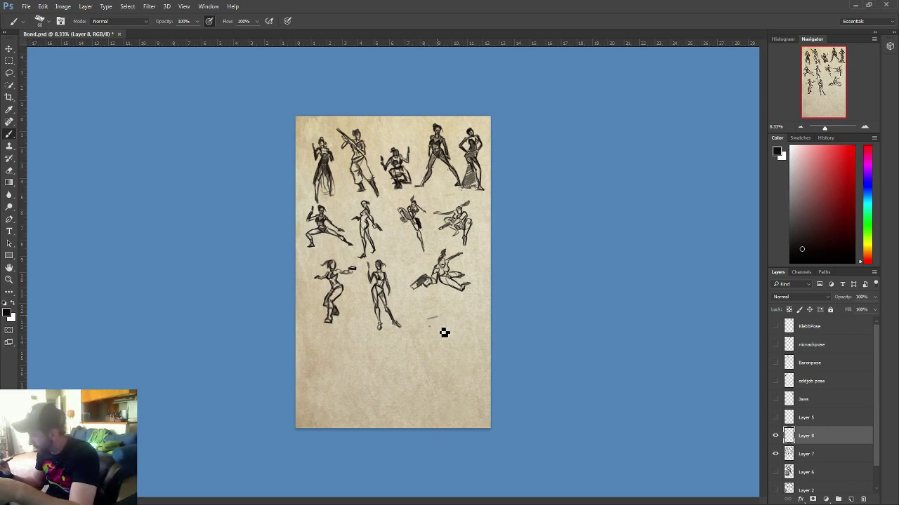
{"action": "key", "text": "e"}
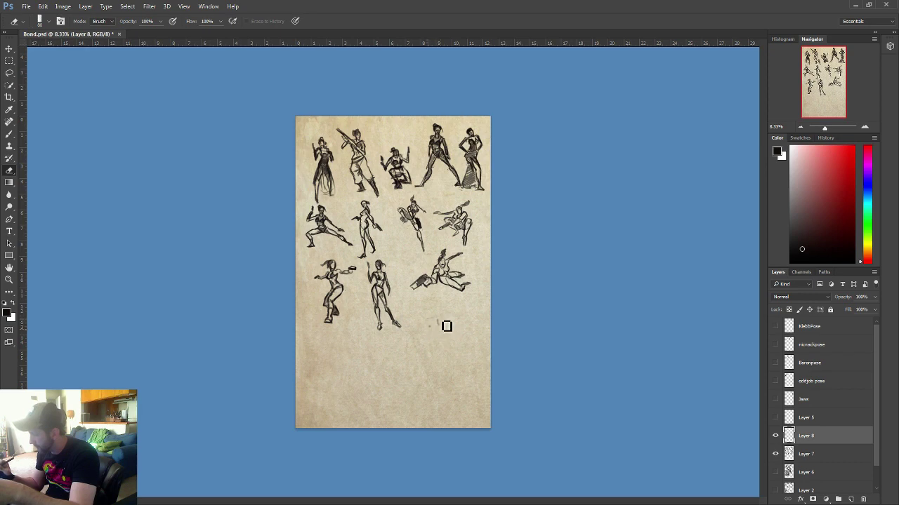
{"action": "key", "text": "b"}
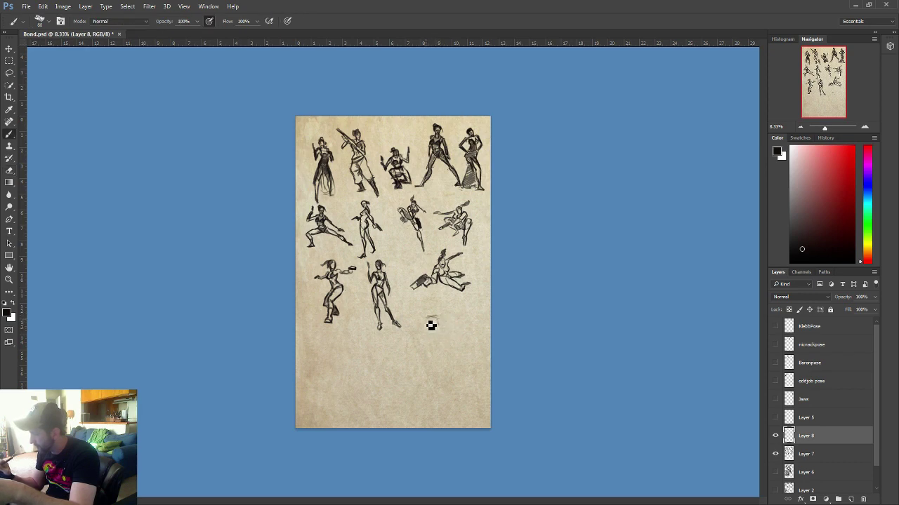
{"action": "key", "text": "e"}
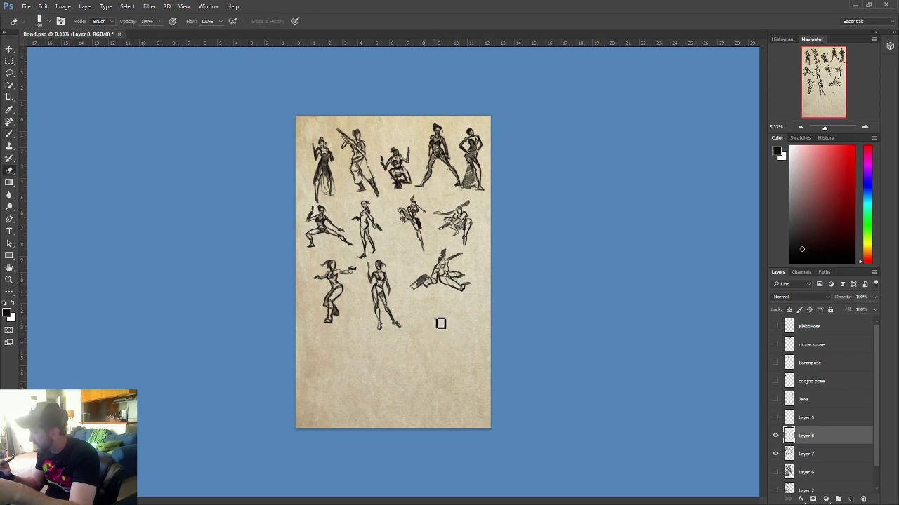
{"action": "key", "text": "b"}
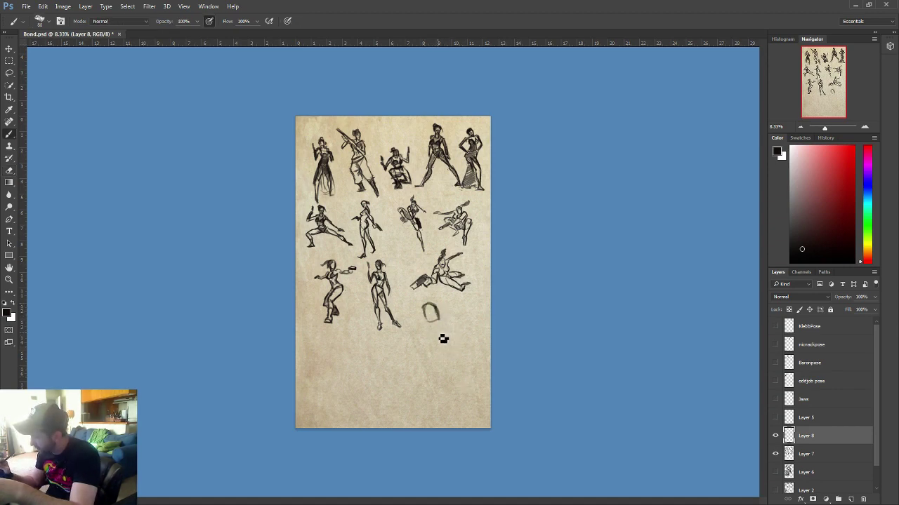
{"action": "left_click_drag", "start_coordinate": [433, 315], "coordinate": [429, 322]}
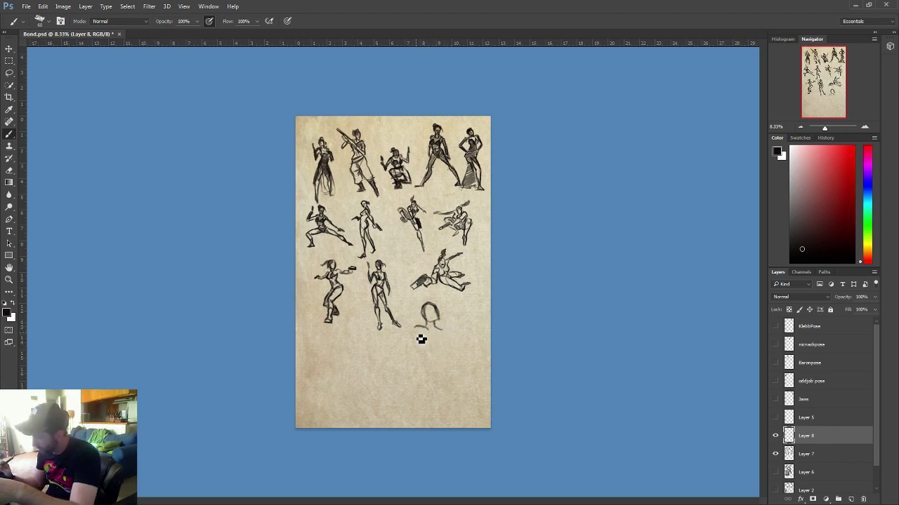
Sketch the new figure's torso and kneeling legs, with hatched shading on both lower legs.
{"action": "mouse_move", "coordinate": [423, 337]}
{"action": "left_mouse_down"}
{"action": "mouse_move", "coordinate": [447, 339]}
{"action": "mouse_move", "coordinate": [450, 351]}
{"action": "mouse_move", "coordinate": [427, 341]}
{"action": "mouse_move", "coordinate": [428, 355]}
{"action": "mouse_move", "coordinate": [443, 362]}
{"action": "mouse_move", "coordinate": [429, 372]}
{"action": "mouse_move", "coordinate": [447, 354]}
{"action": "mouse_move", "coordinate": [417, 374]}
{"action": "mouse_move", "coordinate": [430, 383]}
{"action": "mouse_move", "coordinate": [422, 363]}
{"action": "mouse_move", "coordinate": [418, 372]}
{"action": "mouse_move", "coordinate": [435, 381]}
{"action": "mouse_move", "coordinate": [414, 378]}
{"action": "mouse_move", "coordinate": [421, 411]}
{"action": "mouse_move", "coordinate": [434, 409]}
{"action": "mouse_move", "coordinate": [429, 373]}
{"action": "mouse_move", "coordinate": [433, 398]}
{"action": "mouse_move", "coordinate": [421, 372]}
{"action": "mouse_move", "coordinate": [431, 405]}
{"action": "mouse_move", "coordinate": [397, 396]}
{"action": "mouse_move", "coordinate": [376, 405]}
{"action": "mouse_move", "coordinate": [419, 406]}
{"action": "left_mouse_up"}
{"action": "key", "text": "e"}
{"action": "key", "text": "b"}
{"action": "left_click_drag", "start_coordinate": [411, 403], "coordinate": [384, 394]}
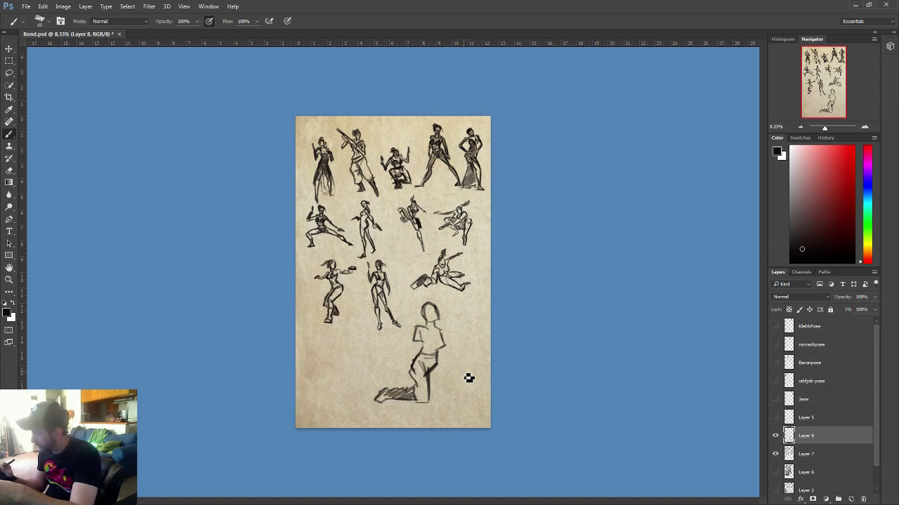
{"action": "mouse_move", "coordinate": [439, 358]}
{"action": "left_mouse_down"}
{"action": "mouse_move", "coordinate": [475, 371]}
{"action": "mouse_move", "coordinate": [452, 373]}
{"action": "mouse_move", "coordinate": [466, 373]}
{"action": "mouse_move", "coordinate": [452, 389]}
{"action": "mouse_move", "coordinate": [464, 392]}
{"action": "mouse_move", "coordinate": [469, 379]}
{"action": "mouse_move", "coordinate": [457, 397]}
{"action": "left_mouse_up"}
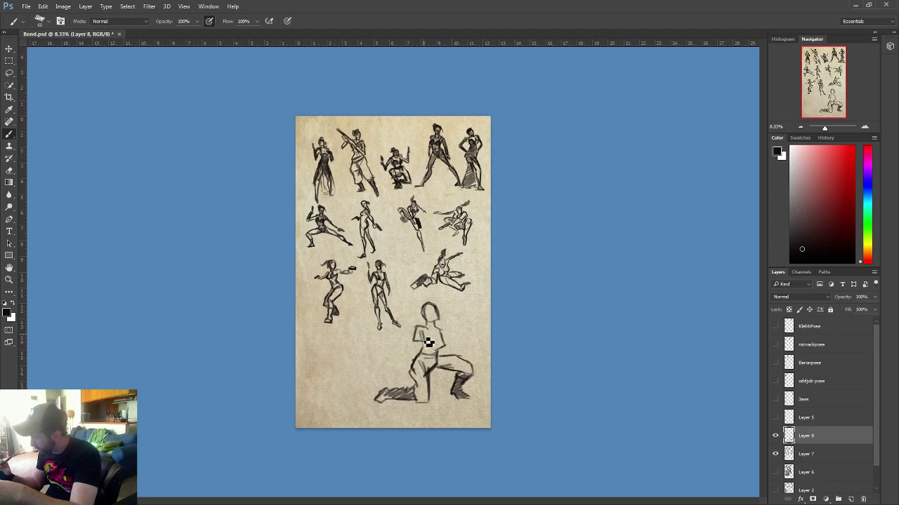
Clean up the kneeling figure's waist and draw the near arm reaching down to a dark hand between the legs.
{"action": "key", "text": "e"}
{"action": "key", "text": "b"}
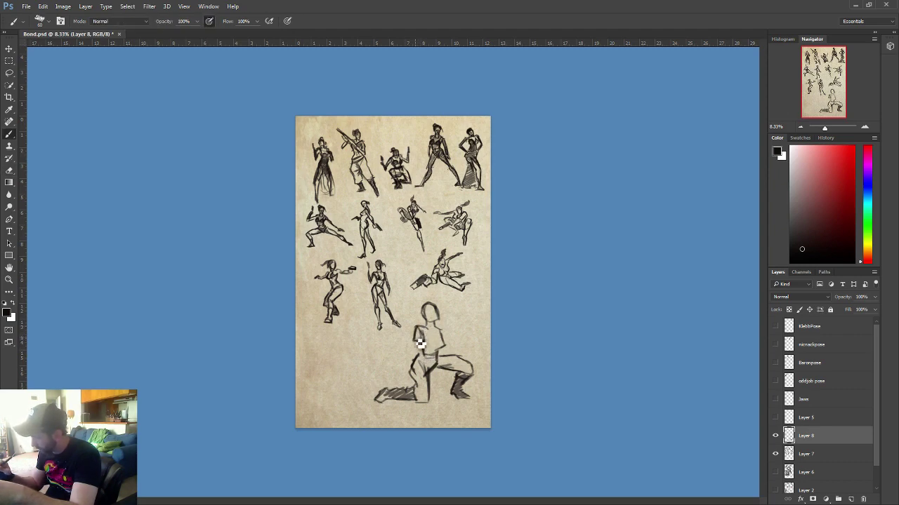
{"action": "key", "text": "e"}
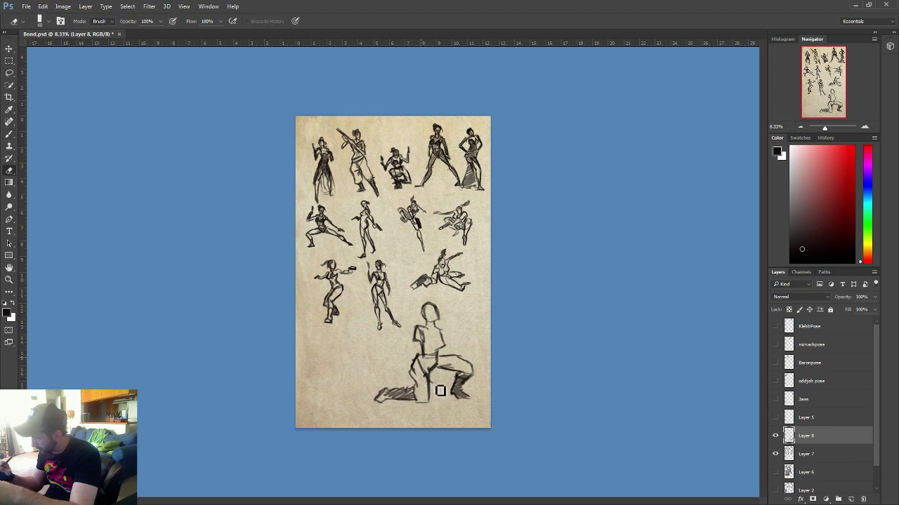
{"action": "key", "text": "b"}
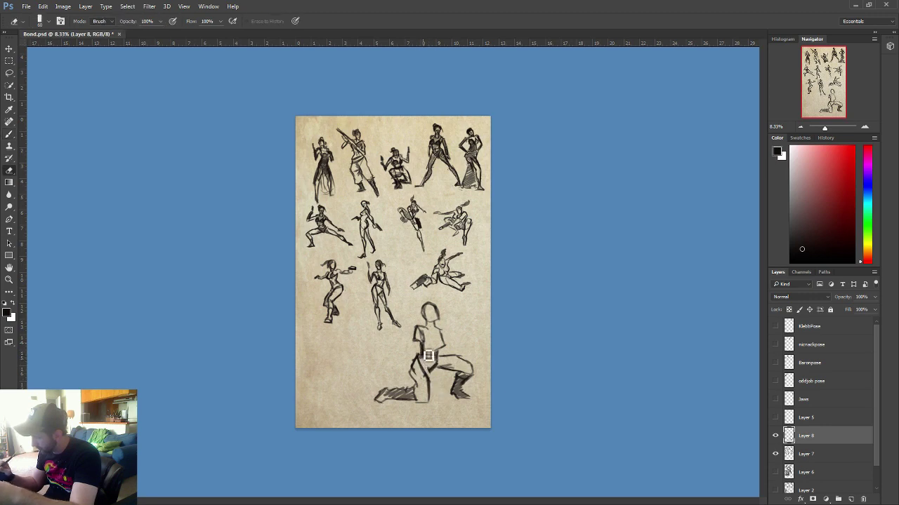
{"action": "key", "text": "e"}
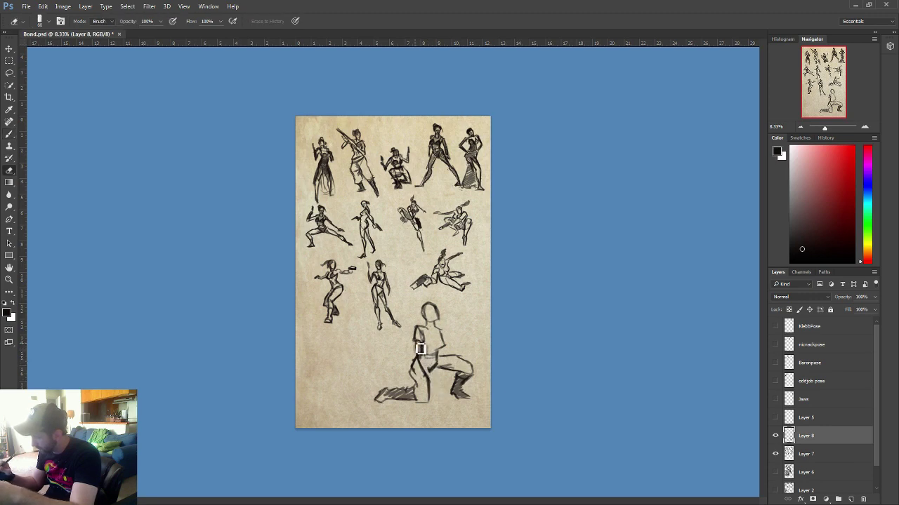
{"action": "key", "text": "b"}
{"action": "left_click_drag", "start_coordinate": [419, 352], "coordinate": [441, 391]}
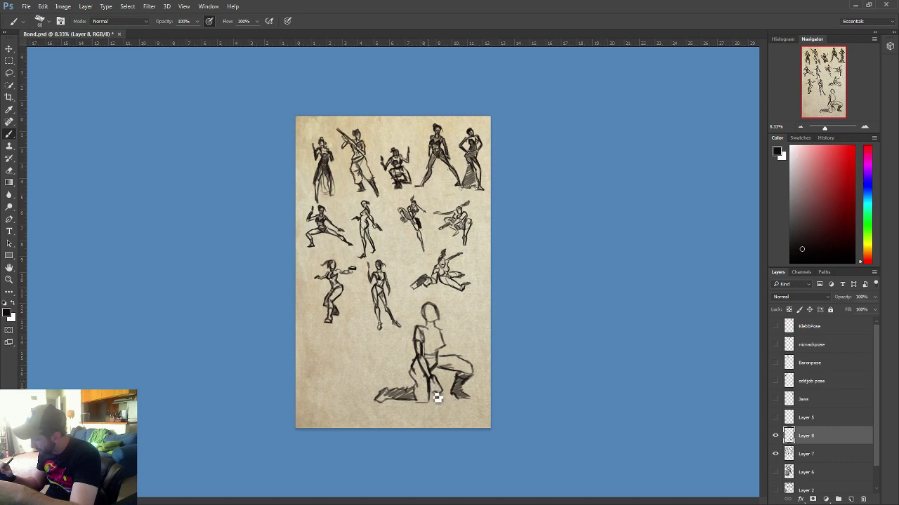
{"action": "mouse_move", "coordinate": [444, 399]}
{"action": "left_mouse_down"}
{"action": "mouse_move", "coordinate": [437, 386]}
{"action": "mouse_move", "coordinate": [449, 392]}
{"action": "left_mouse_up"}
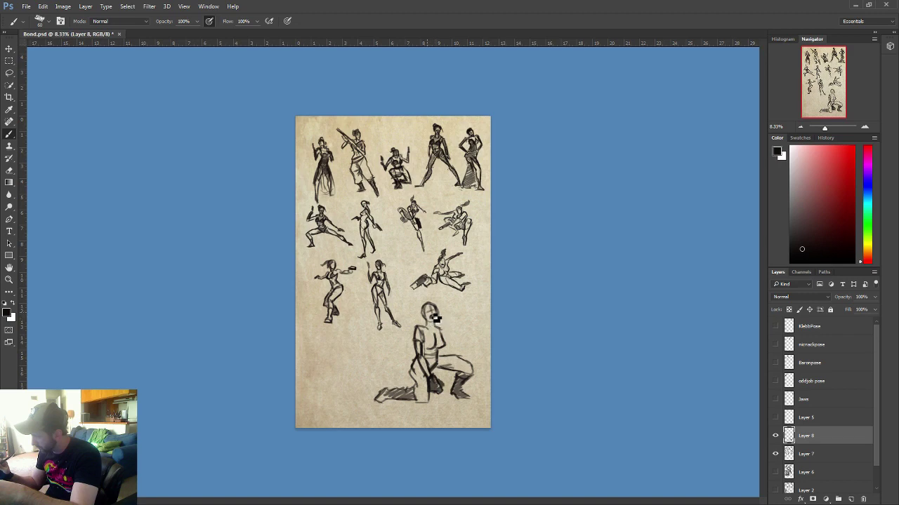
Draw the kneeling figure's facial features and second arm, with a dark forearm and hand in front of the bent leg.
{"action": "key", "text": "e"}
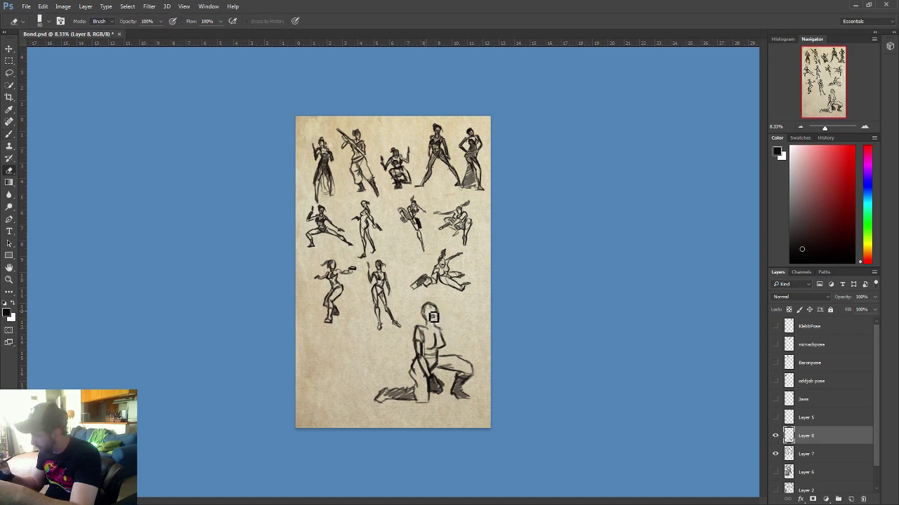
{"action": "key", "text": "b"}
{"action": "key", "text": "e"}
{"action": "key", "text": "b"}
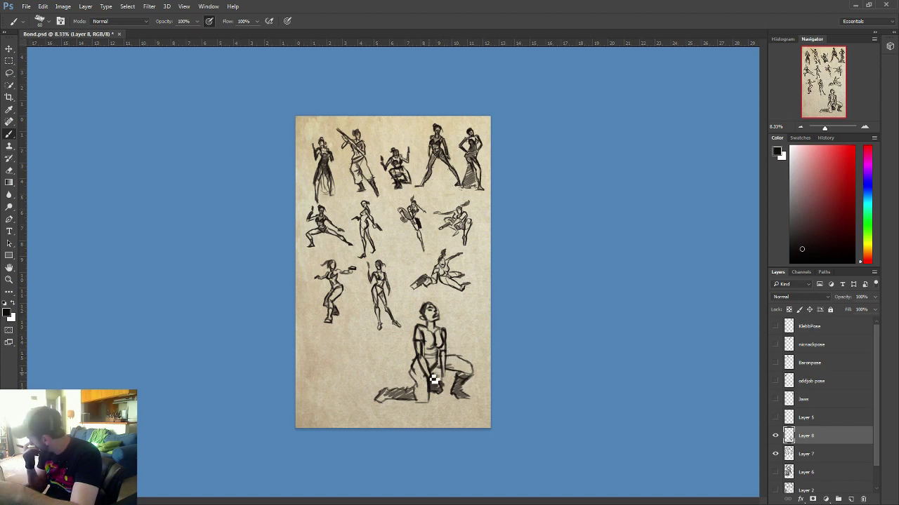
{"action": "mouse_move", "coordinate": [451, 377]}
{"action": "left_mouse_down"}
{"action": "mouse_move", "coordinate": [453, 396]}
{"action": "mouse_move", "coordinate": [443, 388]}
{"action": "mouse_move", "coordinate": [456, 405]}
{"action": "mouse_move", "coordinate": [442, 400]}
{"action": "mouse_move", "coordinate": [452, 400]}
{"action": "left_mouse_up"}
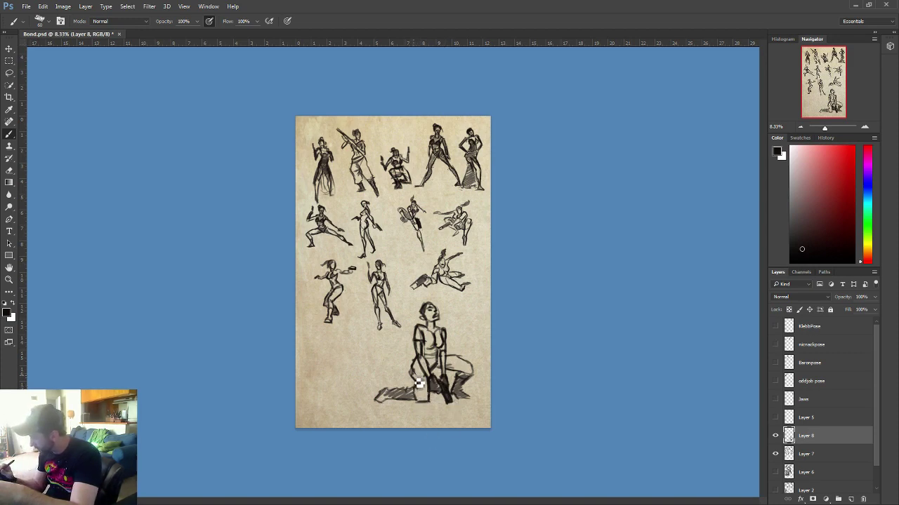
Sketch a rifle slung behind the kneeling figure's shoulder and shade the hair and top.
{"action": "key", "text": "e"}
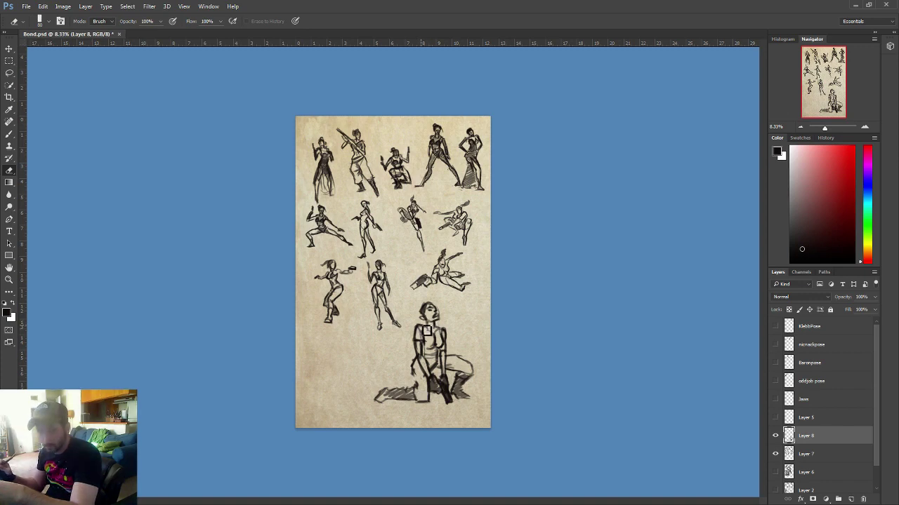
{"action": "key", "text": "b"}
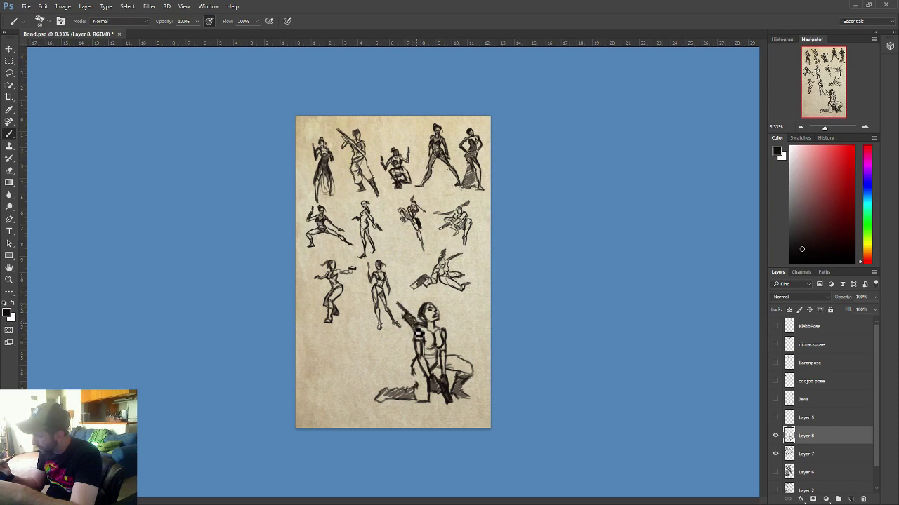
{"action": "key", "text": "e"}
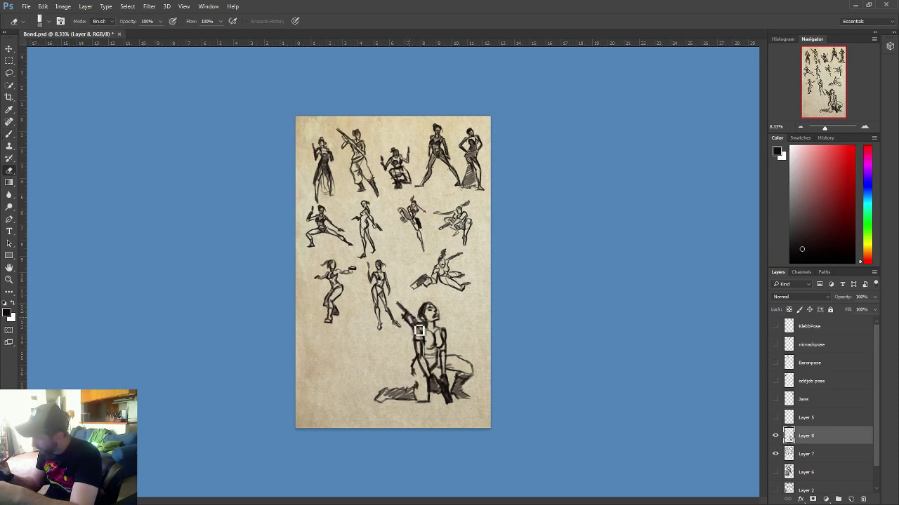
{"action": "key", "text": "b"}
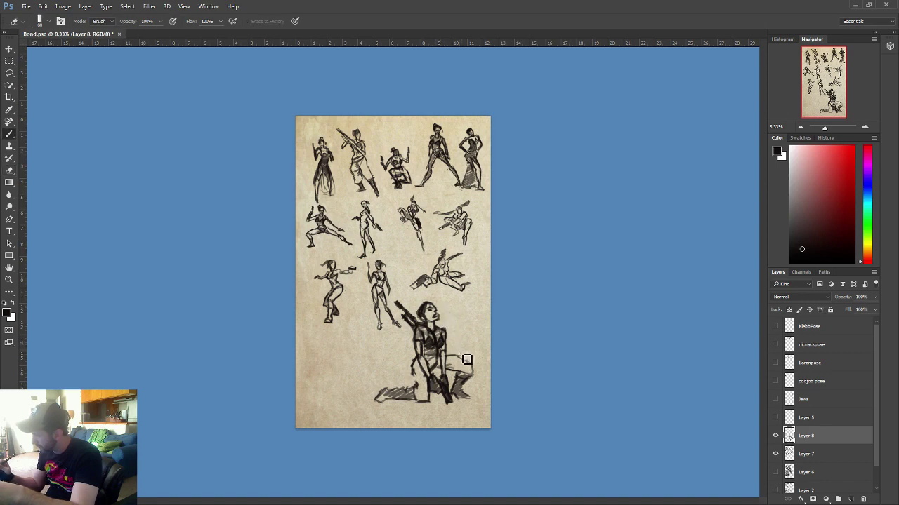
Darken the kneeling figure's thigh outlines and clean up the lower edge of the folded leg.
{"action": "mouse_move", "coordinate": [463, 364]}
{"action": "left_mouse_down"}
{"action": "mouse_move", "coordinate": [475, 381]}
{"action": "mouse_move", "coordinate": [421, 385]}
{"action": "mouse_move", "coordinate": [416, 398]}
{"action": "mouse_move", "coordinate": [389, 407]}
{"action": "left_mouse_up"}
{"action": "key", "text": "e"}
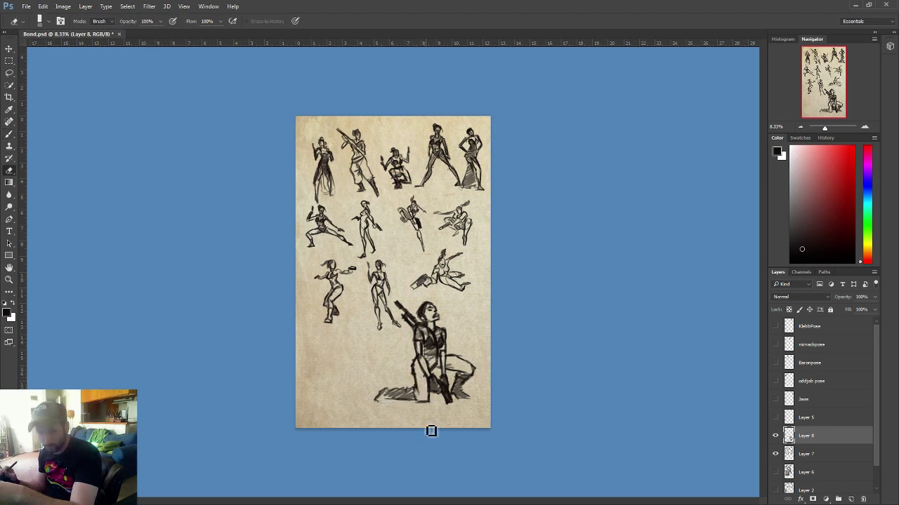
{"action": "key", "text": "b"}
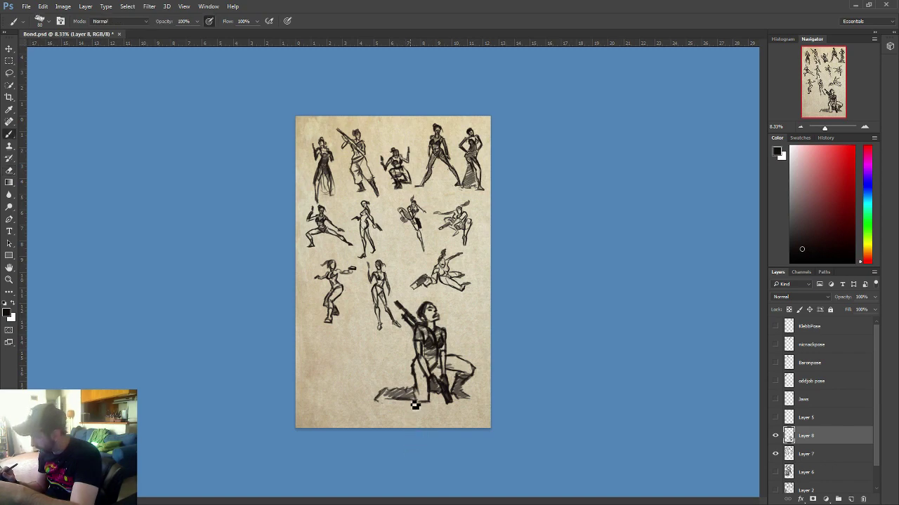
Redraw the outline of the kneeling figure's rear foot and clean up the shading around the folded lower leg.
{"action": "key", "text": "e"}
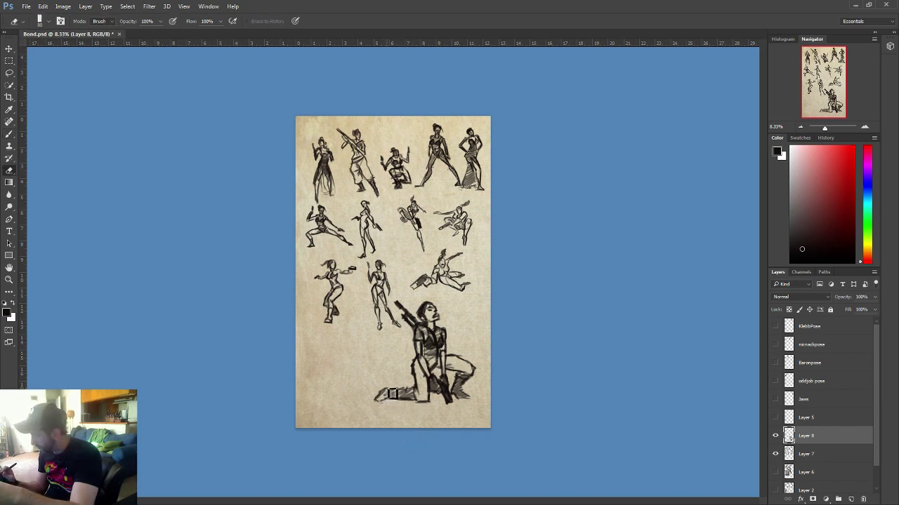
{"action": "key", "text": "b"}
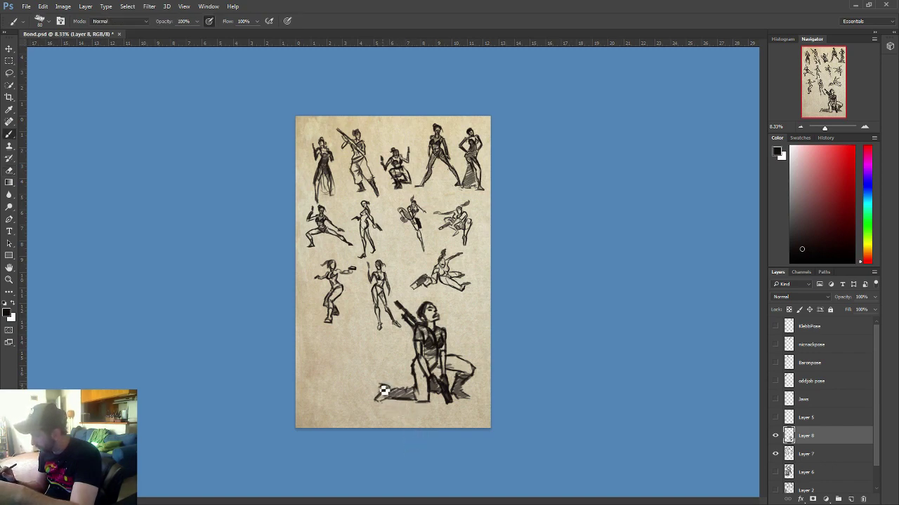
{"action": "left_click_drag", "start_coordinate": [383, 390], "coordinate": [380, 401]}
{"action": "key", "text": "e"}
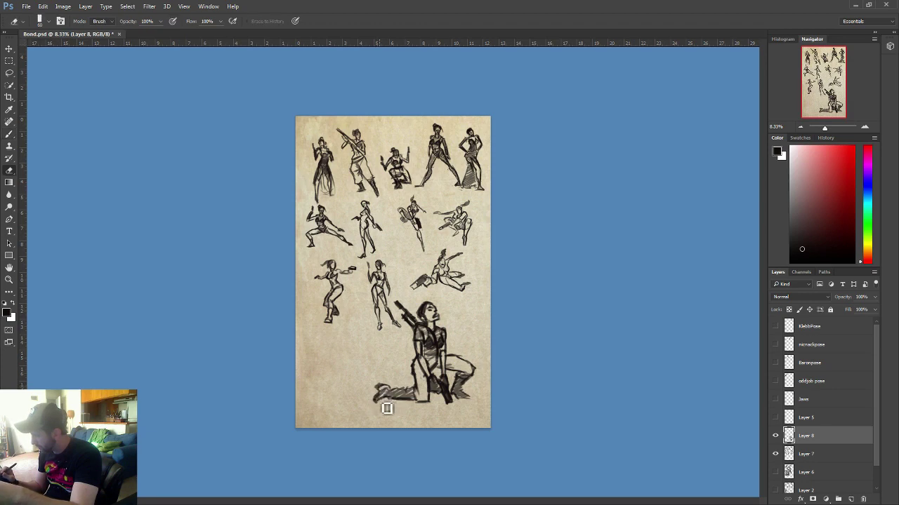
Define the sole and knee line of the folded leg and darken the boot on the kneeling figure's front foot.
{"action": "key", "text": "b"}
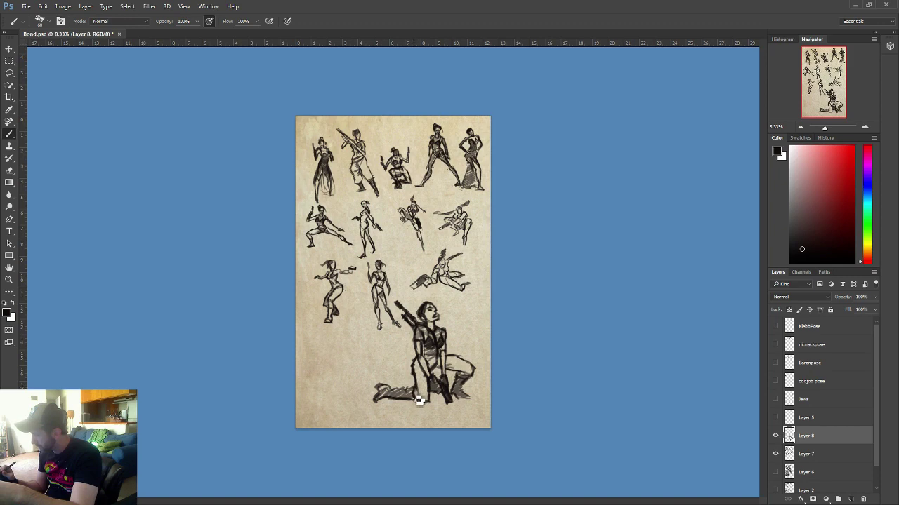
{"action": "mouse_move", "coordinate": [472, 385]}
{"action": "left_mouse_down"}
{"action": "mouse_move", "coordinate": [469, 404]}
{"action": "mouse_move", "coordinate": [458, 403]}
{"action": "left_mouse_up"}
{"action": "key", "text": "e"}
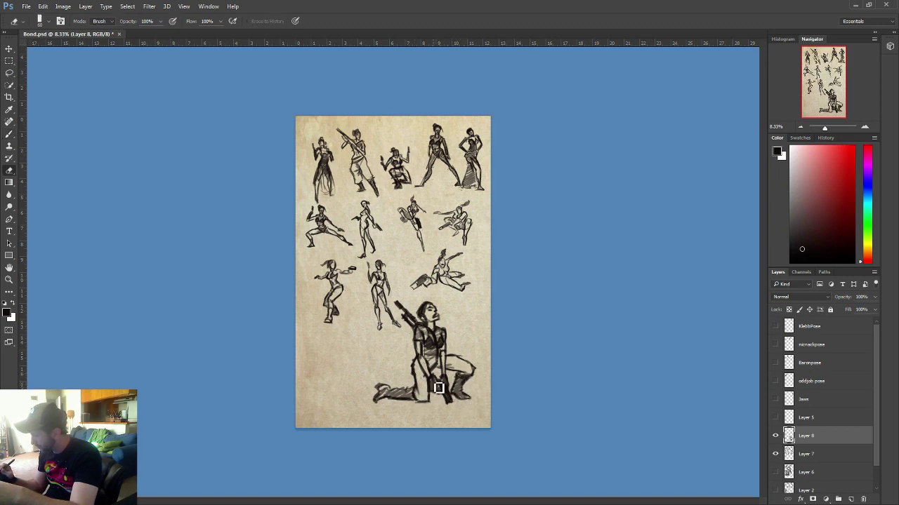
{"action": "key", "text": "b"}
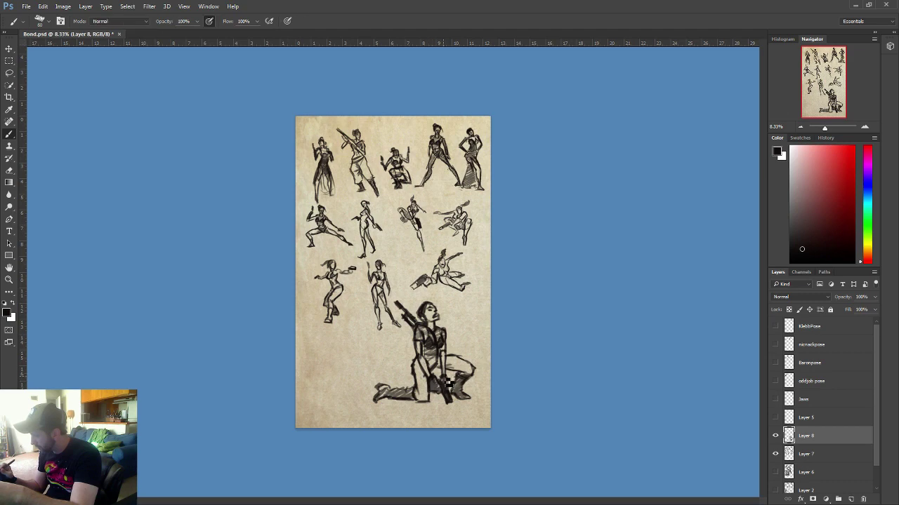
Rework the kneeling figure's waist and shirt hem, alternating dark strokes with erasing around the arms and hips.
{"action": "key", "text": "e"}
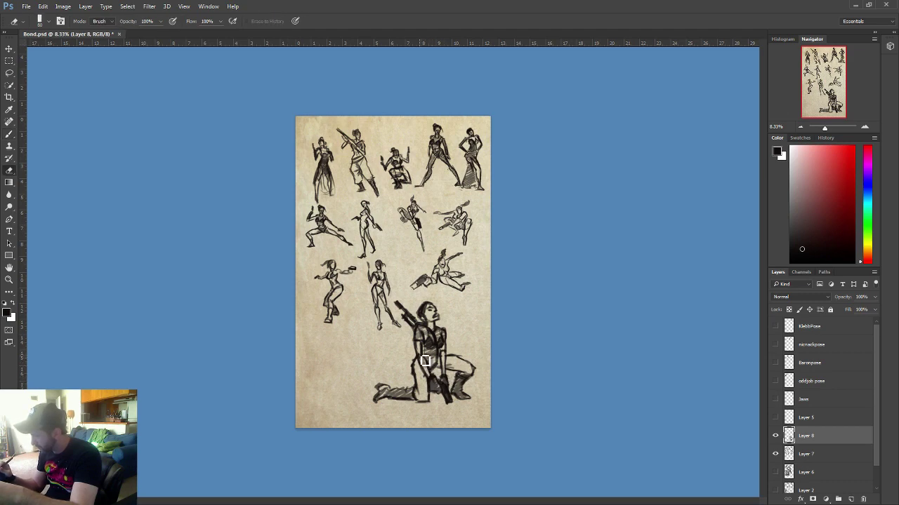
{"action": "key", "text": "b"}
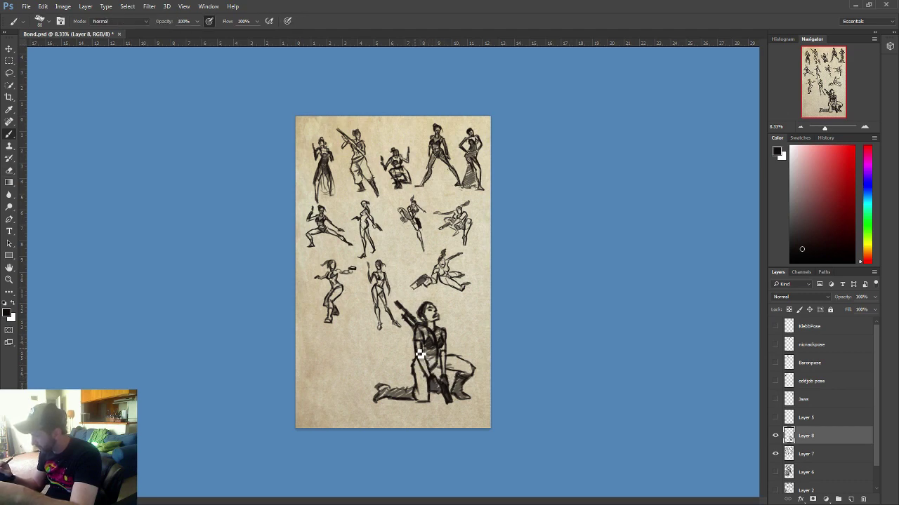
{"action": "key", "text": "e"}
{"action": "key", "text": "b"}
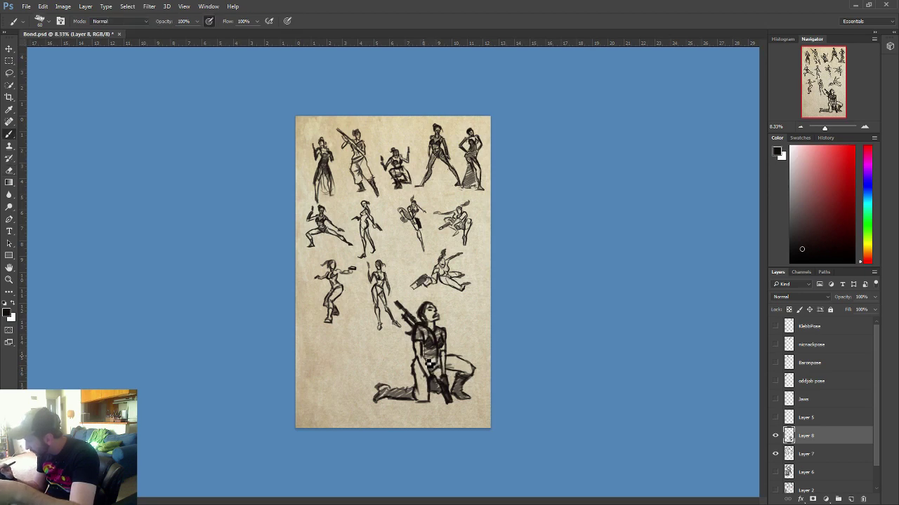
{"action": "key", "text": "e"}
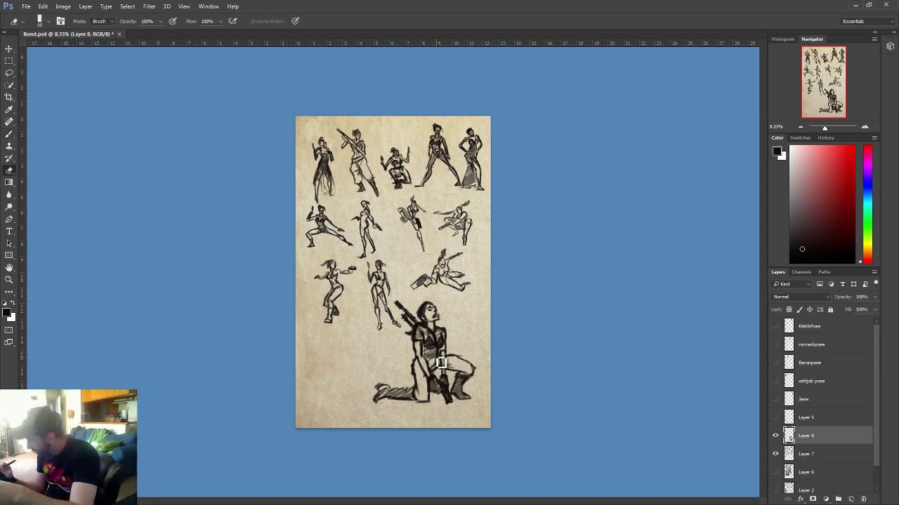
{"action": "key", "text": "b"}
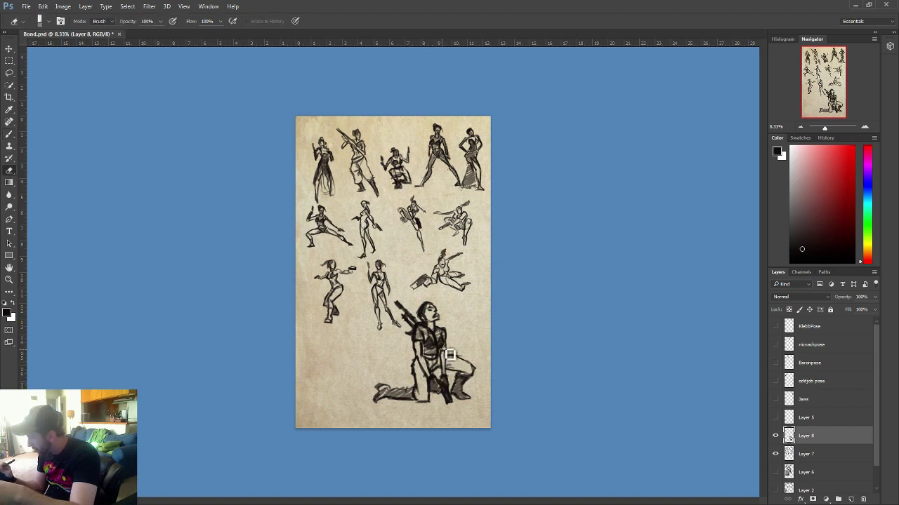
{"action": "key", "text": "b"}
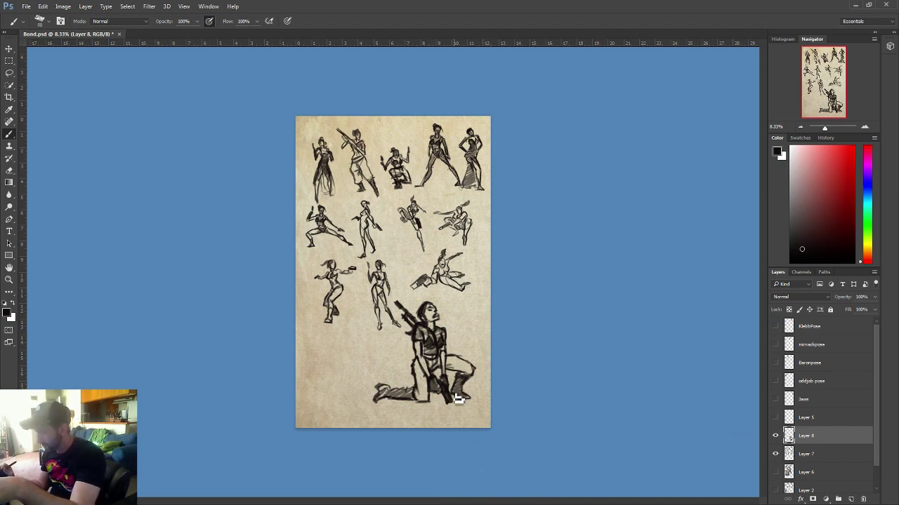
Scale the kneeling figure to about 55% and place it directly below the reclining figure.
{"action": "key", "text": "ctrl+t"}
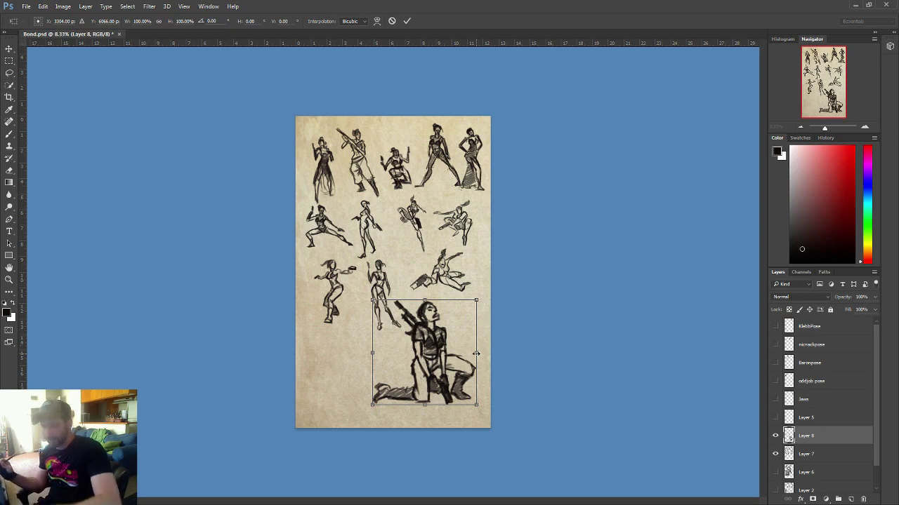
{"action": "left_click_drag", "start_coordinate": [476, 300], "coordinate": [434, 343]}
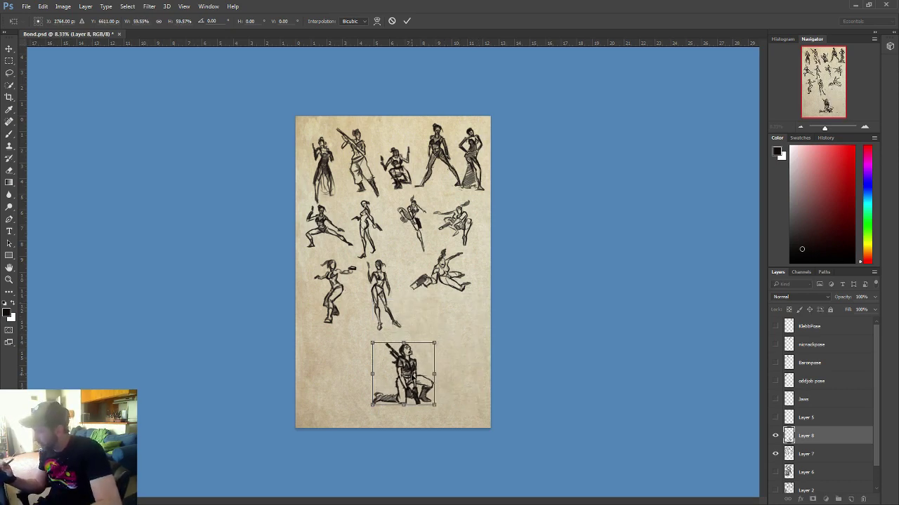
{"action": "left_click_drag", "start_coordinate": [407, 385], "coordinate": [451, 342]}
{"action": "left_click_drag", "start_coordinate": [479, 301], "coordinate": [475, 305]}
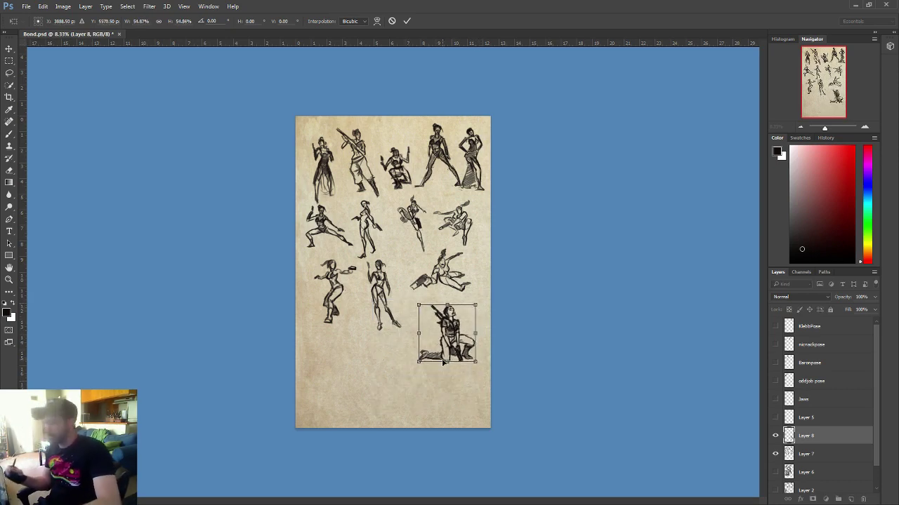
{"action": "key", "text": "Return"}
{"action": "key", "text": "b"}
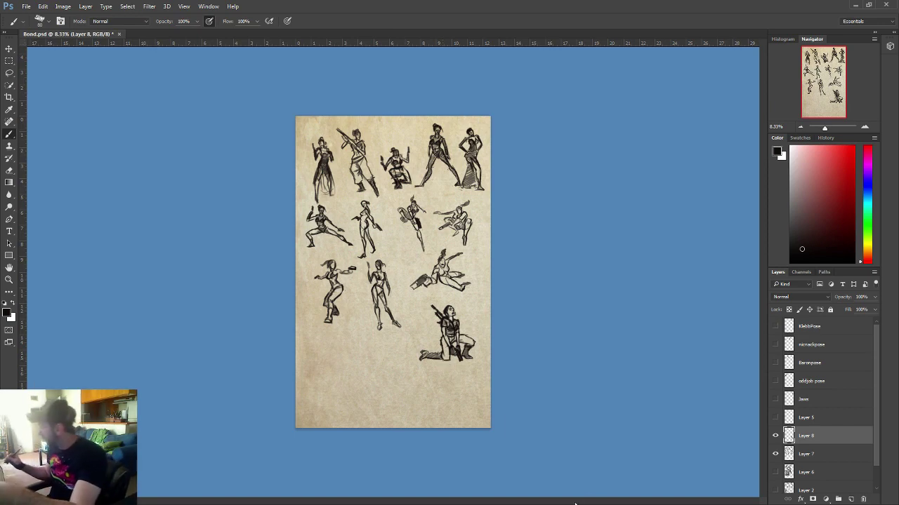
Merge the kneeling figure's layer down into Layer 7 and add a new layer above it.
{"action": "key", "text": "ctrl+e"}
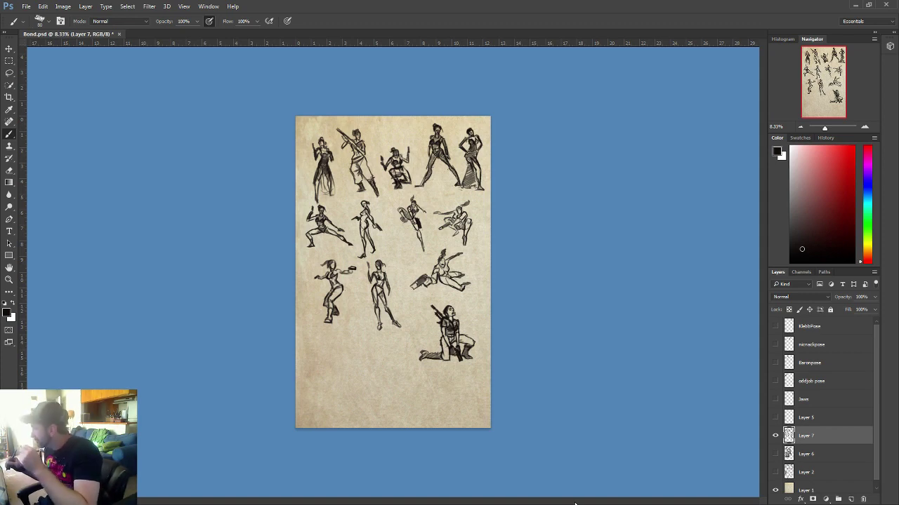
{"action": "left_click", "coordinate": [850, 499]}
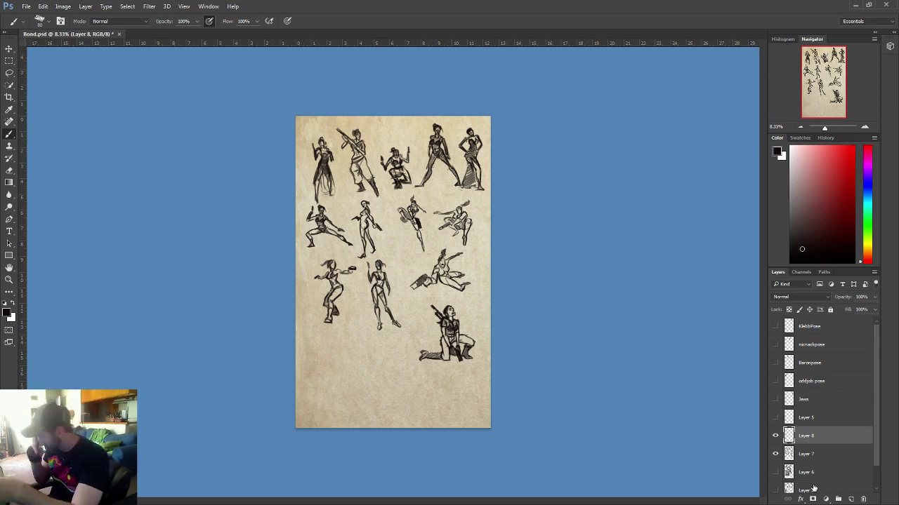
Sketch a small oval head for a new figure in the empty area below the two standing figures and trim its outline.
{"action": "left_click_drag", "start_coordinate": [347, 336], "coordinate": [353, 345]}
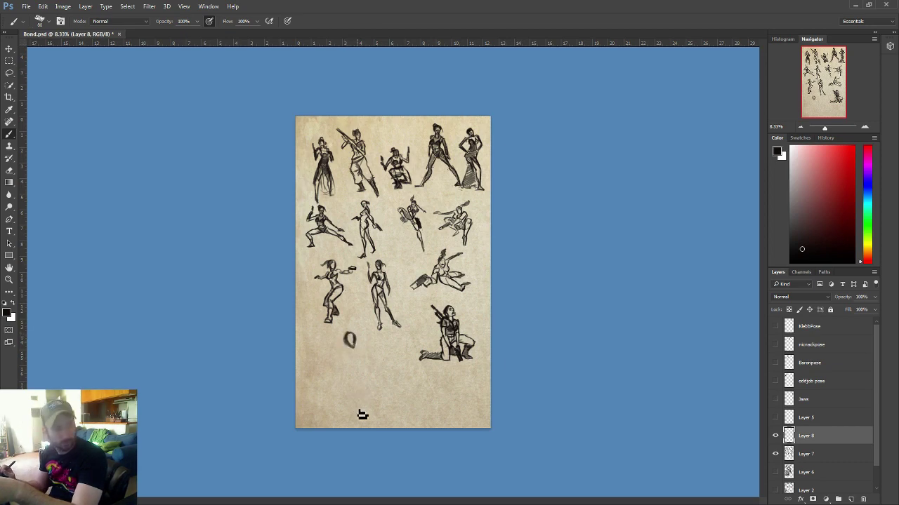
{"action": "key", "text": "e"}
{"action": "key", "text": "b"}
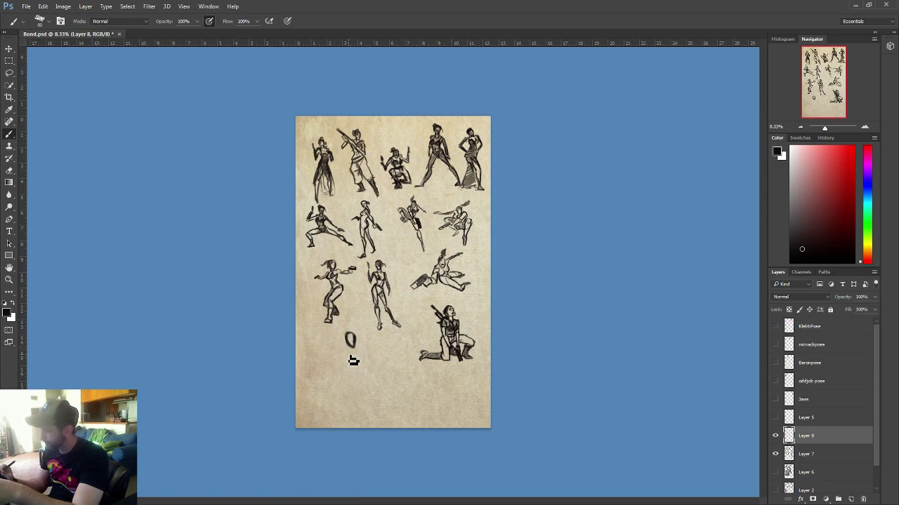
{"action": "key", "text": "e"}
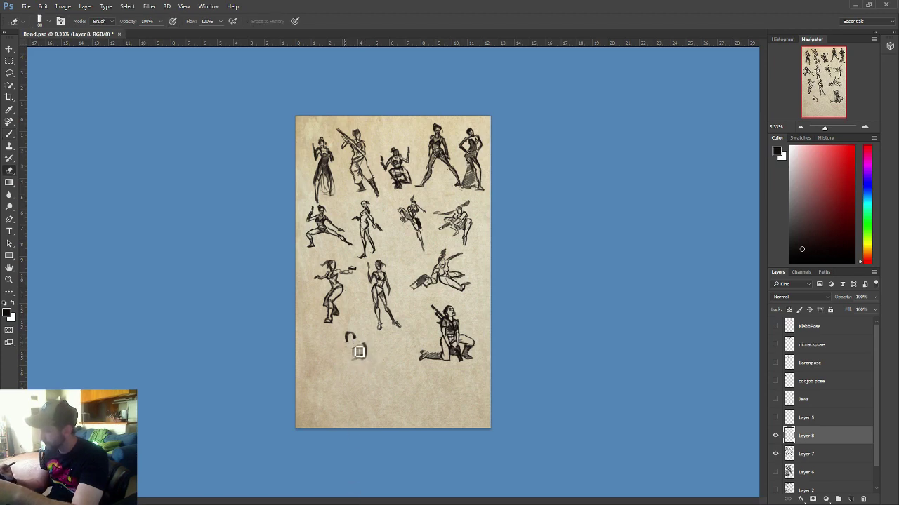
{"action": "key", "text": "b"}
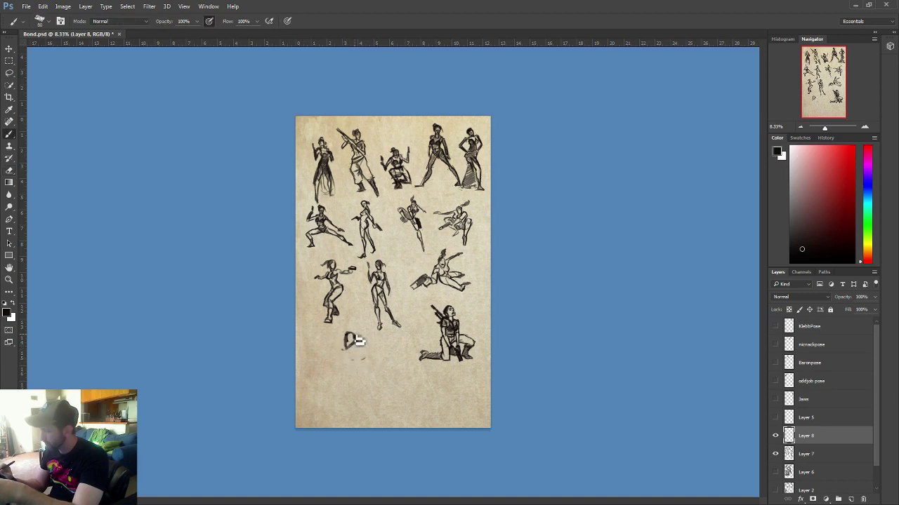
Shade the new figure's hair, reshape the face and jaw, and erase the stray shoulder marks under the head.
{"action": "key", "text": "e"}
{"action": "left_click_drag", "start_coordinate": [362, 358], "coordinate": [343, 357]}
{"action": "key", "text": "b"}
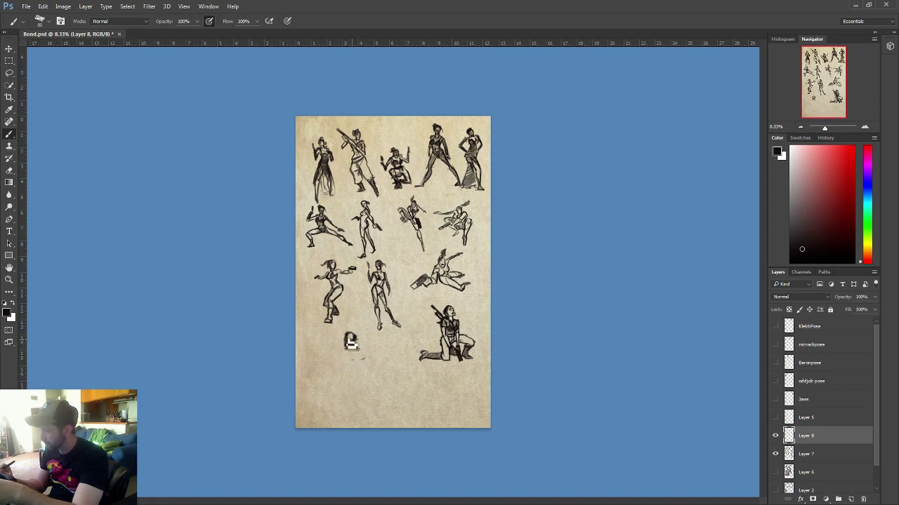
{"action": "key", "text": "e"}
{"action": "left_click_drag", "start_coordinate": [354, 342], "coordinate": [348, 350]}
{"action": "key", "text": "b"}
{"action": "key", "text": "e"}
{"action": "key", "text": "b"}
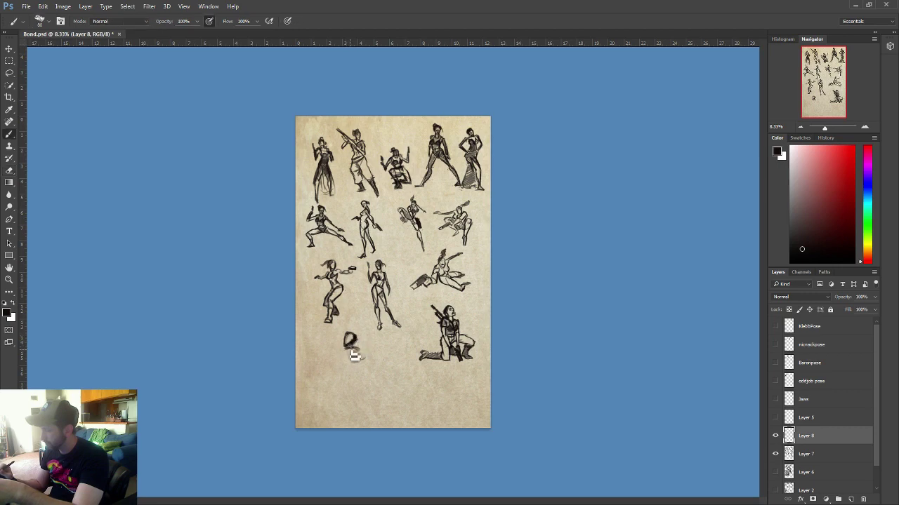
Draw the new figure's ponytail, arms and torso down to the hips, and extend a long straight line for the leg.
{"action": "left_click_drag", "start_coordinate": [366, 341], "coordinate": [355, 342]}
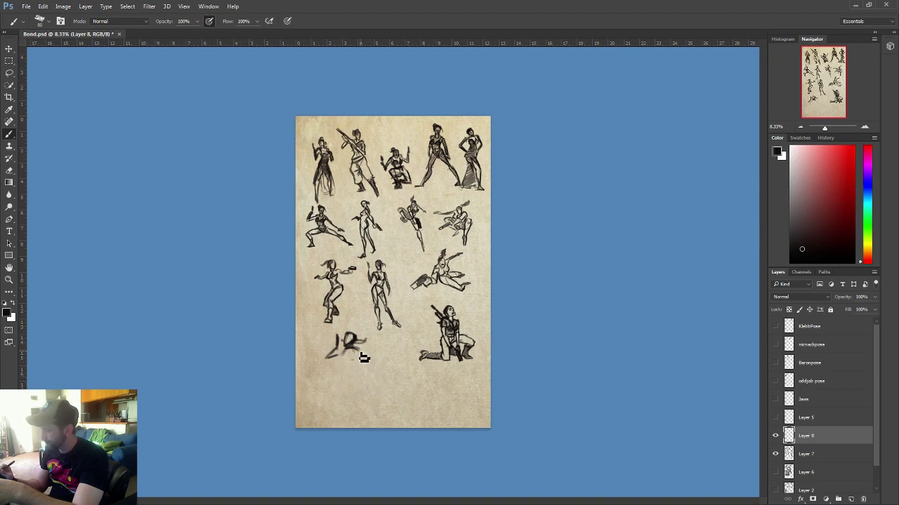
{"action": "mouse_move", "coordinate": [352, 367]}
{"action": "left_mouse_down"}
{"action": "mouse_move", "coordinate": [356, 386]}
{"action": "mouse_move", "coordinate": [343, 373]}
{"action": "mouse_move", "coordinate": [354, 393]}
{"action": "left_mouse_up"}
{"action": "mouse_move", "coordinate": [327, 360]}
{"action": "left_mouse_down"}
{"action": "mouse_move", "coordinate": [335, 368]}
{"action": "mouse_move", "coordinate": [372, 374]}
{"action": "mouse_move", "coordinate": [364, 360]}
{"action": "mouse_move", "coordinate": [370, 390]}
{"action": "mouse_move", "coordinate": [364, 359]}
{"action": "mouse_move", "coordinate": [368, 382]}
{"action": "mouse_move", "coordinate": [362, 360]}
{"action": "mouse_move", "coordinate": [351, 375]}
{"action": "mouse_move", "coordinate": [354, 355]}
{"action": "mouse_move", "coordinate": [358, 383]}
{"action": "left_mouse_up"}
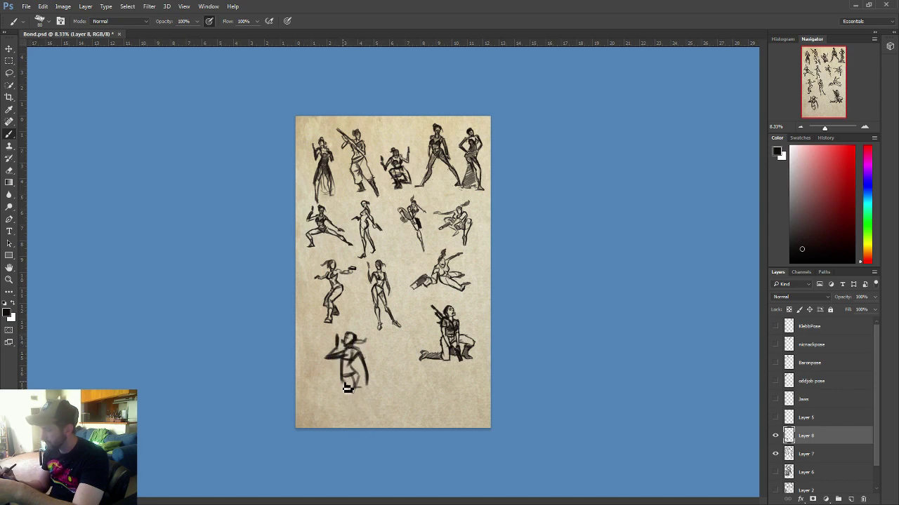
{"action": "left_click_drag", "start_coordinate": [343, 381], "coordinate": [346, 424]}
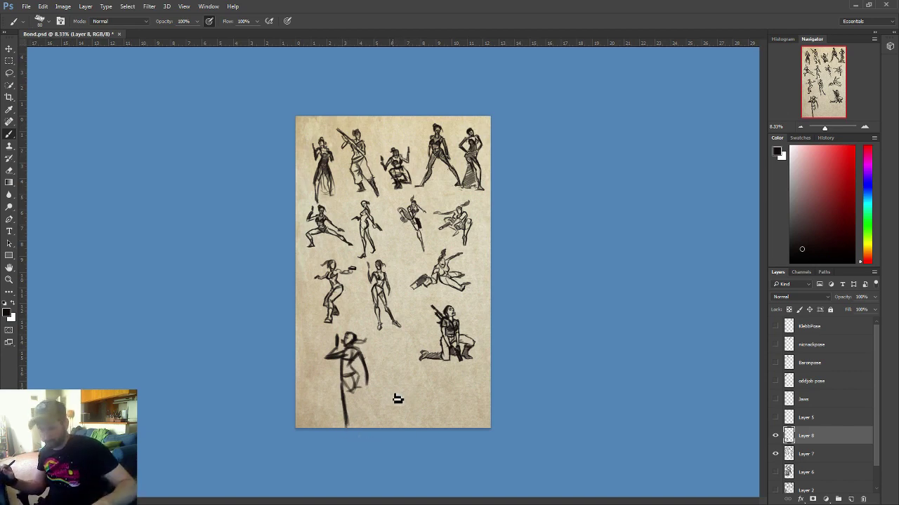
Move the unfinished figure up the page to leave space beneath its leg, comparing it with the previous placement.
{"action": "key", "text": "v"}
{"action": "left_click_drag", "start_coordinate": [371, 387], "coordinate": [381, 359]}
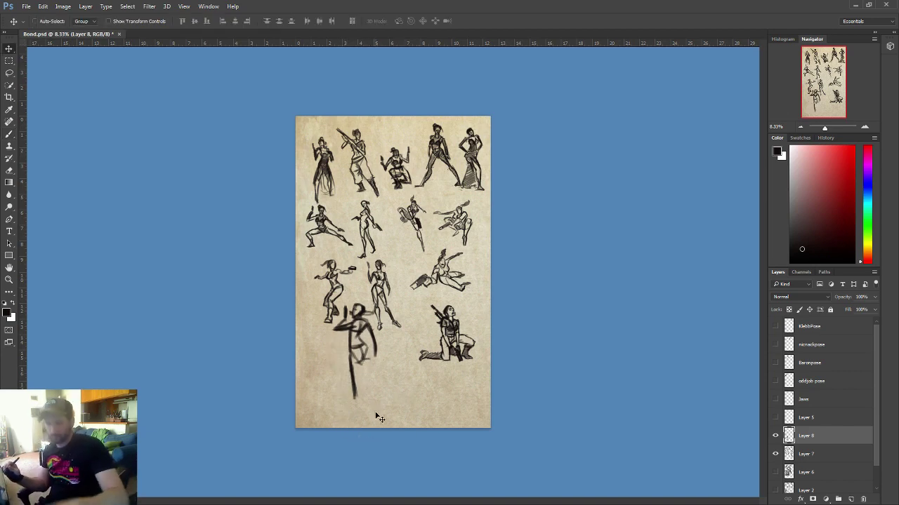
{"action": "key", "text": "ctrl+z"}
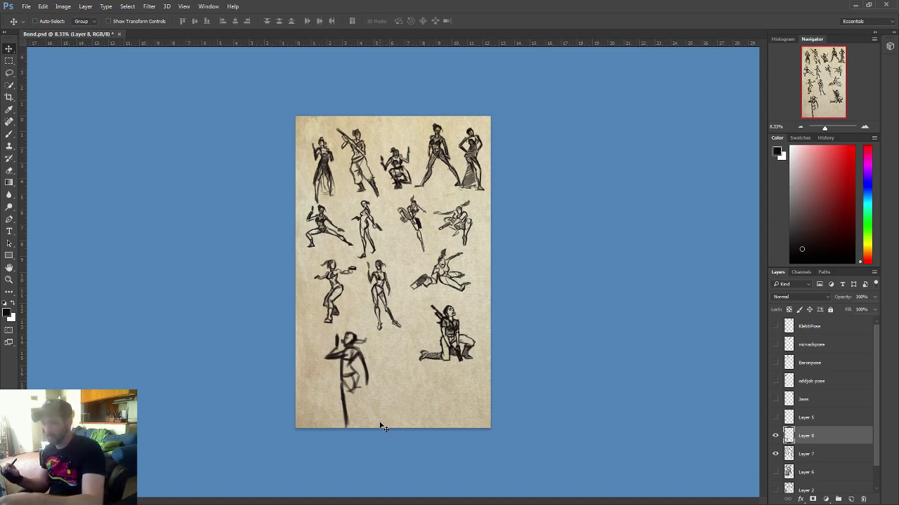
{"action": "key", "text": "ctrl+z"}
{"action": "key", "text": "ctrl+z"}
{"action": "key", "text": "ctrl+z"}
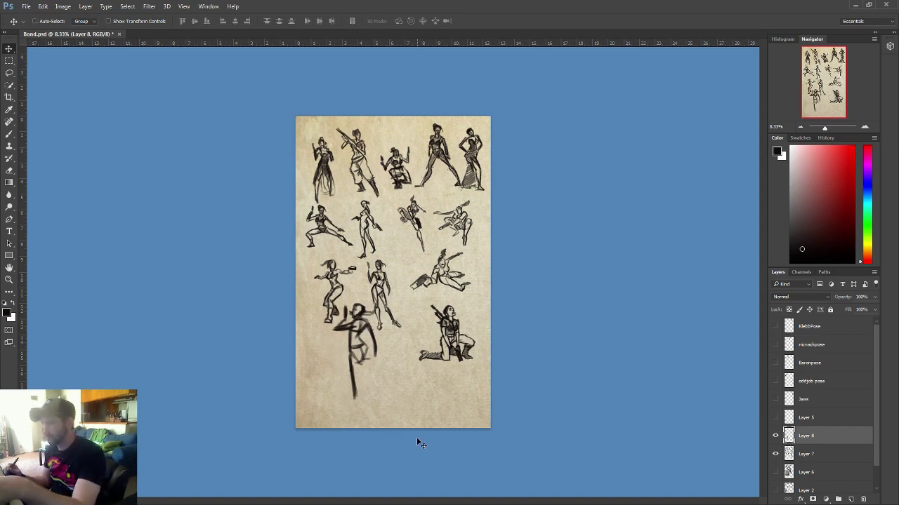
Complete the new figure's straight leg with a foot, and add the lowered hand and dark strokes across the waist.
{"action": "key", "text": "b"}
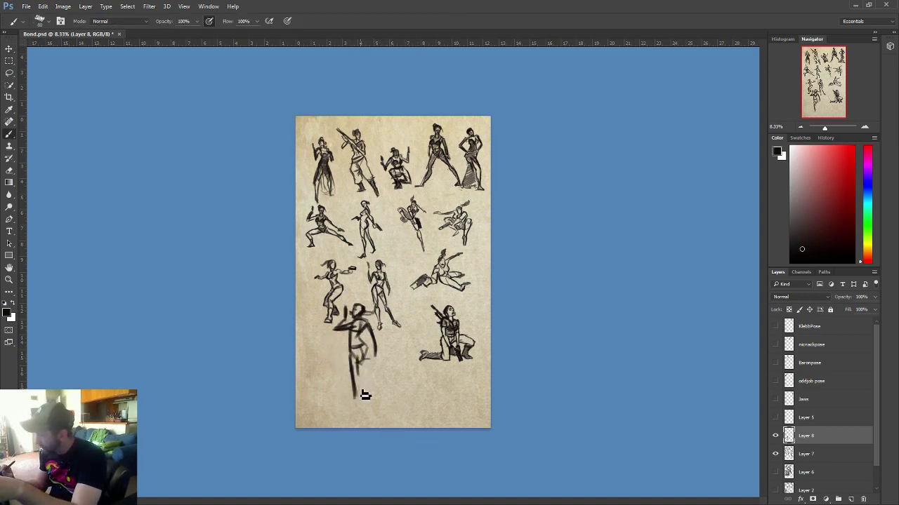
{"action": "mouse_move", "coordinate": [358, 363]}
{"action": "left_mouse_down"}
{"action": "mouse_move", "coordinate": [361, 408]}
{"action": "mouse_move", "coordinate": [347, 408]}
{"action": "left_mouse_up"}
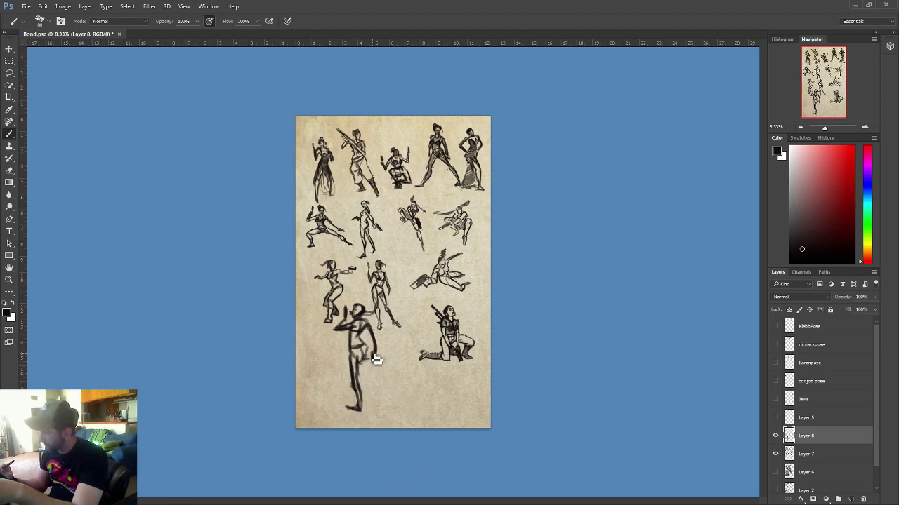
{"action": "key", "text": "e"}
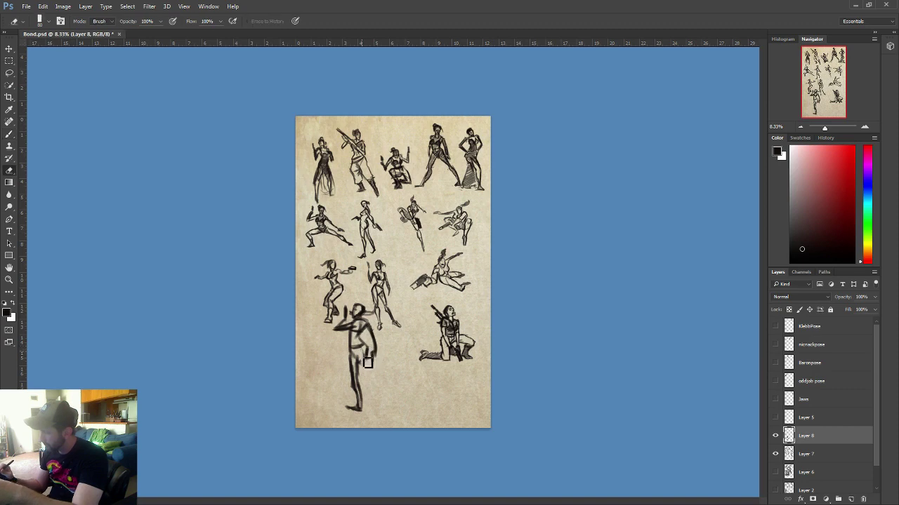
{"action": "key", "text": "b"}
{"action": "left_click_drag", "start_coordinate": [367, 353], "coordinate": [362, 365]}
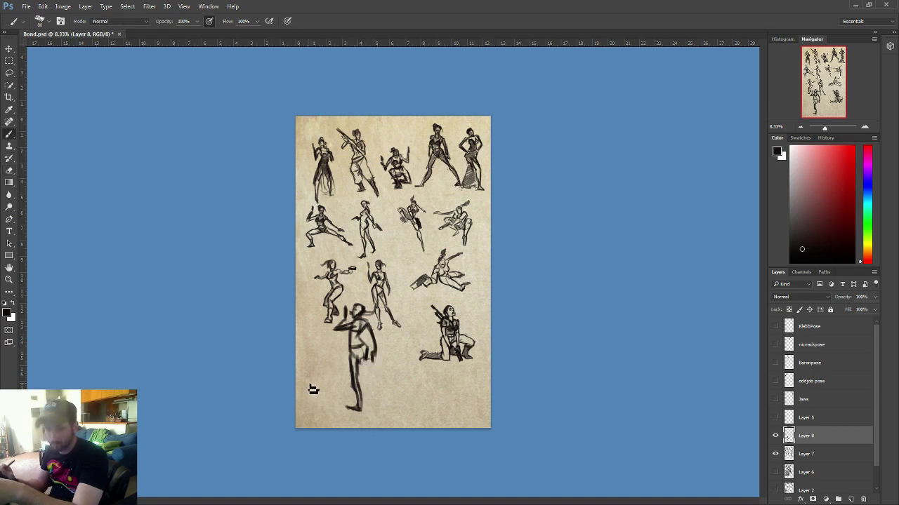
{"action": "mouse_move", "coordinate": [367, 349]}
{"action": "left_mouse_down"}
{"action": "mouse_move", "coordinate": [358, 346]}
{"action": "mouse_move", "coordinate": [355, 361]}
{"action": "left_mouse_up"}
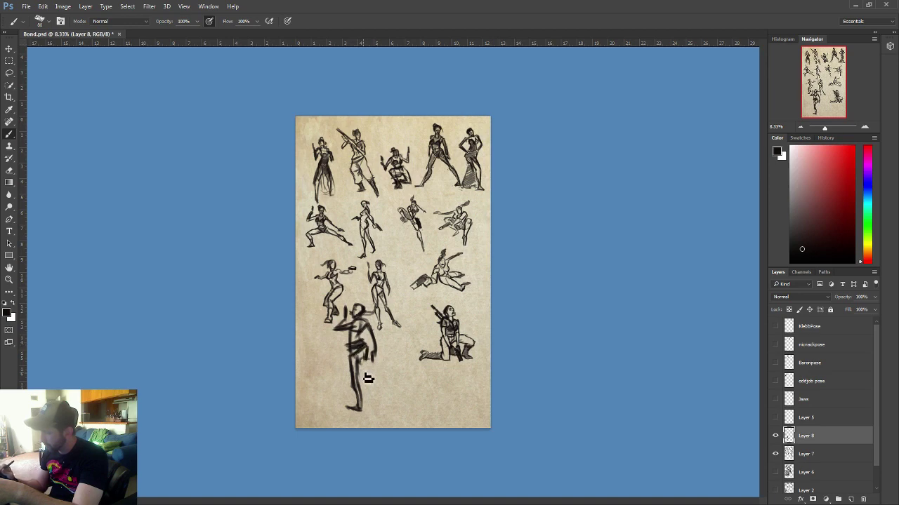
Draw the second leg of the large standing figure near the page's lower edge, running from the hip down to the foot.
{"action": "key", "text": "e"}
{"action": "key", "text": "b"}
{"action": "key", "text": "e"}
{"action": "key", "text": "b"}
{"action": "left_click_drag", "start_coordinate": [370, 381], "coordinate": [380, 420]}
{"action": "key", "text": "e"}
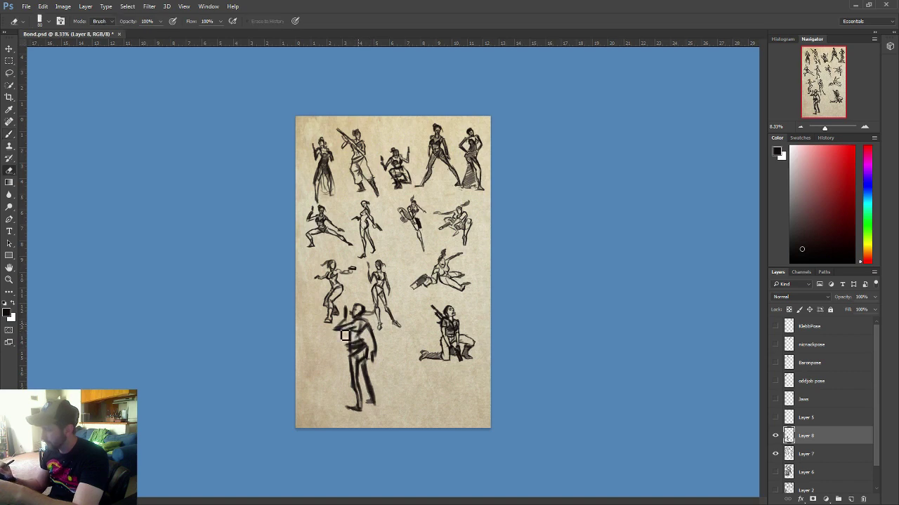
Add dark strokes across the standing figure's lower torso and waist, cleaning up stray lines around them.
{"action": "key", "text": "b"}
{"action": "left_click_drag", "start_coordinate": [355, 341], "coordinate": [349, 351]}
{"action": "key", "text": "e"}
{"action": "key", "text": "b"}
{"action": "key", "text": "e"}
{"action": "key", "text": "b"}
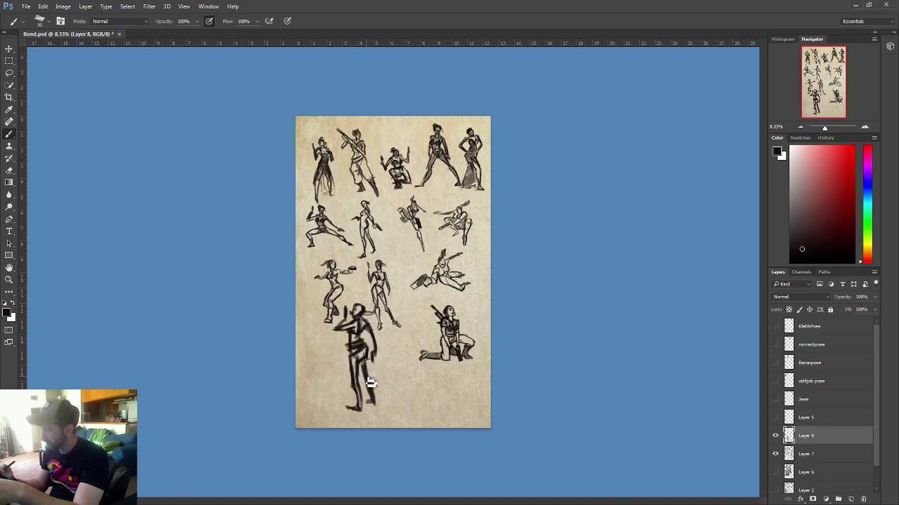
Clean up and darken the standing figure's legs and boots, fill in the hair, and extend the ponytail behind the head.
{"action": "key", "text": "e"}
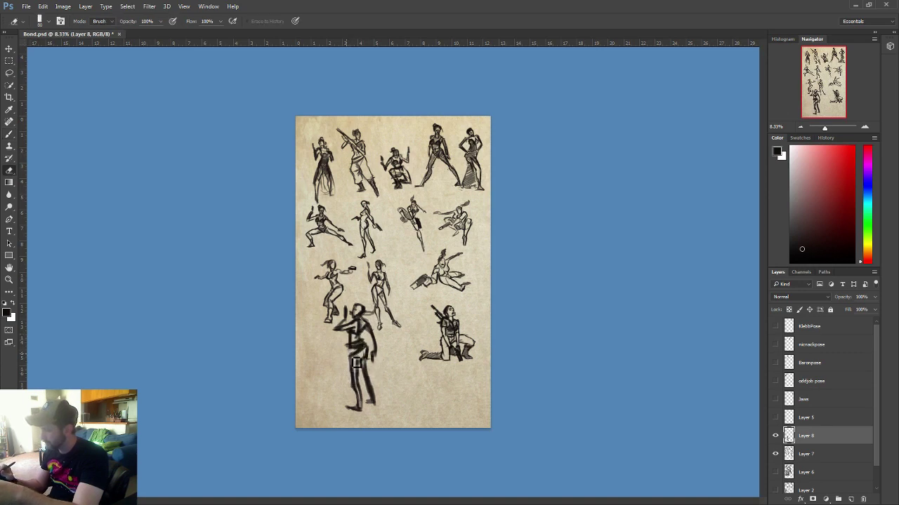
{"action": "key", "text": "b"}
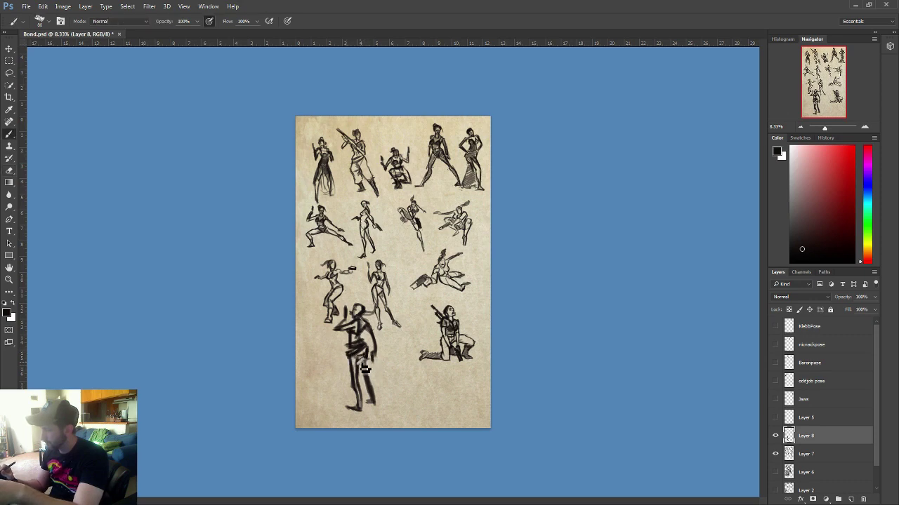
{"action": "key", "text": "e"}
{"action": "key", "text": "b"}
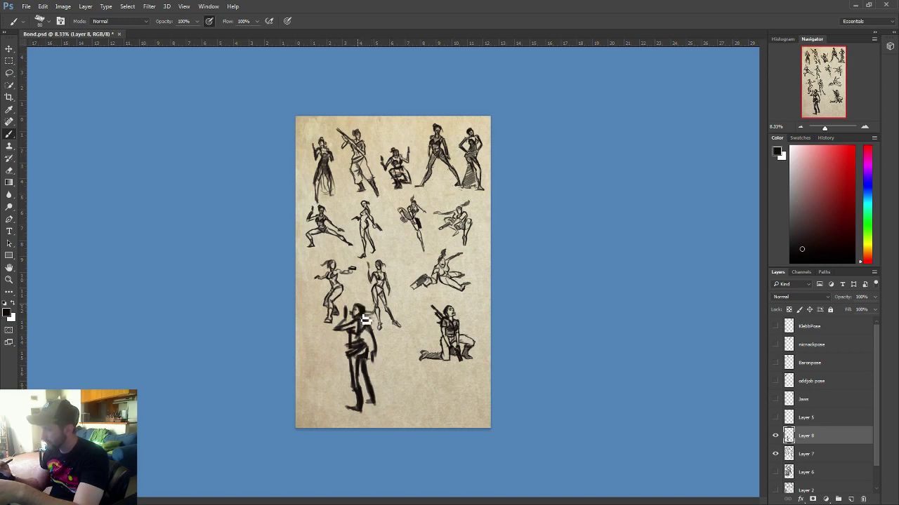
{"action": "left_click_drag", "start_coordinate": [362, 311], "coordinate": [374, 314]}
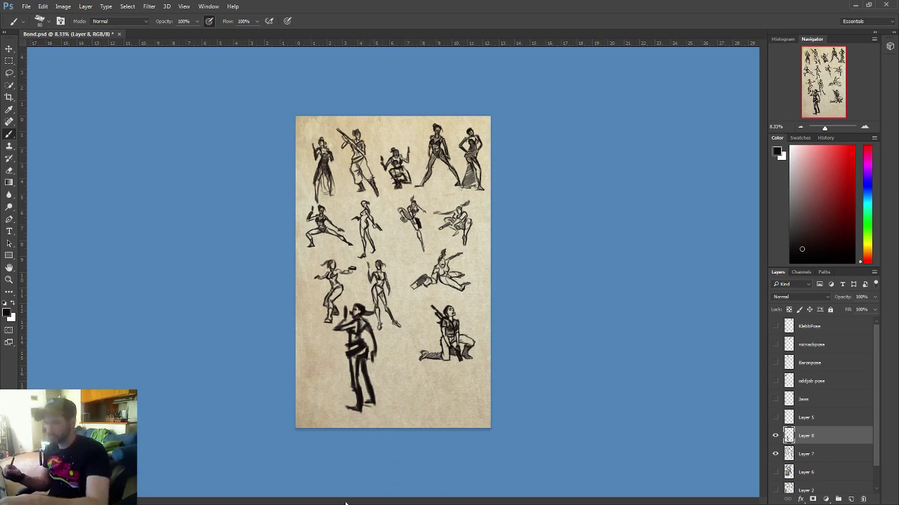
Scale the finished standing figure to about 64% and place it in the page's lower-left corner.
{"action": "key", "text": "ctrl+t"}
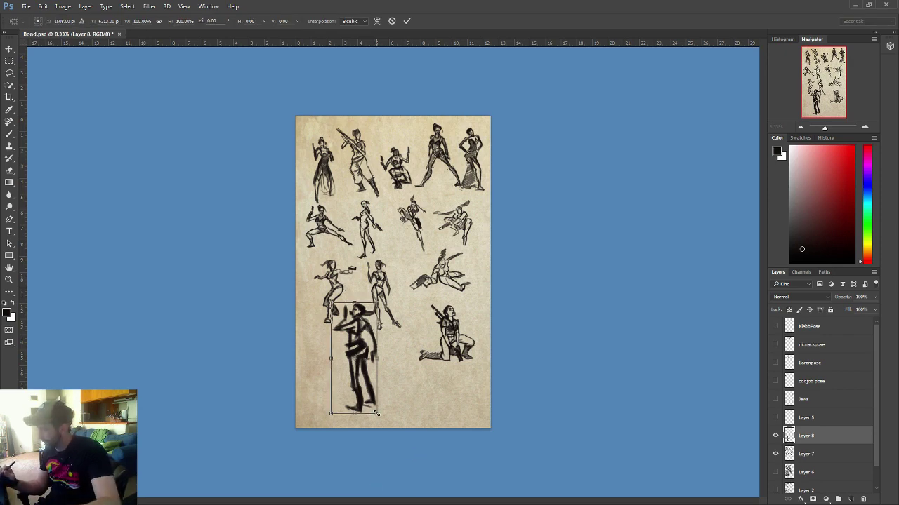
{"action": "left_click_drag", "start_coordinate": [377, 414], "coordinate": [326, 387]}
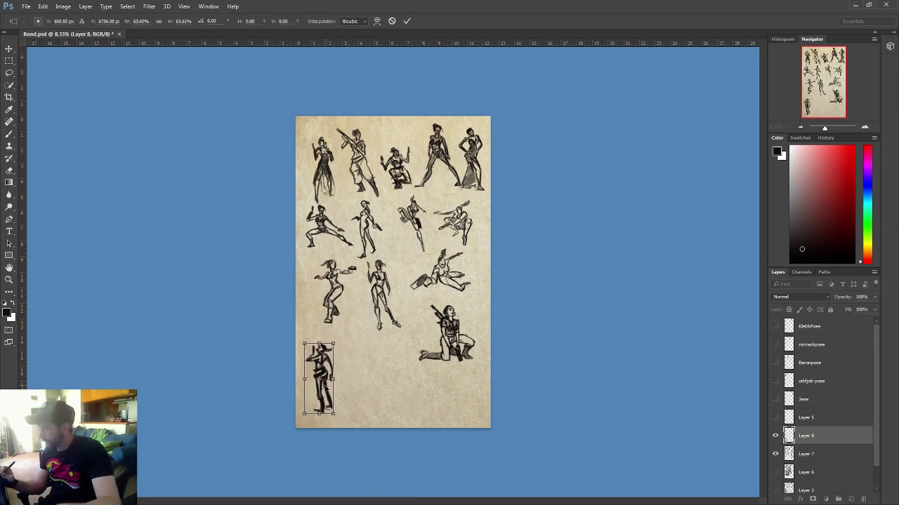
{"action": "key", "text": "Return"}
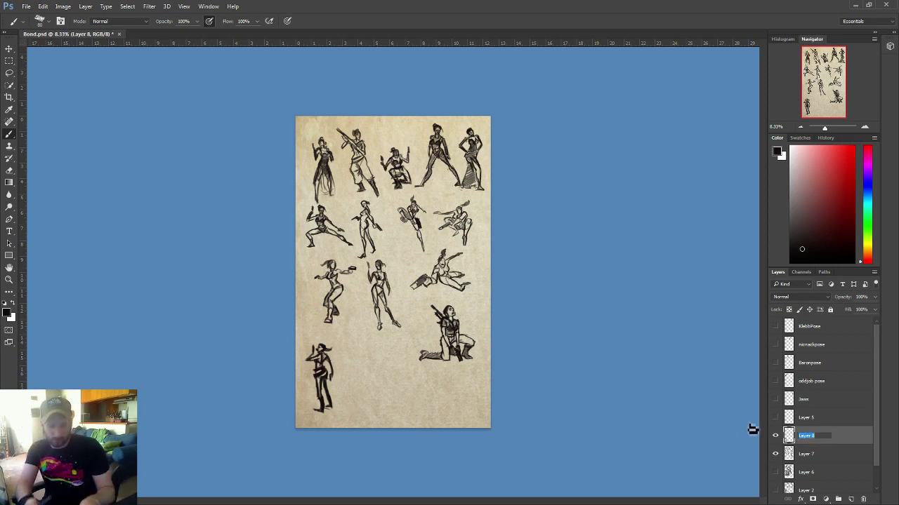
Rename the finished figure's layer as xeniaposes and merge it down into Layer 7.
{"action": "type", "text": "xeniaposes"}
{"action": "key", "text": "Return"}
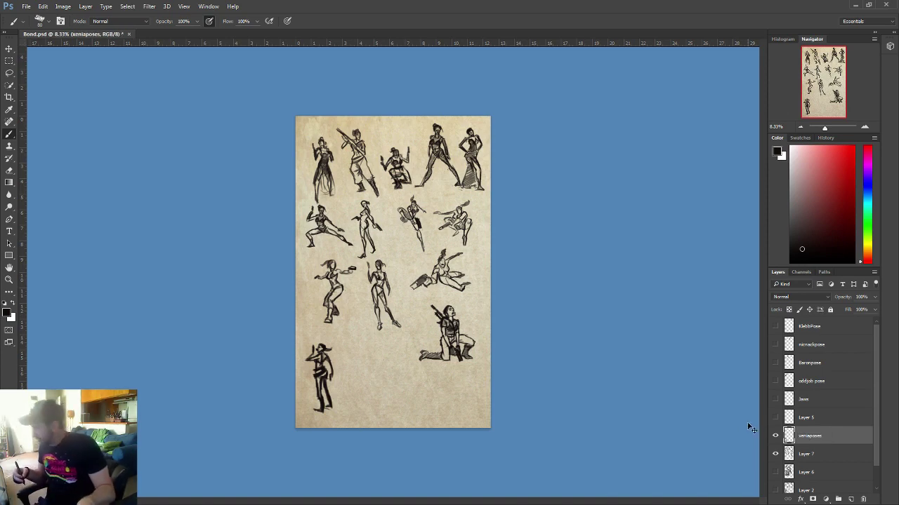
{"action": "key", "text": "ctrl+e"}
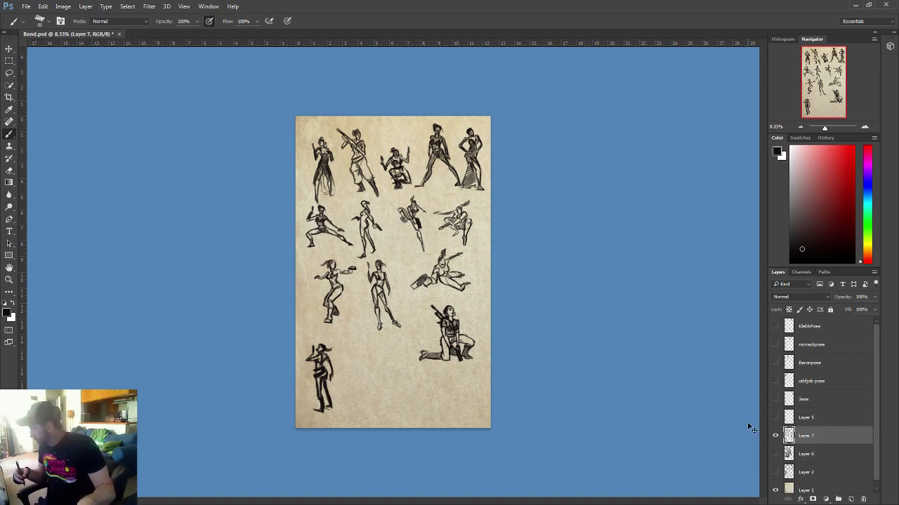
Rename the merged layer as xenia poses.
{"action": "double_click", "coordinate": [810, 436]}
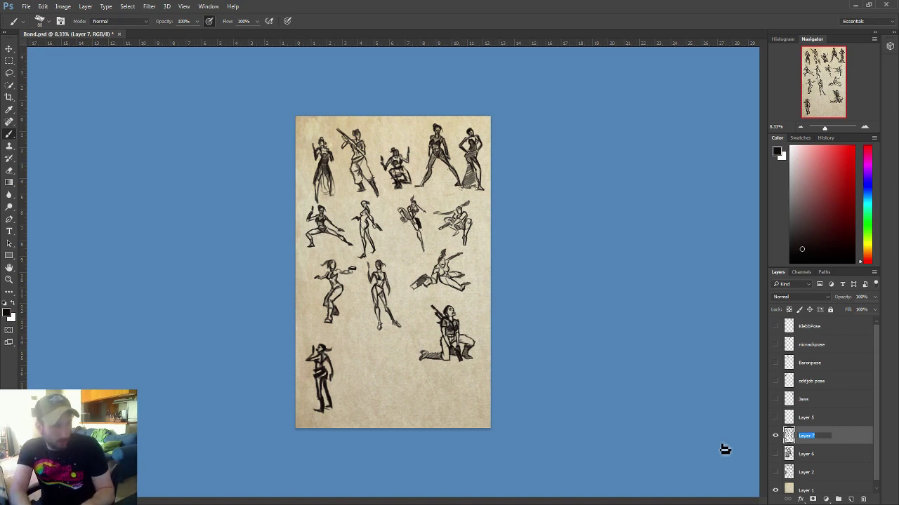
{"action": "type", "text": "xenia"}
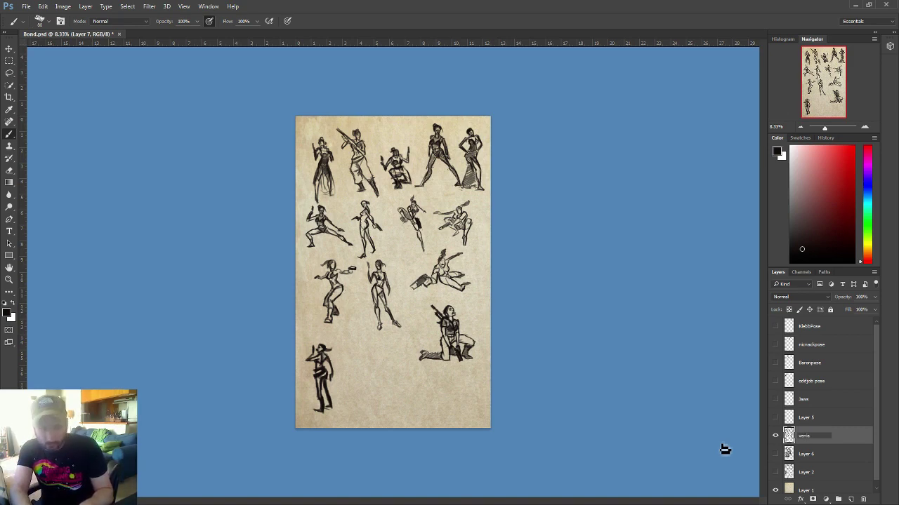
{"action": "type", "text": " pose"}
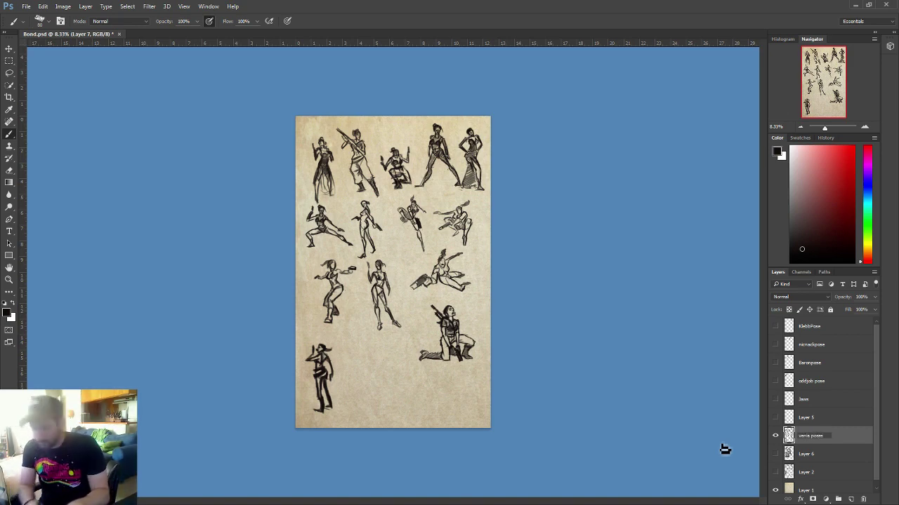
{"action": "key", "text": "Return"}
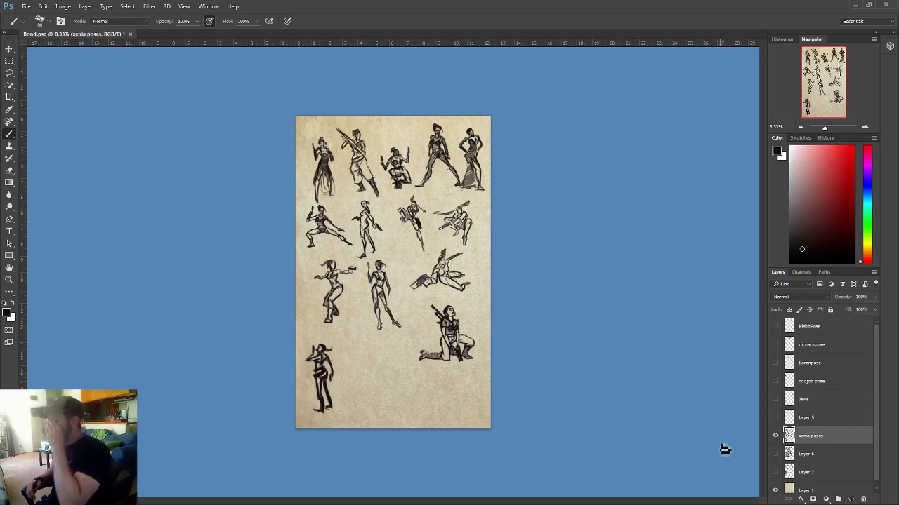
Hide the xenia poses layer, show the Jaws layer and Layer 5, and move Layer 5 above Jaws.
{"action": "left_click", "coordinate": [776, 434]}
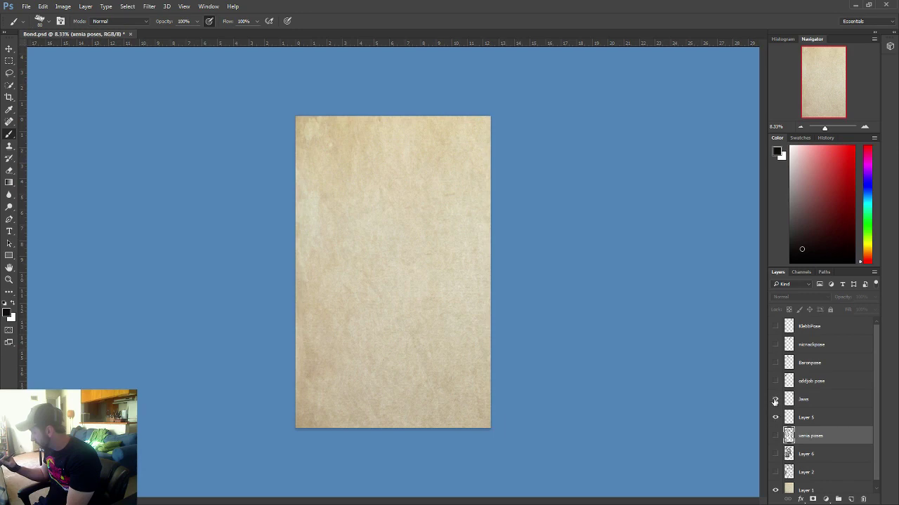
{"action": "left_click", "coordinate": [775, 399]}
{"action": "left_click", "coordinate": [803, 394]}
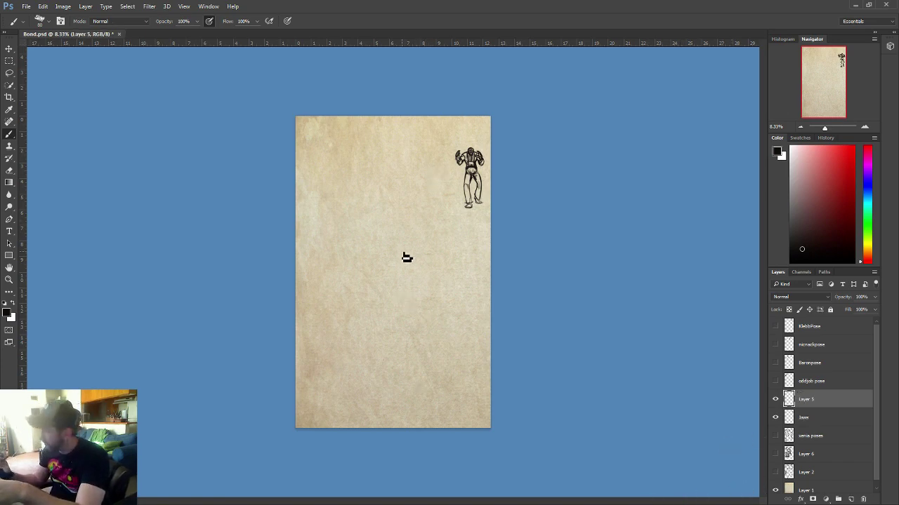
Sketch a new male figure's head, torso and near shoulder on Layer 5, in the upper middle of the page.
{"action": "left_click_drag", "start_coordinate": [402, 169], "coordinate": [397, 180]}
{"action": "mouse_move", "coordinate": [391, 165]}
{"action": "left_mouse_down"}
{"action": "mouse_move", "coordinate": [395, 181]}
{"action": "mouse_move", "coordinate": [403, 174]}
{"action": "mouse_move", "coordinate": [385, 178]}
{"action": "mouse_move", "coordinate": [397, 199]}
{"action": "mouse_move", "coordinate": [382, 250]}
{"action": "mouse_move", "coordinate": [411, 231]}
{"action": "mouse_move", "coordinate": [405, 241]}
{"action": "left_mouse_up"}
{"action": "mouse_move", "coordinate": [380, 181]}
{"action": "left_mouse_down"}
{"action": "mouse_move", "coordinate": [397, 239]}
{"action": "mouse_move", "coordinate": [397, 229]}
{"action": "mouse_move", "coordinate": [406, 238]}
{"action": "left_mouse_up"}
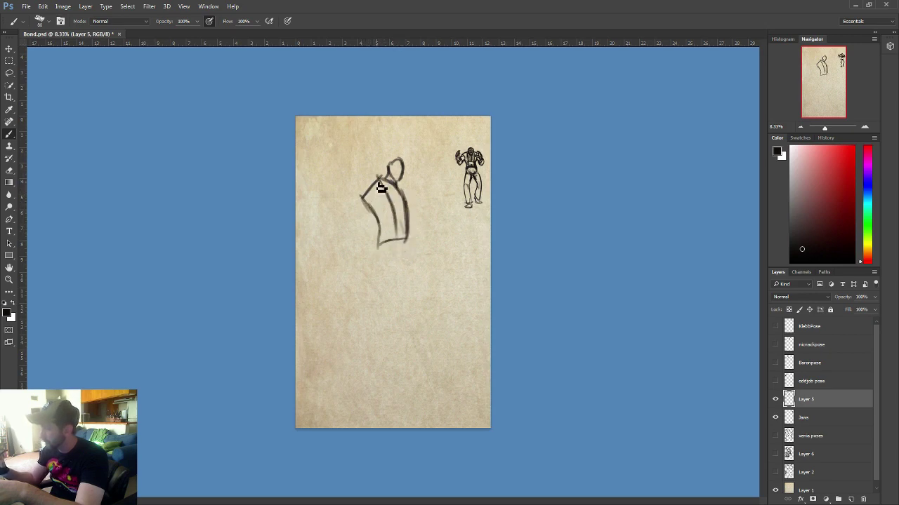
{"action": "mouse_move", "coordinate": [377, 209]}
{"action": "left_mouse_down"}
{"action": "mouse_move", "coordinate": [379, 179]}
{"action": "mouse_move", "coordinate": [372, 209]}
{"action": "left_mouse_up"}
{"action": "key", "text": "e"}
{"action": "key", "text": "b"}
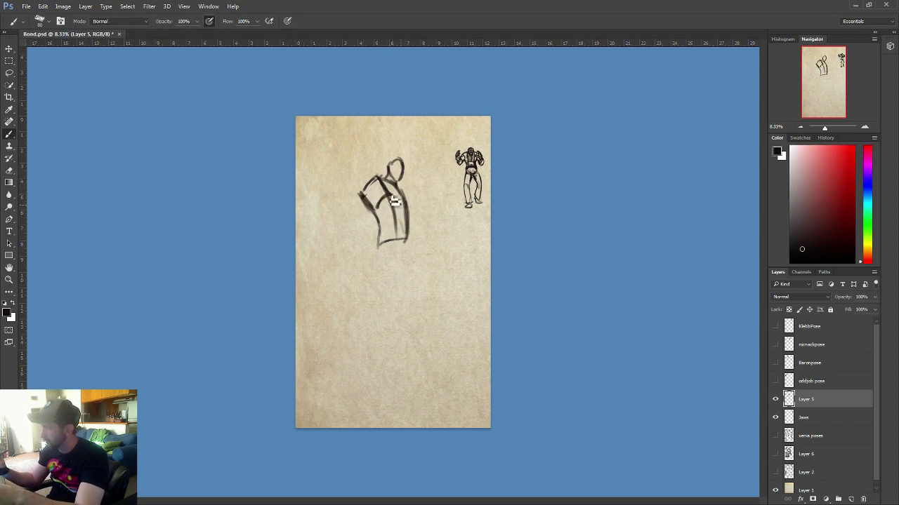
Erase the construction lines inside the torso and redraw the near upper arm and shoulder outline.
{"action": "key", "text": "e"}
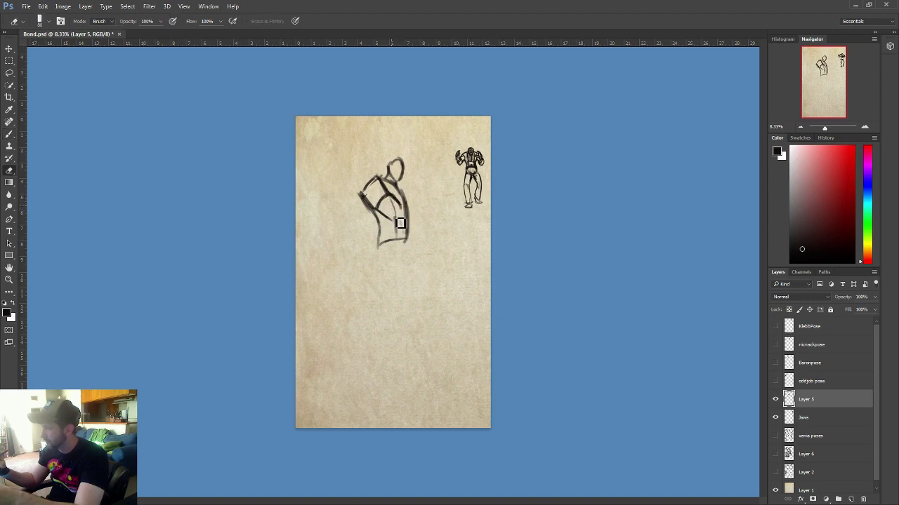
{"action": "key", "text": "b"}
{"action": "key", "text": "e"}
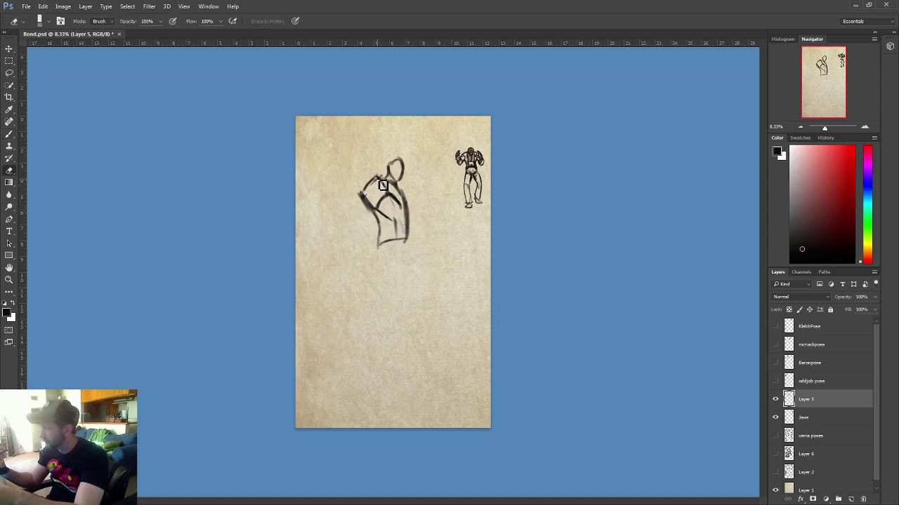
{"action": "key", "text": "b"}
{"action": "mouse_move", "coordinate": [364, 188]}
{"action": "left_mouse_down"}
{"action": "mouse_move", "coordinate": [379, 177]}
{"action": "mouse_move", "coordinate": [390, 198]}
{"action": "left_mouse_up"}
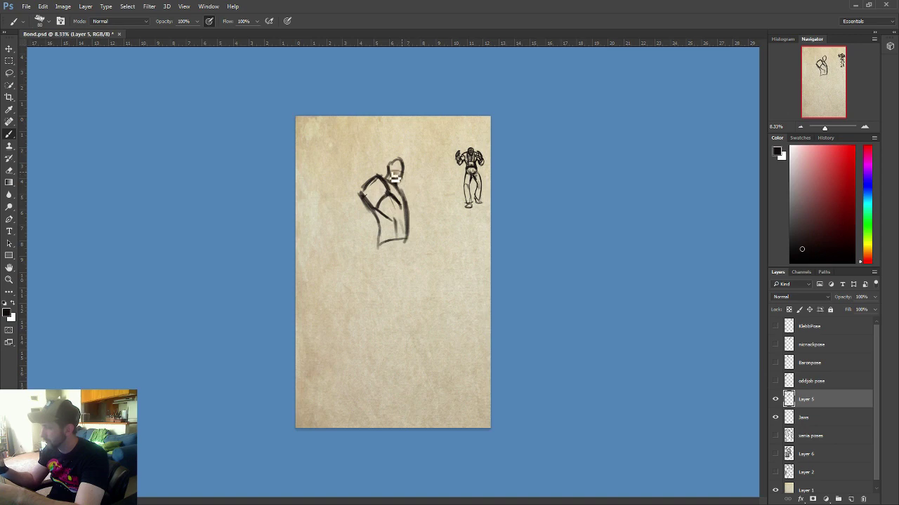
Add the hair, ear and facial marks to the male figure's head, and tidy the far shoulder line.
{"action": "key", "text": "e"}
{"action": "key", "text": "b"}
{"action": "mouse_move", "coordinate": [391, 169]}
{"action": "left_mouse_down"}
{"action": "mouse_move", "coordinate": [407, 169]}
{"action": "mouse_move", "coordinate": [391, 171]}
{"action": "left_mouse_up"}
{"action": "key", "text": "e"}
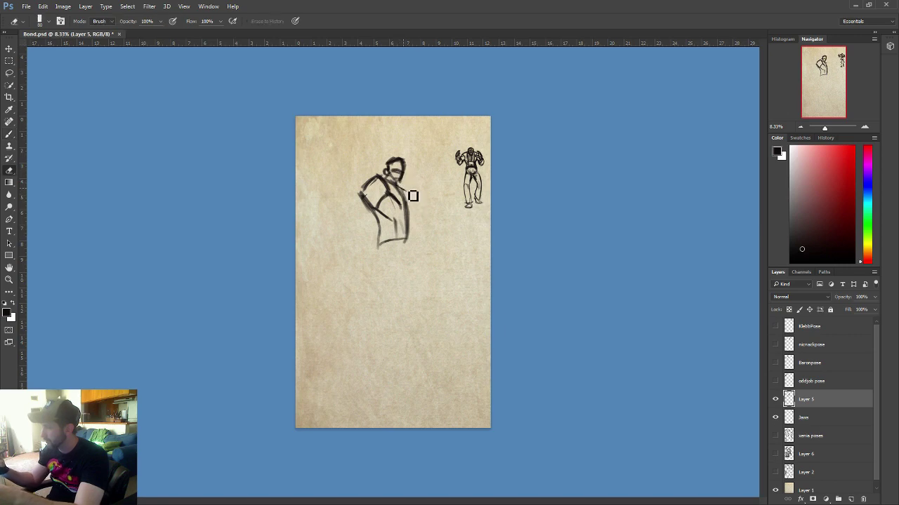
{"action": "key", "text": "b"}
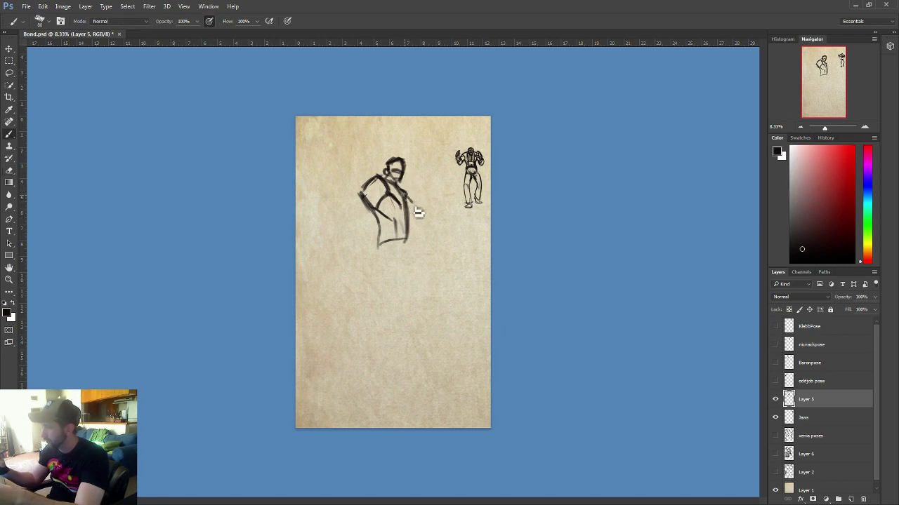
Draw the male figure's far arm and the forearms crossed over the chest, erasing the torso lines behind them.
{"action": "mouse_move", "coordinate": [410, 192]}
{"action": "left_mouse_down"}
{"action": "mouse_move", "coordinate": [421, 225]}
{"action": "mouse_move", "coordinate": [398, 222]}
{"action": "mouse_move", "coordinate": [404, 225]}
{"action": "left_mouse_up"}
{"action": "key", "text": "e"}
{"action": "key", "text": "b"}
{"action": "key", "text": "e"}
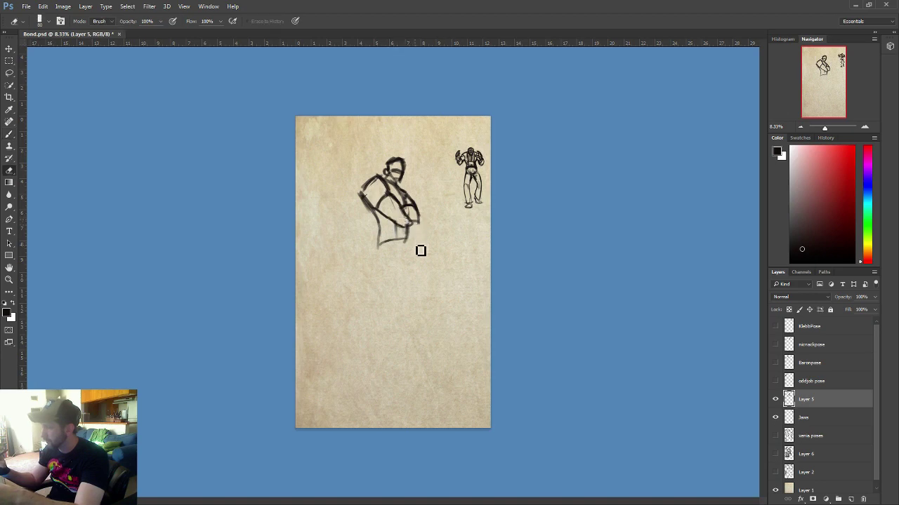
{"action": "key", "text": "b"}
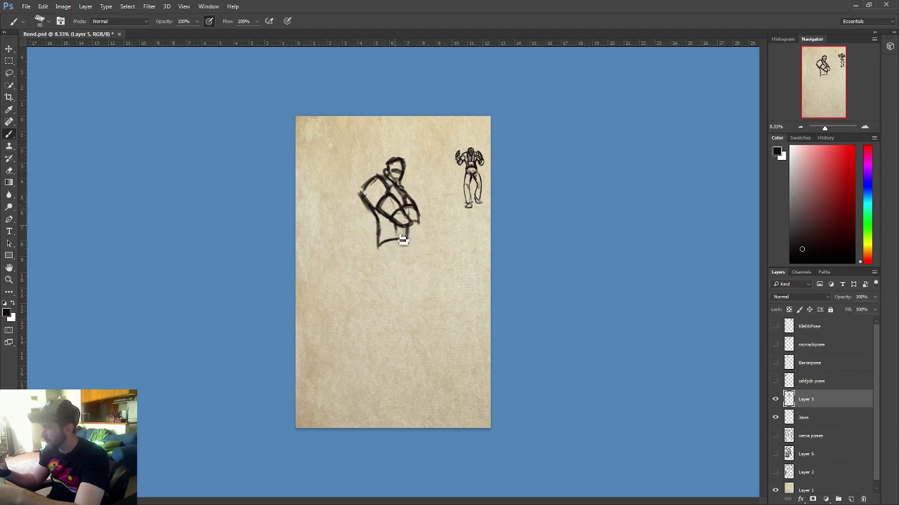
Draw the waistline under the crossed arms and erase the old torso edge below it.
{"action": "key", "text": "e"}
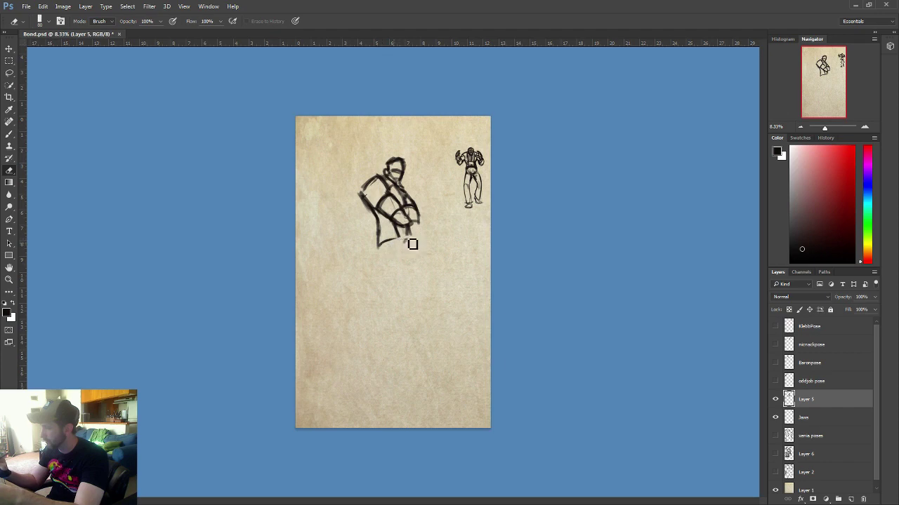
{"action": "key", "text": "b"}
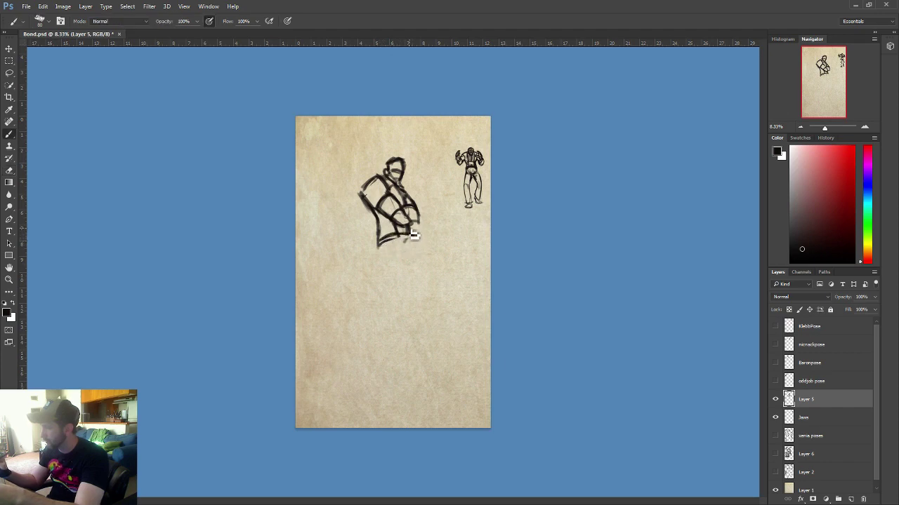
{"action": "key", "text": "e"}
{"action": "mouse_move", "coordinate": [398, 247]}
{"action": "left_mouse_down"}
{"action": "mouse_move", "coordinate": [400, 234]}
{"action": "mouse_move", "coordinate": [418, 239]}
{"action": "mouse_move", "coordinate": [415, 228]}
{"action": "left_mouse_up"}
{"action": "key", "text": "b"}
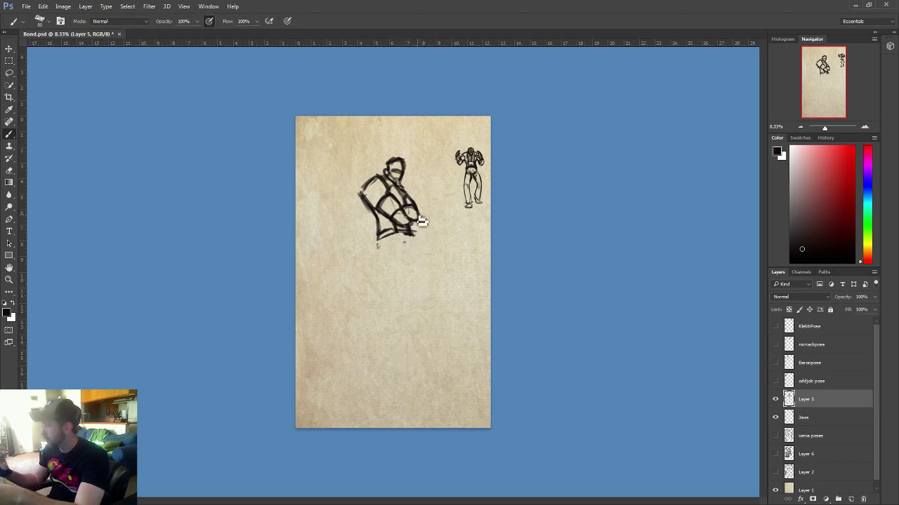
Erase stray lines around the far elbow and redraw the contour of the crossed arms.
{"action": "key", "text": "e"}
{"action": "key", "text": "b"}
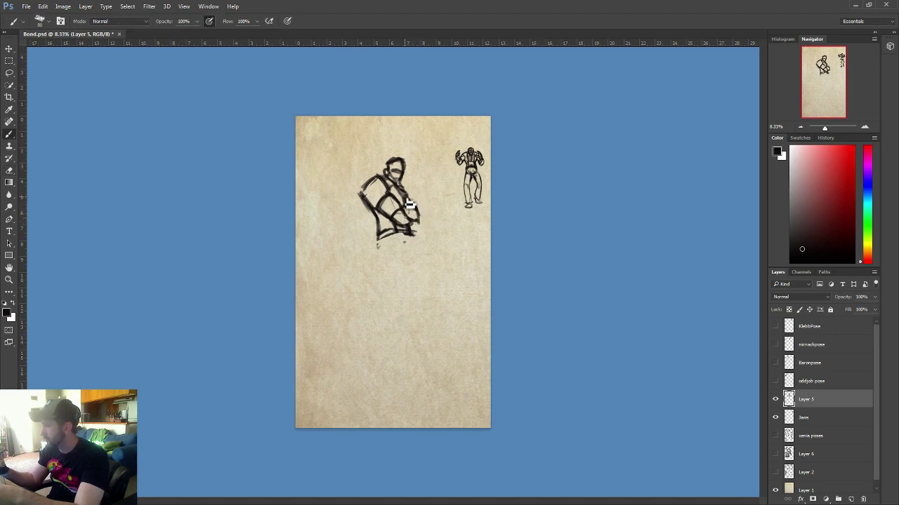
{"action": "key", "text": "e"}
{"action": "left_click_drag", "start_coordinate": [411, 204], "coordinate": [417, 212]}
{"action": "key", "text": "b"}
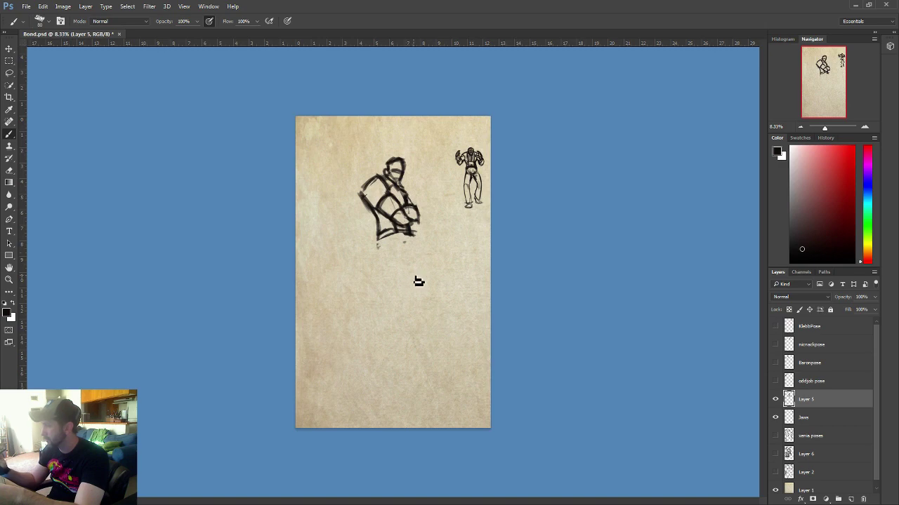
Block in the male figure's hips and long guide lines for both legs in a wide stance.
{"action": "mouse_move", "coordinate": [379, 240]}
{"action": "left_mouse_down"}
{"action": "mouse_move", "coordinate": [410, 255]}
{"action": "mouse_move", "coordinate": [404, 262]}
{"action": "mouse_move", "coordinate": [412, 246]}
{"action": "mouse_move", "coordinate": [406, 261]}
{"action": "mouse_move", "coordinate": [387, 259]}
{"action": "mouse_move", "coordinate": [413, 243]}
{"action": "mouse_move", "coordinate": [397, 262]}
{"action": "mouse_move", "coordinate": [382, 252]}
{"action": "mouse_move", "coordinate": [394, 263]}
{"action": "mouse_move", "coordinate": [340, 340]}
{"action": "left_mouse_up"}
{"action": "left_click_drag", "start_coordinate": [348, 319], "coordinate": [336, 387]}
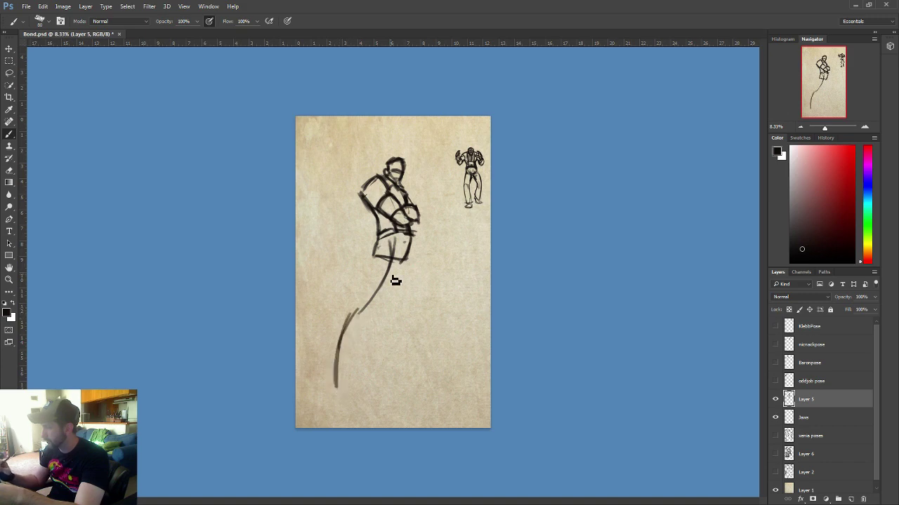
{"action": "left_click_drag", "start_coordinate": [412, 242], "coordinate": [395, 334]}
{"action": "left_click_drag", "start_coordinate": [412, 261], "coordinate": [393, 370]}
{"action": "left_click_drag", "start_coordinate": [376, 250], "coordinate": [355, 313]}
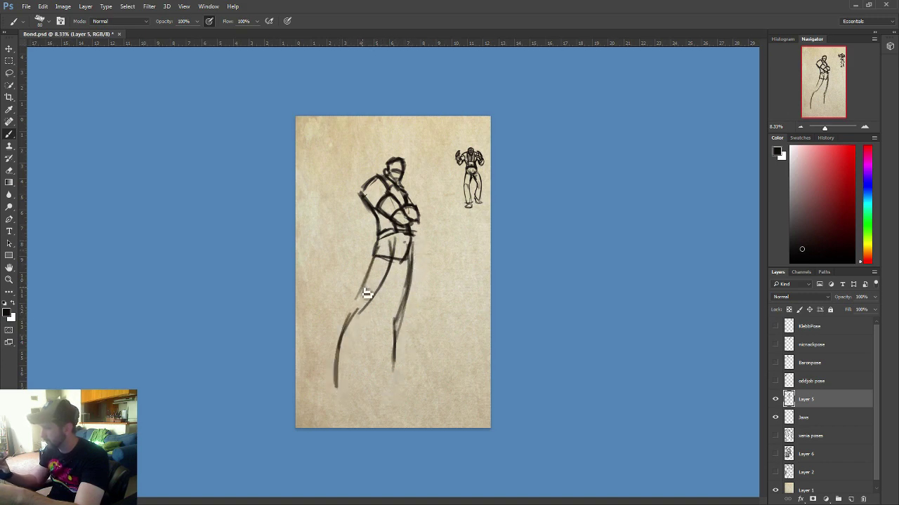
Erase the inner thigh guide line and draw the full outlines of both trouser legs down to the cuffs.
{"action": "mouse_move", "coordinate": [368, 279]}
{"action": "left_mouse_down"}
{"action": "mouse_move", "coordinate": [340, 338]}
{"action": "mouse_move", "coordinate": [339, 379]}
{"action": "mouse_move", "coordinate": [358, 377]}
{"action": "mouse_move", "coordinate": [366, 320]}
{"action": "mouse_move", "coordinate": [404, 273]}
{"action": "mouse_move", "coordinate": [363, 332]}
{"action": "mouse_move", "coordinate": [392, 273]}
{"action": "left_mouse_up"}
{"action": "key", "text": "e"}
{"action": "left_click_drag", "start_coordinate": [397, 240], "coordinate": [369, 313]}
{"action": "left_click_drag", "start_coordinate": [393, 264], "coordinate": [375, 309]}
{"action": "key", "text": "b"}
{"action": "mouse_move", "coordinate": [389, 248]}
{"action": "left_mouse_down"}
{"action": "mouse_move", "coordinate": [407, 267]}
{"action": "mouse_move", "coordinate": [390, 246]}
{"action": "mouse_move", "coordinate": [400, 295]}
{"action": "mouse_move", "coordinate": [380, 340]}
{"action": "mouse_move", "coordinate": [387, 375]}
{"action": "mouse_move", "coordinate": [400, 337]}
{"action": "left_mouse_up"}
{"action": "key", "text": "ctrl+z"}
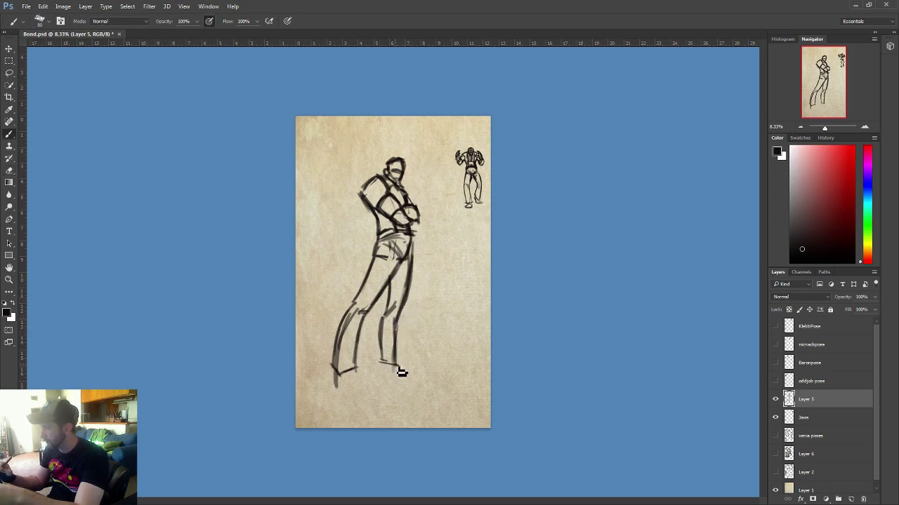
Draw the shoes on both feet of the standing figure, erasing the excess ground line under the front foot.
{"action": "mouse_move", "coordinate": [395, 382]}
{"action": "left_mouse_down"}
{"action": "mouse_move", "coordinate": [401, 371]}
{"action": "mouse_move", "coordinate": [383, 377]}
{"action": "mouse_move", "coordinate": [415, 379]}
{"action": "left_mouse_up"}
{"action": "mouse_move", "coordinate": [352, 370]}
{"action": "left_mouse_down"}
{"action": "mouse_move", "coordinate": [351, 382]}
{"action": "mouse_move", "coordinate": [331, 393]}
{"action": "mouse_move", "coordinate": [359, 398]}
{"action": "left_mouse_up"}
{"action": "key", "text": "e"}
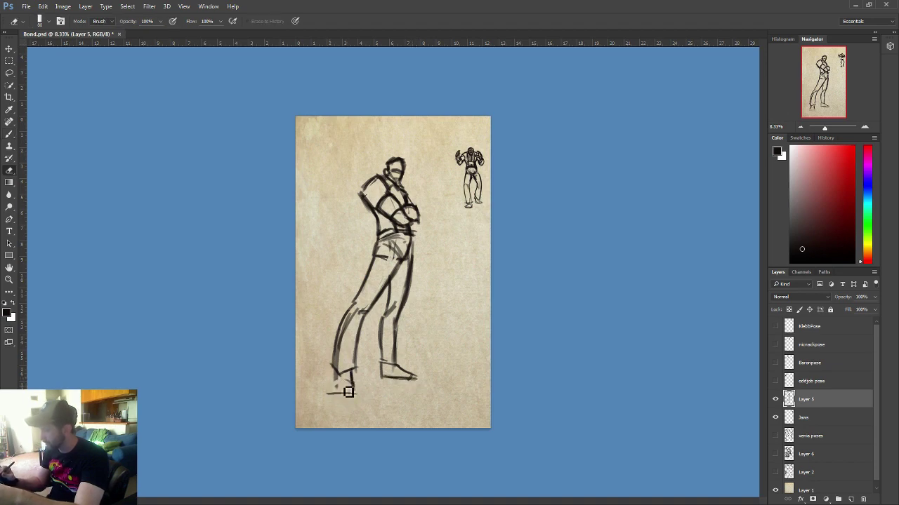
{"action": "key", "text": "b"}
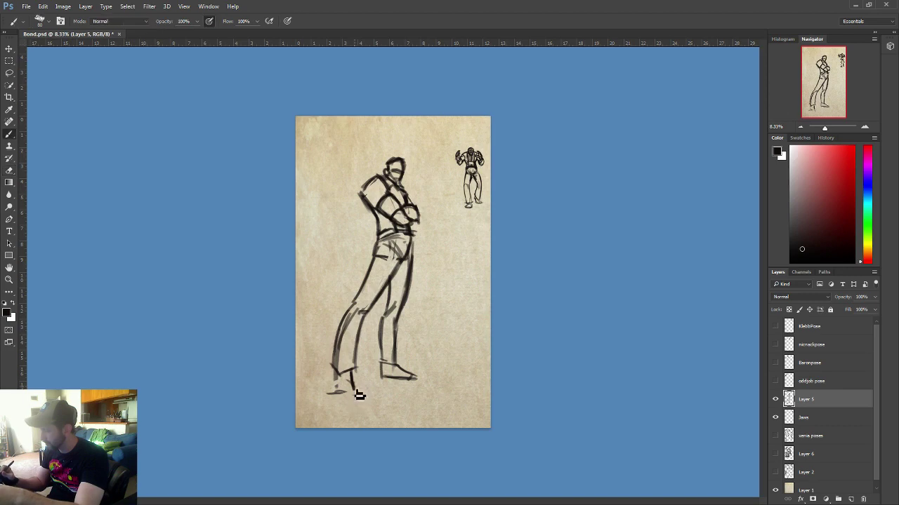
{"action": "left_click_drag", "start_coordinate": [353, 403], "coordinate": [356, 408]}
{"action": "left_click_drag", "start_coordinate": [336, 375], "coordinate": [328, 403]}
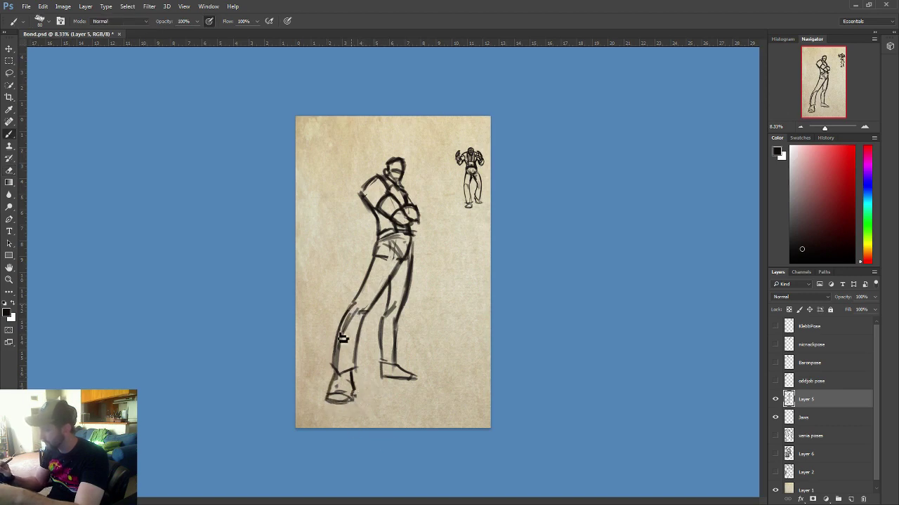
Erase and redraw the knee and outer shin contour of the figure's forward leg down to the cuff.
{"action": "key", "text": "e"}
{"action": "key", "text": "b"}
{"action": "mouse_move", "coordinate": [353, 312]}
{"action": "left_mouse_down"}
{"action": "mouse_move", "coordinate": [350, 346]}
{"action": "mouse_move", "coordinate": [372, 316]}
{"action": "mouse_move", "coordinate": [359, 311]}
{"action": "mouse_move", "coordinate": [351, 372]}
{"action": "mouse_move", "coordinate": [350, 325]}
{"action": "mouse_move", "coordinate": [334, 365]}
{"action": "left_mouse_up"}
{"action": "key", "text": "e"}
{"action": "key", "text": "b"}
{"action": "left_click_drag", "start_coordinate": [342, 326], "coordinate": [333, 371]}
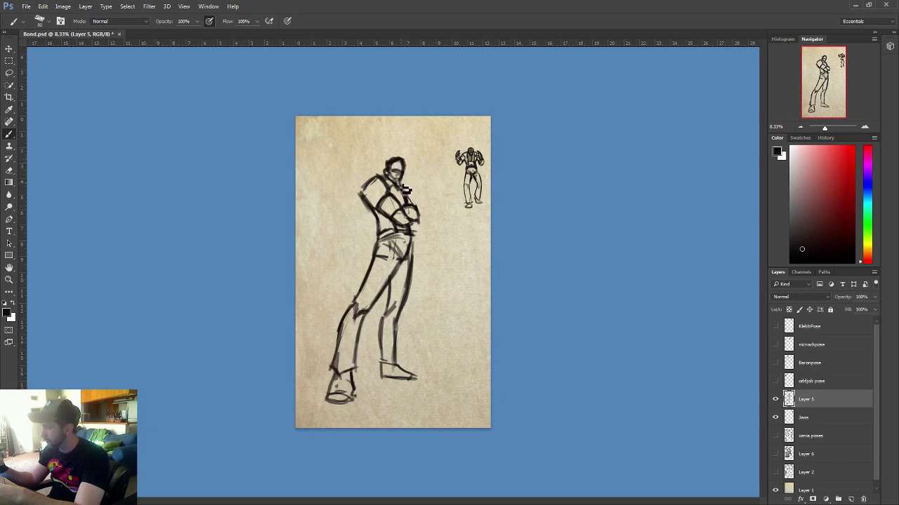
Clean up the neck, shoulder and crossed-arm contours, and add sleeve folds across the near upper arm.
{"action": "key", "text": "e"}
{"action": "key", "text": "b"}
{"action": "key", "text": "e"}
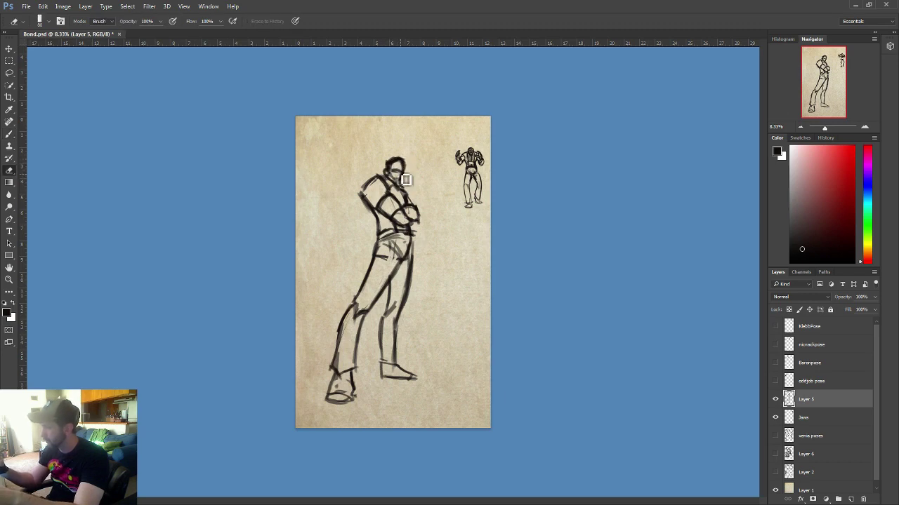
{"action": "key", "text": "b"}
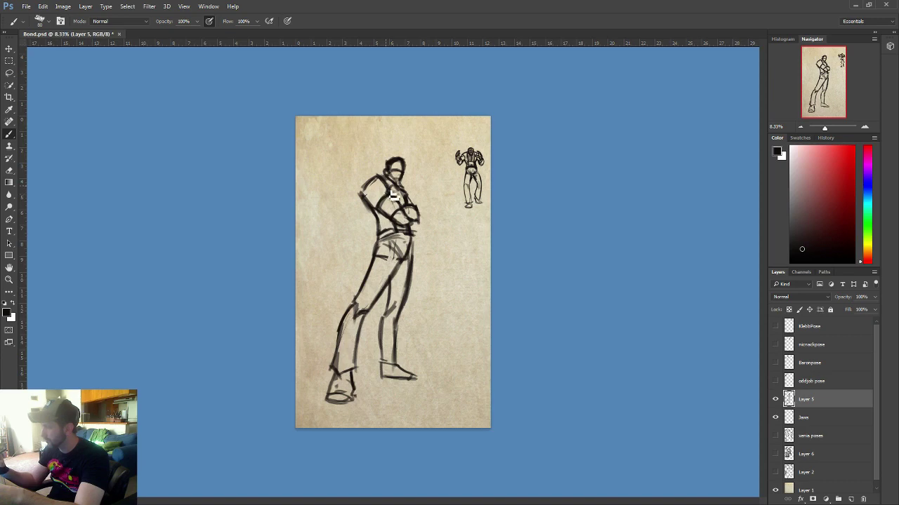
{"action": "key", "text": "e"}
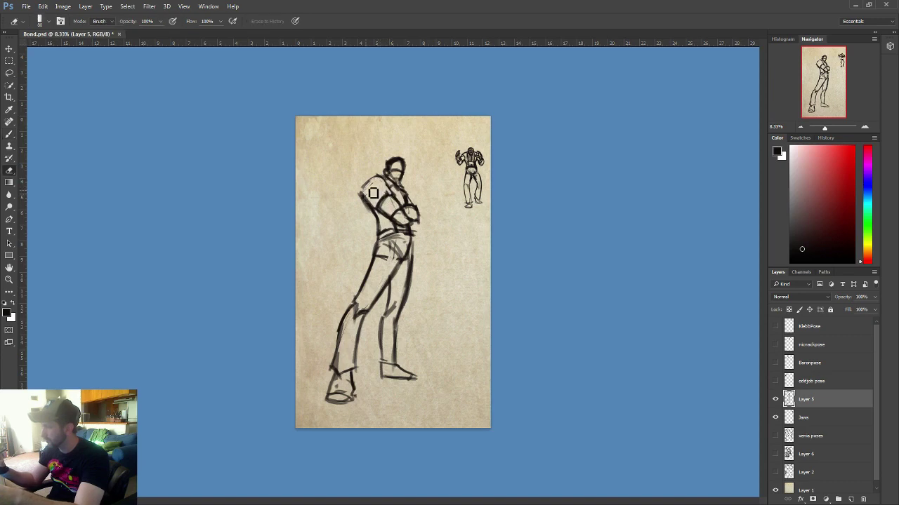
{"action": "key", "text": "b"}
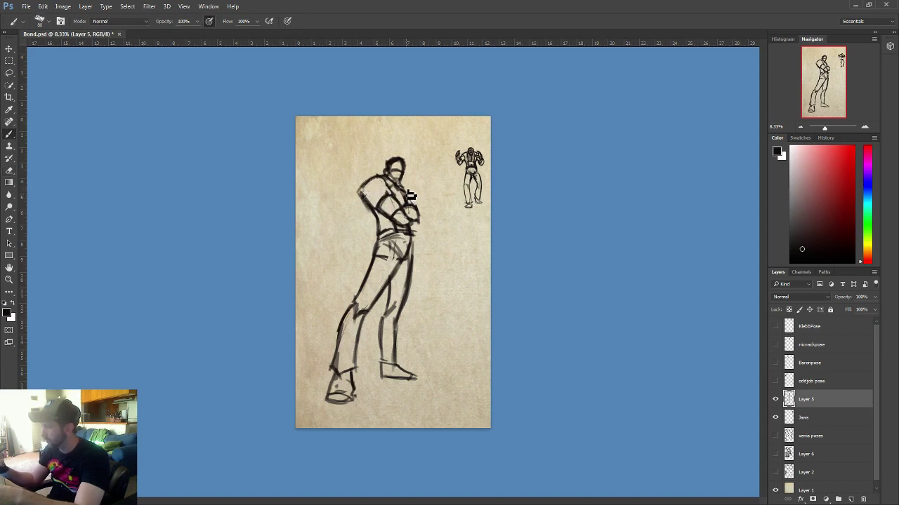
{"action": "key", "text": "e"}
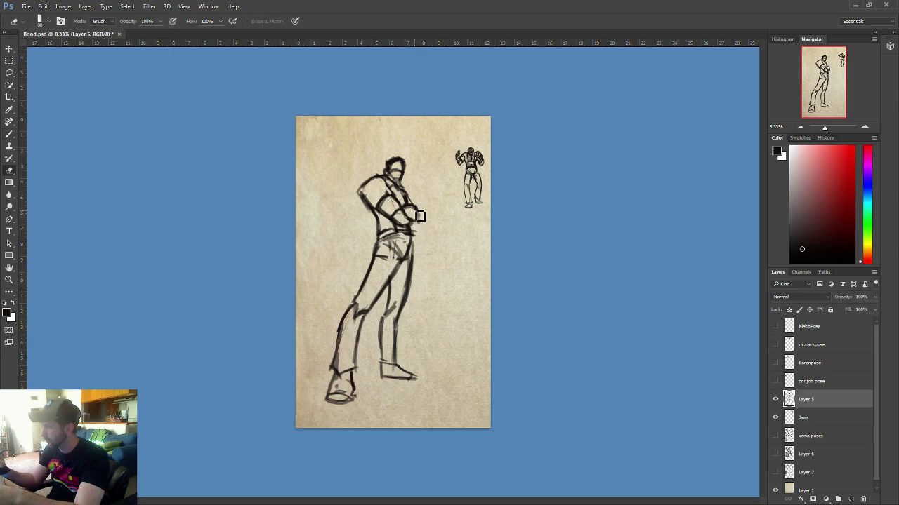
{"action": "key", "text": "b"}
{"action": "key", "text": "e"}
{"action": "key", "text": "b"}
{"action": "left_click_drag", "start_coordinate": [369, 196], "coordinate": [393, 203]}
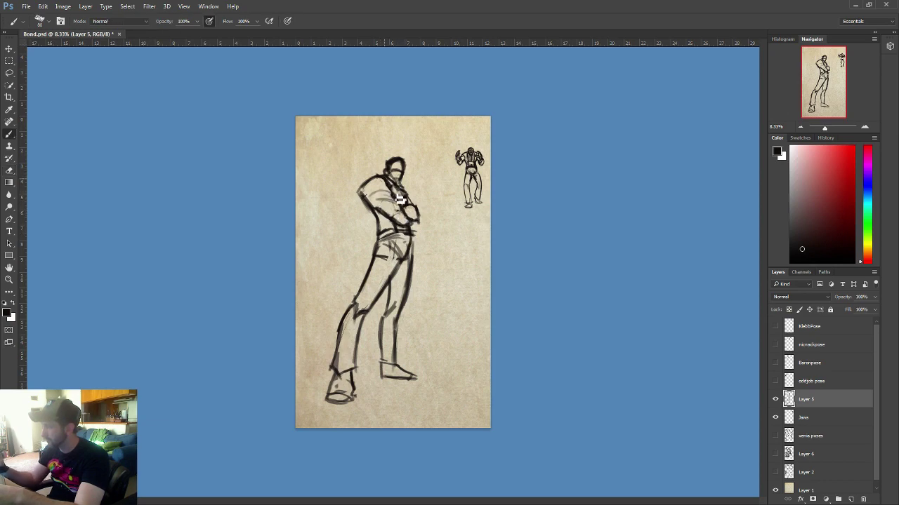
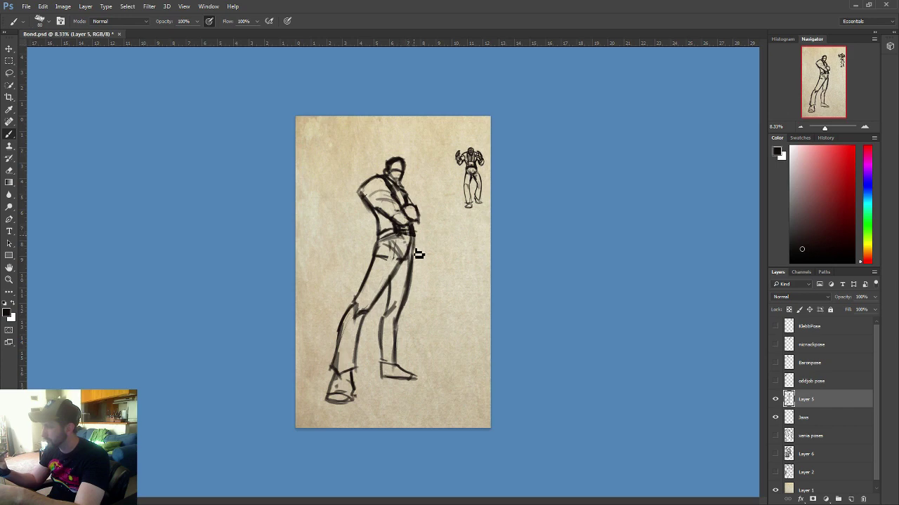
Trim the outer edge of the back leg, redraw both lower trouser legs with wider cuffs, and save the document.
{"action": "key", "text": "e"}
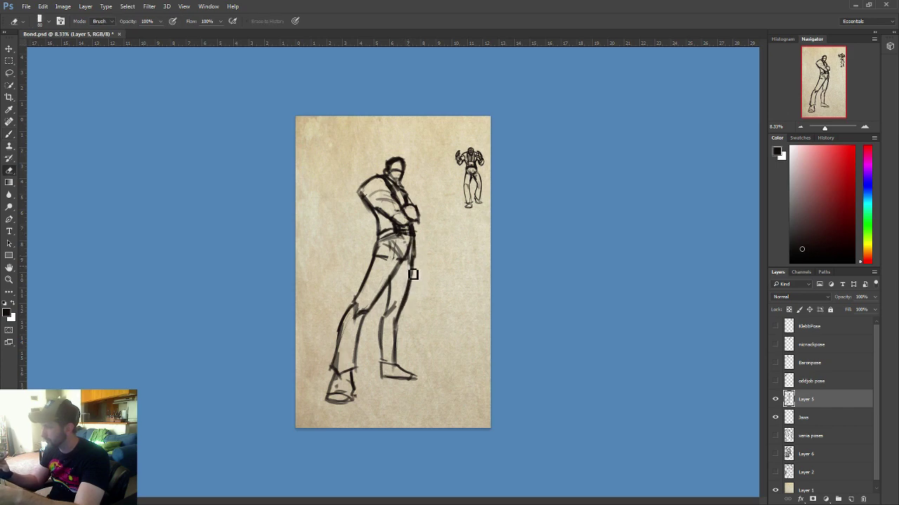
{"action": "mouse_move", "coordinate": [413, 274]}
{"action": "left_mouse_down"}
{"action": "mouse_move", "coordinate": [397, 352]}
{"action": "mouse_move", "coordinate": [403, 325]}
{"action": "left_mouse_up"}
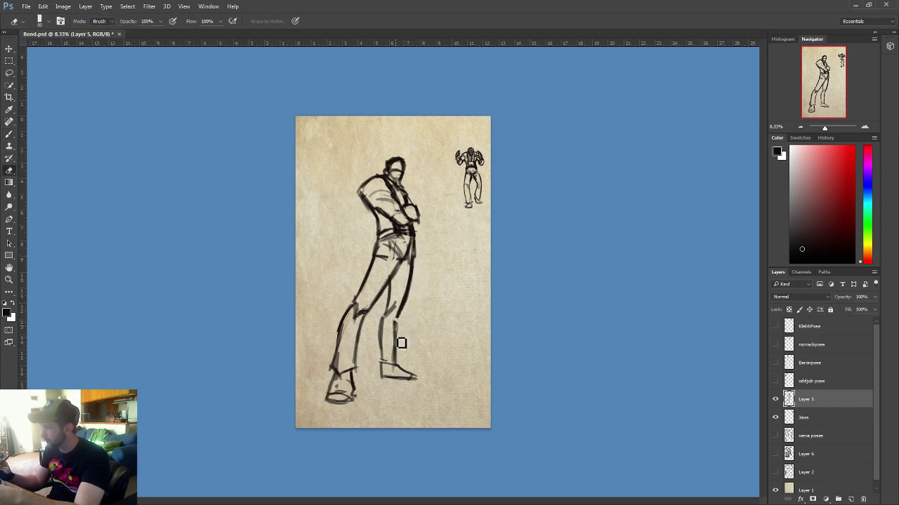
{"action": "key", "text": "b"}
{"action": "mouse_move", "coordinate": [400, 357]}
{"action": "left_mouse_down"}
{"action": "mouse_move", "coordinate": [399, 344]}
{"action": "mouse_move", "coordinate": [393, 368]}
{"action": "left_mouse_up"}
{"action": "left_click_drag", "start_coordinate": [384, 339], "coordinate": [381, 365]}
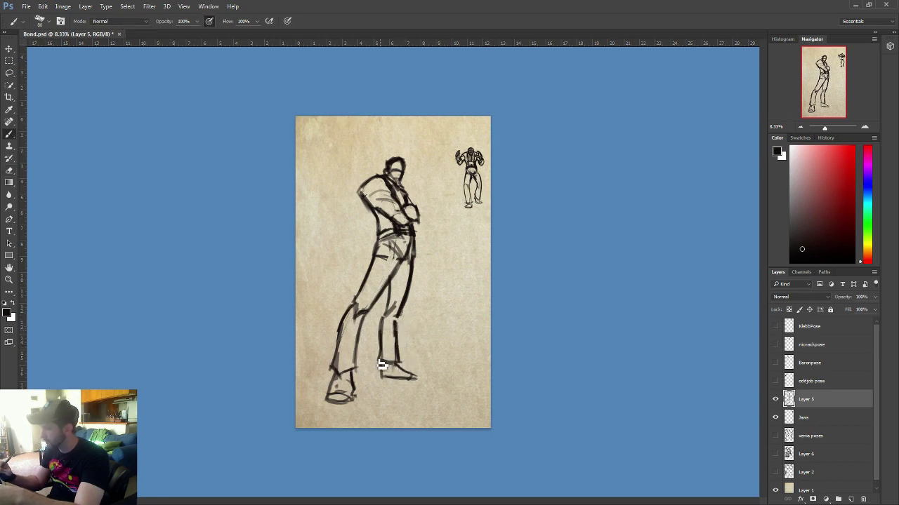
{"action": "left_click_drag", "start_coordinate": [382, 321], "coordinate": [381, 360]}
{"action": "left_click_drag", "start_coordinate": [364, 318], "coordinate": [357, 367]}
{"action": "left_click_drag", "start_coordinate": [363, 370], "coordinate": [340, 379]}
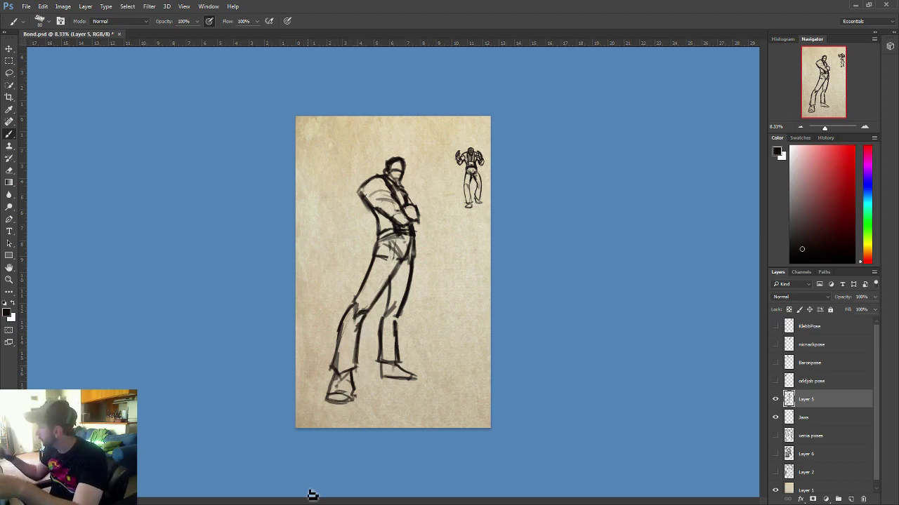
{"action": "key", "text": "ctrl+s"}
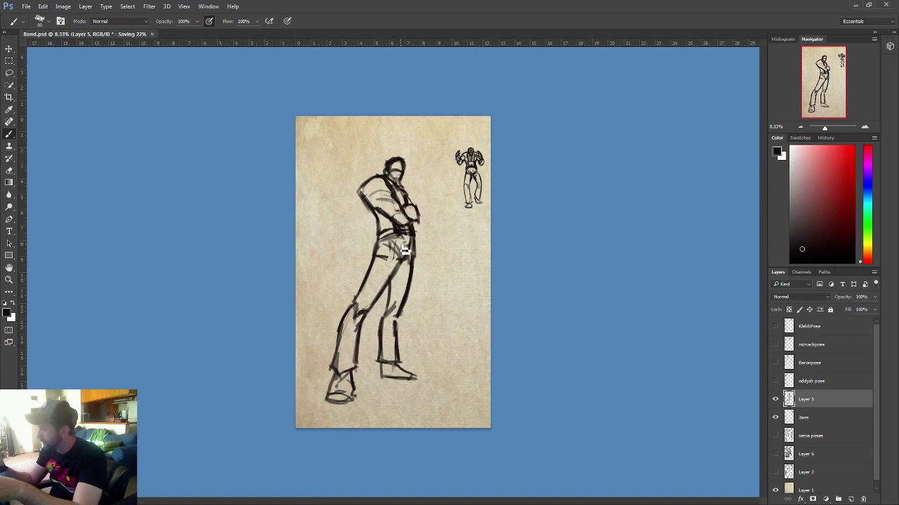
Scale the crossed-arms figure to about 36.5%, place it beside the small pose, and merge it into the Jaws layer.
{"action": "key", "text": "e"}
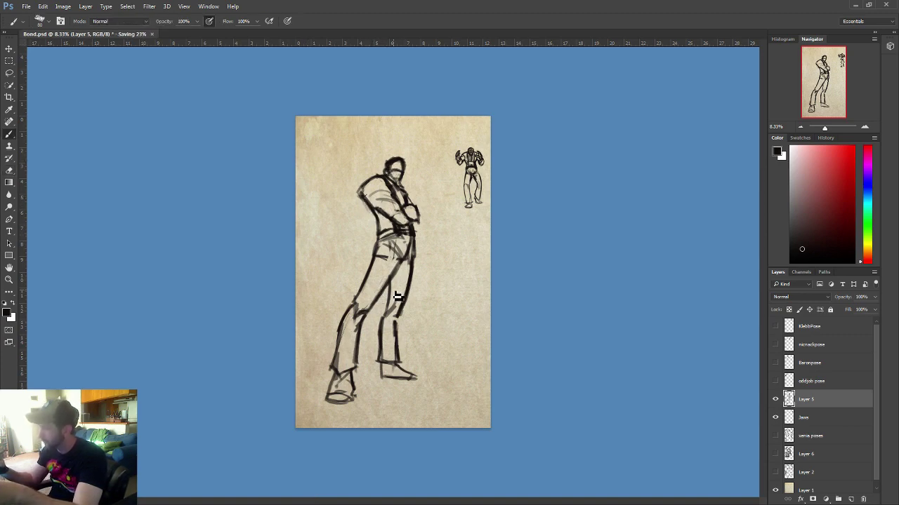
{"action": "key", "text": "ctrl+t"}
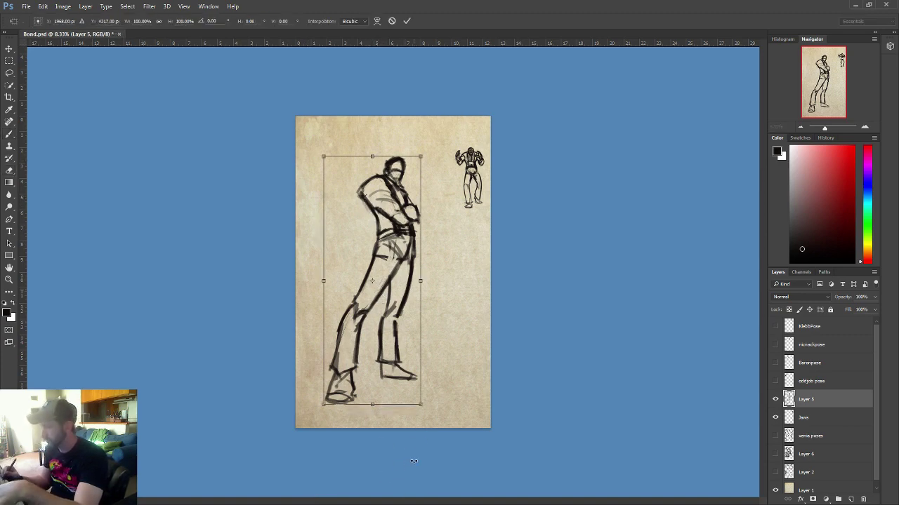
{"action": "left_click_drag", "start_coordinate": [419, 408], "coordinate": [359, 247]}
{"action": "left_click_drag", "start_coordinate": [344, 213], "coordinate": [445, 187]}
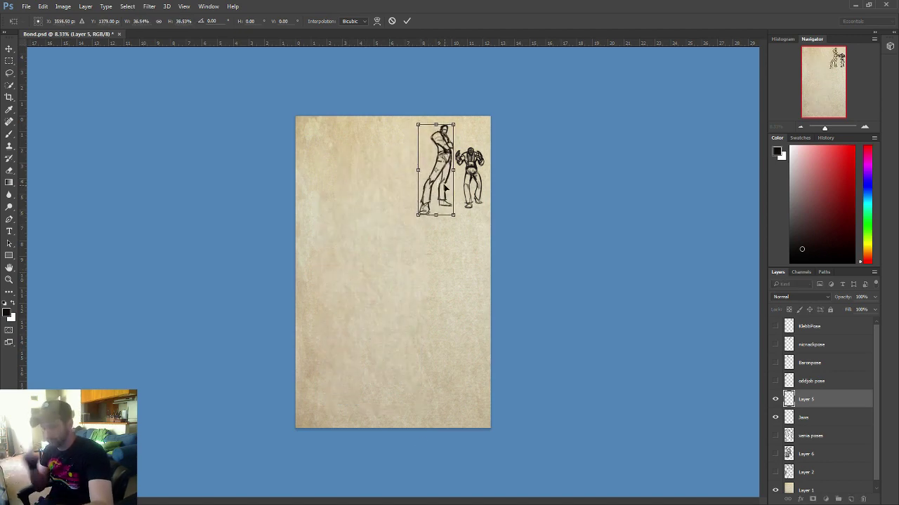
{"action": "key", "text": "Return"}
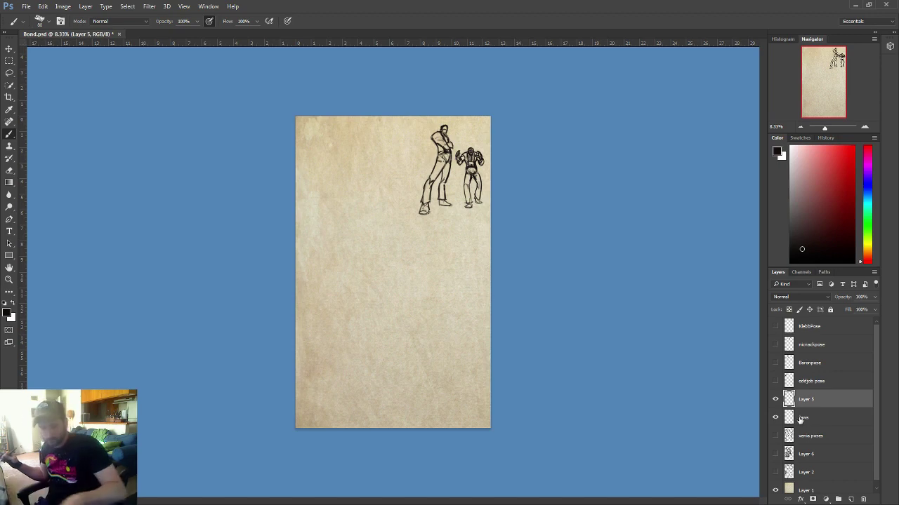
{"action": "key", "text": "ctrl+e"}
On a new layer, rough in a hunched figure's head oval, shoulder line and one bent arm with its fist.
{"action": "left_click", "coordinate": [850, 499]}
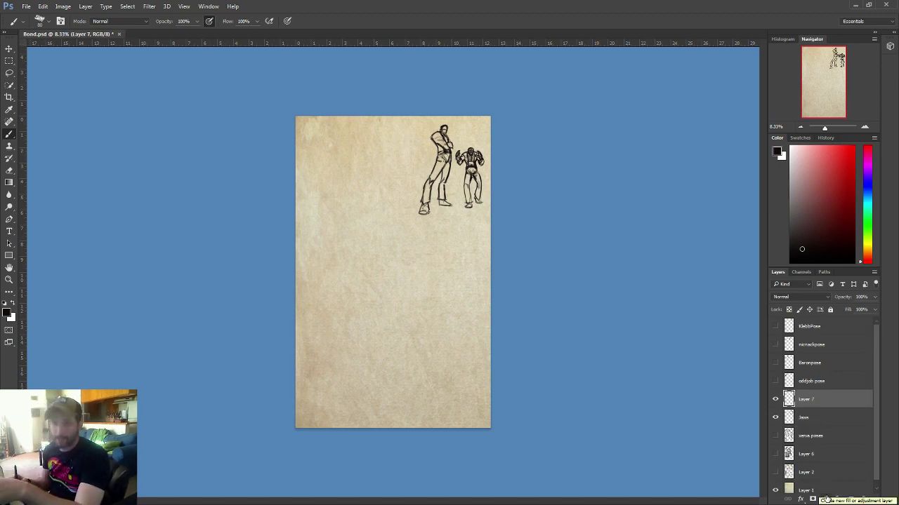
{"action": "left_click_drag", "start_coordinate": [364, 228], "coordinate": [374, 236]}
{"action": "key", "text": "e"}
{"action": "key", "text": "b"}
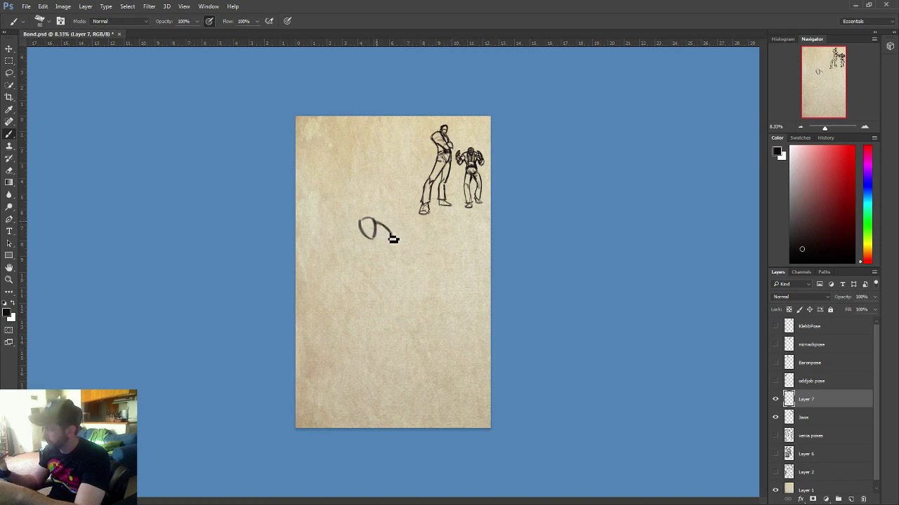
{"action": "mouse_move", "coordinate": [391, 236]}
{"action": "left_mouse_down"}
{"action": "mouse_move", "coordinate": [364, 229]}
{"action": "mouse_move", "coordinate": [343, 242]}
{"action": "mouse_move", "coordinate": [345, 230]}
{"action": "mouse_move", "coordinate": [330, 236]}
{"action": "mouse_move", "coordinate": [316, 248]}
{"action": "mouse_move", "coordinate": [337, 256]}
{"action": "mouse_move", "coordinate": [311, 258]}
{"action": "mouse_move", "coordinate": [320, 255]}
{"action": "left_mouse_up"}
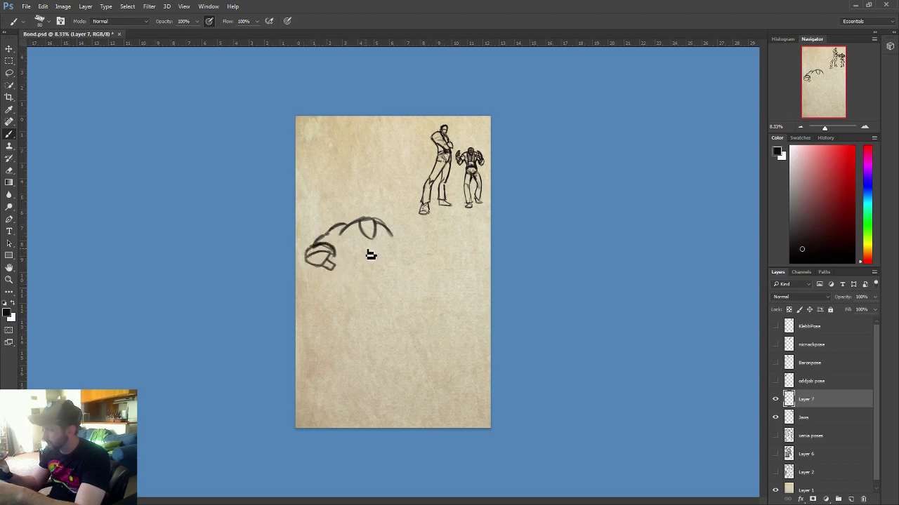
Darken the hunched figure's head with facial guide lines and erase the overlapping line at the near shoulder.
{"action": "mouse_move", "coordinate": [376, 226]}
{"action": "left_mouse_down"}
{"action": "mouse_move", "coordinate": [381, 234]}
{"action": "mouse_move", "coordinate": [368, 234]}
{"action": "mouse_move", "coordinate": [376, 230]}
{"action": "left_mouse_up"}
{"action": "key", "text": "e"}
{"action": "key", "text": "b"}
{"action": "key", "text": "e"}
{"action": "key", "text": "b"}
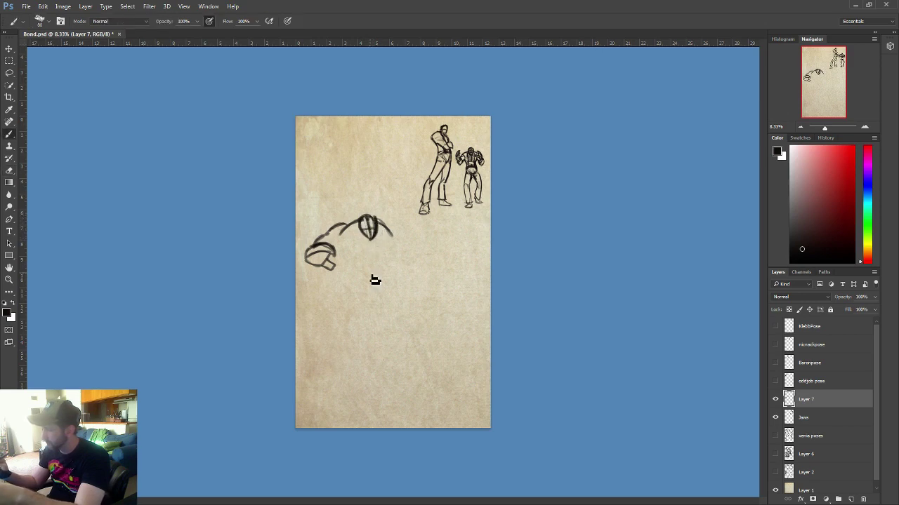
{"action": "key", "text": "e"}
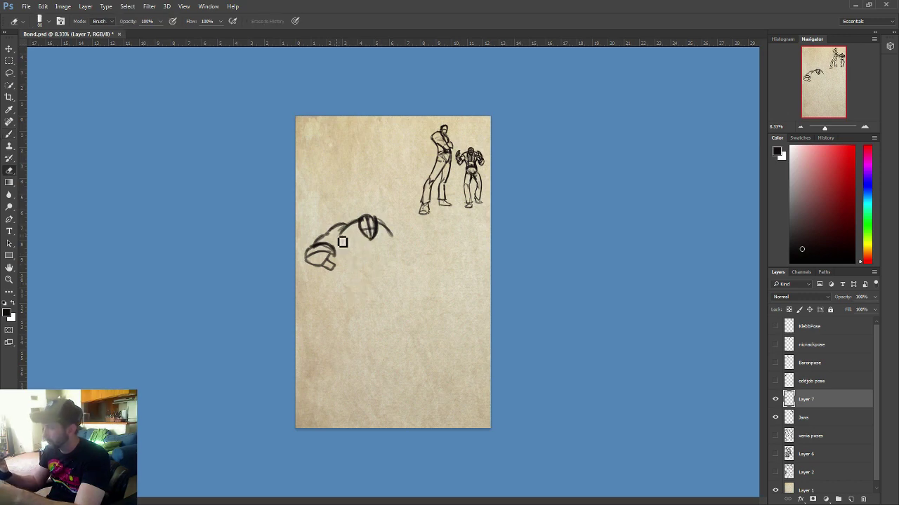
Draw the second shoulder and upper arm, and block in the rounded chest with its centre line.
{"action": "key", "text": "b"}
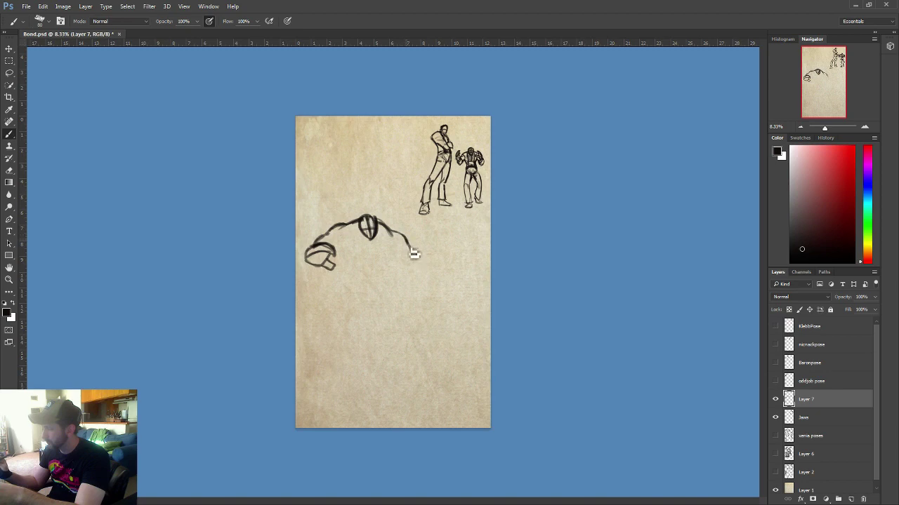
{"action": "left_click_drag", "start_coordinate": [414, 254], "coordinate": [427, 280]}
{"action": "left_click_drag", "start_coordinate": [336, 266], "coordinate": [347, 252]}
{"action": "mouse_move", "coordinate": [398, 247]}
{"action": "left_mouse_down"}
{"action": "mouse_move", "coordinate": [378, 272]}
{"action": "mouse_move", "coordinate": [347, 253]}
{"action": "mouse_move", "coordinate": [374, 266]}
{"action": "left_mouse_up"}
{"action": "left_click_drag", "start_coordinate": [336, 244], "coordinate": [361, 232]}
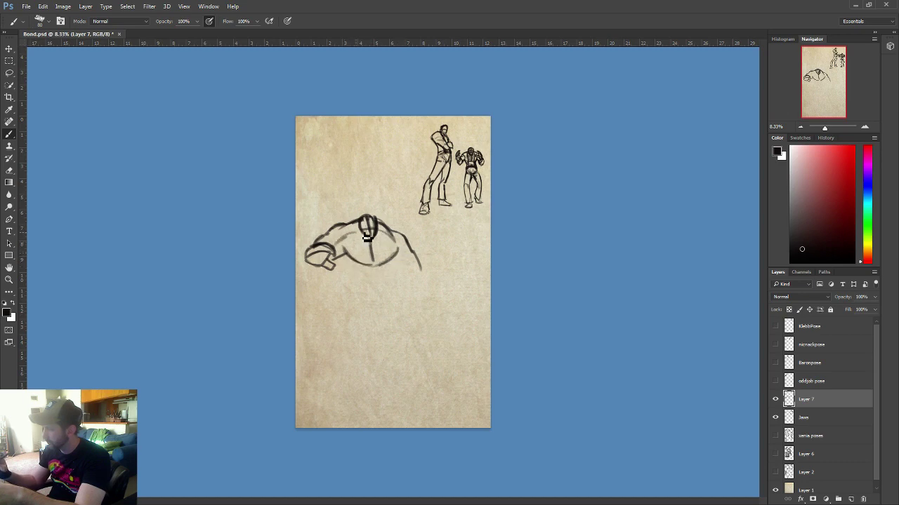
Draw the second arm's forearm and fist, and round out the elbow and forearm of the first arm.
{"action": "mouse_move", "coordinate": [405, 254]}
{"action": "left_mouse_down"}
{"action": "mouse_move", "coordinate": [383, 248]}
{"action": "mouse_move", "coordinate": [397, 269]}
{"action": "mouse_move", "coordinate": [401, 249]}
{"action": "mouse_move", "coordinate": [408, 266]}
{"action": "mouse_move", "coordinate": [390, 243]}
{"action": "mouse_move", "coordinate": [389, 265]}
{"action": "mouse_move", "coordinate": [411, 276]}
{"action": "mouse_move", "coordinate": [393, 285]}
{"action": "mouse_move", "coordinate": [426, 271]}
{"action": "left_mouse_up"}
{"action": "key", "text": "e"}
{"action": "key", "text": "b"}
{"action": "key", "text": "e"}
{"action": "key", "text": "b"}
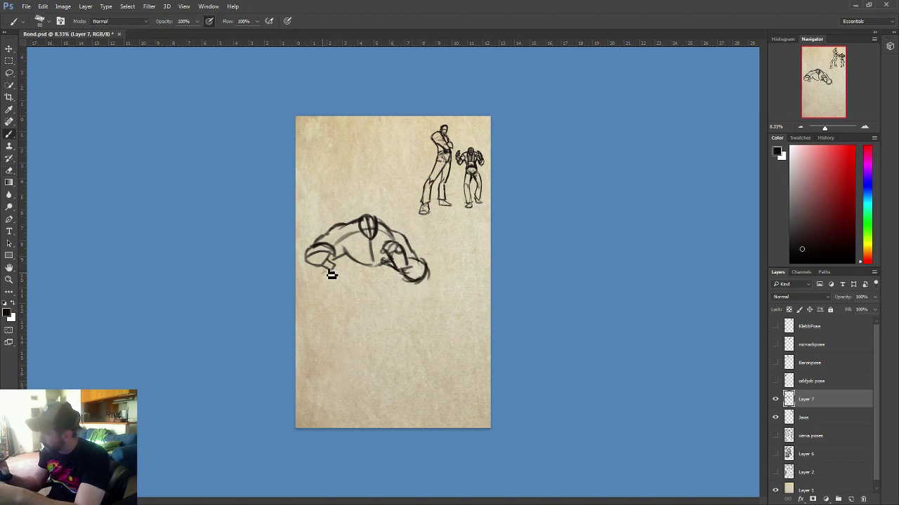
{"action": "mouse_move", "coordinate": [307, 267]}
{"action": "left_mouse_down"}
{"action": "mouse_move", "coordinate": [332, 273]}
{"action": "mouse_move", "coordinate": [343, 289]}
{"action": "mouse_move", "coordinate": [351, 271]}
{"action": "mouse_move", "coordinate": [377, 291]}
{"action": "mouse_move", "coordinate": [387, 273]}
{"action": "mouse_move", "coordinate": [386, 282]}
{"action": "mouse_move", "coordinate": [357, 283]}
{"action": "left_mouse_up"}
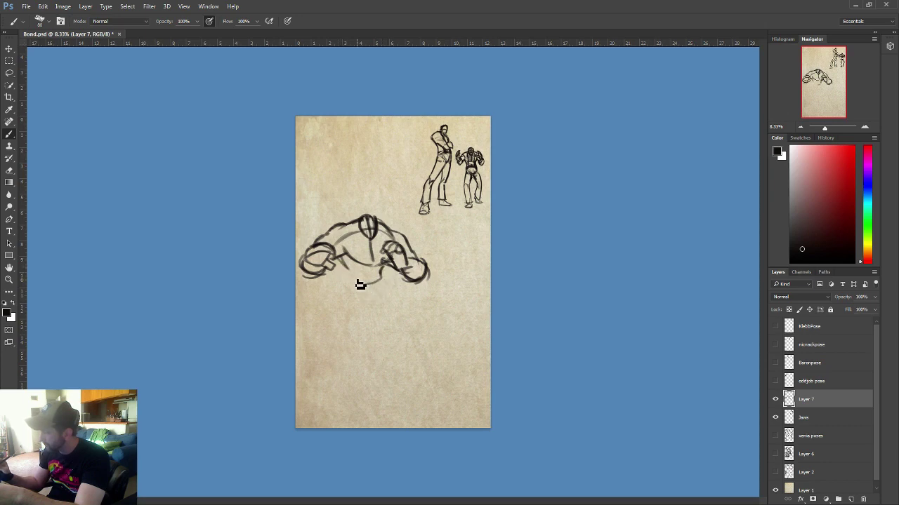
Draw the open jacket edges down the torso and the collar around the head, erasing overlapping lines.
{"action": "left_click_drag", "start_coordinate": [359, 237], "coordinate": [352, 281]}
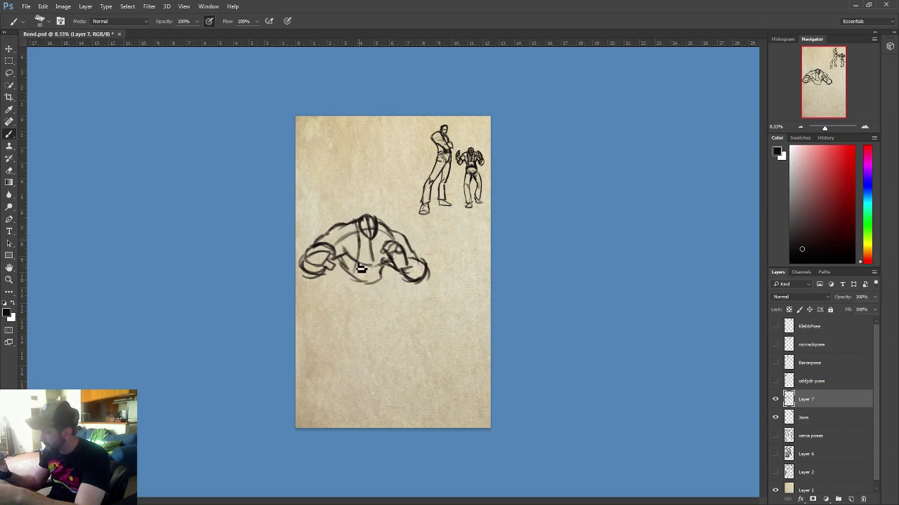
{"action": "left_click_drag", "start_coordinate": [356, 222], "coordinate": [353, 282]}
{"action": "mouse_move", "coordinate": [380, 242]}
{"action": "left_mouse_down"}
{"action": "mouse_move", "coordinate": [374, 281]}
{"action": "mouse_move", "coordinate": [347, 272]}
{"action": "mouse_move", "coordinate": [352, 280]}
{"action": "mouse_move", "coordinate": [354, 263]}
{"action": "mouse_move", "coordinate": [385, 246]}
{"action": "mouse_move", "coordinate": [379, 257]}
{"action": "mouse_move", "coordinate": [377, 226]}
{"action": "mouse_move", "coordinate": [362, 226]}
{"action": "mouse_move", "coordinate": [368, 237]}
{"action": "left_mouse_up"}
{"action": "key", "text": "e"}
{"action": "key", "text": "b"}
{"action": "key", "text": "e"}
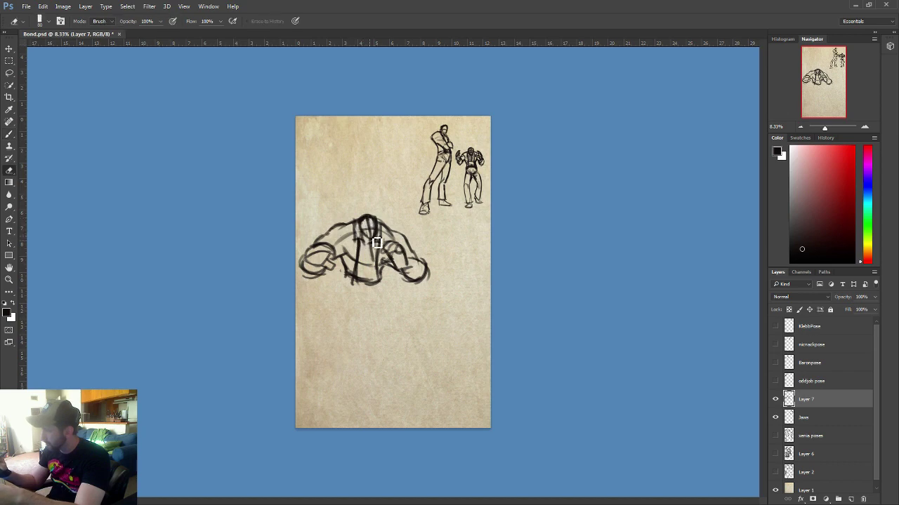
{"action": "key", "text": "b"}
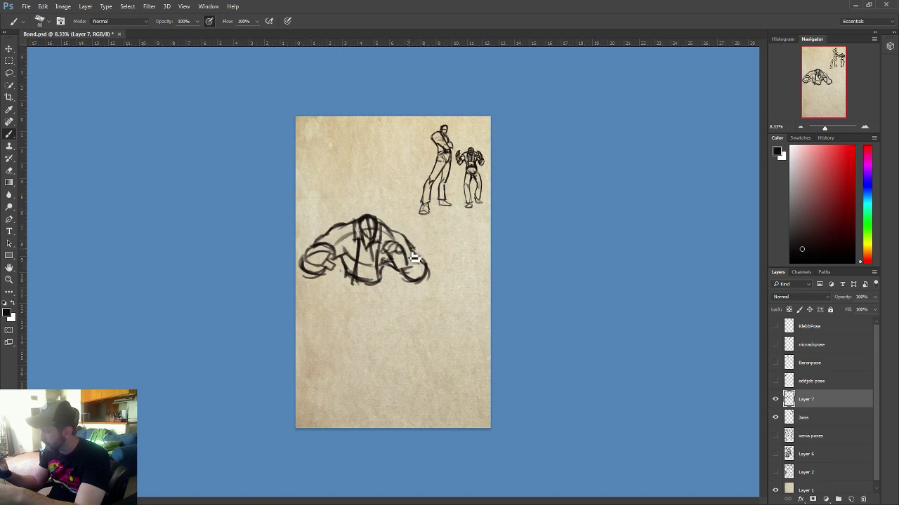
Block in the hips and draw one leg bent outward at the knee, with its trouser cuff and shoe.
{"action": "mouse_move", "coordinate": [425, 272]}
{"action": "left_mouse_down"}
{"action": "mouse_move", "coordinate": [410, 281]}
{"action": "mouse_move", "coordinate": [418, 269]}
{"action": "mouse_move", "coordinate": [391, 303]}
{"action": "left_mouse_up"}
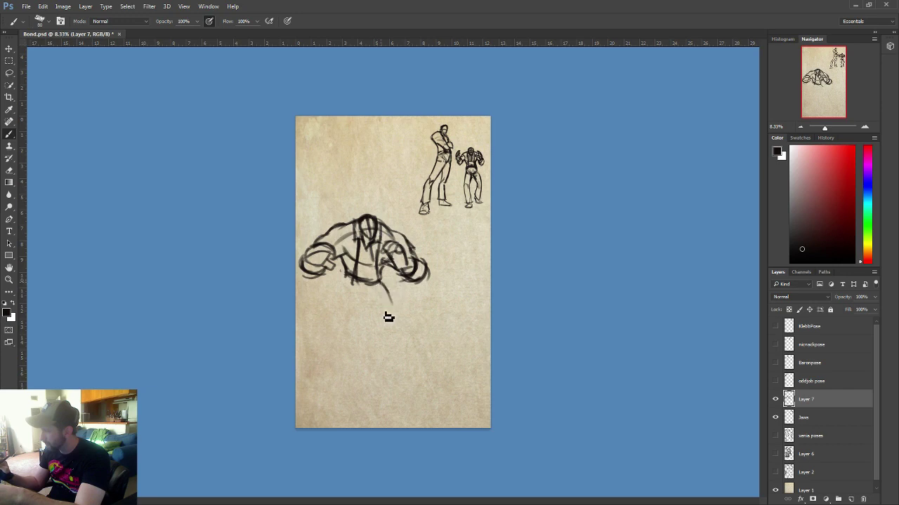
{"action": "mouse_move", "coordinate": [344, 284]}
{"action": "left_mouse_down"}
{"action": "mouse_move", "coordinate": [335, 304]}
{"action": "mouse_move", "coordinate": [349, 283]}
{"action": "mouse_move", "coordinate": [365, 301]}
{"action": "left_mouse_up"}
{"action": "mouse_move", "coordinate": [381, 287]}
{"action": "left_mouse_down"}
{"action": "mouse_move", "coordinate": [349, 289]}
{"action": "mouse_move", "coordinate": [316, 328]}
{"action": "mouse_move", "coordinate": [360, 300]}
{"action": "left_mouse_up"}
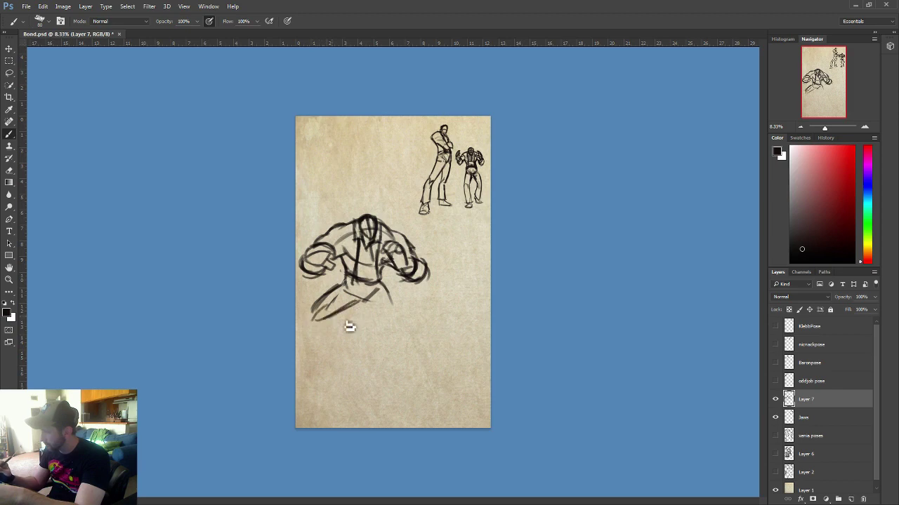
{"action": "left_click_drag", "start_coordinate": [309, 313], "coordinate": [334, 360]}
{"action": "mouse_move", "coordinate": [334, 324]}
{"action": "left_mouse_down"}
{"action": "mouse_move", "coordinate": [355, 360]}
{"action": "mouse_move", "coordinate": [338, 368]}
{"action": "mouse_move", "coordinate": [314, 325]}
{"action": "mouse_move", "coordinate": [337, 375]}
{"action": "mouse_move", "coordinate": [325, 382]}
{"action": "mouse_move", "coordinate": [369, 375]}
{"action": "mouse_move", "coordinate": [340, 380]}
{"action": "mouse_move", "coordinate": [353, 365]}
{"action": "mouse_move", "coordinate": [357, 374]}
{"action": "mouse_move", "coordinate": [316, 376]}
{"action": "left_mouse_up"}
{"action": "key", "text": "e"}
{"action": "key", "text": "b"}
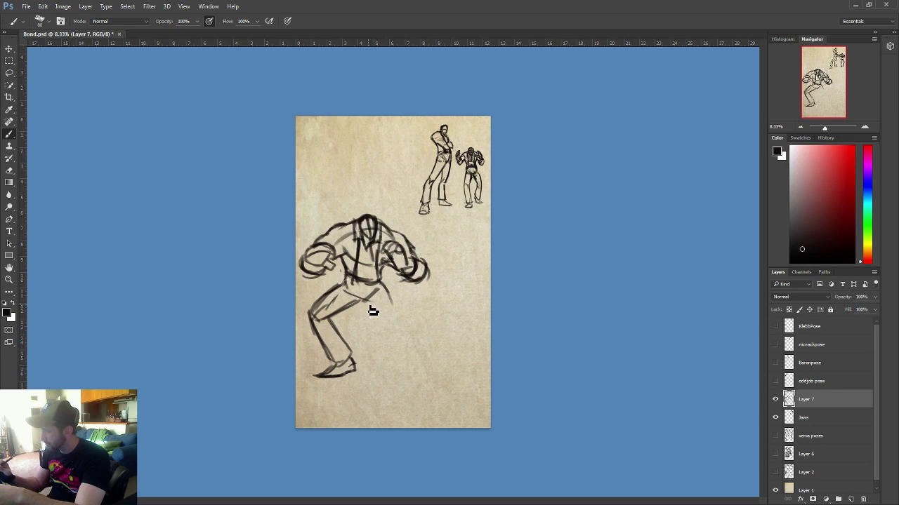
Draw the second leg's thigh and rounded knee extending outward from the hips.
{"action": "mouse_move", "coordinate": [395, 301]}
{"action": "left_mouse_down"}
{"action": "mouse_move", "coordinate": [395, 328]}
{"action": "mouse_move", "coordinate": [387, 327]}
{"action": "mouse_move", "coordinate": [402, 325]}
{"action": "mouse_move", "coordinate": [391, 321]}
{"action": "mouse_move", "coordinate": [399, 331]}
{"action": "left_mouse_up"}
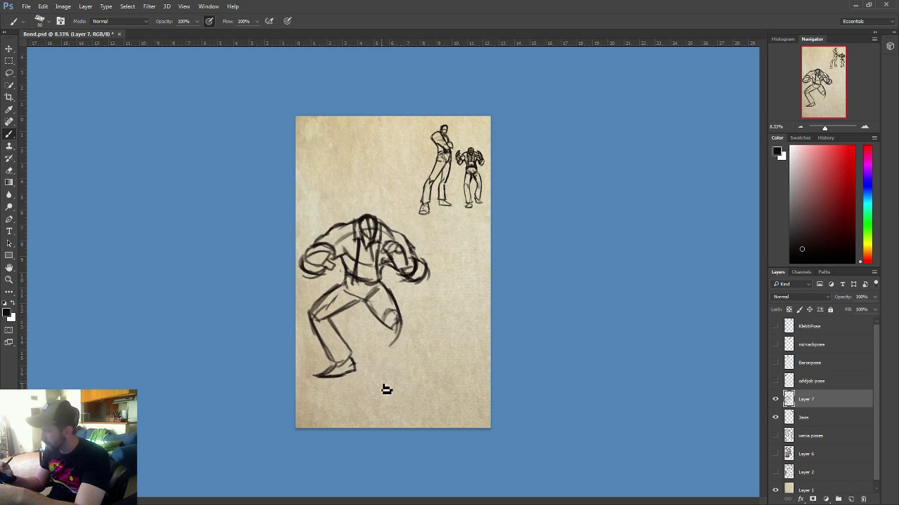
{"action": "key", "text": "e"}
{"action": "key", "text": "b"}
{"action": "mouse_move", "coordinate": [376, 287]}
{"action": "left_mouse_down"}
{"action": "mouse_move", "coordinate": [353, 286]}
{"action": "mouse_move", "coordinate": [377, 284]}
{"action": "left_mouse_up"}
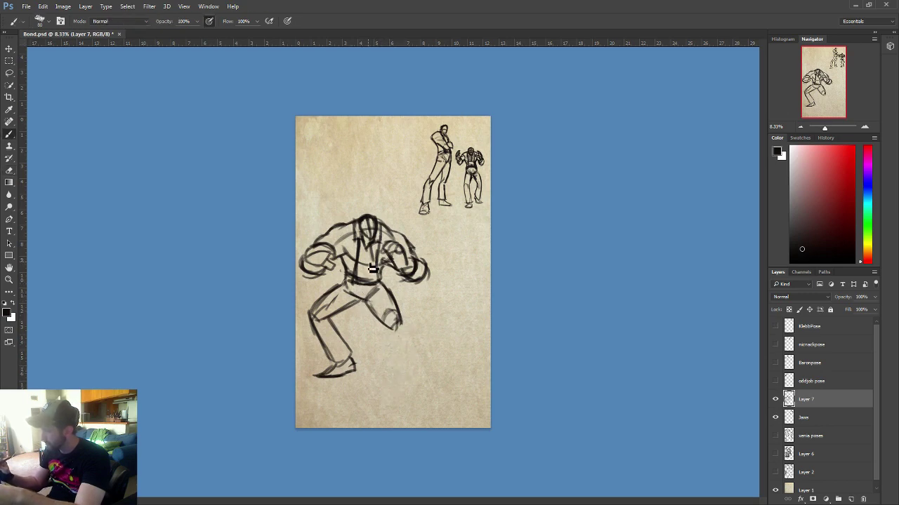
Redraw the open jacket edge down the torso and darken the waistband line.
{"action": "left_click_drag", "start_coordinate": [375, 248], "coordinate": [373, 273]}
{"action": "key", "text": "e"}
{"action": "key", "text": "b"}
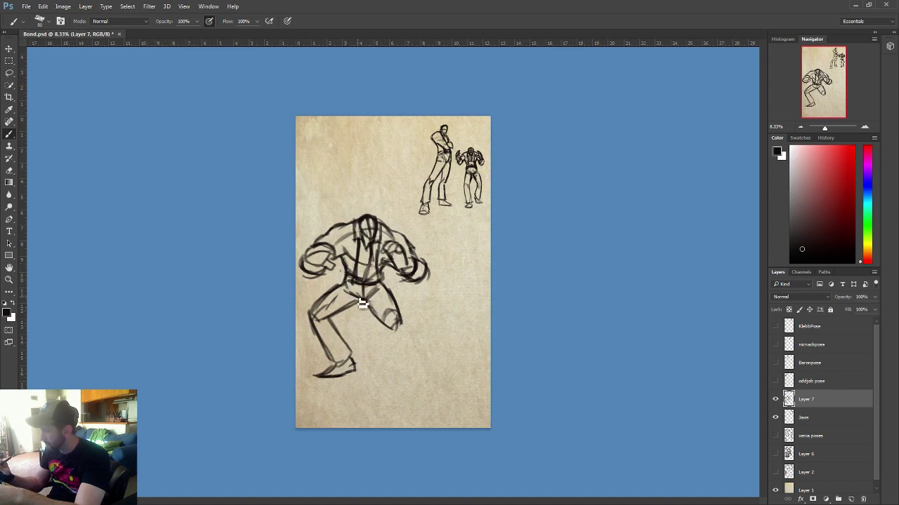
Try a stretched-out lower leg and shoe for the second leg, and delete that whole leg below the hips.
{"action": "mouse_move", "coordinate": [362, 302]}
{"action": "left_mouse_down"}
{"action": "mouse_move", "coordinate": [410, 336]}
{"action": "mouse_move", "coordinate": [428, 377]}
{"action": "mouse_move", "coordinate": [409, 383]}
{"action": "mouse_move", "coordinate": [434, 383]}
{"action": "mouse_move", "coordinate": [408, 385]}
{"action": "mouse_move", "coordinate": [426, 381]}
{"action": "mouse_move", "coordinate": [400, 343]}
{"action": "mouse_move", "coordinate": [414, 371]}
{"action": "left_mouse_up"}
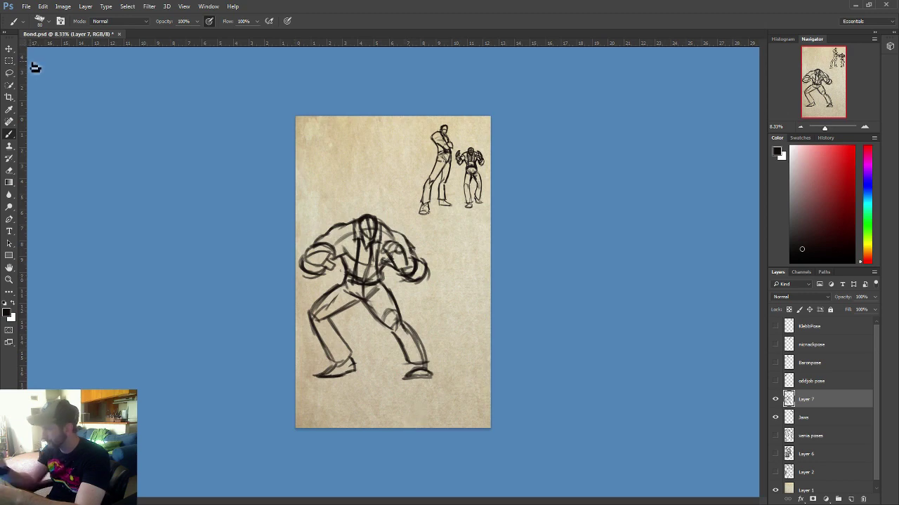
{"action": "left_click", "coordinate": [10, 61]}
{"action": "left_click_drag", "start_coordinate": [450, 400], "coordinate": [451, 399]}
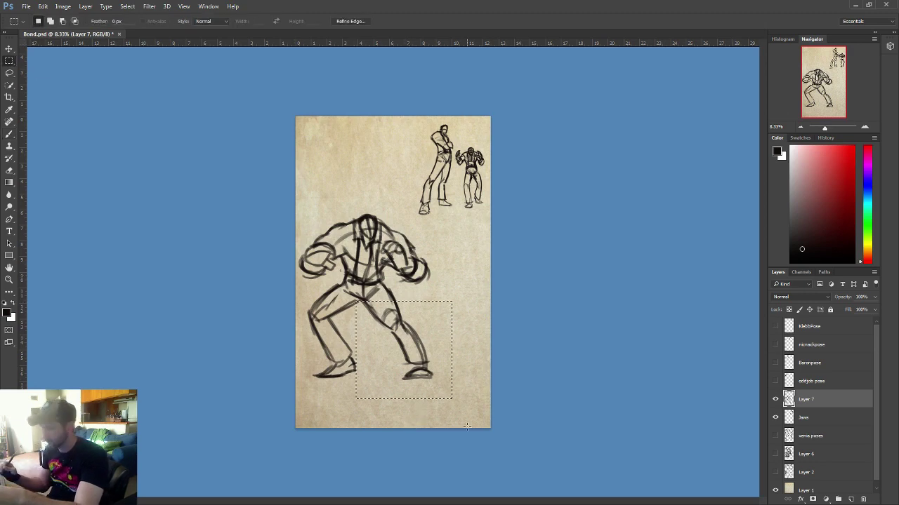
{"action": "key", "text": "Delete"}
{"action": "key", "text": "ctrl+d"}
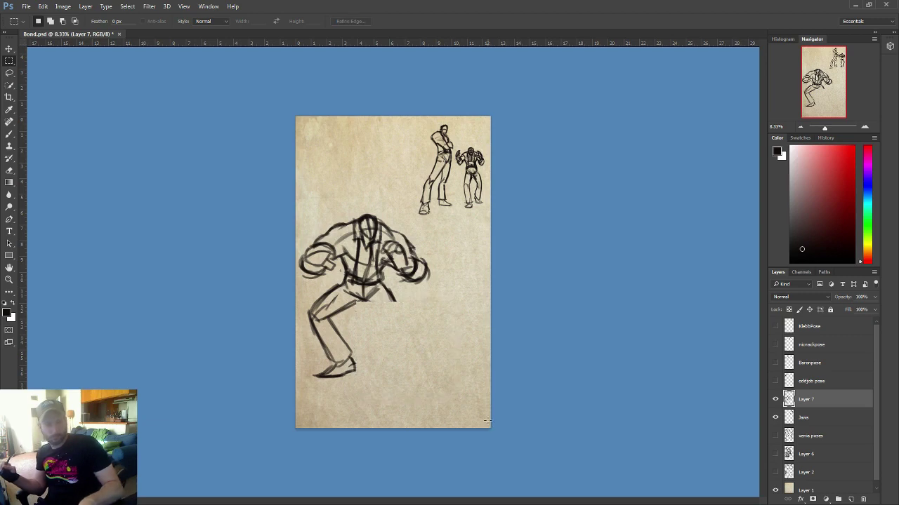
Redraw the second leg bent at the knee with the foot tucked inward, and rework the first leg's shin and shoe.
{"action": "key", "text": "b"}
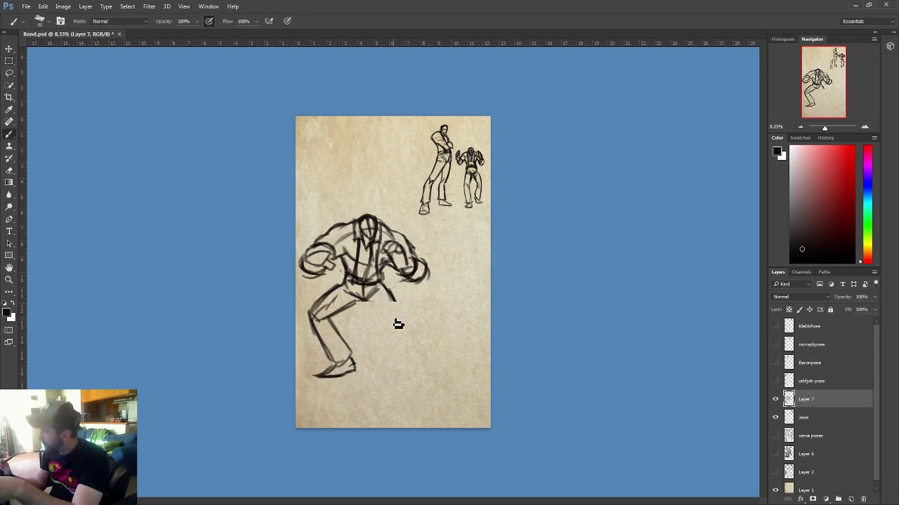
{"action": "key", "text": "e"}
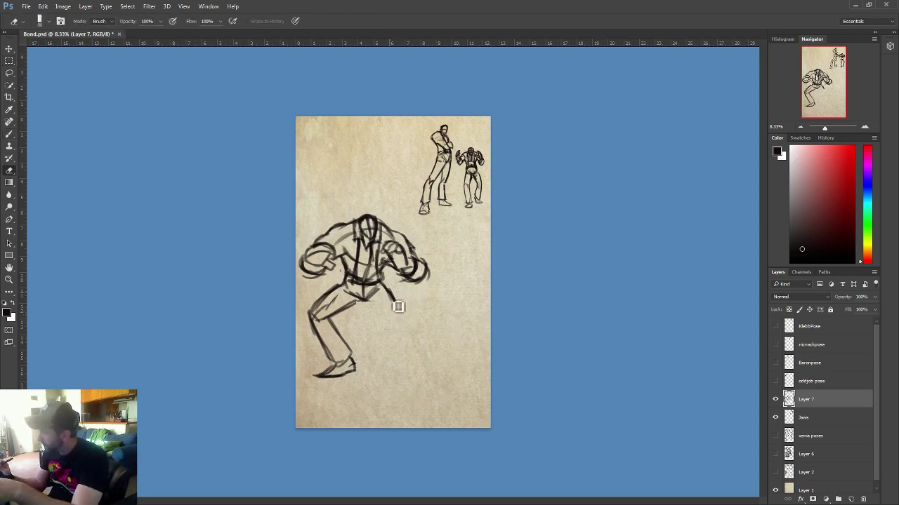
{"action": "key", "text": "b"}
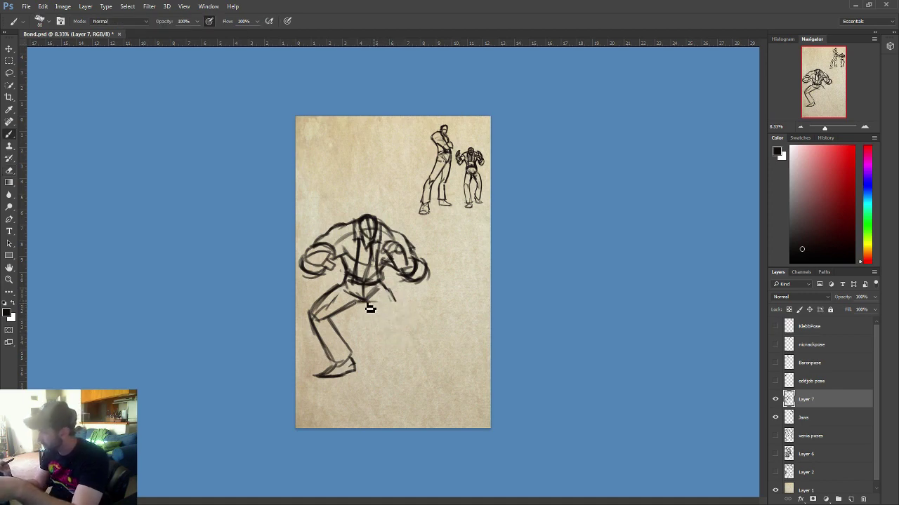
{"action": "left_click_drag", "start_coordinate": [374, 309], "coordinate": [402, 340]}
{"action": "mouse_move", "coordinate": [390, 286]}
{"action": "left_mouse_down"}
{"action": "mouse_move", "coordinate": [408, 340]}
{"action": "mouse_move", "coordinate": [381, 330]}
{"action": "mouse_move", "coordinate": [371, 355]}
{"action": "mouse_move", "coordinate": [393, 349]}
{"action": "mouse_move", "coordinate": [375, 354]}
{"action": "mouse_move", "coordinate": [382, 334]}
{"action": "mouse_move", "coordinate": [383, 360]}
{"action": "left_mouse_up"}
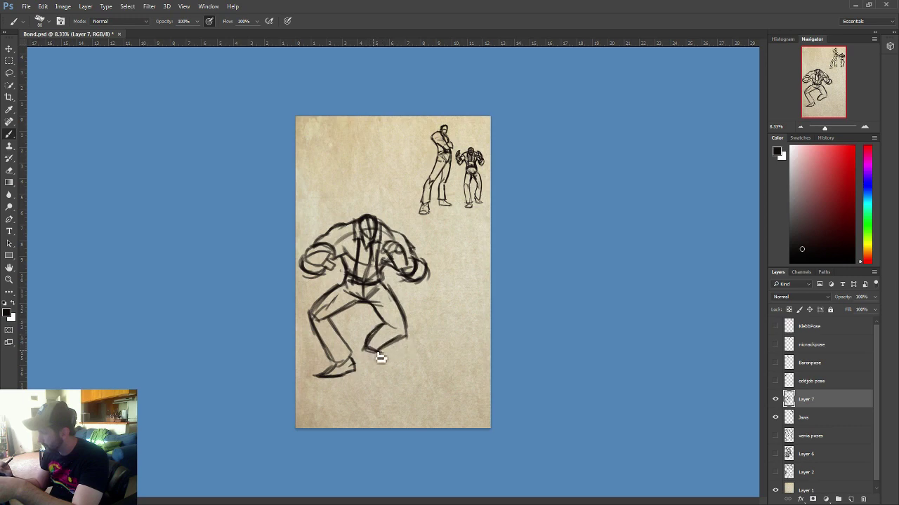
{"action": "key", "text": "e"}
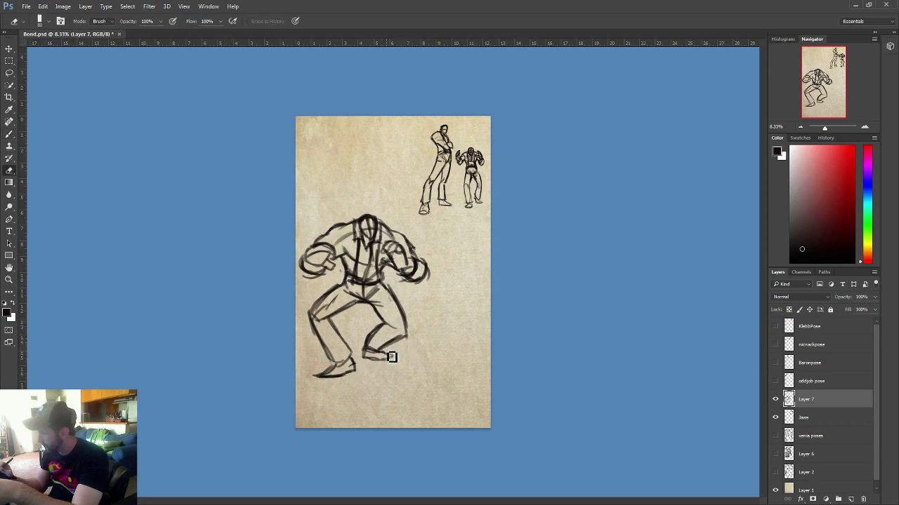
{"action": "key", "text": "b"}
{"action": "mouse_move", "coordinate": [386, 355]}
{"action": "left_mouse_down"}
{"action": "mouse_move", "coordinate": [386, 365]}
{"action": "mouse_move", "coordinate": [371, 365]}
{"action": "mouse_move", "coordinate": [379, 367]}
{"action": "left_mouse_up"}
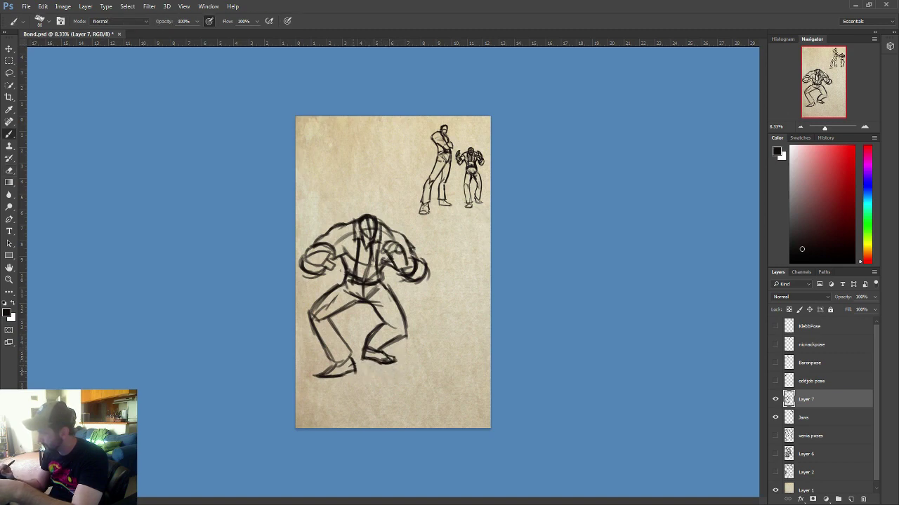
{"action": "mouse_move", "coordinate": [351, 379]}
{"action": "left_mouse_down"}
{"action": "mouse_move", "coordinate": [322, 381]}
{"action": "mouse_move", "coordinate": [338, 387]}
{"action": "mouse_move", "coordinate": [338, 378]}
{"action": "mouse_move", "coordinate": [320, 380]}
{"action": "mouse_move", "coordinate": [350, 393]}
{"action": "left_mouse_up"}
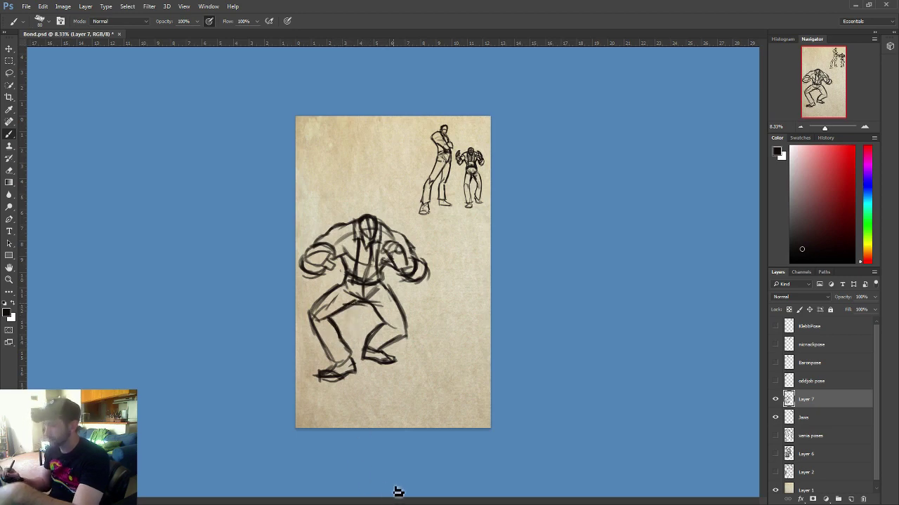
Scale the crouching figure to about 45% and place it beside the standing poses at the top of the page.
{"action": "key", "text": "ctrl+t"}
{"action": "mouse_move", "coordinate": [429, 385]}
{"action": "left_mouse_down"}
{"action": "mouse_move", "coordinate": [362, 289]}
{"action": "mouse_move", "coordinate": [398, 206]}
{"action": "left_mouse_up"}
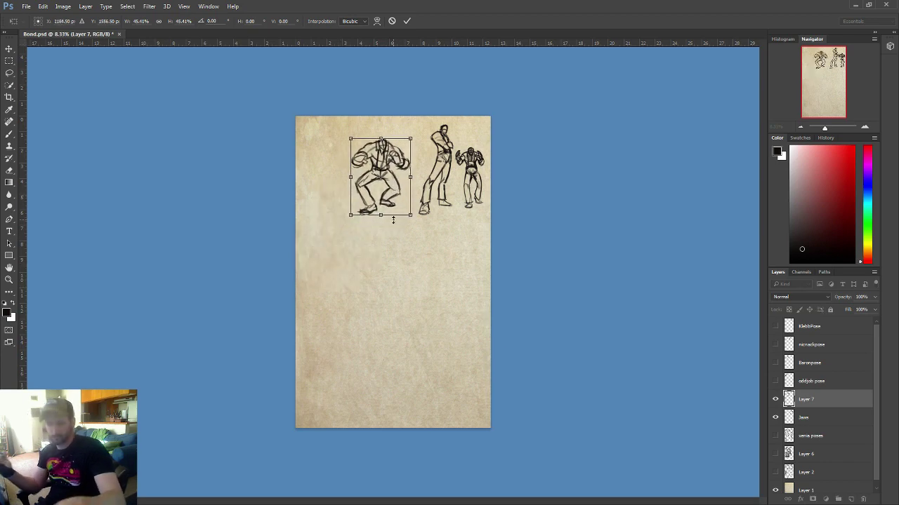
{"action": "key", "text": "Return"}
{"action": "key", "text": "Return"}
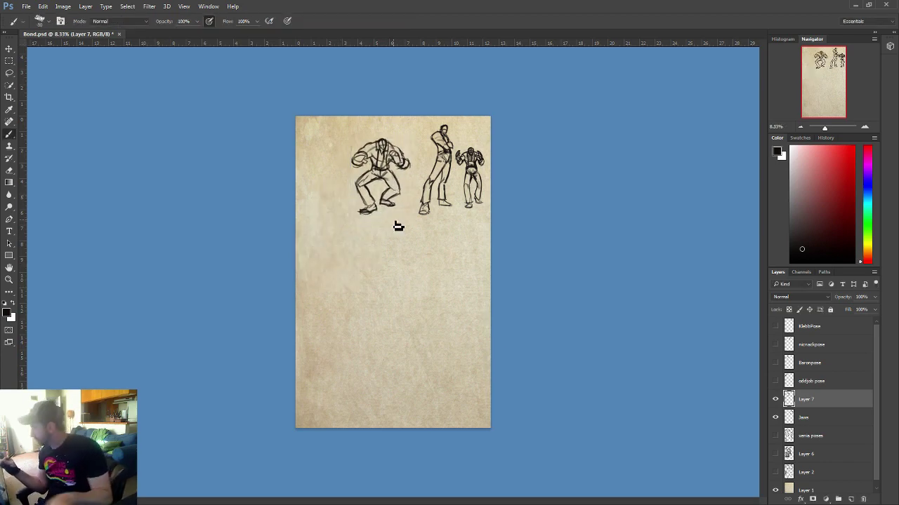
{"action": "key", "text": "ctrl+e"}
{"action": "key", "text": "ctrl+z"}
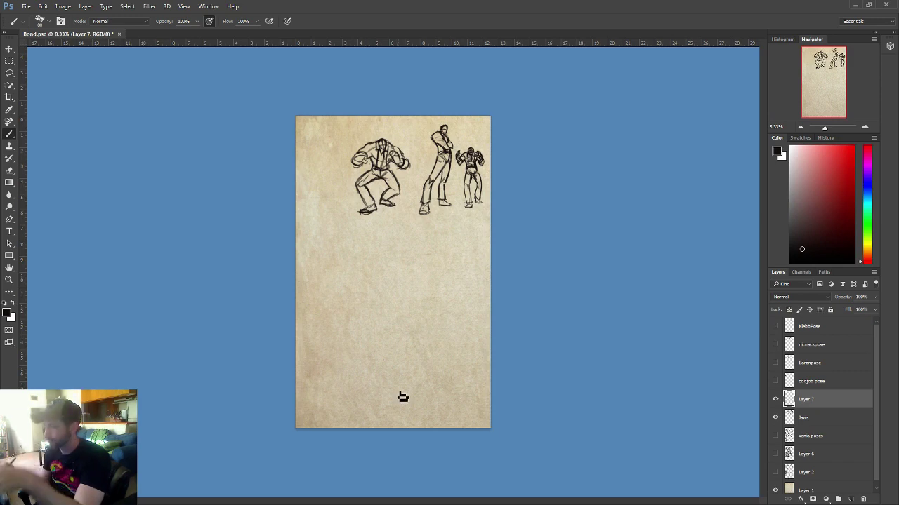
Sketch the oval head of a new figure below the finished poses, erasing stray strokes.
{"action": "key", "text": "e"}
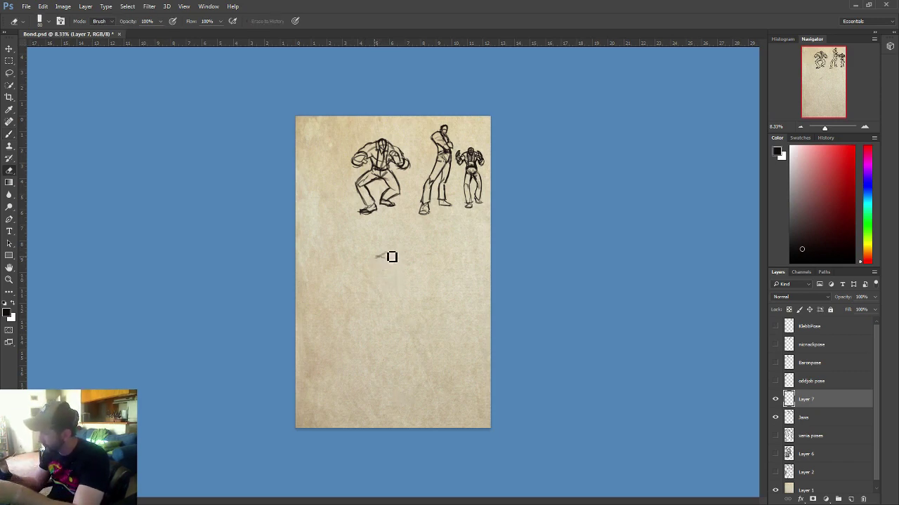
{"action": "key", "text": "b"}
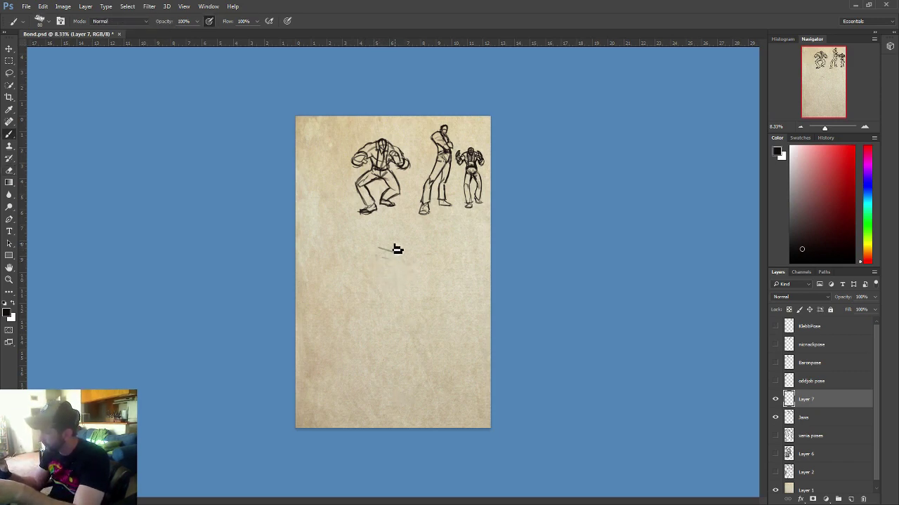
{"action": "key", "text": "e"}
{"action": "key", "text": "b"}
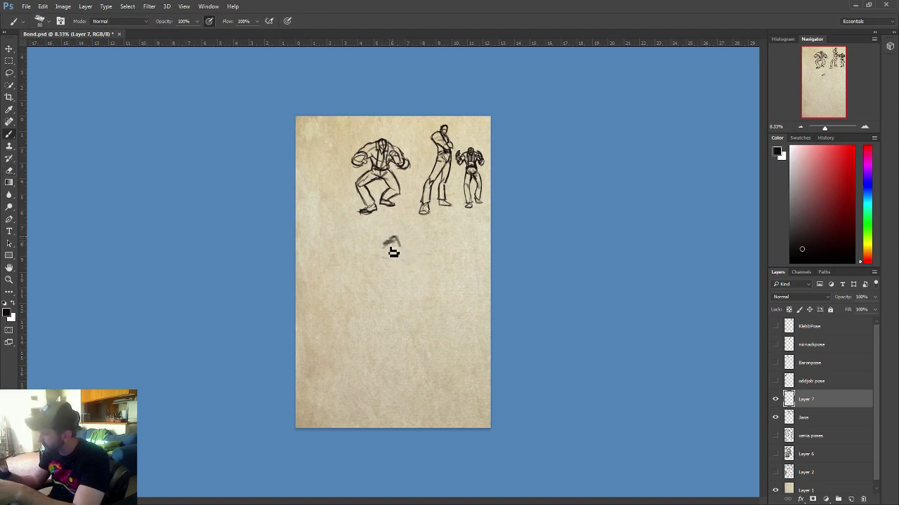
{"action": "key", "text": "e"}
{"action": "left_click_drag", "start_coordinate": [401, 243], "coordinate": [386, 240]}
{"action": "key", "text": "b"}
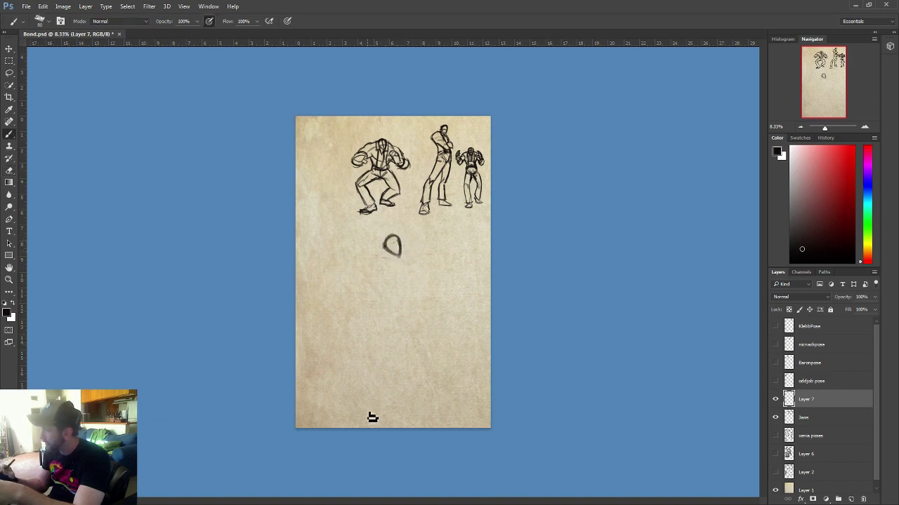
{"action": "key", "text": "e"}
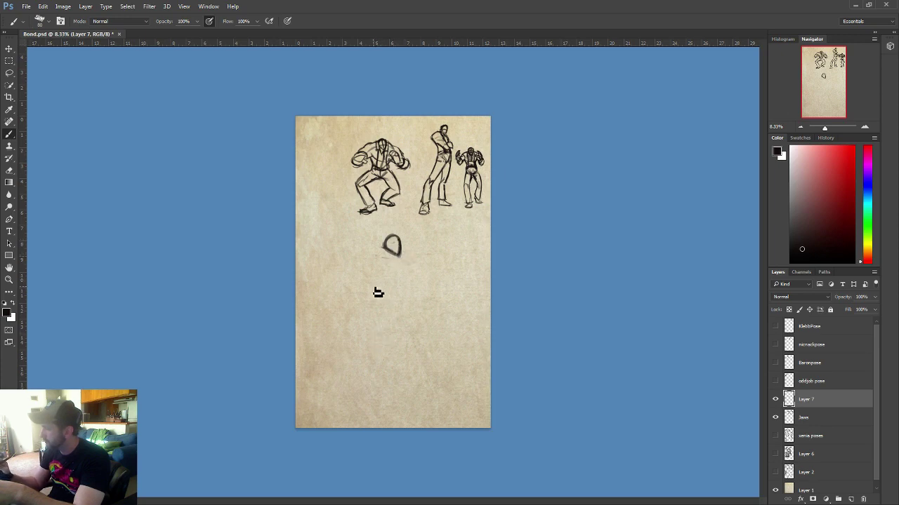
Draw the new figure's brow line, collar and sloping shoulder, and start one side of the torso.
{"action": "key", "text": "e"}
{"action": "key", "text": "b"}
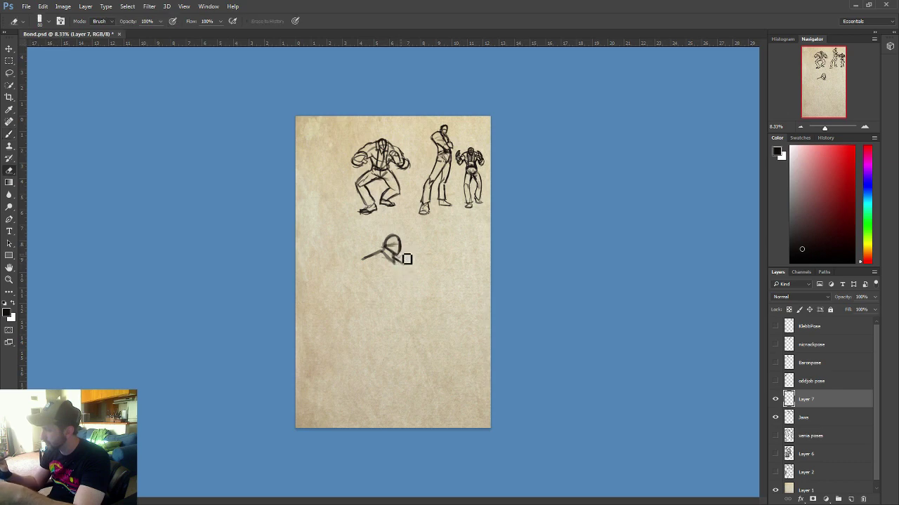
{"action": "mouse_move", "coordinate": [393, 257]}
{"action": "left_mouse_down"}
{"action": "mouse_move", "coordinate": [405, 250]}
{"action": "mouse_move", "coordinate": [372, 285]}
{"action": "mouse_move", "coordinate": [397, 308]}
{"action": "left_mouse_up"}
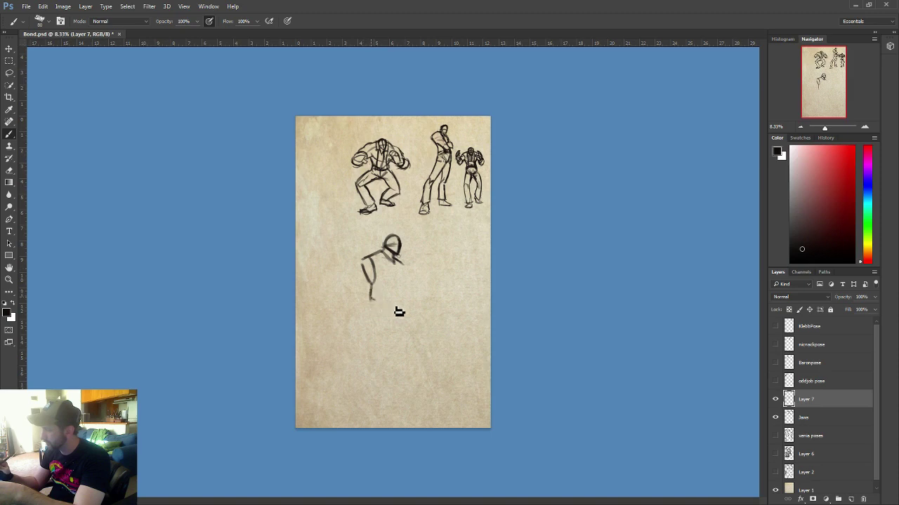
Close the torso outline and draw one arm reaching outward with spread fingers on the hand.
{"action": "mouse_move", "coordinate": [402, 264]}
{"action": "left_mouse_down"}
{"action": "mouse_move", "coordinate": [399, 311]}
{"action": "mouse_move", "coordinate": [405, 276]}
{"action": "mouse_move", "coordinate": [357, 268]}
{"action": "mouse_move", "coordinate": [338, 295]}
{"action": "left_mouse_up"}
{"action": "key", "text": "e"}
{"action": "key", "text": "b"}
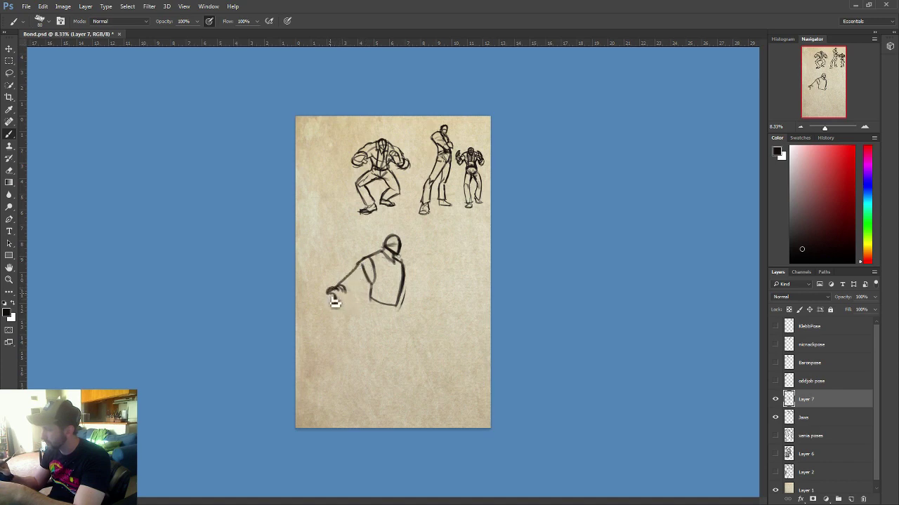
{"action": "left_click_drag", "start_coordinate": [369, 281], "coordinate": [338, 290]}
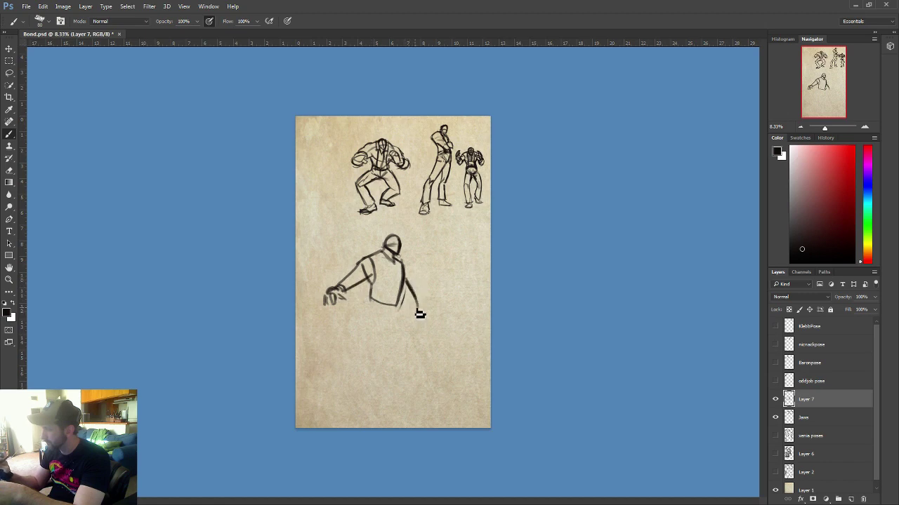
Draw the second arm angled down and away from the body, with its hand bent outward.
{"action": "key", "text": "e"}
{"action": "key", "text": "b"}
{"action": "mouse_move", "coordinate": [412, 289]}
{"action": "left_mouse_down"}
{"action": "mouse_move", "coordinate": [426, 313]}
{"action": "mouse_move", "coordinate": [429, 298]}
{"action": "mouse_move", "coordinate": [426, 307]}
{"action": "left_mouse_up"}
{"action": "key", "text": "e"}
{"action": "key", "text": "b"}
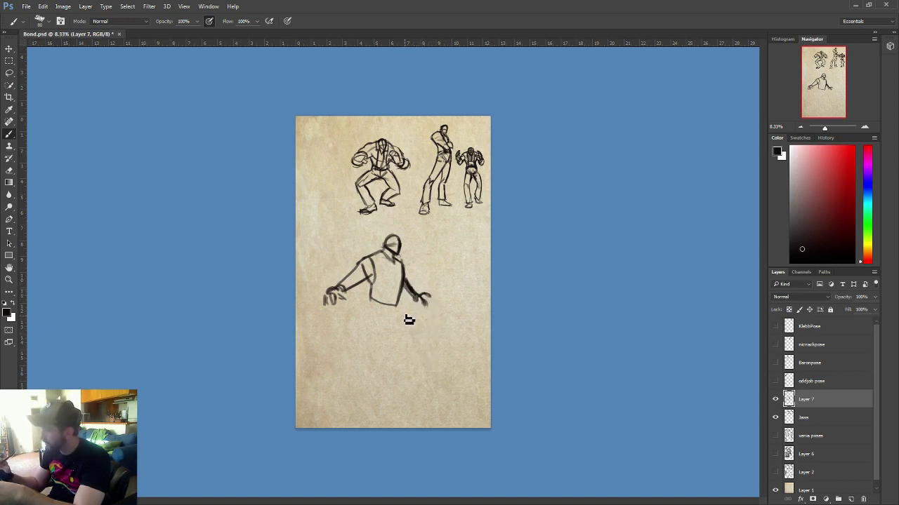
Draw the open jacket edges and lapels down the torso, and mark the lower face.
{"action": "mouse_move", "coordinate": [379, 252]}
{"action": "left_mouse_down"}
{"action": "mouse_move", "coordinate": [391, 298]}
{"action": "mouse_move", "coordinate": [402, 277]}
{"action": "mouse_move", "coordinate": [409, 309]}
{"action": "left_mouse_up"}
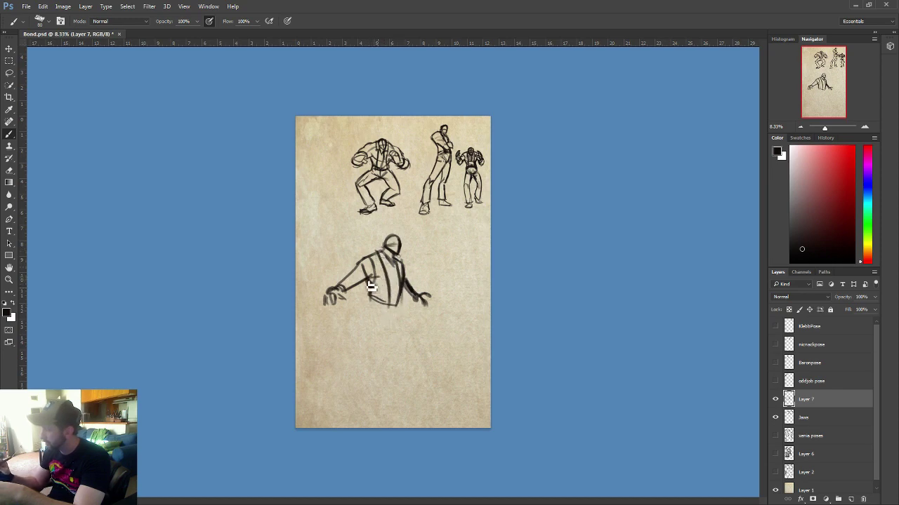
{"action": "mouse_move", "coordinate": [371, 256]}
{"action": "left_mouse_down"}
{"action": "mouse_move", "coordinate": [378, 284]}
{"action": "mouse_move", "coordinate": [395, 273]}
{"action": "mouse_move", "coordinate": [398, 255]}
{"action": "left_mouse_up"}
{"action": "key", "text": "e"}
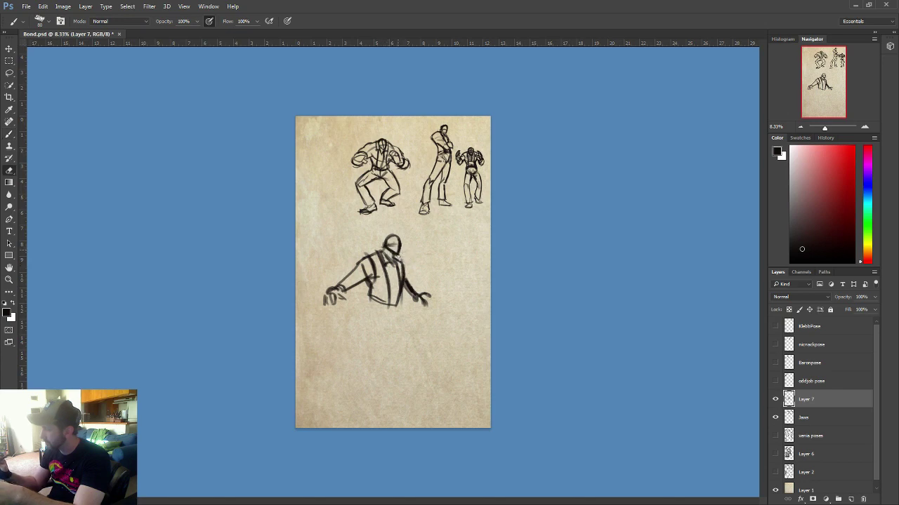
{"action": "key", "text": "b"}
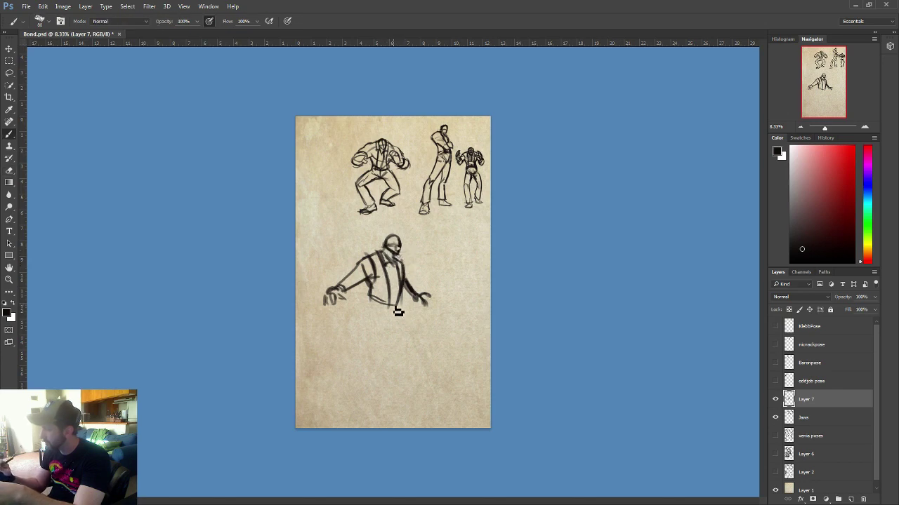
Block in the tilted hips below the jacket, and add dark hair and facial features to the head.
{"action": "left_click_drag", "start_coordinate": [371, 301], "coordinate": [362, 311]}
{"action": "left_click_drag", "start_coordinate": [362, 311], "coordinate": [377, 325]}
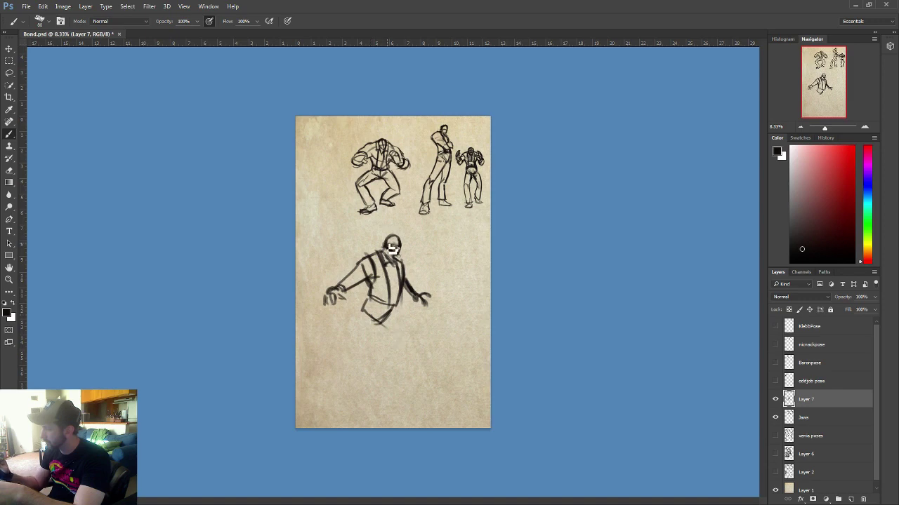
{"action": "left_click_drag", "start_coordinate": [393, 253], "coordinate": [392, 243]}
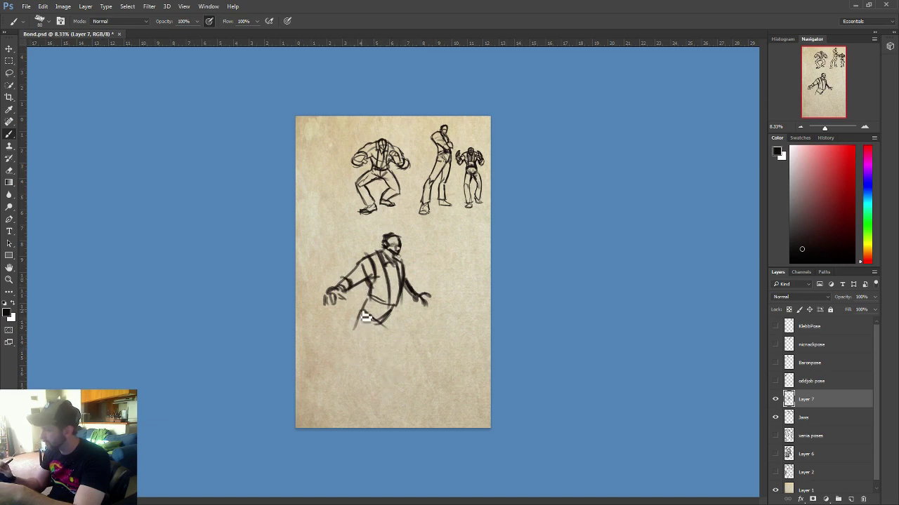
Draw the first leg as a long curved trouser shape slanting down from the hip, with cuff and inner shading.
{"action": "mouse_move", "coordinate": [365, 317]}
{"action": "left_mouse_down"}
{"action": "mouse_move", "coordinate": [344, 364]}
{"action": "mouse_move", "coordinate": [339, 409]}
{"action": "mouse_move", "coordinate": [359, 411]}
{"action": "left_mouse_up"}
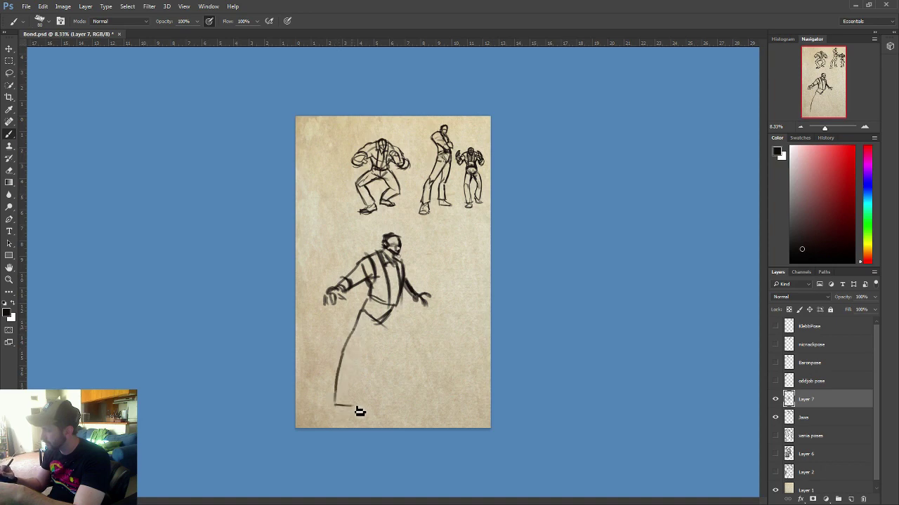
{"action": "mouse_move", "coordinate": [359, 377]}
{"action": "left_mouse_down"}
{"action": "mouse_move", "coordinate": [374, 336]}
{"action": "mouse_move", "coordinate": [387, 327]}
{"action": "mouse_move", "coordinate": [387, 346]}
{"action": "mouse_move", "coordinate": [388, 324]}
{"action": "left_mouse_up"}
{"action": "key", "text": "e"}
{"action": "key", "text": "b"}
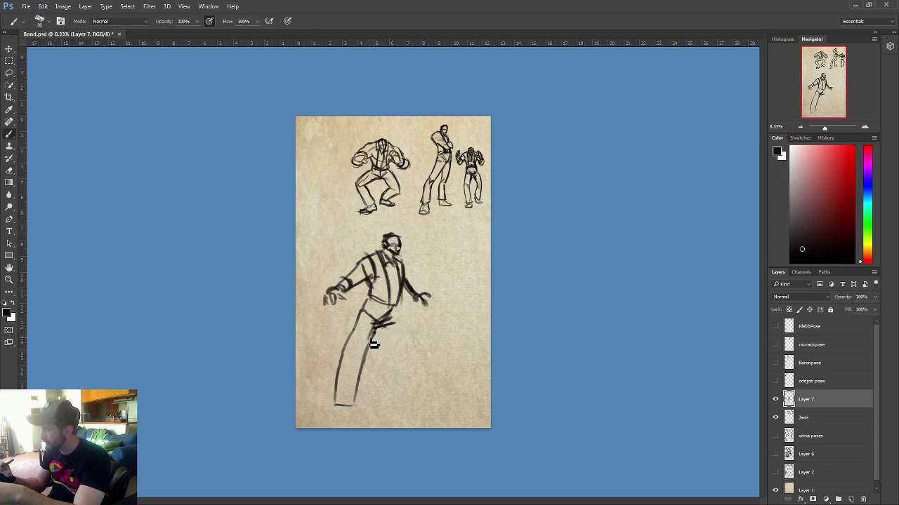
{"action": "left_click_drag", "start_coordinate": [379, 319], "coordinate": [341, 390]}
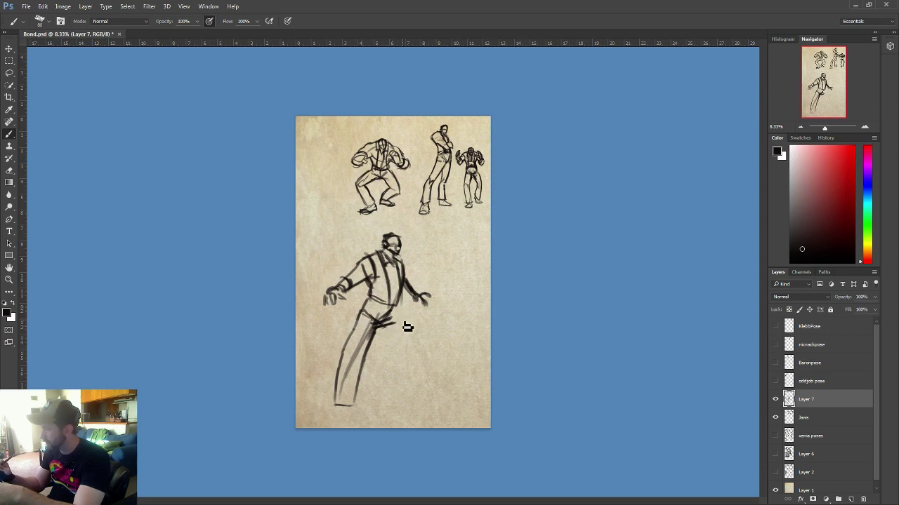
{"action": "mouse_move", "coordinate": [404, 348]}
{"action": "left_mouse_down"}
{"action": "mouse_move", "coordinate": [401, 402]}
{"action": "mouse_move", "coordinate": [400, 330]}
{"action": "mouse_move", "coordinate": [400, 408]}
{"action": "left_mouse_up"}
{"action": "key", "text": "e"}
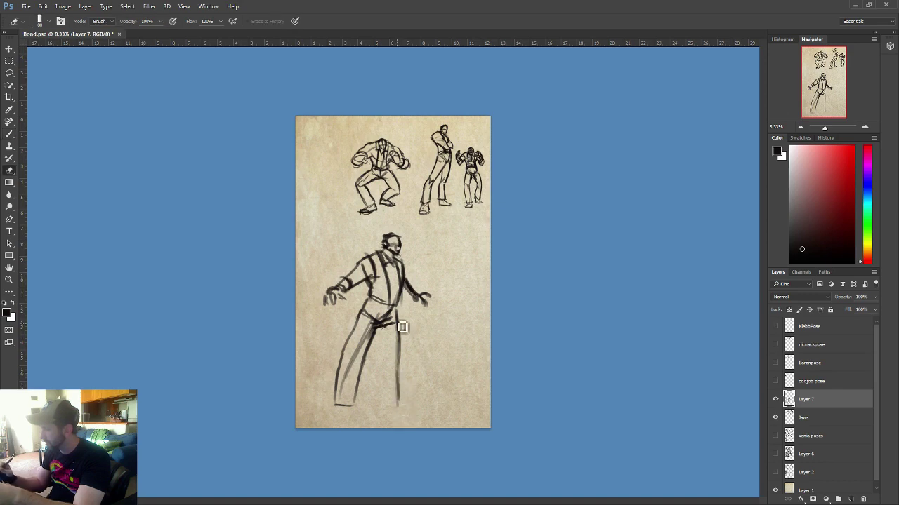
{"action": "left_click_drag", "start_coordinate": [401, 327], "coordinate": [401, 410]}
Draw the second leg striding out from the hip, with outer and inner trouser edges and a cuff line.
{"action": "key", "text": "b"}
{"action": "left_click_drag", "start_coordinate": [397, 310], "coordinate": [419, 406]}
{"action": "mouse_move", "coordinate": [407, 327]}
{"action": "left_mouse_down"}
{"action": "mouse_move", "coordinate": [421, 413]}
{"action": "mouse_move", "coordinate": [403, 361]}
{"action": "mouse_move", "coordinate": [411, 395]}
{"action": "left_mouse_up"}
{"action": "key", "text": "e"}
{"action": "key", "text": "b"}
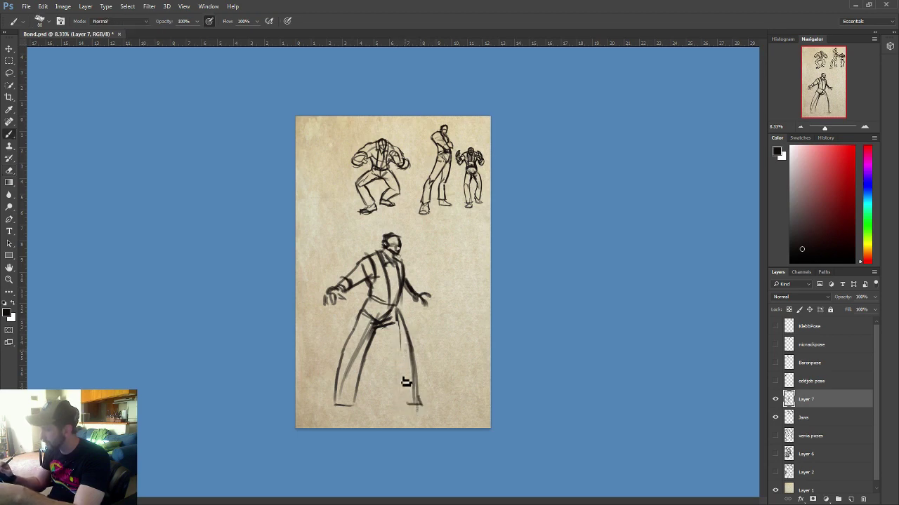
{"action": "mouse_move", "coordinate": [402, 351]}
{"action": "left_mouse_down"}
{"action": "mouse_move", "coordinate": [408, 409]}
{"action": "mouse_move", "coordinate": [403, 358]}
{"action": "left_mouse_up"}
{"action": "mouse_move", "coordinate": [384, 327]}
{"action": "left_mouse_down"}
{"action": "mouse_move", "coordinate": [413, 378]}
{"action": "mouse_move", "coordinate": [406, 328]}
{"action": "mouse_move", "coordinate": [394, 336]}
{"action": "mouse_move", "coordinate": [409, 397]}
{"action": "left_mouse_up"}
{"action": "key", "text": "e"}
{"action": "key", "text": "b"}
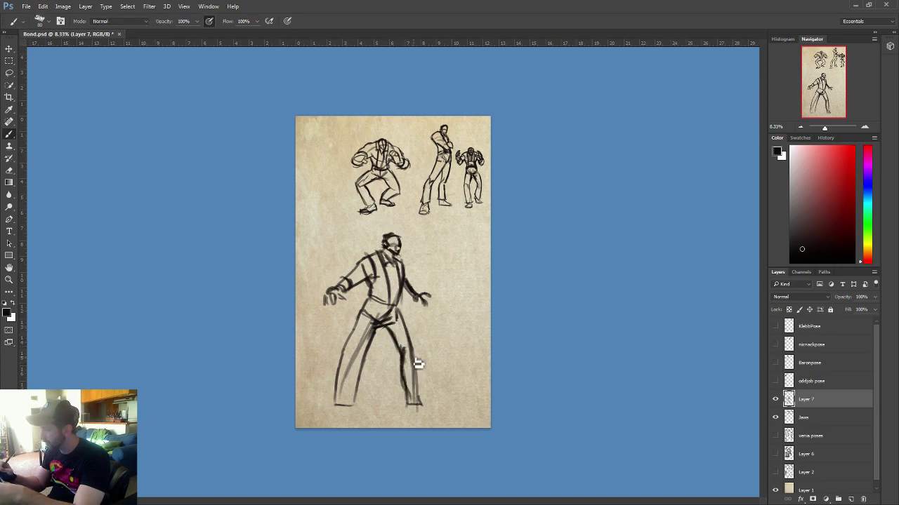
Trim the second leg's lower outer edge and sketch a pointed shoe facing outward below its cuff.
{"action": "key", "text": "e"}
{"action": "mouse_move", "coordinate": [417, 363]}
{"action": "left_mouse_down"}
{"action": "mouse_move", "coordinate": [420, 400]}
{"action": "mouse_move", "coordinate": [418, 354]}
{"action": "mouse_move", "coordinate": [422, 419]}
{"action": "left_mouse_up"}
{"action": "key", "text": "b"}
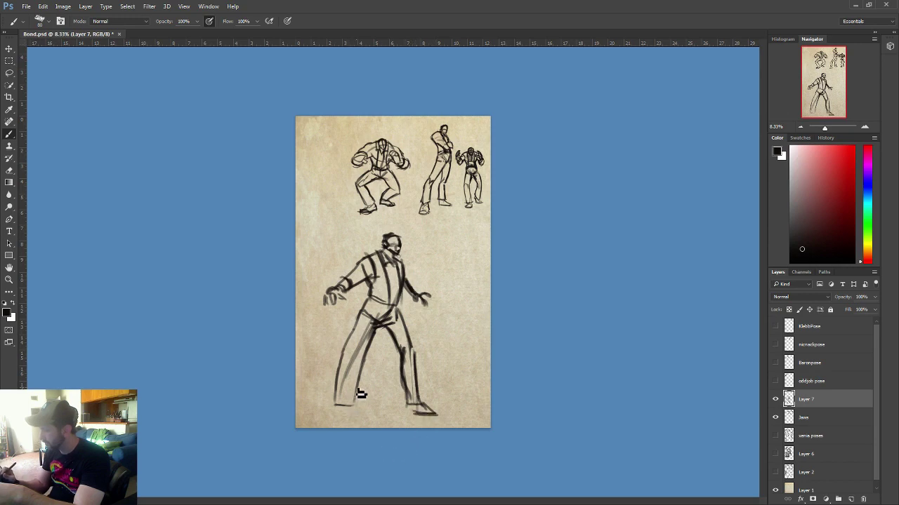
Redraw the first leg's trouser hem higher as a curved line and erase the old hem beneath it.
{"action": "key", "text": "e"}
{"action": "key", "text": "b"}
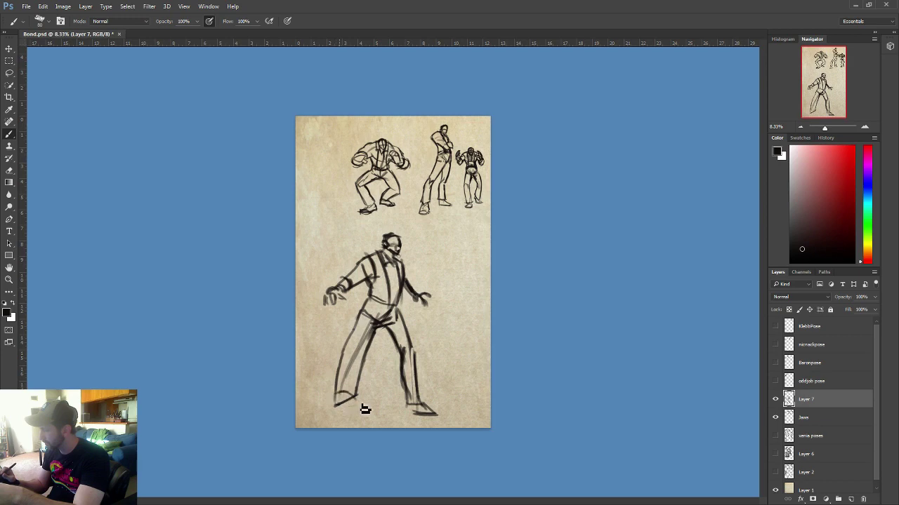
{"action": "key", "text": "e"}
{"action": "left_click_drag", "start_coordinate": [341, 407], "coordinate": [355, 402]}
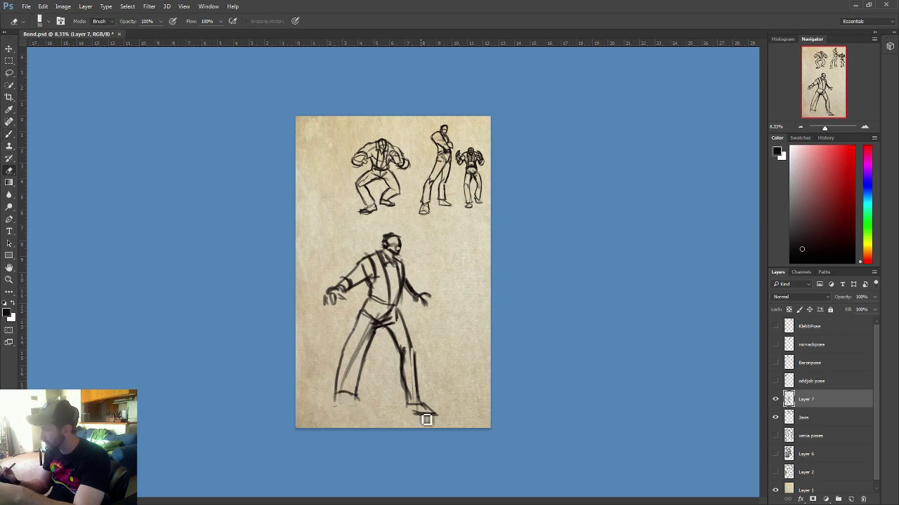
Sketch a ground line between the two feet, and redraw the first leg's hem and lower inner edge.
{"action": "key", "text": "b"}
{"action": "mouse_move", "coordinate": [420, 415]}
{"action": "left_mouse_down"}
{"action": "mouse_move", "coordinate": [337, 422]}
{"action": "mouse_move", "coordinate": [342, 430]}
{"action": "mouse_move", "coordinate": [365, 401]}
{"action": "mouse_move", "coordinate": [344, 403]}
{"action": "left_mouse_up"}
{"action": "key", "text": "e"}
{"action": "key", "text": "b"}
{"action": "left_click_drag", "start_coordinate": [357, 383], "coordinate": [361, 405]}
{"action": "key", "text": "e"}
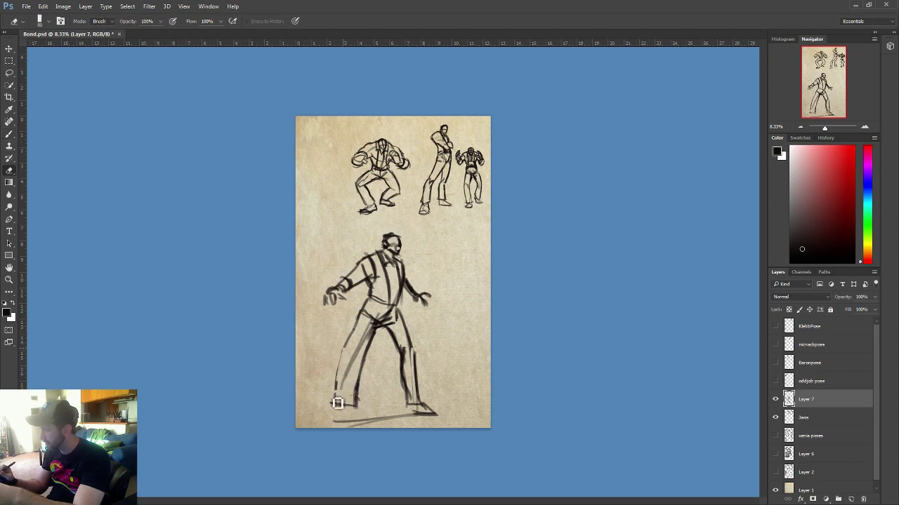
Replace the first leg's long outer curve with a separate thigh and shin that bend at the knee.
{"action": "left_click_drag", "start_coordinate": [349, 337], "coordinate": [338, 395]}
{"action": "key", "text": "b"}
{"action": "left_click_drag", "start_coordinate": [357, 322], "coordinate": [344, 355]}
{"action": "left_click_drag", "start_coordinate": [359, 313], "coordinate": [335, 401]}
{"action": "key", "text": "e"}
{"action": "mouse_move", "coordinate": [357, 317]}
{"action": "left_mouse_down"}
{"action": "mouse_move", "coordinate": [344, 364]}
{"action": "mouse_move", "coordinate": [351, 352]}
{"action": "mouse_move", "coordinate": [355, 406]}
{"action": "left_mouse_up"}
{"action": "key", "text": "b"}
{"action": "key", "text": "e"}
{"action": "key", "text": "b"}
{"action": "left_click_drag", "start_coordinate": [370, 369], "coordinate": [357, 400]}
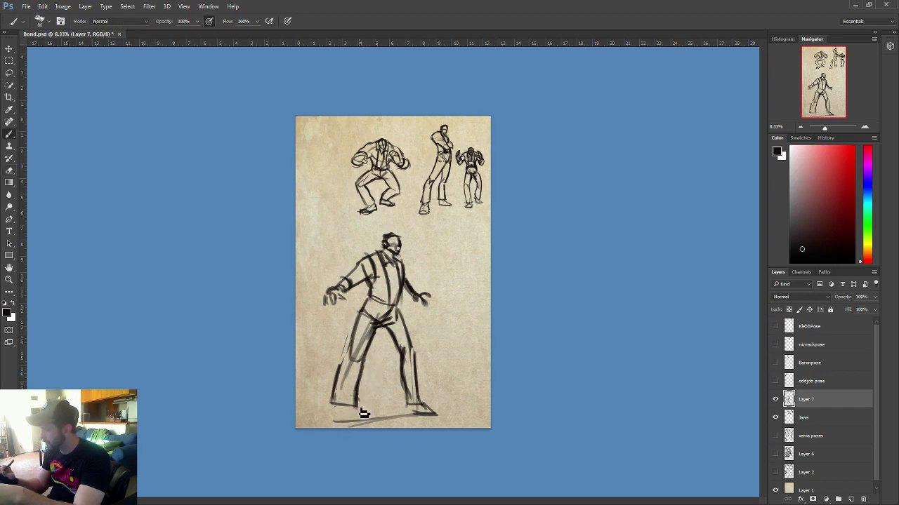
Clean up the first leg's shin outline and strengthen the outer thigh line down to the knee.
{"action": "key", "text": "e"}
{"action": "left_click_drag", "start_coordinate": [340, 365], "coordinate": [334, 396]}
{"action": "key", "text": "b"}
{"action": "mouse_move", "coordinate": [349, 362]}
{"action": "left_mouse_down"}
{"action": "mouse_move", "coordinate": [337, 409]}
{"action": "mouse_move", "coordinate": [348, 368]}
{"action": "left_mouse_up"}
{"action": "left_click_drag", "start_coordinate": [359, 316], "coordinate": [352, 351]}
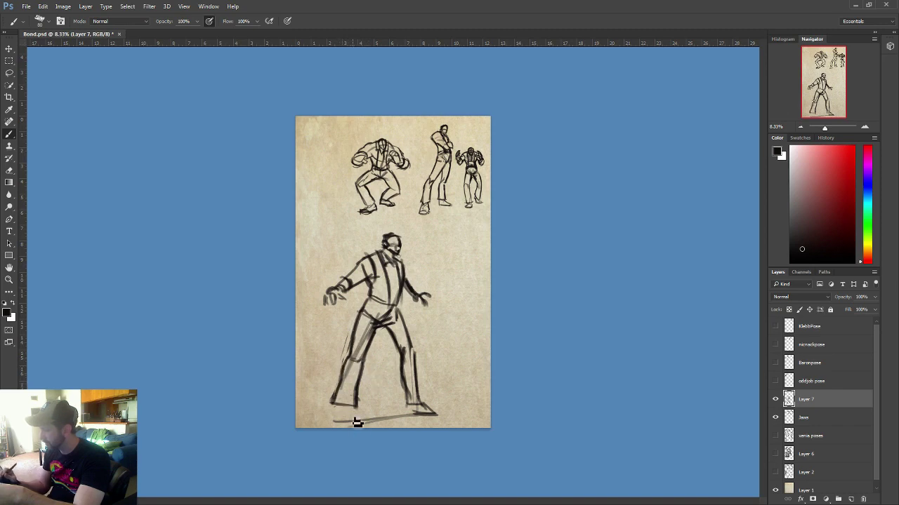
Erase the first leg's hem area and draw a large, dark hatched shoe below it.
{"action": "key", "text": "e"}
{"action": "mouse_move", "coordinate": [341, 400]}
{"action": "left_mouse_down"}
{"action": "mouse_move", "coordinate": [333, 410]}
{"action": "mouse_move", "coordinate": [353, 411]}
{"action": "mouse_move", "coordinate": [341, 417]}
{"action": "mouse_move", "coordinate": [359, 427]}
{"action": "mouse_move", "coordinate": [335, 416]}
{"action": "mouse_move", "coordinate": [351, 412]}
{"action": "left_mouse_up"}
{"action": "key", "text": "b"}
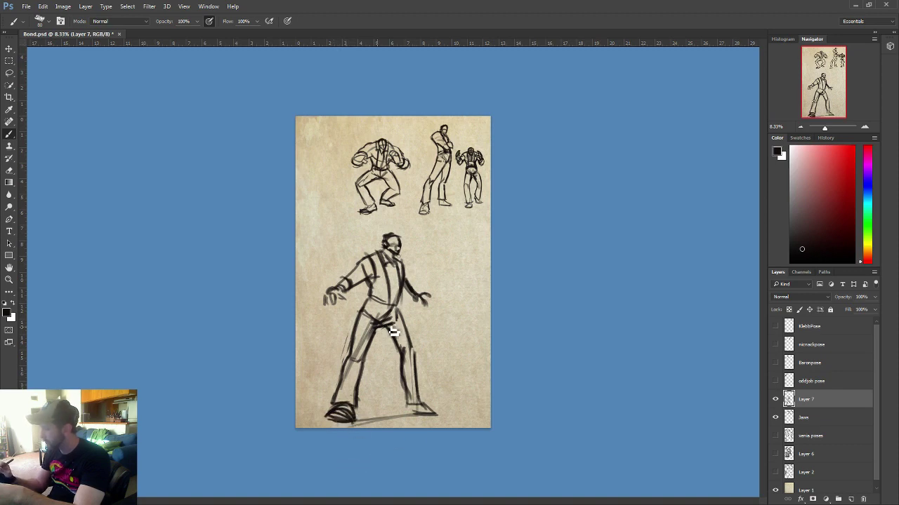
Rework the crotch and inner thigh lines with shading, and add a dark belt line at the waist.
{"action": "key", "text": "e"}
{"action": "key", "text": "b"}
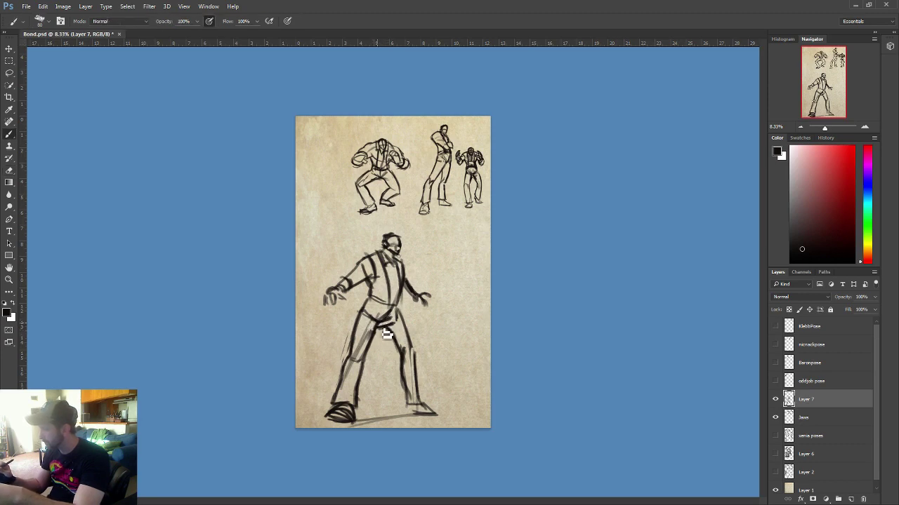
{"action": "key", "text": "e"}
{"action": "key", "text": "b"}
{"action": "key", "text": "e"}
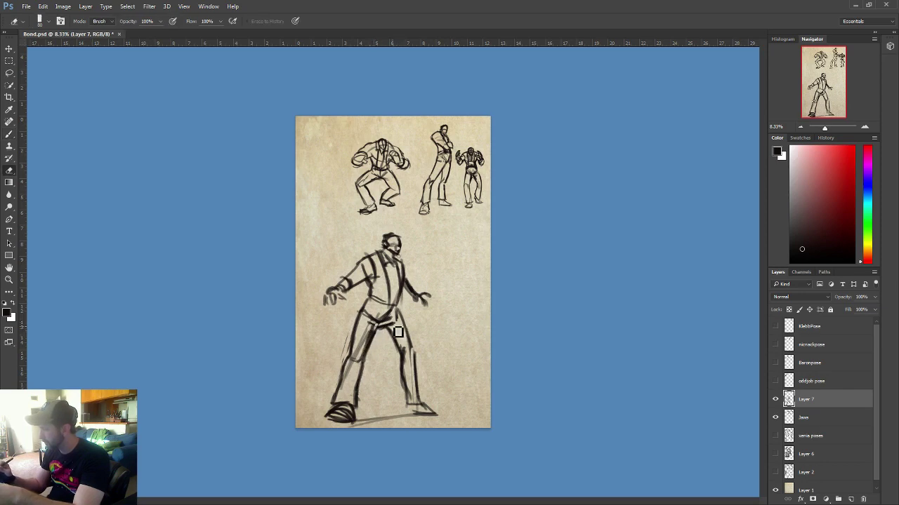
{"action": "key", "text": "b"}
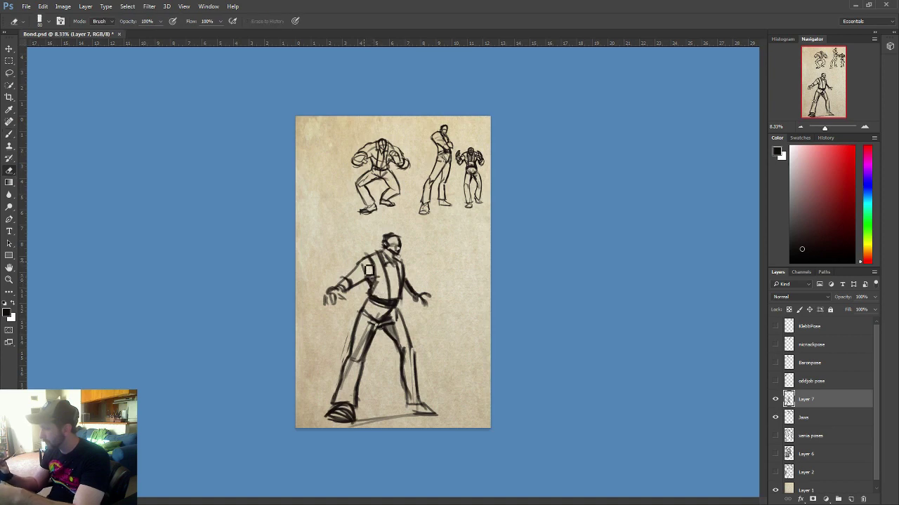
Refine the upper body by redrawing the reaching arm's sleeve and adding squared-off dark hair and heavier torso lines.
{"action": "key", "text": "e"}
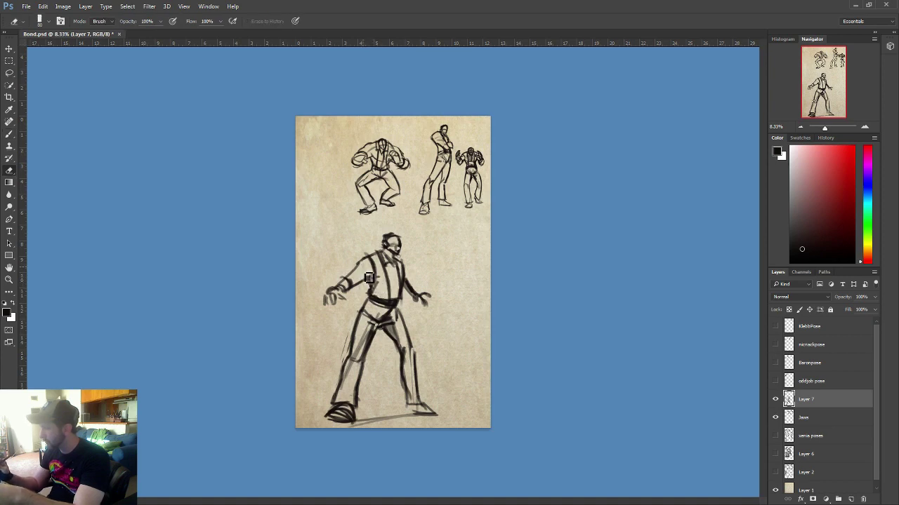
{"action": "key", "text": "b"}
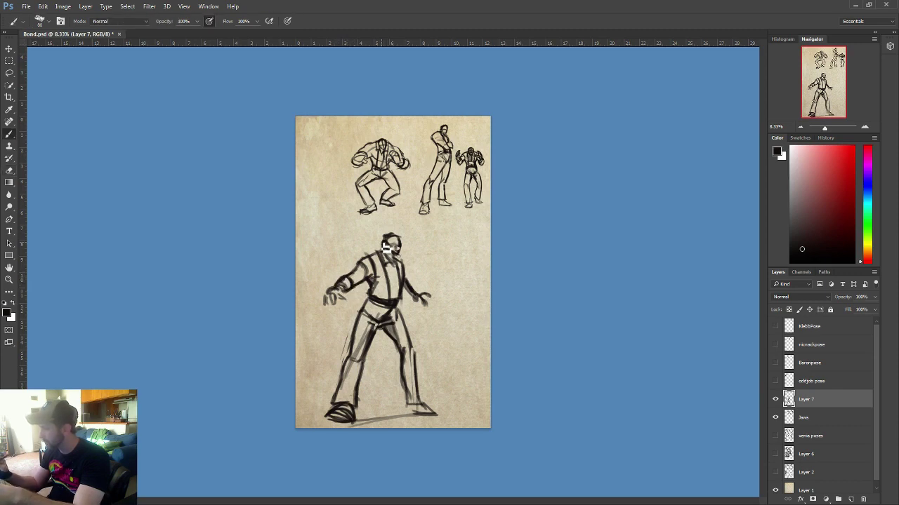
{"action": "left_click_drag", "start_coordinate": [385, 241], "coordinate": [400, 250]}
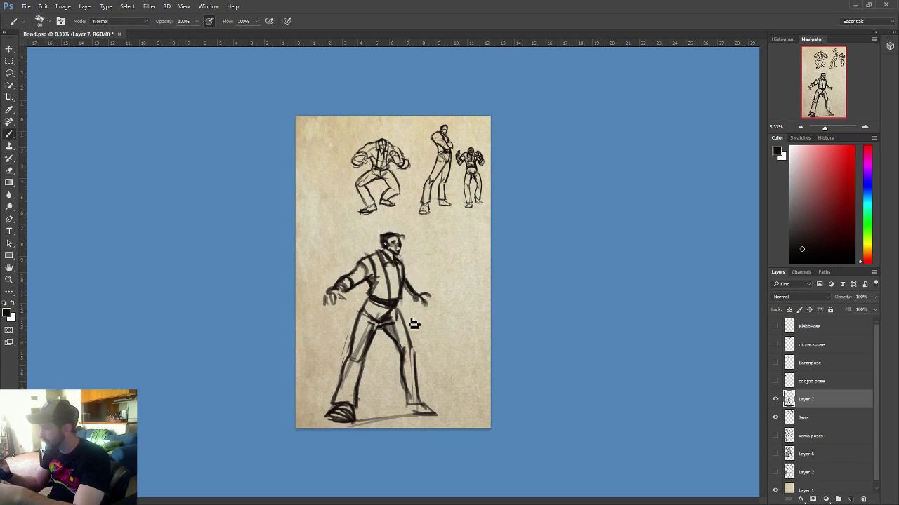
{"action": "left_click_drag", "start_coordinate": [406, 279], "coordinate": [389, 316]}
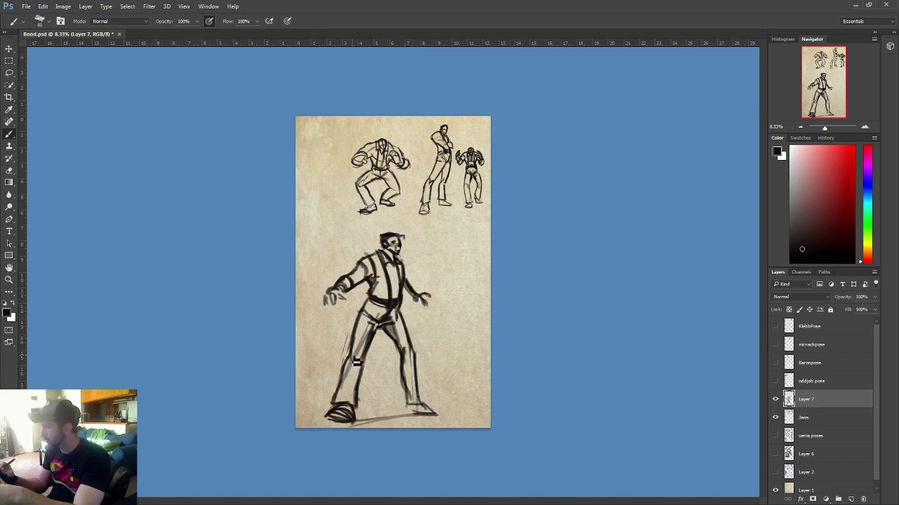
Erase the stray lines beside the first leg's knee and shin, and sketch a light angular mark across the knee.
{"action": "key", "text": "e"}
{"action": "left_click_drag", "start_coordinate": [346, 362], "coordinate": [354, 346]}
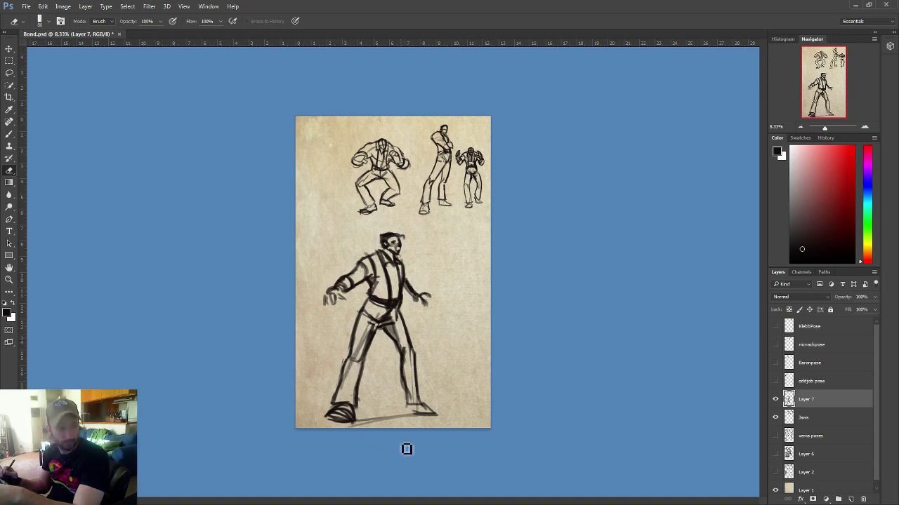
{"action": "key", "text": "b"}
{"action": "key", "text": "e"}
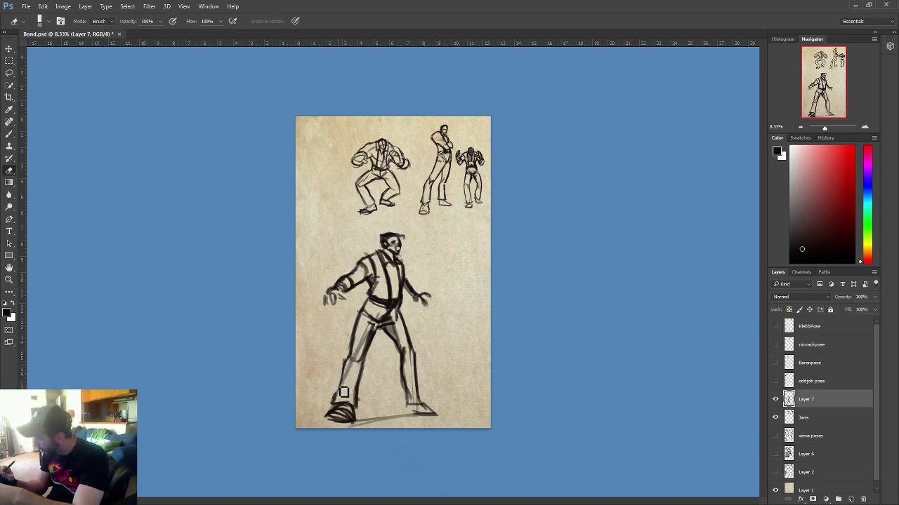
{"action": "key", "text": "b"}
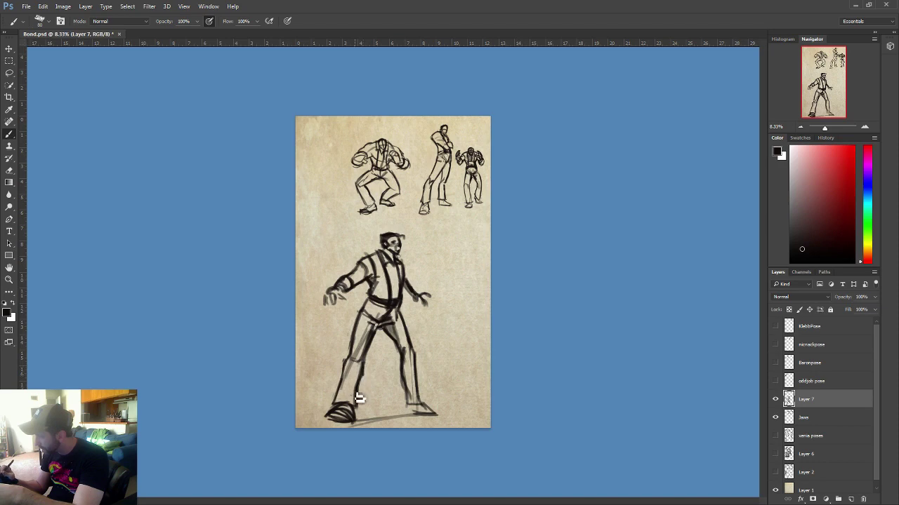
{"action": "left_click_drag", "start_coordinate": [357, 375], "coordinate": [339, 347]}
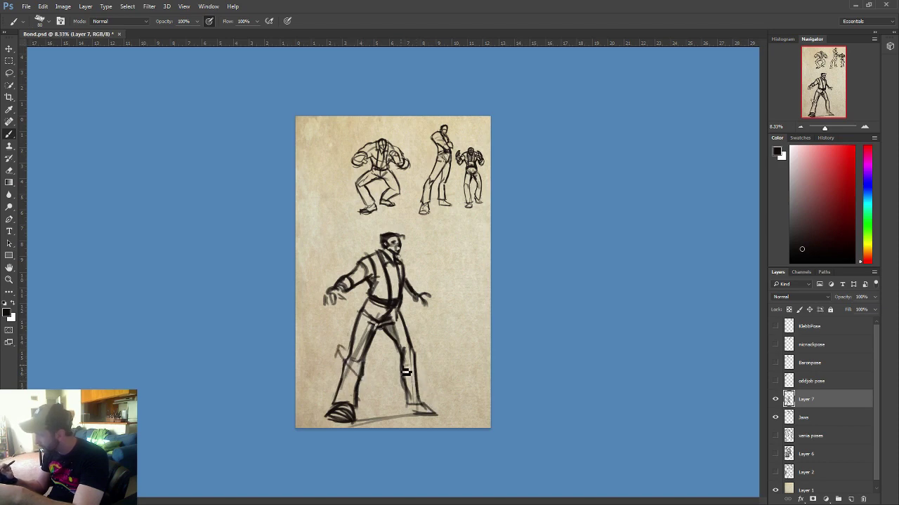
Tidy the second leg's shin edges and redraw its shoe with a darker, fuller shape.
{"action": "key", "text": "e"}
{"action": "left_click_drag", "start_coordinate": [406, 383], "coordinate": [410, 404]}
{"action": "key", "text": "b"}
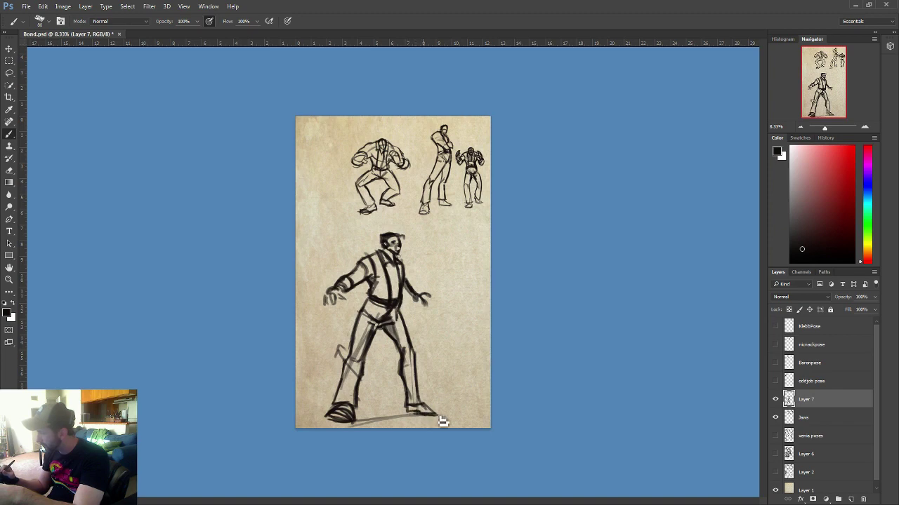
{"action": "left_click_drag", "start_coordinate": [407, 407], "coordinate": [435, 413]}
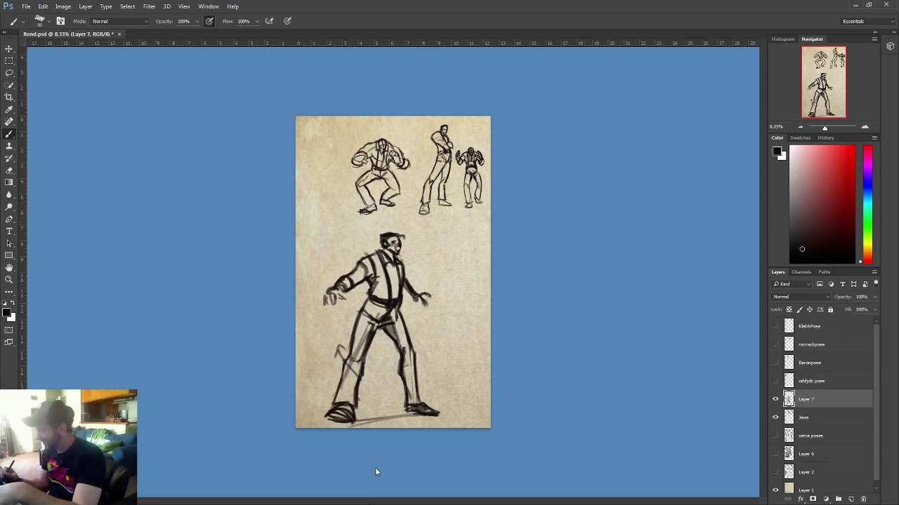
Scale the finished pose to about 41%, place it in the top row beside the crouching figure, and merge it into the Jaws layer.
{"action": "key", "text": "ctrl+t"}
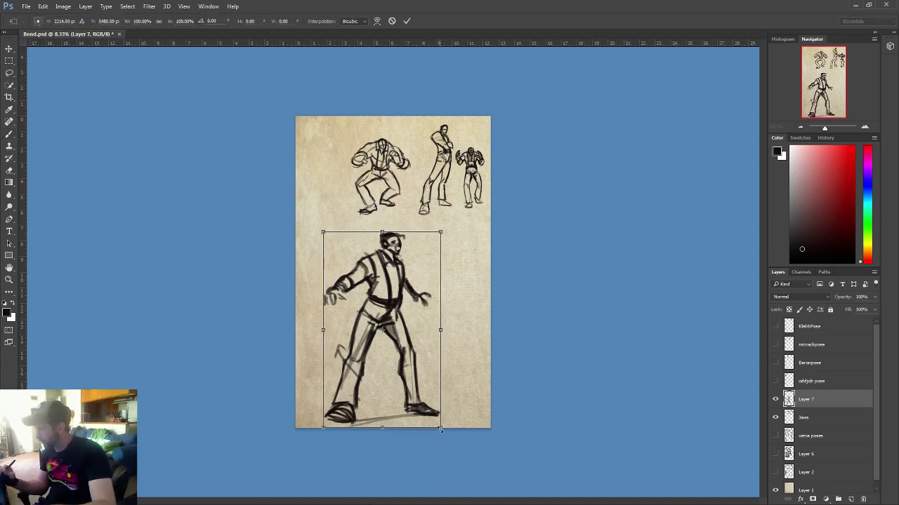
{"action": "left_click_drag", "start_coordinate": [440, 429], "coordinate": [347, 201]}
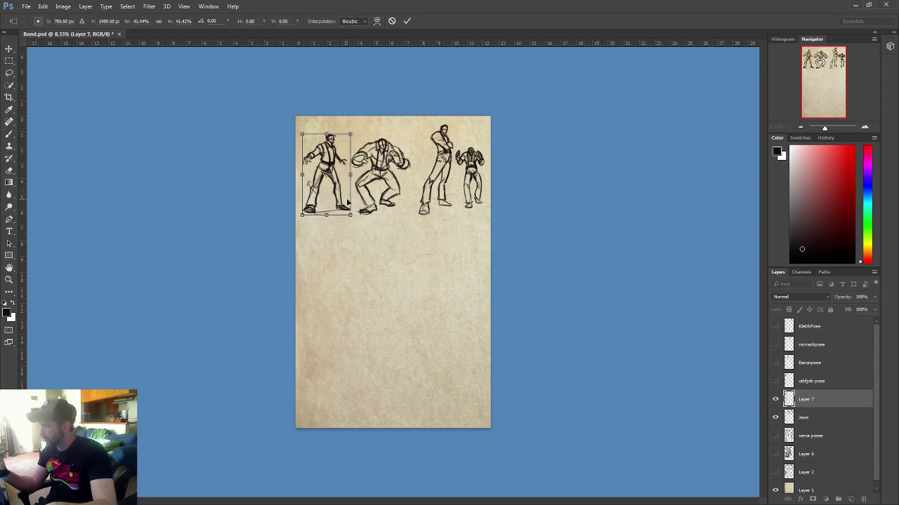
{"action": "key", "text": "Return"}
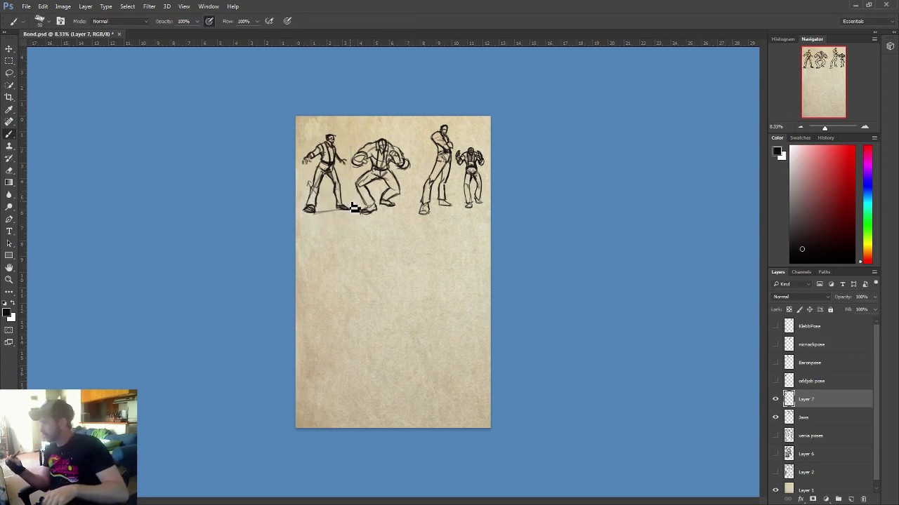
{"action": "key", "text": "ctrl+e"}
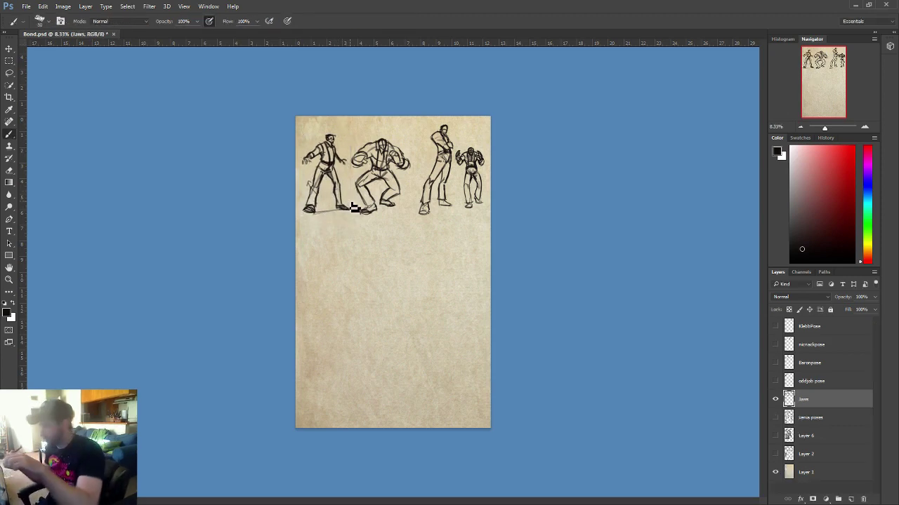
On a new layer, sketch a new figure's head, neck and sloping shoulders, with a round shoulder mass on one side.
{"action": "left_click", "coordinate": [850, 497]}
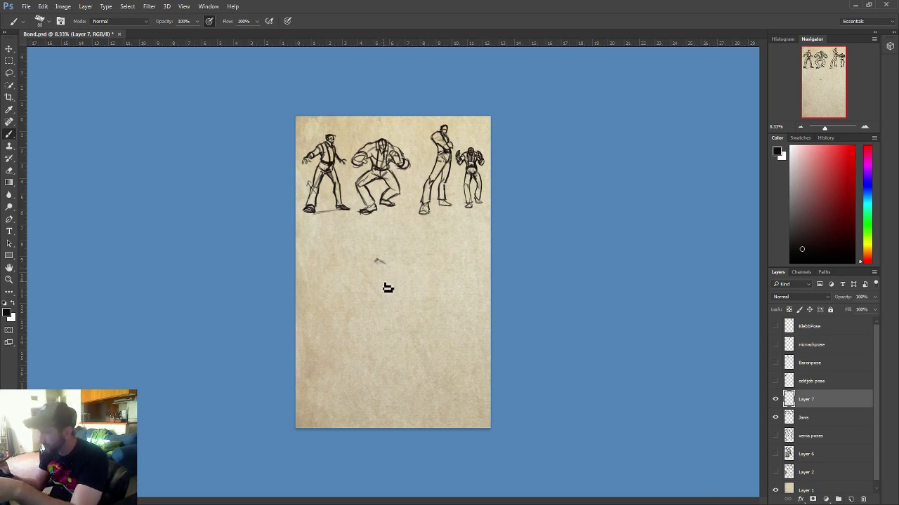
{"action": "key", "text": "e"}
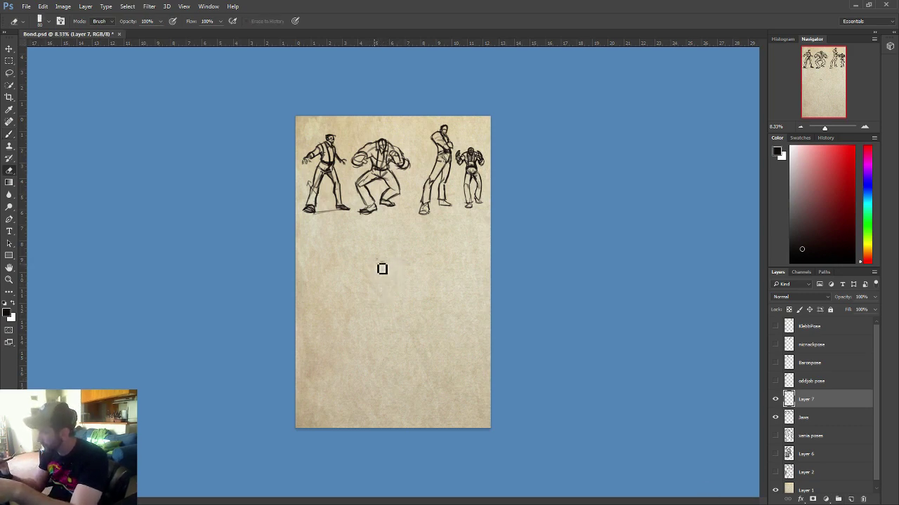
{"action": "key", "text": "b"}
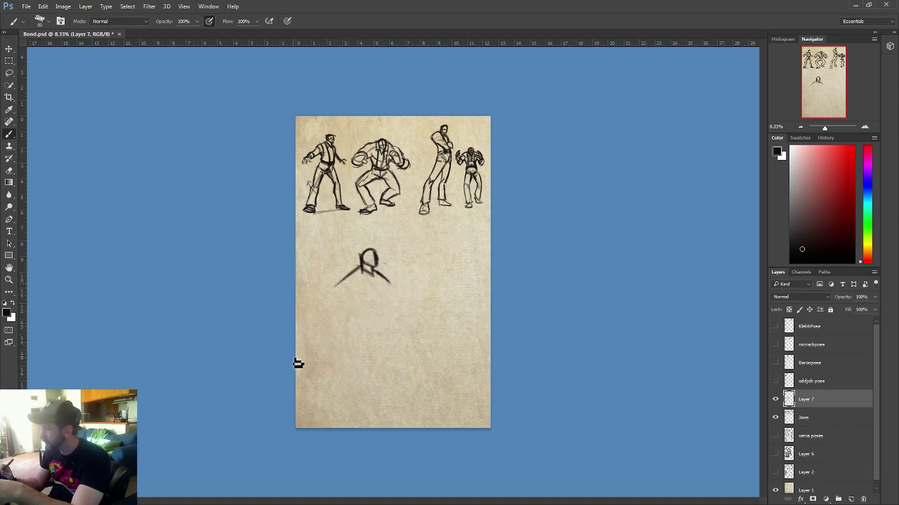
{"action": "mouse_move", "coordinate": [338, 283]}
{"action": "left_mouse_down"}
{"action": "mouse_move", "coordinate": [351, 276]}
{"action": "mouse_move", "coordinate": [349, 296]}
{"action": "left_mouse_up"}
{"action": "mouse_move", "coordinate": [337, 278]}
{"action": "left_mouse_down"}
{"action": "mouse_move", "coordinate": [350, 302]}
{"action": "mouse_move", "coordinate": [358, 280]}
{"action": "mouse_move", "coordinate": [341, 295]}
{"action": "left_mouse_up"}
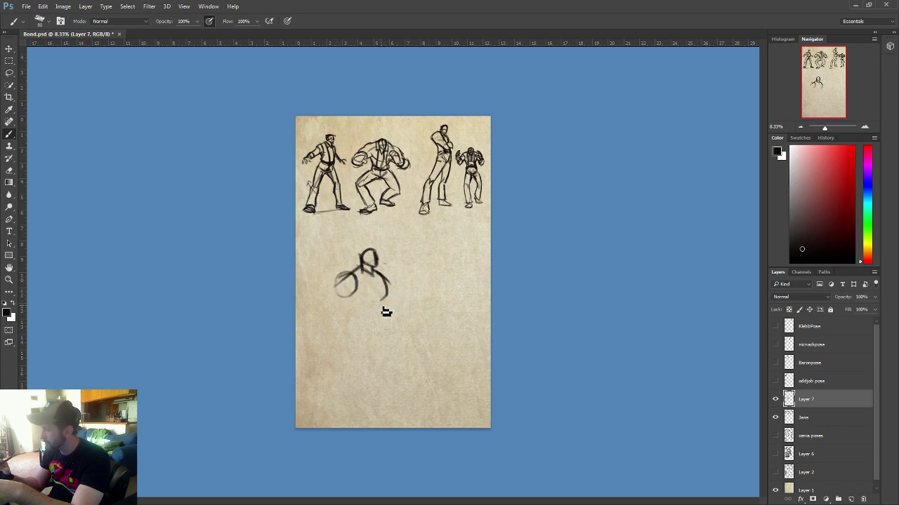
Draw both arms bent and raised beside the head, and add the torso sides narrowing to the waist.
{"action": "left_click_drag", "start_coordinate": [385, 311], "coordinate": [384, 323]}
{"action": "mouse_move", "coordinate": [392, 280]}
{"action": "left_mouse_down"}
{"action": "mouse_move", "coordinate": [396, 258]}
{"action": "mouse_move", "coordinate": [393, 289]}
{"action": "mouse_move", "coordinate": [400, 251]}
{"action": "mouse_move", "coordinate": [400, 291]}
{"action": "left_mouse_up"}
{"action": "key", "text": "e"}
{"action": "key", "text": "b"}
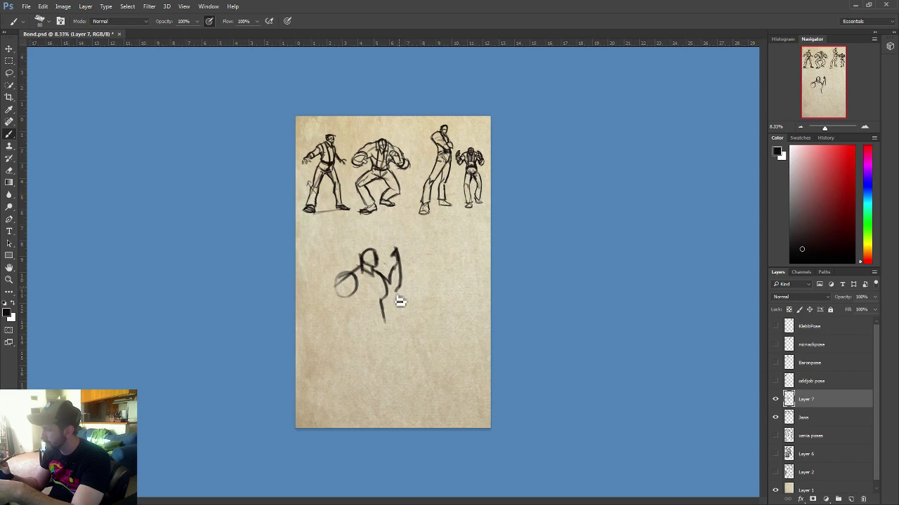
{"action": "key", "text": "e"}
{"action": "left_click_drag", "start_coordinate": [397, 254], "coordinate": [409, 265]}
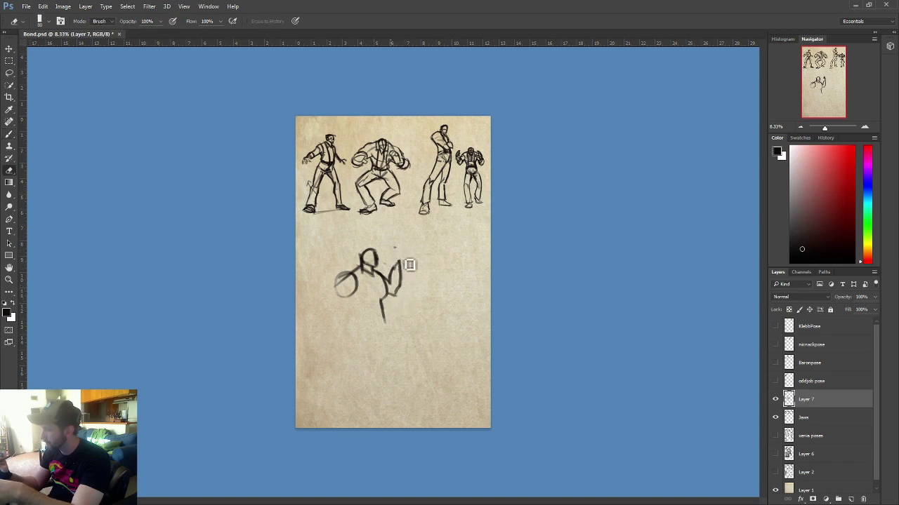
{"action": "key", "text": "b"}
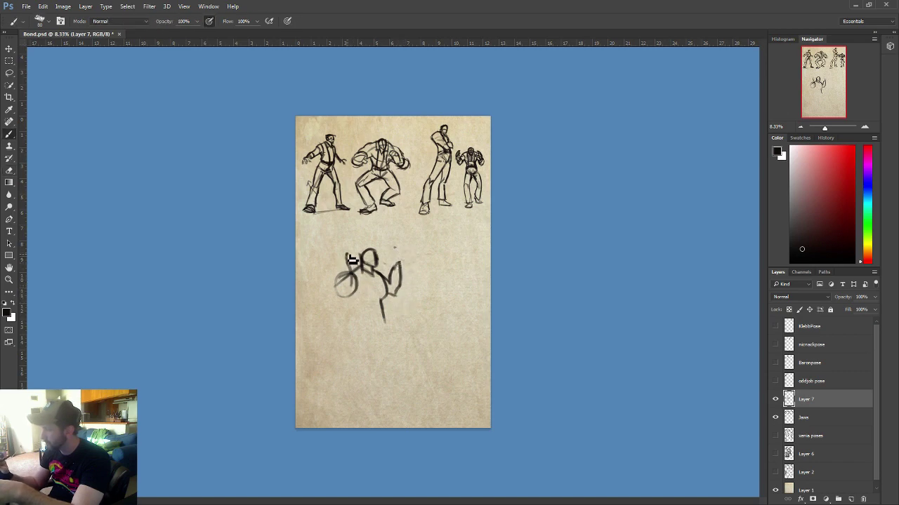
{"action": "mouse_move", "coordinate": [345, 250]}
{"action": "left_mouse_down"}
{"action": "mouse_move", "coordinate": [342, 296]}
{"action": "mouse_move", "coordinate": [357, 303]}
{"action": "mouse_move", "coordinate": [350, 298]}
{"action": "mouse_move", "coordinate": [363, 294]}
{"action": "mouse_move", "coordinate": [350, 297]}
{"action": "mouse_move", "coordinate": [359, 277]}
{"action": "mouse_move", "coordinate": [378, 300]}
{"action": "left_mouse_up"}
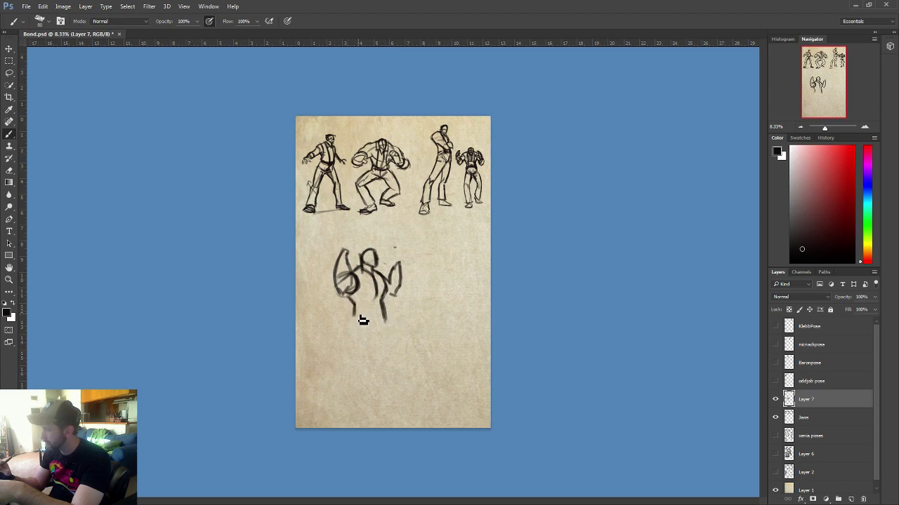
Close the new figure's waist with a line, clean up both forearm ends, and draw raised hands with spread fingers.
{"action": "left_click_drag", "start_coordinate": [355, 316], "coordinate": [386, 321]}
{"action": "key", "text": "e"}
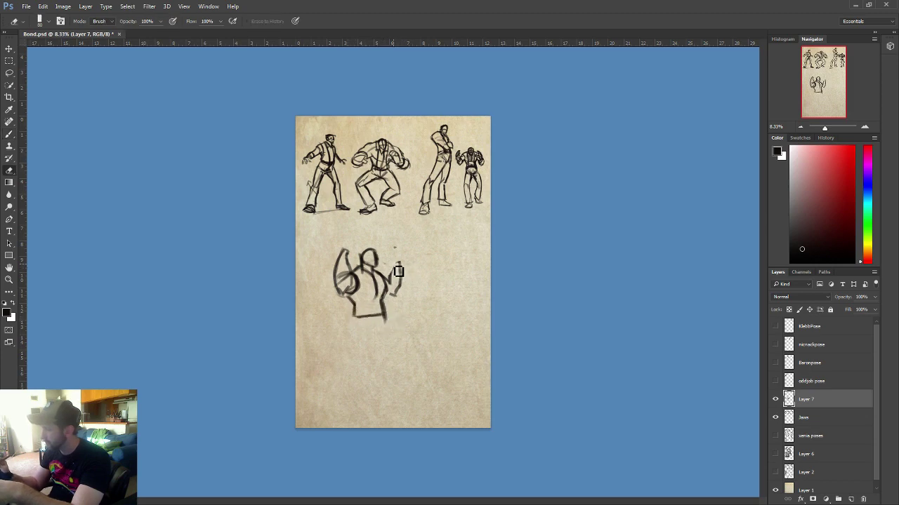
{"action": "key", "text": "b"}
{"action": "key", "text": "e"}
{"action": "key", "text": "b"}
{"action": "key", "text": "e"}
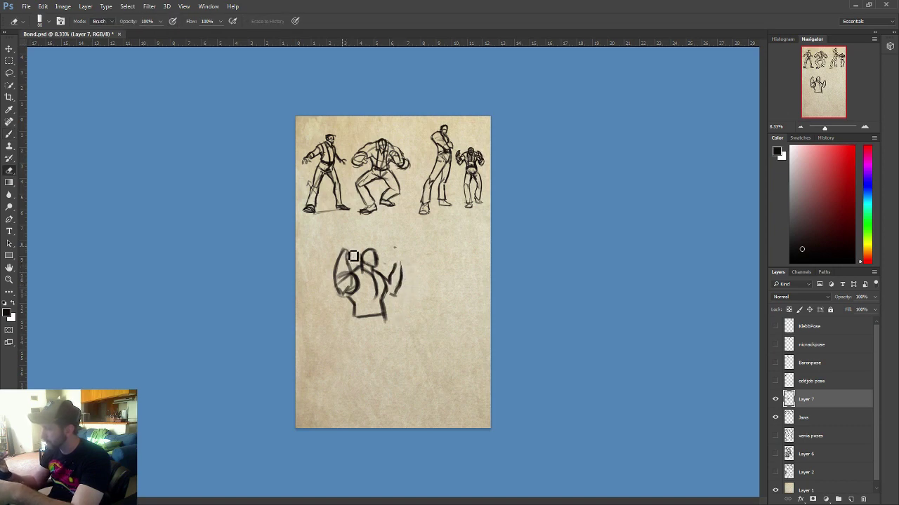
{"action": "key", "text": "b"}
{"action": "key", "text": "e"}
{"action": "key", "text": "b"}
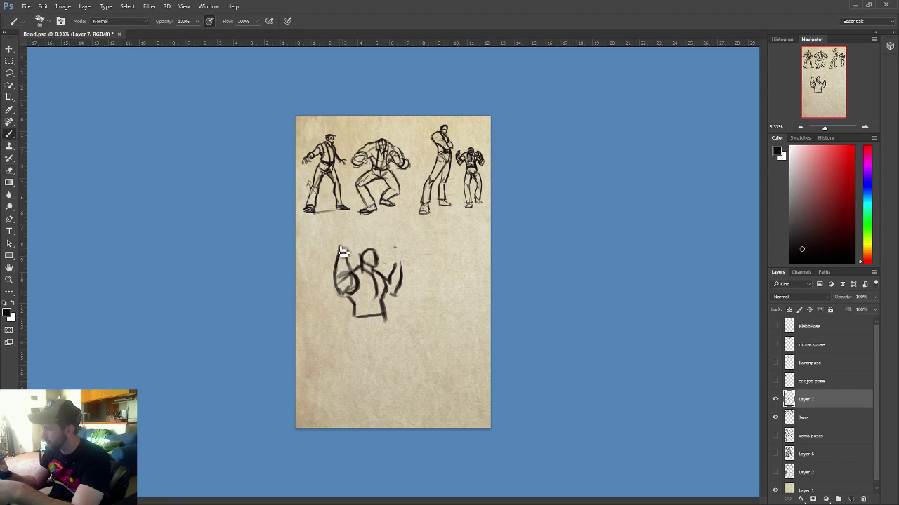
{"action": "left_click_drag", "start_coordinate": [349, 245], "coordinate": [355, 235]}
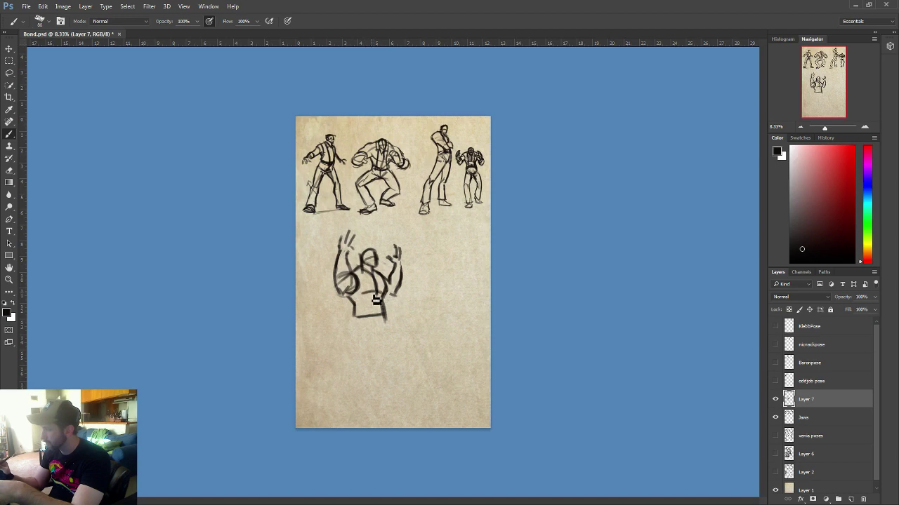
Add the suspender lines down the torso and sketch a slanted belt line across the waist.
{"action": "mouse_move", "coordinate": [361, 278]}
{"action": "left_mouse_down"}
{"action": "mouse_move", "coordinate": [373, 317]}
{"action": "mouse_move", "coordinate": [360, 316]}
{"action": "left_mouse_up"}
{"action": "left_click_drag", "start_coordinate": [351, 300], "coordinate": [381, 300]}
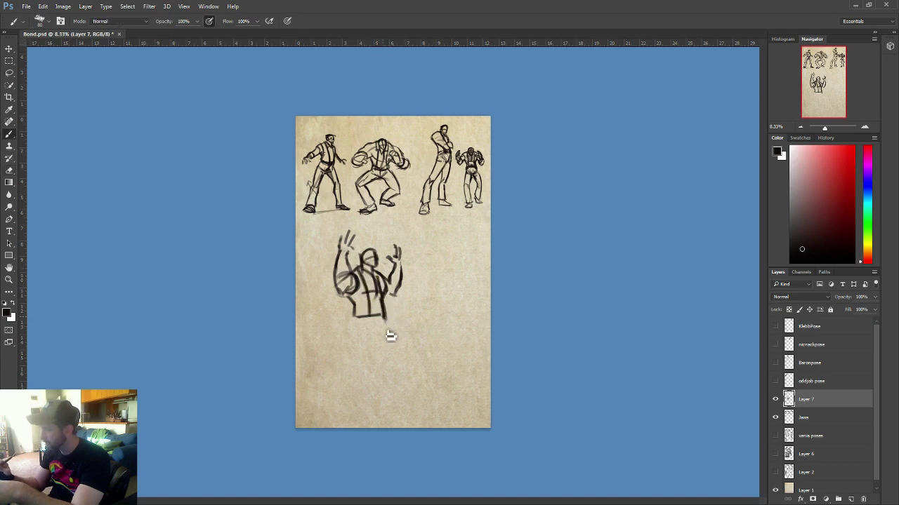
{"action": "mouse_move", "coordinate": [370, 309]}
{"action": "left_mouse_down"}
{"action": "mouse_move", "coordinate": [380, 342]}
{"action": "mouse_move", "coordinate": [352, 323]}
{"action": "left_mouse_up"}
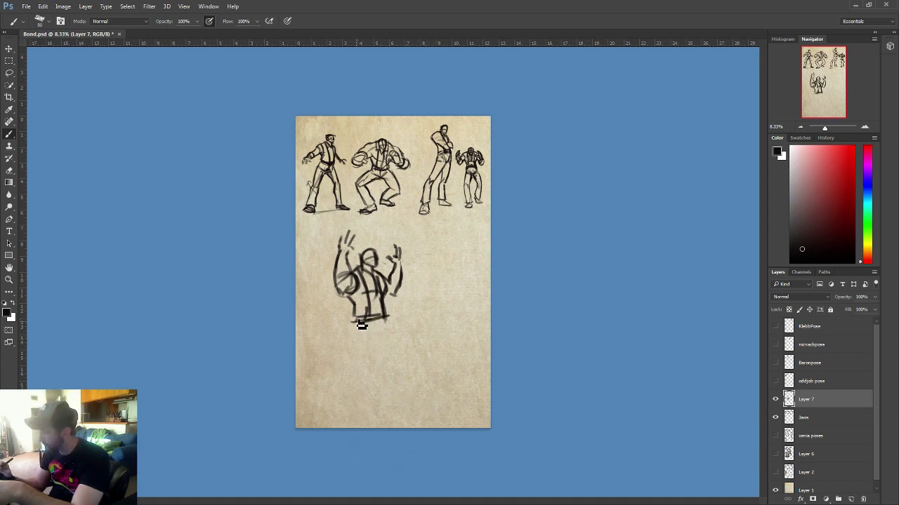
Draw the long outer edges of both legs from the waist down, correct one side, and add the trouser hem.
{"action": "left_click_drag", "start_coordinate": [352, 323], "coordinate": [355, 427]}
{"action": "left_click_drag", "start_coordinate": [387, 320], "coordinate": [400, 413]}
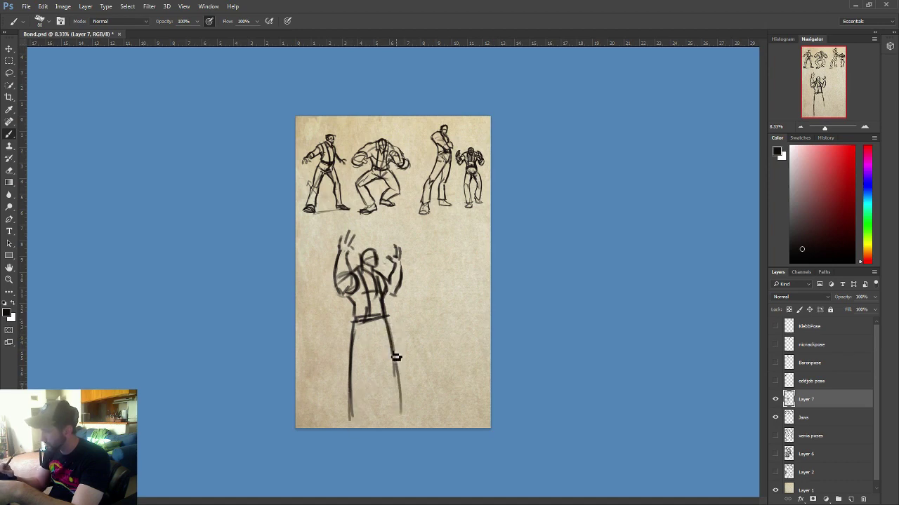
{"action": "left_click_drag", "start_coordinate": [393, 351], "coordinate": [398, 416]}
{"action": "key", "text": "e"}
{"action": "left_click_drag", "start_coordinate": [403, 377], "coordinate": [403, 401]}
{"action": "key", "text": "b"}
{"action": "mouse_move", "coordinate": [394, 363]}
{"action": "left_mouse_down"}
{"action": "mouse_move", "coordinate": [397, 426]}
{"action": "mouse_move", "coordinate": [363, 421]}
{"action": "mouse_move", "coordinate": [401, 417]}
{"action": "left_mouse_up"}
{"action": "key", "text": "e"}
{"action": "key", "text": "b"}
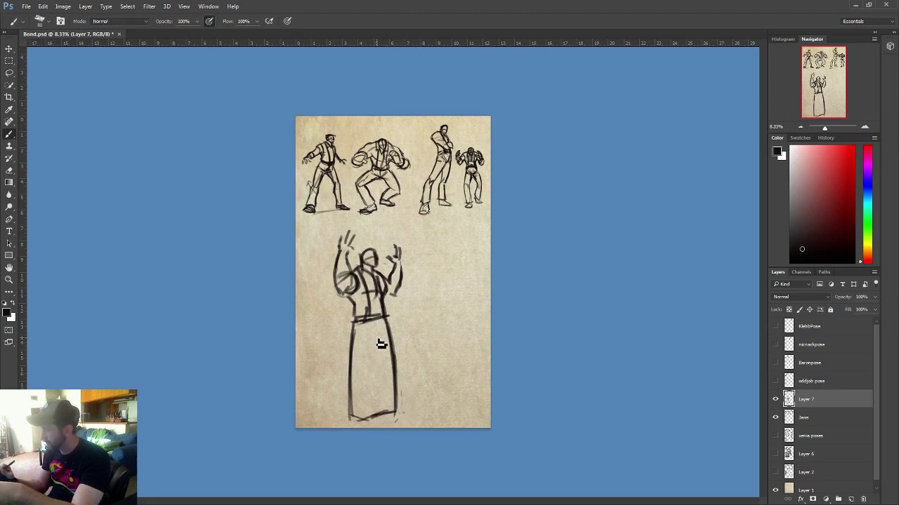
Divide the trousers with crotch folds and inner leg lines, and sketch a shoe under each leg.
{"action": "mouse_move", "coordinate": [354, 333]}
{"action": "left_mouse_down"}
{"action": "mouse_move", "coordinate": [388, 329]}
{"action": "mouse_move", "coordinate": [355, 337]}
{"action": "mouse_move", "coordinate": [379, 369]}
{"action": "mouse_move", "coordinate": [355, 335]}
{"action": "mouse_move", "coordinate": [376, 372]}
{"action": "mouse_move", "coordinate": [366, 349]}
{"action": "mouse_move", "coordinate": [361, 374]}
{"action": "left_mouse_up"}
{"action": "left_click_drag", "start_coordinate": [388, 324], "coordinate": [385, 407]}
{"action": "left_click_drag", "start_coordinate": [383, 338], "coordinate": [384, 414]}
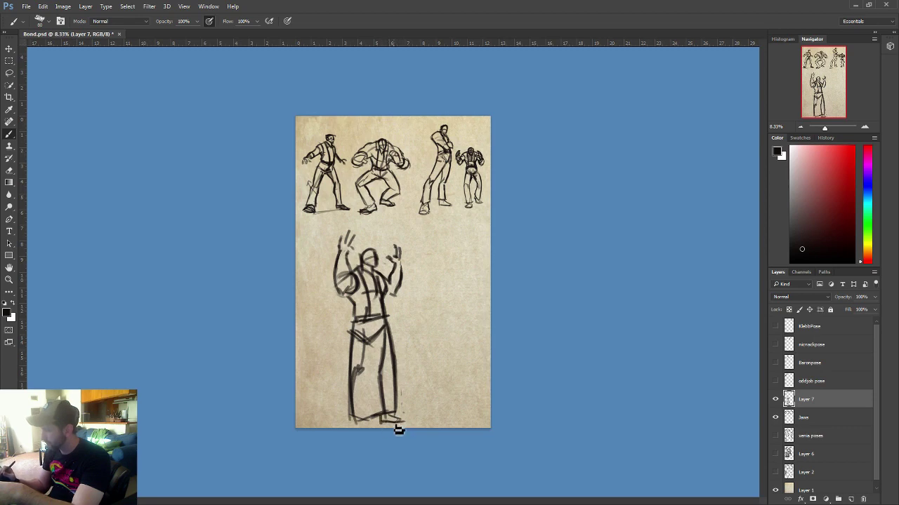
{"action": "mouse_move", "coordinate": [366, 426]}
{"action": "left_mouse_down"}
{"action": "mouse_move", "coordinate": [395, 425]}
{"action": "mouse_move", "coordinate": [380, 412]}
{"action": "mouse_move", "coordinate": [374, 362]}
{"action": "left_mouse_up"}
{"action": "key", "text": "e"}
{"action": "key", "text": "b"}
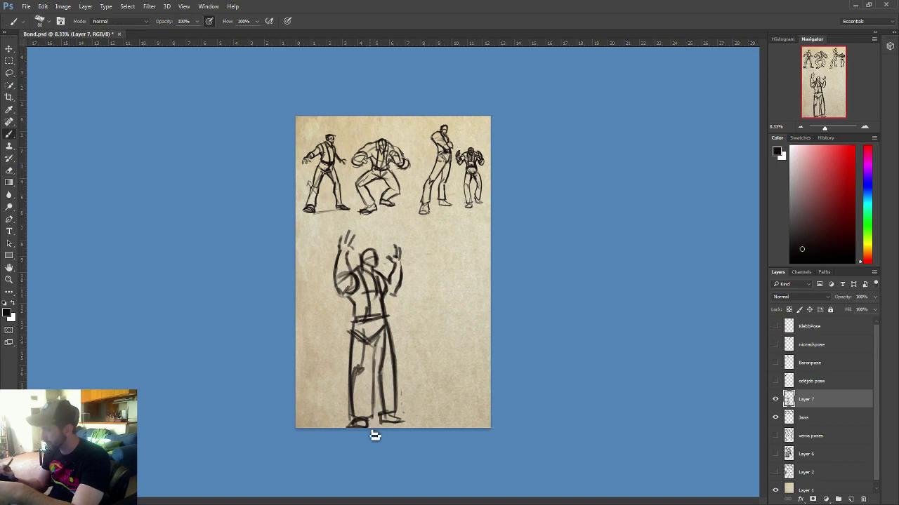
Clean up the hem and shoe area and redraw the outer edge of the leg below the shorter raised arm.
{"action": "key", "text": "e"}
{"action": "key", "text": "b"}
{"action": "mouse_move", "coordinate": [381, 427]}
{"action": "left_mouse_down"}
{"action": "mouse_move", "coordinate": [385, 413]}
{"action": "mouse_move", "coordinate": [398, 420]}
{"action": "mouse_move", "coordinate": [389, 414]}
{"action": "left_mouse_up"}
{"action": "key", "text": "e"}
{"action": "key", "text": "b"}
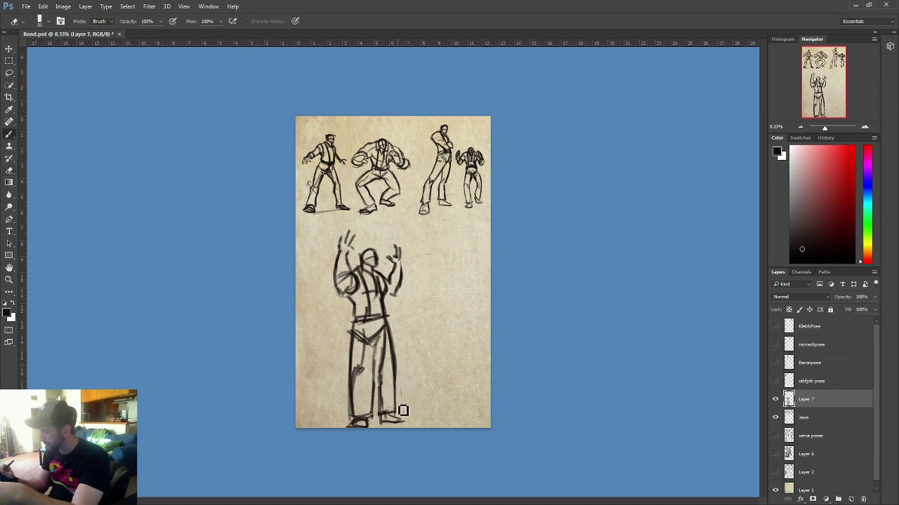
{"action": "left_click_drag", "start_coordinate": [398, 370], "coordinate": [403, 413]}
{"action": "key", "text": "e"}
{"action": "key", "text": "b"}
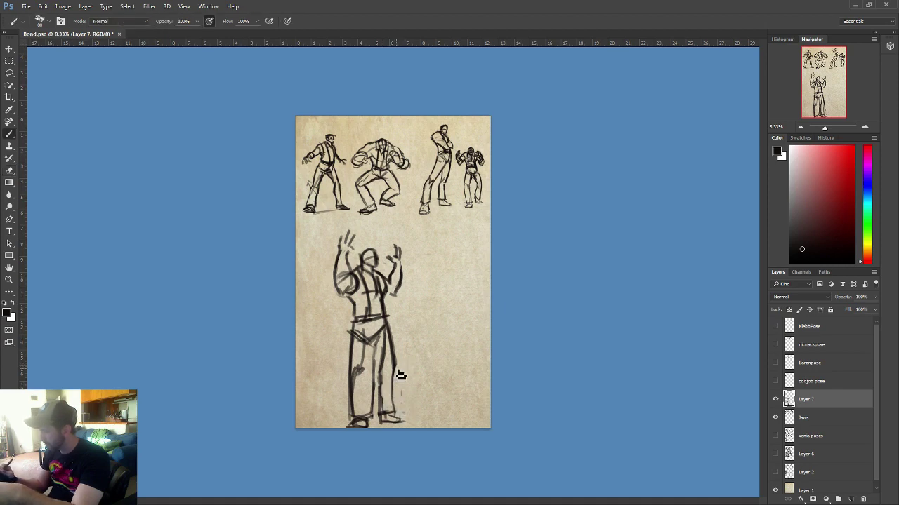
{"action": "mouse_move", "coordinate": [396, 368]}
{"action": "left_mouse_down"}
{"action": "mouse_move", "coordinate": [396, 415]}
{"action": "mouse_move", "coordinate": [399, 365]}
{"action": "mouse_move", "coordinate": [395, 386]}
{"action": "left_mouse_up"}
{"action": "key", "text": "e"}
{"action": "key", "text": "b"}
Trim the other leg's outer edge and reinforce its contour and the inner leg line.
{"action": "key", "text": "e"}
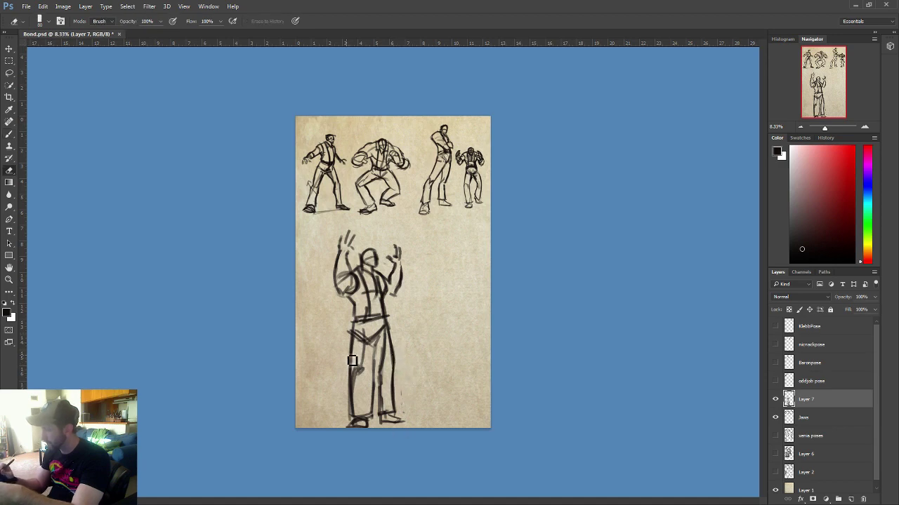
{"action": "left_click_drag", "start_coordinate": [354, 366], "coordinate": [355, 411]}
{"action": "key", "text": "b"}
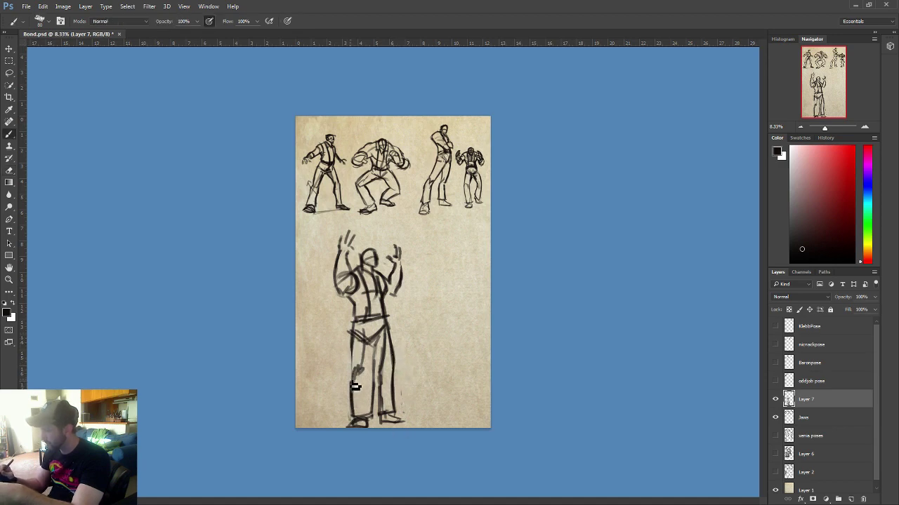
{"action": "mouse_move", "coordinate": [355, 340]}
{"action": "left_mouse_down"}
{"action": "mouse_move", "coordinate": [353, 409]}
{"action": "mouse_move", "coordinate": [372, 364]}
{"action": "mouse_move", "coordinate": [372, 416]}
{"action": "left_mouse_up"}
Erase the round construction mass at the shoulder and clean up the higher raised arm's outline.
{"action": "key", "text": "e"}
{"action": "mouse_move", "coordinate": [351, 299]}
{"action": "left_mouse_down"}
{"action": "mouse_move", "coordinate": [356, 324]}
{"action": "mouse_move", "coordinate": [344, 260]}
{"action": "left_mouse_up"}
{"action": "key", "text": "b"}
{"action": "key", "text": "e"}
{"action": "key", "text": "b"}
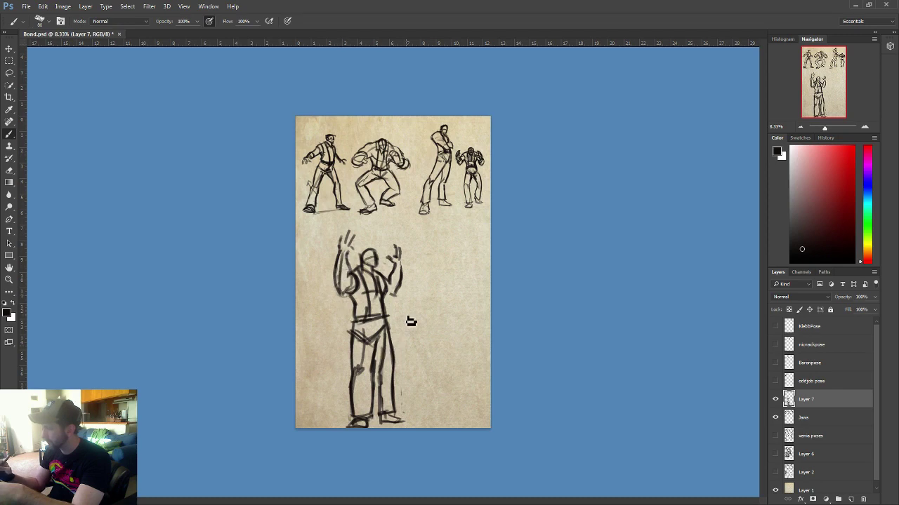
Rework the other arm's elbow and forearm outline, add finger detail, and start shading the raised arms.
{"action": "key", "text": "e"}
{"action": "left_click_drag", "start_coordinate": [399, 281], "coordinate": [395, 290]}
{"action": "key", "text": "b"}
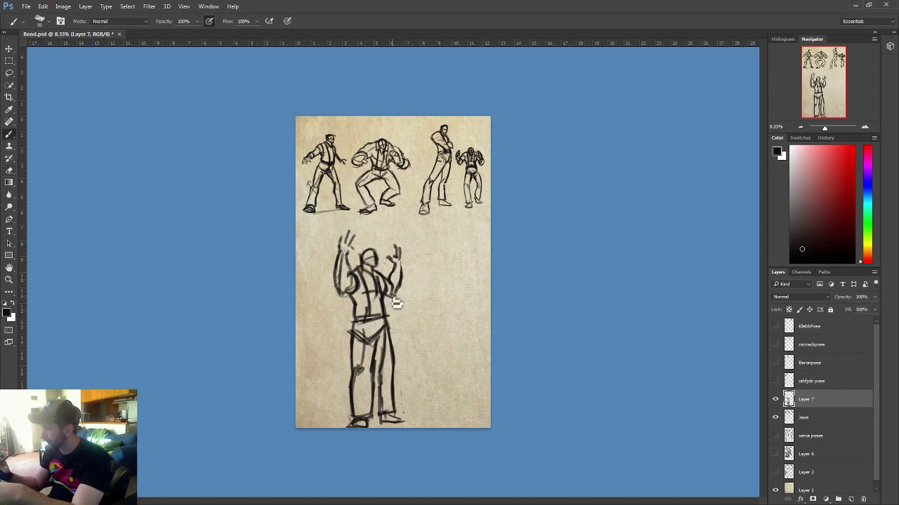
{"action": "key", "text": "e"}
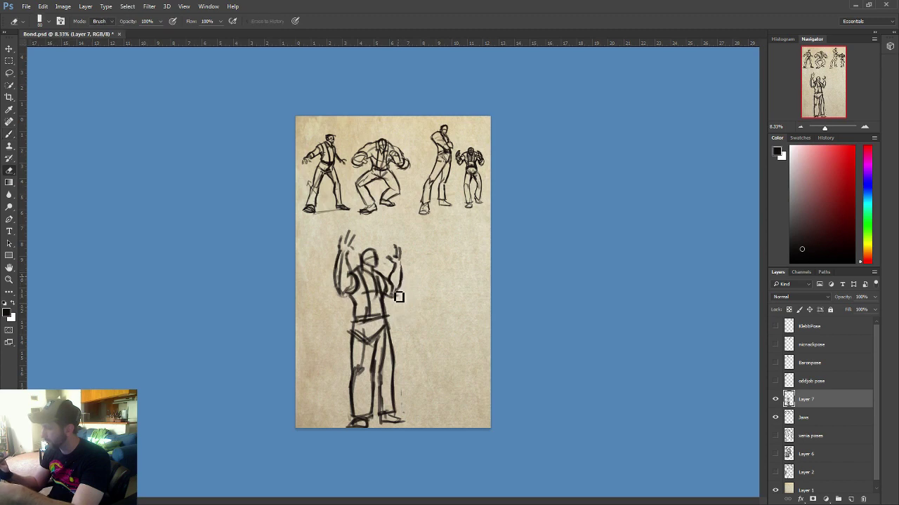
{"action": "key", "text": "b"}
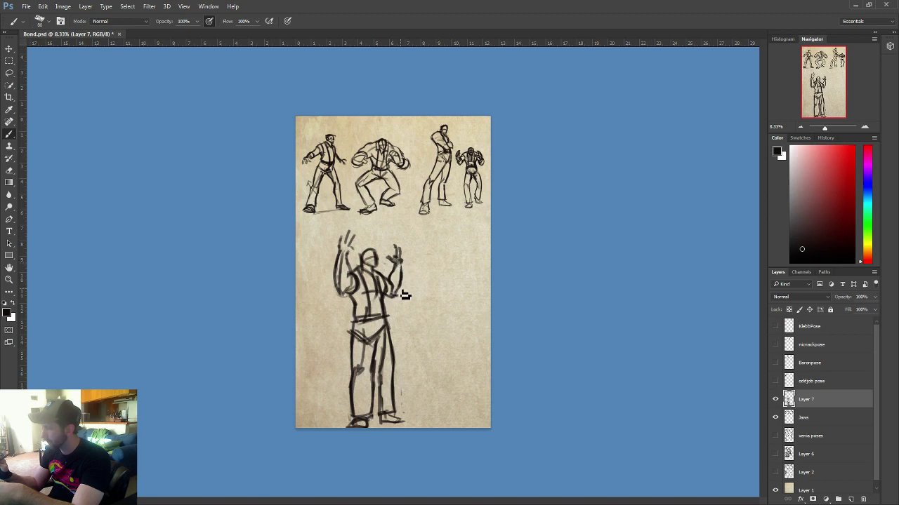
{"action": "left_click_drag", "start_coordinate": [401, 272], "coordinate": [399, 295]}
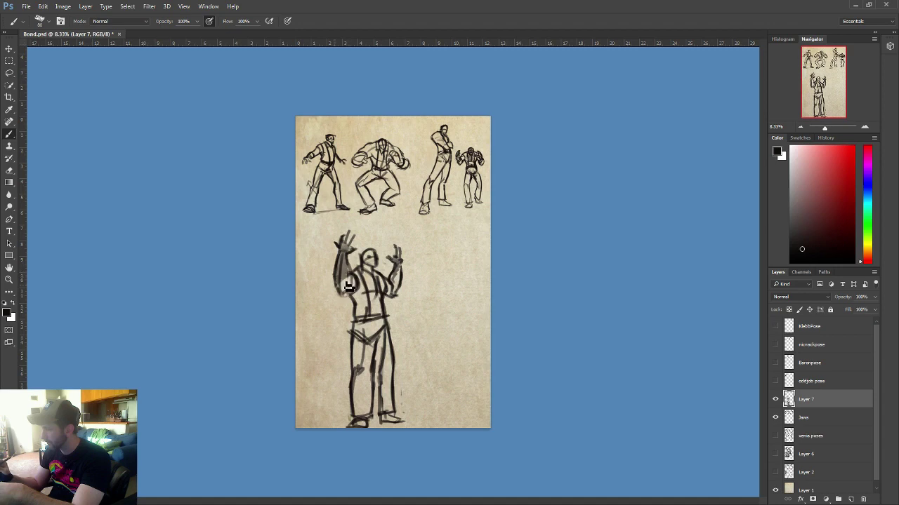
Shade the shadow side of the torso and trousers with hatching, and clean up the area below the belt.
{"action": "mouse_move", "coordinate": [348, 287]}
{"action": "left_mouse_down"}
{"action": "mouse_move", "coordinate": [351, 308]}
{"action": "mouse_move", "coordinate": [366, 298]}
{"action": "mouse_move", "coordinate": [358, 333]}
{"action": "mouse_move", "coordinate": [379, 312]}
{"action": "mouse_move", "coordinate": [368, 285]}
{"action": "mouse_move", "coordinate": [385, 322]}
{"action": "left_mouse_up"}
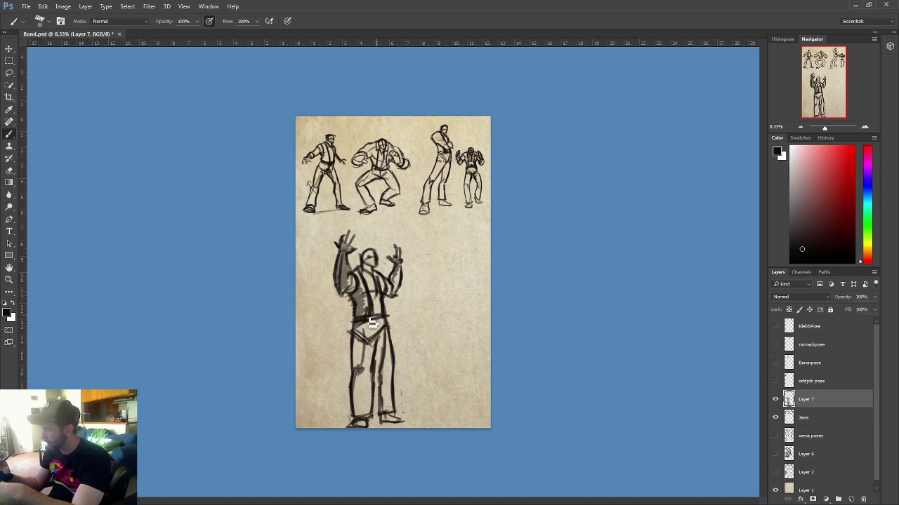
{"action": "key", "text": "e"}
{"action": "key", "text": "b"}
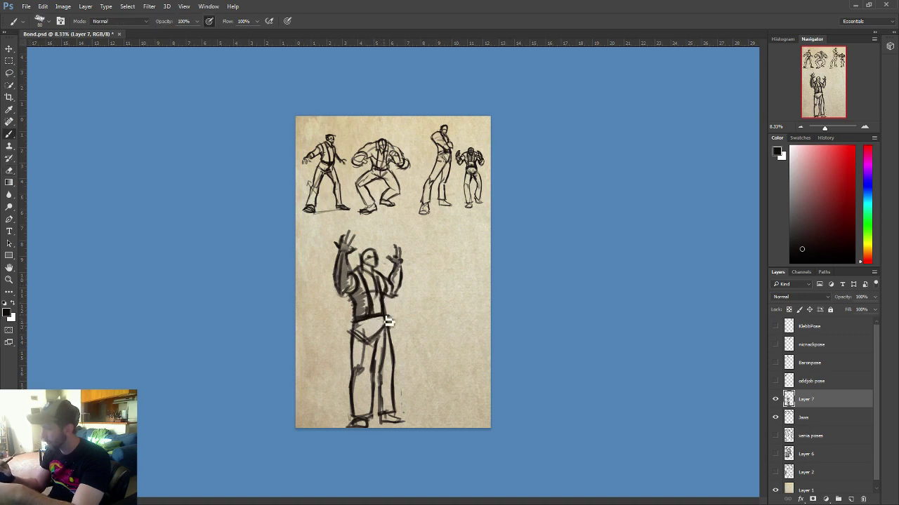
{"action": "mouse_move", "coordinate": [374, 323]}
{"action": "left_mouse_down"}
{"action": "mouse_move", "coordinate": [361, 363]}
{"action": "mouse_move", "coordinate": [370, 364]}
{"action": "mouse_move", "coordinate": [359, 389]}
{"action": "mouse_move", "coordinate": [370, 402]}
{"action": "mouse_move", "coordinate": [361, 434]}
{"action": "mouse_move", "coordinate": [393, 375]}
{"action": "mouse_move", "coordinate": [377, 357]}
{"action": "left_mouse_up"}
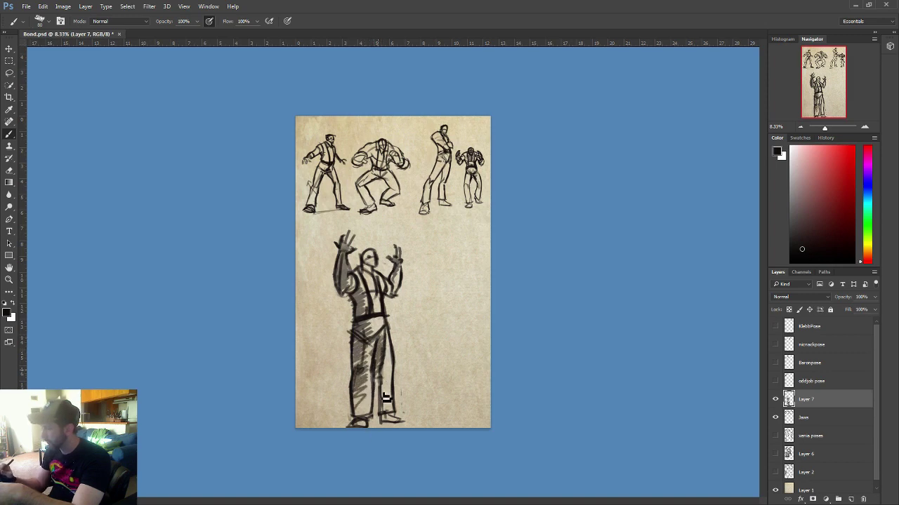
Draw dark hair and shadowed facial features on the head, and fill the belt in solid black.
{"action": "key", "text": "e"}
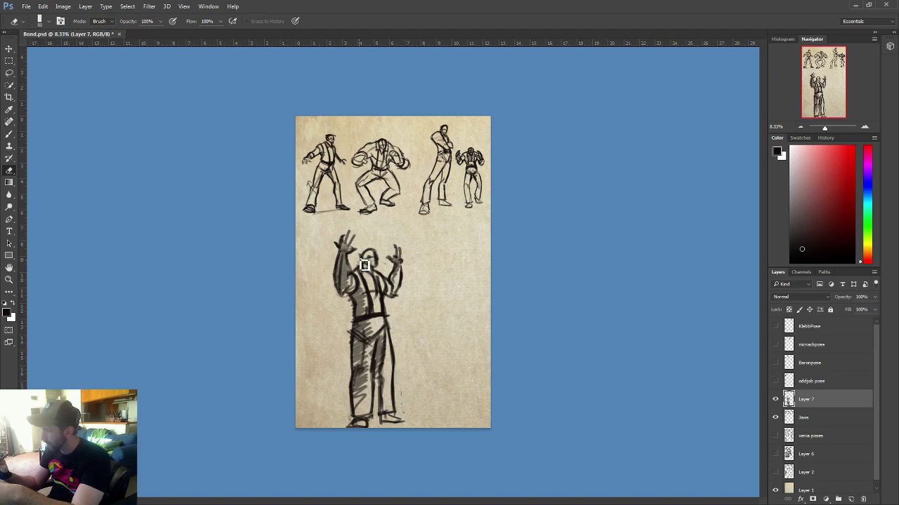
{"action": "key", "text": "b"}
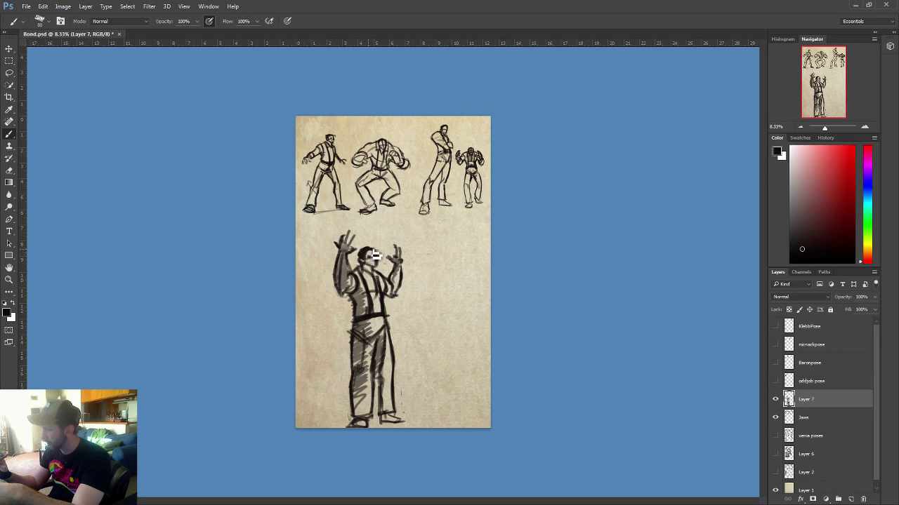
{"action": "key", "text": "e"}
{"action": "key", "text": "b"}
{"action": "key", "text": "e"}
{"action": "key", "text": "b"}
{"action": "key", "text": "e"}
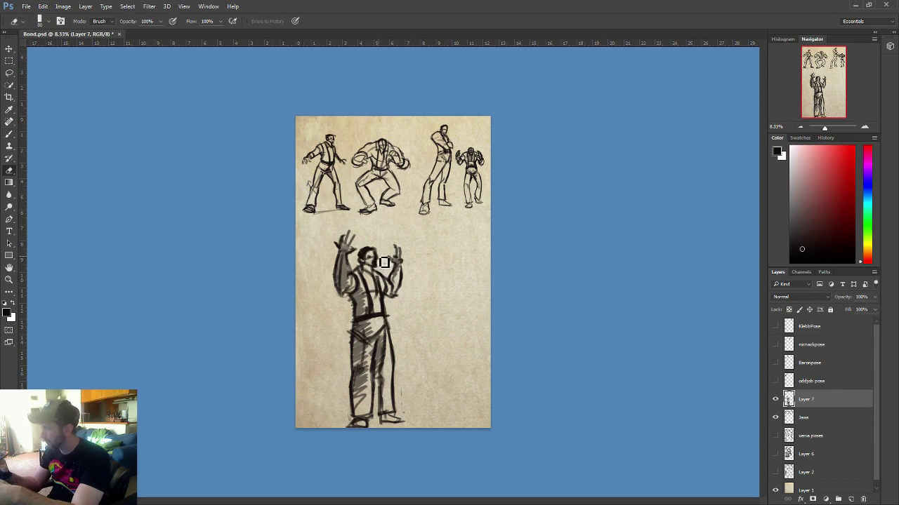
{"action": "key", "text": "b"}
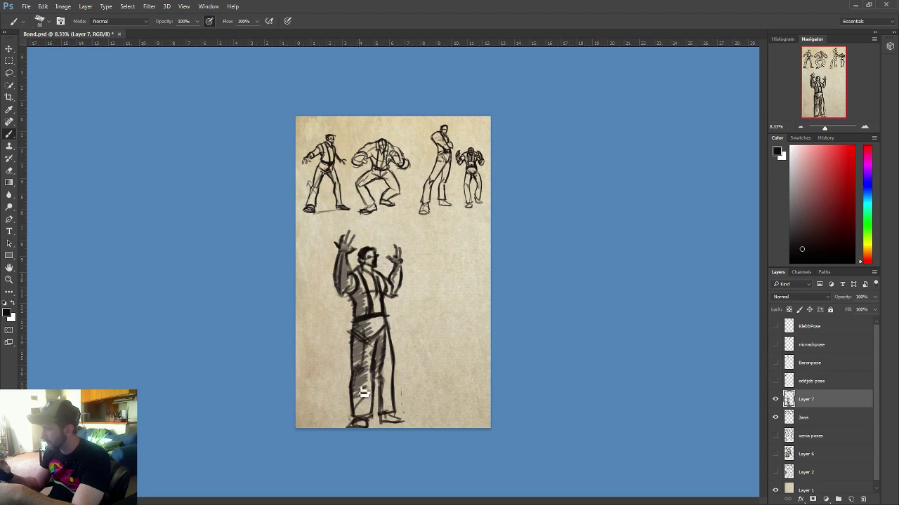
{"action": "key", "text": "e"}
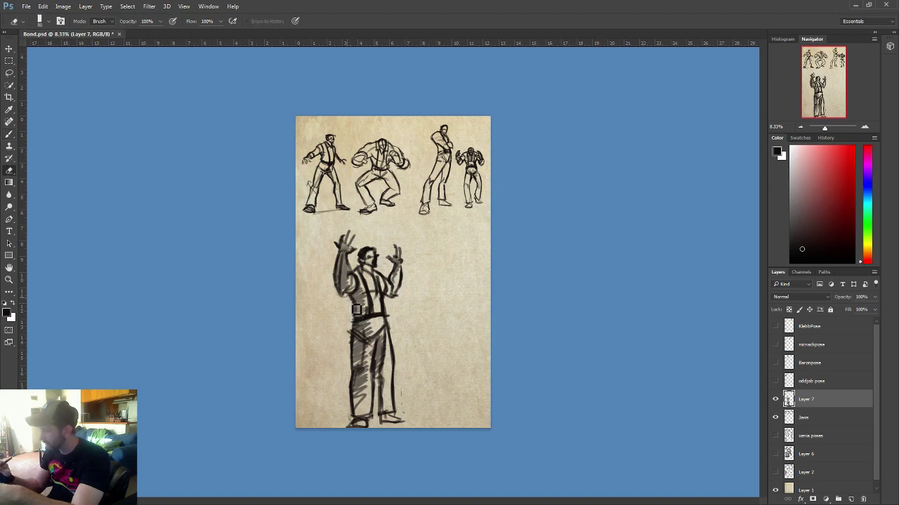
{"action": "key", "text": "b"}
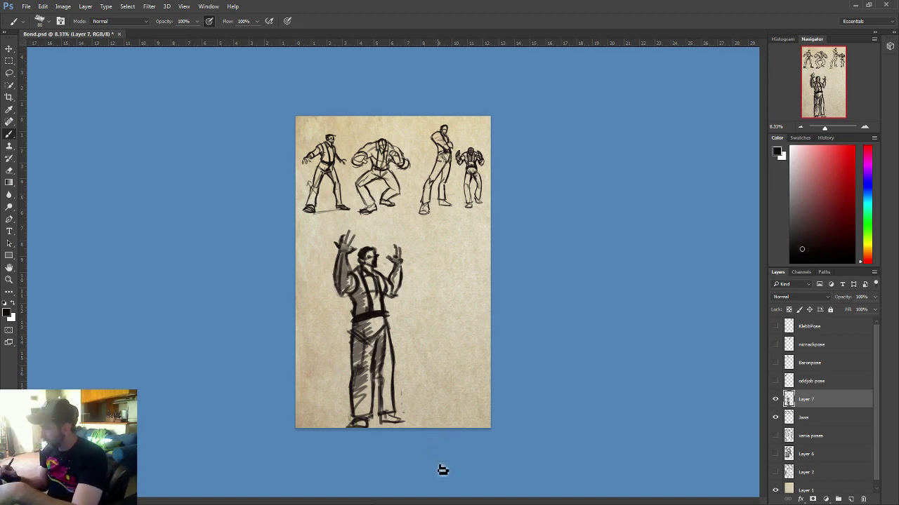
Scale the finished pose to about 45%, place it at the start of the second row, and merge it into the Jaws layer.
{"action": "key", "text": "ctrl+t"}
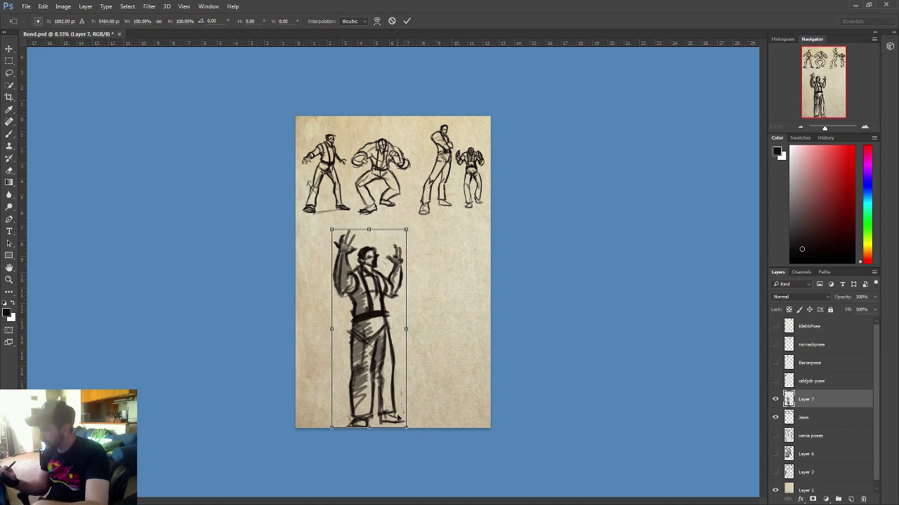
{"action": "left_click_drag", "start_coordinate": [398, 418], "coordinate": [348, 295]}
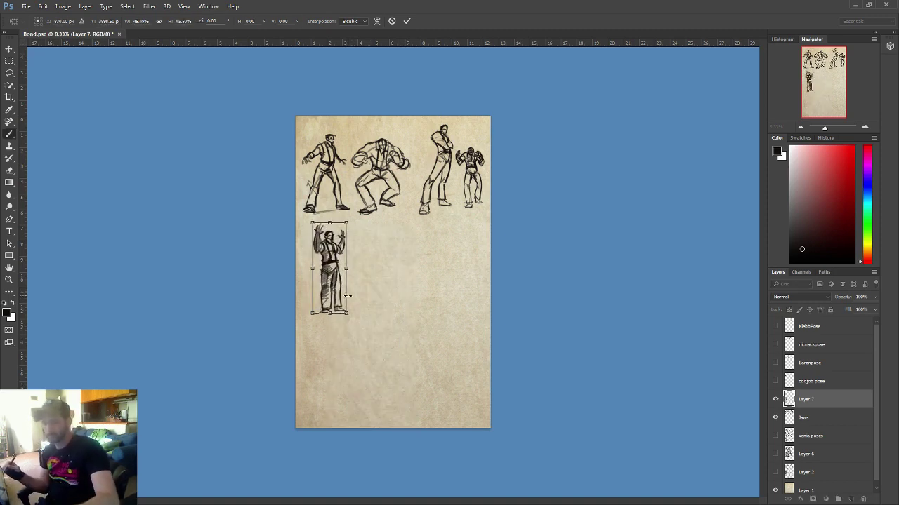
{"action": "key", "text": "Return"}
{"action": "key", "text": "ctrl+e"}
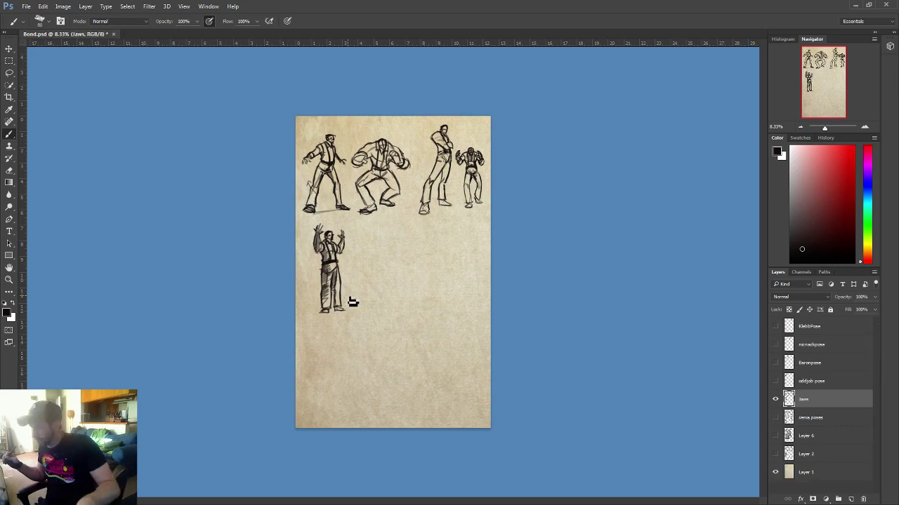
Show the thumbnail sketches on Layer 2 and lasso the six small standing poses near the bottom of the page.
{"action": "left_click", "coordinate": [775, 454]}
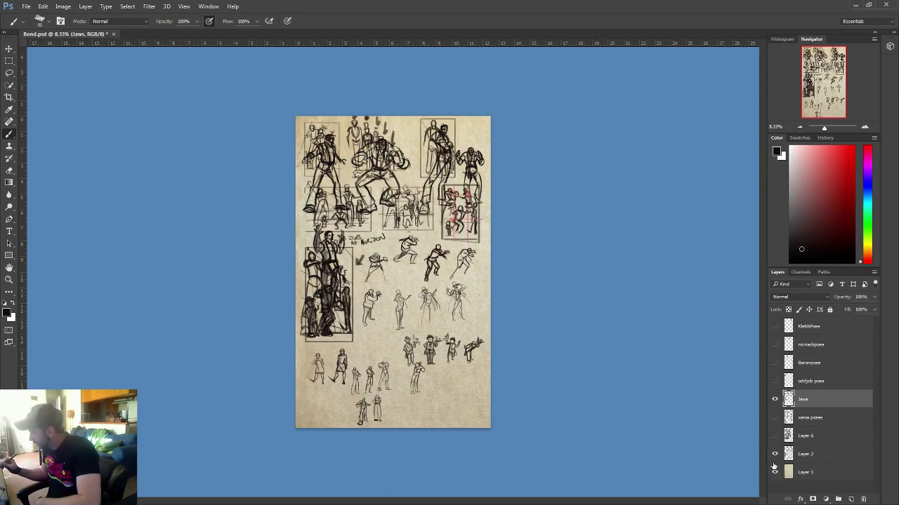
{"action": "left_click", "coordinate": [10, 73]}
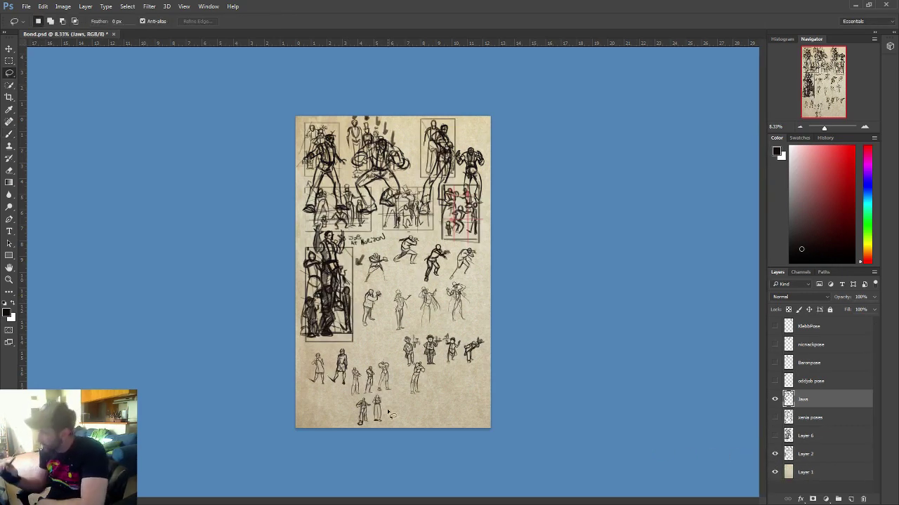
{"action": "left_click_drag", "start_coordinate": [358, 429], "coordinate": [391, 416]}
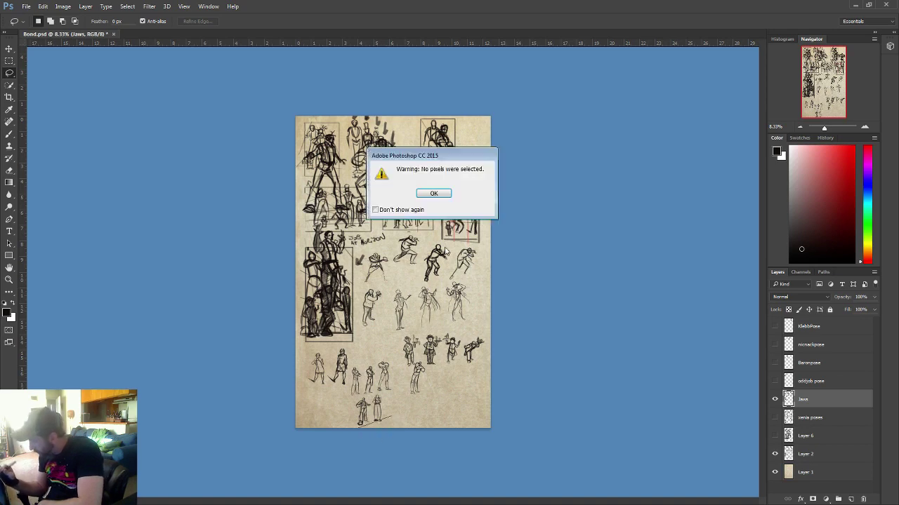
{"action": "left_click", "coordinate": [434, 194]}
{"action": "left_click", "coordinate": [430, 372]}
{"action": "left_click", "coordinate": [435, 193]}
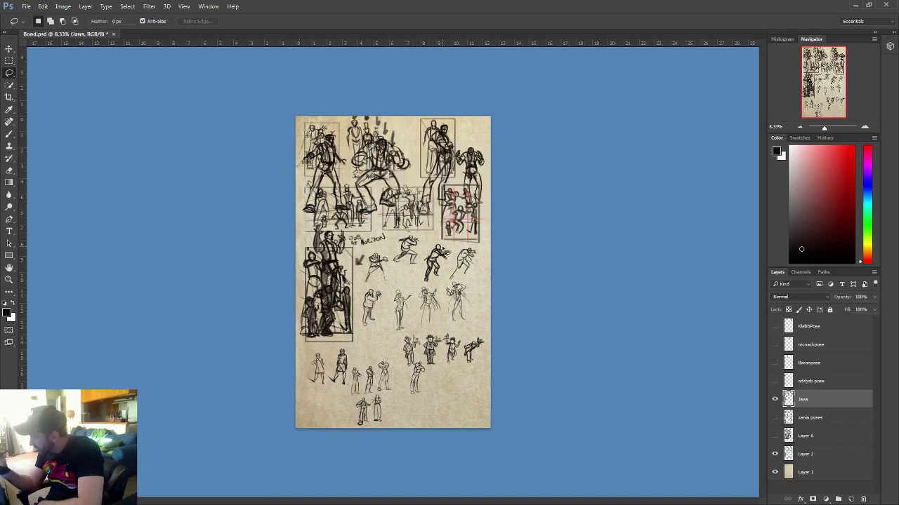
{"action": "left_click", "coordinate": [429, 391]}
{"action": "left_click", "coordinate": [437, 197]}
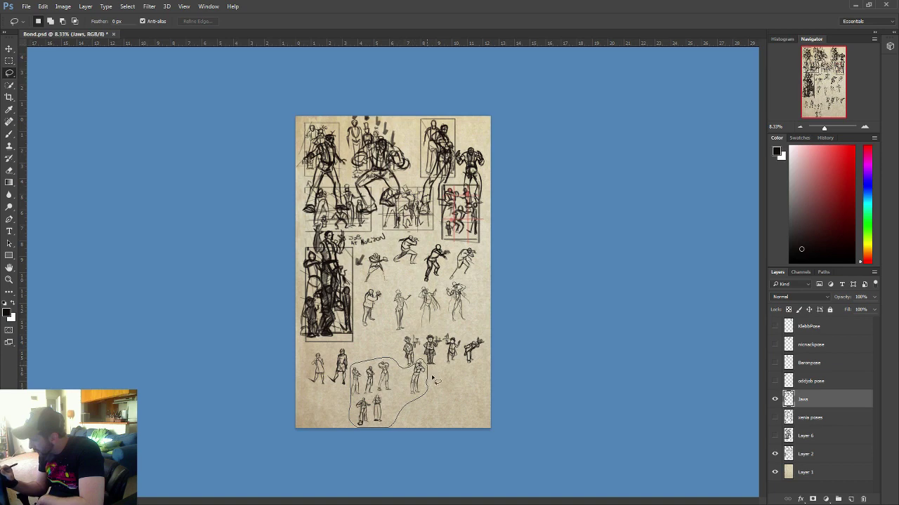
{"action": "left_click_drag", "start_coordinate": [434, 380], "coordinate": [428, 387]}
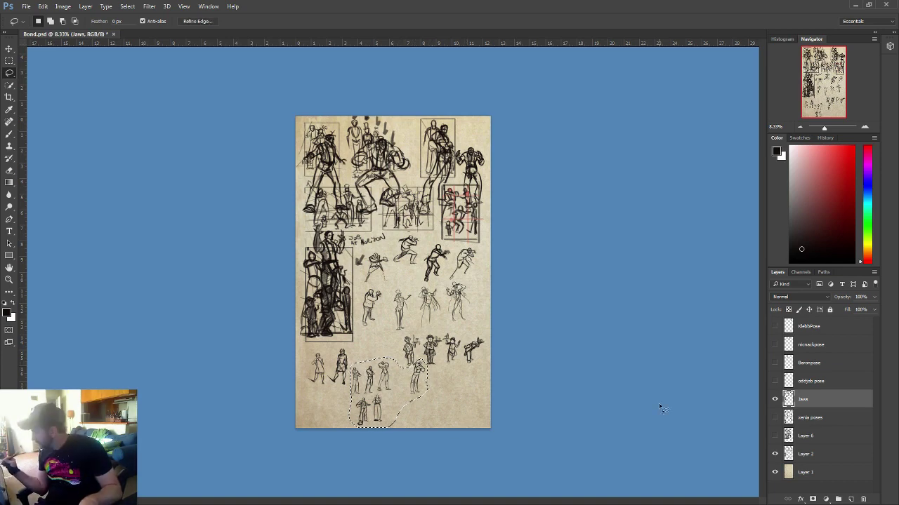
Cut the selected poses from Layer 2, paste them onto a new layer above Jaws, and hide Layer 2.
{"action": "left_click", "coordinate": [814, 453]}
{"action": "key", "text": "ctrl+x"}
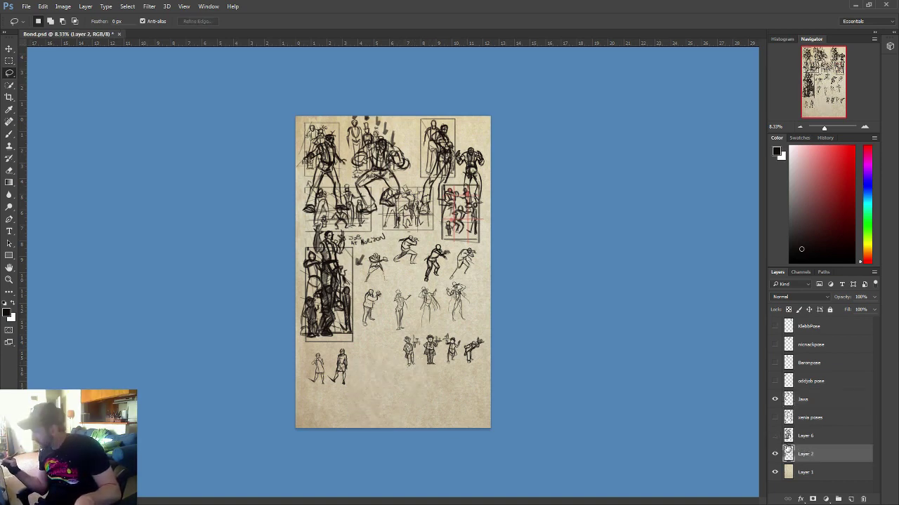
{"action": "key", "text": "ctrl+v"}
{"action": "left_click", "coordinate": [774, 472]}
{"action": "left_click_drag", "start_coordinate": [801, 455], "coordinate": [806, 395]}
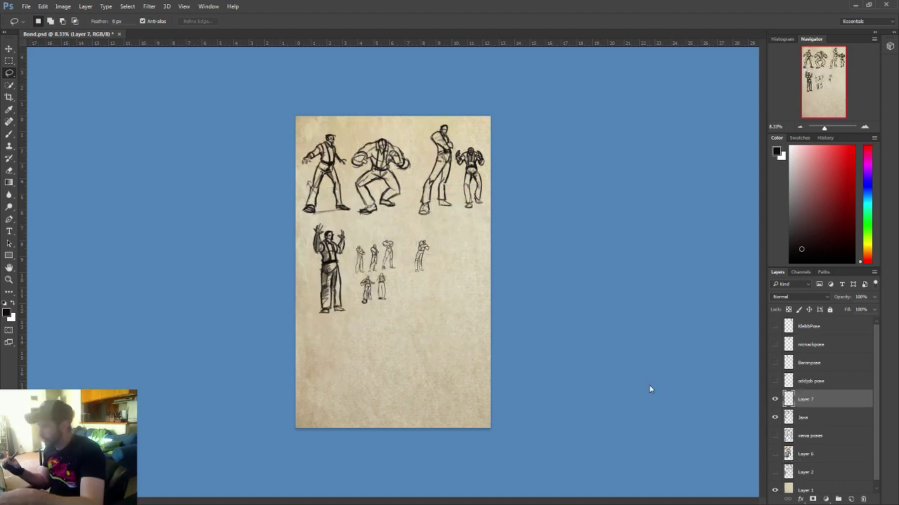
Enlarge the pasted thumbnail poses and position them across the second and third rows of the page.
{"action": "key", "text": "ctrl+t"}
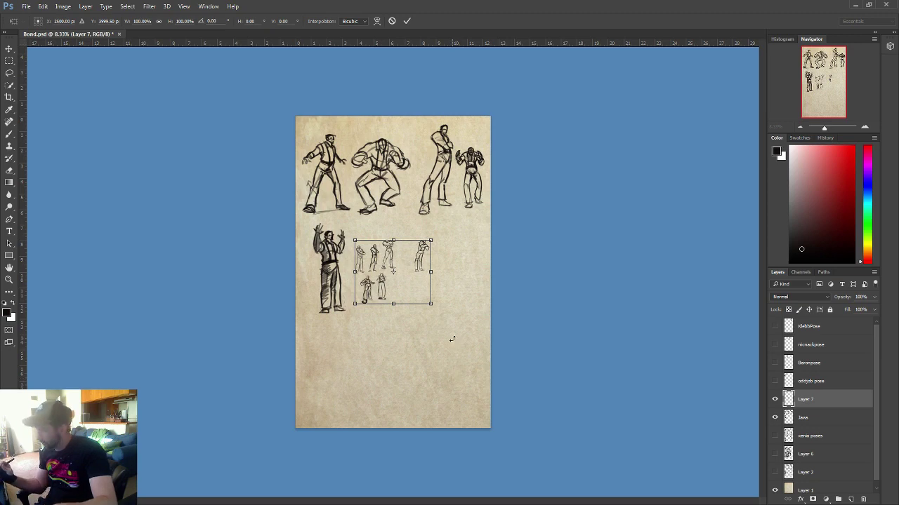
{"action": "left_click_drag", "start_coordinate": [431, 304], "coordinate": [526, 383]}
{"action": "mouse_move", "coordinate": [408, 357]}
{"action": "left_mouse_down"}
{"action": "mouse_move", "coordinate": [376, 392]}
{"action": "mouse_move", "coordinate": [384, 330]}
{"action": "mouse_move", "coordinate": [375, 338]}
{"action": "left_mouse_up"}
Move the crossed-arms pose that overlaps the raised-arms figure into the gap before the last pose in the second row.
{"action": "key", "text": "l"}
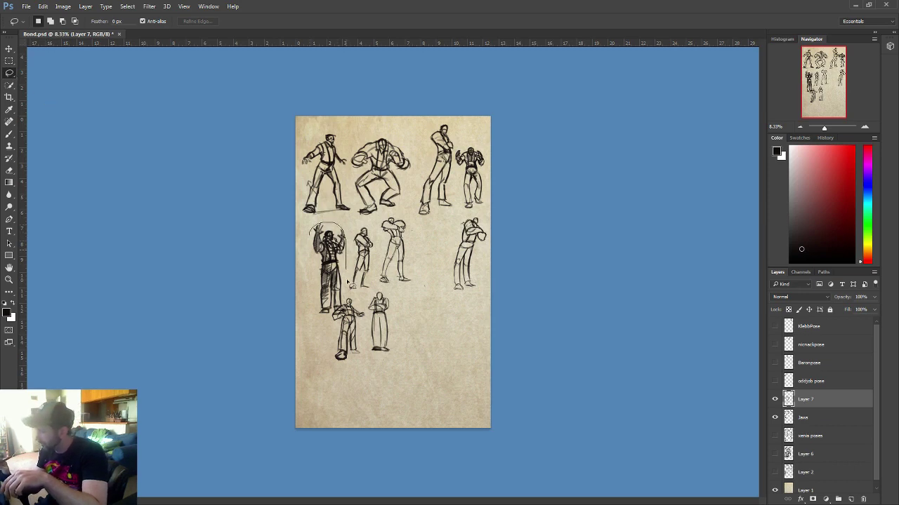
{"action": "left_click_drag", "start_coordinate": [306, 290], "coordinate": [311, 232]}
{"action": "key", "text": "v"}
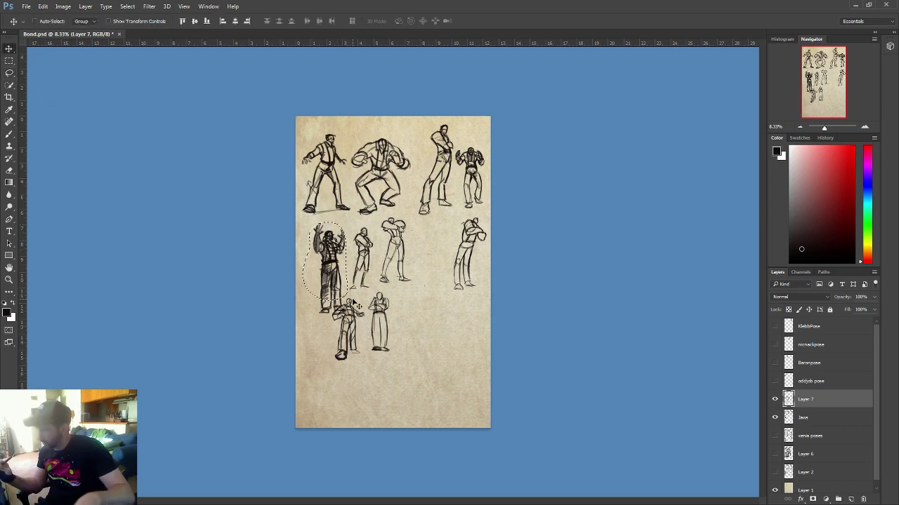
{"action": "left_click_drag", "start_coordinate": [339, 277], "coordinate": [440, 281]}
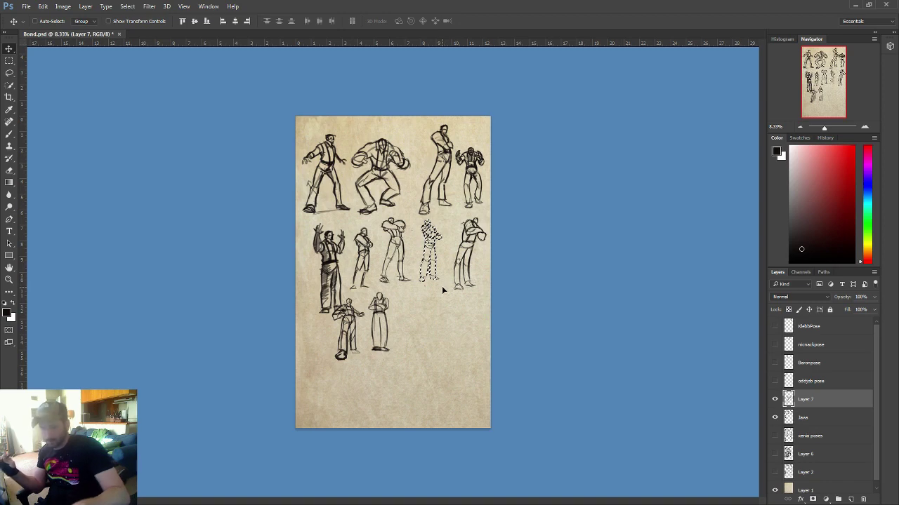
{"action": "key", "text": "ctrl+d"}
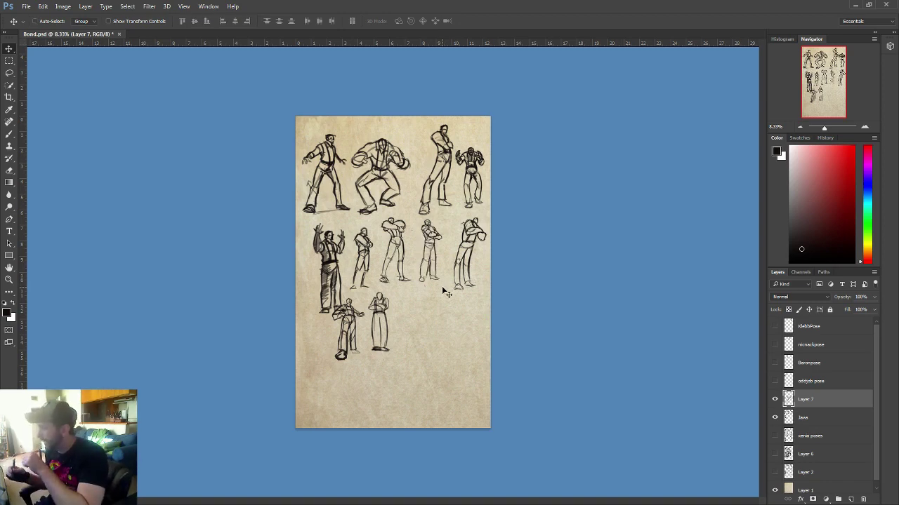
Move the standing pose below the raised-arms figure to the far end of the third row.
{"action": "left_click", "coordinate": [9, 73]}
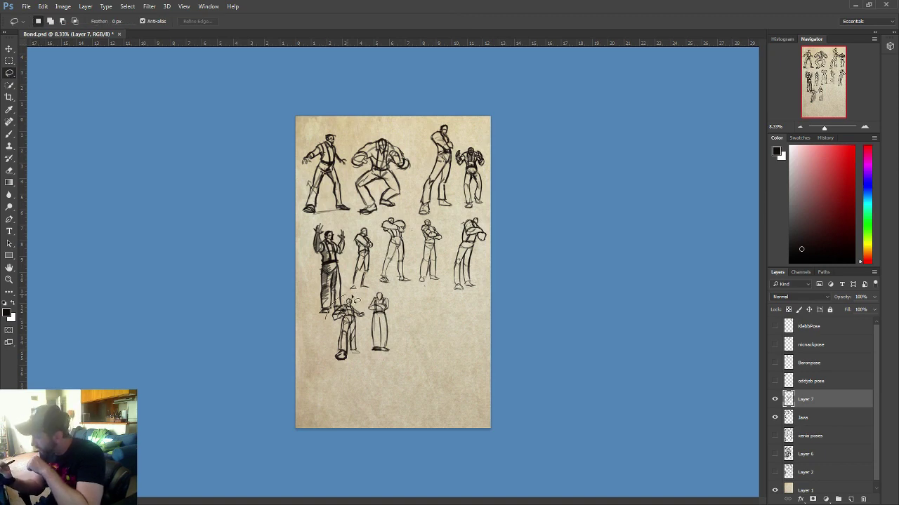
{"action": "mouse_move", "coordinate": [366, 334]}
{"action": "left_mouse_down"}
{"action": "mouse_move", "coordinate": [317, 331]}
{"action": "mouse_move", "coordinate": [333, 298]}
{"action": "left_mouse_up"}
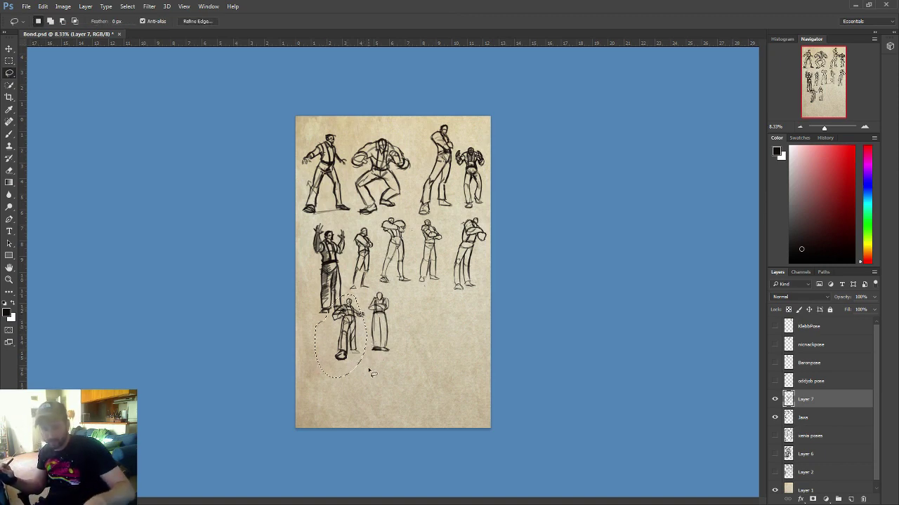
{"action": "key", "text": "v"}
{"action": "left_click_drag", "start_coordinate": [317, 355], "coordinate": [447, 350]}
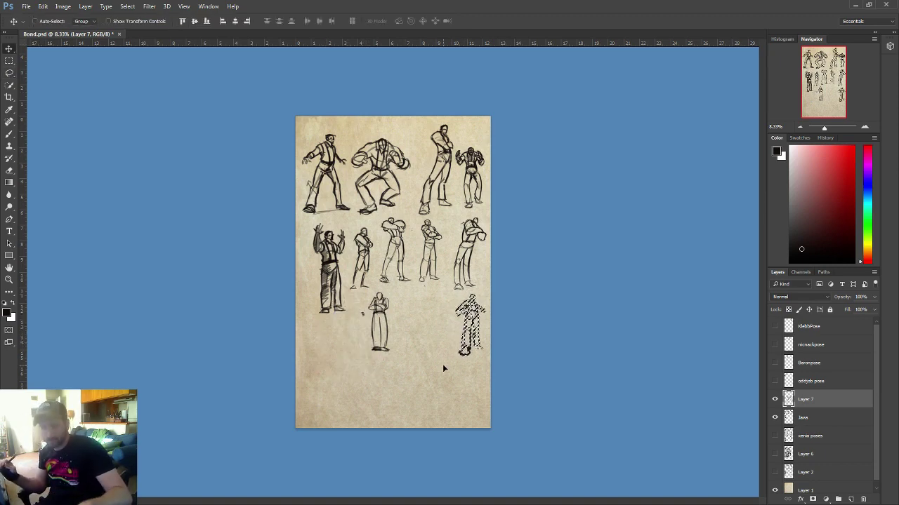
{"action": "key", "text": "ctrl+d"}
Erase the stray mark beside the remaining third-row pose and merge the pasted poses into the Jaws layer.
{"action": "key", "text": "e"}
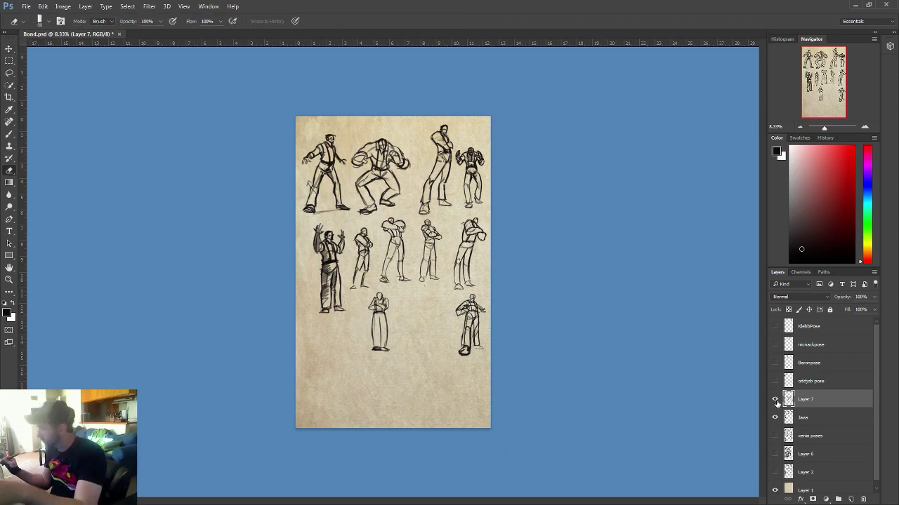
{"action": "key", "text": "ctrl+e"}
{"action": "key", "text": "b"}
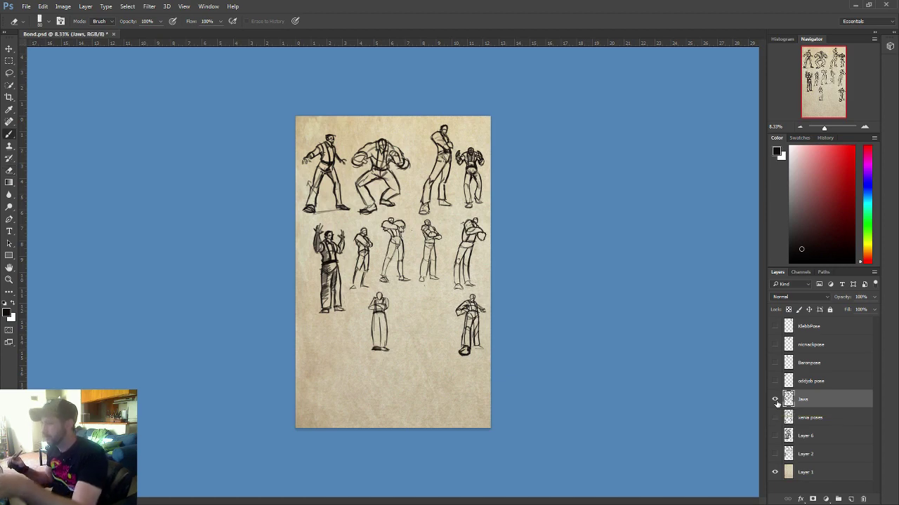
Try roughing out a muscular figure with flexed arms in the third row on a new layer, and clear the drawing.
{"action": "left_click", "coordinate": [849, 500]}
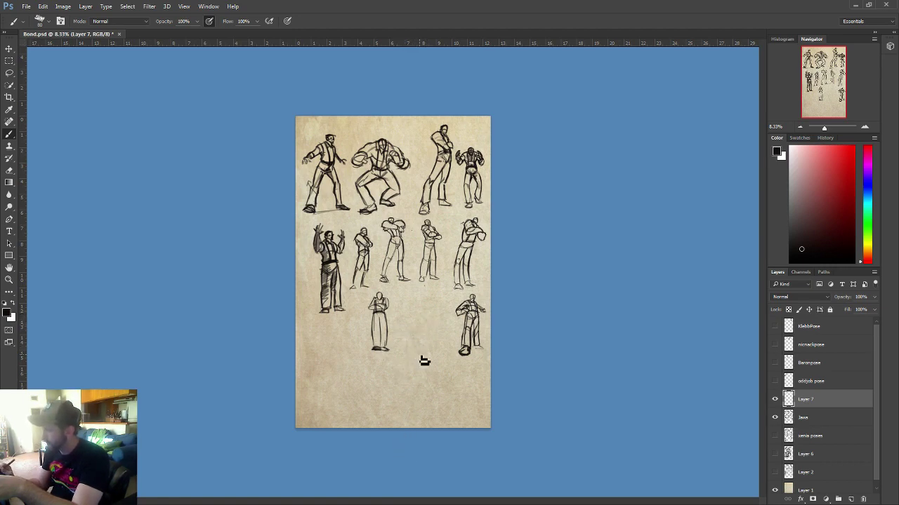
{"action": "mouse_move", "coordinate": [417, 313]}
{"action": "left_mouse_down"}
{"action": "mouse_move", "coordinate": [424, 338]}
{"action": "mouse_move", "coordinate": [419, 324]}
{"action": "mouse_move", "coordinate": [413, 339]}
{"action": "mouse_move", "coordinate": [425, 333]}
{"action": "mouse_move", "coordinate": [427, 342]}
{"action": "mouse_move", "coordinate": [412, 335]}
{"action": "mouse_move", "coordinate": [420, 346]}
{"action": "mouse_move", "coordinate": [411, 328]}
{"action": "mouse_move", "coordinate": [396, 327]}
{"action": "mouse_move", "coordinate": [448, 350]}
{"action": "mouse_move", "coordinate": [445, 329]}
{"action": "mouse_move", "coordinate": [450, 365]}
{"action": "mouse_move", "coordinate": [438, 347]}
{"action": "mouse_move", "coordinate": [424, 370]}
{"action": "left_mouse_up"}
{"action": "key", "text": "e"}
{"action": "key", "text": "b"}
{"action": "key", "text": "ctrl+z"}
{"action": "mouse_move", "coordinate": [397, 331]}
{"action": "left_mouse_down"}
{"action": "mouse_move", "coordinate": [405, 365]}
{"action": "mouse_move", "coordinate": [384, 331]}
{"action": "left_mouse_up"}
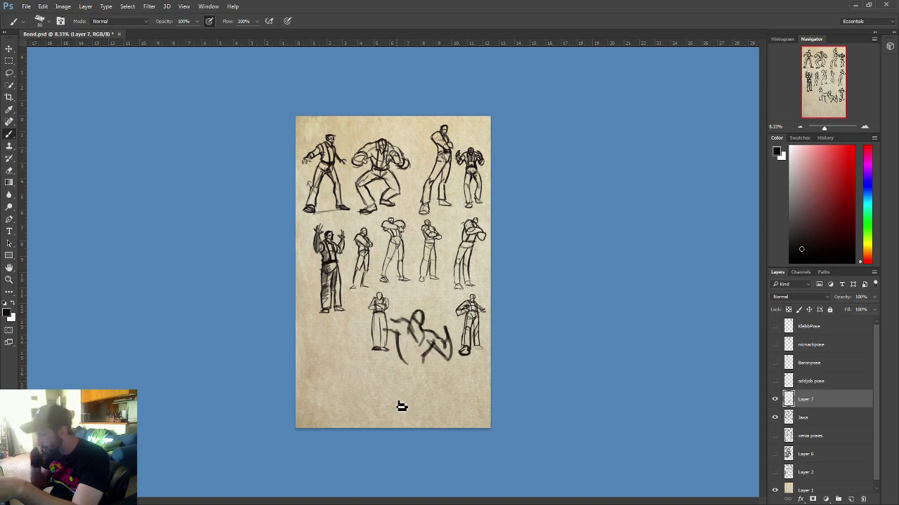
{"action": "mouse_move", "coordinate": [397, 327]}
{"action": "left_mouse_down"}
{"action": "mouse_move", "coordinate": [380, 321]}
{"action": "mouse_move", "coordinate": [399, 306]}
{"action": "mouse_move", "coordinate": [393, 314]}
{"action": "left_mouse_up"}
{"action": "left_click_drag", "start_coordinate": [442, 349], "coordinate": [448, 332]}
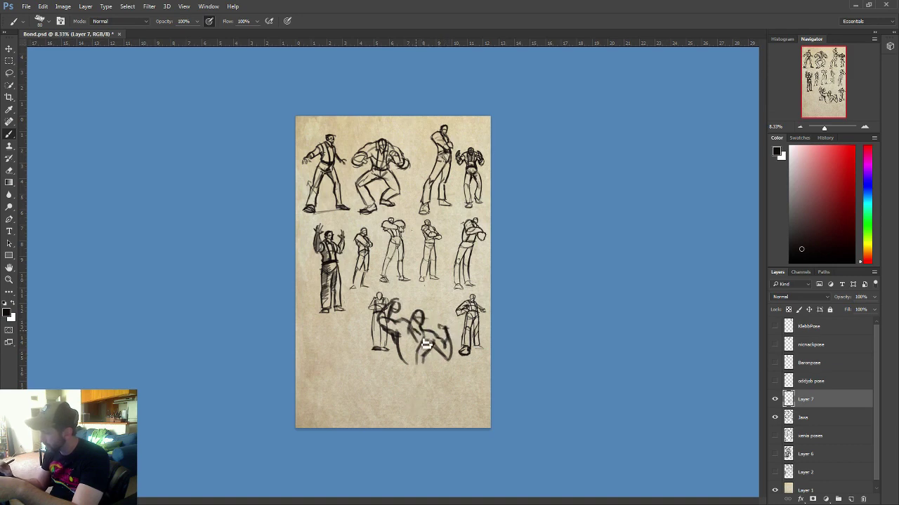
{"action": "mouse_move", "coordinate": [411, 340]}
{"action": "left_mouse_down"}
{"action": "mouse_move", "coordinate": [417, 372]}
{"action": "mouse_move", "coordinate": [429, 349]}
{"action": "mouse_move", "coordinate": [426, 388]}
{"action": "mouse_move", "coordinate": [427, 369]}
{"action": "mouse_move", "coordinate": [413, 371]}
{"action": "mouse_move", "coordinate": [434, 376]}
{"action": "mouse_move", "coordinate": [426, 396]}
{"action": "mouse_move", "coordinate": [404, 376]}
{"action": "mouse_move", "coordinate": [395, 410]}
{"action": "left_mouse_up"}
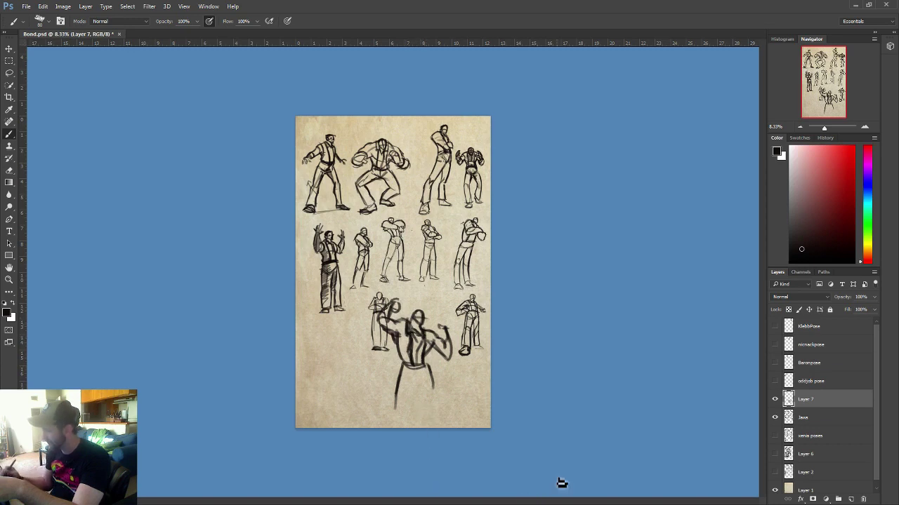
{"action": "key", "text": "ctrl+a"}
{"action": "key", "text": "ctrl+x"}
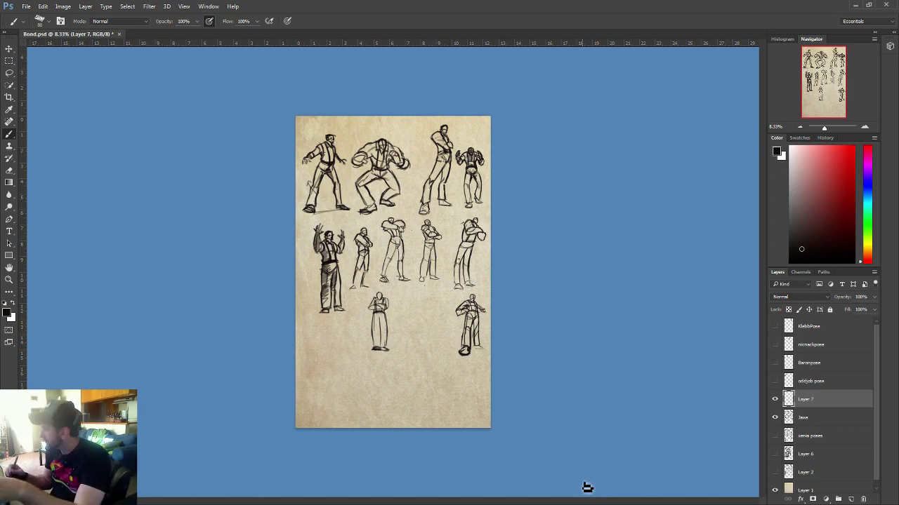
Hide Layer 7 and Jaws, and show and select the group composition sketch on Layer 6.
{"action": "left_click", "coordinate": [775, 399]}
{"action": "left_click", "coordinate": [775, 417]}
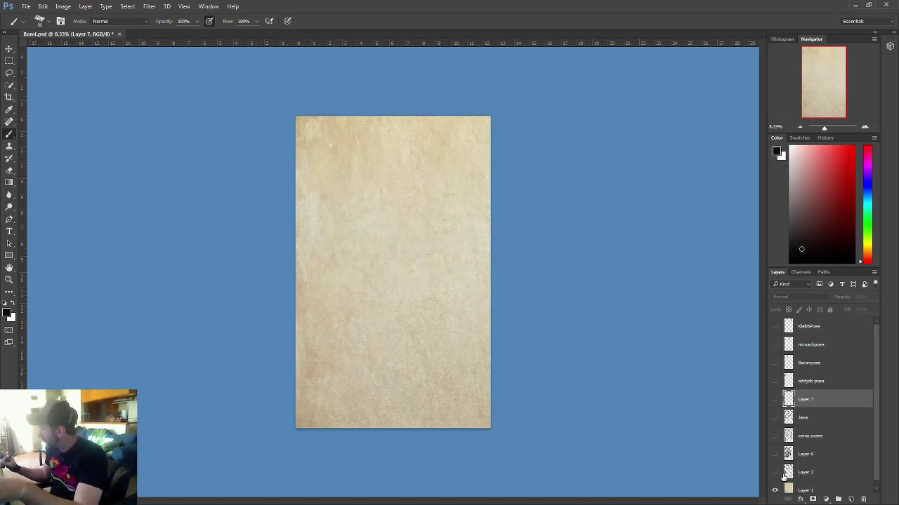
{"action": "left_click", "coordinate": [775, 472]}
{"action": "left_click", "coordinate": [775, 472]}
{"action": "left_click", "coordinate": [775, 453]}
{"action": "left_click", "coordinate": [804, 454]}
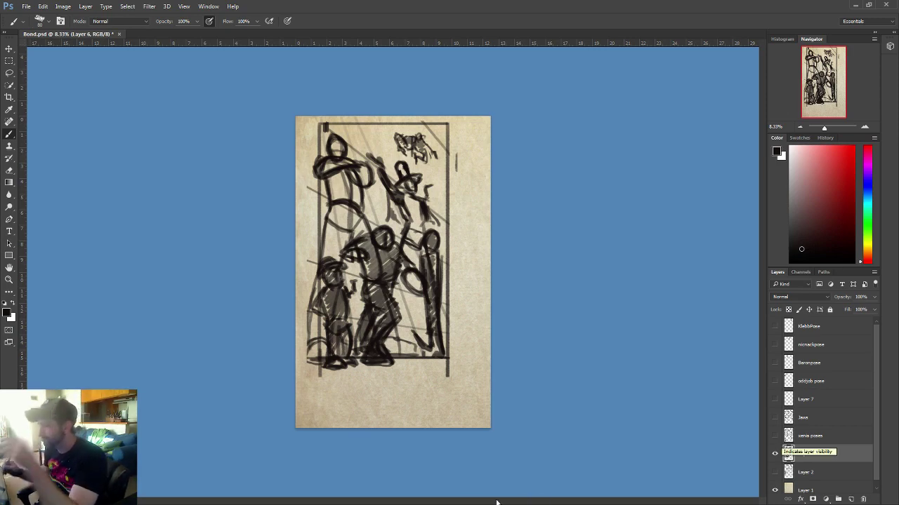
Erase the shading in the heads of the tall crossed-arms figure and the slim standing figure, and redraw their outlines.
{"action": "key", "text": "e"}
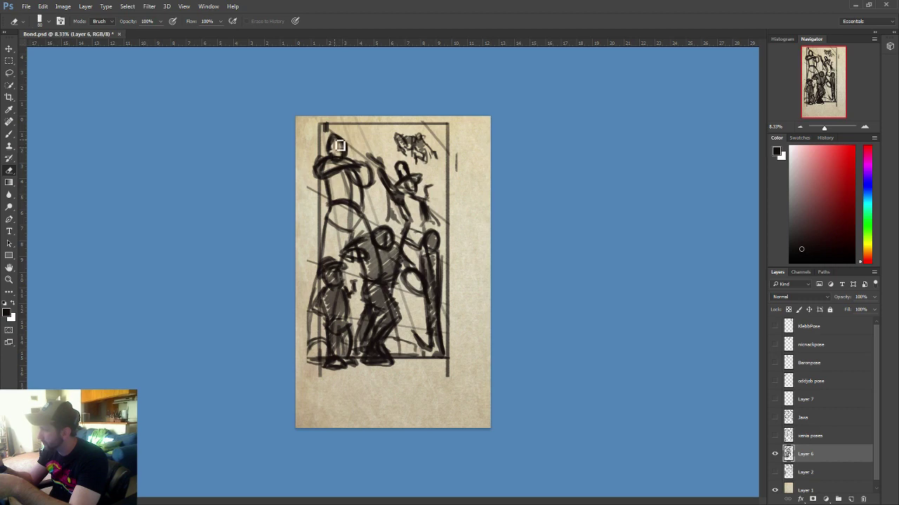
{"action": "mouse_move", "coordinate": [339, 155]}
{"action": "left_mouse_down"}
{"action": "mouse_move", "coordinate": [336, 146]}
{"action": "mouse_move", "coordinate": [367, 181]}
{"action": "left_mouse_up"}
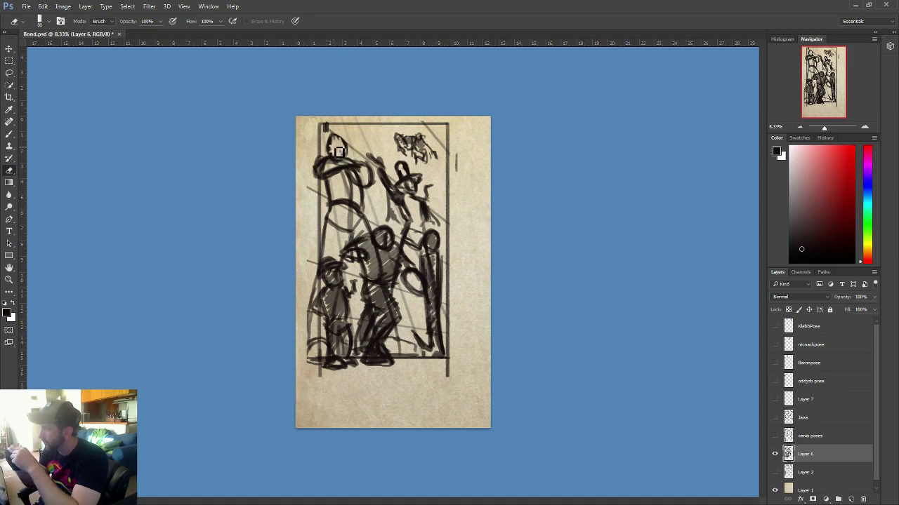
{"action": "left_click_drag", "start_coordinate": [335, 149], "coordinate": [336, 157]}
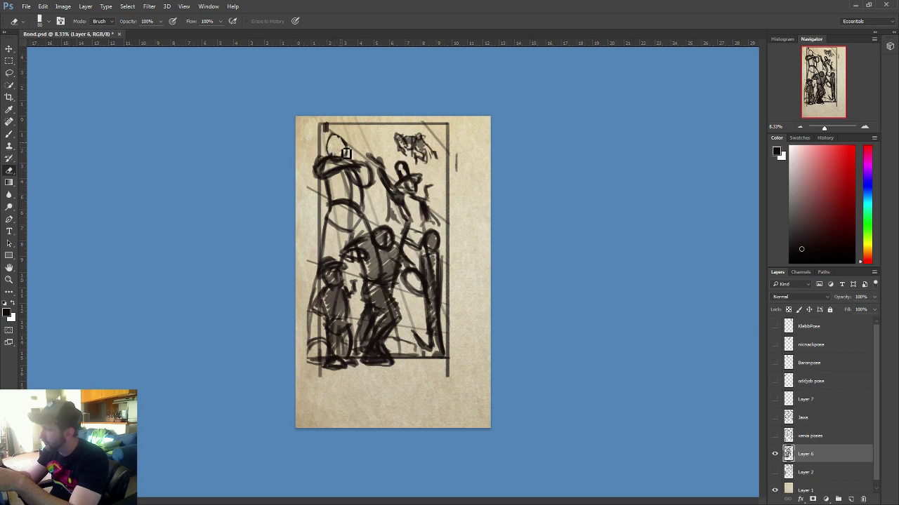
{"action": "key", "text": "b"}
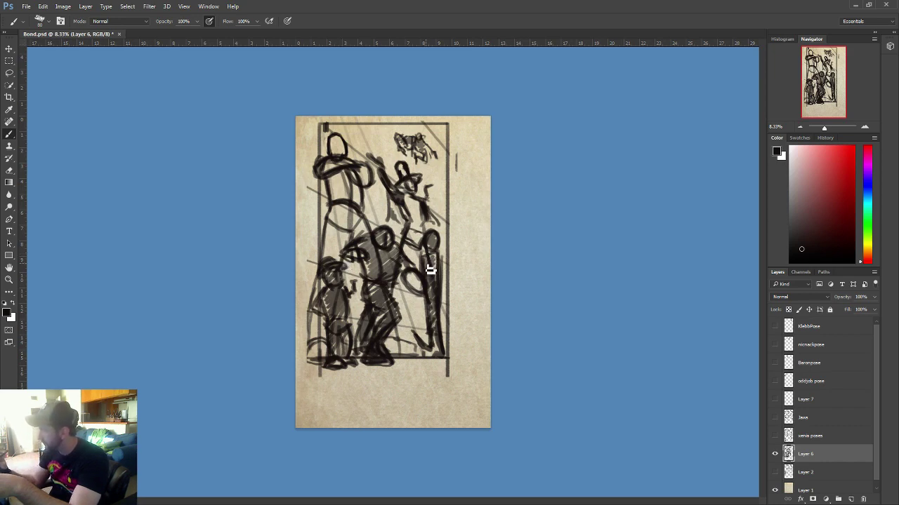
{"action": "key", "text": "e"}
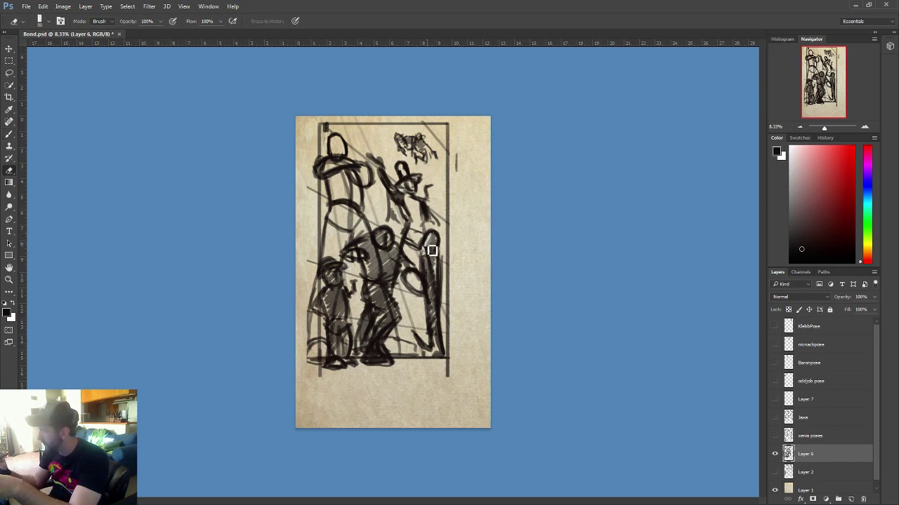
{"action": "key", "text": "b"}
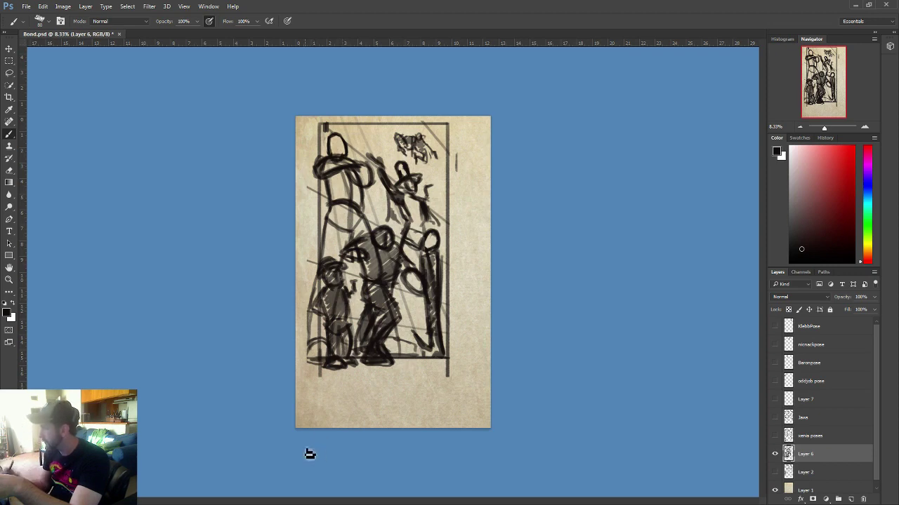
Show the oddjob pose layer, scale the pose to about 261%, and place it over the composition's central crouching figure.
{"action": "left_click", "coordinate": [785, 381]}
{"action": "left_click", "coordinate": [775, 381]}
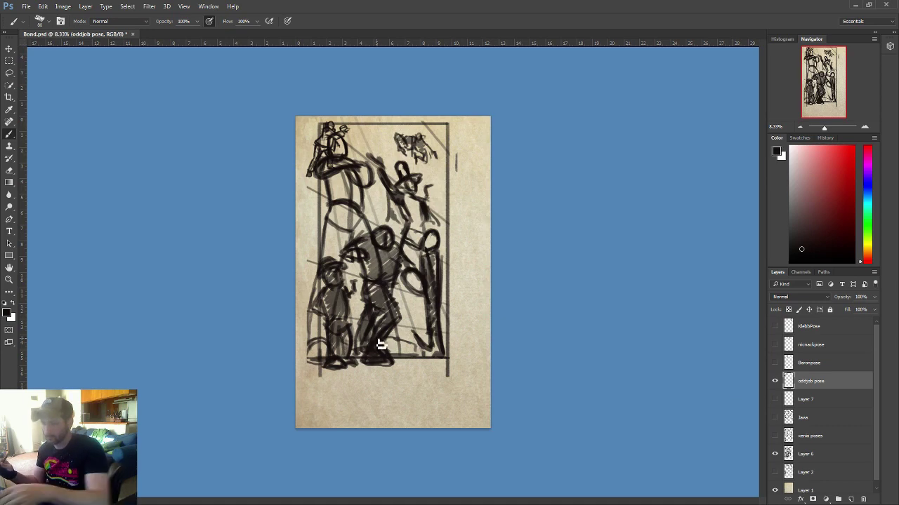
{"action": "key", "text": "ctrl+t"}
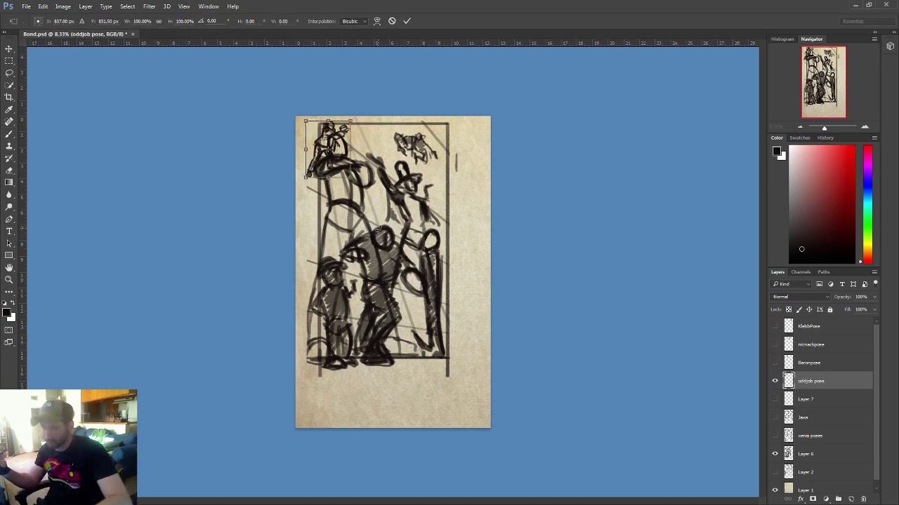
{"action": "mouse_move", "coordinate": [350, 177]}
{"action": "left_mouse_down"}
{"action": "mouse_move", "coordinate": [426, 261]}
{"action": "mouse_move", "coordinate": [417, 261]}
{"action": "left_mouse_up"}
{"action": "mouse_move", "coordinate": [363, 227]}
{"action": "left_mouse_down"}
{"action": "mouse_move", "coordinate": [395, 338]}
{"action": "mouse_move", "coordinate": [364, 337]}
{"action": "left_mouse_up"}
{"action": "mouse_move", "coordinate": [417, 371]}
{"action": "left_mouse_down"}
{"action": "mouse_move", "coordinate": [452, 398]}
{"action": "mouse_move", "coordinate": [415, 364]}
{"action": "mouse_move", "coordinate": [424, 378]}
{"action": "left_mouse_up"}
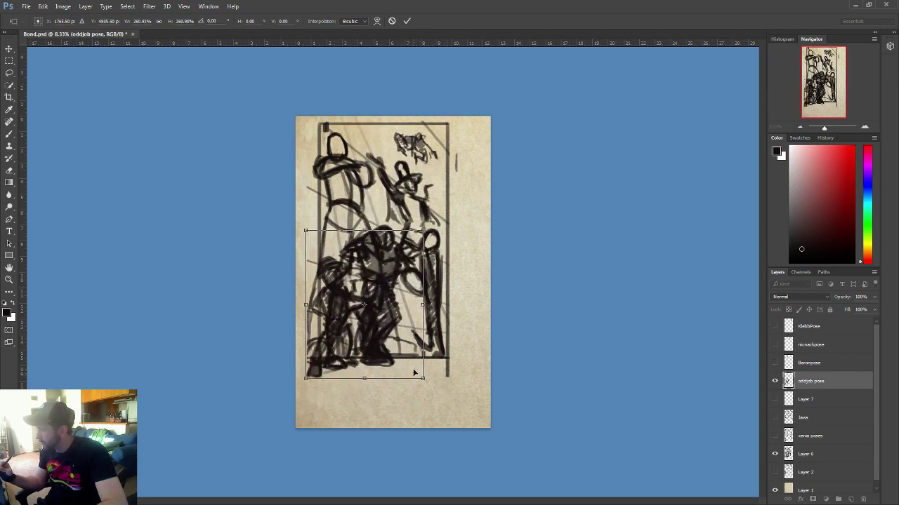
{"action": "mouse_move", "coordinate": [365, 342]}
{"action": "left_mouse_down"}
{"action": "mouse_move", "coordinate": [405, 348]}
{"action": "mouse_move", "coordinate": [380, 338]}
{"action": "left_mouse_up"}
{"action": "key", "text": "Return"}
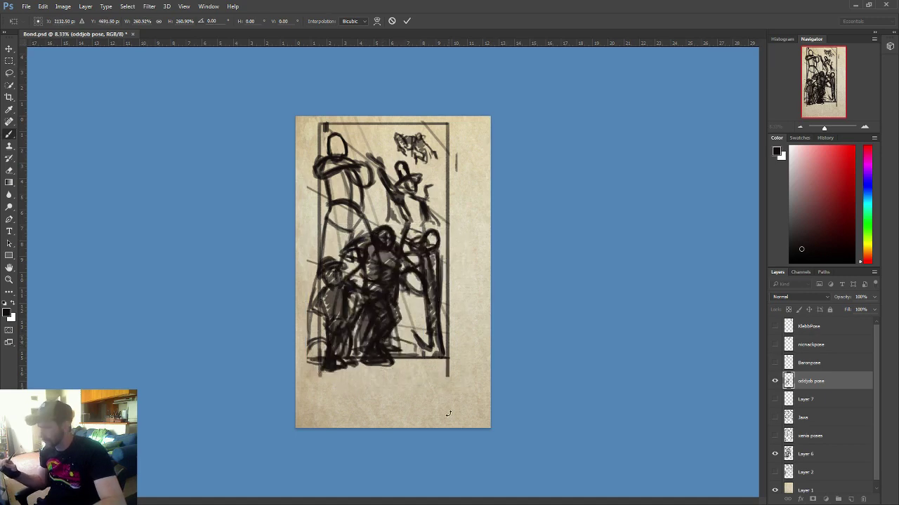
Hide Layer 6 and erase the ground line by the feet and stray marks around the shoulder and arm of the oddjob pose.
{"action": "left_click", "coordinate": [775, 455]}
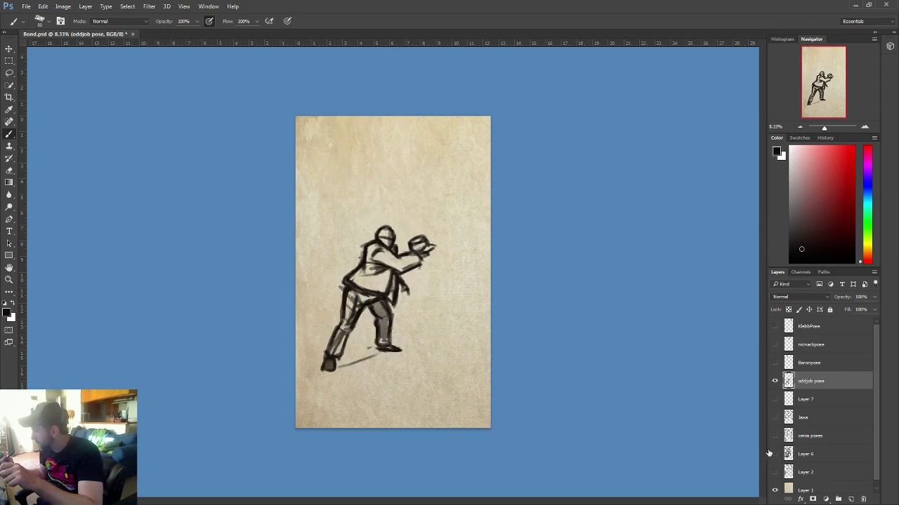
{"action": "key", "text": "e"}
{"action": "mouse_move", "coordinate": [382, 363]}
{"action": "left_mouse_down"}
{"action": "mouse_move", "coordinate": [354, 371]}
{"action": "mouse_move", "coordinate": [373, 361]}
{"action": "left_mouse_up"}
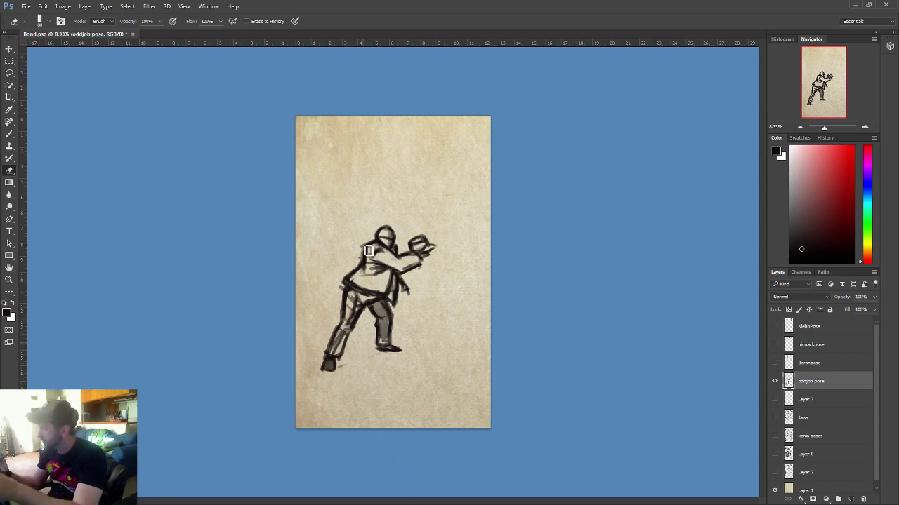
{"action": "left_click_drag", "start_coordinate": [368, 250], "coordinate": [362, 259]}
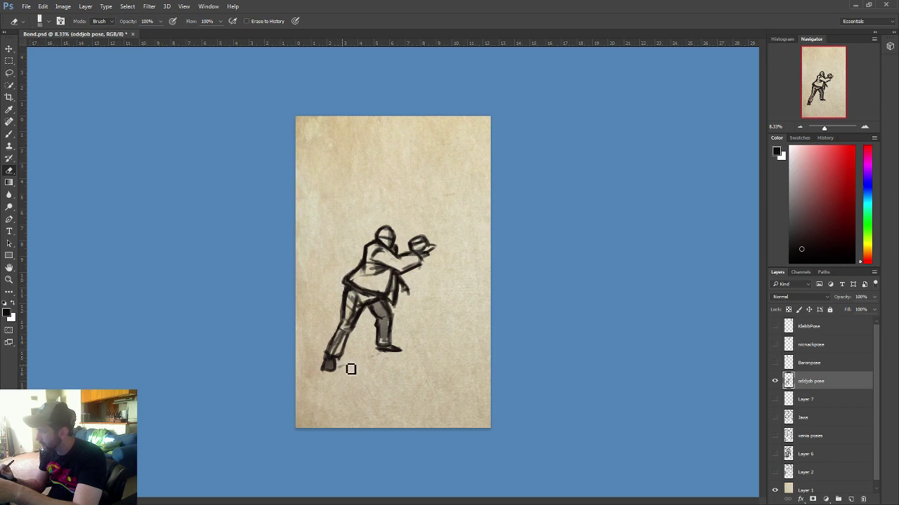
{"action": "left_click_drag", "start_coordinate": [409, 261], "coordinate": [410, 258]}
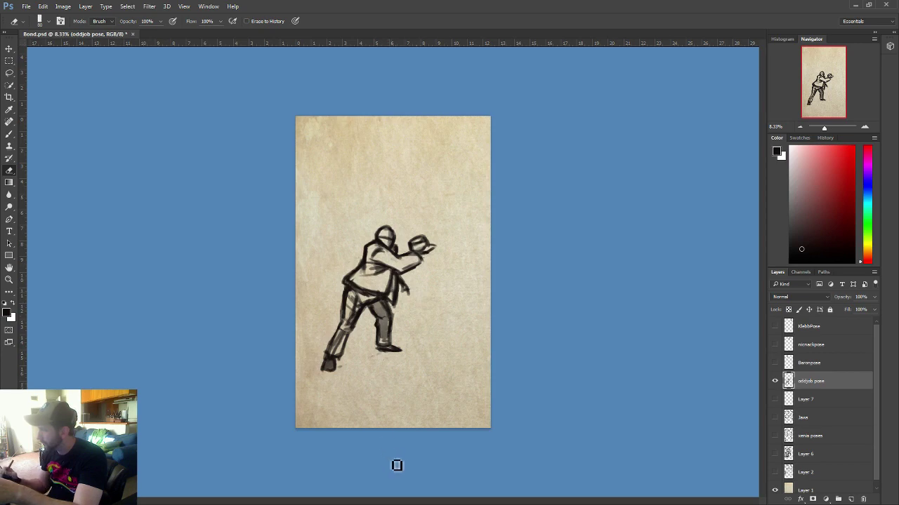
Show and select the Baronpose layer and scale the standing figure up to about 186%.
{"action": "left_click", "coordinate": [775, 363]}
{"action": "left_click", "coordinate": [804, 363]}
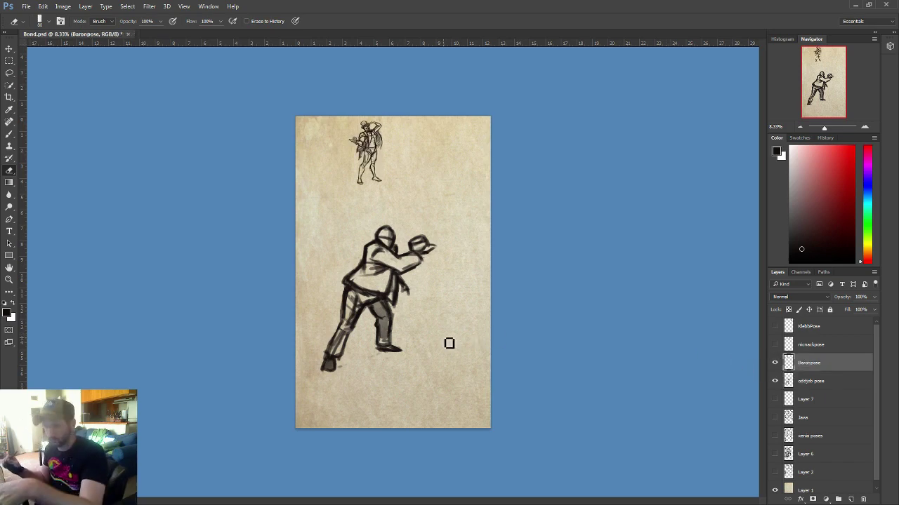
{"action": "key", "text": "ctrl+t"}
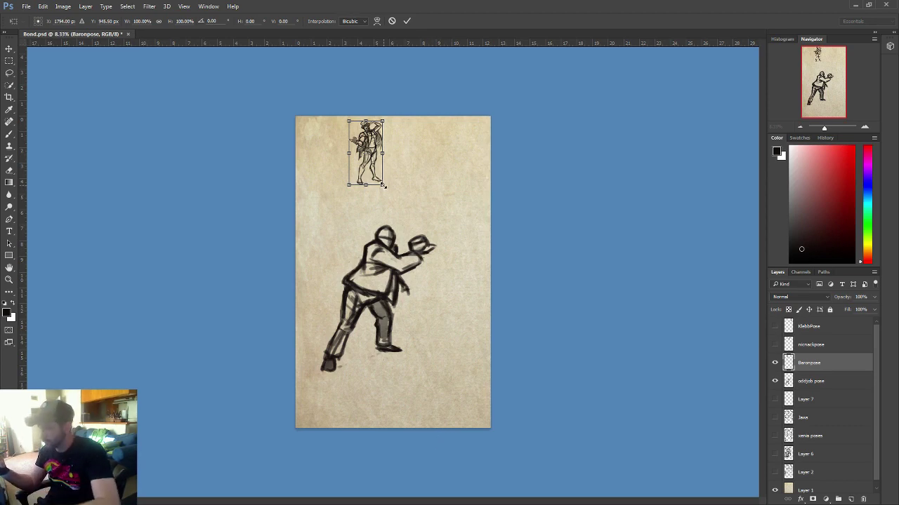
{"action": "left_click_drag", "start_coordinate": [382, 185], "coordinate": [412, 240]}
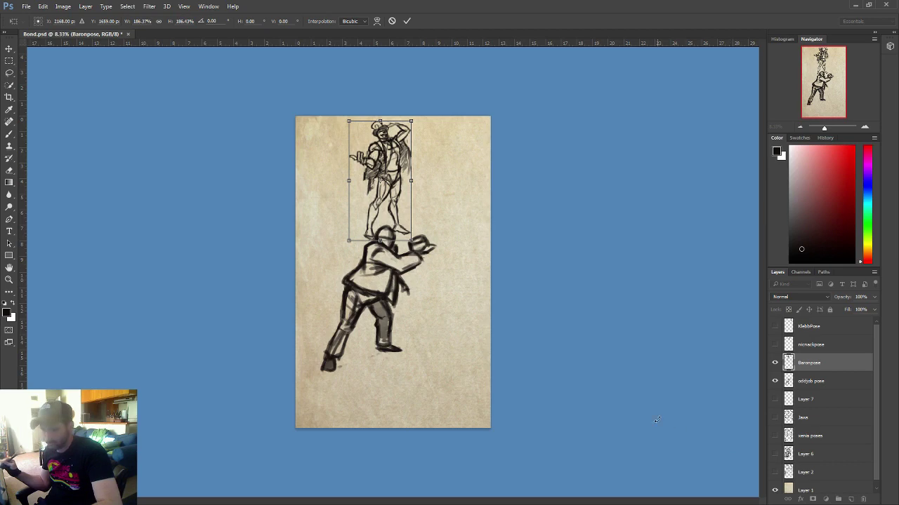
{"action": "key", "text": "Return"}
Show Layer 6 and fit the Baron pose over the composition's standing figure behind Oddjob, scaling it a further 156% or so.
{"action": "left_click", "coordinate": [775, 454]}
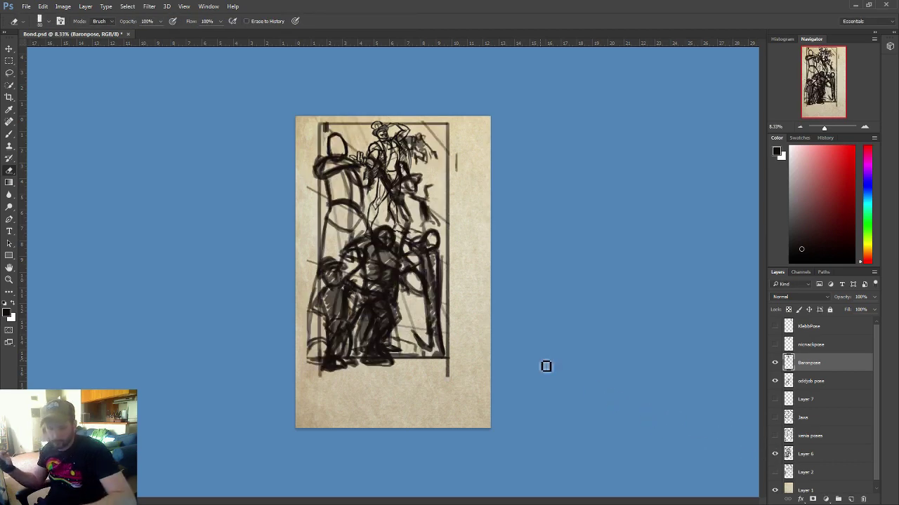
{"action": "key", "text": "v"}
{"action": "left_click_drag", "start_coordinate": [388, 205], "coordinate": [409, 247]}
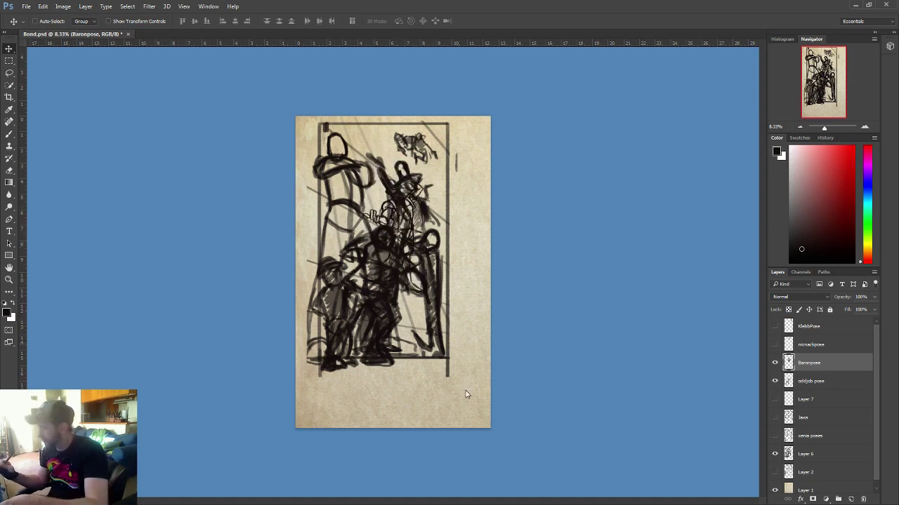
{"action": "key", "text": "ctrl+t"}
{"action": "mouse_move", "coordinate": [424, 298]}
{"action": "left_mouse_down"}
{"action": "mouse_move", "coordinate": [458, 365]}
{"action": "mouse_move", "coordinate": [405, 302]}
{"action": "left_mouse_up"}
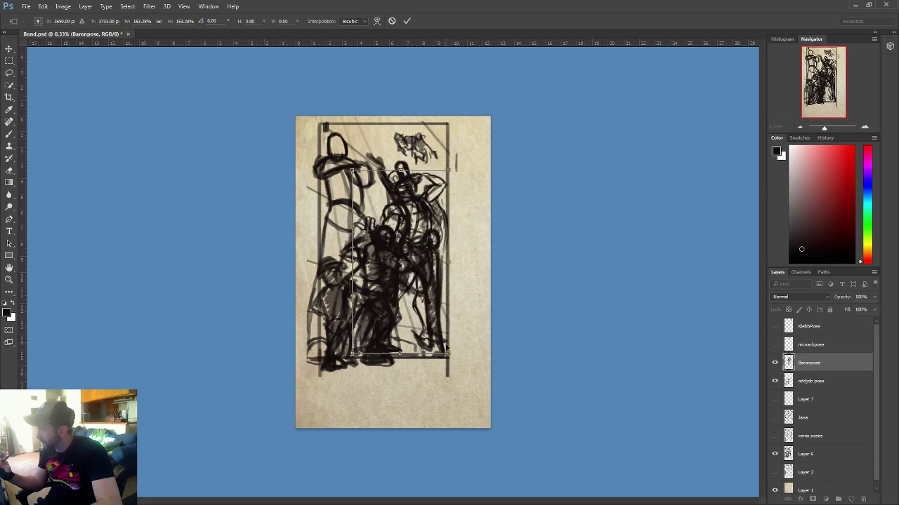
{"action": "left_click_drag", "start_coordinate": [445, 353], "coordinate": [448, 358]}
{"action": "left_click_drag", "start_coordinate": [415, 322], "coordinate": [413, 320]}
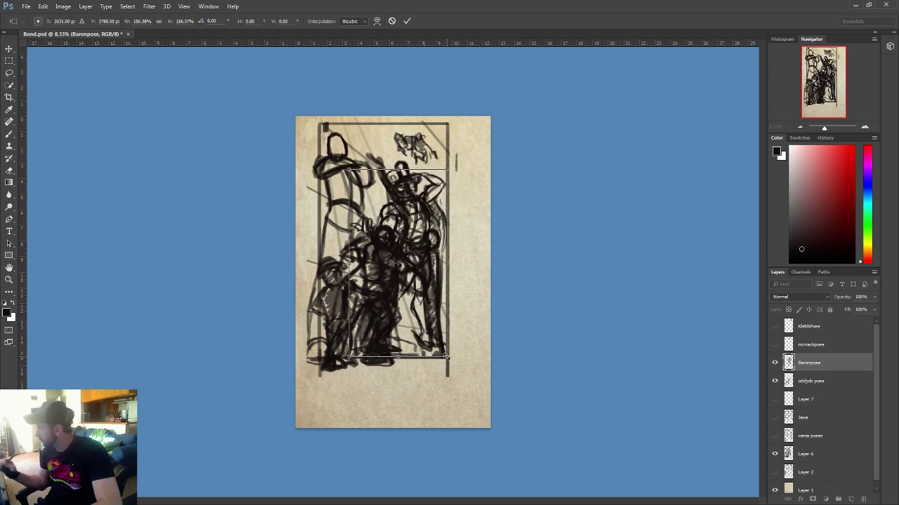
{"action": "key", "text": "Return"}
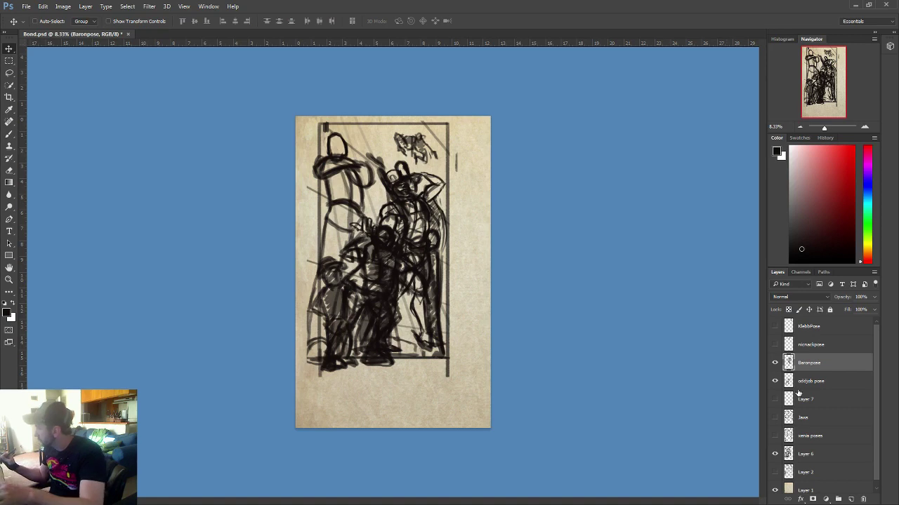
Hide the Layer 6 composition sketch and shift the Baron pose up and to the right, farther out from behind Oddjob.
{"action": "left_click", "coordinate": [774, 454]}
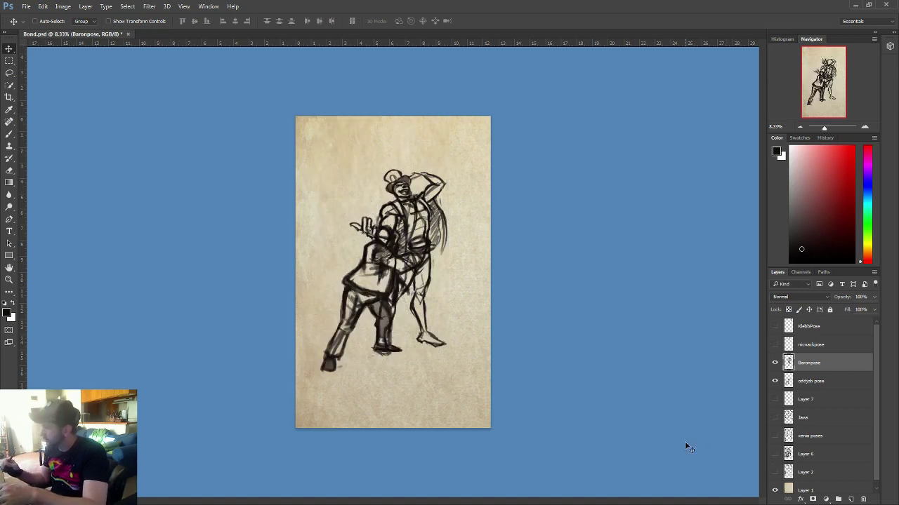
{"action": "key", "text": "b"}
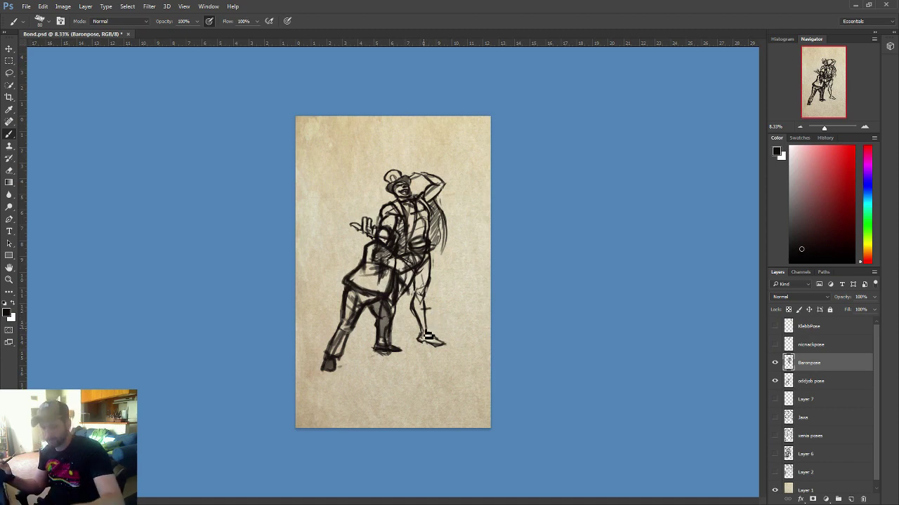
{"action": "key", "text": "v"}
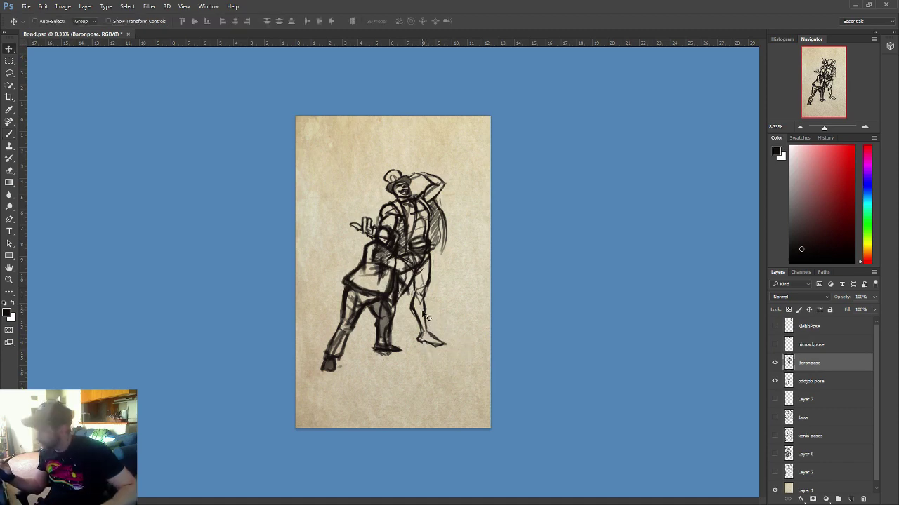
{"action": "mouse_move", "coordinate": [422, 323]}
{"action": "left_mouse_down"}
{"action": "mouse_move", "coordinate": [436, 321]}
{"action": "mouse_move", "coordinate": [388, 318]}
{"action": "mouse_move", "coordinate": [369, 337]}
{"action": "mouse_move", "coordinate": [440, 314]}
{"action": "mouse_move", "coordinate": [420, 309]}
{"action": "mouse_move", "coordinate": [419, 339]}
{"action": "mouse_move", "coordinate": [422, 317]}
{"action": "mouse_move", "coordinate": [449, 316]}
{"action": "left_mouse_up"}
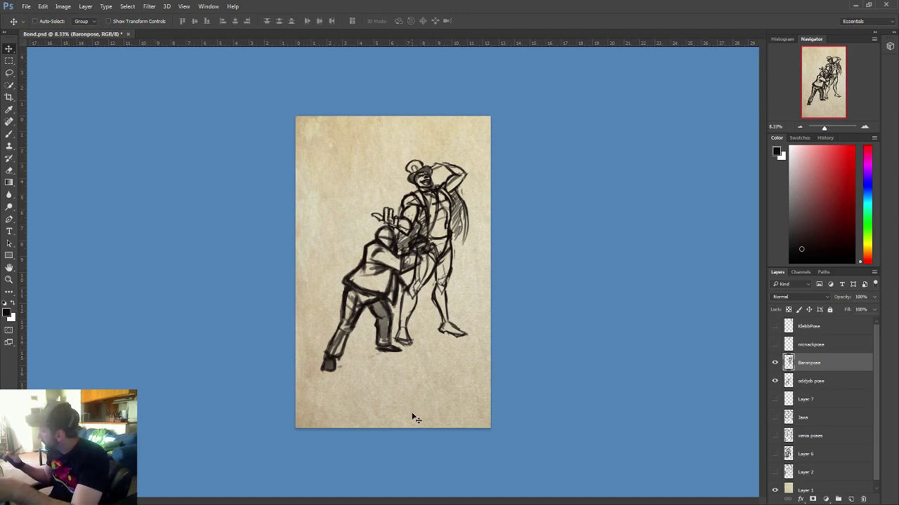
Show and select the nicnackpose layer and move the small figure down beside Oddjob's trailing foot.
{"action": "left_click", "coordinate": [775, 345]}
{"action": "left_click", "coordinate": [775, 344]}
{"action": "left_click", "coordinate": [775, 345]}
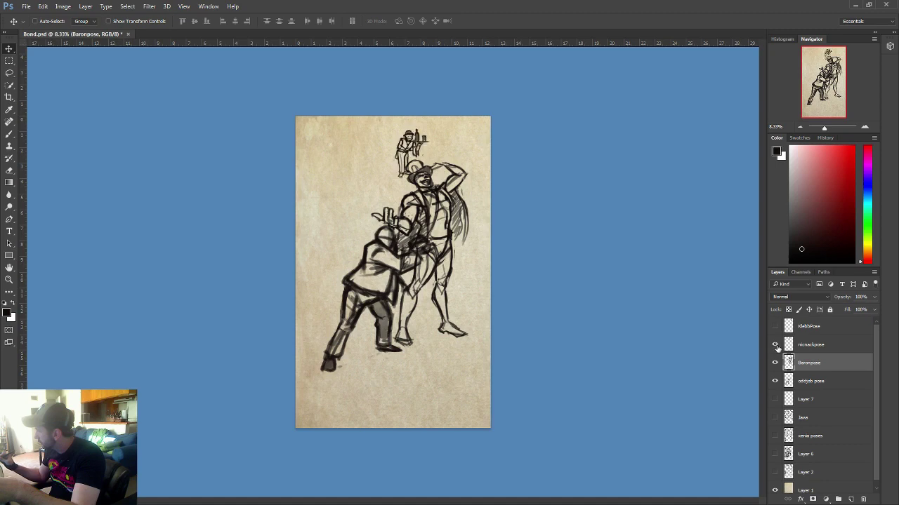
{"action": "left_click", "coordinate": [812, 342]}
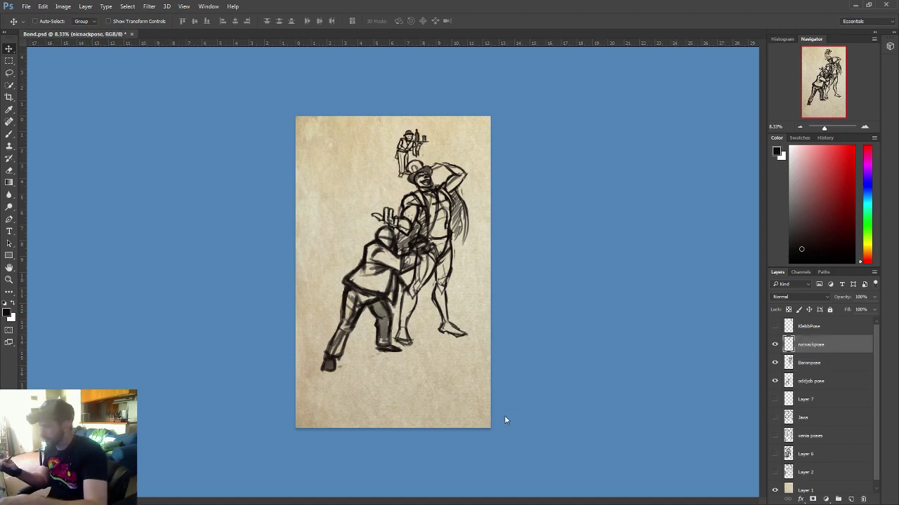
{"action": "key", "text": "ctrl+t"}
{"action": "left_click_drag", "start_coordinate": [406, 166], "coordinate": [313, 363]}
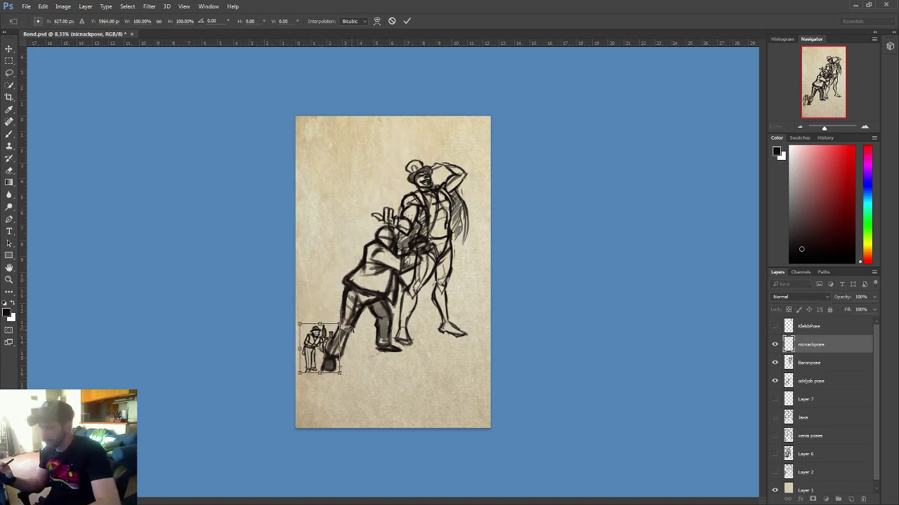
Scale the nicnack pose to about 230% and settle it beside Oddjob's back leg, undoing the last nudge.
{"action": "left_click_drag", "start_coordinate": [339, 326], "coordinate": [385, 268]}
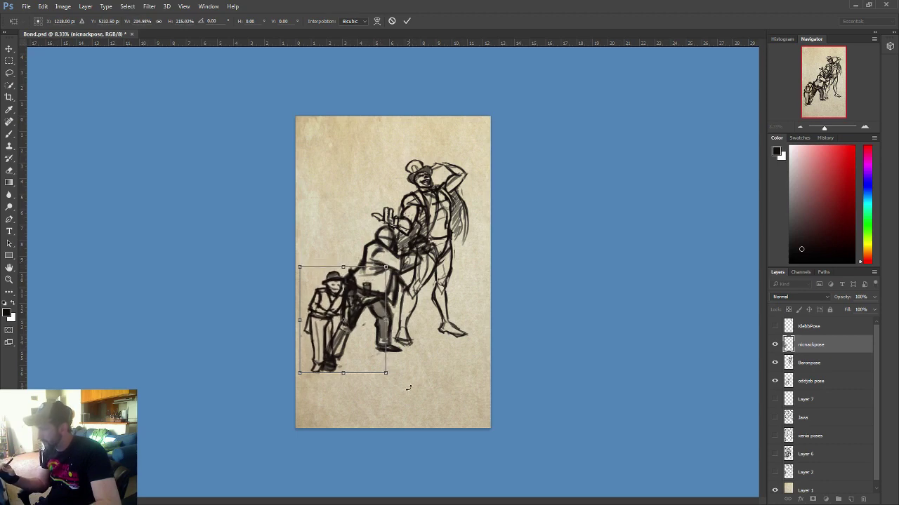
{"action": "mouse_move", "coordinate": [332, 350]}
{"action": "left_mouse_down"}
{"action": "mouse_move", "coordinate": [328, 355]}
{"action": "mouse_move", "coordinate": [333, 349]}
{"action": "left_mouse_up"}
{"action": "left_click_drag", "start_coordinate": [382, 268], "coordinate": [387, 259]}
{"action": "left_click_drag", "start_coordinate": [328, 334], "coordinate": [329, 338]}
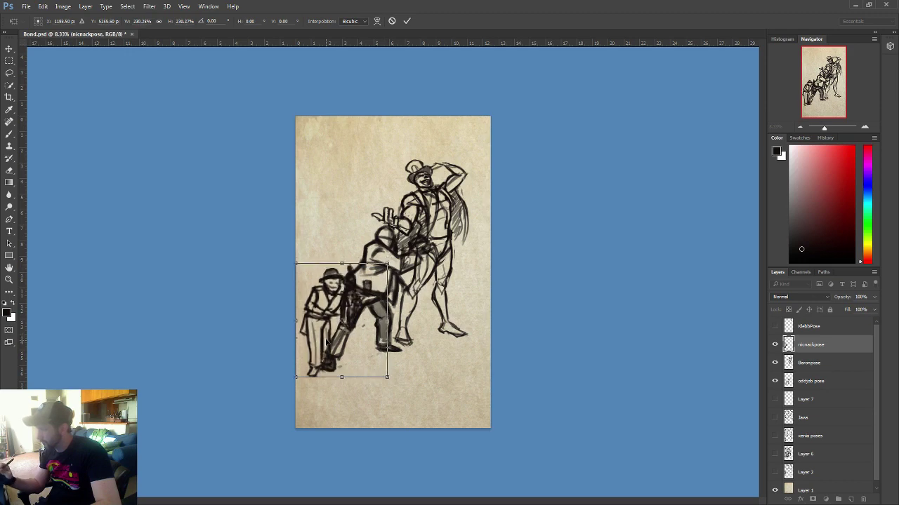
{"action": "key", "text": "ctrl+z"}
{"action": "key", "text": "Return"}
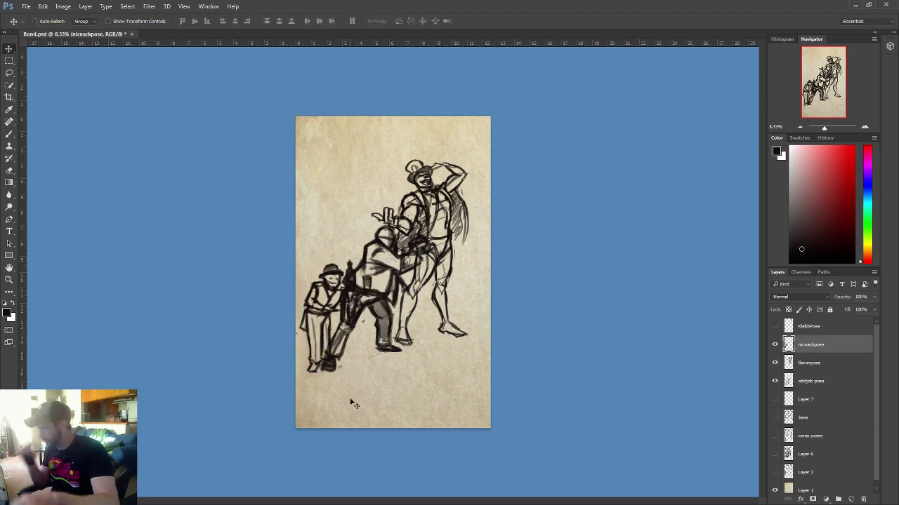
Shade the nicnack figure's face, jacket and trousers with the Brush, and check the overlap by toggling the oddjob pose layer.
{"action": "key", "text": "b"}
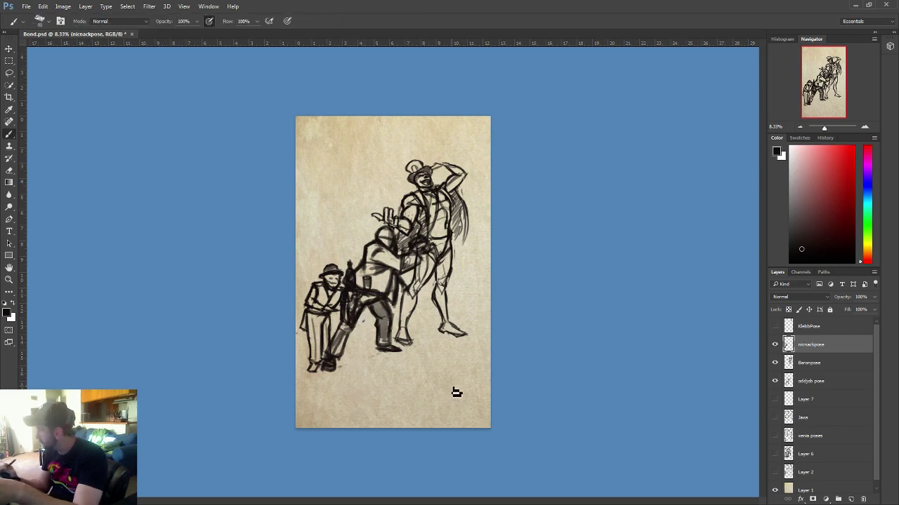
{"action": "mouse_move", "coordinate": [337, 309]}
{"action": "left_mouse_down"}
{"action": "mouse_move", "coordinate": [306, 320]}
{"action": "mouse_move", "coordinate": [326, 311]}
{"action": "mouse_move", "coordinate": [312, 326]}
{"action": "mouse_move", "coordinate": [331, 321]}
{"action": "mouse_move", "coordinate": [316, 339]}
{"action": "mouse_move", "coordinate": [329, 336]}
{"action": "mouse_move", "coordinate": [316, 352]}
{"action": "mouse_move", "coordinate": [332, 371]}
{"action": "left_mouse_up"}
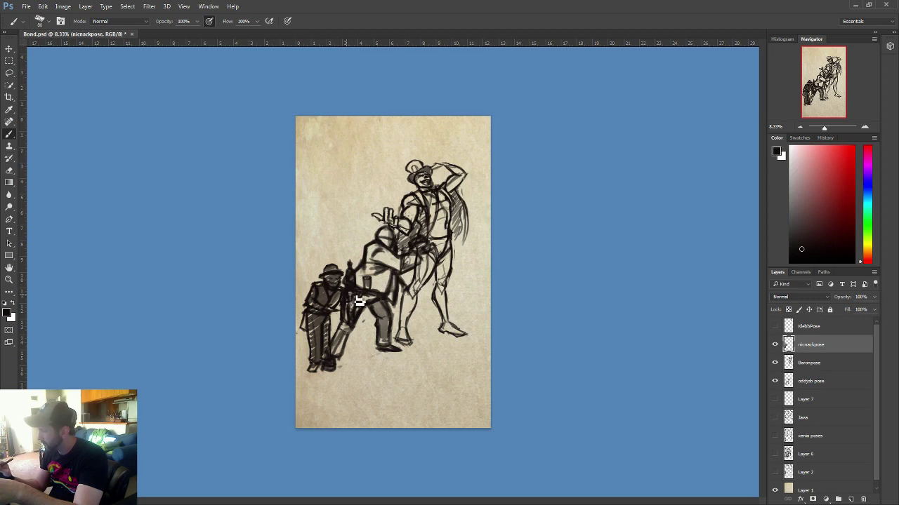
{"action": "left_click", "coordinate": [775, 383]}
{"action": "left_click", "coordinate": [775, 383]}
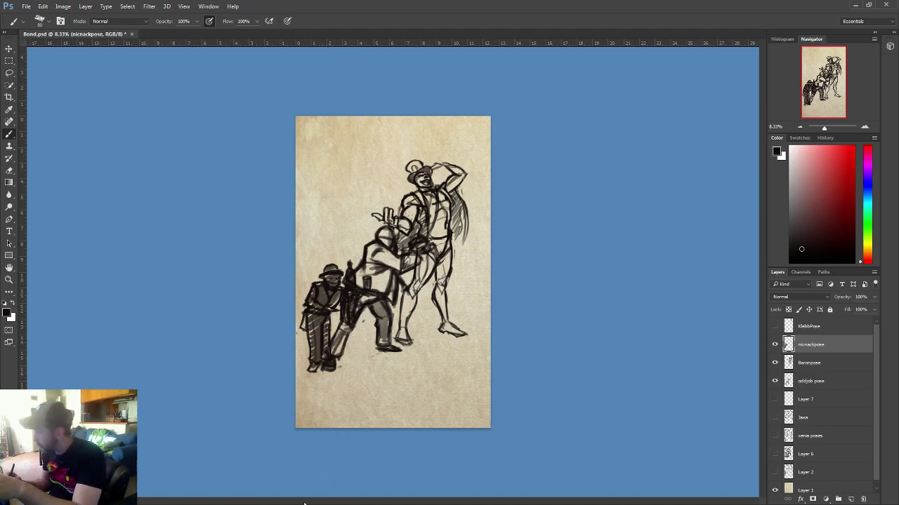
Show and select the KlebbPose layer, scale it to about 243%, and place it in front of the Baron's right-hand leg.
{"action": "left_click", "coordinate": [774, 326]}
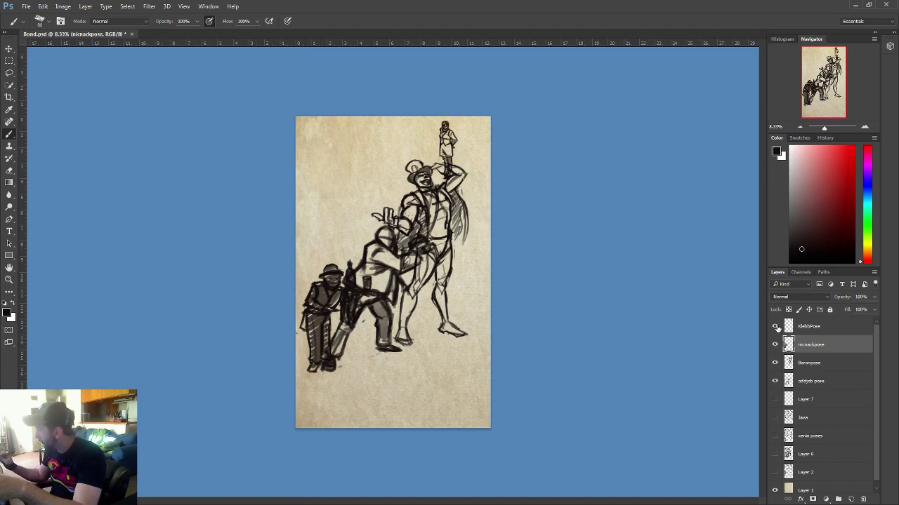
{"action": "left_click", "coordinate": [800, 327]}
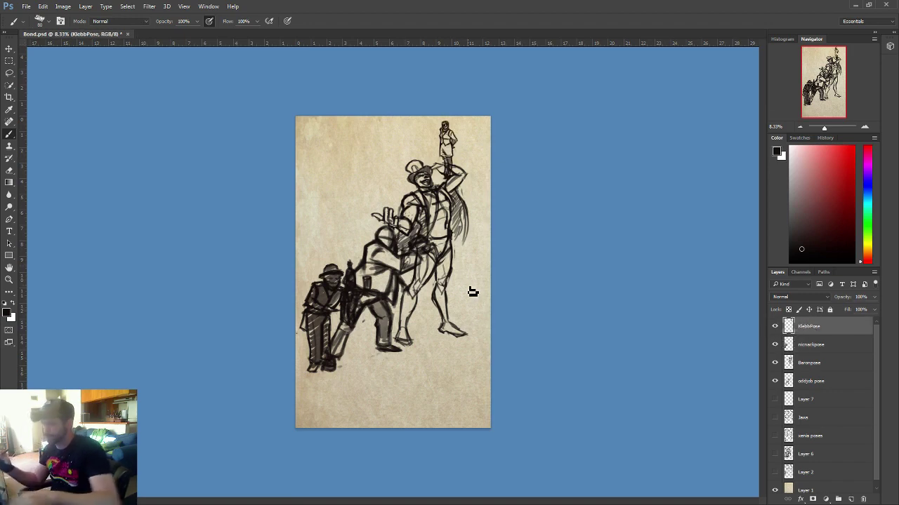
{"action": "key", "text": "ctrl+t"}
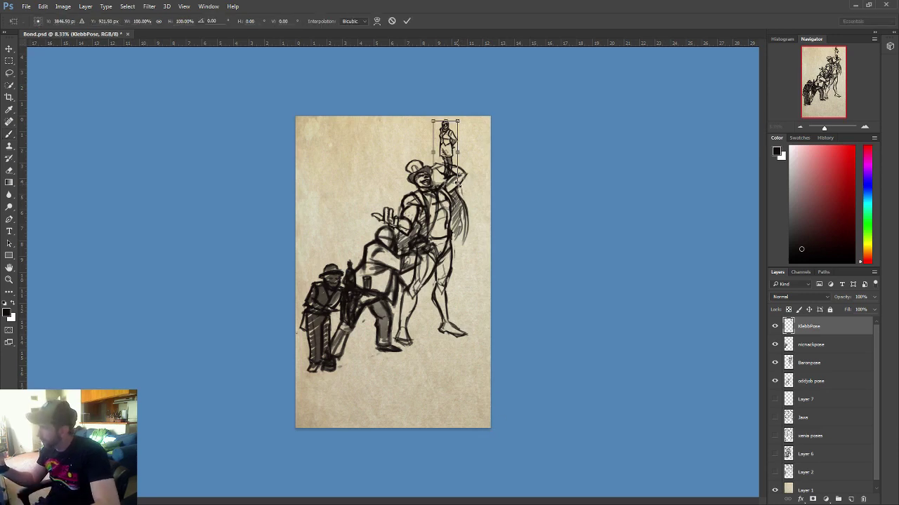
{"action": "left_click_drag", "start_coordinate": [457, 183], "coordinate": [507, 266]}
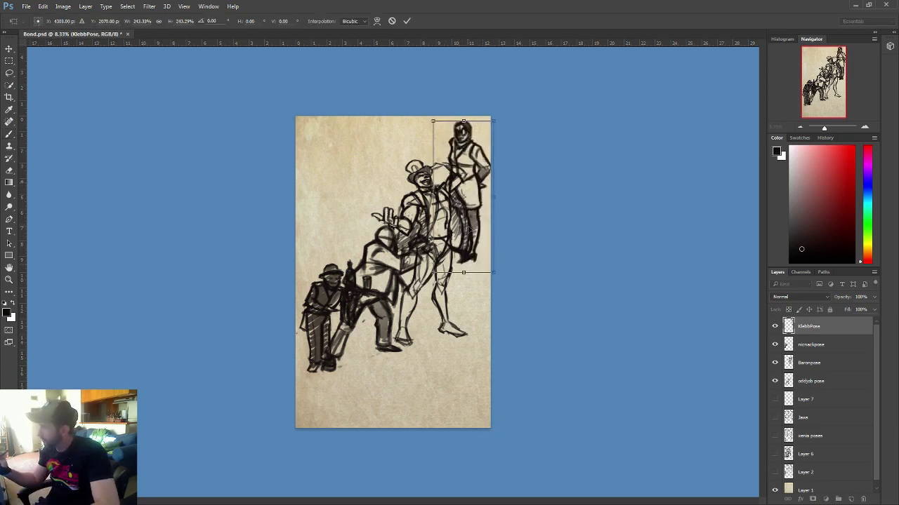
{"action": "left_click_drag", "start_coordinate": [468, 228], "coordinate": [472, 335]}
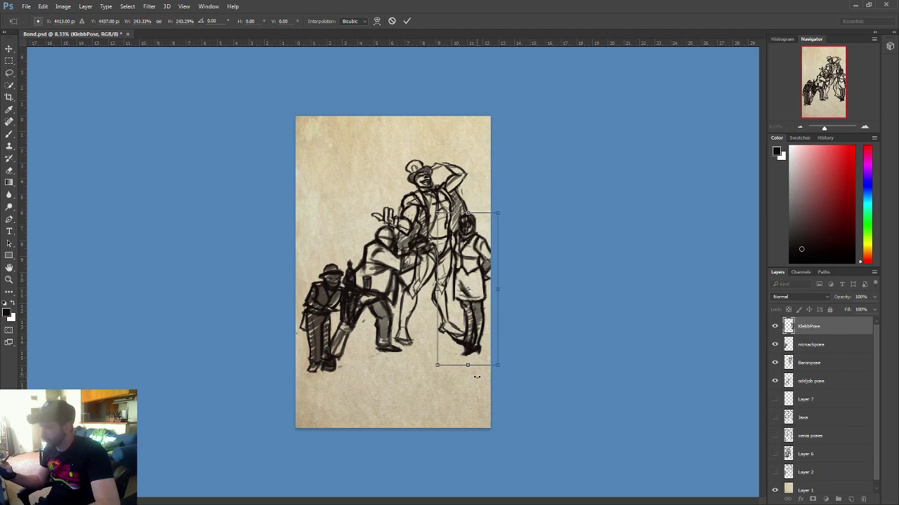
{"action": "left_click_drag", "start_coordinate": [475, 330], "coordinate": [463, 328]}
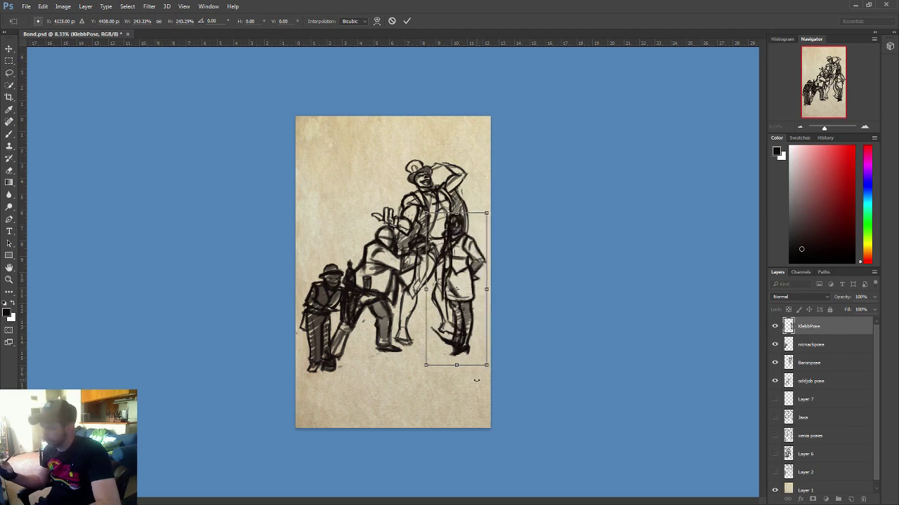
{"action": "key", "text": "b"}
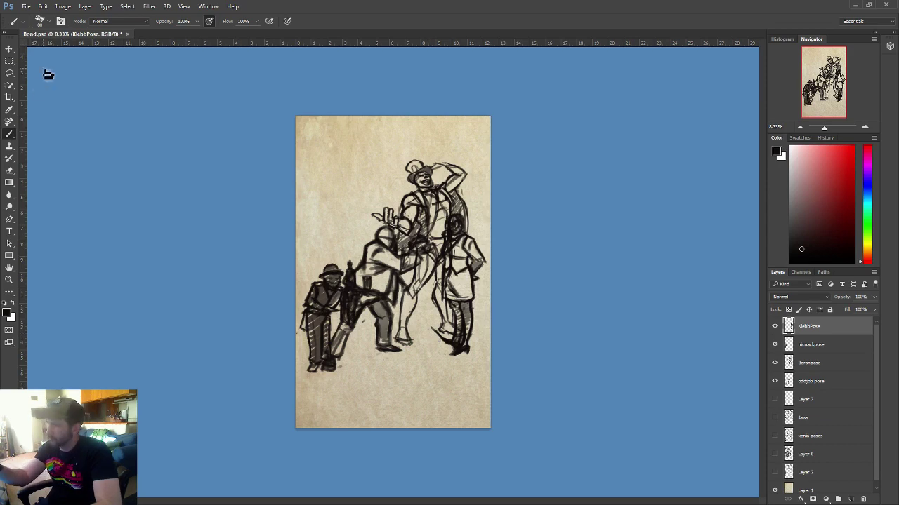
Widen the canvas on both sides with the Crop tool, and move the Klebb pose right, clear of the Baron's legs.
{"action": "key", "text": "c"}
{"action": "left_click_drag", "start_coordinate": [496, 270], "coordinate": [511, 273]}
{"action": "key", "text": "Escape"}
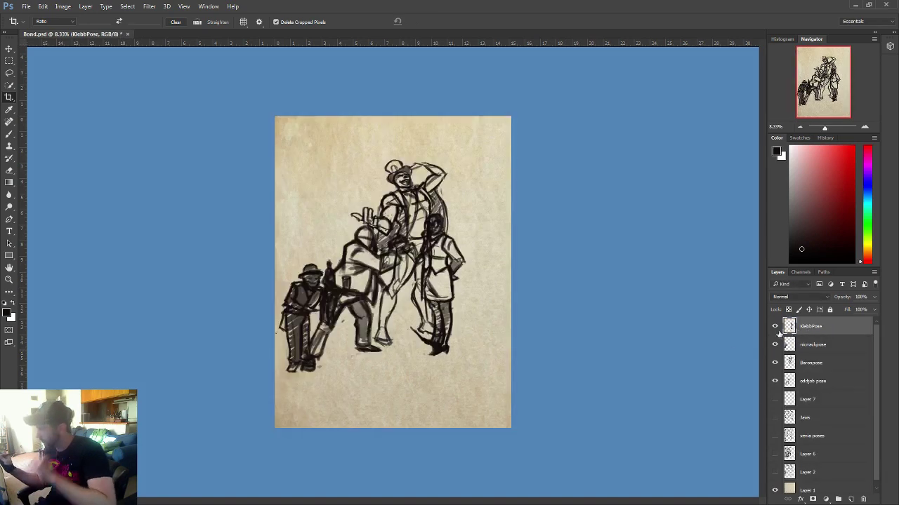
{"action": "key", "text": "v"}
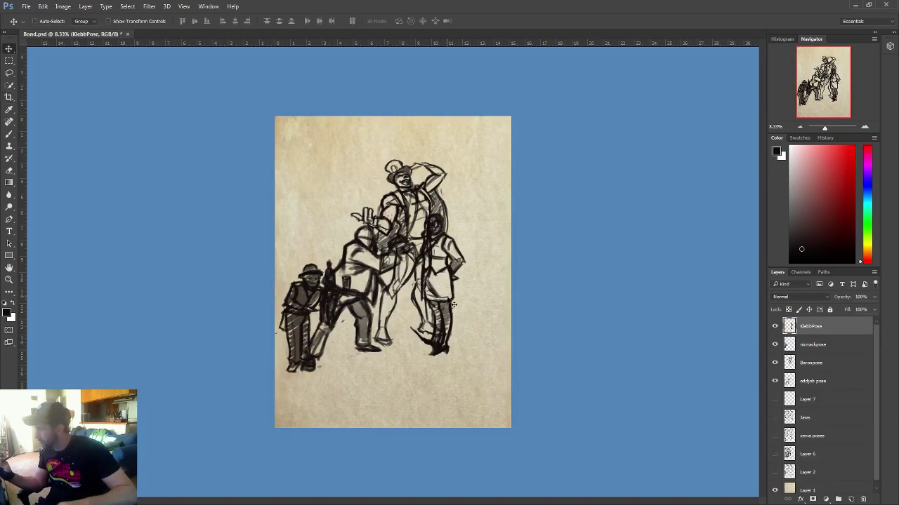
{"action": "left_click_drag", "start_coordinate": [450, 302], "coordinate": [469, 301]}
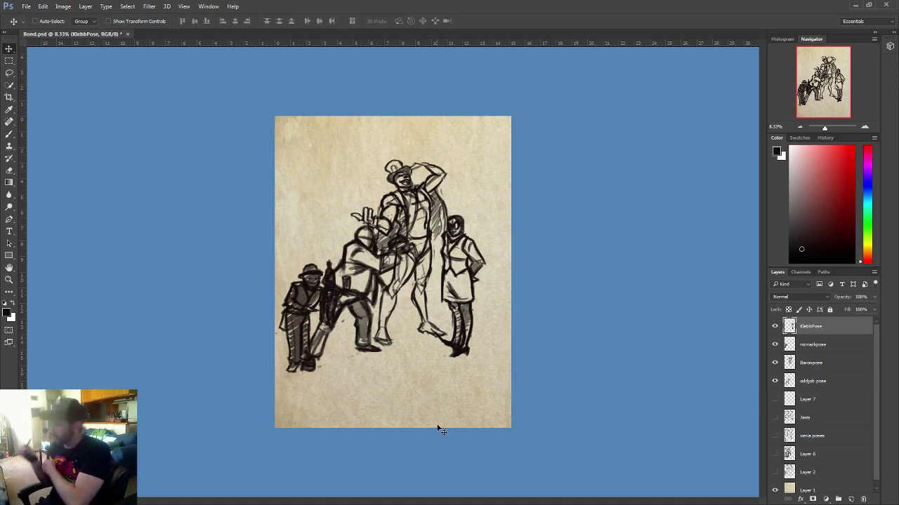
Save Bond.psd and delete the unused Layer 7.
{"action": "key", "text": "ctrl+s"}
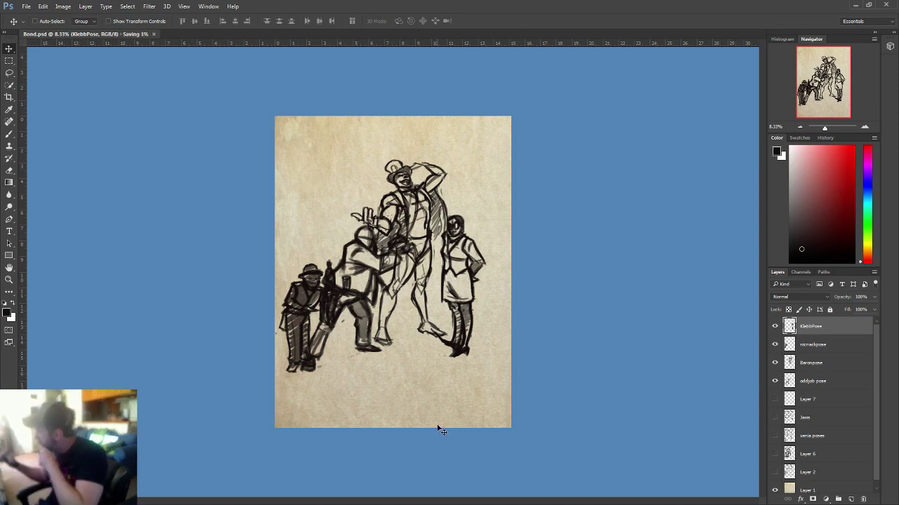
{"action": "left_click_drag", "start_coordinate": [811, 400], "coordinate": [863, 499]}
Lasso the top row's far-right raised-hands figure on the Jaws layer, copy it to a new layer, and hide the Jaws layer.
{"action": "left_click", "coordinate": [774, 399]}
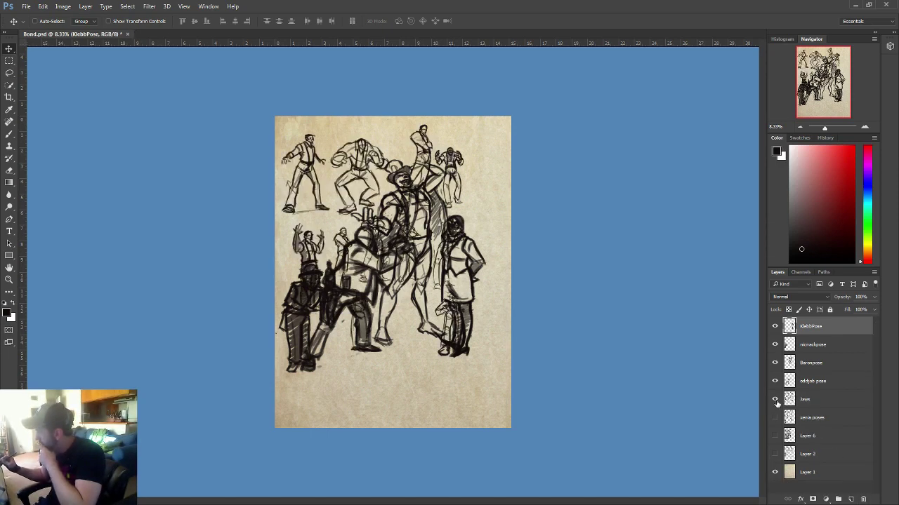
{"action": "left_click", "coordinate": [792, 400]}
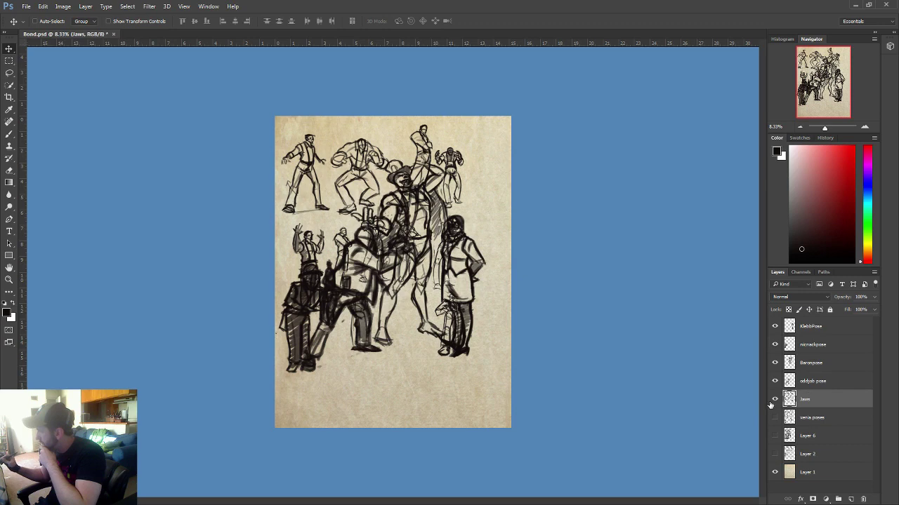
{"action": "left_click", "coordinate": [9, 73]}
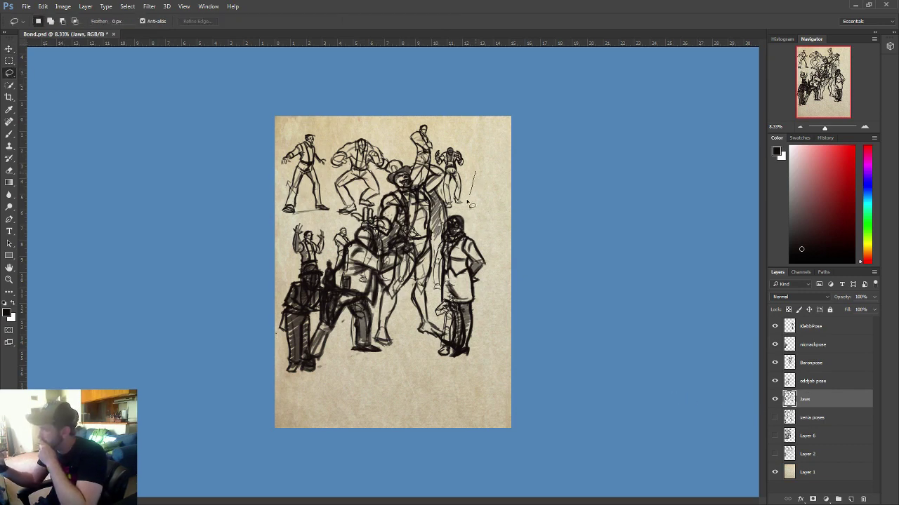
{"action": "mouse_move", "coordinate": [453, 207]}
{"action": "left_mouse_down"}
{"action": "mouse_move", "coordinate": [435, 160]}
{"action": "mouse_move", "coordinate": [448, 138]}
{"action": "left_mouse_up"}
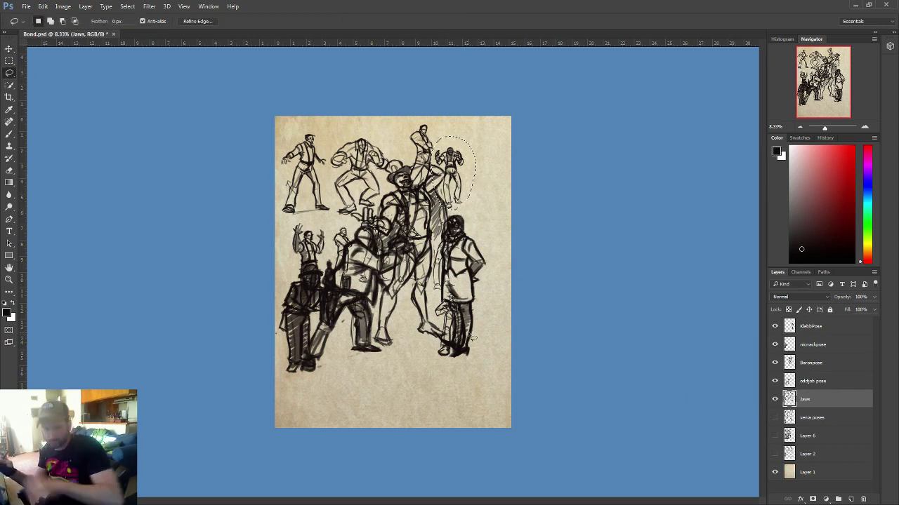
{"action": "key", "text": "ctrl+j"}
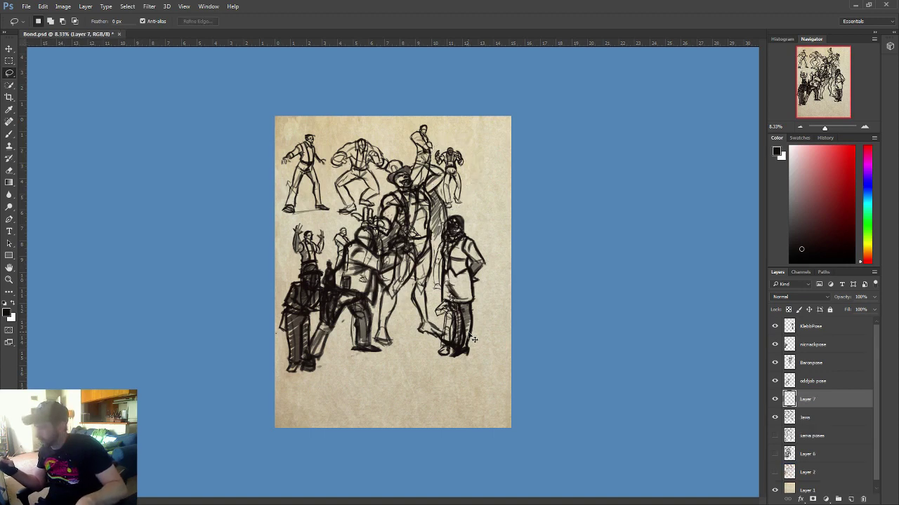
{"action": "left_click", "coordinate": [774, 416]}
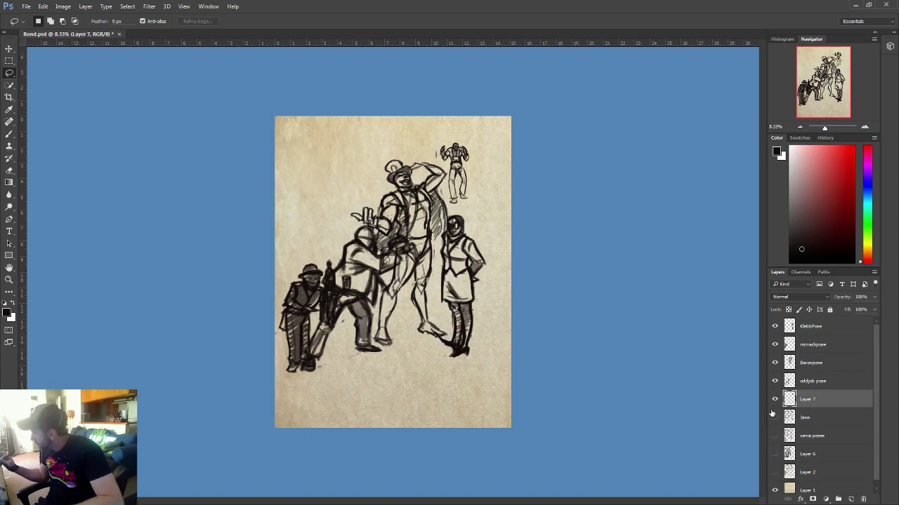
{"action": "key", "text": "ctrl+j"}
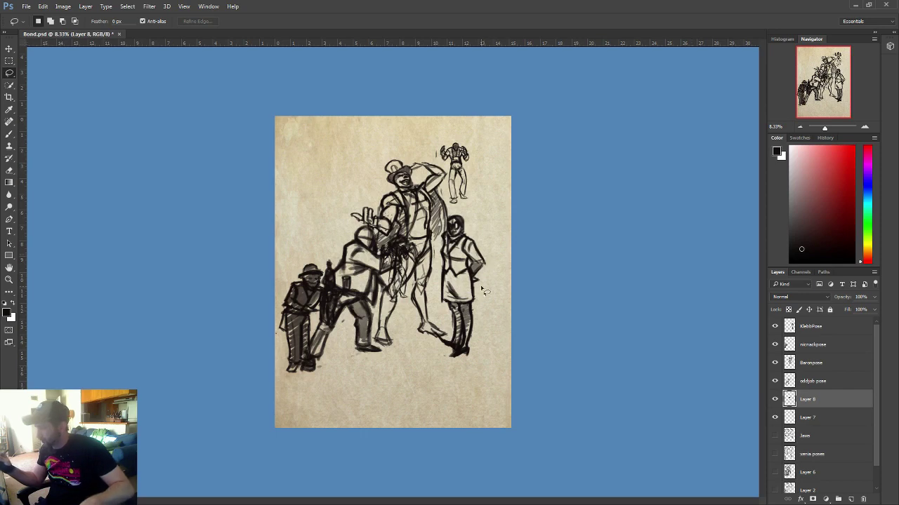
{"action": "key", "text": "ctrl+z"}
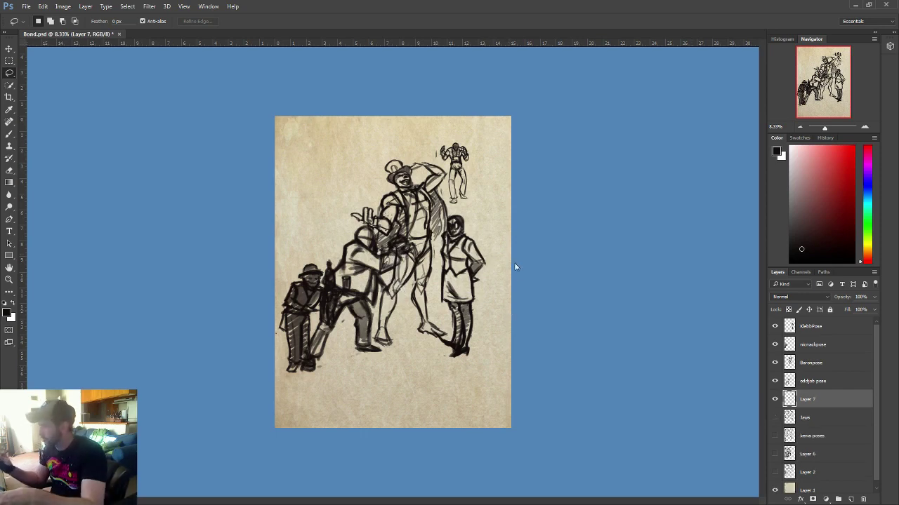
Scale the copied Jaws figure to about 357% and place it towering behind Oddjob and the nicnack figure.
{"action": "key", "text": "ctrl+t"}
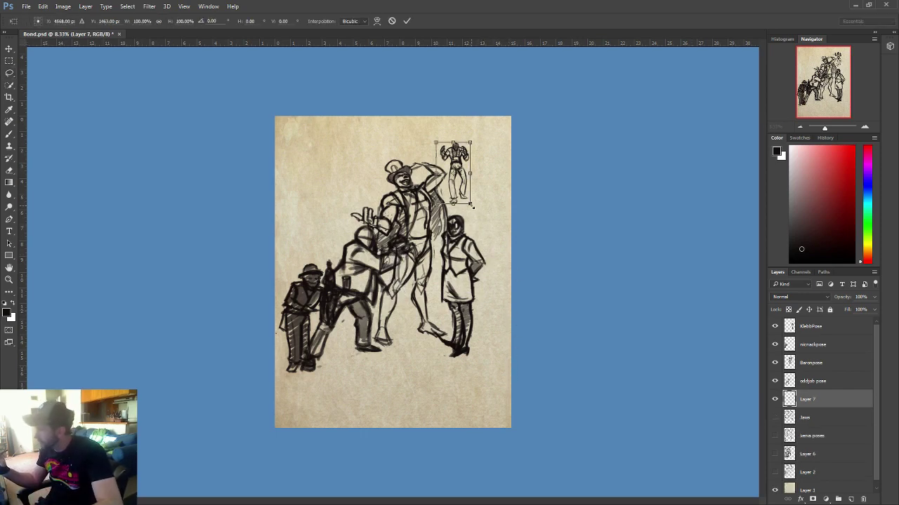
{"action": "left_click_drag", "start_coordinate": [471, 205], "coordinate": [526, 349]}
{"action": "left_click_drag", "start_coordinate": [470, 294], "coordinate": [304, 286]}
{"action": "left_click_drag", "start_coordinate": [373, 299], "coordinate": [379, 312]}
{"action": "mouse_move", "coordinate": [377, 145]}
{"action": "left_mouse_down"}
{"action": "mouse_move", "coordinate": [385, 124]}
{"action": "mouse_move", "coordinate": [384, 144]}
{"action": "left_mouse_up"}
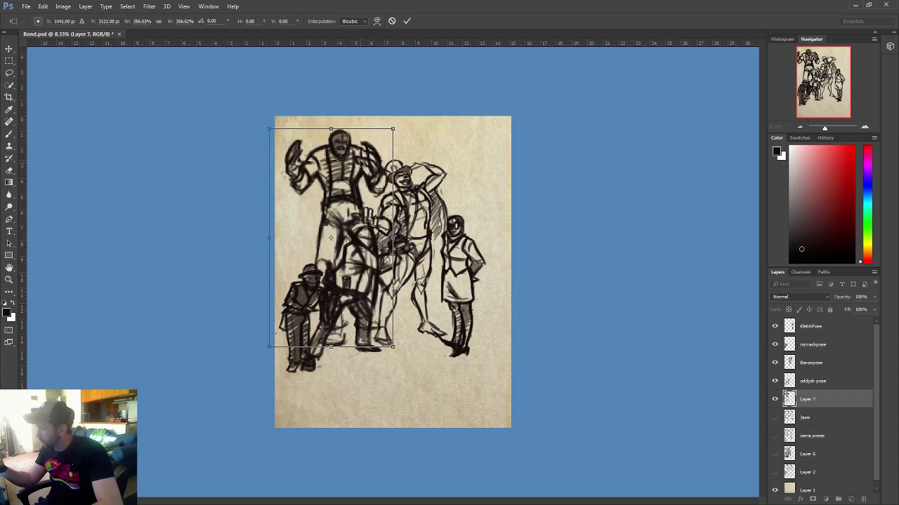
{"action": "left_click_drag", "start_coordinate": [372, 217], "coordinate": [366, 217]}
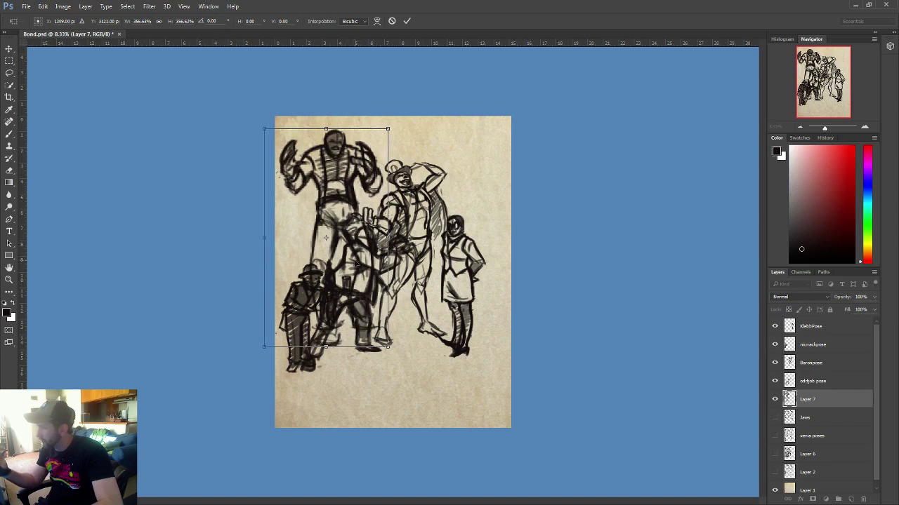
{"action": "left_click_drag", "start_coordinate": [354, 271], "coordinate": [351, 278]}
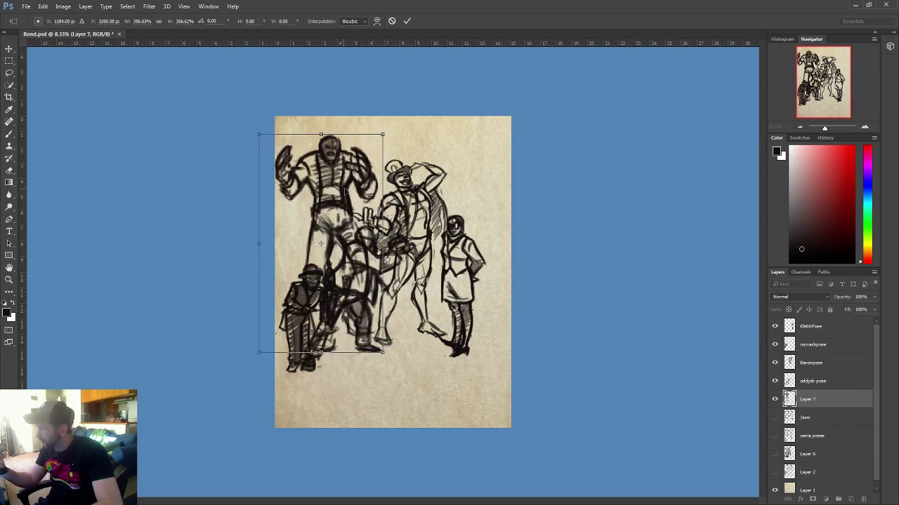
{"action": "left_click_drag", "start_coordinate": [344, 190], "coordinate": [345, 213]}
{"action": "key", "text": "Return"}
Refine the enlarged Jaws figure's face, torso and arms on Layer 7, alternating between the Brush and Eraser.
{"action": "key", "text": "l"}
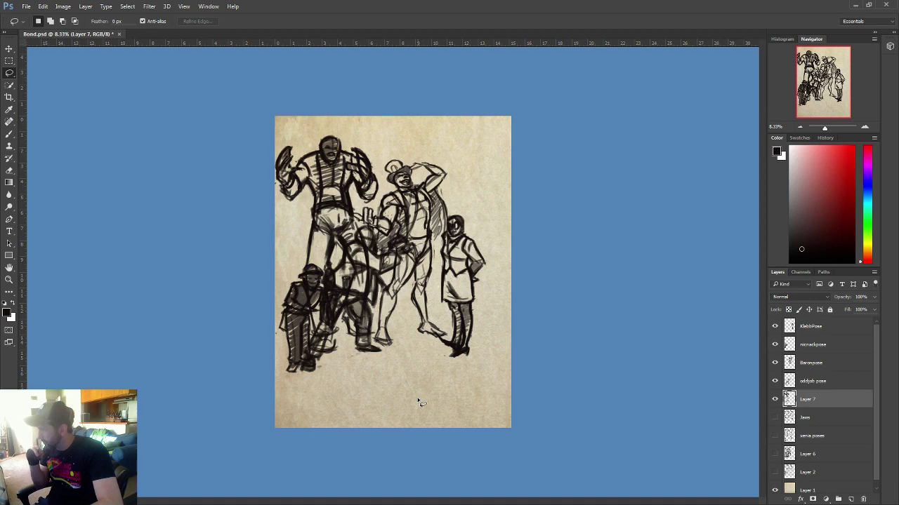
{"action": "key", "text": "e"}
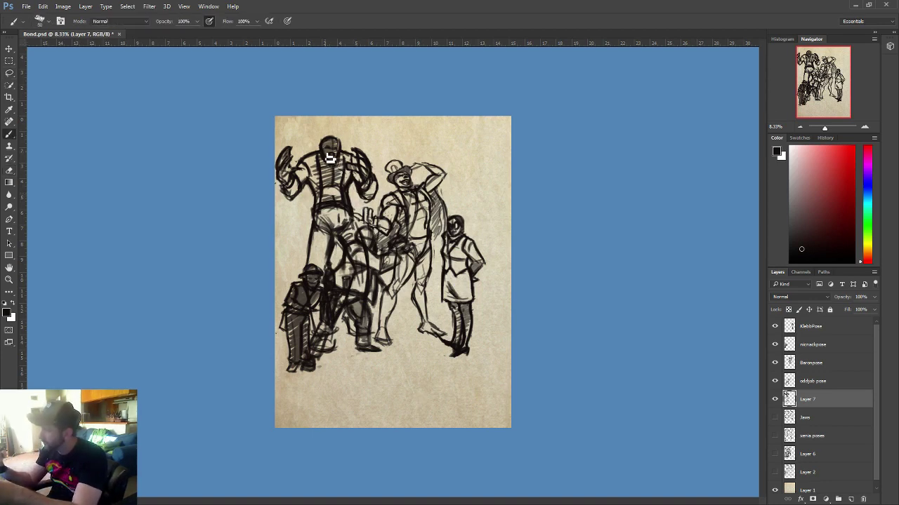
{"action": "key", "text": "b"}
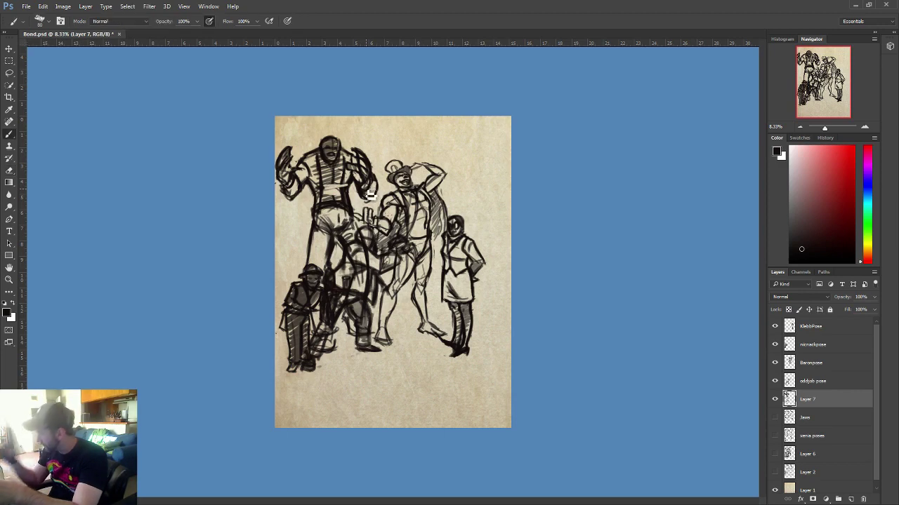
{"action": "key", "text": "e"}
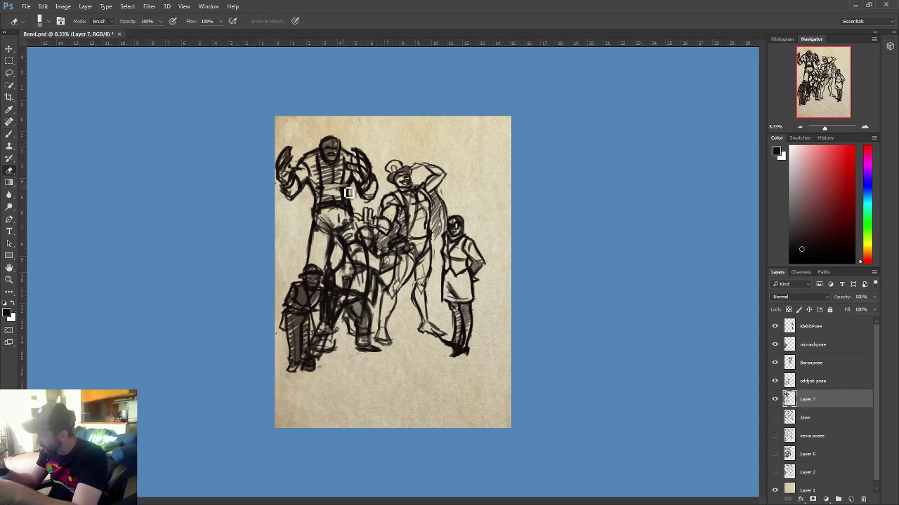
{"action": "key", "text": "b"}
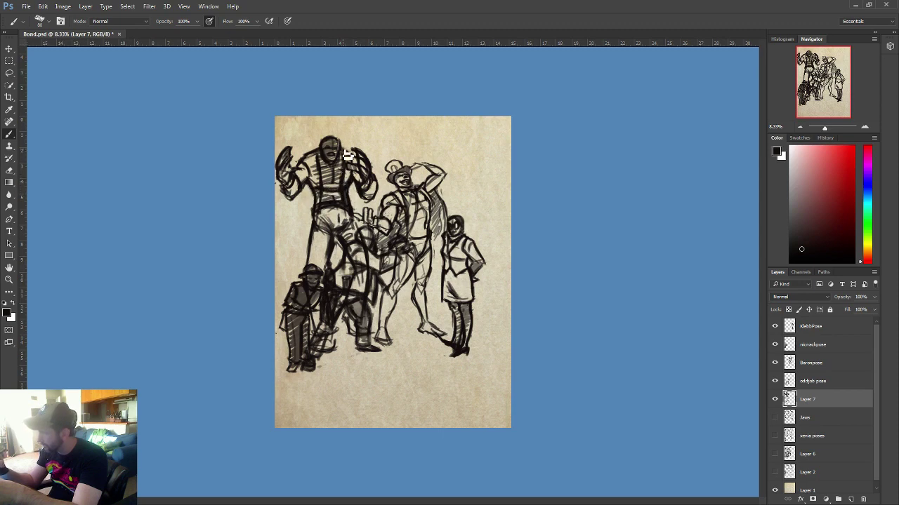
{"action": "key", "text": "e"}
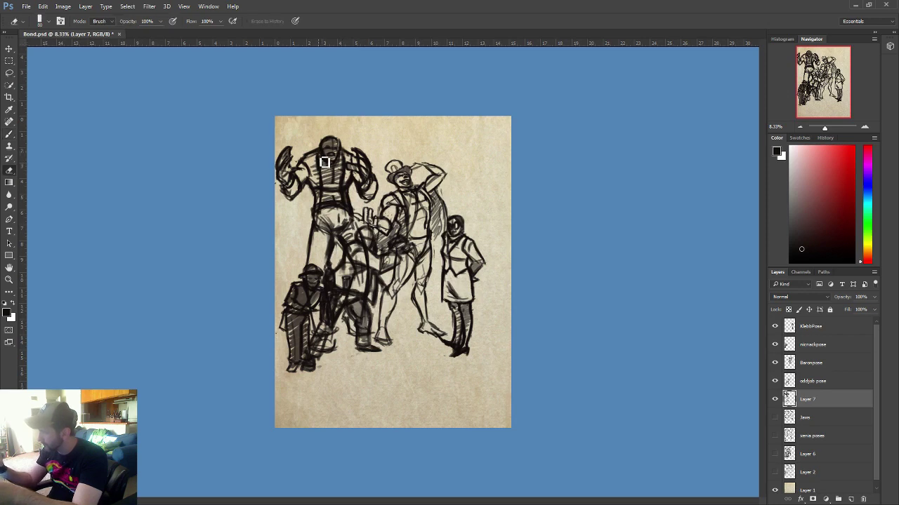
{"action": "mouse_move", "coordinate": [323, 161]}
{"action": "left_mouse_down"}
{"action": "mouse_move", "coordinate": [333, 175]}
{"action": "mouse_move", "coordinate": [346, 170]}
{"action": "left_mouse_up"}
{"action": "key", "text": "b"}
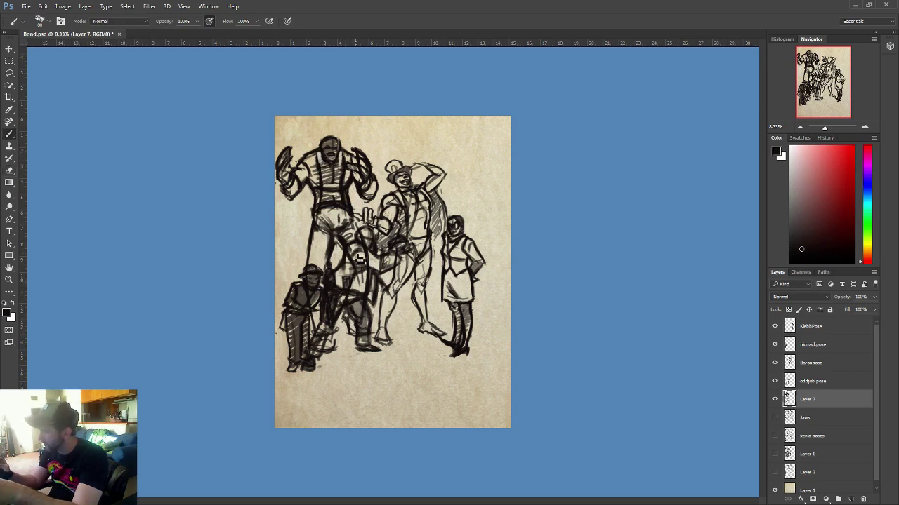
{"action": "key", "text": "e"}
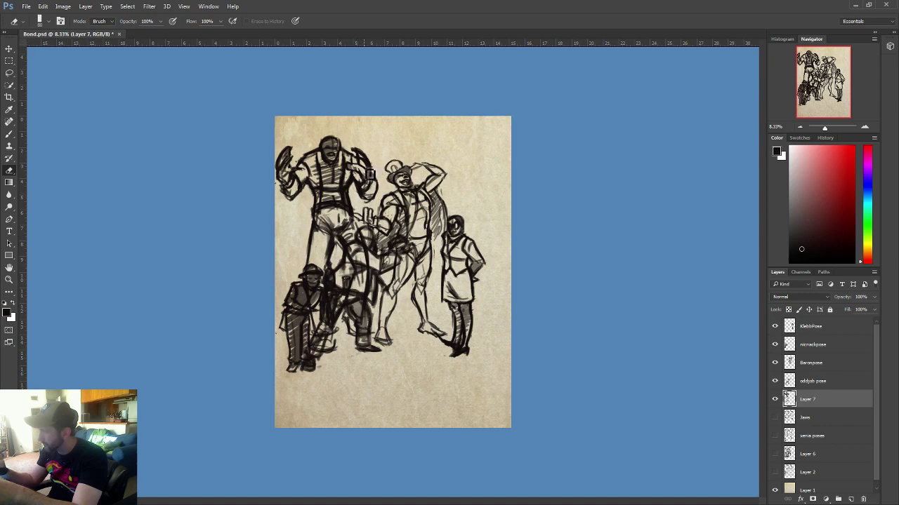
{"action": "key", "text": "b"}
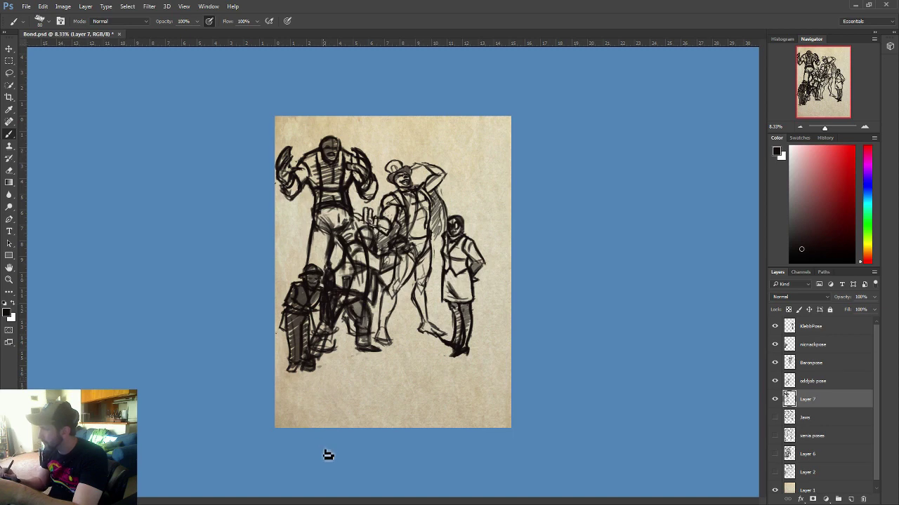
Hide the Klebb, nicnack, Baron and oddjob pose layers to isolate the Jaws figure, and compare it with the original Jaws sketches.
{"action": "left_click", "coordinate": [775, 398]}
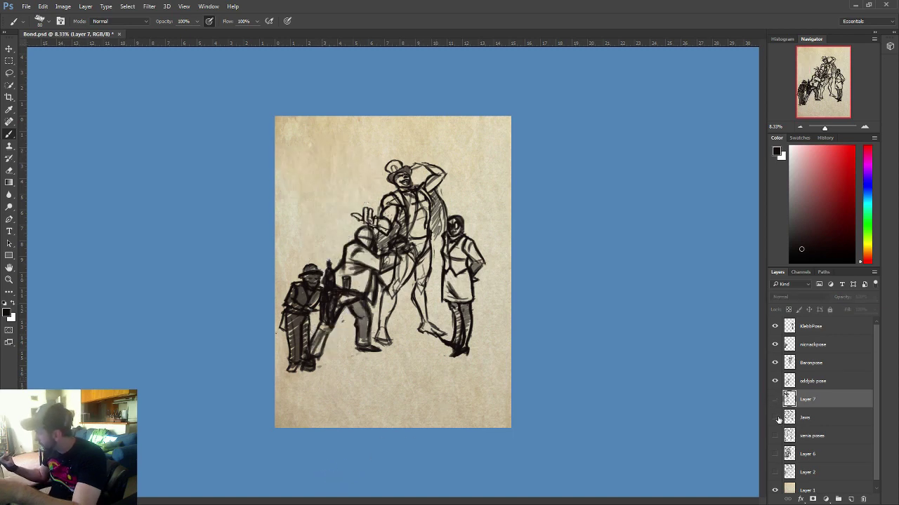
{"action": "left_click", "coordinate": [775, 399]}
{"action": "left_click_drag", "start_coordinate": [775, 381], "coordinate": [774, 326]}
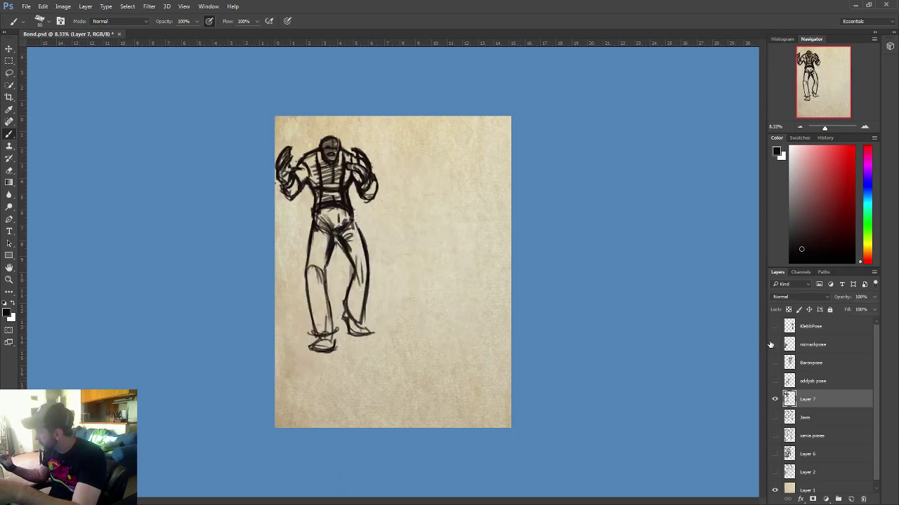
{"action": "left_click", "coordinate": [775, 399]}
{"action": "left_click", "coordinate": [775, 417]}
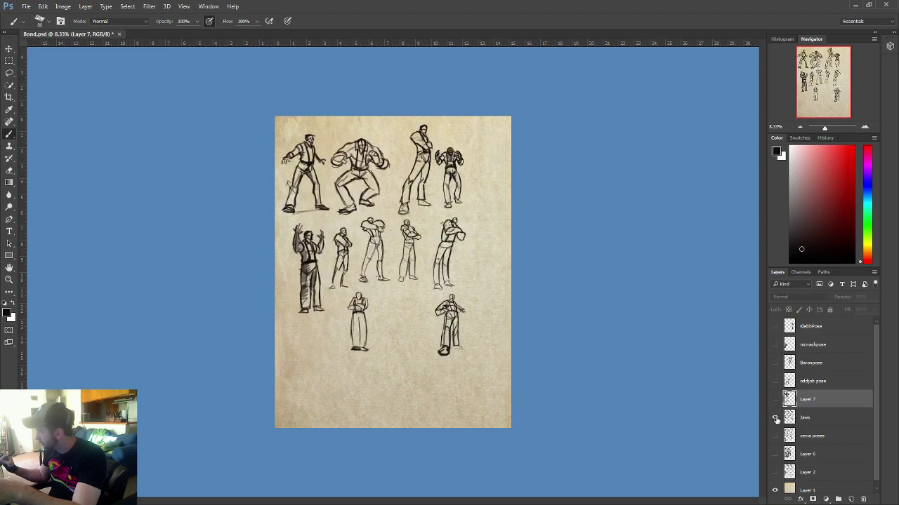
{"action": "left_click", "coordinate": [775, 418]}
{"action": "left_click", "coordinate": [775, 399]}
{"action": "left_click", "coordinate": [775, 400]}
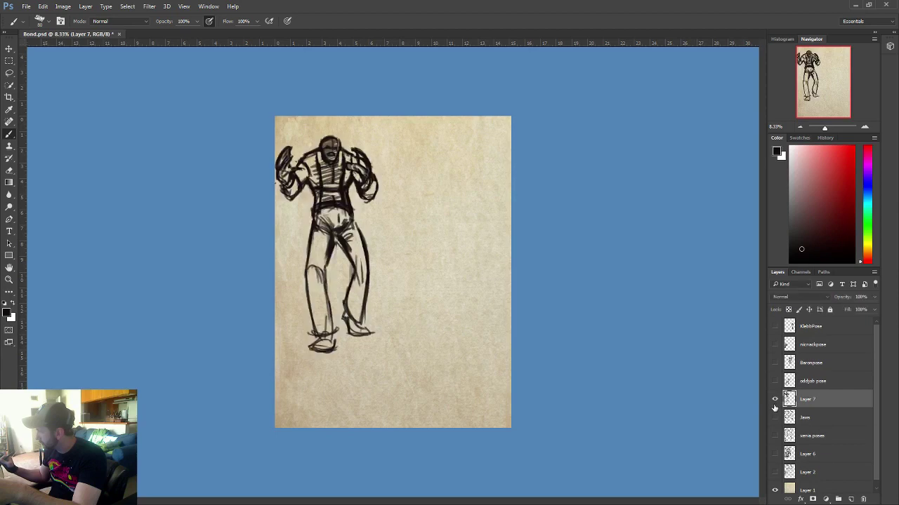
Rework the thigh and knee lines of the Jaws figure's right-hand leg with the Brush and Eraser.
{"action": "key", "text": "e"}
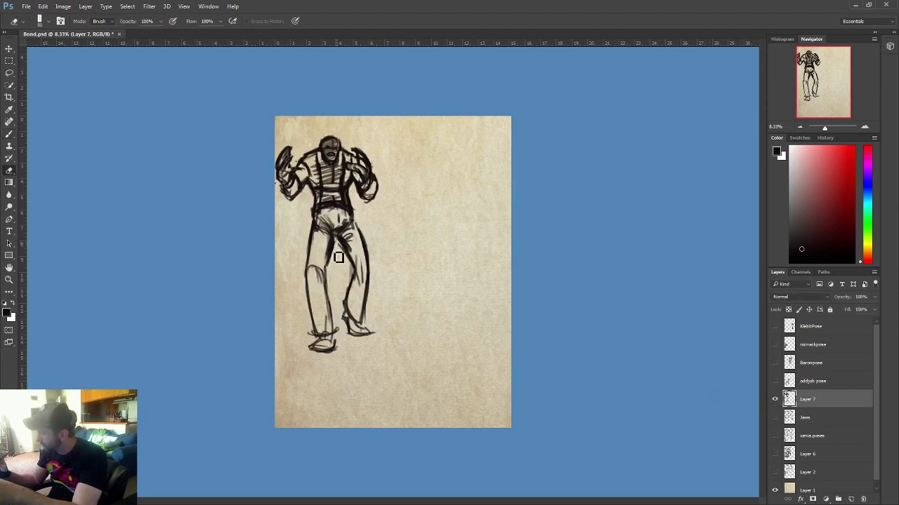
{"action": "key", "text": "b"}
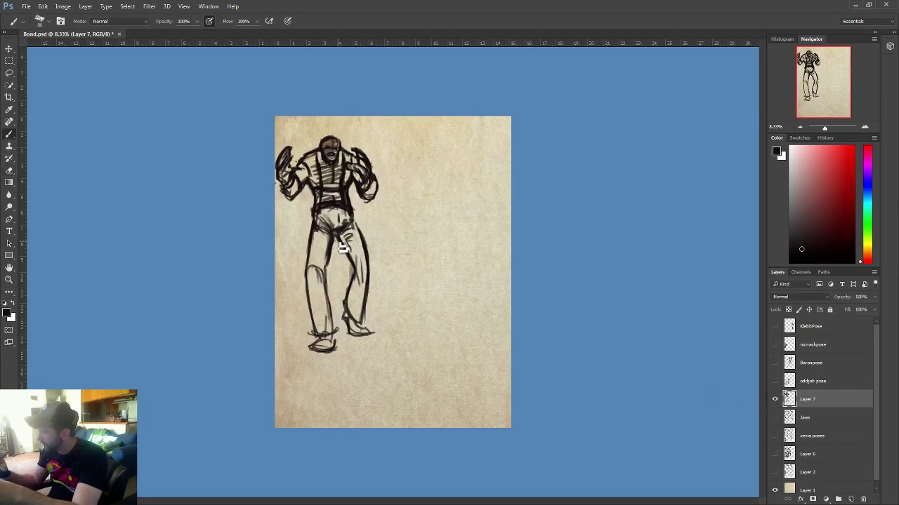
{"action": "key", "text": "e"}
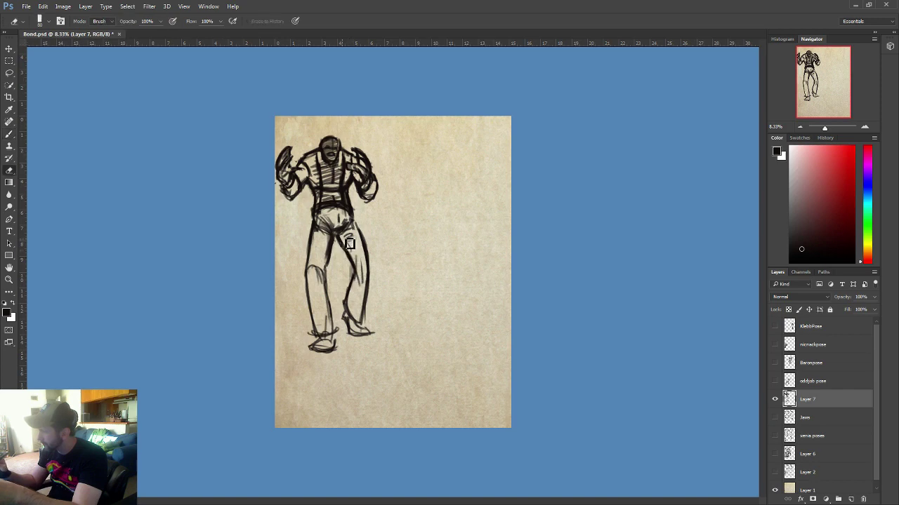
{"action": "key", "text": "b"}
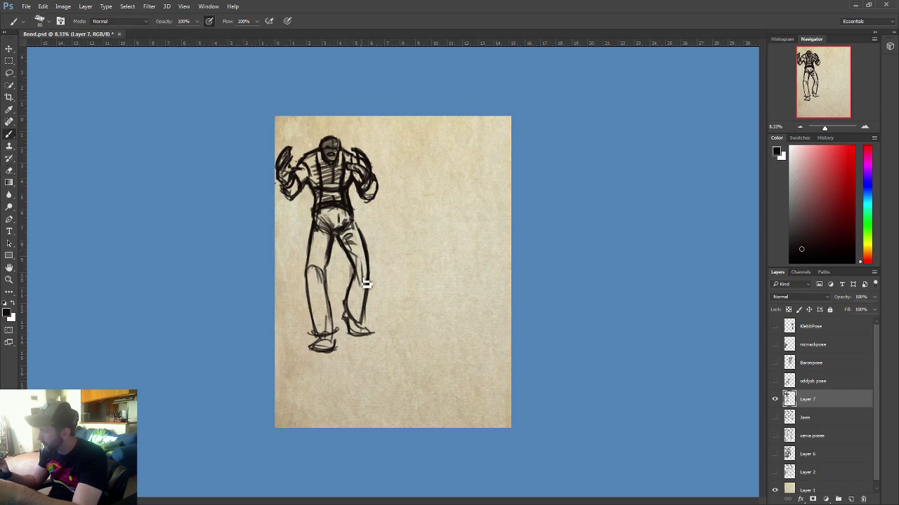
{"action": "key", "text": "e"}
{"action": "key", "text": "b"}
{"action": "key", "text": "e"}
{"action": "key", "text": "b"}
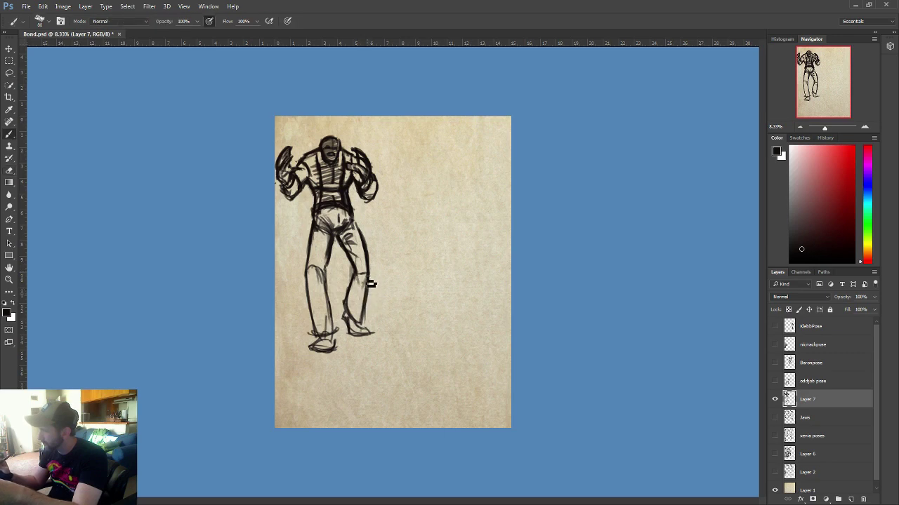
Rework the shin and calf outline of the Jaws figure's right-hand leg with the Brush and Eraser.
{"action": "key", "text": "e"}
{"action": "key", "text": "b"}
{"action": "key", "text": "e"}
{"action": "key", "text": "b"}
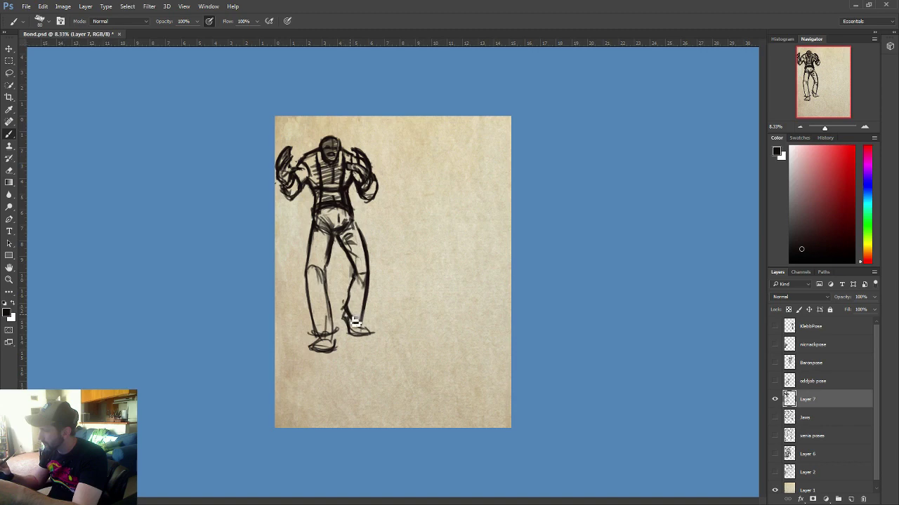
{"action": "key", "text": "e"}
{"action": "key", "text": "b"}
{"action": "key", "text": "e"}
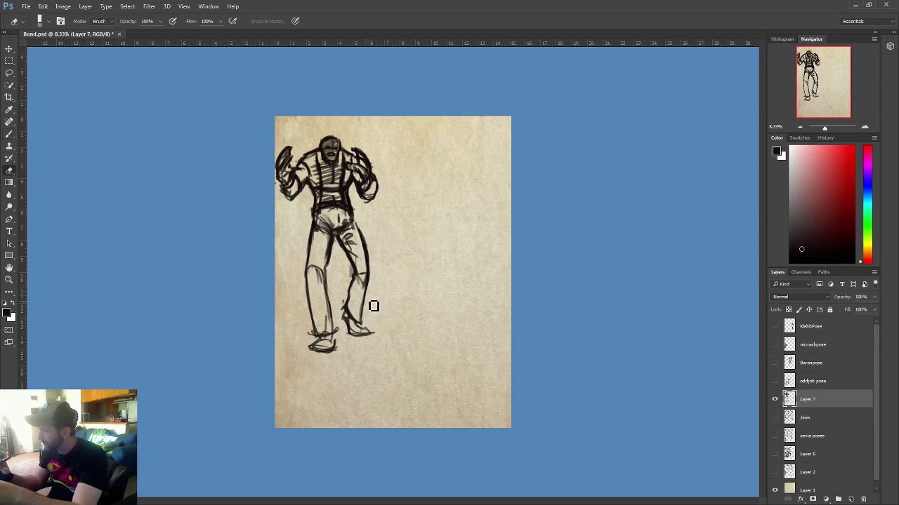
Clean up the trouser hem and draw a defined heel on the Jaws figure's right-hand shoe.
{"action": "key", "text": "b"}
{"action": "key", "text": "e"}
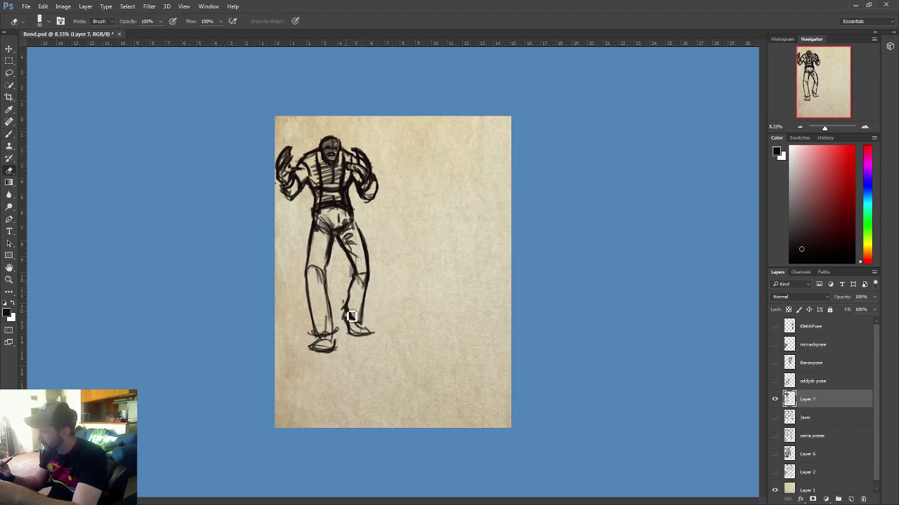
{"action": "key", "text": "b"}
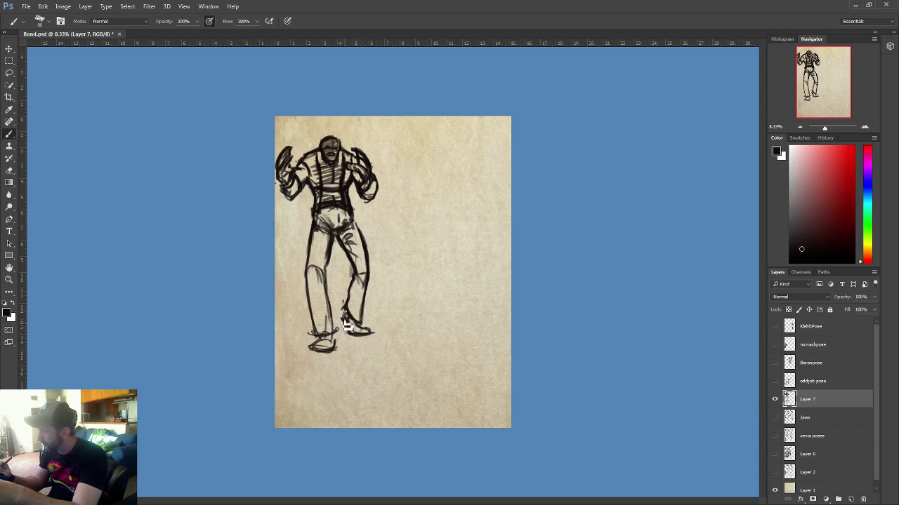
{"action": "key", "text": "e"}
{"action": "left_click_drag", "start_coordinate": [344, 318], "coordinate": [347, 324]}
{"action": "key", "text": "b"}
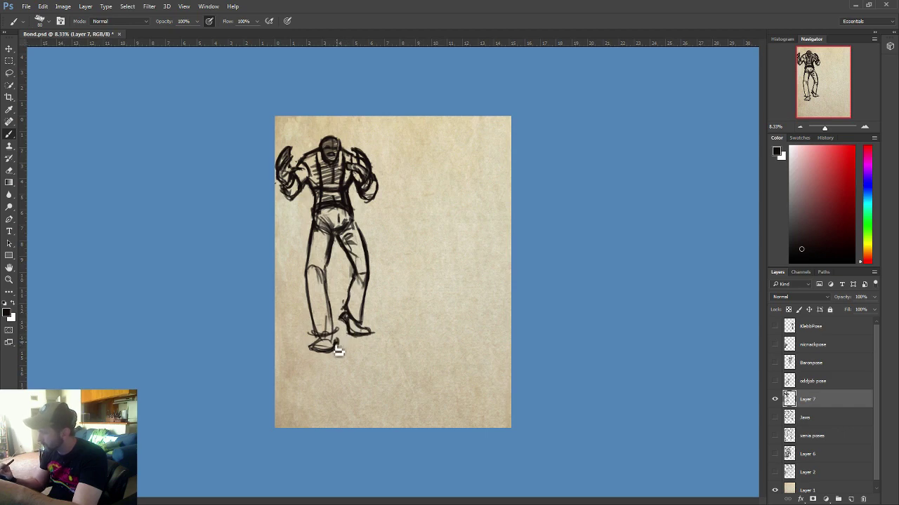
Redraw the Jaws figure's left-hand shoe with a heel and tidy the trouser hem and lower leg above it.
{"action": "key", "text": "e"}
{"action": "key", "text": "b"}
{"action": "mouse_move", "coordinate": [313, 355]}
{"action": "left_mouse_down"}
{"action": "mouse_move", "coordinate": [335, 343]}
{"action": "mouse_move", "coordinate": [320, 342]}
{"action": "mouse_move", "coordinate": [330, 290]}
{"action": "mouse_move", "coordinate": [337, 328]}
{"action": "mouse_move", "coordinate": [322, 339]}
{"action": "left_mouse_up"}
{"action": "key", "text": "e"}
{"action": "key", "text": "b"}
{"action": "key", "text": "e"}
{"action": "key", "text": "b"}
{"action": "key", "text": "e"}
{"action": "key", "text": "b"}
{"action": "key", "text": "e"}
{"action": "key", "text": "b"}
{"action": "key", "text": "e"}
{"action": "key", "text": "b"}
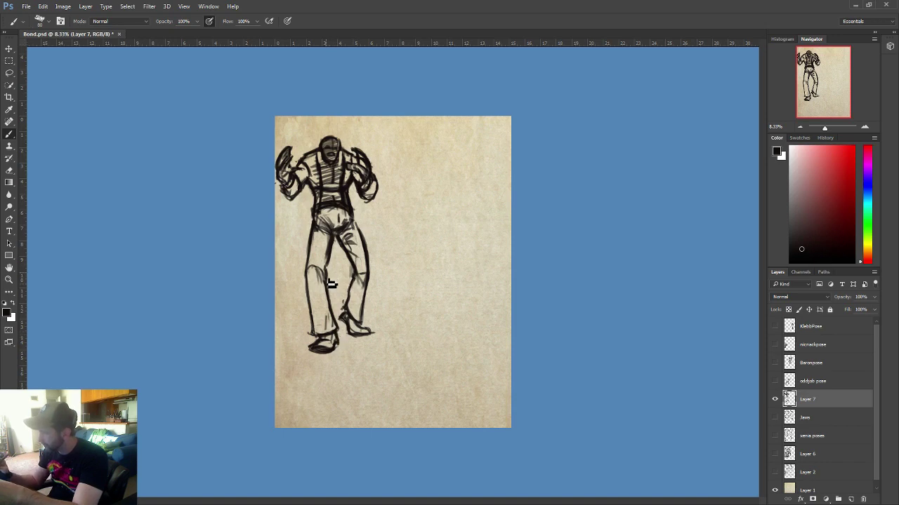
Reshape the knee of the Jaws figure's left-hand leg, erasing parts of the outline and drawing in trouser folds.
{"action": "key", "text": "e"}
{"action": "left_click_drag", "start_coordinate": [330, 283], "coordinate": [329, 284]}
{"action": "key", "text": "b"}
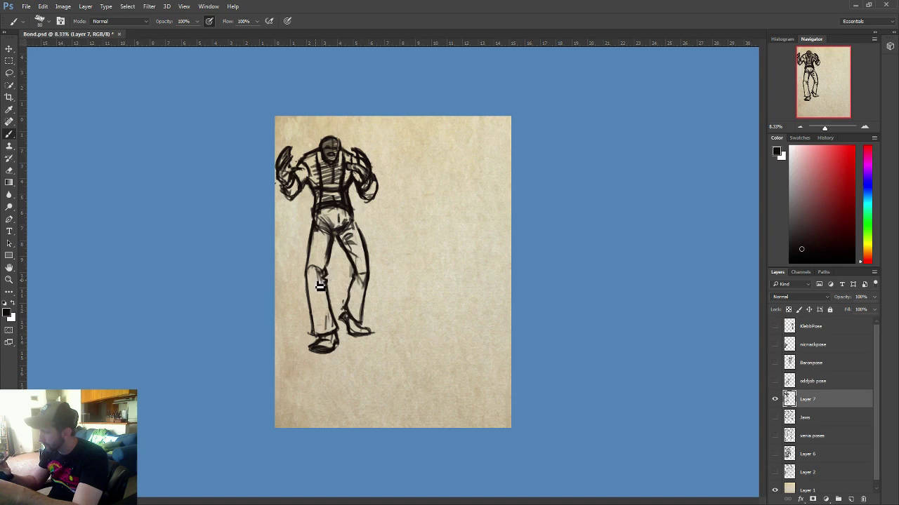
{"action": "key", "text": "e"}
{"action": "left_click_drag", "start_coordinate": [309, 281], "coordinate": [307, 287]}
{"action": "key", "text": "b"}
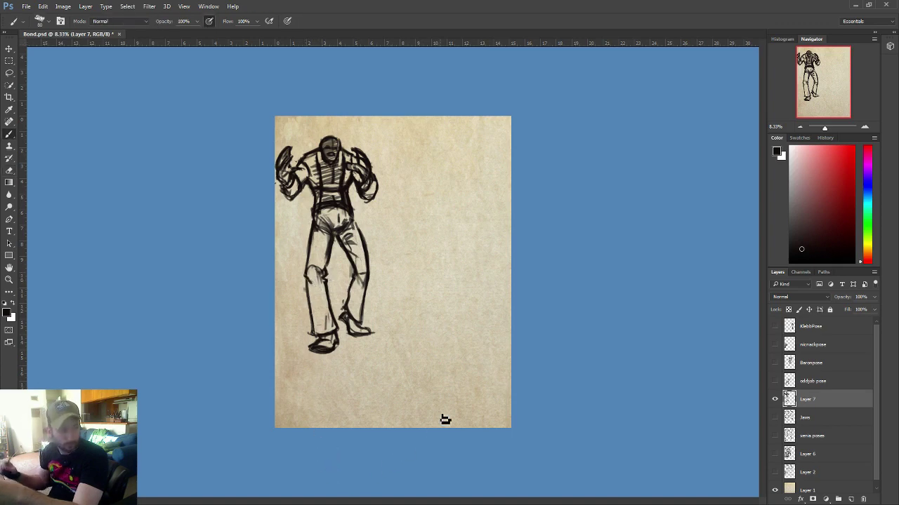
Refine the Jaws figure's mouth, jaw and collar area by alternating between the Brush and Eraser.
{"action": "key", "text": "e"}
{"action": "key", "text": "b"}
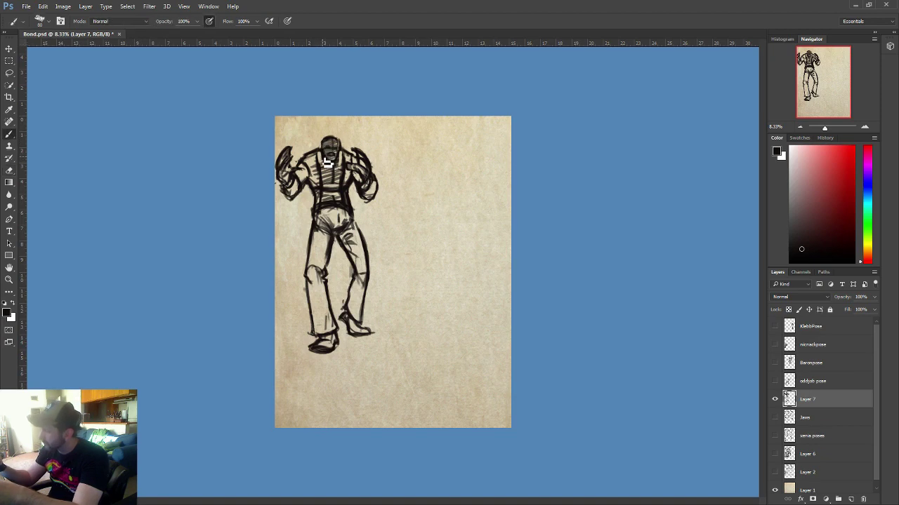
{"action": "key", "text": "e"}
{"action": "key", "text": "b"}
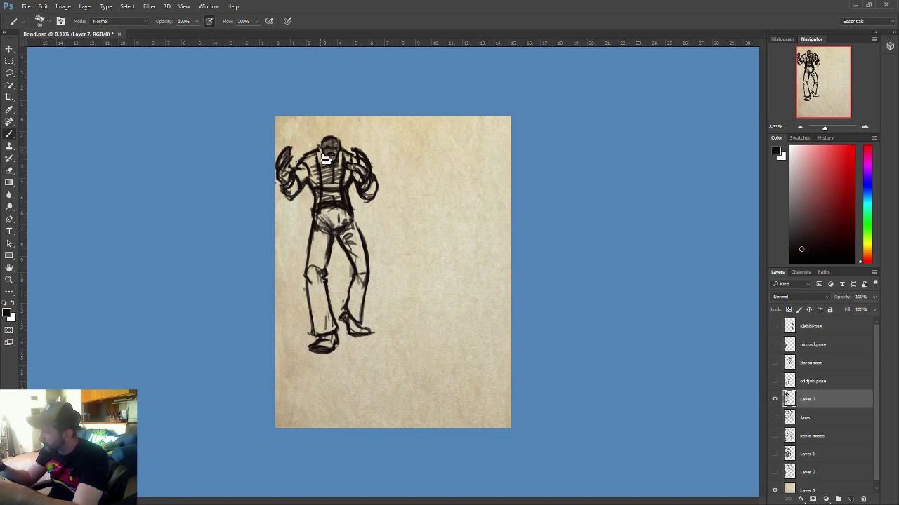
{"action": "key", "text": "e"}
{"action": "key", "text": "b"}
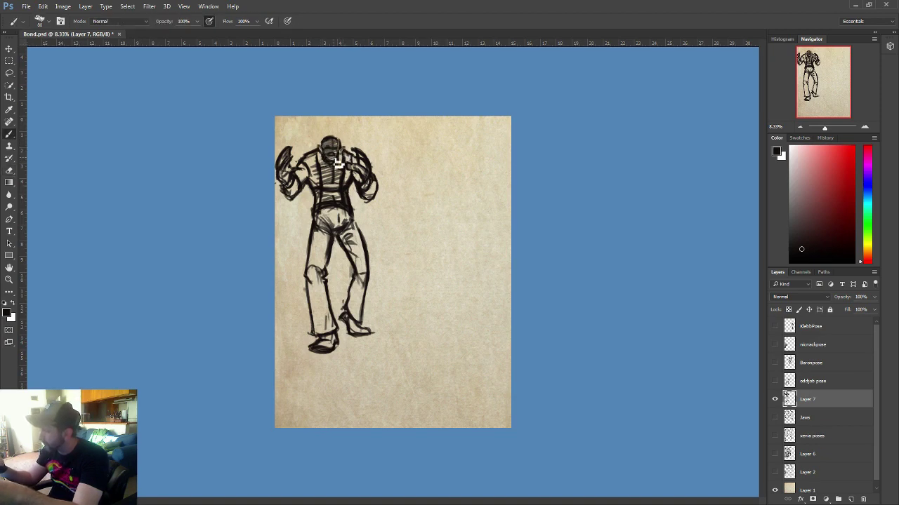
{"action": "key", "text": "e"}
{"action": "left_click_drag", "start_coordinate": [327, 155], "coordinate": [333, 156]}
{"action": "key", "text": "b"}
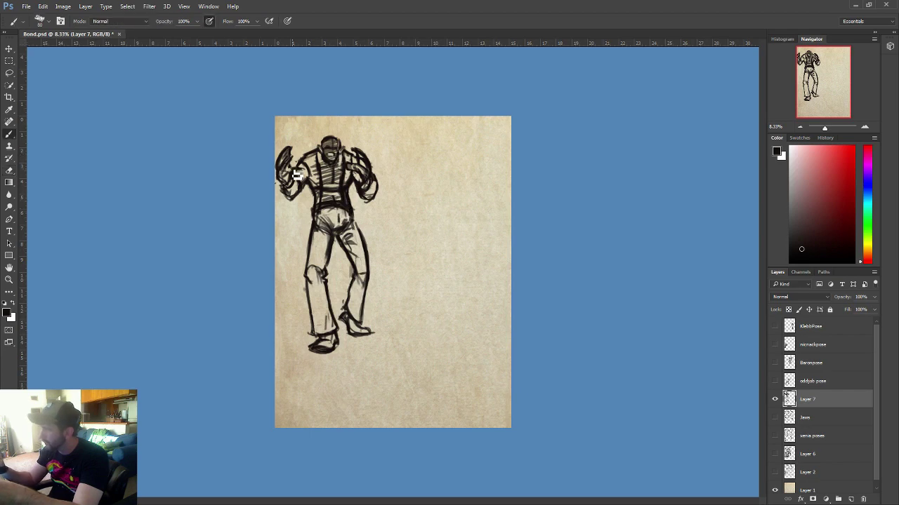
Clean up the shoulder and upper-arm lines of the Jaws figure's left-hand arm.
{"action": "key", "text": "e"}
{"action": "key", "text": "b"}
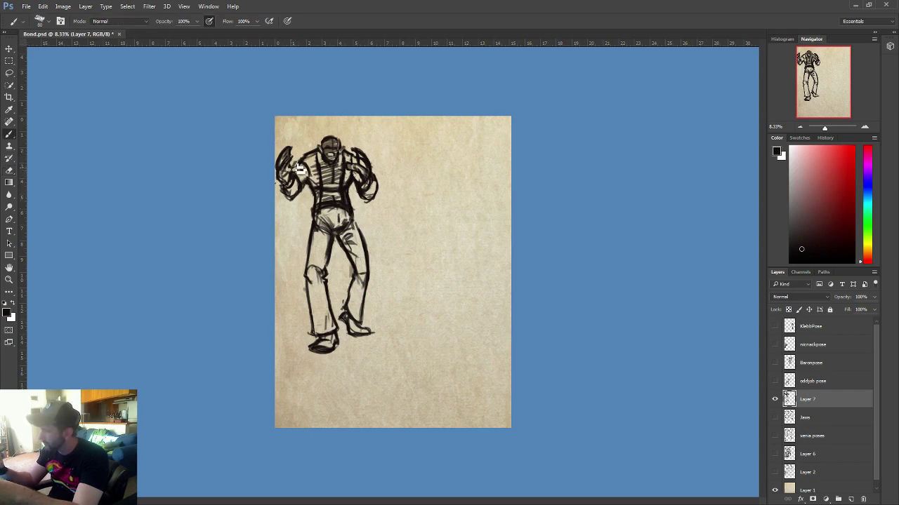
{"action": "key", "text": "e"}
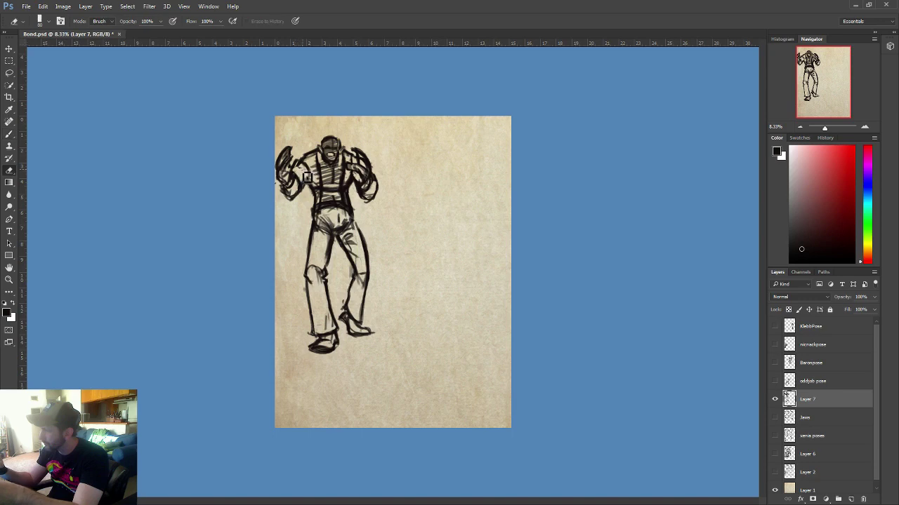
{"action": "key", "text": "b"}
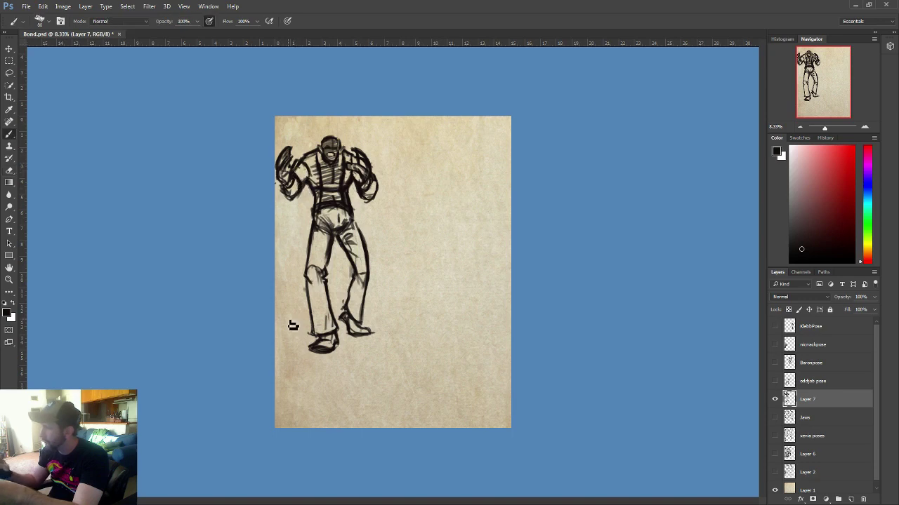
Refine the hand and forearm lines of the Jaws figure's right-hand arm with the Brush and Eraser.
{"action": "key", "text": "e"}
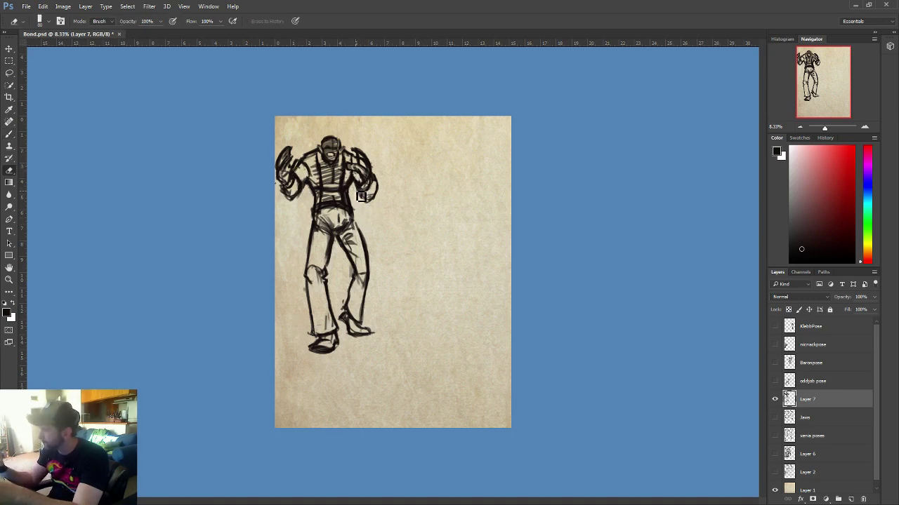
{"action": "key", "text": "b"}
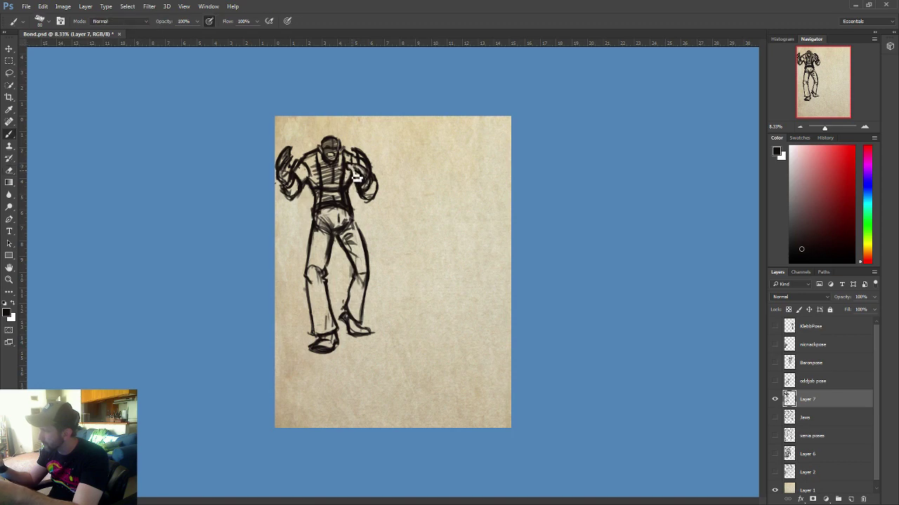
{"action": "key", "text": "e"}
{"action": "key", "text": "b"}
{"action": "key", "text": "e"}
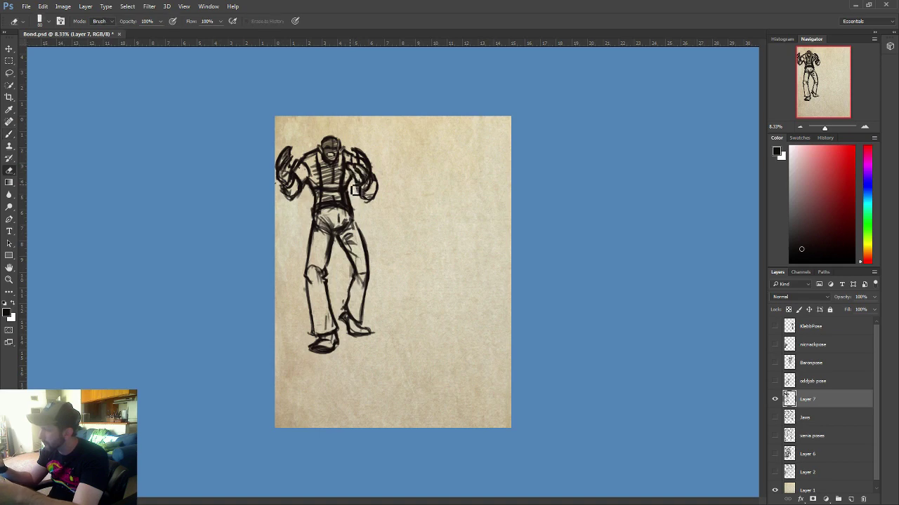
{"action": "key", "text": "b"}
Erase the dark band at the Jaws figure's waist, then redraw the waistband, crotch folds and inner thigh lines.
{"action": "key", "text": "e"}
{"action": "left_click_drag", "start_coordinate": [349, 210], "coordinate": [321, 207]}
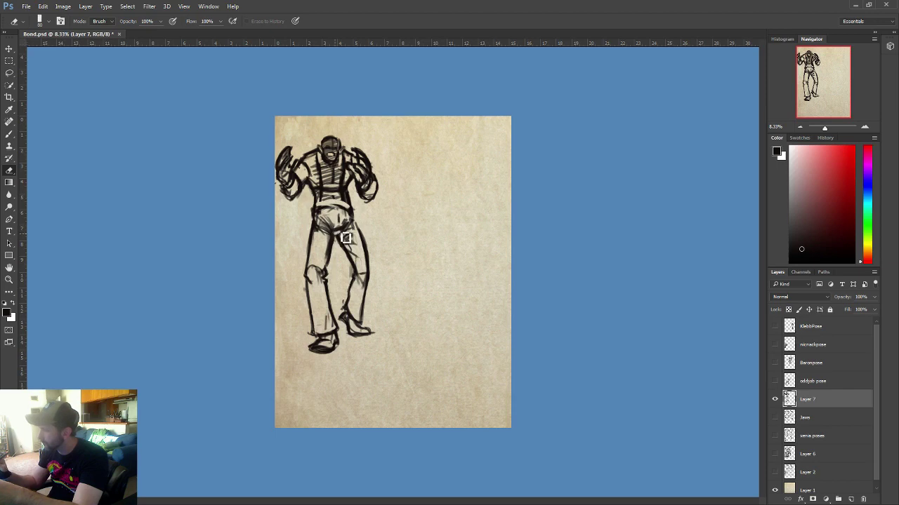
{"action": "key", "text": "b"}
{"action": "left_click_drag", "start_coordinate": [339, 240], "coordinate": [344, 255]}
{"action": "key", "text": "e"}
{"action": "key", "text": "b"}
{"action": "mouse_move", "coordinate": [321, 215]}
{"action": "left_mouse_down"}
{"action": "mouse_move", "coordinate": [340, 241]}
{"action": "mouse_move", "coordinate": [353, 229]}
{"action": "mouse_move", "coordinate": [341, 238]}
{"action": "mouse_move", "coordinate": [357, 272]}
{"action": "left_mouse_up"}
{"action": "key", "text": "e"}
{"action": "key", "text": "b"}
{"action": "key", "text": "e"}
{"action": "key", "text": "b"}
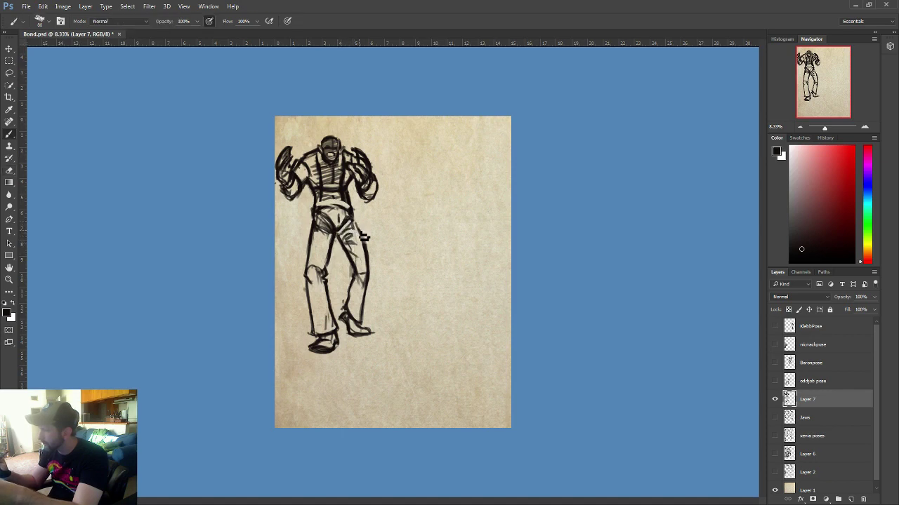
Redraw the hip and outer thigh of the right-hand leg, and compare the figure with the Layer 6 composition sketch.
{"action": "key", "text": "e"}
{"action": "left_click_drag", "start_coordinate": [357, 226], "coordinate": [371, 257]}
{"action": "key", "text": "b"}
{"action": "key", "text": "e"}
{"action": "key", "text": "b"}
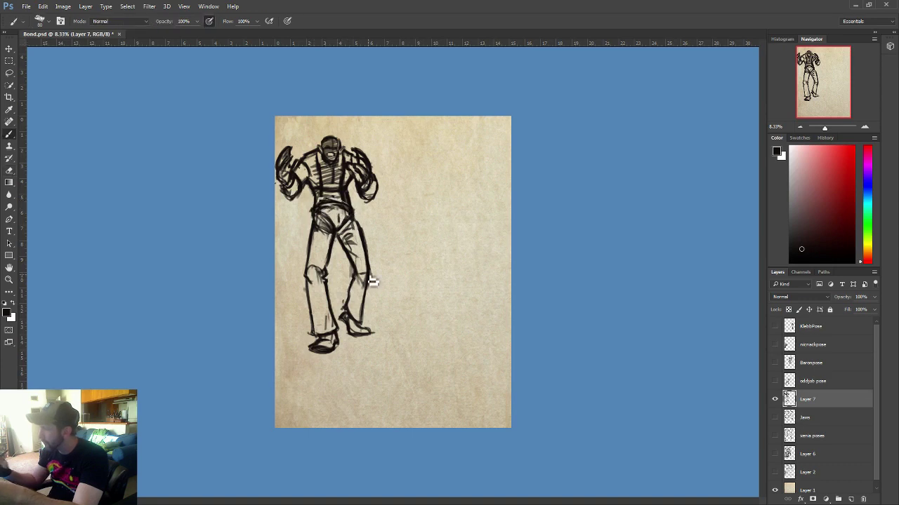
{"action": "left_click", "coordinate": [775, 455]}
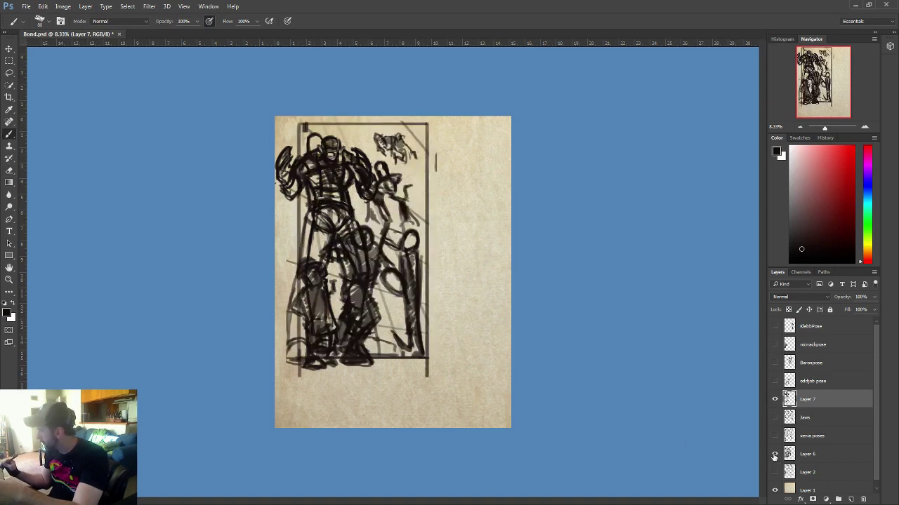
{"action": "left_click", "coordinate": [775, 455]}
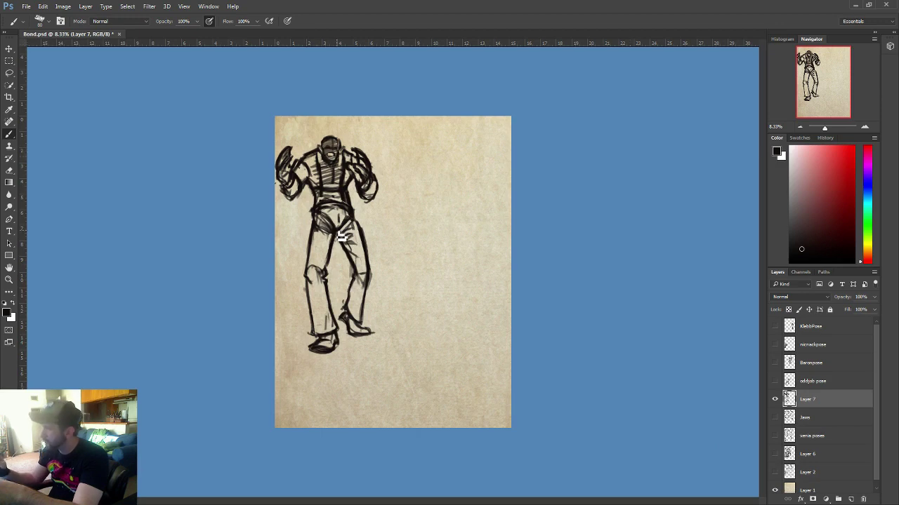
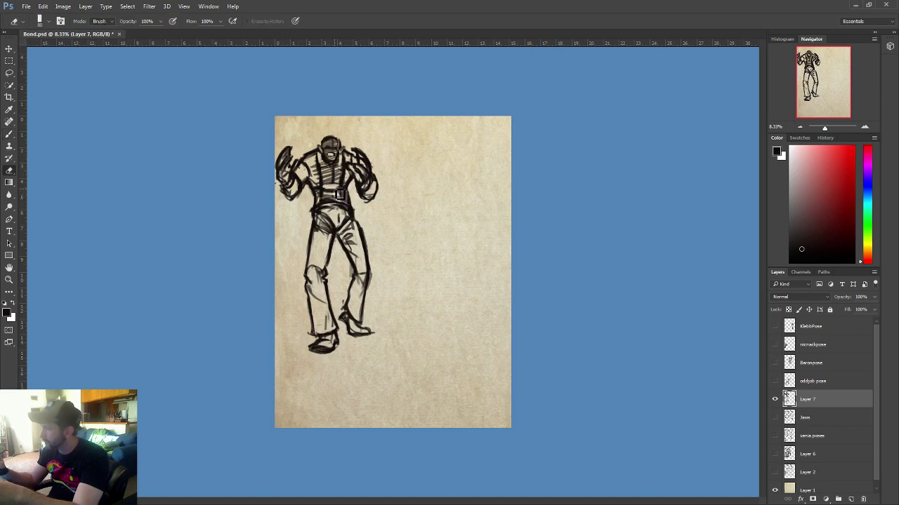
Shade the Jaws figure's pelvis and both trouser legs with diagonal hatching strokes.
{"action": "mouse_move", "coordinate": [333, 207]}
{"action": "left_mouse_down"}
{"action": "mouse_move", "coordinate": [346, 226]}
{"action": "mouse_move", "coordinate": [330, 223]}
{"action": "mouse_move", "coordinate": [339, 237]}
{"action": "left_mouse_up"}
{"action": "key", "text": "e"}
{"action": "key", "text": "b"}
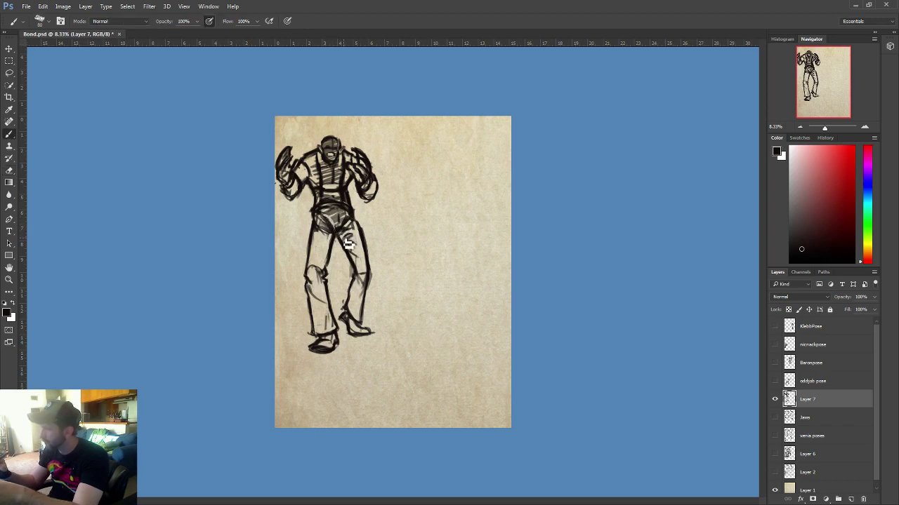
{"action": "mouse_move", "coordinate": [337, 263]}
{"action": "left_mouse_down"}
{"action": "mouse_move", "coordinate": [323, 236]}
{"action": "mouse_move", "coordinate": [332, 240]}
{"action": "mouse_move", "coordinate": [318, 248]}
{"action": "mouse_move", "coordinate": [334, 248]}
{"action": "mouse_move", "coordinate": [315, 293]}
{"action": "mouse_move", "coordinate": [326, 296]}
{"action": "mouse_move", "coordinate": [327, 333]}
{"action": "left_mouse_up"}
{"action": "left_click_drag", "start_coordinate": [363, 244], "coordinate": [360, 337]}
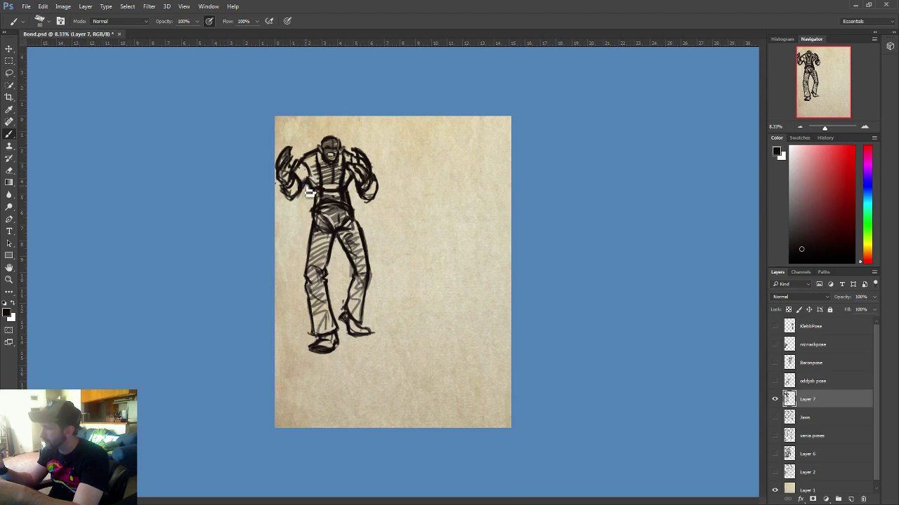
Clean up the lines between the Jaws figure's torso and arms with the Eraser and Brush.
{"action": "key", "text": "e"}
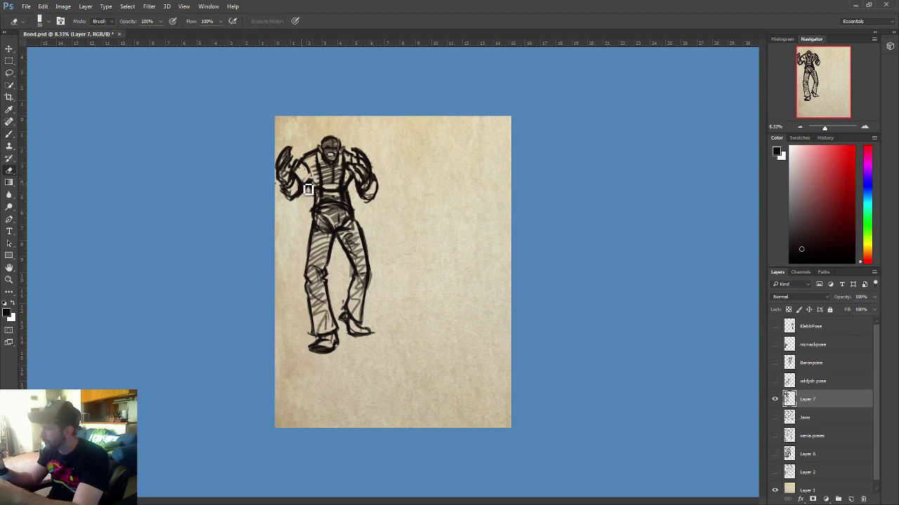
{"action": "key", "text": "b"}
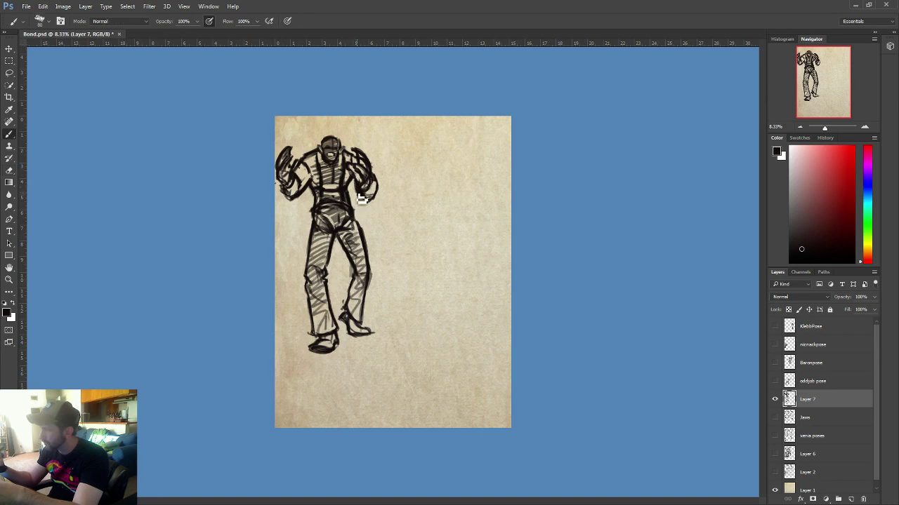
Refine the elbow and forearm of the raised arm on the canvas-right side of the Layer 7 figure, alternating Brush and Eraser strokes.
{"action": "key", "text": "e"}
{"action": "key", "text": "b"}
{"action": "key", "text": "e"}
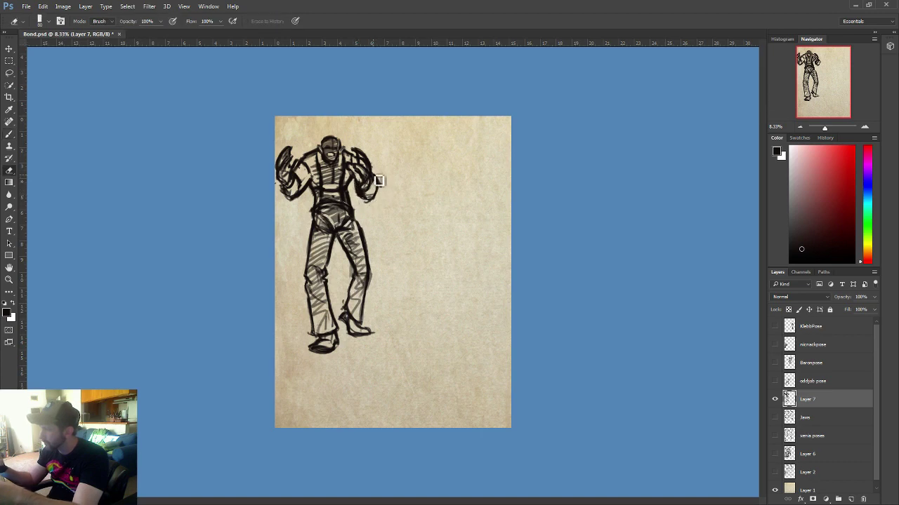
{"action": "key", "text": "b"}
{"action": "key", "text": "e"}
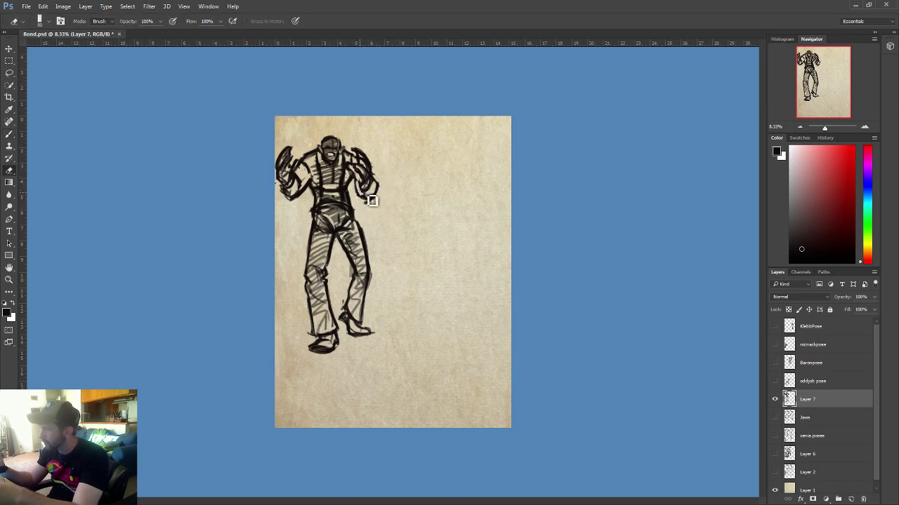
{"action": "key", "text": "b"}
{"action": "key", "text": "e"}
{"action": "key", "text": "b"}
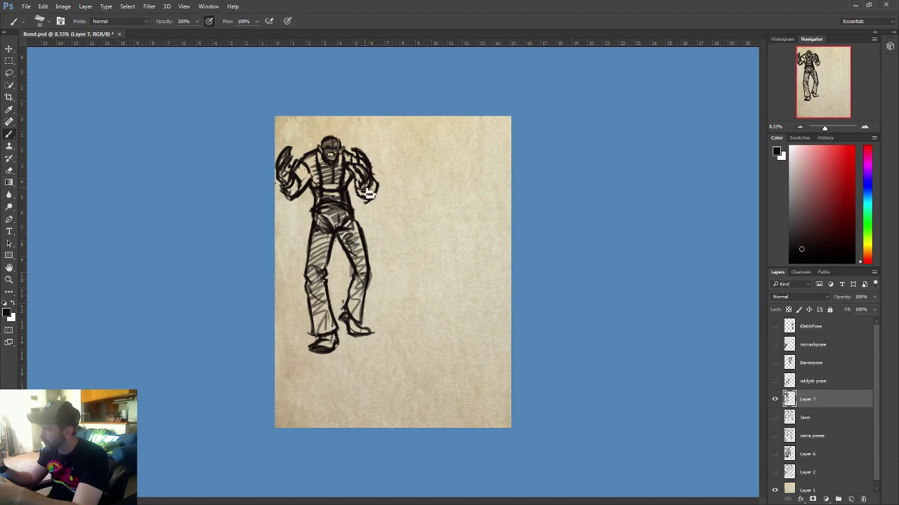
{"action": "key", "text": "e"}
{"action": "key", "text": "b"}
{"action": "key", "text": "e"}
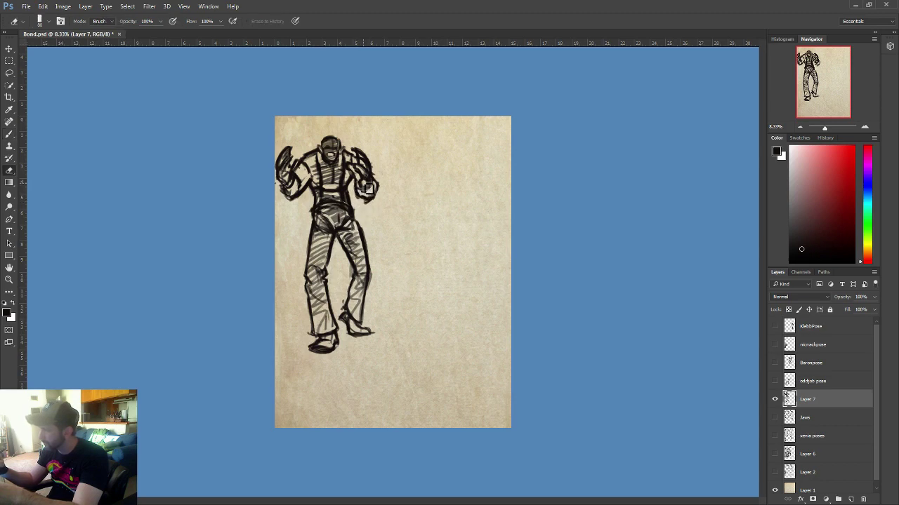
{"action": "key", "text": "b"}
{"action": "key", "text": "e"}
{"action": "key", "text": "b"}
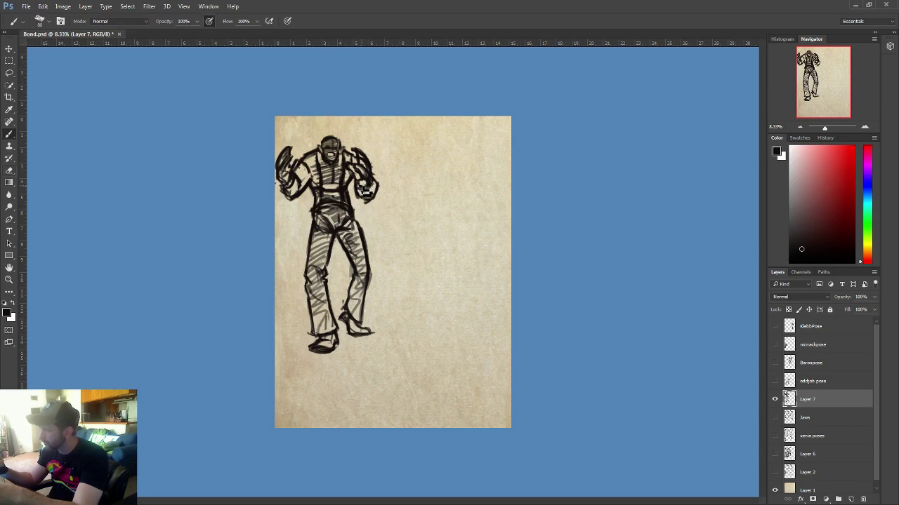
{"action": "key", "text": "e"}
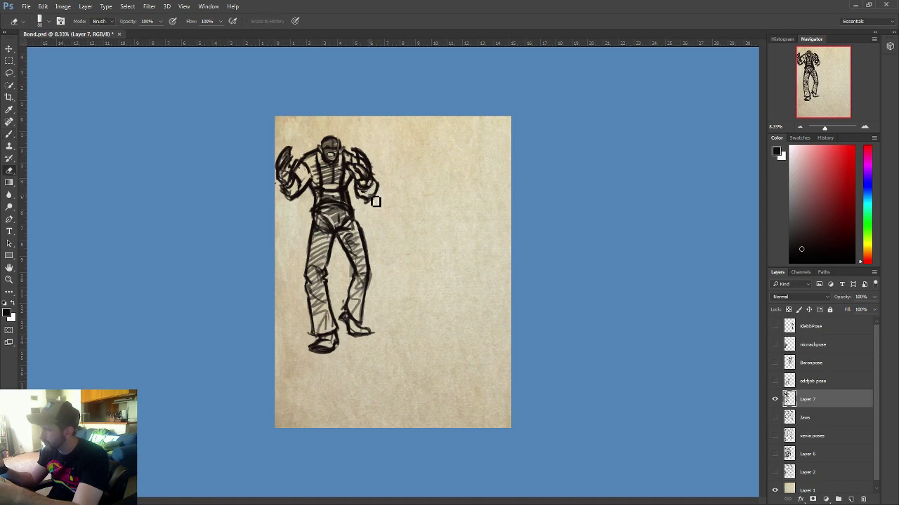
{"action": "key", "text": "b"}
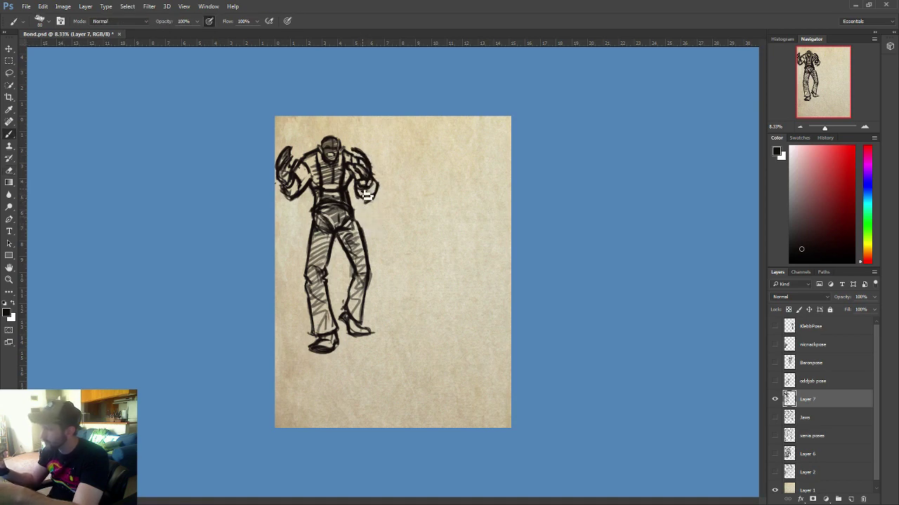
Clean up and redraw the hand and inner arm outline on the canvas-right side of the Layer 7 figure.
{"action": "key", "text": "e"}
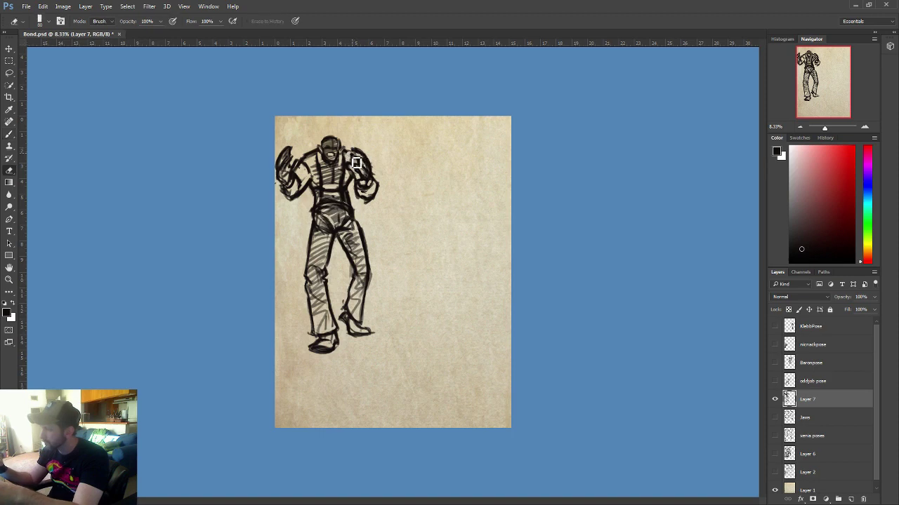
{"action": "key", "text": "b"}
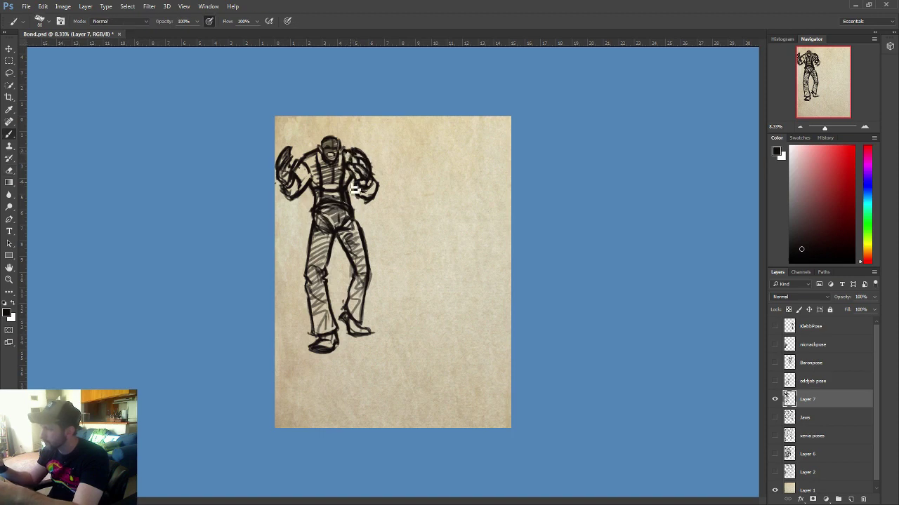
{"action": "key", "text": "e"}
{"action": "key", "text": "b"}
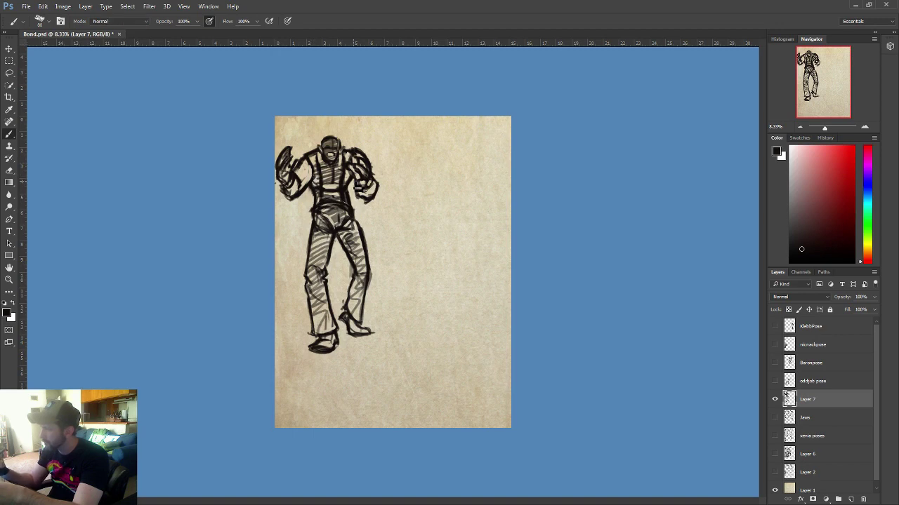
{"action": "key", "text": "e"}
{"action": "key", "text": "b"}
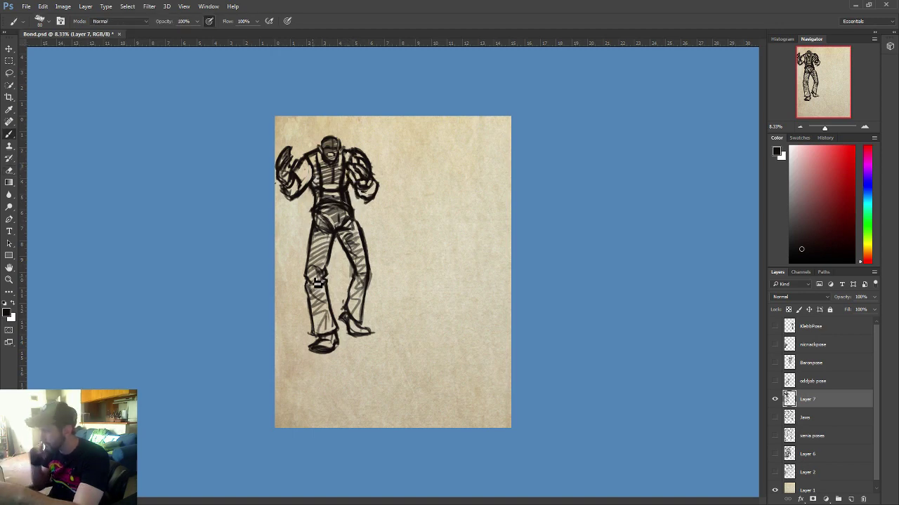
Make the oddjob pose, Baronpose, nicnackpose and KlebbPose layers visible together with Layer 7.
{"action": "left_click", "coordinate": [774, 381]}
{"action": "left_click", "coordinate": [774, 362]}
{"action": "left_click", "coordinate": [774, 344]}
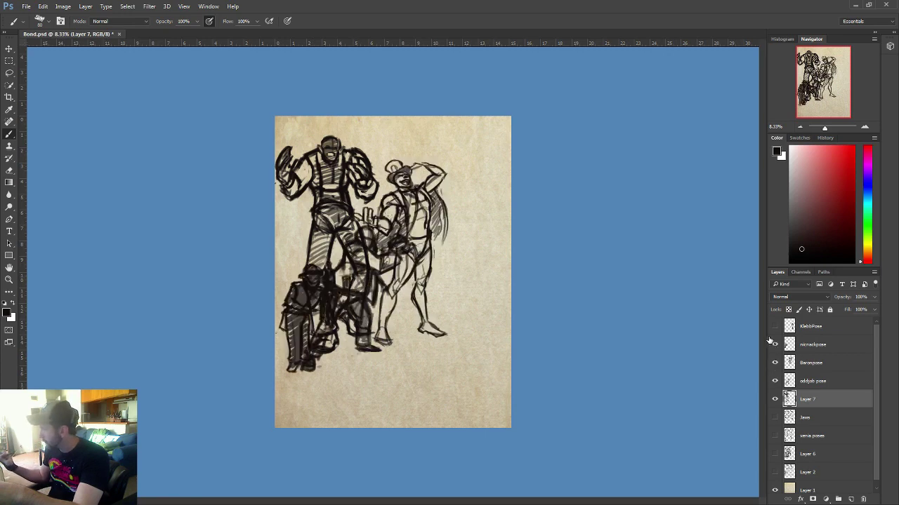
{"action": "left_click", "coordinate": [774, 344]}
{"action": "left_click", "coordinate": [774, 344]}
{"action": "left_click", "coordinate": [774, 326]}
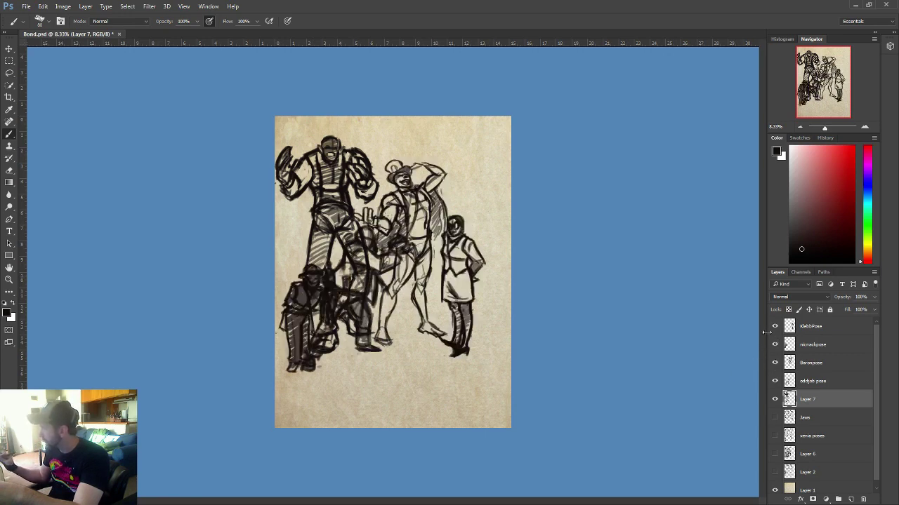
Show the xenia poses layer, view it without the five character layers, and bring those layers back.
{"action": "left_click", "coordinate": [773, 436]}
{"action": "left_click_drag", "start_coordinate": [774, 399], "coordinate": [774, 325]}
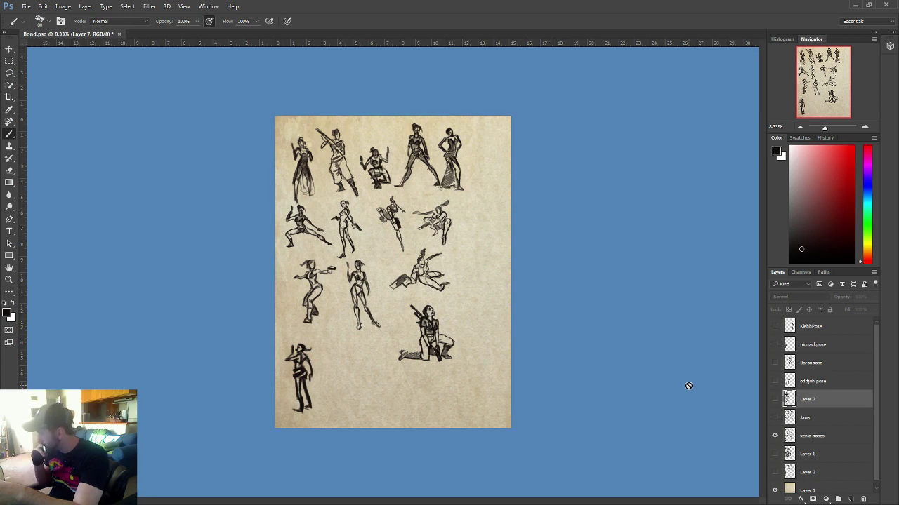
{"action": "left_click_drag", "start_coordinate": [774, 398], "coordinate": [775, 324]}
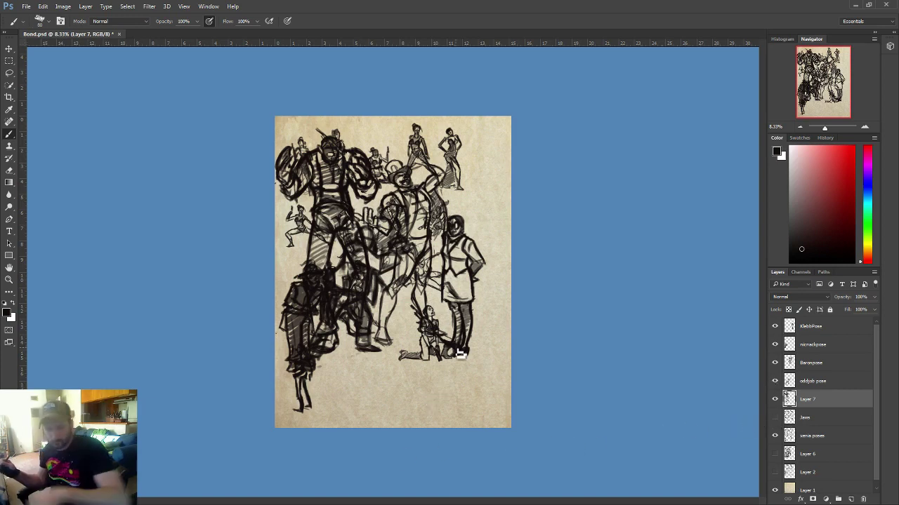
Move the xenia poses layer toward the upper right of the page so the gun-pointing pose sits clear of the group.
{"action": "key", "text": "v"}
{"action": "mouse_move", "coordinate": [434, 314]}
{"action": "left_mouse_down"}
{"action": "mouse_move", "coordinate": [536, 309]}
{"action": "mouse_move", "coordinate": [470, 302]}
{"action": "mouse_move", "coordinate": [396, 317]}
{"action": "left_mouse_up"}
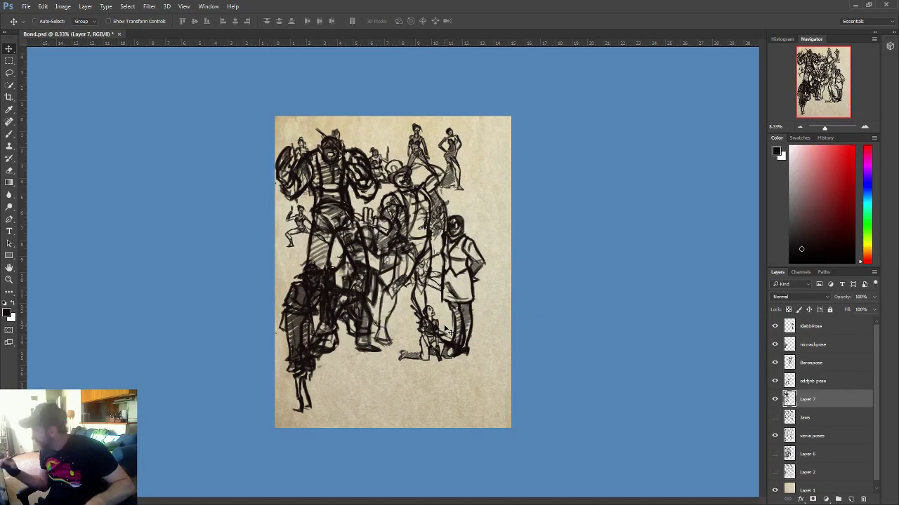
{"action": "left_click", "coordinate": [797, 433]}
{"action": "left_click_drag", "start_coordinate": [421, 319], "coordinate": [579, 182]}
{"action": "left_click_drag", "start_coordinate": [494, 247], "coordinate": [508, 300]}
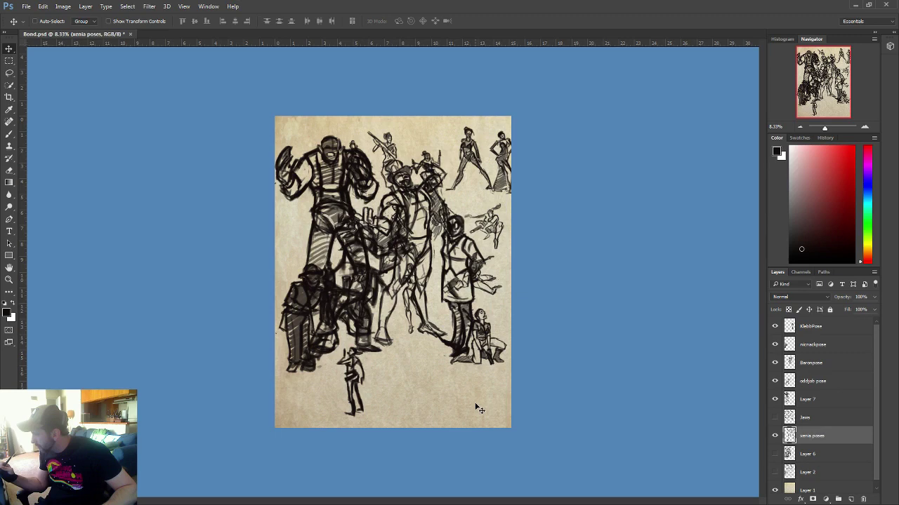
{"action": "left_click_drag", "start_coordinate": [540, 319], "coordinate": [590, 262]}
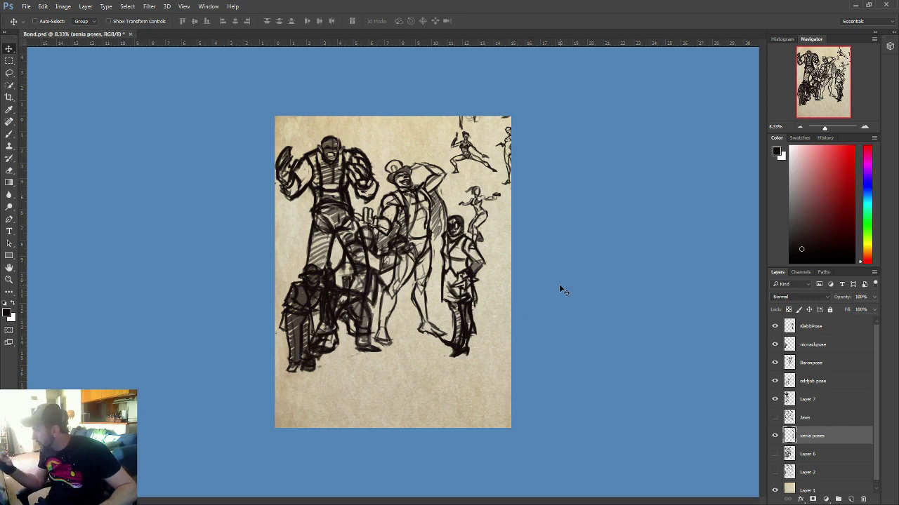
{"action": "left_click_drag", "start_coordinate": [481, 228], "coordinate": [489, 217]}
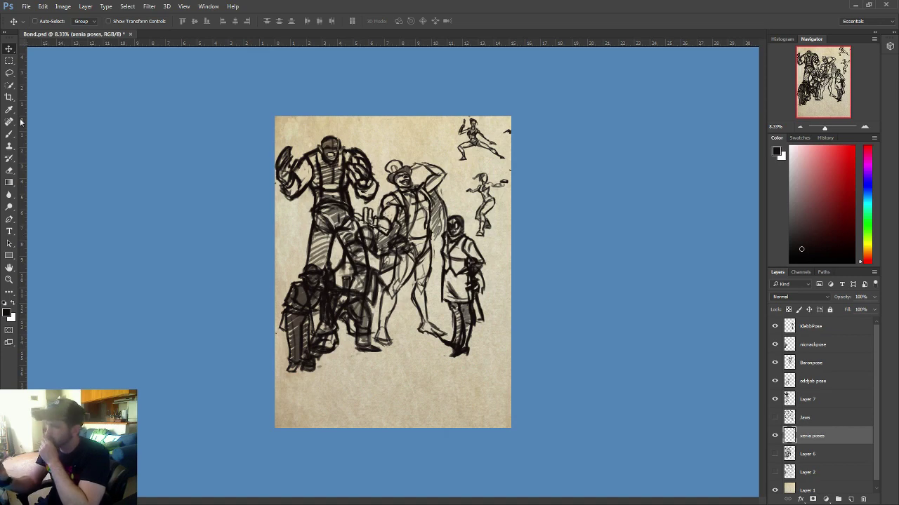
Lasso the gun-pointing pose on xenia poses, copy it to a new layer, and hide the xenia poses layer.
{"action": "left_click", "coordinate": [9, 72]}
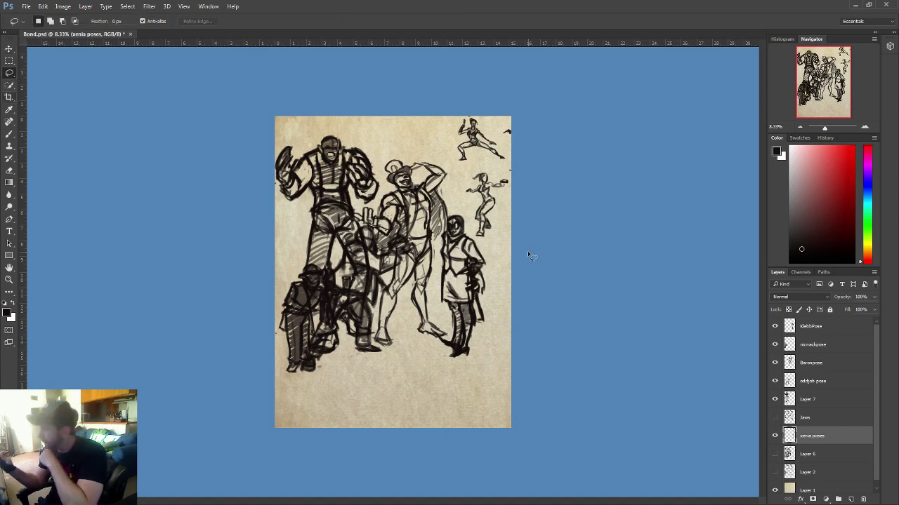
{"action": "mouse_move", "coordinate": [509, 238]}
{"action": "left_mouse_down"}
{"action": "mouse_move", "coordinate": [484, 242]}
{"action": "mouse_move", "coordinate": [470, 221]}
{"action": "mouse_move", "coordinate": [465, 181]}
{"action": "mouse_move", "coordinate": [499, 171]}
{"action": "mouse_move", "coordinate": [511, 202]}
{"action": "left_mouse_up"}
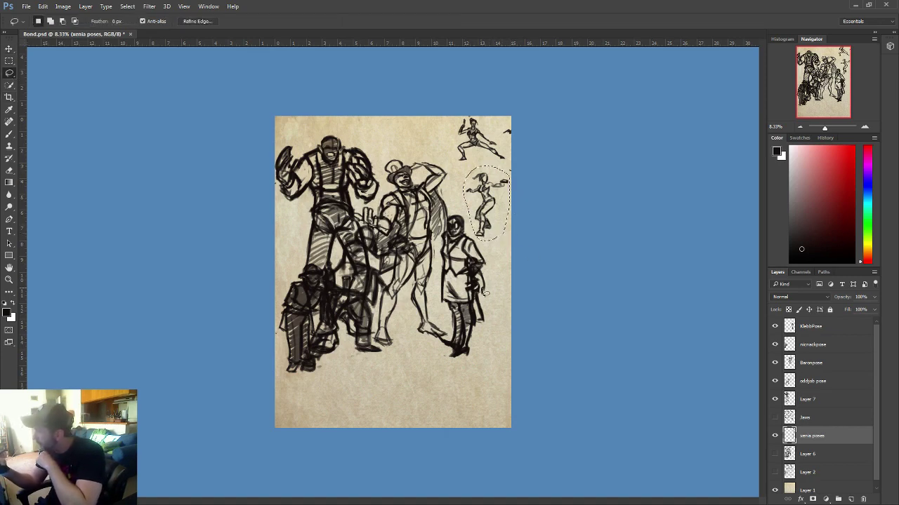
{"action": "key", "text": "ctrl+j"}
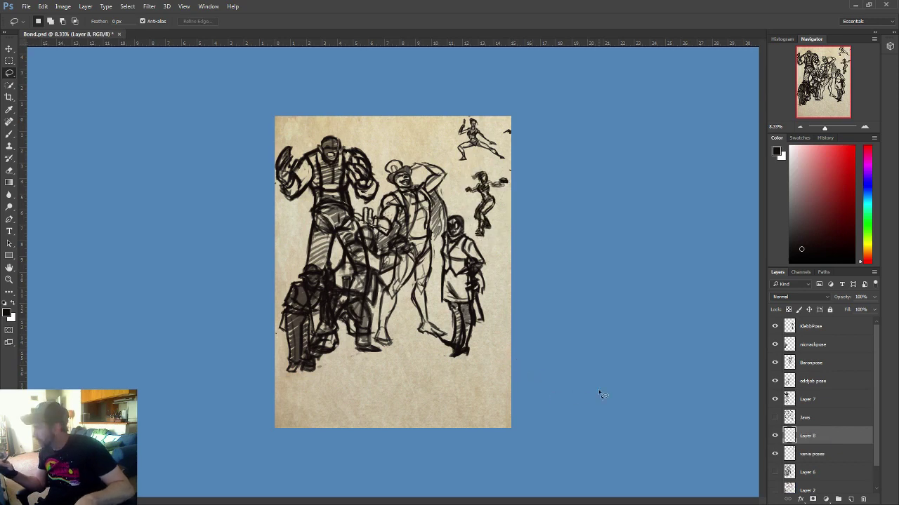
{"action": "left_click", "coordinate": [774, 455]}
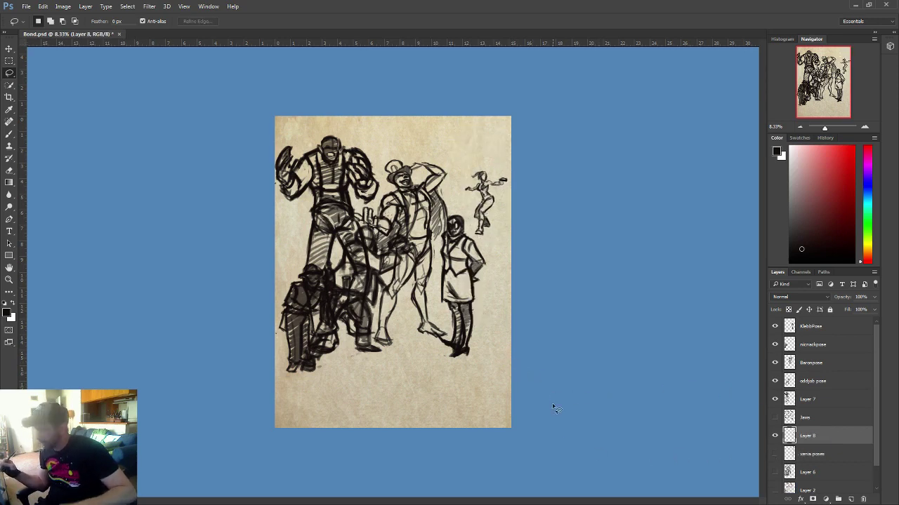
Enlarge the copied gun-pointing figure to about 266% and shift it down over the standing characters.
{"action": "key", "text": "ctrl+t"}
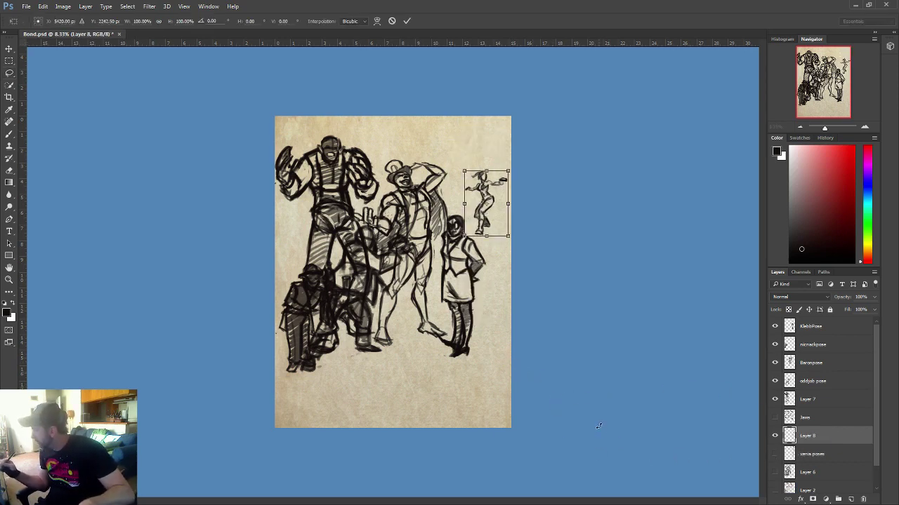
{"action": "left_click_drag", "start_coordinate": [465, 237], "coordinate": [417, 320]}
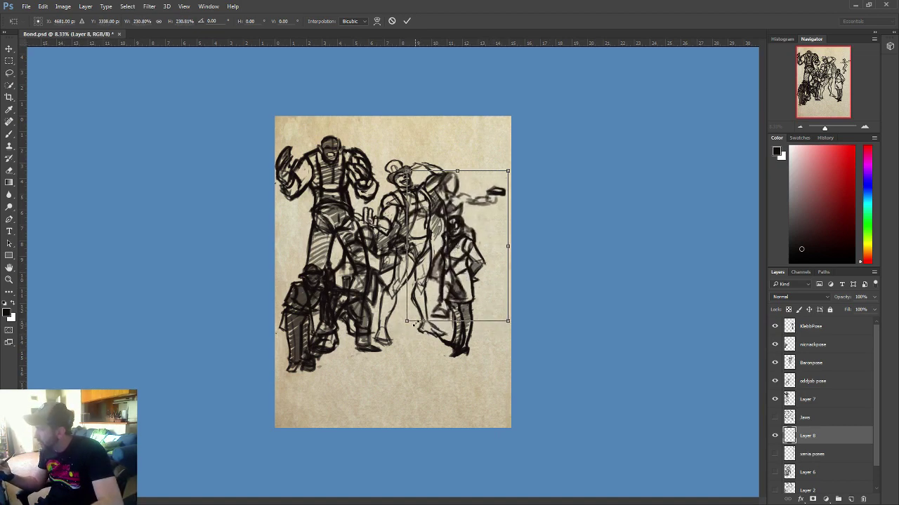
{"action": "left_click_drag", "start_coordinate": [445, 278], "coordinate": [444, 314]}
{"action": "left_click_drag", "start_coordinate": [417, 356], "coordinate": [391, 374]}
{"action": "left_click_drag", "start_coordinate": [502, 210], "coordinate": [506, 201]}
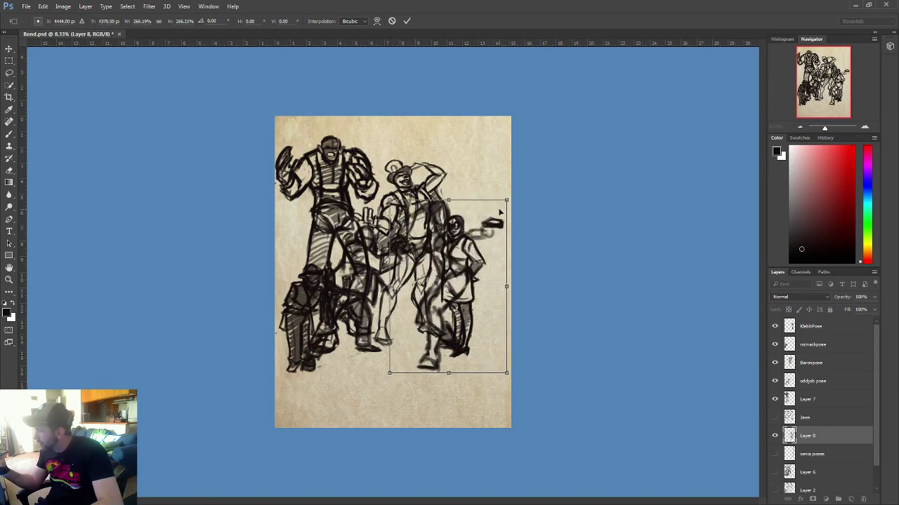
Try the copied figure in other spots, reduce it to about 229%, and place it low between the two standing characters at the right.
{"action": "left_click_drag", "start_coordinate": [435, 287], "coordinate": [478, 268]}
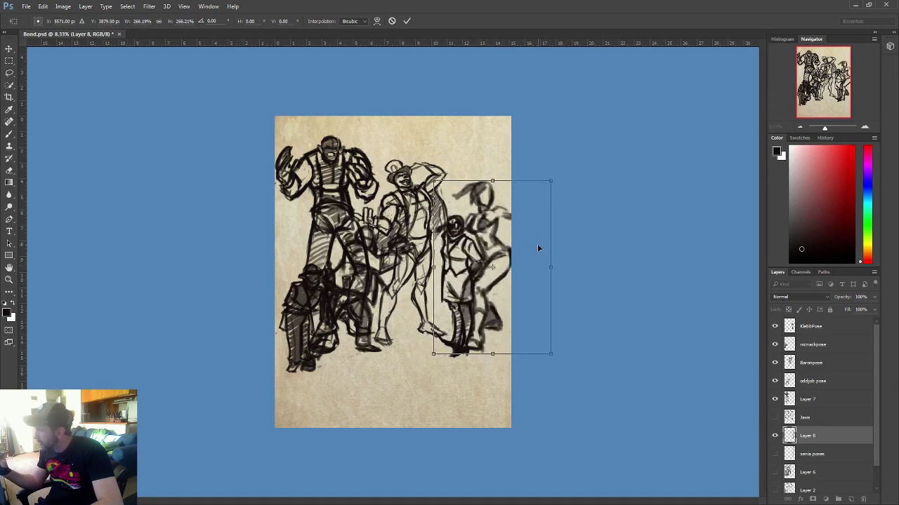
{"action": "left_click_drag", "start_coordinate": [553, 182], "coordinate": [533, 197]}
{"action": "mouse_move", "coordinate": [487, 254]}
{"action": "left_mouse_down"}
{"action": "mouse_move", "coordinate": [489, 242]}
{"action": "mouse_move", "coordinate": [495, 266]}
{"action": "mouse_move", "coordinate": [480, 275]}
{"action": "mouse_move", "coordinate": [429, 276]}
{"action": "mouse_move", "coordinate": [420, 335]}
{"action": "mouse_move", "coordinate": [420, 312]}
{"action": "mouse_move", "coordinate": [495, 317]}
{"action": "mouse_move", "coordinate": [483, 293]}
{"action": "mouse_move", "coordinate": [461, 283]}
{"action": "mouse_move", "coordinate": [457, 325]}
{"action": "mouse_move", "coordinate": [477, 264]}
{"action": "mouse_move", "coordinate": [467, 269]}
{"action": "left_mouse_up"}
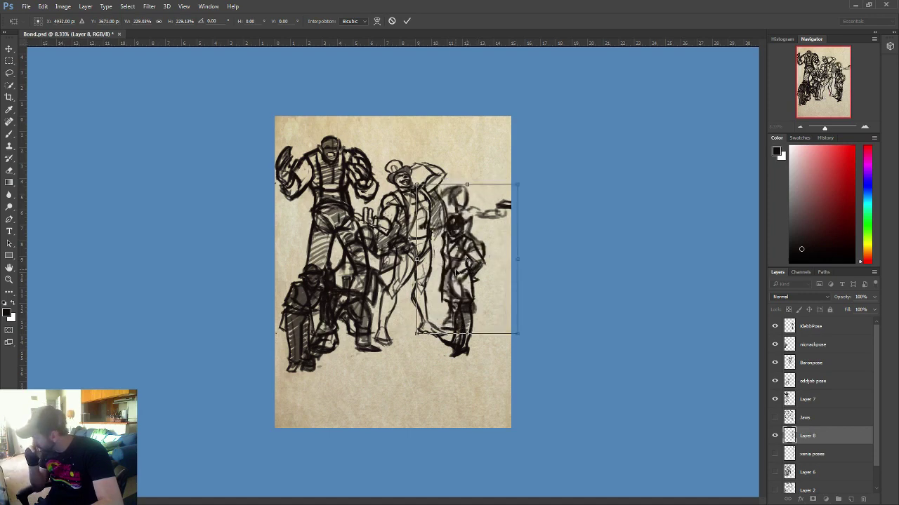
{"action": "mouse_move", "coordinate": [456, 272]}
{"action": "left_mouse_down"}
{"action": "mouse_move", "coordinate": [466, 205]}
{"action": "mouse_move", "coordinate": [455, 309]}
{"action": "mouse_move", "coordinate": [475, 324]}
{"action": "mouse_move", "coordinate": [447, 334]}
{"action": "left_mouse_up"}
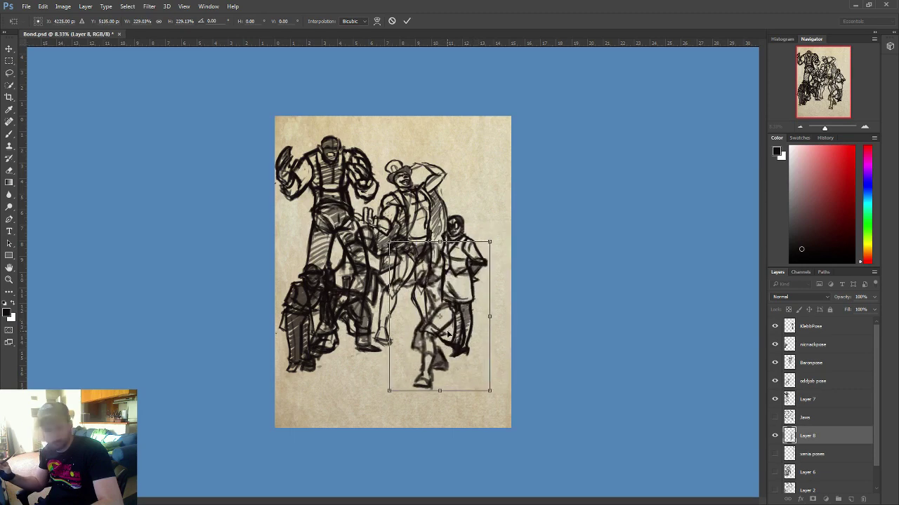
{"action": "key", "text": "Return"}
Delete Layer 8 containing the enlarged gun-pointing figure.
{"action": "key", "text": "l"}
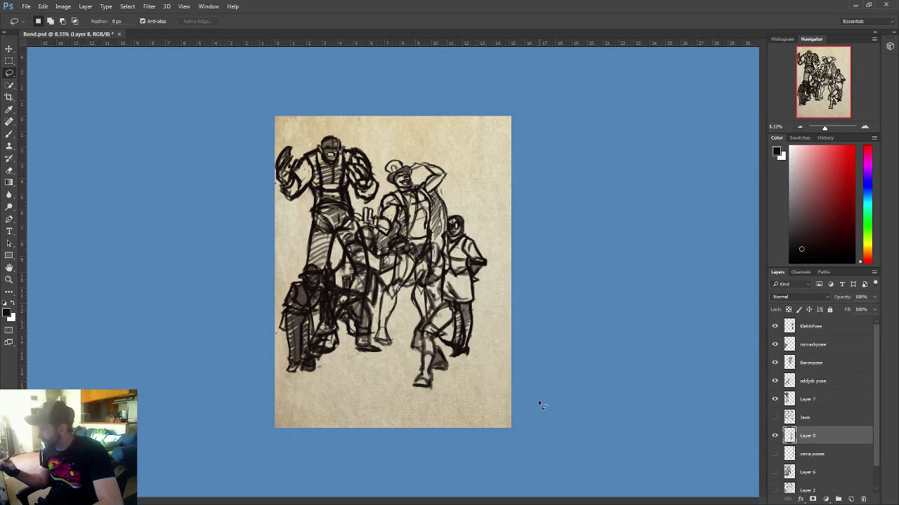
{"action": "left_click_drag", "start_coordinate": [836, 436], "coordinate": [862, 499]}
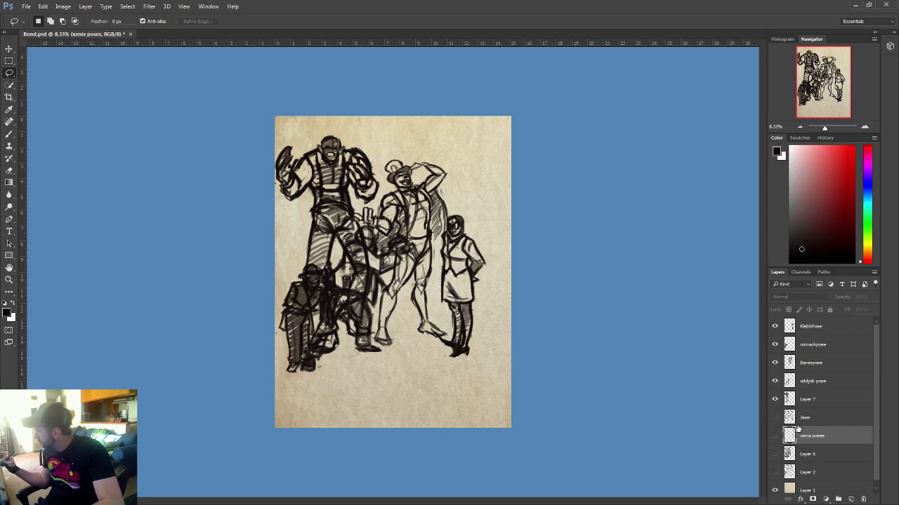
Toggle Layer 7's visibility to compare the character group with and without the tall figure.
{"action": "left_click", "coordinate": [775, 399]}
{"action": "left_click", "coordinate": [775, 399]}
{"action": "left_click", "coordinate": [776, 400]}
{"action": "left_click", "coordinate": [776, 401]}
{"action": "left_click", "coordinate": [776, 400]}
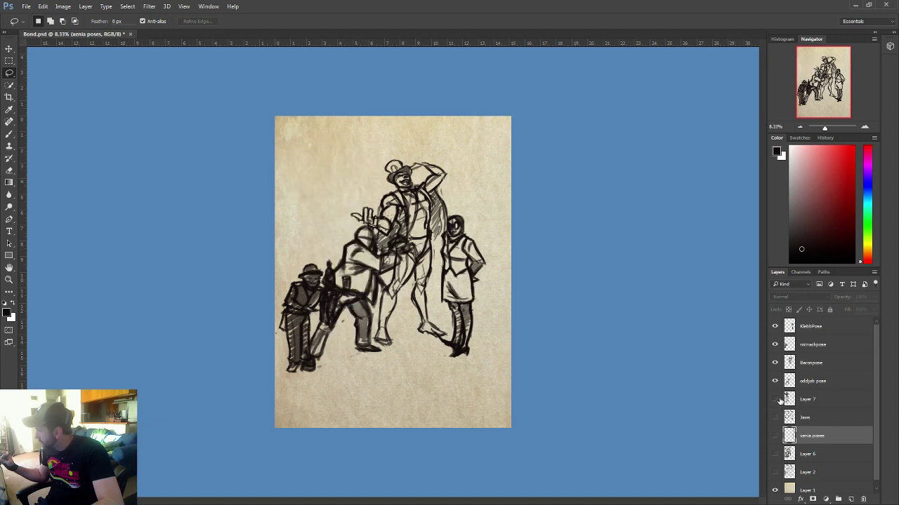
Hide the KlebbPose, nicnackpose and Baronpose layers, and toggle Layer 7 against the oddjob pose, leaving both visible.
{"action": "left_click_drag", "start_coordinate": [775, 381], "coordinate": [774, 337]}
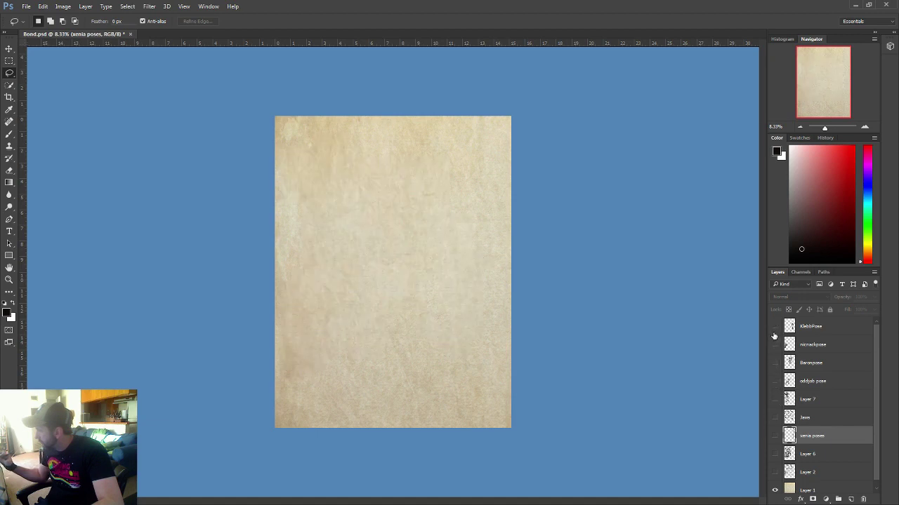
{"action": "left_click", "coordinate": [775, 388]}
{"action": "left_click", "coordinate": [775, 399]}
{"action": "left_click", "coordinate": [775, 399]}
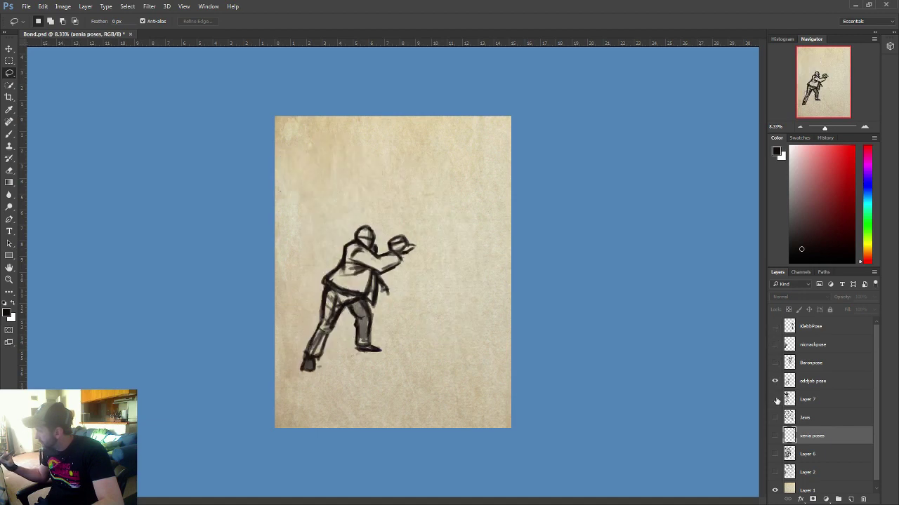
{"action": "left_click", "coordinate": [775, 399]}
{"action": "left_click", "coordinate": [775, 399]}
{"action": "left_click", "coordinate": [775, 398]}
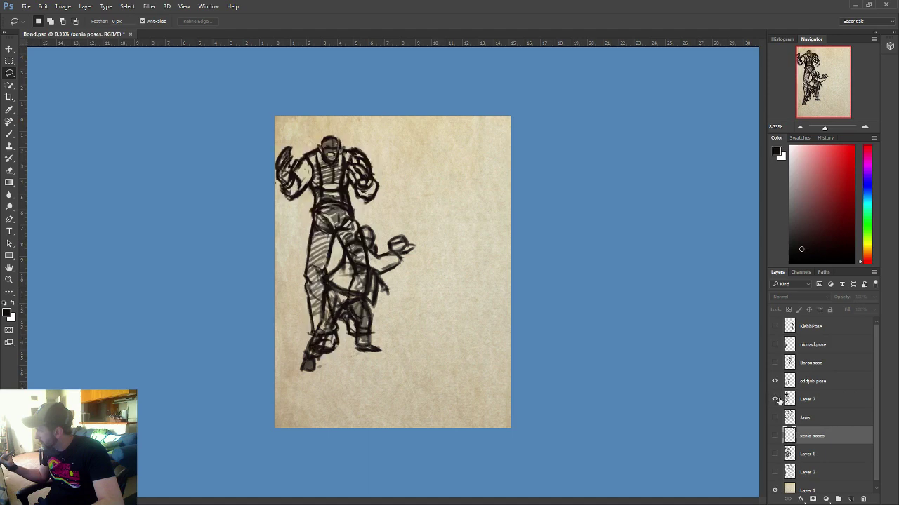
Hide Layer 7, show the Baronpose figure beside the oddjob pose, and toggle the nicnackpose figure to judge the grouping.
{"action": "left_click", "coordinate": [775, 398]}
{"action": "left_click", "coordinate": [775, 363]}
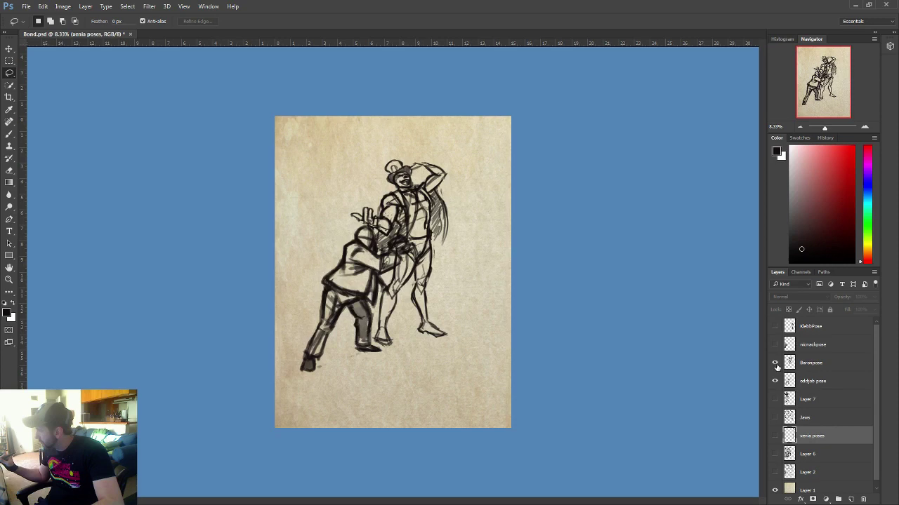
{"action": "left_click", "coordinate": [775, 363]}
{"action": "left_click", "coordinate": [775, 363]}
{"action": "left_click", "coordinate": [775, 345]}
{"action": "left_click", "coordinate": [775, 344]}
{"action": "left_click", "coordinate": [774, 348]}
{"action": "left_click", "coordinate": [774, 349]}
{"action": "left_click", "coordinate": [774, 349]}
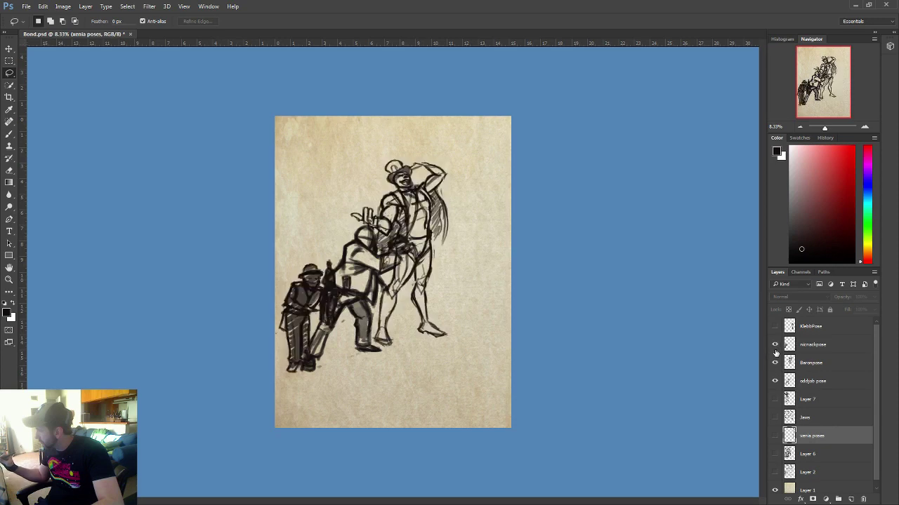
{"action": "left_click", "coordinate": [775, 348]}
Show the KlebbPose and nicnackpose layers, and compare the group with and without Layer 7, leaving that layer hidden.
{"action": "left_click", "coordinate": [775, 327]}
{"action": "left_click", "coordinate": [775, 327]}
{"action": "left_click", "coordinate": [775, 327]}
{"action": "left_click", "coordinate": [775, 328]}
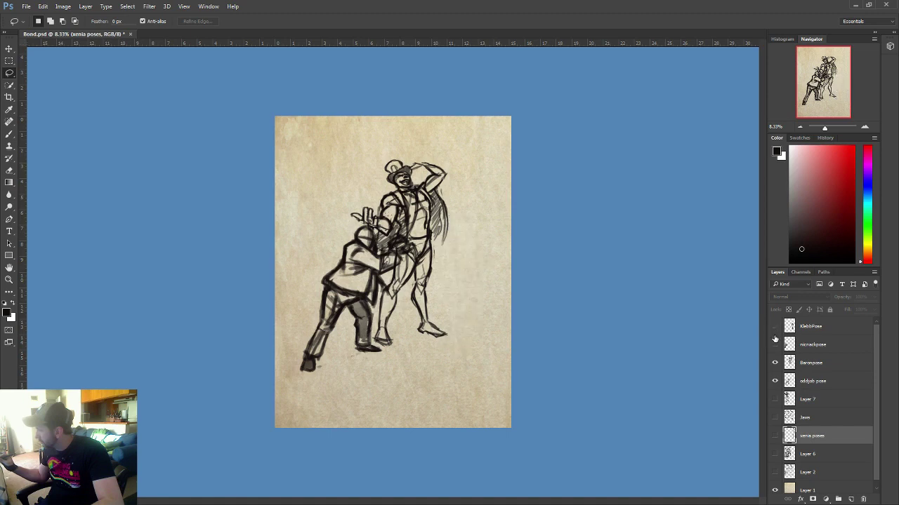
{"action": "left_click", "coordinate": [775, 344]}
{"action": "left_click", "coordinate": [774, 399]}
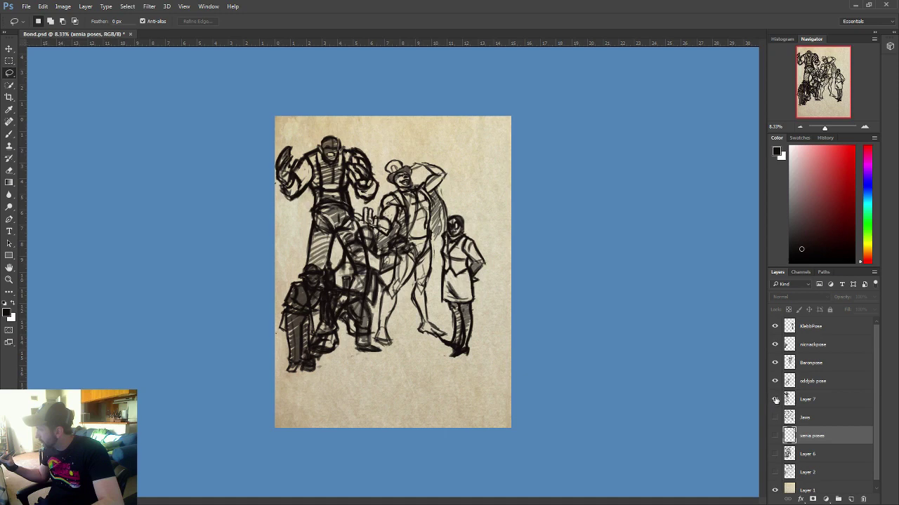
{"action": "left_click", "coordinate": [775, 399]}
Preview the Jaws and xenia poses layers one at a time over the group, hiding each again.
{"action": "left_click", "coordinate": [774, 417]}
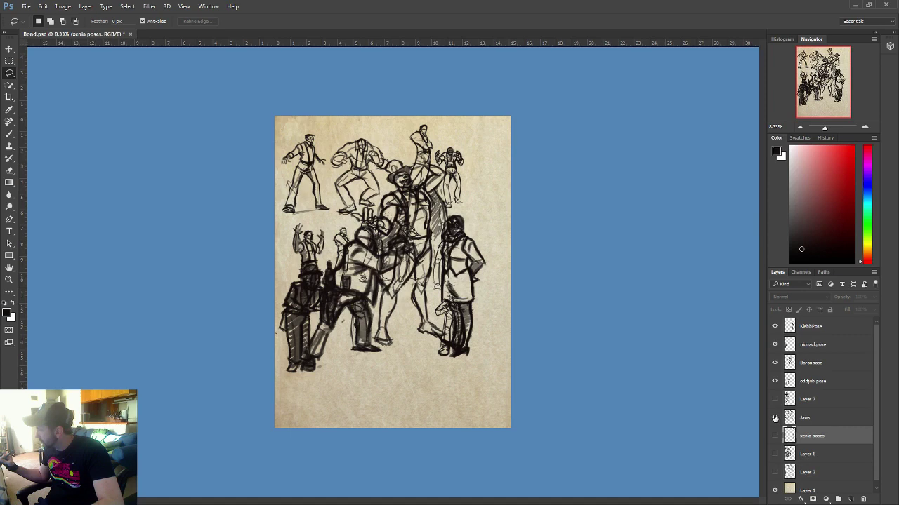
{"action": "left_click", "coordinate": [774, 418]}
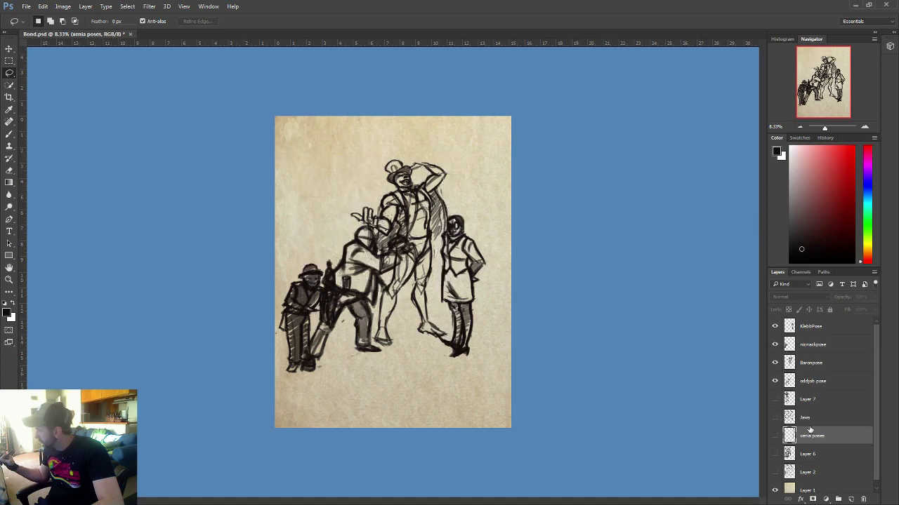
{"action": "left_click", "coordinate": [774, 436]}
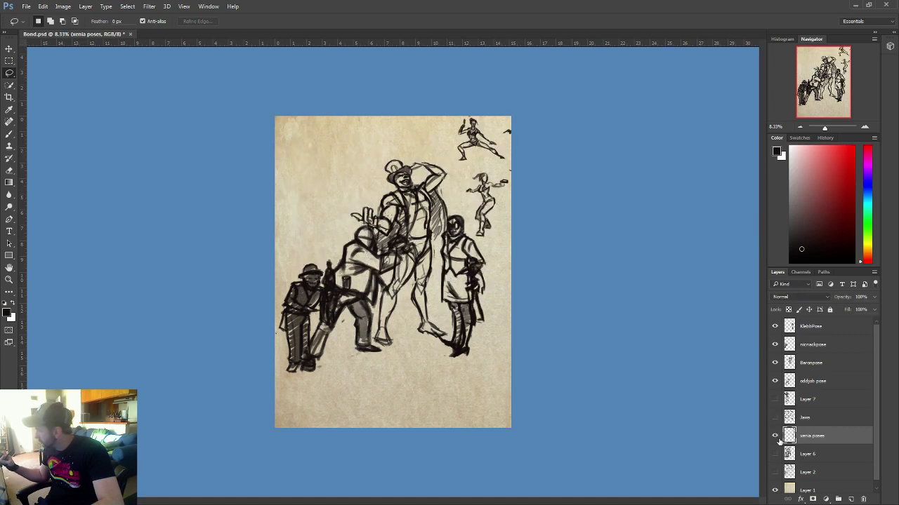
{"action": "left_click", "coordinate": [775, 436]}
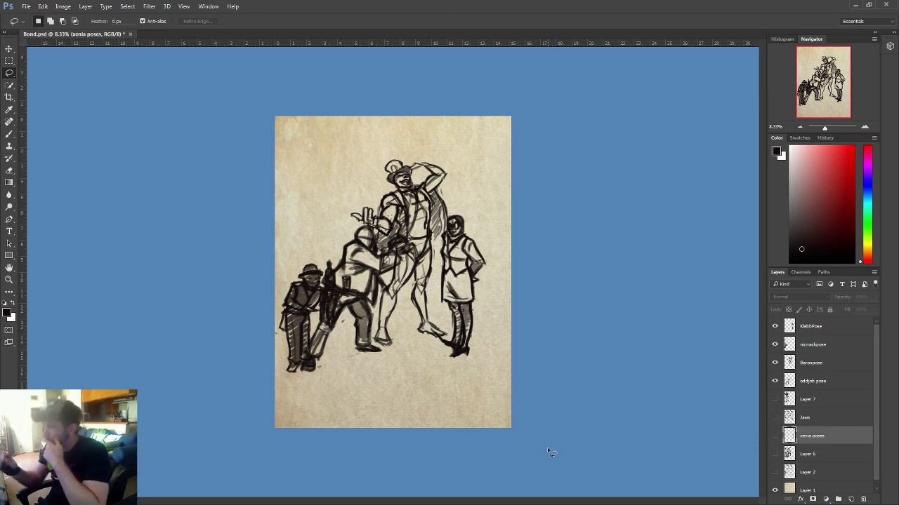
Extend the canvas to the right with the Crop tool by about one fifth of its width.
{"action": "key", "text": "c"}
{"action": "left_click_drag", "start_coordinate": [512, 273], "coordinate": [551, 318]}
{"action": "key", "text": "Return"}
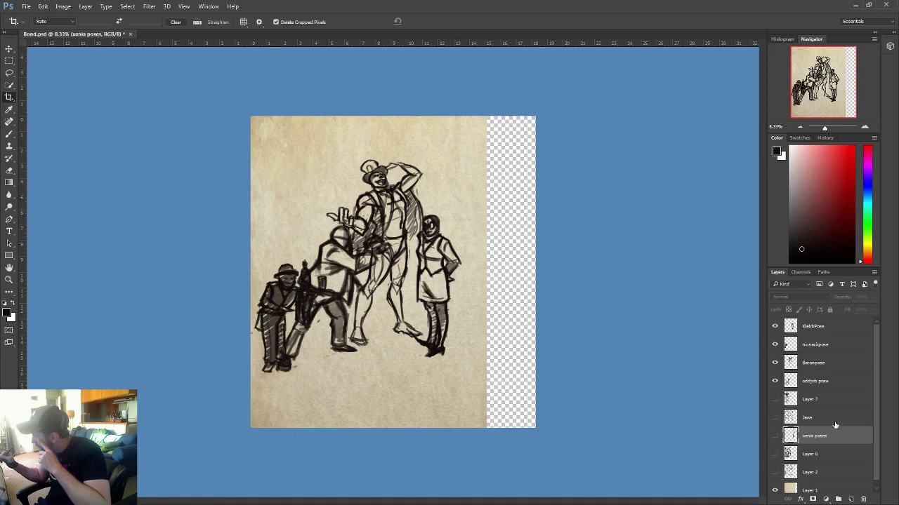
Stretch the Layer 1 paper texture to about 120.6% width so it fills the widened canvas.
{"action": "scroll", "coordinate": [835, 426], "scroll_direction": "down", "scroll_amount": 2}
{"action": "left_click", "coordinate": [808, 485]}
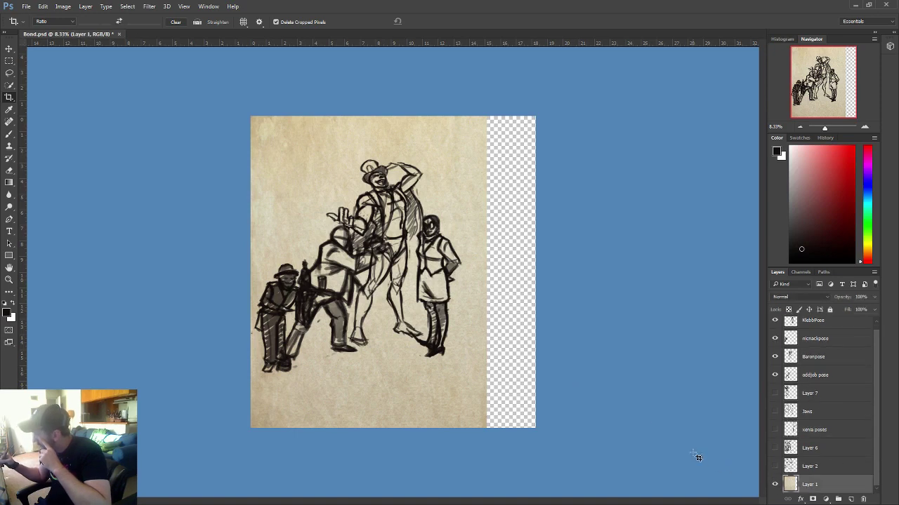
{"action": "key", "text": "ctrl+u"}
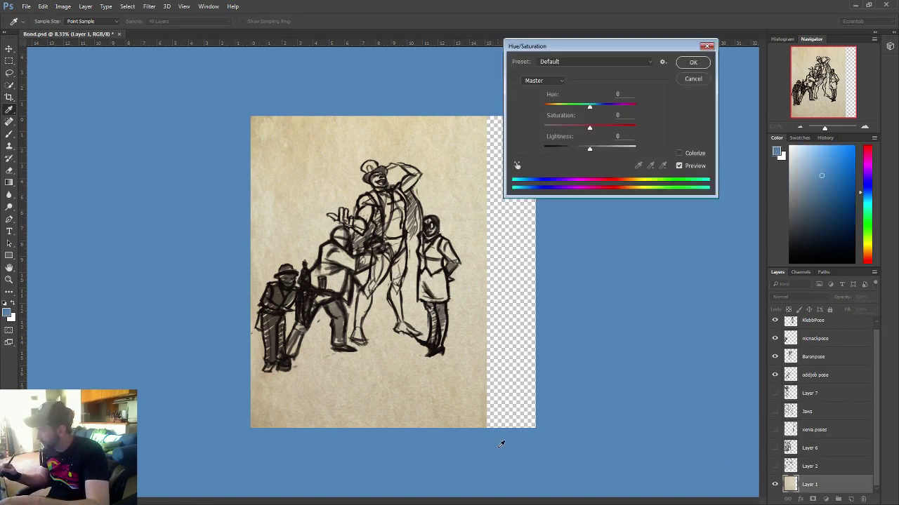
{"action": "left_click", "coordinate": [691, 80]}
{"action": "key", "text": "c"}
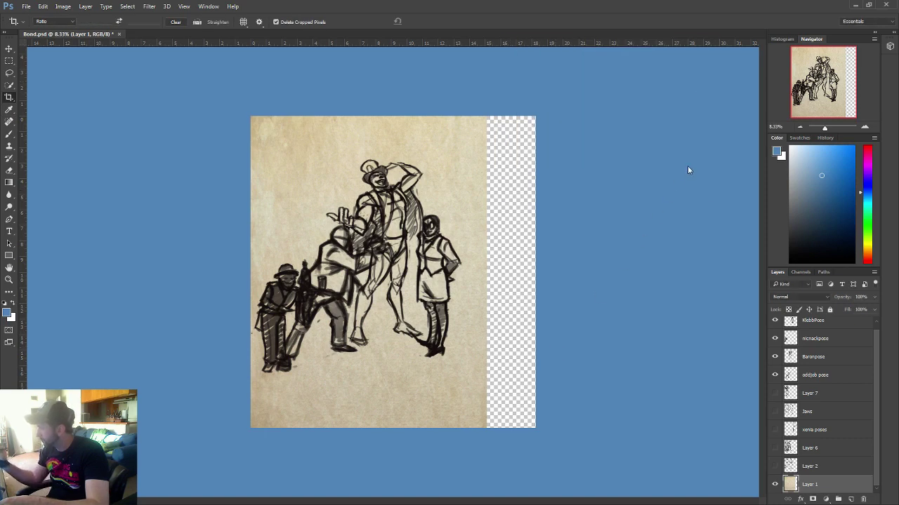
{"action": "key", "text": "ctrl+t"}
{"action": "left_click_drag", "start_coordinate": [487, 294], "coordinate": [557, 295]}
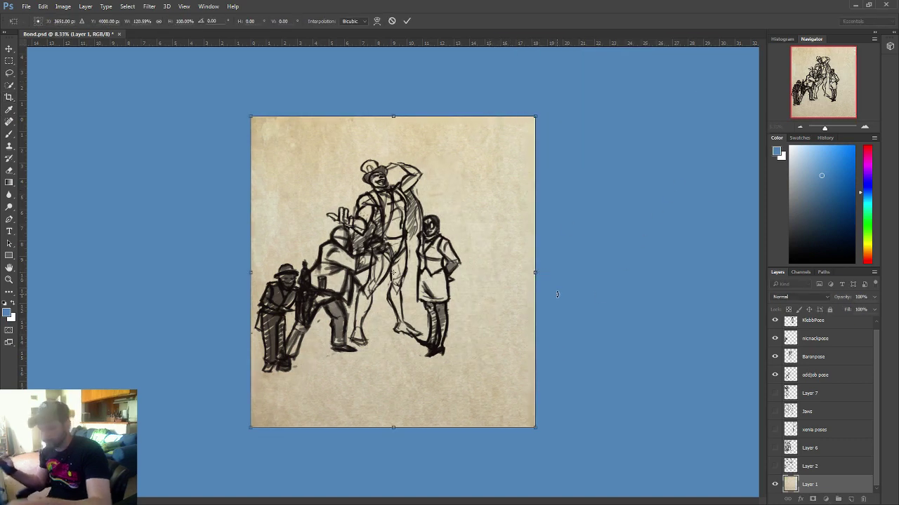
{"action": "key", "text": "Return"}
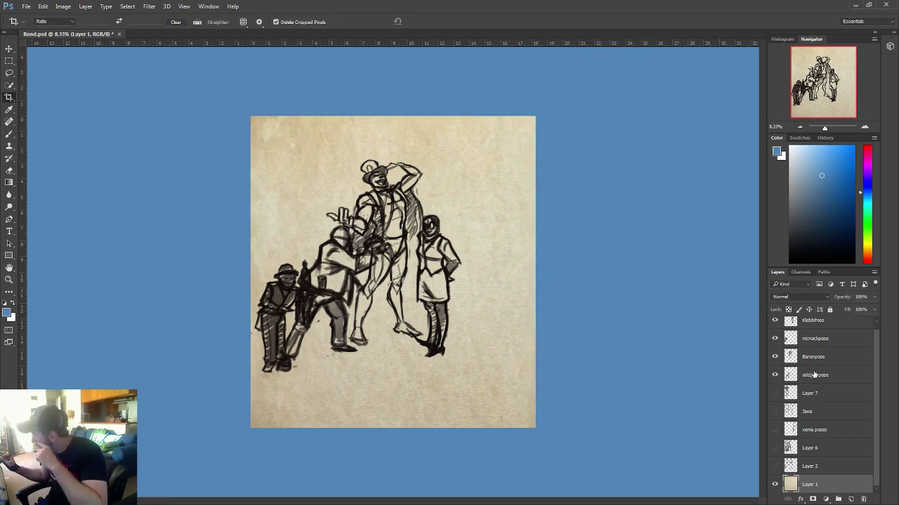
Move the KlebbPose figure across to the right edge of the canvas.
{"action": "scroll", "coordinate": [875, 351], "scroll_direction": "up", "scroll_amount": 1}
{"action": "left_click", "coordinate": [814, 327]}
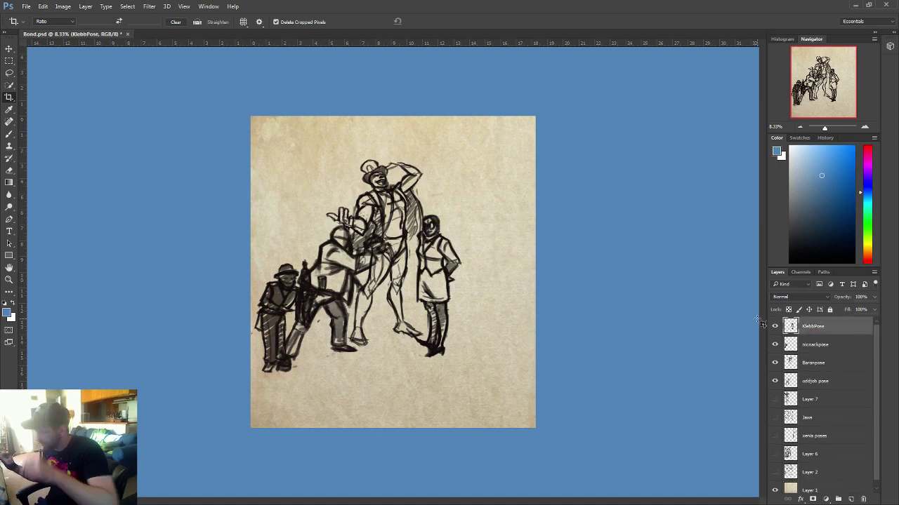
{"action": "key", "text": "v"}
{"action": "left_click_drag", "start_coordinate": [451, 321], "coordinate": [517, 317]}
Move the Baronpose figure right so it stands beside the KlebbPose figure, and bring the oddjob pose right to just in front of it.
{"action": "left_click", "coordinate": [800, 346]}
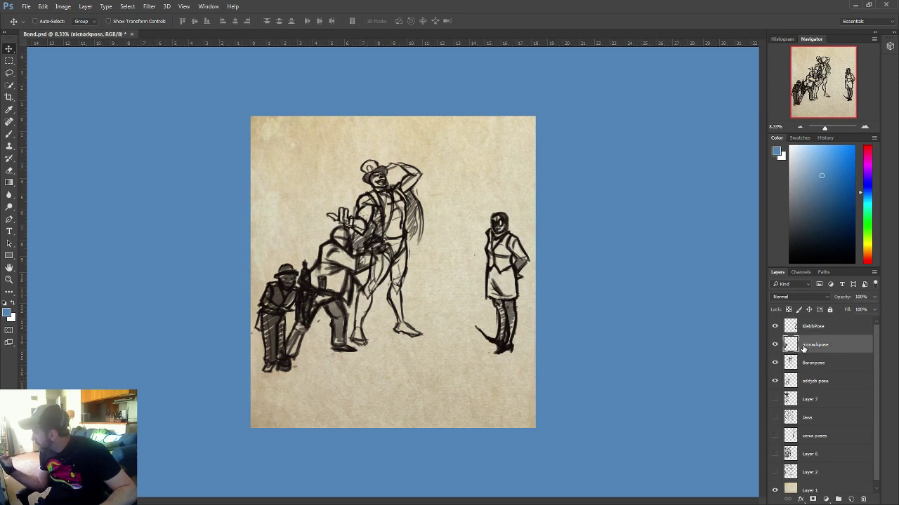
{"action": "left_click", "coordinate": [818, 382]}
{"action": "left_click", "coordinate": [814, 363]}
{"action": "left_click_drag", "start_coordinate": [396, 308], "coordinate": [464, 309]}
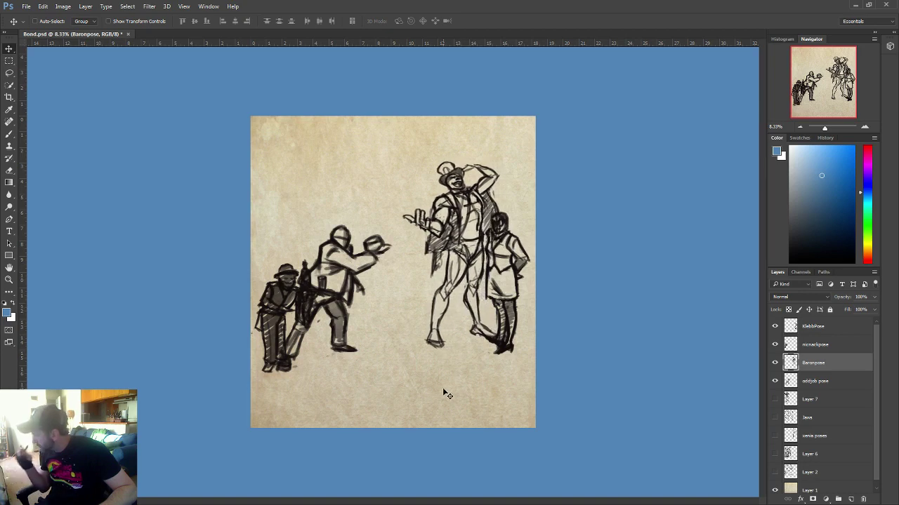
{"action": "left_click", "coordinate": [818, 383]}
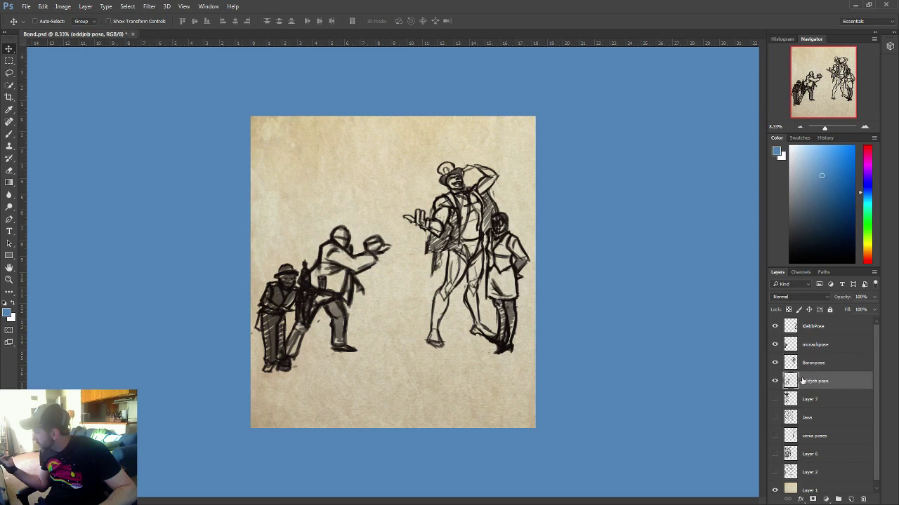
{"action": "left_click_drag", "start_coordinate": [377, 345], "coordinate": [395, 323]}
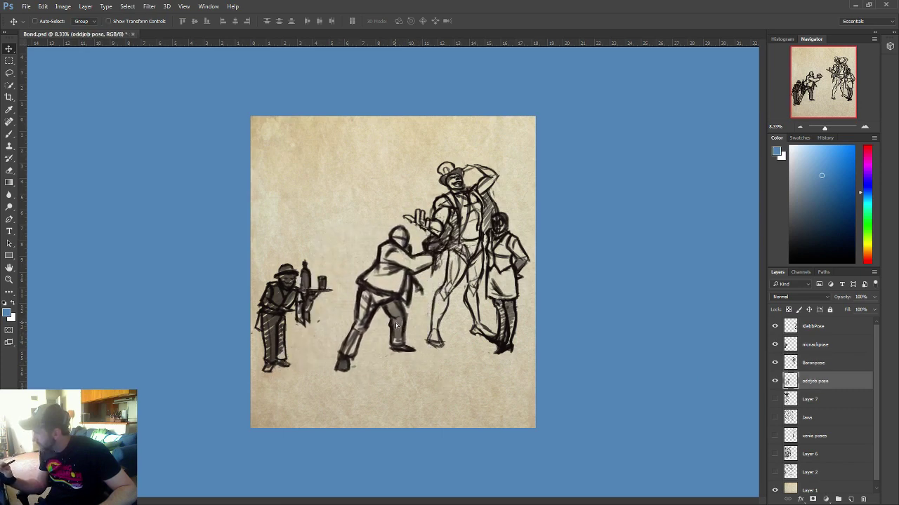
Show Layer 7 with the tall figure, keeping the Jaws pose sheet hidden.
{"action": "left_click", "coordinate": [775, 417]}
{"action": "left_click", "coordinate": [775, 399]}
{"action": "left_click", "coordinate": [775, 417]}
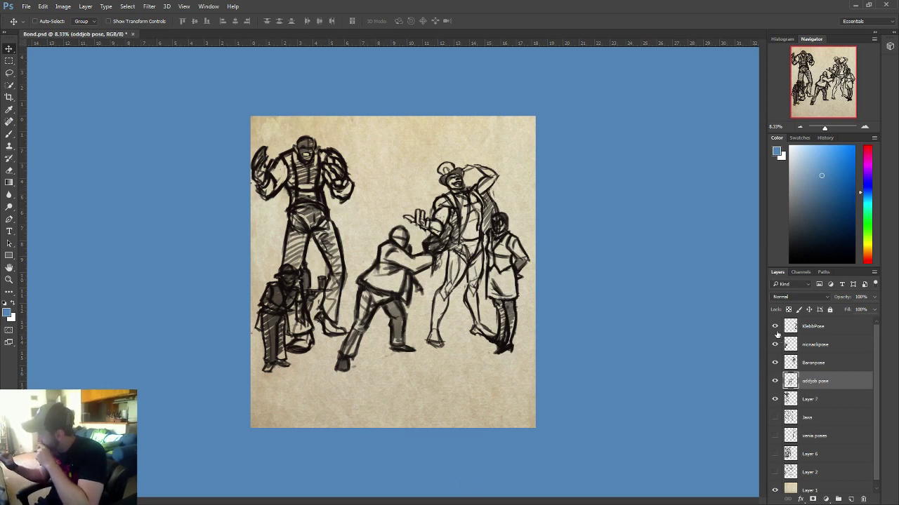
Preview the Layer 6, xenia poses and Jaws layers in turn against the spread-out group, hiding each again.
{"action": "left_click", "coordinate": [775, 454]}
{"action": "left_click", "coordinate": [775, 454]}
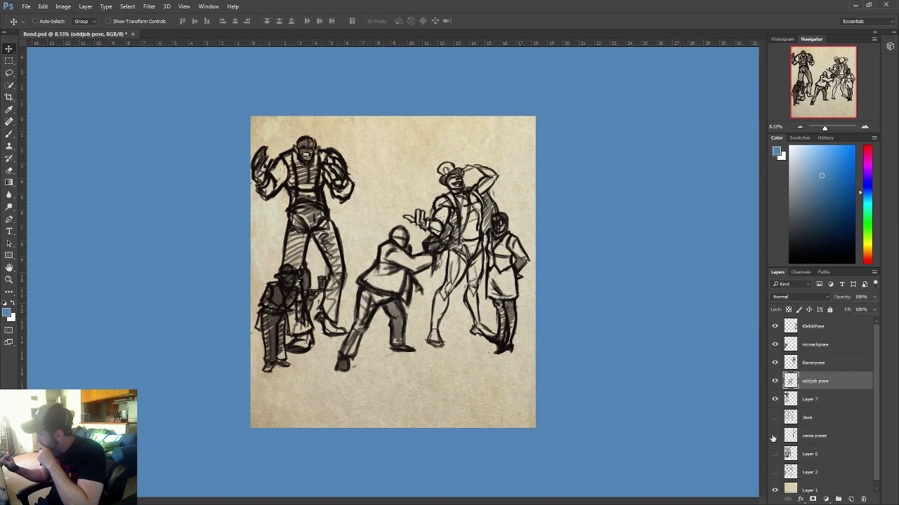
{"action": "left_click", "coordinate": [775, 436]}
{"action": "left_click", "coordinate": [775, 436]}
{"action": "left_click", "coordinate": [775, 417]}
{"action": "left_click", "coordinate": [775, 418]}
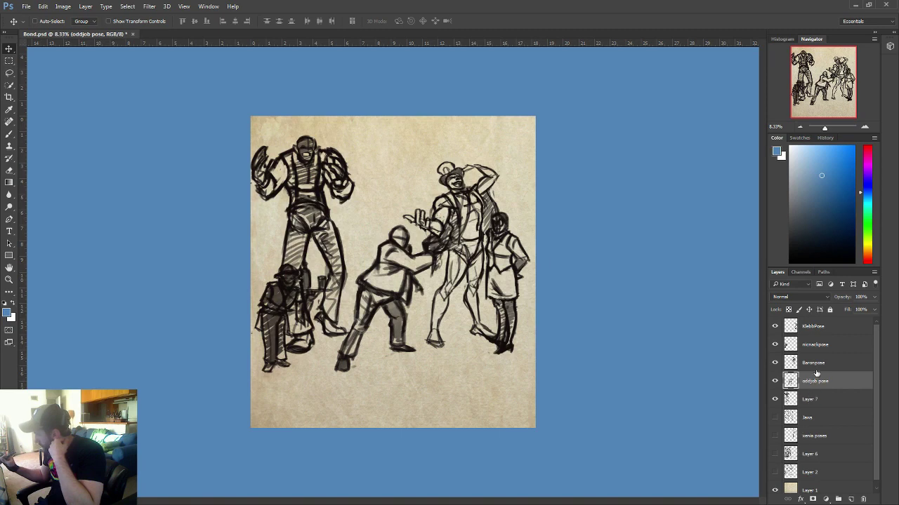
Try nudging the nicnackpose figure slightly to the left.
{"action": "left_click", "coordinate": [815, 345]}
{"action": "mouse_move", "coordinate": [288, 338]}
{"action": "left_mouse_down"}
{"action": "mouse_move", "coordinate": [288, 370]}
{"action": "mouse_move", "coordinate": [346, 346]}
{"action": "mouse_move", "coordinate": [278, 338]}
{"action": "left_mouse_up"}
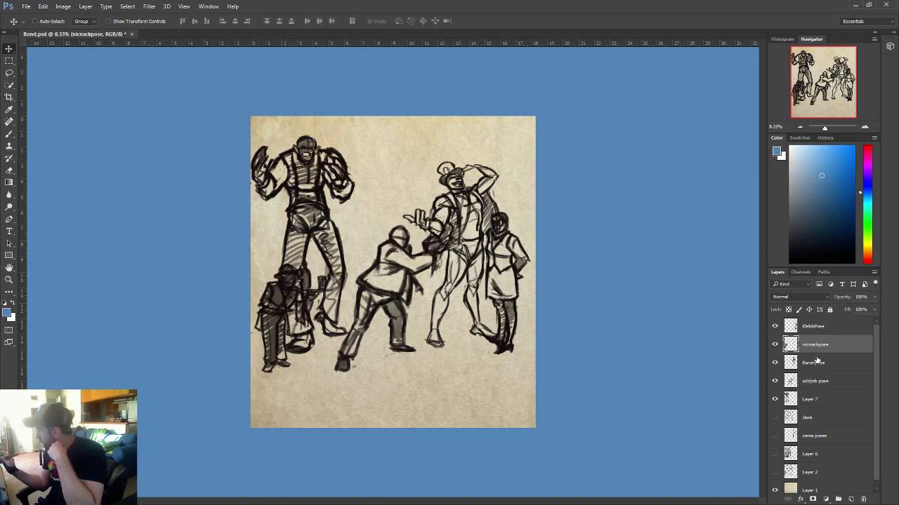
{"action": "left_click", "coordinate": [808, 416]}
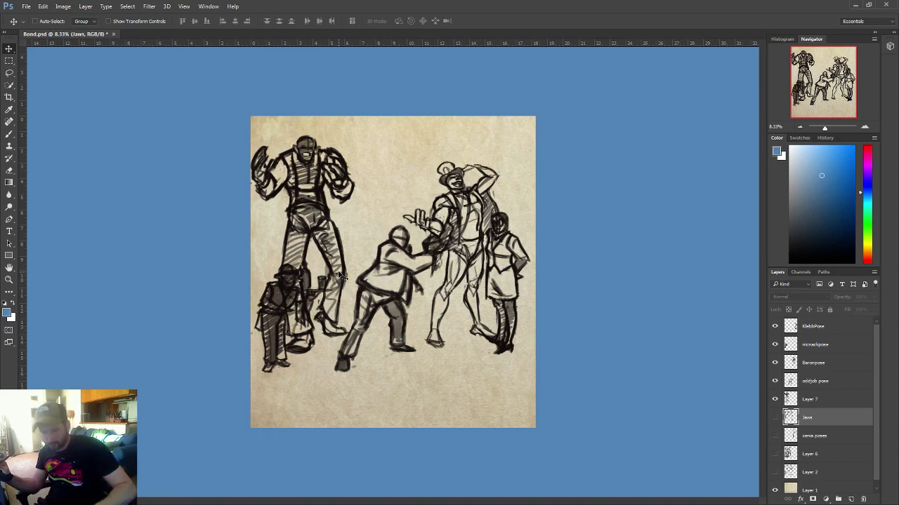
Rename Layer 7 as Jawspose.
{"action": "double_click", "coordinate": [809, 399]}
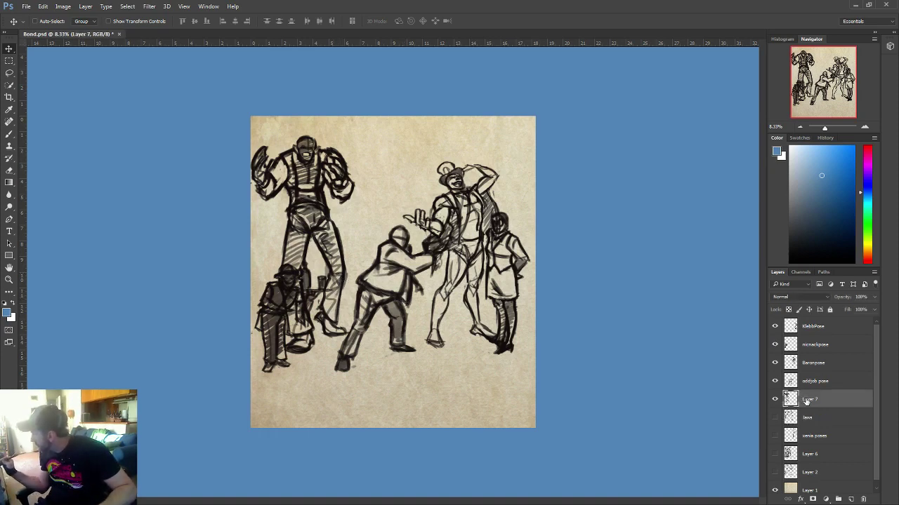
{"action": "type", "text": "Jawsp"}
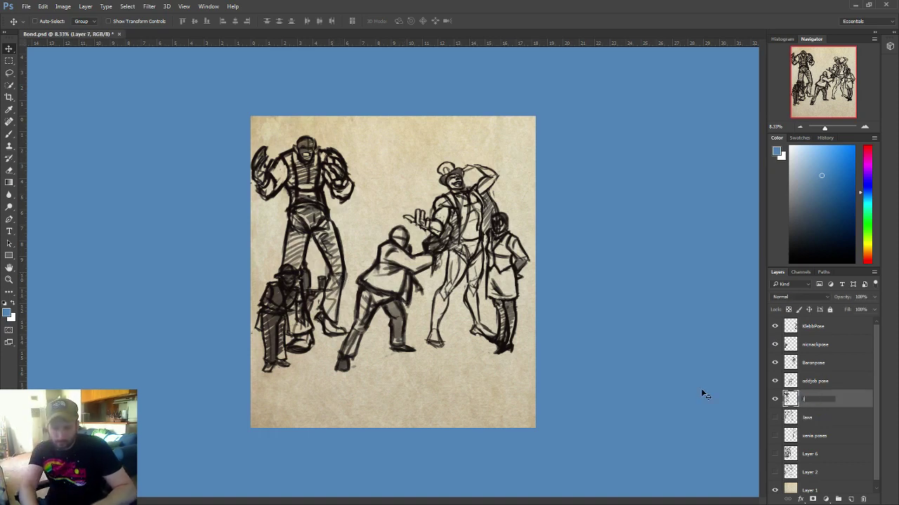
{"action": "type", "text": "ose"}
{"action": "key", "text": "Return"}
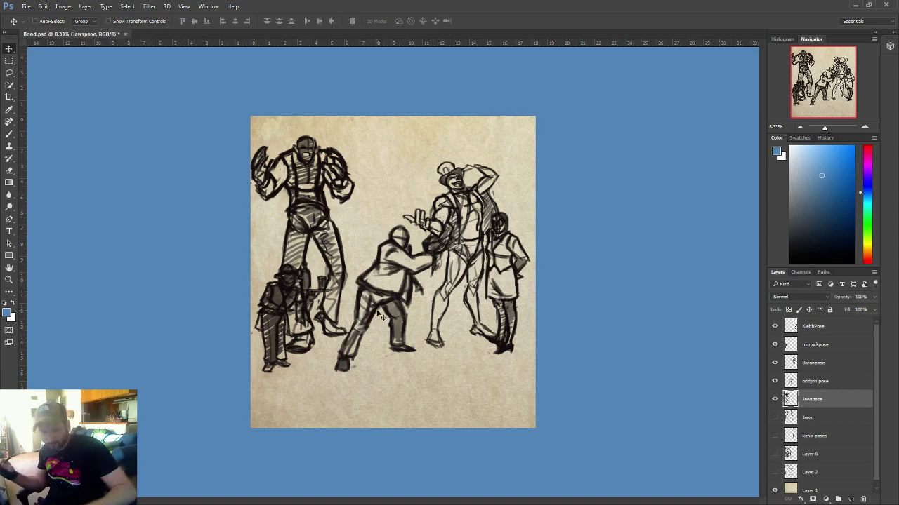
Lower the tall Jaws figure, enlarge it to about 107%, and nudge it slightly up behind the nicnackpose figure.
{"action": "left_click_drag", "start_coordinate": [328, 283], "coordinate": [338, 307]}
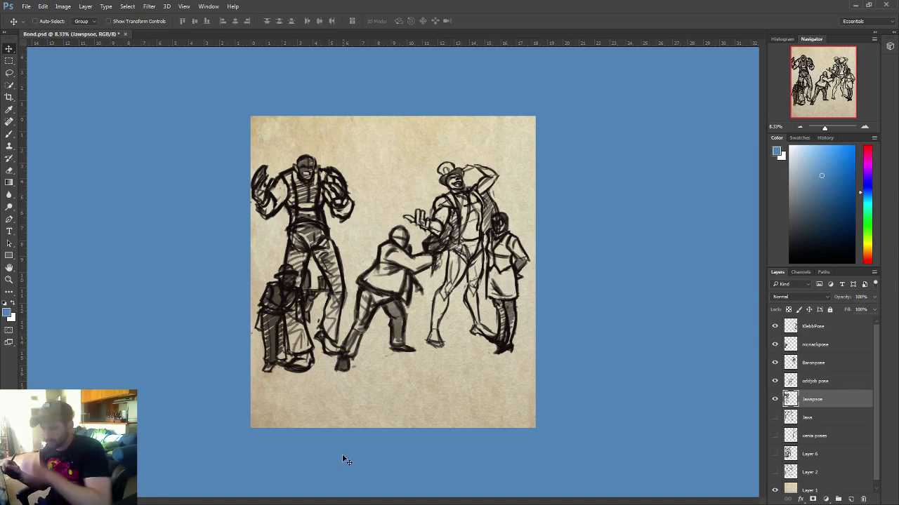
{"action": "key", "text": "ctrl+t"}
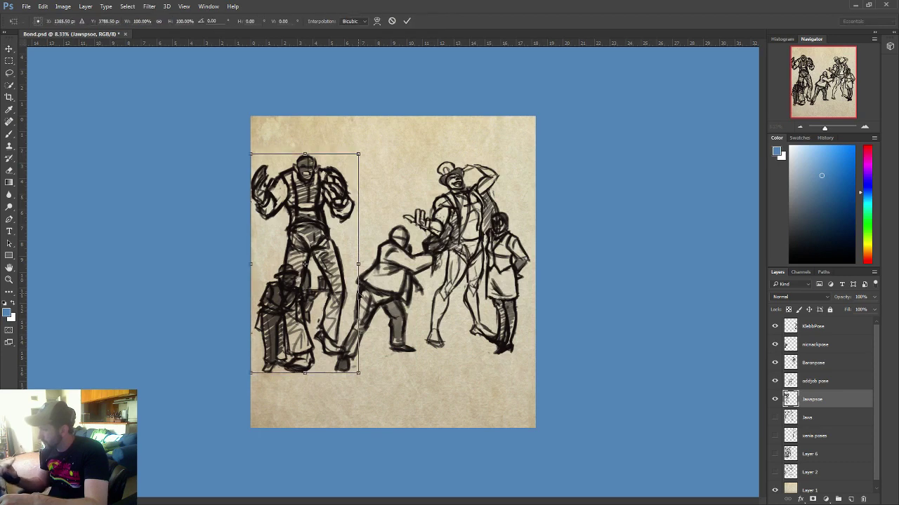
{"action": "left_click_drag", "start_coordinate": [359, 153], "coordinate": [367, 139]}
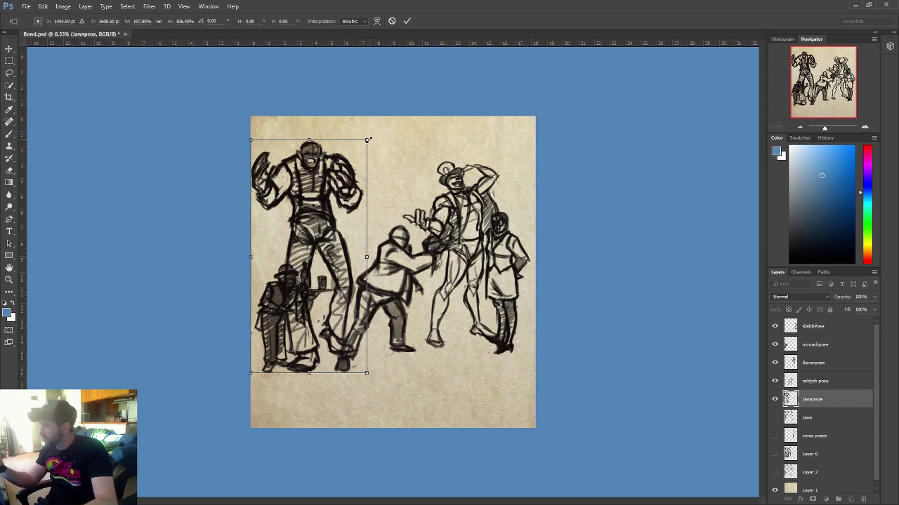
{"action": "key", "text": "Return"}
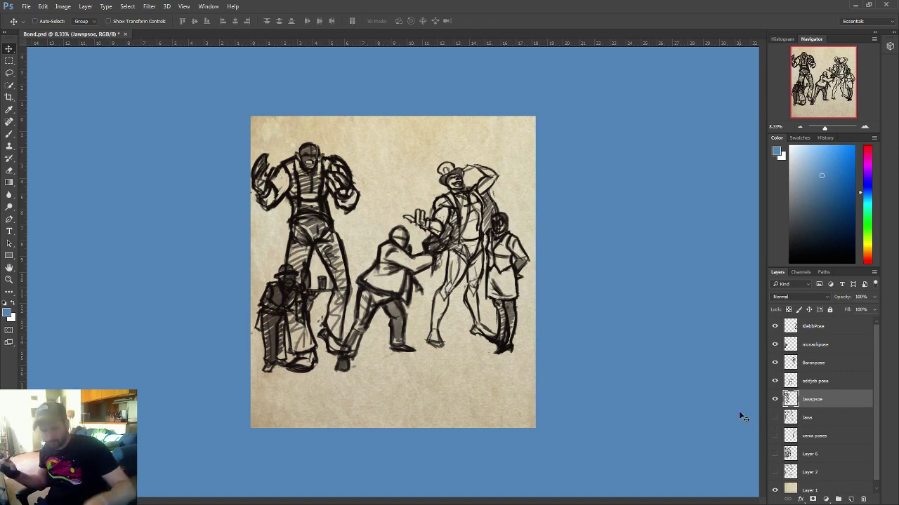
{"action": "left_click_drag", "start_coordinate": [301, 358], "coordinate": [302, 354]}
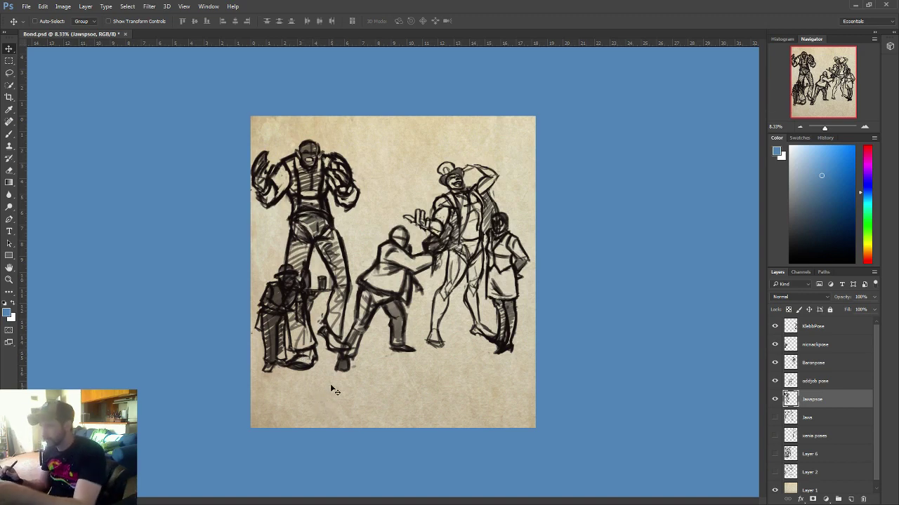
Add a new empty layer and place it directly below Layer 6.
{"action": "key", "text": "e"}
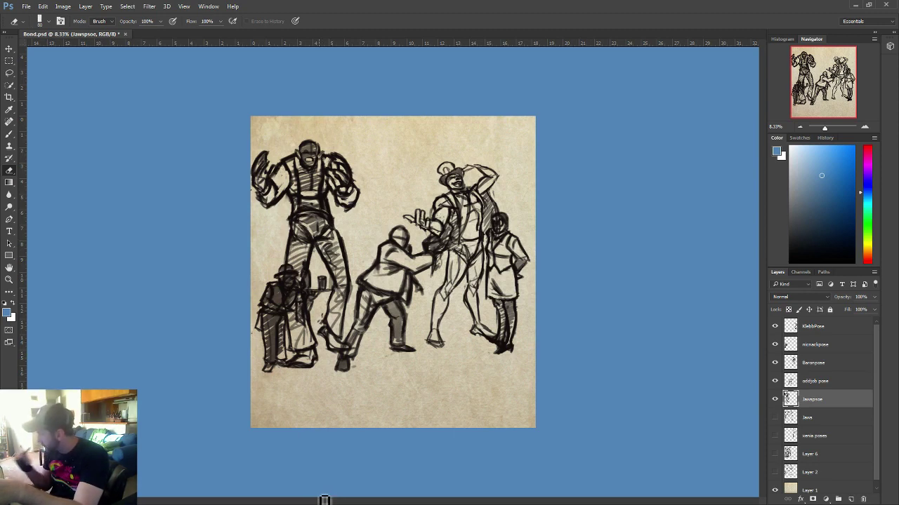
{"action": "left_click", "coordinate": [851, 499]}
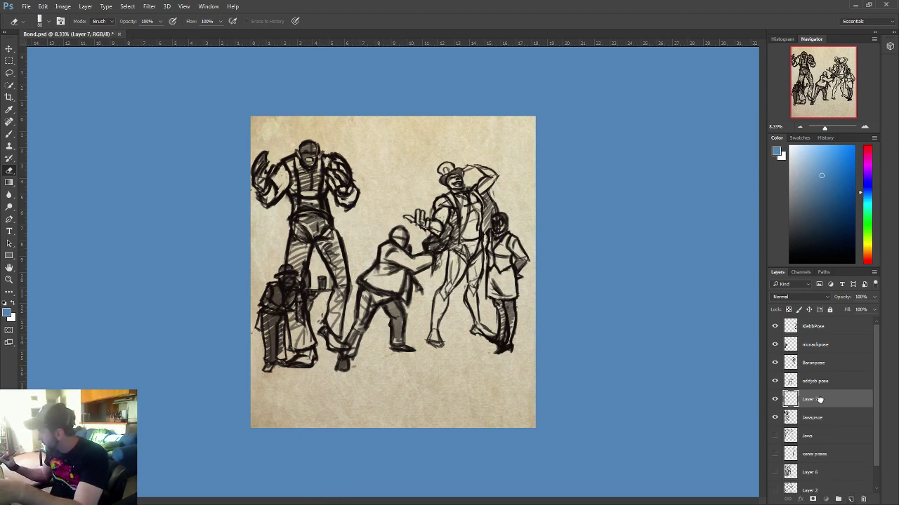
{"action": "left_click_drag", "start_coordinate": [819, 400], "coordinate": [828, 473]}
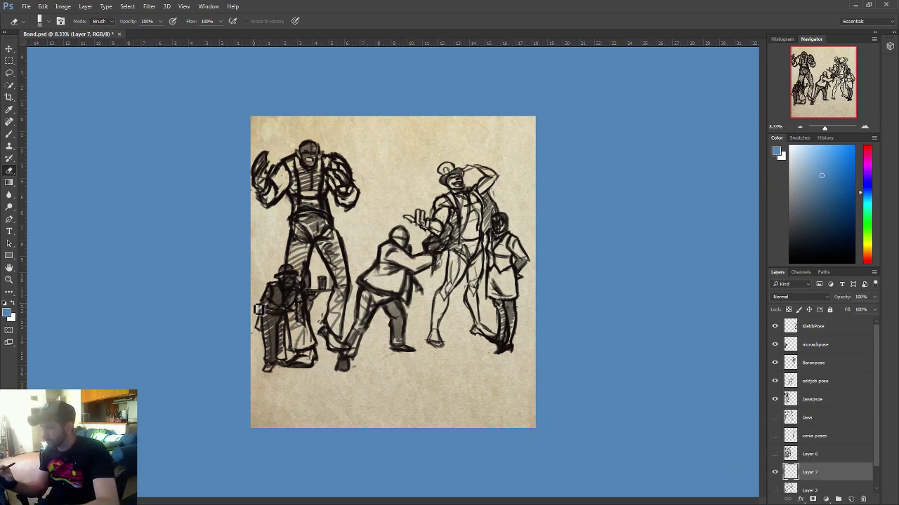
Brush a blue horizontal guide line across the canvas at shin height and short blue marks at the figures' head heights on Layer 7.
{"action": "key", "text": "b"}
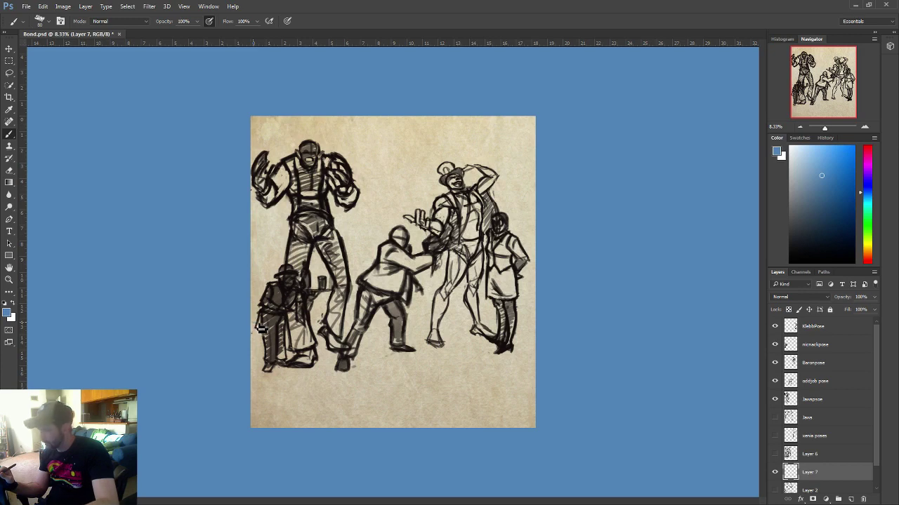
{"action": "left_click_drag", "start_coordinate": [260, 328], "coordinate": [529, 327]}
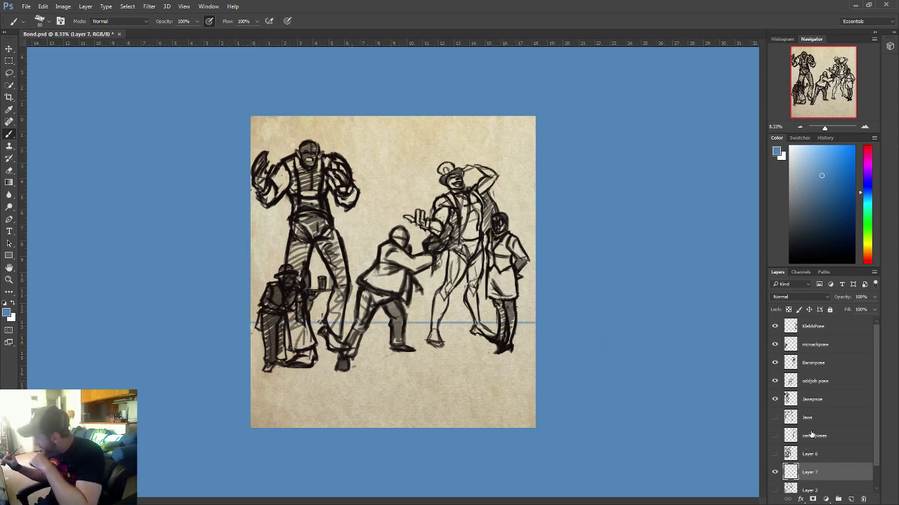
{"action": "left_click", "coordinate": [775, 436]}
{"action": "left_click", "coordinate": [775, 437]}
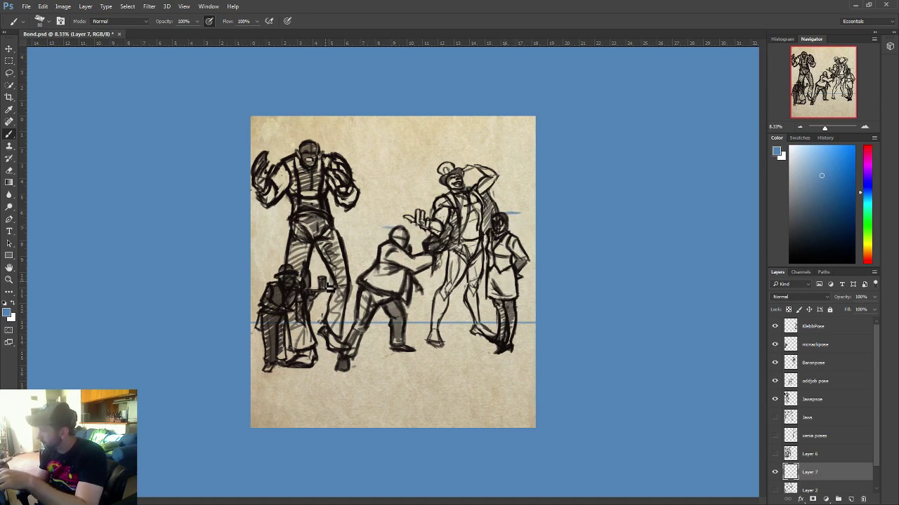
{"action": "left_click_drag", "start_coordinate": [269, 267], "coordinate": [288, 266]}
{"action": "left_click_drag", "start_coordinate": [292, 138], "coordinate": [316, 137]}
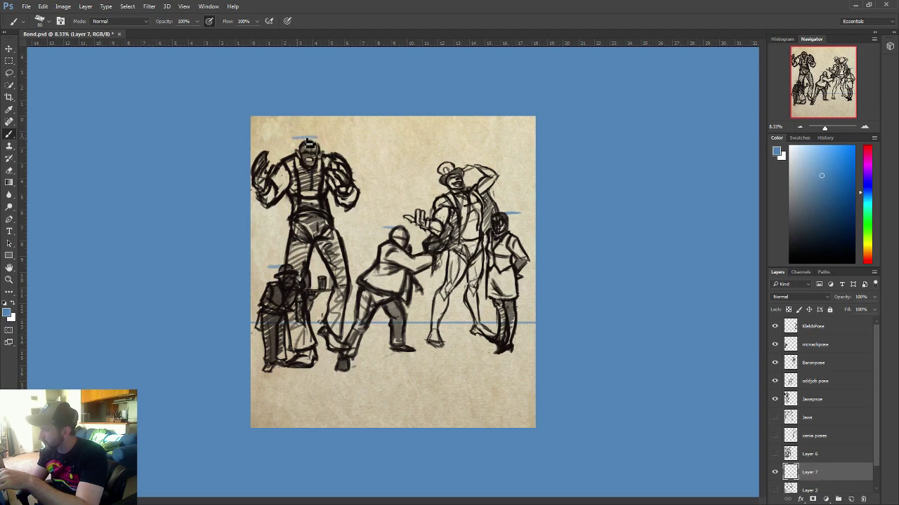
{"action": "left_click_drag", "start_coordinate": [461, 161], "coordinate": [437, 162]}
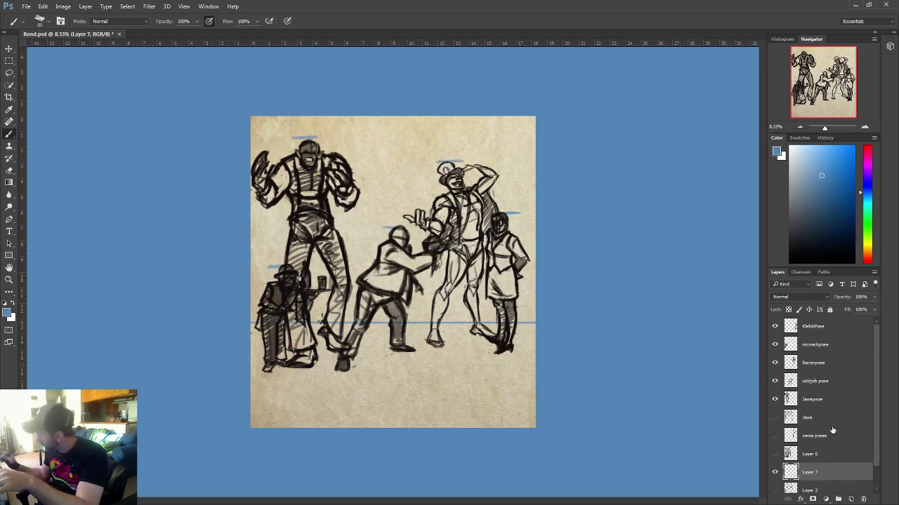
Show the xenia poses layer and move its sketches left and down, over the gap between the Jaws and Baron figures.
{"action": "left_click", "coordinate": [775, 436]}
{"action": "left_click", "coordinate": [775, 436]}
{"action": "left_click", "coordinate": [775, 436]}
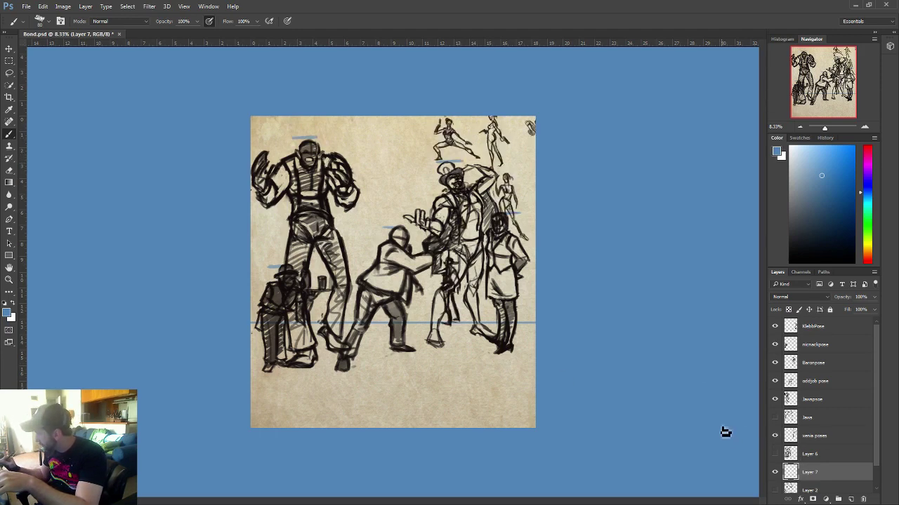
{"action": "key", "text": "v"}
{"action": "mouse_move", "coordinate": [490, 217]}
{"action": "left_mouse_down"}
{"action": "mouse_move", "coordinate": [393, 243]}
{"action": "mouse_move", "coordinate": [486, 233]}
{"action": "left_mouse_up"}
{"action": "key", "text": "ctrl+z"}
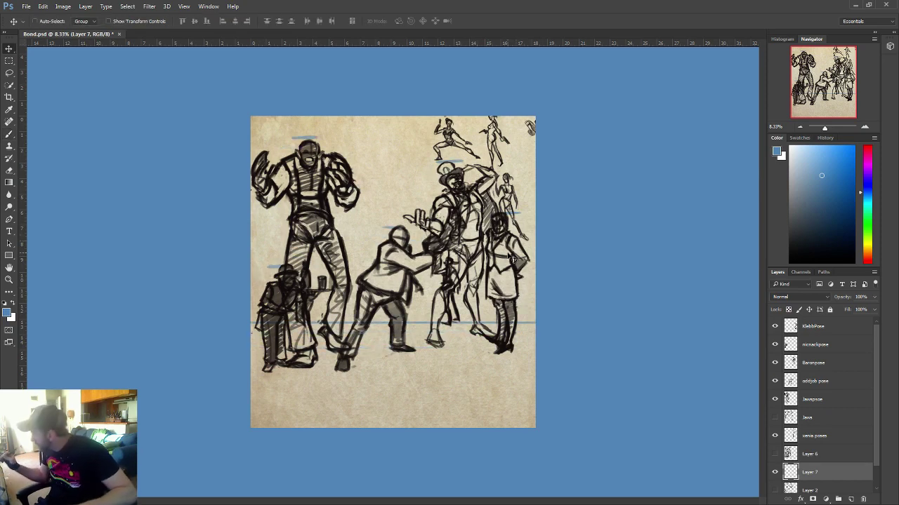
{"action": "left_click", "coordinate": [814, 436]}
{"action": "mouse_move", "coordinate": [502, 164]}
{"action": "left_mouse_down"}
{"action": "mouse_move", "coordinate": [384, 212]}
{"action": "mouse_move", "coordinate": [371, 195]}
{"action": "mouse_move", "coordinate": [422, 191]}
{"action": "mouse_move", "coordinate": [407, 181]}
{"action": "mouse_move", "coordinate": [393, 219]}
{"action": "mouse_move", "coordinate": [428, 165]}
{"action": "mouse_move", "coordinate": [435, 134]}
{"action": "mouse_move", "coordinate": [403, 176]}
{"action": "mouse_move", "coordinate": [428, 160]}
{"action": "mouse_move", "coordinate": [422, 142]}
{"action": "mouse_move", "coordinate": [420, 222]}
{"action": "left_mouse_up"}
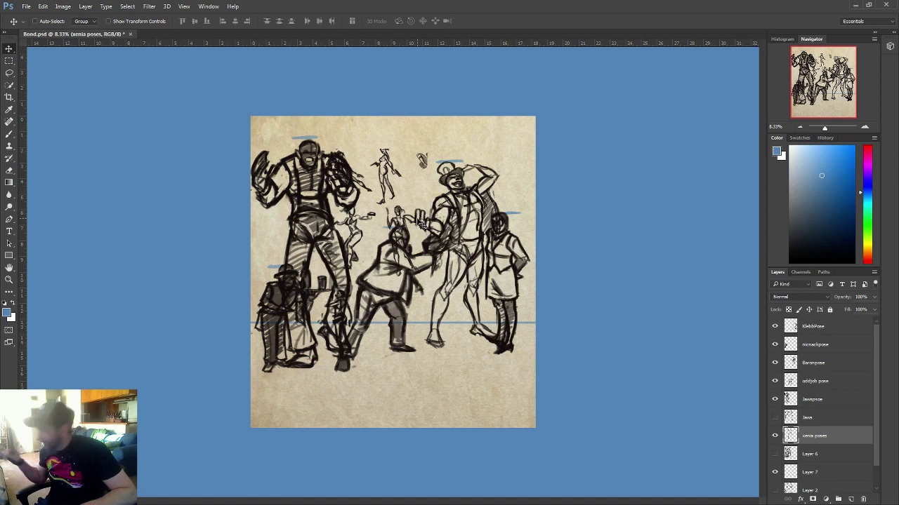
Hide the five finished villain pose layers, shift the xenia poses sketches farther down and left, and save the document.
{"action": "left_click_drag", "start_coordinate": [776, 329], "coordinate": [776, 400]}
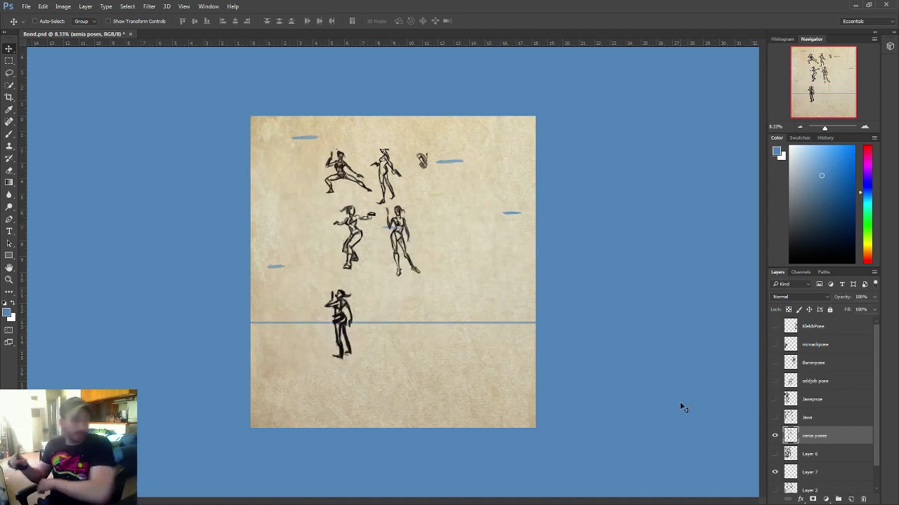
{"action": "left_click_drag", "start_coordinate": [408, 318], "coordinate": [364, 343]}
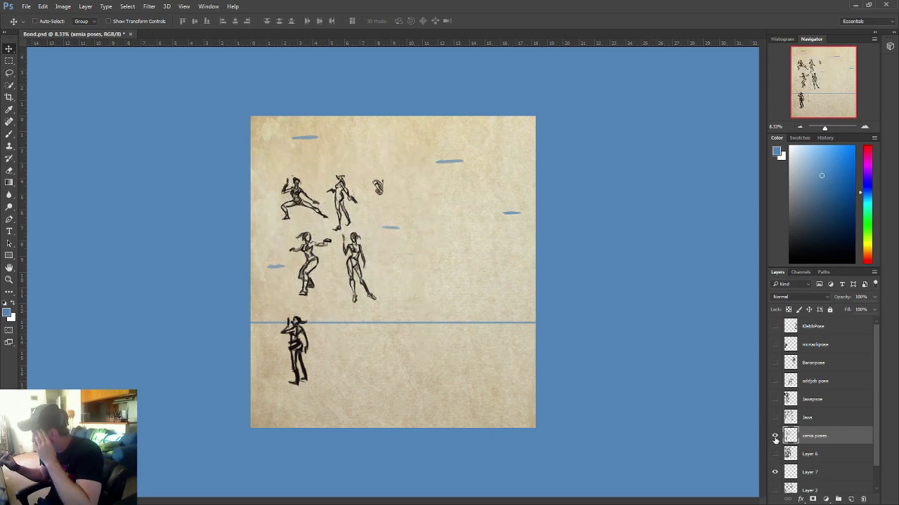
{"action": "left_click", "coordinate": [775, 437]}
{"action": "left_click", "coordinate": [773, 437]}
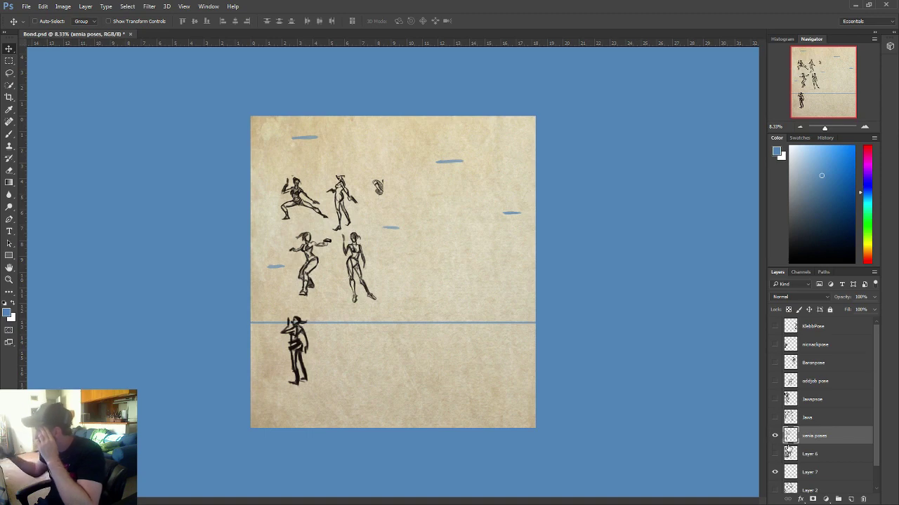
{"action": "key", "text": "ctrl+s"}
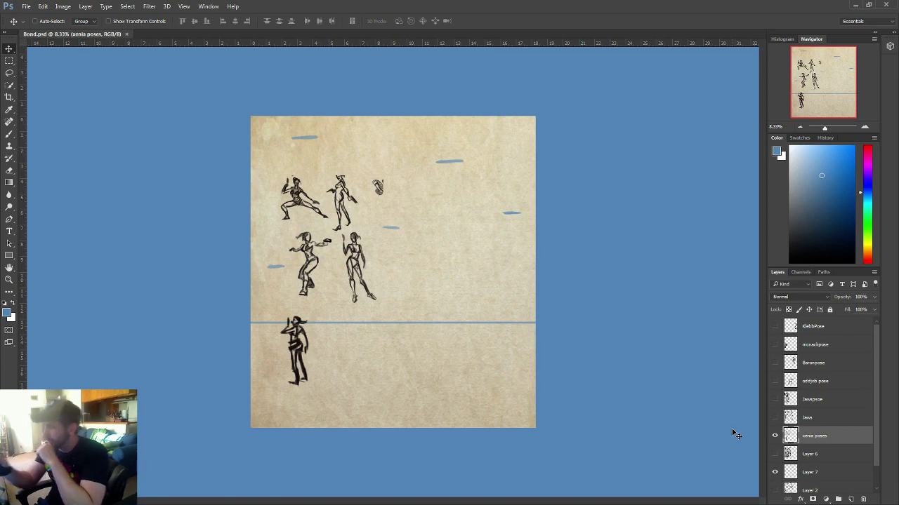
Lasso the Xenia pose with the outstretched gun arm and copy it onto its own layer.
{"action": "left_click", "coordinate": [10, 73]}
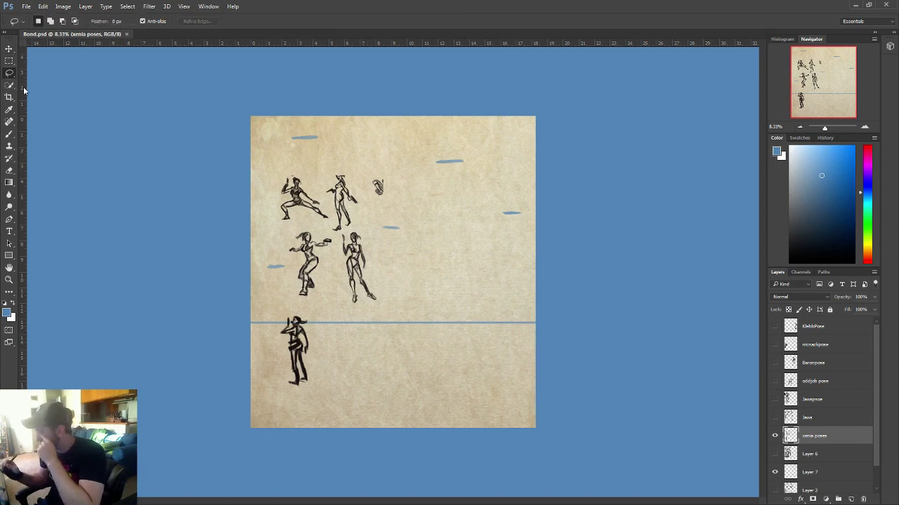
{"action": "mouse_move", "coordinate": [328, 285]}
{"action": "left_mouse_down"}
{"action": "mouse_move", "coordinate": [314, 309]}
{"action": "mouse_move", "coordinate": [291, 268]}
{"action": "mouse_move", "coordinate": [334, 240]}
{"action": "mouse_move", "coordinate": [330, 290]}
{"action": "left_mouse_up"}
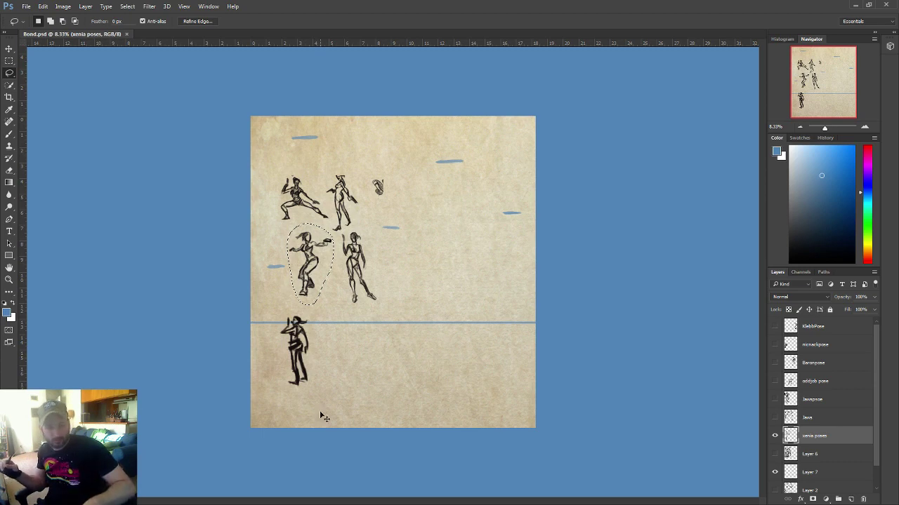
{"action": "key", "text": "ctrl+j"}
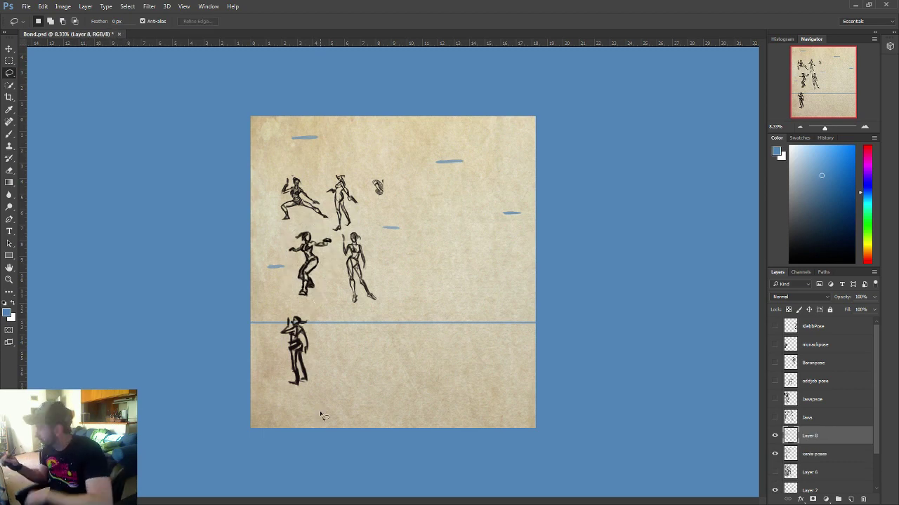
Hide the xenia poses layer, show the five villain pose layers again, and place the hidden Jaws layer directly below Layer 6.
{"action": "left_click", "coordinate": [775, 454]}
{"action": "left_click_drag", "start_coordinate": [775, 417], "coordinate": [774, 324]}
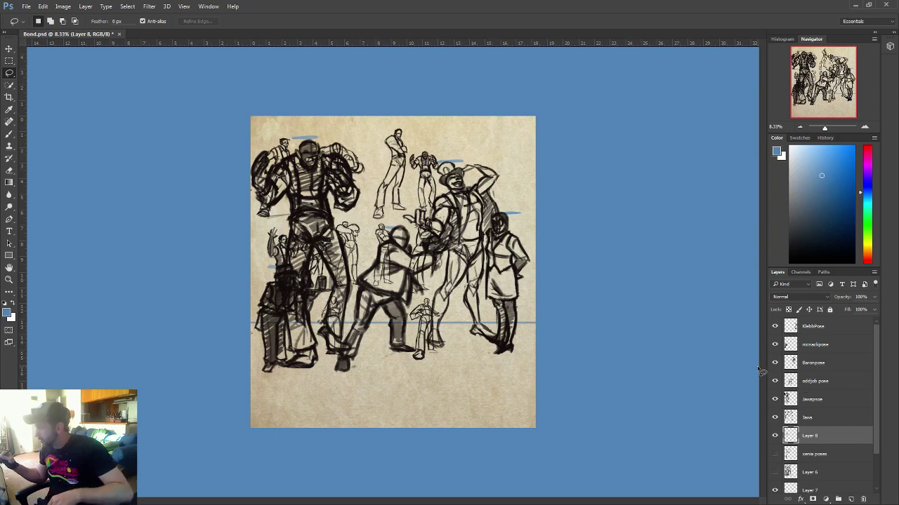
{"action": "left_click", "coordinate": [775, 417]}
{"action": "left_click_drag", "start_coordinate": [811, 421], "coordinate": [821, 471]}
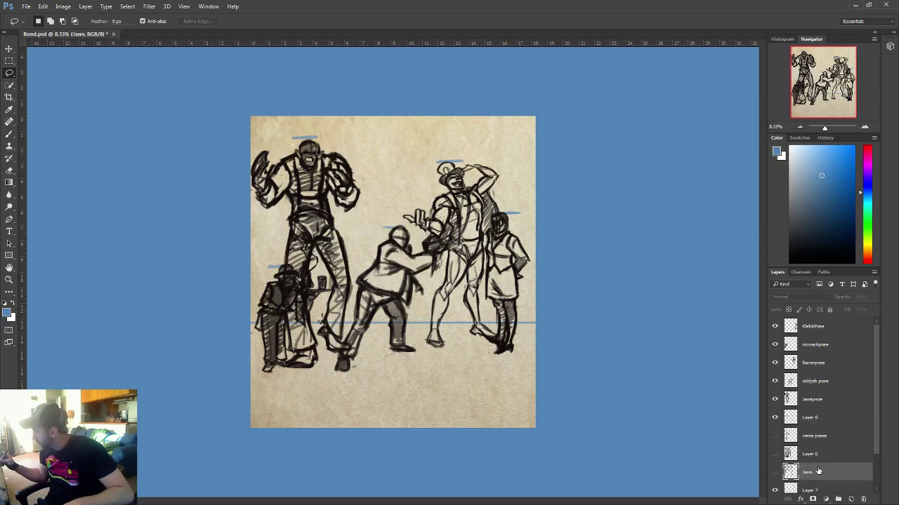
Enlarge the copied gun pose on Layer 8 to about 229% and place it between the Jaws and oddjob figures.
{"action": "left_click", "coordinate": [809, 421]}
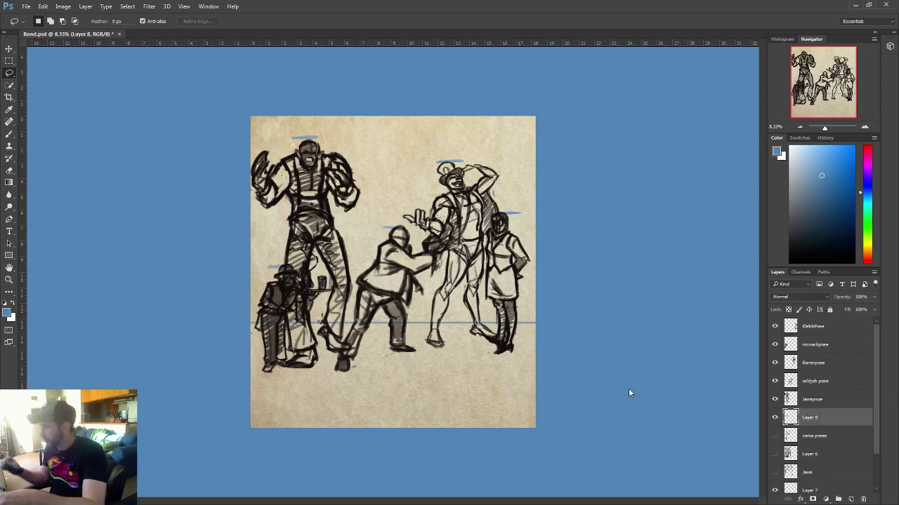
{"action": "key", "text": "ctrl+t"}
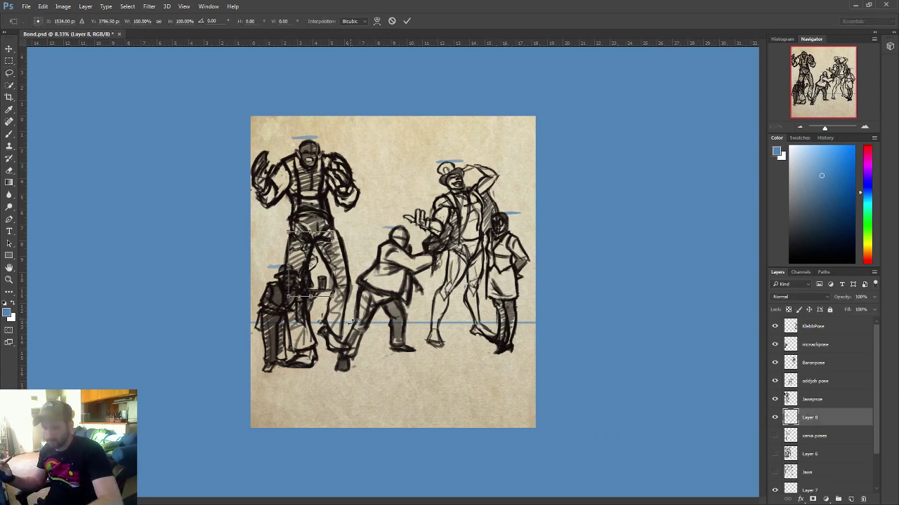
{"action": "left_click_drag", "start_coordinate": [332, 297], "coordinate": [389, 380]}
{"action": "mouse_move", "coordinate": [329, 323]}
{"action": "left_mouse_down"}
{"action": "mouse_move", "coordinate": [391, 272]}
{"action": "mouse_move", "coordinate": [384, 314]}
{"action": "left_mouse_up"}
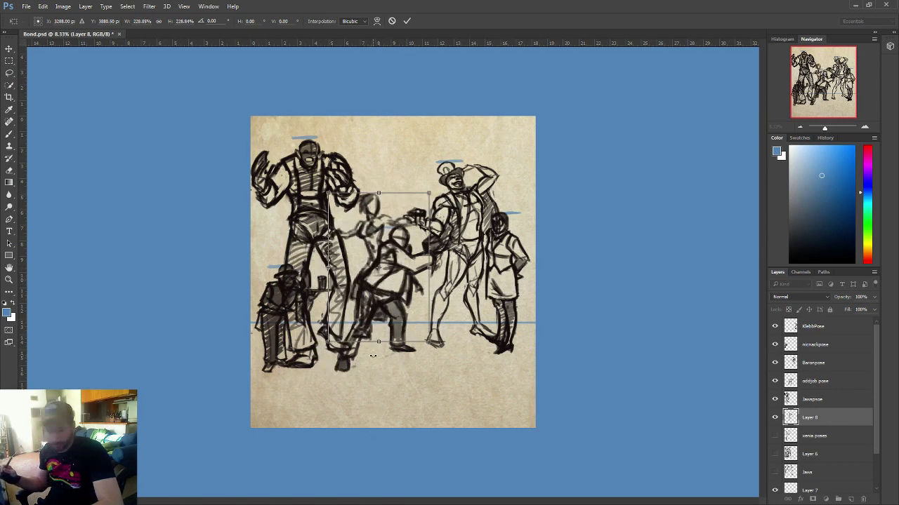
{"action": "left_click_drag", "start_coordinate": [384, 282], "coordinate": [377, 286]}
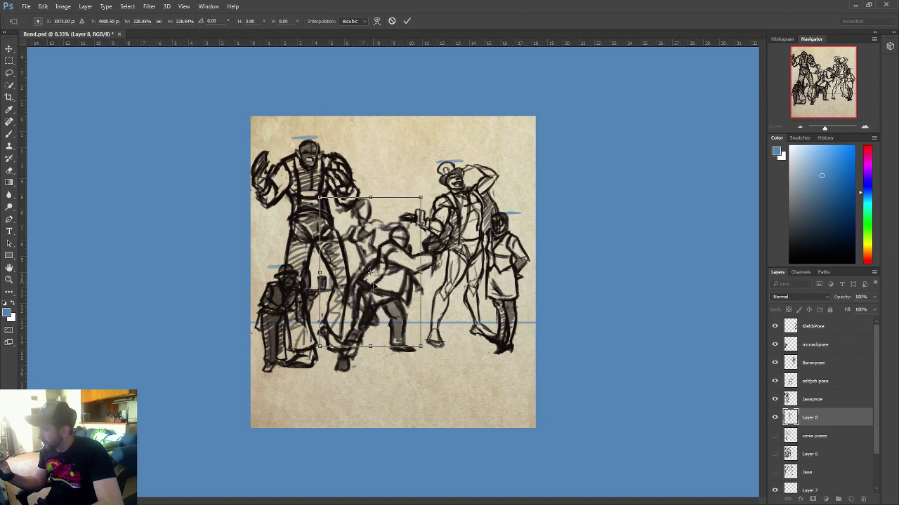
Try the enlarged gun pose in front of the Baron figure and over the oddjob figure, and delete its layer.
{"action": "mouse_move", "coordinate": [376, 317]}
{"action": "left_mouse_down"}
{"action": "mouse_move", "coordinate": [376, 332]}
{"action": "mouse_move", "coordinate": [424, 309]}
{"action": "mouse_move", "coordinate": [456, 306]}
{"action": "mouse_move", "coordinate": [370, 296]}
{"action": "mouse_move", "coordinate": [365, 307]}
{"action": "left_mouse_up"}
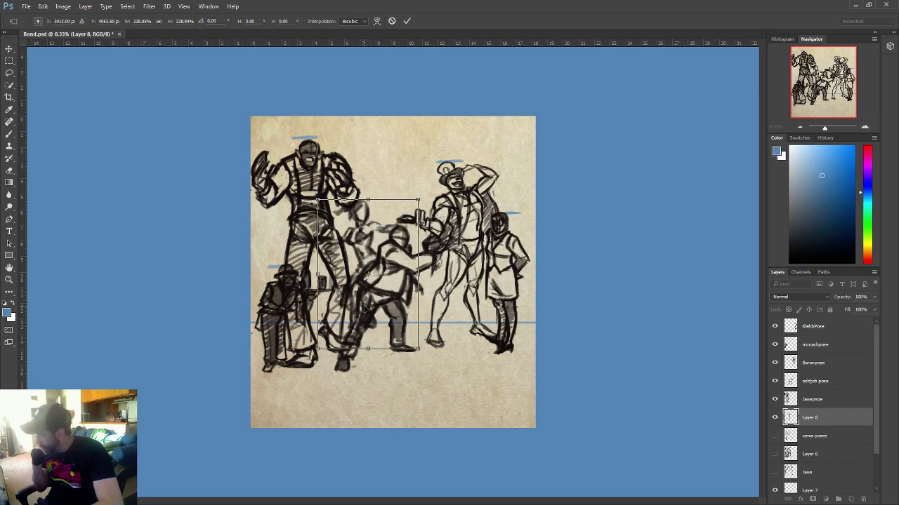
{"action": "left_click_drag", "start_coordinate": [368, 286], "coordinate": [470, 312]}
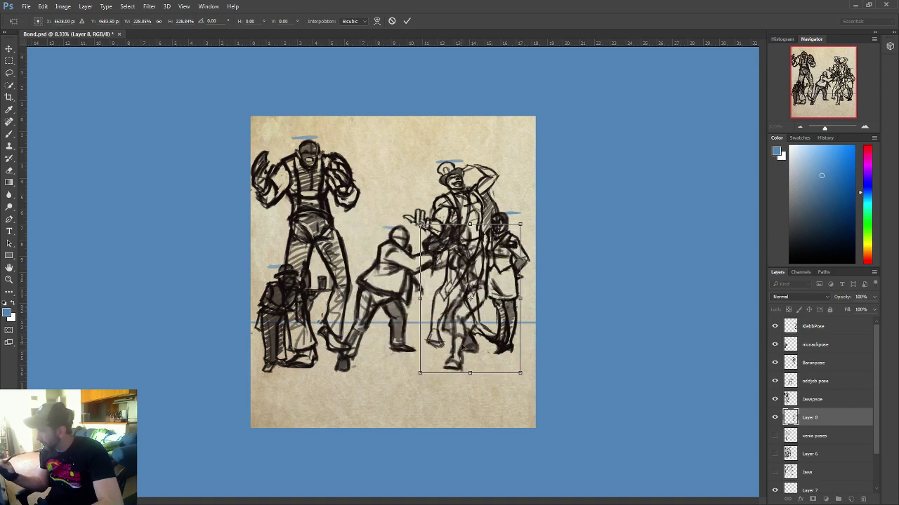
{"action": "left_click_drag", "start_coordinate": [469, 335], "coordinate": [394, 341]}
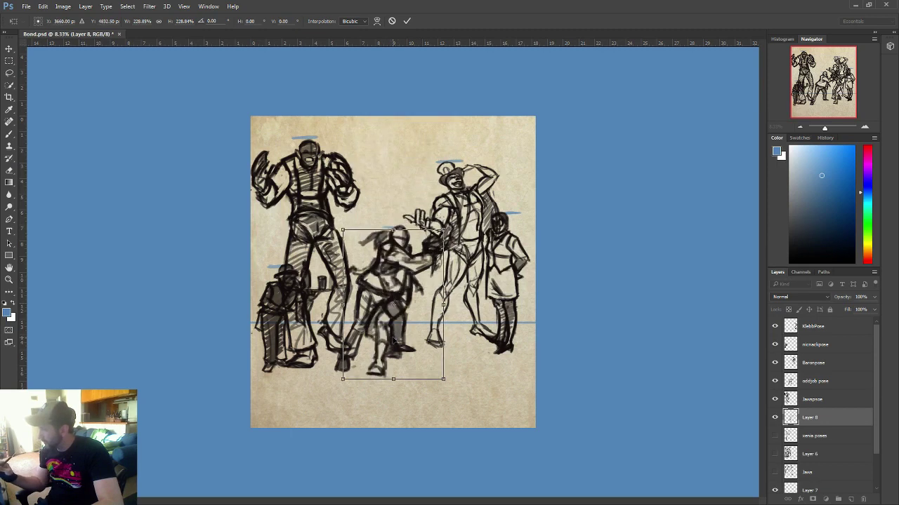
{"action": "key", "text": "Return"}
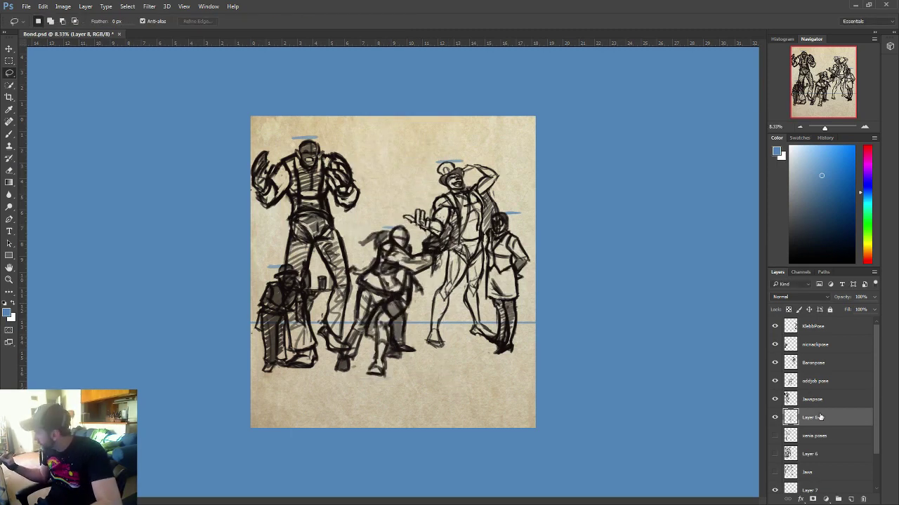
{"action": "left_click", "coordinate": [864, 497]}
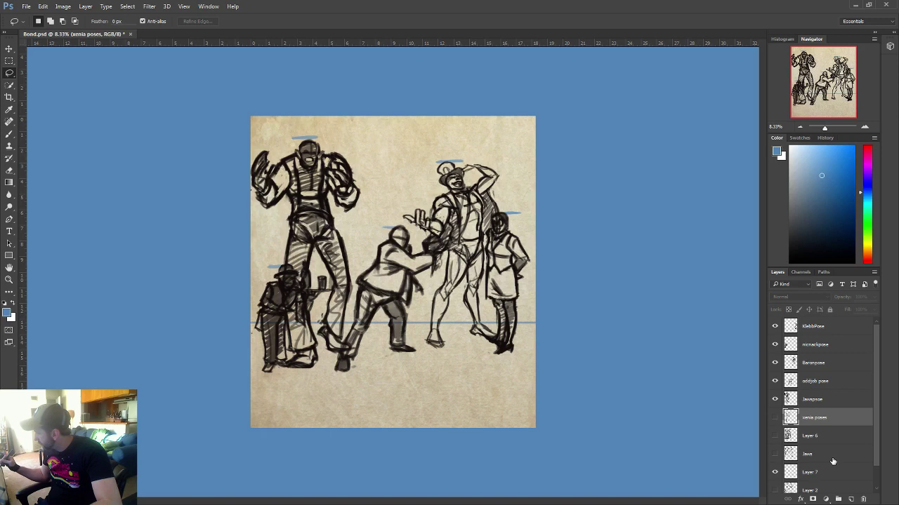
Add a new empty layer directly above xenia poses and reset the brush colours to black and white.
{"action": "left_click", "coordinate": [775, 436]}
{"action": "left_click", "coordinate": [775, 436]}
{"action": "left_click", "coordinate": [775, 436]}
{"action": "left_click", "coordinate": [776, 437]}
{"action": "left_click", "coordinate": [851, 500]}
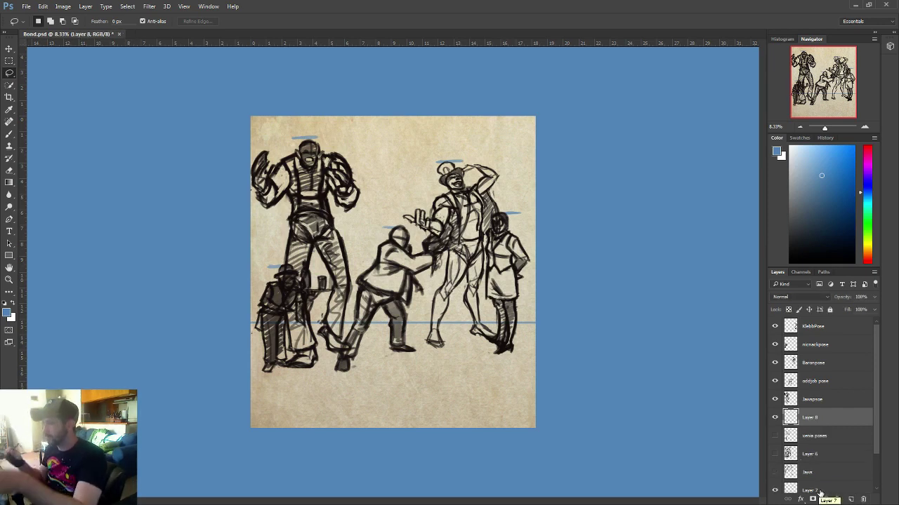
{"action": "key", "text": "b"}
{"action": "key", "text": "d"}
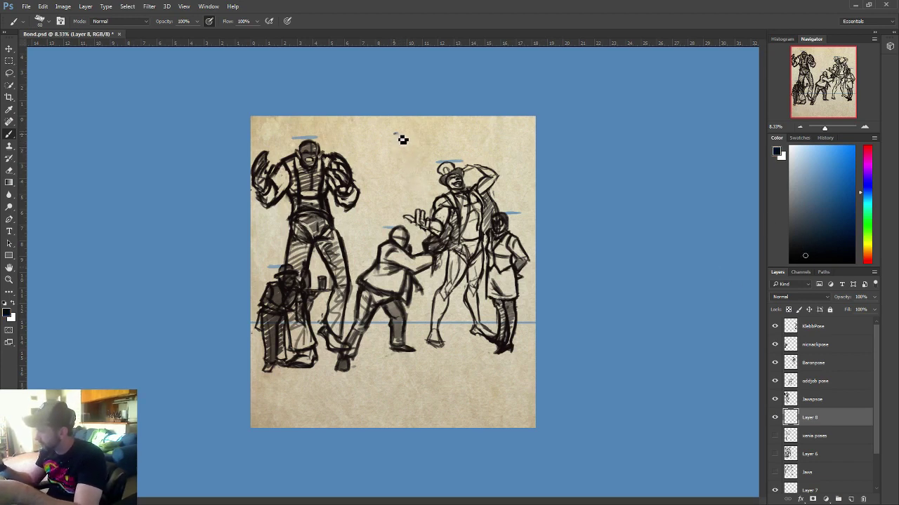
Sketch a small leaping figure with outstretched arms above the oddjob figure on Layer 8, and cut the whole sketch from the layer.
{"action": "mouse_move", "coordinate": [394, 134]}
{"action": "left_mouse_down"}
{"action": "mouse_move", "coordinate": [401, 154]}
{"action": "mouse_move", "coordinate": [392, 141]}
{"action": "mouse_move", "coordinate": [385, 149]}
{"action": "mouse_move", "coordinate": [411, 155]}
{"action": "mouse_move", "coordinate": [392, 149]}
{"action": "mouse_move", "coordinate": [410, 164]}
{"action": "mouse_move", "coordinate": [396, 165]}
{"action": "mouse_move", "coordinate": [400, 181]}
{"action": "mouse_move", "coordinate": [396, 154]}
{"action": "mouse_move", "coordinate": [420, 169]}
{"action": "left_mouse_up"}
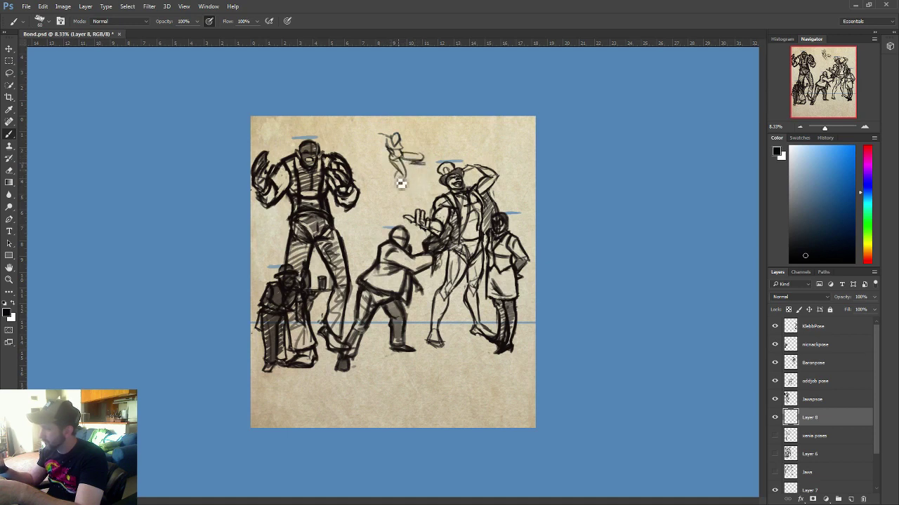
{"action": "left_click_drag", "start_coordinate": [399, 167], "coordinate": [393, 187]}
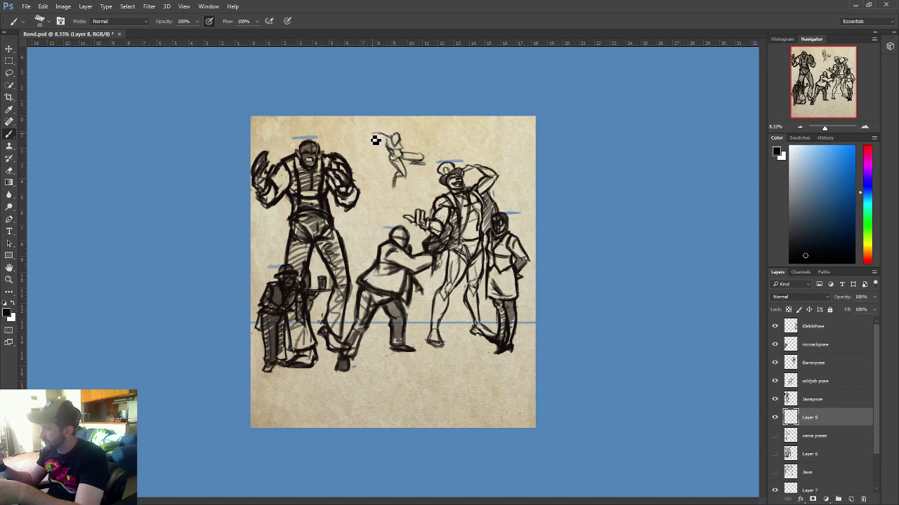
{"action": "left_click_drag", "start_coordinate": [353, 133], "coordinate": [386, 143]}
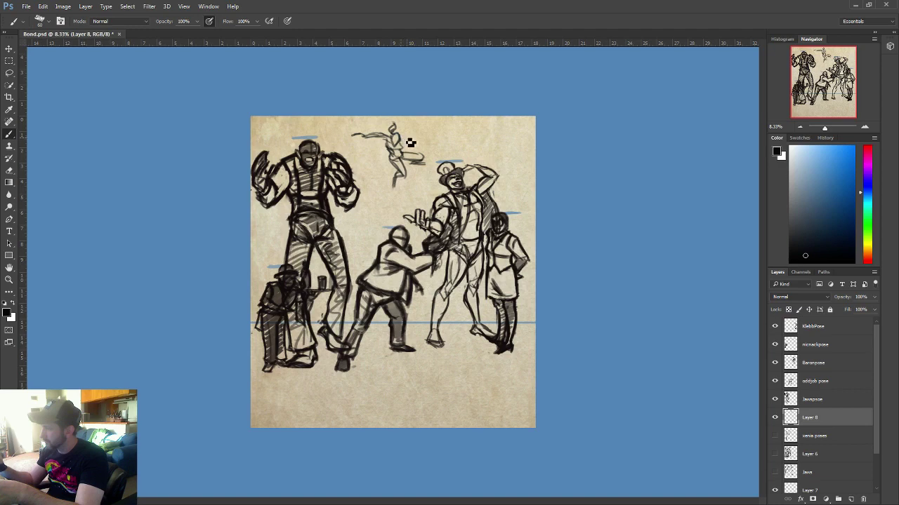
{"action": "left_click_drag", "start_coordinate": [404, 137], "coordinate": [413, 133]}
{"action": "key", "text": "e"}
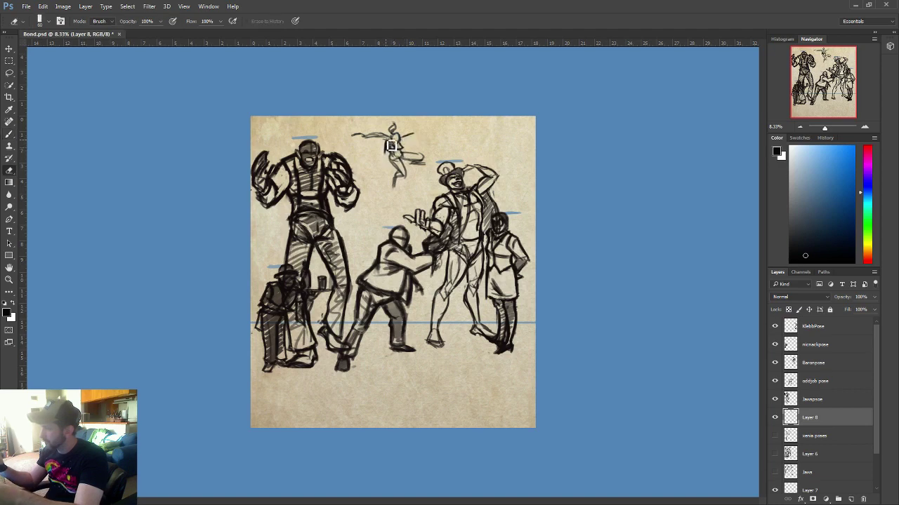
{"action": "key", "text": "b"}
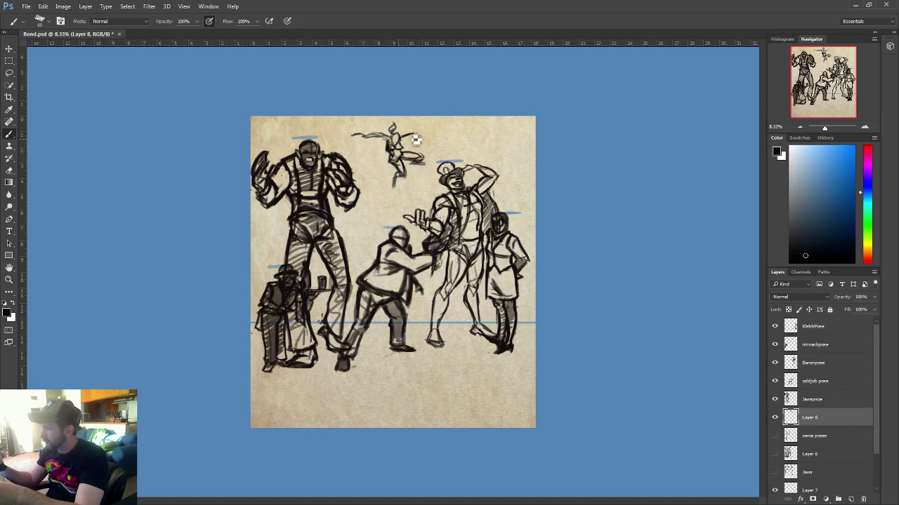
{"action": "left_click_drag", "start_coordinate": [425, 135], "coordinate": [430, 136]}
{"action": "mouse_move", "coordinate": [364, 135]}
{"action": "left_mouse_down"}
{"action": "mouse_move", "coordinate": [353, 139]}
{"action": "mouse_move", "coordinate": [378, 140]}
{"action": "left_mouse_up"}
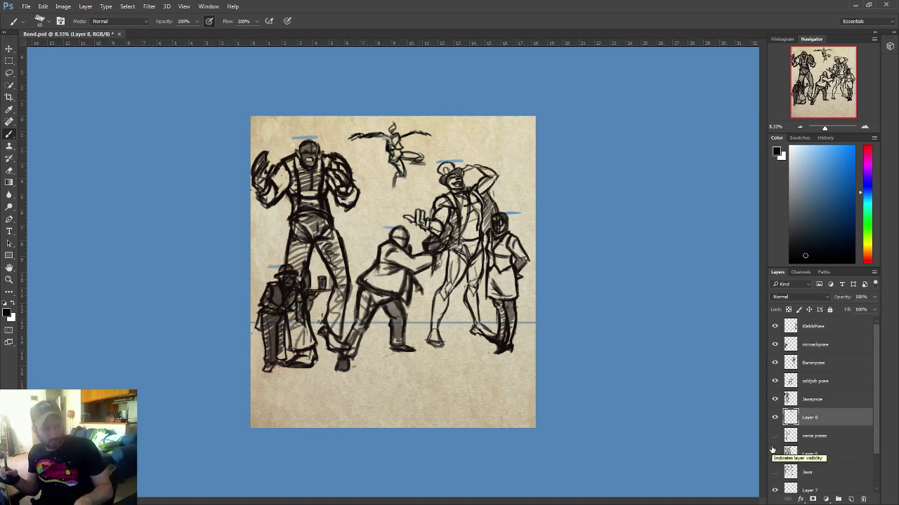
{"action": "key", "text": "ctrl+a"}
{"action": "key", "text": "ctrl+x"}
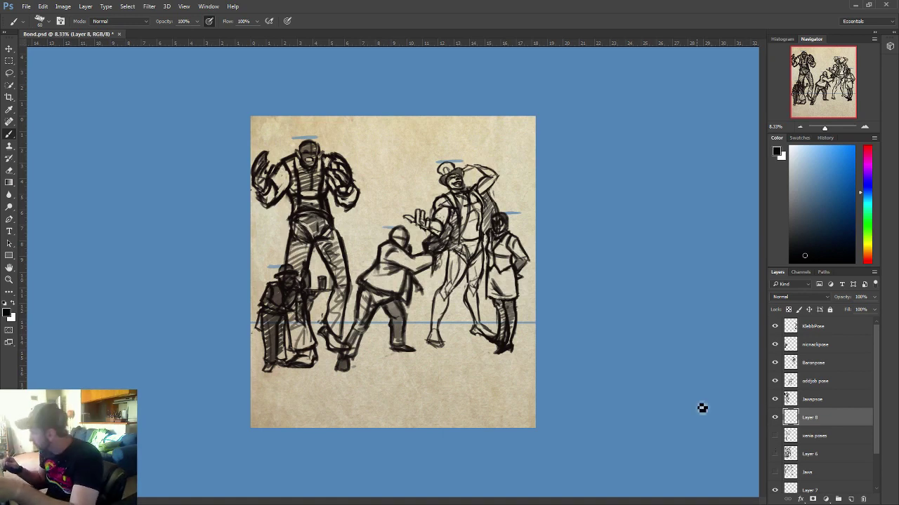
Isolate the early group composition sketch by hiding the character pose layers, and make Layer 6 active.
{"action": "left_click", "coordinate": [811, 381]}
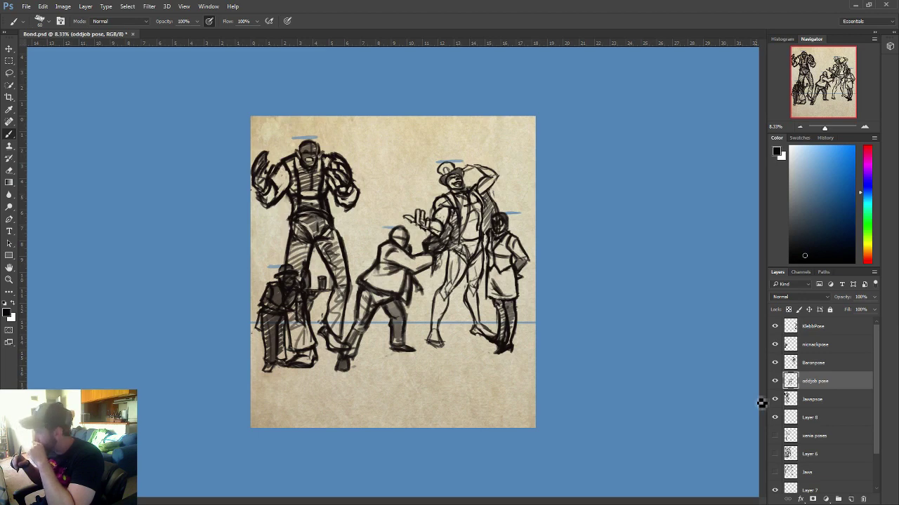
{"action": "left_click", "coordinate": [774, 454]}
{"action": "left_click", "coordinate": [773, 417]}
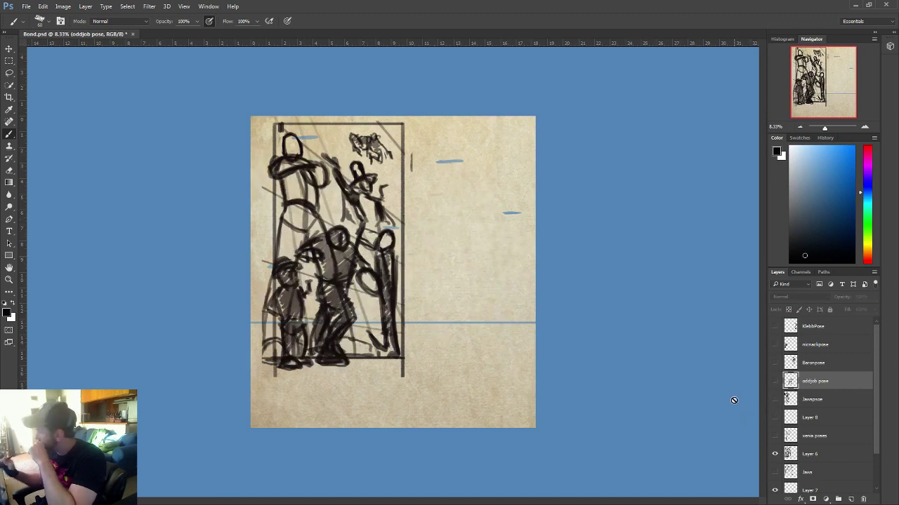
{"action": "left_click", "coordinate": [799, 456]}
Sketch a small outlined arrow beside the framed group sketch on Layer 6, aimed up at its hat-wearing figure, undoing the first stroke.
{"action": "left_click_drag", "start_coordinate": [455, 265], "coordinate": [439, 270]}
{"action": "key", "text": "ctrl+z"}
{"action": "mouse_move", "coordinate": [429, 233]}
{"action": "left_mouse_down"}
{"action": "mouse_move", "coordinate": [437, 266]}
{"action": "mouse_move", "coordinate": [434, 230]}
{"action": "mouse_move", "coordinate": [421, 235]}
{"action": "left_mouse_up"}
{"action": "mouse_move", "coordinate": [423, 215]}
{"action": "left_mouse_down"}
{"action": "mouse_move", "coordinate": [441, 228]}
{"action": "mouse_move", "coordinate": [434, 231]}
{"action": "left_mouse_up"}
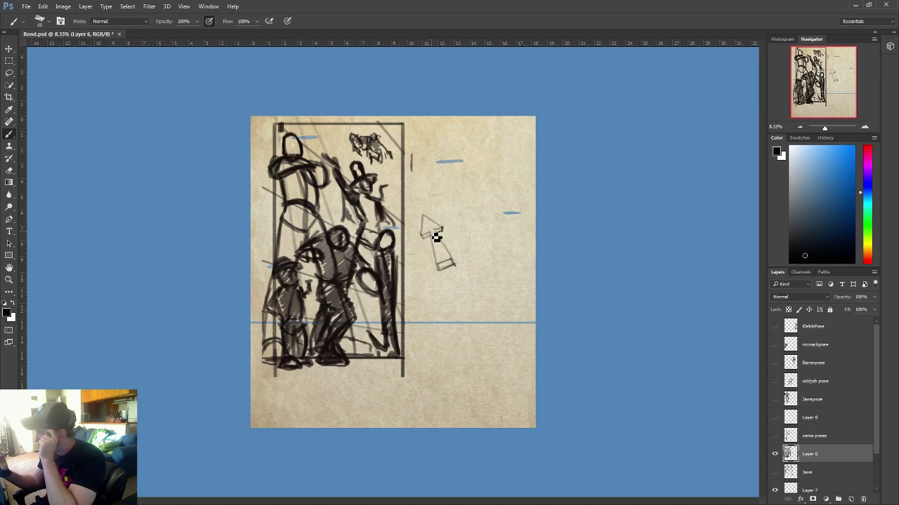
{"action": "mouse_move", "coordinate": [429, 243]}
{"action": "left_mouse_down"}
{"action": "mouse_move", "coordinate": [422, 216]}
{"action": "mouse_move", "coordinate": [445, 233]}
{"action": "mouse_move", "coordinate": [448, 269]}
{"action": "mouse_move", "coordinate": [454, 263]}
{"action": "left_mouse_up"}
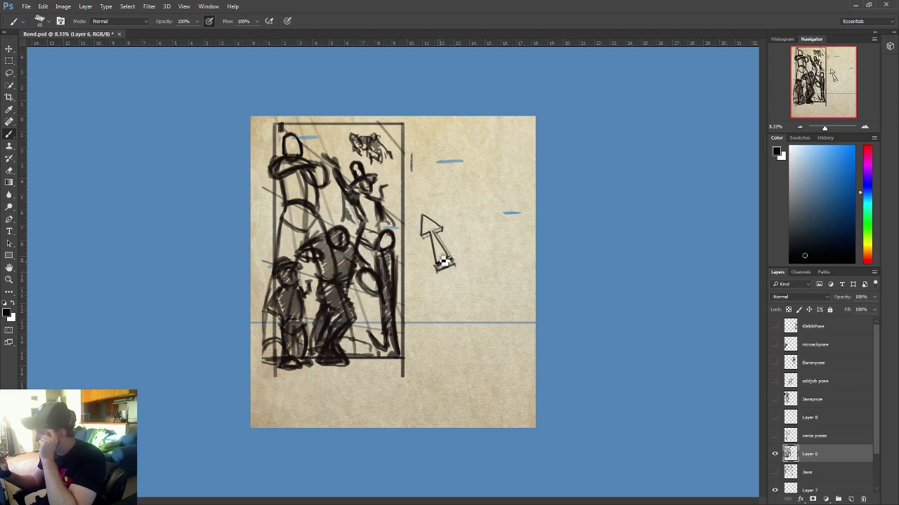
{"action": "left_click_drag", "start_coordinate": [423, 235], "coordinate": [443, 229]}
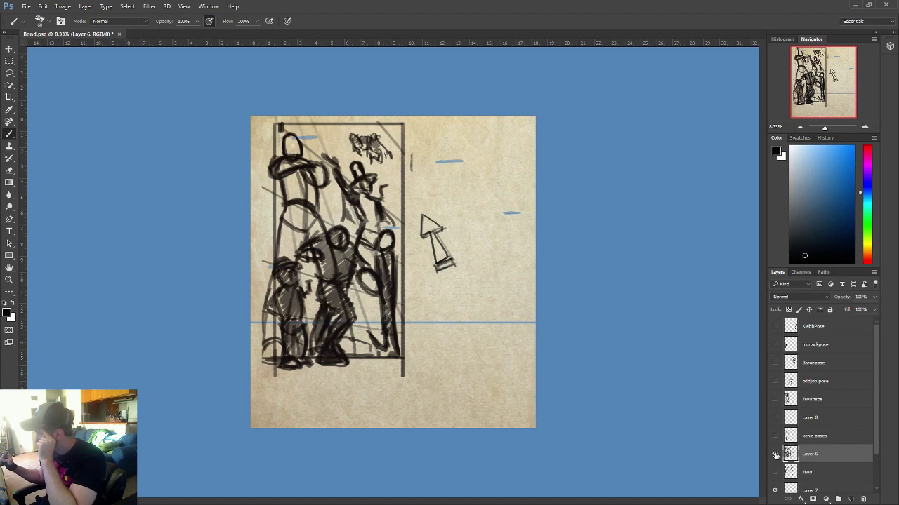
Hide the Layer 6 composition sketch and show the character pose layers from KlebbPose down to Layer 8.
{"action": "left_click", "coordinate": [775, 455]}
{"action": "left_click_drag", "start_coordinate": [775, 326], "coordinate": [775, 425]}
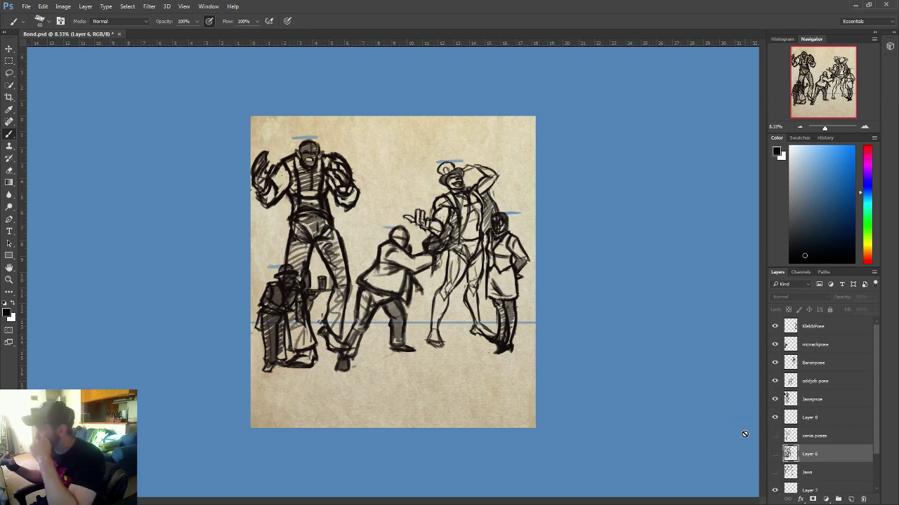
Rework the mouth of the Jaws figure on its pose layer, alternating between erasing and black brush strokes.
{"action": "left_click", "coordinate": [809, 403]}
{"action": "key", "text": "e"}
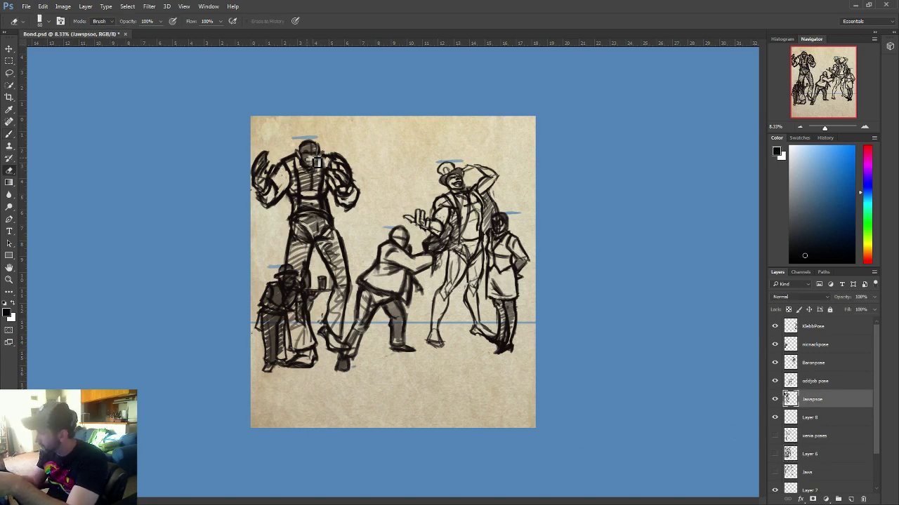
{"action": "key", "text": "b"}
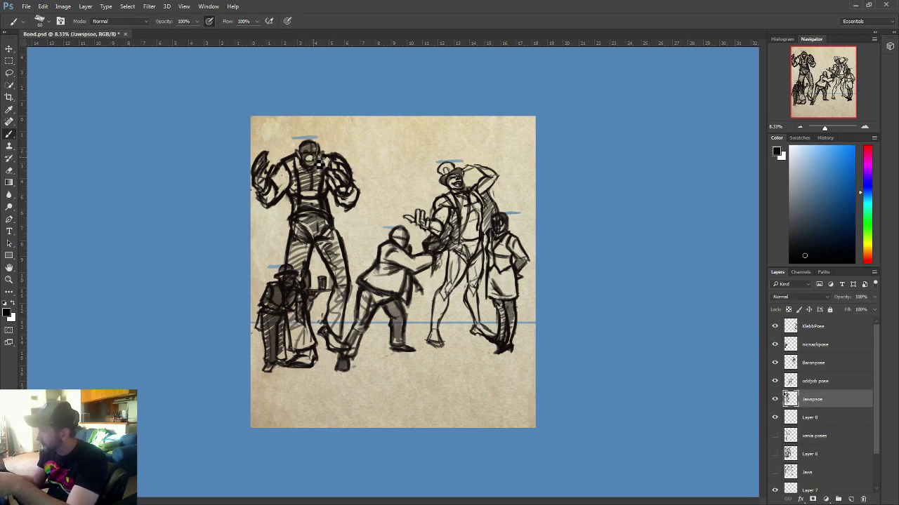
{"action": "key", "text": "e"}
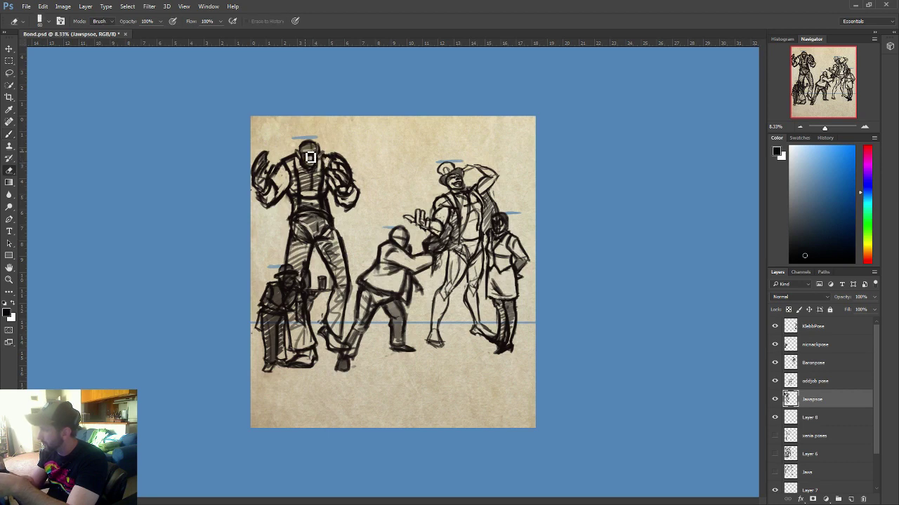
{"action": "key", "text": "b"}
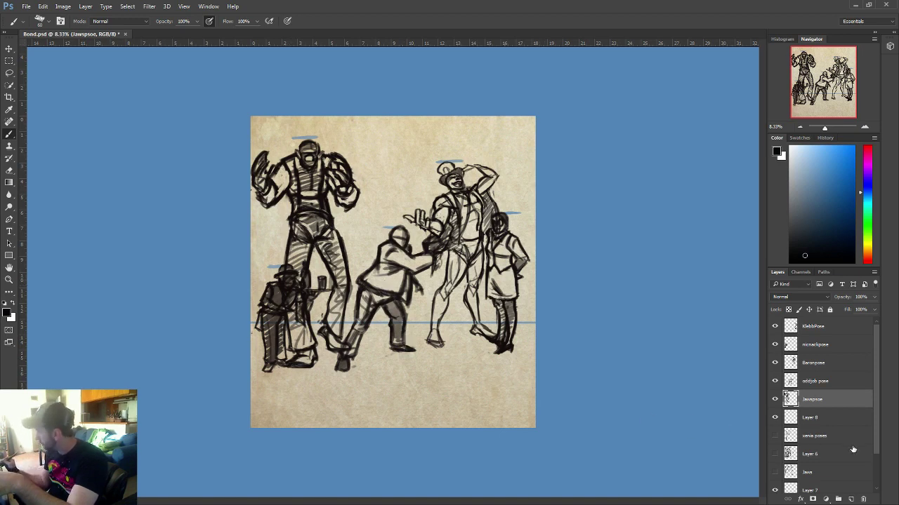
Draw blue horizontal guide lines across the full canvas width on Layer 7, above the existing ground line.
{"action": "left_click", "coordinate": [829, 490]}
{"action": "left_click", "coordinate": [817, 179]}
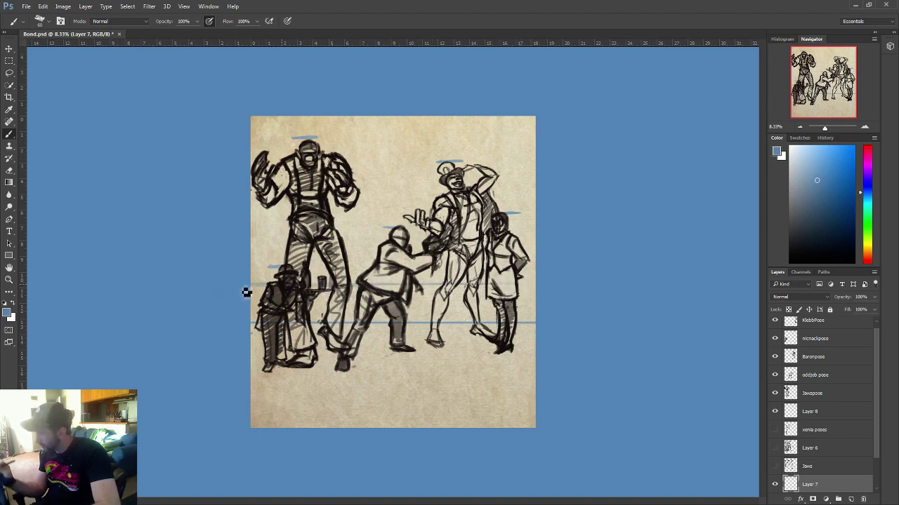
{"action": "left_click_drag", "start_coordinate": [542, 282], "coordinate": [252, 281]}
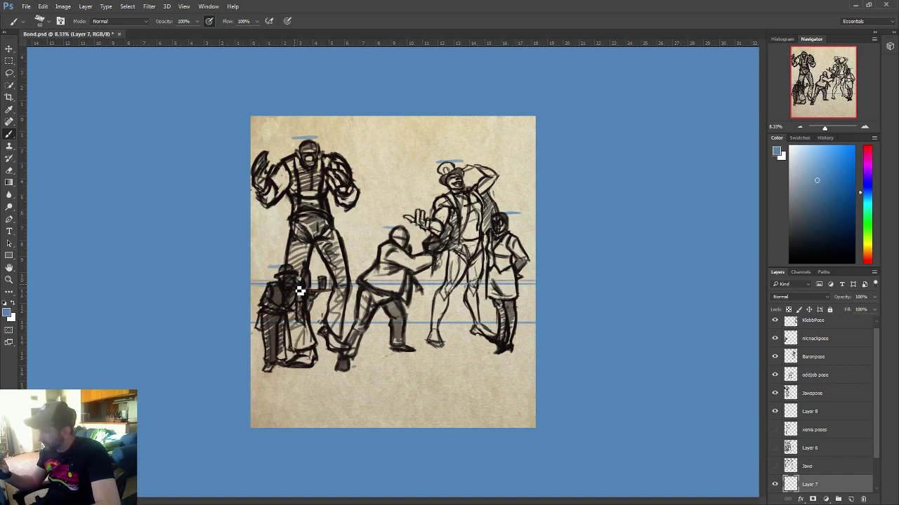
Test vertical and slanted blue guide strokes from the canvas's upper edge towards the figures on Layer 7, undoing the unwanted ones.
{"action": "left_click_drag", "start_coordinate": [268, 291], "coordinate": [304, 83]}
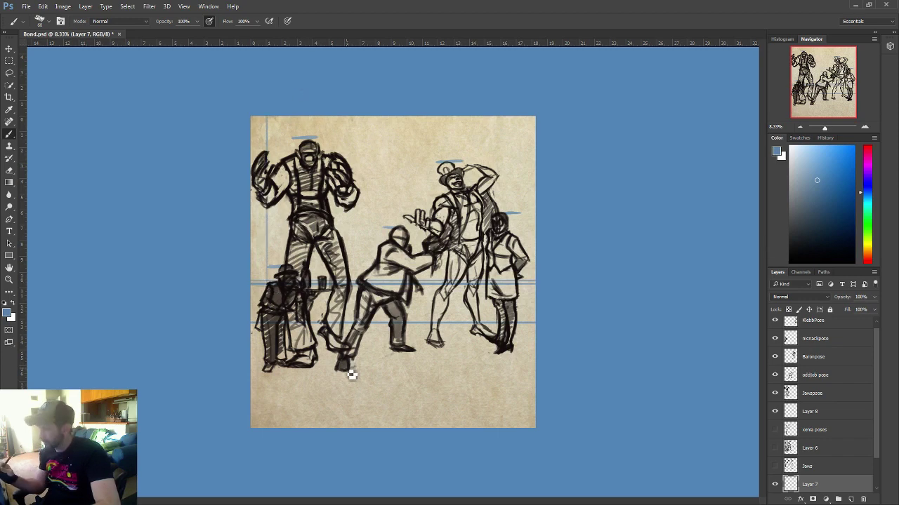
{"action": "key", "text": "ctrl+z"}
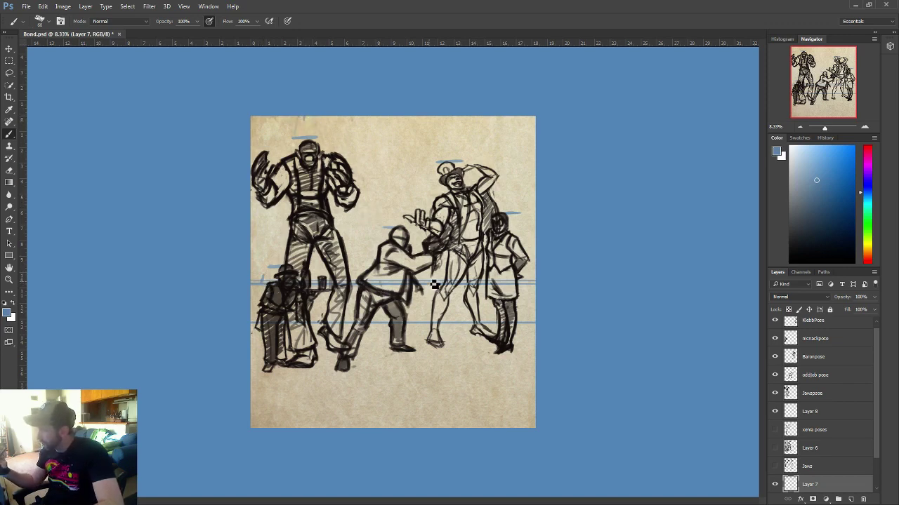
{"action": "left_click_drag", "start_coordinate": [339, 121], "coordinate": [383, 196]}
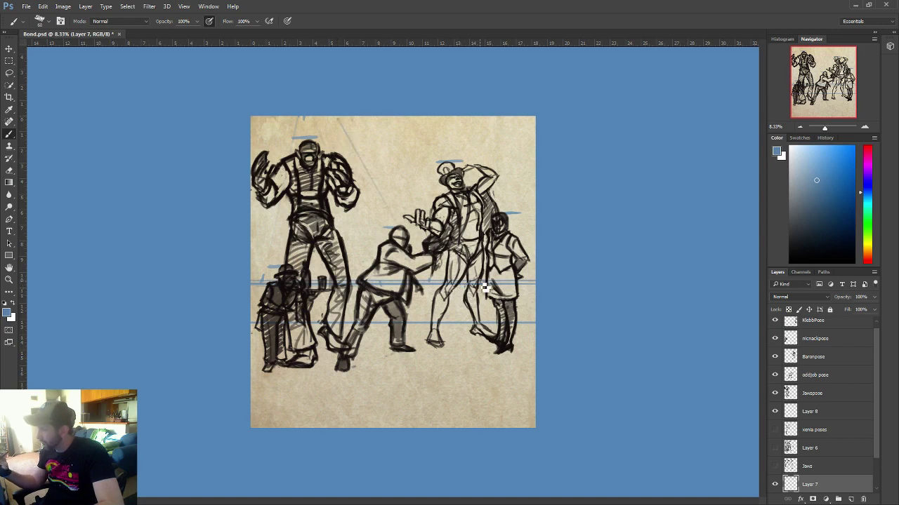
{"action": "key", "text": "ctrl+z"}
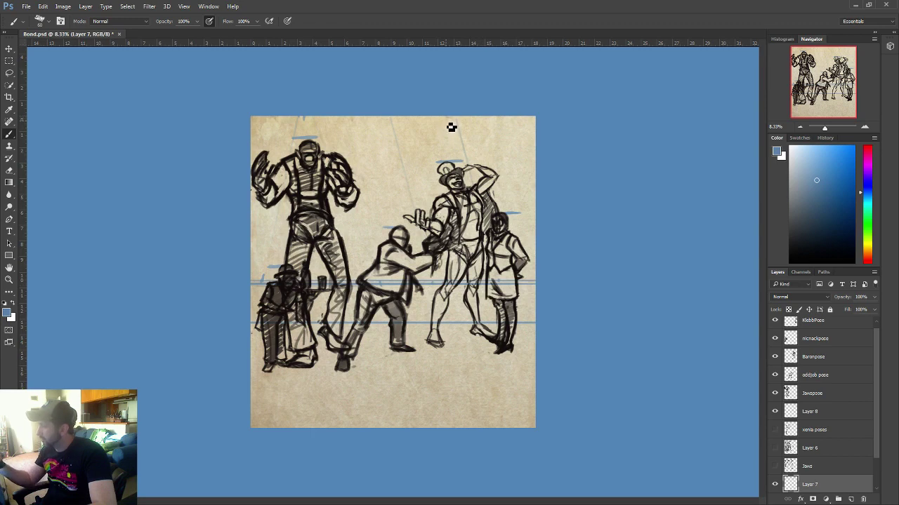
Hide the blue guides on Layer 7, leaving only the character poses and Layer 8 shown over the paper background.
{"action": "left_click", "coordinate": [815, 434]}
{"action": "scroll", "coordinate": [867, 364], "scroll_direction": "up", "scroll_amount": 1}
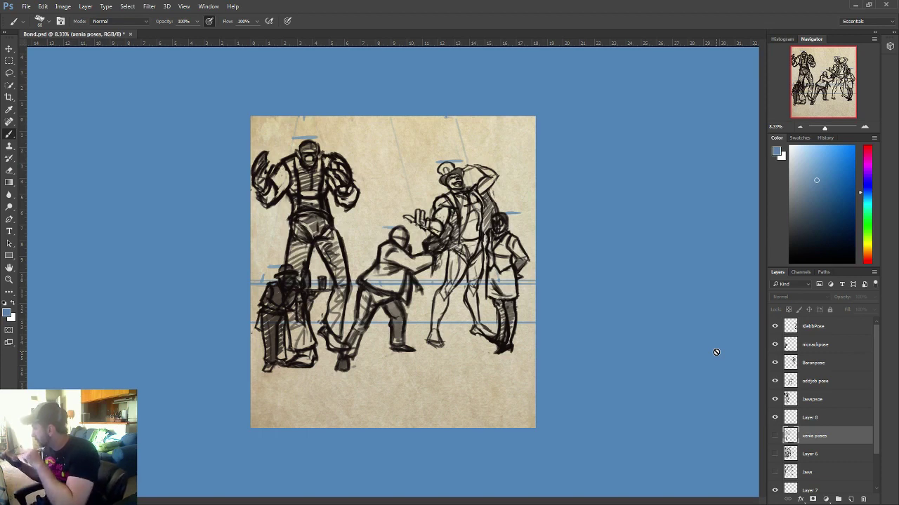
{"action": "left_click", "coordinate": [872, 346]}
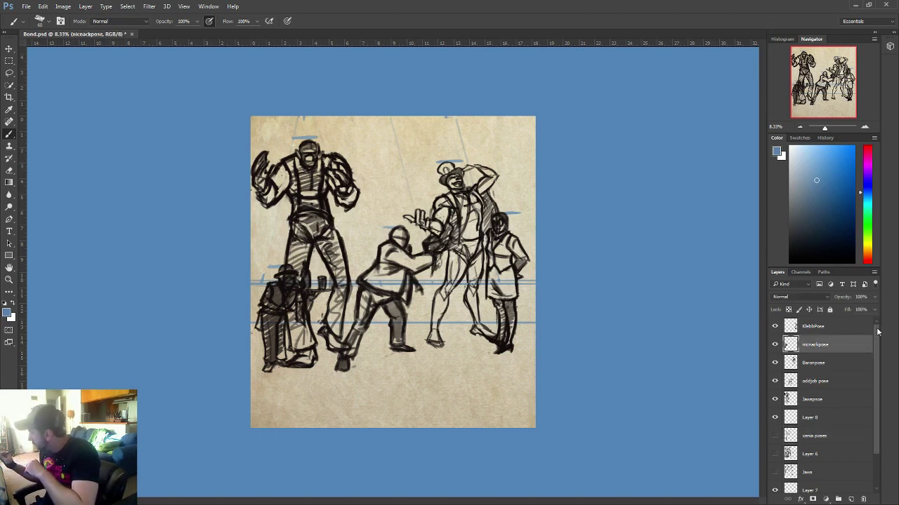
{"action": "left_click", "coordinate": [774, 490]}
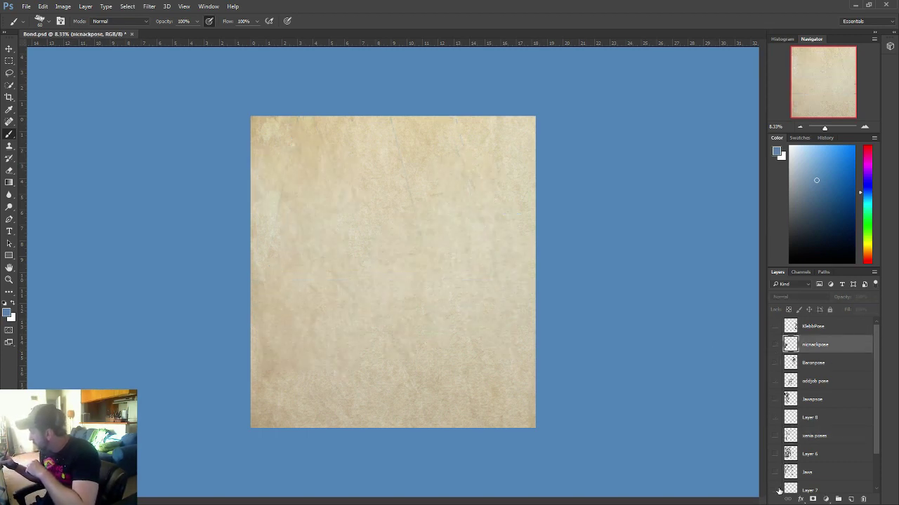
{"action": "left_click_drag", "start_coordinate": [875, 407], "coordinate": [872, 476]}
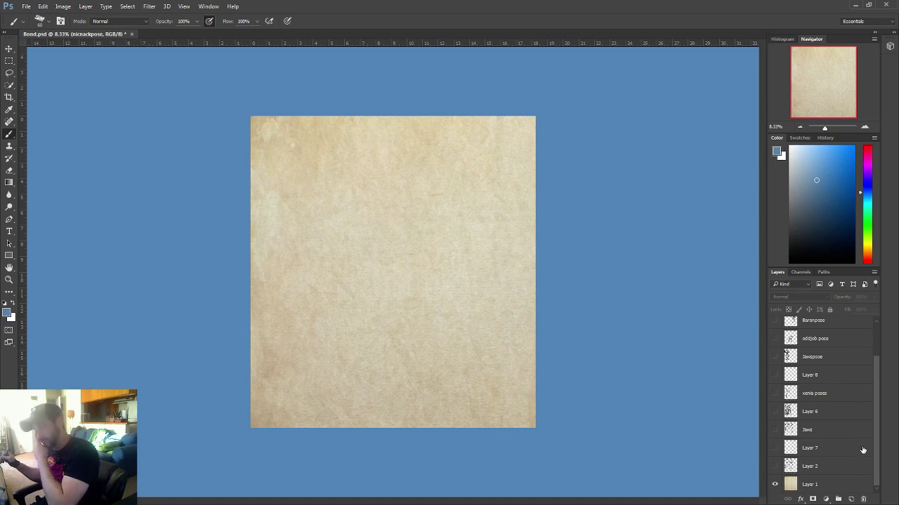
{"action": "scroll", "coordinate": [795, 333], "scroll_direction": "up", "scroll_amount": 2}
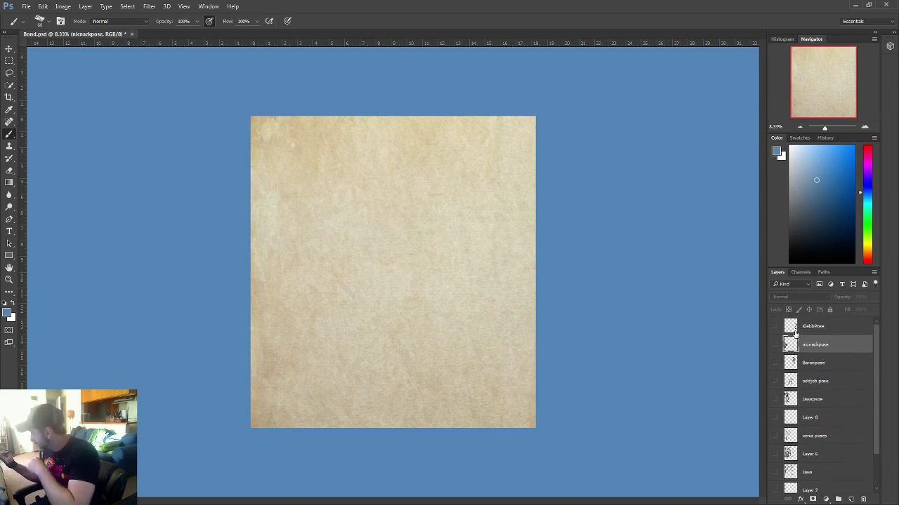
{"action": "left_click", "coordinate": [775, 417]}
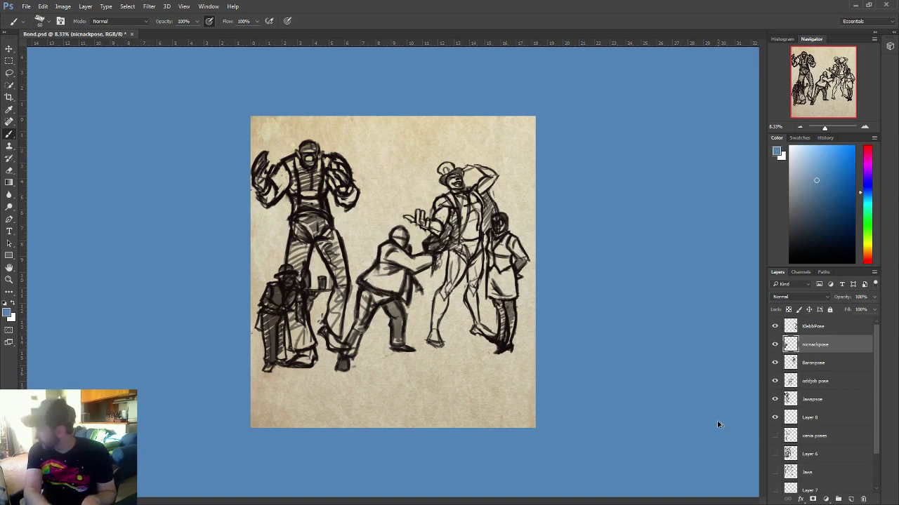
Stamp the visible artwork into a new layer, move it above KlebbPose, and hide the individual pose layers beneath it.
{"action": "key", "text": "ctrl+alt+shift+e"}
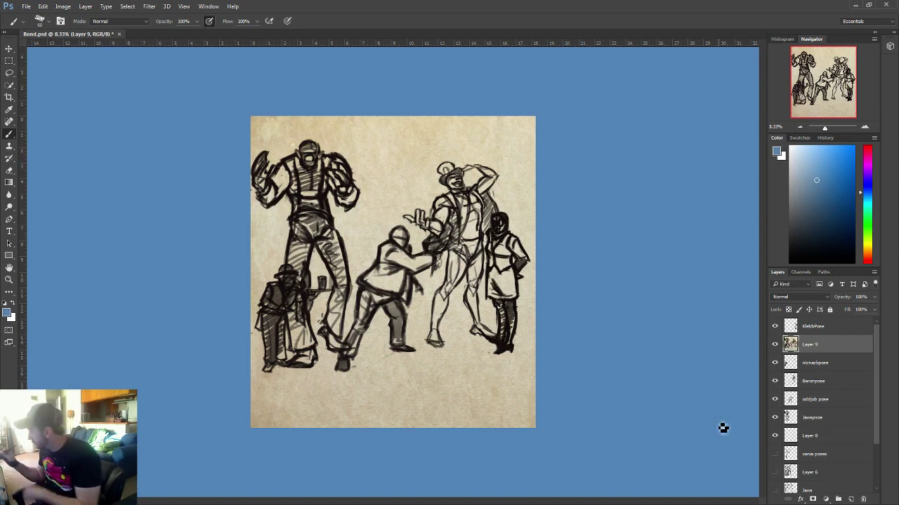
{"action": "left_click", "coordinate": [775, 326]}
{"action": "left_click_drag", "start_coordinate": [799, 345], "coordinate": [814, 321]}
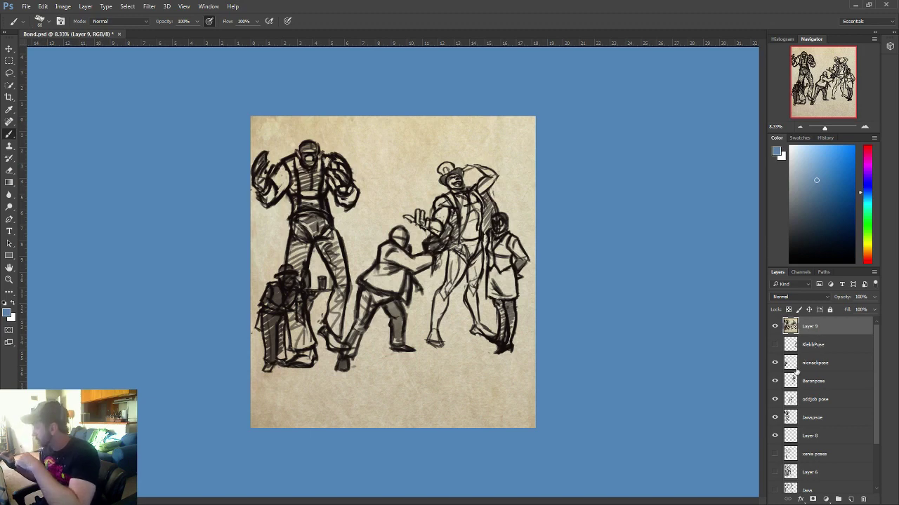
{"action": "left_click_drag", "start_coordinate": [775, 363], "coordinate": [782, 447]}
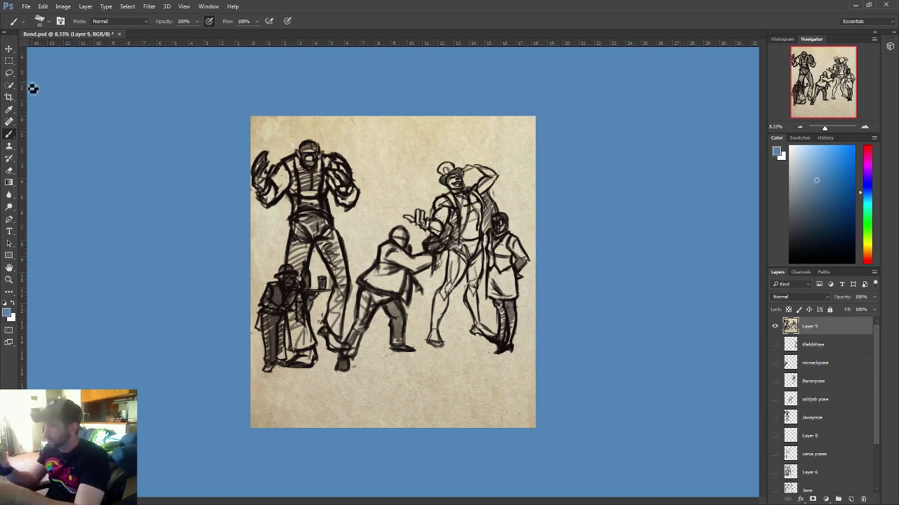
Try selecting the paper background of Layer 9 with the Magic Wand and extending it to similar colours, and drop the selection.
{"action": "left_click", "coordinate": [9, 73]}
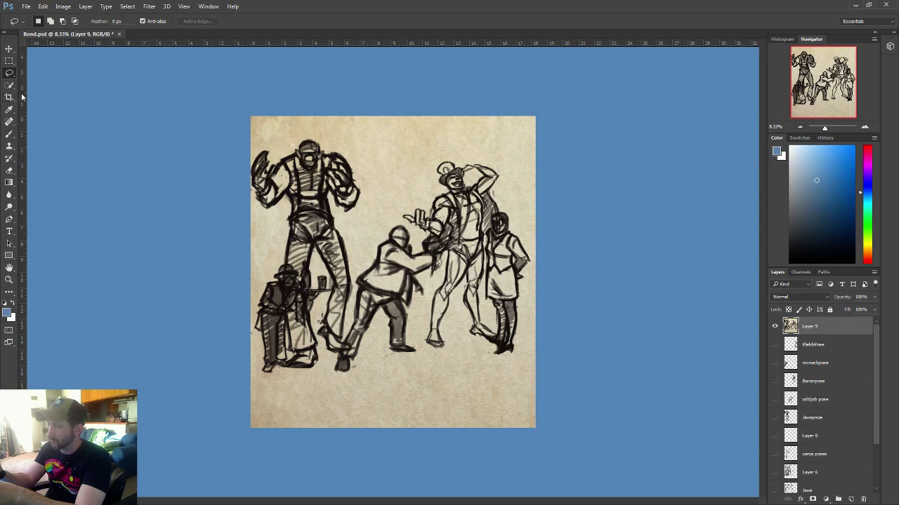
{"action": "left_click", "coordinate": [14, 87]}
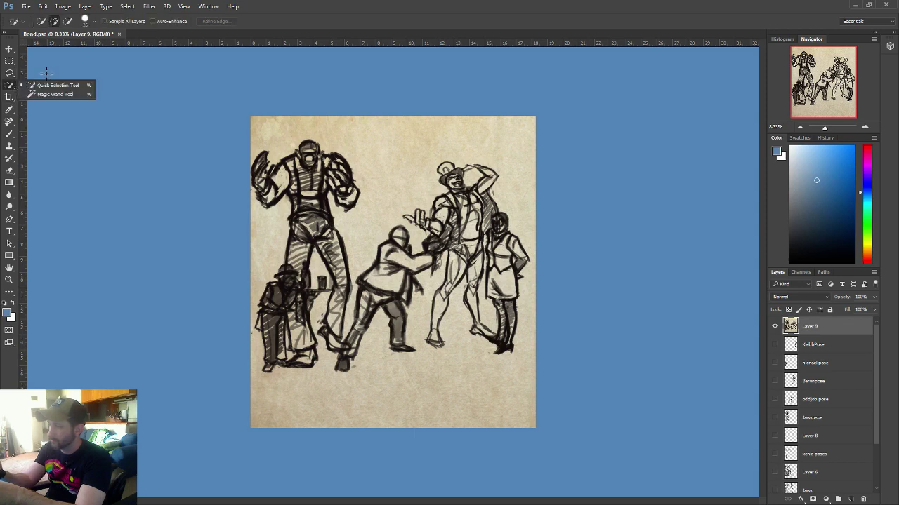
{"action": "left_click", "coordinate": [68, 95]}
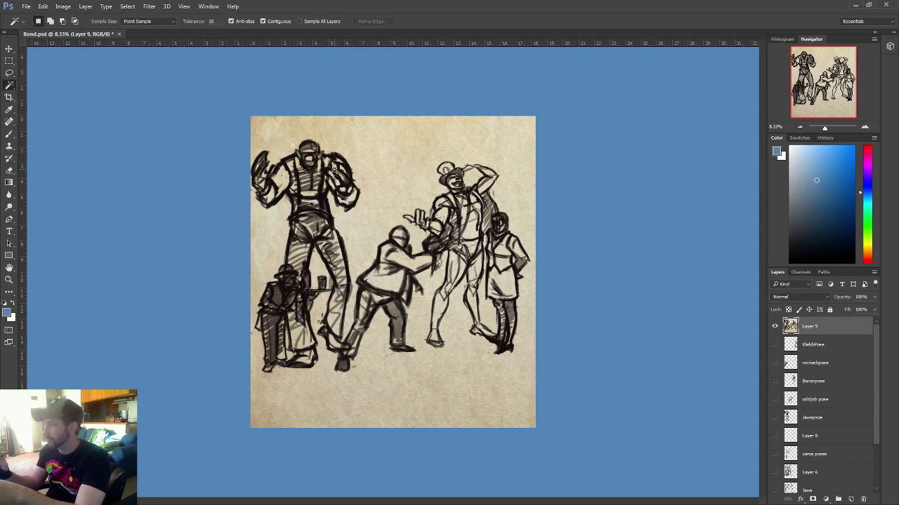
{"action": "left_click", "coordinate": [412, 154]}
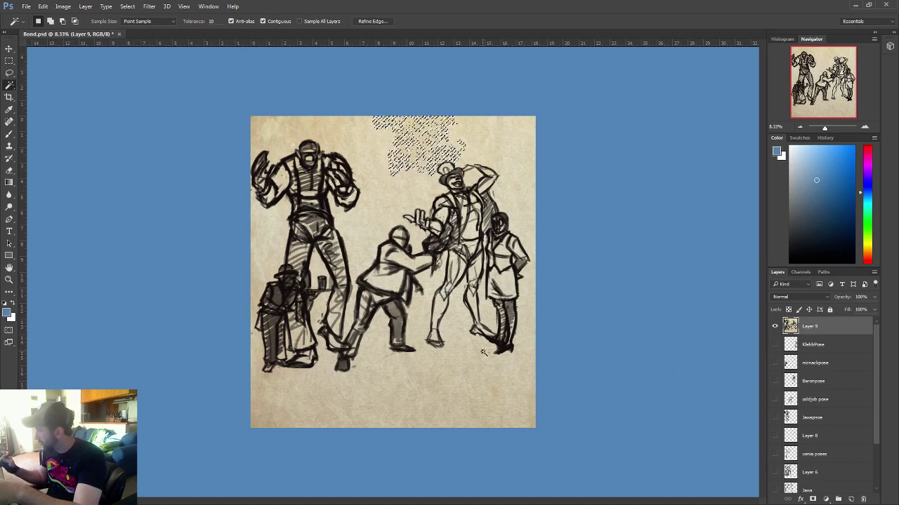
{"action": "left_click", "coordinate": [123, 7]}
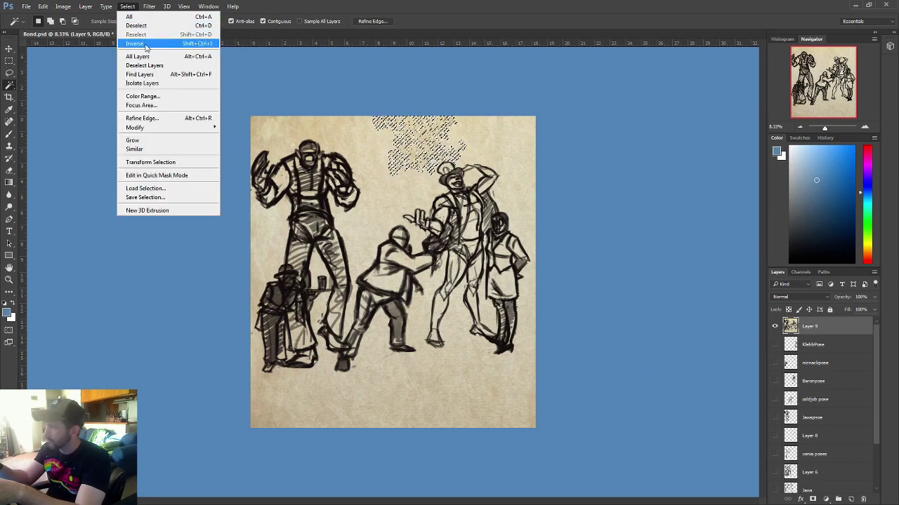
{"action": "left_click", "coordinate": [147, 149]}
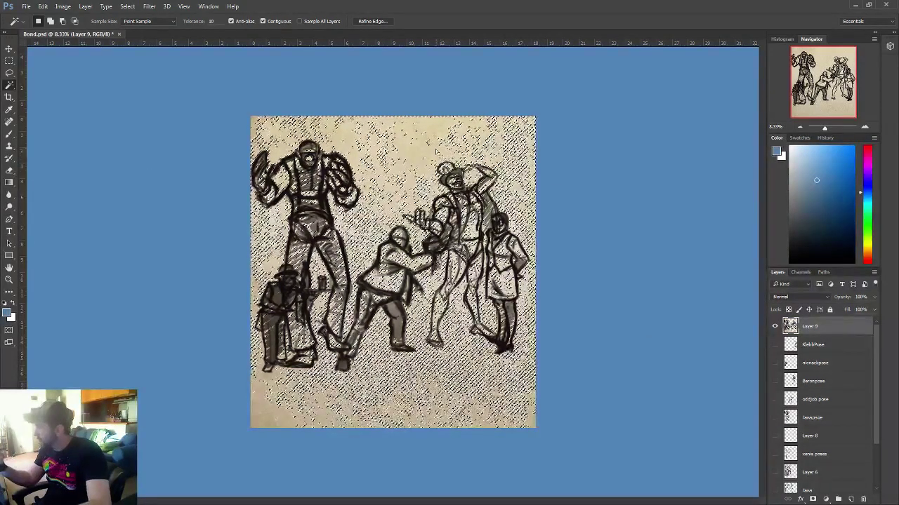
{"action": "key", "text": "ctrl+d"}
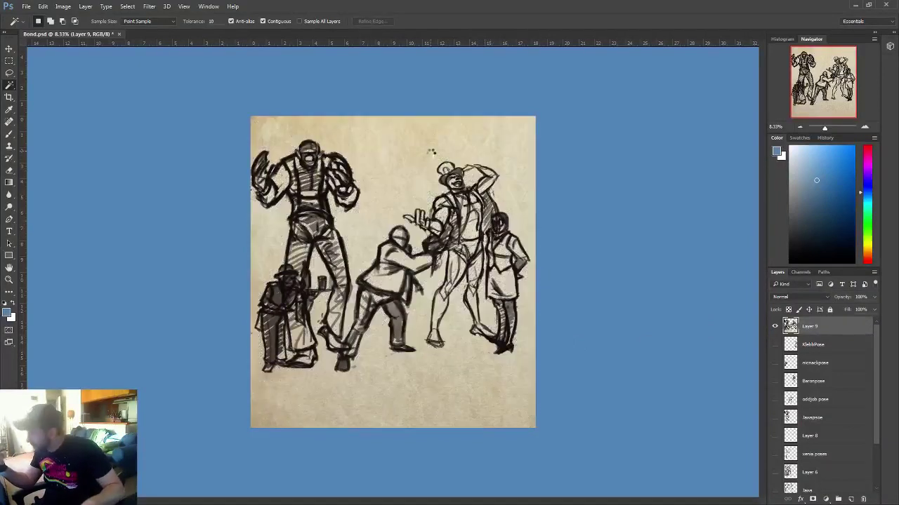
Set the Magic Wand tolerance to 100, reselect the paper background on Layer 9 and extend the selection to similar colours.
{"action": "left_click", "coordinate": [431, 152]}
{"action": "key", "text": "ctrl+d"}
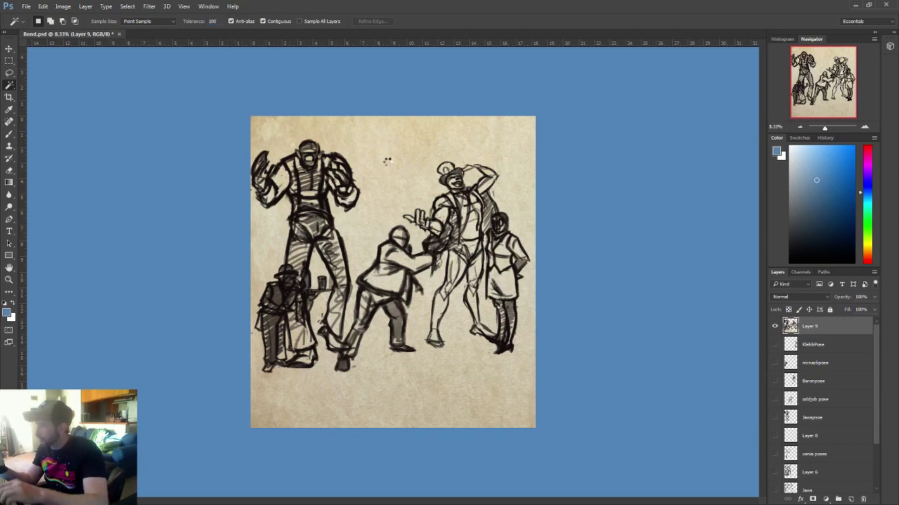
{"action": "left_click", "coordinate": [127, 6]}
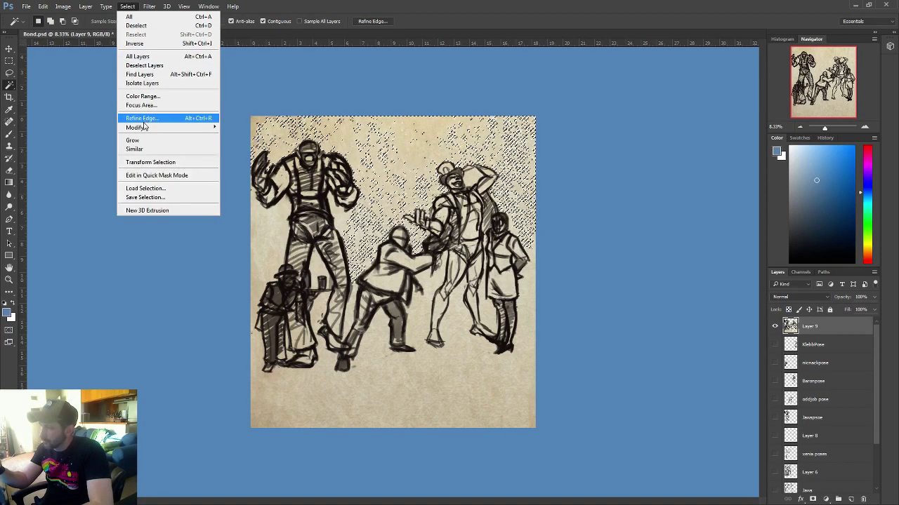
{"action": "left_click", "coordinate": [144, 151]}
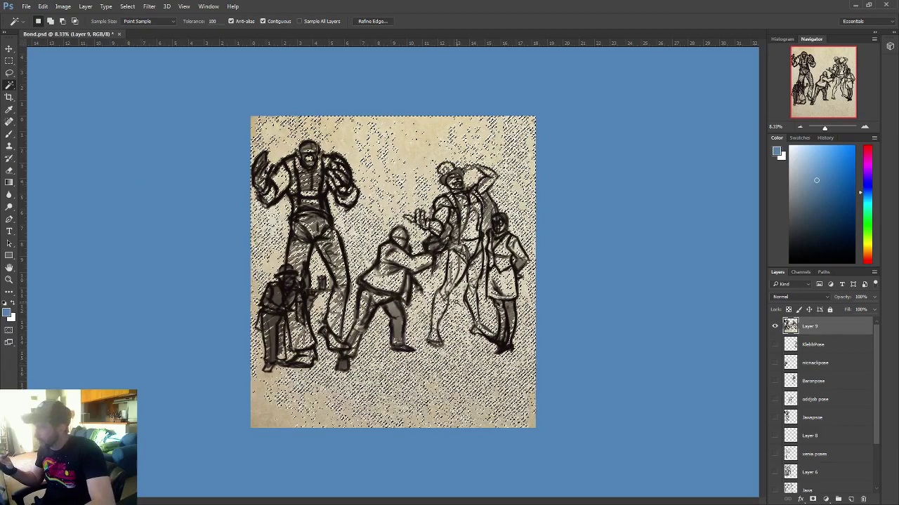
Hide the Layer 1 paper background and delete the stamped Layer 9.
{"action": "scroll", "coordinate": [870, 360], "scroll_direction": "down", "scroll_amount": 3}
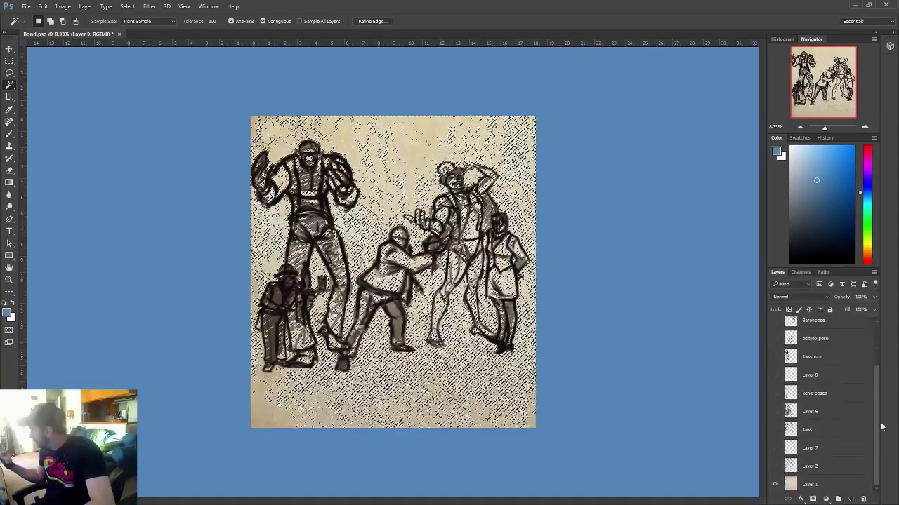
{"action": "left_click", "coordinate": [775, 484]}
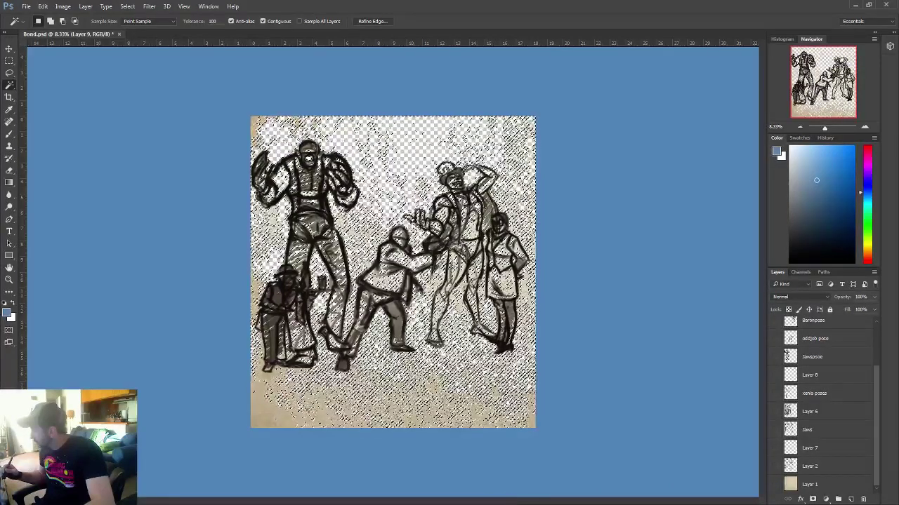
{"action": "scroll", "coordinate": [867, 335], "scroll_direction": "up", "scroll_amount": 3}
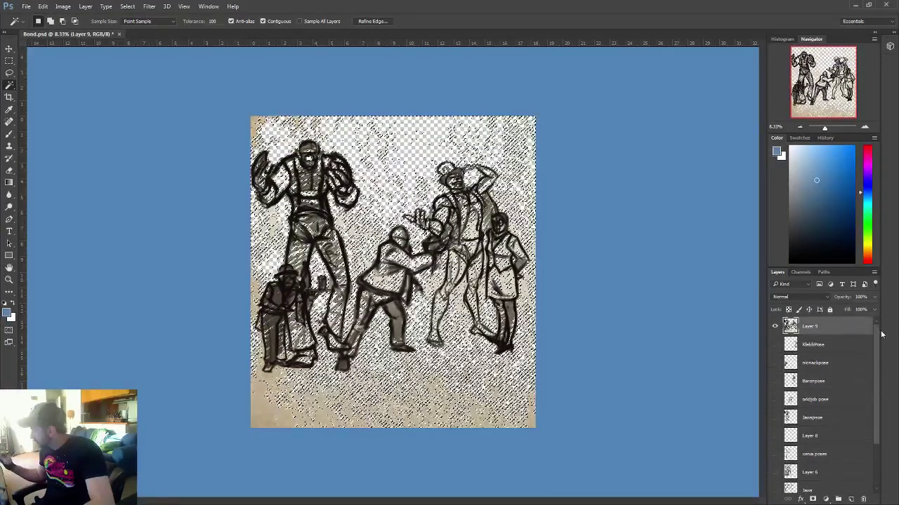
{"action": "left_click_drag", "start_coordinate": [867, 335], "coordinate": [862, 499]}
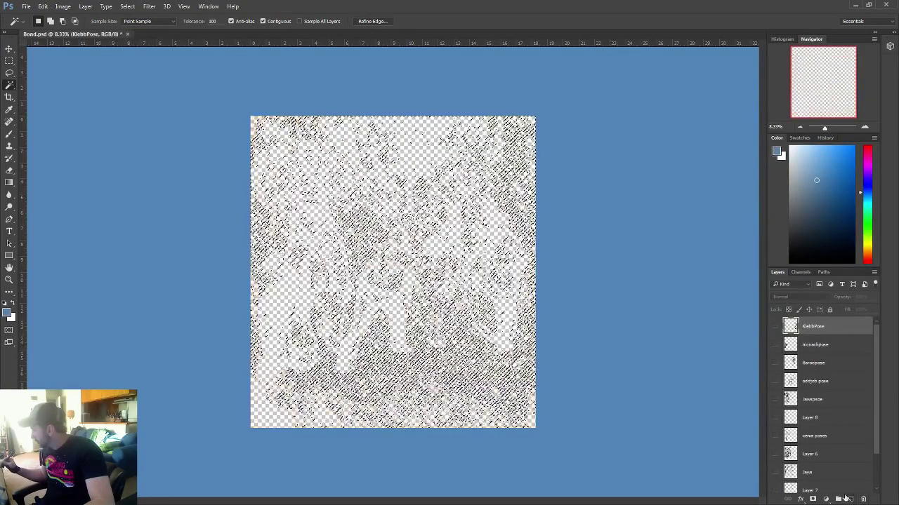
Drop the selection, stamp the five re-shown character pose layers into a new transparent layer, and hide the individual poses again.
{"action": "left_click_drag", "start_coordinate": [775, 325], "coordinate": [774, 399]}
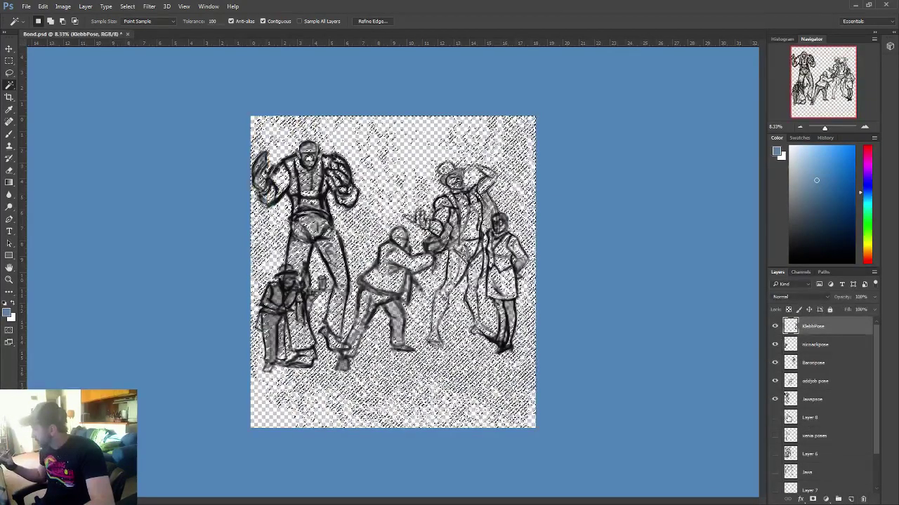
{"action": "key", "text": "ctrl+d"}
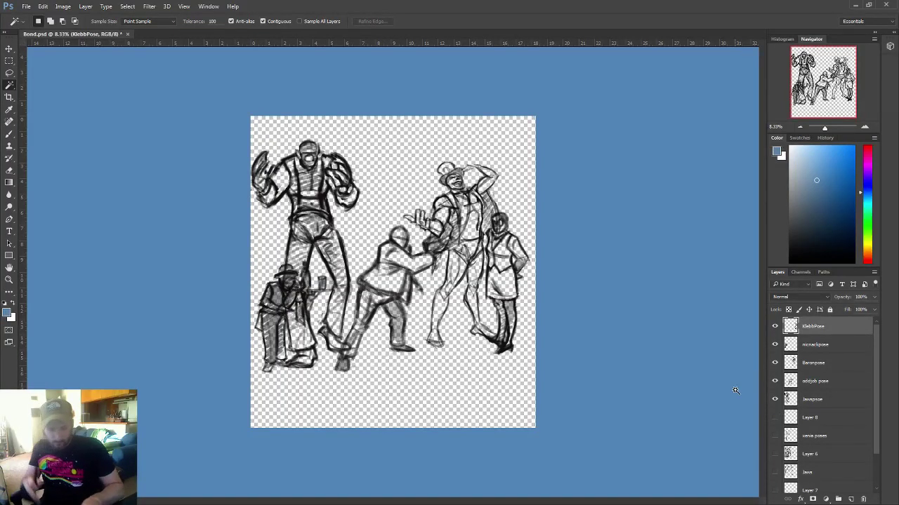
{"action": "key", "text": "ctrl+shift+alt+e"}
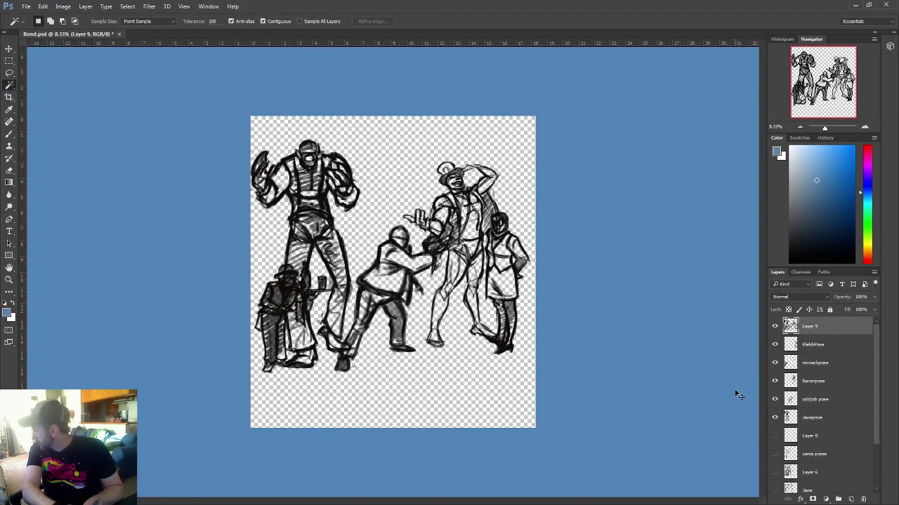
{"action": "left_click_drag", "start_coordinate": [775, 345], "coordinate": [775, 417]}
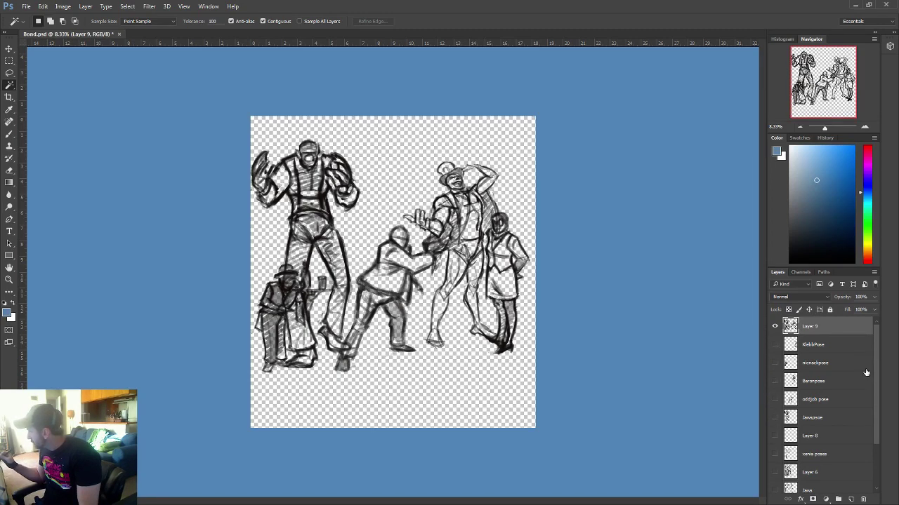
Show the Layer 1 paper background again and return the displaced nicnackpose layer to its place directly beneath Layer 9.
{"action": "left_click_drag", "start_coordinate": [865, 369], "coordinate": [875, 485]}
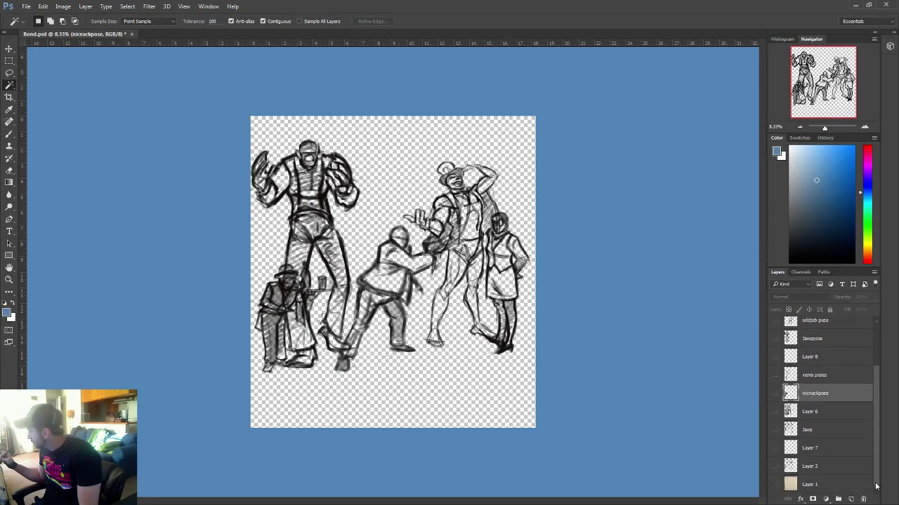
{"action": "left_click", "coordinate": [775, 483]}
{"action": "left_click_drag", "start_coordinate": [812, 384], "coordinate": [812, 312]}
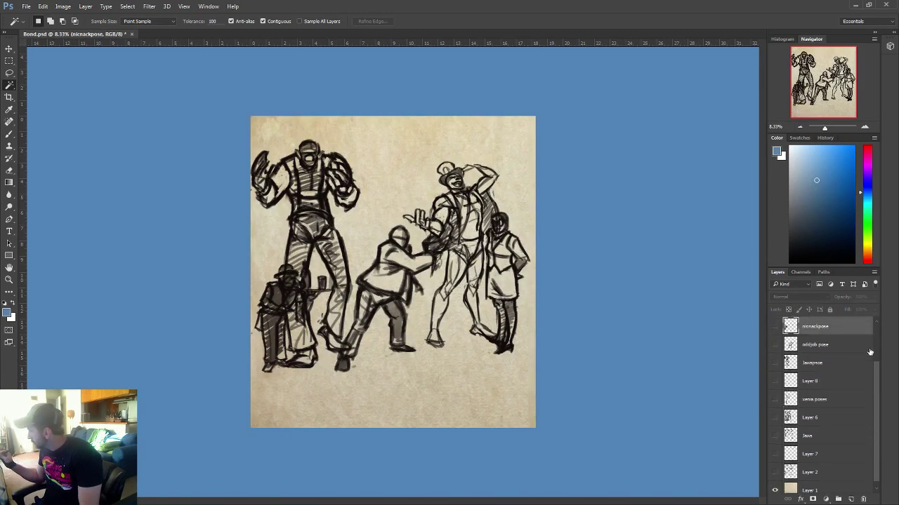
{"action": "left_click_drag", "start_coordinate": [876, 364], "coordinate": [877, 327]}
{"action": "left_click_drag", "start_coordinate": [818, 382], "coordinate": [794, 358]}
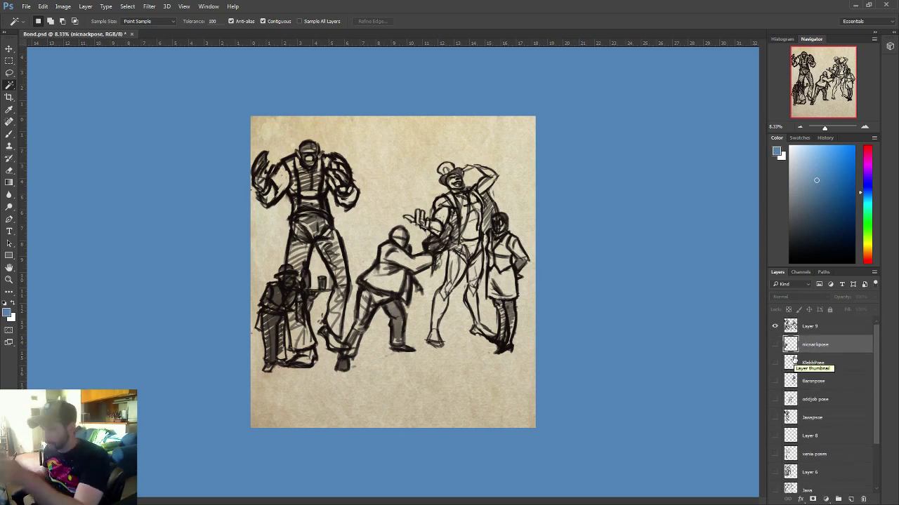
Lower the opacity of Layer 9 to 35% and add a new empty layer above it for brush work.
{"action": "key", "text": "b"}
{"action": "left_click", "coordinate": [826, 330]}
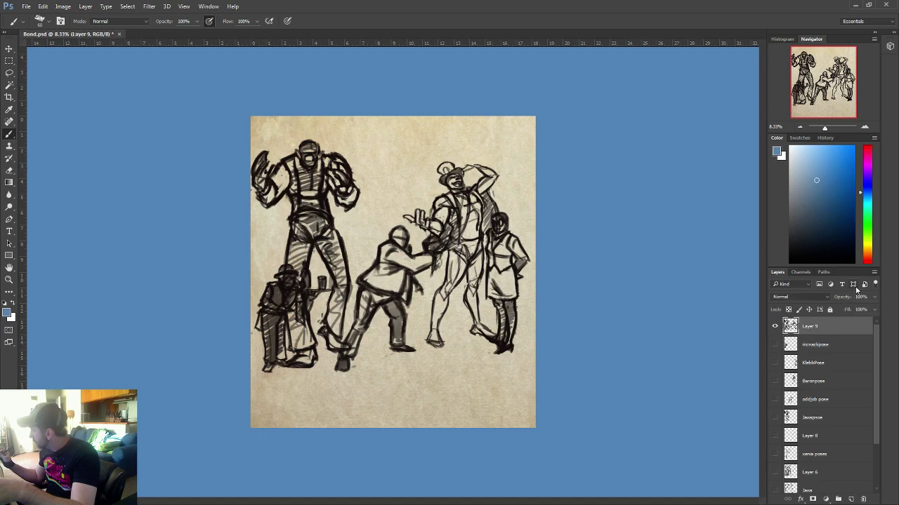
{"action": "left_click", "coordinate": [874, 297]}
{"action": "left_click_drag", "start_coordinate": [875, 309], "coordinate": [846, 314]}
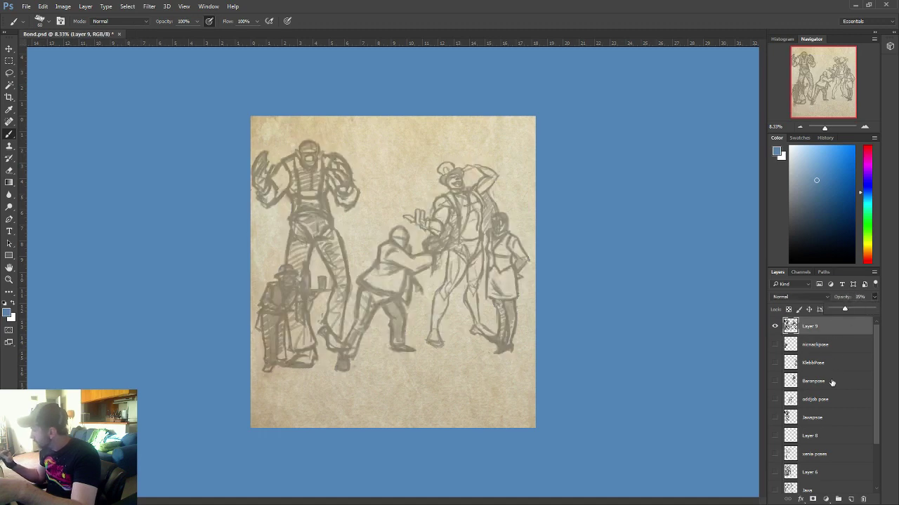
{"action": "left_click", "coordinate": [851, 500]}
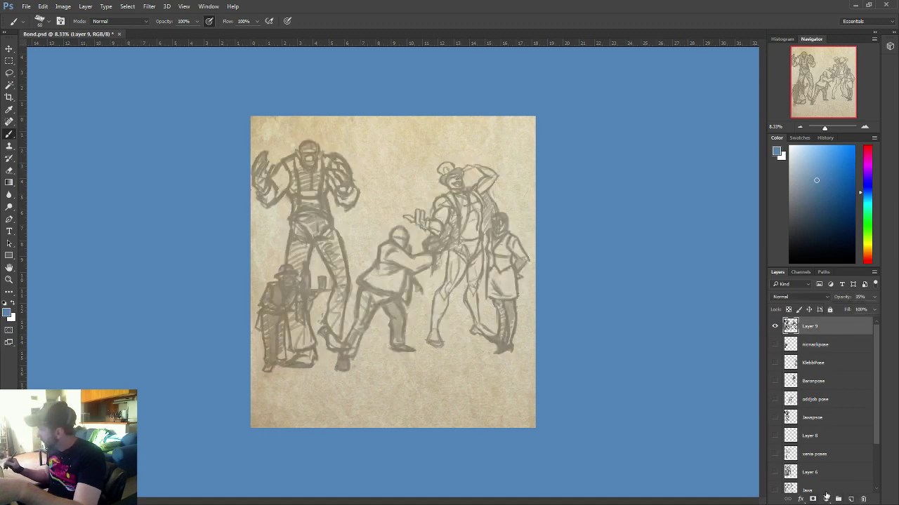
{"action": "left_click", "coordinate": [850, 496]}
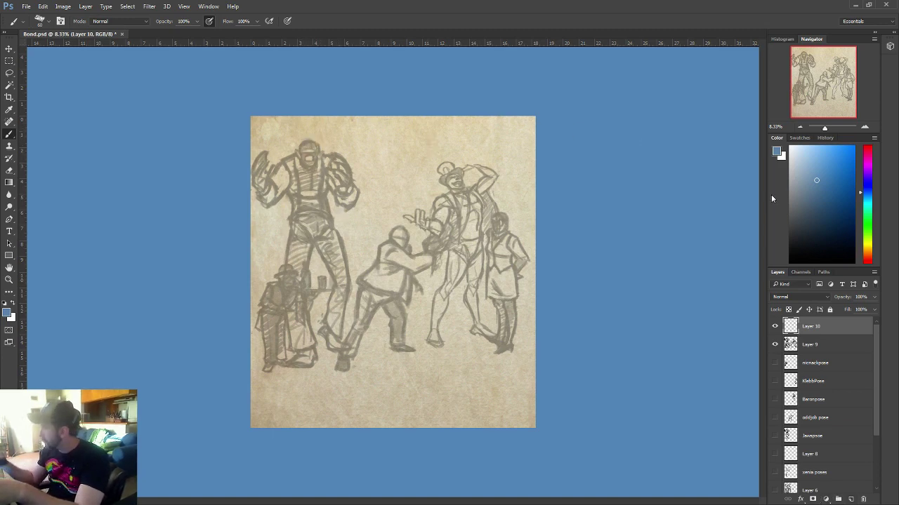
Outline the tall Jaws figure's head and his shoulder nearest the canvas edge in near-black, erasing excess around the chin.
{"action": "left_click", "coordinate": [800, 247]}
{"action": "mouse_move", "coordinate": [300, 145]}
{"action": "left_mouse_down"}
{"action": "mouse_move", "coordinate": [317, 143]}
{"action": "mouse_move", "coordinate": [305, 147]}
{"action": "mouse_move", "coordinate": [316, 163]}
{"action": "mouse_move", "coordinate": [300, 146]}
{"action": "left_mouse_up"}
{"action": "key", "text": "e"}
{"action": "key", "text": "b"}
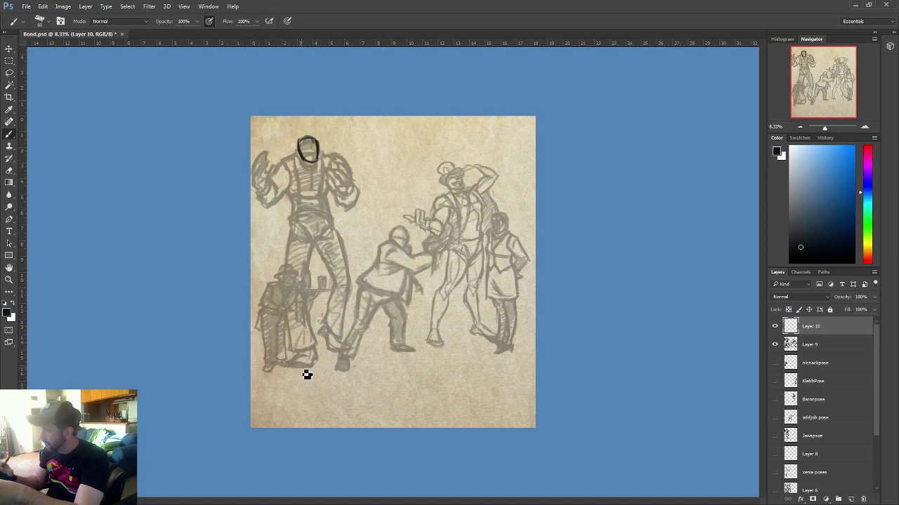
{"action": "left_click_drag", "start_coordinate": [298, 153], "coordinate": [269, 171]}
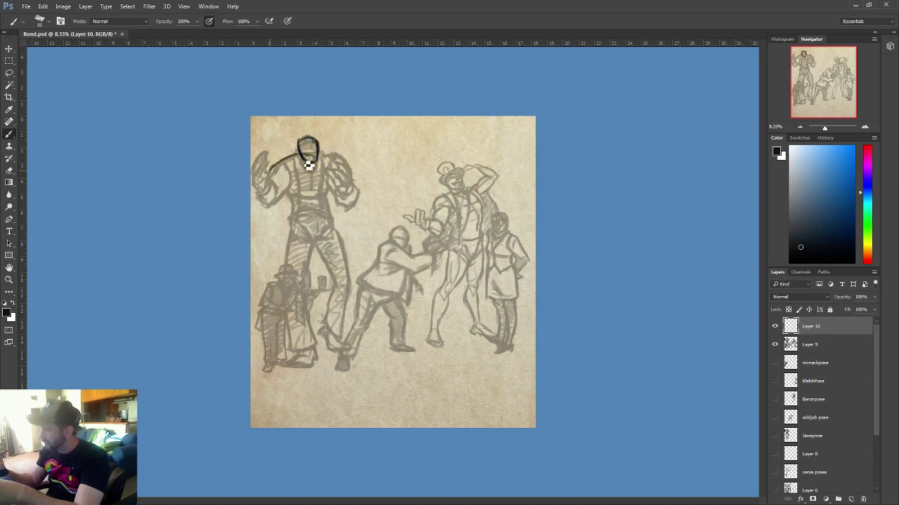
{"action": "key", "text": "e"}
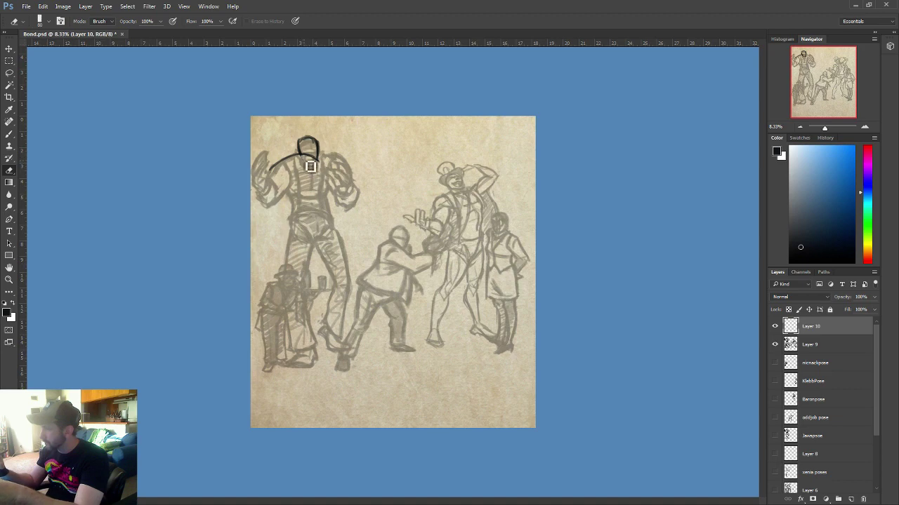
{"action": "key", "text": "b"}
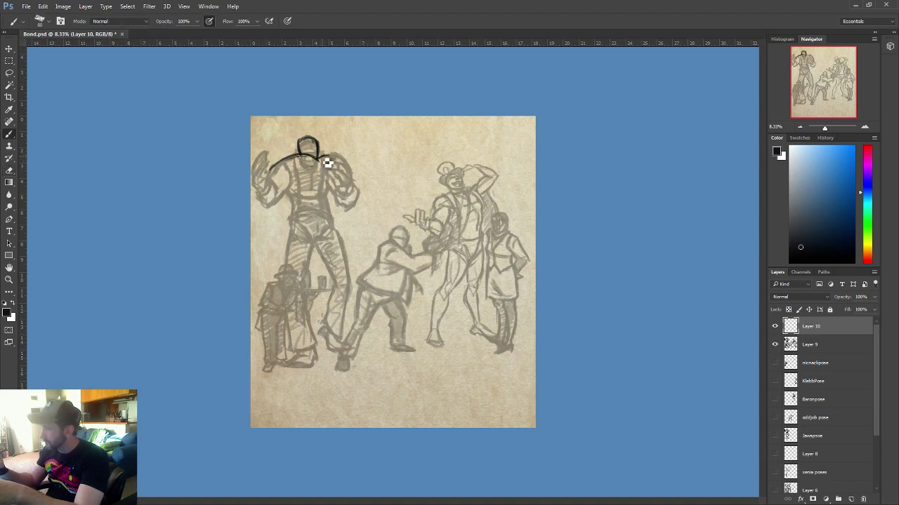
Brush in the tall figure's other shoulder curve and a centre line running down the torso, tidying with the Eraser.
{"action": "mouse_move", "coordinate": [322, 157]}
{"action": "left_mouse_down"}
{"action": "mouse_move", "coordinate": [350, 173]}
{"action": "mouse_move", "coordinate": [323, 205]}
{"action": "left_mouse_up"}
{"action": "key", "text": "e"}
{"action": "key", "text": "b"}
{"action": "key", "text": "e"}
{"action": "key", "text": "b"}
{"action": "left_click_drag", "start_coordinate": [322, 175], "coordinate": [324, 203]}
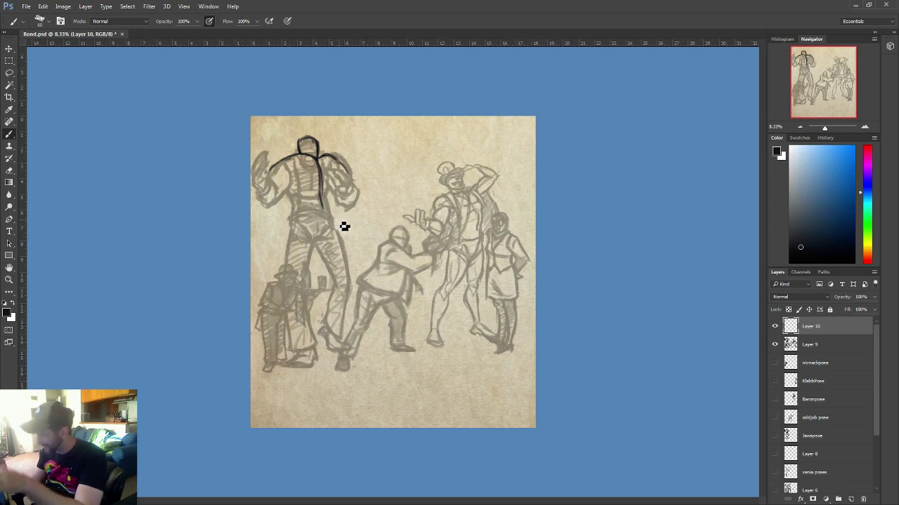
Draw the tall figure's waist arc, wedge-shaped pelvis and the sides of the torso.
{"action": "left_click_drag", "start_coordinate": [289, 219], "coordinate": [327, 213]}
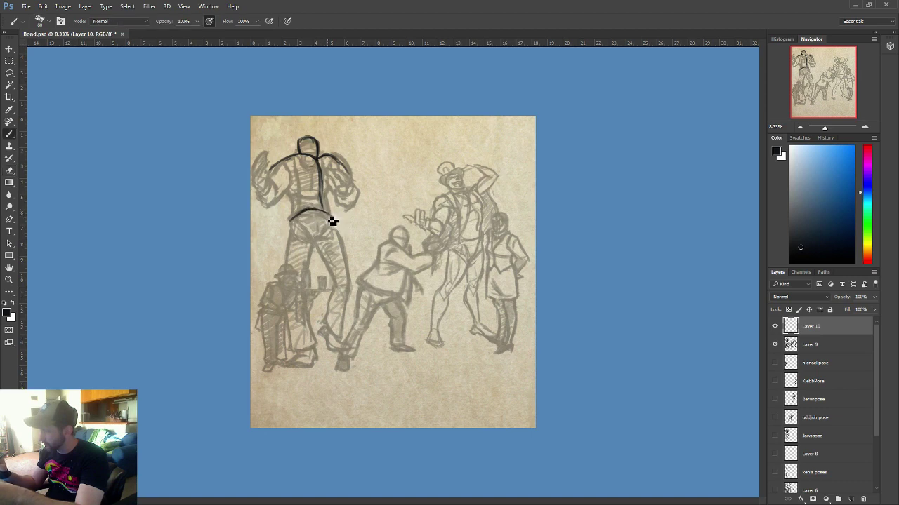
{"action": "mouse_move", "coordinate": [332, 222]}
{"action": "left_mouse_down"}
{"action": "mouse_move", "coordinate": [327, 248]}
{"action": "mouse_move", "coordinate": [299, 232]}
{"action": "mouse_move", "coordinate": [301, 218]}
{"action": "mouse_move", "coordinate": [291, 225]}
{"action": "left_mouse_up"}
{"action": "left_click_drag", "start_coordinate": [287, 169], "coordinate": [288, 200]}
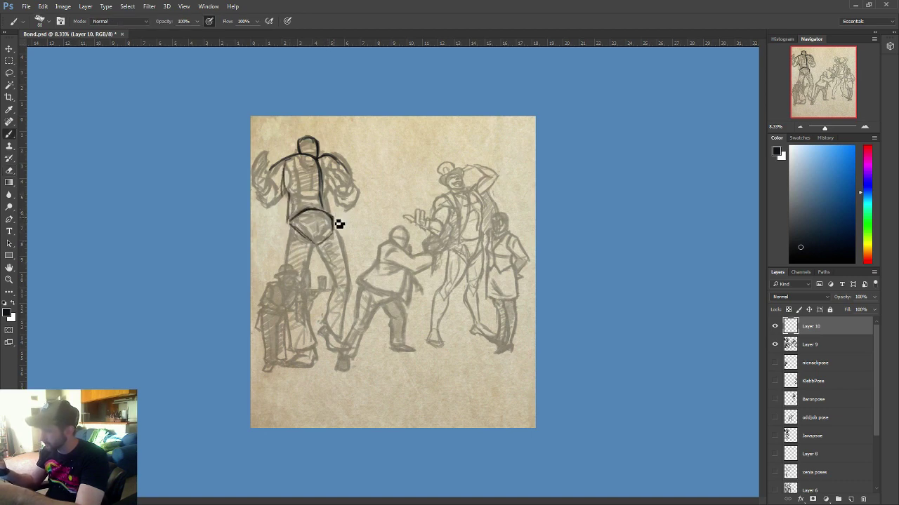
Erase the centre line from the tall figure's torso and clean up the neck and shoulder line.
{"action": "key", "text": "e"}
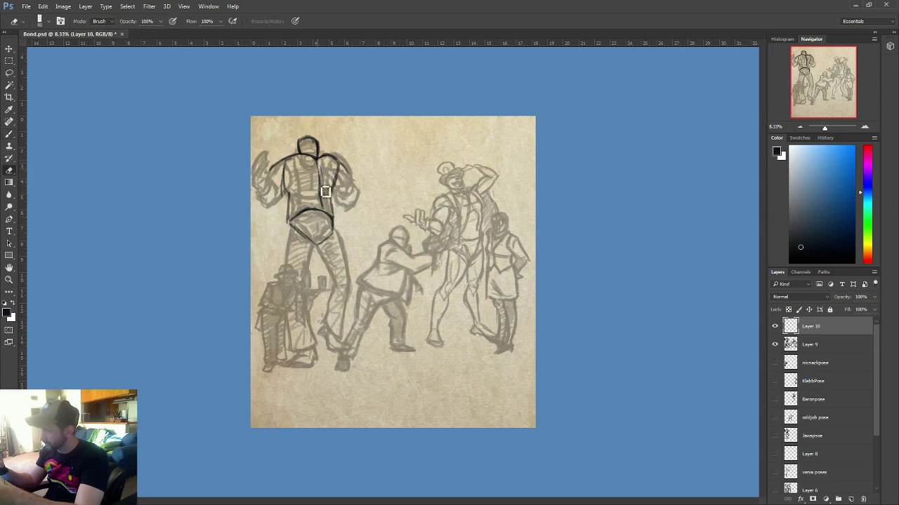
{"action": "key", "text": "b"}
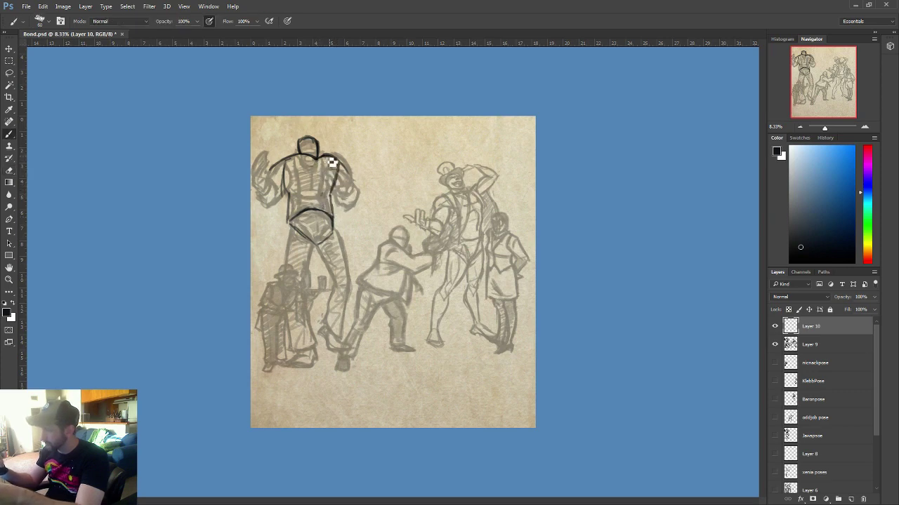
{"action": "key", "text": "e"}
{"action": "key", "text": "b"}
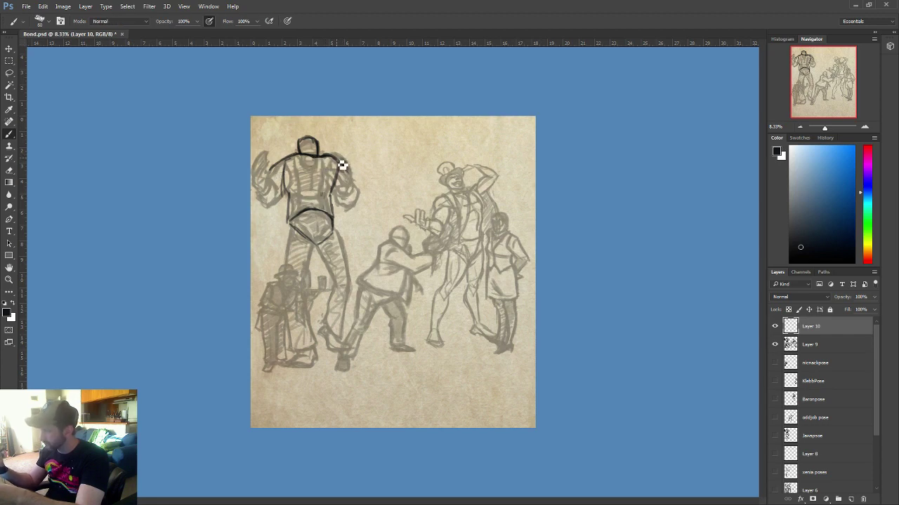
Outline the upper arm and rounded forearm on the tall figure's side facing the other characters.
{"action": "key", "text": "e"}
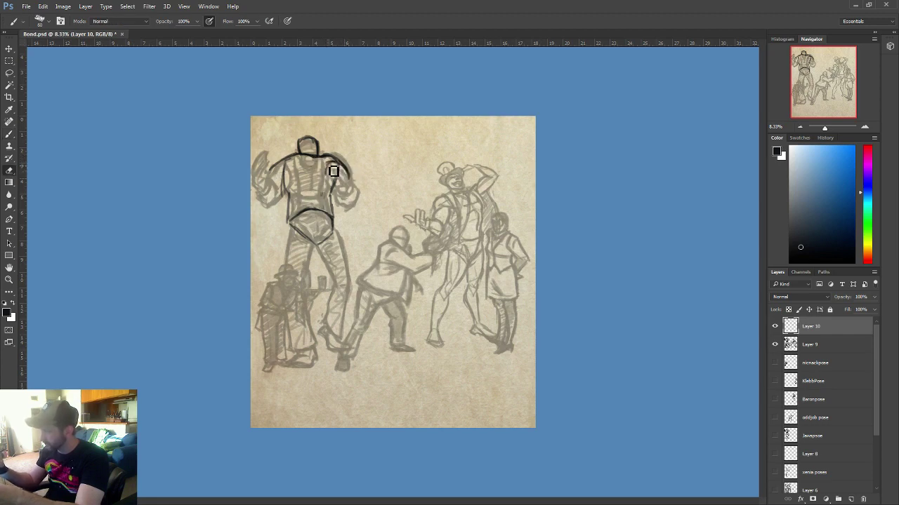
{"action": "key", "text": "b"}
{"action": "mouse_move", "coordinate": [331, 166]}
{"action": "left_mouse_down"}
{"action": "mouse_move", "coordinate": [337, 198]}
{"action": "mouse_move", "coordinate": [351, 198]}
{"action": "mouse_move", "coordinate": [354, 184]}
{"action": "mouse_move", "coordinate": [339, 192]}
{"action": "mouse_move", "coordinate": [357, 186]}
{"action": "mouse_move", "coordinate": [363, 195]}
{"action": "mouse_move", "coordinate": [341, 194]}
{"action": "left_mouse_up"}
{"action": "key", "text": "e"}
{"action": "key", "text": "b"}
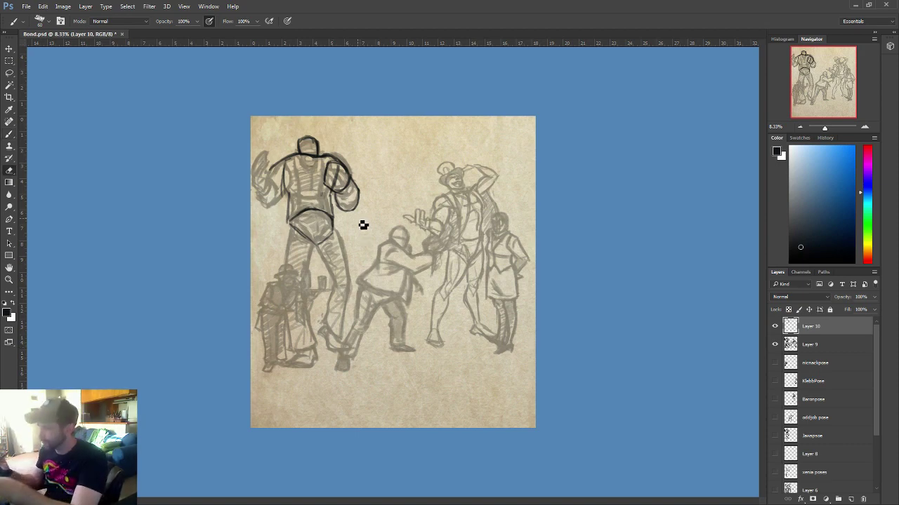
Refine the overlap of the tall figure's upper arm and forearm at the elbow by erasing and redrawing the contours.
{"action": "key", "text": "e"}
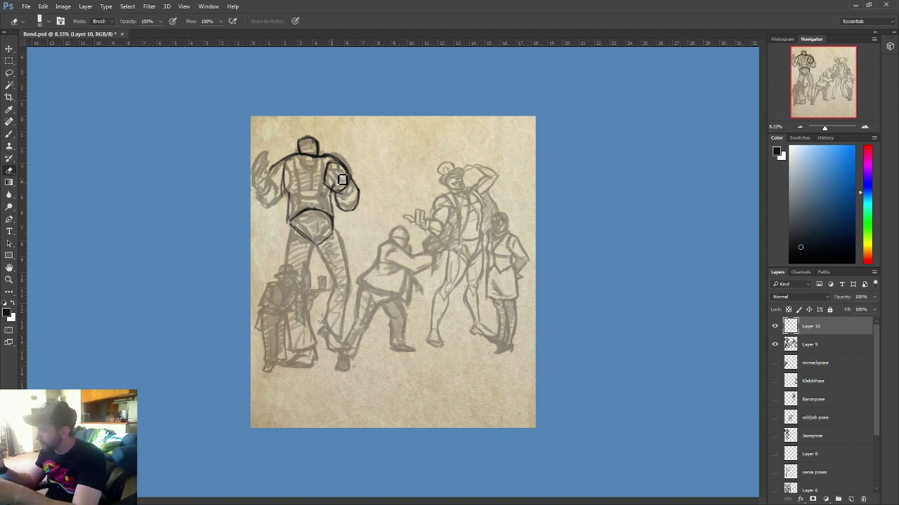
{"action": "key", "text": "b"}
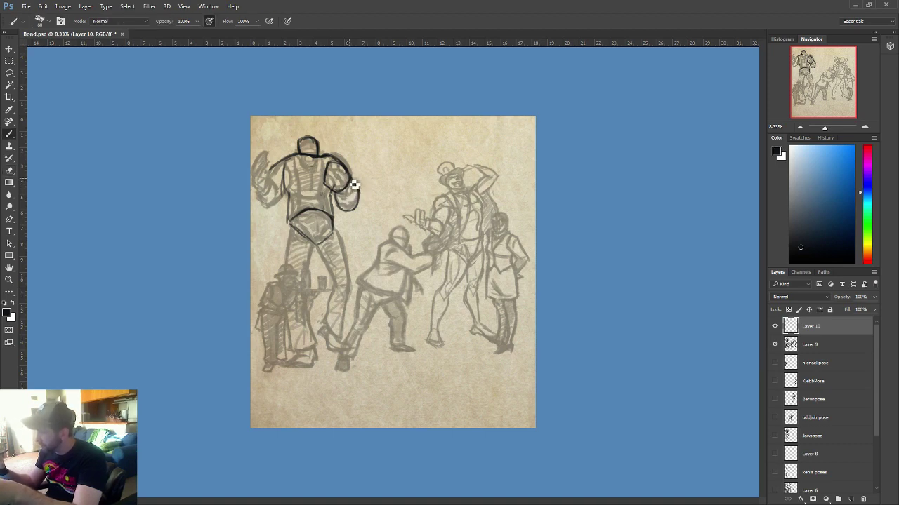
{"action": "key", "text": "e"}
{"action": "left_click_drag", "start_coordinate": [345, 191], "coordinate": [344, 209]}
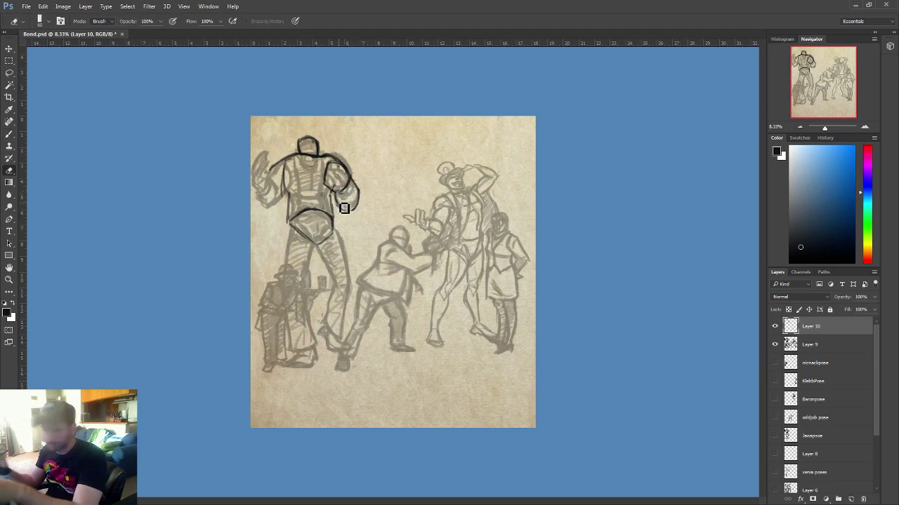
{"action": "key", "text": "b"}
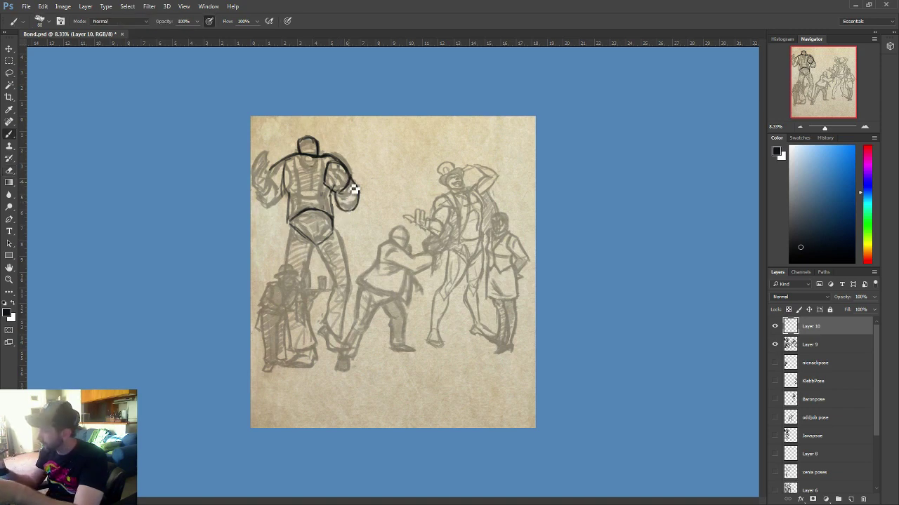
{"action": "key", "text": "e"}
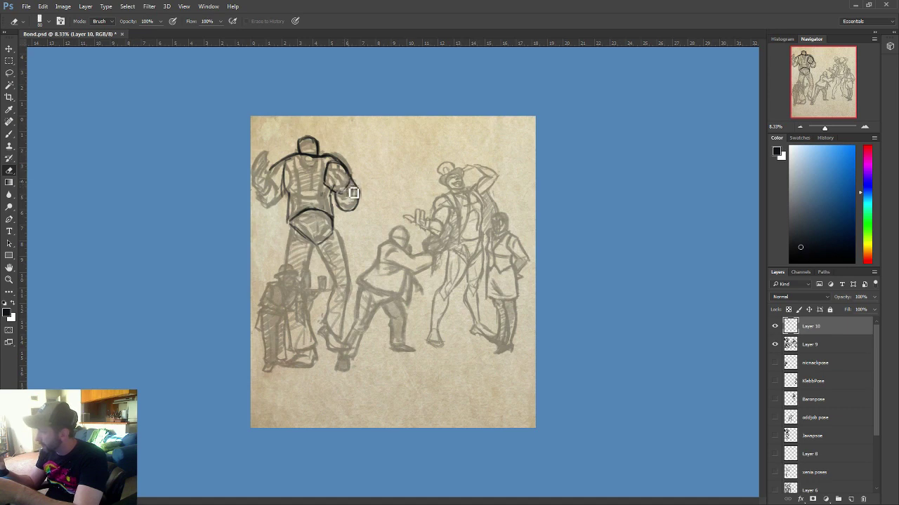
{"action": "key", "text": "b"}
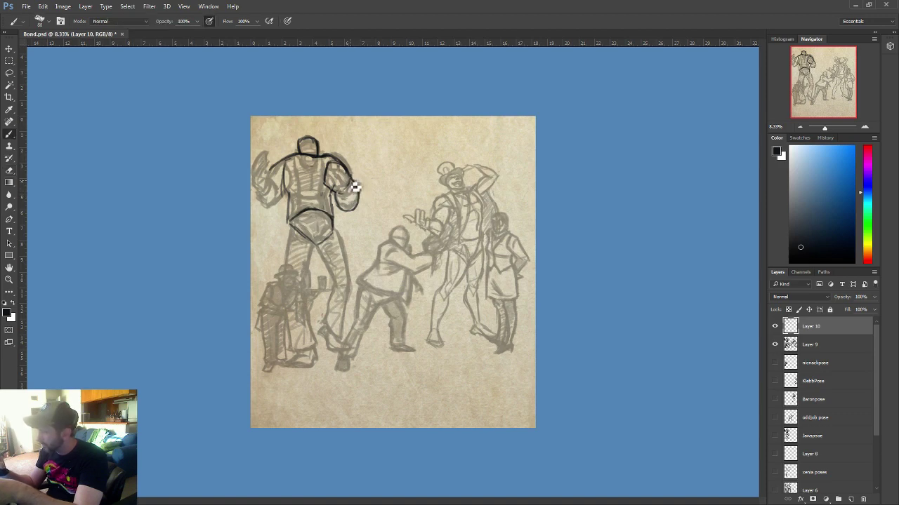
{"action": "key", "text": "e"}
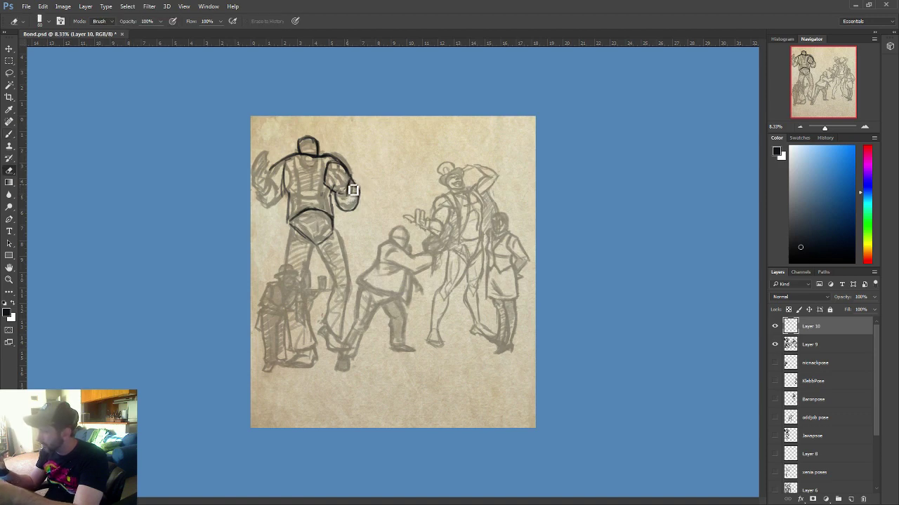
{"action": "key", "text": "b"}
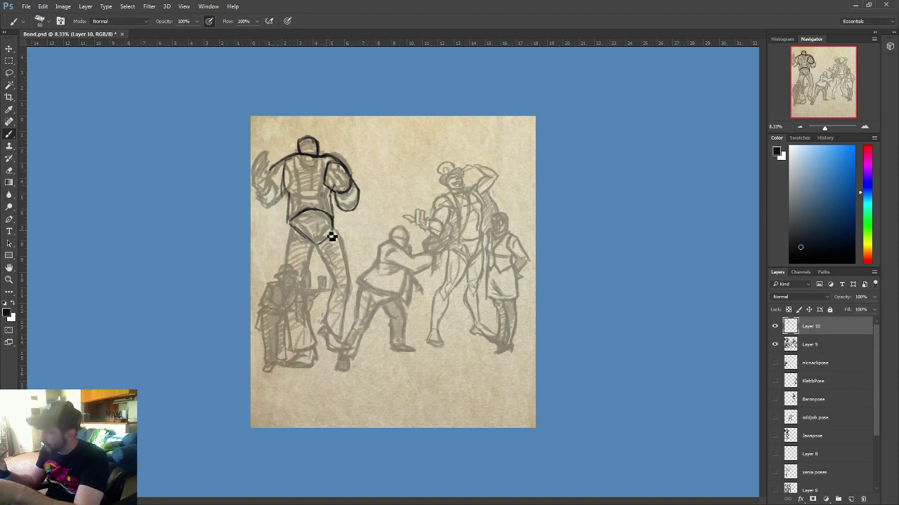
Clean up the tall figure's inner forearm and outline the raised forearm and hand on the figure's outer side.
{"action": "key", "text": "e"}
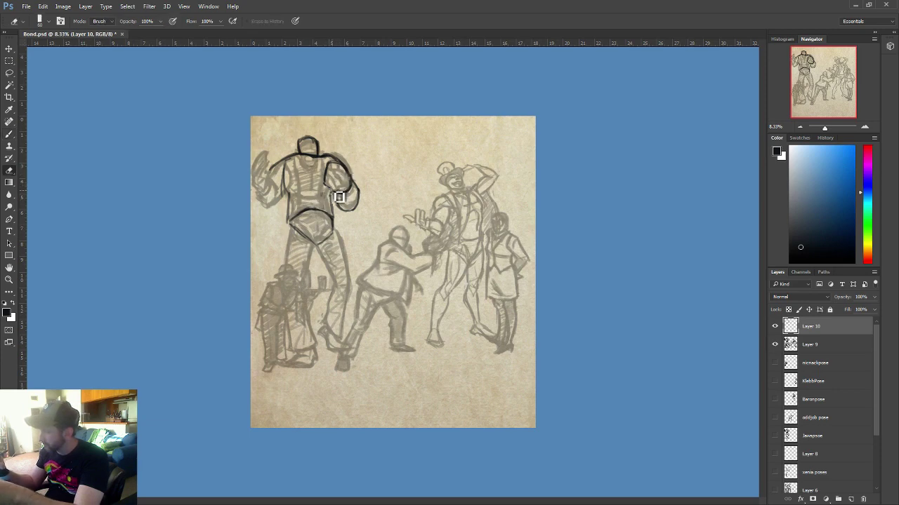
{"action": "key", "text": "b"}
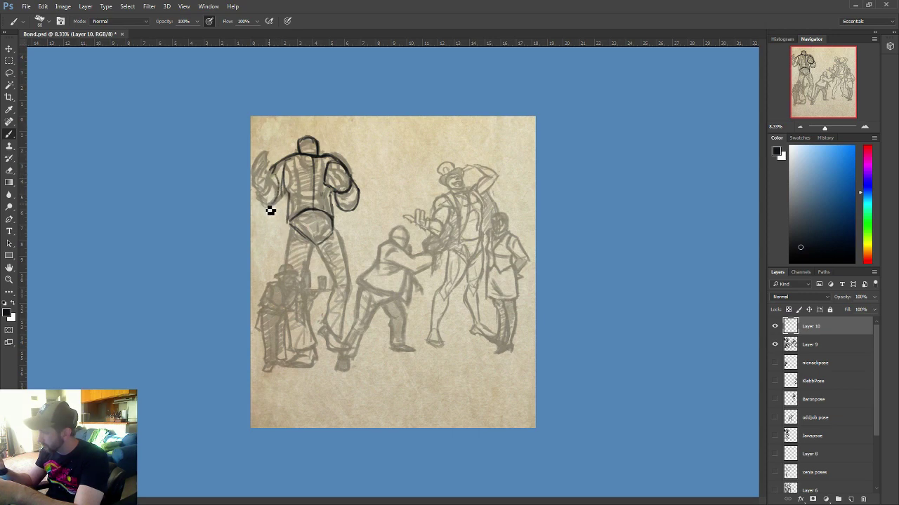
{"action": "left_click_drag", "start_coordinate": [259, 180], "coordinate": [276, 201]}
{"action": "left_click_drag", "start_coordinate": [271, 146], "coordinate": [257, 191]}
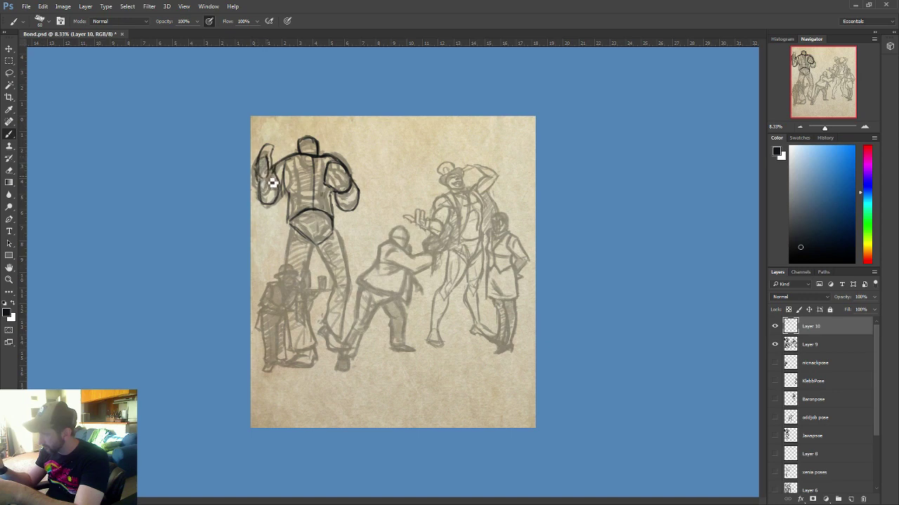
Refine the tall figure's raised outer hand into a block shape, erasing and redrawing the palm, wrist and thumb edges.
{"action": "key", "text": "e"}
{"action": "key", "text": "b"}
{"action": "mouse_move", "coordinate": [262, 173]}
{"action": "left_mouse_down"}
{"action": "mouse_move", "coordinate": [259, 189]}
{"action": "mouse_move", "coordinate": [269, 179]}
{"action": "left_mouse_up"}
{"action": "key", "text": "e"}
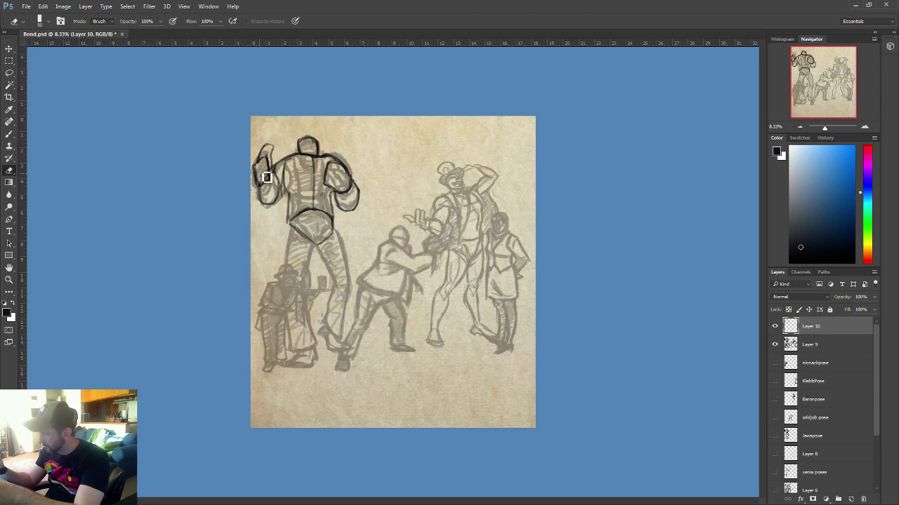
{"action": "key", "text": "b"}
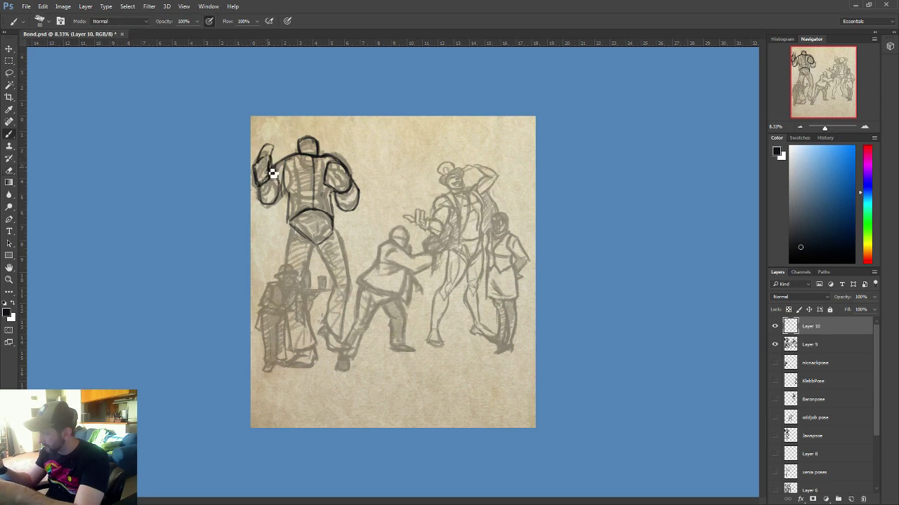
{"action": "key", "text": "e"}
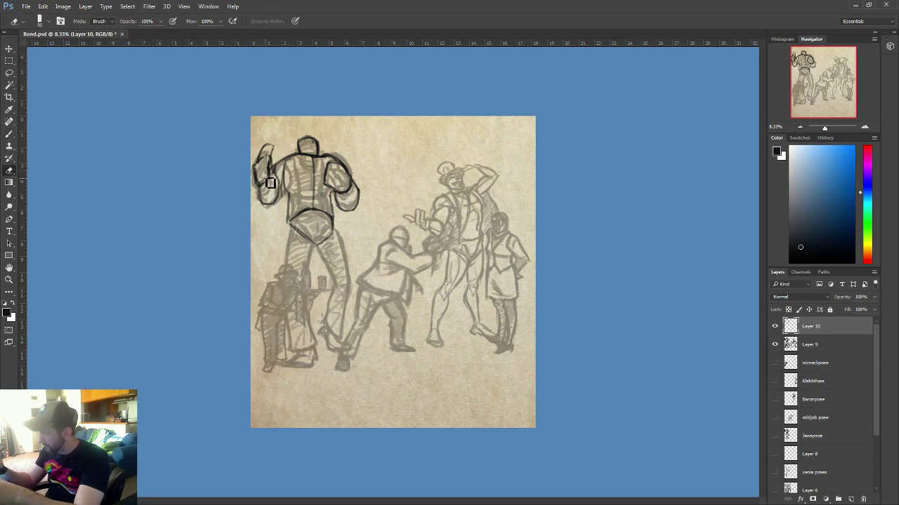
{"action": "key", "text": "b"}
{"action": "key", "text": "e"}
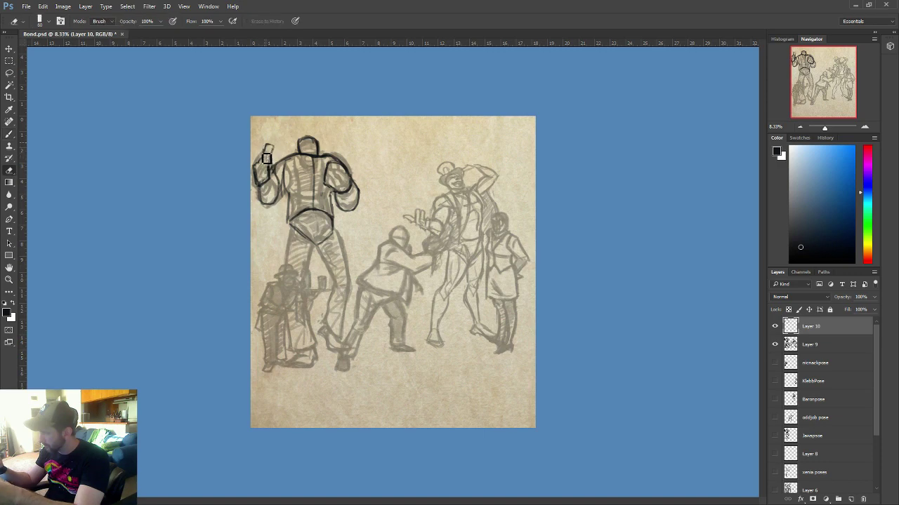
{"action": "key", "text": "b"}
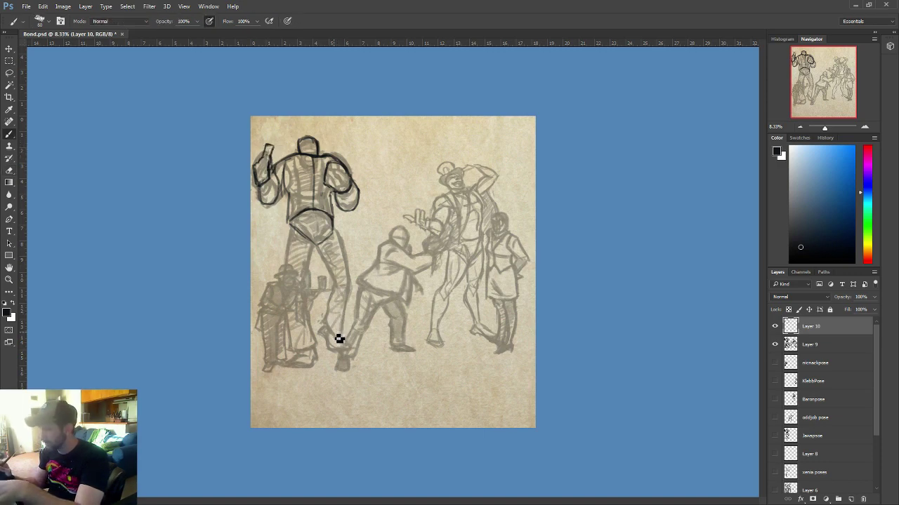
Shorten and reshape the thumb of the raised outer hand and redraw the wrist line where it meets the forearm.
{"action": "key", "text": "e"}
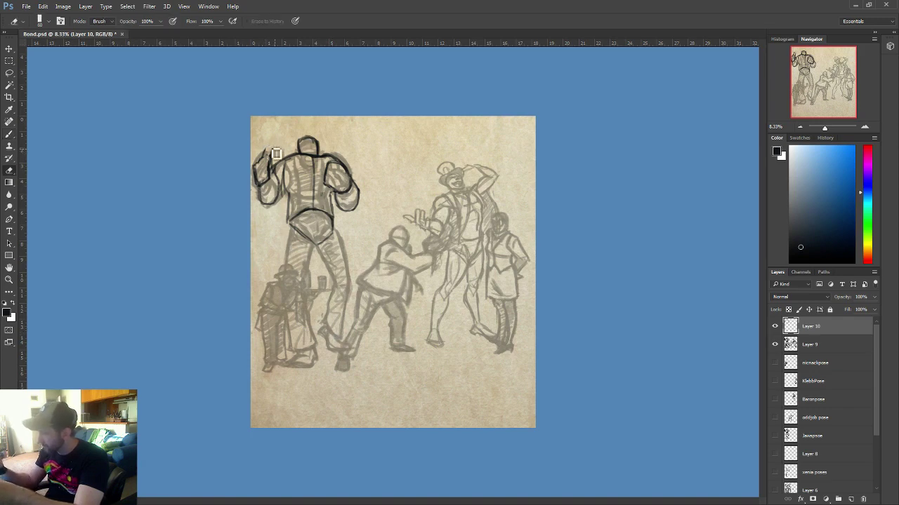
{"action": "key", "text": "b"}
{"action": "key", "text": "e"}
{"action": "key", "text": "b"}
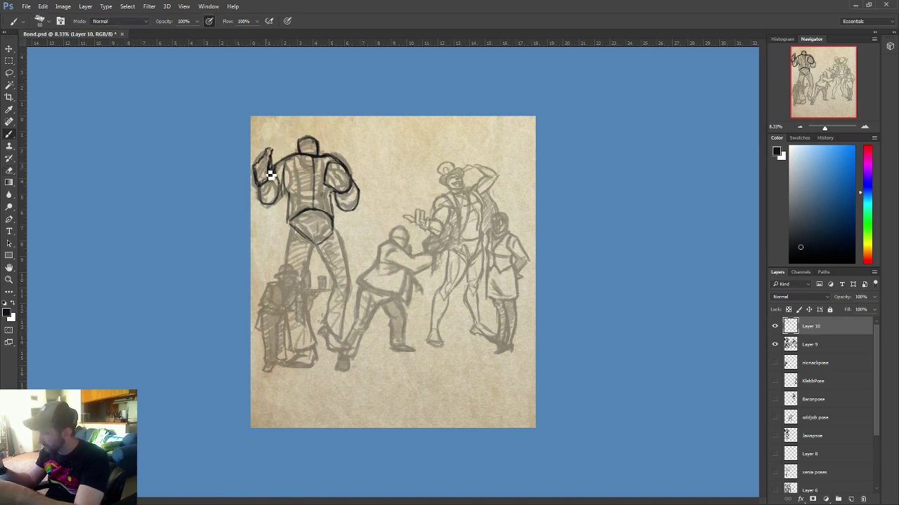
{"action": "left_click_drag", "start_coordinate": [272, 172], "coordinate": [268, 181]}
{"action": "key", "text": "e"}
{"action": "key", "text": "b"}
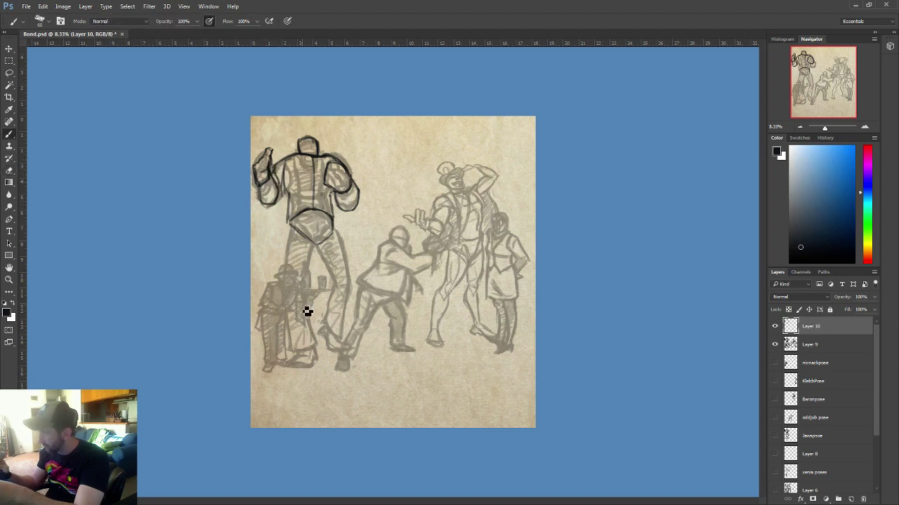
Draw the curled fingers and thumb of the tall figure's hand on the side facing the other characters.
{"action": "key", "text": "e"}
{"action": "key", "text": "b"}
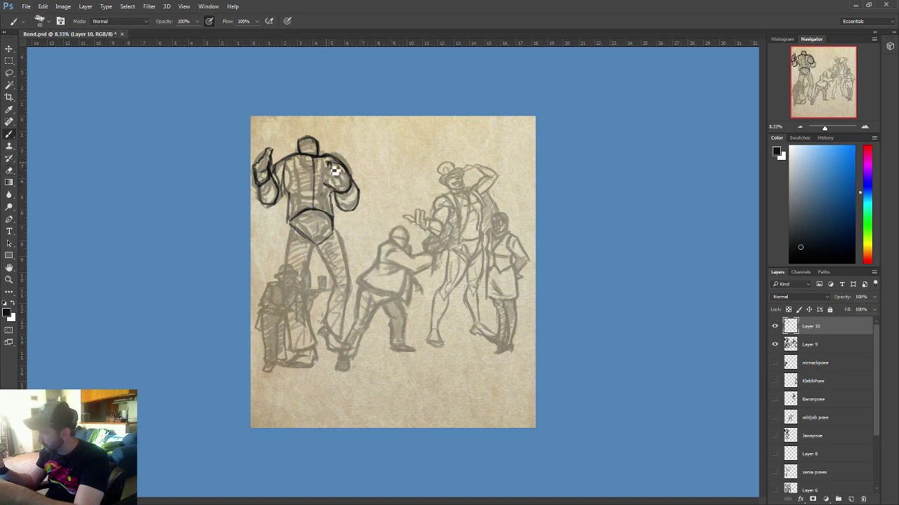
{"action": "key", "text": "e"}
{"action": "key", "text": "b"}
{"action": "left_click_drag", "start_coordinate": [323, 170], "coordinate": [333, 169]}
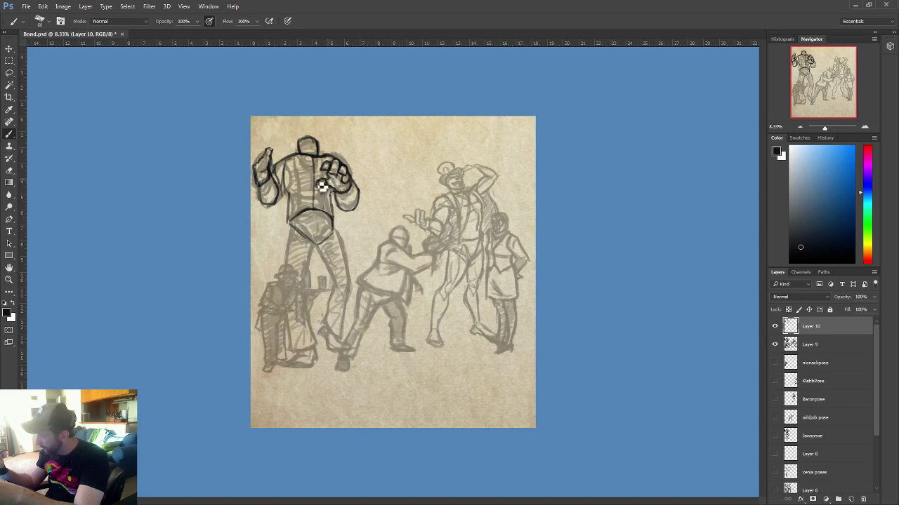
{"action": "left_click_drag", "start_coordinate": [324, 184], "coordinate": [343, 194]}
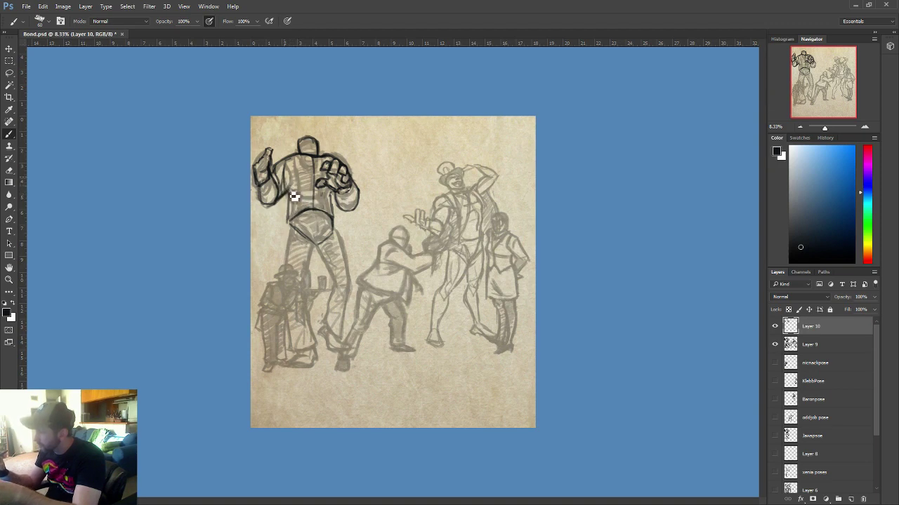
Add the suspender lines and curved contour lines across the tall figure's chest and waist.
{"action": "key", "text": "e"}
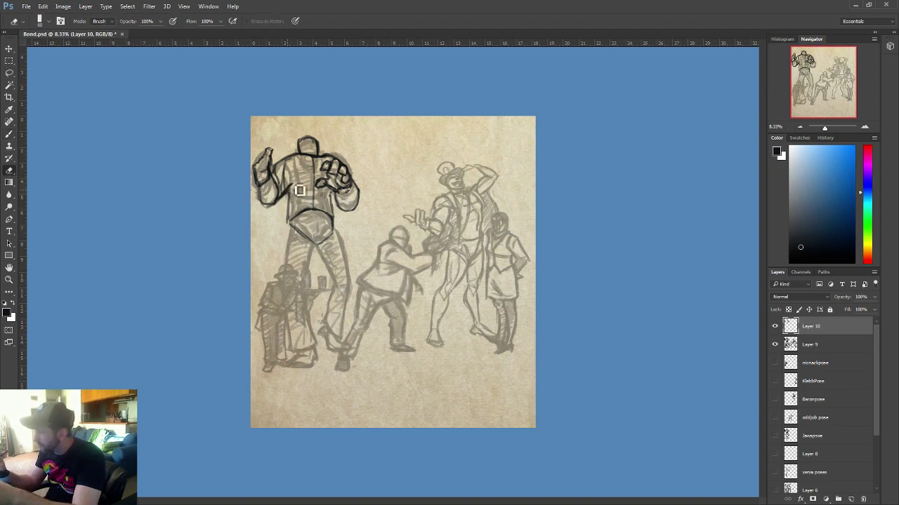
{"action": "key", "text": "b"}
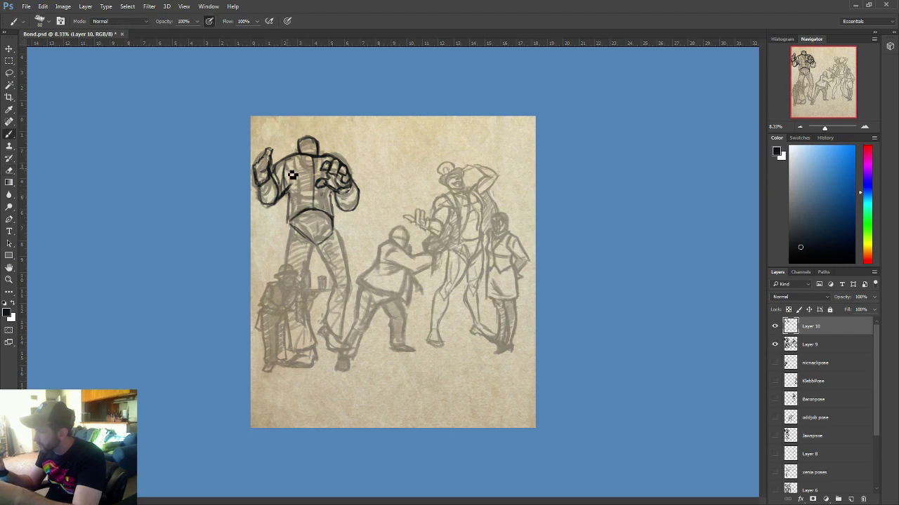
{"action": "key", "text": "e"}
{"action": "key", "text": "b"}
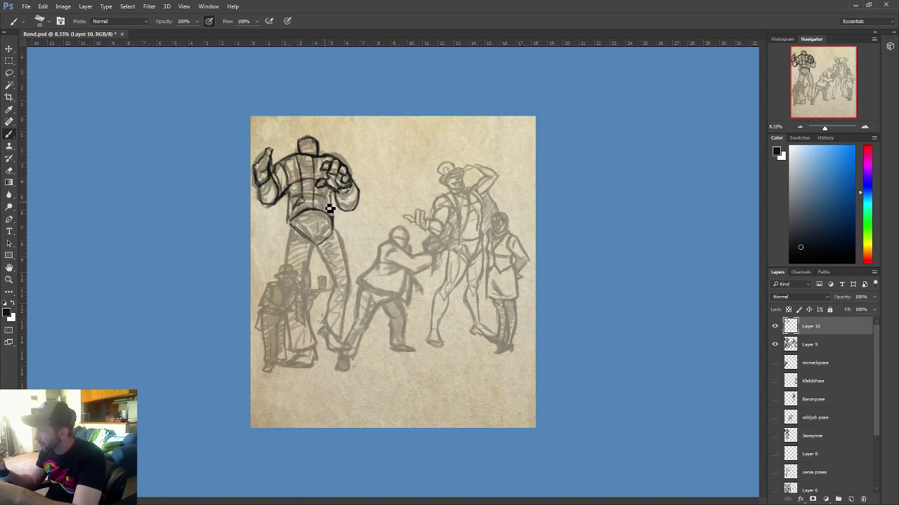
Draw the outer contours of both of the tall figure's legs from the hips down and clean up the leg line.
{"action": "mouse_move", "coordinate": [297, 214]}
{"action": "left_mouse_down"}
{"action": "mouse_move", "coordinate": [323, 211]}
{"action": "mouse_move", "coordinate": [336, 233]}
{"action": "mouse_move", "coordinate": [299, 215]}
{"action": "mouse_move", "coordinate": [283, 269]}
{"action": "left_mouse_up"}
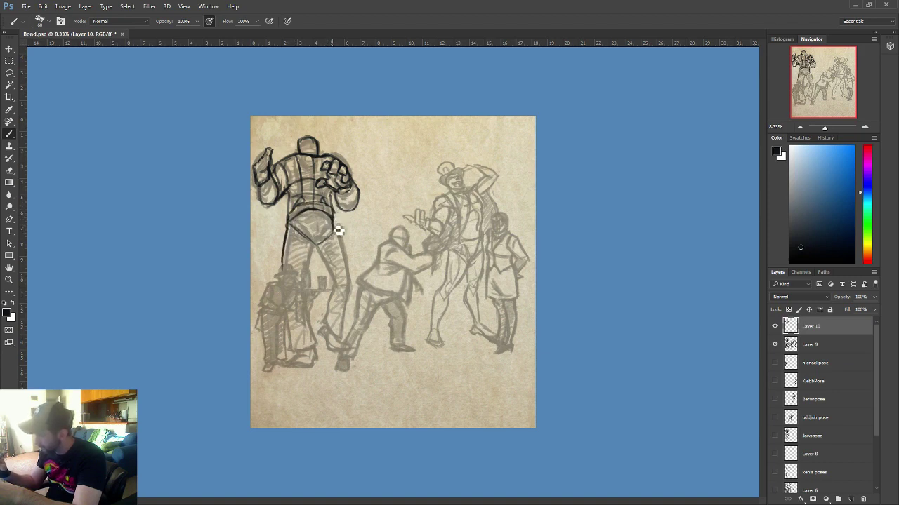
{"action": "left_click_drag", "start_coordinate": [337, 229], "coordinate": [350, 300]}
{"action": "key", "text": "e"}
{"action": "left_click_drag", "start_coordinate": [343, 247], "coordinate": [351, 297]}
{"action": "key", "text": "b"}
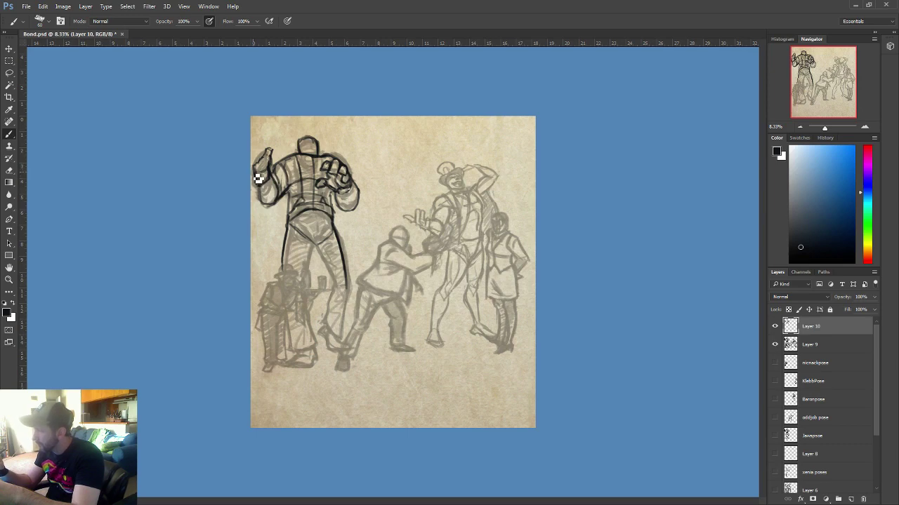
Rework the raised outer hand, erasing its old contours and redrawing the palm with a curved, pointed thumb.
{"action": "left_click_drag", "start_coordinate": [254, 168], "coordinate": [262, 196]}
{"action": "key", "text": "e"}
{"action": "key", "text": "b"}
{"action": "key", "text": "e"}
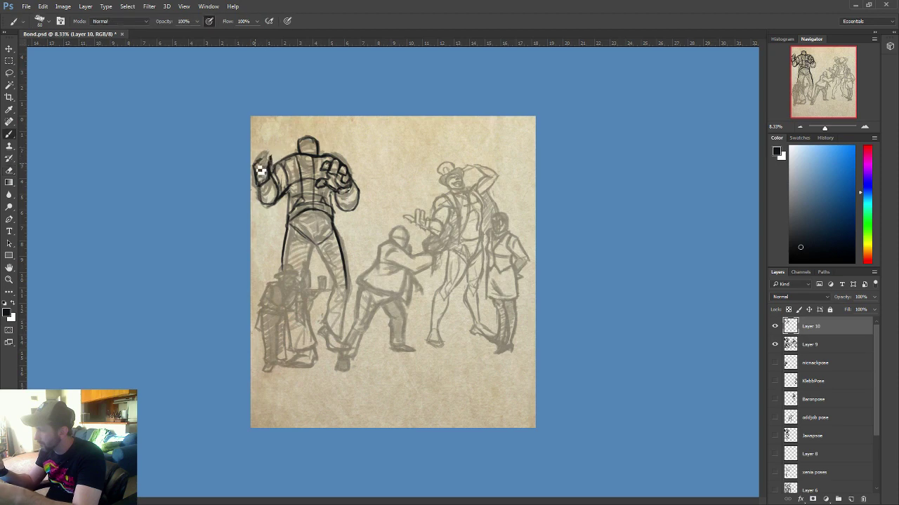
{"action": "key", "text": "b"}
{"action": "key", "text": "e"}
{"action": "left_click_drag", "start_coordinate": [270, 153], "coordinate": [273, 166]}
{"action": "key", "text": "b"}
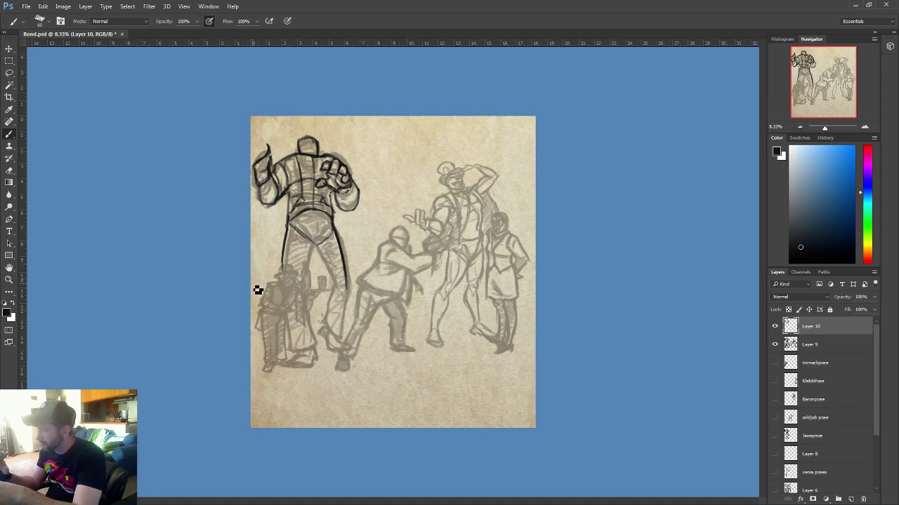
Extend the canvas on its left side with the Crop tool to make room beside the tall figure's hand.
{"action": "key", "text": "c"}
{"action": "left_click_drag", "start_coordinate": [252, 274], "coordinate": [232, 273]}
{"action": "key", "text": "Return"}
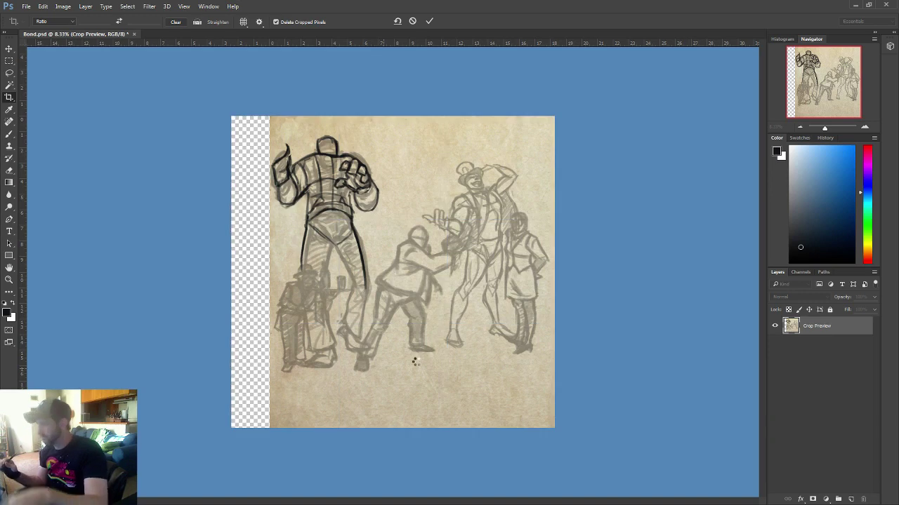
Stretch the paper texture on Layer 1 to about 113% width so it fills the empty strip of the extended canvas.
{"action": "scroll", "coordinate": [869, 447], "scroll_direction": "down", "scroll_amount": 2}
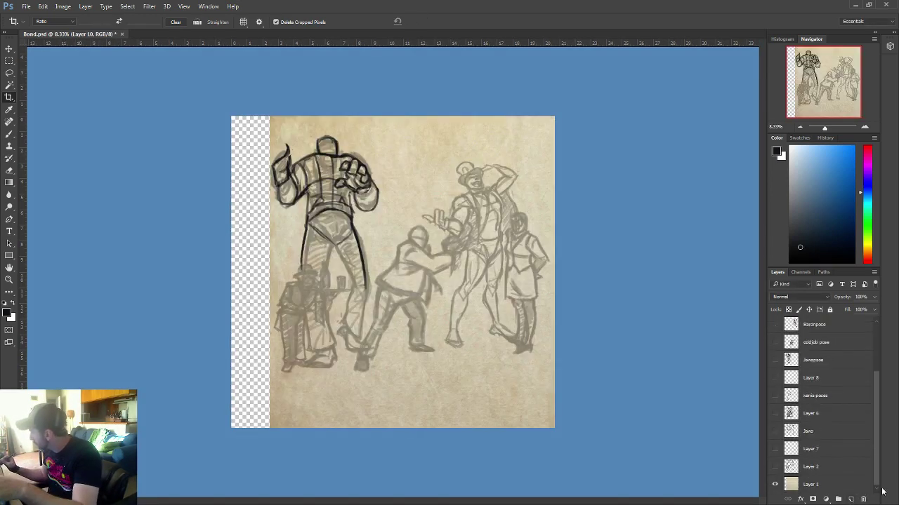
{"action": "left_click", "coordinate": [828, 485]}
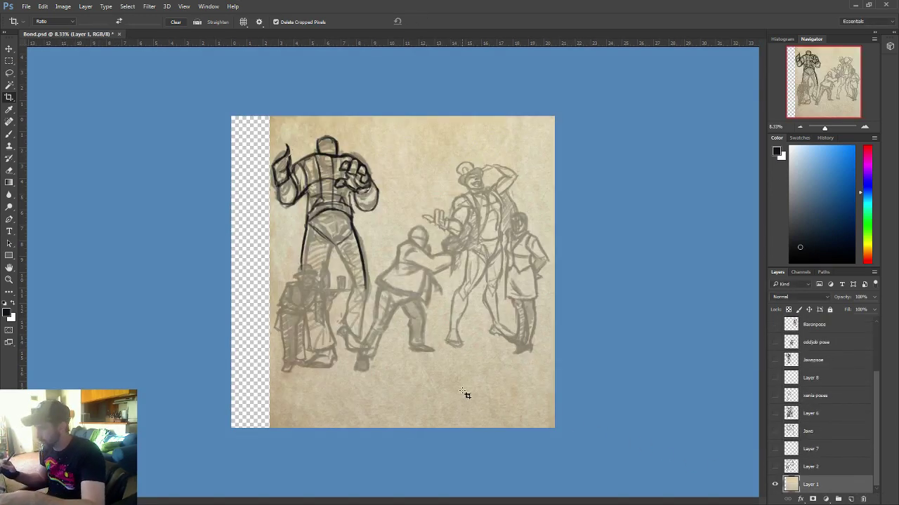
{"action": "key", "text": "ctrl+t"}
{"action": "left_click_drag", "start_coordinate": [268, 272], "coordinate": [231, 272]}
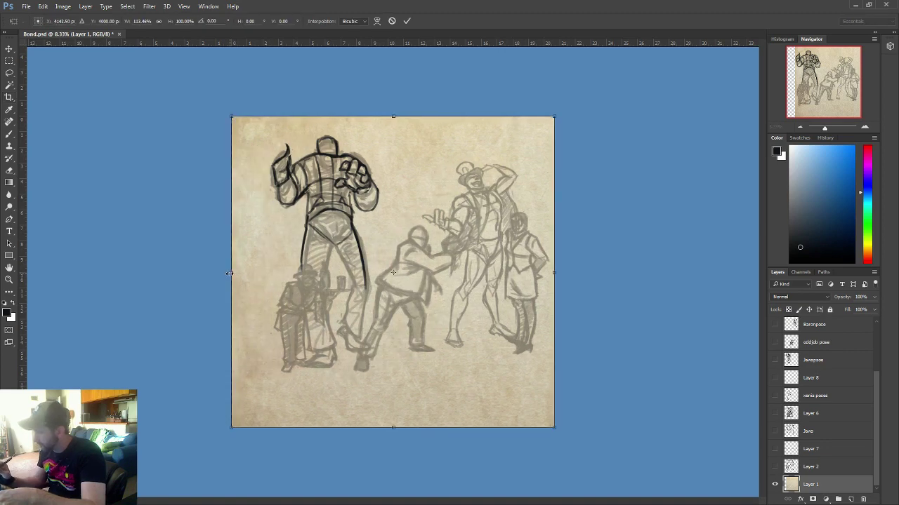
{"action": "key", "text": "Return"}
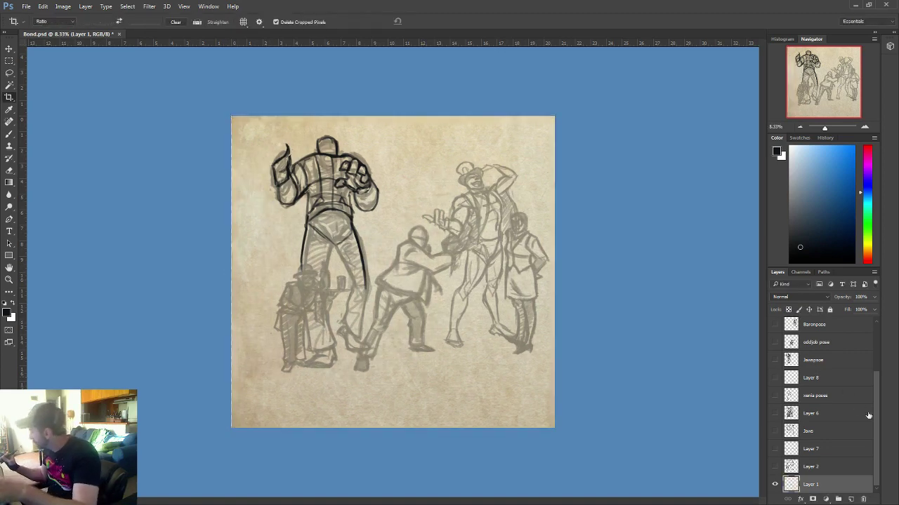
Return to Layer 10 and draw the outer hand's fingers reaching into the new canvas area, plus a hooked thumb tip.
{"action": "scroll", "coordinate": [874, 417], "scroll_direction": "up", "scroll_amount": 4}
{"action": "left_click", "coordinate": [820, 342]}
{"action": "left_click", "coordinate": [809, 327]}
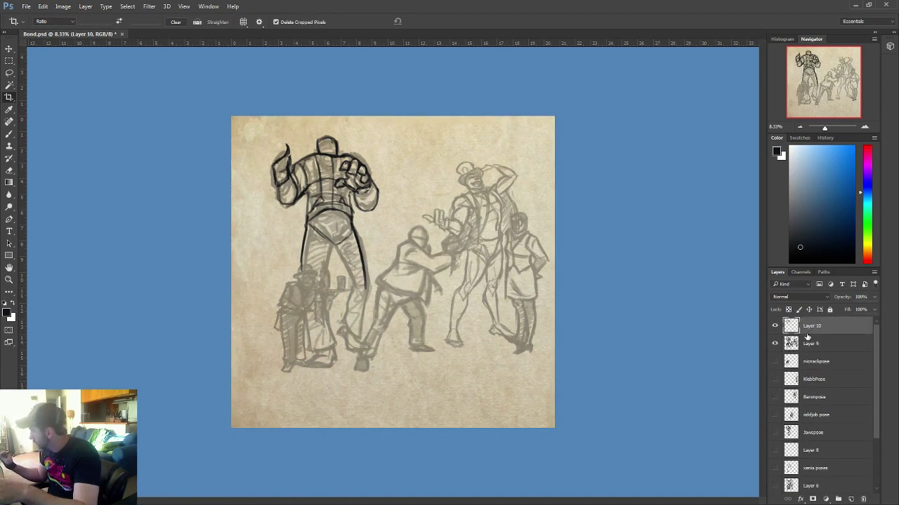
{"action": "key", "text": "b"}
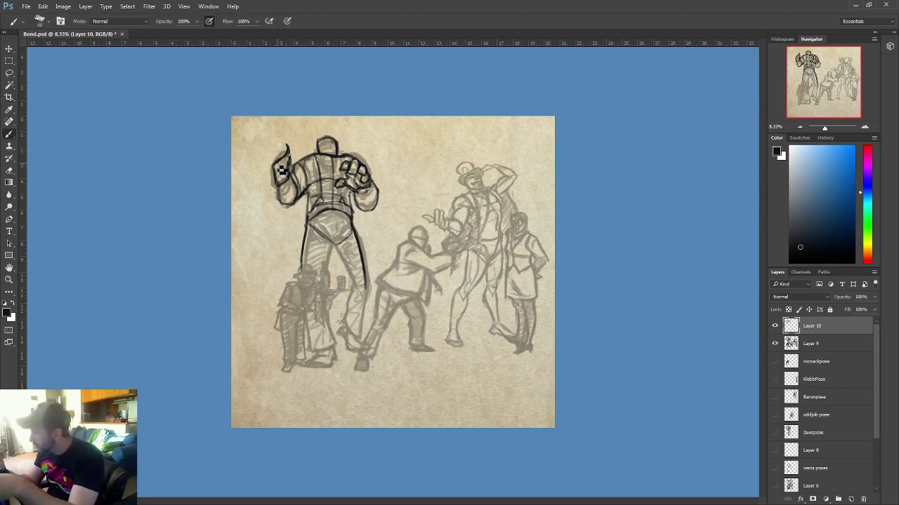
{"action": "key", "text": "e"}
{"action": "key", "text": "b"}
{"action": "mouse_move", "coordinate": [278, 168]}
{"action": "left_mouse_down"}
{"action": "mouse_move", "coordinate": [267, 177]}
{"action": "mouse_move", "coordinate": [280, 169]}
{"action": "mouse_move", "coordinate": [279, 182]}
{"action": "mouse_move", "coordinate": [268, 187]}
{"action": "mouse_move", "coordinate": [279, 183]}
{"action": "left_mouse_up"}
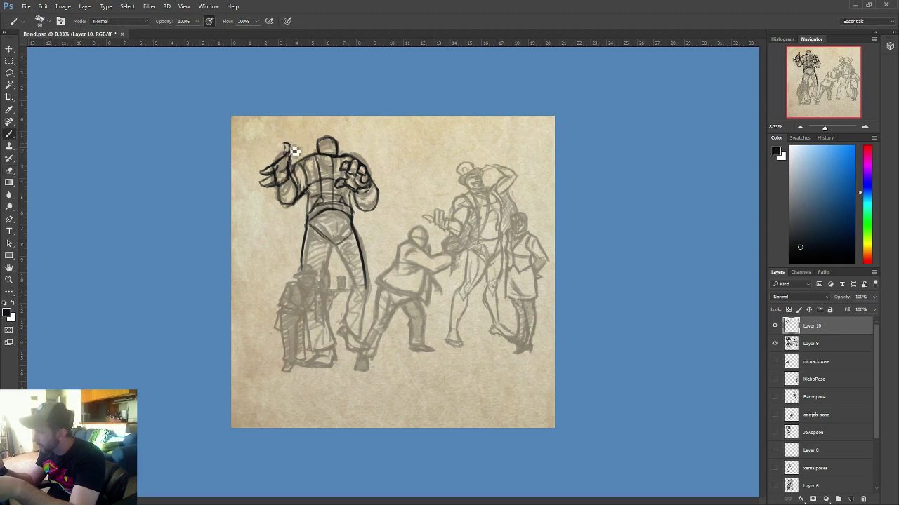
{"action": "left_click_drag", "start_coordinate": [287, 146], "coordinate": [289, 160]}
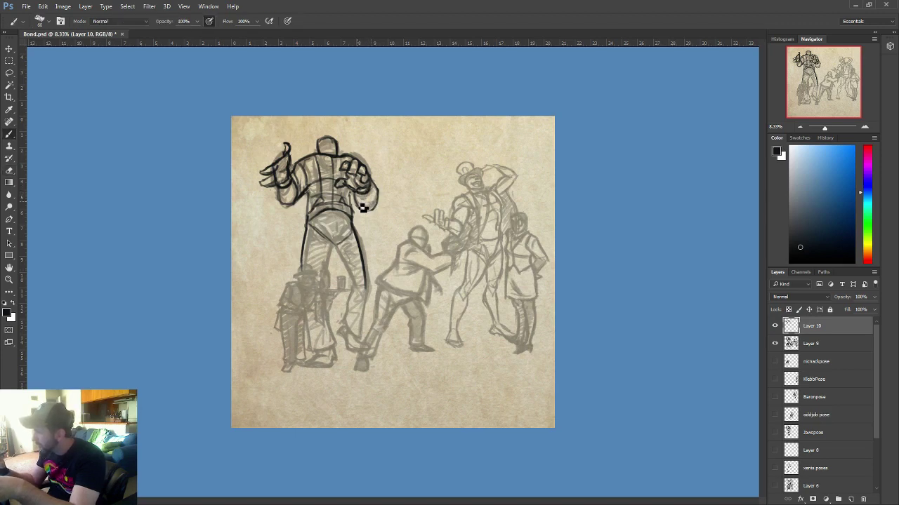
Redraw the rounded elbow of the tall figure's inner arm and add a small arc at the mouth on the head.
{"action": "key", "text": "e"}
{"action": "key", "text": "b"}
{"action": "left_click_drag", "start_coordinate": [358, 208], "coordinate": [376, 206]}
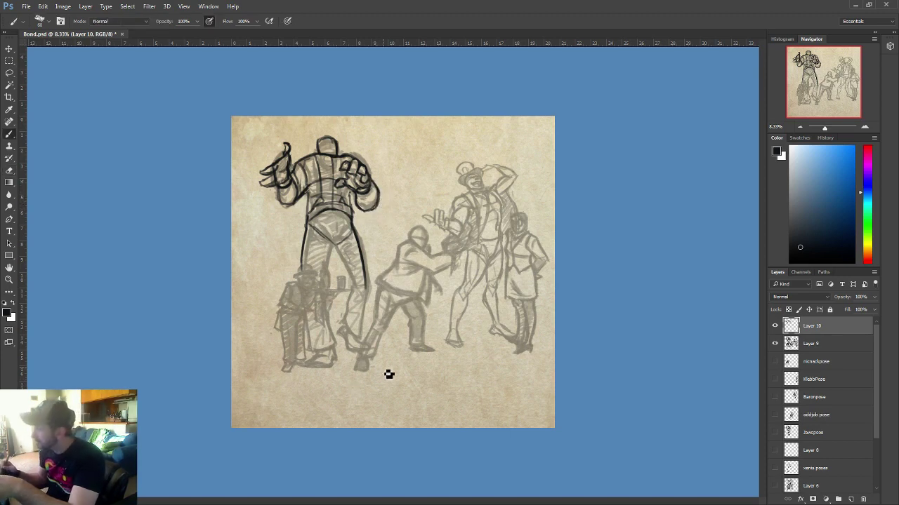
{"action": "key", "text": "e"}
{"action": "key", "text": "b"}
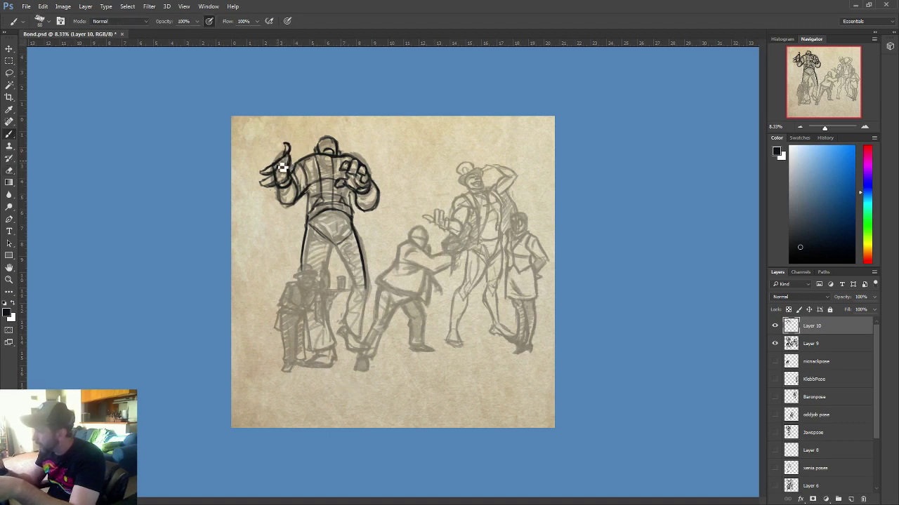
Refine the tall figure's outer hand by brushing and erasing, giving it spread, elongated fingers and a firmer palm edge.
{"action": "key", "text": "e"}
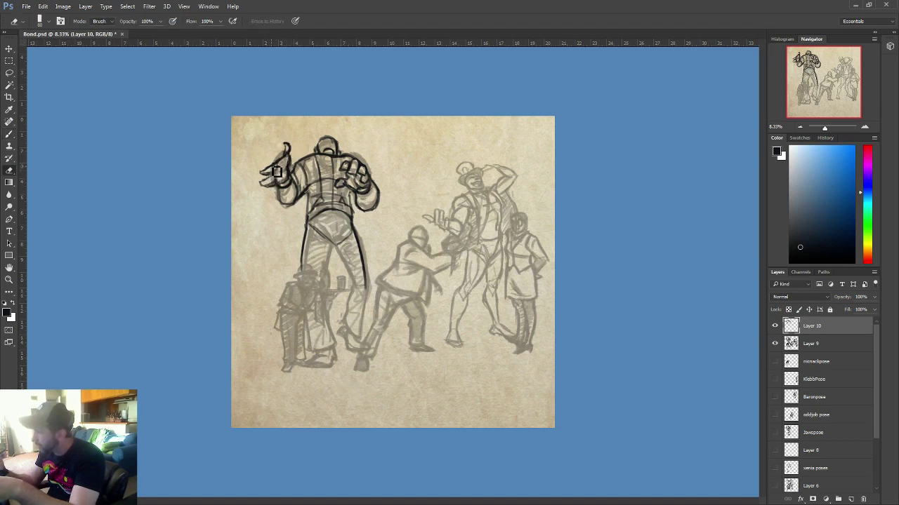
{"action": "key", "text": "b"}
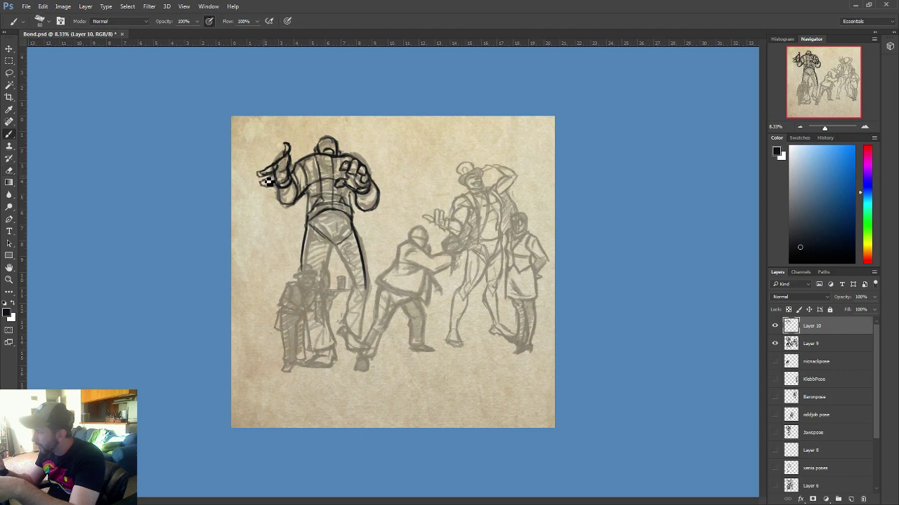
{"action": "key", "text": "e"}
{"action": "key", "text": "b"}
{"action": "key", "text": "e"}
{"action": "key", "text": "b"}
{"action": "key", "text": "e"}
{"action": "key", "text": "b"}
{"action": "key", "text": "e"}
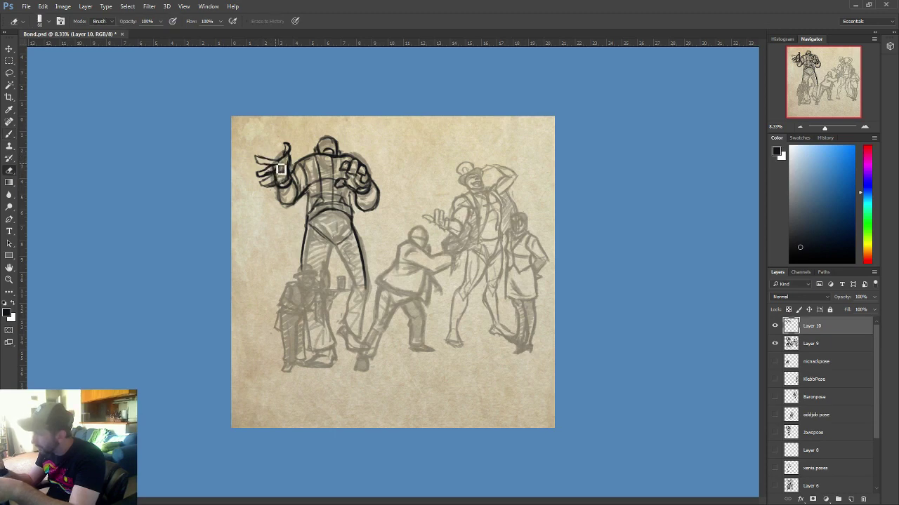
{"action": "key", "text": "b"}
{"action": "key", "text": "e"}
{"action": "key", "text": "b"}
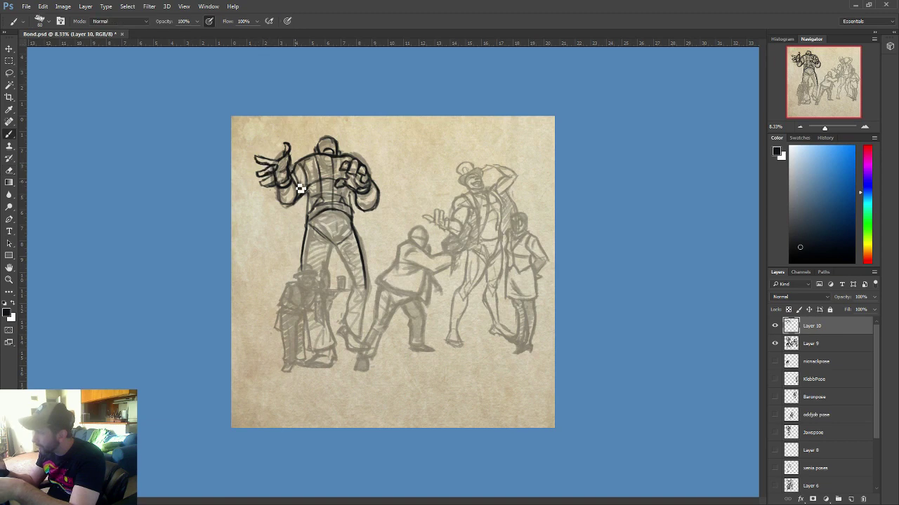
{"action": "left_click_drag", "start_coordinate": [293, 184], "coordinate": [263, 188]}
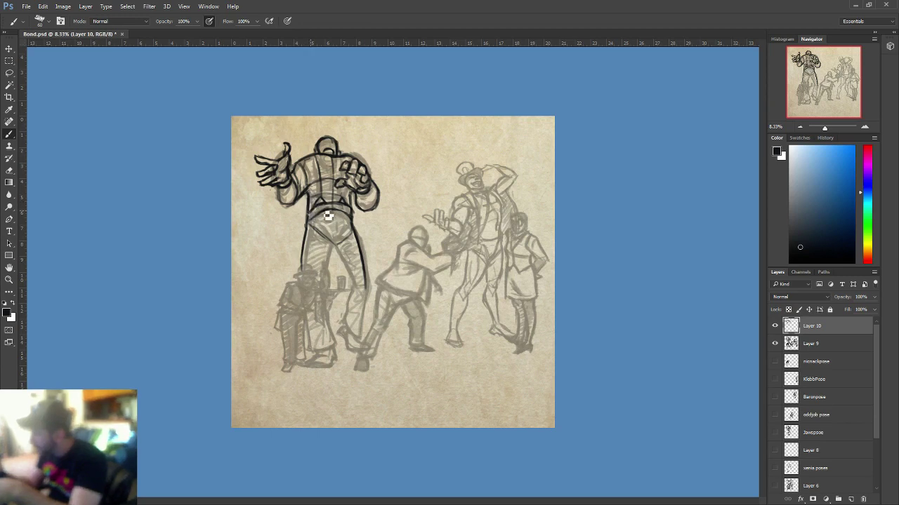
Draw the tall figure's inner thigh lines from the crotch, clean up the outer thigh edge and add a centre line to the trousers.
{"action": "key", "text": "e"}
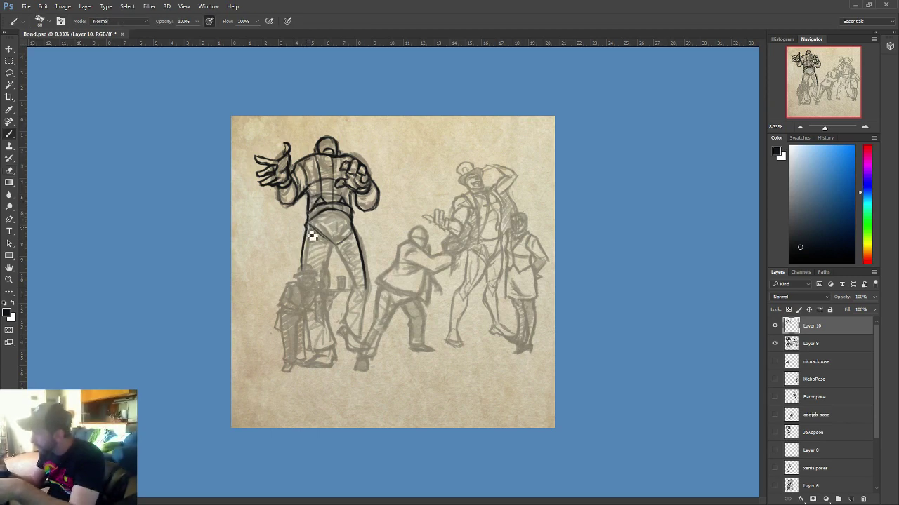
{"action": "key", "text": "b"}
{"action": "left_click_drag", "start_coordinate": [335, 251], "coordinate": [326, 286]}
{"action": "left_click_drag", "start_coordinate": [335, 246], "coordinate": [354, 287]}
{"action": "key", "text": "e"}
{"action": "key", "text": "b"}
{"action": "key", "text": "e"}
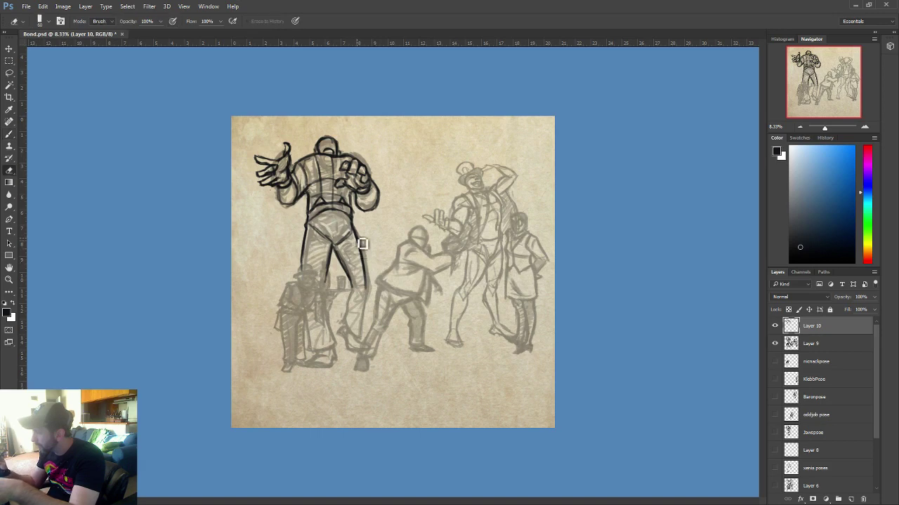
{"action": "left_click_drag", "start_coordinate": [357, 233], "coordinate": [365, 272]}
{"action": "key", "text": "b"}
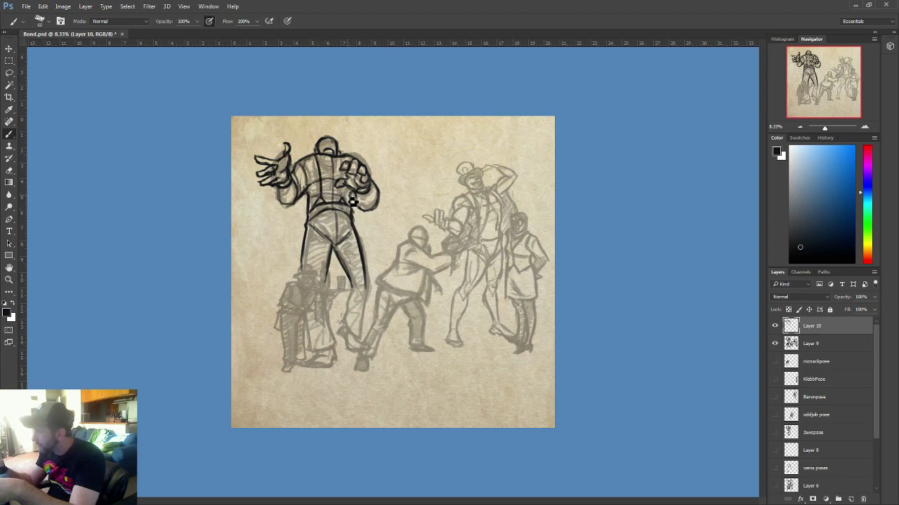
Rework the fingers of the tall figure's inner hand and reshape the top outline of its head.
{"action": "mouse_move", "coordinate": [346, 168]}
{"action": "left_mouse_down"}
{"action": "mouse_move", "coordinate": [348, 199]}
{"action": "mouse_move", "coordinate": [351, 191]}
{"action": "left_mouse_up"}
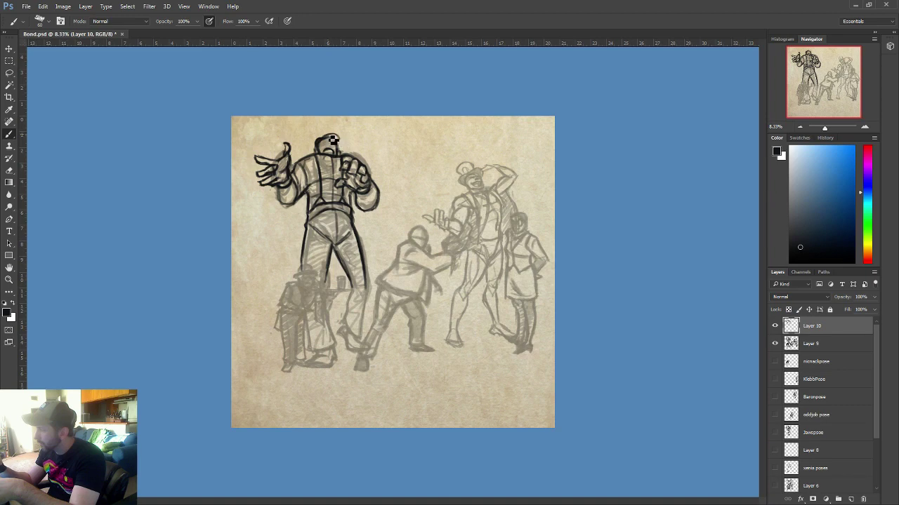
{"action": "key", "text": "e"}
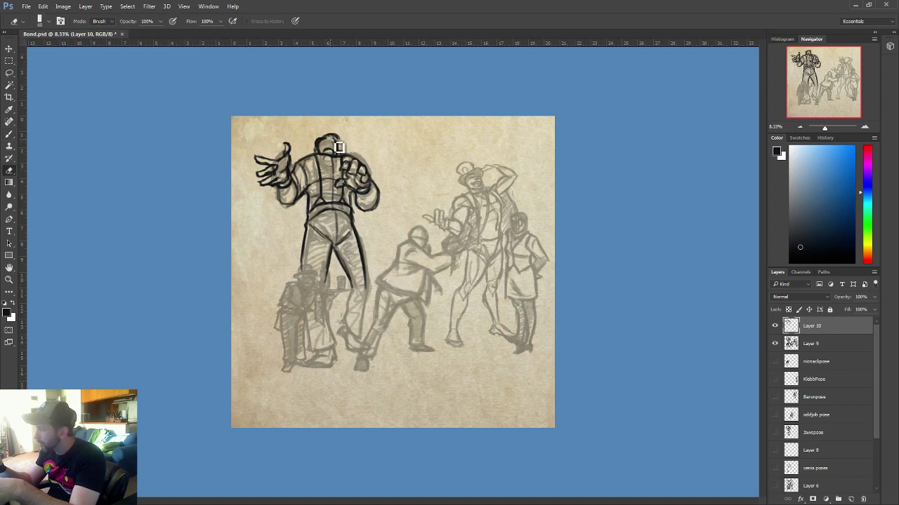
Draw the small figure's brimmed hat, jacket and bent arms, with a cloth over the forearm and a tray holding a bottle and glass.
{"action": "key", "text": "b"}
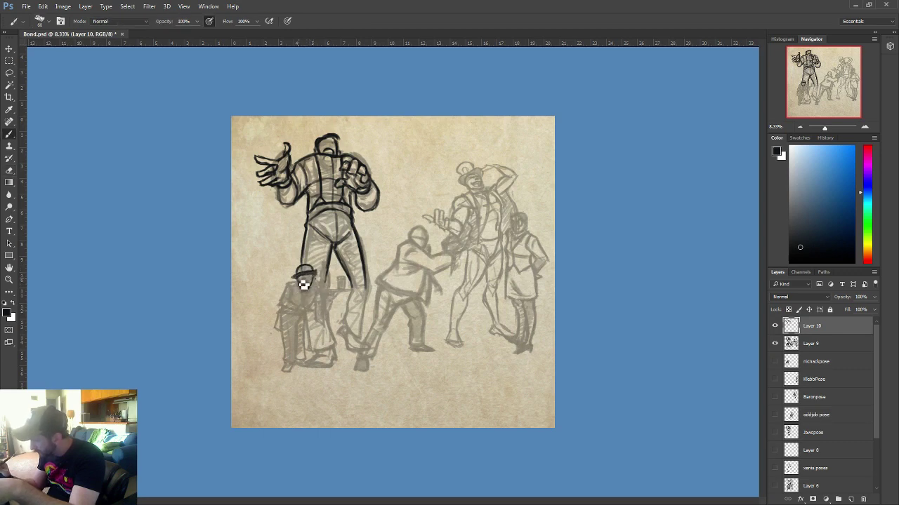
{"action": "key", "text": "e"}
{"action": "key", "text": "b"}
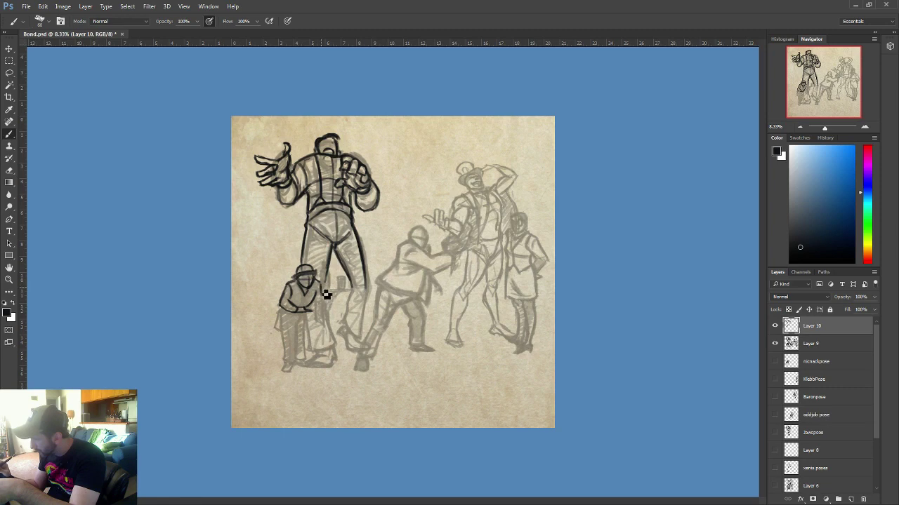
{"action": "left_click_drag", "start_coordinate": [321, 300], "coordinate": [327, 327]}
{"action": "key", "text": "e"}
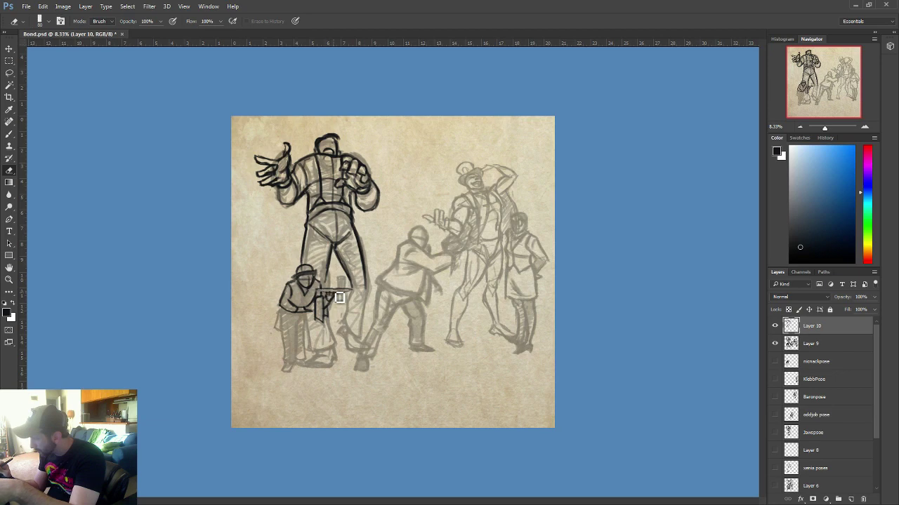
{"action": "key", "text": "b"}
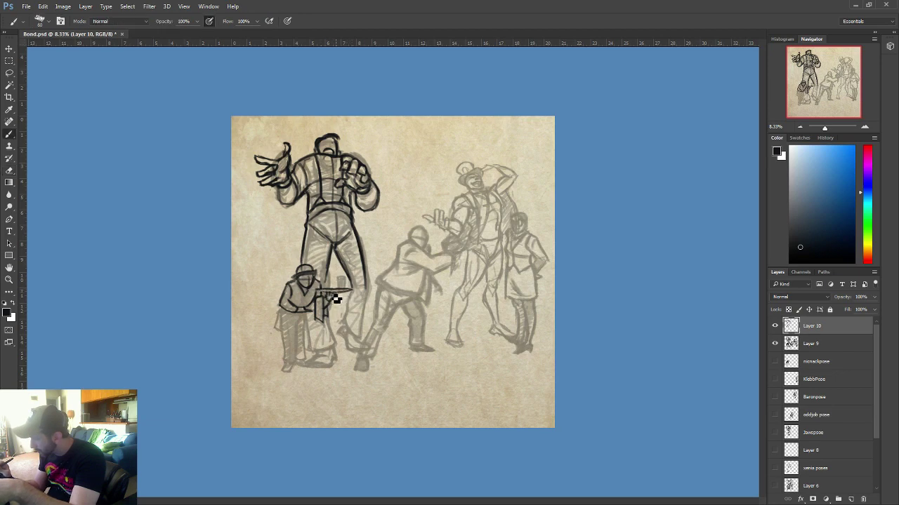
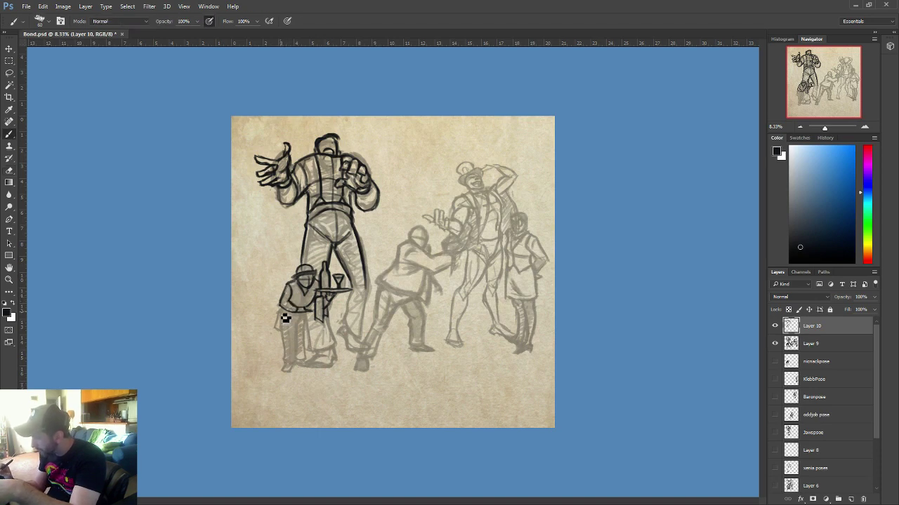
Draw the small figure's jacket hem and straight trouser legs, erasing stray lines around the waist.
{"action": "left_click_drag", "start_coordinate": [282, 309], "coordinate": [276, 328]}
{"action": "mouse_move", "coordinate": [281, 322]}
{"action": "left_mouse_down"}
{"action": "mouse_move", "coordinate": [290, 361]}
{"action": "mouse_move", "coordinate": [303, 325]}
{"action": "left_mouse_up"}
{"action": "key", "text": "e"}
{"action": "key", "text": "b"}
{"action": "key", "text": "e"}
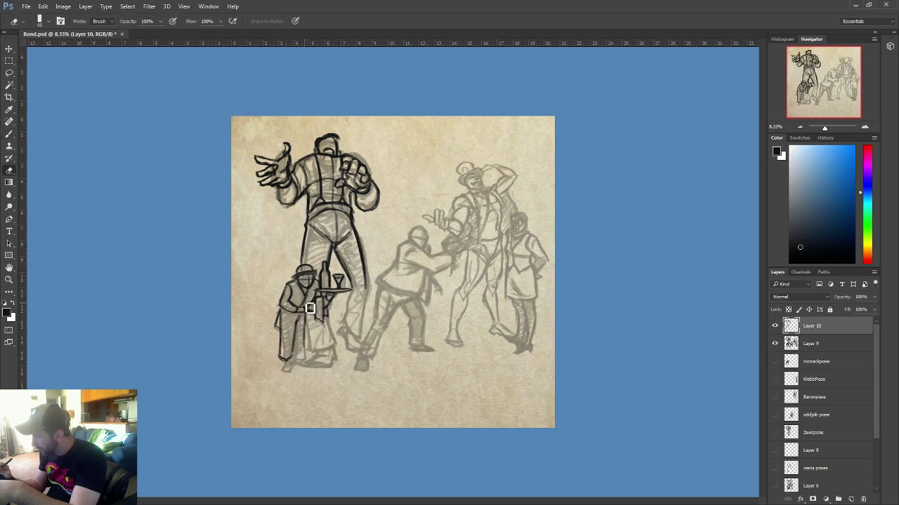
{"action": "key", "text": "b"}
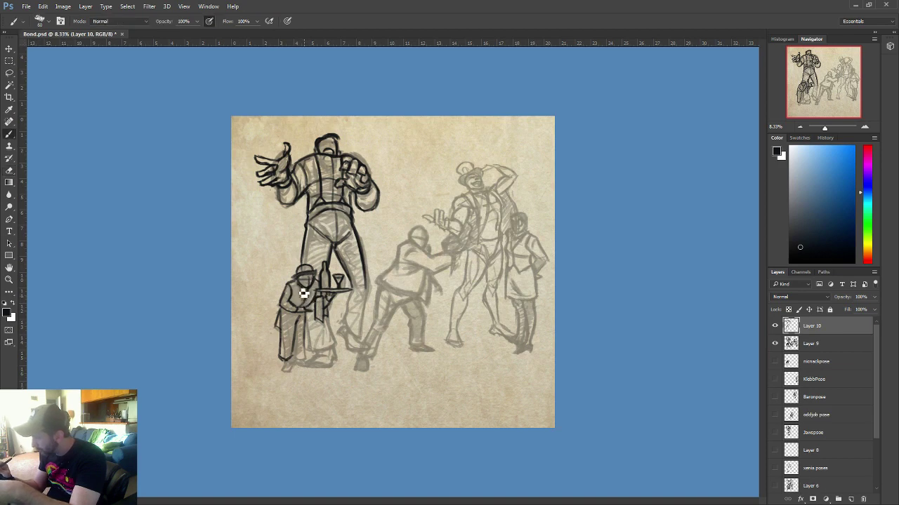
Tidy the small figure's collar and draw its shoes beneath the trouser cuffs.
{"action": "key", "text": "e"}
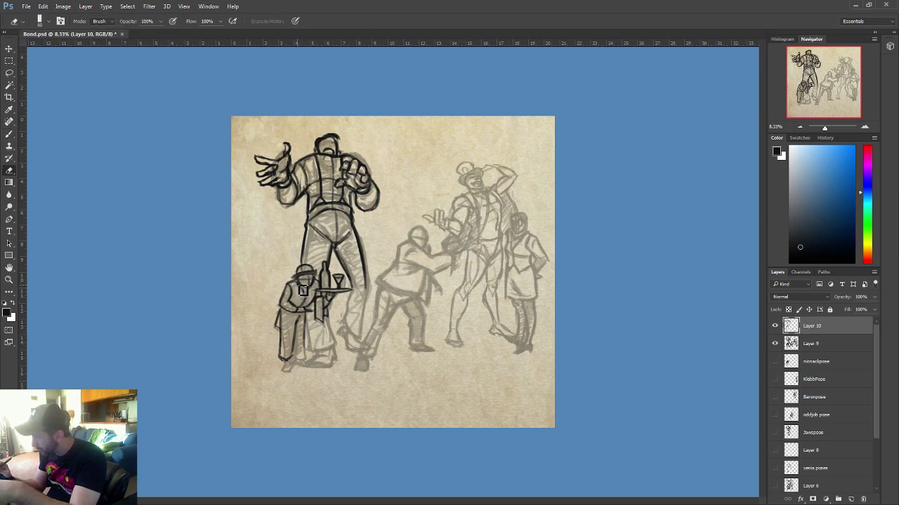
{"action": "key", "text": "b"}
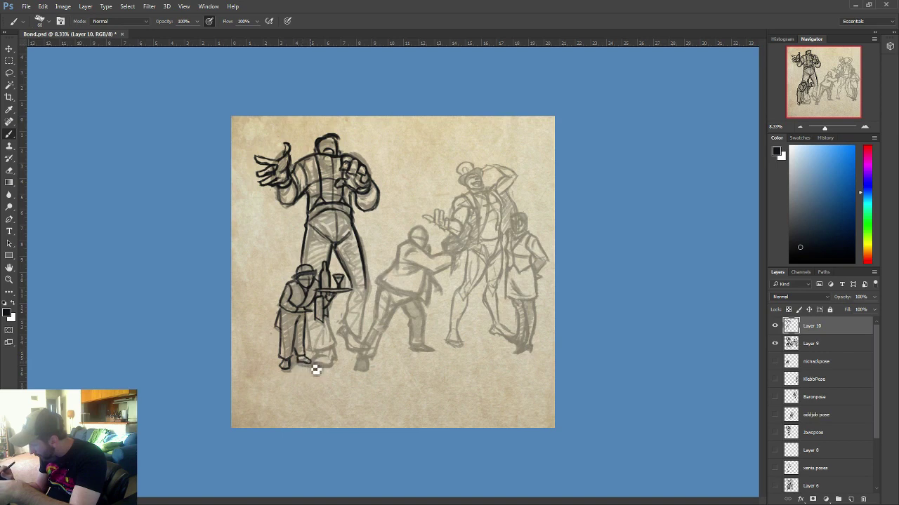
{"action": "key", "text": "e"}
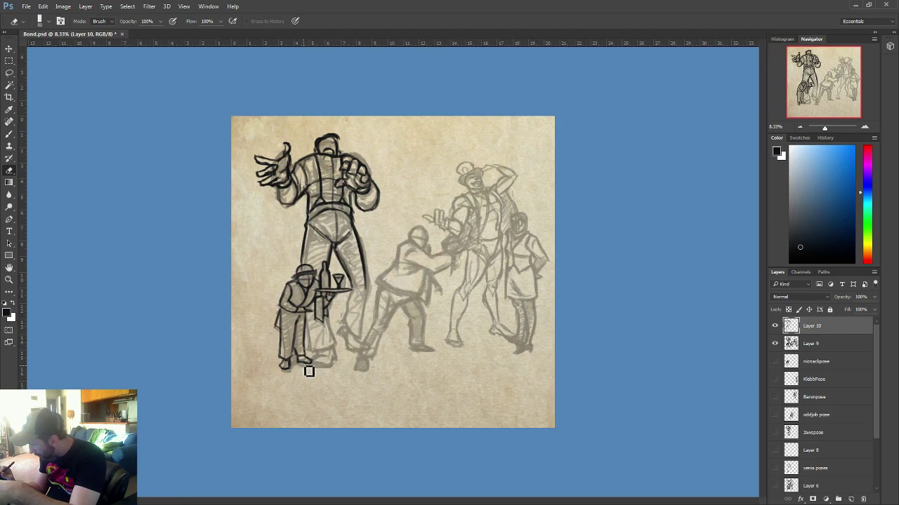
{"action": "key", "text": "b"}
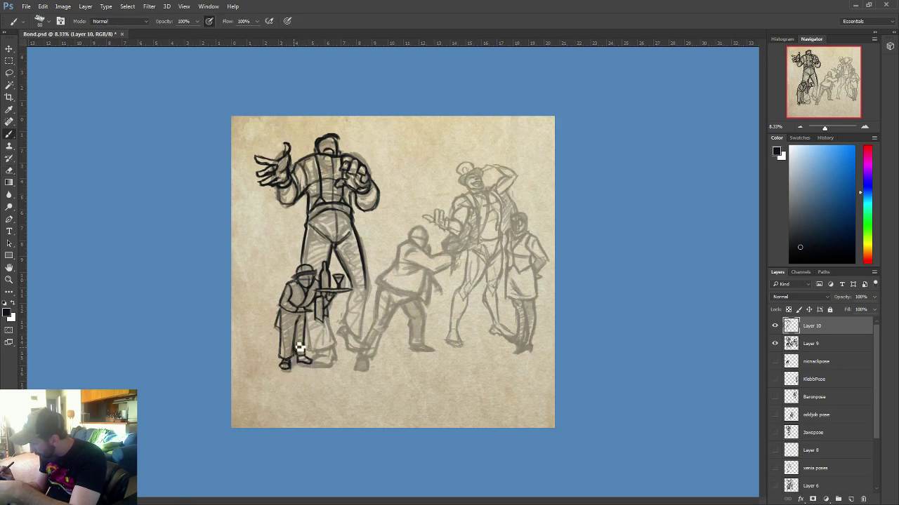
{"action": "left_click_drag", "start_coordinate": [298, 360], "coordinate": [312, 360]}
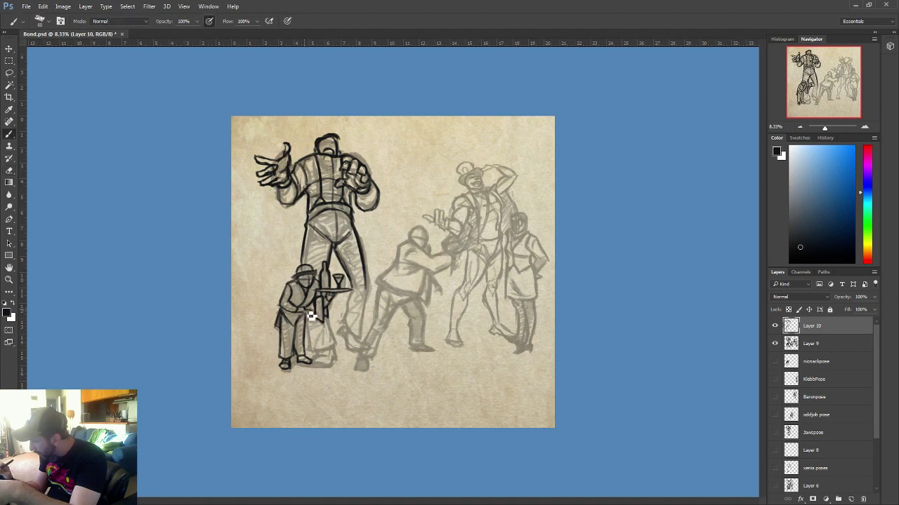
Clean up the small figure's forearm and waist, redrawing the lines where its hand meets the cloth.
{"action": "key", "text": "b"}
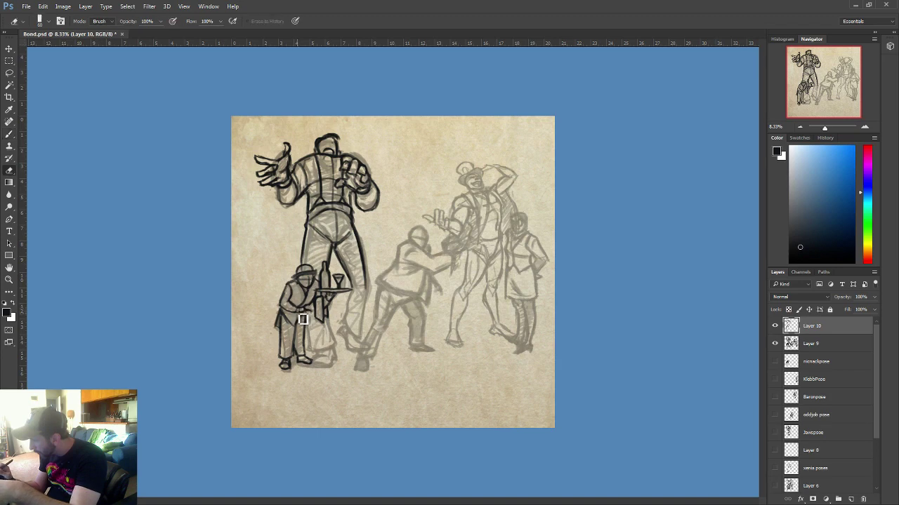
{"action": "key", "text": "bracketright"}
{"action": "key", "text": "bracketright"}
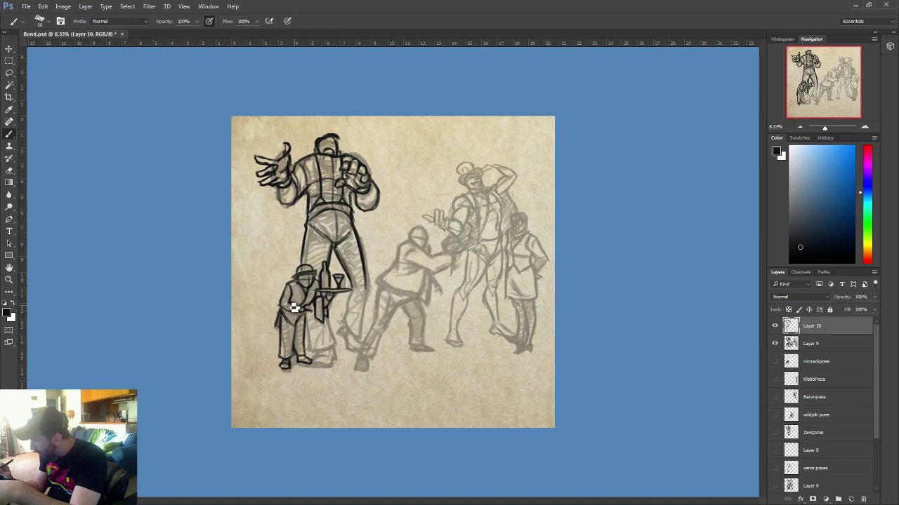
{"action": "key", "text": "e"}
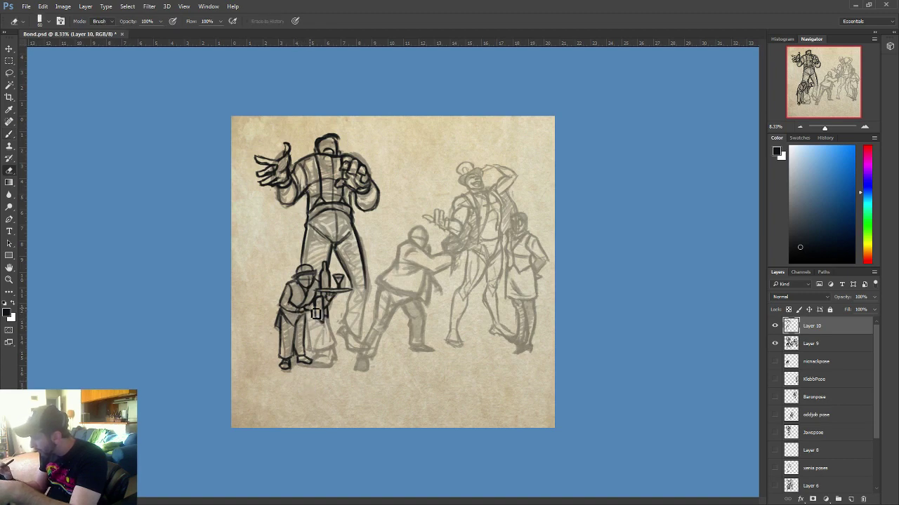
{"action": "key", "text": "b"}
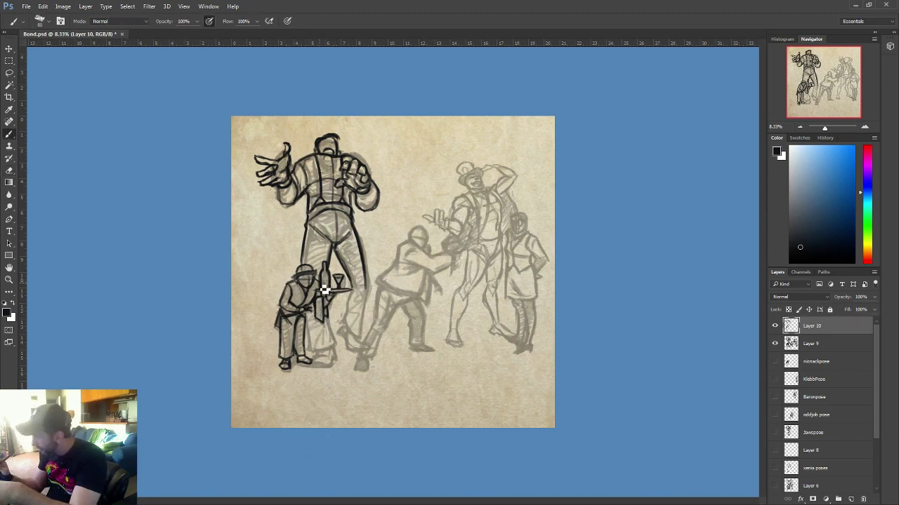
Add a buckled belt at the tall figure's waist and fold lines across its trouser thighs.
{"action": "key", "text": "e"}
{"action": "key", "text": "b"}
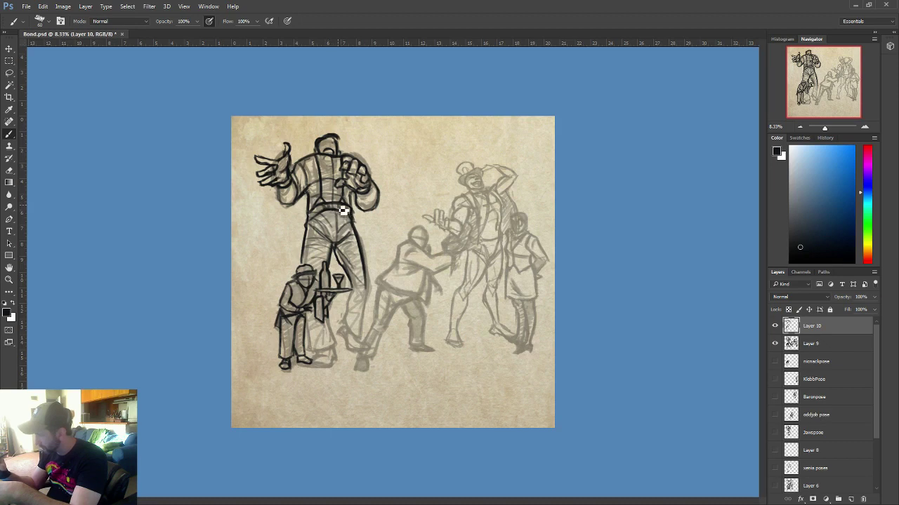
{"action": "key", "text": "e"}
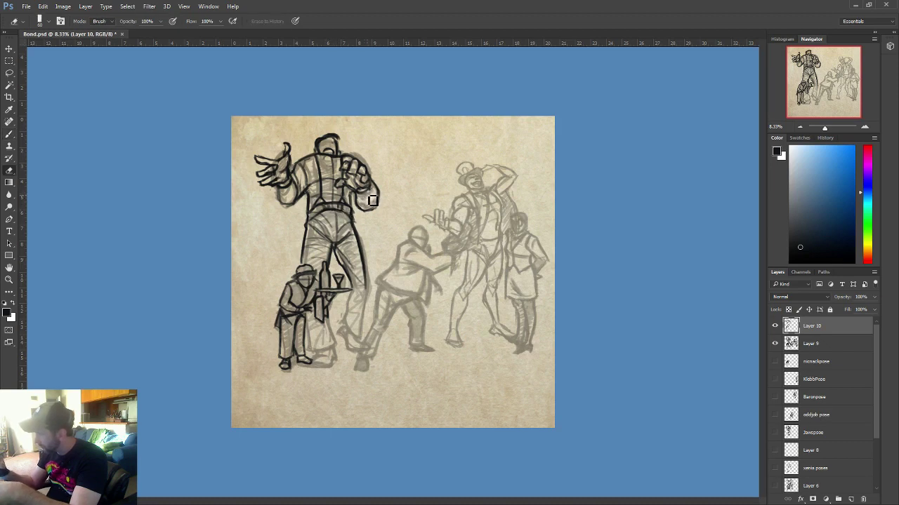
Draw the tall figure's lower leg on the side away from the small figure, with a pointed trouser hem and refined knee outline.
{"action": "key", "text": "b"}
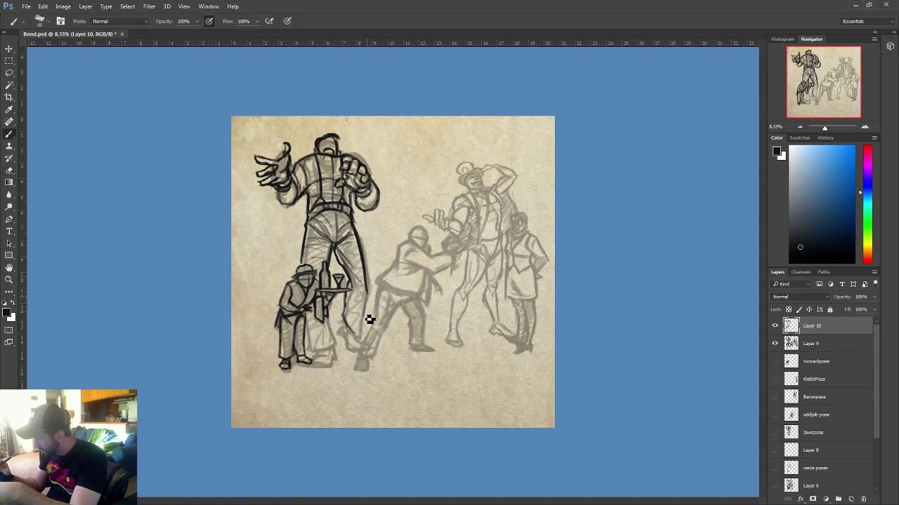
{"action": "mouse_move", "coordinate": [370, 320]}
{"action": "left_mouse_down"}
{"action": "mouse_move", "coordinate": [356, 337]}
{"action": "mouse_move", "coordinate": [345, 321]}
{"action": "left_mouse_up"}
{"action": "key", "text": "e"}
{"action": "key", "text": "b"}
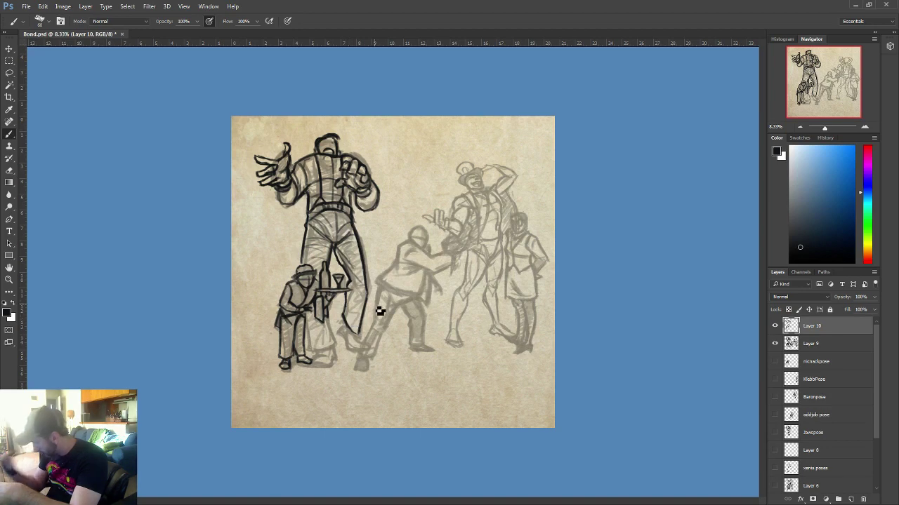
{"action": "key", "text": "e"}
{"action": "key", "text": "b"}
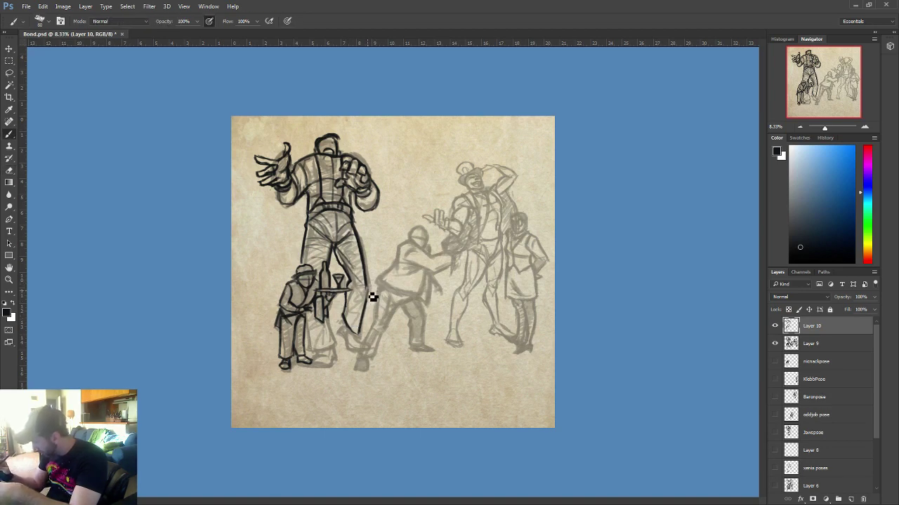
{"action": "key", "text": "e"}
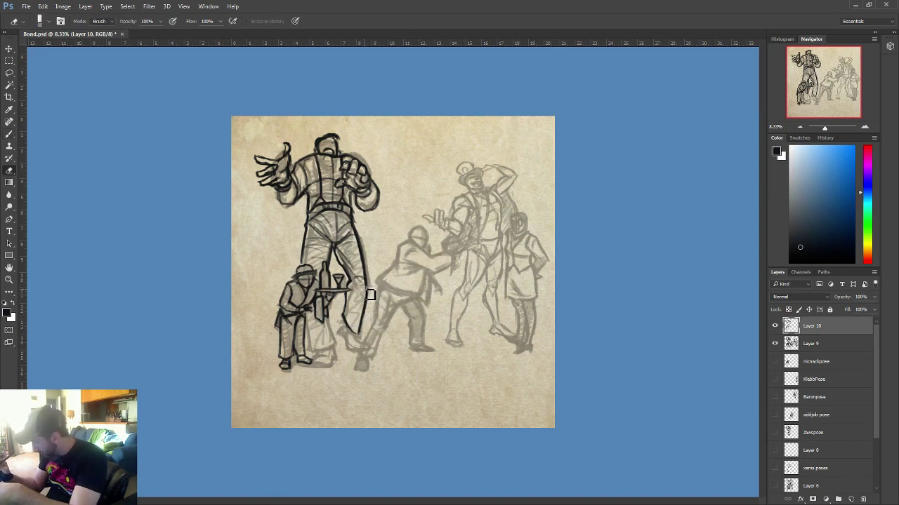
{"action": "key", "text": "b"}
{"action": "left_click_drag", "start_coordinate": [371, 295], "coordinate": [372, 287]}
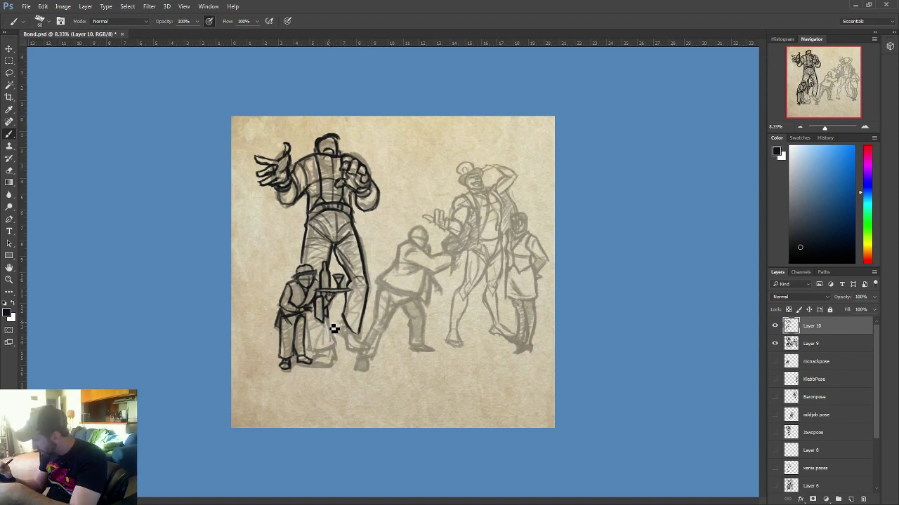
Draw the tall figure's lower leg behind the small figure and add pointed shoes to both of its feet.
{"action": "mouse_move", "coordinate": [328, 321]}
{"action": "left_mouse_down"}
{"action": "mouse_move", "coordinate": [336, 356]}
{"action": "mouse_move", "coordinate": [314, 357]}
{"action": "mouse_move", "coordinate": [316, 357]}
{"action": "left_mouse_up"}
{"action": "key", "text": "e"}
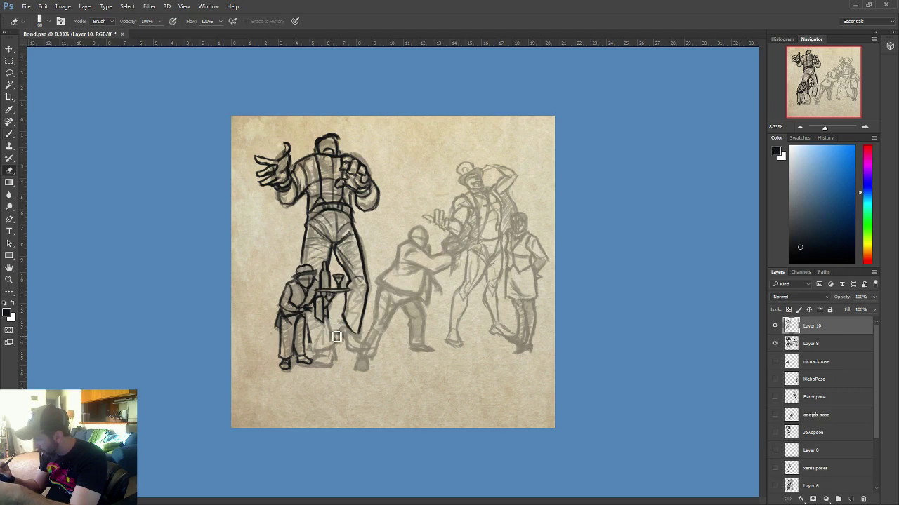
{"action": "key", "text": "b"}
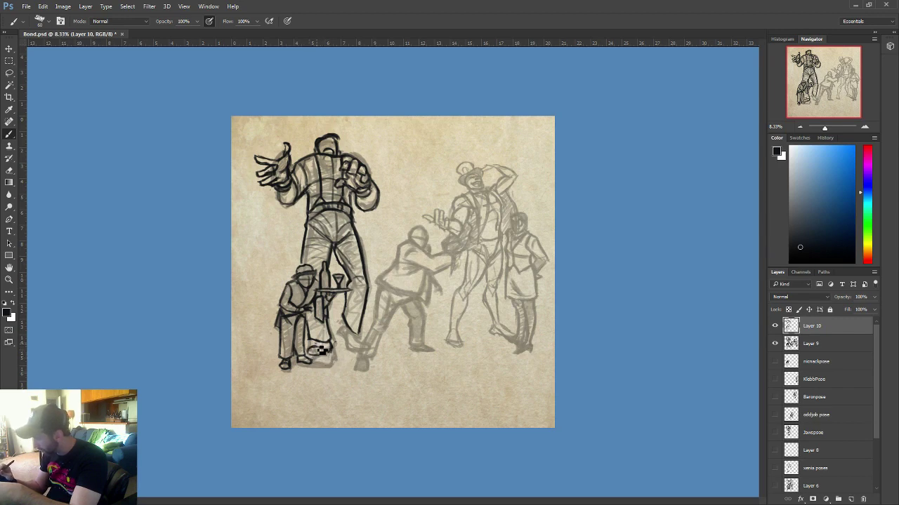
{"action": "key", "text": "e"}
{"action": "key", "text": "b"}
{"action": "key", "text": "e"}
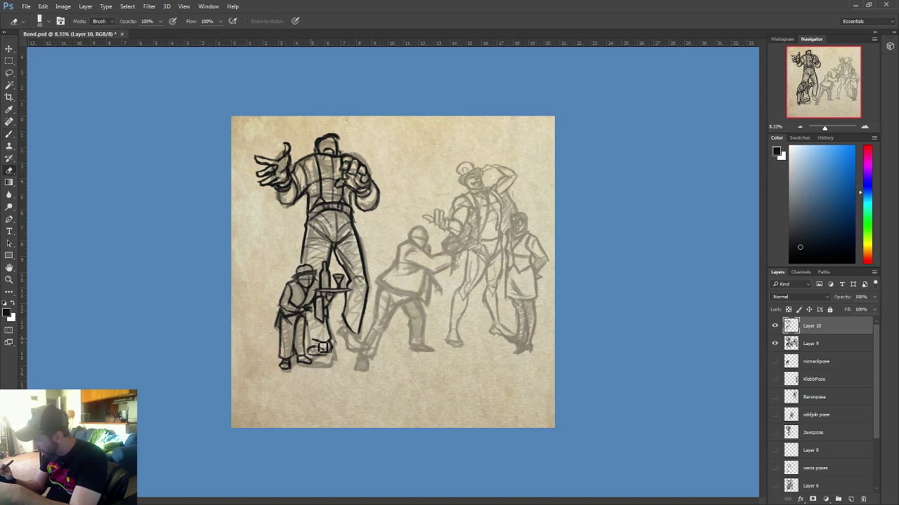
{"action": "key", "text": "b"}
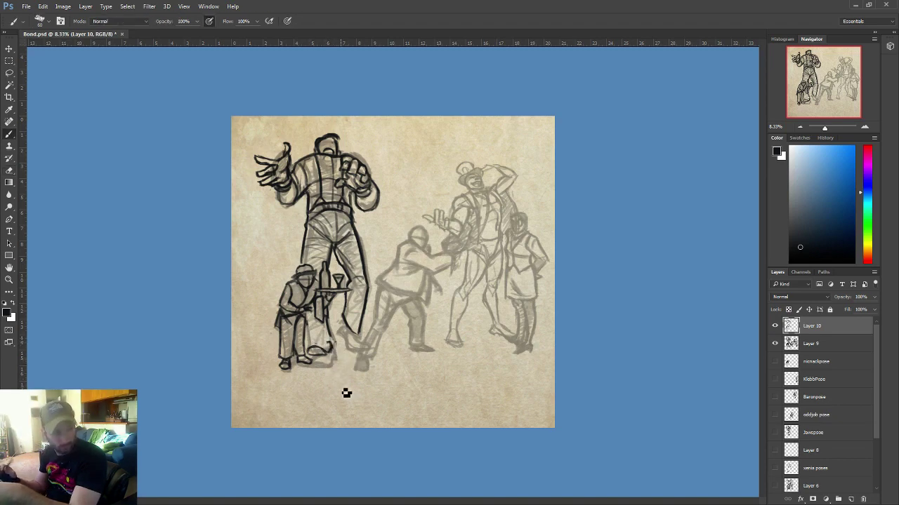
{"action": "left_click_drag", "start_coordinate": [310, 349], "coordinate": [329, 354]}
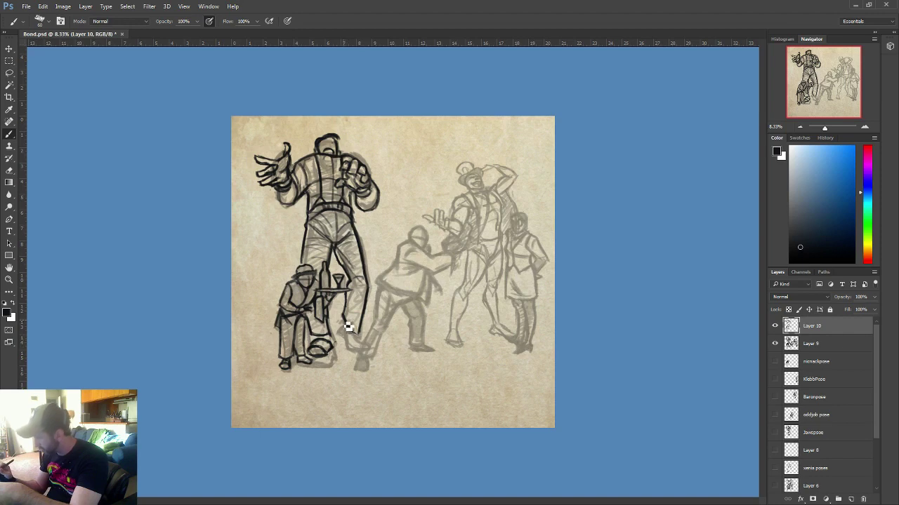
{"action": "left_click_drag", "start_coordinate": [349, 344], "coordinate": [361, 344]}
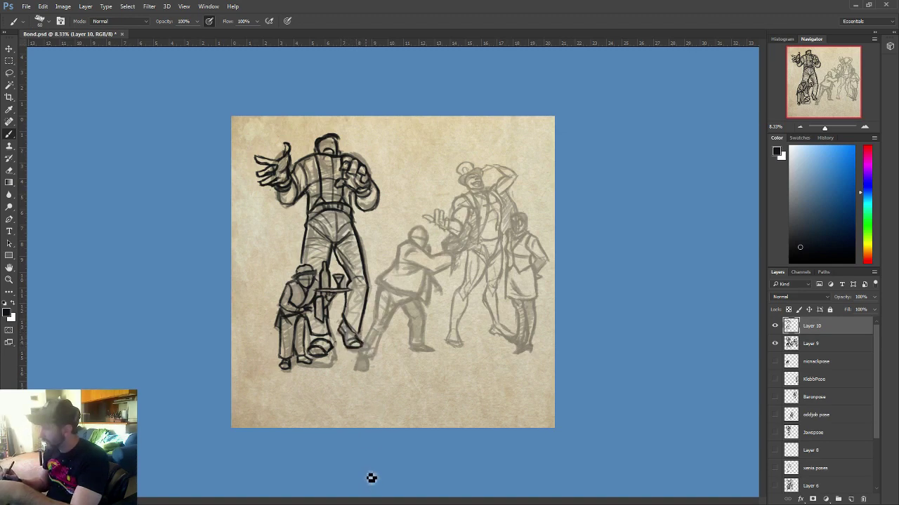
Erase and redraw the tall figure's shoe beside the small figure, cleaning up the toe and trouser hem.
{"action": "key", "text": "e"}
{"action": "left_click_drag", "start_coordinate": [327, 345], "coordinate": [319, 347]}
{"action": "key", "text": "b"}
{"action": "key", "text": "e"}
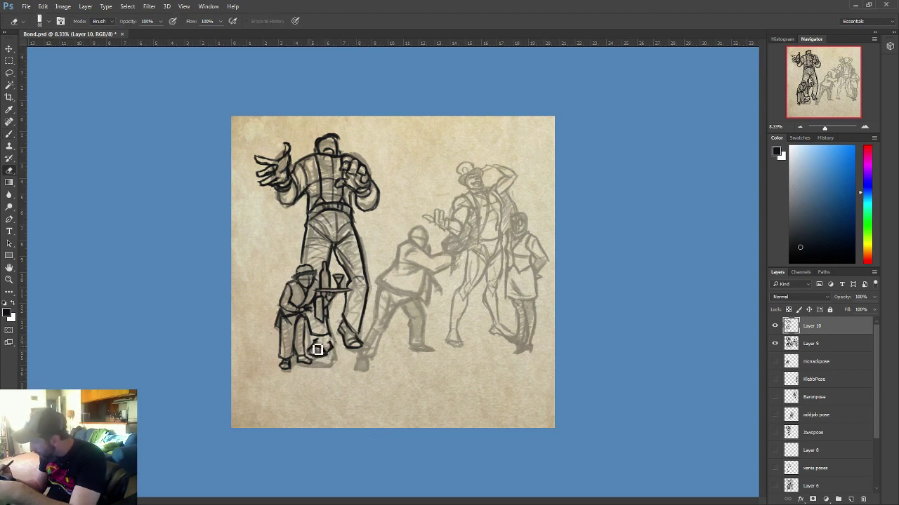
{"action": "key", "text": "b"}
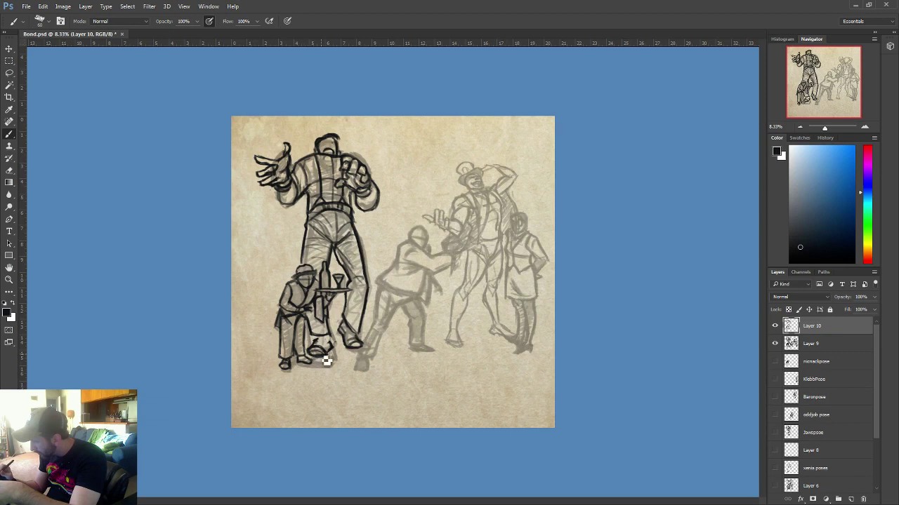
{"action": "key", "text": "e"}
{"action": "left_click_drag", "start_coordinate": [338, 356], "coordinate": [334, 348]}
{"action": "key", "text": "b"}
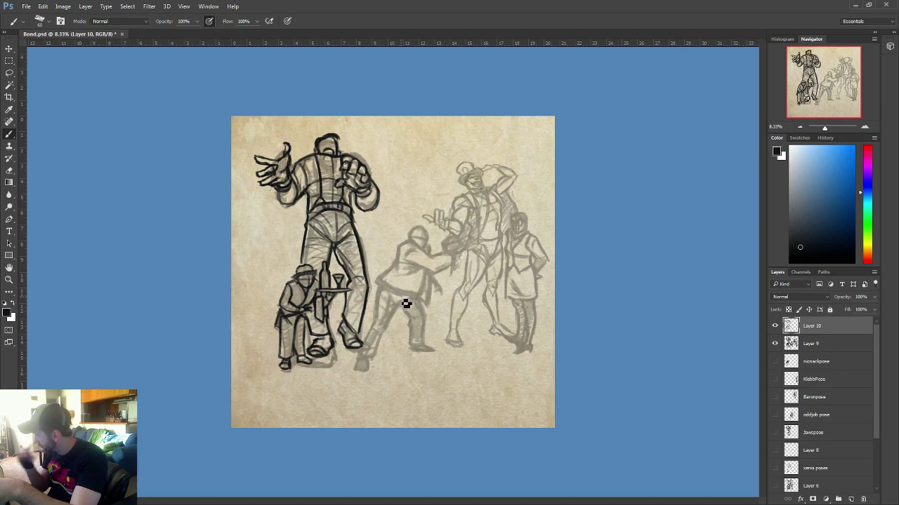
Crop the canvas closer to the figures, trimming its left edge and the empty strip below their feet.
{"action": "key", "text": "c"}
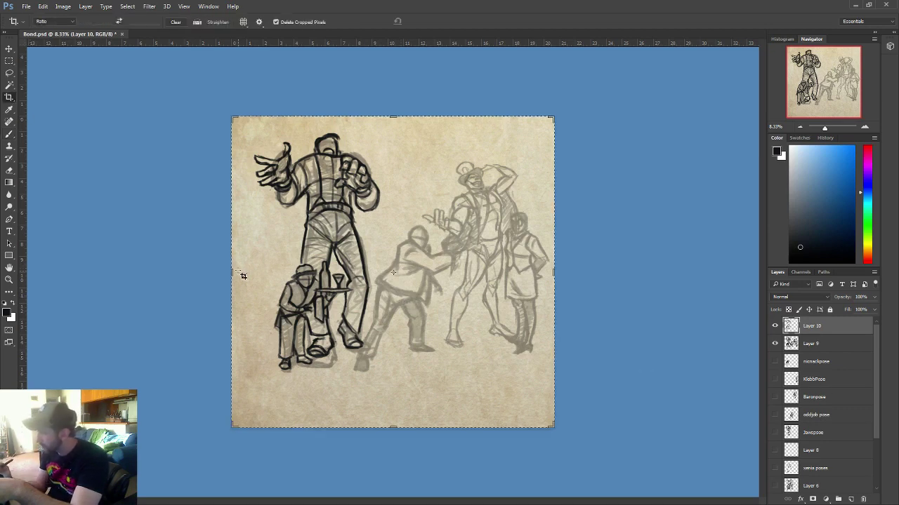
{"action": "left_click_drag", "start_coordinate": [243, 275], "coordinate": [243, 299]}
{"action": "key", "text": "Return"}
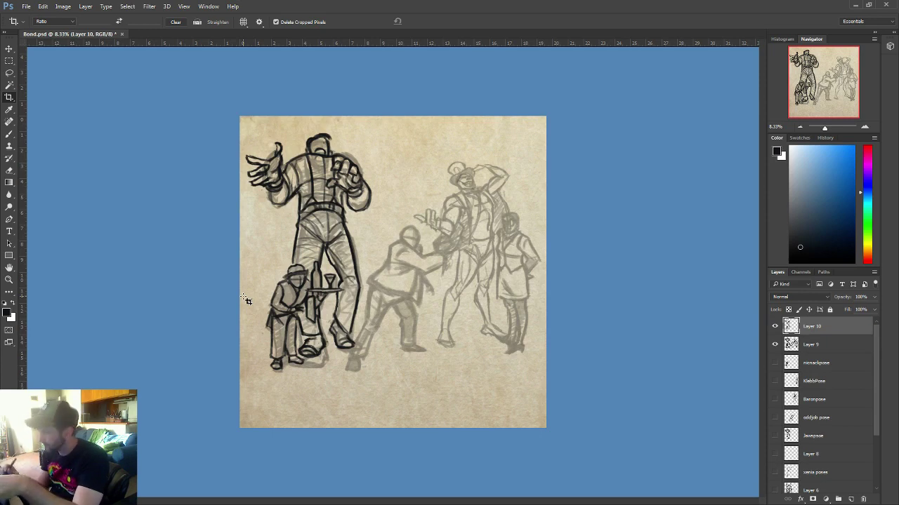
{"action": "left_click", "coordinate": [11, 97]}
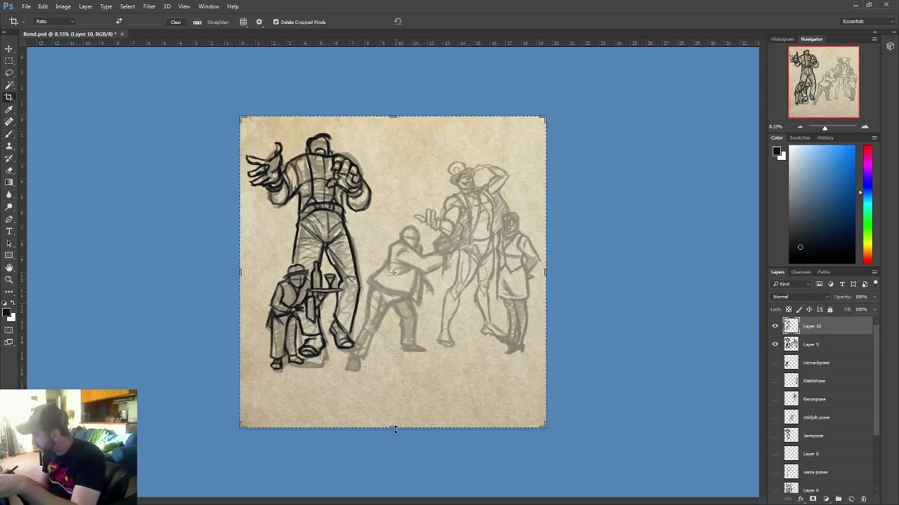
{"action": "mouse_move", "coordinate": [393, 427]}
{"action": "left_mouse_down"}
{"action": "mouse_move", "coordinate": [396, 402]}
{"action": "mouse_move", "coordinate": [398, 458]}
{"action": "mouse_move", "coordinate": [402, 391]}
{"action": "mouse_move", "coordinate": [405, 440]}
{"action": "left_mouse_up"}
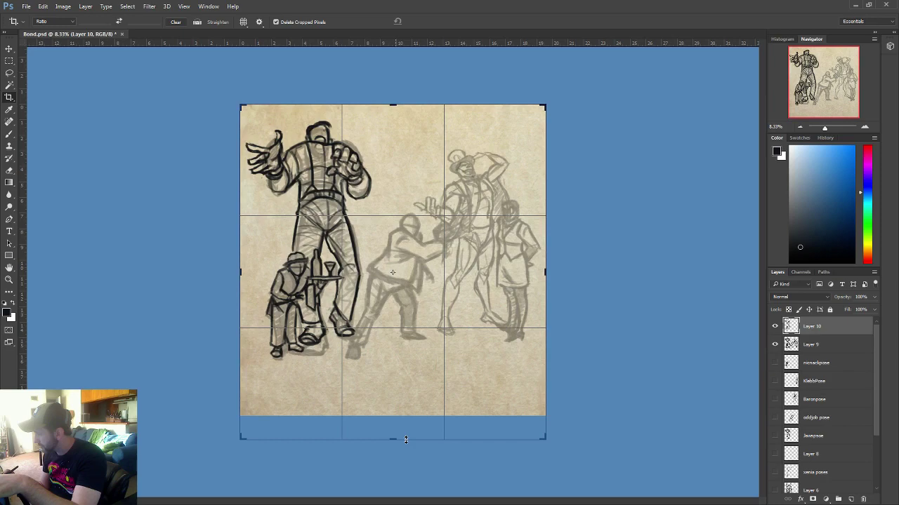
{"action": "mouse_move", "coordinate": [405, 440]}
{"action": "left_mouse_down"}
{"action": "mouse_move", "coordinate": [407, 394]}
{"action": "mouse_move", "coordinate": [407, 407]}
{"action": "left_mouse_up"}
{"action": "key", "text": "Return"}
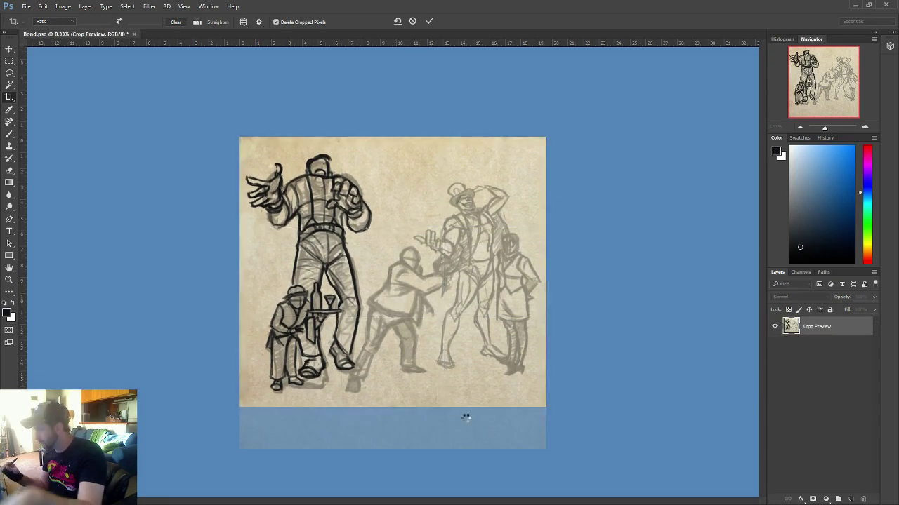
Lasso the three faded figures on Layer 9, move them closer to the tall figure and slightly down, and deselect them.
{"action": "left_click", "coordinate": [811, 343]}
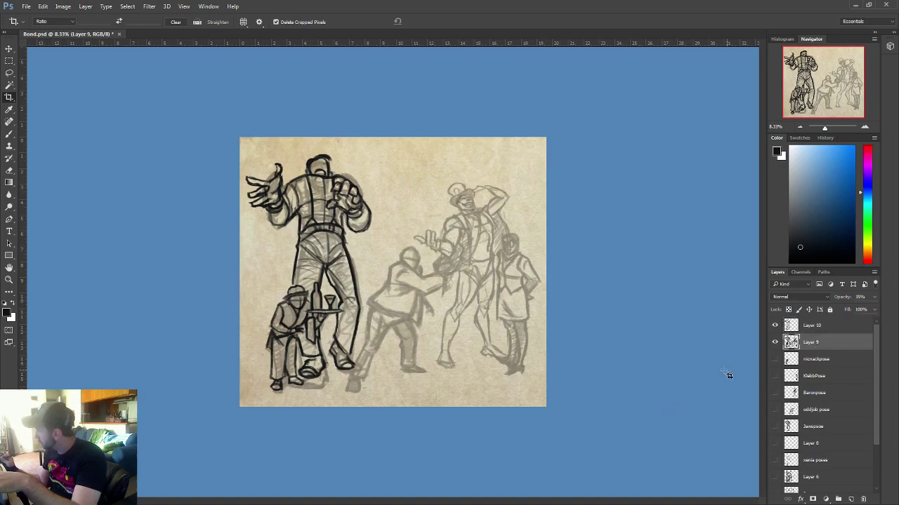
{"action": "key", "text": "l"}
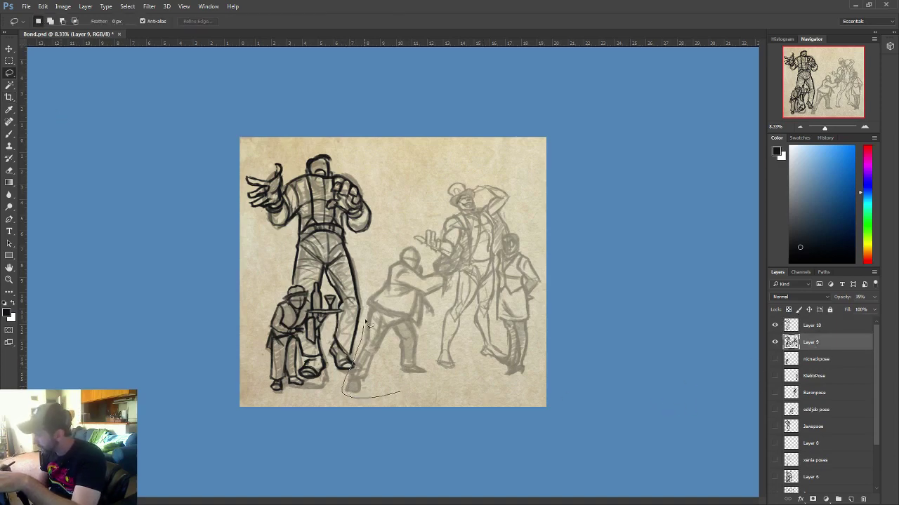
{"action": "mouse_move", "coordinate": [367, 324]}
{"action": "left_mouse_down"}
{"action": "mouse_move", "coordinate": [417, 191]}
{"action": "mouse_move", "coordinate": [507, 416]}
{"action": "mouse_move", "coordinate": [404, 393]}
{"action": "left_mouse_up"}
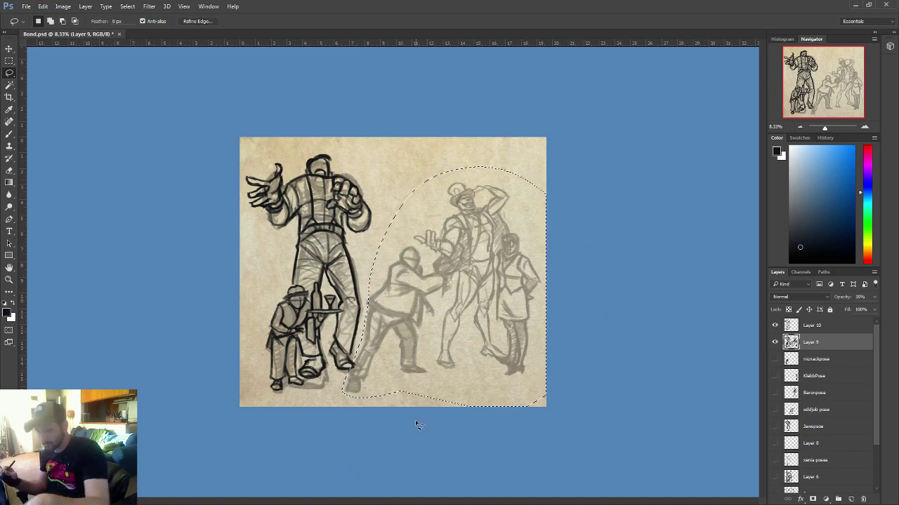
{"action": "key", "text": "v"}
{"action": "mouse_move", "coordinate": [471, 338]}
{"action": "left_mouse_down"}
{"action": "mouse_move", "coordinate": [435, 335]}
{"action": "mouse_move", "coordinate": [443, 349]}
{"action": "left_mouse_up"}
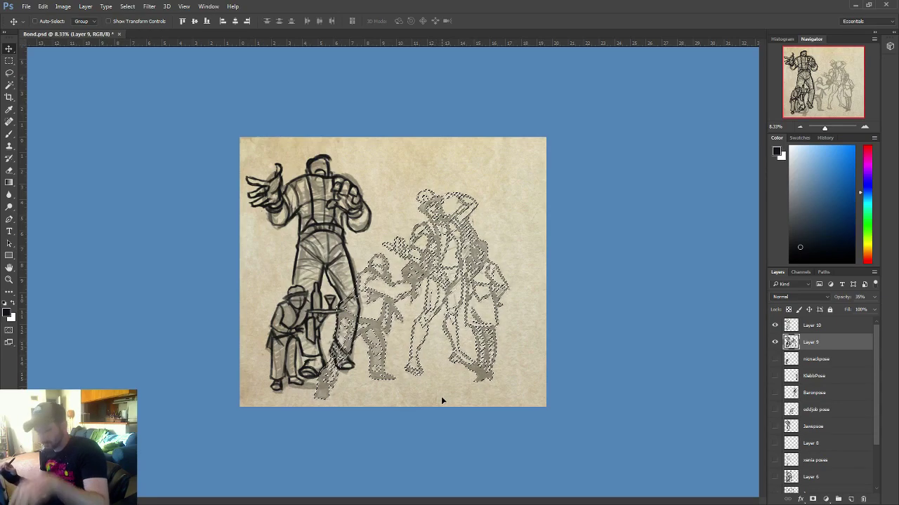
{"action": "key", "text": "ctrl+d"}
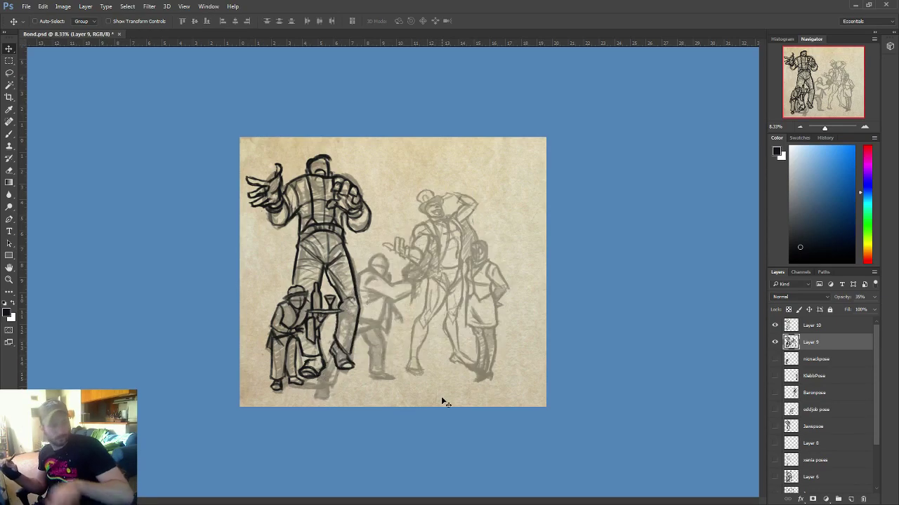
Crop away the empty strip beyond the faded woman and trim a sliver off the canvas's left edge.
{"action": "left_click", "coordinate": [11, 95]}
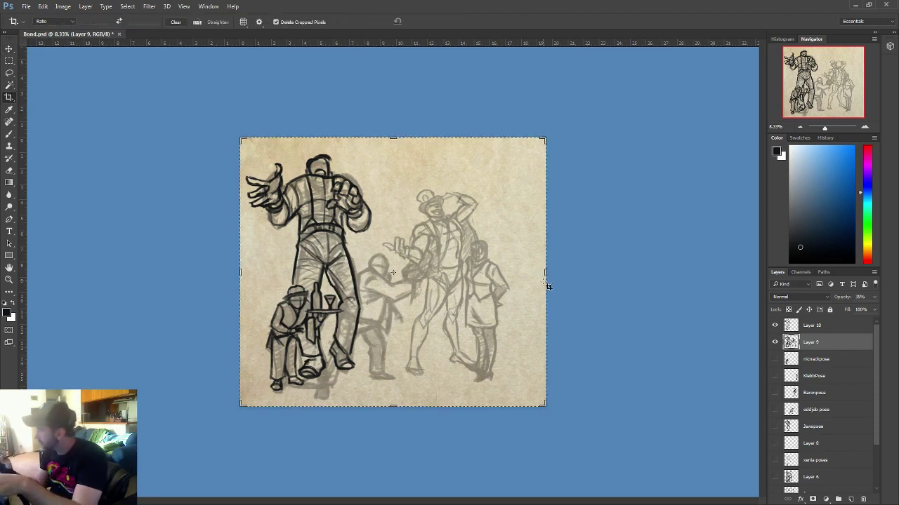
{"action": "left_click_drag", "start_coordinate": [545, 274], "coordinate": [529, 275]}
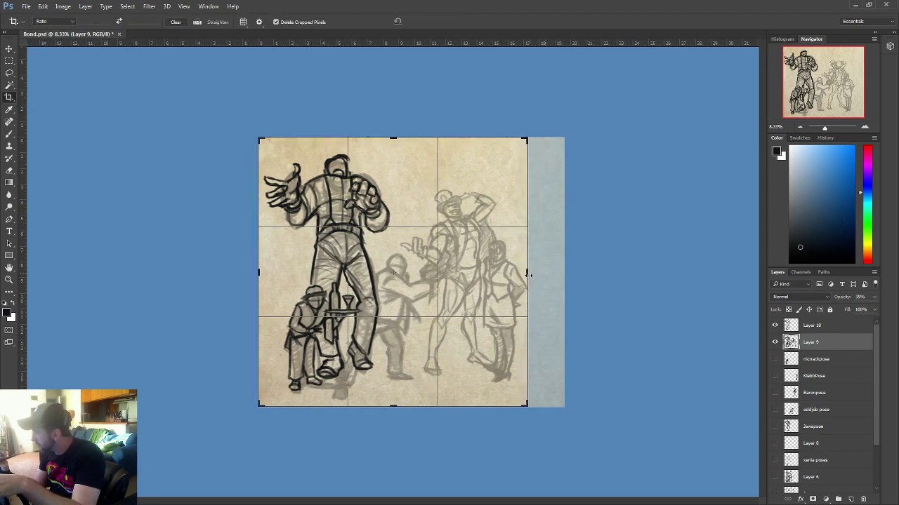
{"action": "left_click_drag", "start_coordinate": [258, 271], "coordinate": [258, 271]}
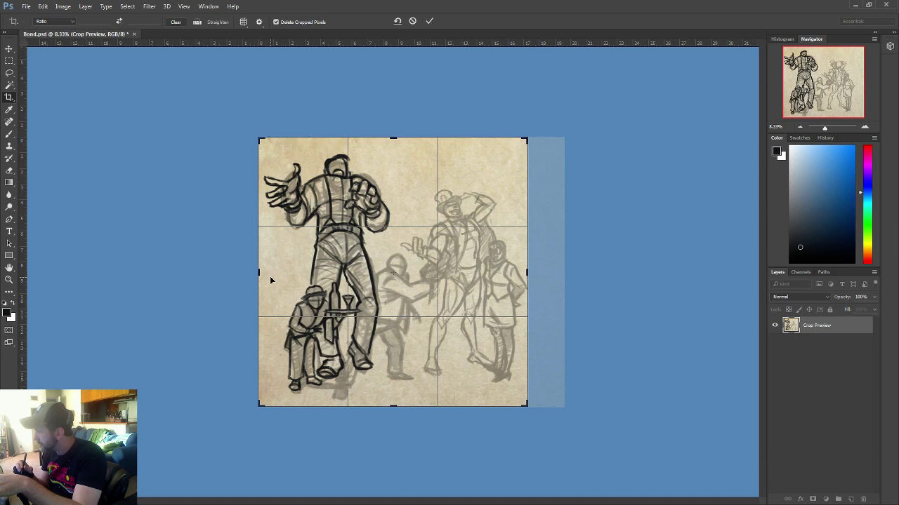
{"action": "left_click_drag", "start_coordinate": [259, 273], "coordinate": [265, 272]}
{"action": "key", "text": "Return"}
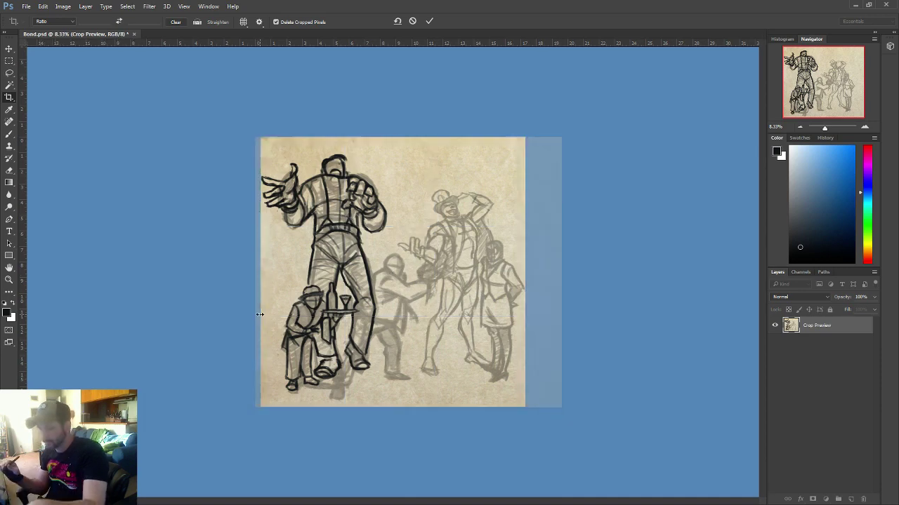
{"action": "key", "text": "Return"}
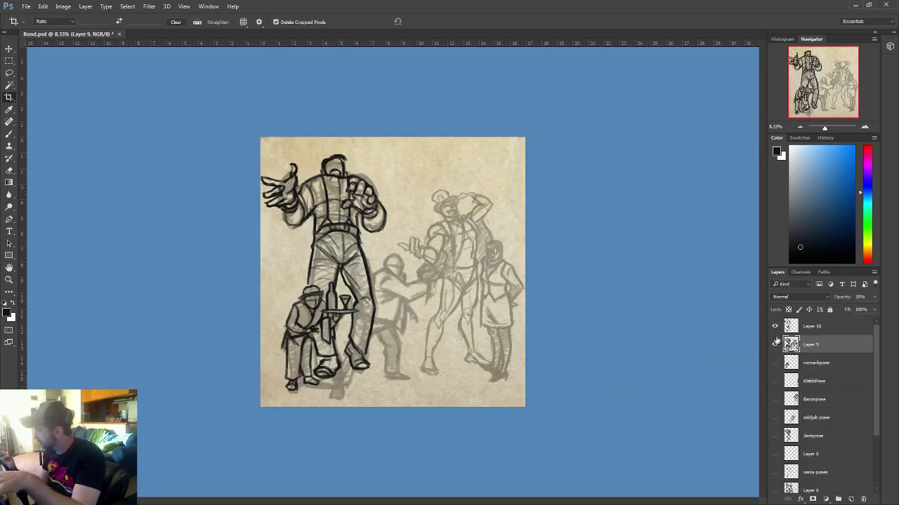
Nudge the inked drawing on Layer 10 slightly to the right, away from the canvas edge.
{"action": "key", "text": "alt+bracketright"}
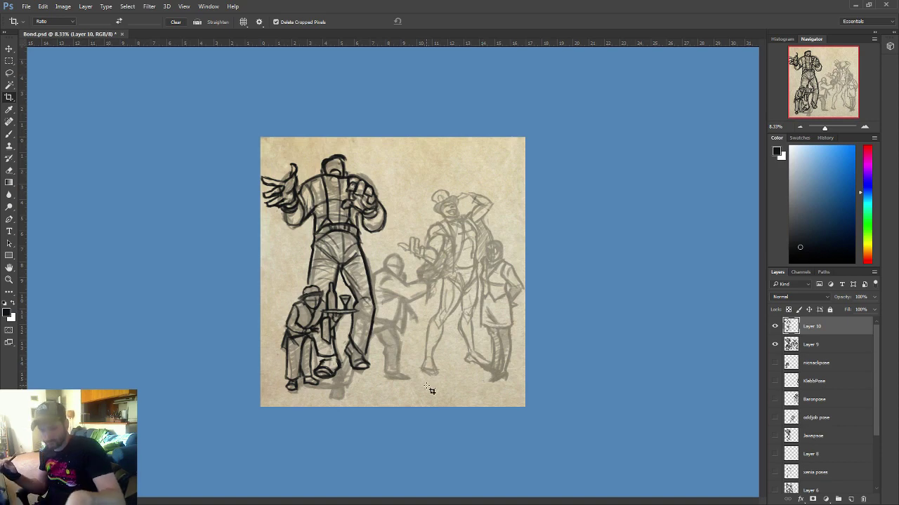
{"action": "key", "text": "v"}
{"action": "key", "text": "shift+Right"}
{"action": "key", "text": "shift+Right"}
{"action": "key", "text": "shift+Right"}
{"action": "key", "text": "shift+Right"}
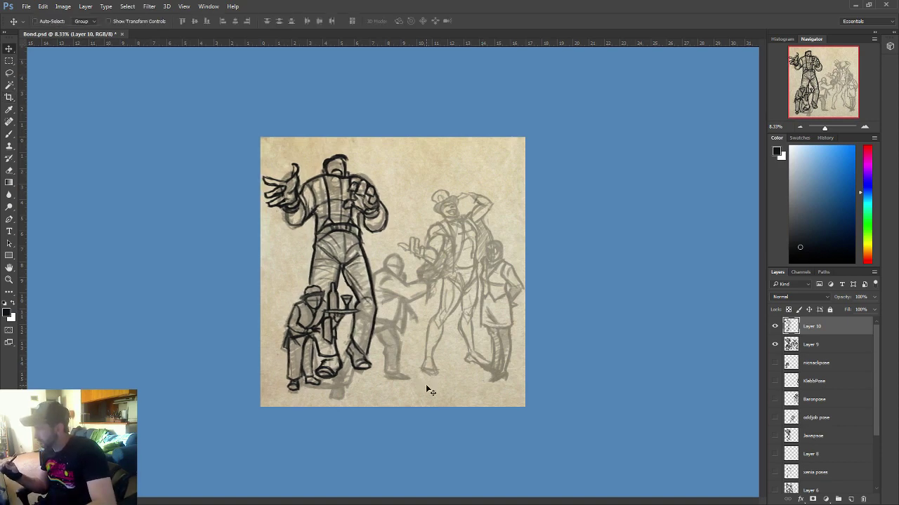
{"action": "key", "text": "shift+Right"}
{"action": "key", "text": "shift+Right"}
{"action": "key", "text": "shift+Right"}
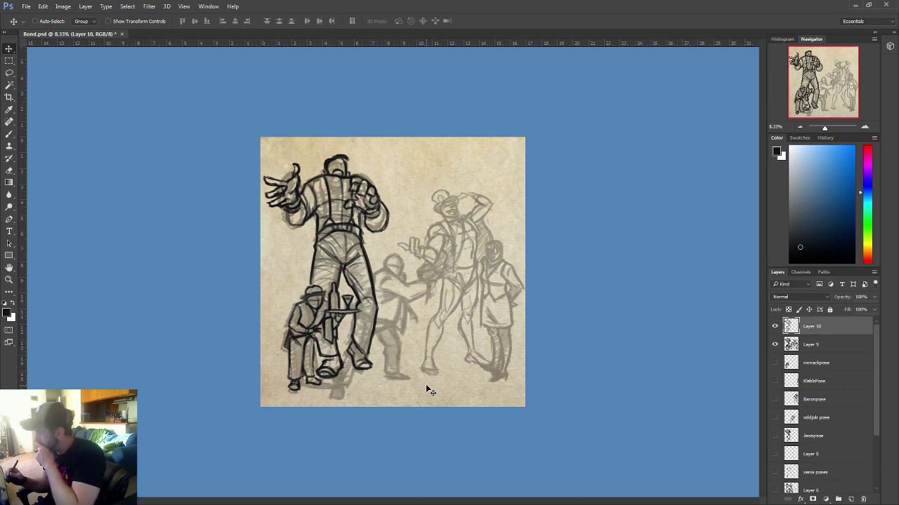
Check the document's pixel dimensions and resolution in Image Size without changing them.
{"action": "left_click", "coordinate": [66, 6]}
{"action": "left_click", "coordinate": [77, 73]}
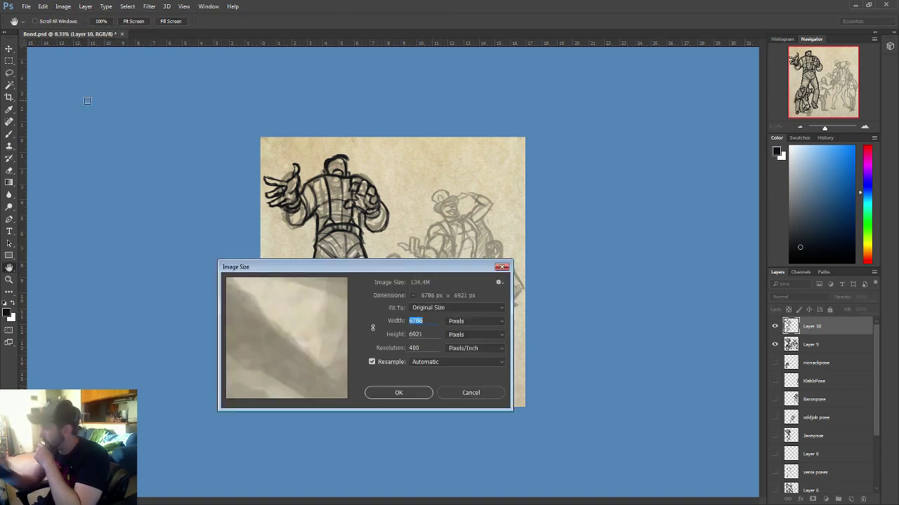
{"action": "left_click", "coordinate": [502, 267]}
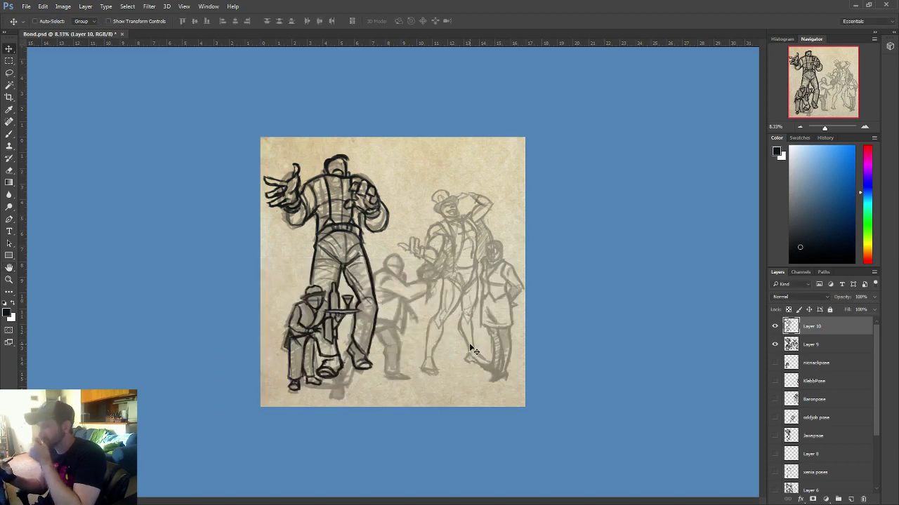
Outline the head and near shoulder of the leaning figure beside the tall figure on Layer 10.
{"action": "key", "text": "b"}
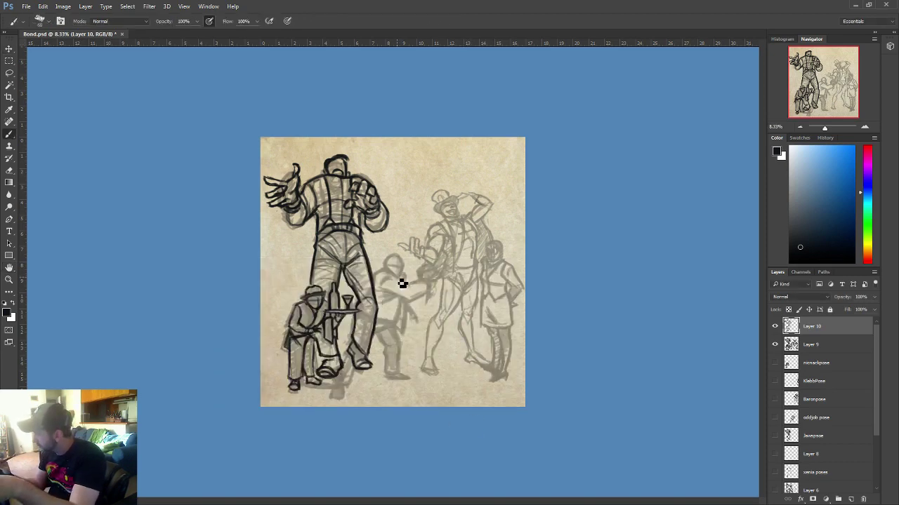
{"action": "key", "text": "e"}
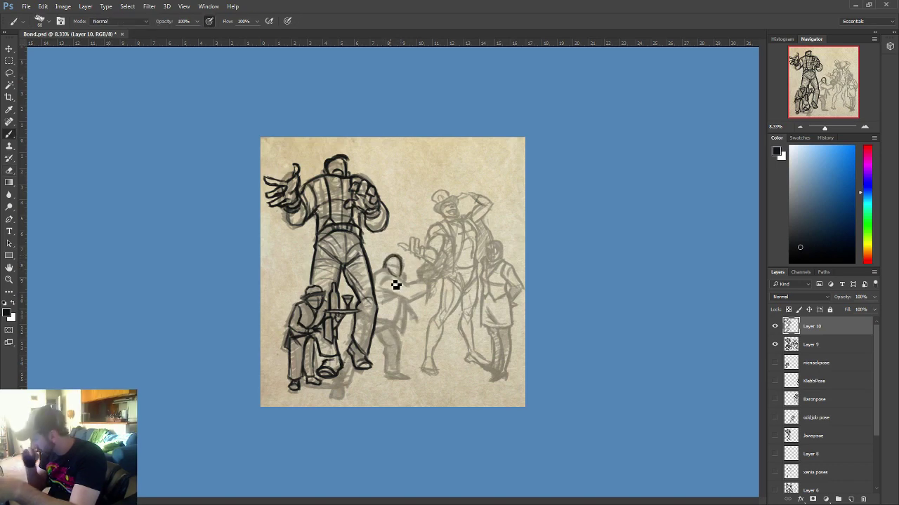
{"action": "key", "text": "b"}
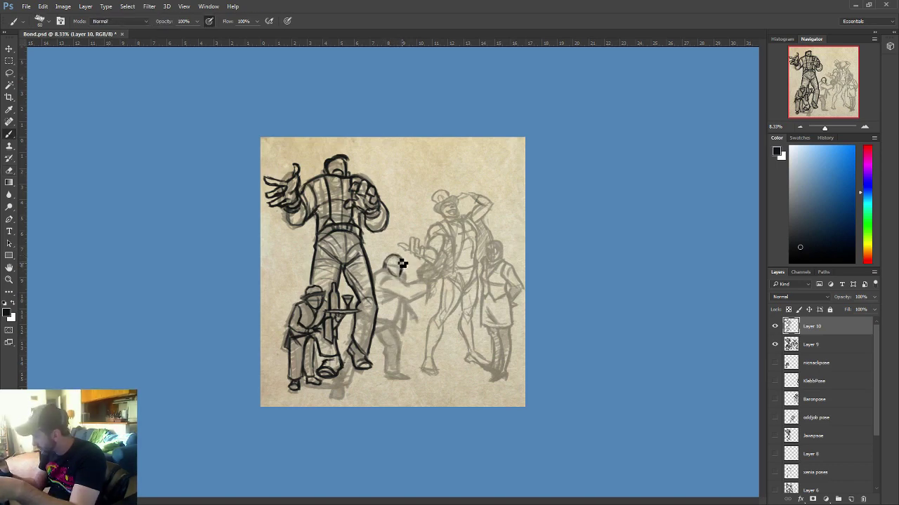
{"action": "mouse_move", "coordinate": [403, 267]}
{"action": "left_mouse_down"}
{"action": "mouse_move", "coordinate": [400, 284]}
{"action": "mouse_move", "coordinate": [383, 271]}
{"action": "mouse_move", "coordinate": [379, 281]}
{"action": "left_mouse_up"}
{"action": "key", "text": "e"}
{"action": "key", "text": "b"}
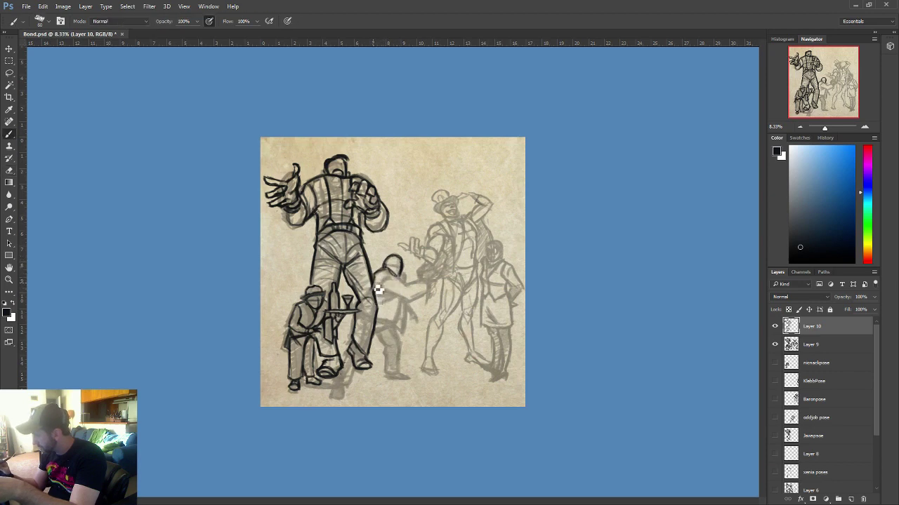
Draw the leaning figure's jacket edge and trouser legs beside the tall figure's leg.
{"action": "left_click_drag", "start_coordinate": [356, 342], "coordinate": [340, 383]}
{"action": "mouse_move", "coordinate": [367, 354]}
{"action": "left_mouse_down"}
{"action": "mouse_move", "coordinate": [381, 334]}
{"action": "mouse_move", "coordinate": [386, 349]}
{"action": "left_mouse_up"}
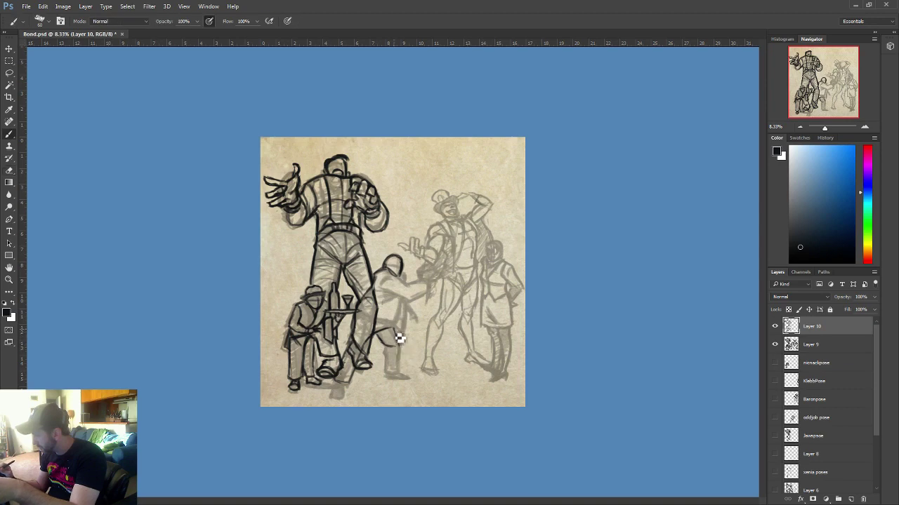
{"action": "mouse_move", "coordinate": [397, 337]}
{"action": "left_mouse_down"}
{"action": "mouse_move", "coordinate": [407, 371]}
{"action": "mouse_move", "coordinate": [390, 373]}
{"action": "mouse_move", "coordinate": [398, 380]}
{"action": "left_mouse_up"}
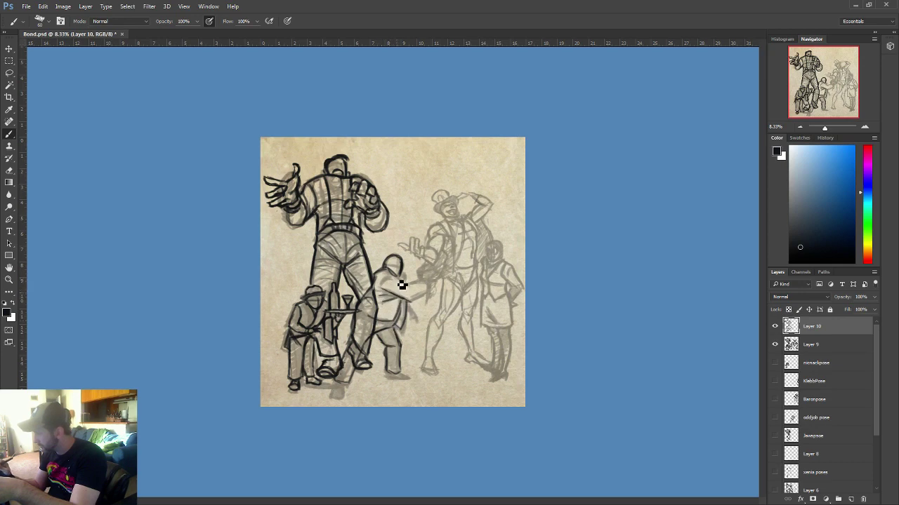
Erase the tall figure's leg lines that overlap the leaning figure's front leg on Layer 10, comparing against the sketch underneath.
{"action": "key", "text": "e"}
{"action": "mouse_move", "coordinate": [377, 309]}
{"action": "left_mouse_down"}
{"action": "mouse_move", "coordinate": [371, 347]}
{"action": "mouse_move", "coordinate": [364, 360]}
{"action": "mouse_move", "coordinate": [360, 345]}
{"action": "mouse_move", "coordinate": [354, 354]}
{"action": "mouse_move", "coordinate": [364, 347]}
{"action": "mouse_move", "coordinate": [350, 377]}
{"action": "left_mouse_up"}
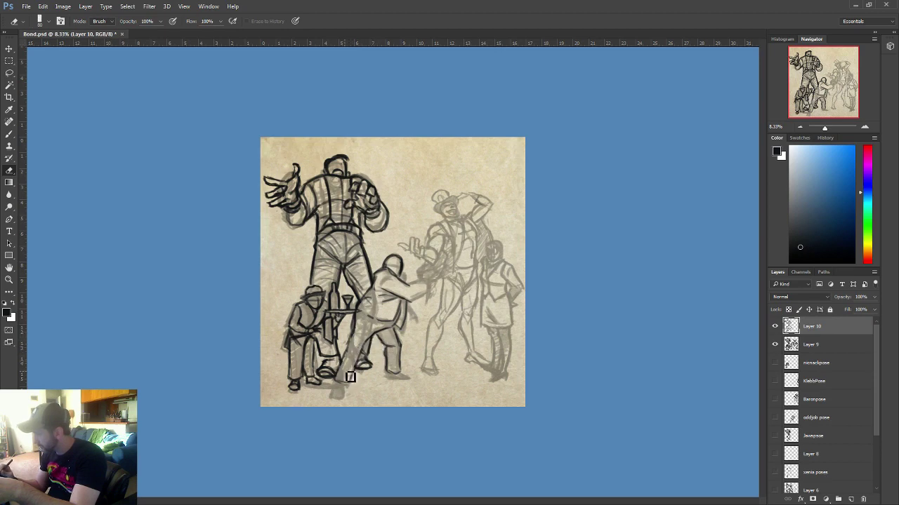
{"action": "key", "text": "b"}
{"action": "key", "text": "e"}
{"action": "key", "text": "b"}
{"action": "key", "text": "e"}
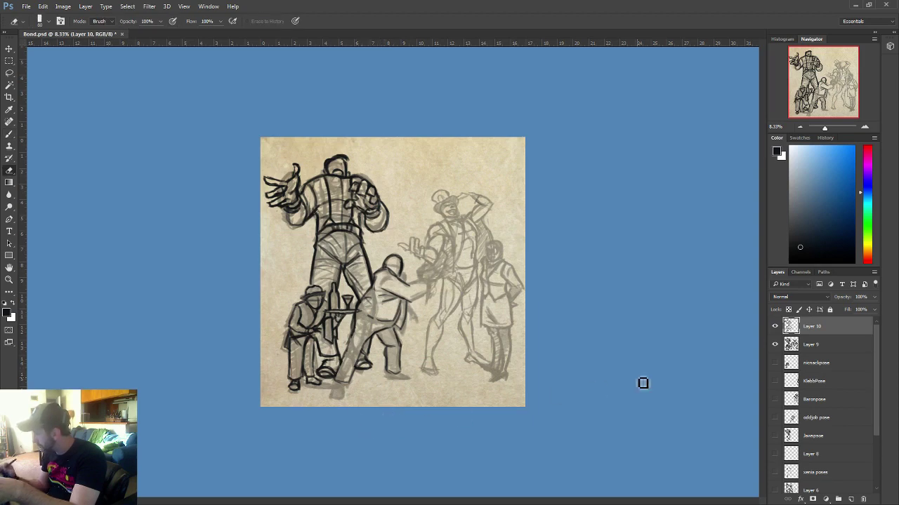
{"action": "left_click", "coordinate": [773, 327]}
{"action": "left_click", "coordinate": [774, 327]}
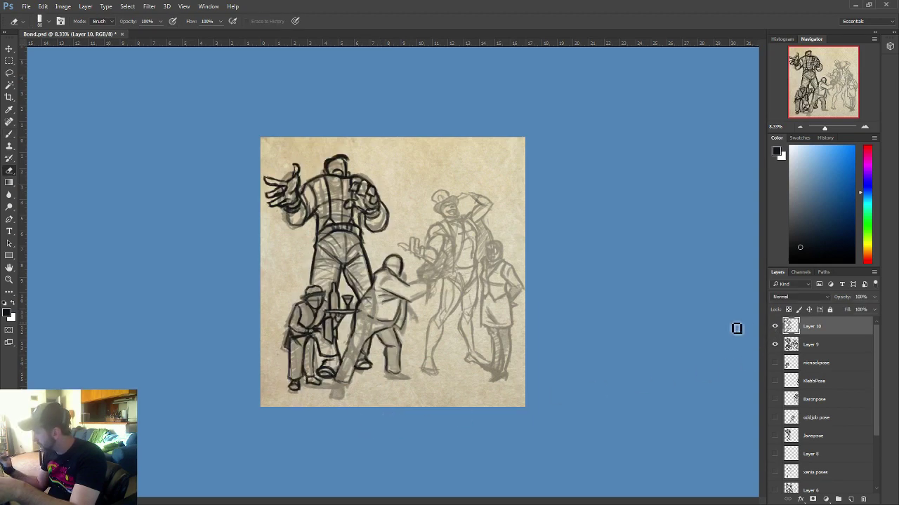
{"action": "key", "text": "b"}
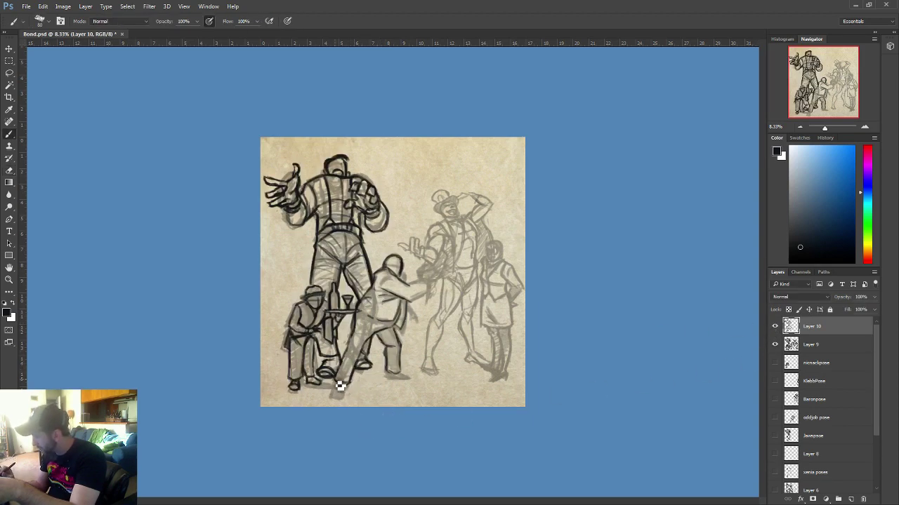
Ink the leaning figure's front trouser leg, jacket tail, outstretched arm and the hat in its hand.
{"action": "left_click_drag", "start_coordinate": [340, 385], "coordinate": [358, 336]}
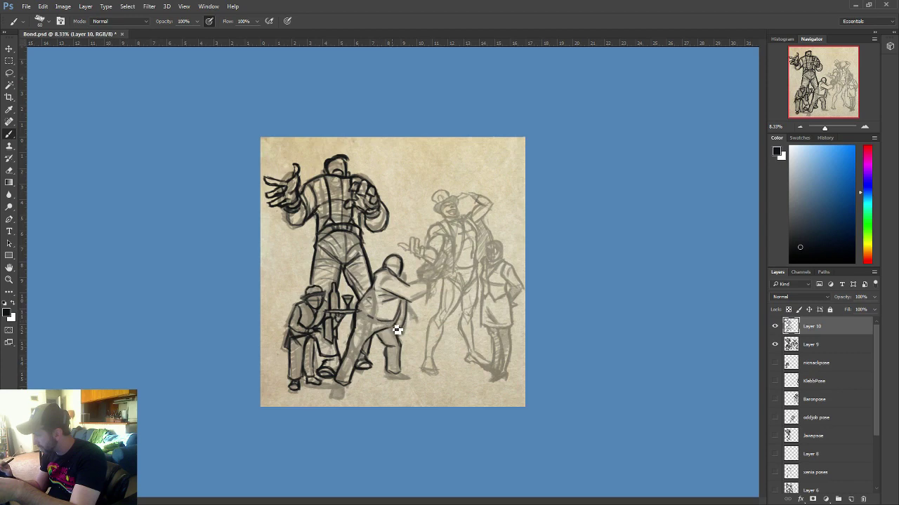
{"action": "mouse_move", "coordinate": [397, 330]}
{"action": "left_mouse_down"}
{"action": "mouse_move", "coordinate": [381, 314]}
{"action": "mouse_move", "coordinate": [403, 307]}
{"action": "mouse_move", "coordinate": [403, 328]}
{"action": "mouse_move", "coordinate": [420, 281]}
{"action": "mouse_move", "coordinate": [429, 286]}
{"action": "left_mouse_up"}
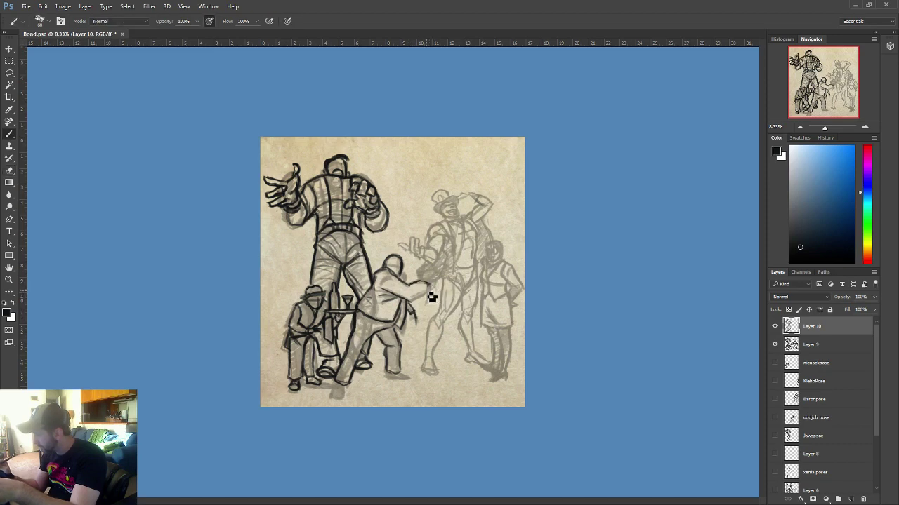
{"action": "mouse_move", "coordinate": [433, 286]}
{"action": "left_mouse_down"}
{"action": "mouse_move", "coordinate": [427, 270]}
{"action": "mouse_move", "coordinate": [433, 287]}
{"action": "left_mouse_up"}
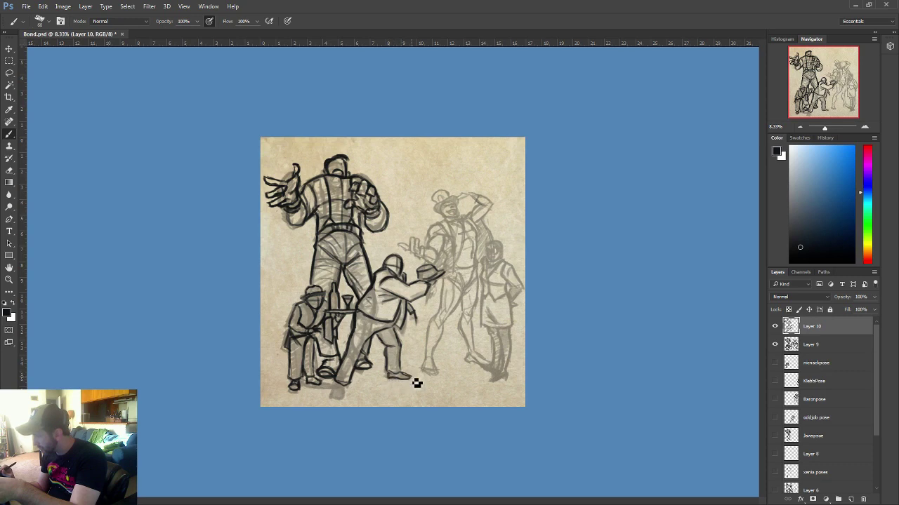
Draw the leaning figure's front shoe over the sketch and clean up its leg lines.
{"action": "key", "text": "e"}
{"action": "key", "text": "b"}
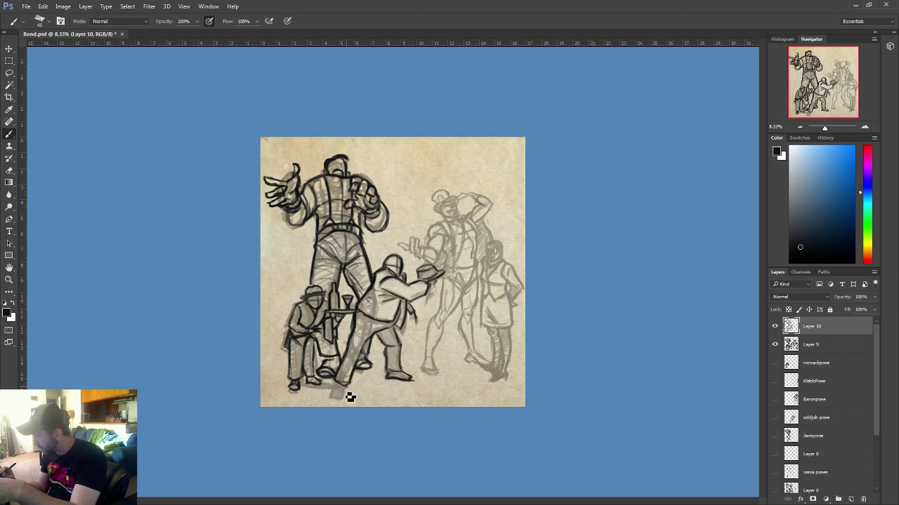
{"action": "left_click_drag", "start_coordinate": [343, 385], "coordinate": [334, 400]}
{"action": "key", "text": "e"}
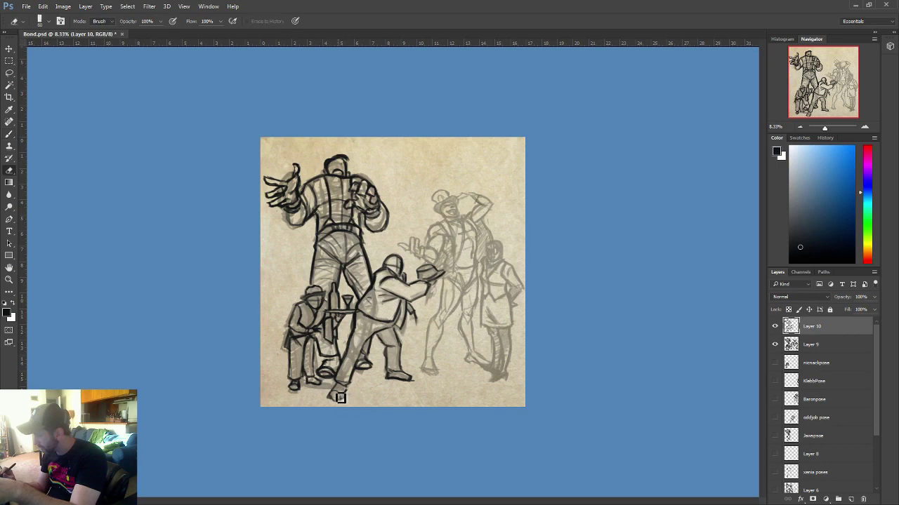
{"action": "key", "text": "b"}
{"action": "left_click_drag", "start_coordinate": [344, 391], "coordinate": [335, 401]}
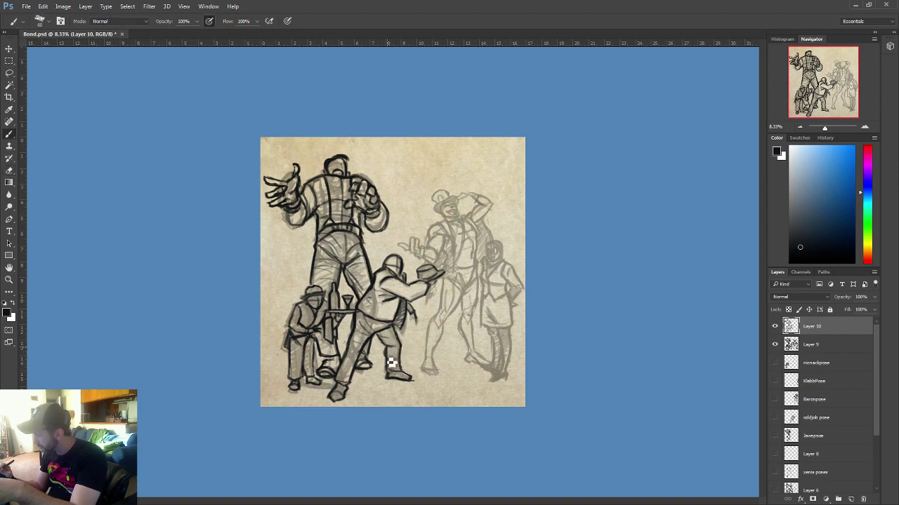
{"action": "key", "text": "e"}
{"action": "key", "text": "b"}
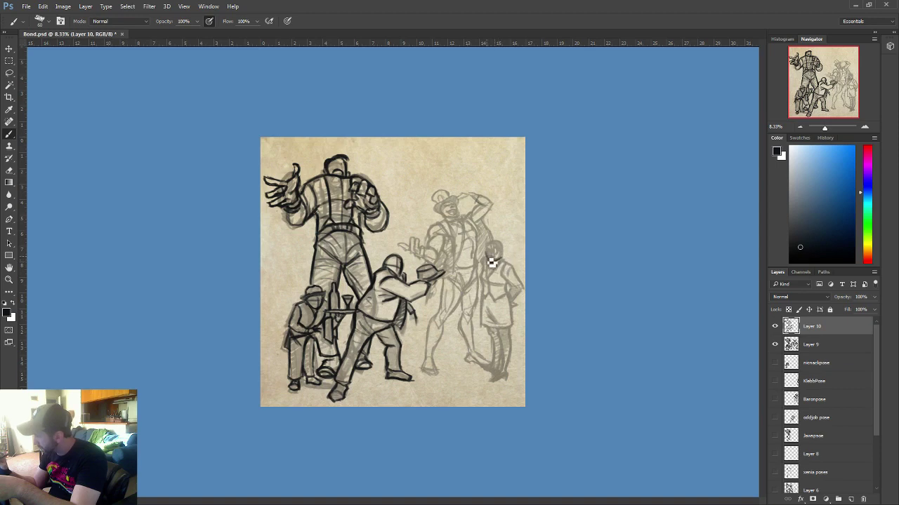
Outline the head and hair of the small standing figure at the far right of the group.
{"action": "mouse_move", "coordinate": [491, 262]}
{"action": "left_mouse_down"}
{"action": "mouse_move", "coordinate": [505, 261]}
{"action": "mouse_move", "coordinate": [495, 266]}
{"action": "mouse_move", "coordinate": [490, 254]}
{"action": "mouse_move", "coordinate": [497, 271]}
{"action": "left_mouse_up"}
{"action": "key", "text": "e"}
{"action": "key", "text": "b"}
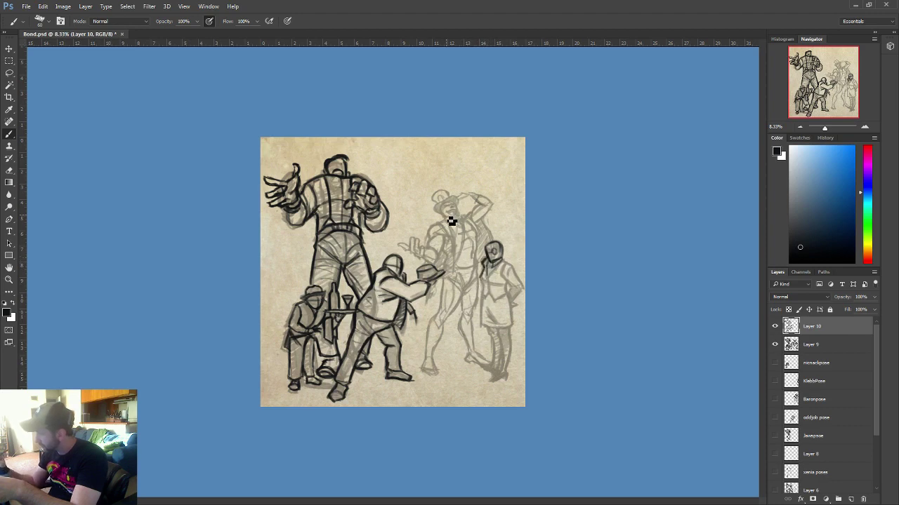
Ink the saluting figure's cap, face and raised hand, and begin the upper line of the raised arm.
{"action": "mouse_move", "coordinate": [441, 214]}
{"action": "left_mouse_down"}
{"action": "mouse_move", "coordinate": [449, 203]}
{"action": "mouse_move", "coordinate": [458, 212]}
{"action": "left_mouse_up"}
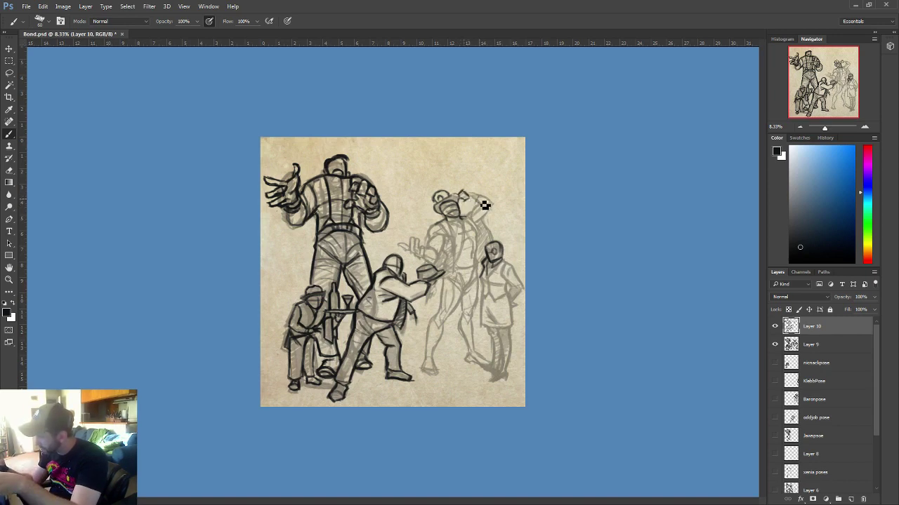
{"action": "left_click_drag", "start_coordinate": [474, 195], "coordinate": [489, 205]}
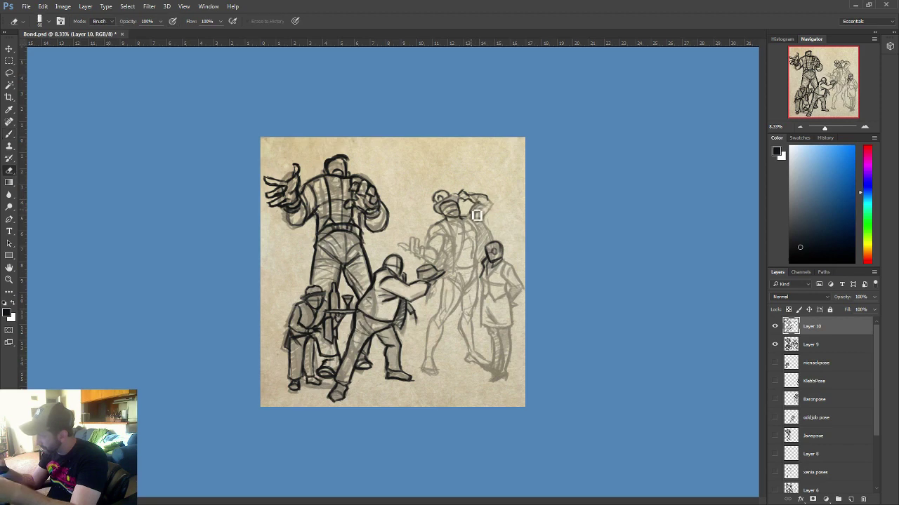
{"action": "key", "text": "e"}
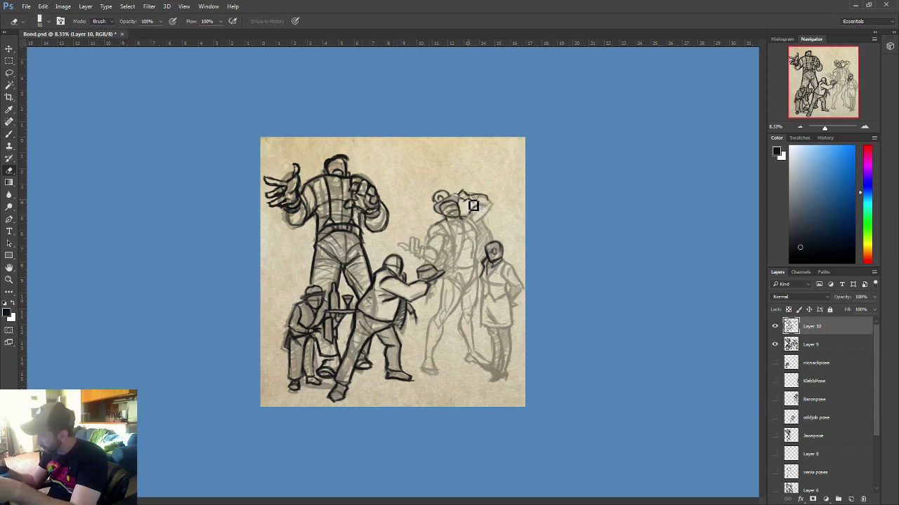
{"action": "key", "text": "b"}
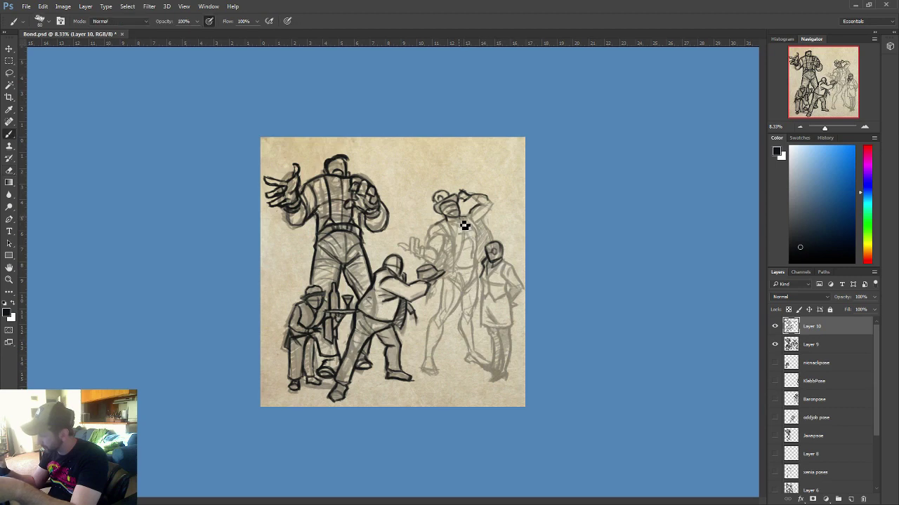
{"action": "key", "text": "e"}
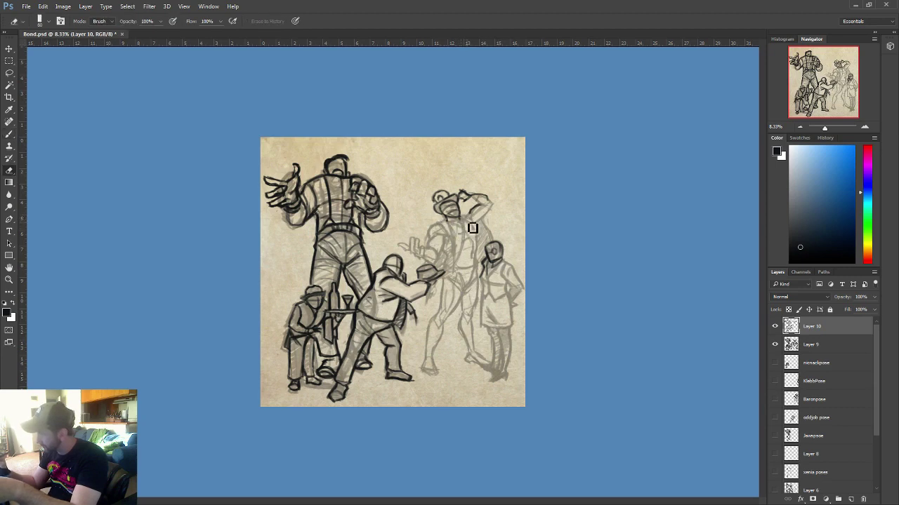
{"action": "key", "text": "b"}
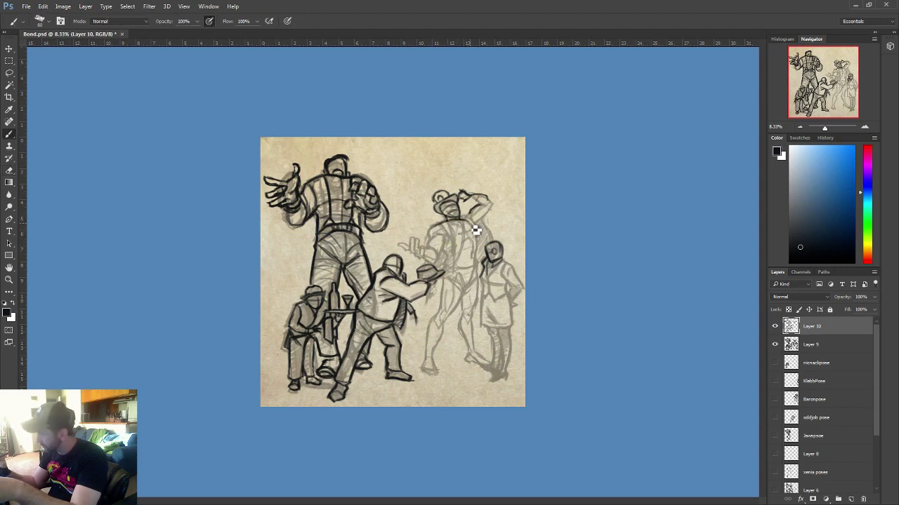
Draw the saluting figure's torso, waist, shoulder and open outstretched hand, erasing stray lines along the arm.
{"action": "mouse_move", "coordinate": [434, 234]}
{"action": "left_mouse_down"}
{"action": "mouse_move", "coordinate": [469, 290]}
{"action": "mouse_move", "coordinate": [466, 266]}
{"action": "left_mouse_up"}
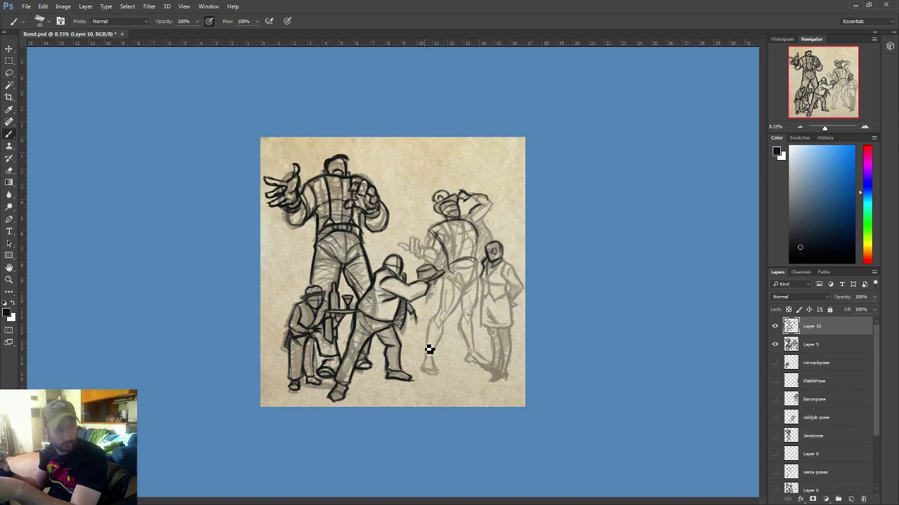
{"action": "key", "text": "e"}
{"action": "key", "text": "b"}
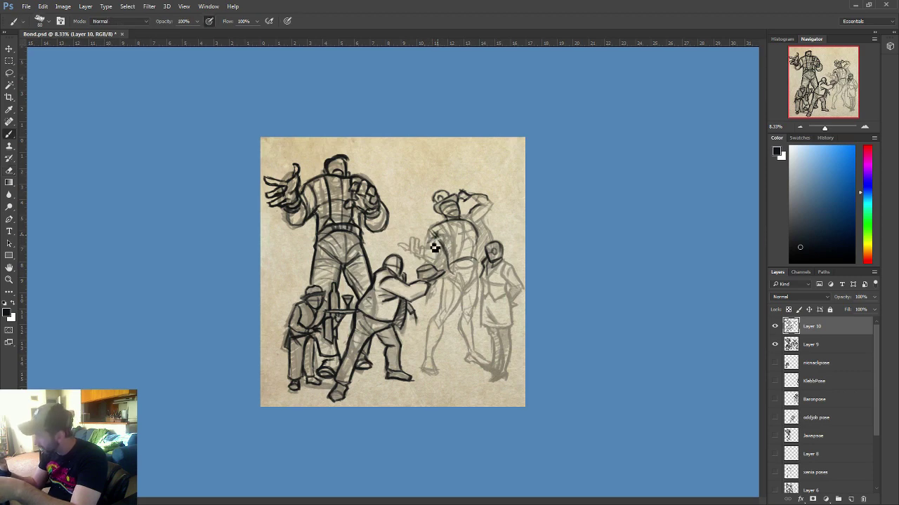
{"action": "key", "text": "e"}
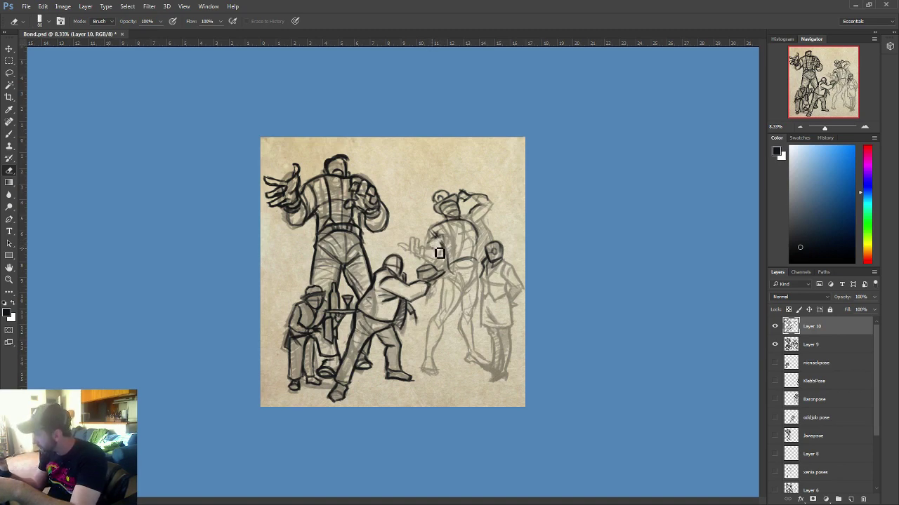
{"action": "key", "text": "b"}
{"action": "key", "text": "e"}
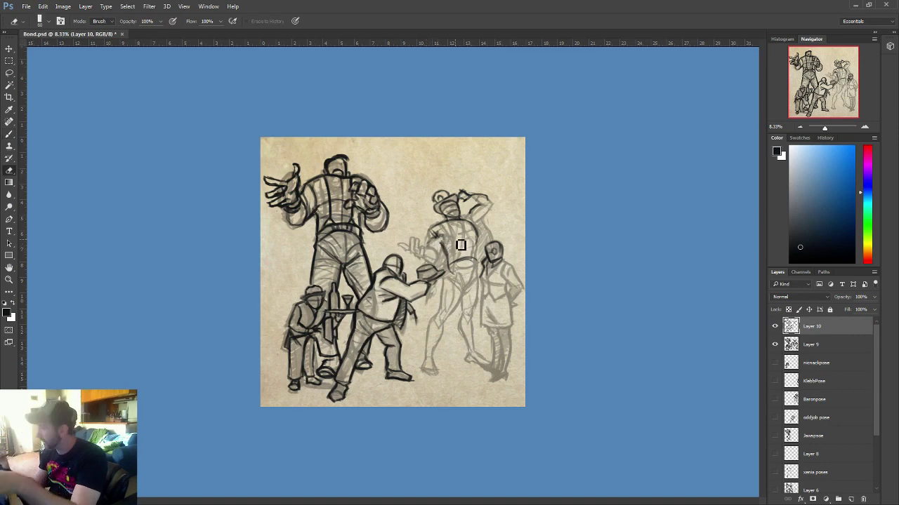
{"action": "key", "text": "b"}
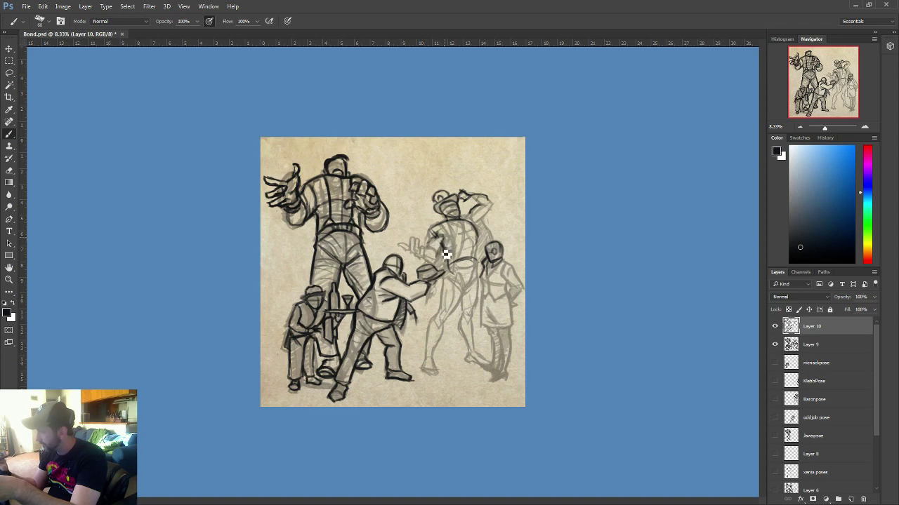
{"action": "key", "text": "e"}
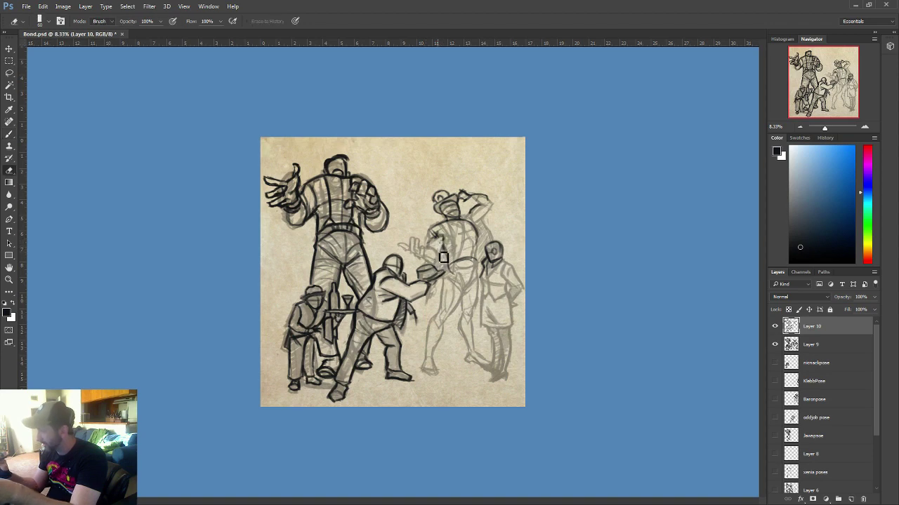
{"action": "key", "text": "b"}
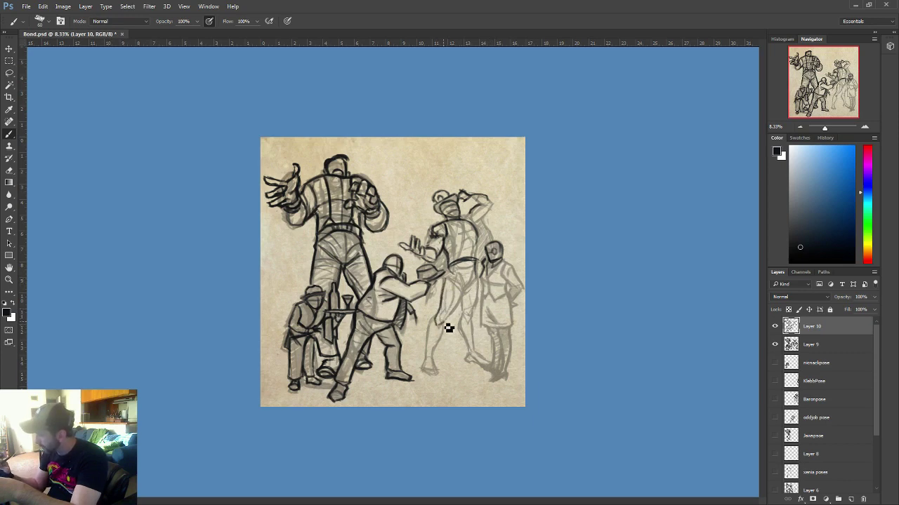
Ink the saluting figure's thighs, lower legs and high-heeled feet over the faded sketch.
{"action": "mouse_move", "coordinate": [450, 316]}
{"action": "left_mouse_down"}
{"action": "mouse_move", "coordinate": [442, 323]}
{"action": "mouse_move", "coordinate": [460, 295]}
{"action": "mouse_move", "coordinate": [467, 335]}
{"action": "left_mouse_up"}
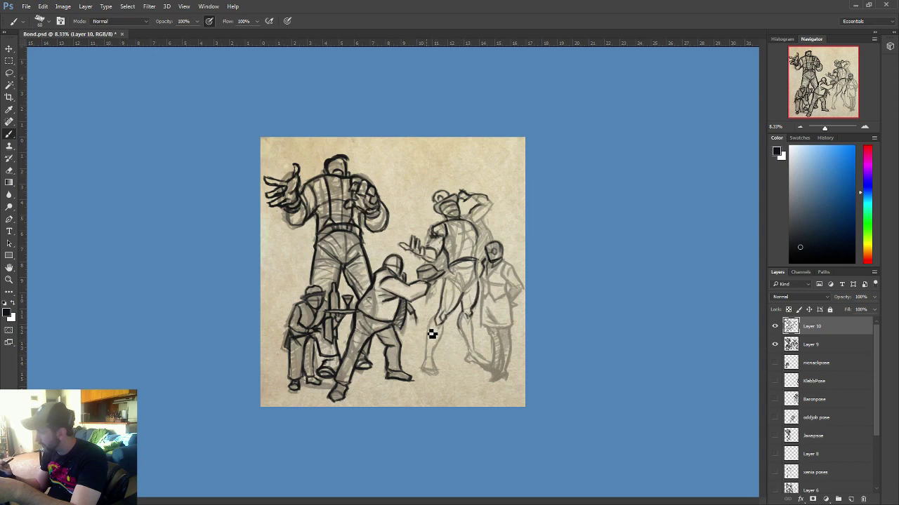
{"action": "left_click_drag", "start_coordinate": [439, 317], "coordinate": [430, 365]}
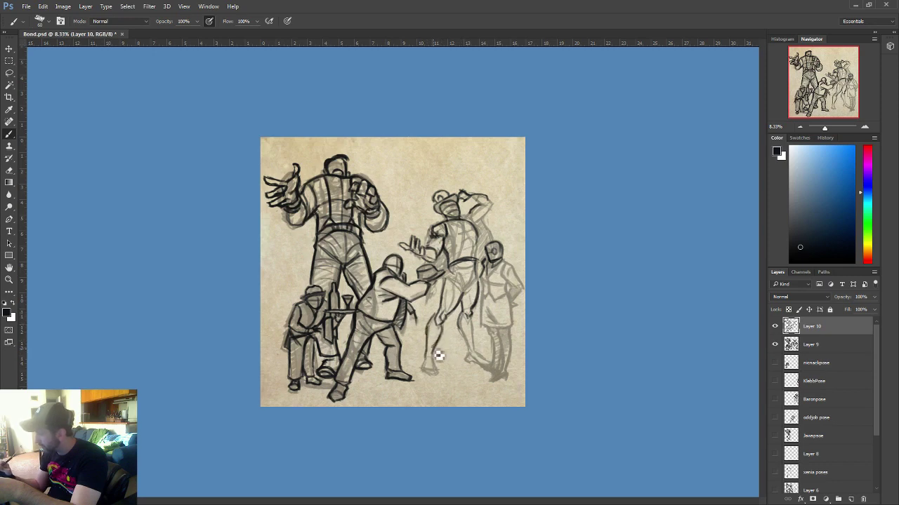
{"action": "left_click_drag", "start_coordinate": [470, 323], "coordinate": [469, 355]}
{"action": "key", "text": "e"}
{"action": "key", "text": "b"}
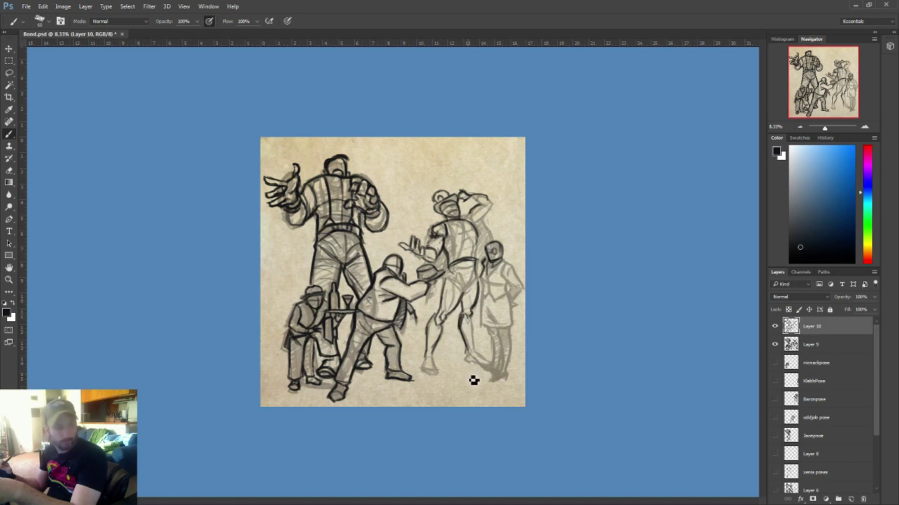
{"action": "key", "text": "e"}
{"action": "key", "text": "b"}
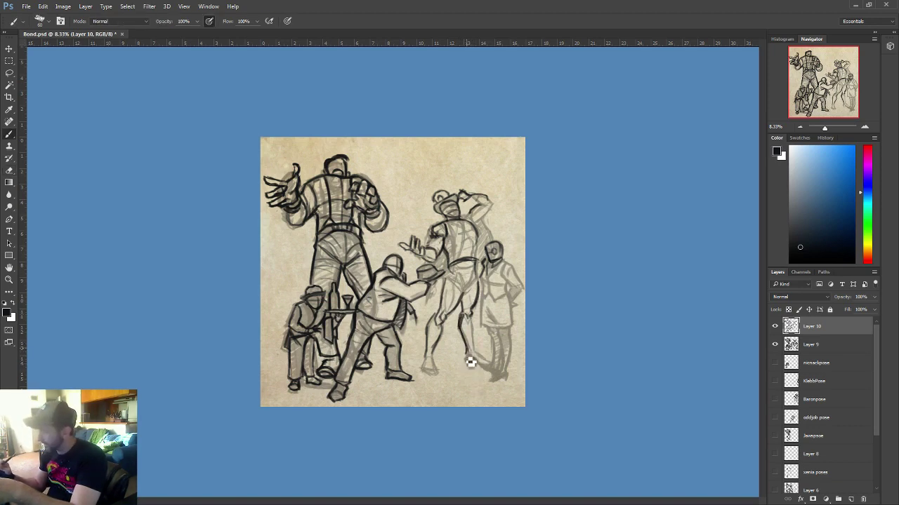
{"action": "mouse_move", "coordinate": [471, 366]}
{"action": "left_mouse_down"}
{"action": "mouse_move", "coordinate": [495, 369]}
{"action": "mouse_move", "coordinate": [431, 373]}
{"action": "mouse_move", "coordinate": [438, 380]}
{"action": "mouse_move", "coordinate": [426, 368]}
{"action": "mouse_move", "coordinate": [432, 366]}
{"action": "left_mouse_up"}
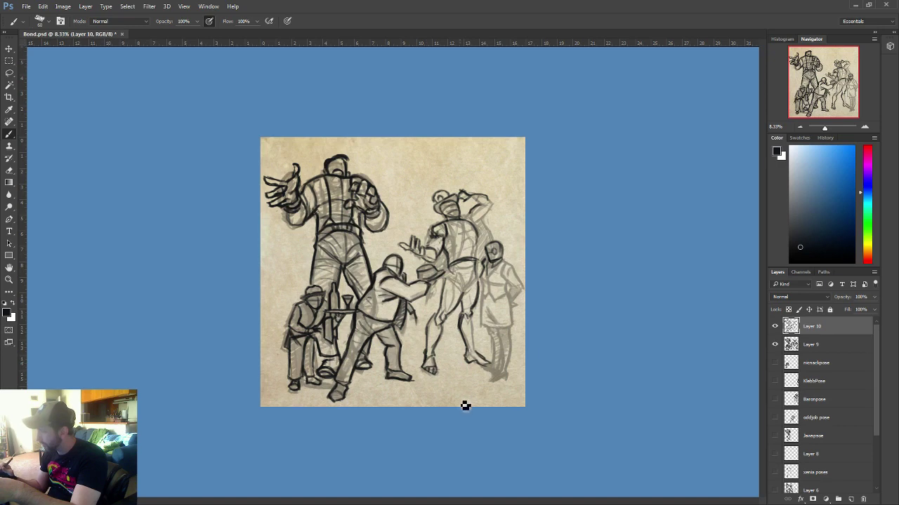
{"action": "mouse_move", "coordinate": [490, 363]}
{"action": "left_mouse_down"}
{"action": "mouse_move", "coordinate": [479, 356]}
{"action": "mouse_move", "coordinate": [481, 366]}
{"action": "left_mouse_up"}
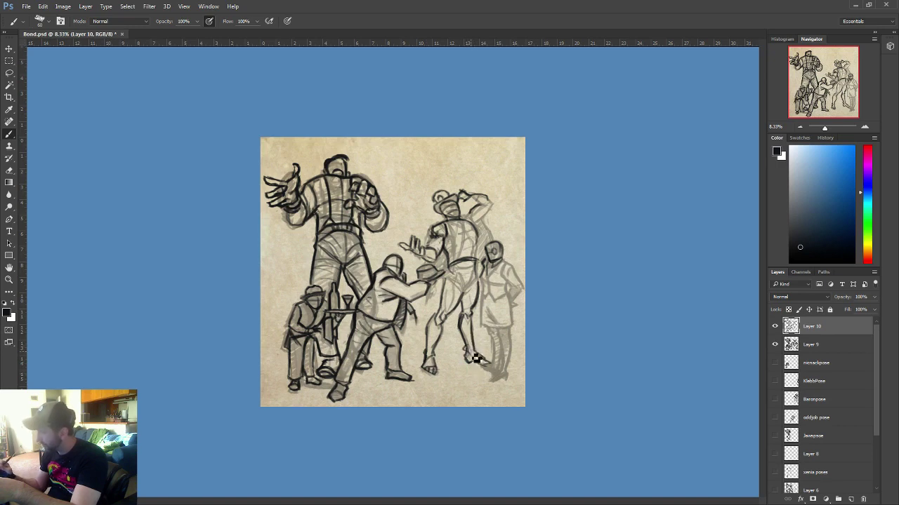
Rework the saluting figure's waist and chest lines, and complete the outline of the raised arm.
{"action": "key", "text": "e"}
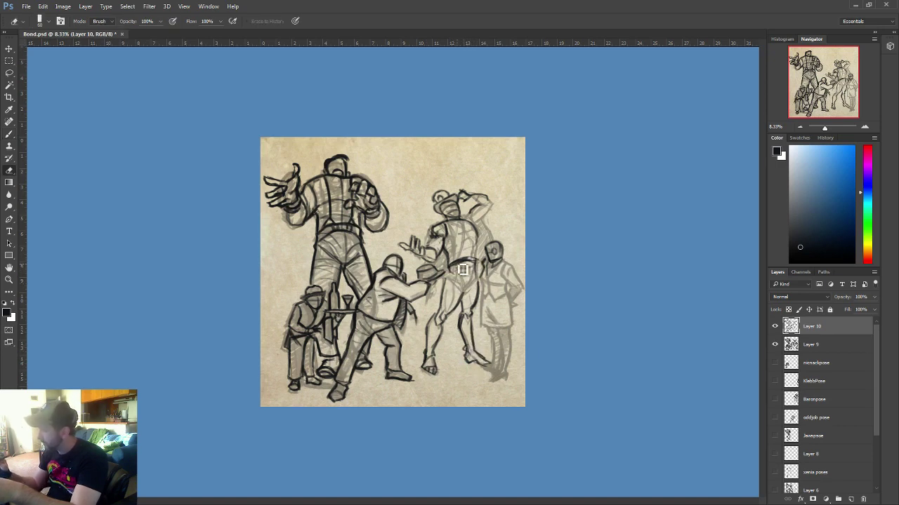
{"action": "key", "text": "b"}
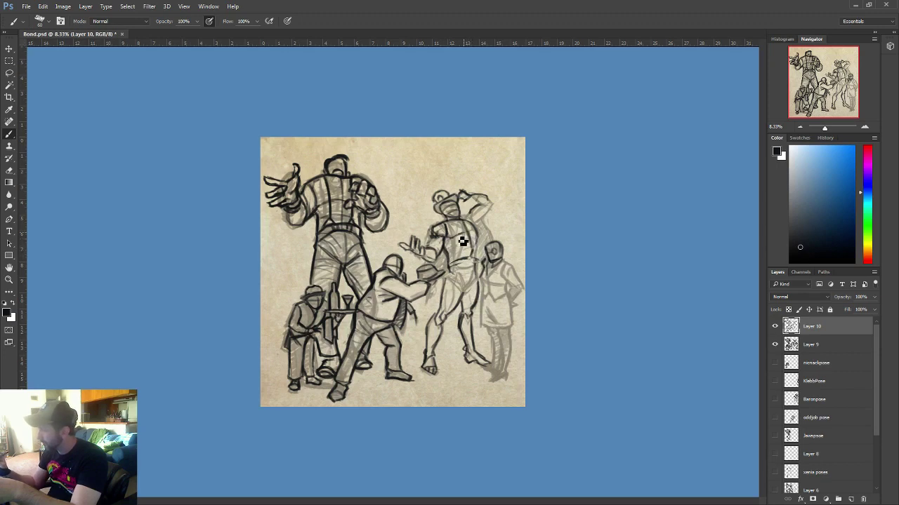
{"action": "key", "text": "e"}
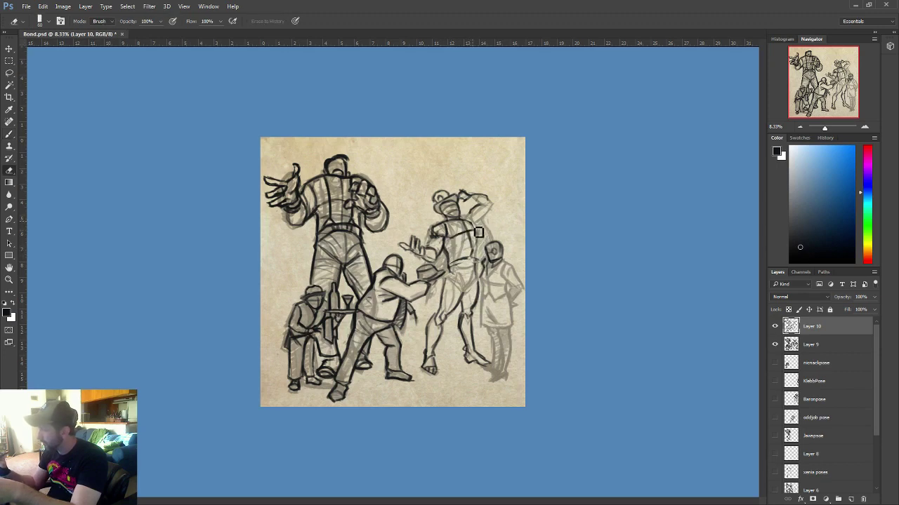
{"action": "key", "text": "b"}
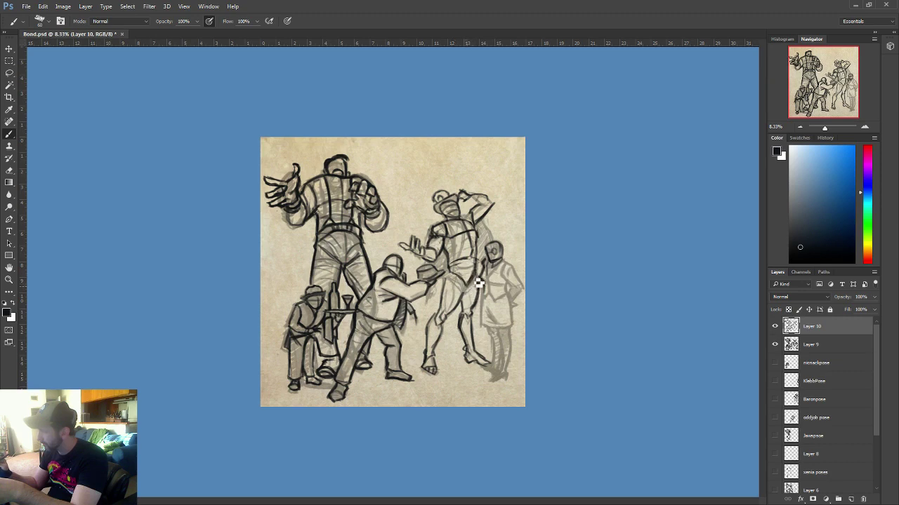
Draw the saluting figure's hip line and add long diagonal light rays across the upper background behind the figures.
{"action": "left_click_drag", "start_coordinate": [459, 267], "coordinate": [481, 263]}
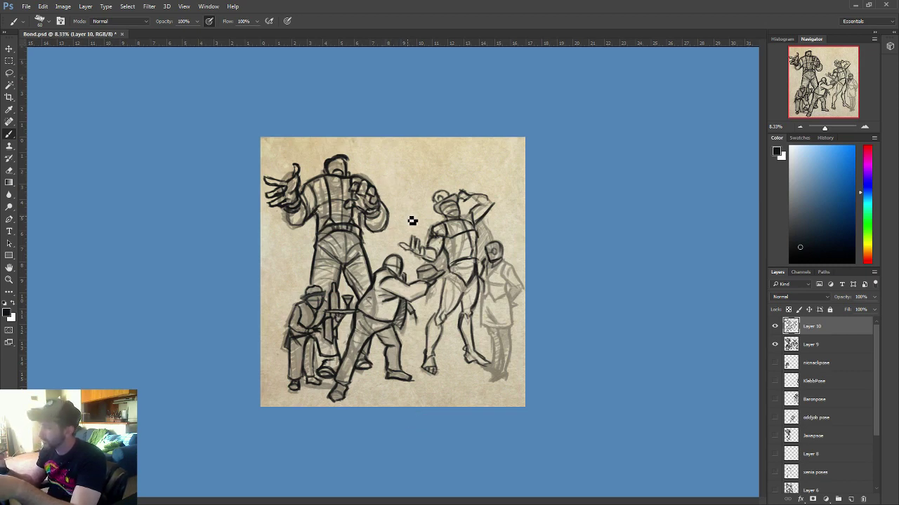
{"action": "left_click_drag", "start_coordinate": [409, 216], "coordinate": [358, 138]}
{"action": "left_click_drag", "start_coordinate": [402, 219], "coordinate": [338, 137]}
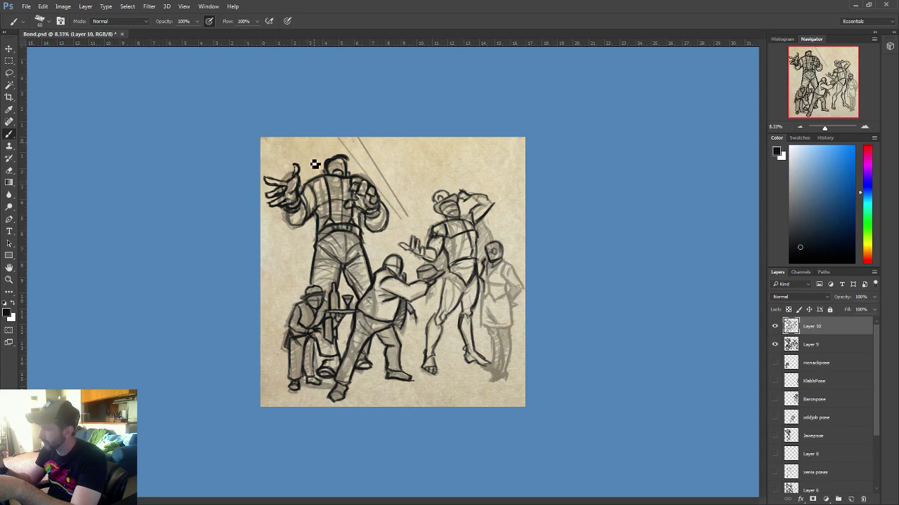
{"action": "left_click_drag", "start_coordinate": [278, 243], "coordinate": [313, 140]}
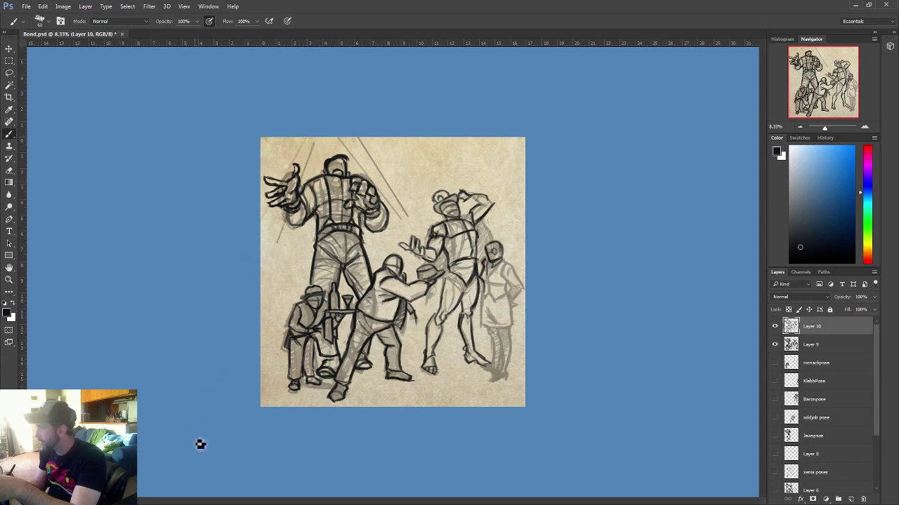
{"action": "left_click_drag", "start_coordinate": [379, 140], "coordinate": [434, 215]}
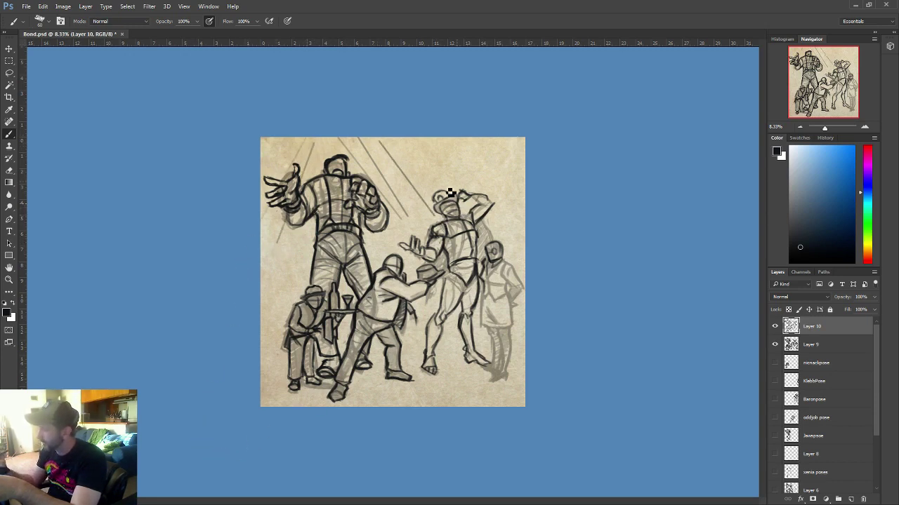
{"action": "left_click_drag", "start_coordinate": [407, 118], "coordinate": [496, 208]}
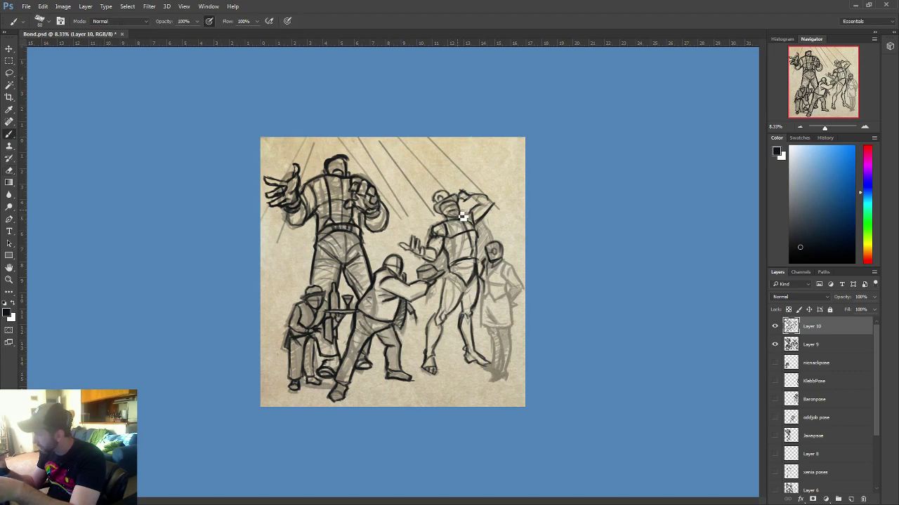
Darken the saluting figure's face and redraw the neck and upper chest line, erasing stray marks.
{"action": "key", "text": "e"}
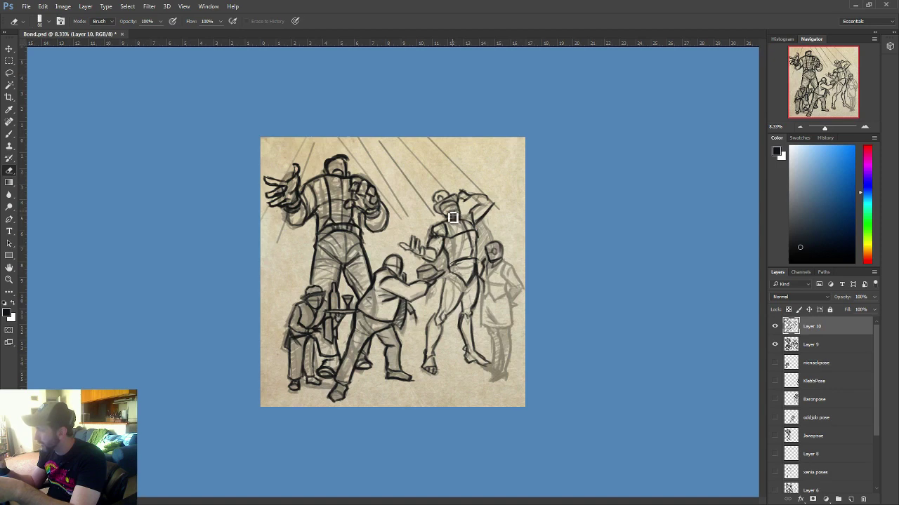
{"action": "key", "text": "b"}
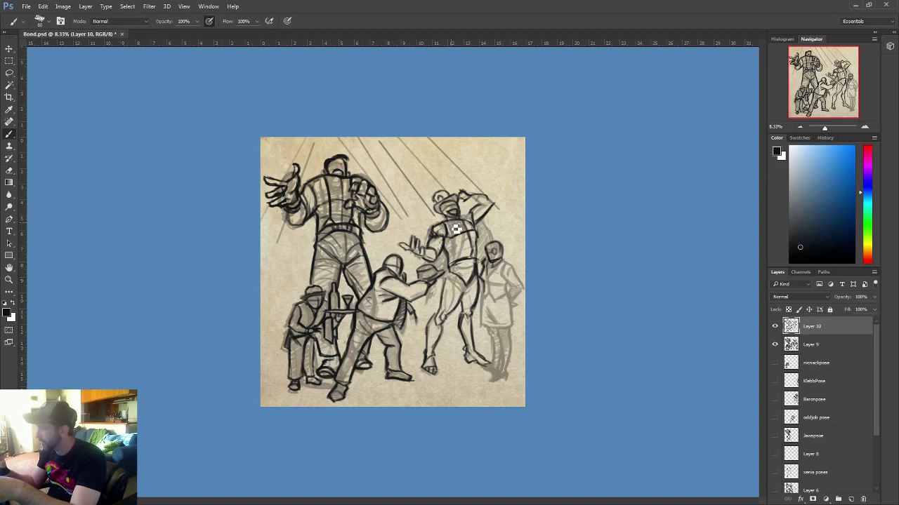
{"action": "key", "text": "e"}
{"action": "key", "text": "b"}
{"action": "key", "text": "e"}
{"action": "key", "text": "b"}
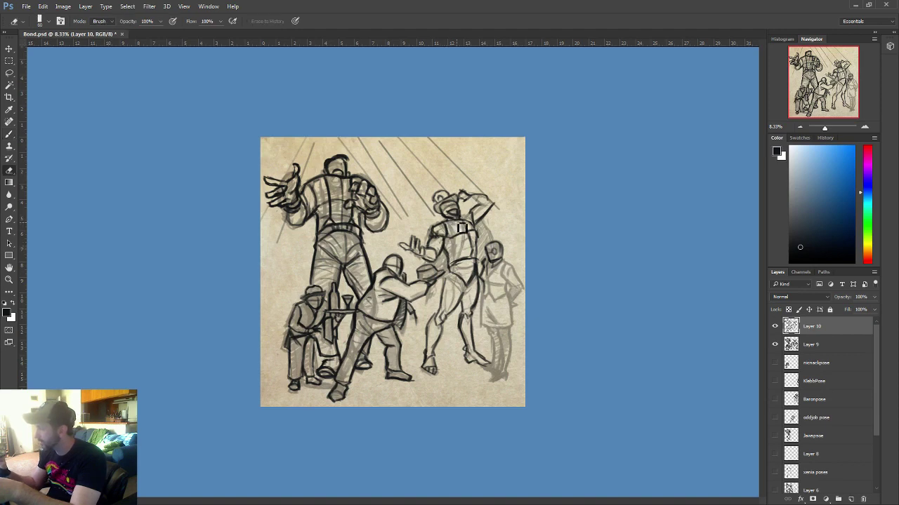
{"action": "key", "text": "e"}
{"action": "key", "text": "b"}
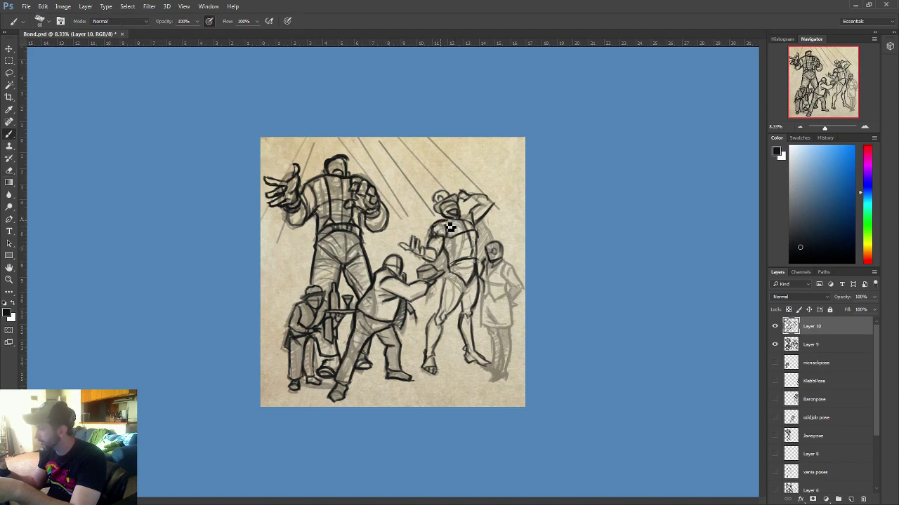
Refine the saluting figure's neckline and the shoulder beneath the raised arm with alternating brush and eraser strokes.
{"action": "key", "text": "e"}
{"action": "key", "text": "b"}
{"action": "key", "text": "e"}
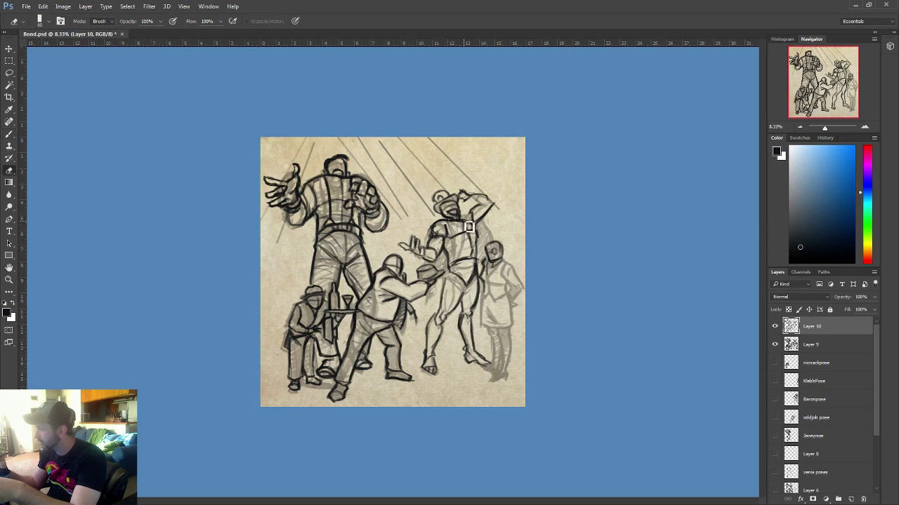
{"action": "key", "text": "b"}
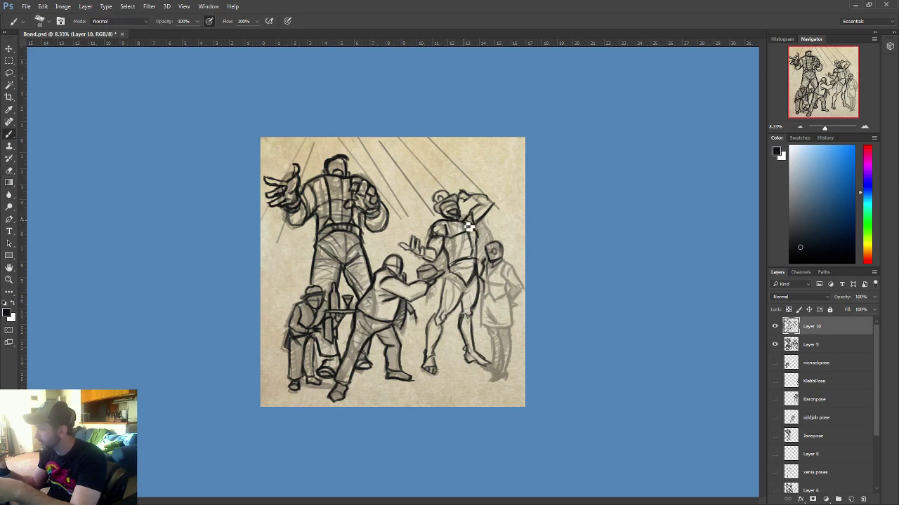
{"action": "key", "text": "e"}
{"action": "key", "text": "b"}
{"action": "key", "text": "e"}
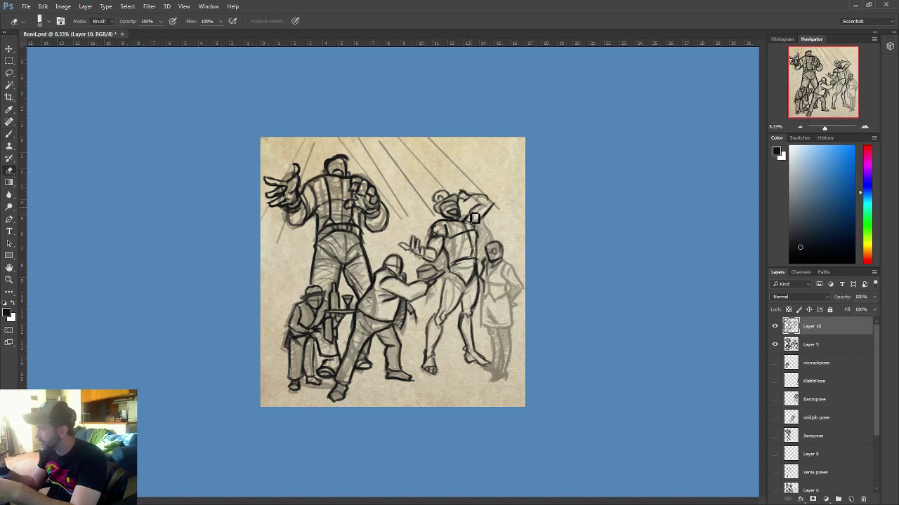
{"action": "key", "text": "b"}
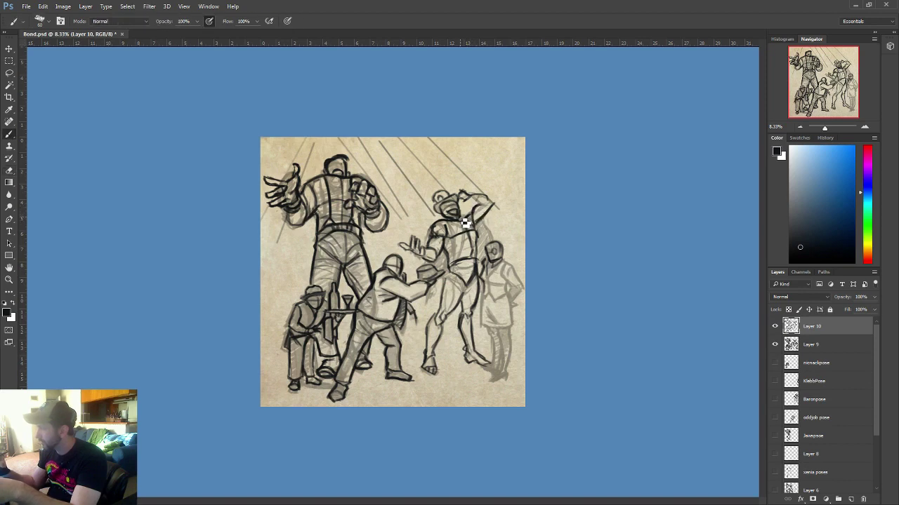
{"action": "key", "text": "e"}
{"action": "key", "text": "b"}
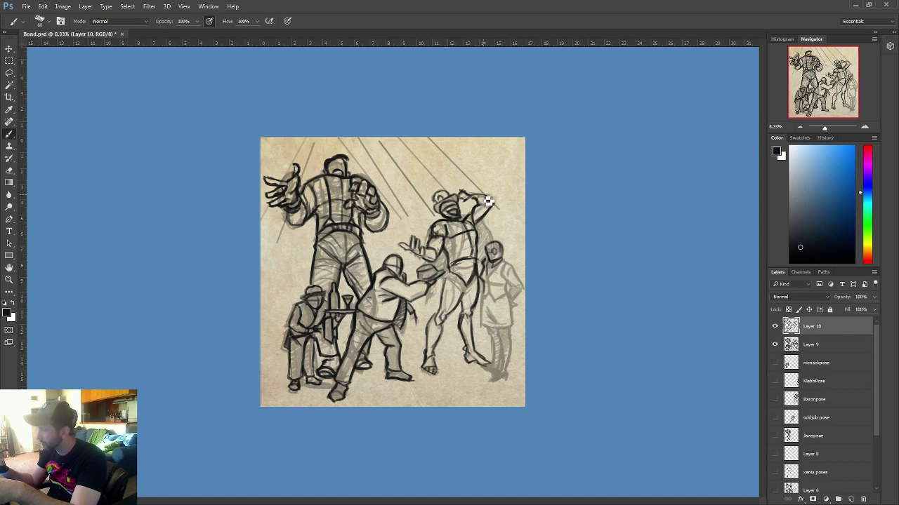
Ink the saluting figure's raised upper arm and forearm with a darker outline.
{"action": "key", "text": "e"}
{"action": "key", "text": "b"}
{"action": "left_click_drag", "start_coordinate": [492, 203], "coordinate": [477, 195]}
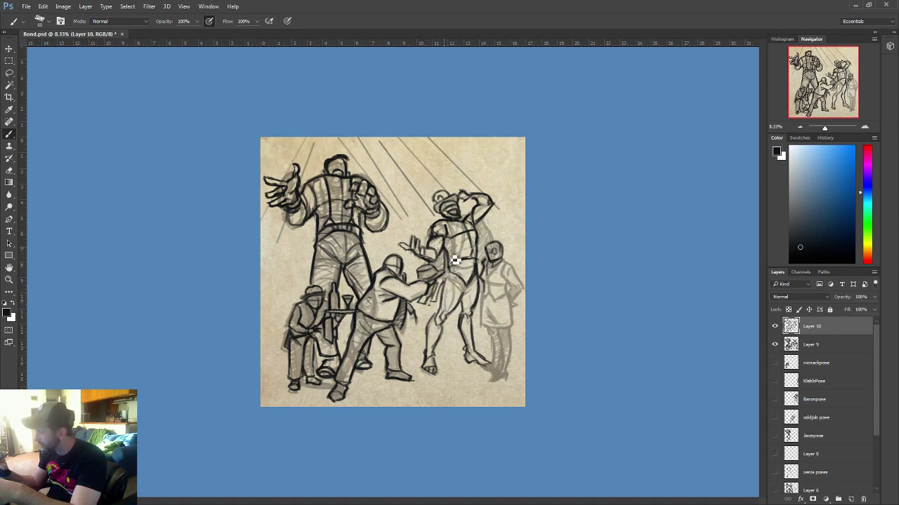
Rework the saluting figure's chest line and the armpit below the raised arm, erasing overlapping strokes.
{"action": "key", "text": "e"}
{"action": "key", "text": "b"}
{"action": "key", "text": "e"}
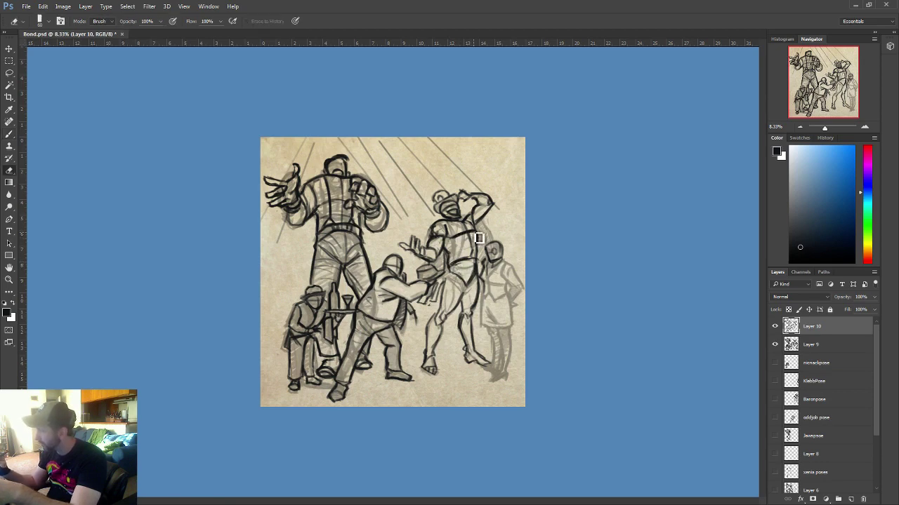
{"action": "key", "text": "b"}
{"action": "key", "text": "e"}
{"action": "key", "text": "b"}
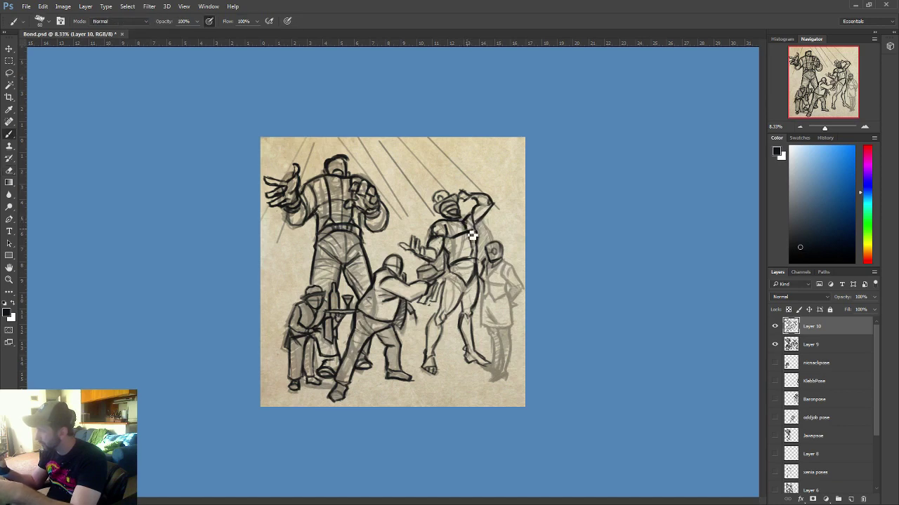
{"action": "key", "text": "e"}
{"action": "key", "text": "b"}
{"action": "key", "text": "e"}
{"action": "key", "text": "b"}
{"action": "key", "text": "e"}
{"action": "left_click_drag", "start_coordinate": [470, 211], "coordinate": [466, 223]}
{"action": "key", "text": "b"}
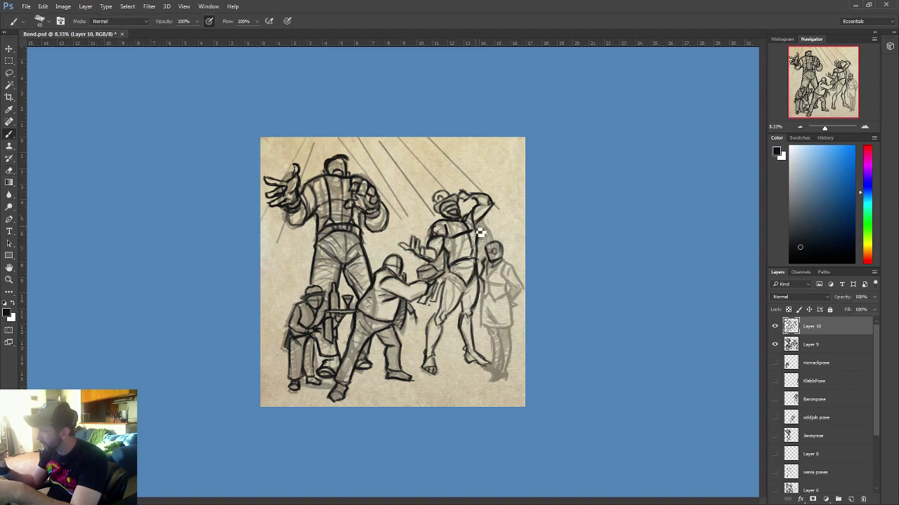
Redraw the upper side contour of the saluting figure's torso directly below the raised arm.
{"action": "key", "text": "e"}
{"action": "key", "text": "b"}
{"action": "left_click_drag", "start_coordinate": [478, 235], "coordinate": [479, 228]}
{"action": "key", "text": "e"}
{"action": "key", "text": "b"}
{"action": "key", "text": "e"}
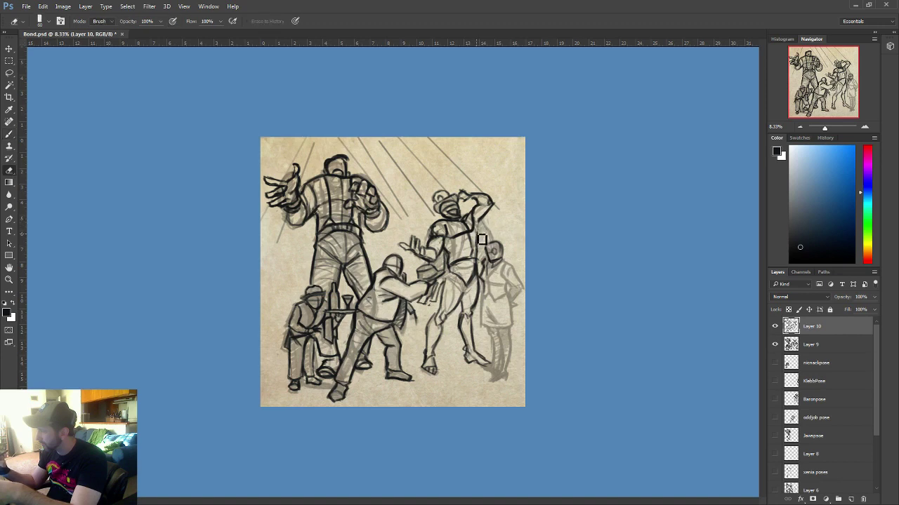
{"action": "key", "text": "b"}
{"action": "key", "text": "e"}
{"action": "key", "text": "b"}
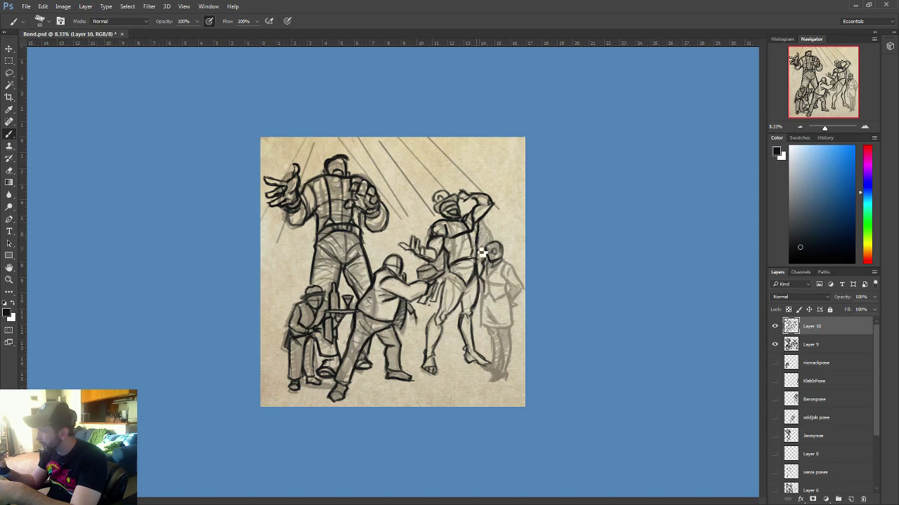
Clean up the saluting figure's ribcage and waist contour, erasing excess line down the side of the torso.
{"action": "key", "text": "e"}
{"action": "key", "text": "b"}
{"action": "key", "text": "e"}
{"action": "key", "text": "b"}
{"action": "left_click_drag", "start_coordinate": [483, 243], "coordinate": [481, 244]}
{"action": "key", "text": "e"}
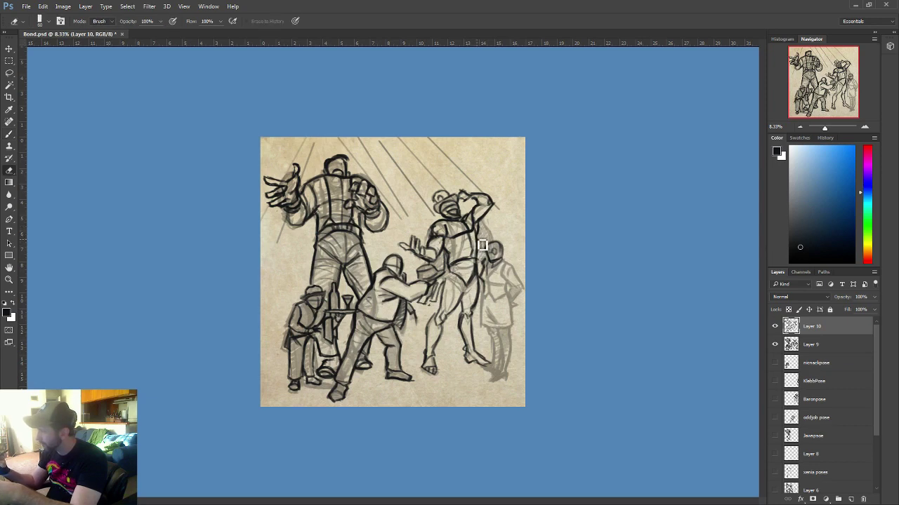
{"action": "key", "text": "b"}
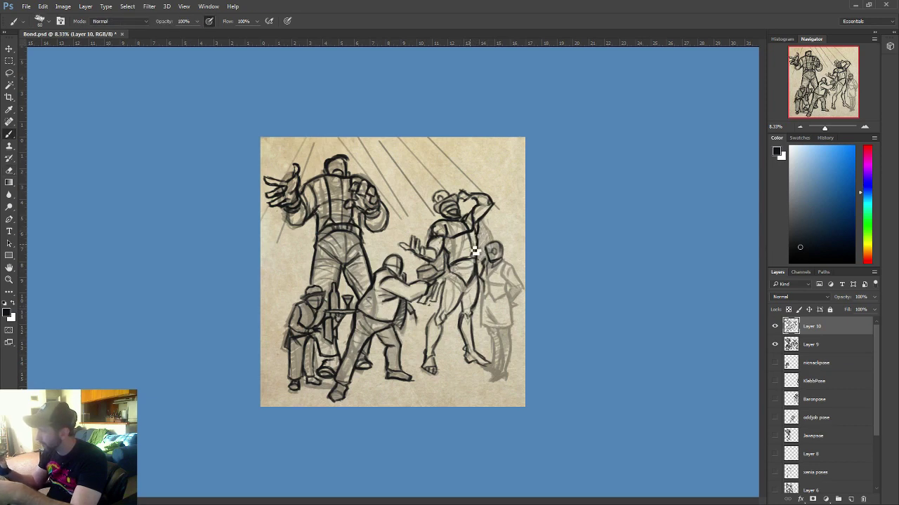
{"action": "key", "text": "e"}
{"action": "left_click_drag", "start_coordinate": [471, 237], "coordinate": [476, 262]}
{"action": "key", "text": "b"}
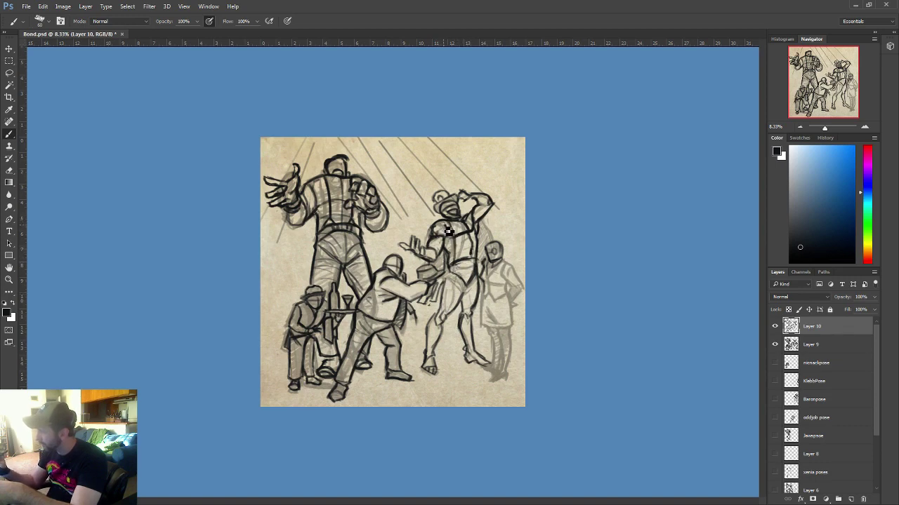
Strengthen the saluting figure's front torso and shoulder lines, and darken the outlines of both legs.
{"action": "key", "text": "e"}
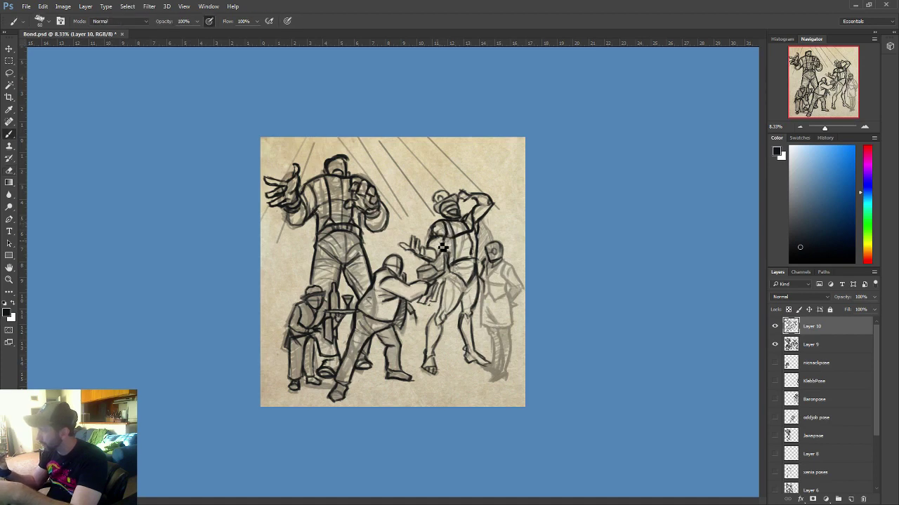
{"action": "key", "text": "b"}
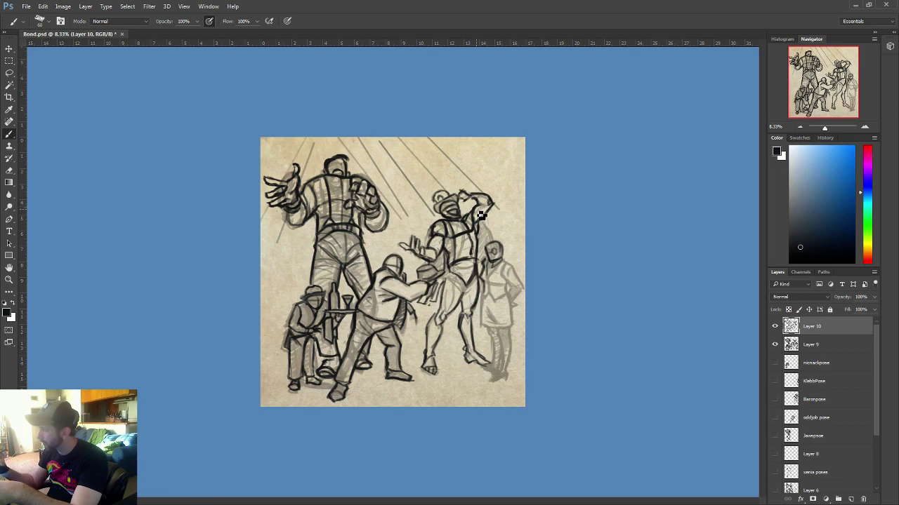
{"action": "key", "text": "e"}
{"action": "key", "text": "b"}
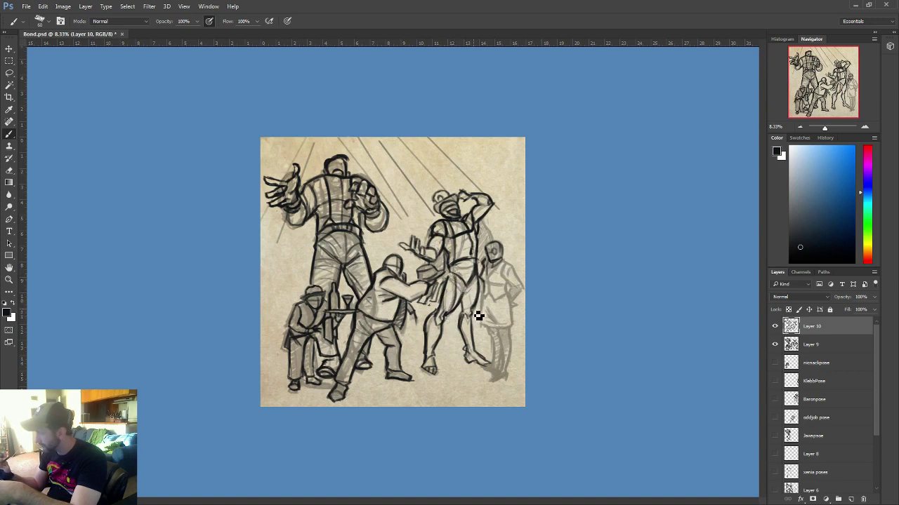
Refine the saluting figure's knee and lower-leg contours, erasing rough edges between brush strokes.
{"action": "key", "text": "e"}
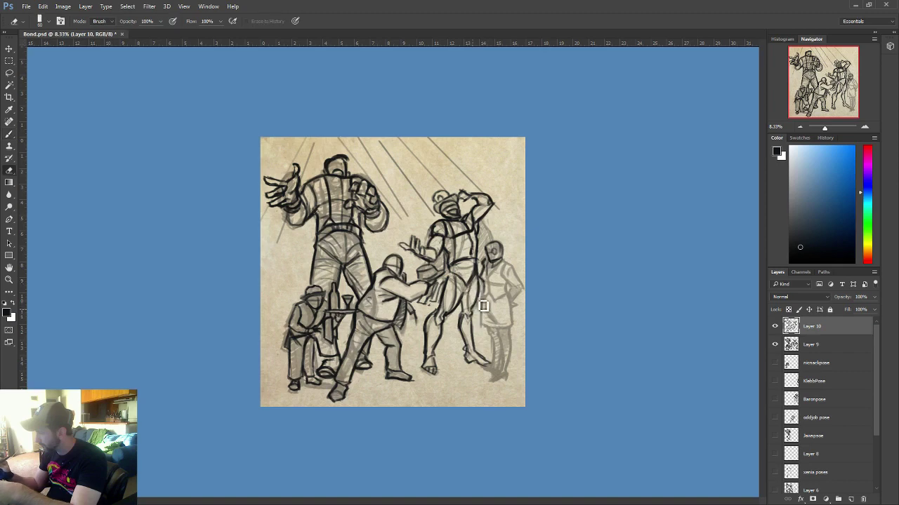
{"action": "key", "text": "b"}
{"action": "key", "text": "e"}
{"action": "key", "text": "b"}
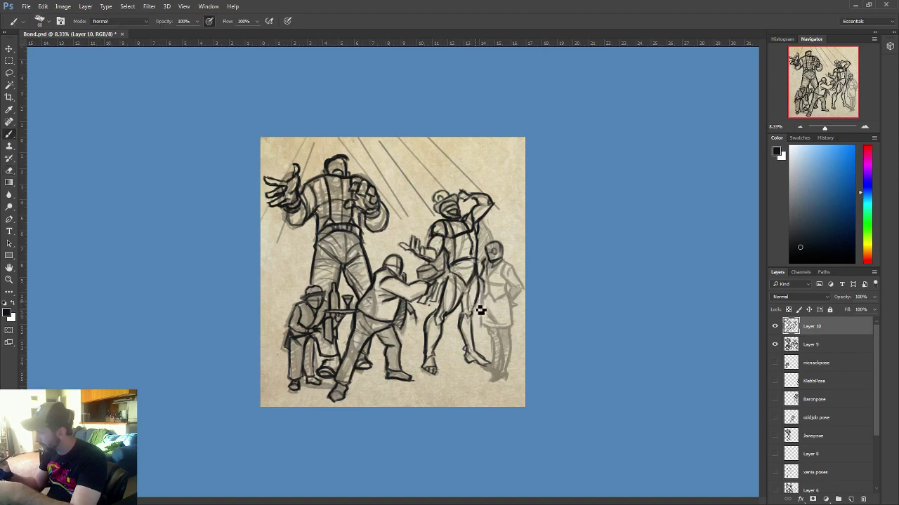
{"action": "key", "text": "e"}
{"action": "key", "text": "b"}
{"action": "key", "text": "e"}
{"action": "key", "text": "b"}
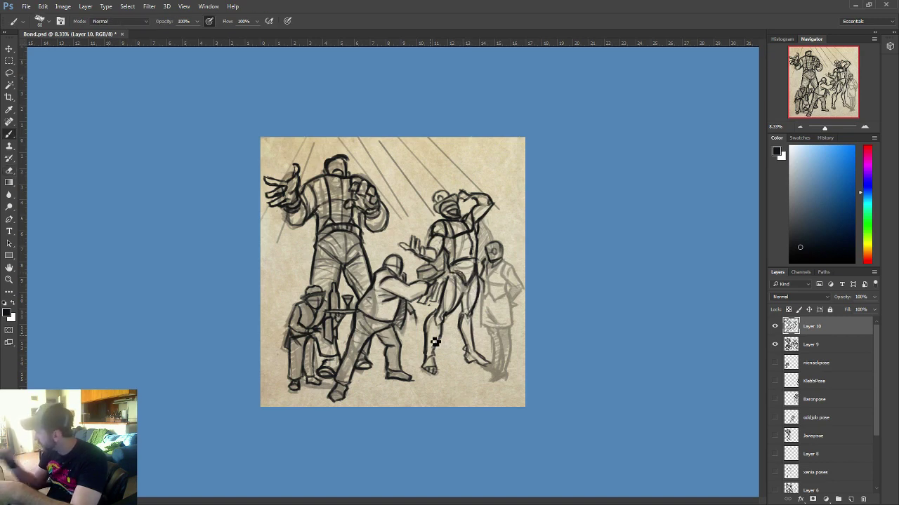
Draw flowing strands trailing behind the saluting figure below the raised elbow.
{"action": "mouse_move", "coordinate": [490, 227]}
{"action": "left_mouse_down"}
{"action": "mouse_move", "coordinate": [515, 247]}
{"action": "mouse_move", "coordinate": [492, 239]}
{"action": "mouse_move", "coordinate": [502, 250]}
{"action": "mouse_move", "coordinate": [486, 248]}
{"action": "mouse_move", "coordinate": [490, 258]}
{"action": "mouse_move", "coordinate": [494, 234]}
{"action": "left_mouse_up"}
{"action": "key", "text": "e"}
{"action": "key", "text": "b"}
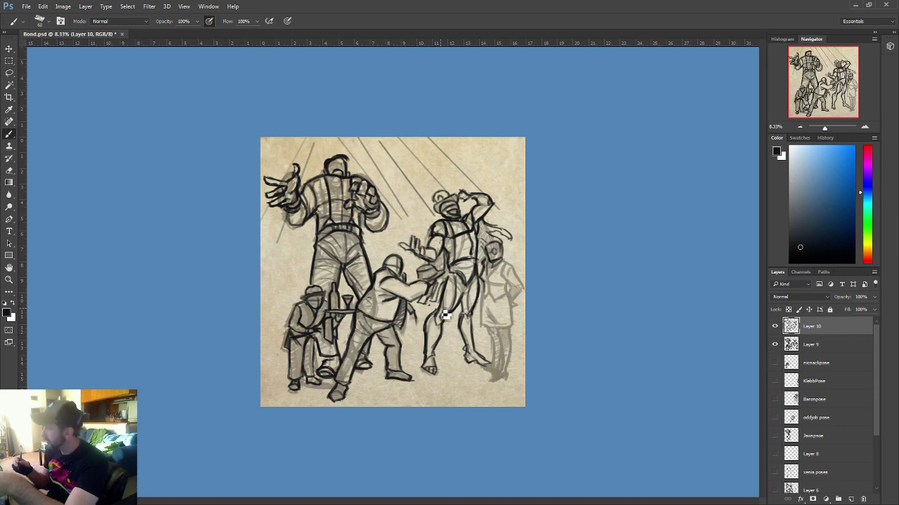
Clean up and redraw the upper arm and shoulder of the saluting figure's outstretched arm.
{"action": "key", "text": "e"}
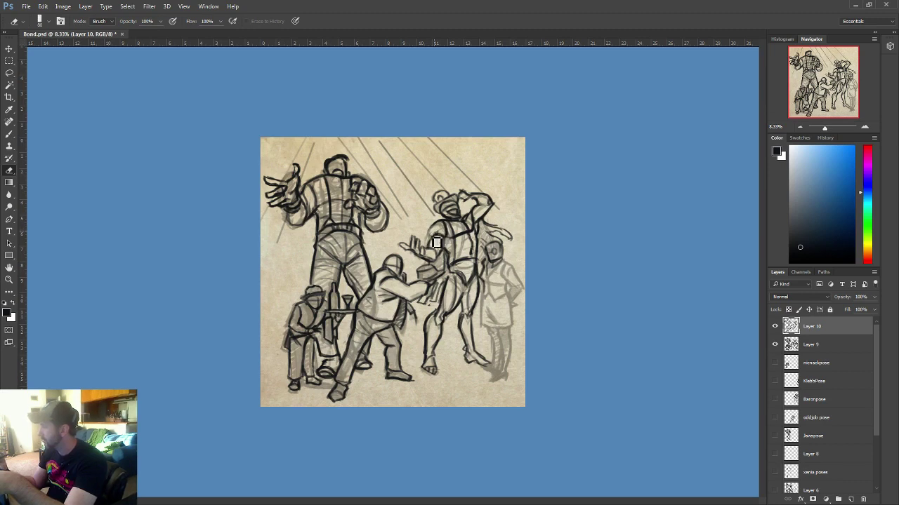
{"action": "key", "text": "b"}
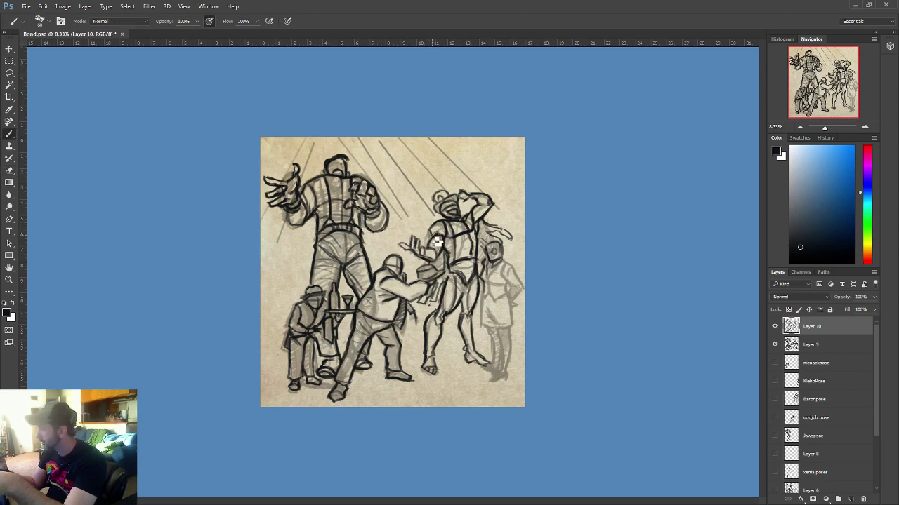
{"action": "key", "text": "e"}
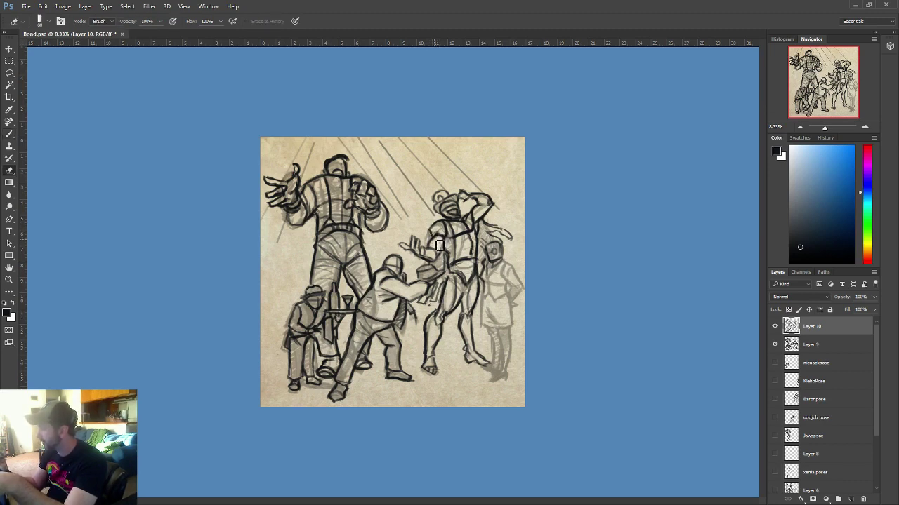
{"action": "key", "text": "b"}
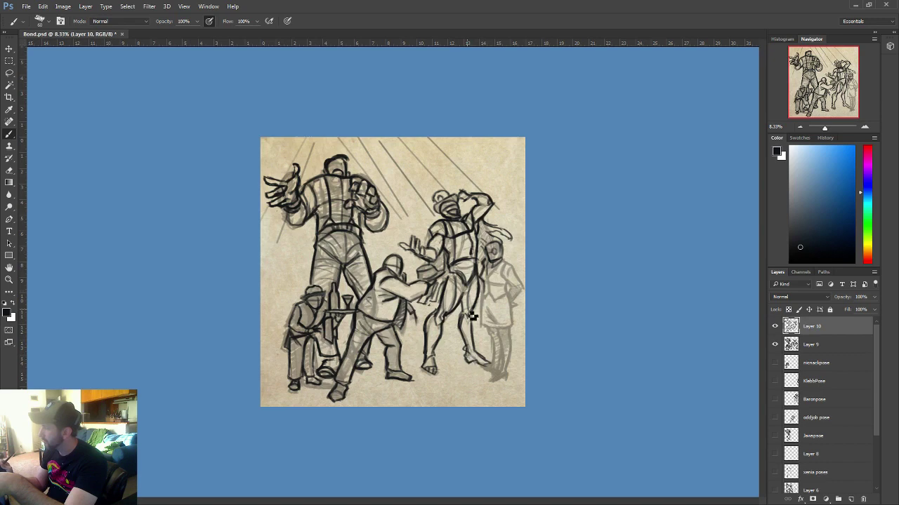
Refine the saluting figure's torso side and hip contours, alternating brush strokes with erasing of rough edges.
{"action": "key", "text": "e"}
{"action": "key", "text": "b"}
{"action": "key", "text": "e"}
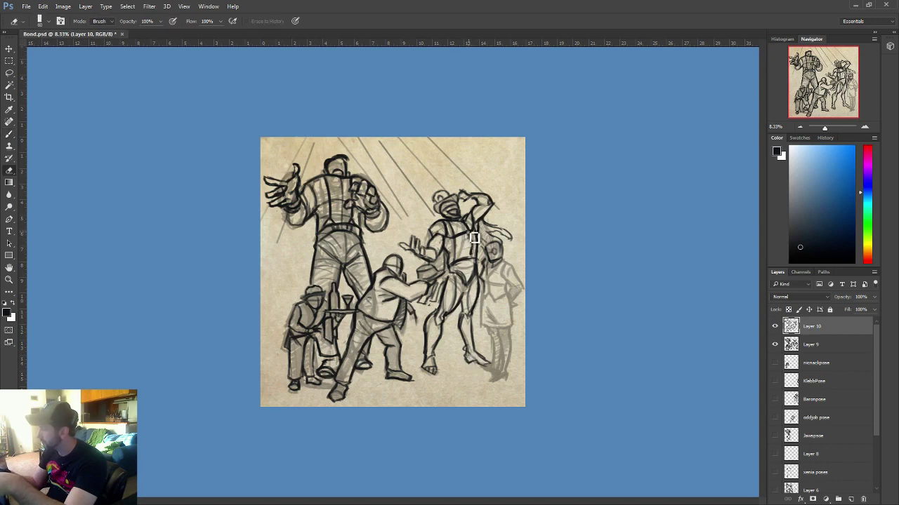
{"action": "key", "text": "b"}
{"action": "key", "text": "e"}
{"action": "key", "text": "b"}
{"action": "key", "text": "e"}
{"action": "key", "text": "b"}
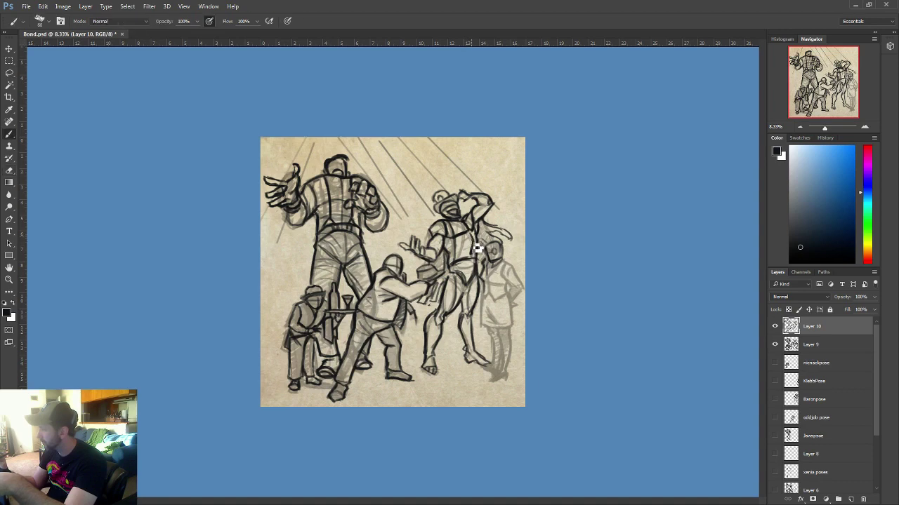
{"action": "key", "text": "e"}
{"action": "key", "text": "b"}
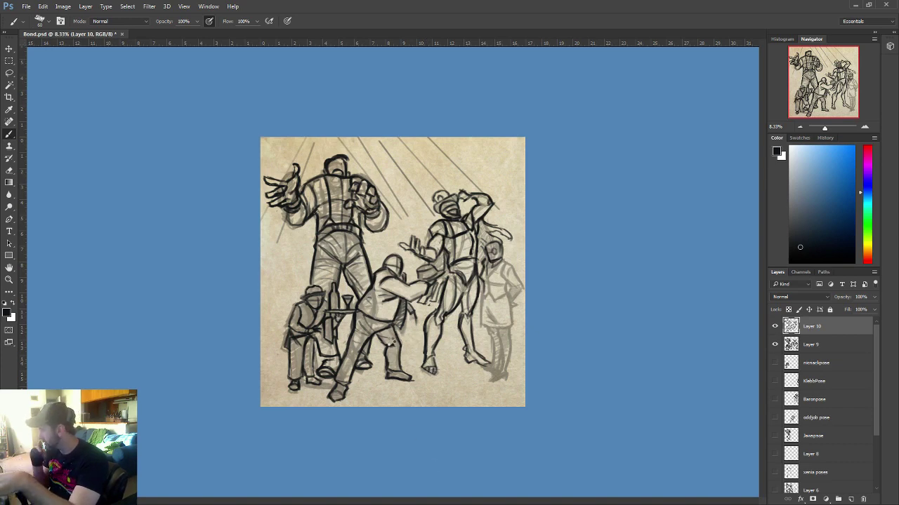
Flip the canvas horizontally and refine the tall figure's shoulder and upper chest lines, erasing rough edges.
{"action": "key", "text": "F2"}
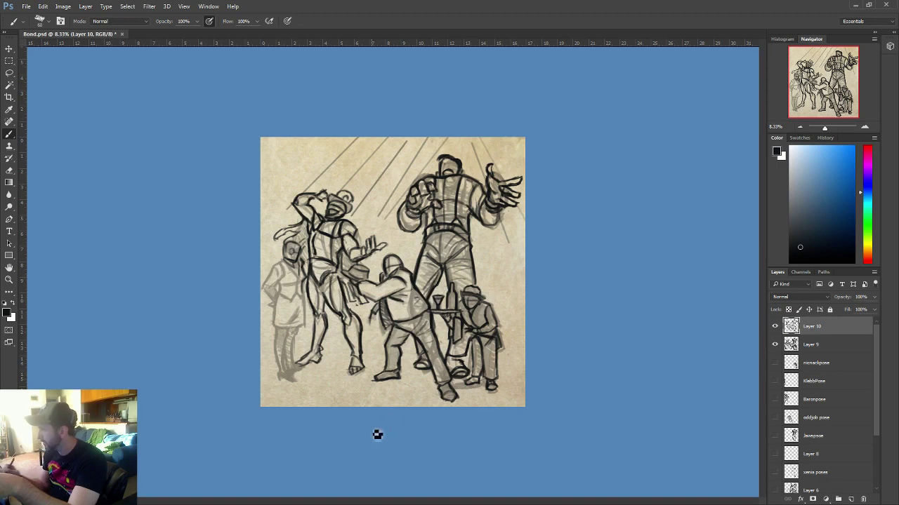
{"action": "key", "text": "e"}
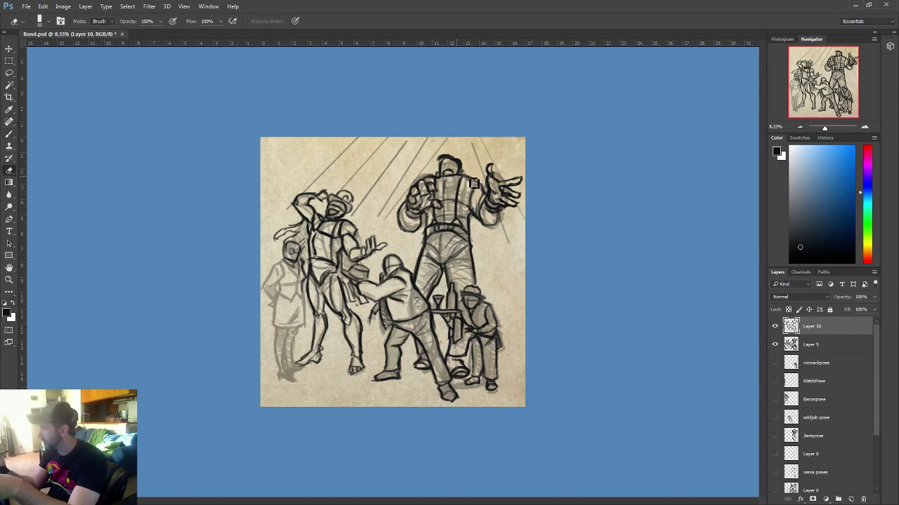
{"action": "key", "text": "b"}
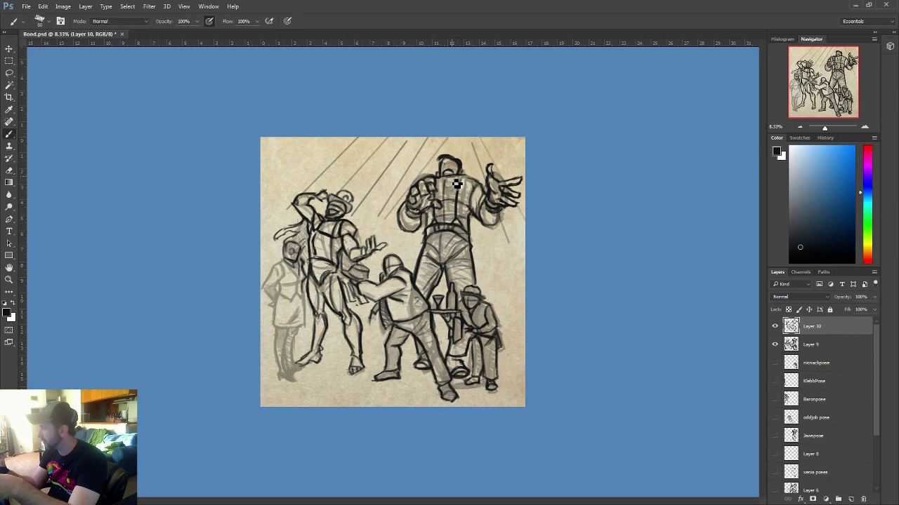
{"action": "key", "text": "e"}
{"action": "key", "text": "b"}
{"action": "key", "text": "e"}
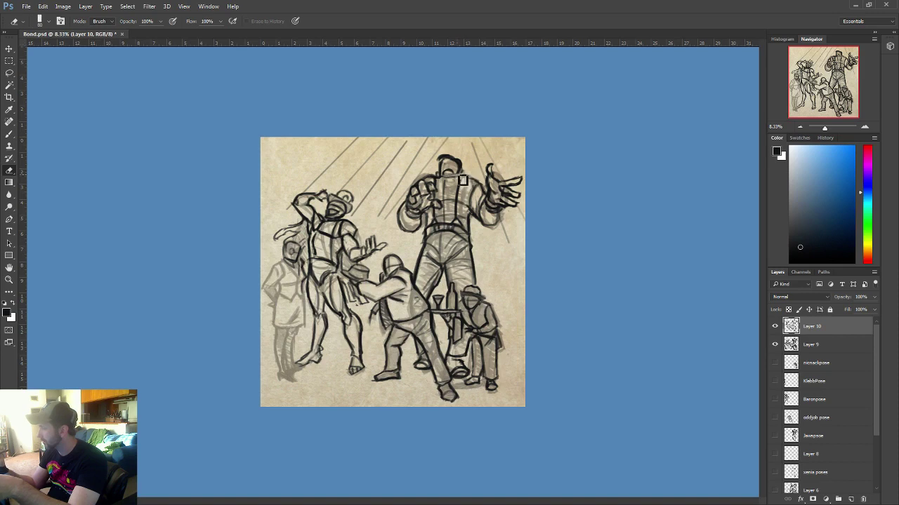
{"action": "key", "text": "b"}
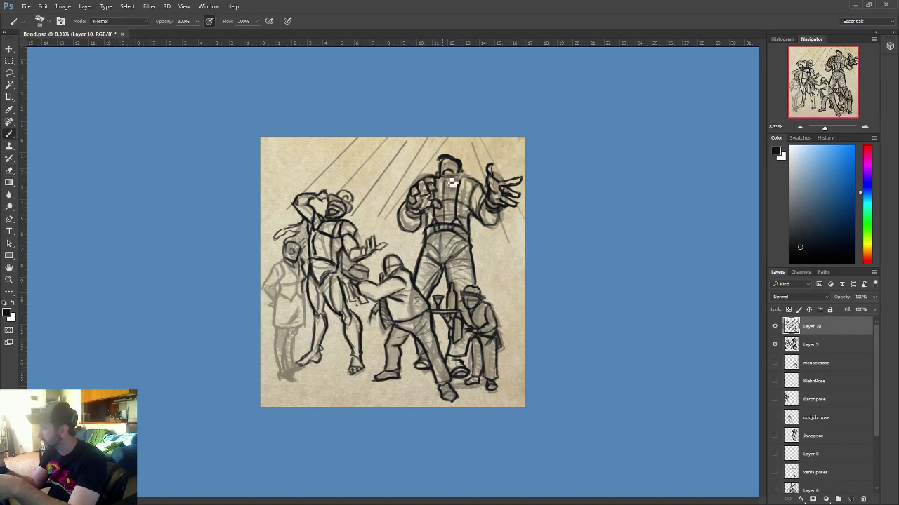
{"action": "key", "text": "e"}
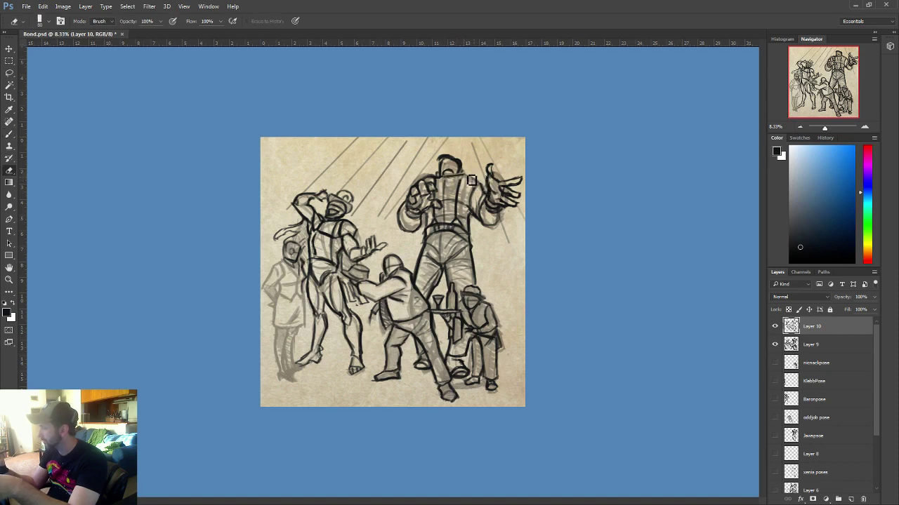
{"action": "key", "text": "b"}
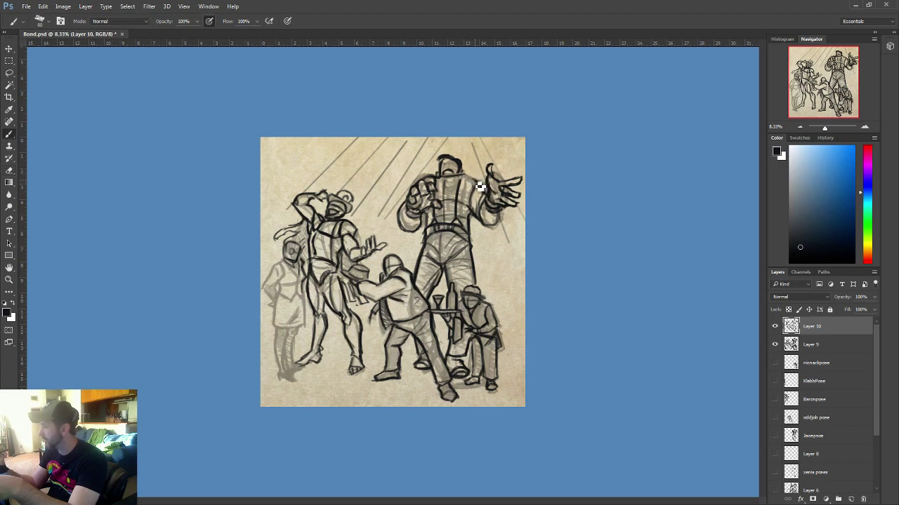
Shade both forearms of the tall figure with dark brush strokes and clean the edge beside the open hand.
{"action": "key", "text": "e"}
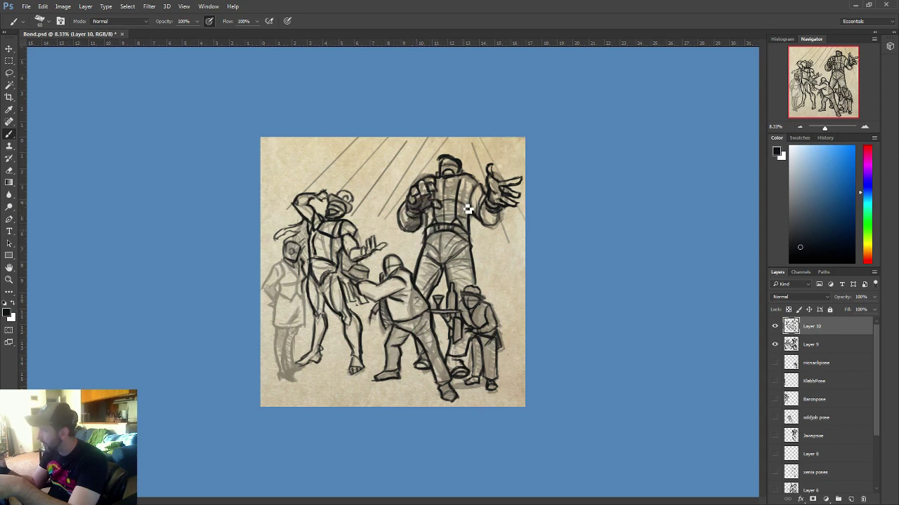
{"action": "mouse_move", "coordinate": [503, 212]}
{"action": "left_mouse_down"}
{"action": "mouse_move", "coordinate": [489, 213]}
{"action": "mouse_move", "coordinate": [499, 229]}
{"action": "left_mouse_up"}
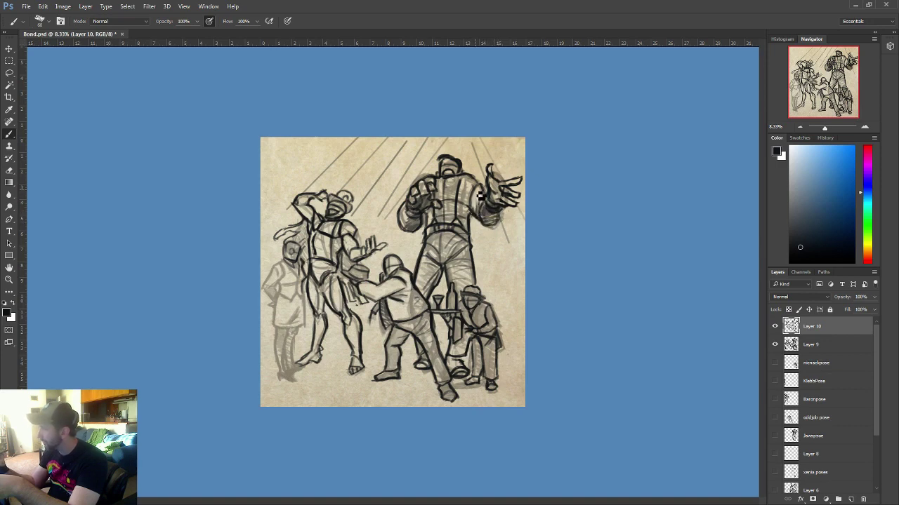
{"action": "key", "text": "e"}
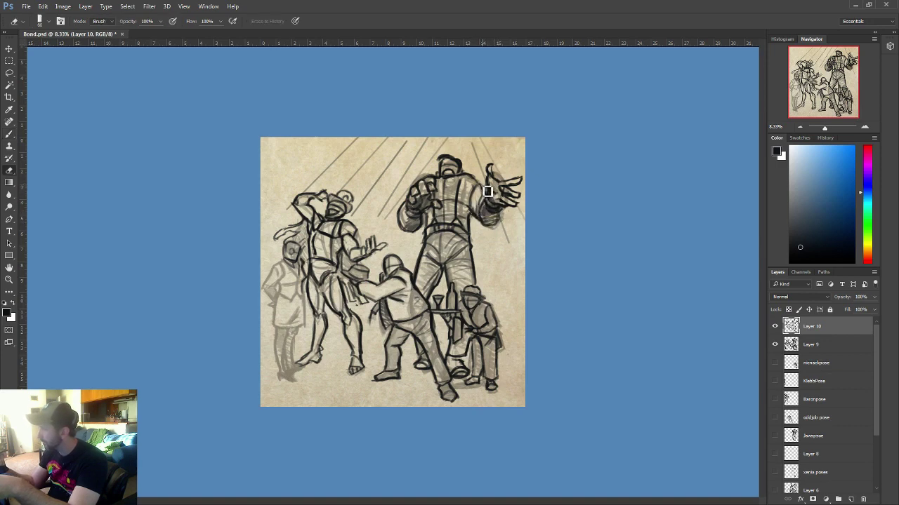
{"action": "key", "text": "b"}
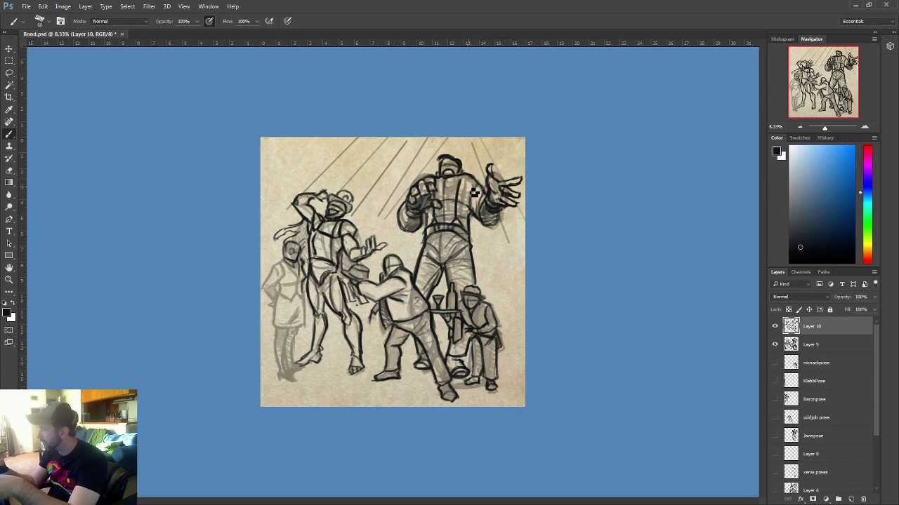
Strengthen the tall figure's suspender strap and tidy the upper-arm and waist lines beside it.
{"action": "key", "text": "e"}
{"action": "key", "text": "b"}
{"action": "key", "text": "e"}
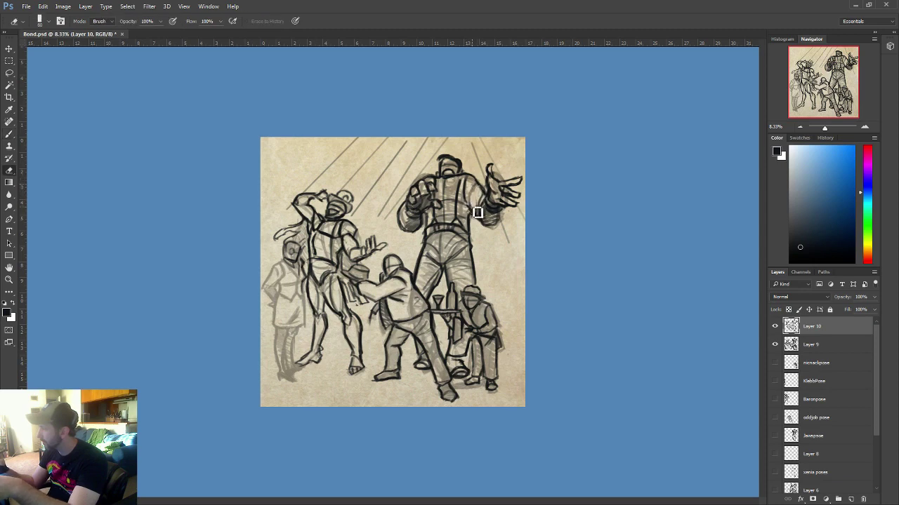
{"action": "key", "text": "b"}
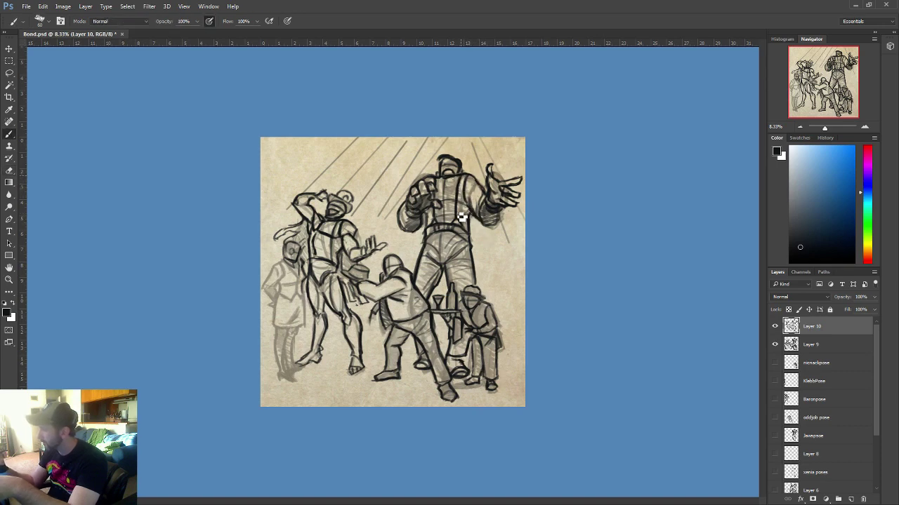
{"action": "key", "text": "e"}
{"action": "key", "text": "b"}
{"action": "key", "text": "e"}
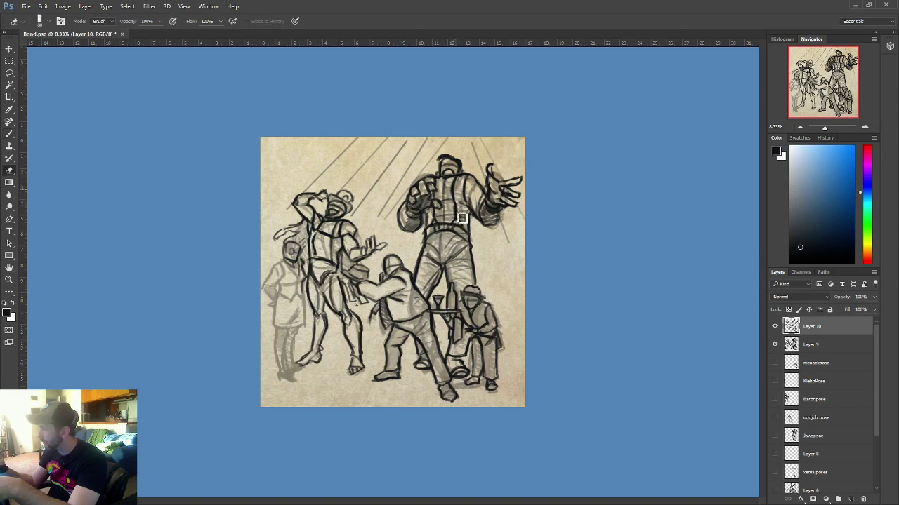
{"action": "key", "text": "b"}
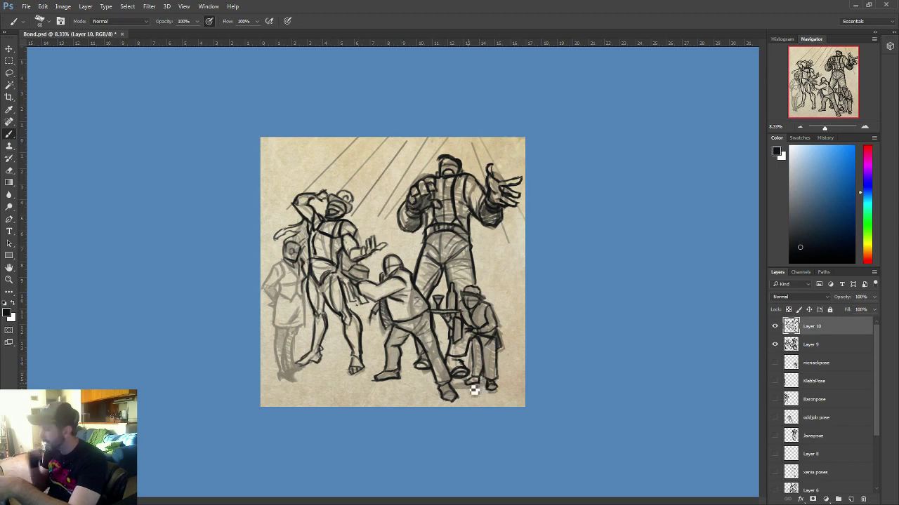
Check the document's pixel dimensions and resolution in the Image Size settings.
{"action": "left_click", "coordinate": [62, 6]}
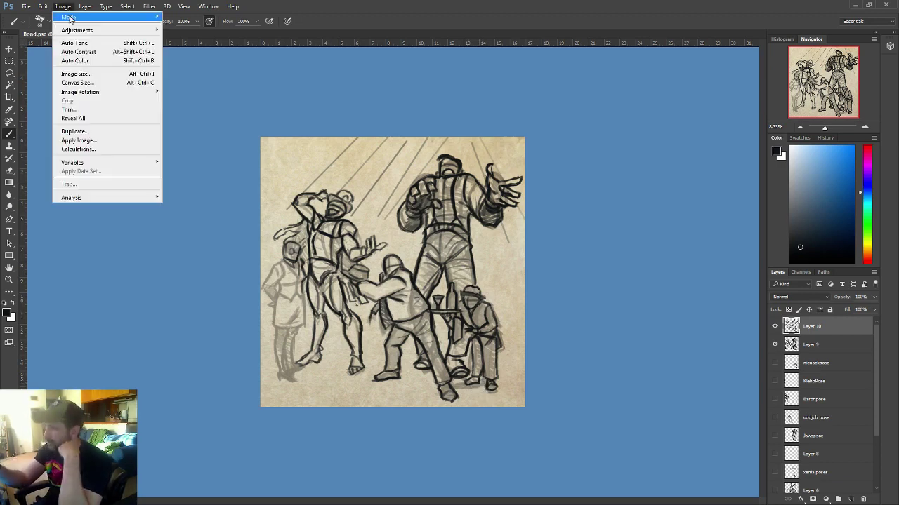
{"action": "left_click", "coordinate": [82, 74]}
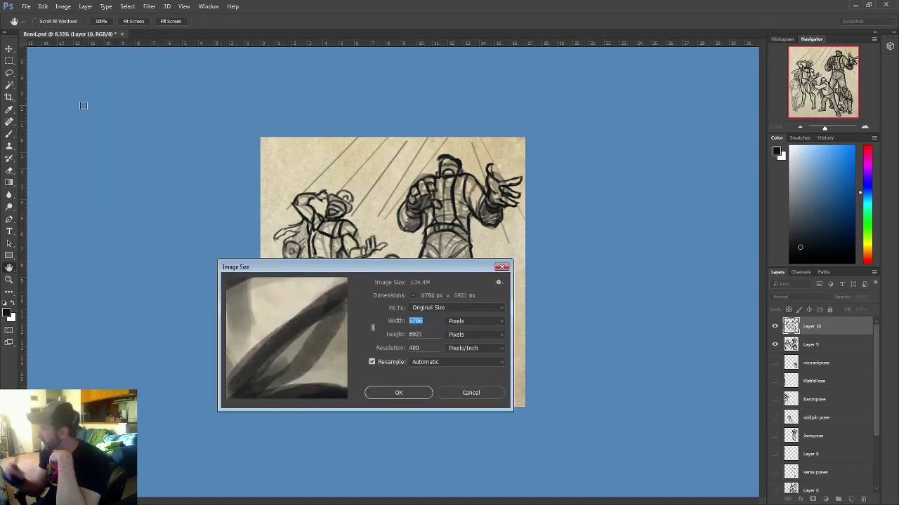
{"action": "left_click", "coordinate": [502, 267]}
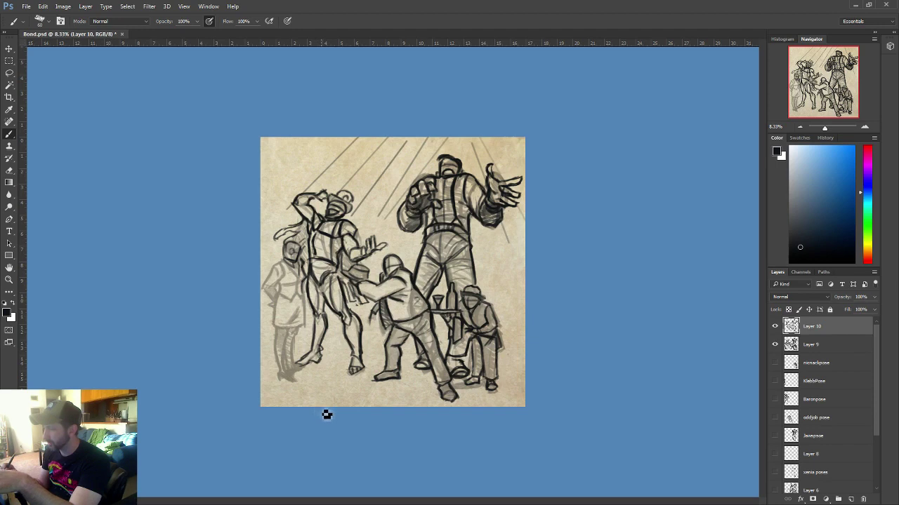
Extend the canvas upward by about 5 inches with the Crop tool, adding empty space above the figures.
{"action": "key", "text": "c"}
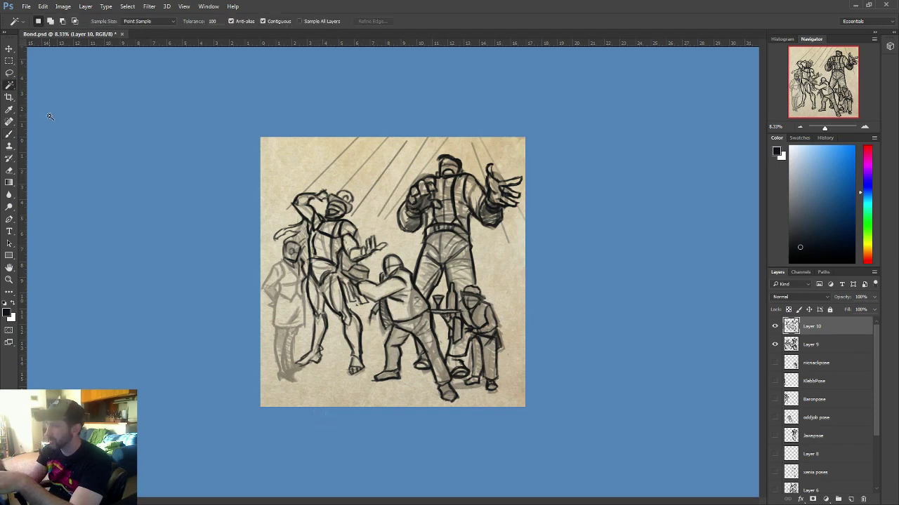
{"action": "left_click_drag", "start_coordinate": [394, 139], "coordinate": [409, 101]}
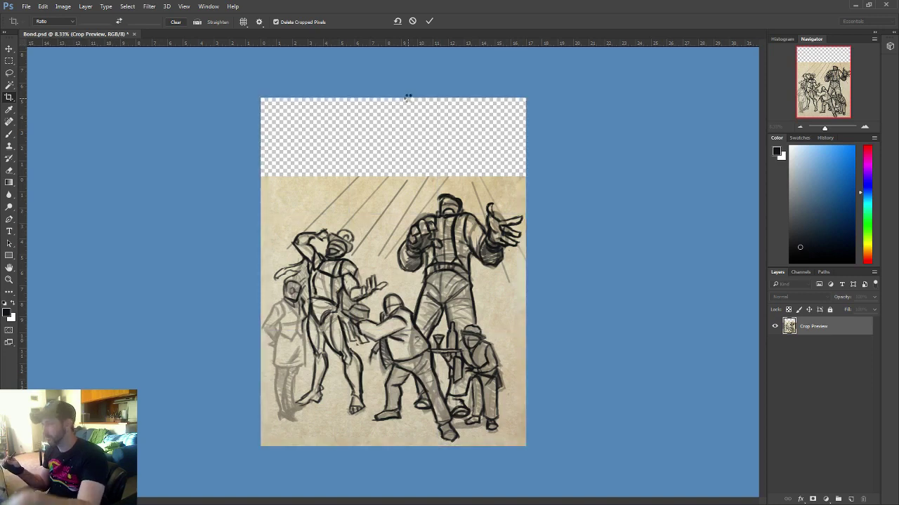
{"action": "key", "text": "Return"}
{"action": "scroll", "coordinate": [868, 431], "scroll_direction": "down", "scroll_amount": 5}
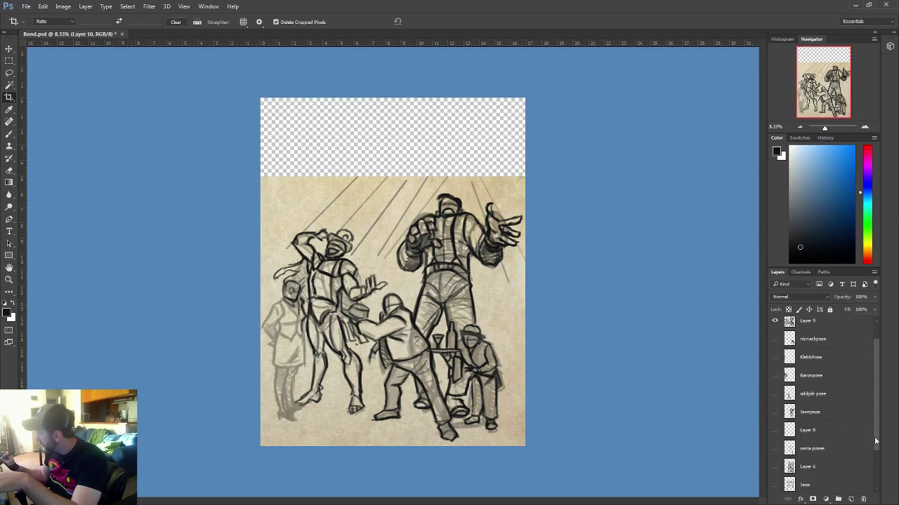
Stretch the paper texture on Layer 1 upward to about 129% height, filling the transparent area above the sketch.
{"action": "left_click", "coordinate": [821, 485]}
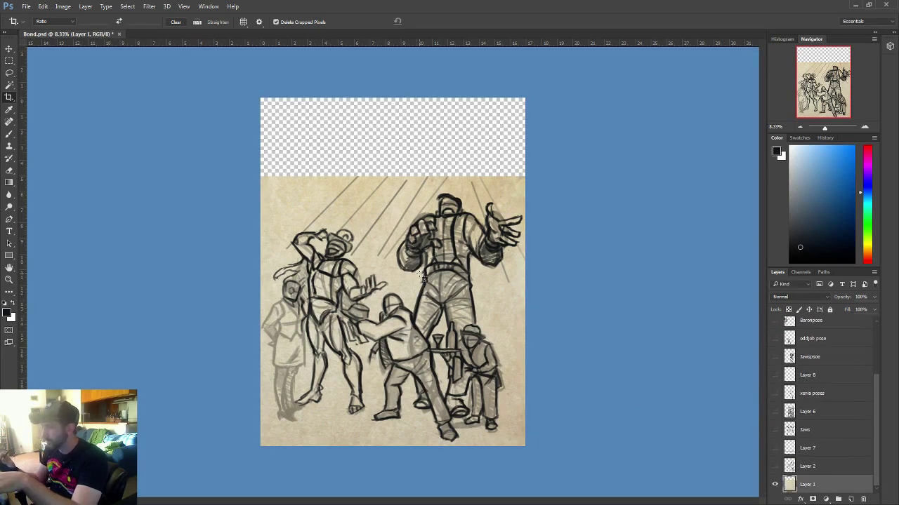
{"action": "key", "text": "ctrl+t"}
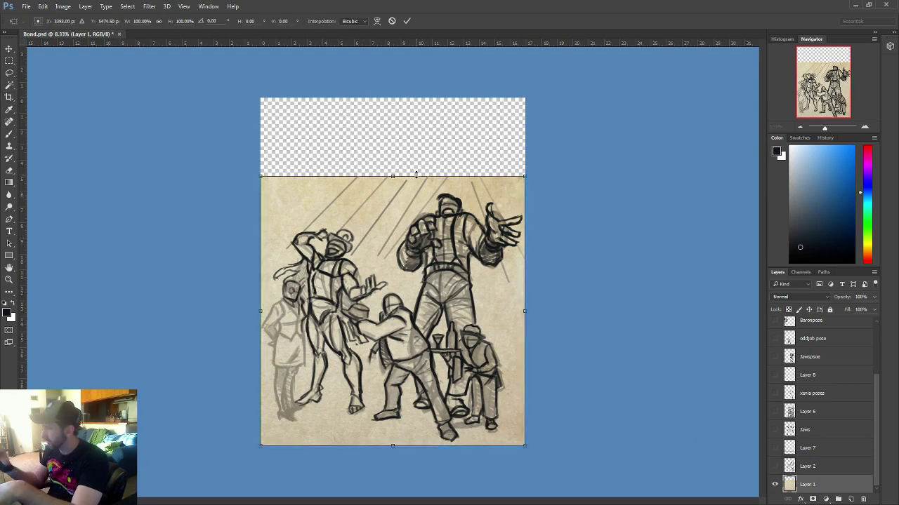
{"action": "left_click_drag", "start_coordinate": [393, 176], "coordinate": [394, 97]}
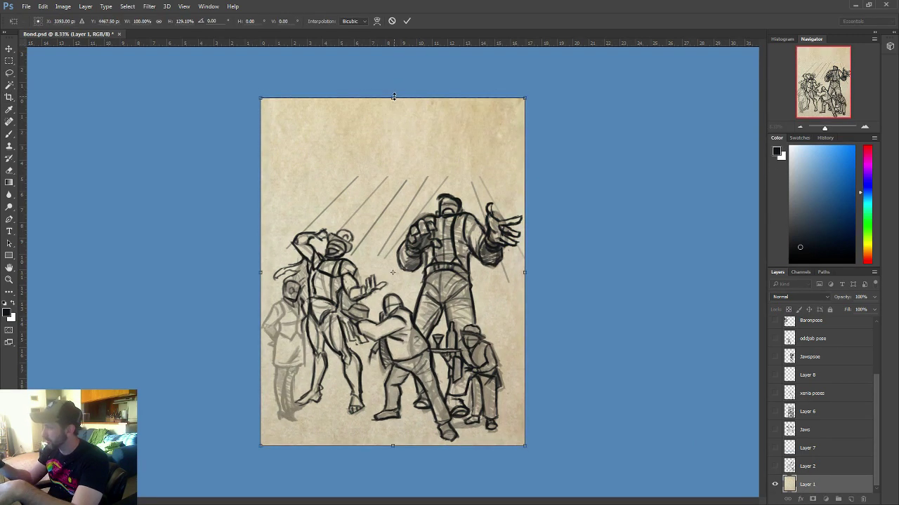
{"action": "key", "text": "c"}
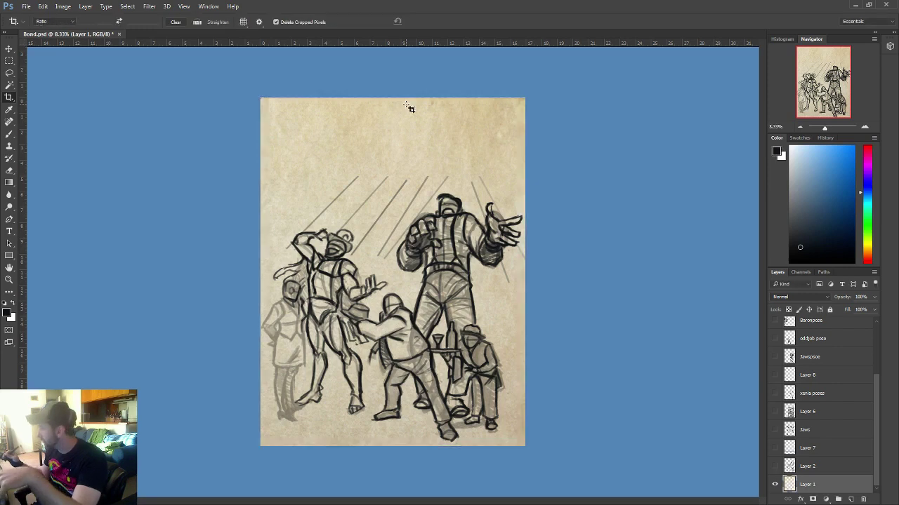
Check the hidden Layer 8 and Jaws layers by toggling their visibility on and off.
{"action": "left_click", "coordinate": [776, 373]}
{"action": "left_click", "coordinate": [777, 374]}
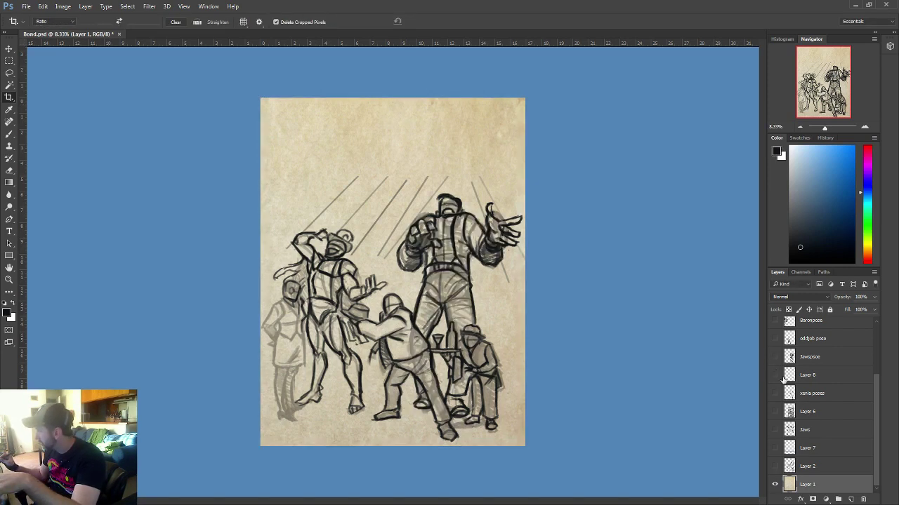
{"action": "left_click", "coordinate": [775, 430]}
{"action": "left_click", "coordinate": [774, 431]}
On Layer 10, lasso the large figure in suspenders from above the head down to the thighs.
{"action": "scroll", "coordinate": [831, 421], "scroll_direction": "up", "scroll_amount": 3}
{"action": "left_click", "coordinate": [808, 333]}
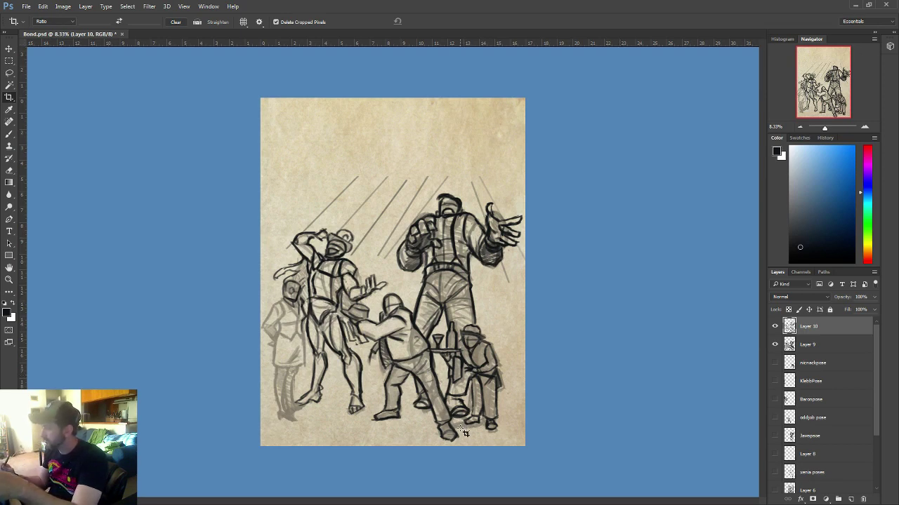
{"action": "key", "text": "l"}
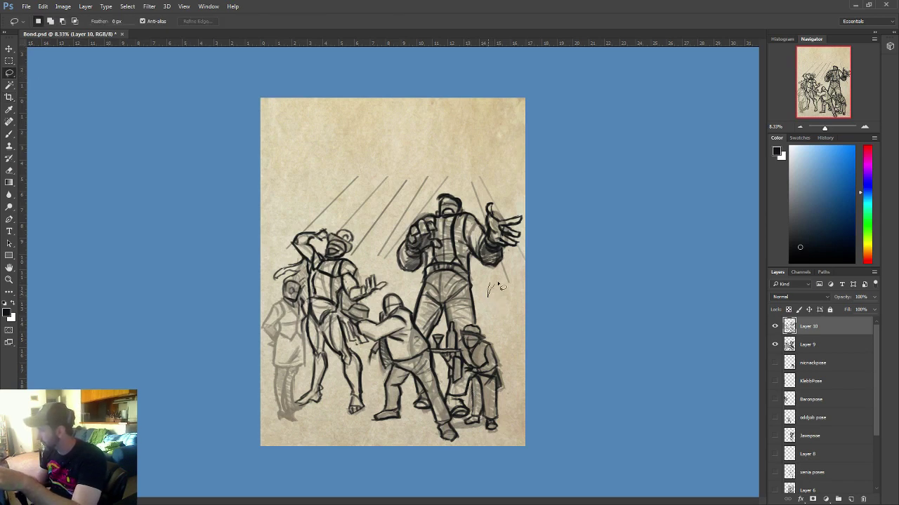
{"action": "mouse_move", "coordinate": [527, 205]}
{"action": "left_mouse_down"}
{"action": "mouse_move", "coordinate": [454, 168]}
{"action": "mouse_move", "coordinate": [397, 221]}
{"action": "left_mouse_up"}
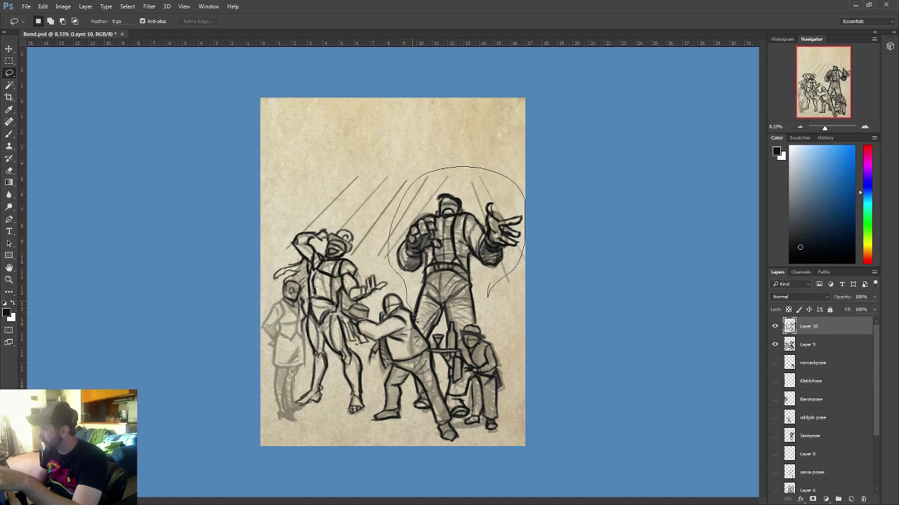
{"action": "left_click_drag", "start_coordinate": [490, 322], "coordinate": [488, 320]}
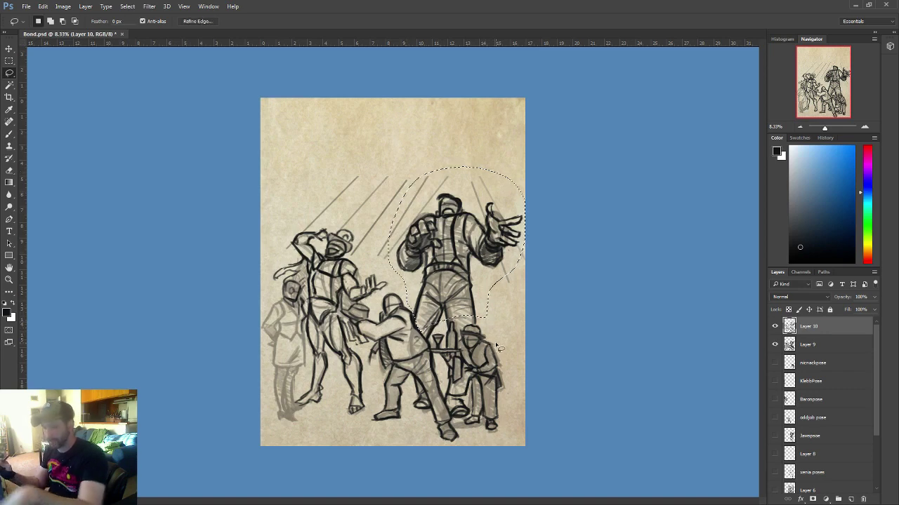
Enlarge the selected suspendered figure upward and sideways to about 115% width and 149% height.
{"action": "key", "text": "ctrl+t"}
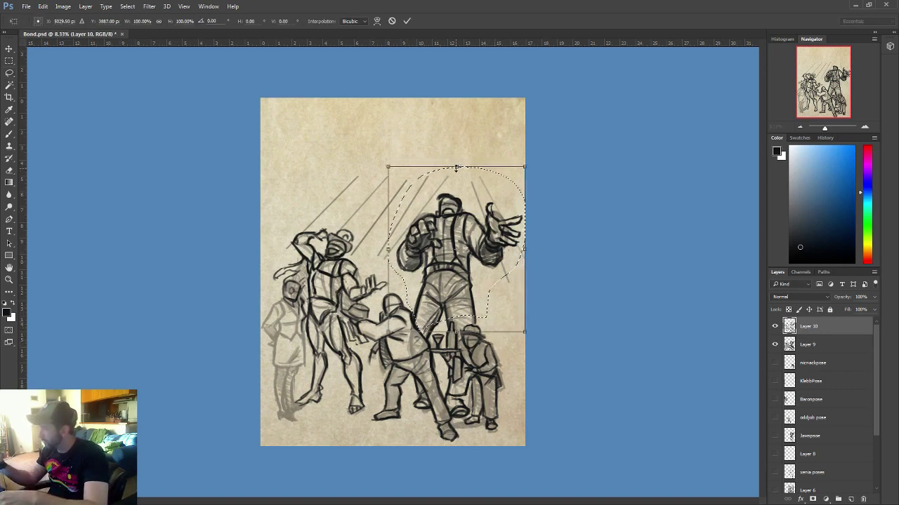
{"action": "left_click_drag", "start_coordinate": [457, 167], "coordinate": [457, 85]}
{"action": "left_click_drag", "start_coordinate": [524, 208], "coordinate": [501, 207]}
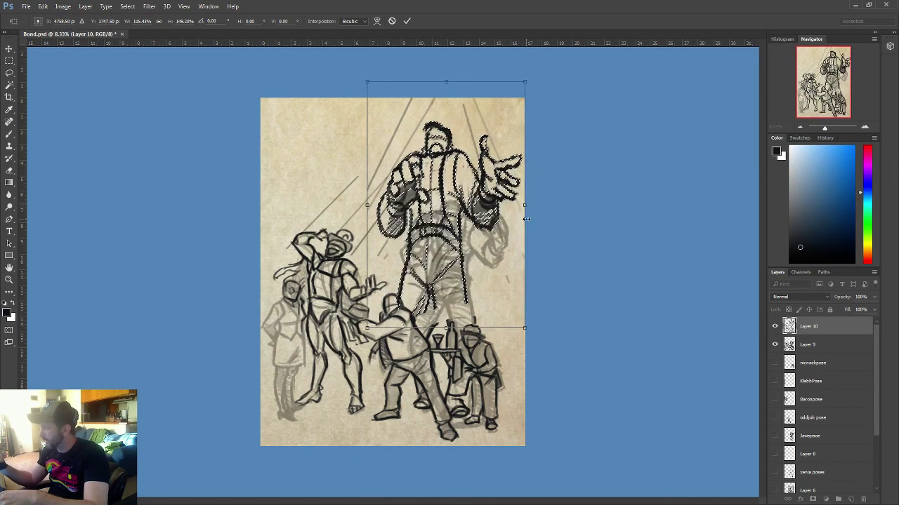
{"action": "key", "text": "Return"}
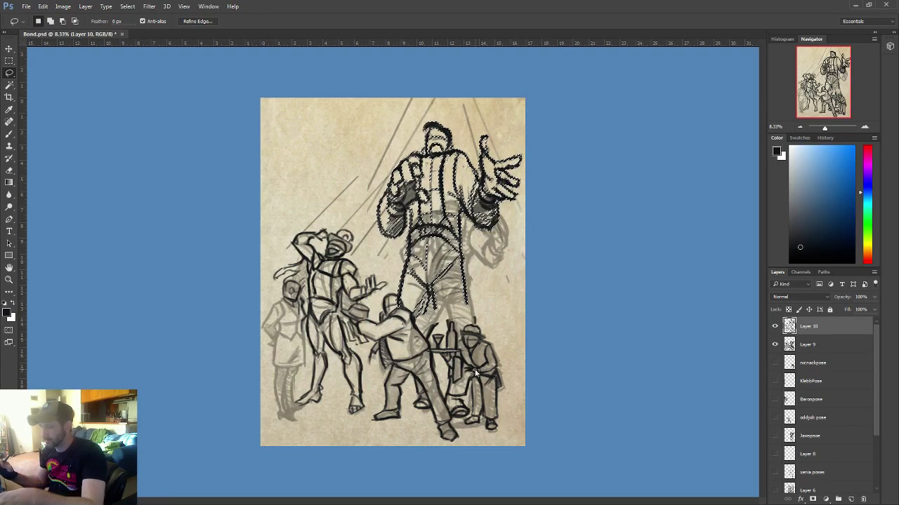
Compress the suspendered figure vertically from its lower edge so the thighs sit higher, and clear the selection.
{"action": "key", "text": "ctrl+t"}
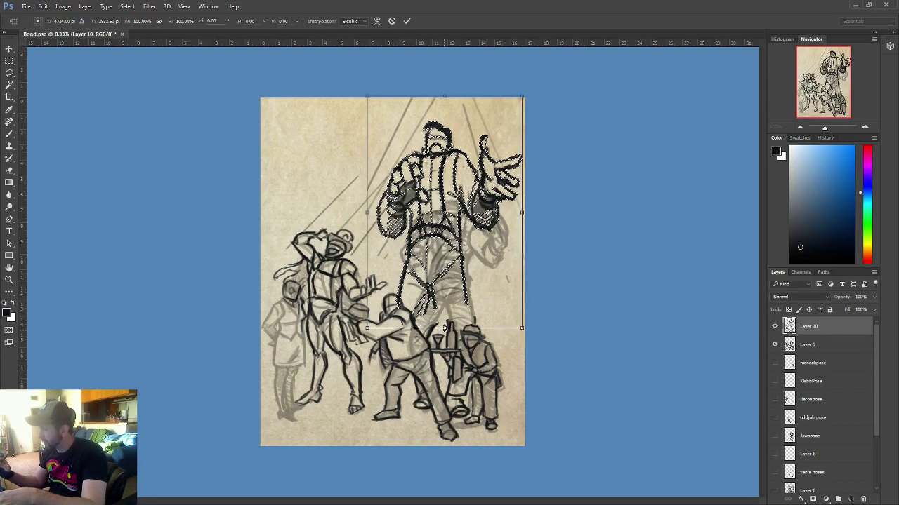
{"action": "left_click_drag", "start_coordinate": [445, 328], "coordinate": [446, 292]}
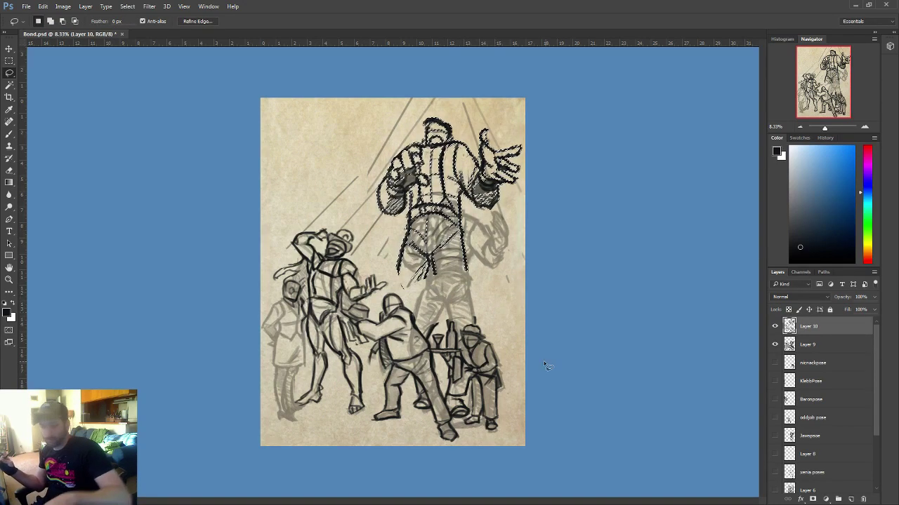
{"action": "key", "text": "ctrl+d"}
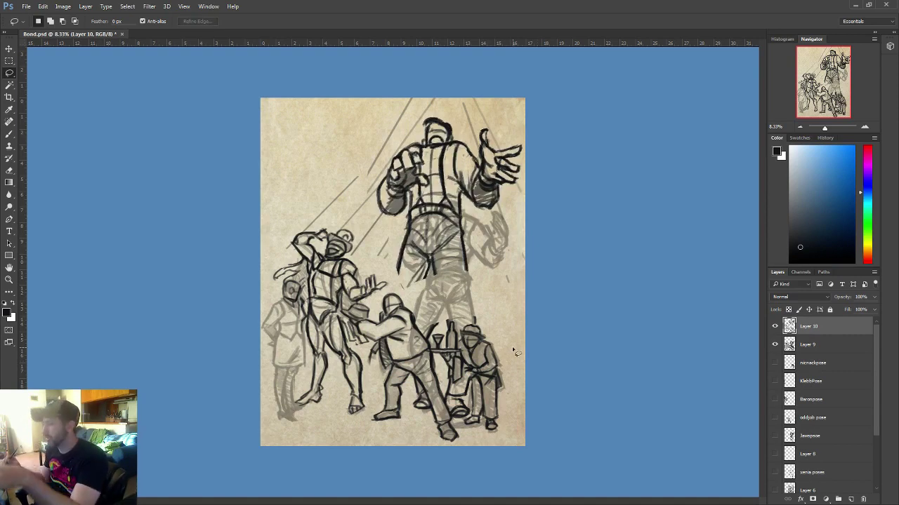
Redraw the large figure's legs with the brush from the thighs down to the foreground figures, cleaning the lines with the eraser.
{"action": "key", "text": "b"}
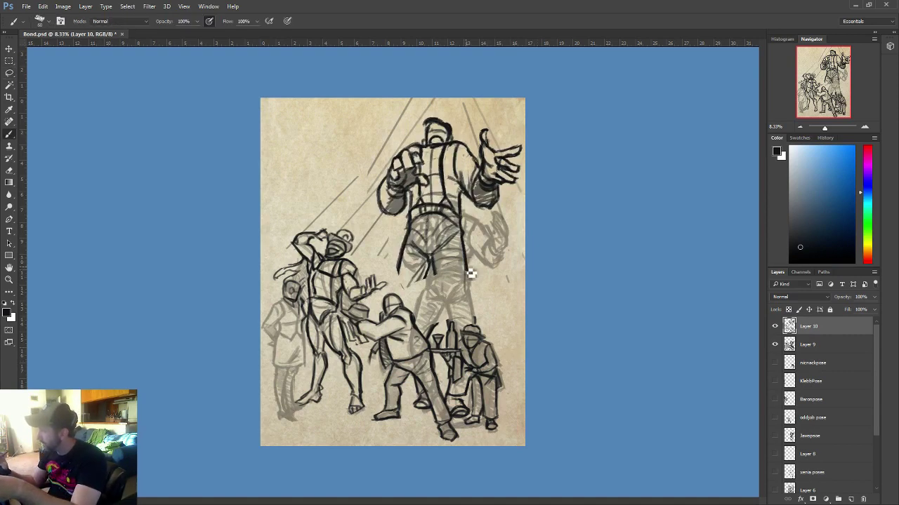
{"action": "key", "text": "e"}
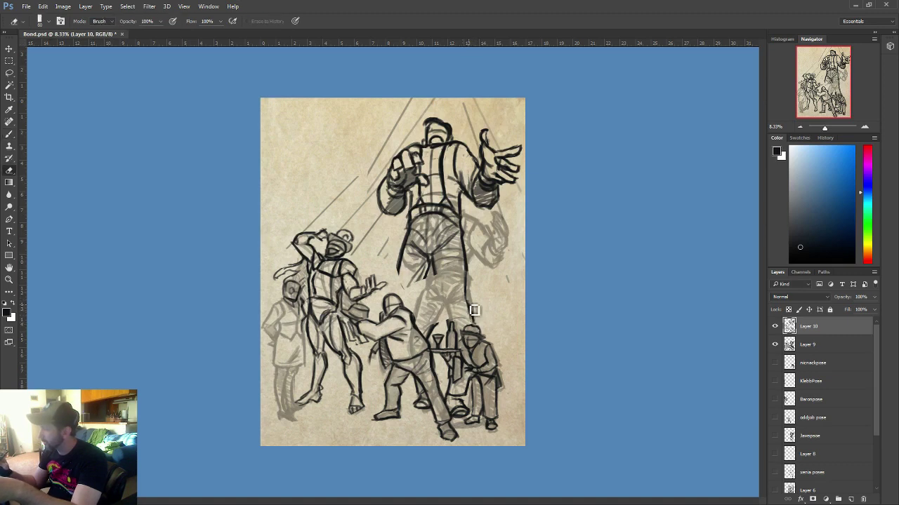
{"action": "key", "text": "b"}
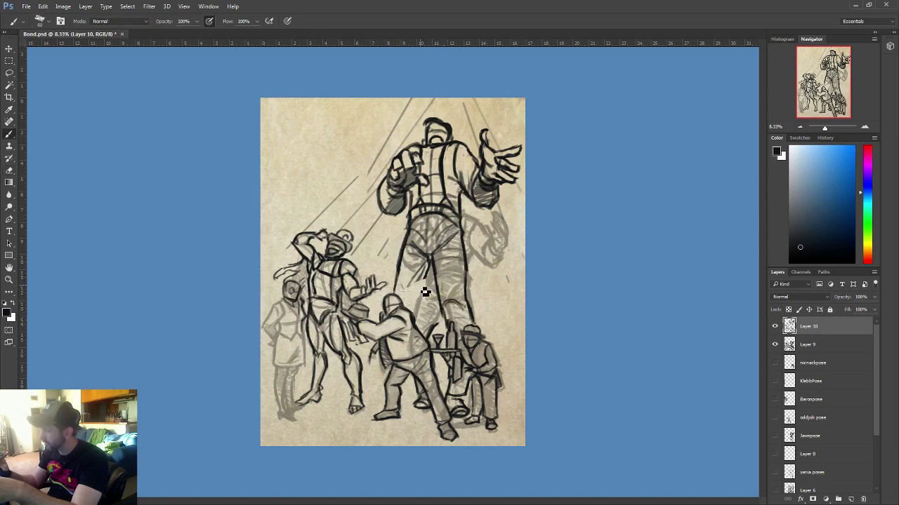
{"action": "key", "text": "e"}
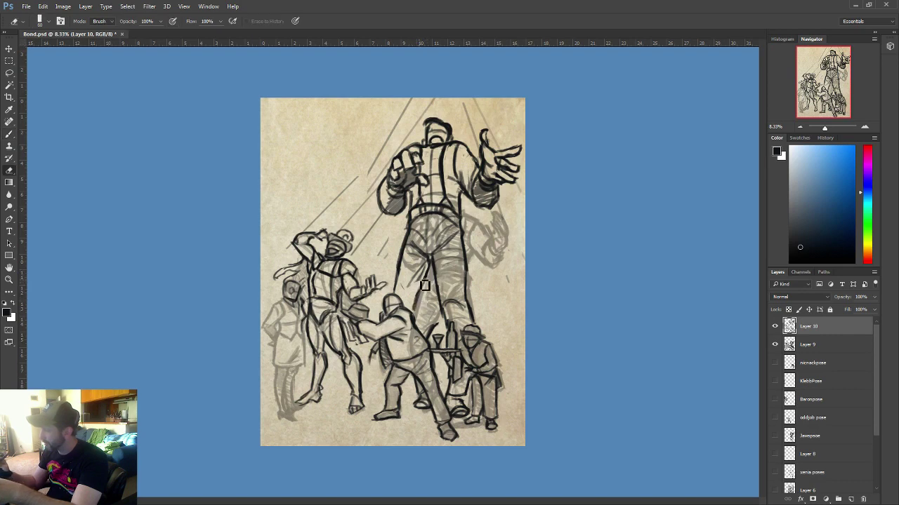
{"action": "key", "text": "b"}
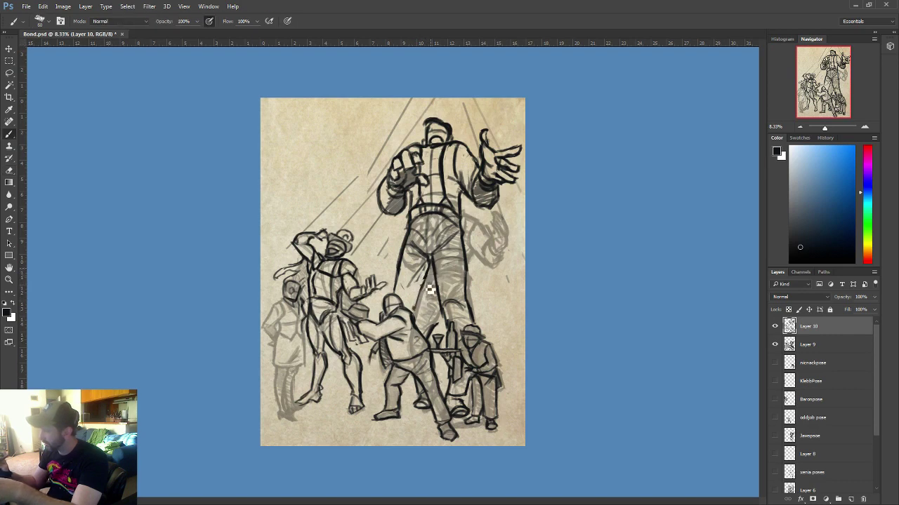
{"action": "key", "text": "e"}
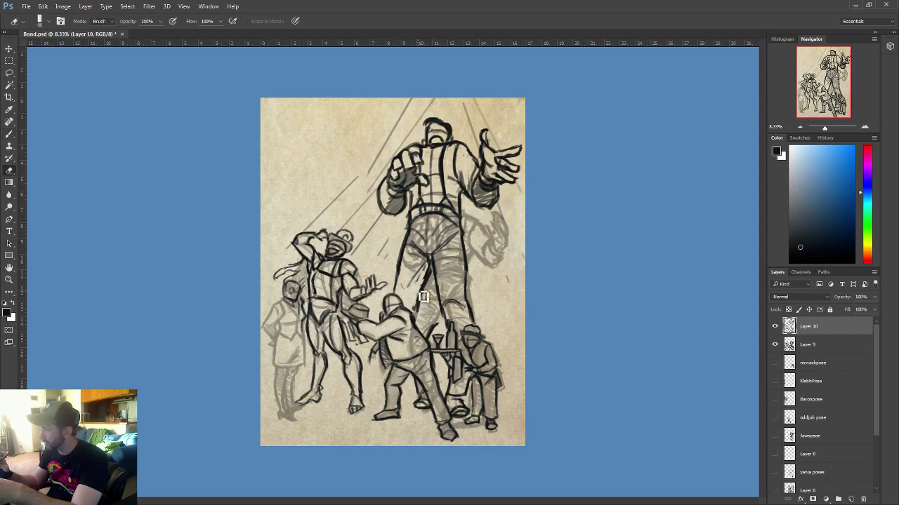
{"action": "key", "text": "b"}
{"action": "key", "text": "e"}
{"action": "key", "text": "b"}
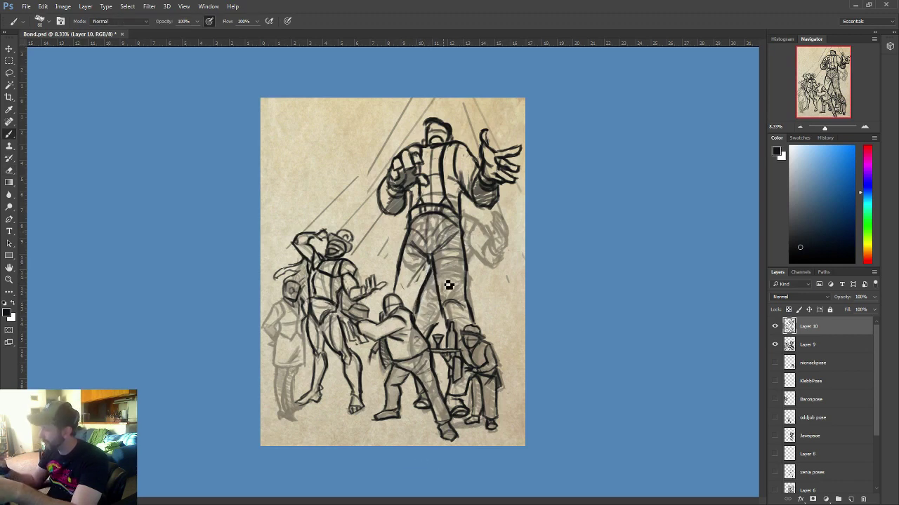
Lasso the figure with the arm raised to its head, enlarge it to about 116% width and 134% height, and deselect.
{"action": "left_click", "coordinate": [9, 73]}
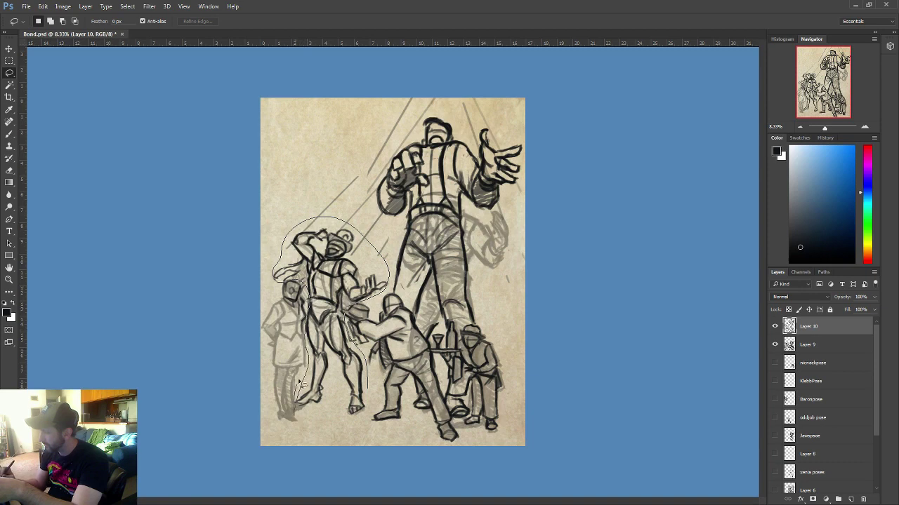
{"action": "left_click_drag", "start_coordinate": [357, 381], "coordinate": [360, 385]}
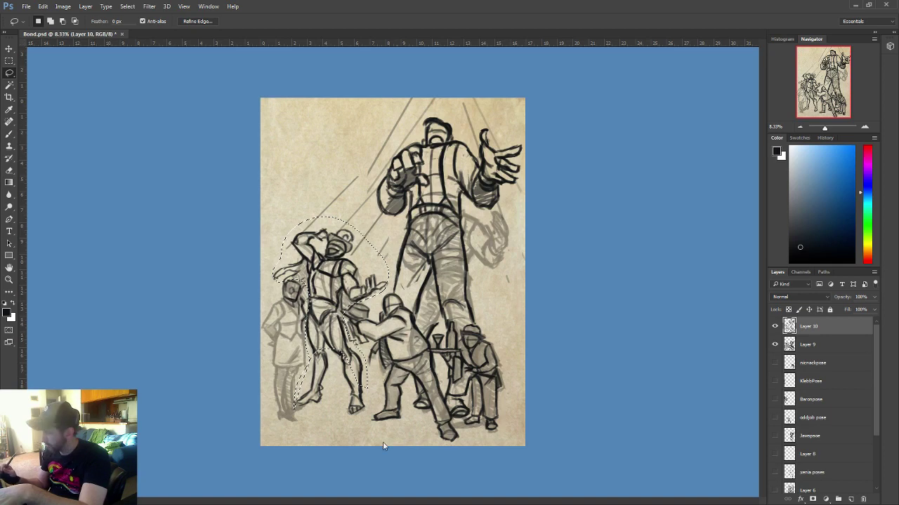
{"action": "key", "text": "ctrl+t"}
{"action": "left_click_drag", "start_coordinate": [331, 217], "coordinate": [331, 141]}
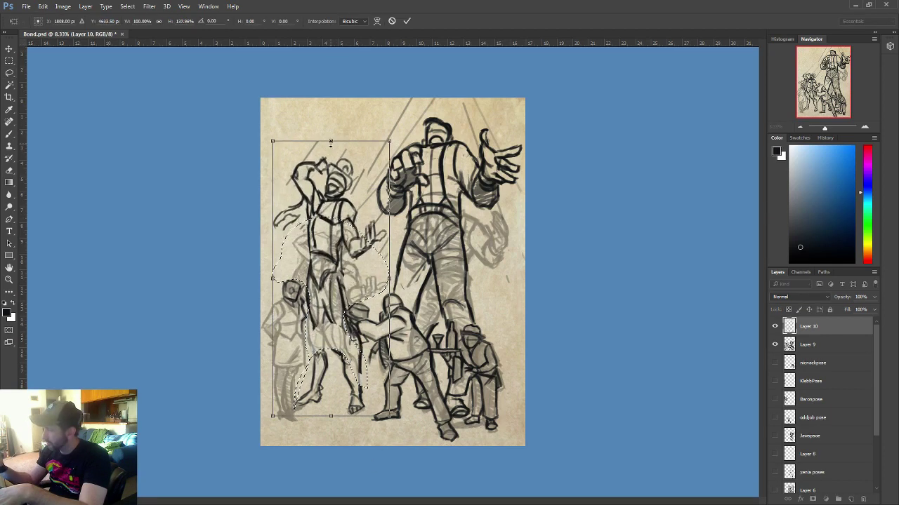
{"action": "left_click_drag", "start_coordinate": [389, 278], "coordinate": [405, 279]}
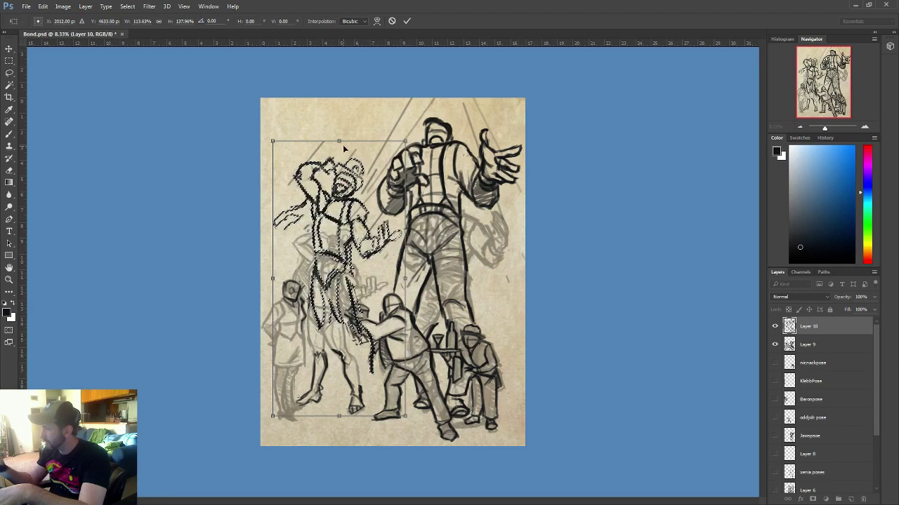
{"action": "left_click_drag", "start_coordinate": [339, 141], "coordinate": [339, 149]}
{"action": "left_click_drag", "start_coordinate": [414, 290], "coordinate": [410, 282]}
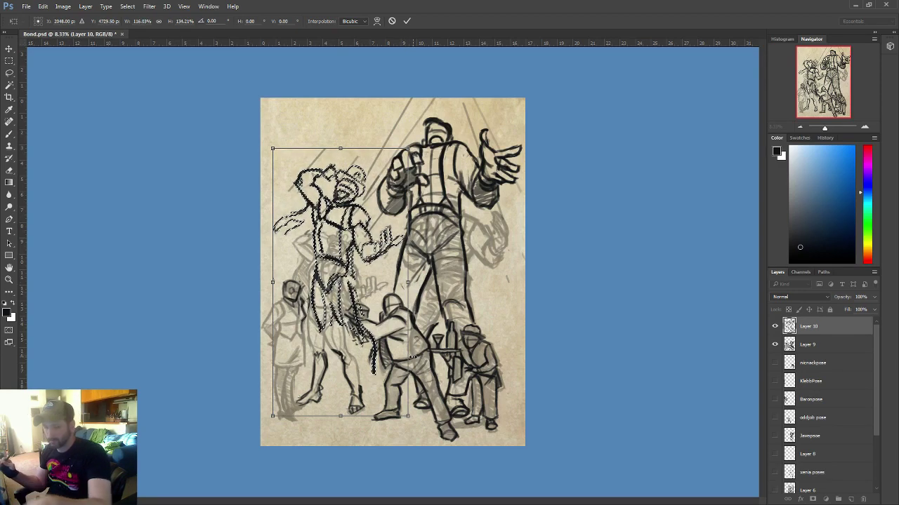
{"action": "key", "text": "Return"}
{"action": "key", "text": "l"}
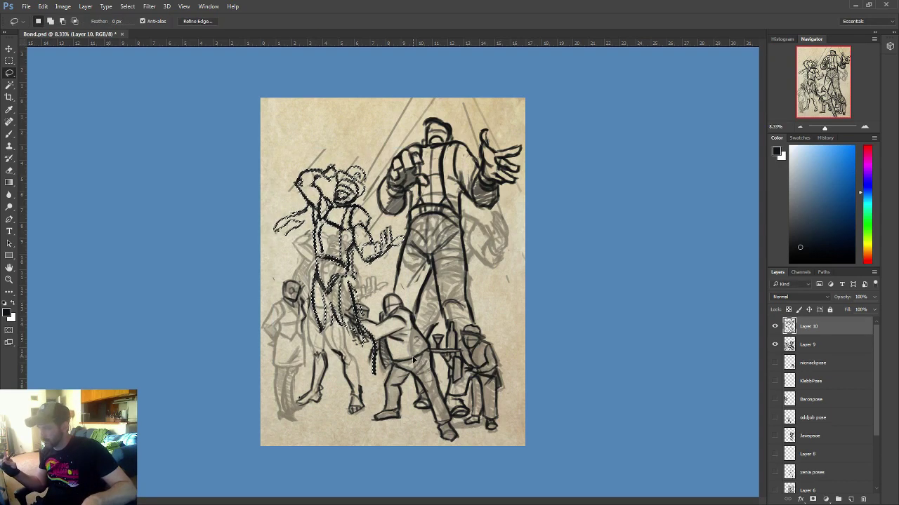
{"action": "key", "text": "ctrl+d"}
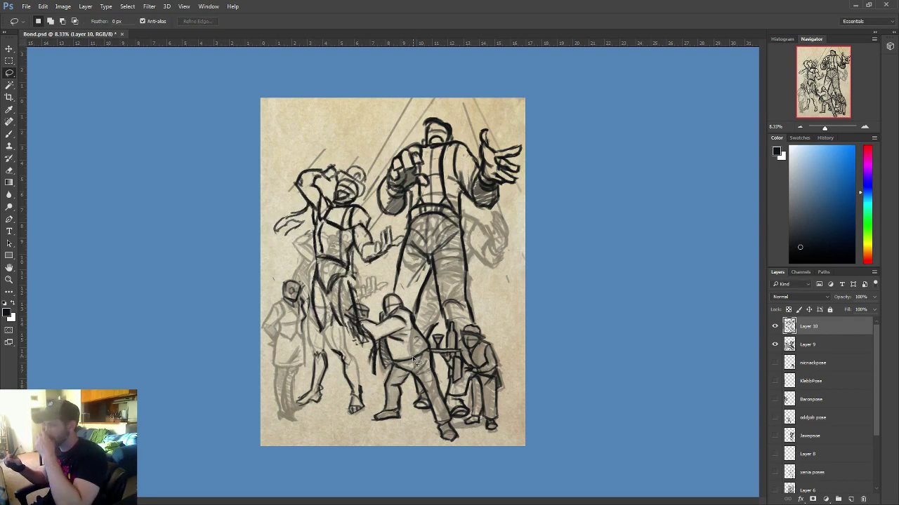
Draw ragged strands hanging from both arms of the figure with the raised arm, and darken its hair and collar with the brush.
{"action": "key", "text": "b"}
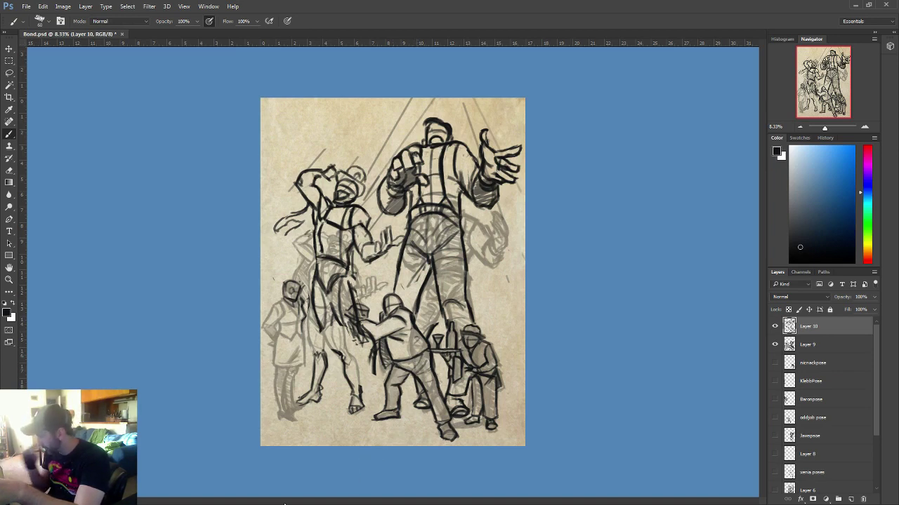
{"action": "key", "text": "e"}
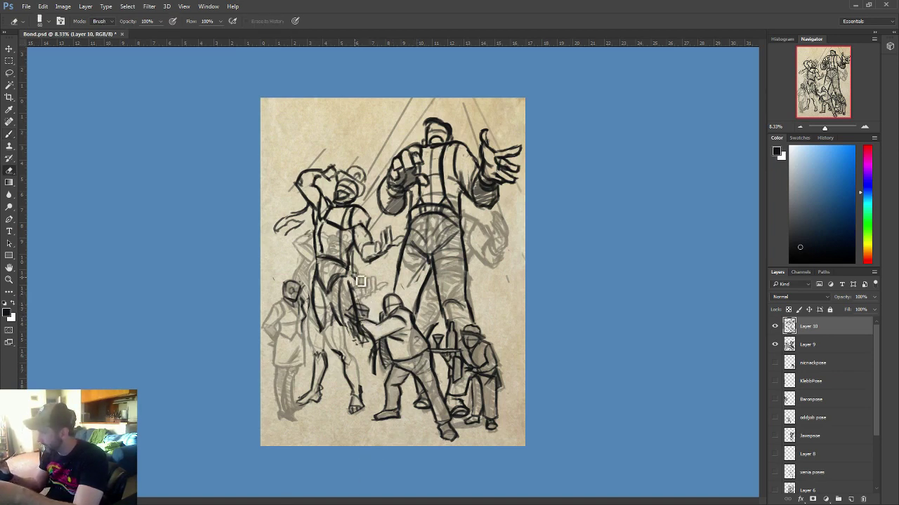
{"action": "key", "text": "b"}
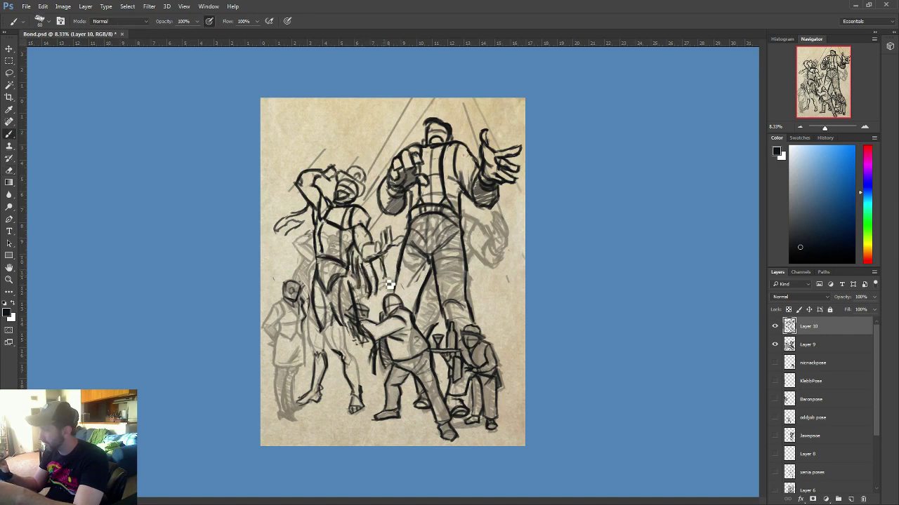
{"action": "key", "text": "e"}
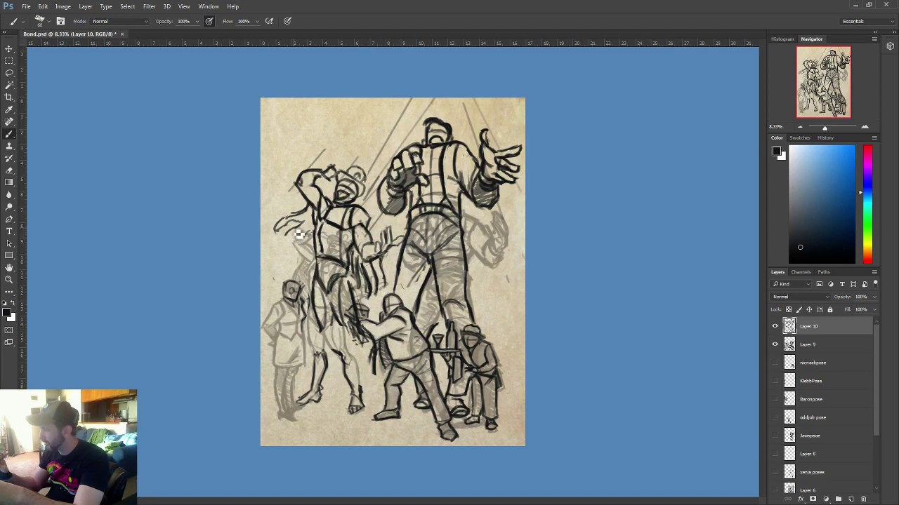
{"action": "mouse_move", "coordinate": [299, 235]}
{"action": "left_mouse_down"}
{"action": "mouse_move", "coordinate": [287, 253]}
{"action": "mouse_move", "coordinate": [298, 254]}
{"action": "left_mouse_up"}
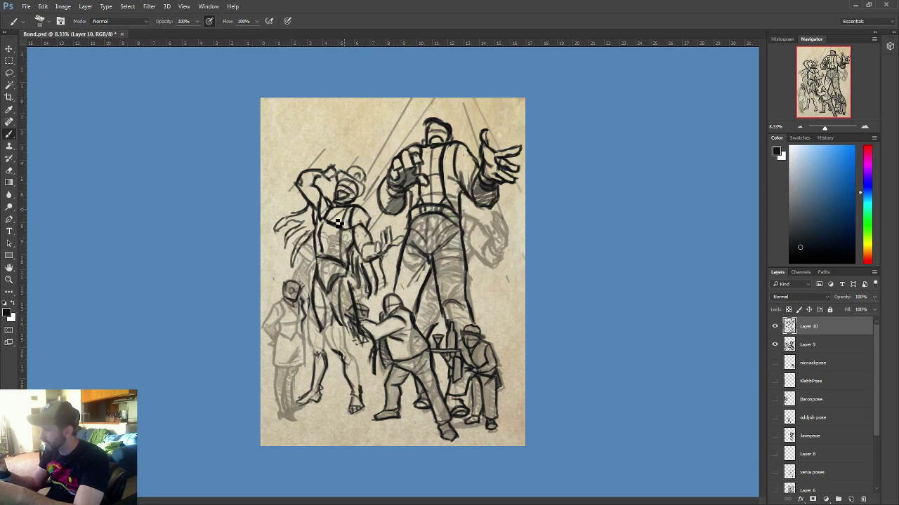
{"action": "key", "text": "e"}
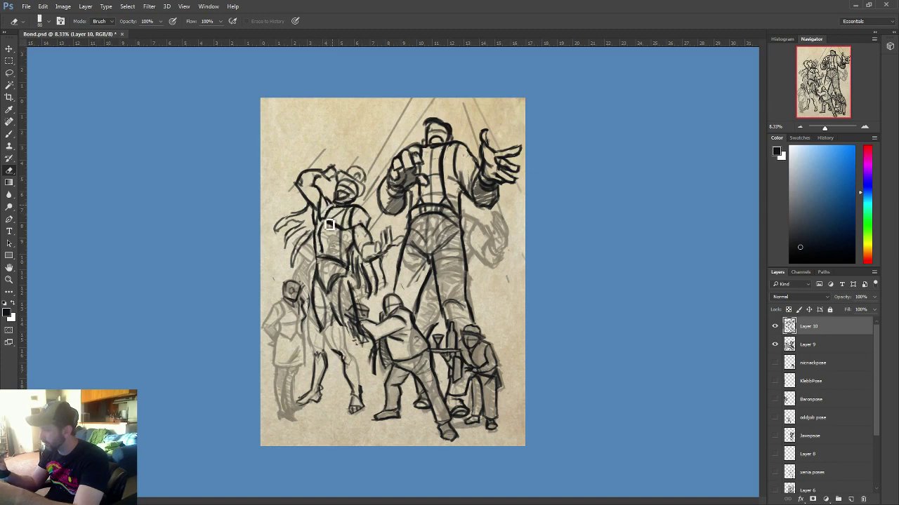
{"action": "key", "text": "b"}
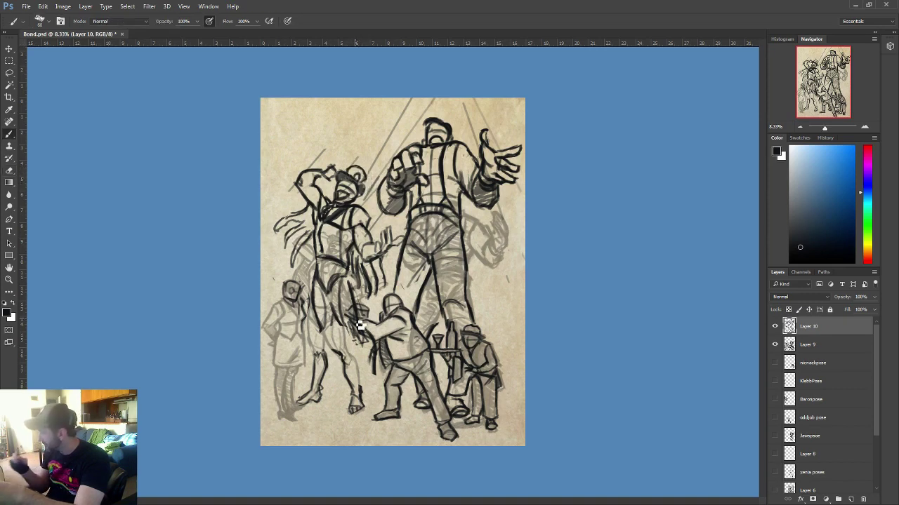
Redraw the hat held in the lunging foreground figure's outstretched hand, refining its crown and brim with the brush and eraser.
{"action": "key", "text": "e"}
{"action": "key", "text": "b"}
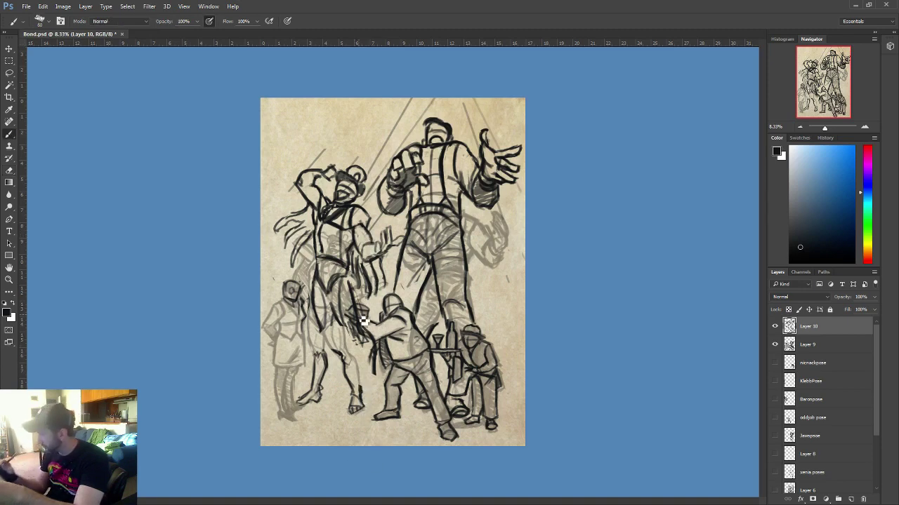
{"action": "key", "text": "e"}
{"action": "key", "text": "b"}
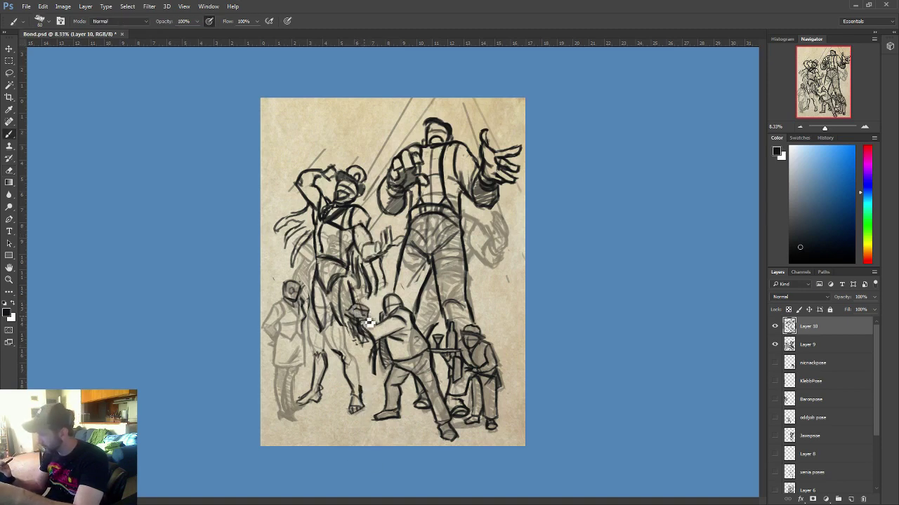
{"action": "key", "text": "e"}
{"action": "key", "text": "b"}
{"action": "key", "text": "e"}
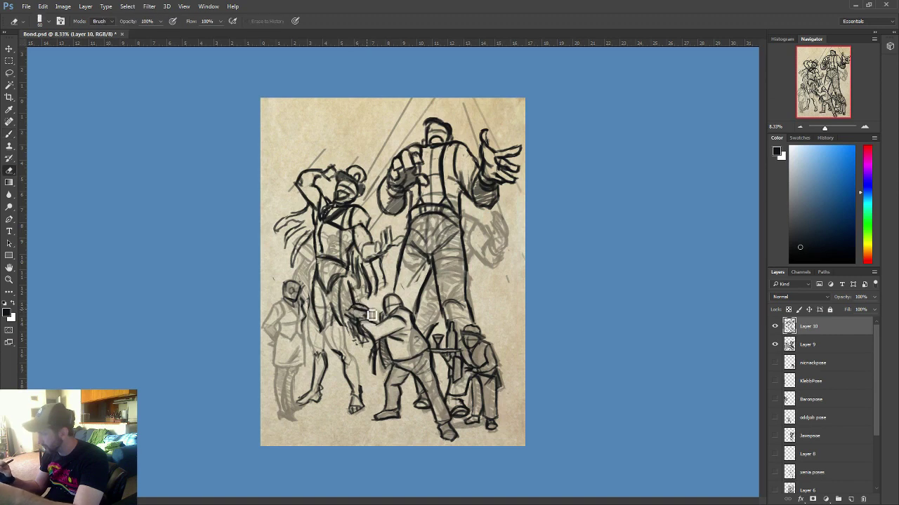
{"action": "key", "text": "b"}
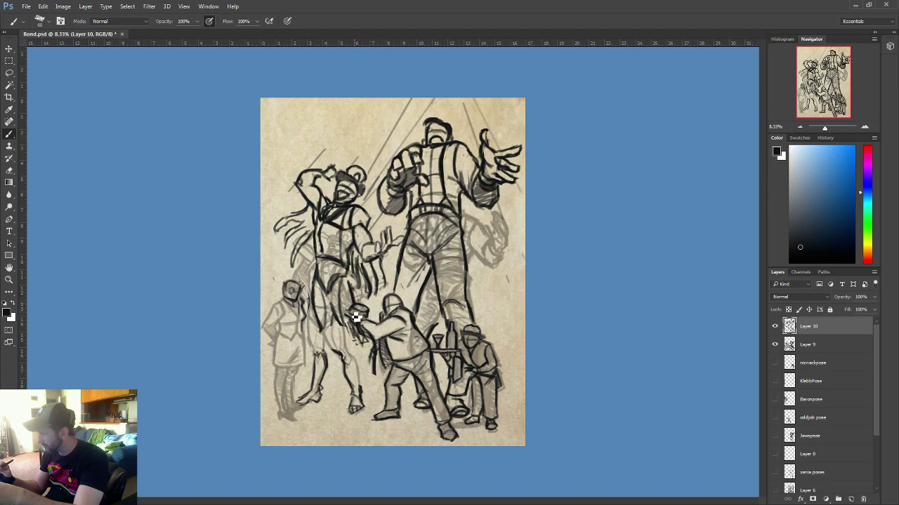
{"action": "key", "text": "e"}
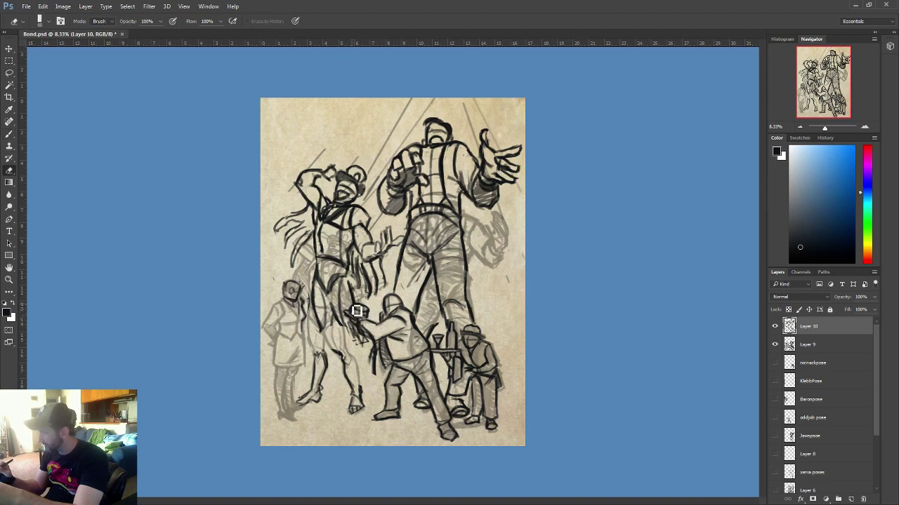
{"action": "key", "text": "b"}
{"action": "mouse_move", "coordinate": [348, 317]}
{"action": "left_mouse_down"}
{"action": "mouse_move", "coordinate": [378, 327]}
{"action": "mouse_move", "coordinate": [379, 337]}
{"action": "mouse_move", "coordinate": [397, 336]}
{"action": "left_mouse_up"}
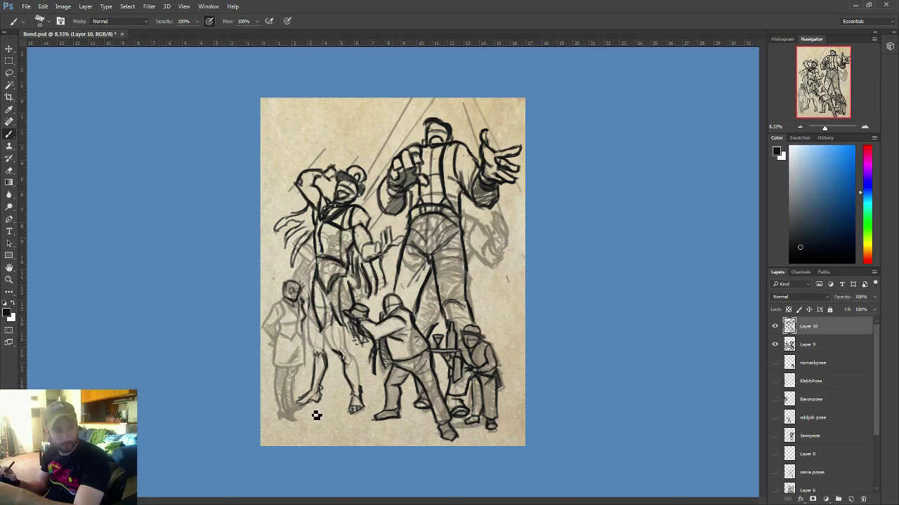
Erase the leftmost standing figure's dark lines from Layer 10 and lasso its faint underdrawing on Layer 9.
{"action": "key", "text": "e"}
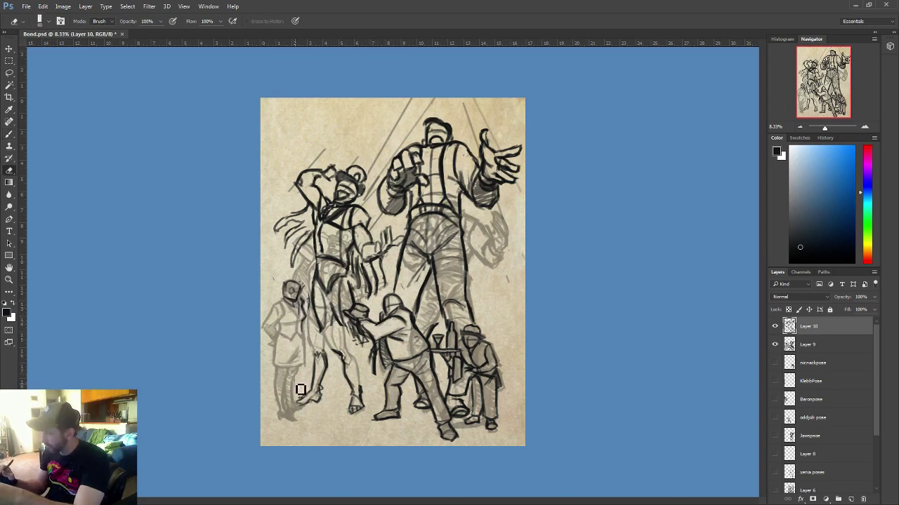
{"action": "mouse_move", "coordinate": [306, 290]}
{"action": "left_mouse_down"}
{"action": "mouse_move", "coordinate": [301, 319]}
{"action": "mouse_move", "coordinate": [306, 286]}
{"action": "mouse_move", "coordinate": [294, 305]}
{"action": "mouse_move", "coordinate": [294, 283]}
{"action": "mouse_move", "coordinate": [287, 296]}
{"action": "mouse_move", "coordinate": [301, 301]}
{"action": "mouse_move", "coordinate": [311, 290]}
{"action": "mouse_move", "coordinate": [302, 320]}
{"action": "mouse_move", "coordinate": [315, 348]}
{"action": "left_mouse_up"}
{"action": "left_click", "coordinate": [782, 342]}
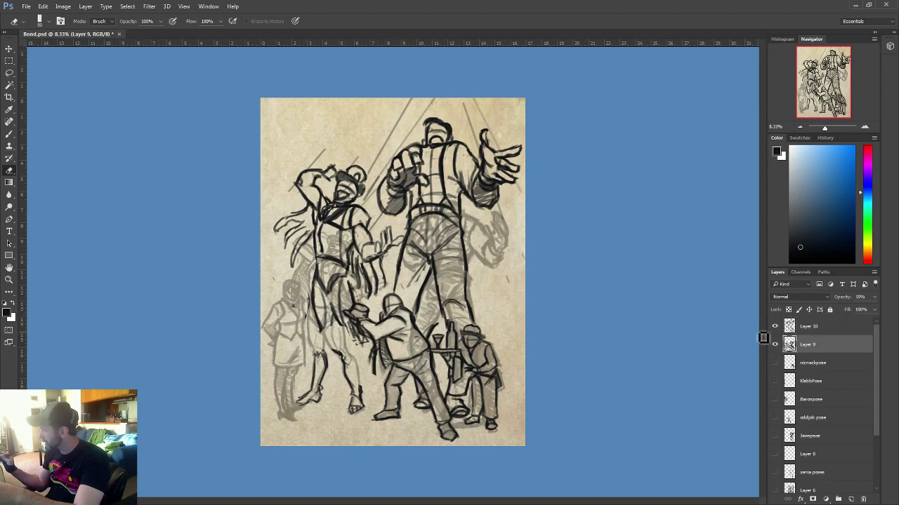
{"action": "key", "text": "l"}
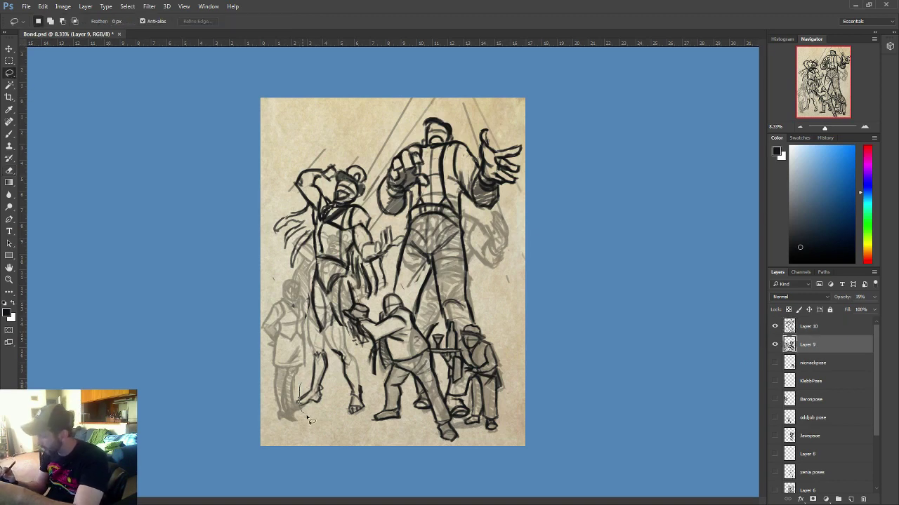
{"action": "mouse_move", "coordinate": [311, 340]}
{"action": "left_mouse_down"}
{"action": "mouse_move", "coordinate": [300, 443]}
{"action": "mouse_move", "coordinate": [302, 380]}
{"action": "mouse_move", "coordinate": [307, 424]}
{"action": "mouse_move", "coordinate": [285, 438]}
{"action": "mouse_move", "coordinate": [246, 337]}
{"action": "mouse_move", "coordinate": [312, 270]}
{"action": "mouse_move", "coordinate": [319, 426]}
{"action": "left_mouse_up"}
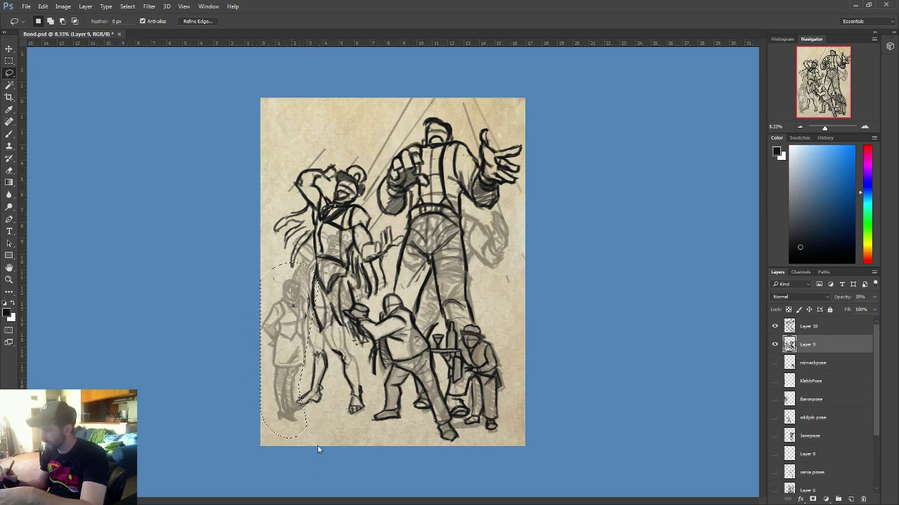
Enlarge the selected standing figure upward and sideways to about 121% width and 118% height, and clear the selection.
{"action": "key", "text": "ctrl+t"}
{"action": "left_click_drag", "start_coordinate": [302, 263], "coordinate": [298, 231]}
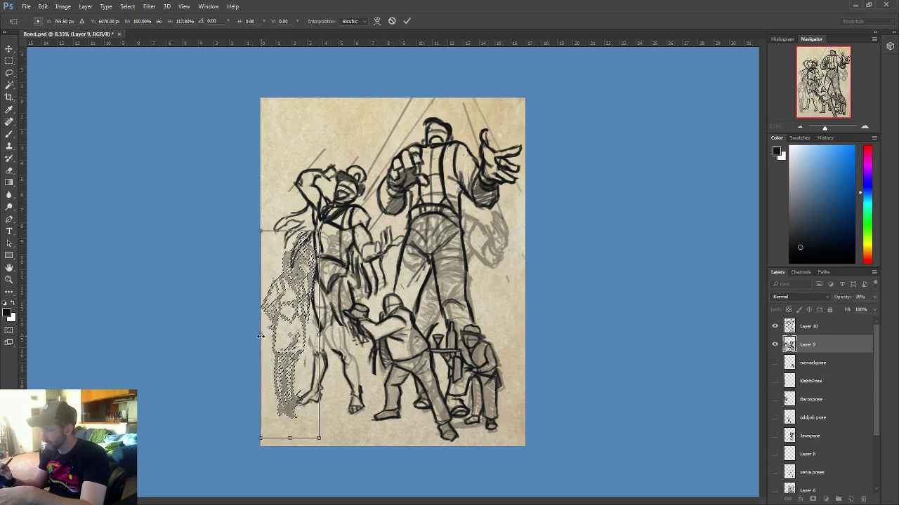
{"action": "left_click_drag", "start_coordinate": [260, 335], "coordinate": [254, 335]}
{"action": "left_click_drag", "start_coordinate": [319, 335], "coordinate": [324, 336]}
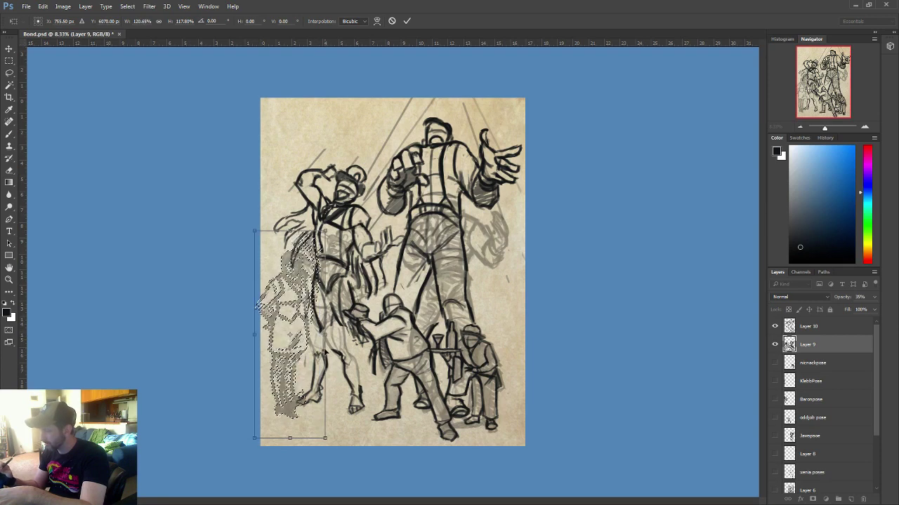
{"action": "key", "text": "Return"}
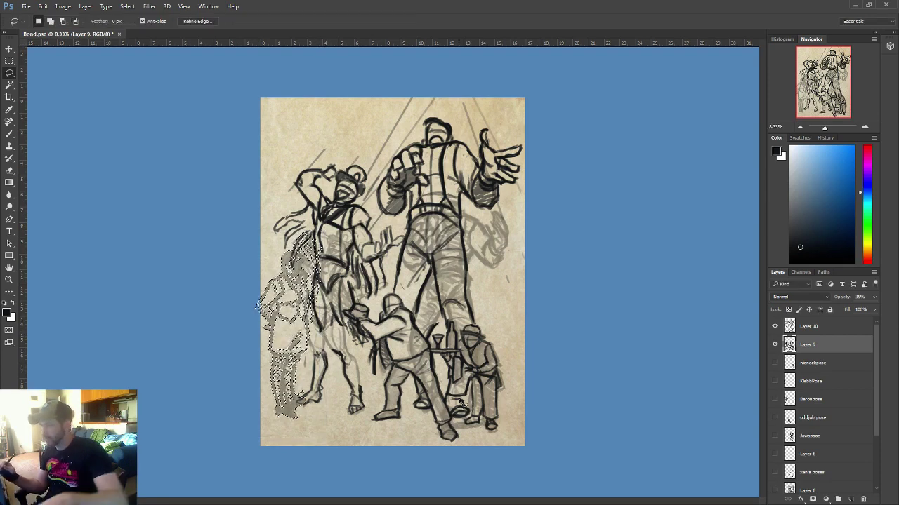
{"action": "key", "text": "ctrl+d"}
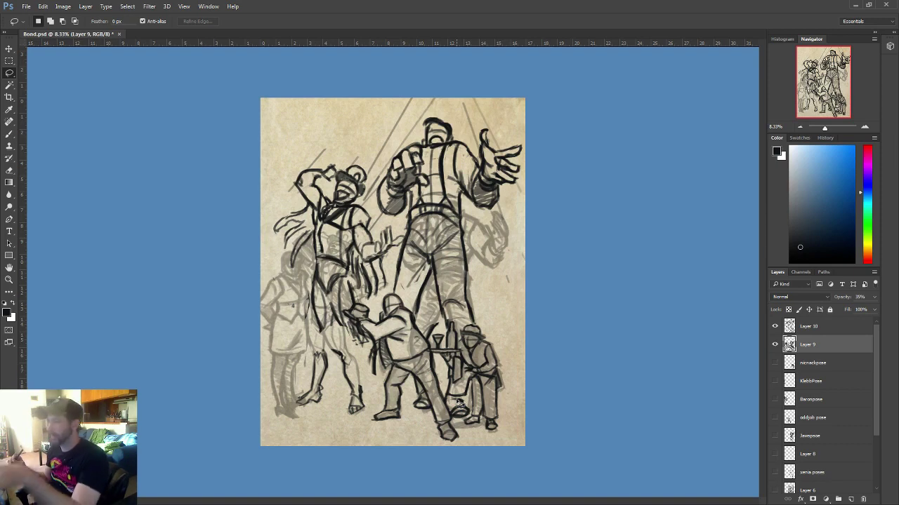
Outline the leftmost figure's enlarged head on Layer 10 with the brush and eraser, undoing the stray scribble above the figures.
{"action": "key", "text": "b"}
{"action": "left_click", "coordinate": [795, 328]}
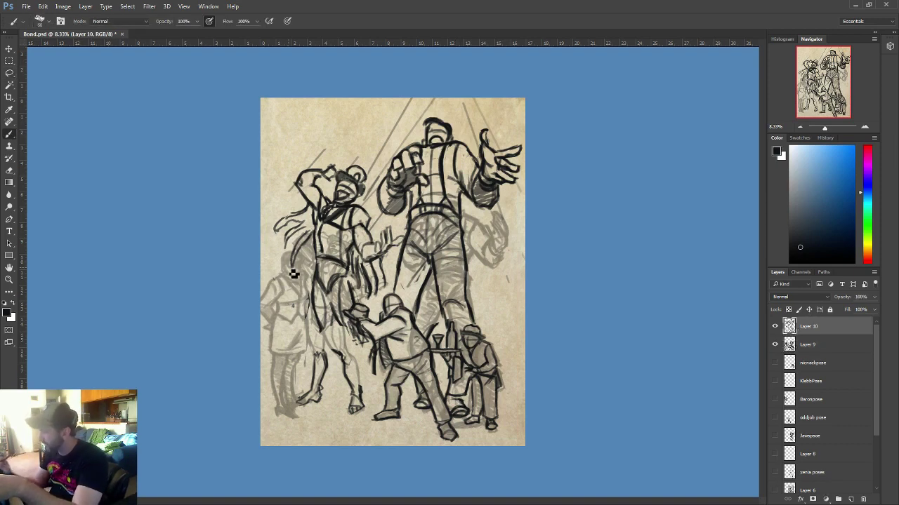
{"action": "key", "text": "e"}
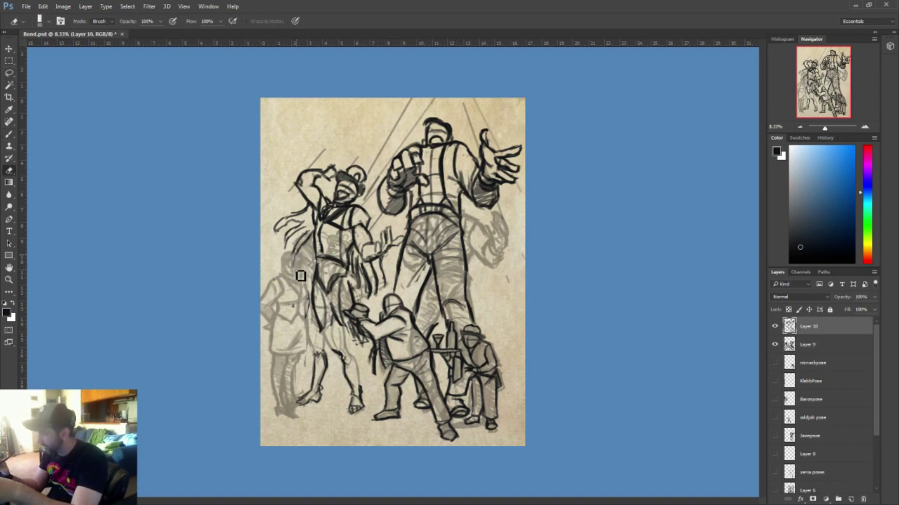
{"action": "key", "text": "b"}
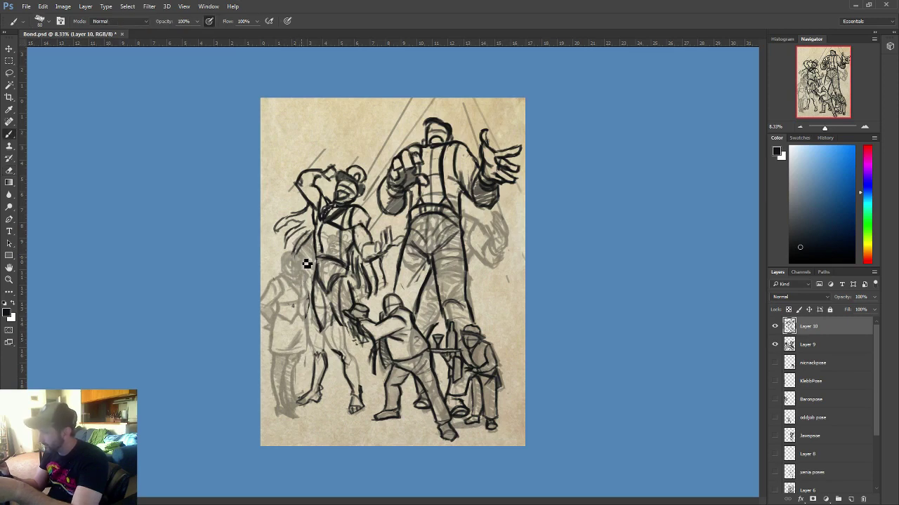
{"action": "key", "text": "e"}
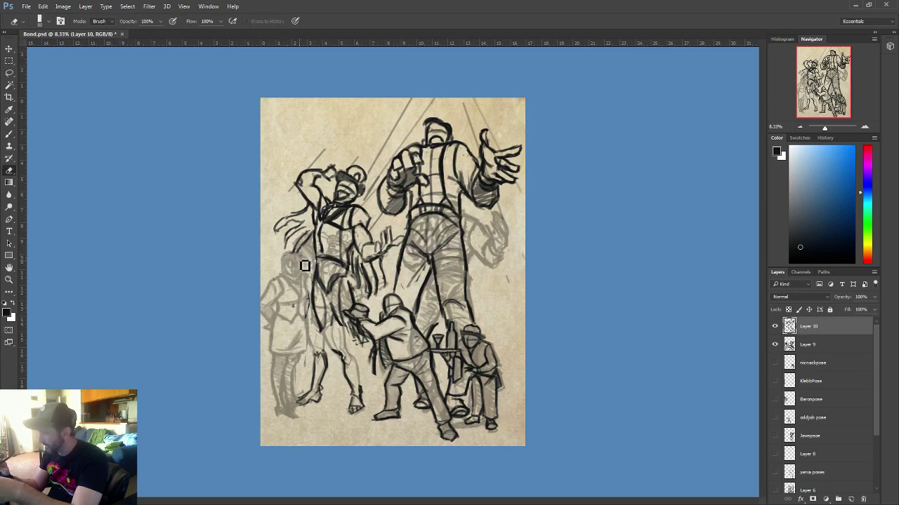
{"action": "key", "text": "b"}
{"action": "key", "text": "e"}
{"action": "key", "text": "b"}
{"action": "key", "text": "e"}
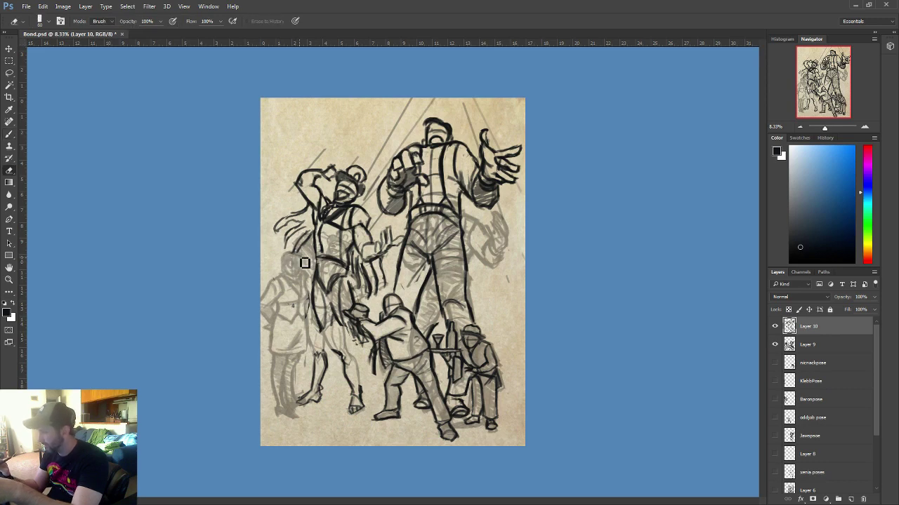
{"action": "key", "text": "b"}
{"action": "left_click_drag", "start_coordinate": [297, 125], "coordinate": [281, 153]}
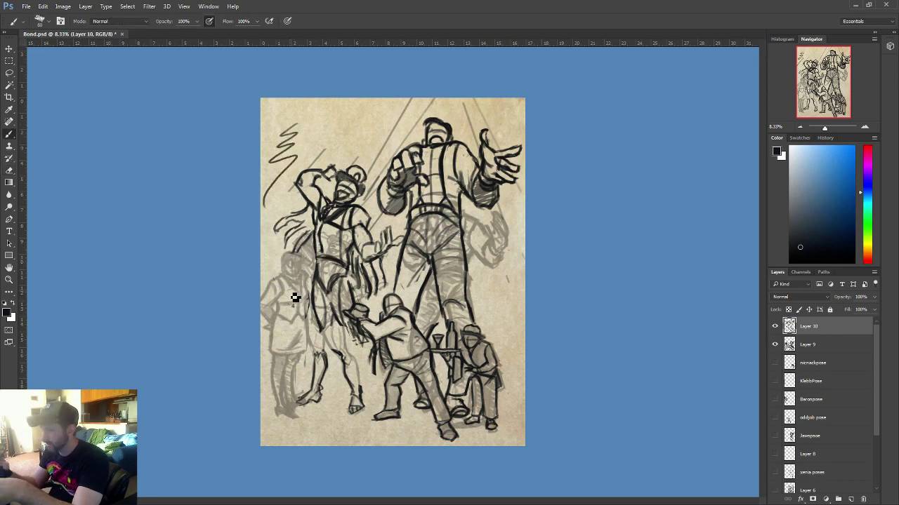
{"action": "key", "text": "ctrl+z"}
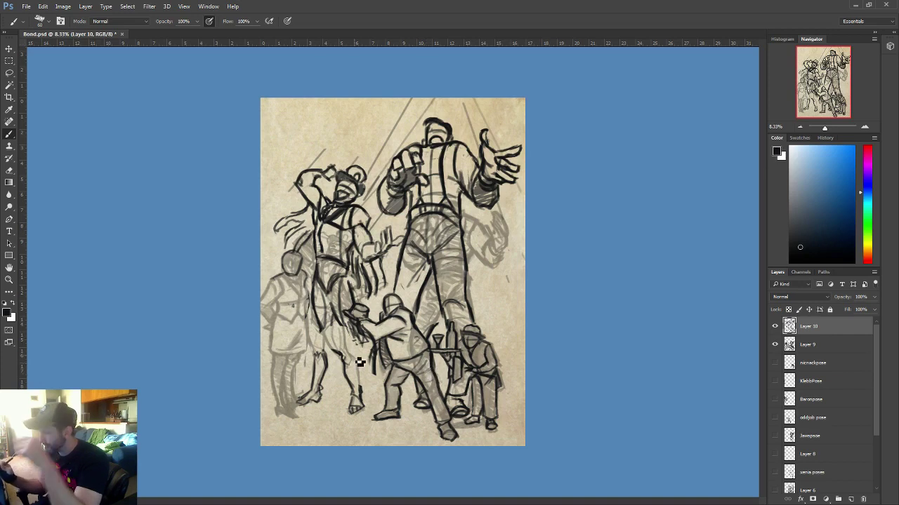
Redraw the leftmost figure's shoulders, arms, jacket and skirt over the enlarged underdrawing, cleaning the lines with the eraser.
{"action": "key", "text": "e"}
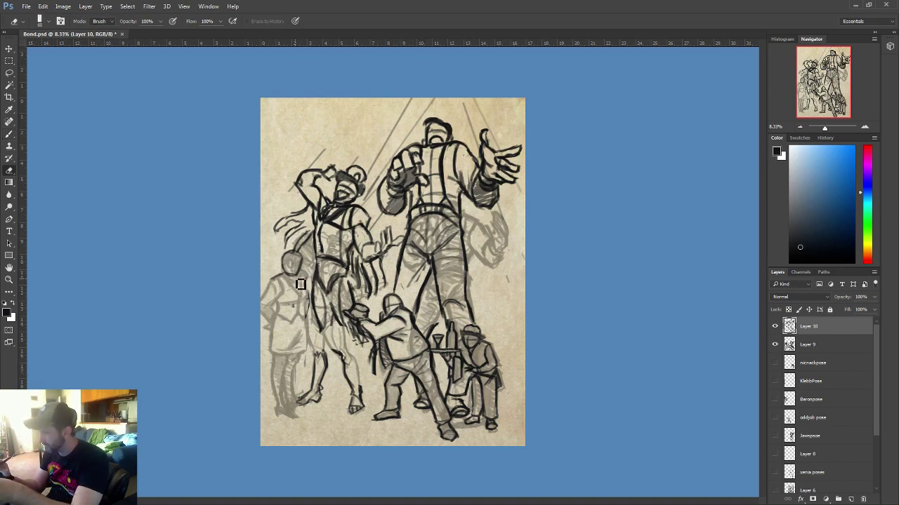
{"action": "key", "text": "b"}
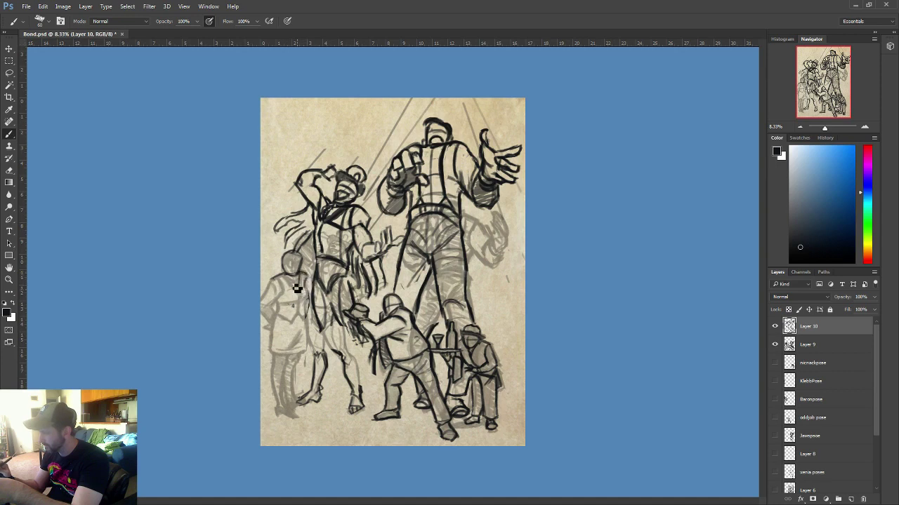
{"action": "key", "text": "e"}
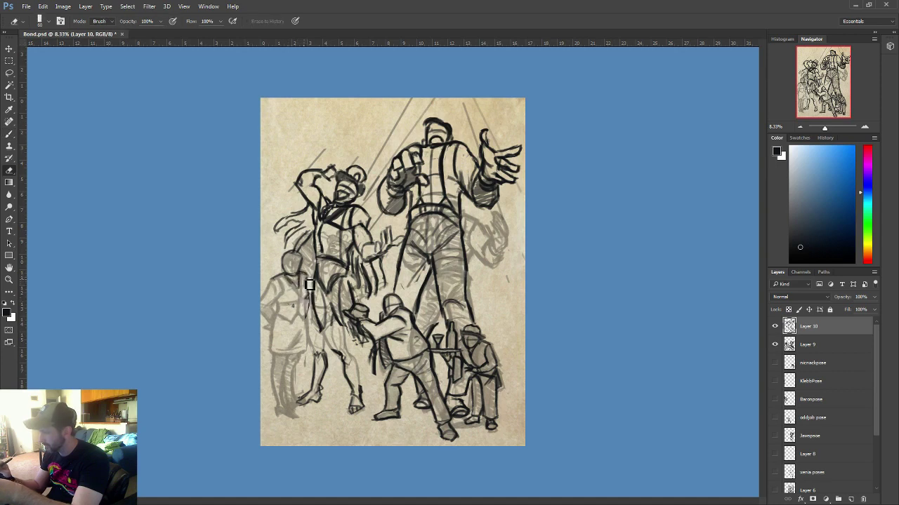
{"action": "key", "text": "b"}
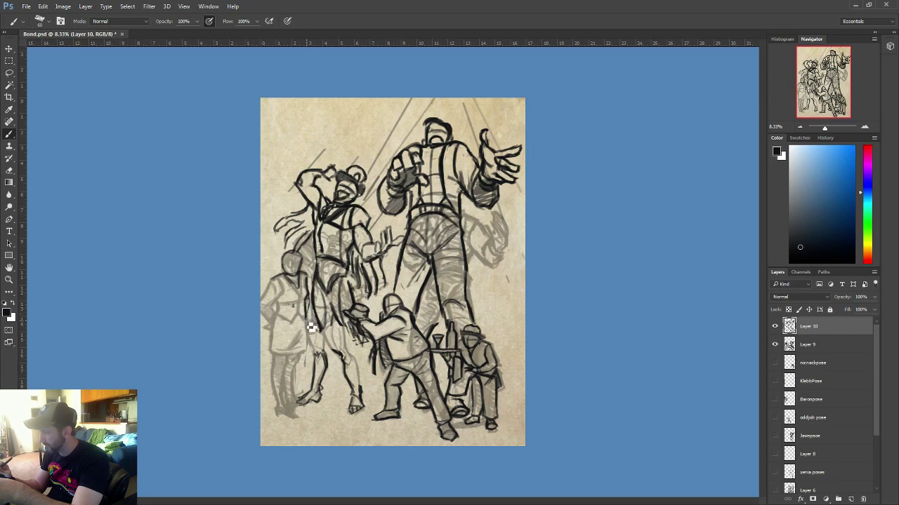
{"action": "mouse_move", "coordinate": [285, 306]}
{"action": "left_mouse_down"}
{"action": "mouse_move", "coordinate": [274, 361]}
{"action": "mouse_move", "coordinate": [312, 358]}
{"action": "left_mouse_up"}
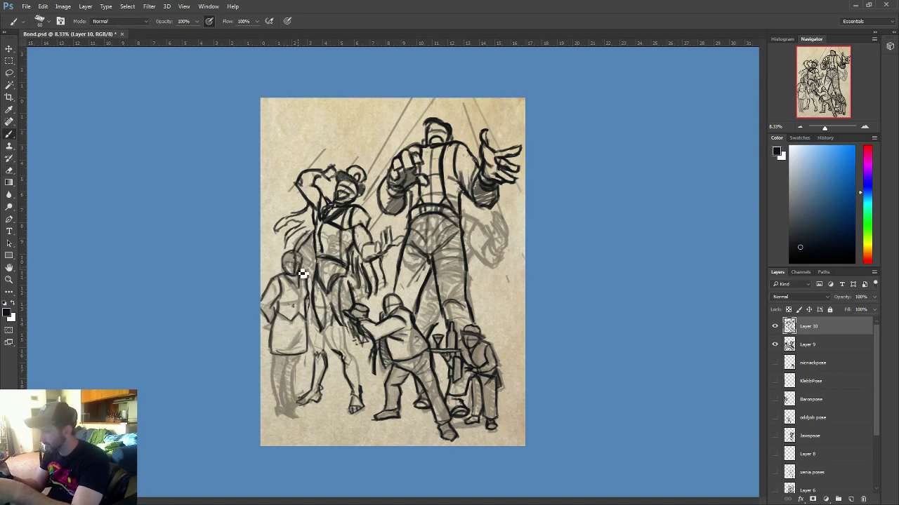
Draw the leftmost figure's legs below the skirt on Layer 10 with the brush, following the enlarged underdrawing.
{"action": "left_click_drag", "start_coordinate": [274, 358], "coordinate": [286, 408]}
{"action": "left_click_drag", "start_coordinate": [289, 358], "coordinate": [290, 408]}
{"action": "left_click", "coordinate": [289, 408]}
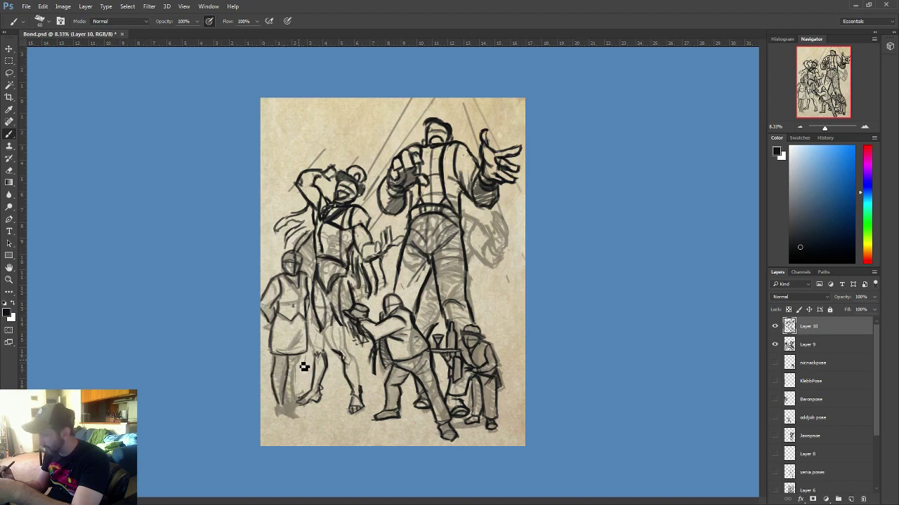
{"action": "left_click_drag", "start_coordinate": [296, 357], "coordinate": [303, 400]}
Clean the leftmost figure's ankle lines and erase the dark lower legs and feet of the figure with the raised arm.
{"action": "key", "text": "e"}
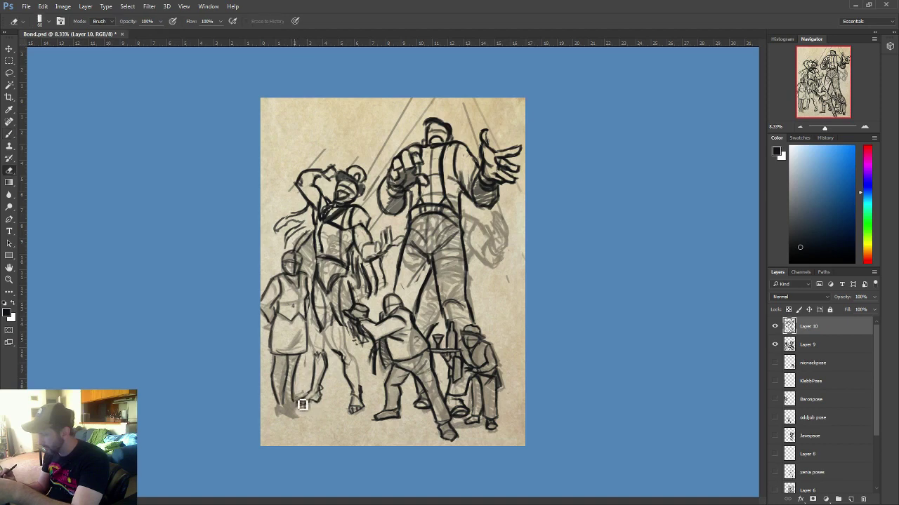
{"action": "key", "text": "b"}
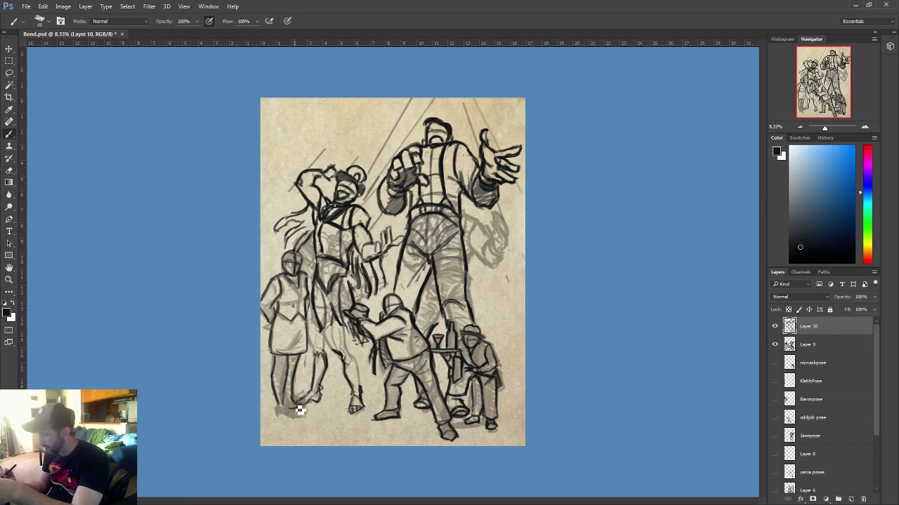
{"action": "key", "text": "e"}
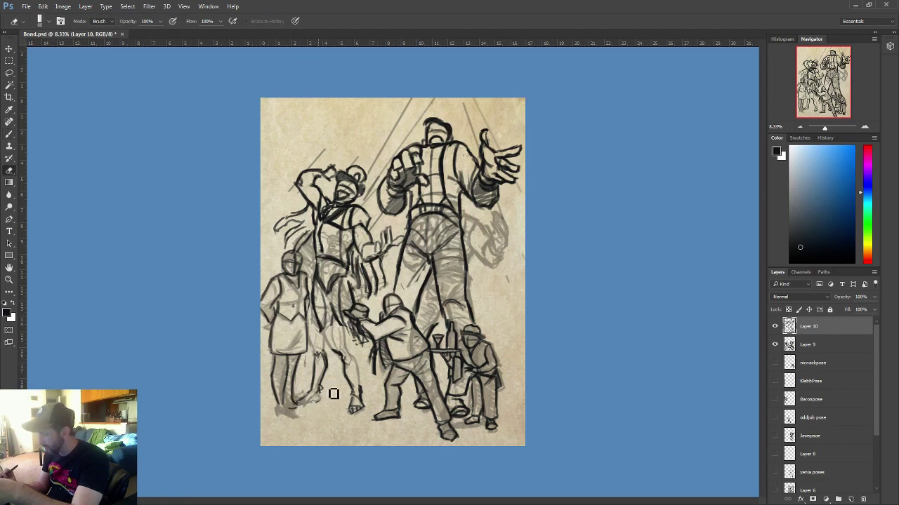
{"action": "mouse_move", "coordinate": [315, 381]}
{"action": "left_mouse_down"}
{"action": "mouse_move", "coordinate": [332, 356]}
{"action": "mouse_move", "coordinate": [322, 368]}
{"action": "mouse_move", "coordinate": [360, 363]}
{"action": "mouse_move", "coordinate": [367, 372]}
{"action": "mouse_move", "coordinate": [344, 398]}
{"action": "mouse_move", "coordinate": [367, 399]}
{"action": "mouse_move", "coordinate": [351, 431]}
{"action": "mouse_move", "coordinate": [345, 376]}
{"action": "mouse_move", "coordinate": [363, 405]}
{"action": "left_mouse_up"}
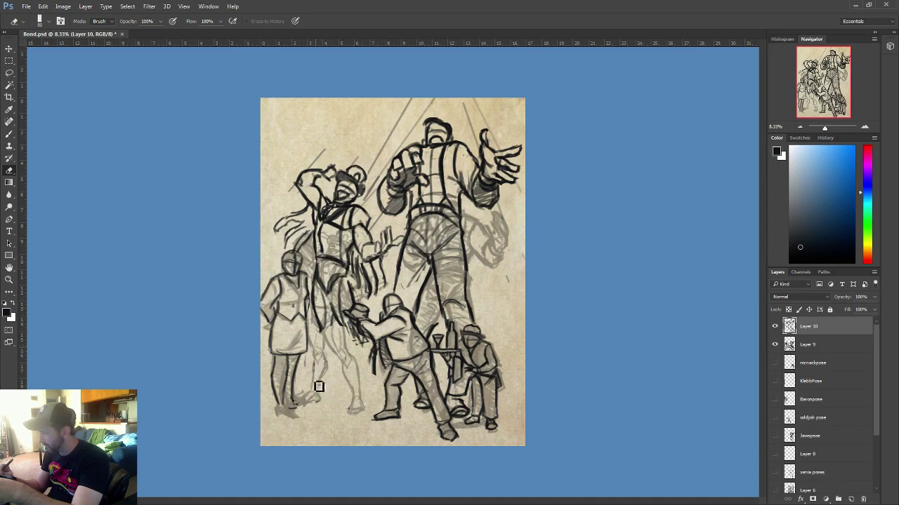
Shade the leftmost figure's upper legs, draw both feet, and tidy the leg and jacket lines with brush and eraser.
{"action": "key", "text": "b"}
{"action": "mouse_move", "coordinate": [291, 366]}
{"action": "left_mouse_down"}
{"action": "mouse_move", "coordinate": [302, 363]}
{"action": "mouse_move", "coordinate": [285, 388]}
{"action": "mouse_move", "coordinate": [307, 346]}
{"action": "mouse_move", "coordinate": [293, 347]}
{"action": "mouse_move", "coordinate": [278, 369]}
{"action": "mouse_move", "coordinate": [294, 417]}
{"action": "left_mouse_up"}
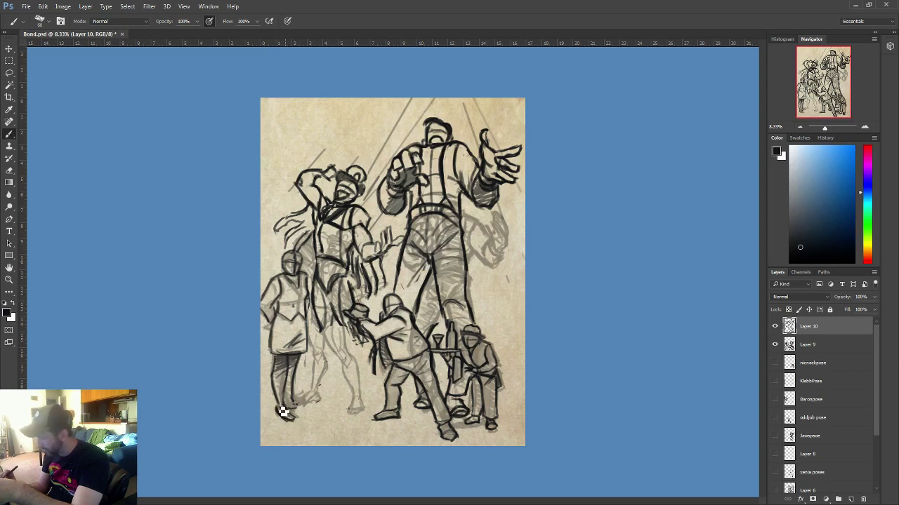
{"action": "key", "text": "e"}
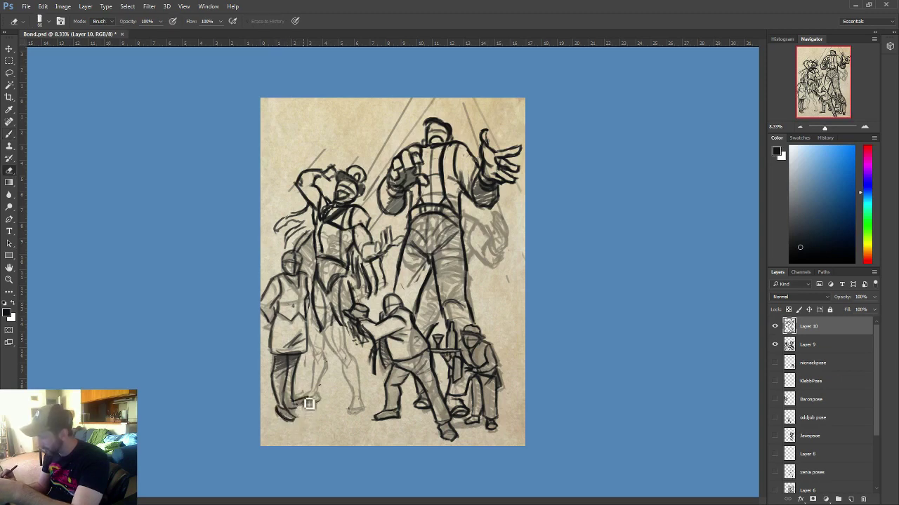
{"action": "key", "text": "b"}
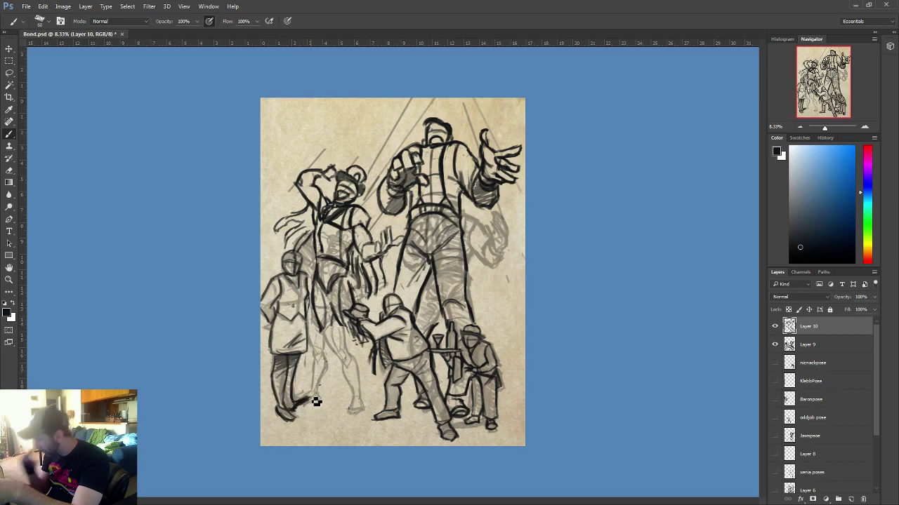
{"action": "key", "text": "e"}
{"action": "key", "text": "b"}
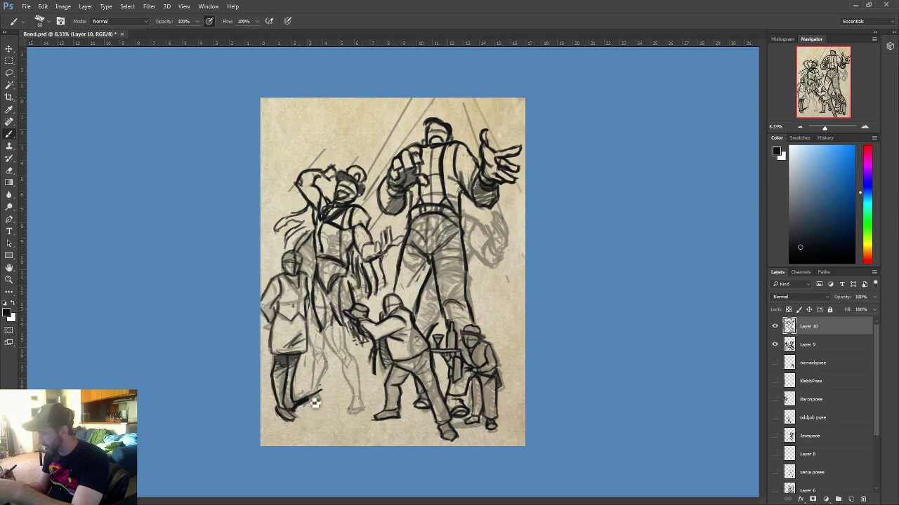
{"action": "key", "text": "e"}
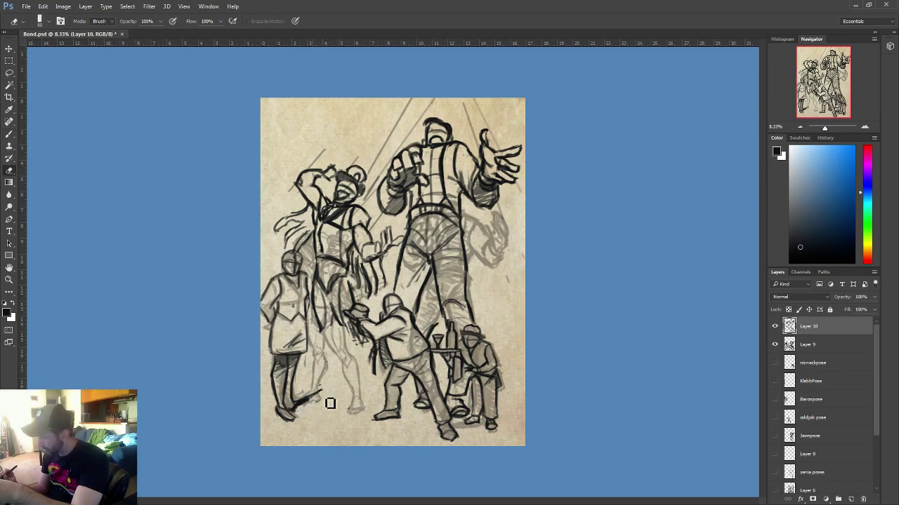
{"action": "key", "text": "b"}
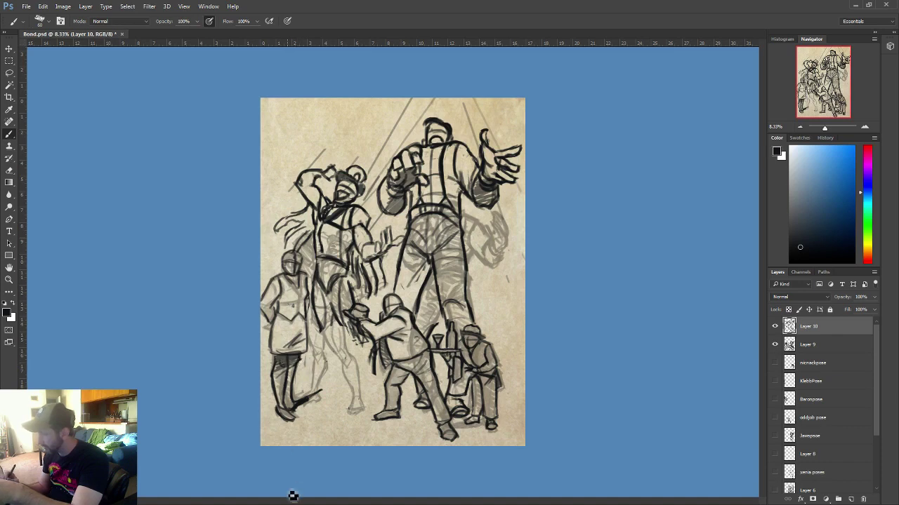
{"action": "key", "text": "e"}
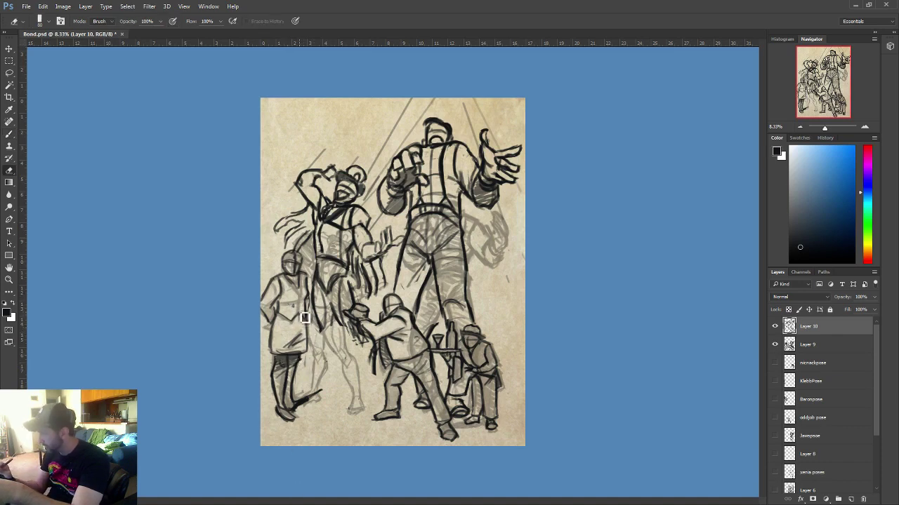
{"action": "key", "text": "b"}
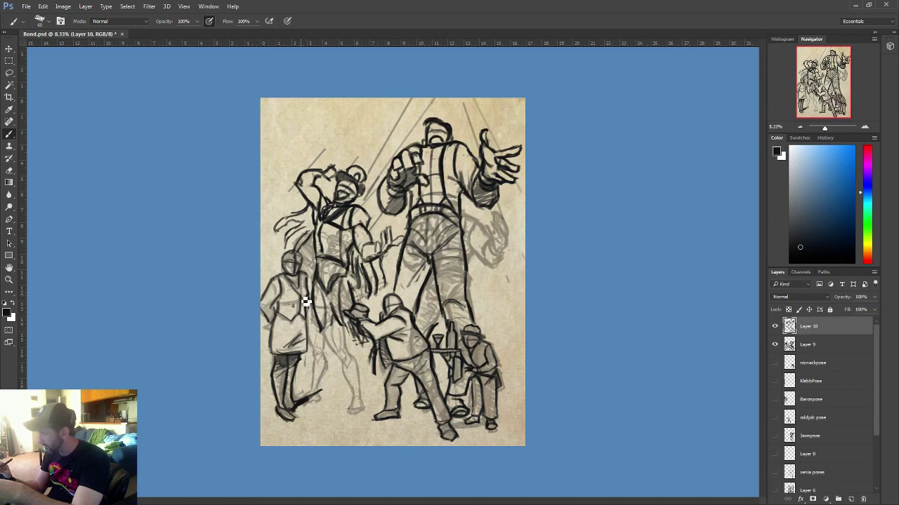
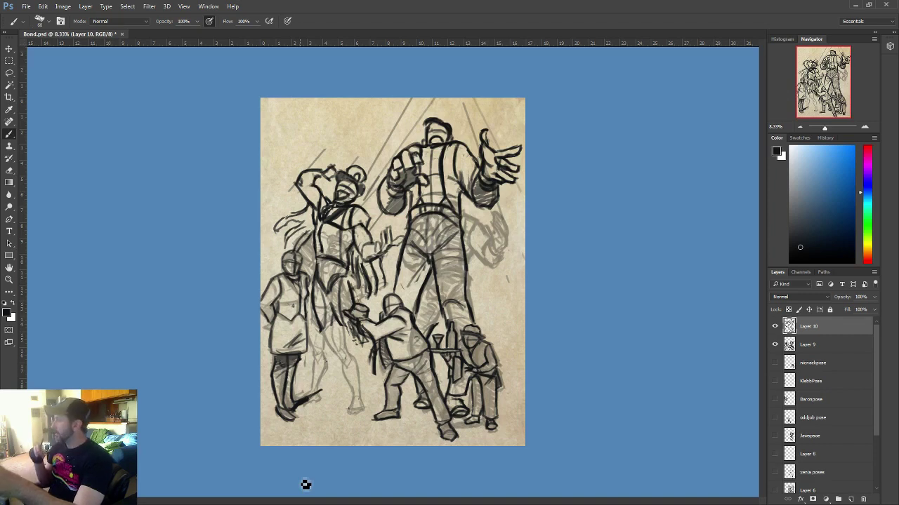
Erase the belt and waist lines of the figure with the raised arm and redraw the torso side and hip.
{"action": "key", "text": "e"}
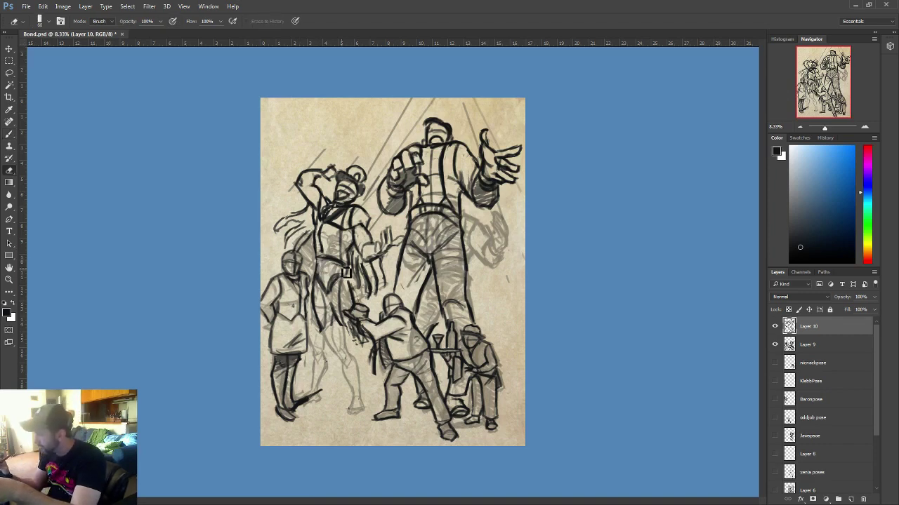
{"action": "mouse_move", "coordinate": [337, 270]}
{"action": "left_mouse_down"}
{"action": "mouse_move", "coordinate": [328, 262]}
{"action": "mouse_move", "coordinate": [350, 269]}
{"action": "left_mouse_up"}
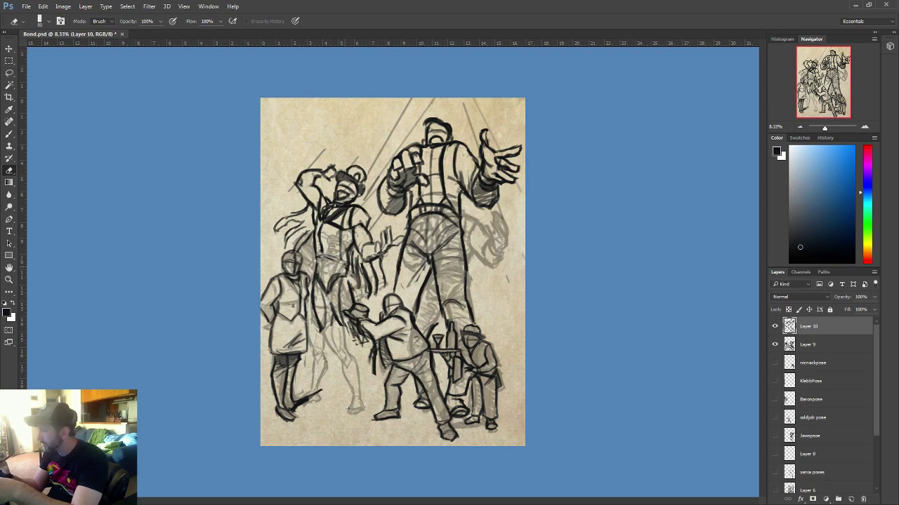
{"action": "left_click_drag", "start_coordinate": [342, 268], "coordinate": [321, 254]}
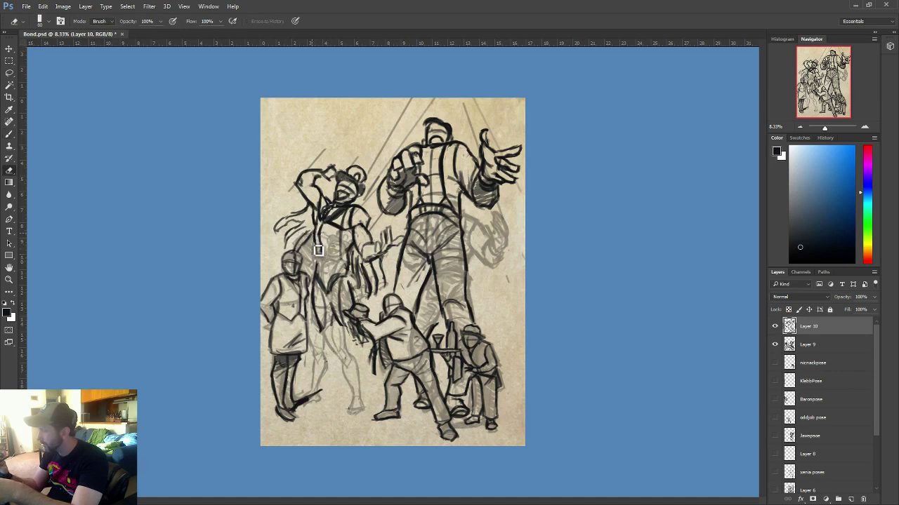
{"action": "key", "text": "b"}
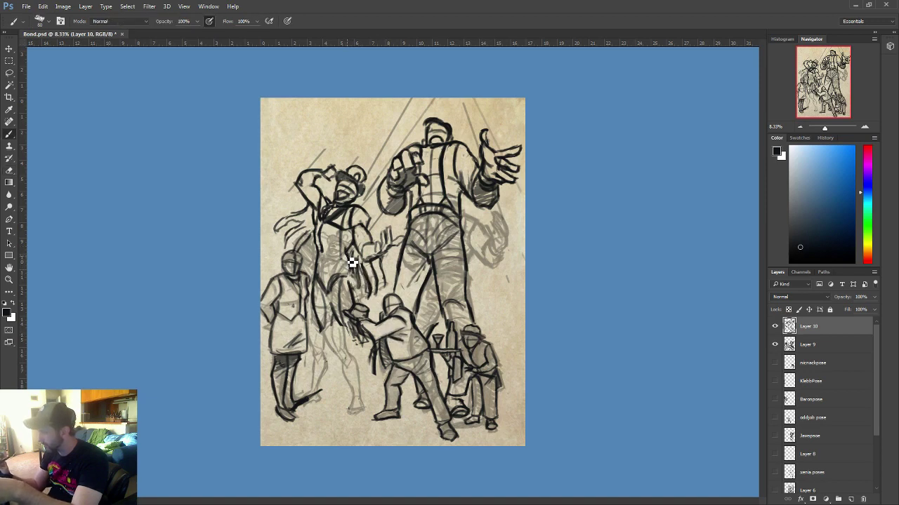
{"action": "key", "text": "e"}
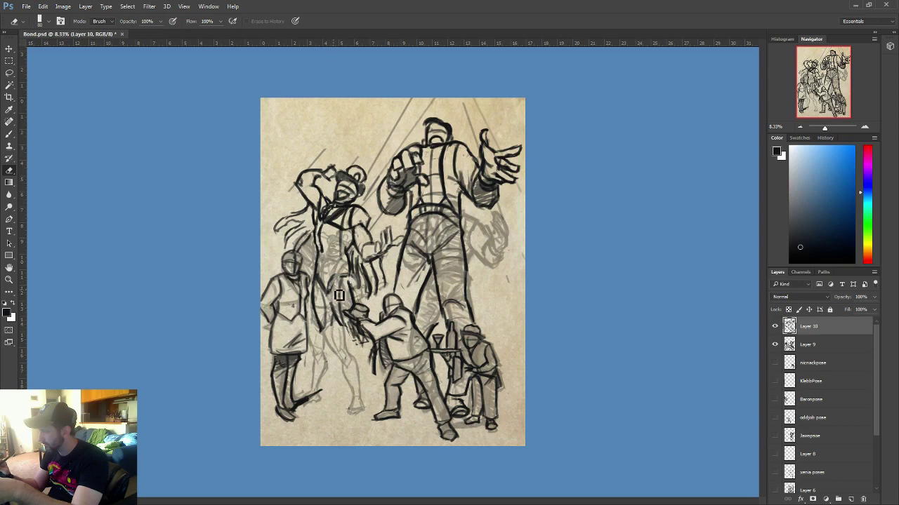
{"action": "key", "text": "b"}
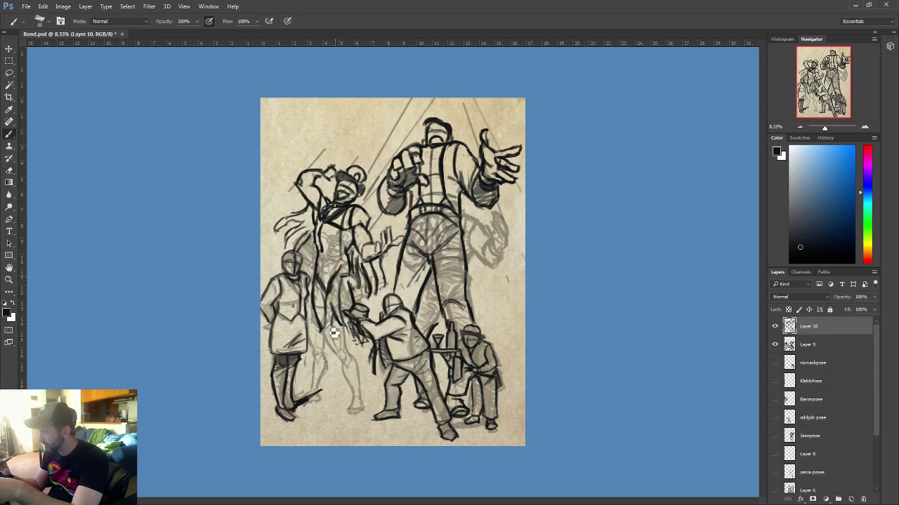
Erase the old dark thigh lines beside the front man's hat and redraw the raised-arm figure's inner hip curve.
{"action": "key", "text": "e"}
{"action": "mouse_move", "coordinate": [335, 307]}
{"action": "left_mouse_down"}
{"action": "mouse_move", "coordinate": [338, 333]}
{"action": "mouse_move", "coordinate": [345, 323]}
{"action": "mouse_move", "coordinate": [349, 334]}
{"action": "left_mouse_up"}
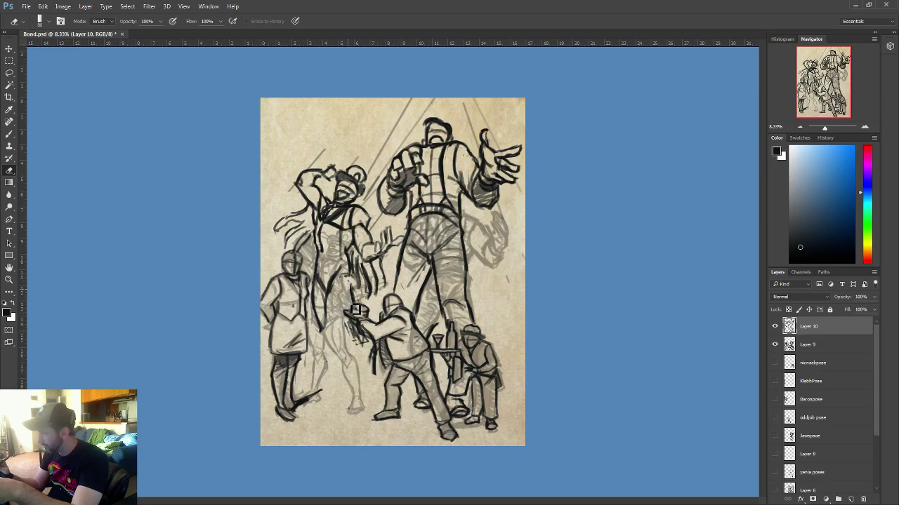
{"action": "left_click_drag", "start_coordinate": [360, 302], "coordinate": [347, 304]}
{"action": "key", "text": "b"}
{"action": "key", "text": "e"}
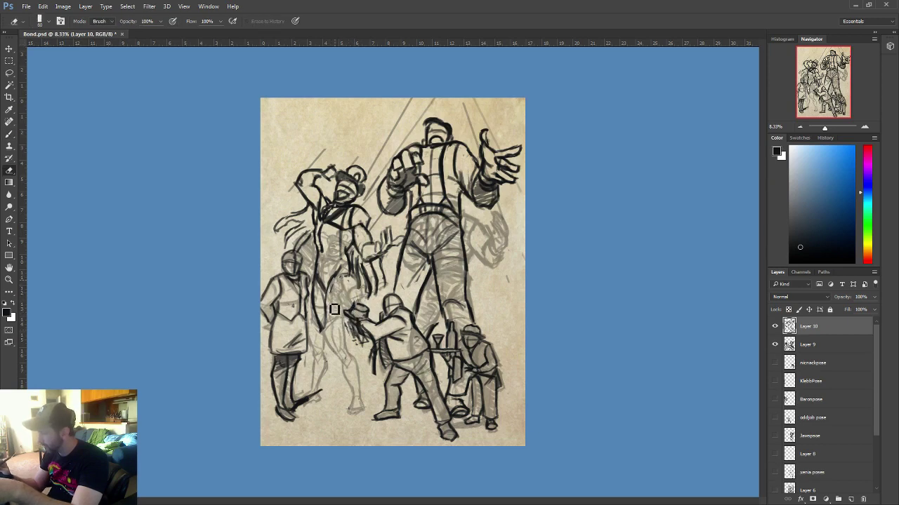
{"action": "key", "text": "b"}
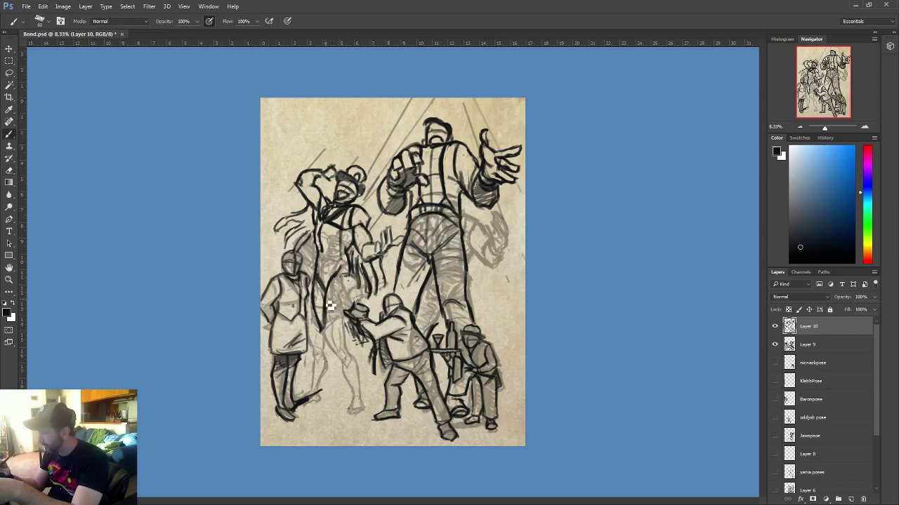
{"action": "key", "text": "e"}
{"action": "key", "text": "b"}
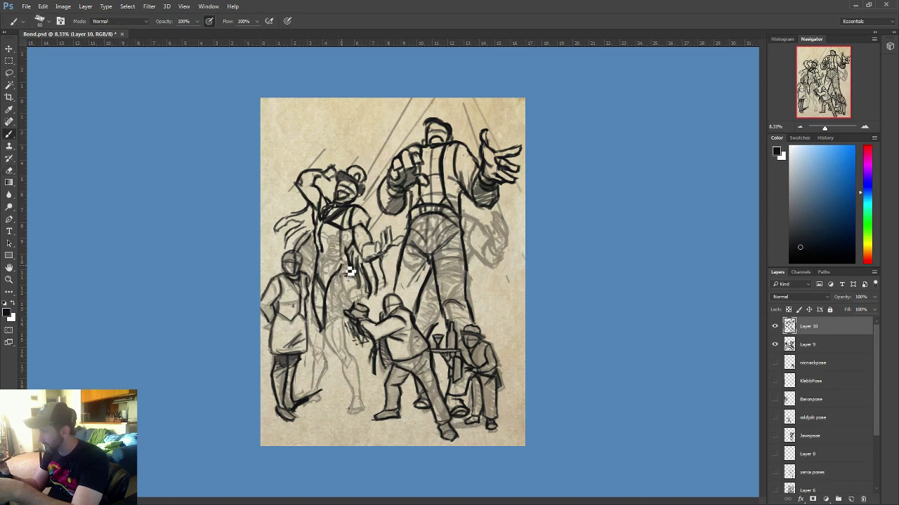
Redraw the raised-arm figure's outer hip and thigh line down toward the front man's hat, alternating brush and eraser.
{"action": "key", "text": "e"}
{"action": "key", "text": "b"}
{"action": "key", "text": "e"}
{"action": "key", "text": "b"}
{"action": "key", "text": "e"}
{"action": "key", "text": "b"}
{"action": "left_click_drag", "start_coordinate": [344, 264], "coordinate": [354, 290]}
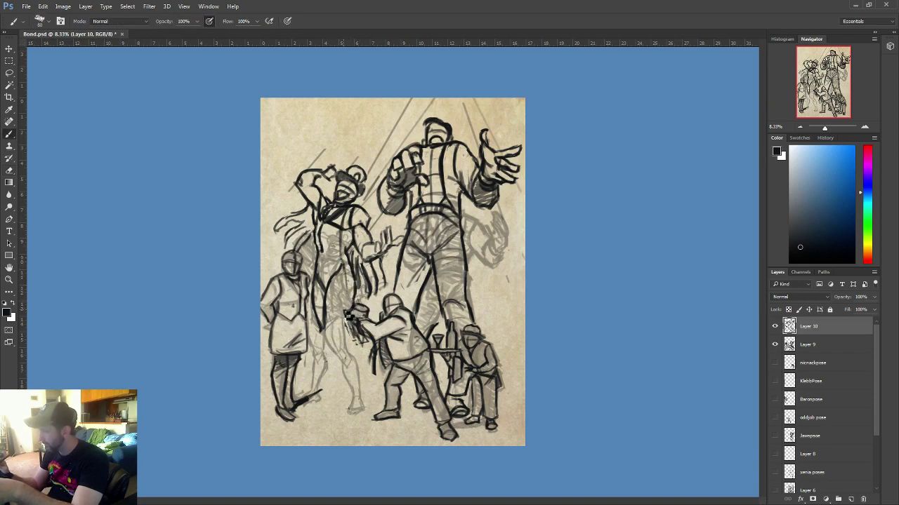
Refine the raised-arm figure's torso lines and redraw the lowered forearm and cuff with brush and eraser.
{"action": "key", "text": "e"}
{"action": "key", "text": "b"}
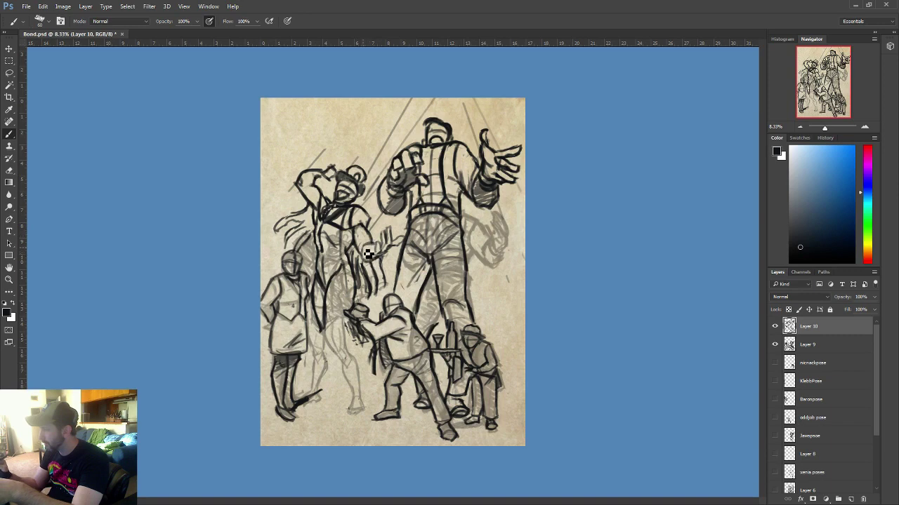
{"action": "key", "text": "e"}
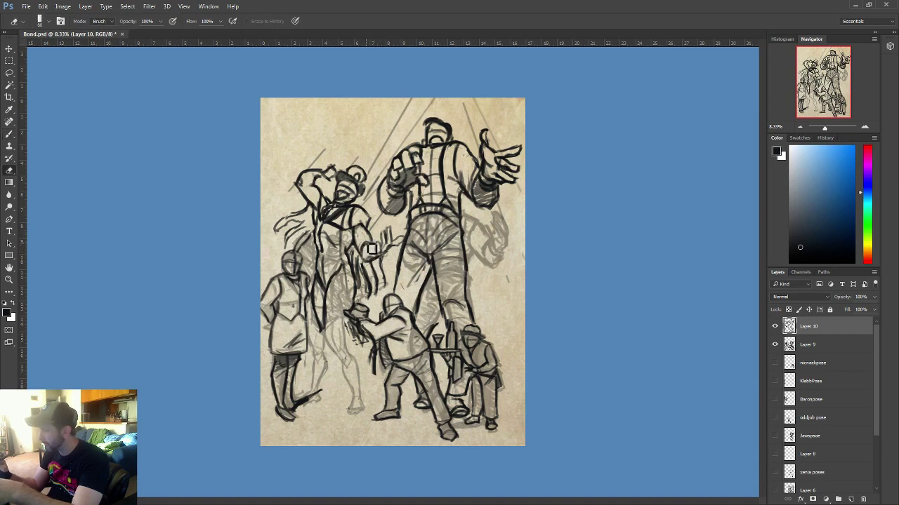
{"action": "key", "text": "b"}
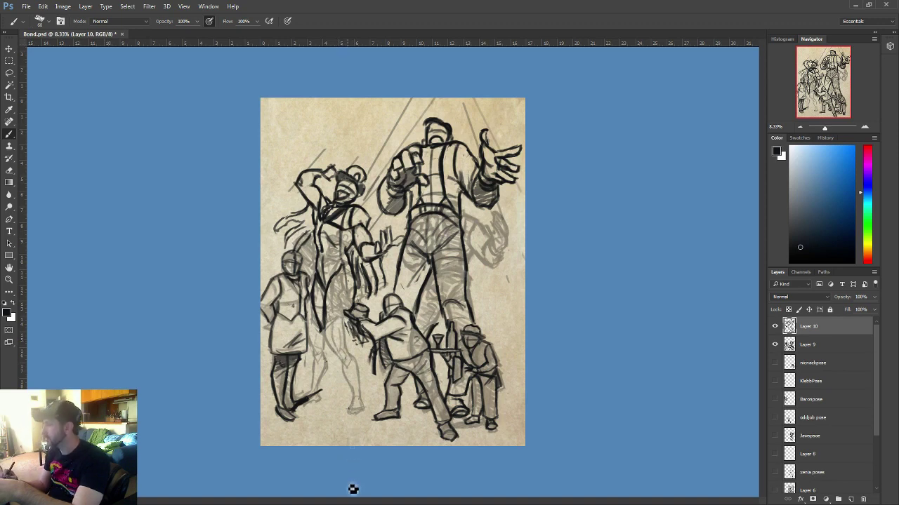
Draw the raised-arm figure's longer front leg from the thigh past the knee to a foot beside the front man.
{"action": "key", "text": "e"}
{"action": "key", "text": "b"}
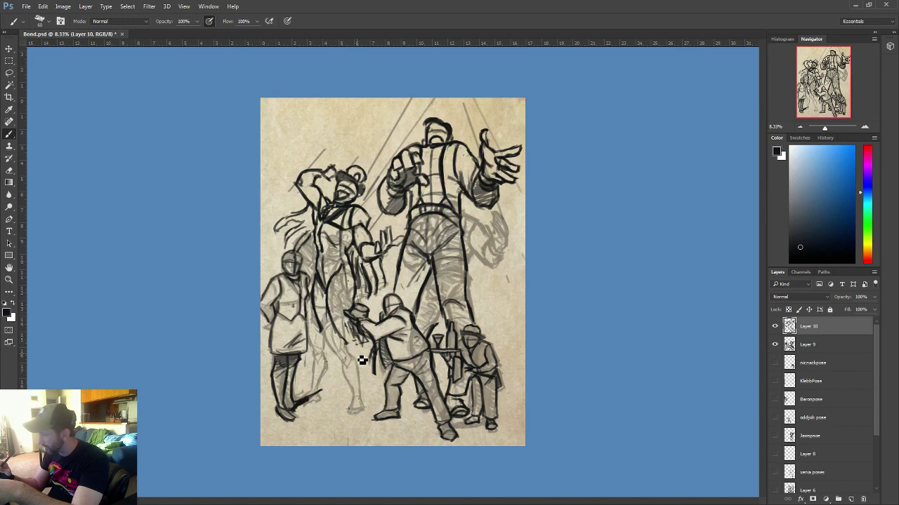
{"action": "key", "text": "e"}
{"action": "key", "text": "b"}
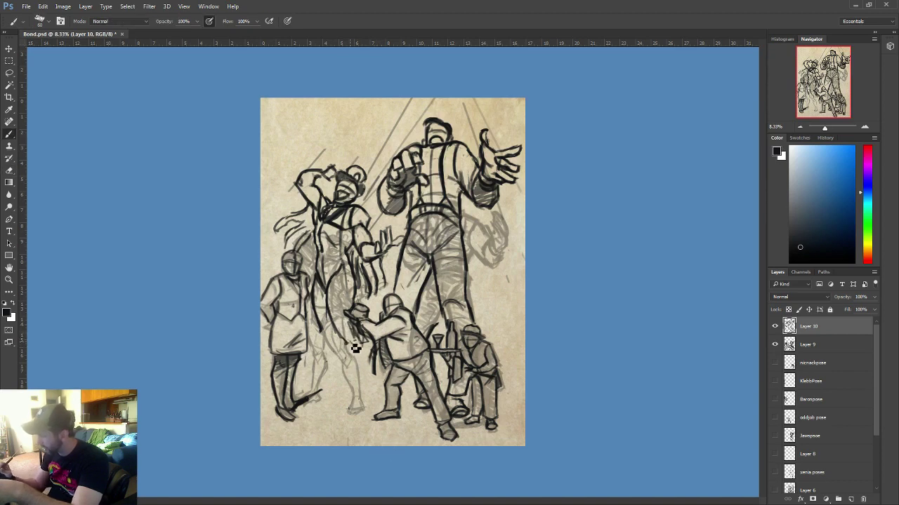
{"action": "mouse_move", "coordinate": [355, 348]}
{"action": "left_mouse_down"}
{"action": "mouse_move", "coordinate": [376, 417]}
{"action": "mouse_move", "coordinate": [365, 381]}
{"action": "mouse_move", "coordinate": [377, 407]}
{"action": "mouse_move", "coordinate": [364, 422]}
{"action": "mouse_move", "coordinate": [383, 413]}
{"action": "mouse_move", "coordinate": [366, 423]}
{"action": "mouse_move", "coordinate": [376, 422]}
{"action": "mouse_move", "coordinate": [370, 355]}
{"action": "mouse_move", "coordinate": [374, 398]}
{"action": "mouse_move", "coordinate": [355, 355]}
{"action": "left_mouse_up"}
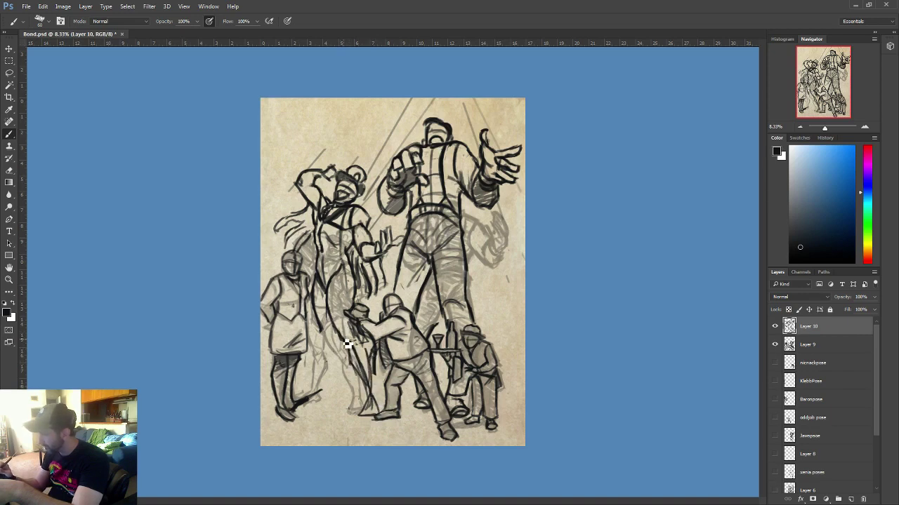
{"action": "left_click_drag", "start_coordinate": [342, 279], "coordinate": [340, 332]}
Erase the stray dark strokes between the new lower leg and the front man, and clean up the leg's outline.
{"action": "key", "text": "e"}
{"action": "key", "text": "b"}
{"action": "key", "text": "e"}
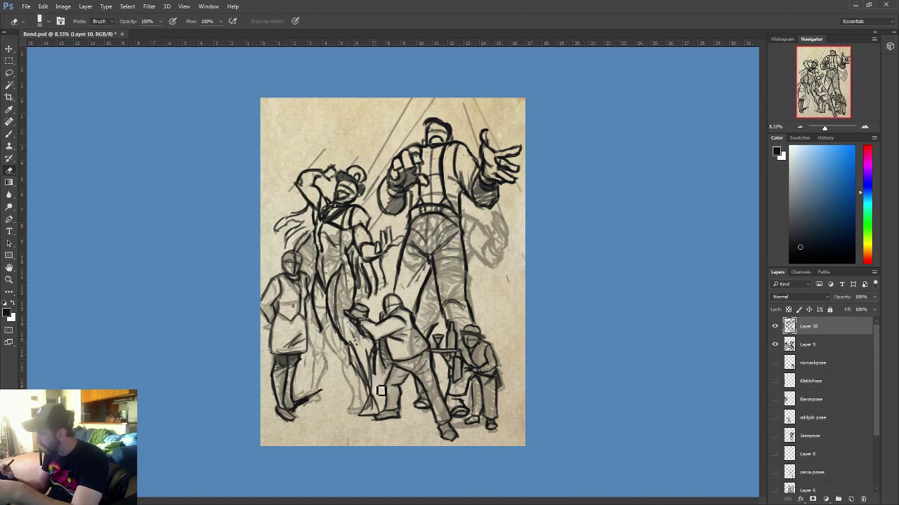
{"action": "left_click_drag", "start_coordinate": [392, 366], "coordinate": [380, 355]}
{"action": "key", "text": "b"}
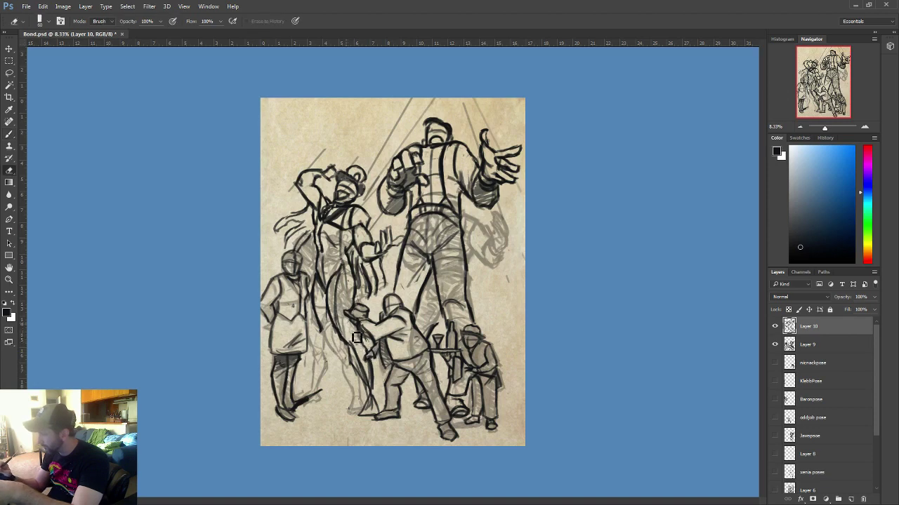
Trim the raised-arm figure's inner thigh lines with the eraser and restate the rear thigh contour.
{"action": "key", "text": "e"}
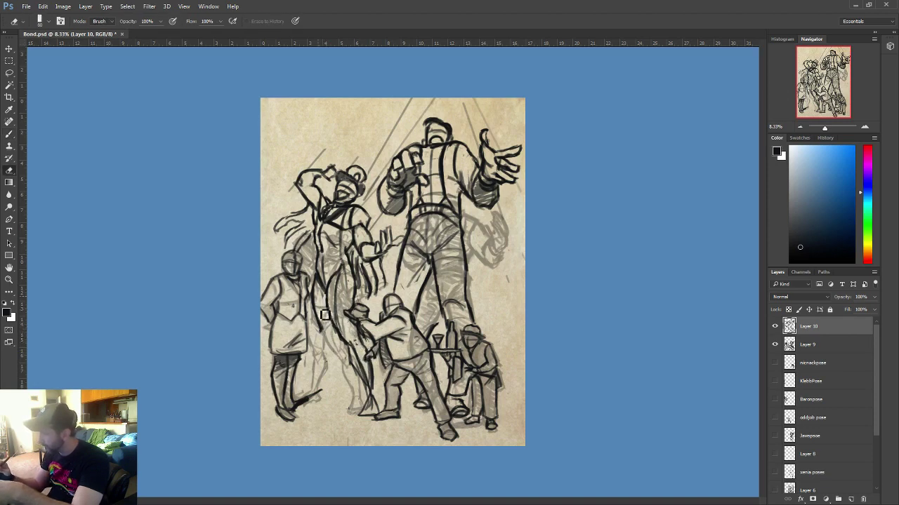
{"action": "key", "text": "b"}
{"action": "key", "text": "e"}
{"action": "left_click_drag", "start_coordinate": [324, 279], "coordinate": [332, 307]}
{"action": "key", "text": "b"}
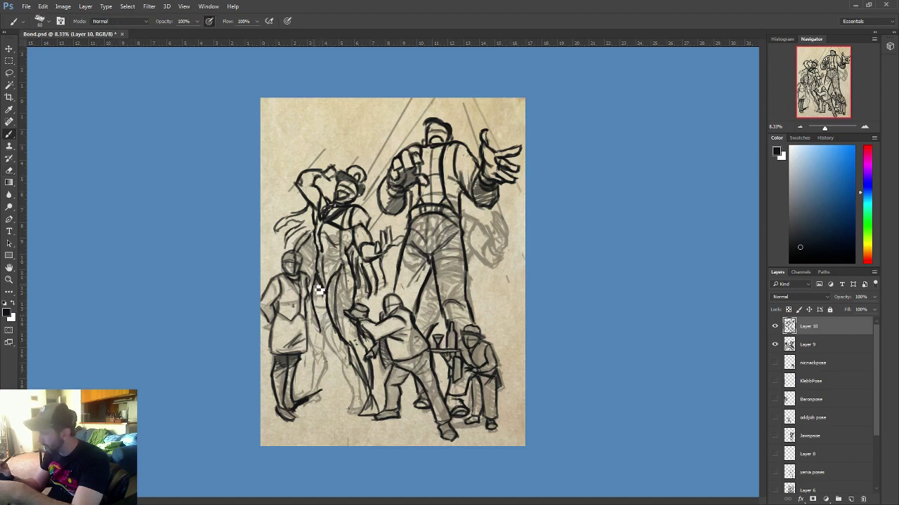
Try a rear lower leg ending in a short foot on the raised-arm figure, and erase the foot.
{"action": "left_click_drag", "start_coordinate": [321, 346], "coordinate": [317, 391]}
{"action": "key", "text": "e"}
{"action": "key", "text": "b"}
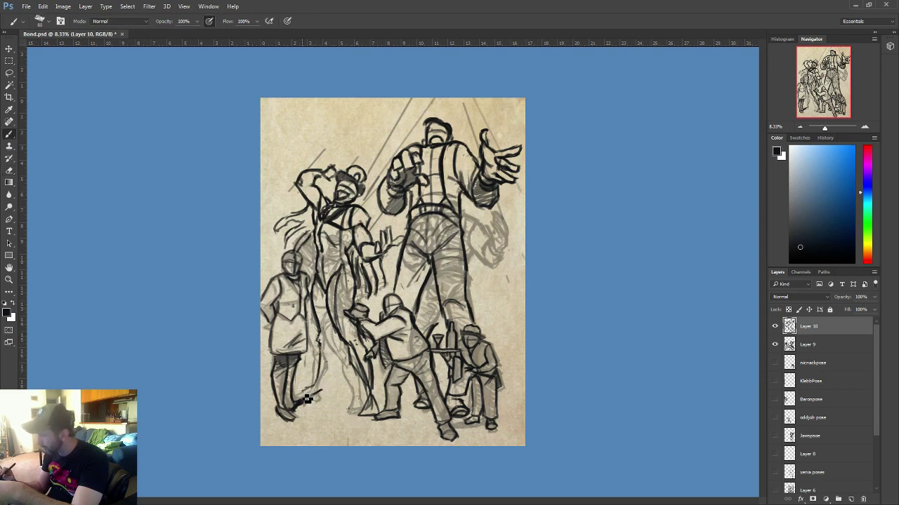
{"action": "mouse_move", "coordinate": [313, 398]}
{"action": "left_mouse_down"}
{"action": "mouse_move", "coordinate": [330, 396]}
{"action": "mouse_move", "coordinate": [325, 386]}
{"action": "mouse_move", "coordinate": [327, 396]}
{"action": "left_mouse_up"}
{"action": "key", "text": "e"}
{"action": "key", "text": "b"}
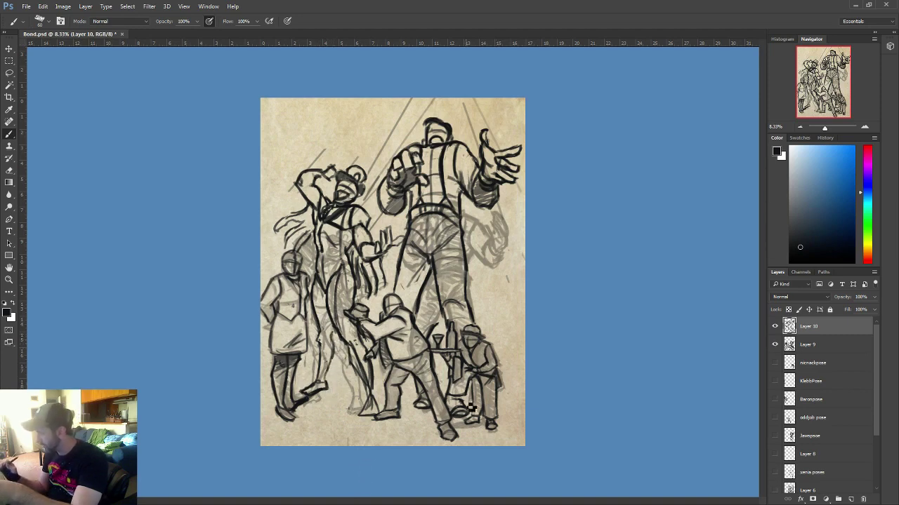
{"action": "key", "text": "e"}
{"action": "mouse_move", "coordinate": [330, 396]}
{"action": "left_mouse_down"}
{"action": "mouse_move", "coordinate": [315, 397]}
{"action": "mouse_move", "coordinate": [333, 390]}
{"action": "left_mouse_up"}
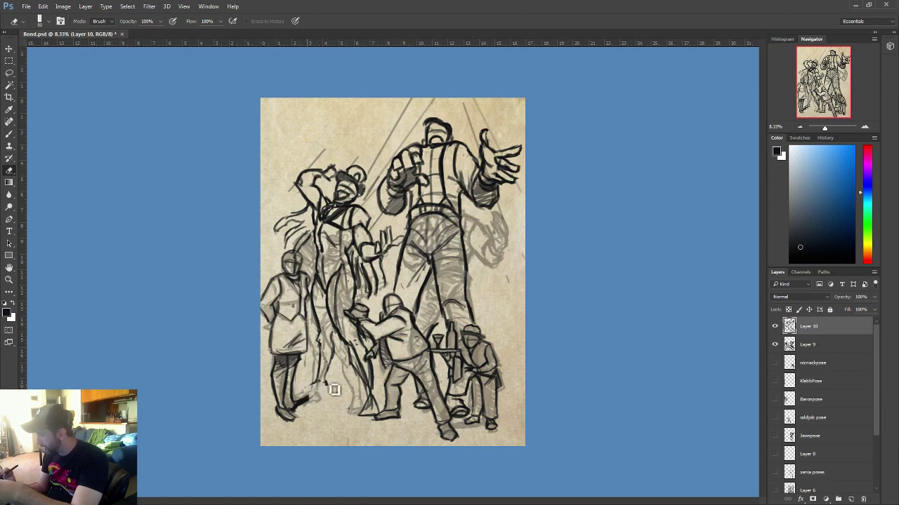
Sketch the raised-arm figure's rear foot lower on the ground and erase the shorter lower leg above it.
{"action": "key", "text": "b"}
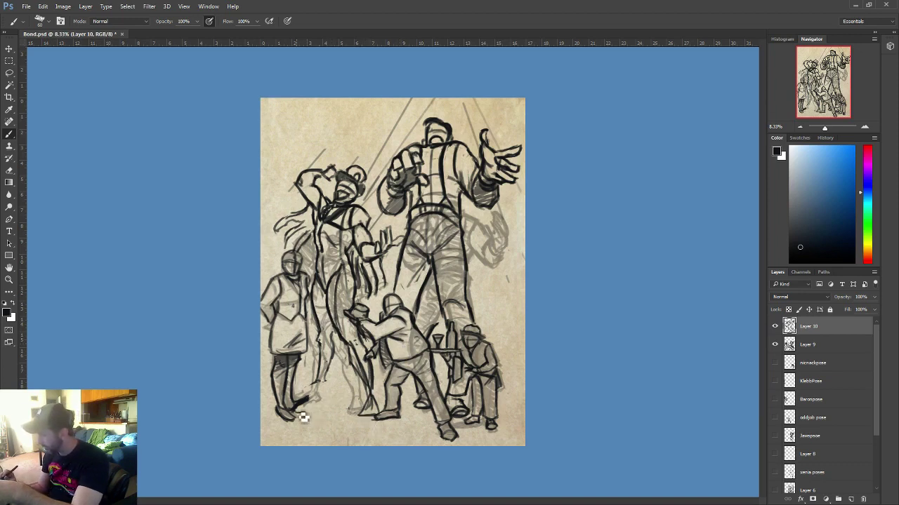
{"action": "left_click_drag", "start_coordinate": [348, 414], "coordinate": [317, 409]}
{"action": "key", "text": "e"}
{"action": "key", "text": "b"}
{"action": "left_click_drag", "start_coordinate": [317, 410], "coordinate": [345, 408]}
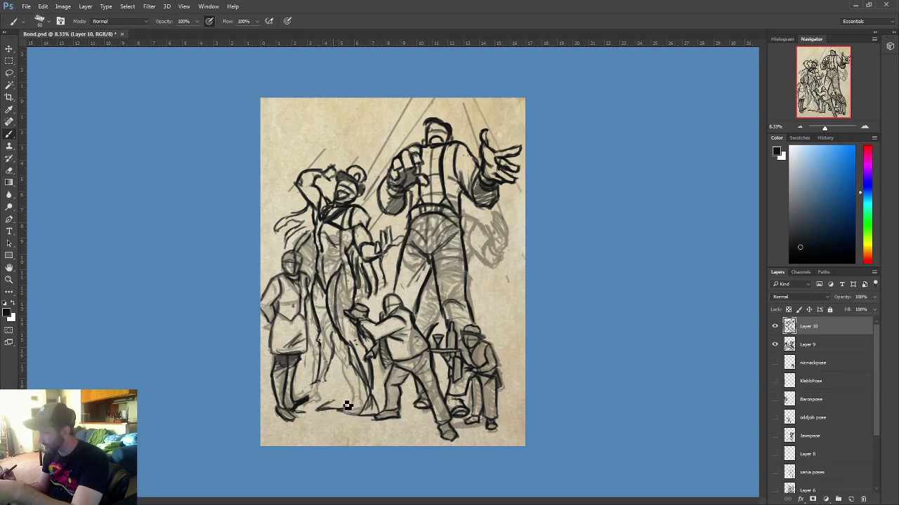
{"action": "key", "text": "e"}
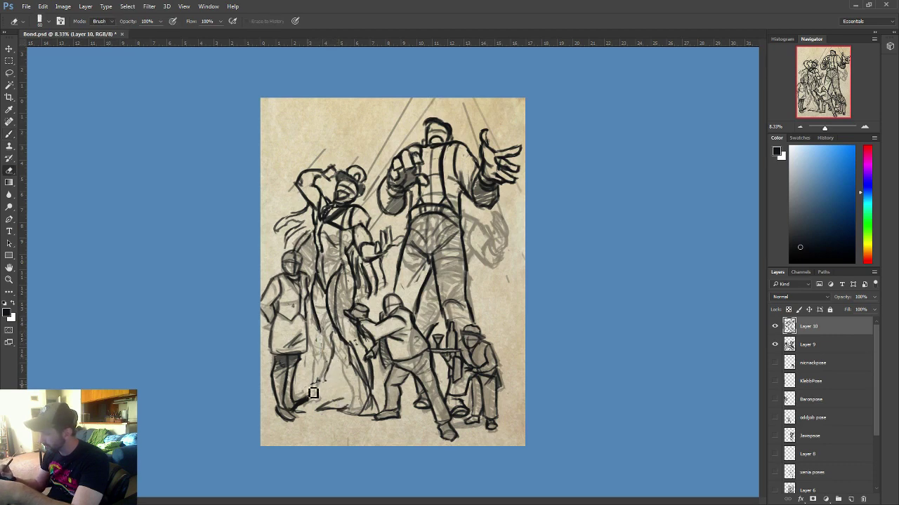
{"action": "mouse_move", "coordinate": [334, 385]}
{"action": "left_mouse_down"}
{"action": "mouse_move", "coordinate": [337, 345]}
{"action": "mouse_move", "coordinate": [333, 361]}
{"action": "mouse_move", "coordinate": [323, 354]}
{"action": "left_mouse_up"}
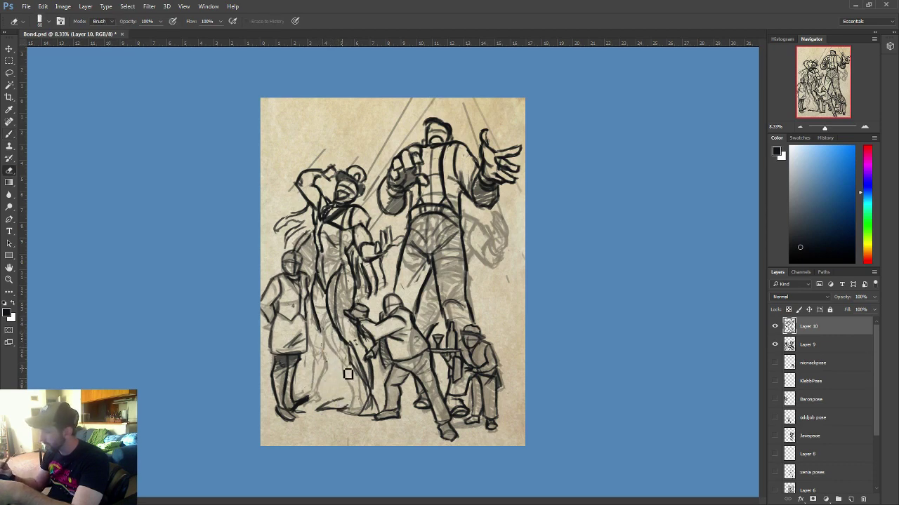
Draw the raised-arm figure's rear lower leg from the knee down to the new foot with brush and eraser.
{"action": "key", "text": "b"}
{"action": "key", "text": "e"}
{"action": "key", "text": "b"}
{"action": "left_click_drag", "start_coordinate": [345, 407], "coordinate": [335, 384]}
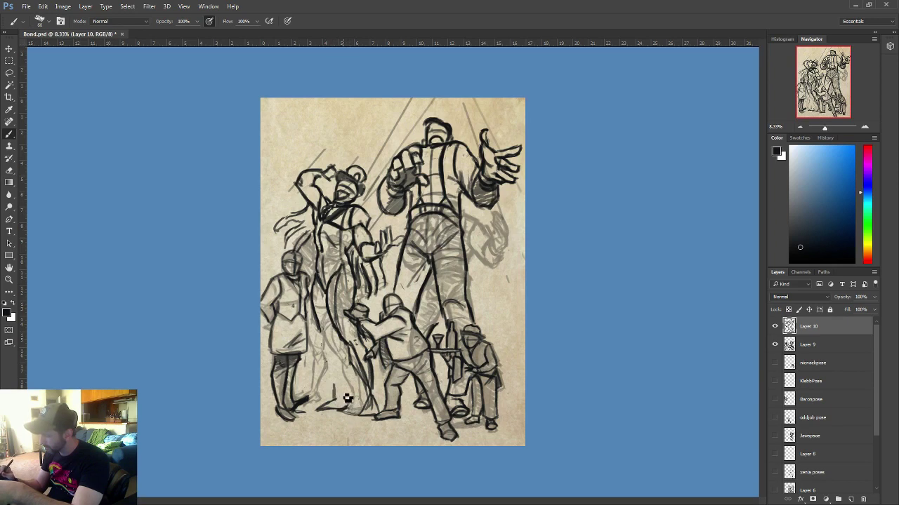
{"action": "key", "text": "e"}
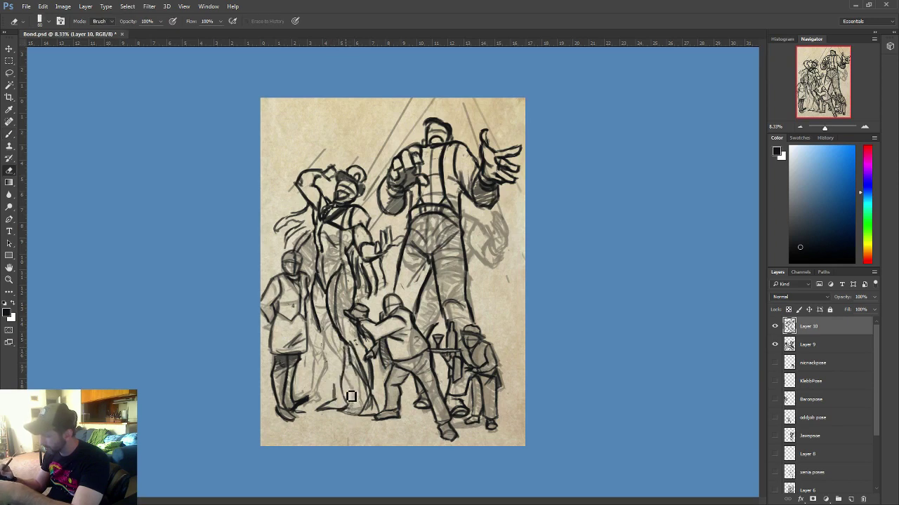
{"action": "key", "text": "b"}
{"action": "left_click_drag", "start_coordinate": [346, 351], "coordinate": [336, 402]}
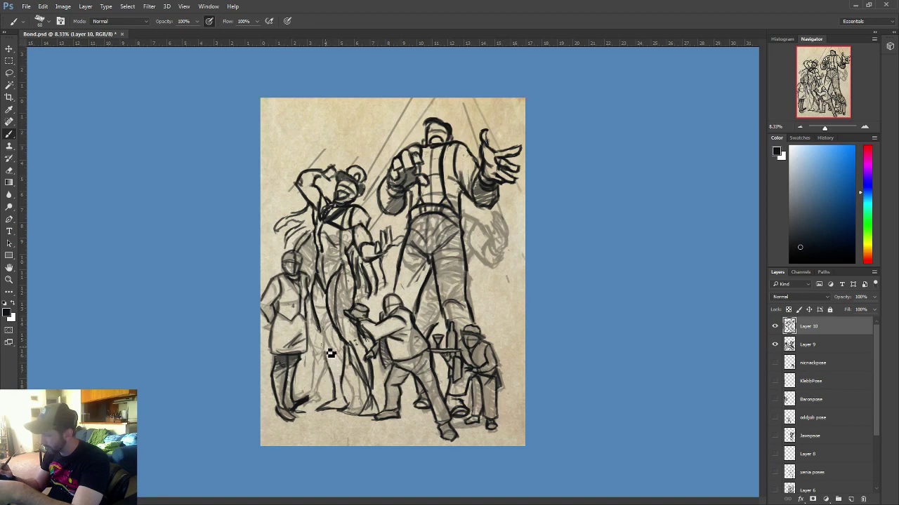
{"action": "left_click_drag", "start_coordinate": [330, 353], "coordinate": [335, 377]}
{"action": "left_click_drag", "start_coordinate": [323, 336], "coordinate": [329, 351]}
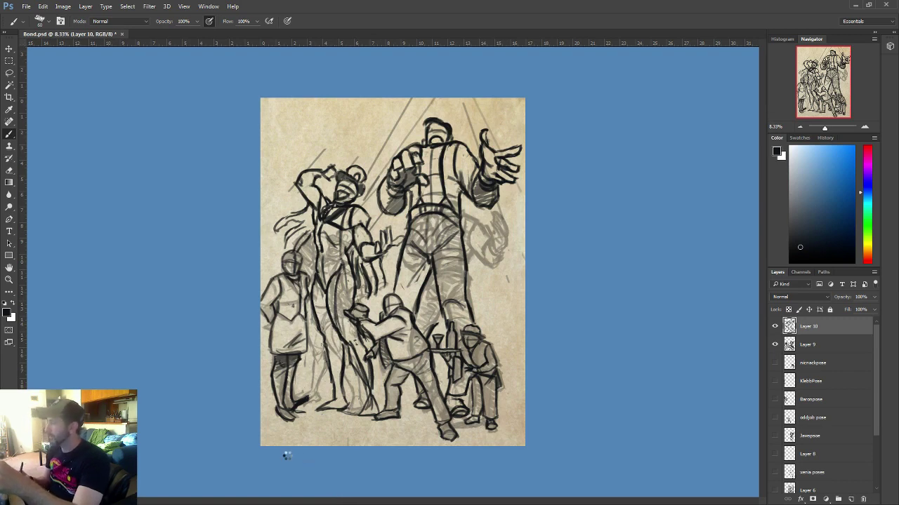
Flip the canvas horizontally and refine the outline of the raised-arm figure's rear calf.
{"action": "key", "text": "ctrl+shift+h"}
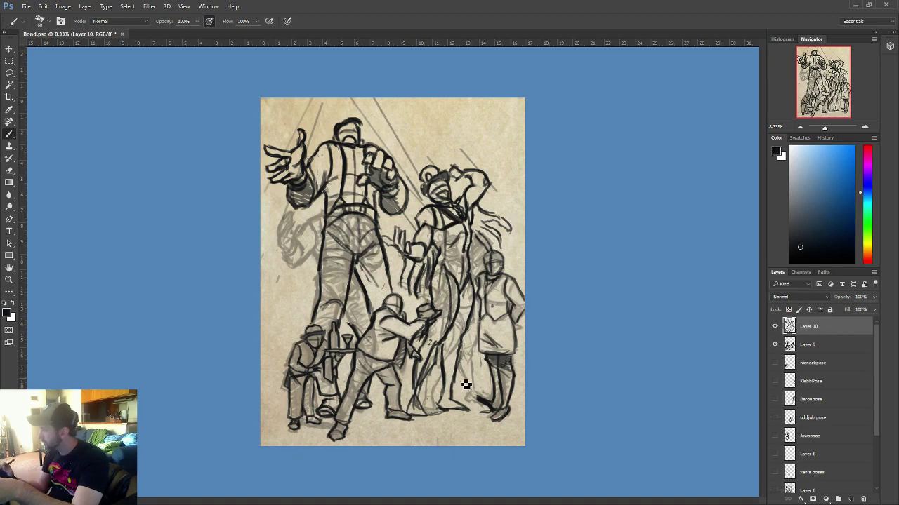
{"action": "key", "text": "e"}
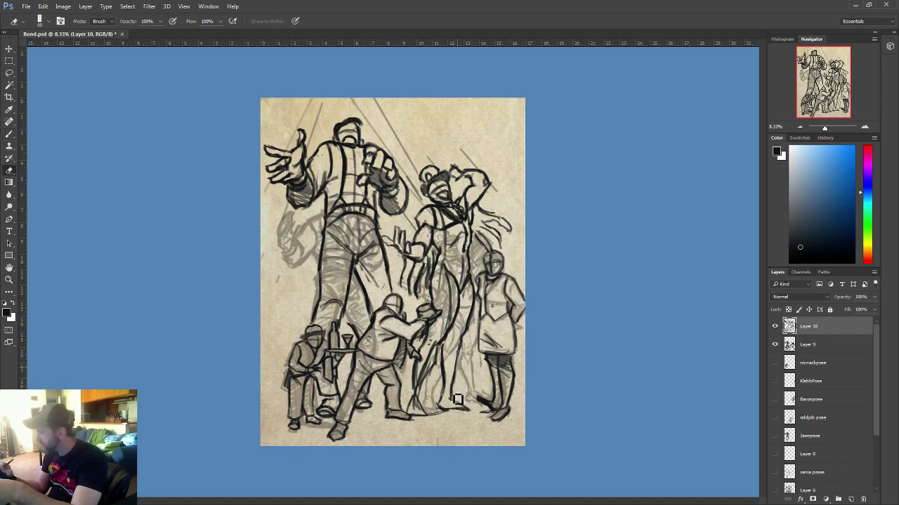
{"action": "key", "text": "b"}
{"action": "mouse_move", "coordinate": [463, 362]}
{"action": "left_mouse_down"}
{"action": "mouse_move", "coordinate": [455, 397]}
{"action": "mouse_move", "coordinate": [461, 365]}
{"action": "left_mouse_up"}
{"action": "key", "text": "e"}
{"action": "key", "text": "b"}
{"action": "key", "text": "e"}
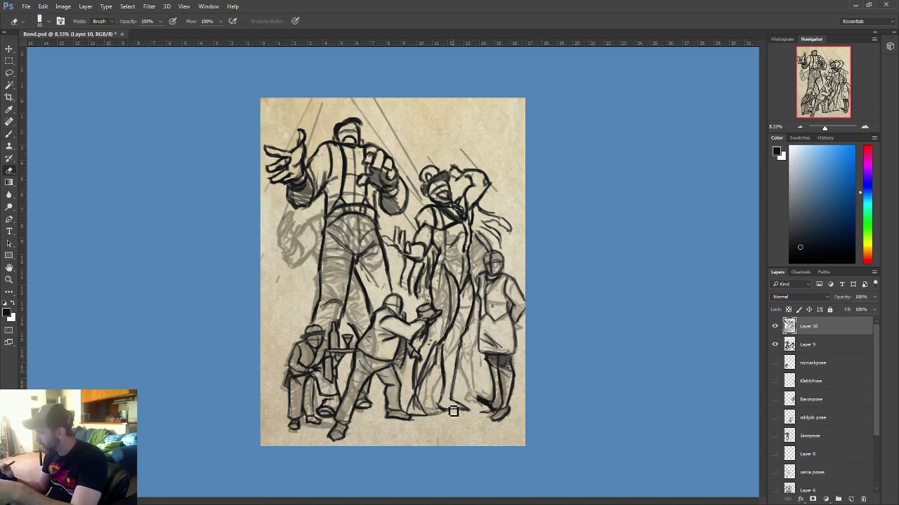
{"action": "key", "text": "b"}
Try short brush strokes in the empty background above the raised-arm figure and undo them.
{"action": "left_click_drag", "start_coordinate": [500, 120], "coordinate": [501, 175]}
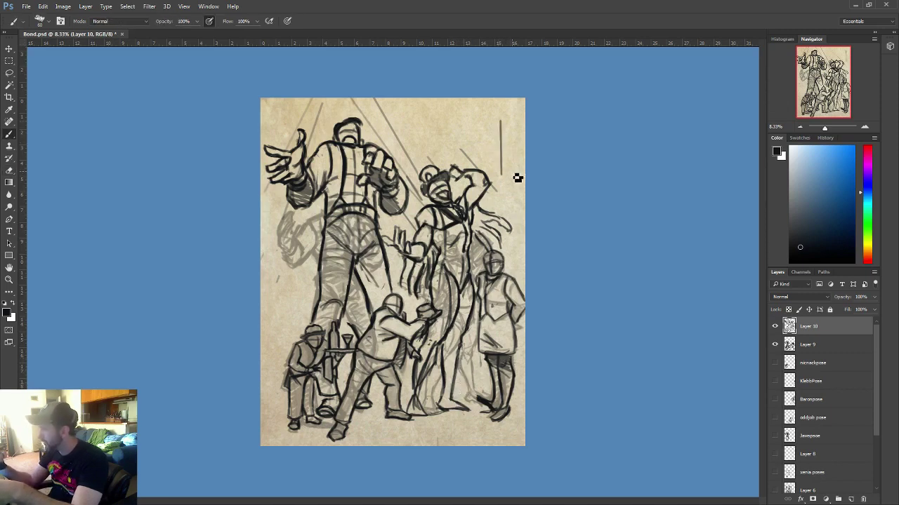
{"action": "key", "text": "ctrl+z"}
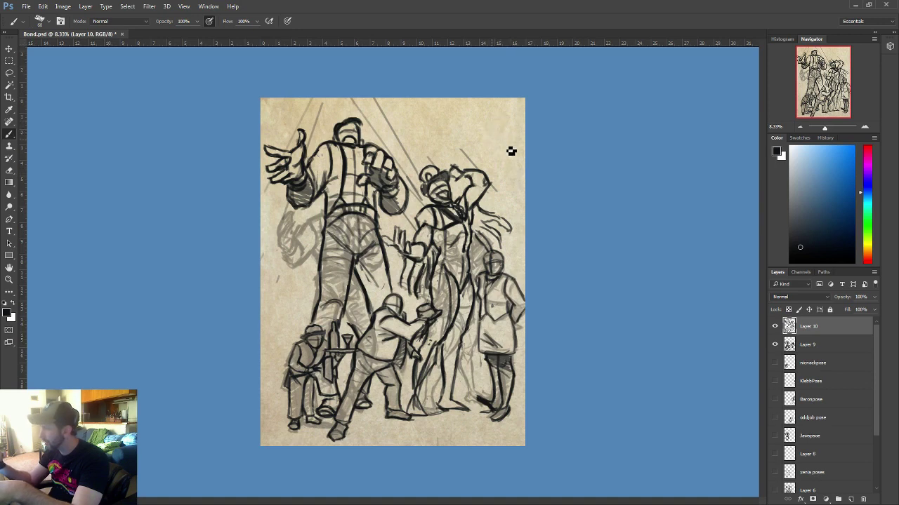
{"action": "left_click_drag", "start_coordinate": [495, 122], "coordinate": [500, 153]}
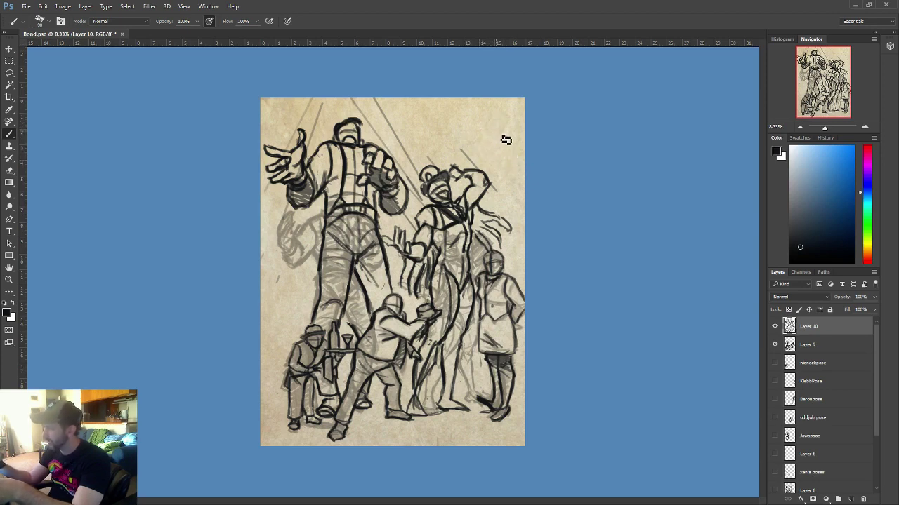
{"action": "left_click_drag", "start_coordinate": [494, 125], "coordinate": [500, 172]}
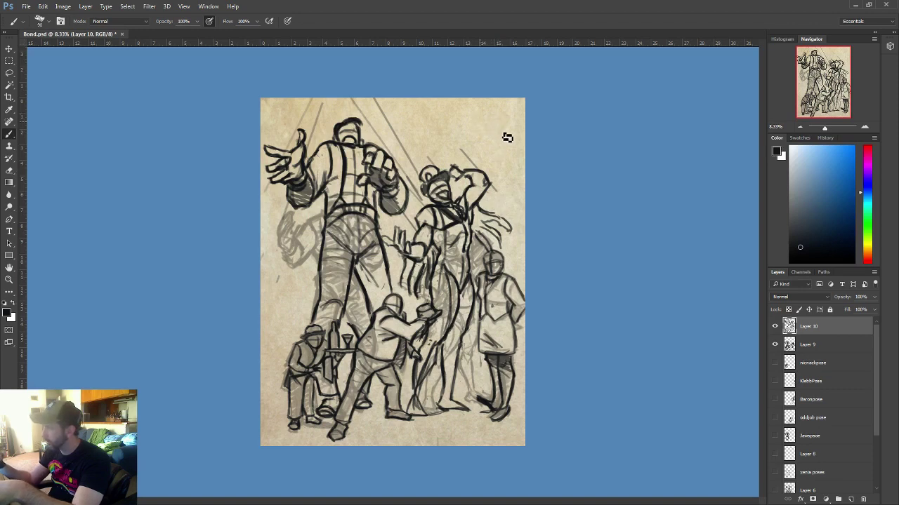
{"action": "left_click_drag", "start_coordinate": [497, 110], "coordinate": [506, 143]}
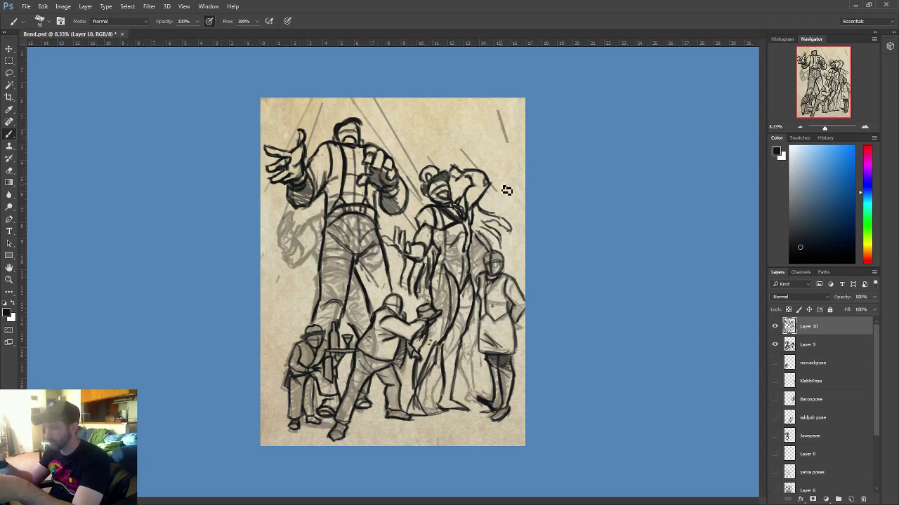
{"action": "key", "text": "ctrl+z"}
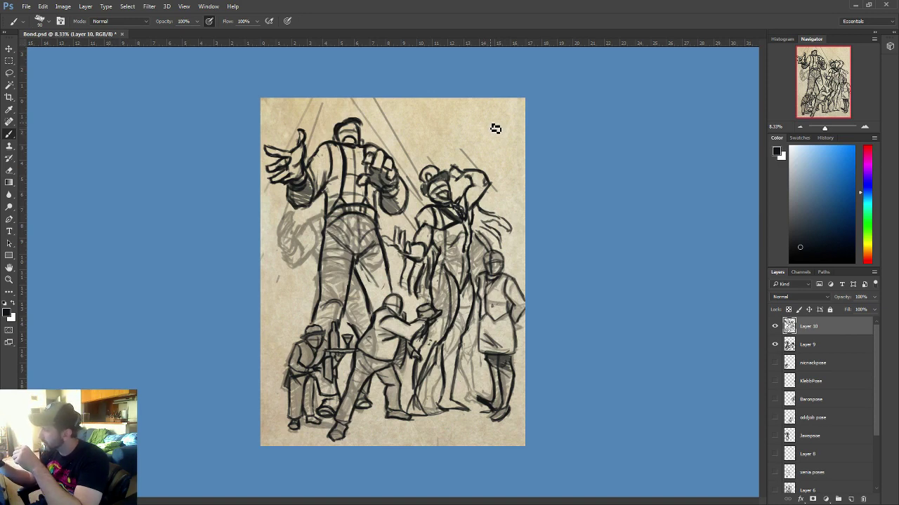
{"action": "left_click_drag", "start_coordinate": [489, 125], "coordinate": [502, 170]}
{"action": "key", "text": "ctrl+z"}
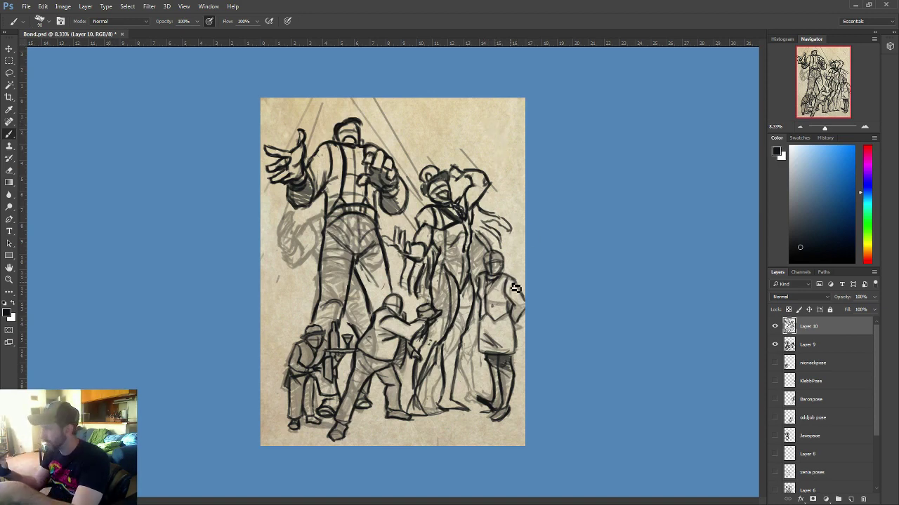
Restate the raised-arm figure's rear shin and ankle lines, alternating brush and eraser.
{"action": "key", "text": "e"}
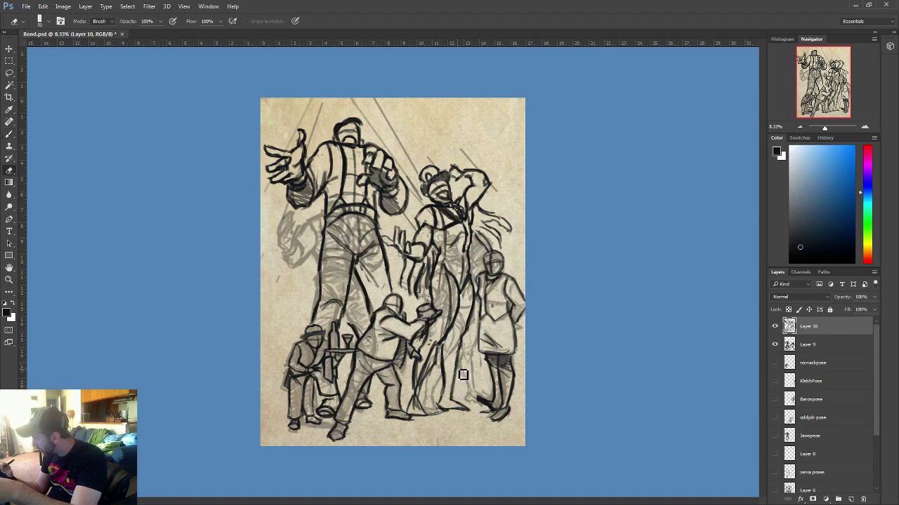
{"action": "key", "text": "b"}
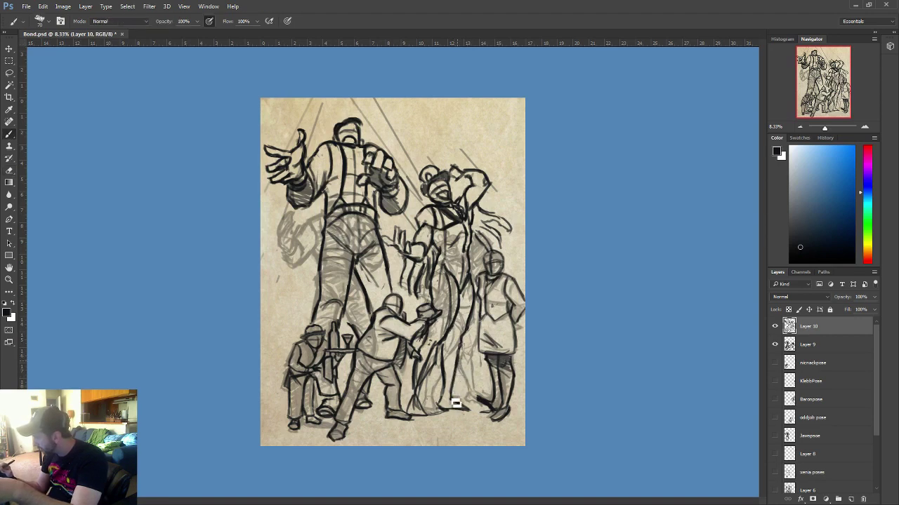
{"action": "key", "text": "e"}
{"action": "key", "text": "b"}
{"action": "key", "text": "e"}
{"action": "key", "text": "b"}
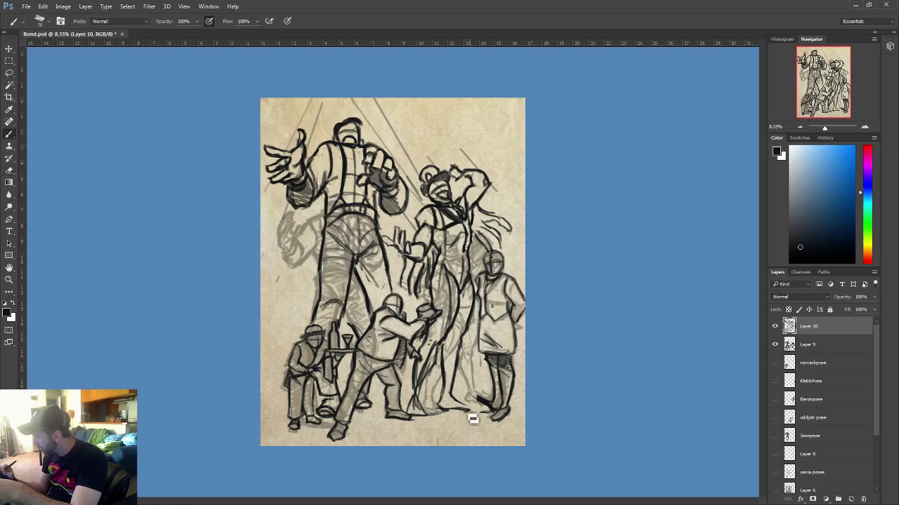
Redraw the raised-arm figure's rear foot as an angled shape with a defined toe and sole.
{"action": "key", "text": "e"}
{"action": "key", "text": "b"}
{"action": "key", "text": "e"}
{"action": "key", "text": "b"}
{"action": "key", "text": "e"}
{"action": "key", "text": "b"}
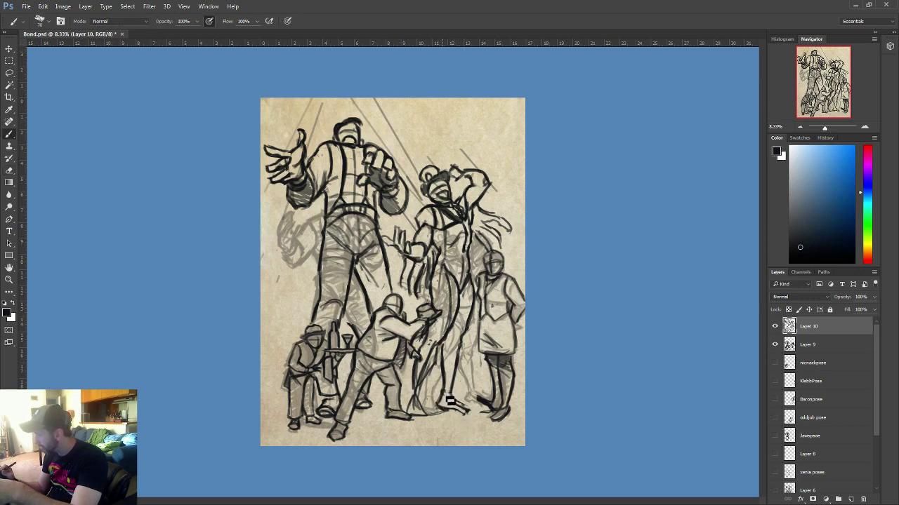
{"action": "key", "text": "e"}
{"action": "key", "text": "b"}
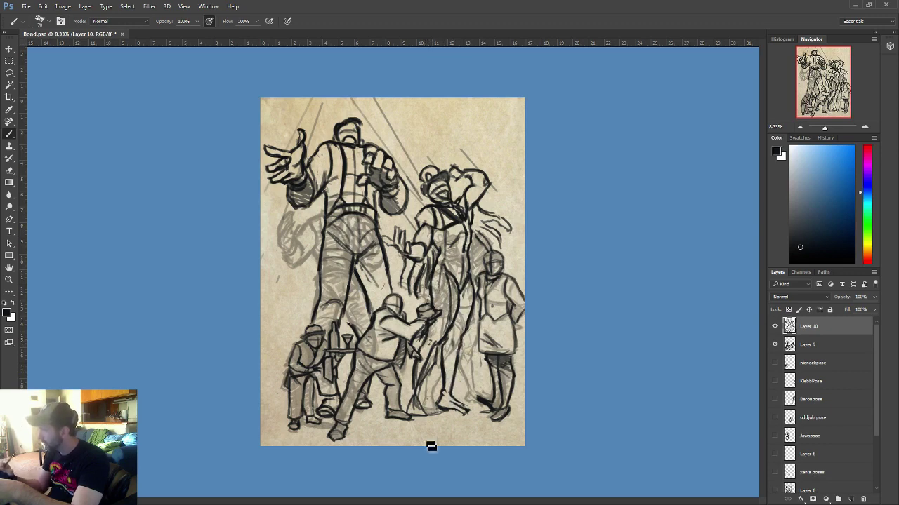
Clean up the giant figure's lower-leg lines around the bottle and glass on the small man's tray.
{"action": "key", "text": "e"}
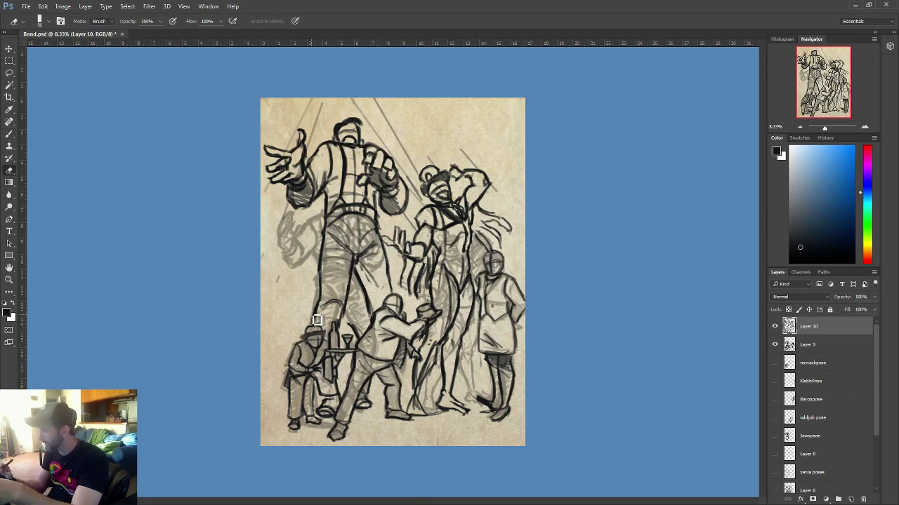
{"action": "key", "text": "b"}
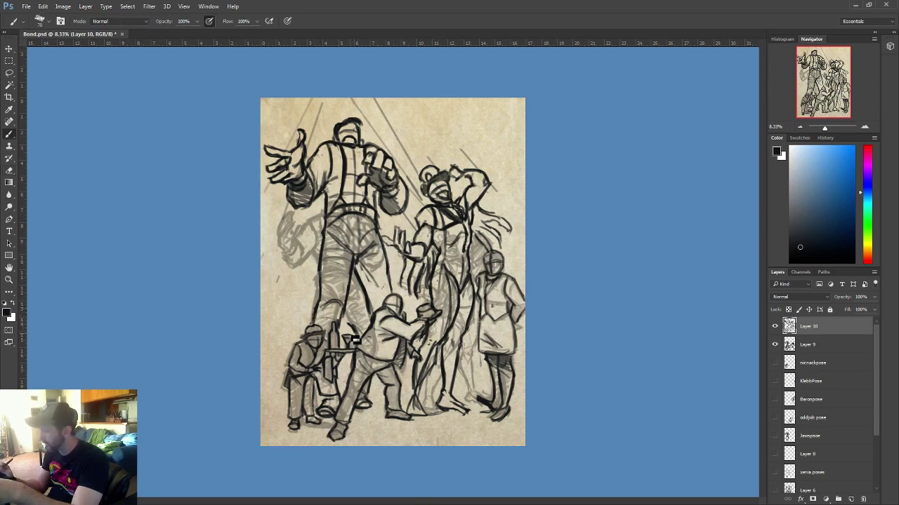
{"action": "key", "text": "e"}
{"action": "key", "text": "b"}
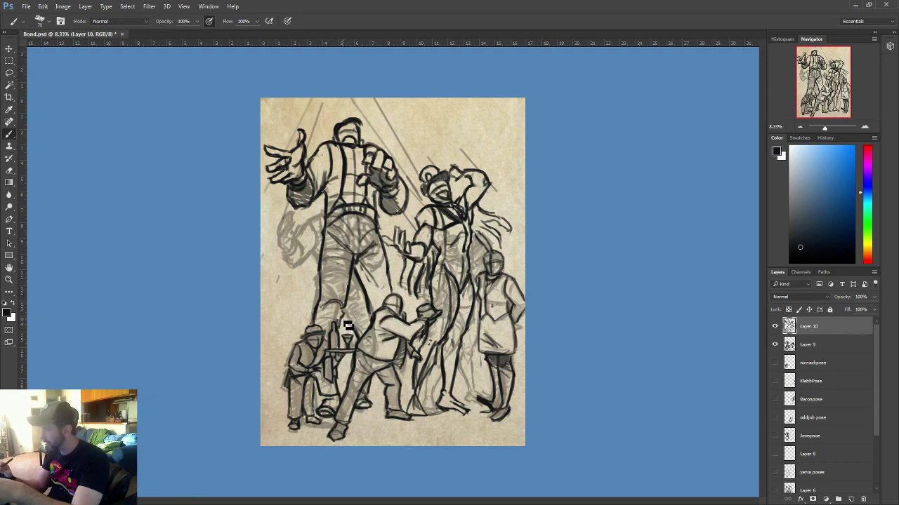
Add a new layer directly beneath Layer 10 and hide Layer 9.
{"action": "left_click", "coordinate": [849, 498]}
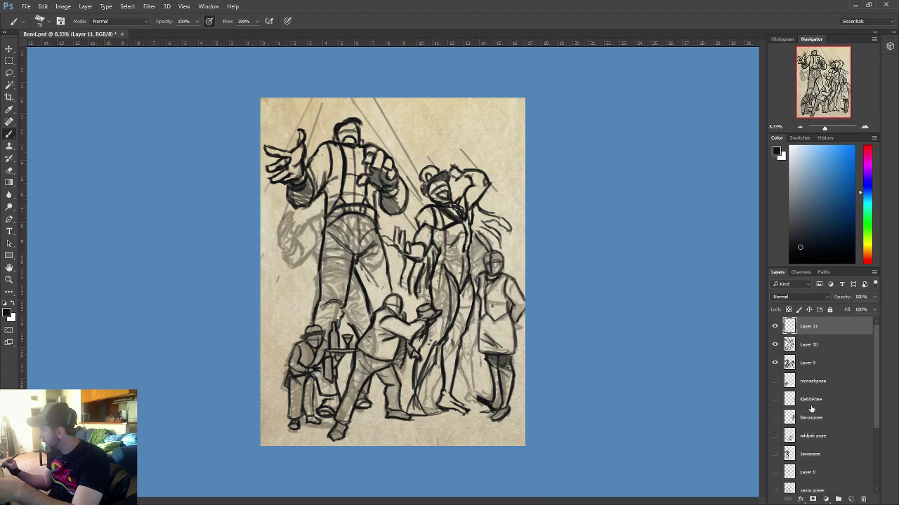
{"action": "left_click", "coordinate": [775, 362]}
{"action": "left_click_drag", "start_coordinate": [800, 325], "coordinate": [800, 351]}
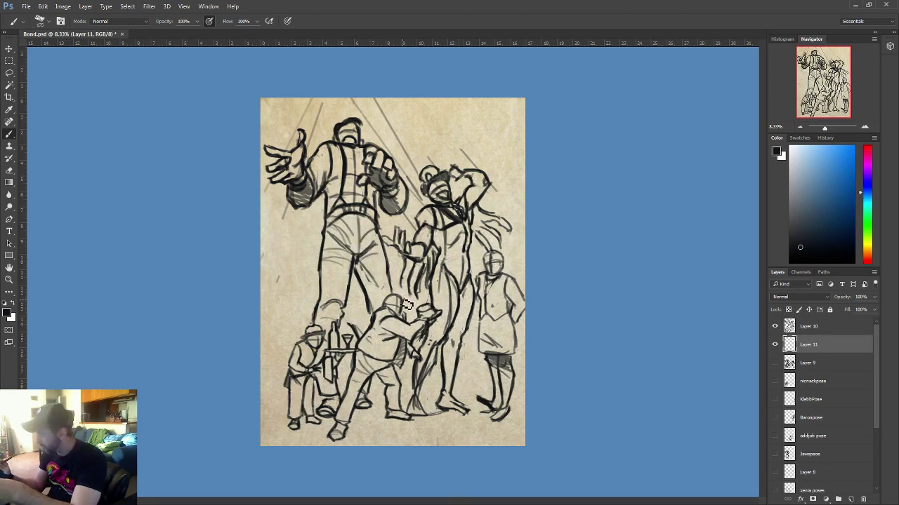
Block in the raised-arm figure's face, arms, torso and legs with a reddish-brown skin colour using a larger brush.
{"action": "left_click", "coordinate": [864, 258]}
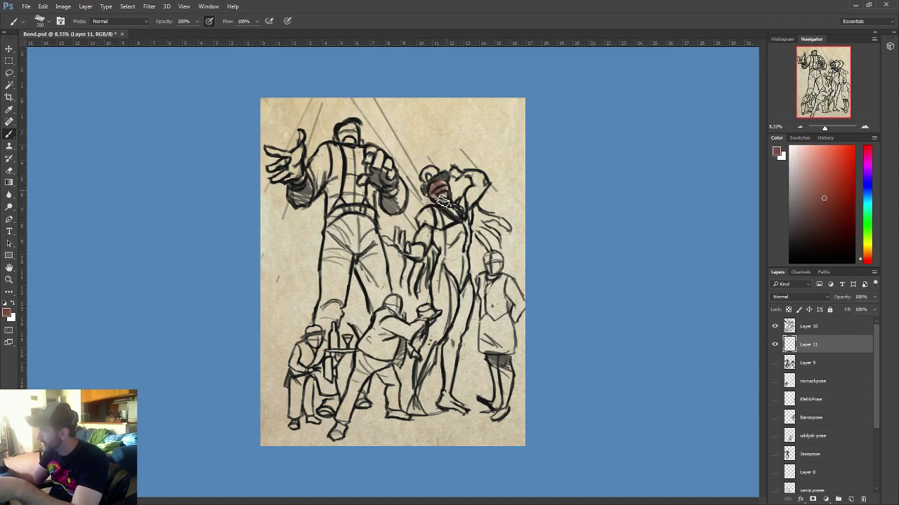
{"action": "mouse_move", "coordinate": [427, 231]}
{"action": "left_mouse_down"}
{"action": "mouse_move", "coordinate": [424, 258]}
{"action": "mouse_move", "coordinate": [424, 239]}
{"action": "mouse_move", "coordinate": [419, 258]}
{"action": "mouse_move", "coordinate": [389, 242]}
{"action": "left_mouse_up"}
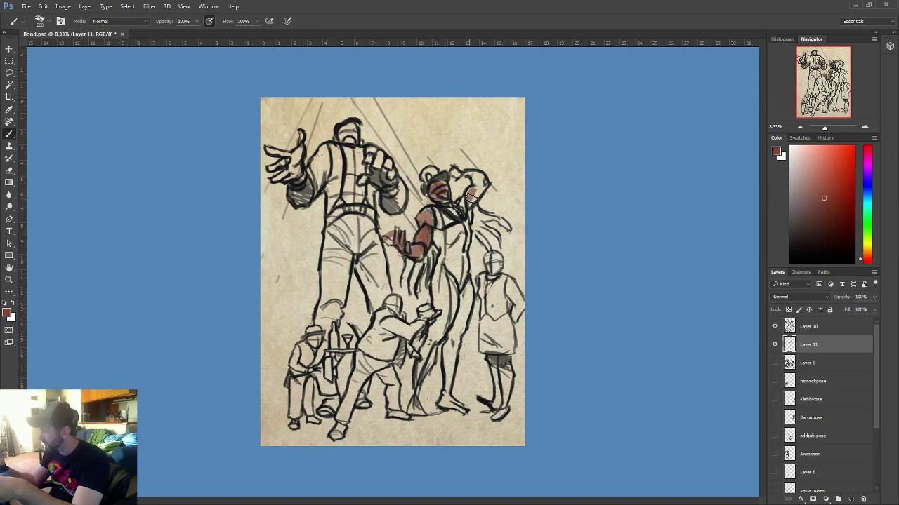
{"action": "mouse_move", "coordinate": [447, 224]}
{"action": "left_mouse_down"}
{"action": "mouse_move", "coordinate": [468, 246]}
{"action": "mouse_move", "coordinate": [453, 261]}
{"action": "mouse_move", "coordinate": [465, 274]}
{"action": "mouse_move", "coordinate": [442, 307]}
{"action": "mouse_move", "coordinate": [438, 293]}
{"action": "mouse_move", "coordinate": [445, 289]}
{"action": "mouse_move", "coordinate": [456, 318]}
{"action": "mouse_move", "coordinate": [451, 308]}
{"action": "mouse_move", "coordinate": [443, 314]}
{"action": "mouse_move", "coordinate": [449, 325]}
{"action": "mouse_move", "coordinate": [435, 340]}
{"action": "mouse_move", "coordinate": [439, 330]}
{"action": "mouse_move", "coordinate": [416, 411]}
{"action": "left_mouse_up"}
{"action": "mouse_move", "coordinate": [467, 292]}
{"action": "left_mouse_down"}
{"action": "mouse_move", "coordinate": [449, 397]}
{"action": "mouse_move", "coordinate": [459, 413]}
{"action": "left_mouse_up"}
{"action": "mouse_move", "coordinate": [483, 194]}
{"action": "left_mouse_down"}
{"action": "mouse_move", "coordinate": [482, 179]}
{"action": "mouse_move", "coordinate": [453, 171]}
{"action": "left_mouse_up"}
Choose a near-black colour, reduce the brush size and fill in the raised-arm figure's hair and dark head details.
{"action": "left_click_drag", "start_coordinate": [811, 234], "coordinate": [815, 246]}
{"action": "key", "text": "bracketleft"}
{"action": "key", "text": "bracketleft"}
{"action": "key", "text": "bracketleft"}
{"action": "mouse_move", "coordinate": [437, 181]}
{"action": "left_mouse_down"}
{"action": "mouse_move", "coordinate": [427, 172]}
{"action": "mouse_move", "coordinate": [434, 187]}
{"action": "mouse_move", "coordinate": [447, 184]}
{"action": "mouse_move", "coordinate": [462, 198]}
{"action": "left_mouse_up"}
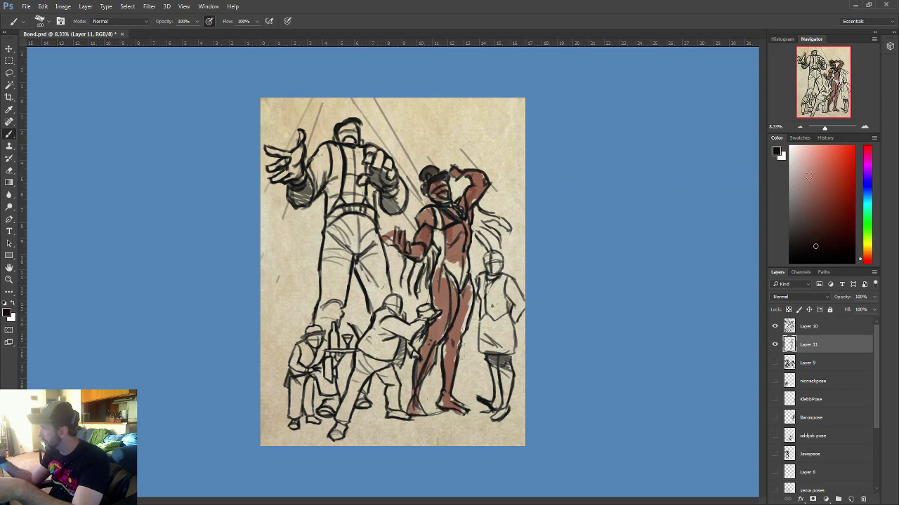
Paint pale pink highlights on the raised-arm figure's face, torso and legs, and darken the facial details with a smaller brush.
{"action": "left_click", "coordinate": [521, 194], "text": "alt"}
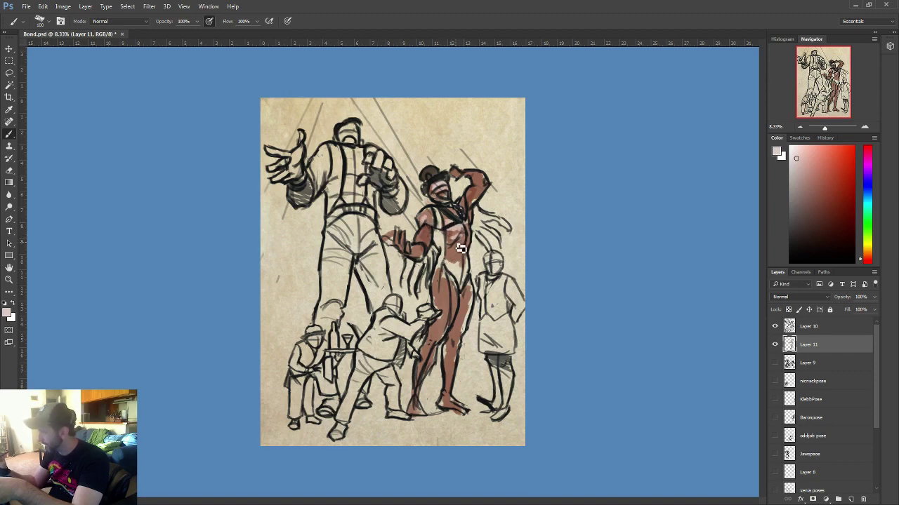
{"action": "left_click_drag", "start_coordinate": [459, 248], "coordinate": [467, 246]}
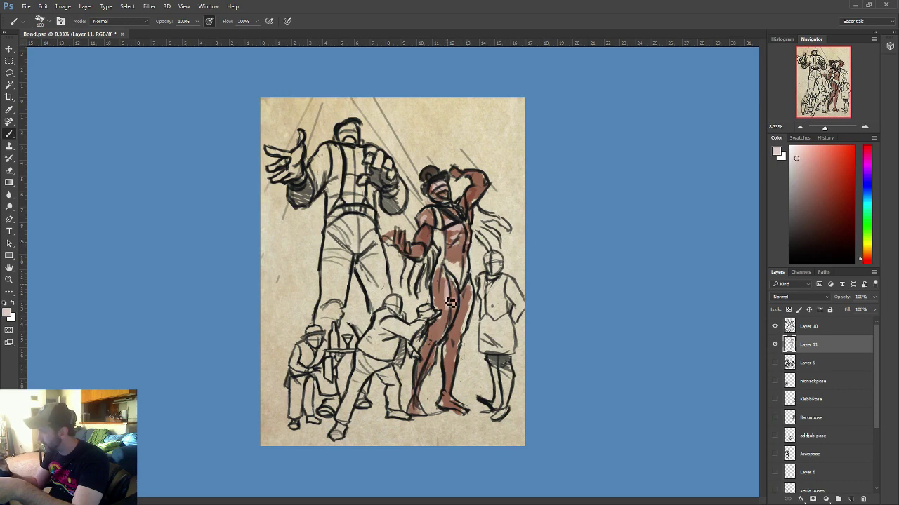
{"action": "mouse_move", "coordinate": [447, 287]}
{"action": "left_mouse_down"}
{"action": "mouse_move", "coordinate": [445, 317]}
{"action": "mouse_move", "coordinate": [465, 291]}
{"action": "mouse_move", "coordinate": [473, 301]}
{"action": "mouse_move", "coordinate": [464, 352]}
{"action": "left_mouse_up"}
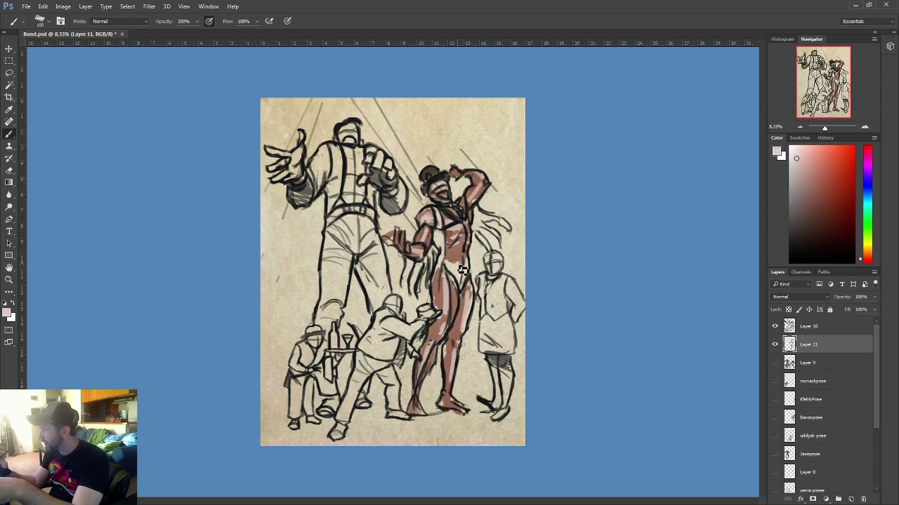
{"action": "left_click", "coordinate": [458, 191], "text": "alt"}
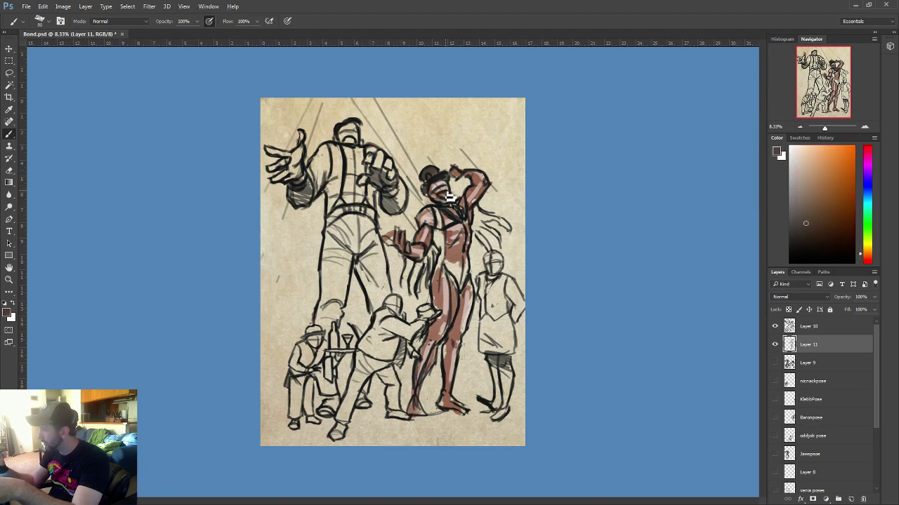
{"action": "left_click", "coordinate": [451, 200], "text": "alt"}
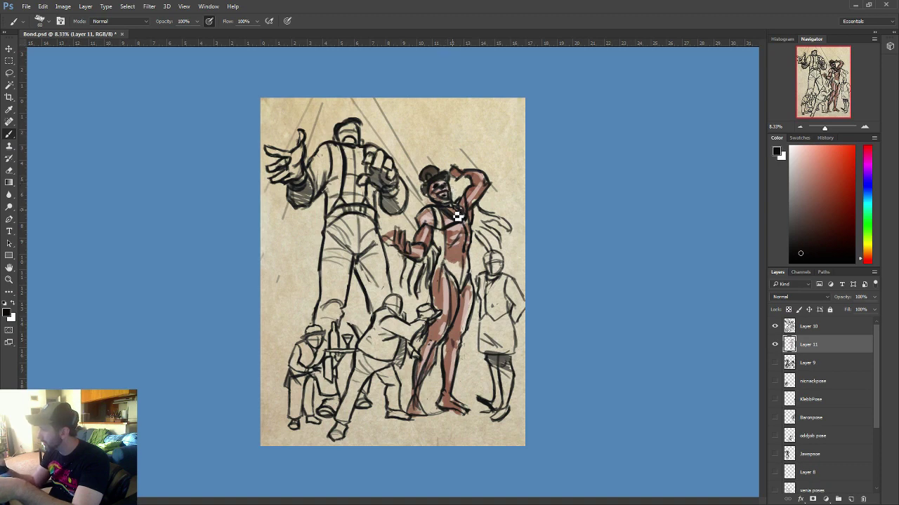
Block in the raised-arm figure's costume and the flowing strips around the arms with muted olive and grey-brown tones.
{"action": "left_click", "coordinate": [445, 214], "text": "alt"}
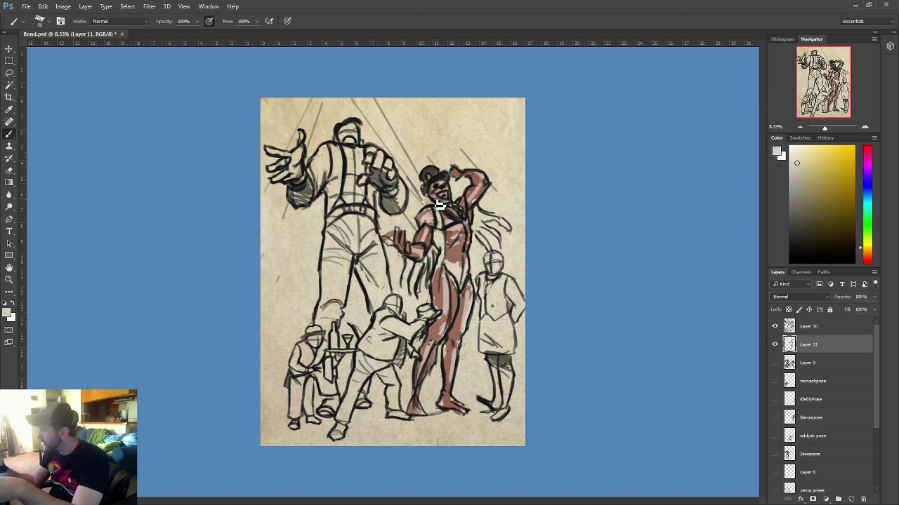
{"action": "left_click", "coordinate": [808, 197]}
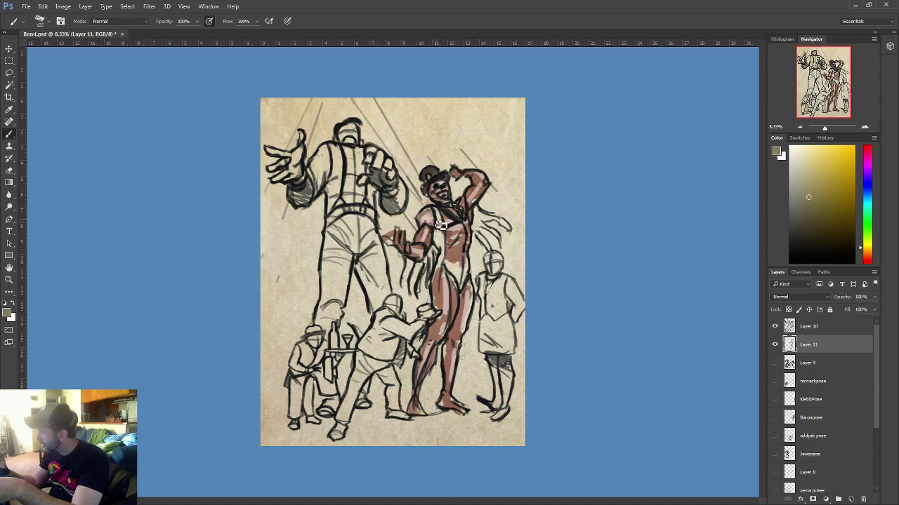
{"action": "left_click_drag", "start_coordinate": [443, 245], "coordinate": [446, 261]}
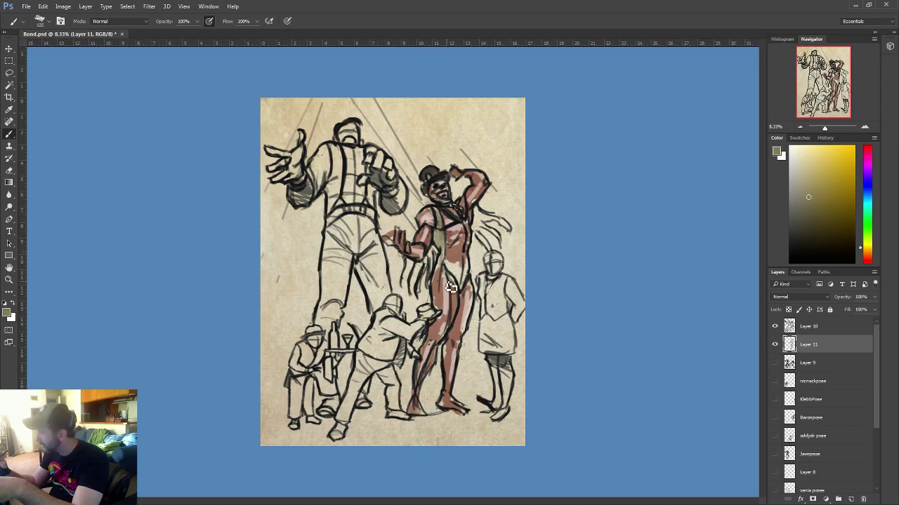
{"action": "left_click", "coordinate": [867, 256]}
{"action": "left_click", "coordinate": [802, 212]}
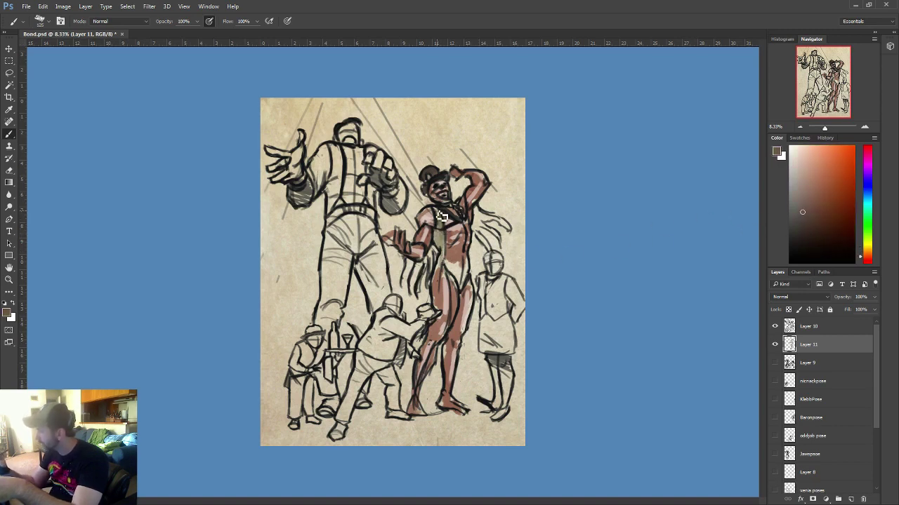
{"action": "mouse_move", "coordinate": [442, 217]}
{"action": "left_mouse_down"}
{"action": "mouse_move", "coordinate": [432, 279]}
{"action": "mouse_move", "coordinate": [429, 263]}
{"action": "mouse_move", "coordinate": [417, 298]}
{"action": "mouse_move", "coordinate": [415, 266]}
{"action": "mouse_move", "coordinate": [400, 293]}
{"action": "left_mouse_up"}
{"action": "mouse_move", "coordinate": [483, 233]}
{"action": "left_mouse_down"}
{"action": "mouse_move", "coordinate": [491, 253]}
{"action": "mouse_move", "coordinate": [484, 215]}
{"action": "mouse_move", "coordinate": [495, 238]}
{"action": "mouse_move", "coordinate": [497, 223]}
{"action": "mouse_move", "coordinate": [473, 219]}
{"action": "left_mouse_up"}
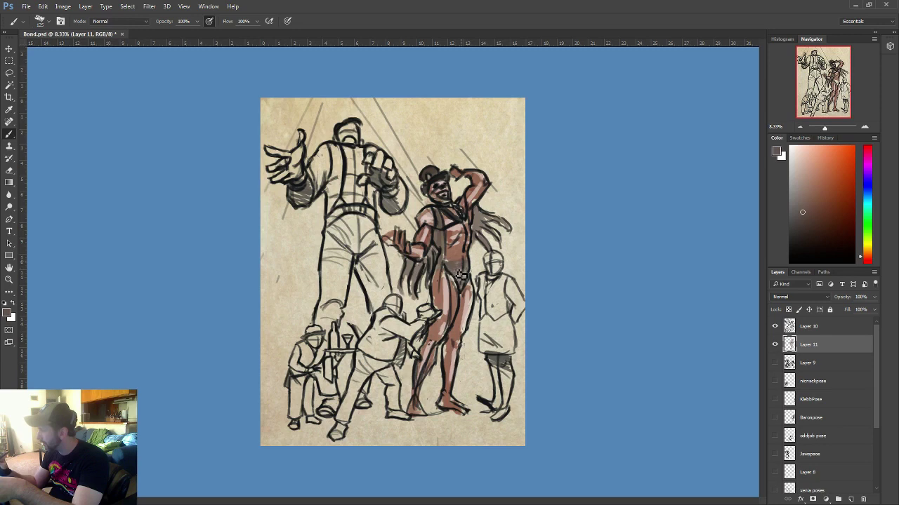
{"action": "left_click_drag", "start_coordinate": [453, 271], "coordinate": [464, 292]}
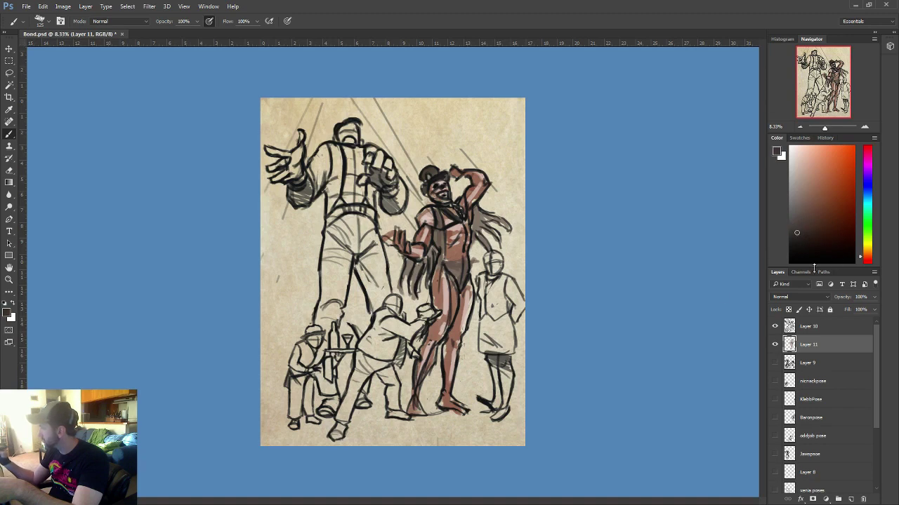
Fill the standing coated figure's coat with dark grey and the lower legs with a slightly lighter purplish grey.
{"action": "left_click", "coordinate": [866, 190]}
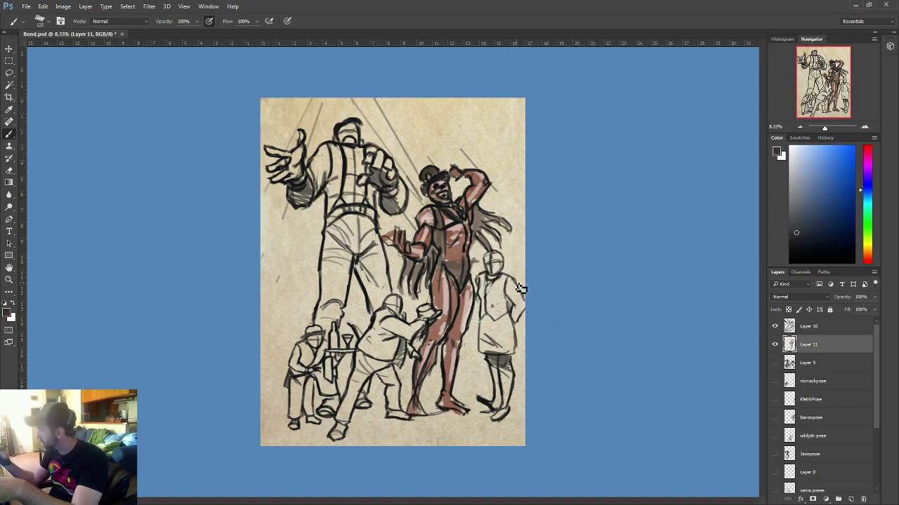
{"action": "mouse_move", "coordinate": [484, 280]}
{"action": "left_mouse_down"}
{"action": "mouse_move", "coordinate": [493, 322]}
{"action": "mouse_move", "coordinate": [508, 289]}
{"action": "mouse_move", "coordinate": [514, 309]}
{"action": "mouse_move", "coordinate": [526, 303]}
{"action": "mouse_move", "coordinate": [511, 356]}
{"action": "mouse_move", "coordinate": [499, 325]}
{"action": "mouse_move", "coordinate": [490, 357]}
{"action": "mouse_move", "coordinate": [484, 352]}
{"action": "mouse_move", "coordinate": [484, 321]}
{"action": "mouse_move", "coordinate": [493, 359]}
{"action": "mouse_move", "coordinate": [500, 386]}
{"action": "left_mouse_up"}
{"action": "left_click", "coordinate": [865, 169]}
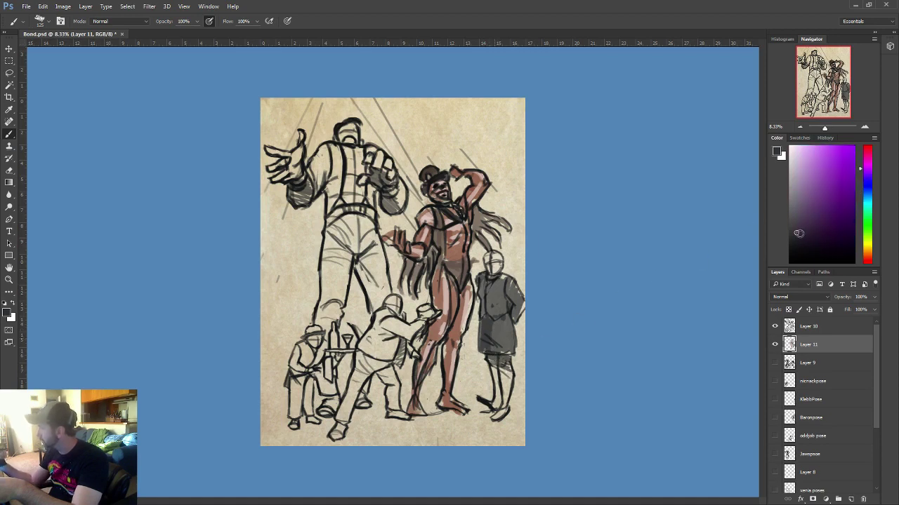
{"action": "left_click", "coordinate": [795, 222]}
{"action": "mouse_move", "coordinate": [497, 362]}
{"action": "left_mouse_down"}
{"action": "mouse_move", "coordinate": [502, 379]}
{"action": "mouse_move", "coordinate": [512, 375]}
{"action": "mouse_move", "coordinate": [501, 367]}
{"action": "mouse_move", "coordinate": [502, 388]}
{"action": "left_mouse_up"}
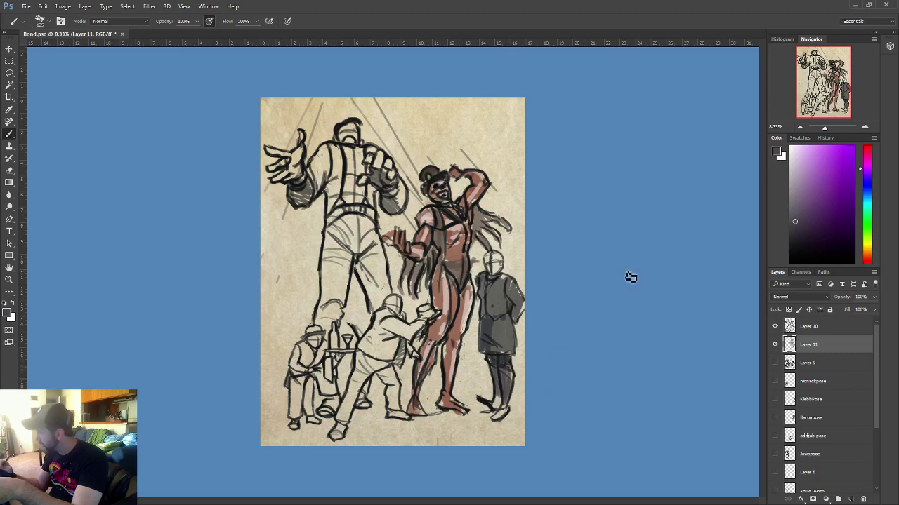
Colour the coated figure's collar pale blue-grey and head pink, and darken the coat details and shoes.
{"action": "left_click_drag", "start_coordinate": [862, 177], "coordinate": [863, 188]}
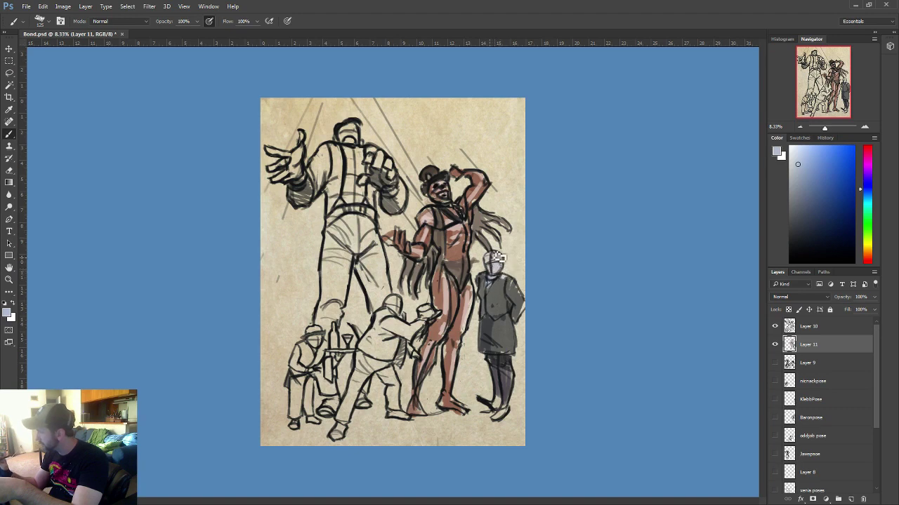
{"action": "left_click_drag", "start_coordinate": [868, 187], "coordinate": [868, 146]}
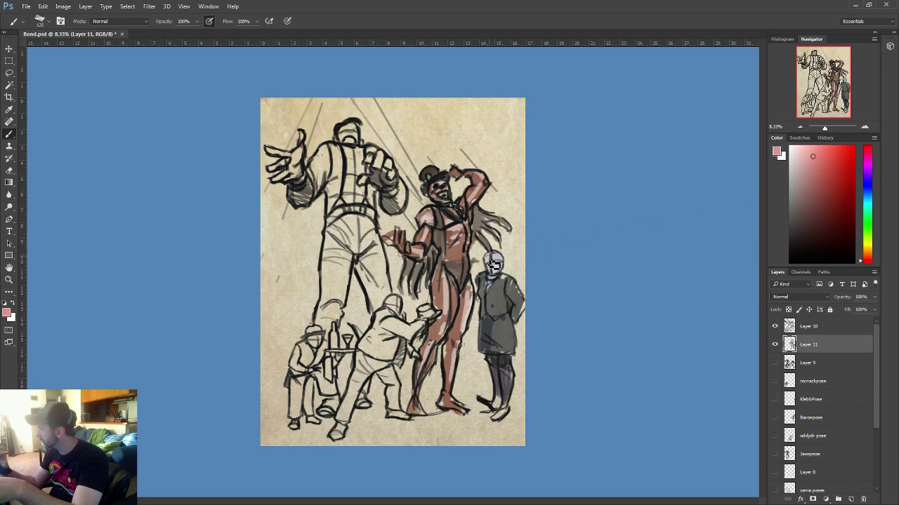
{"action": "left_click_drag", "start_coordinate": [497, 260], "coordinate": [494, 282]}
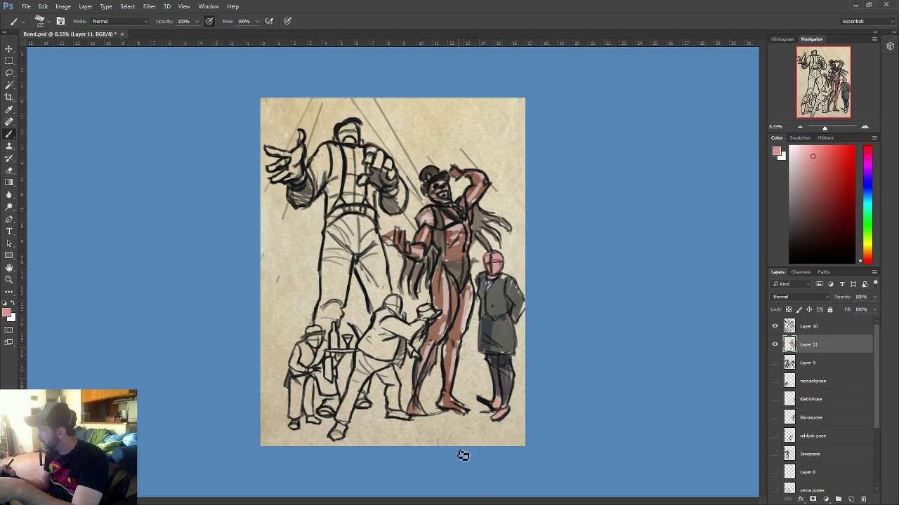
{"action": "left_click", "coordinate": [499, 283], "text": "alt"}
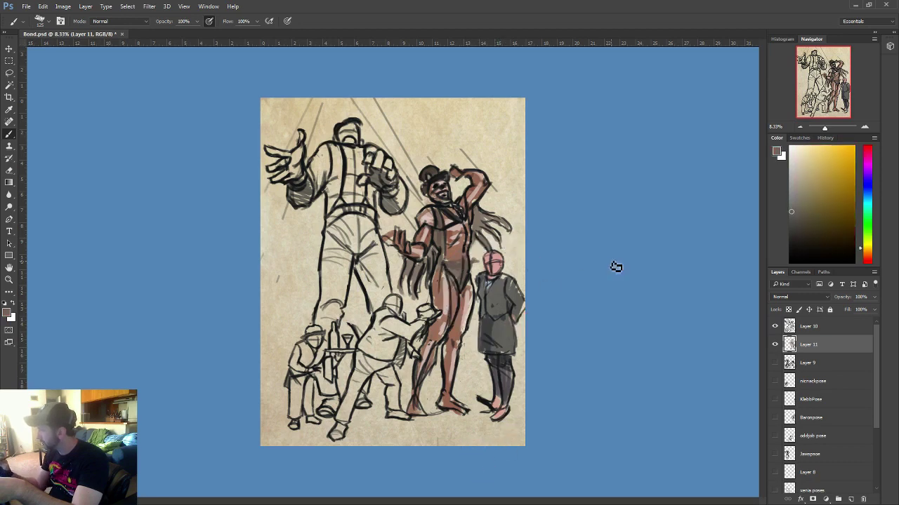
{"action": "left_click", "coordinate": [872, 188]}
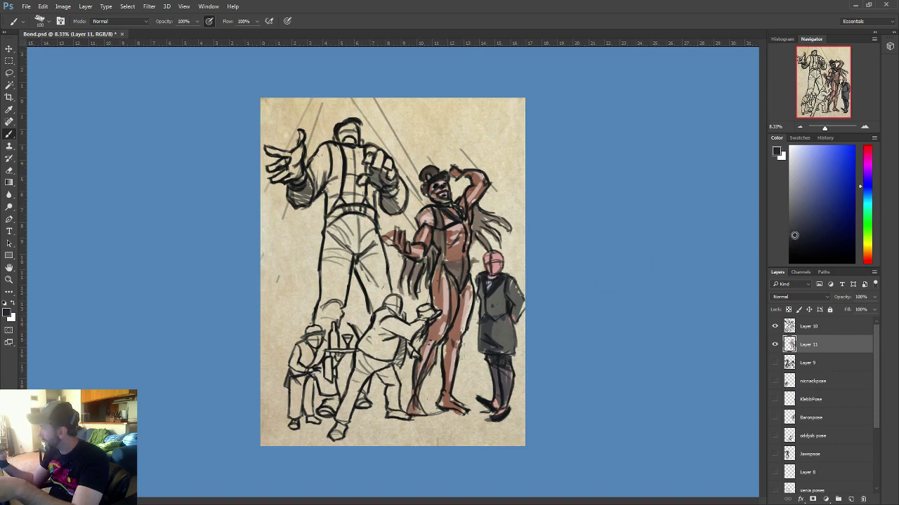
Enlarge the brush and block in the lunging figure's jacket, trousers, sleeves and held-out hat with near-black.
{"action": "key", "text": "bracketright"}
{"action": "key", "text": "bracketright"}
{"action": "key", "text": "bracketright"}
{"action": "key", "text": "bracketright"}
{"action": "left_click", "coordinate": [805, 250]}
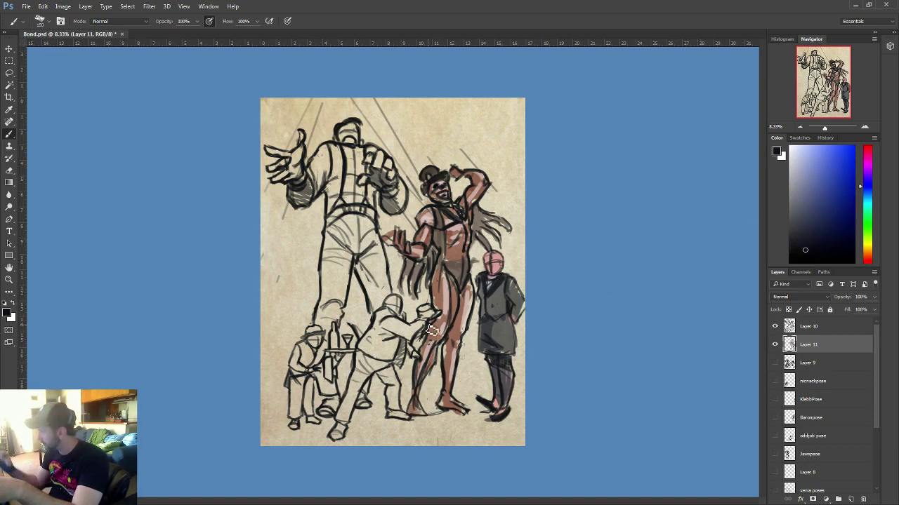
{"action": "mouse_move", "coordinate": [384, 321]}
{"action": "left_mouse_down"}
{"action": "mouse_move", "coordinate": [366, 352]}
{"action": "mouse_move", "coordinate": [395, 340]}
{"action": "mouse_move", "coordinate": [369, 360]}
{"action": "mouse_move", "coordinate": [389, 362]}
{"action": "mouse_move", "coordinate": [380, 389]}
{"action": "mouse_move", "coordinate": [399, 345]}
{"action": "mouse_move", "coordinate": [367, 381]}
{"action": "mouse_move", "coordinate": [365, 359]}
{"action": "mouse_move", "coordinate": [337, 443]}
{"action": "left_mouse_up"}
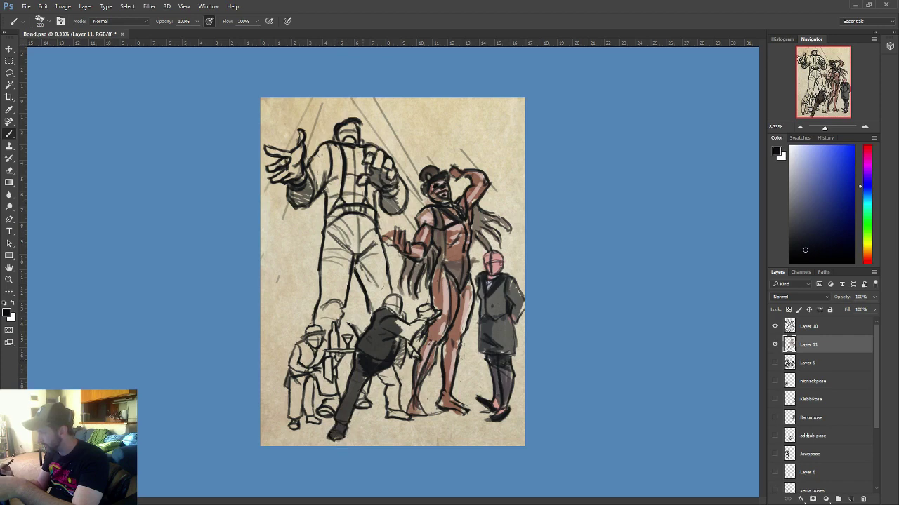
{"action": "mouse_move", "coordinate": [386, 380]}
{"action": "left_mouse_down"}
{"action": "mouse_move", "coordinate": [395, 382]}
{"action": "mouse_move", "coordinate": [394, 404]}
{"action": "left_mouse_up"}
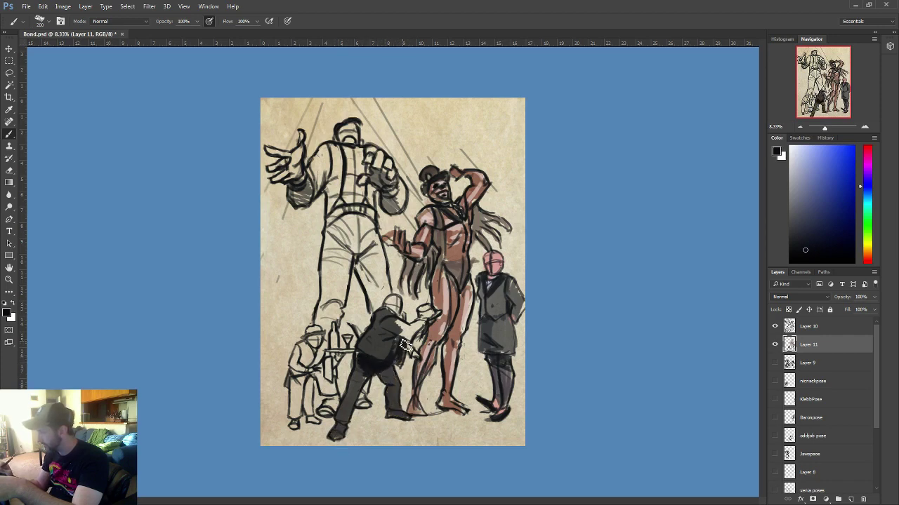
{"action": "mouse_move", "coordinate": [404, 330]}
{"action": "left_mouse_down"}
{"action": "mouse_move", "coordinate": [421, 332]}
{"action": "mouse_move", "coordinate": [433, 312]}
{"action": "left_mouse_up"}
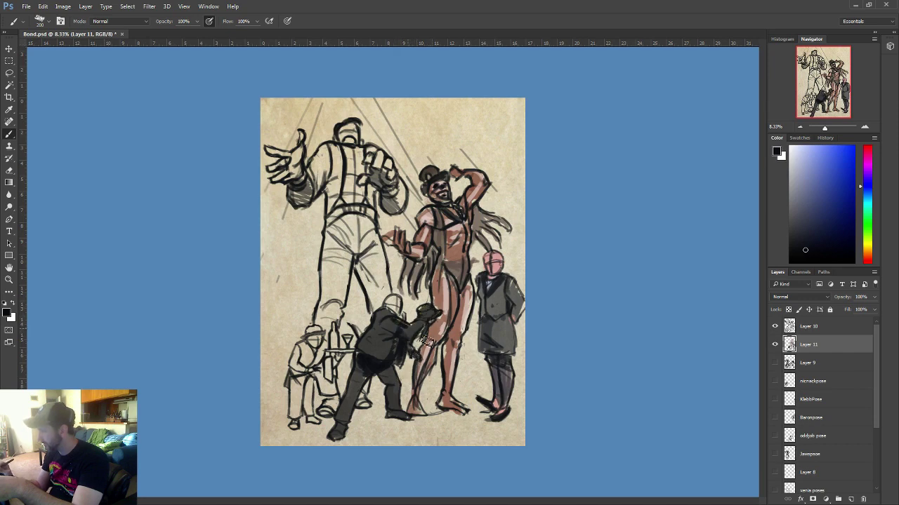
Paint the lunging figure's head pale pink and darken the hair with colour sampled from the artwork.
{"action": "left_click", "coordinate": [451, 281], "text": "alt"}
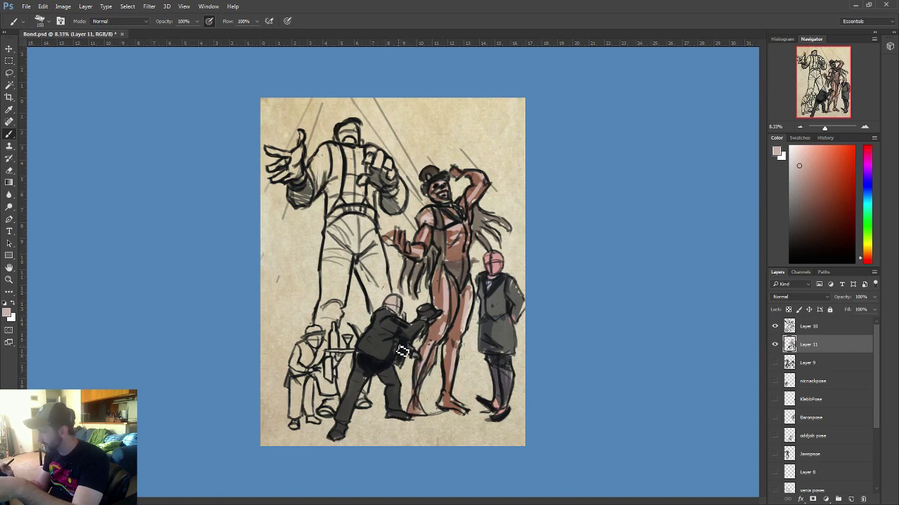
{"action": "left_click", "coordinate": [405, 335], "text": "alt"}
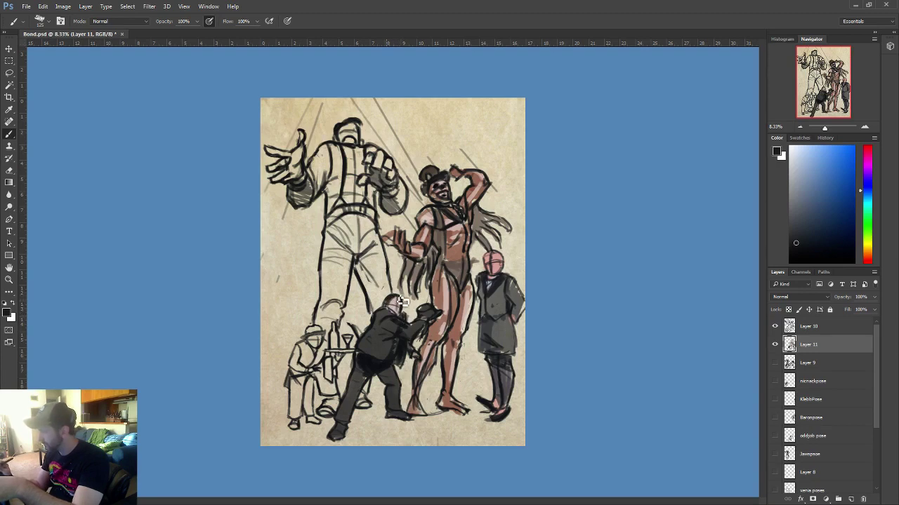
{"action": "left_click", "coordinate": [369, 364], "text": "alt"}
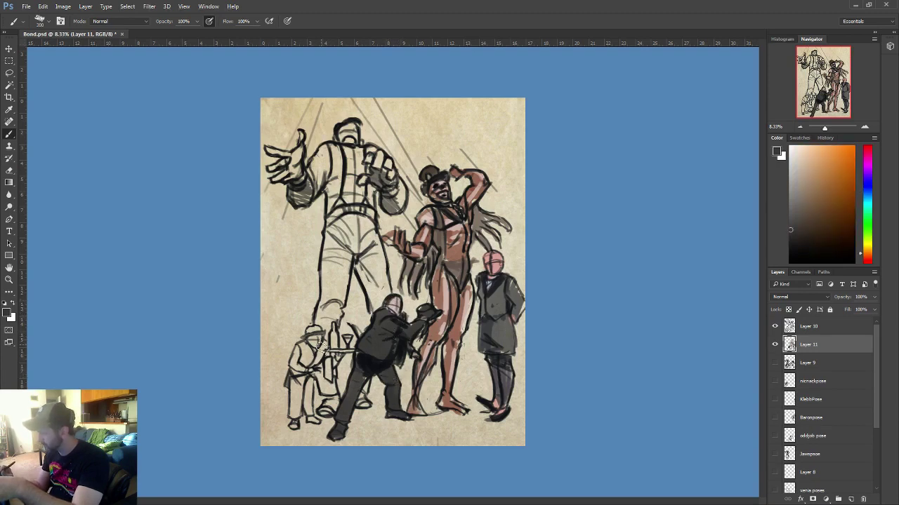
Lay light grey over the small tray-carrying man's clothes and fill his shoes with a dark tone using a smaller brush.
{"action": "mouse_move", "coordinate": [319, 346]}
{"action": "left_mouse_down"}
{"action": "mouse_move", "coordinate": [303, 368]}
{"action": "mouse_move", "coordinate": [316, 370]}
{"action": "mouse_move", "coordinate": [316, 354]}
{"action": "mouse_move", "coordinate": [312, 361]}
{"action": "mouse_move", "coordinate": [324, 351]}
{"action": "mouse_move", "coordinate": [302, 355]}
{"action": "left_mouse_up"}
{"action": "left_click", "coordinate": [794, 167]}
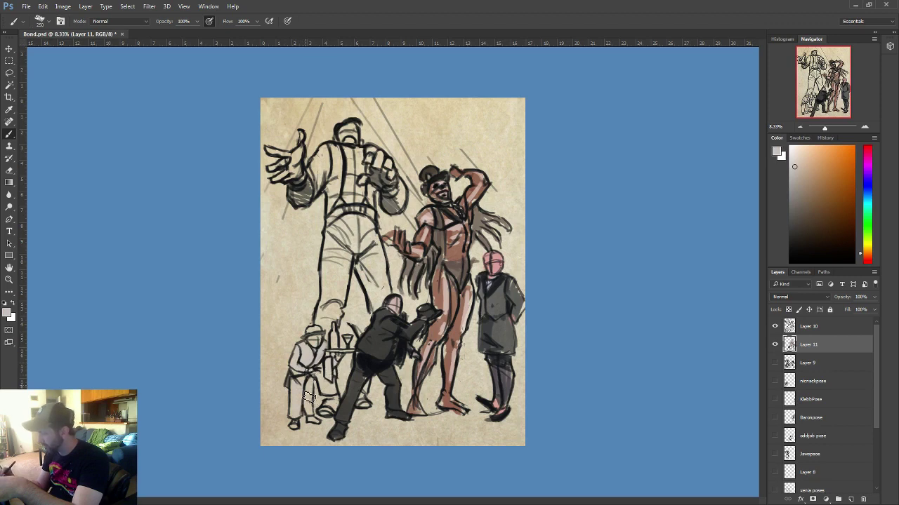
{"action": "left_click", "coordinate": [797, 236]}
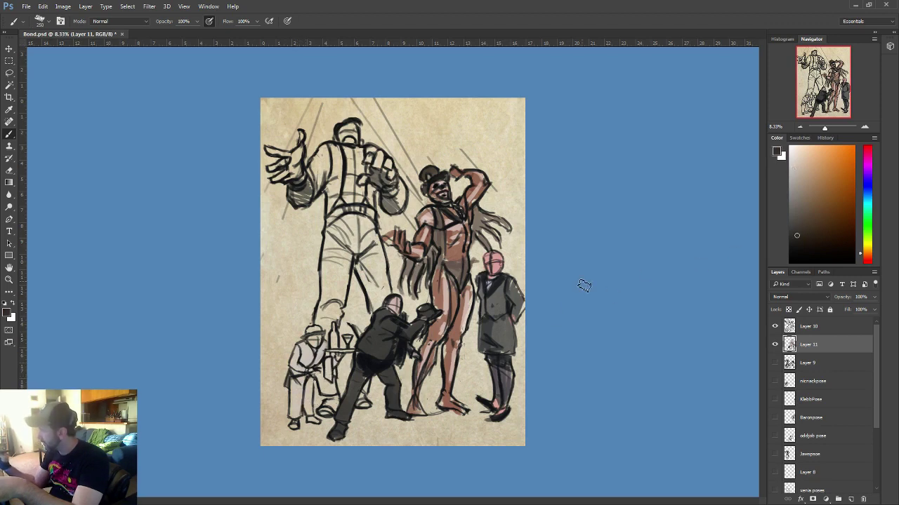
{"action": "key", "text": "bracketleft"}
{"action": "key", "text": "bracketleft"}
{"action": "key", "text": "bracketleft"}
{"action": "mouse_move", "coordinate": [292, 425]}
{"action": "left_mouse_down"}
{"action": "mouse_move", "coordinate": [314, 433]}
{"action": "mouse_move", "coordinate": [317, 424]}
{"action": "left_mouse_up"}
{"action": "left_click", "coordinate": [298, 386], "text": "alt"}
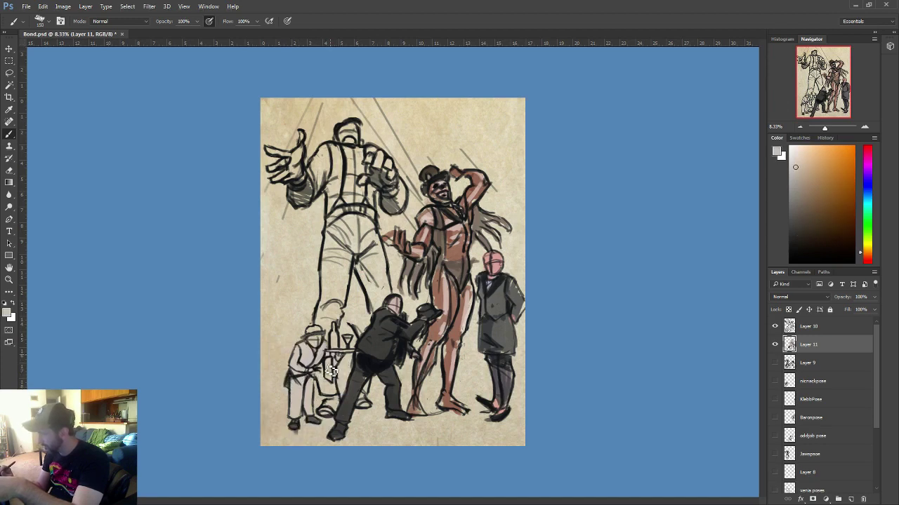
Recolour the small man's suit in muted grey-green, tint the bottle and glass on his tray, and darken his hat.
{"action": "left_click", "coordinate": [861, 191]}
{"action": "left_click", "coordinate": [860, 210]}
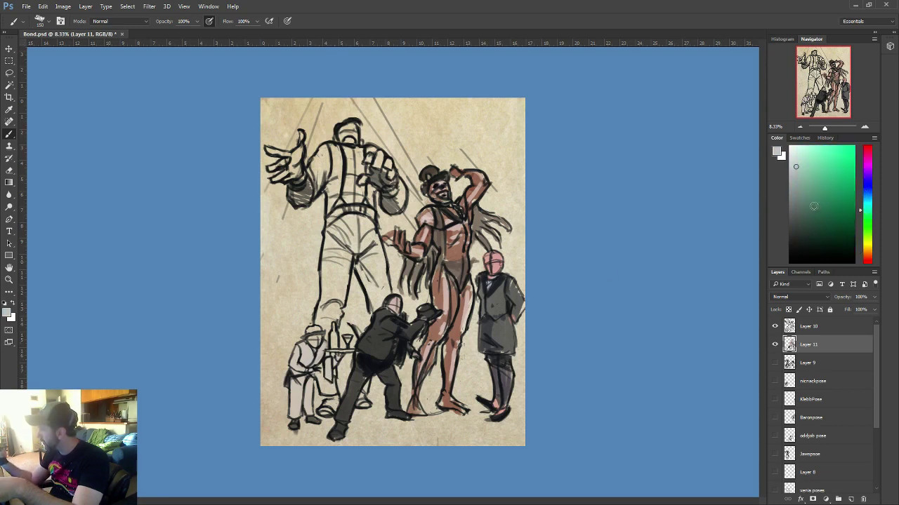
{"action": "left_click", "coordinate": [803, 224]}
{"action": "mouse_move", "coordinate": [335, 346]}
{"action": "left_mouse_down"}
{"action": "mouse_move", "coordinate": [319, 407]}
{"action": "mouse_move", "coordinate": [318, 370]}
{"action": "mouse_move", "coordinate": [331, 350]}
{"action": "mouse_move", "coordinate": [305, 370]}
{"action": "mouse_move", "coordinate": [301, 355]}
{"action": "mouse_move", "coordinate": [293, 368]}
{"action": "mouse_move", "coordinate": [303, 366]}
{"action": "mouse_move", "coordinate": [304, 408]}
{"action": "mouse_move", "coordinate": [311, 376]}
{"action": "mouse_move", "coordinate": [300, 390]}
{"action": "mouse_move", "coordinate": [316, 384]}
{"action": "mouse_move", "coordinate": [293, 410]}
{"action": "mouse_move", "coordinate": [308, 405]}
{"action": "mouse_move", "coordinate": [293, 423]}
{"action": "mouse_move", "coordinate": [308, 407]}
{"action": "mouse_move", "coordinate": [317, 445]}
{"action": "left_mouse_up"}
{"action": "left_click", "coordinate": [327, 353], "text": "alt"}
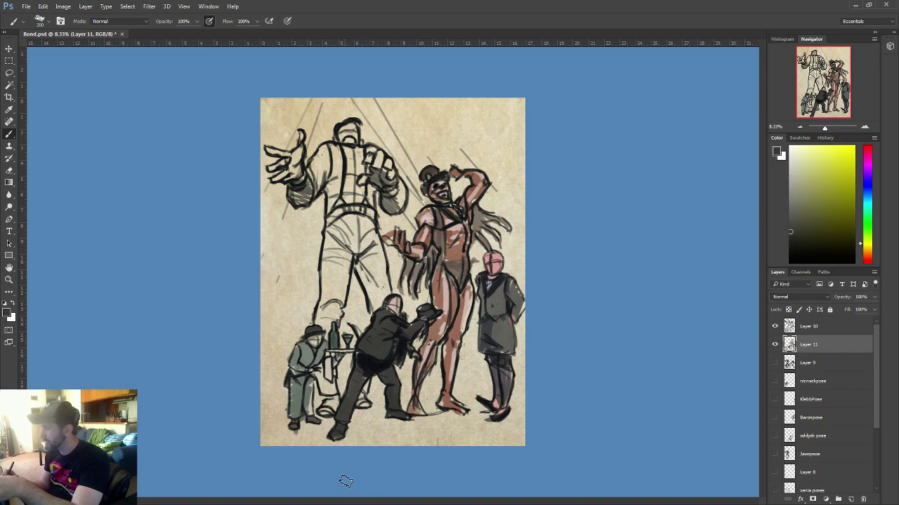
Block in the giant figure's trousers with dark reddish brown and his shoes with near-black.
{"action": "left_click", "coordinate": [389, 248], "text": "alt"}
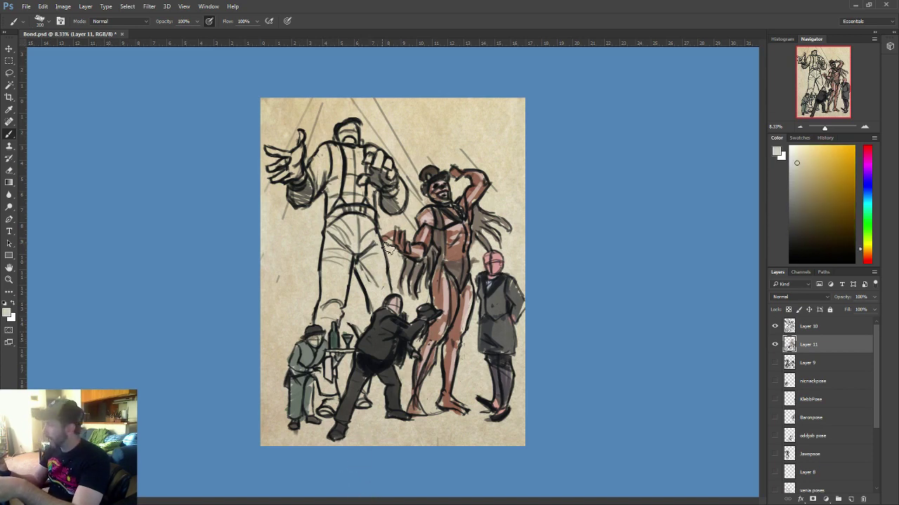
{"action": "mouse_move", "coordinate": [865, 250]}
{"action": "left_mouse_down"}
{"action": "mouse_move", "coordinate": [867, 266]}
{"action": "mouse_move", "coordinate": [866, 257]}
{"action": "left_mouse_up"}
{"action": "left_click", "coordinate": [820, 226]}
{"action": "mouse_move", "coordinate": [336, 244]}
{"action": "left_mouse_down"}
{"action": "mouse_move", "coordinate": [331, 303]}
{"action": "mouse_move", "coordinate": [352, 250]}
{"action": "mouse_move", "coordinate": [345, 303]}
{"action": "mouse_move", "coordinate": [347, 293]}
{"action": "mouse_move", "coordinate": [328, 321]}
{"action": "mouse_move", "coordinate": [328, 299]}
{"action": "mouse_move", "coordinate": [318, 316]}
{"action": "mouse_move", "coordinate": [331, 397]}
{"action": "mouse_move", "coordinate": [325, 376]}
{"action": "mouse_move", "coordinate": [328, 388]}
{"action": "mouse_move", "coordinate": [374, 372]}
{"action": "mouse_move", "coordinate": [375, 286]}
{"action": "mouse_move", "coordinate": [370, 296]}
{"action": "mouse_move", "coordinate": [358, 251]}
{"action": "mouse_move", "coordinate": [379, 297]}
{"action": "mouse_move", "coordinate": [369, 226]}
{"action": "mouse_move", "coordinate": [386, 300]}
{"action": "mouse_move", "coordinate": [365, 225]}
{"action": "mouse_move", "coordinate": [327, 240]}
{"action": "mouse_move", "coordinate": [351, 294]}
{"action": "left_mouse_up"}
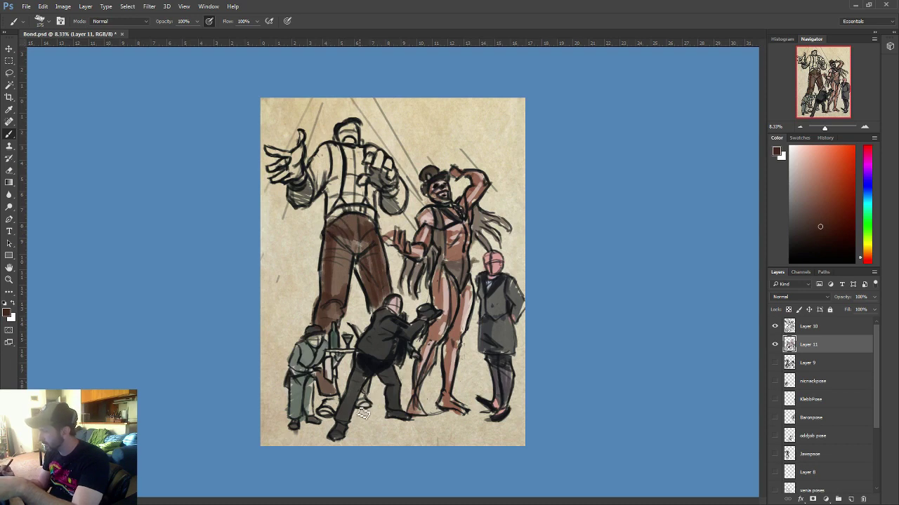
{"action": "left_click", "coordinate": [814, 245]}
{"action": "mouse_move", "coordinate": [333, 403]}
{"action": "left_mouse_down"}
{"action": "mouse_move", "coordinate": [335, 421]}
{"action": "mouse_move", "coordinate": [365, 409]}
{"action": "left_mouse_up"}
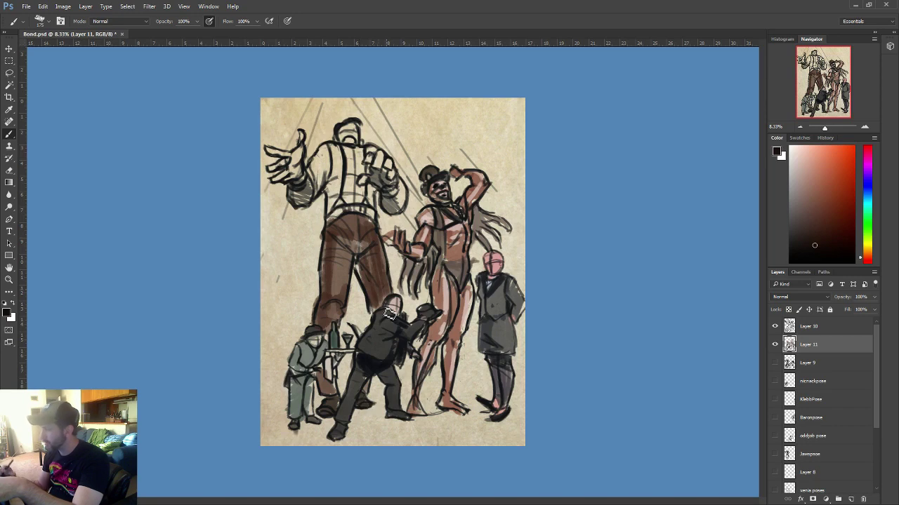
Block in the giant figure's shirt with pale pinkish grey and his face and hands with skin pink sampled from the bald figure's head.
{"action": "left_click", "coordinate": [794, 169]}
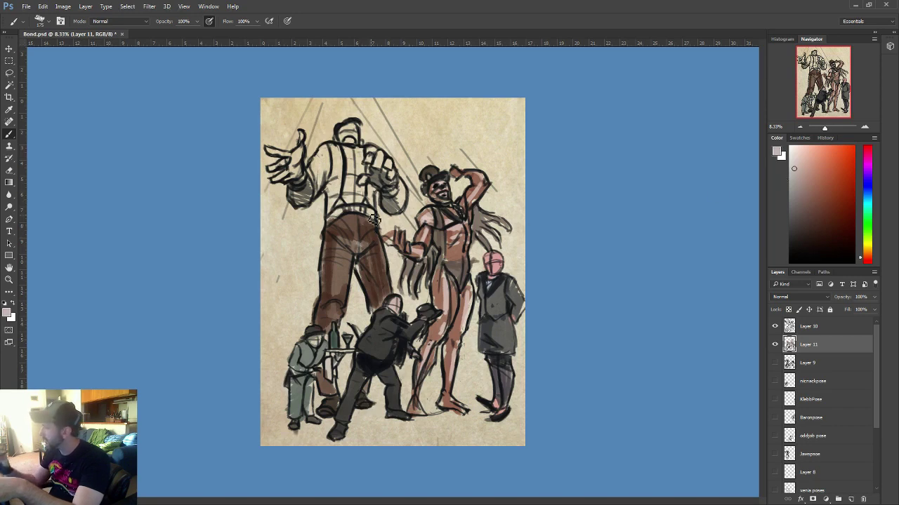
{"action": "key", "text": "bracketright"}
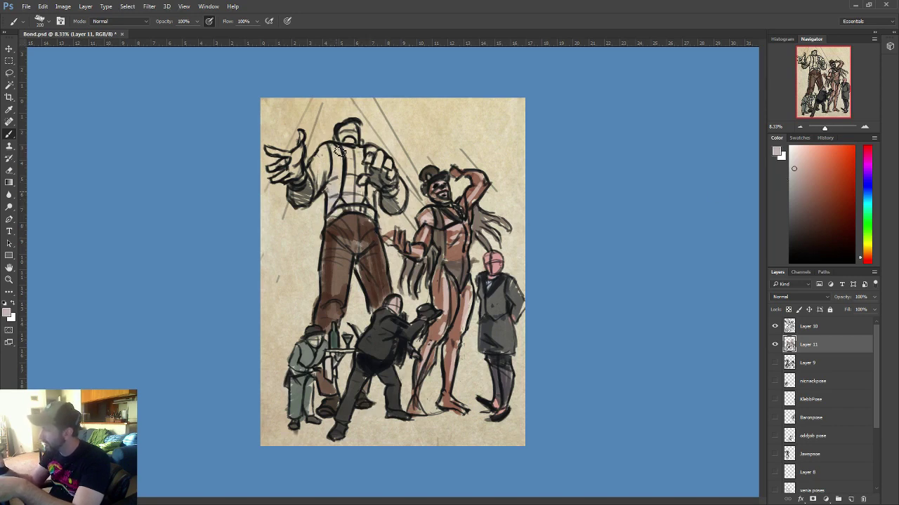
{"action": "mouse_move", "coordinate": [354, 154]}
{"action": "left_mouse_down"}
{"action": "mouse_move", "coordinate": [358, 184]}
{"action": "mouse_move", "coordinate": [329, 159]}
{"action": "mouse_move", "coordinate": [311, 183]}
{"action": "left_mouse_up"}
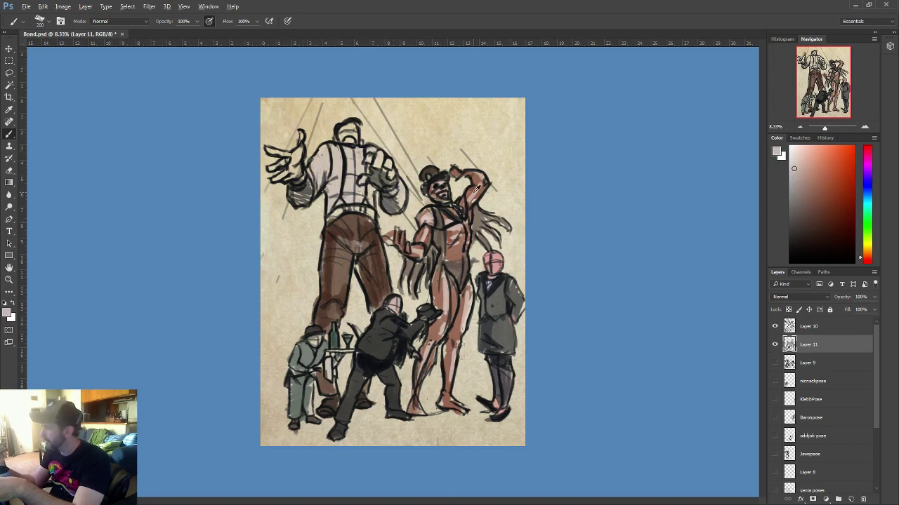
{"action": "left_click", "coordinate": [497, 264], "text": "alt"}
{"action": "mouse_move", "coordinate": [350, 137]}
{"action": "left_mouse_down"}
{"action": "mouse_move", "coordinate": [346, 127]}
{"action": "mouse_move", "coordinate": [377, 163]}
{"action": "left_mouse_up"}
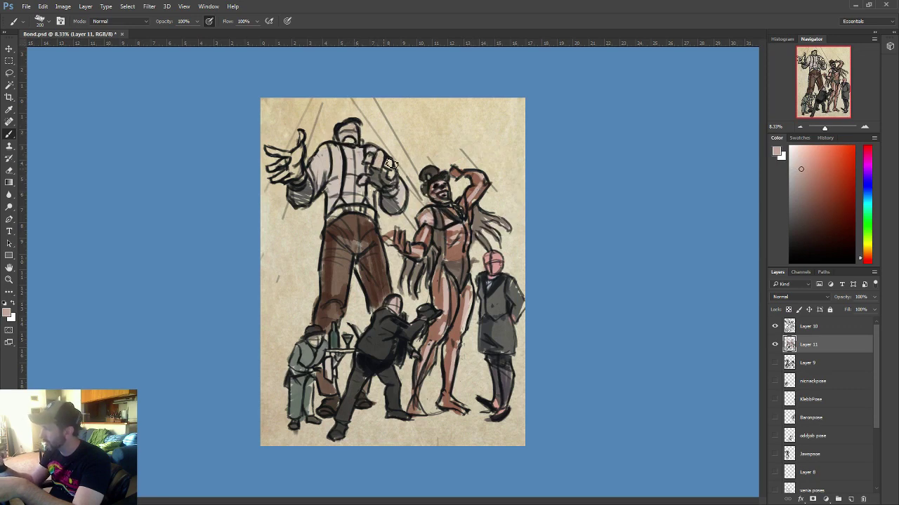
{"action": "mouse_move", "coordinate": [302, 161]}
{"action": "left_mouse_down"}
{"action": "mouse_move", "coordinate": [278, 179]}
{"action": "mouse_move", "coordinate": [271, 149]}
{"action": "mouse_move", "coordinate": [292, 157]}
{"action": "left_mouse_up"}
Fill the giant figure's mouth with a pale icy blue.
{"action": "left_click", "coordinate": [867, 197]}
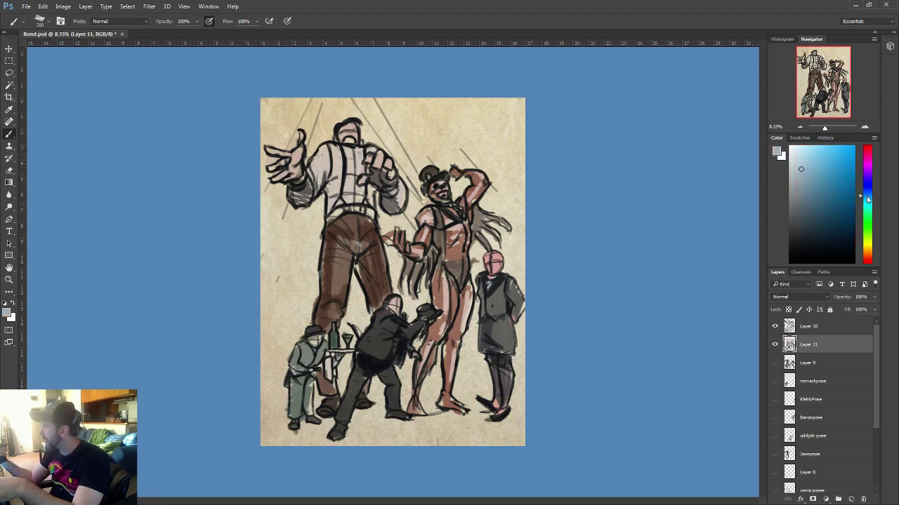
{"action": "left_click", "coordinate": [810, 150]}
{"action": "left_click", "coordinate": [800, 151]}
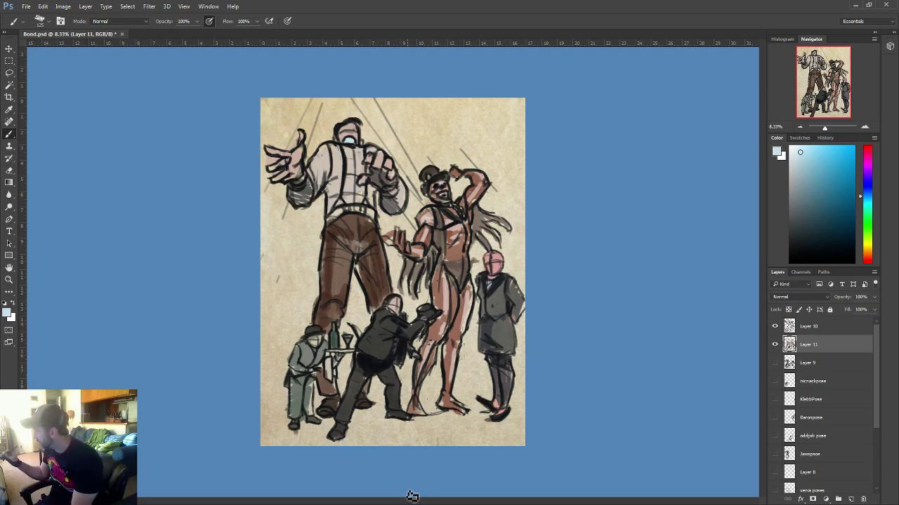
Compare the colour blocking on Layer 11 with and without the Layer 10 line art.
{"action": "left_click", "coordinate": [775, 344]}
{"action": "left_click", "coordinate": [775, 343]}
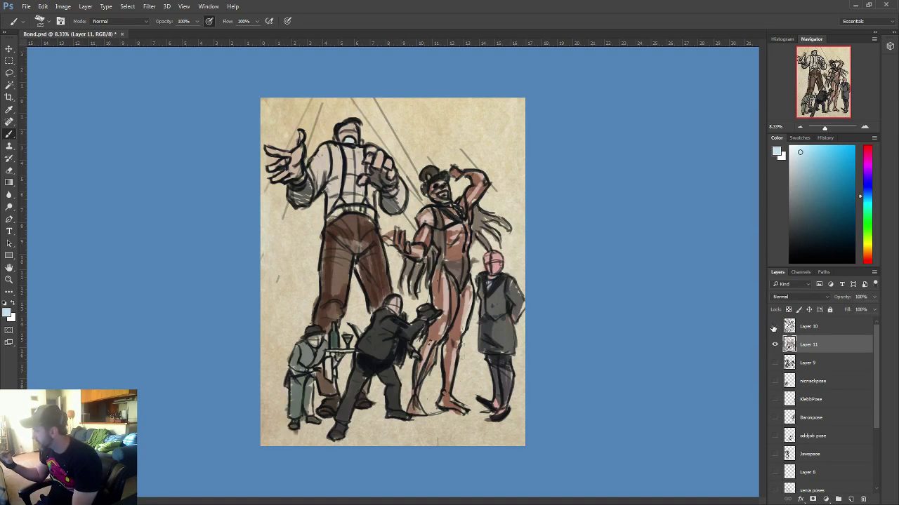
{"action": "left_click", "coordinate": [774, 327]}
{"action": "left_click", "coordinate": [775, 328]}
{"action": "left_click", "coordinate": [776, 328]}
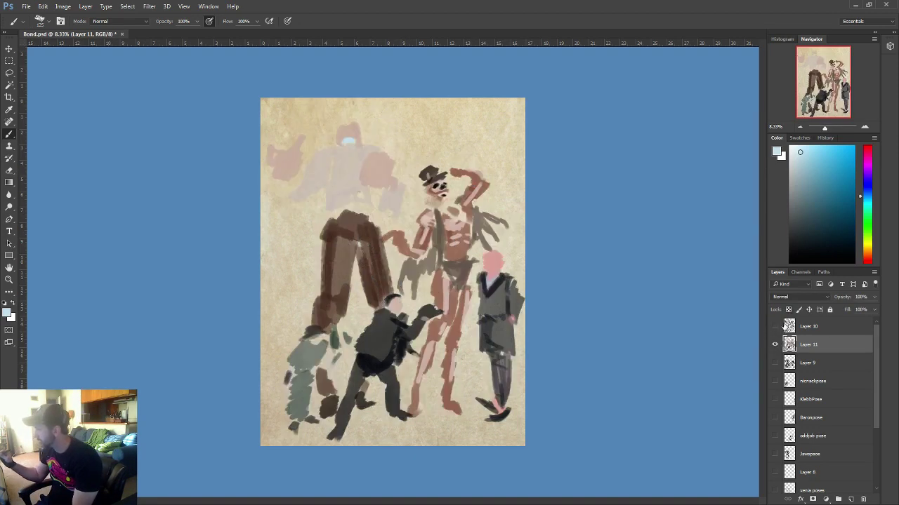
{"action": "left_click", "coordinate": [774, 327]}
Check each older pose layer from the tray-carrying man's down to Jawspose against the composition, leave them hidden, and save the document.
{"action": "left_click", "coordinate": [775, 381]}
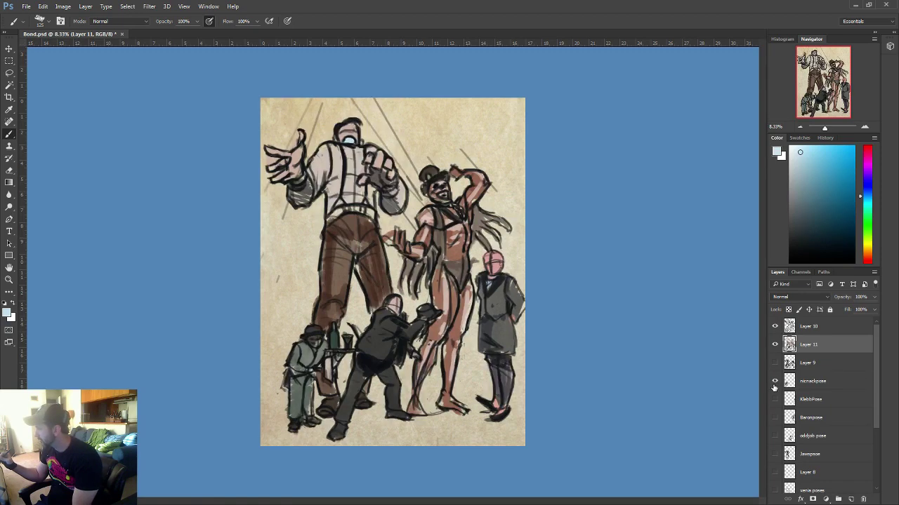
{"action": "left_click", "coordinate": [774, 381]}
{"action": "left_click", "coordinate": [774, 381]}
{"action": "left_click", "coordinate": [775, 381]}
{"action": "left_click", "coordinate": [774, 400]}
{"action": "left_click", "coordinate": [775, 400]}
{"action": "left_click", "coordinate": [774, 418]}
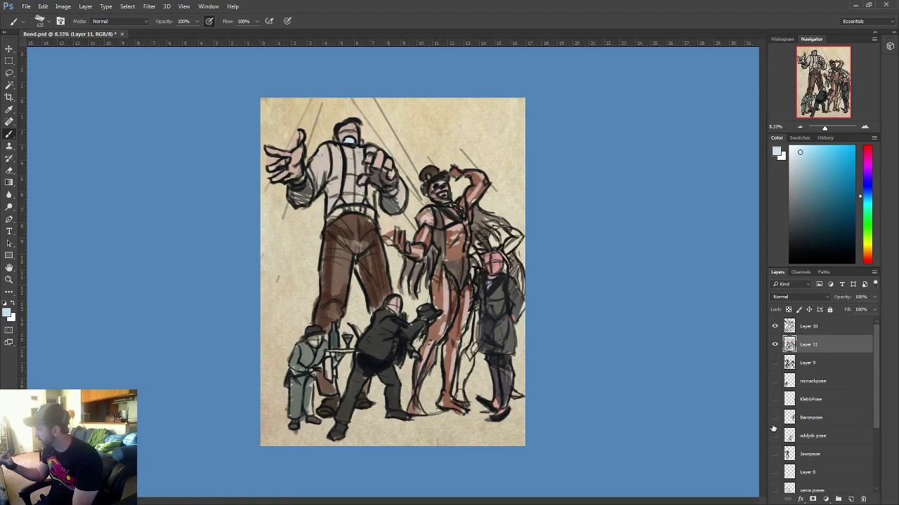
{"action": "left_click", "coordinate": [775, 418]}
{"action": "left_click", "coordinate": [774, 436]}
{"action": "left_click", "coordinate": [774, 436]}
{"action": "left_click", "coordinate": [774, 454]}
{"action": "left_click", "coordinate": [774, 454]}
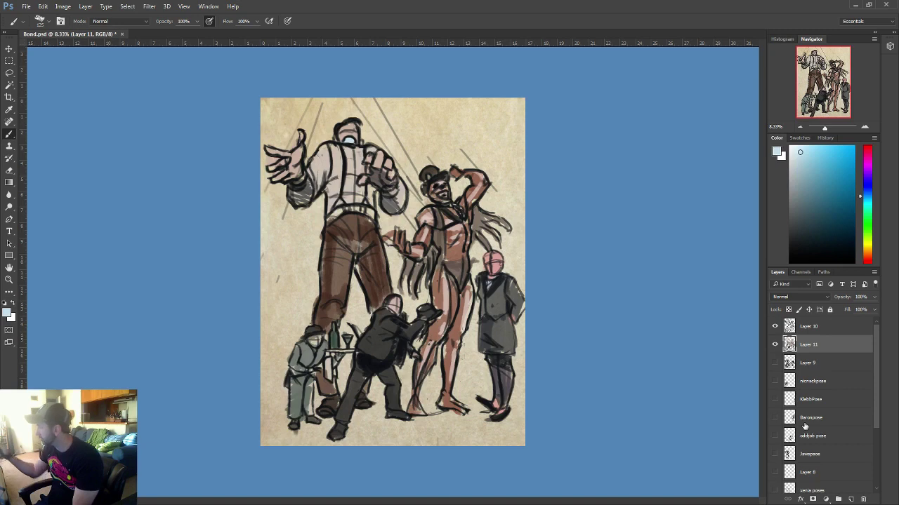
{"action": "key", "text": "ctrl+s"}
Review the early sketches on Layer 6, the Jaws layer and Layer 2, leaving them hidden.
{"action": "left_click_drag", "start_coordinate": [873, 408], "coordinate": [853, 475]}
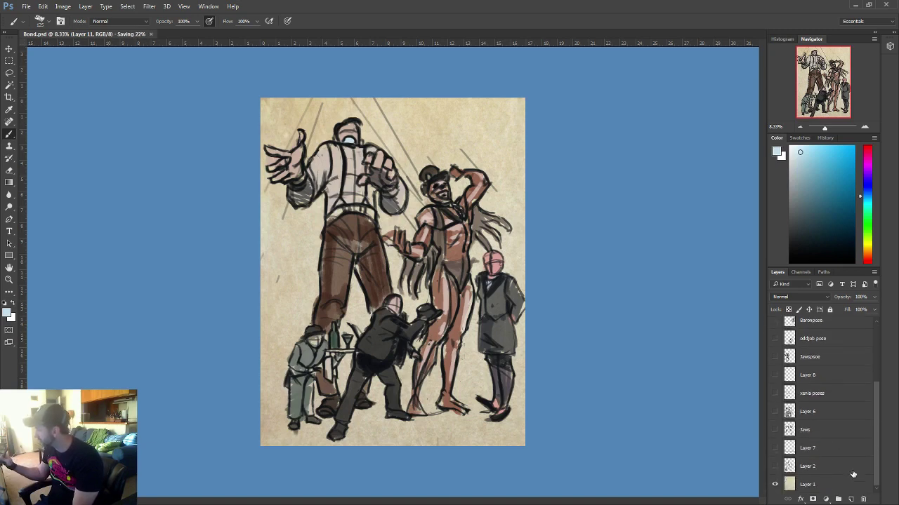
{"action": "left_click", "coordinate": [775, 411]}
{"action": "left_click", "coordinate": [775, 428]}
{"action": "left_click", "coordinate": [775, 412]}
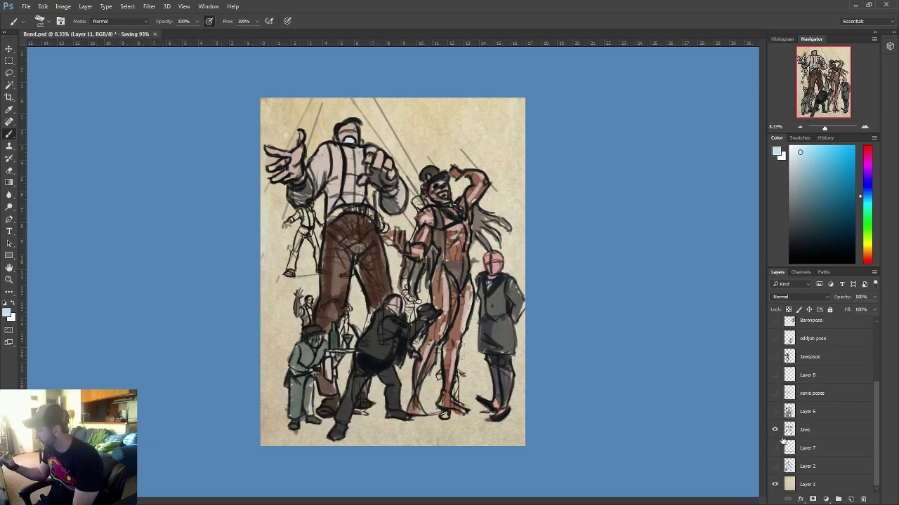
{"action": "left_click", "coordinate": [775, 466]}
{"action": "left_click", "coordinate": [774, 467]}
{"action": "left_click", "coordinate": [775, 466]}
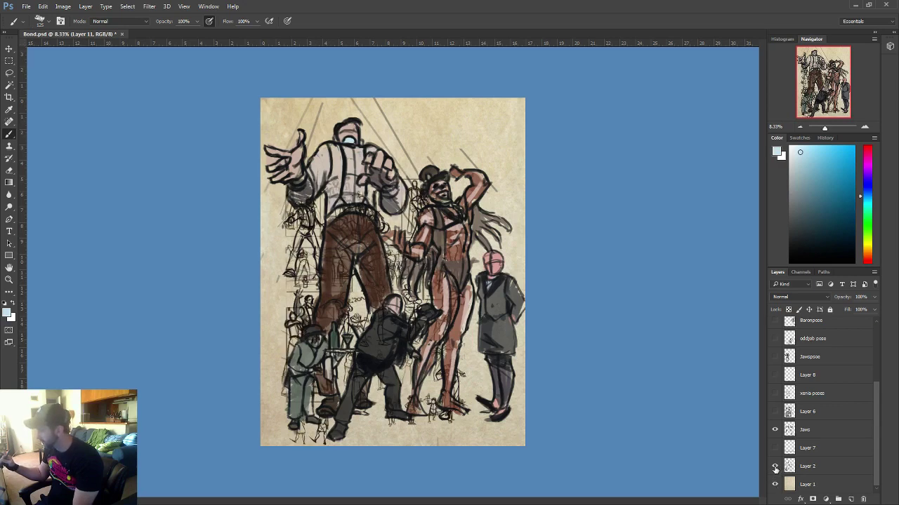
{"action": "left_click", "coordinate": [775, 430]}
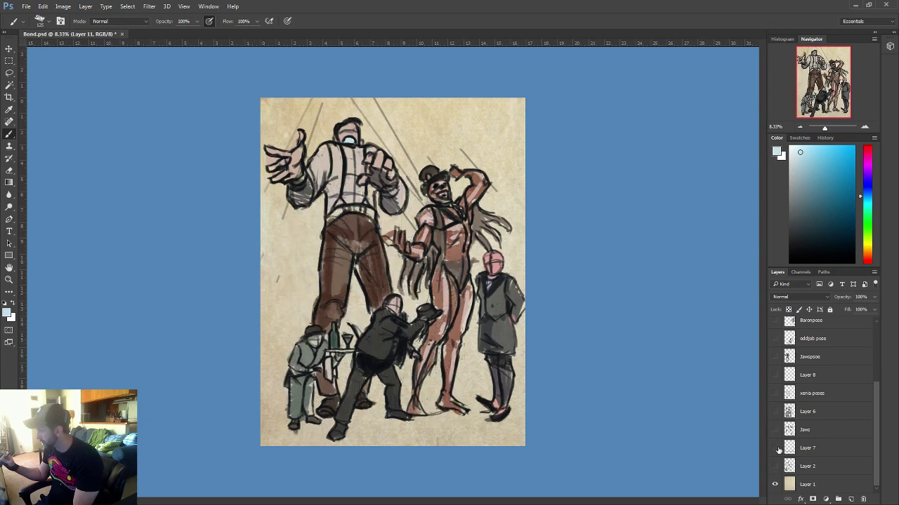
{"action": "left_click", "coordinate": [773, 467]}
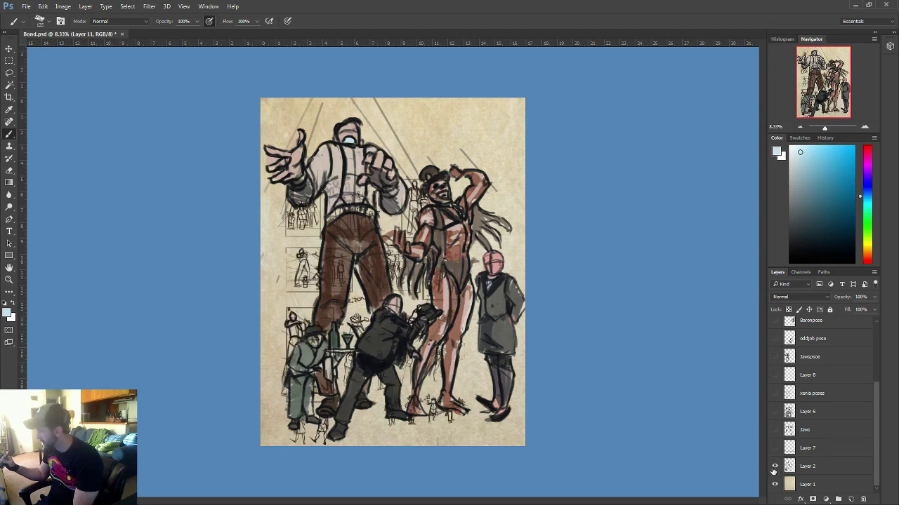
{"action": "left_click", "coordinate": [775, 466]}
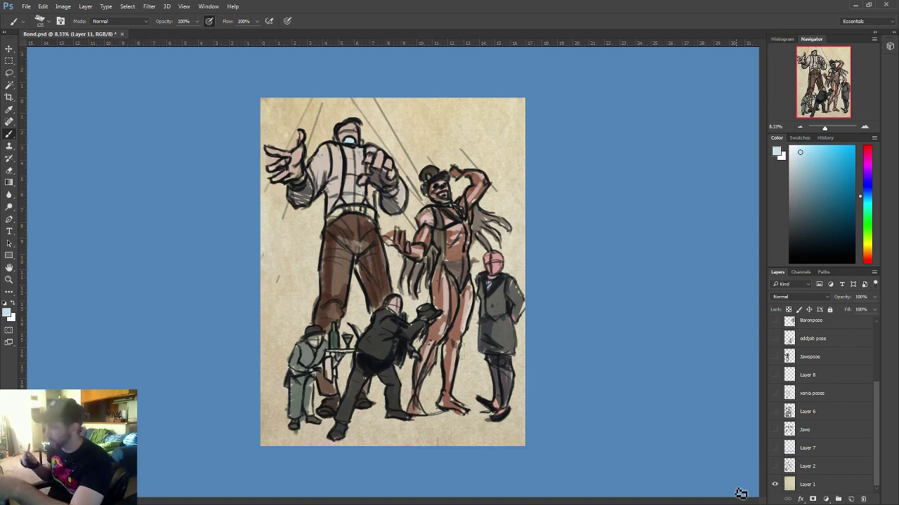
Duplicate the Layer 10 line art, hide the original, and set up a smaller near-black brush.
{"action": "scroll", "coordinate": [872, 372], "scroll_direction": "up", "scroll_amount": 5}
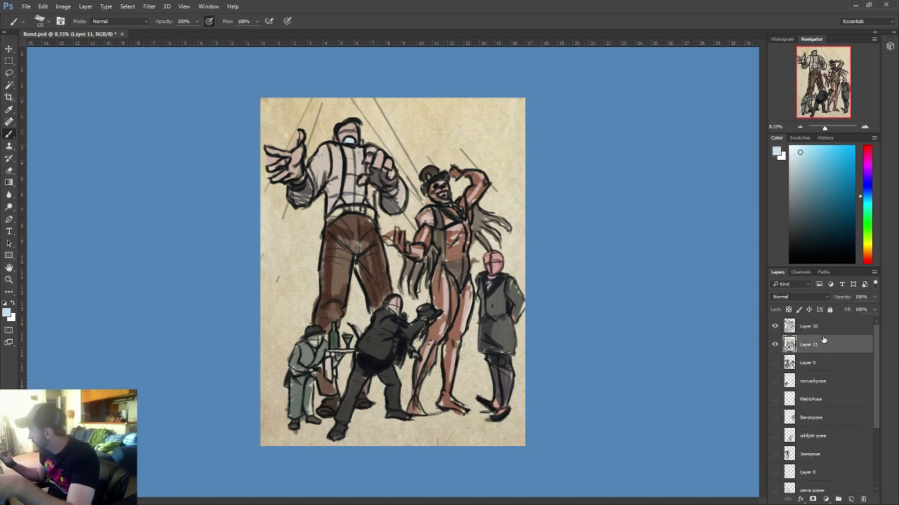
{"action": "left_click", "coordinate": [813, 326]}
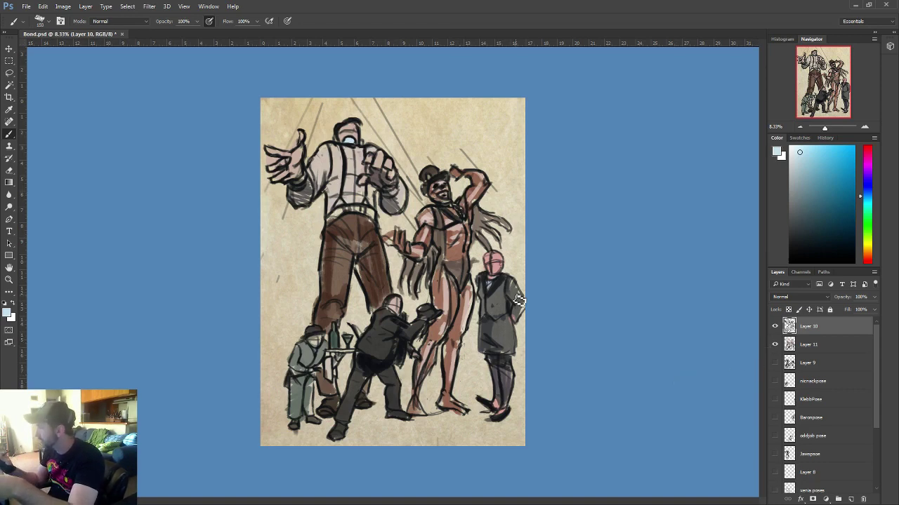
{"action": "key", "text": "bracketleft"}
{"action": "key", "text": "bracketleft"}
{"action": "key", "text": "bracketleft"}
{"action": "key", "text": "bracketleft"}
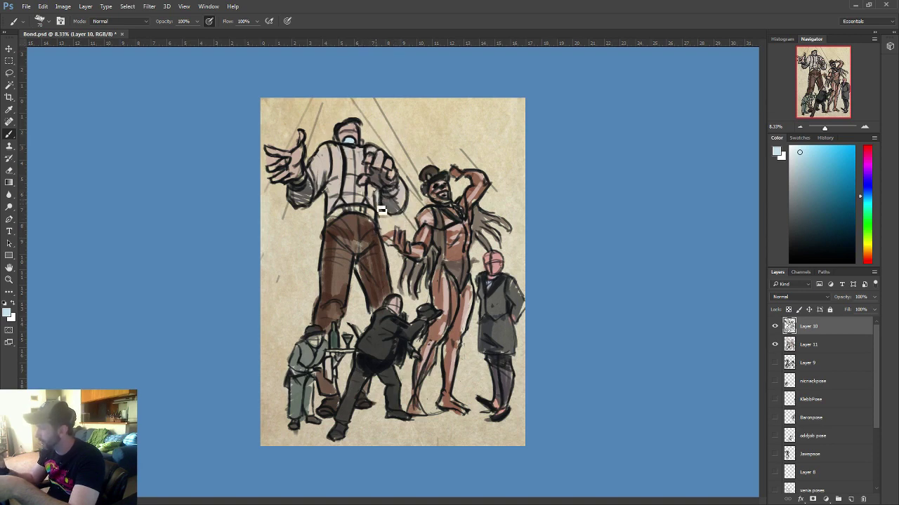
{"action": "left_click", "coordinate": [796, 253]}
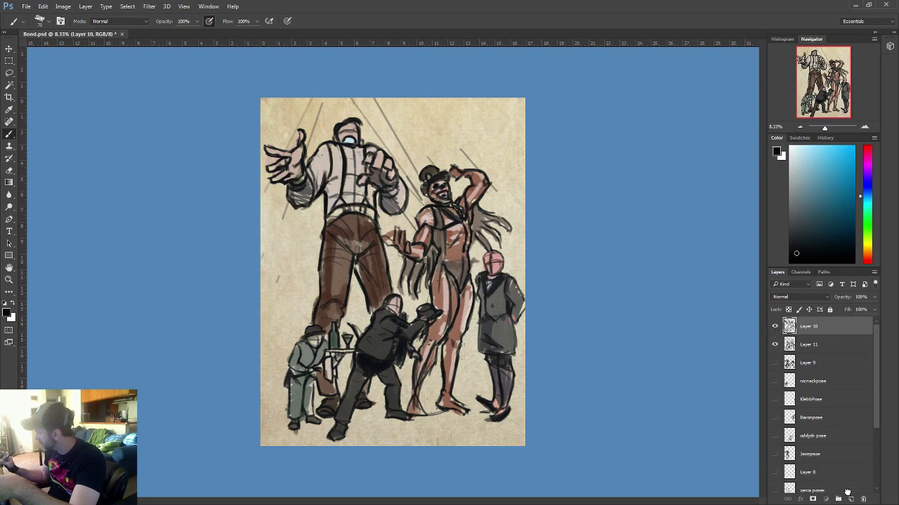
{"action": "left_click_drag", "start_coordinate": [850, 499], "coordinate": [850, 499]}
{"action": "left_click", "coordinate": [775, 344]}
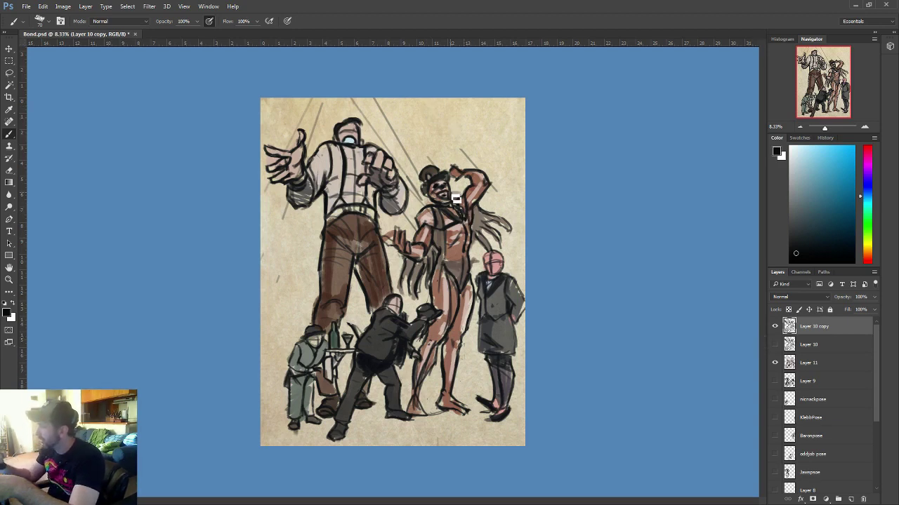
Draw straight perspective lines fanning out across the canvas from a point just above the giant figure's head.
{"action": "mouse_move", "coordinate": [341, 106]}
{"action": "left_mouse_down"}
{"action": "mouse_move", "coordinate": [260, 297]}
{"action": "mouse_move", "coordinate": [316, 151]}
{"action": "mouse_move", "coordinate": [240, 285]}
{"action": "mouse_move", "coordinate": [220, 234]}
{"action": "mouse_move", "coordinate": [225, 182]}
{"action": "left_mouse_up"}
{"action": "mouse_move", "coordinate": [349, 105]}
{"action": "left_mouse_down"}
{"action": "mouse_move", "coordinate": [440, 216]}
{"action": "mouse_move", "coordinate": [446, 202]}
{"action": "mouse_move", "coordinate": [341, 108]}
{"action": "mouse_move", "coordinate": [509, 224]}
{"action": "left_mouse_up"}
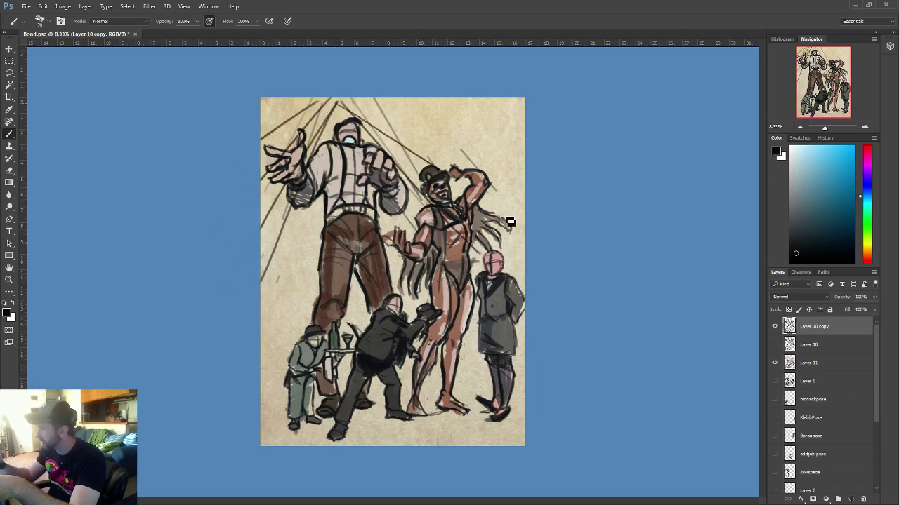
{"action": "mouse_move", "coordinate": [338, 101]}
{"action": "left_mouse_down"}
{"action": "mouse_move", "coordinate": [517, 178]}
{"action": "mouse_move", "coordinate": [505, 160]}
{"action": "mouse_move", "coordinate": [332, 92]}
{"action": "mouse_move", "coordinate": [597, 144]}
{"action": "left_mouse_up"}
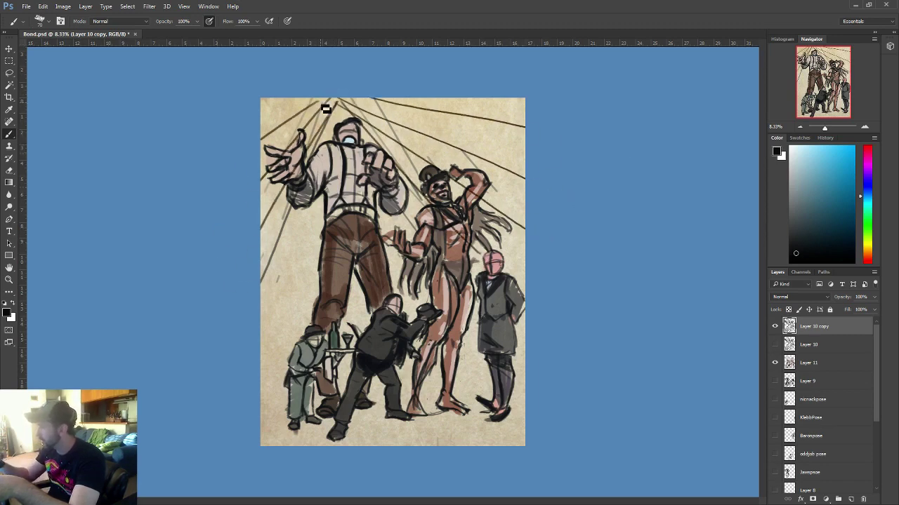
{"action": "left_click_drag", "start_coordinate": [477, 405], "coordinate": [493, 429]}
{"action": "mouse_move", "coordinate": [337, 102]}
{"action": "left_mouse_down"}
{"action": "mouse_move", "coordinate": [398, 425]}
{"action": "mouse_move", "coordinate": [344, 428]}
{"action": "mouse_move", "coordinate": [282, 474]}
{"action": "mouse_move", "coordinate": [280, 449]}
{"action": "left_mouse_up"}
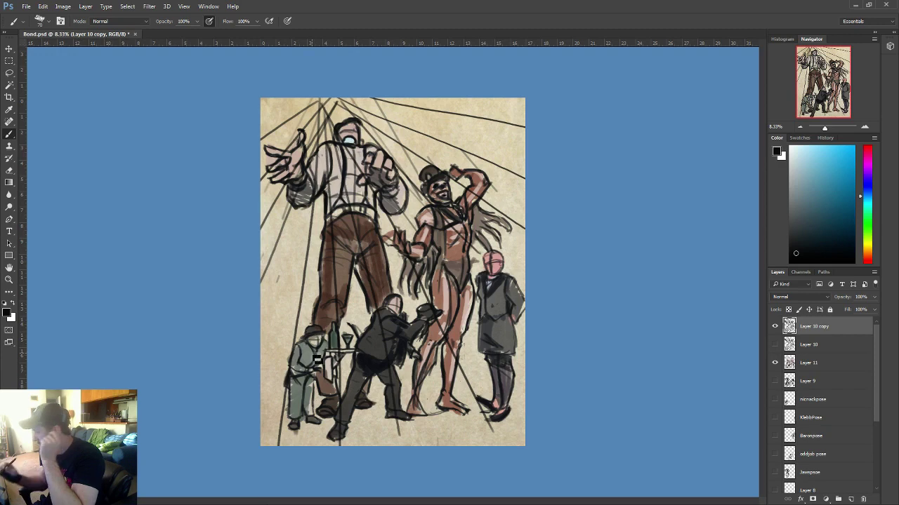
Hide the Layer 11 colours, then enlarge the tray-carrying man's line art to about 192% and shift it into the poster's lower-left corner.
{"action": "left_click", "coordinate": [775, 362]}
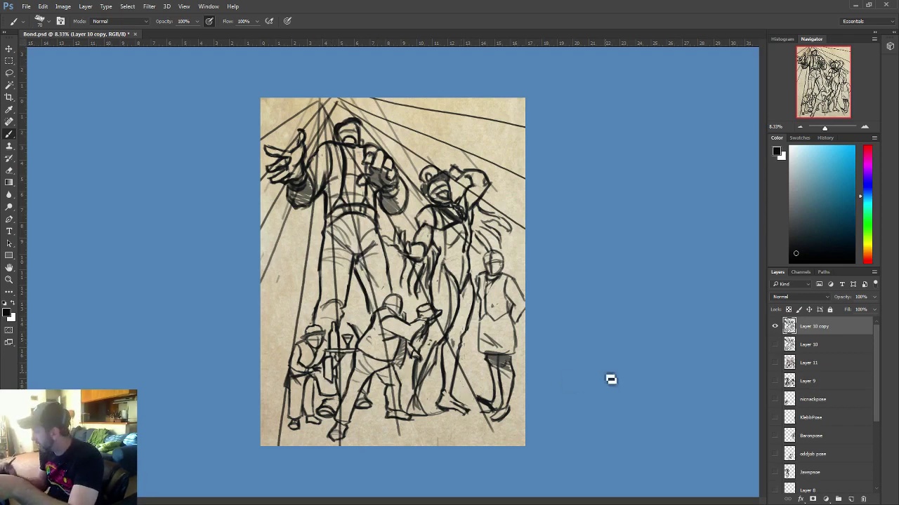
{"action": "key", "text": "l"}
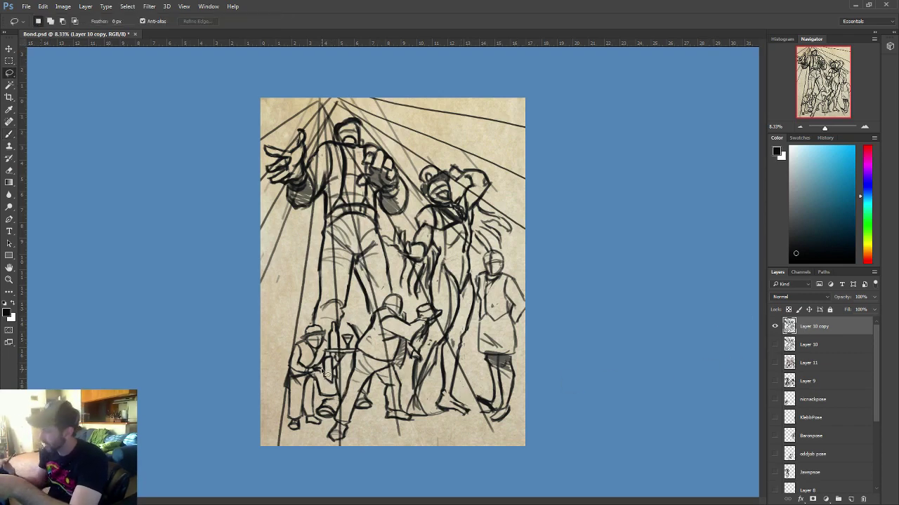
{"action": "mouse_move", "coordinate": [333, 392]}
{"action": "left_mouse_down"}
{"action": "mouse_move", "coordinate": [289, 432]}
{"action": "mouse_move", "coordinate": [326, 315]}
{"action": "mouse_move", "coordinate": [351, 372]}
{"action": "mouse_move", "coordinate": [319, 451]}
{"action": "left_mouse_up"}
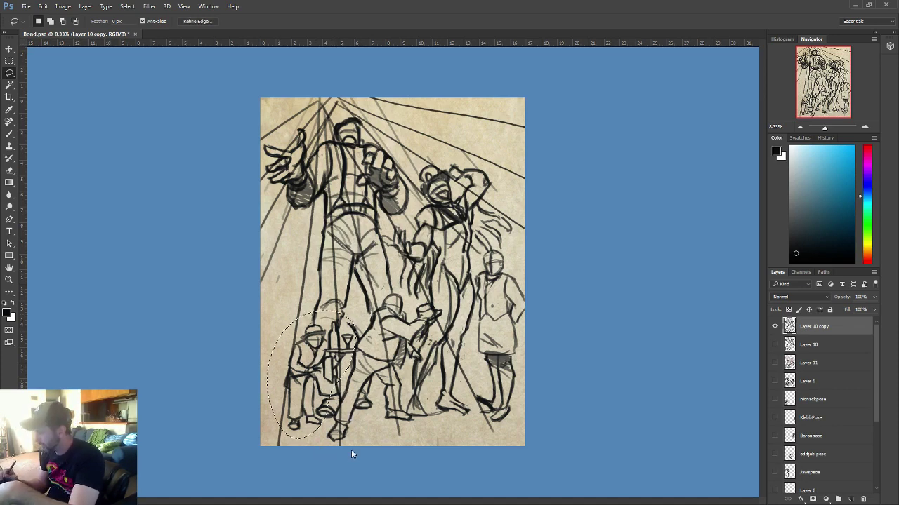
{"action": "key", "text": "ctrl+t"}
{"action": "left_click_drag", "start_coordinate": [355, 310], "coordinate": [438, 192]}
{"action": "left_click_drag", "start_coordinate": [344, 353], "coordinate": [287, 436]}
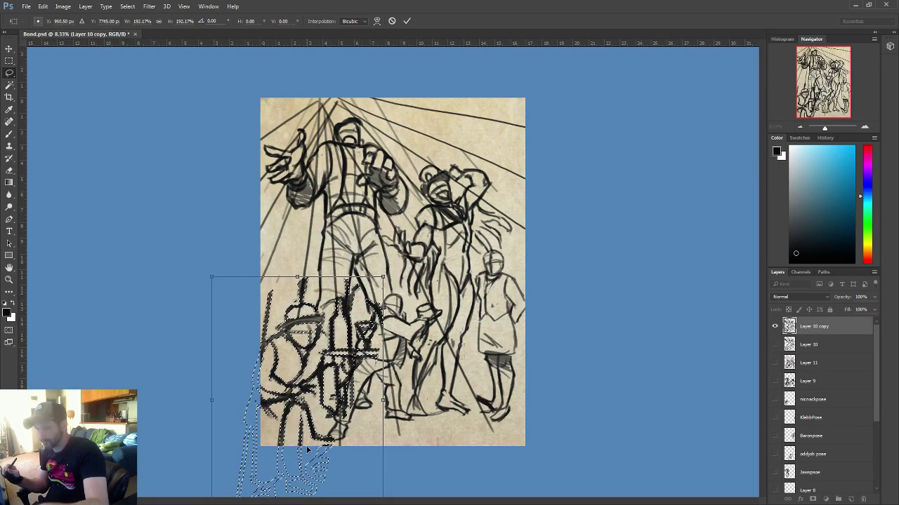
{"action": "key", "text": "Return"}
{"action": "key", "text": "ctrl+d"}
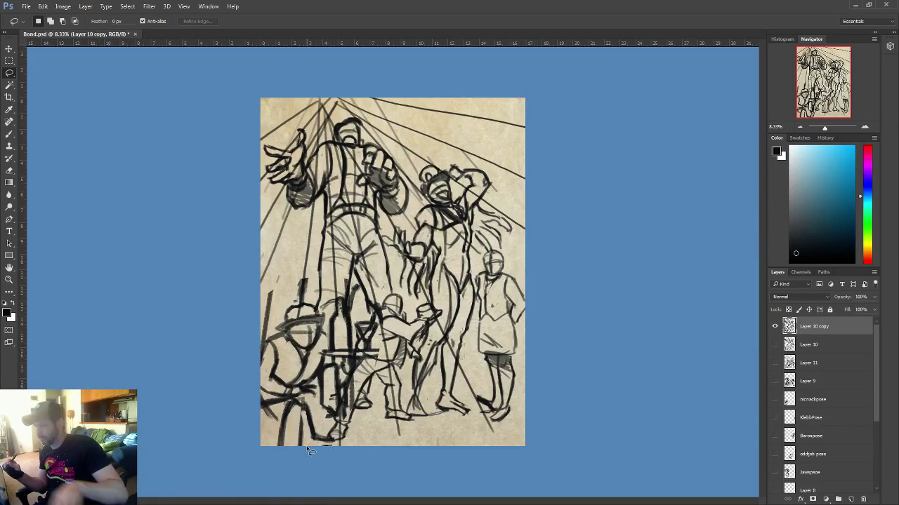
Shade the enlarged tray-carrying man's hat, face and body, plus his bottle and the area under the tray, with dark strokes.
{"action": "key", "text": "e"}
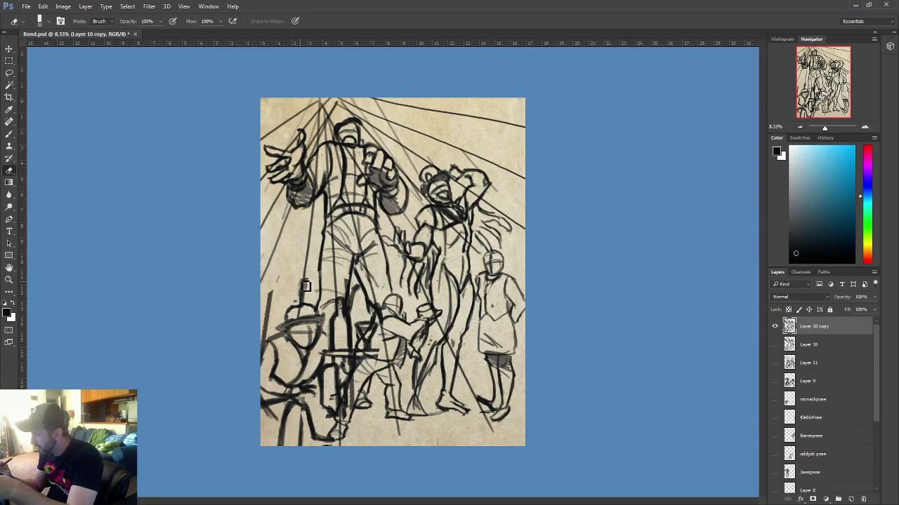
{"action": "key", "text": "b"}
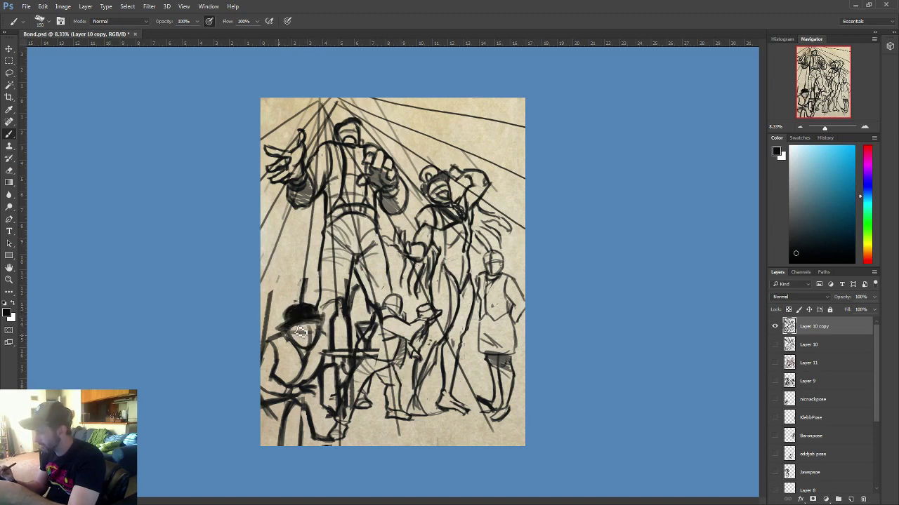
{"action": "mouse_move", "coordinate": [300, 332]}
{"action": "left_mouse_down"}
{"action": "mouse_move", "coordinate": [271, 366]}
{"action": "mouse_move", "coordinate": [326, 358]}
{"action": "mouse_move", "coordinate": [278, 397]}
{"action": "mouse_move", "coordinate": [297, 398]}
{"action": "mouse_move", "coordinate": [291, 430]}
{"action": "mouse_move", "coordinate": [283, 412]}
{"action": "mouse_move", "coordinate": [271, 432]}
{"action": "mouse_move", "coordinate": [295, 441]}
{"action": "left_mouse_up"}
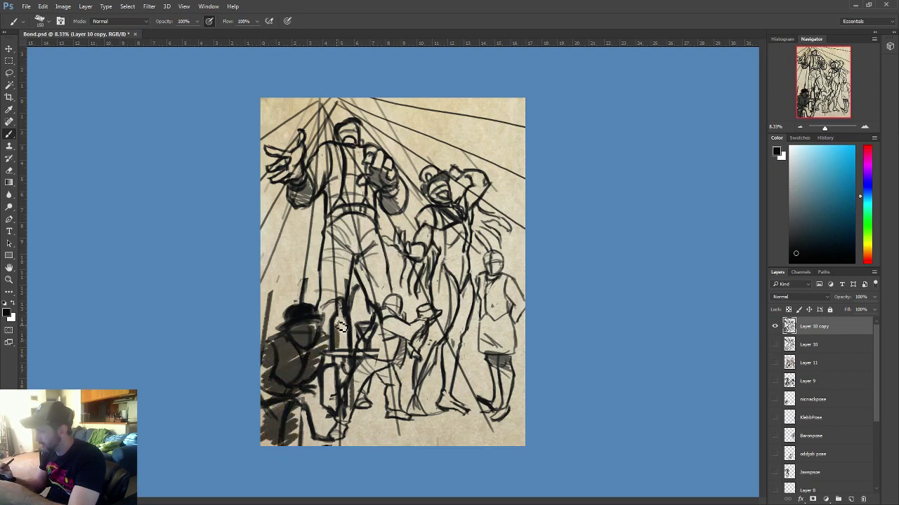
{"action": "mouse_move", "coordinate": [341, 327]}
{"action": "left_mouse_down"}
{"action": "mouse_move", "coordinate": [344, 309]}
{"action": "mouse_move", "coordinate": [355, 349]}
{"action": "mouse_move", "coordinate": [379, 354]}
{"action": "mouse_move", "coordinate": [358, 366]}
{"action": "mouse_move", "coordinate": [337, 400]}
{"action": "mouse_move", "coordinate": [327, 393]}
{"action": "mouse_move", "coordinate": [349, 411]}
{"action": "left_mouse_up"}
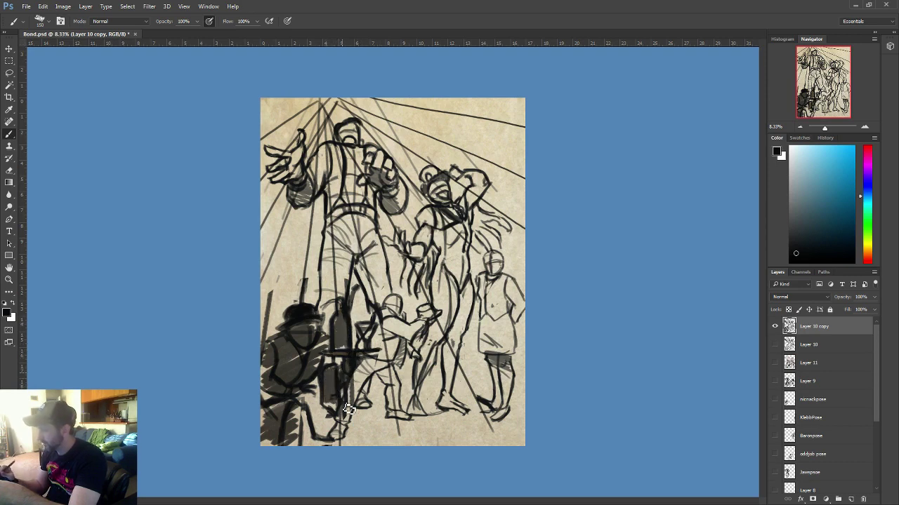
{"action": "mouse_move", "coordinate": [317, 338]}
{"action": "left_mouse_down"}
{"action": "mouse_move", "coordinate": [316, 372]}
{"action": "mouse_move", "coordinate": [351, 416]}
{"action": "left_mouse_up"}
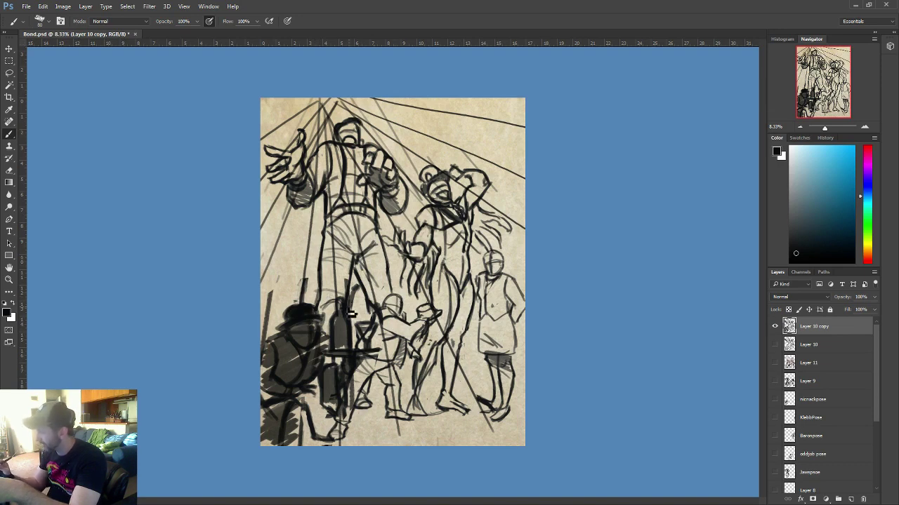
Redraw the middle figure's head, hat and arms larger with thick outlines, and shade the torso with dark hatching.
{"action": "mouse_move", "coordinate": [391, 283]}
{"action": "left_mouse_down"}
{"action": "mouse_move", "coordinate": [402, 309]}
{"action": "mouse_move", "coordinate": [390, 284]}
{"action": "mouse_move", "coordinate": [384, 304]}
{"action": "mouse_move", "coordinate": [406, 317]}
{"action": "mouse_move", "coordinate": [385, 302]}
{"action": "mouse_move", "coordinate": [387, 314]}
{"action": "mouse_move", "coordinate": [364, 318]}
{"action": "mouse_move", "coordinate": [382, 302]}
{"action": "mouse_move", "coordinate": [406, 317]}
{"action": "mouse_move", "coordinate": [380, 300]}
{"action": "mouse_move", "coordinate": [405, 288]}
{"action": "left_mouse_up"}
{"action": "key", "text": "e"}
{"action": "key", "text": "b"}
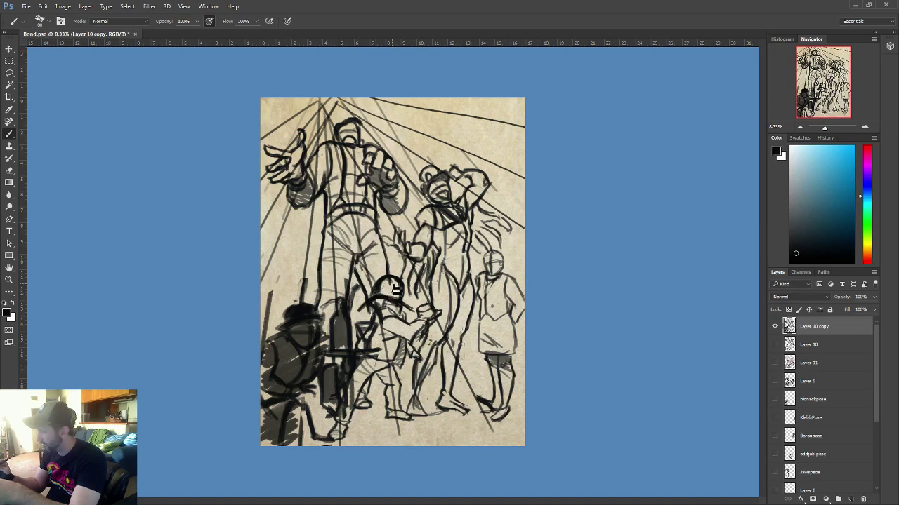
{"action": "key", "text": "e"}
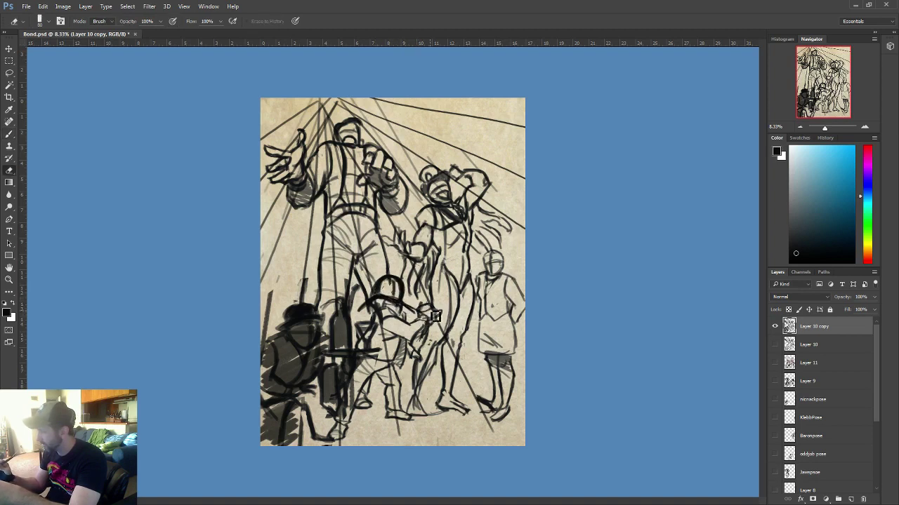
{"action": "key", "text": "b"}
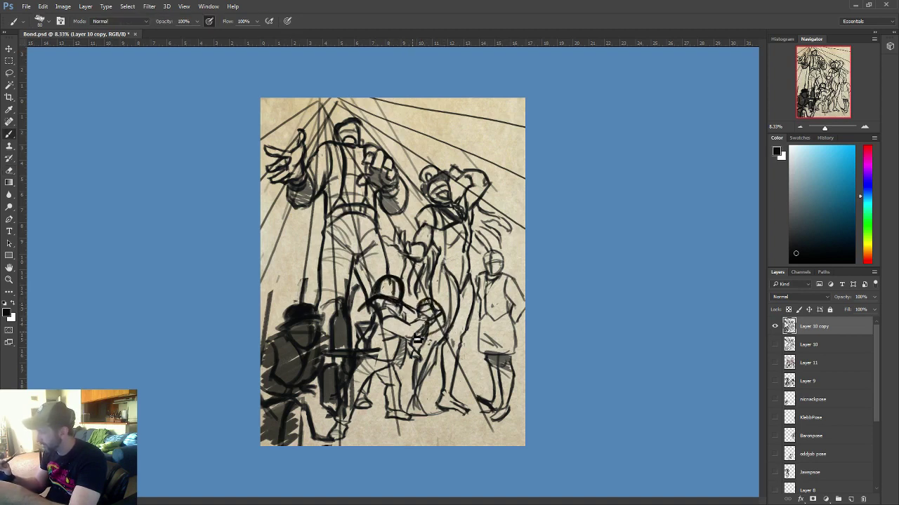
{"action": "mouse_move", "coordinate": [444, 333]}
{"action": "left_mouse_down"}
{"action": "mouse_move", "coordinate": [399, 339]}
{"action": "mouse_move", "coordinate": [432, 310]}
{"action": "mouse_move", "coordinate": [378, 332]}
{"action": "mouse_move", "coordinate": [405, 316]}
{"action": "left_mouse_up"}
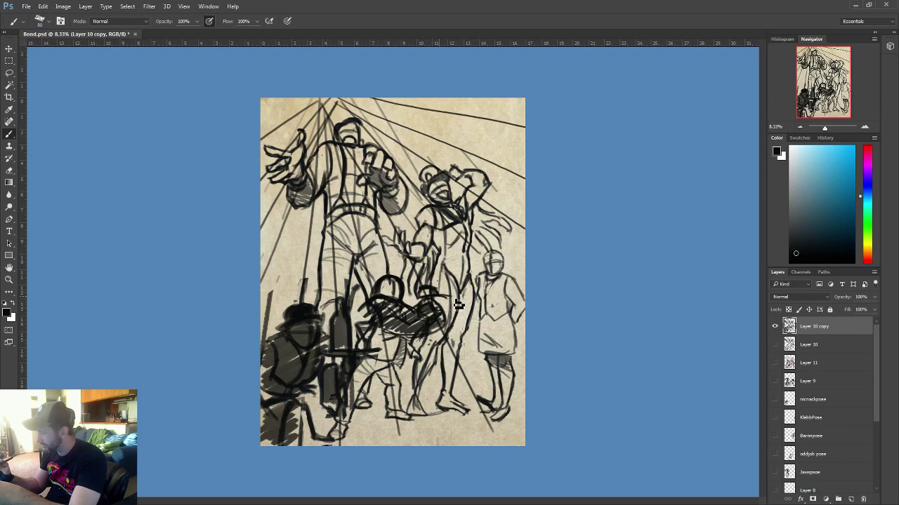
Shade the middle figure's body and legs down to the poster's lower edge, cleaning up the outline around the arms.
{"action": "mouse_move", "coordinate": [419, 358]}
{"action": "left_mouse_down"}
{"action": "mouse_move", "coordinate": [415, 388]}
{"action": "mouse_move", "coordinate": [373, 398]}
{"action": "mouse_move", "coordinate": [410, 363]}
{"action": "mouse_move", "coordinate": [390, 368]}
{"action": "mouse_move", "coordinate": [397, 354]}
{"action": "mouse_move", "coordinate": [384, 355]}
{"action": "mouse_move", "coordinate": [384, 345]}
{"action": "mouse_move", "coordinate": [385, 379]}
{"action": "mouse_move", "coordinate": [405, 398]}
{"action": "mouse_move", "coordinate": [366, 396]}
{"action": "mouse_move", "coordinate": [412, 383]}
{"action": "mouse_move", "coordinate": [388, 418]}
{"action": "mouse_move", "coordinate": [376, 404]}
{"action": "mouse_move", "coordinate": [391, 403]}
{"action": "mouse_move", "coordinate": [370, 442]}
{"action": "mouse_move", "coordinate": [409, 397]}
{"action": "mouse_move", "coordinate": [372, 403]}
{"action": "mouse_move", "coordinate": [418, 422]}
{"action": "left_mouse_up"}
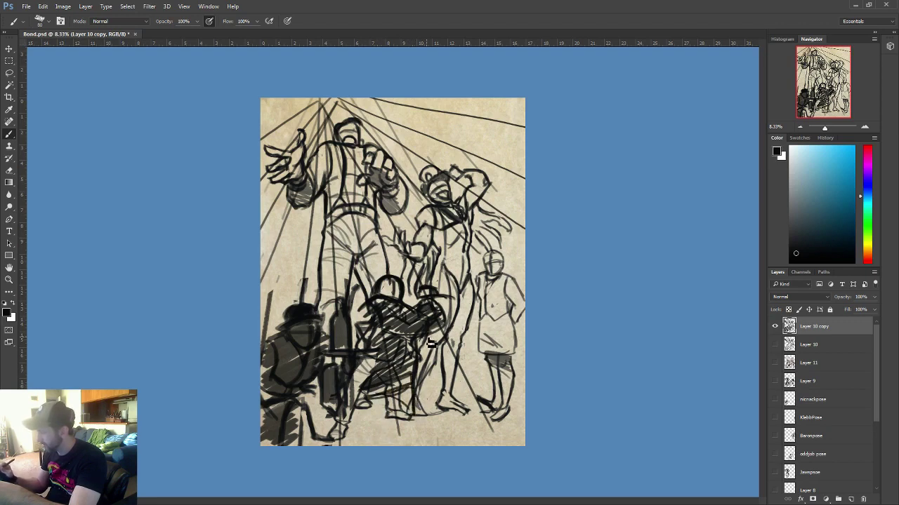
{"action": "mouse_move", "coordinate": [431, 343]}
{"action": "left_mouse_down"}
{"action": "mouse_move", "coordinate": [440, 406]}
{"action": "mouse_move", "coordinate": [421, 393]}
{"action": "mouse_move", "coordinate": [424, 344]}
{"action": "left_mouse_up"}
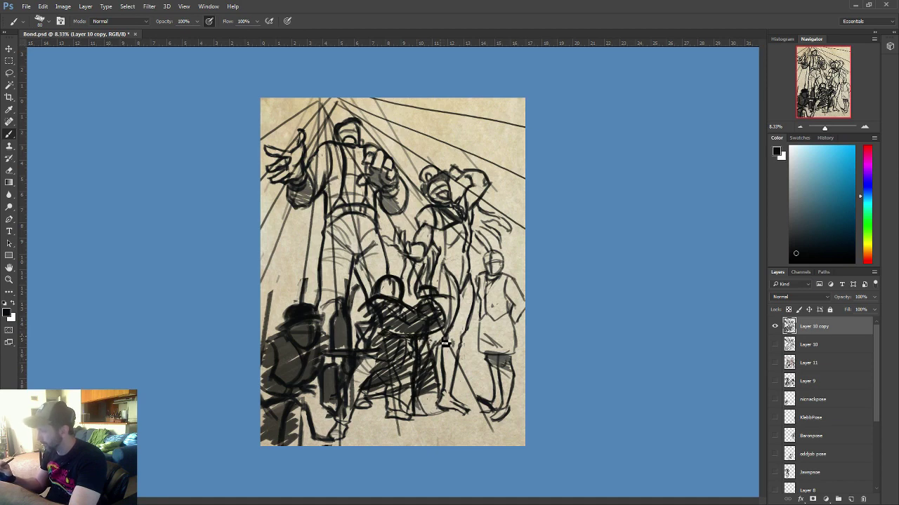
{"action": "key", "text": "e"}
{"action": "mouse_move", "coordinate": [445, 313]}
{"action": "left_mouse_down"}
{"action": "mouse_move", "coordinate": [444, 332]}
{"action": "mouse_move", "coordinate": [428, 339]}
{"action": "left_mouse_up"}
{"action": "key", "text": "b"}
{"action": "mouse_move", "coordinate": [357, 313]}
{"action": "left_mouse_down"}
{"action": "mouse_move", "coordinate": [372, 337]}
{"action": "mouse_move", "coordinate": [365, 322]}
{"action": "left_mouse_up"}
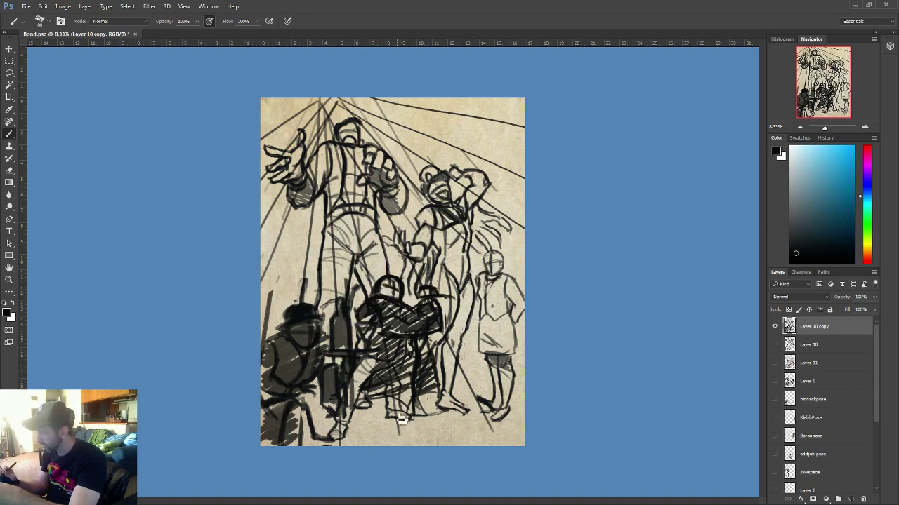
{"action": "mouse_move", "coordinate": [401, 419]}
{"action": "left_mouse_down"}
{"action": "mouse_move", "coordinate": [369, 406]}
{"action": "mouse_move", "coordinate": [393, 410]}
{"action": "mouse_move", "coordinate": [351, 436]}
{"action": "mouse_move", "coordinate": [372, 402]}
{"action": "mouse_move", "coordinate": [357, 453]}
{"action": "mouse_move", "coordinate": [381, 421]}
{"action": "mouse_move", "coordinate": [379, 431]}
{"action": "mouse_move", "coordinate": [423, 418]}
{"action": "mouse_move", "coordinate": [425, 410]}
{"action": "mouse_move", "coordinate": [409, 445]}
{"action": "mouse_move", "coordinate": [414, 457]}
{"action": "left_mouse_up"}
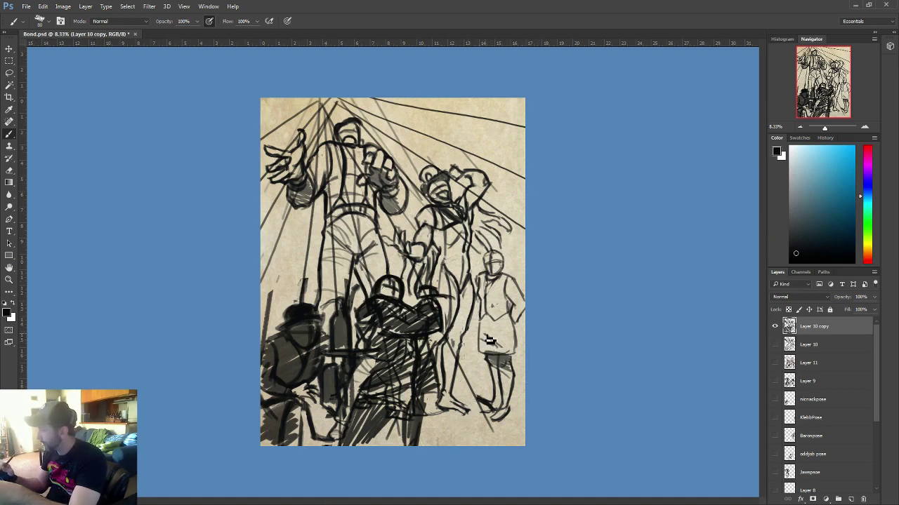
Redraw the rightmost figure's head, shoulders and arms larger and higher with thick dark outlines.
{"action": "mouse_move", "coordinate": [491, 232]}
{"action": "left_mouse_down"}
{"action": "mouse_move", "coordinate": [484, 251]}
{"action": "mouse_move", "coordinate": [501, 243]}
{"action": "mouse_move", "coordinate": [501, 267]}
{"action": "mouse_move", "coordinate": [493, 264]}
{"action": "mouse_move", "coordinate": [500, 267]}
{"action": "mouse_move", "coordinate": [490, 242]}
{"action": "mouse_move", "coordinate": [501, 261]}
{"action": "mouse_move", "coordinate": [481, 251]}
{"action": "mouse_move", "coordinate": [493, 269]}
{"action": "mouse_move", "coordinate": [505, 251]}
{"action": "mouse_move", "coordinate": [493, 239]}
{"action": "mouse_move", "coordinate": [487, 260]}
{"action": "mouse_move", "coordinate": [496, 240]}
{"action": "mouse_move", "coordinate": [506, 256]}
{"action": "mouse_move", "coordinate": [491, 277]}
{"action": "mouse_move", "coordinate": [517, 259]}
{"action": "mouse_move", "coordinate": [534, 282]}
{"action": "mouse_move", "coordinate": [487, 274]}
{"action": "mouse_move", "coordinate": [492, 285]}
{"action": "mouse_move", "coordinate": [487, 266]}
{"action": "mouse_move", "coordinate": [487, 304]}
{"action": "mouse_move", "coordinate": [515, 278]}
{"action": "mouse_move", "coordinate": [509, 274]}
{"action": "mouse_move", "coordinate": [524, 327]}
{"action": "left_mouse_up"}
{"action": "key", "text": "e"}
{"action": "key", "text": "b"}
{"action": "key", "text": "e"}
{"action": "key", "text": "b"}
{"action": "mouse_move", "coordinate": [490, 275]}
{"action": "left_mouse_down"}
{"action": "mouse_move", "coordinate": [504, 327]}
{"action": "mouse_move", "coordinate": [523, 318]}
{"action": "mouse_move", "coordinate": [514, 310]}
{"action": "mouse_move", "coordinate": [501, 323]}
{"action": "left_mouse_up"}
{"action": "key", "text": "e"}
{"action": "key", "text": "b"}
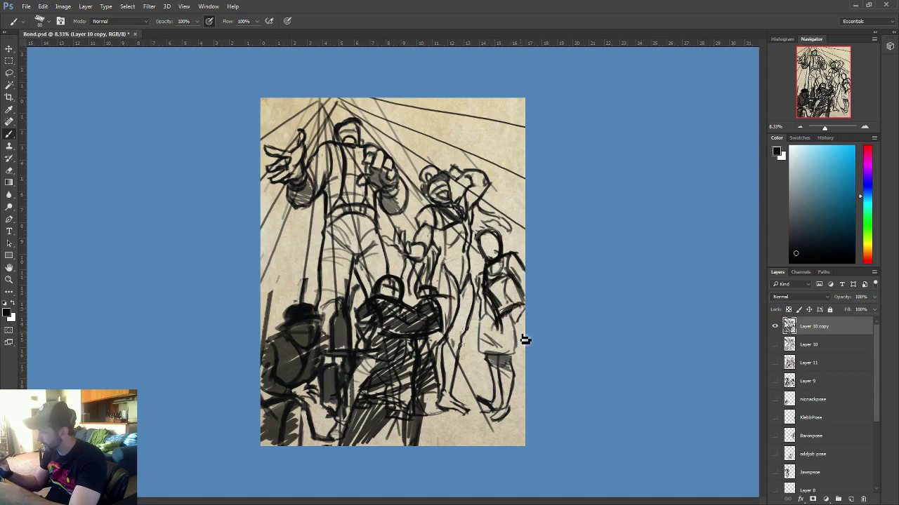
Erase the rightmost figure's skirt and lower legs, and sketch longer legs running down to the poster's lower edge.
{"action": "key", "text": "e"}
{"action": "left_click_drag", "start_coordinate": [484, 304], "coordinate": [483, 351]}
{"action": "key", "text": "b"}
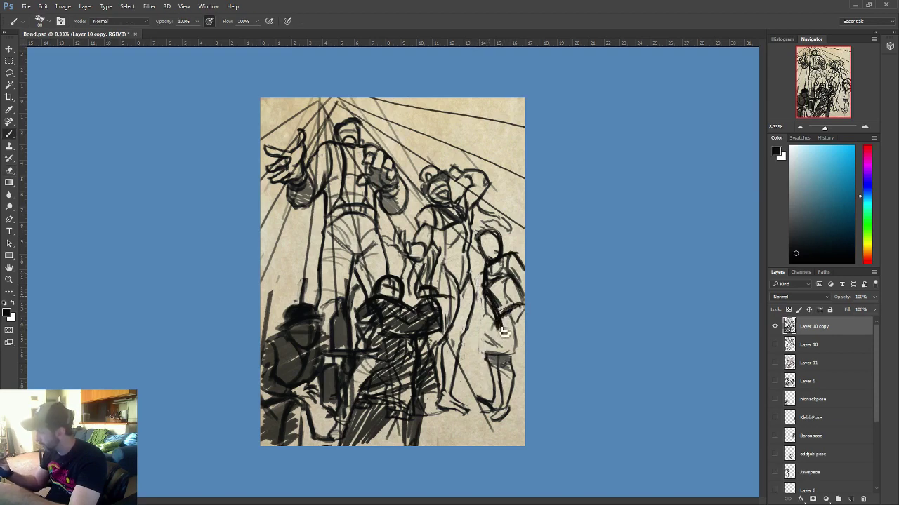
{"action": "key", "text": "e"}
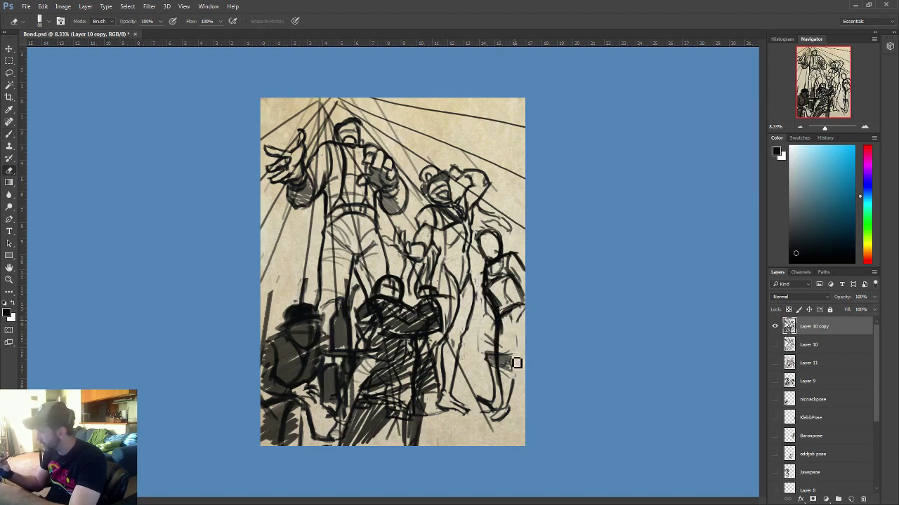
{"action": "key", "text": "b"}
{"action": "mouse_move", "coordinate": [516, 363]}
{"action": "left_mouse_down"}
{"action": "mouse_move", "coordinate": [516, 389]}
{"action": "mouse_move", "coordinate": [501, 376]}
{"action": "mouse_move", "coordinate": [528, 352]}
{"action": "mouse_move", "coordinate": [512, 402]}
{"action": "mouse_move", "coordinate": [502, 381]}
{"action": "mouse_move", "coordinate": [528, 357]}
{"action": "mouse_move", "coordinate": [516, 370]}
{"action": "mouse_move", "coordinate": [517, 357]}
{"action": "mouse_move", "coordinate": [526, 433]}
{"action": "mouse_move", "coordinate": [509, 429]}
{"action": "mouse_move", "coordinate": [514, 377]}
{"action": "mouse_move", "coordinate": [518, 391]}
{"action": "mouse_move", "coordinate": [504, 368]}
{"action": "mouse_move", "coordinate": [504, 404]}
{"action": "mouse_move", "coordinate": [502, 352]}
{"action": "mouse_move", "coordinate": [497, 407]}
{"action": "left_mouse_up"}
{"action": "key", "text": "e"}
{"action": "key", "text": "b"}
{"action": "left_click_drag", "start_coordinate": [504, 354], "coordinate": [494, 439]}
Rework the tall woman's thighs with thick dark strokes angling down from her hips.
{"action": "mouse_move", "coordinate": [494, 338]}
{"action": "left_mouse_down"}
{"action": "mouse_move", "coordinate": [495, 444]}
{"action": "mouse_move", "coordinate": [495, 328]}
{"action": "mouse_move", "coordinate": [471, 306]}
{"action": "left_mouse_up"}
{"action": "key", "text": "e"}
{"action": "key", "text": "b"}
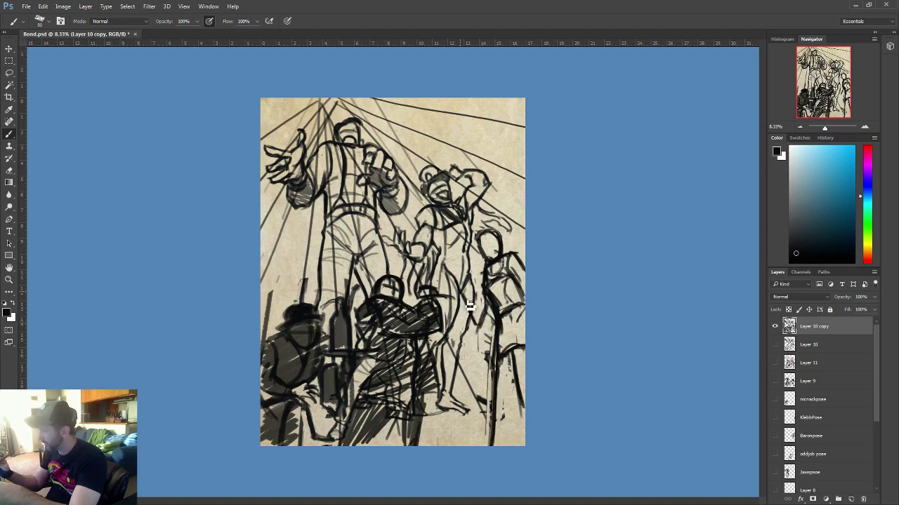
{"action": "mouse_move", "coordinate": [452, 275]}
{"action": "left_mouse_down"}
{"action": "mouse_move", "coordinate": [447, 263]}
{"action": "mouse_move", "coordinate": [459, 296]}
{"action": "left_mouse_up"}
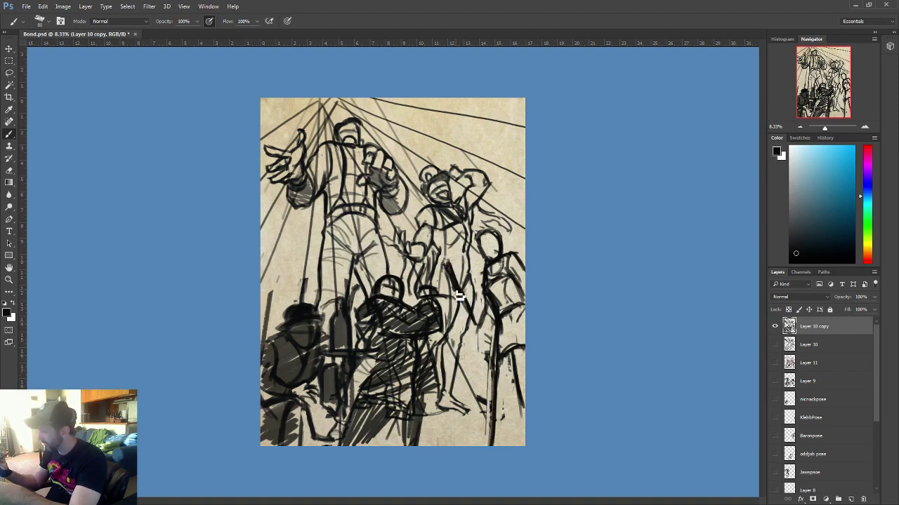
Refine the rightmost figure's head and folded arm with dark hair and shadow shapes, and reinforce the long leg line.
{"action": "key", "text": "e"}
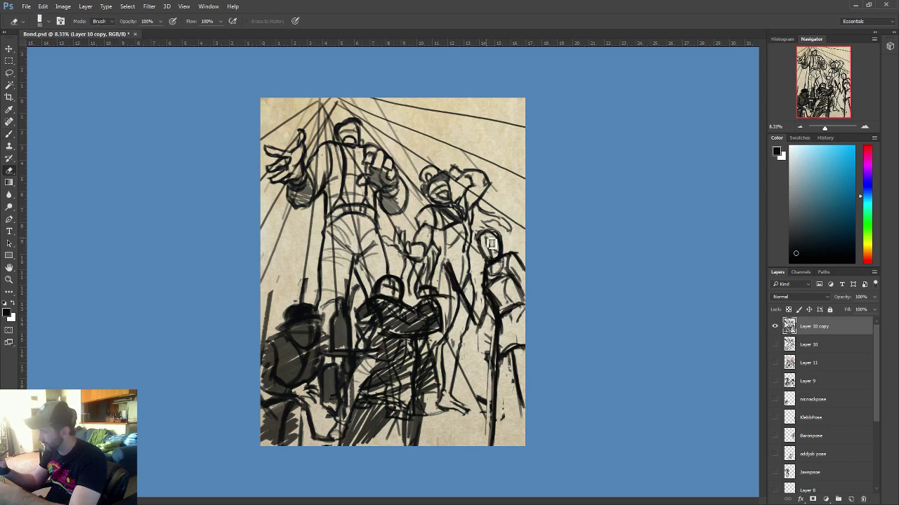
{"action": "key", "text": "b"}
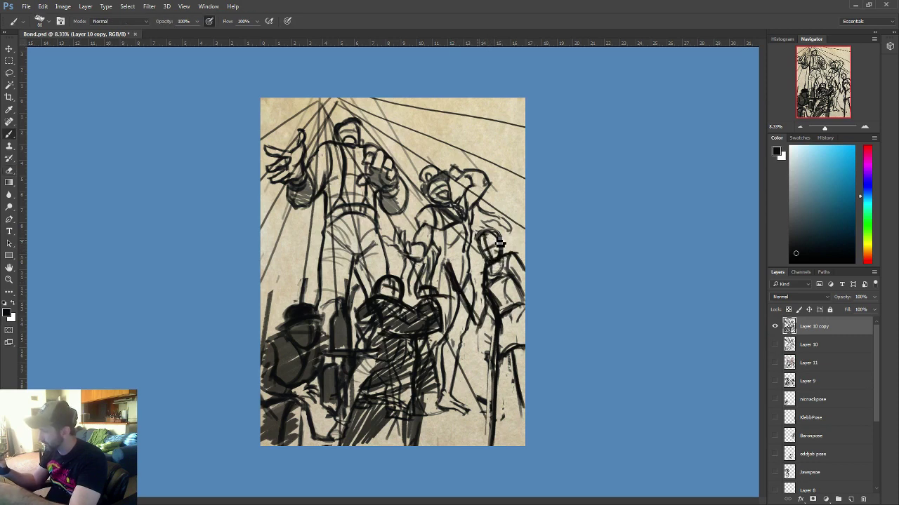
{"action": "key", "text": "e"}
{"action": "mouse_move", "coordinate": [477, 237]}
{"action": "left_mouse_down"}
{"action": "mouse_move", "coordinate": [500, 234]}
{"action": "mouse_move", "coordinate": [522, 240]}
{"action": "mouse_move", "coordinate": [518, 247]}
{"action": "left_mouse_up"}
{"action": "key", "text": "b"}
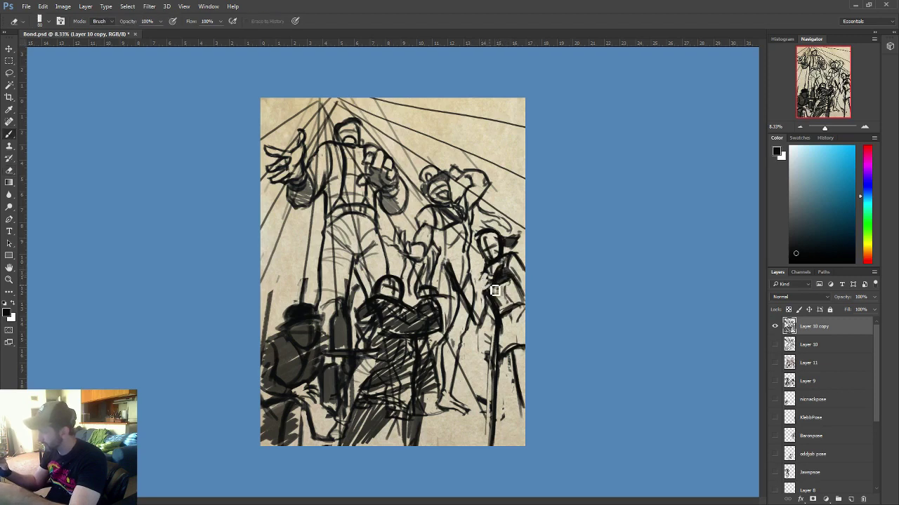
{"action": "mouse_move", "coordinate": [494, 269]}
{"action": "left_mouse_down"}
{"action": "mouse_move", "coordinate": [483, 288]}
{"action": "mouse_move", "coordinate": [504, 259]}
{"action": "left_mouse_up"}
{"action": "key", "text": "e"}
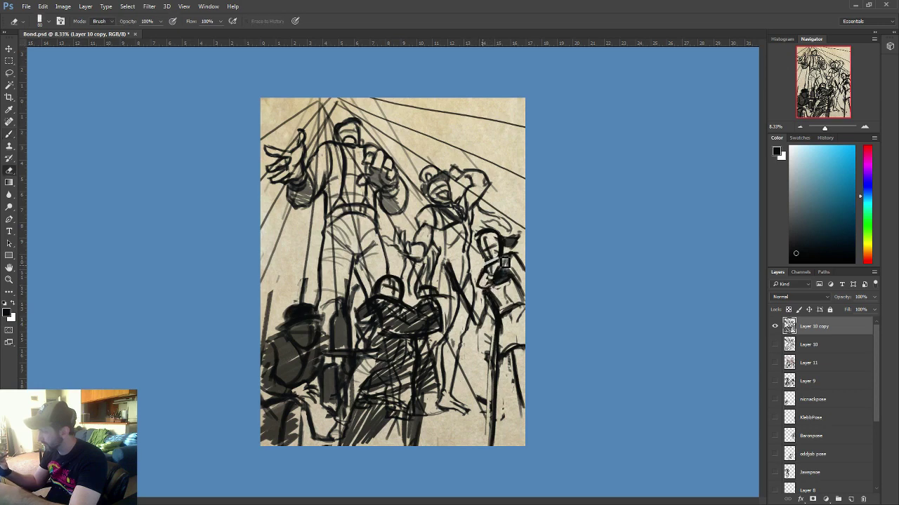
{"action": "key", "text": "b"}
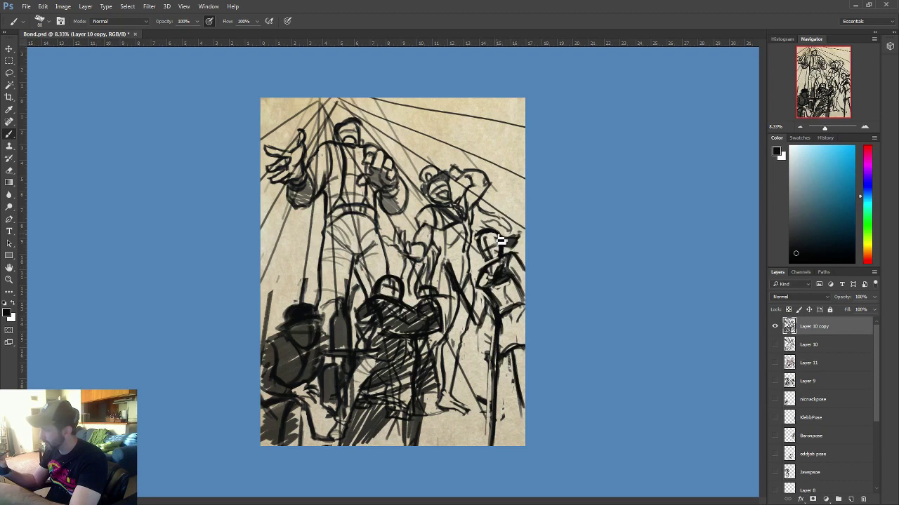
{"action": "key", "text": "e"}
{"action": "left_click_drag", "start_coordinate": [481, 236], "coordinate": [492, 238]}
{"action": "key", "text": "b"}
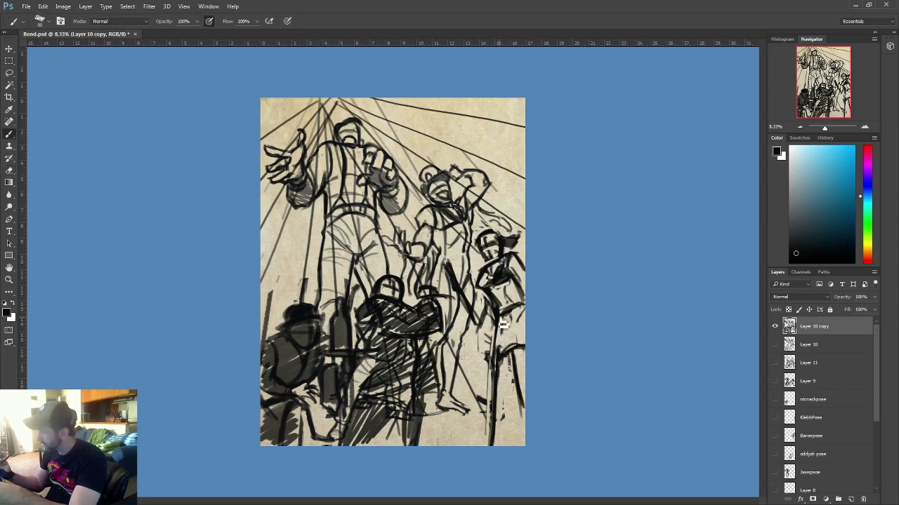
{"action": "left_click_drag", "start_coordinate": [496, 372], "coordinate": [483, 446]}
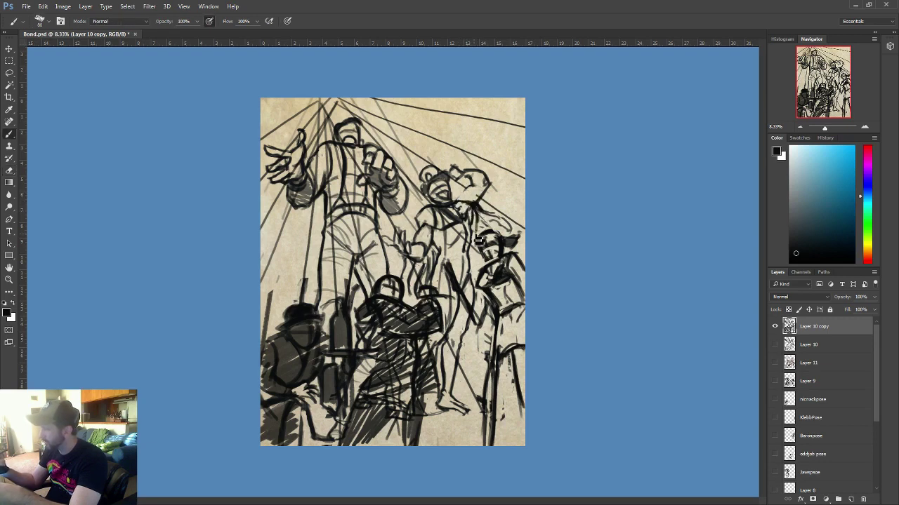
Clean up the tall woman's shoulder and fill her raised arm with dark shading.
{"action": "key", "text": "e"}
{"action": "key", "text": "b"}
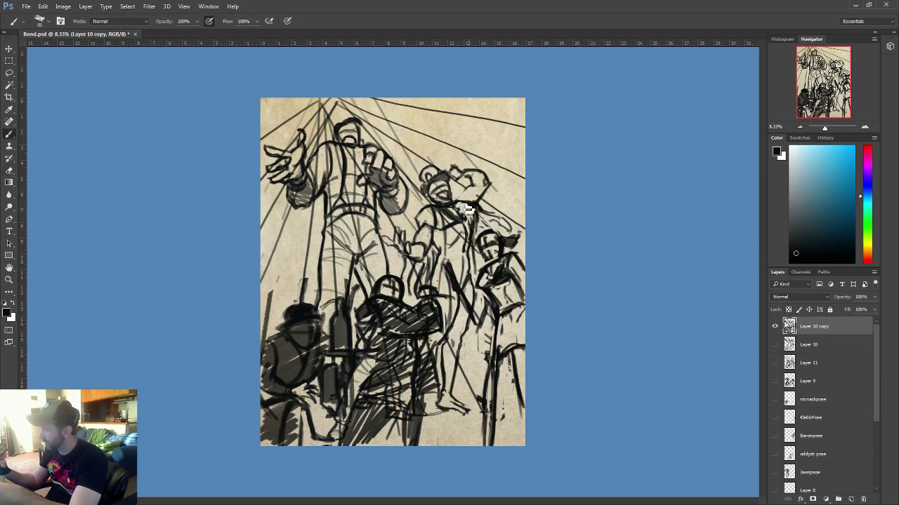
{"action": "left_click_drag", "start_coordinate": [466, 207], "coordinate": [479, 191]}
{"action": "key", "text": "e"}
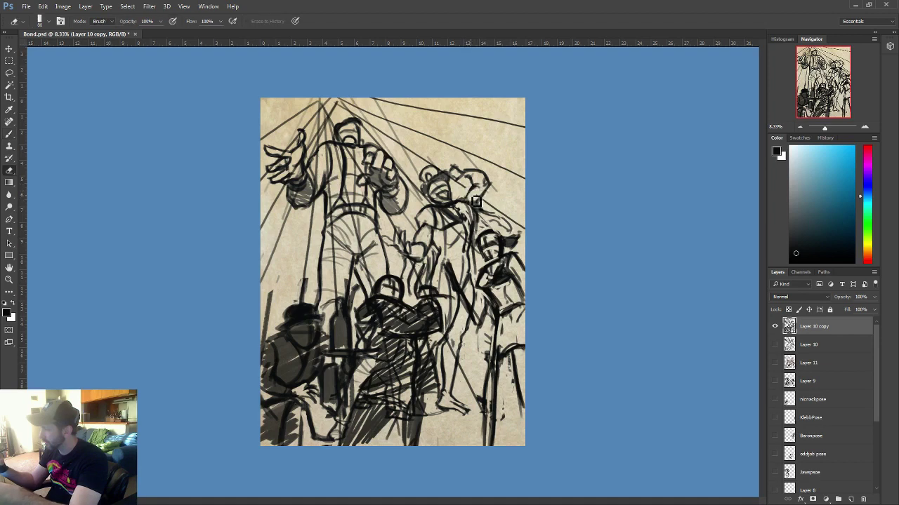
{"action": "key", "text": "b"}
{"action": "key", "text": "e"}
{"action": "mouse_move", "coordinate": [471, 186]}
{"action": "left_mouse_down"}
{"action": "mouse_move", "coordinate": [491, 200]}
{"action": "mouse_move", "coordinate": [477, 198]}
{"action": "mouse_move", "coordinate": [490, 190]}
{"action": "mouse_move", "coordinate": [479, 219]}
{"action": "mouse_move", "coordinate": [489, 200]}
{"action": "mouse_move", "coordinate": [474, 205]}
{"action": "mouse_move", "coordinate": [486, 189]}
{"action": "mouse_move", "coordinate": [460, 186]}
{"action": "mouse_move", "coordinate": [487, 184]}
{"action": "mouse_move", "coordinate": [475, 194]}
{"action": "mouse_move", "coordinate": [461, 185]}
{"action": "mouse_move", "coordinate": [492, 188]}
{"action": "mouse_move", "coordinate": [460, 185]}
{"action": "left_mouse_up"}
{"action": "key", "text": "b"}
{"action": "key", "text": "e"}
{"action": "key", "text": "b"}
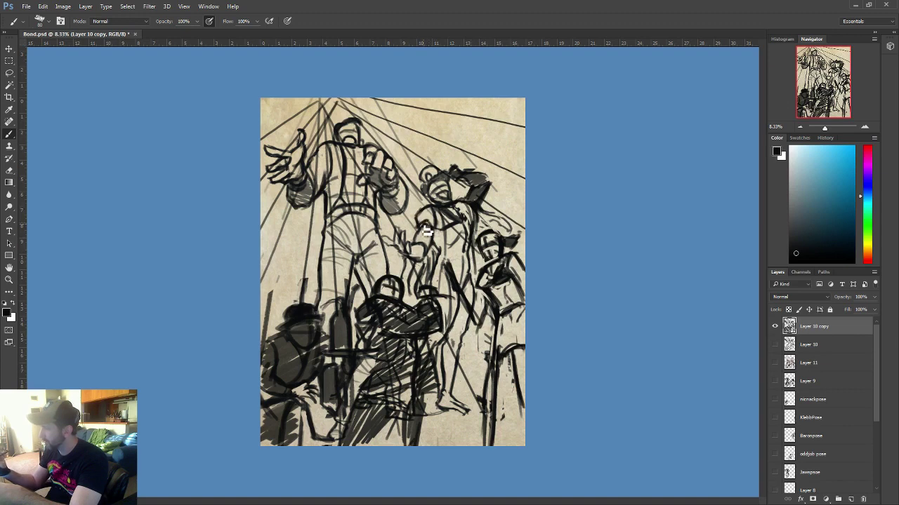
Reshape the tall woman's lowered arm around the elbow and shade it dark.
{"action": "mouse_move", "coordinate": [428, 231]}
{"action": "left_mouse_down"}
{"action": "mouse_move", "coordinate": [431, 257]}
{"action": "mouse_move", "coordinate": [417, 255]}
{"action": "left_mouse_up"}
{"action": "key", "text": "e"}
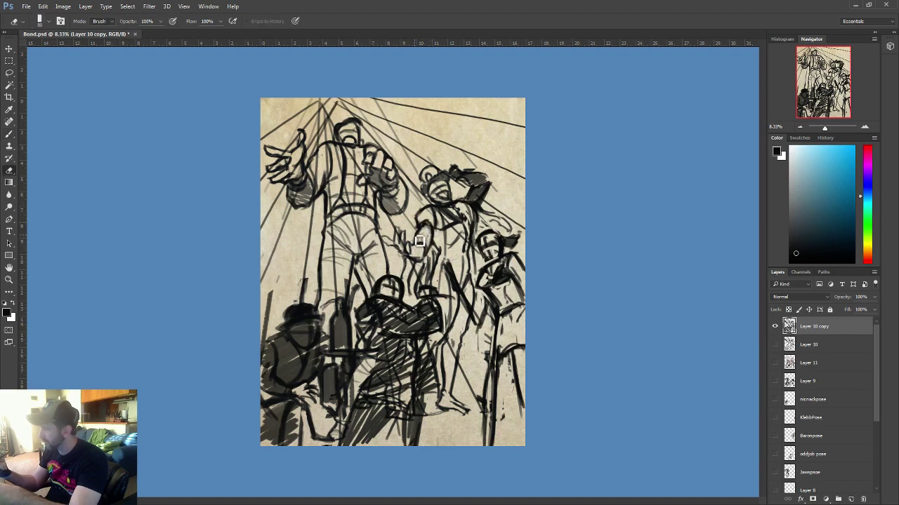
{"action": "key", "text": "b"}
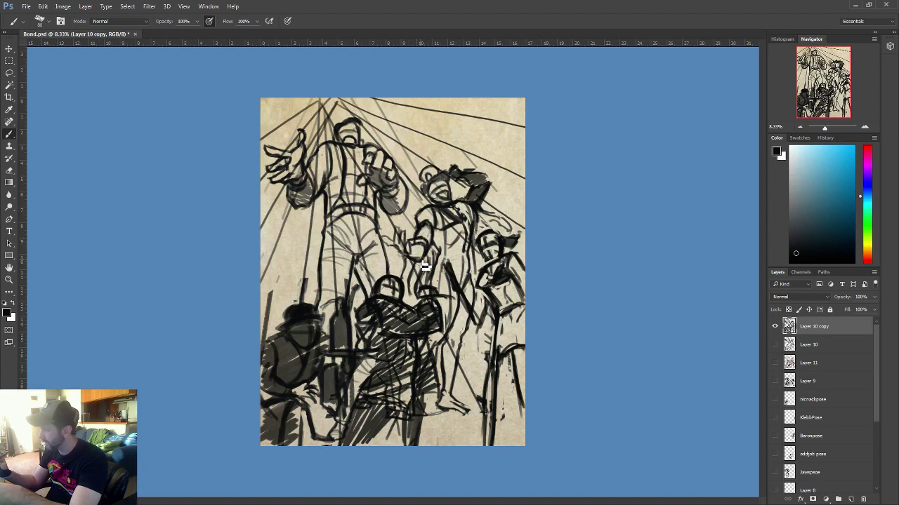
{"action": "key", "text": "e"}
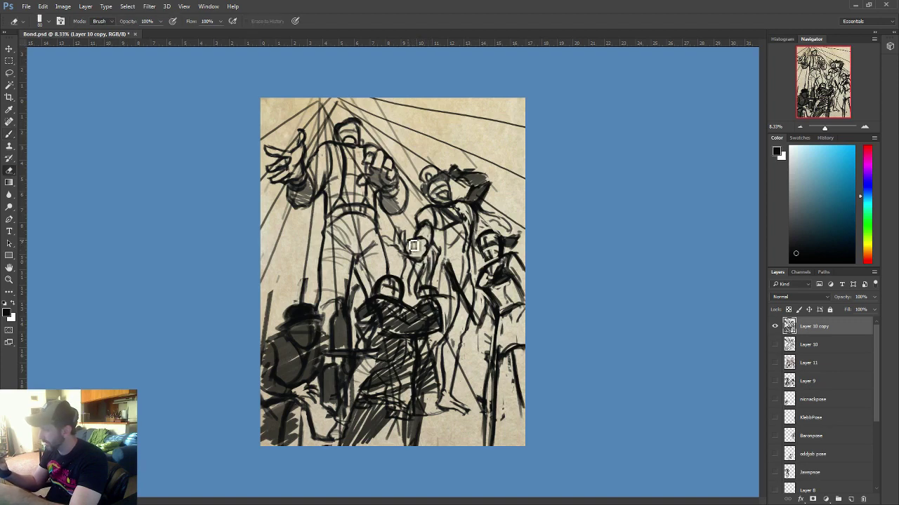
{"action": "key", "text": "b"}
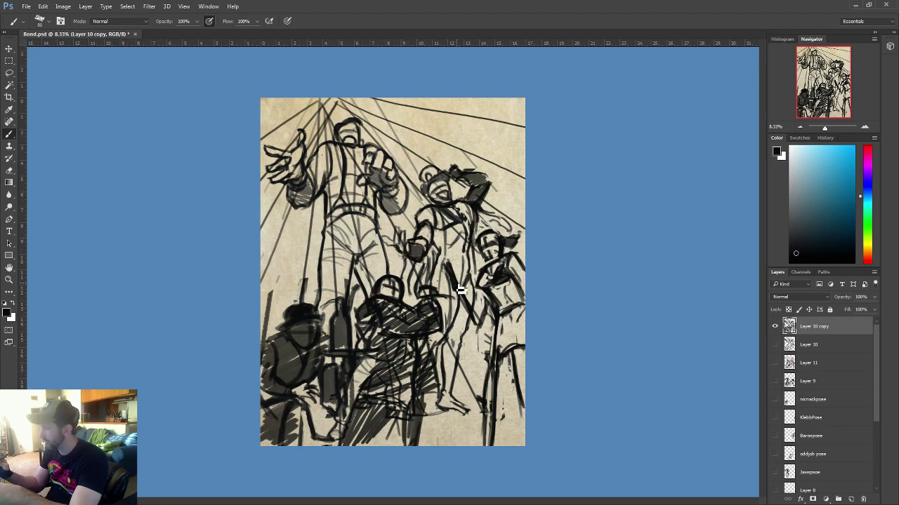
Rework the tall woman's waist and hip lines, and erase the old contour of her lower leg.
{"action": "key", "text": "e"}
{"action": "key", "text": "b"}
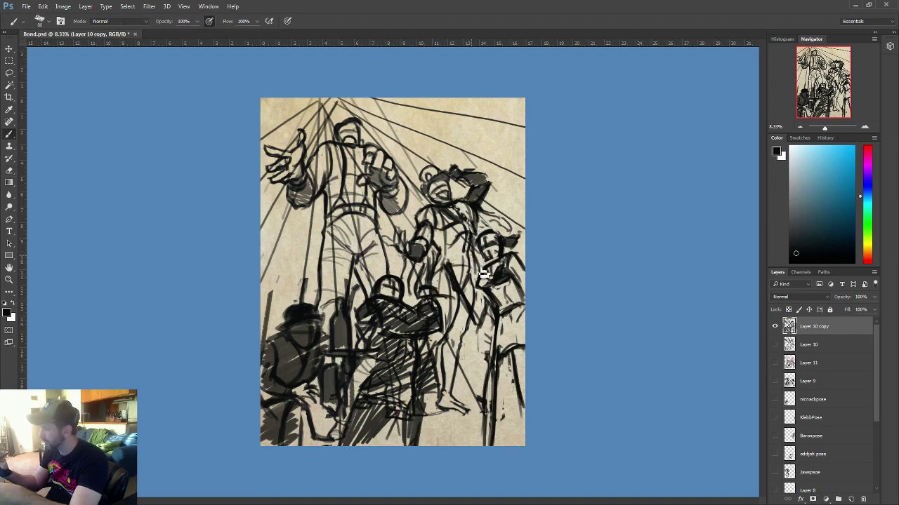
{"action": "key", "text": "e"}
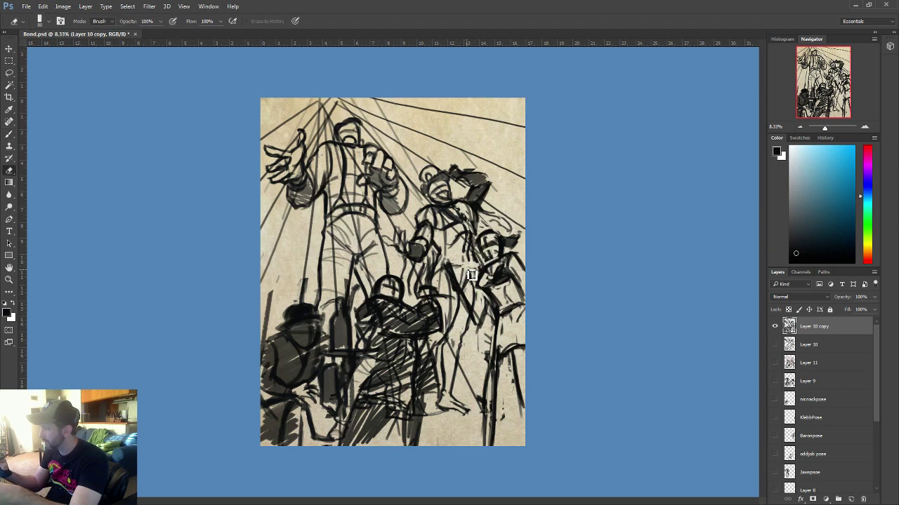
{"action": "key", "text": "b"}
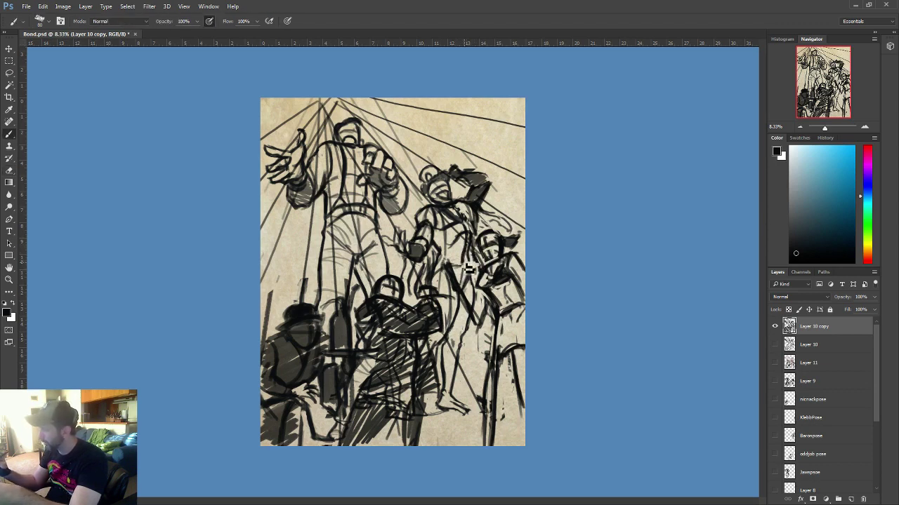
{"action": "key", "text": "e"}
{"action": "left_click_drag", "start_coordinate": [463, 306], "coordinate": [454, 356]}
{"action": "key", "text": "b"}
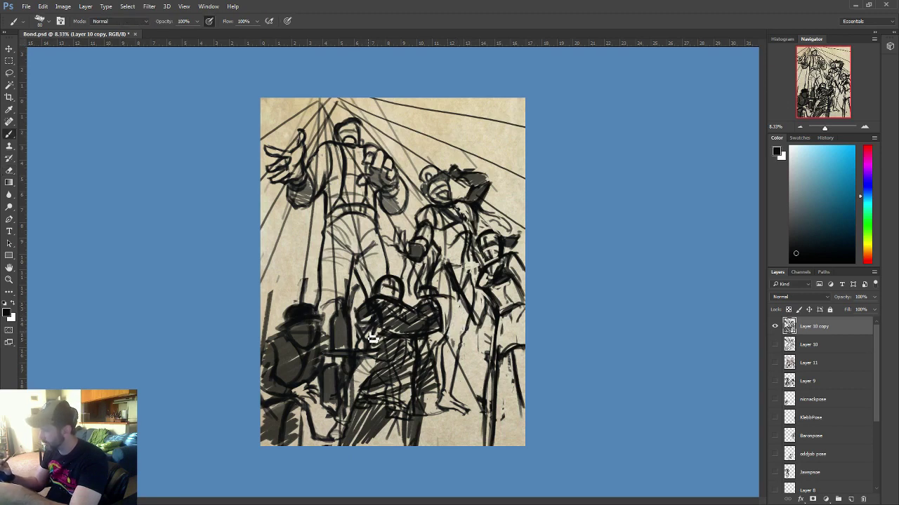
Darken the side of the middle figure's coat, then erase the tall woman's foot and redraw her legs extending lower.
{"action": "mouse_move", "coordinate": [376, 366]}
{"action": "left_mouse_down"}
{"action": "mouse_move", "coordinate": [362, 405]}
{"action": "mouse_move", "coordinate": [351, 395]}
{"action": "left_mouse_up"}
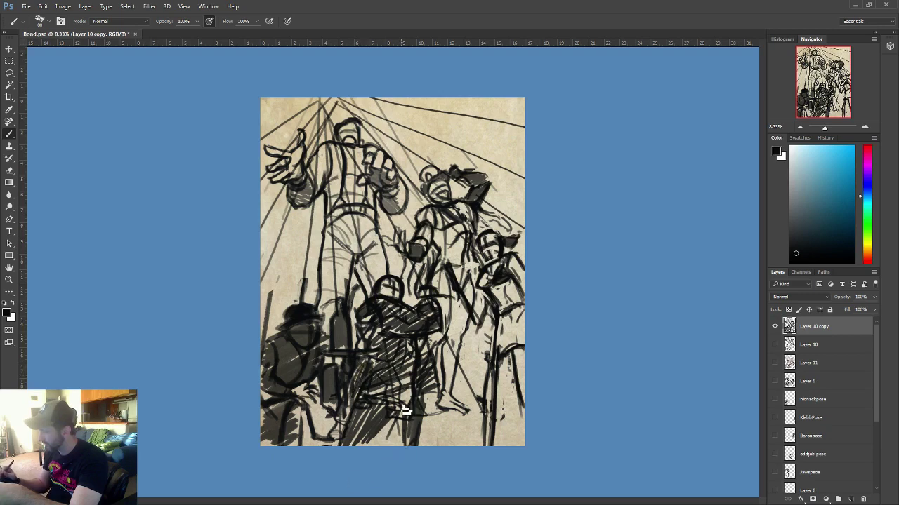
{"action": "key", "text": "e"}
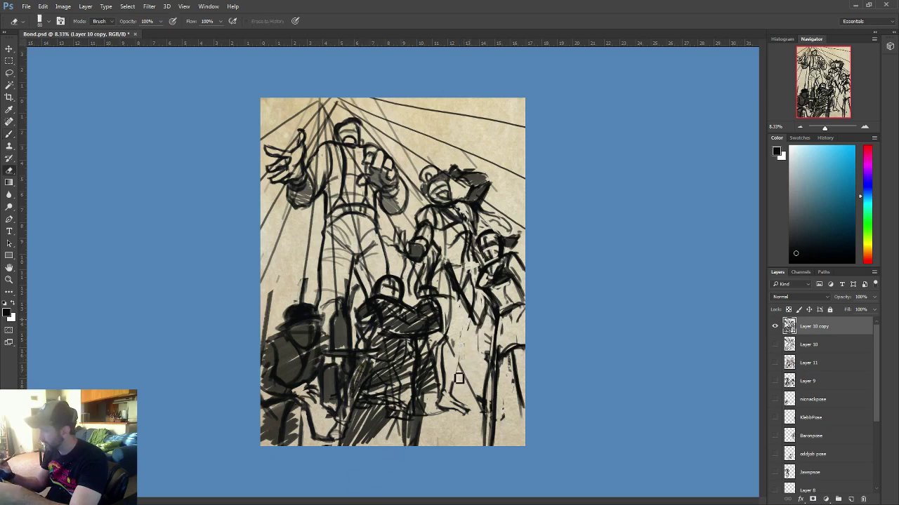
{"action": "mouse_move", "coordinate": [455, 416]}
{"action": "left_mouse_down"}
{"action": "mouse_move", "coordinate": [473, 405]}
{"action": "mouse_move", "coordinate": [475, 464]}
{"action": "mouse_move", "coordinate": [498, 418]}
{"action": "left_mouse_up"}
{"action": "key", "text": "b"}
{"action": "mouse_move", "coordinate": [477, 335]}
{"action": "left_mouse_down"}
{"action": "mouse_move", "coordinate": [483, 420]}
{"action": "mouse_move", "coordinate": [482, 395]}
{"action": "left_mouse_up"}
{"action": "left_click_drag", "start_coordinate": [459, 314], "coordinate": [439, 399]}
Erase the giant's foot lines beside the tray-carrying man and darken the outer contour of the giant's leg.
{"action": "key", "text": "e"}
{"action": "left_click_drag", "start_coordinate": [337, 424], "coordinate": [340, 446]}
{"action": "key", "text": "b"}
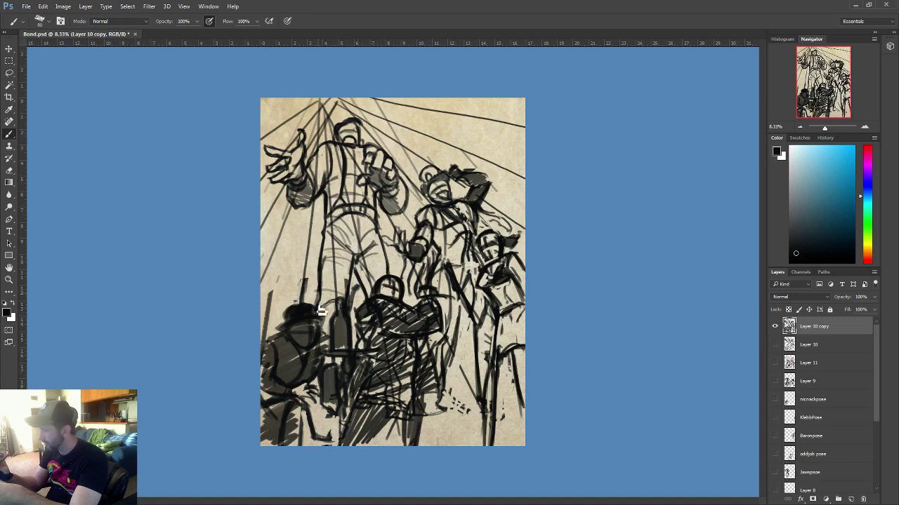
{"action": "left_click_drag", "start_coordinate": [321, 312], "coordinate": [327, 258]}
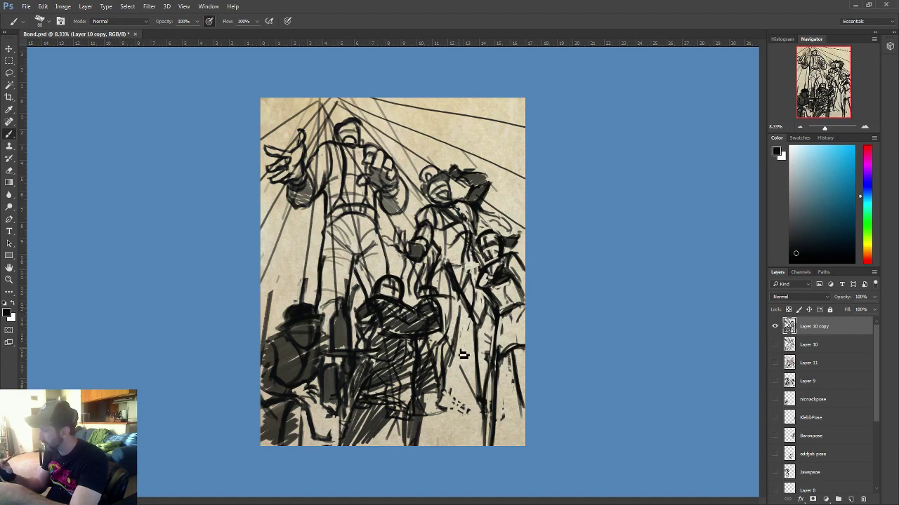
Rework the tall woman's lower leg and hip lines, erasing the surplus long strokes near the canvas's lower edge.
{"action": "left_click_drag", "start_coordinate": [462, 337], "coordinate": [436, 467]}
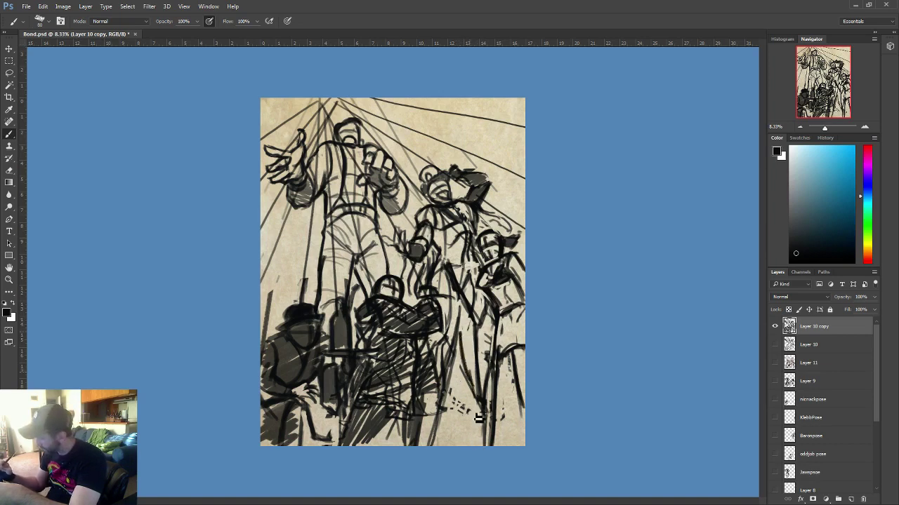
{"action": "key", "text": "e"}
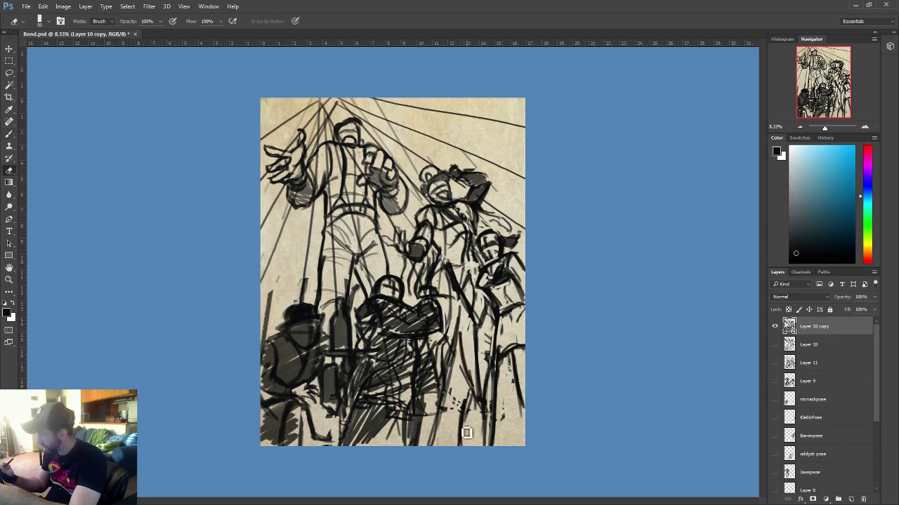
{"action": "mouse_move", "coordinate": [466, 433]}
{"action": "left_mouse_down"}
{"action": "mouse_move", "coordinate": [465, 443]}
{"action": "mouse_move", "coordinate": [484, 420]}
{"action": "mouse_move", "coordinate": [476, 406]}
{"action": "mouse_move", "coordinate": [483, 405]}
{"action": "mouse_move", "coordinate": [457, 351]}
{"action": "mouse_move", "coordinate": [449, 425]}
{"action": "mouse_move", "coordinate": [461, 399]}
{"action": "left_mouse_up"}
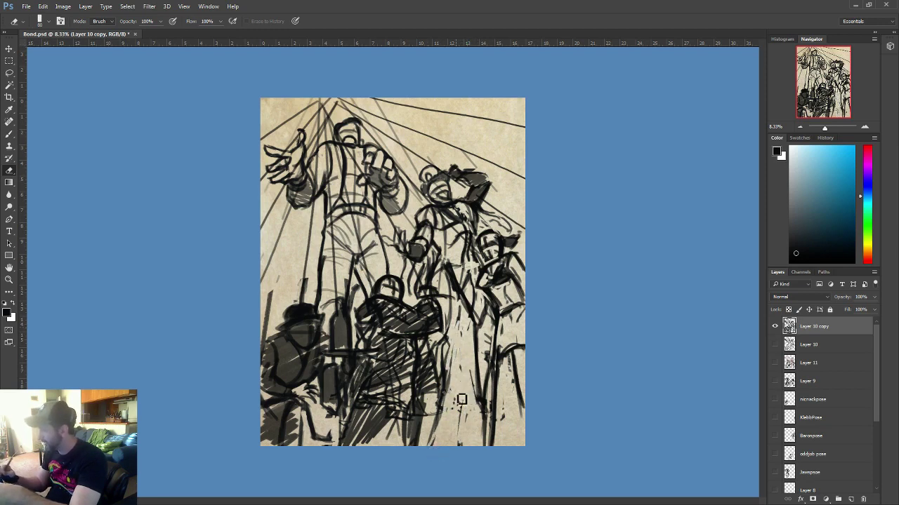
{"action": "key", "text": "b"}
{"action": "left_click_drag", "start_coordinate": [459, 295], "coordinate": [463, 324]}
{"action": "key", "text": "e"}
{"action": "mouse_move", "coordinate": [448, 264]}
{"action": "left_mouse_down"}
{"action": "mouse_move", "coordinate": [474, 309]}
{"action": "mouse_move", "coordinate": [474, 264]}
{"action": "mouse_move", "coordinate": [448, 275]}
{"action": "left_mouse_up"}
{"action": "key", "text": "b"}
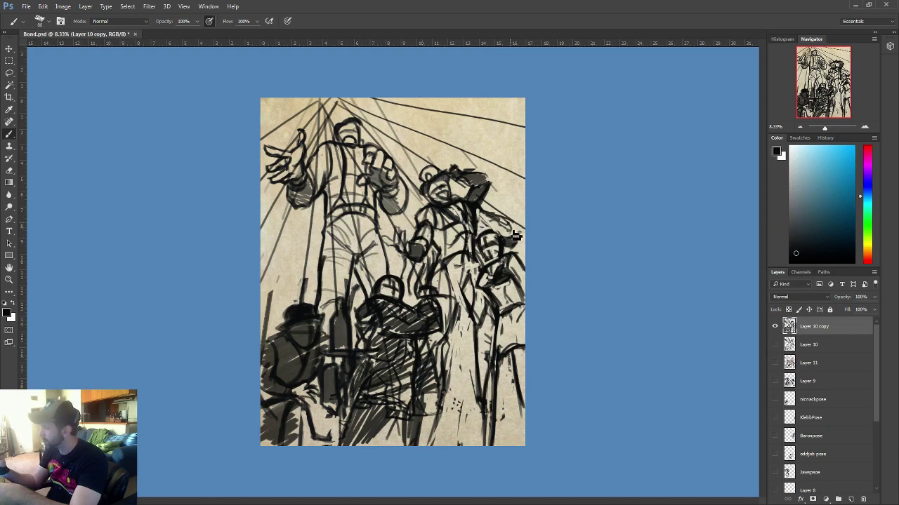
Darken the rightmost figure's hair and strengthen the dark lines around her waist, thighs and outer leg.
{"action": "mouse_move", "coordinate": [485, 220]}
{"action": "left_mouse_down"}
{"action": "mouse_move", "coordinate": [511, 233]}
{"action": "mouse_move", "coordinate": [489, 245]}
{"action": "left_mouse_up"}
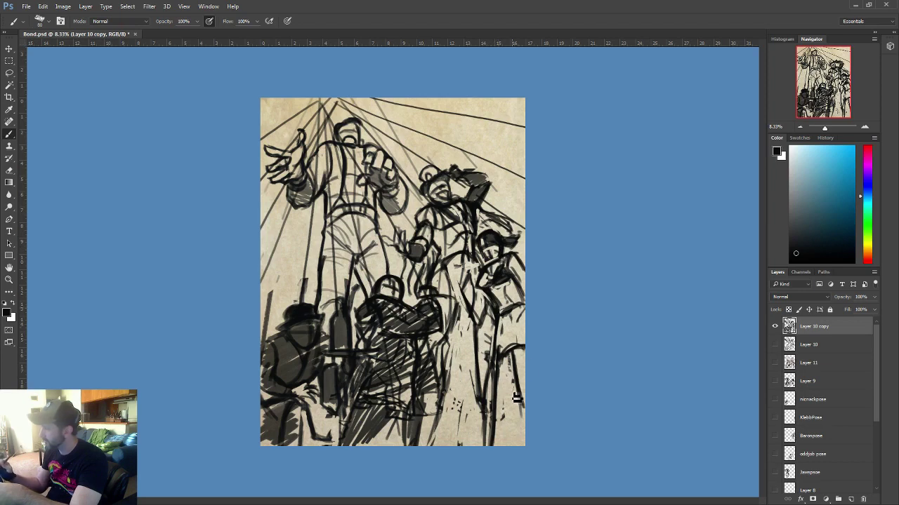
{"action": "mouse_move", "coordinate": [507, 367]}
{"action": "left_mouse_down"}
{"action": "mouse_move", "coordinate": [524, 356]}
{"action": "mouse_move", "coordinate": [499, 366]}
{"action": "mouse_move", "coordinate": [504, 357]}
{"action": "left_mouse_up"}
{"action": "key", "text": "e"}
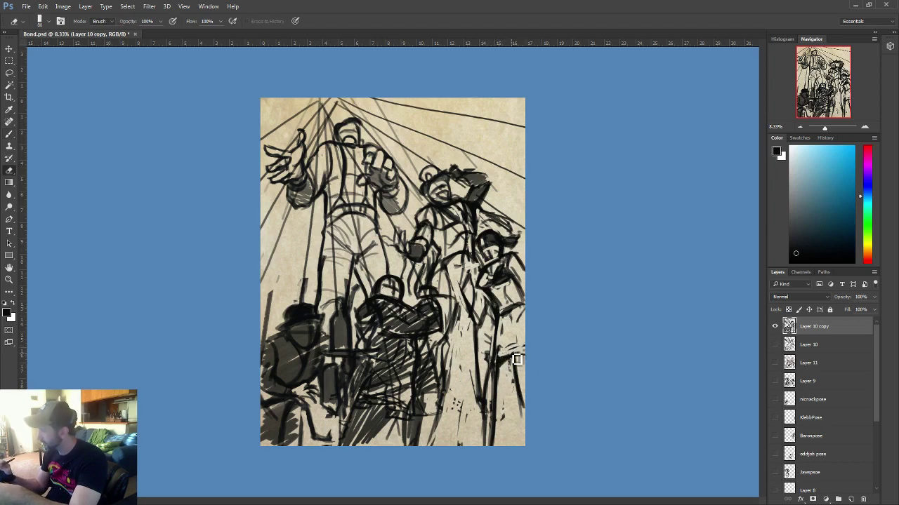
{"action": "key", "text": "b"}
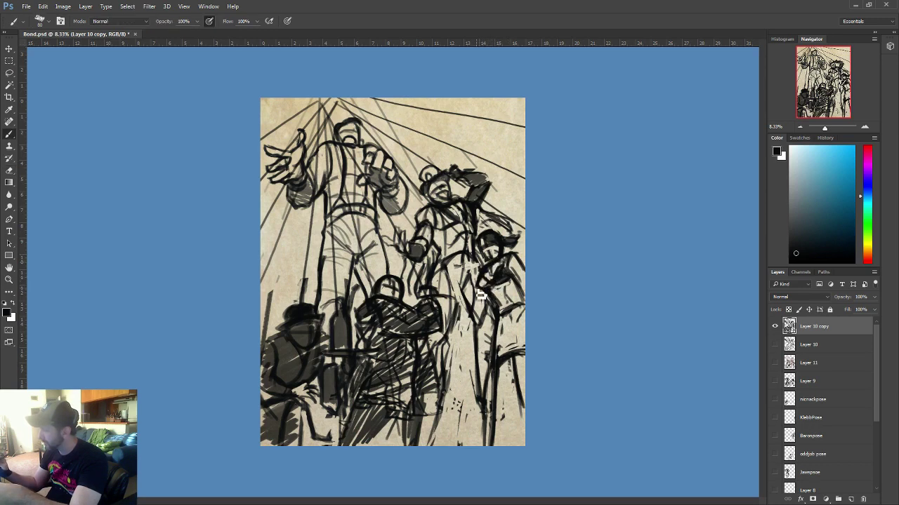
{"action": "left_click_drag", "start_coordinate": [492, 295], "coordinate": [498, 307]}
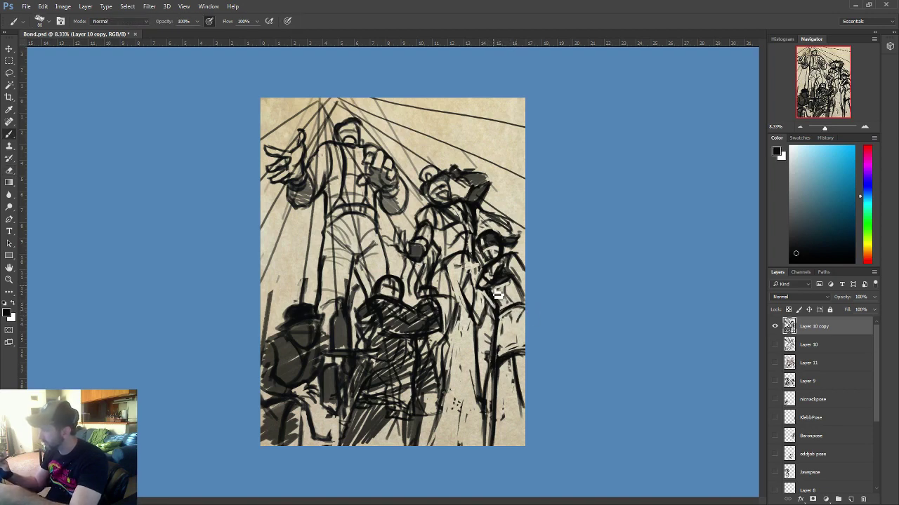
{"action": "mouse_move", "coordinate": [508, 310]}
{"action": "left_mouse_down"}
{"action": "mouse_move", "coordinate": [521, 372]}
{"action": "mouse_move", "coordinate": [507, 330]}
{"action": "mouse_move", "coordinate": [503, 382]}
{"action": "mouse_move", "coordinate": [532, 319]}
{"action": "mouse_move", "coordinate": [500, 351]}
{"action": "left_mouse_up"}
{"action": "mouse_move", "coordinate": [523, 329]}
{"action": "left_mouse_down"}
{"action": "mouse_move", "coordinate": [499, 359]}
{"action": "mouse_move", "coordinate": [529, 422]}
{"action": "left_mouse_up"}
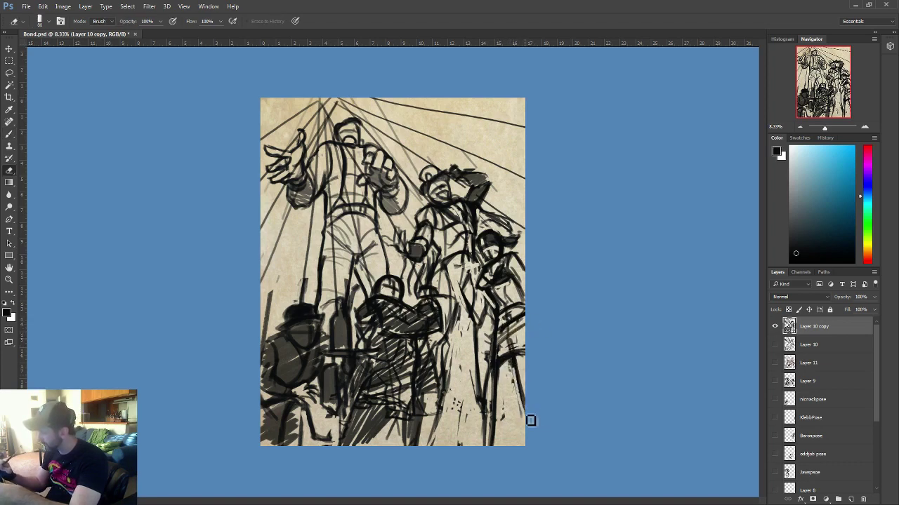
Thicken the rightmost figure's lower legs with dark strokes running down to the canvas's lower edge.
{"action": "left_click_drag", "start_coordinate": [497, 387], "coordinate": [498, 427]}
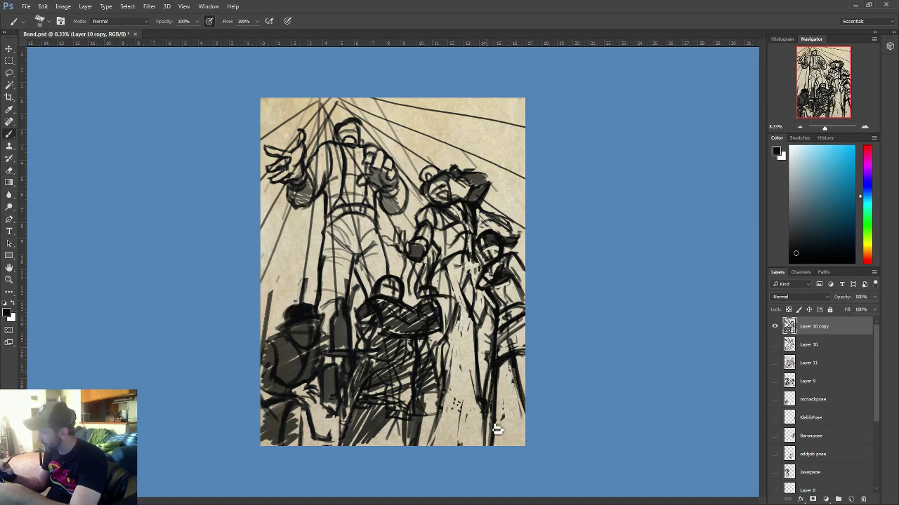
{"action": "key", "text": "e"}
{"action": "key", "text": "b"}
{"action": "left_click_drag", "start_coordinate": [505, 375], "coordinate": [502, 442]}
{"action": "left_click_drag", "start_coordinate": [495, 411], "coordinate": [500, 447]}
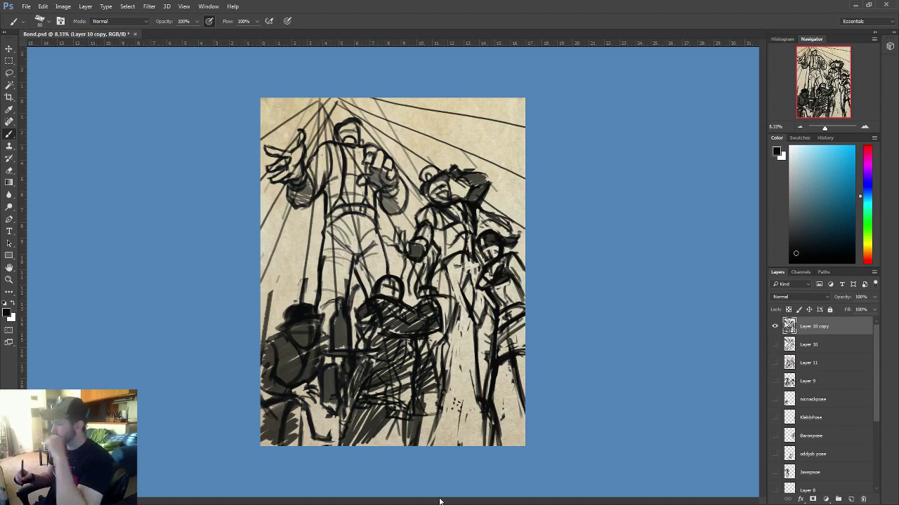
Erase and thin the outer contour of the giant's leg above the hatted man, and touch up the thigh.
{"action": "key", "text": "e"}
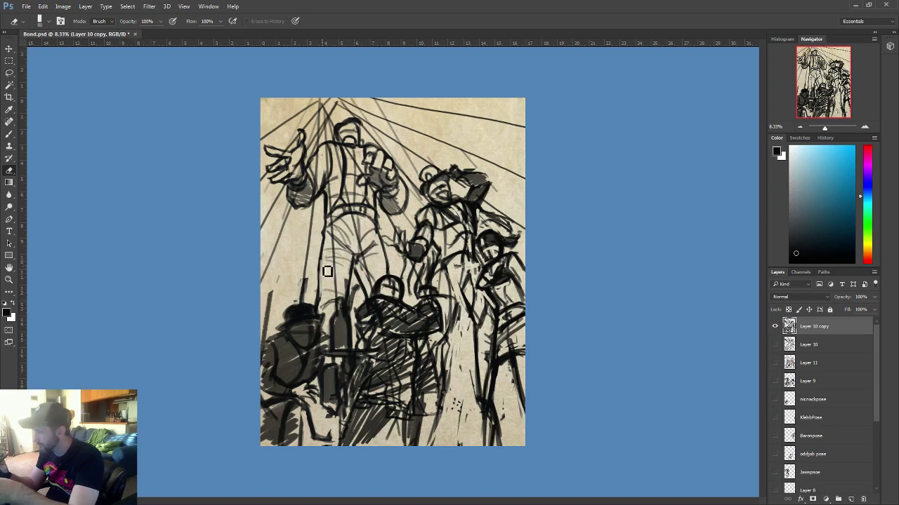
{"action": "key", "text": "b"}
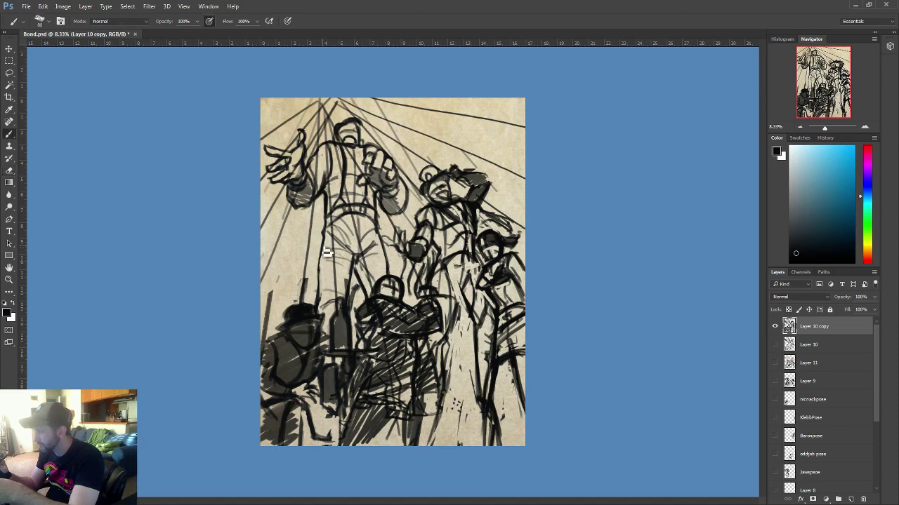
{"action": "key", "text": "e"}
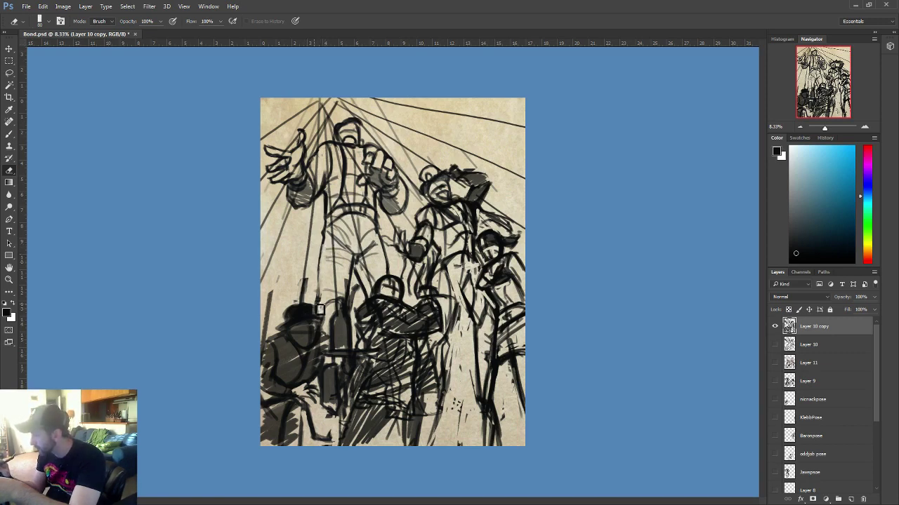
{"action": "key", "text": "b"}
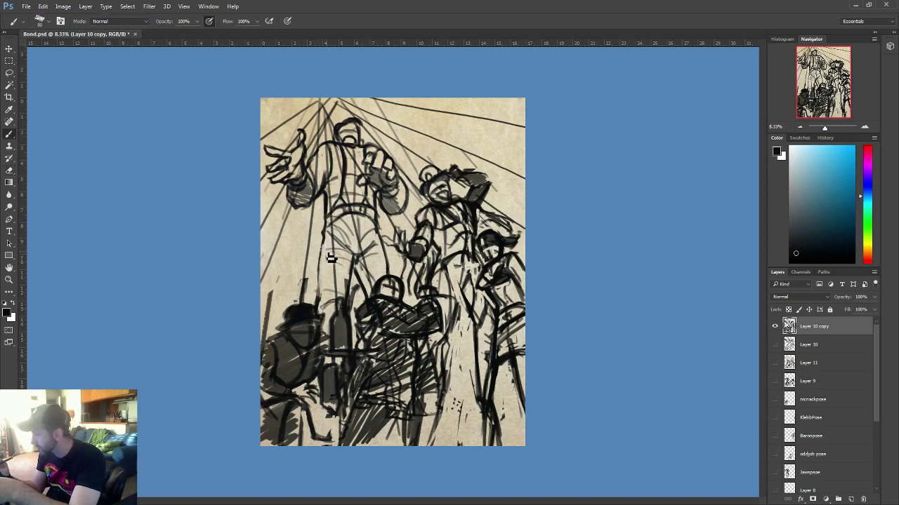
{"action": "key", "text": "e"}
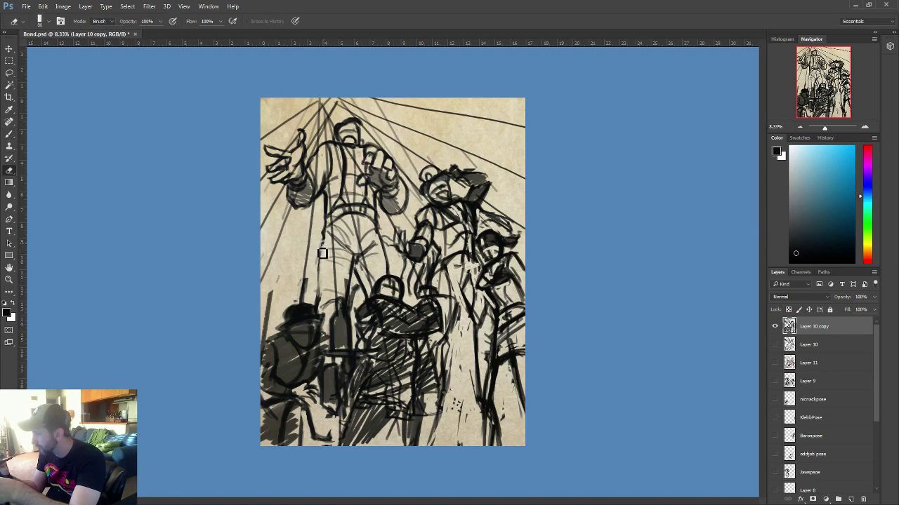
{"action": "key", "text": "b"}
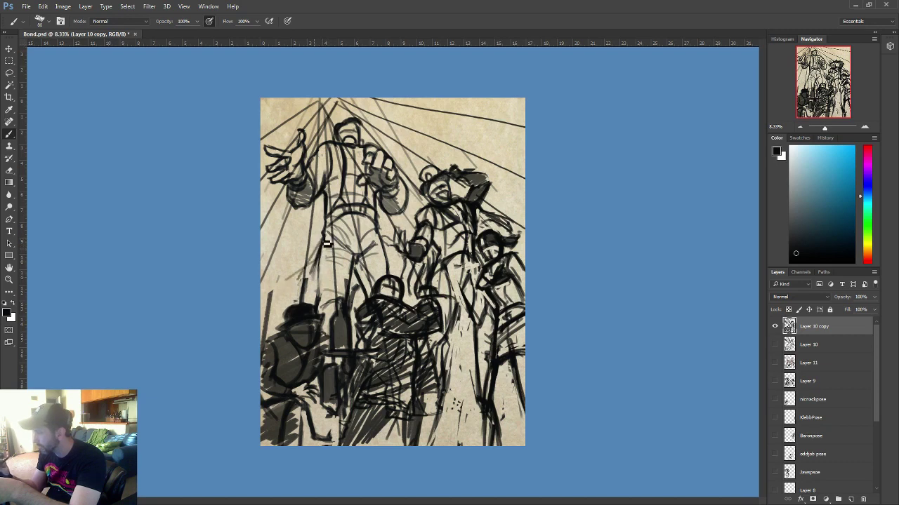
Hatch diagonal background strokes beside the giant's leg and redraw the leg's outer contour as a cleaner dark line.
{"action": "mouse_move", "coordinate": [326, 244]}
{"action": "left_mouse_down"}
{"action": "mouse_move", "coordinate": [315, 231]}
{"action": "mouse_move", "coordinate": [261, 273]}
{"action": "left_mouse_up"}
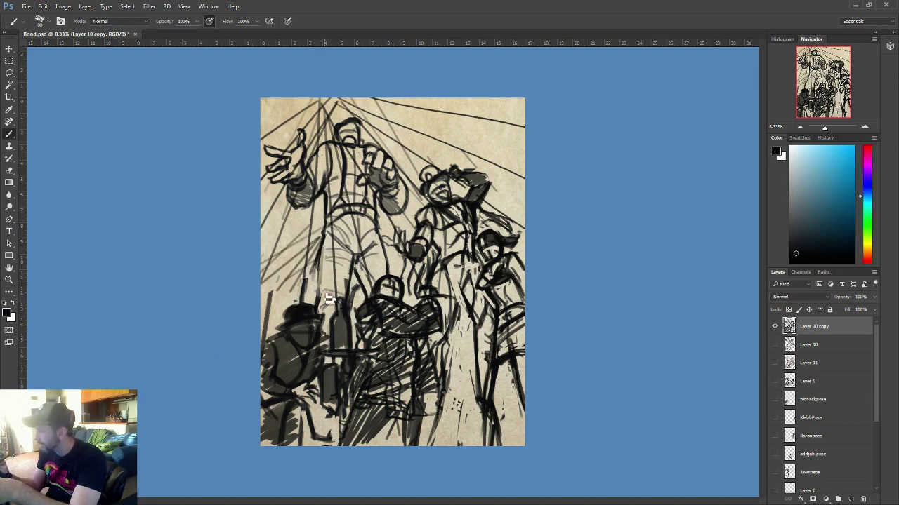
{"action": "key", "text": "e"}
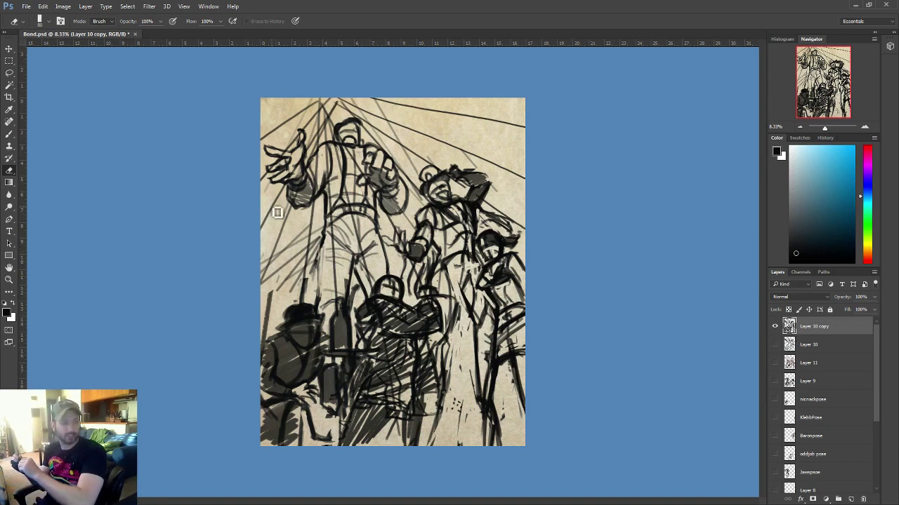
{"action": "key", "text": "b"}
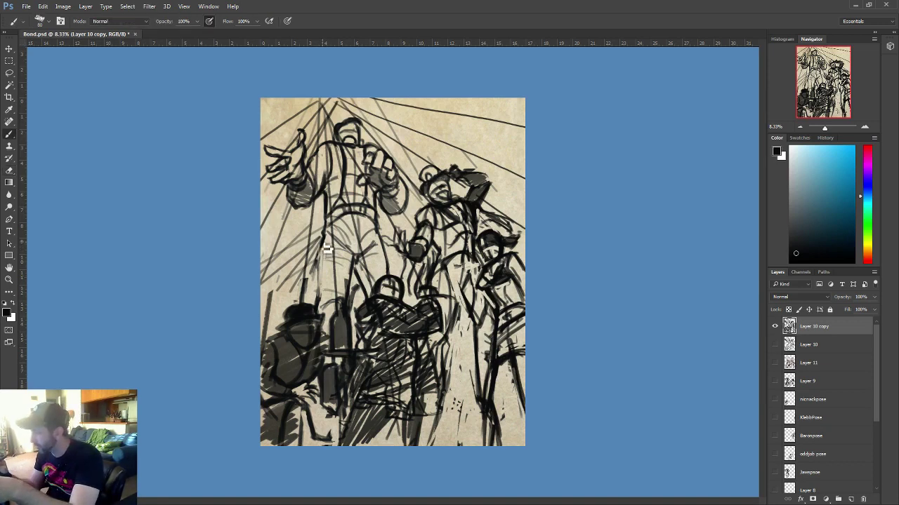
{"action": "key", "text": "e"}
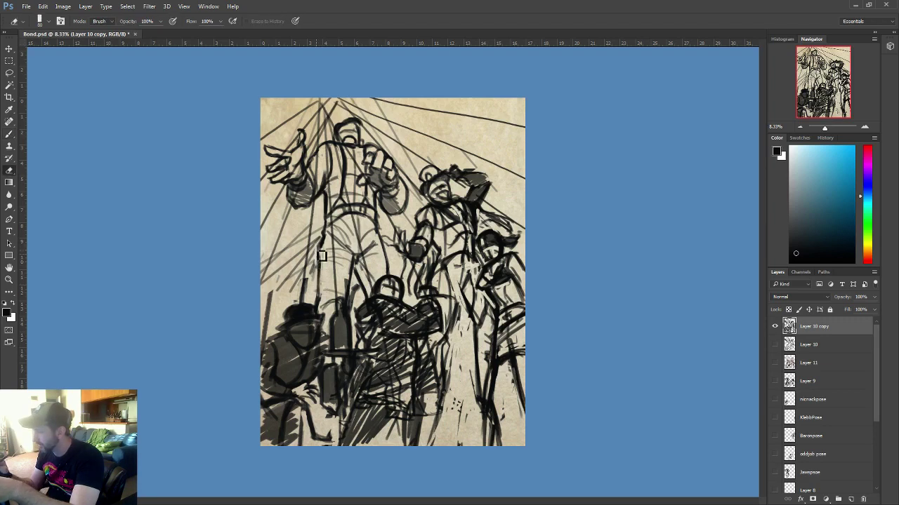
{"action": "key", "text": "b"}
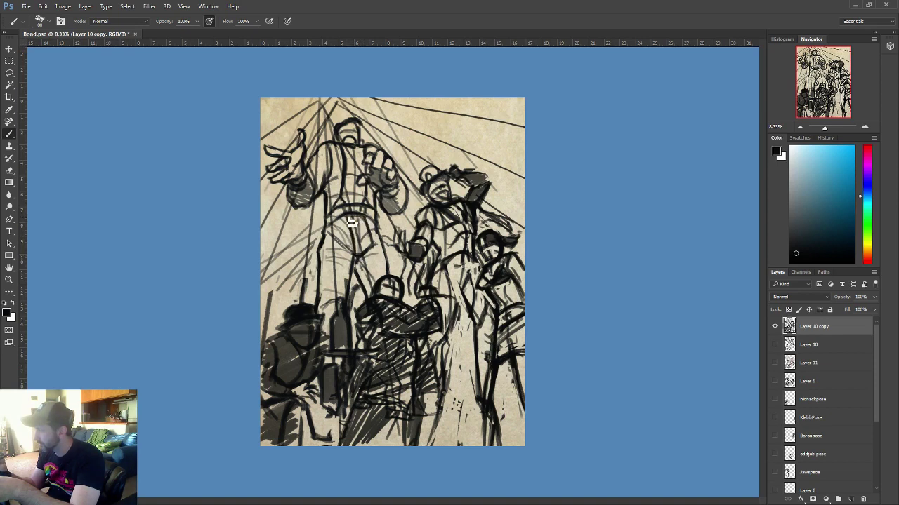
Fill the giant's belt with solid dark shading and clean up the waist edges around it.
{"action": "mouse_move", "coordinate": [351, 213]}
{"action": "left_mouse_down"}
{"action": "mouse_move", "coordinate": [328, 212]}
{"action": "mouse_move", "coordinate": [364, 213]}
{"action": "left_mouse_up"}
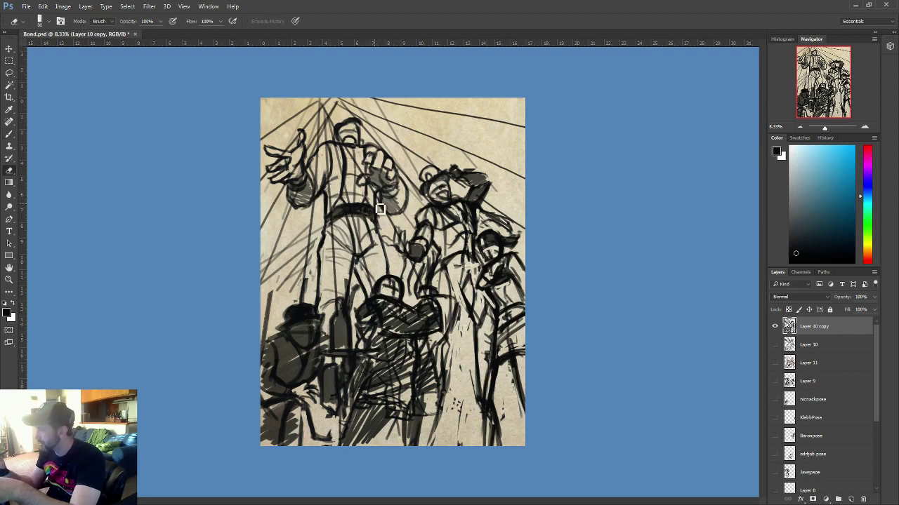
{"action": "key", "text": "e"}
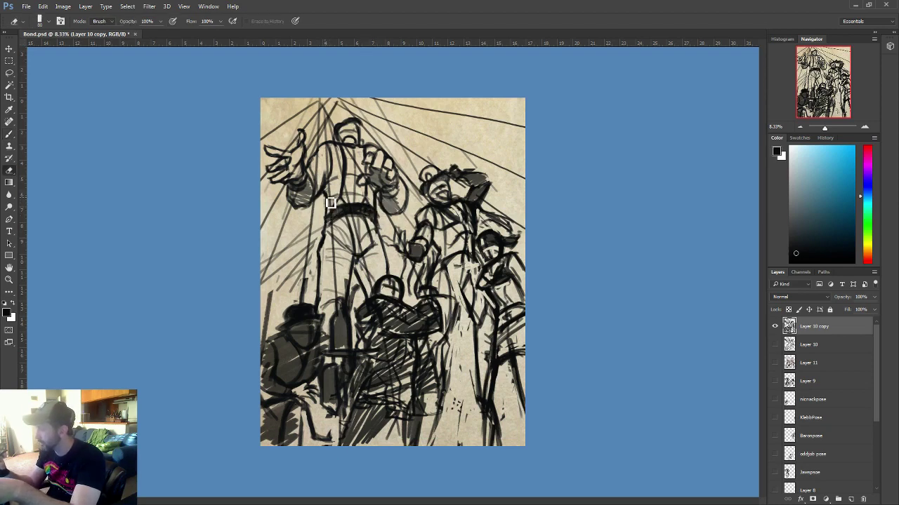
{"action": "key", "text": "b"}
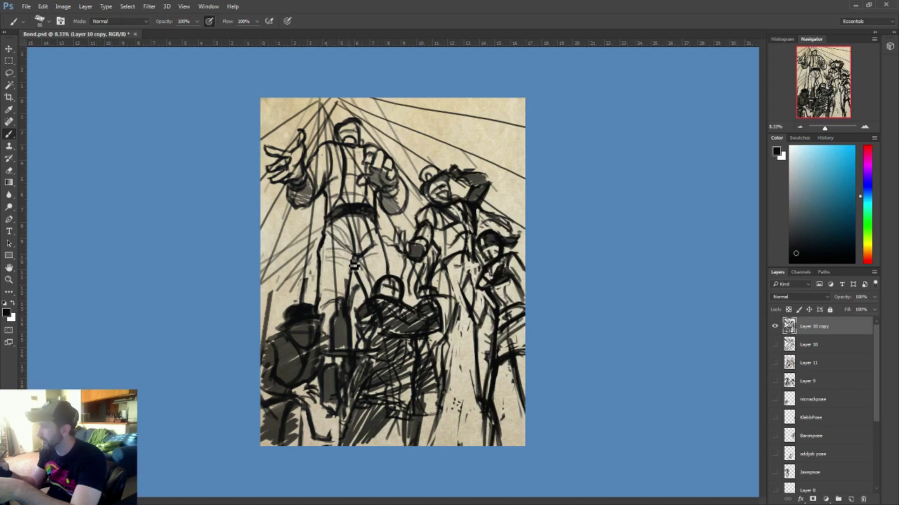
Refine the giant's sleeve lines and shade the underside of his outstretched hand dark.
{"action": "key", "text": "e"}
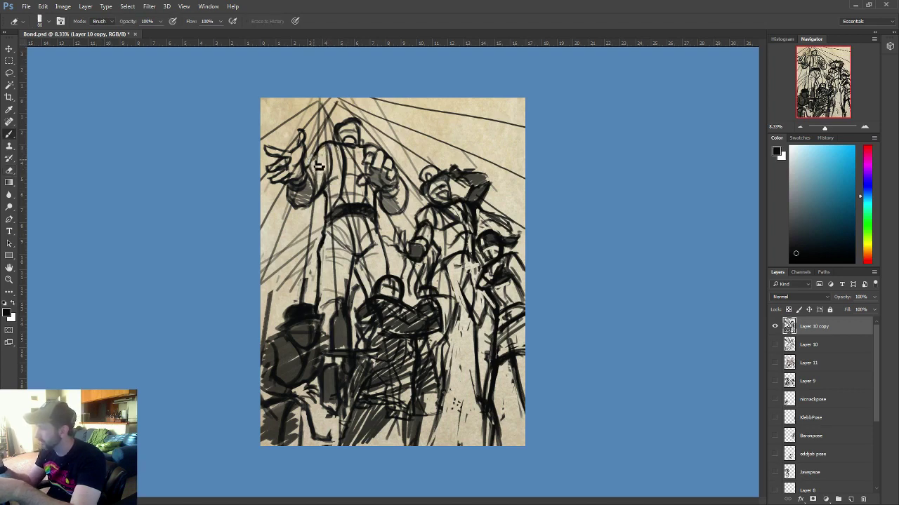
{"action": "key", "text": "b"}
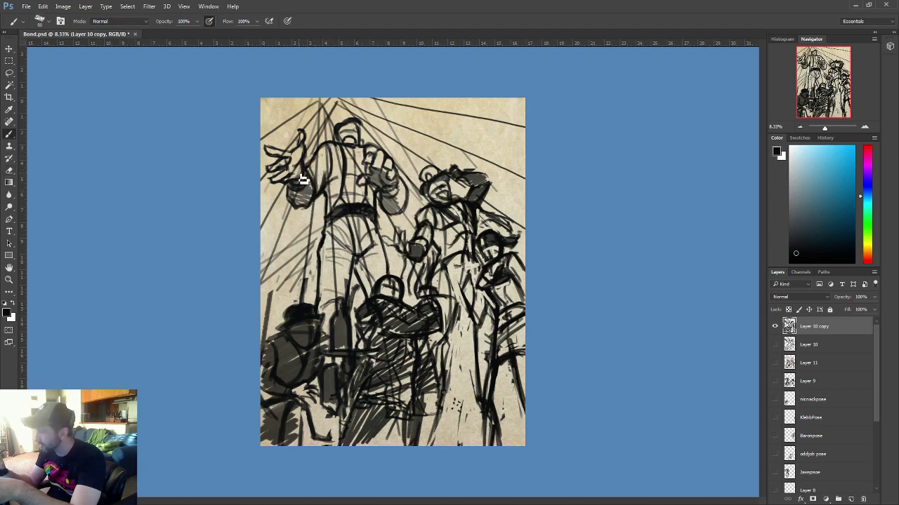
{"action": "mouse_move", "coordinate": [301, 170]}
{"action": "left_mouse_down"}
{"action": "mouse_move", "coordinate": [275, 191]}
{"action": "mouse_move", "coordinate": [293, 182]}
{"action": "mouse_move", "coordinate": [274, 189]}
{"action": "mouse_move", "coordinate": [300, 184]}
{"action": "left_mouse_up"}
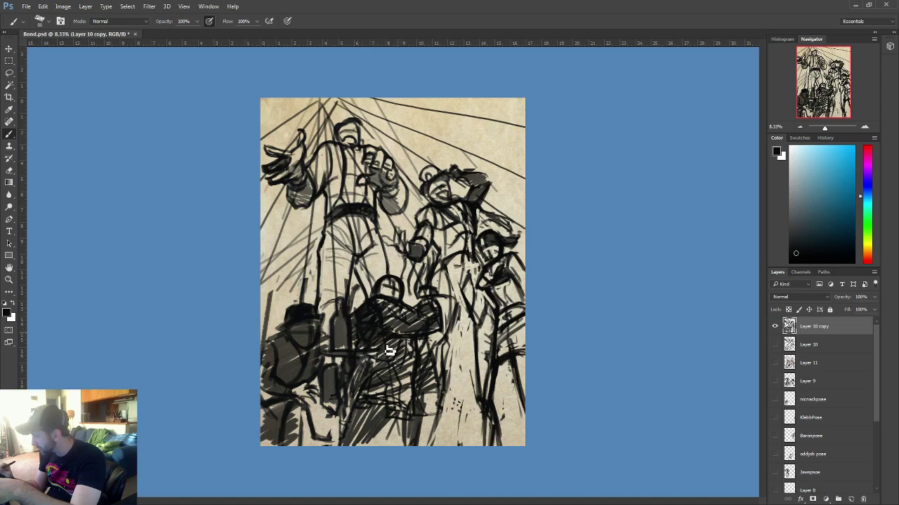
Darken the middle figure's folded arms and upper coat, then clean up and redraw the shape above his shoulder.
{"action": "mouse_move", "coordinate": [390, 351]}
{"action": "left_mouse_down"}
{"action": "mouse_move", "coordinate": [424, 339]}
{"action": "mouse_move", "coordinate": [403, 337]}
{"action": "mouse_move", "coordinate": [412, 316]}
{"action": "mouse_move", "coordinate": [381, 331]}
{"action": "mouse_move", "coordinate": [424, 353]}
{"action": "left_mouse_up"}
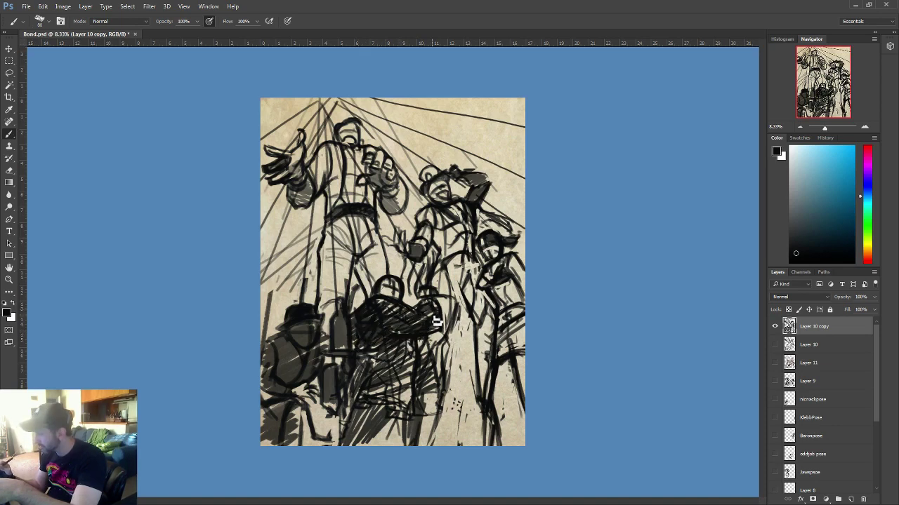
{"action": "left_click_drag", "start_coordinate": [429, 308], "coordinate": [444, 334]}
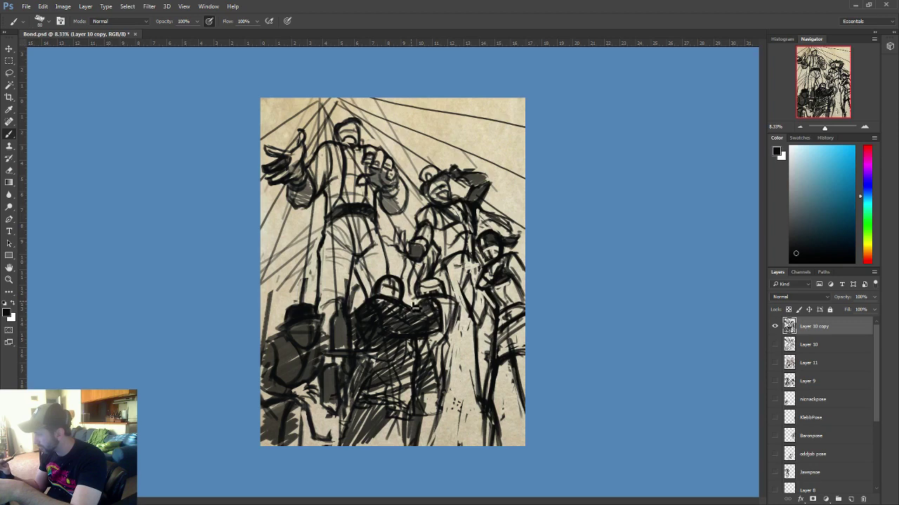
{"action": "key", "text": "e"}
{"action": "key", "text": "b"}
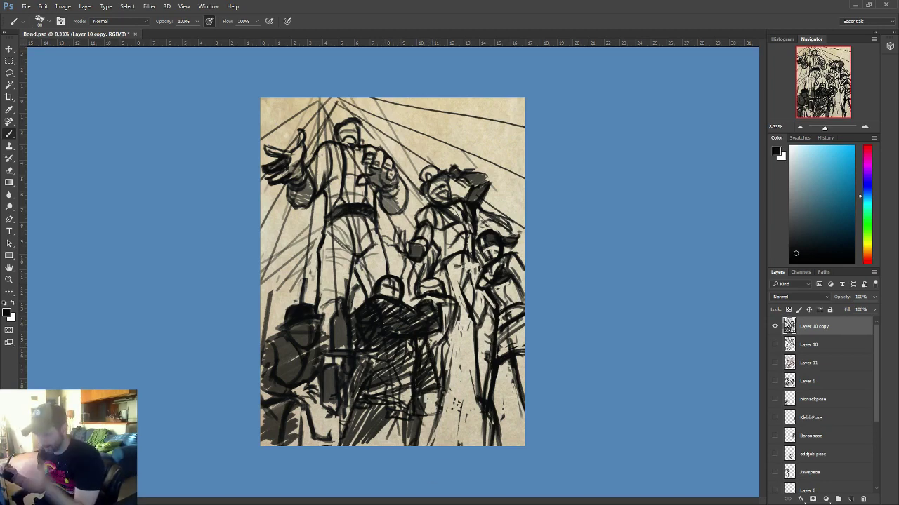
Shrink the Layer 10 copy composition to a small thumbnail and draw a rough dark rectangular frame around it.
{"action": "key", "text": "ctrl+t"}
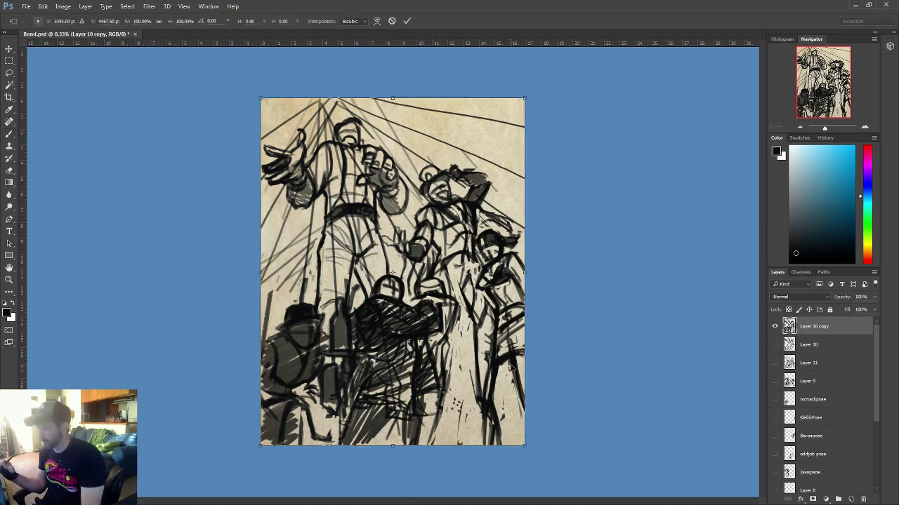
{"action": "left_click_drag", "start_coordinate": [527, 447], "coordinate": [401, 283]}
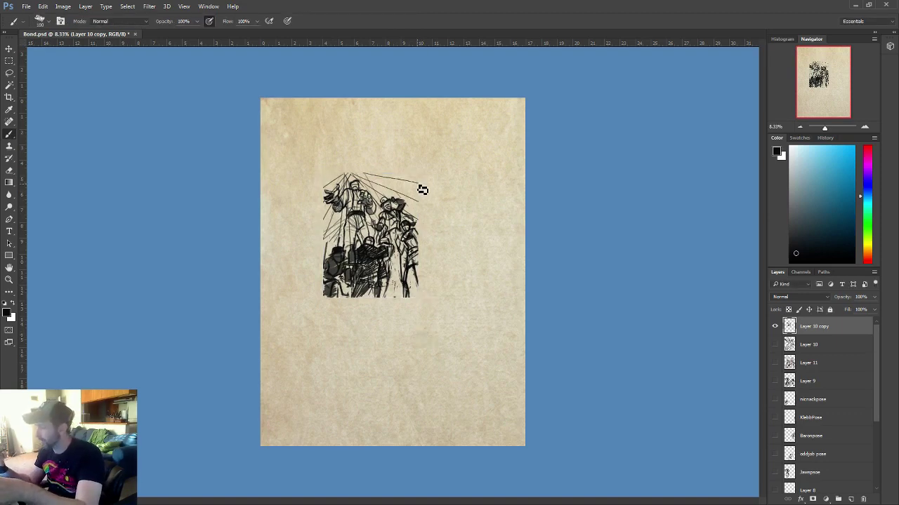
{"action": "key", "text": "0"}
{"action": "mouse_move", "coordinate": [417, 180]}
{"action": "left_mouse_down"}
{"action": "mouse_move", "coordinate": [420, 294]}
{"action": "mouse_move", "coordinate": [323, 297]}
{"action": "left_mouse_up"}
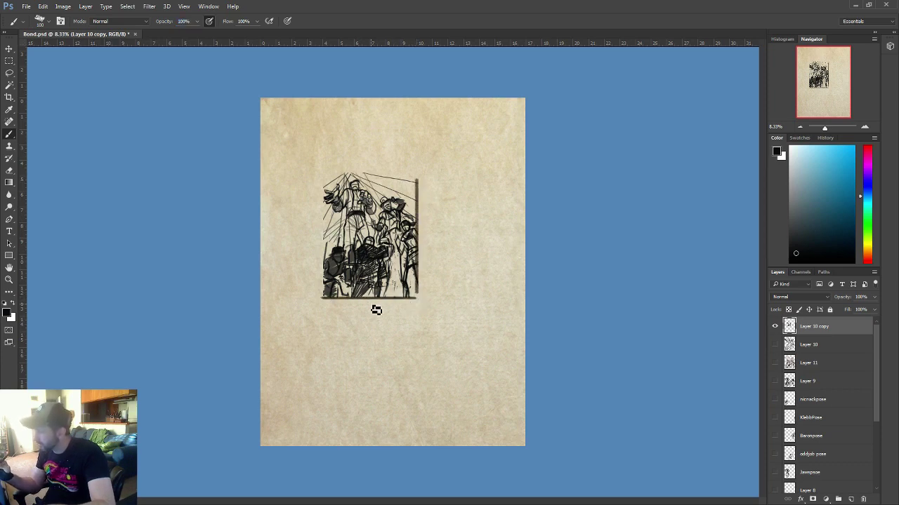
{"action": "left_click_drag", "start_coordinate": [320, 176], "coordinate": [321, 300]}
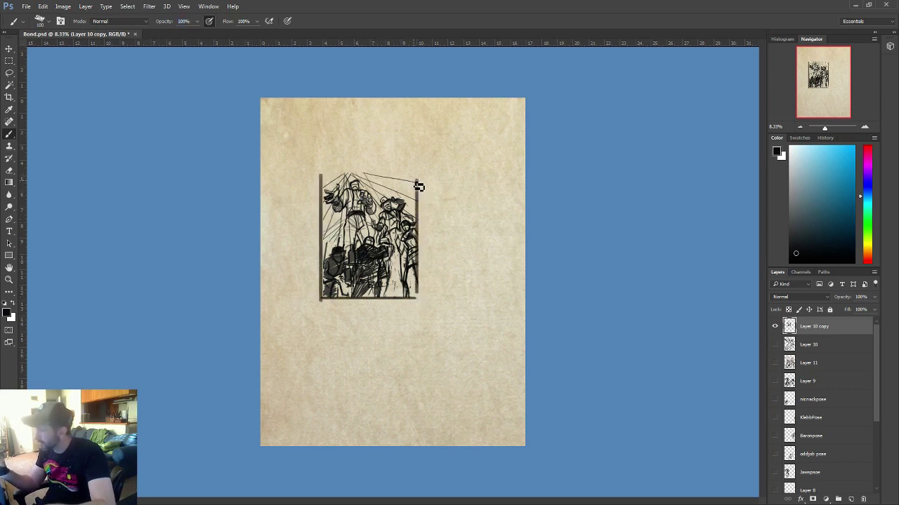
{"action": "left_click_drag", "start_coordinate": [417, 177], "coordinate": [310, 176]}
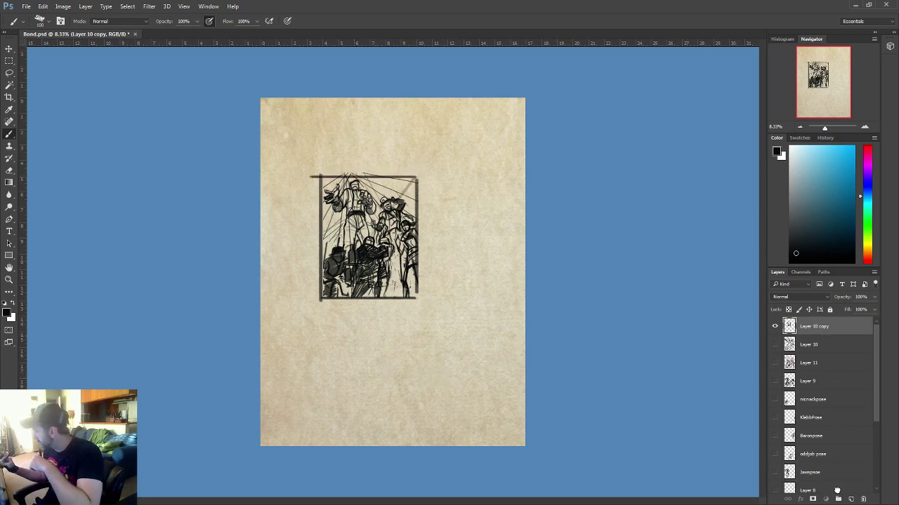
Move Layer 10 copy directly above Layer 2 in the layer stack and show Layer 2's thumbnails.
{"action": "left_click_drag", "start_coordinate": [836, 490], "coordinate": [837, 490]}
{"action": "left_click", "coordinate": [875, 486]}
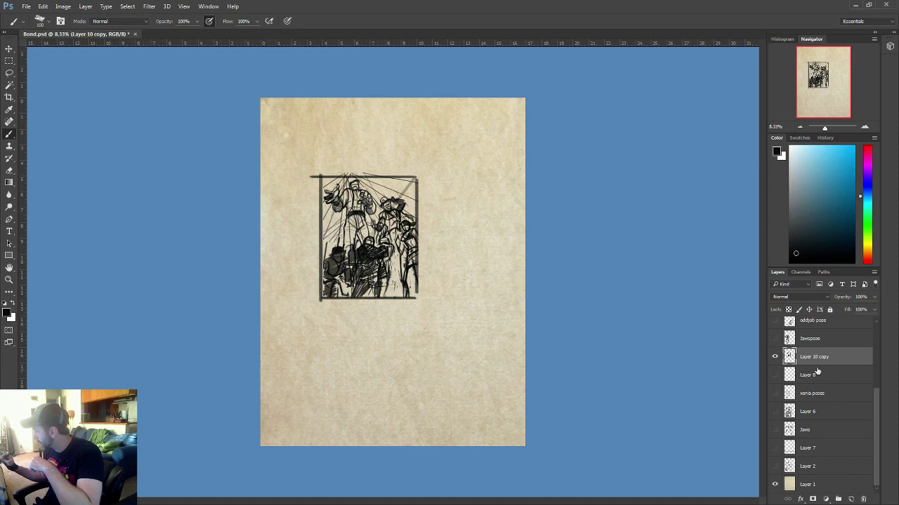
{"action": "left_click_drag", "start_coordinate": [816, 371], "coordinate": [818, 455]}
{"action": "left_click", "coordinate": [774, 466]}
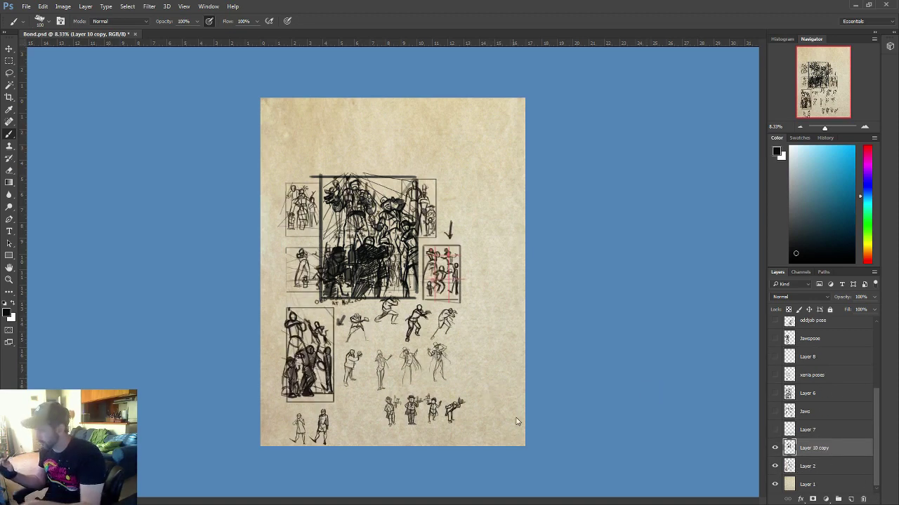
Scale the framed composition down further, place it in the sheet's empty upper-right area and merge it into Layer 2.
{"action": "key", "text": "ctrl+t"}
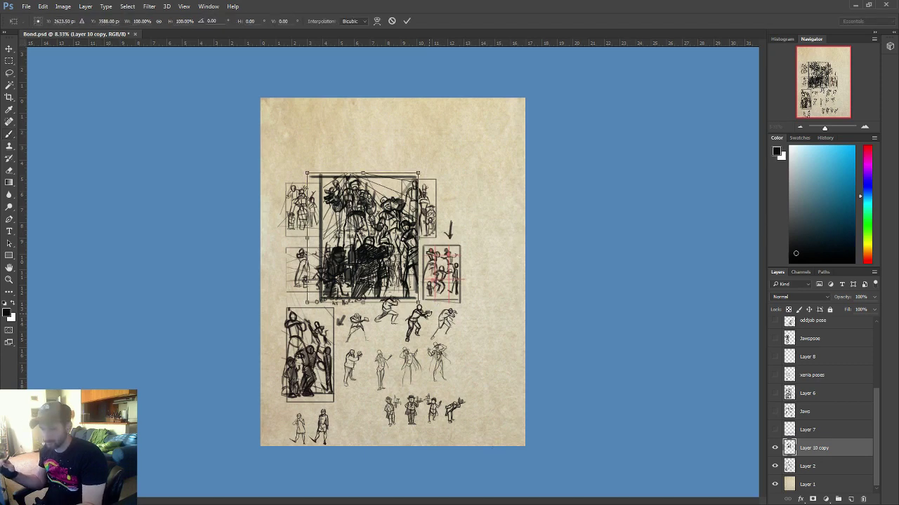
{"action": "left_click_drag", "start_coordinate": [421, 302], "coordinate": [391, 268]}
{"action": "mouse_move", "coordinate": [314, 270]}
{"action": "left_mouse_down"}
{"action": "mouse_move", "coordinate": [449, 235]}
{"action": "mouse_move", "coordinate": [444, 245]}
{"action": "left_mouse_up"}
{"action": "key", "text": "Return"}
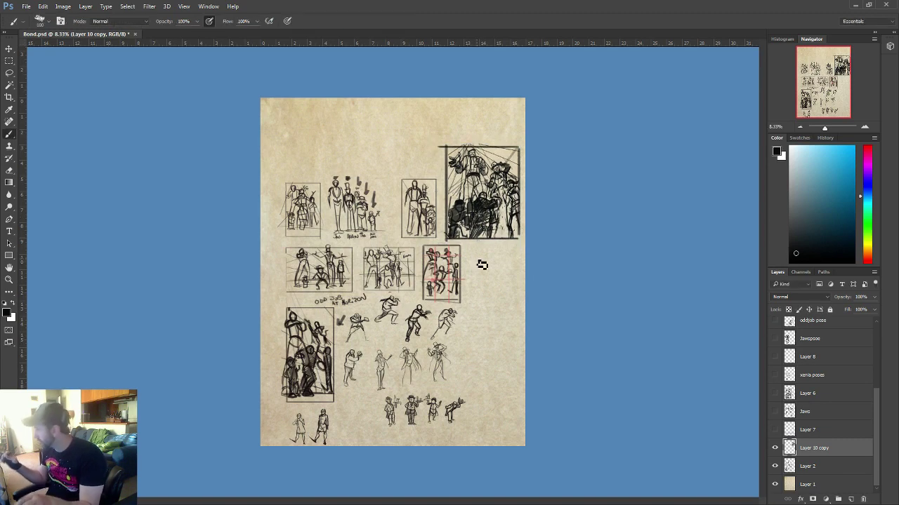
{"action": "key", "text": "ctrl+e"}
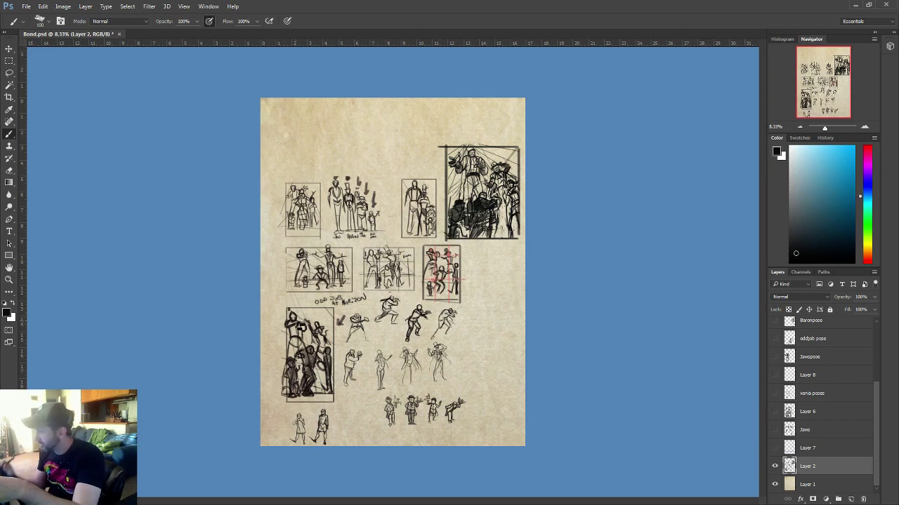
Draw an arrow-like mark and a vertical stroke left of the large lower-left thumbnail, and undo the wavy line drawn at the sheet's right.
{"action": "mouse_move", "coordinate": [271, 319]}
{"action": "left_mouse_down"}
{"action": "mouse_move", "coordinate": [283, 333]}
{"action": "mouse_move", "coordinate": [283, 324]}
{"action": "left_mouse_up"}
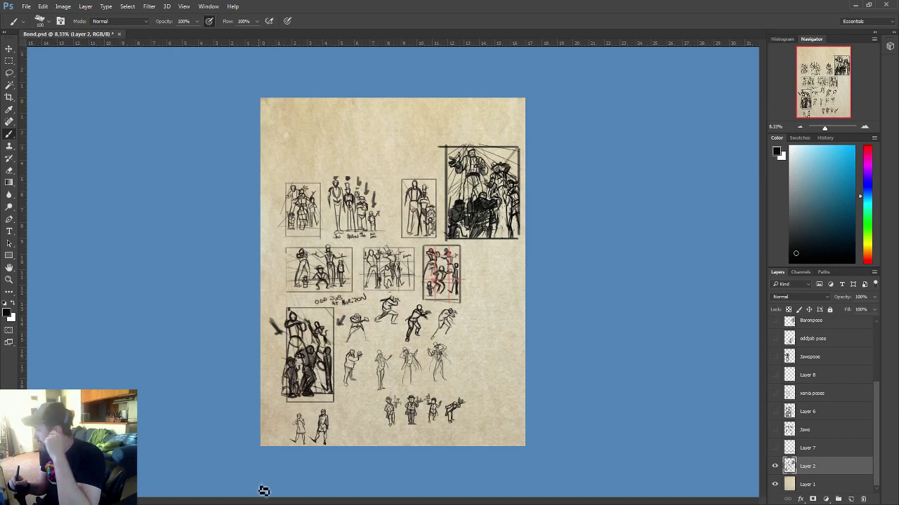
{"action": "left_click_drag", "start_coordinate": [271, 355], "coordinate": [269, 383]}
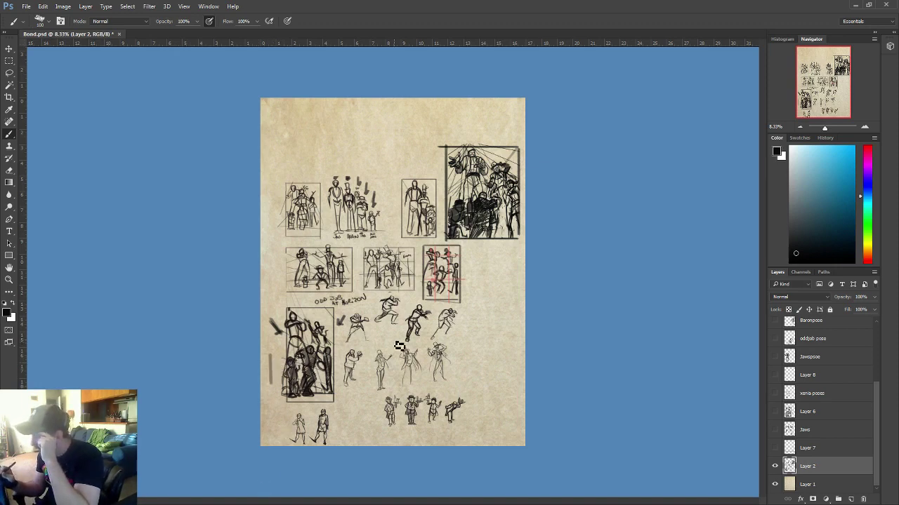
{"action": "left_click_drag", "start_coordinate": [497, 280], "coordinate": [502, 353]}
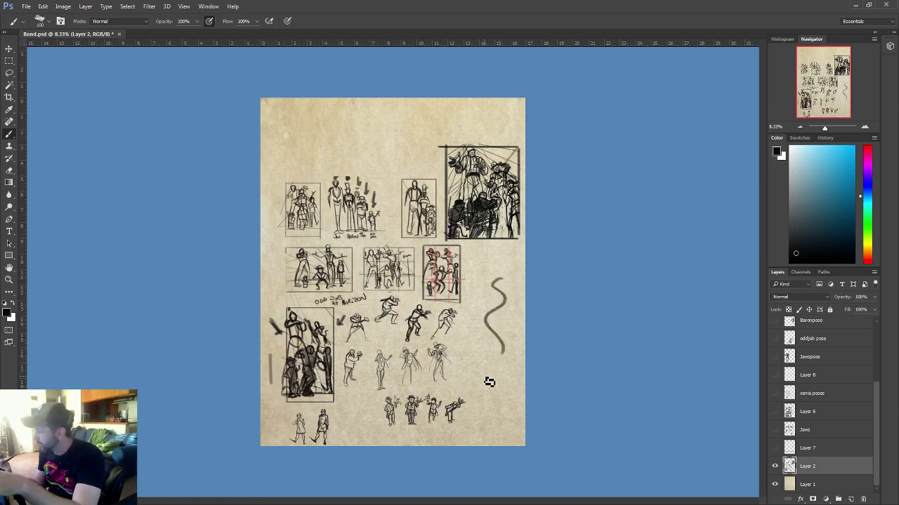
{"action": "key", "text": "ctrl+z"}
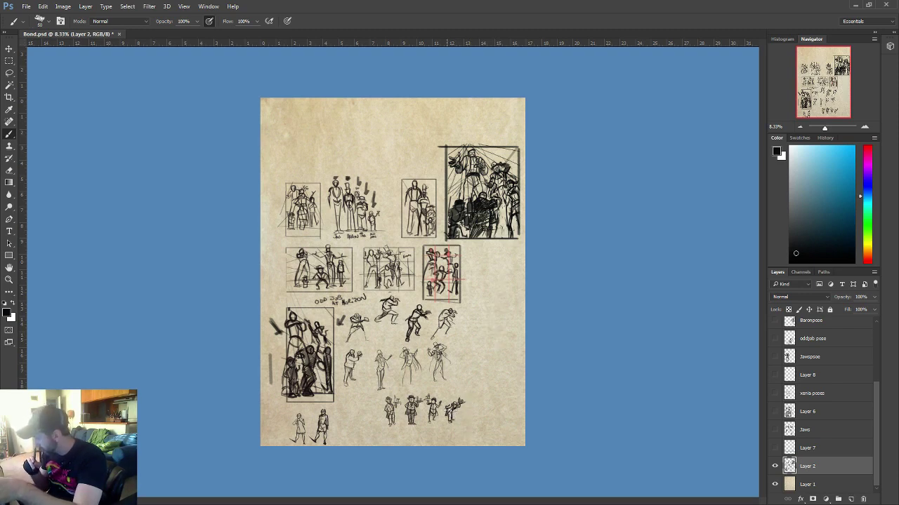
Toggle Layer 7's visibility to check its contents, and delete that layer.
{"action": "left_click", "coordinate": [774, 447]}
{"action": "left_click", "coordinate": [774, 448]}
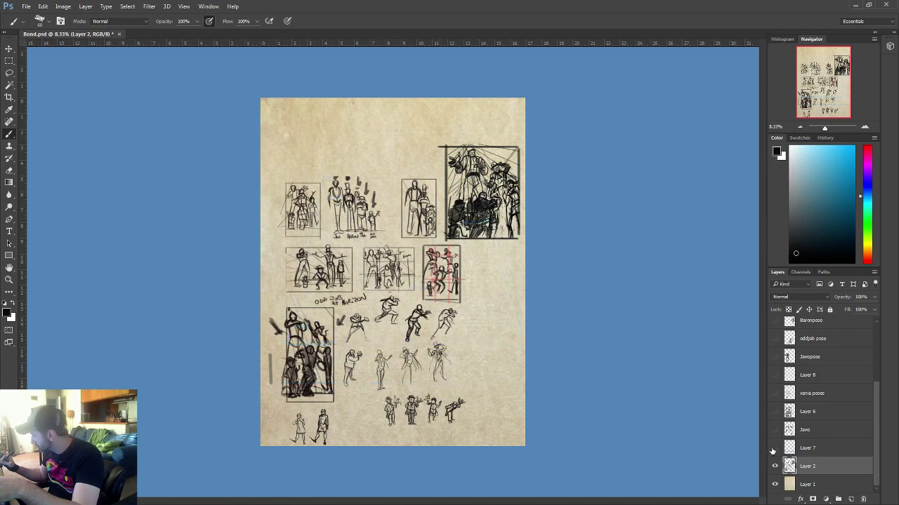
{"action": "left_click", "coordinate": [775, 448]}
{"action": "left_click_drag", "start_coordinate": [840, 467], "coordinate": [863, 499]}
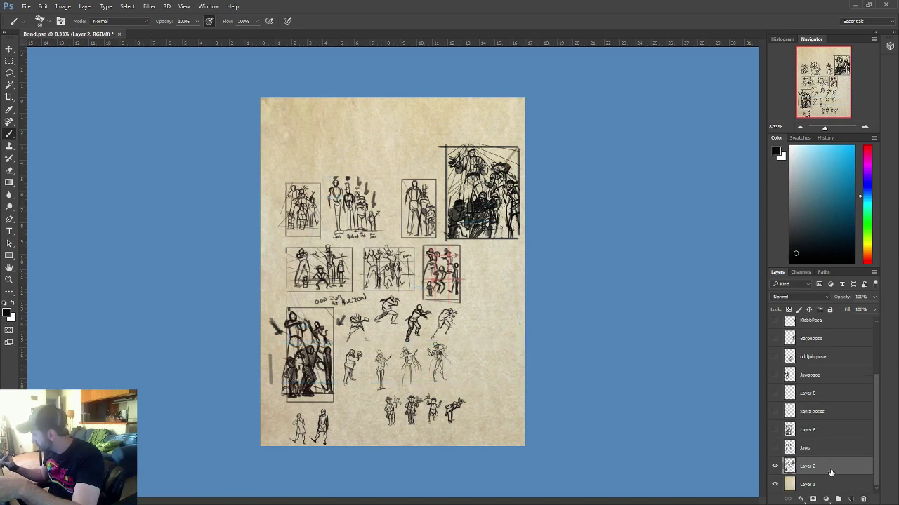
Show the Jaws layer, scale its poses to about 41%, place them in the sheet's lower-right corner and merge them into Layer 2.
{"action": "left_click", "coordinate": [775, 449]}
{"action": "left_click", "coordinate": [810, 448]}
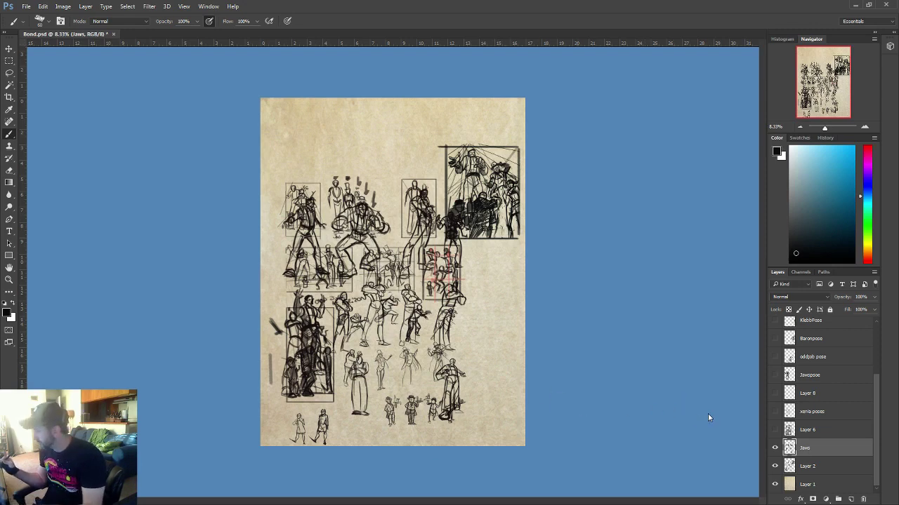
{"action": "key", "text": "ctrl+t"}
{"action": "left_click_drag", "start_coordinate": [470, 420], "coordinate": [496, 418]}
{"action": "key", "text": "b"}
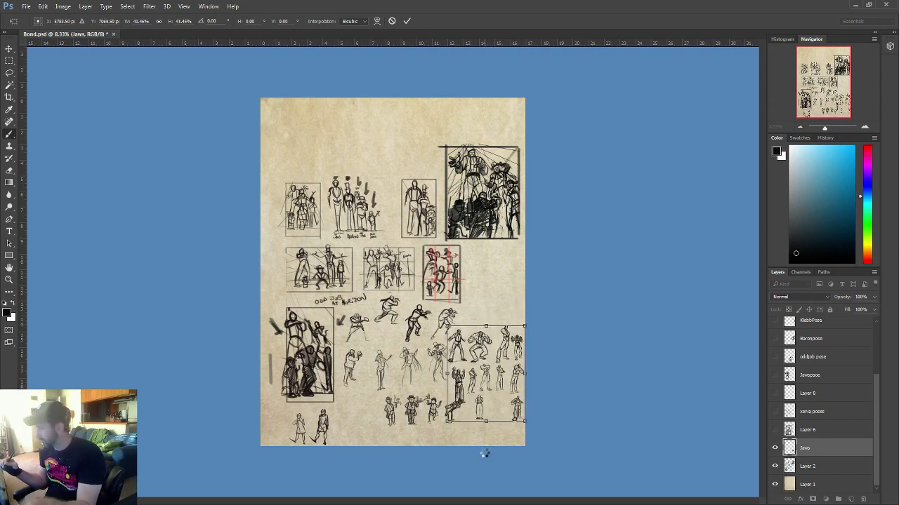
{"action": "key", "text": "Return"}
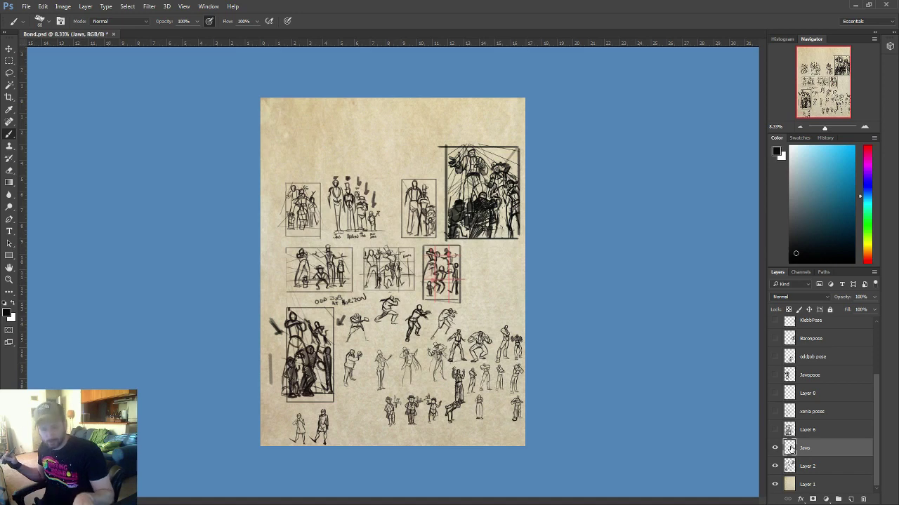
{"action": "key", "text": "ctrl+e"}
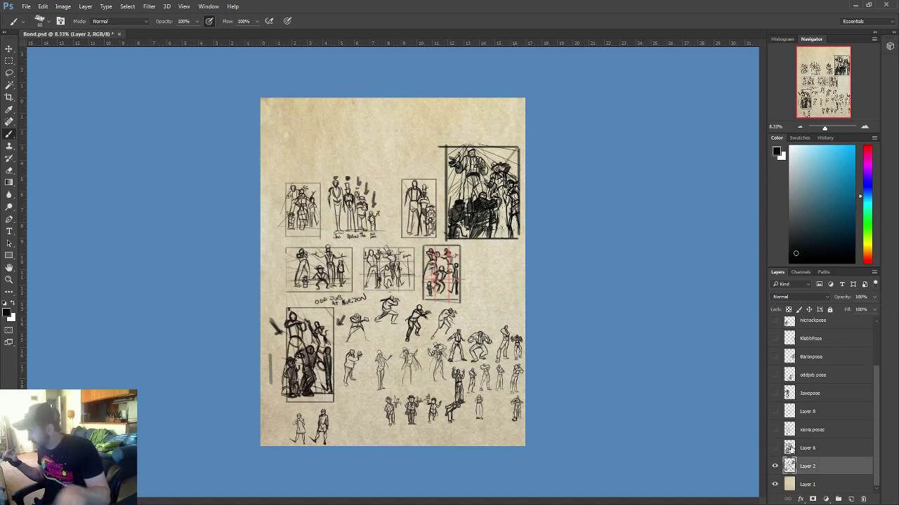
Toggle Layer 6's visibility to check its rough composition, and delete that layer.
{"action": "left_click", "coordinate": [775, 448]}
{"action": "left_click", "coordinate": [774, 450]}
{"action": "left_click", "coordinate": [774, 449]}
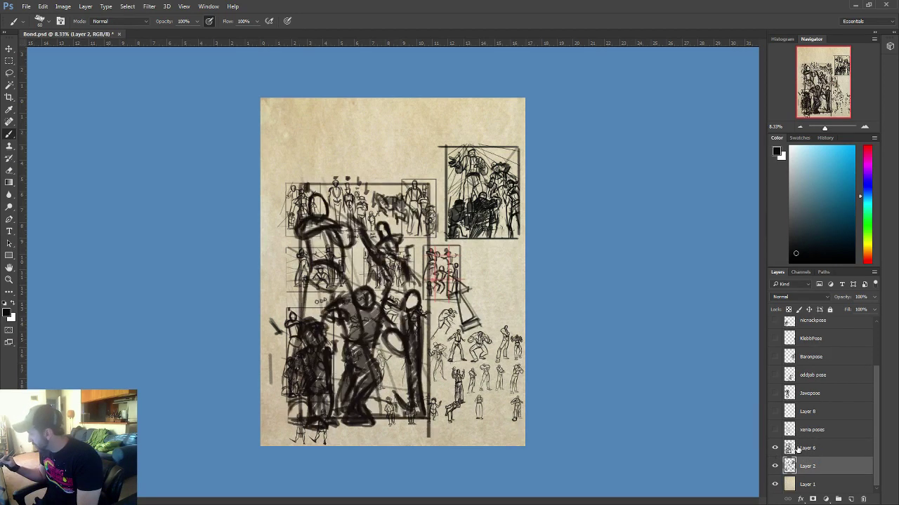
{"action": "left_click_drag", "start_coordinate": [811, 449], "coordinate": [860, 499]}
Show the xenia poses layer, scale it to about 56%, move it to the sheet's upper area and erase its stray scribble.
{"action": "left_click", "coordinate": [775, 447]}
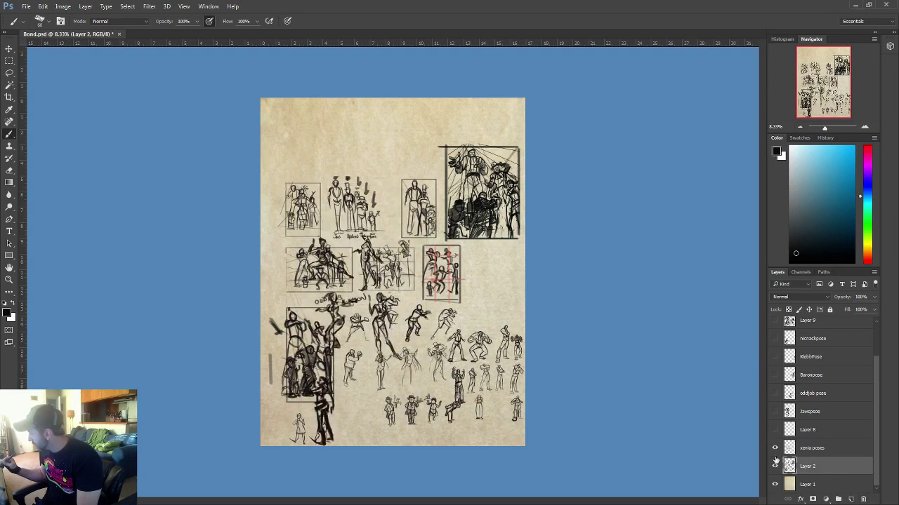
{"action": "left_click", "coordinate": [814, 451]}
{"action": "key", "text": "ctrl+t"}
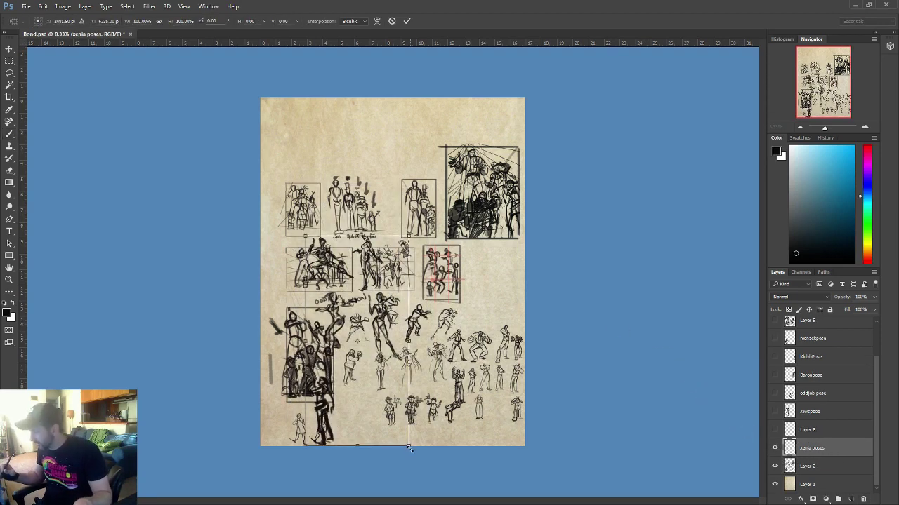
{"action": "left_click_drag", "start_coordinate": [409, 447], "coordinate": [364, 354]}
{"action": "mouse_move", "coordinate": [346, 304]}
{"action": "left_mouse_down"}
{"action": "mouse_move", "coordinate": [491, 299]}
{"action": "mouse_move", "coordinate": [398, 199]}
{"action": "mouse_move", "coordinate": [415, 170]}
{"action": "mouse_move", "coordinate": [424, 175]}
{"action": "left_mouse_up"}
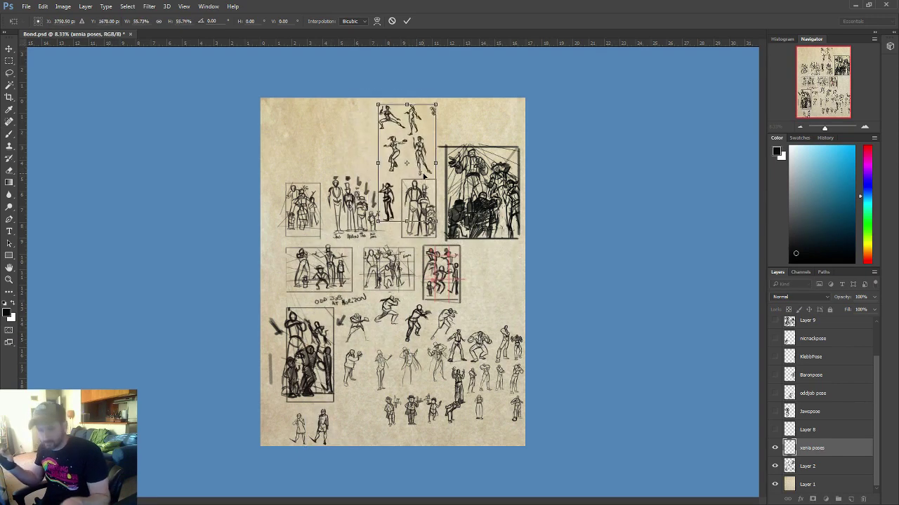
{"action": "key", "text": "b"}
{"action": "key", "text": "Return"}
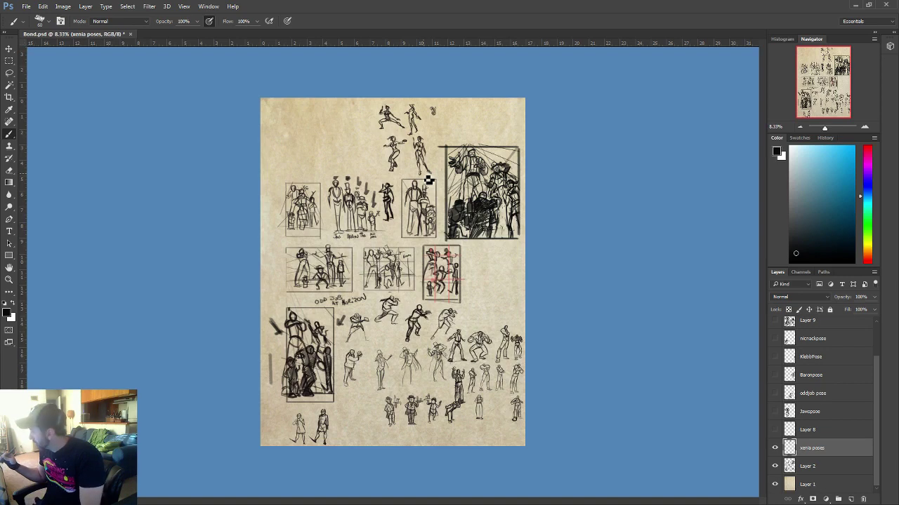
{"action": "key", "text": "e"}
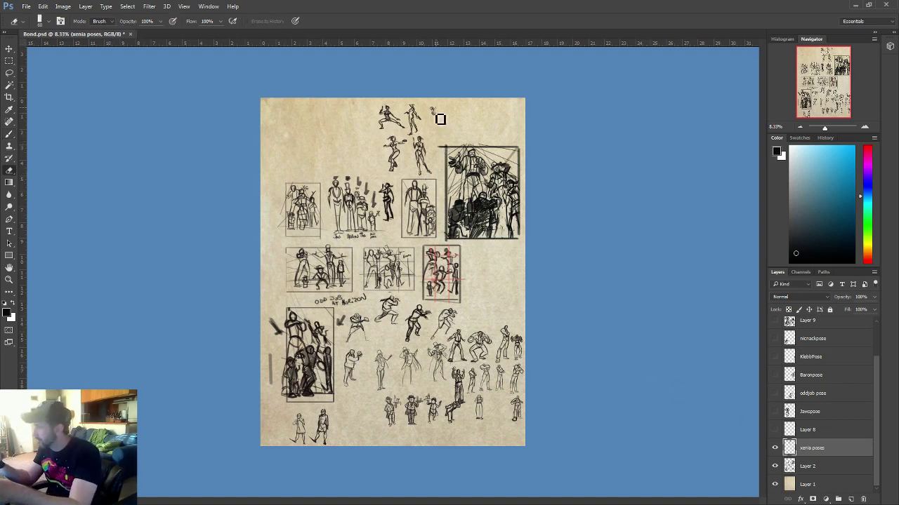
{"action": "key", "text": "b"}
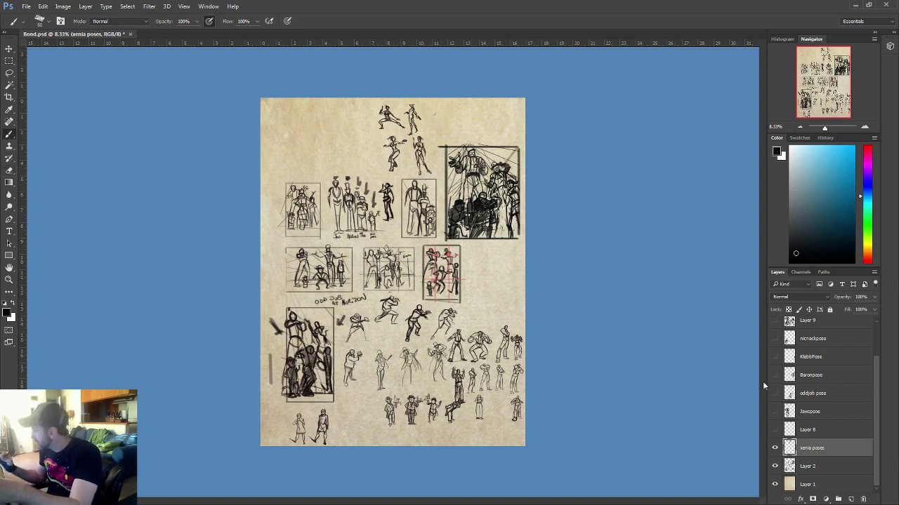
Show Layer 8 and the Jawspose layer in turn to check them, and delete both.
{"action": "left_click", "coordinate": [775, 429]}
{"action": "left_click_drag", "start_coordinate": [811, 431], "coordinate": [863, 498]}
{"action": "left_click", "coordinate": [775, 431]}
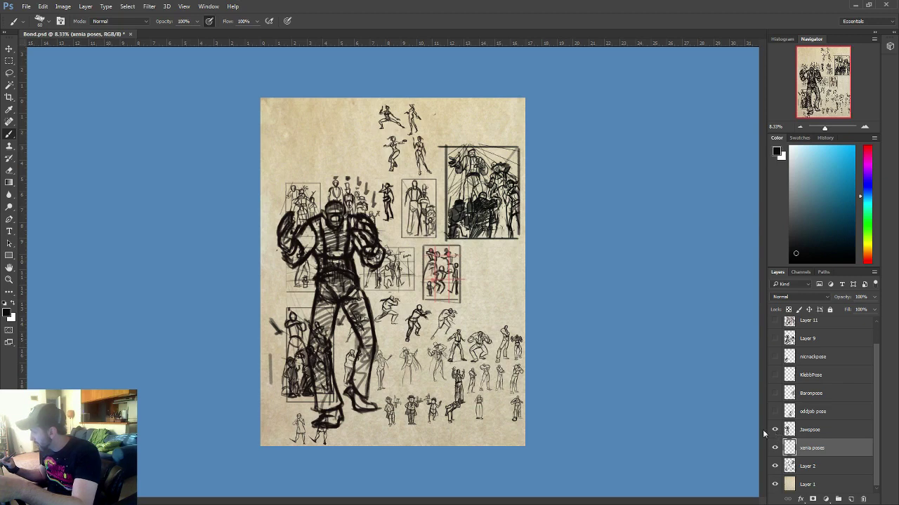
{"action": "left_click_drag", "start_coordinate": [810, 421], "coordinate": [863, 498]}
Show the oddjob pose layer, shrink its figure and place it to the right of the red-lined thumbnail.
{"action": "left_click", "coordinate": [775, 429]}
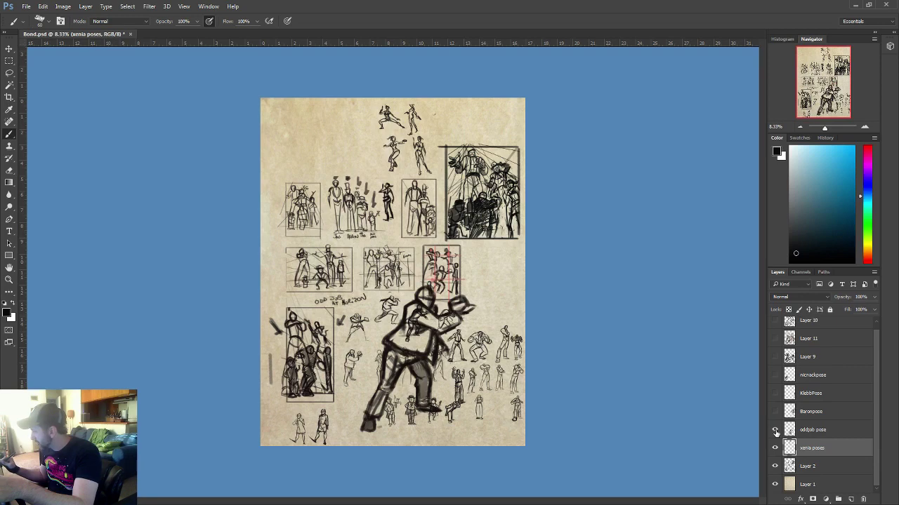
{"action": "left_click", "coordinate": [775, 430]}
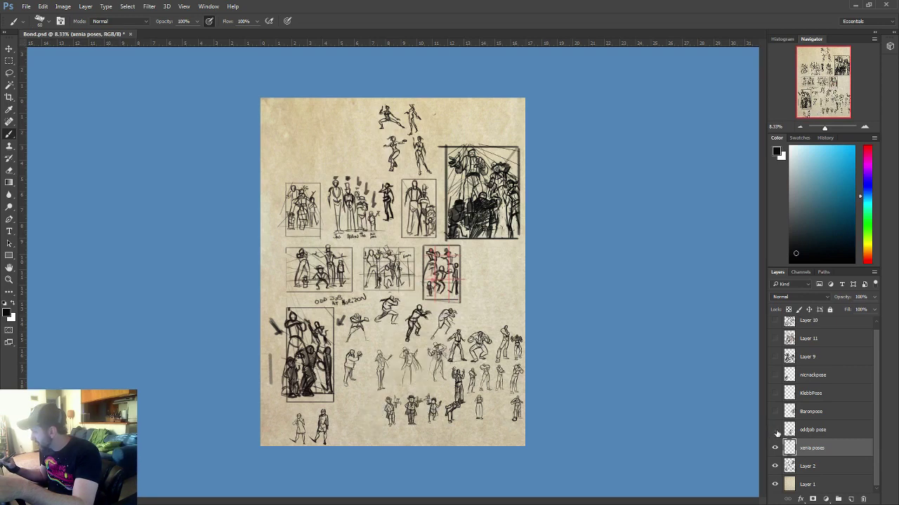
{"action": "left_click", "coordinate": [775, 431]}
{"action": "left_click", "coordinate": [804, 430]}
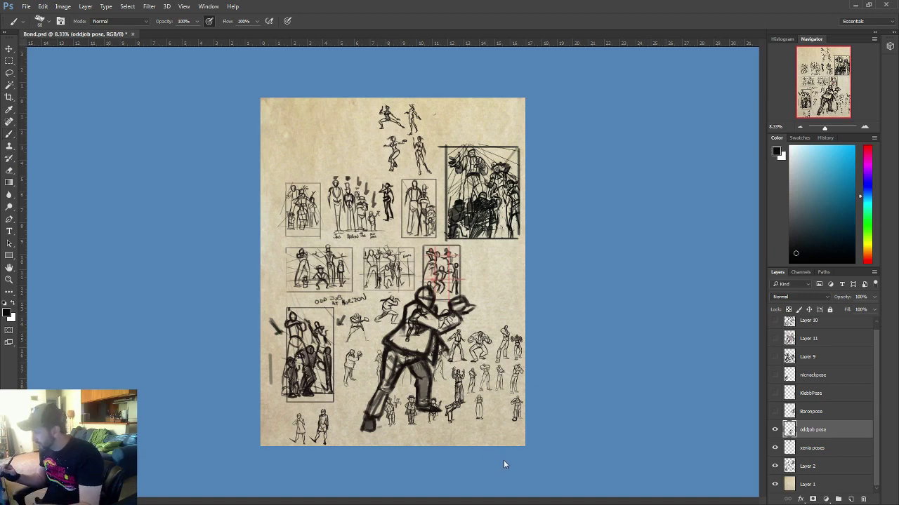
{"action": "key", "text": "ctrl+t"}
{"action": "left_click_drag", "start_coordinate": [477, 439], "coordinate": [507, 297]}
{"action": "key", "text": "Return"}
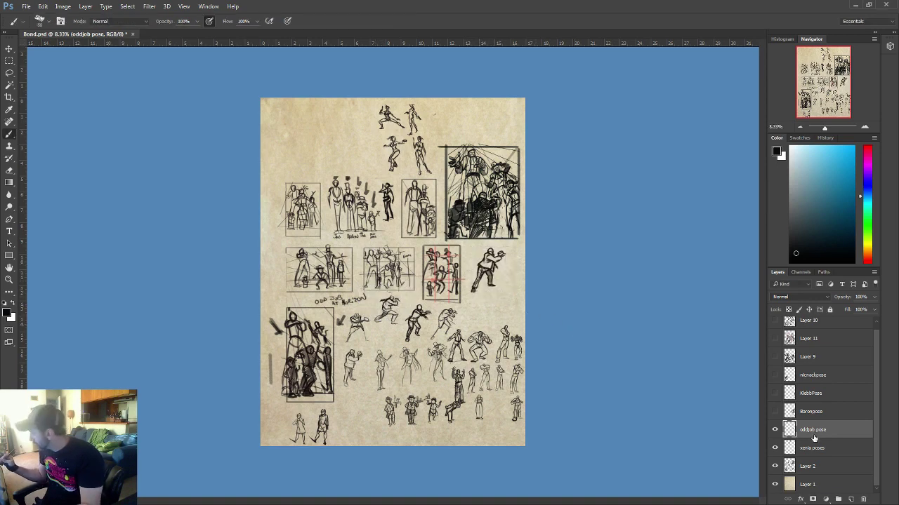
Move the oddjob pose layer below xenia poses and merge both layers into Layer 2.
{"action": "left_click_drag", "start_coordinate": [814, 436], "coordinate": [813, 454]}
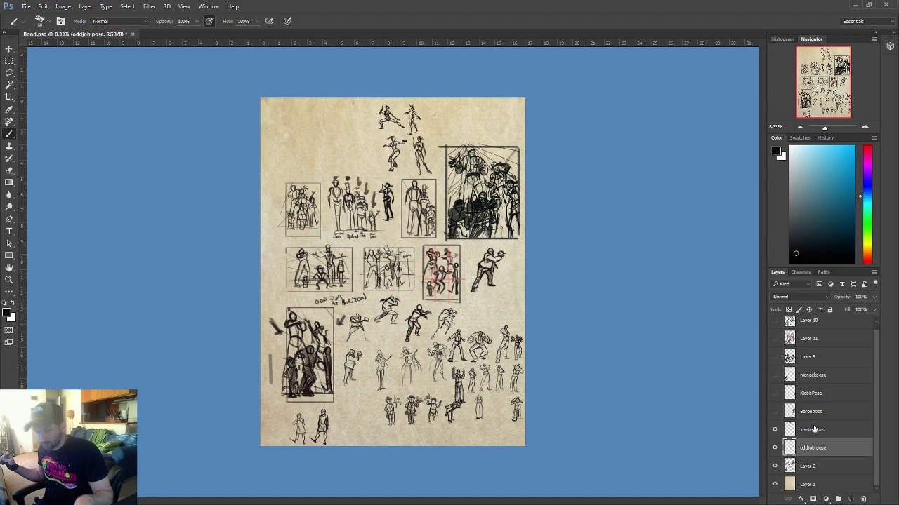
{"action": "key", "text": "ctrl+e"}
{"action": "left_click", "coordinate": [815, 436]}
{"action": "key", "text": "ctrl+e"}
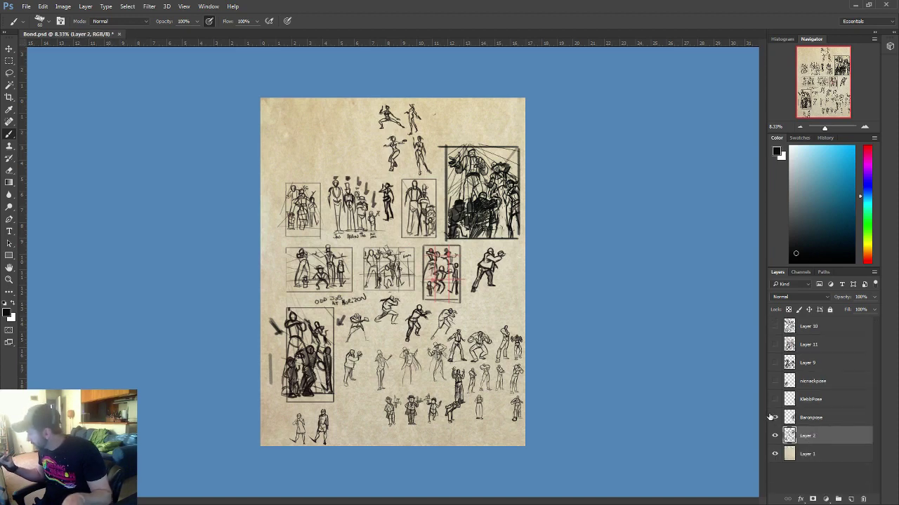
Show the Baronpose layer, shrink its figure, place it beside the xenia poses in the sheet's upper area, and merge it into Layer 2.
{"action": "left_click", "coordinate": [775, 417]}
{"action": "left_click", "coordinate": [807, 417]}
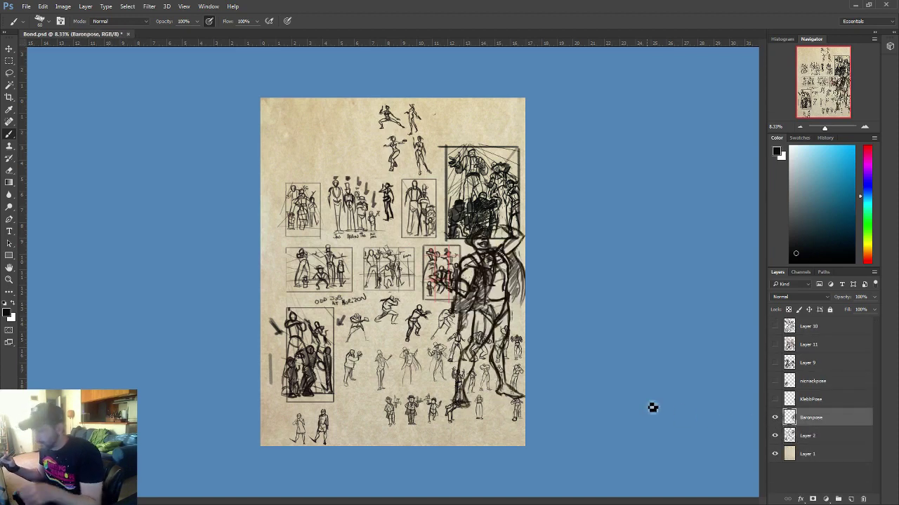
{"action": "key", "text": "ctrl+t"}
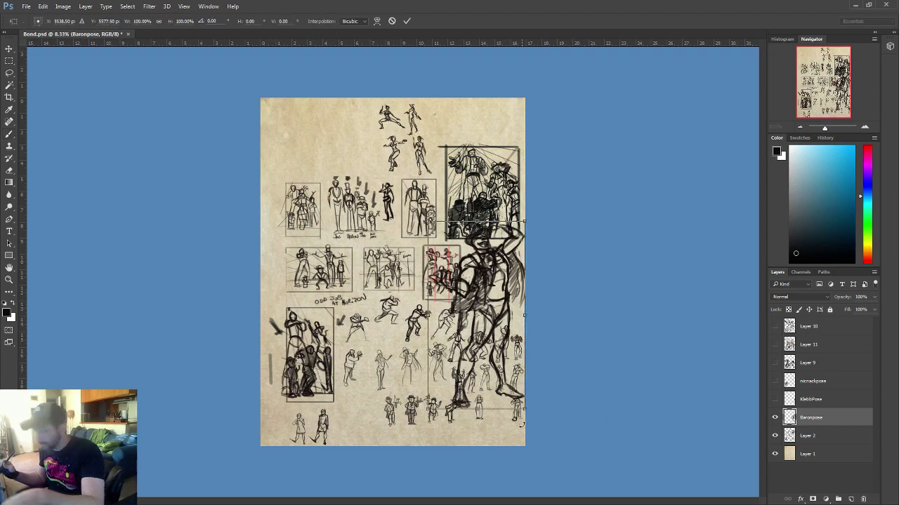
{"action": "left_click_drag", "start_coordinate": [518, 424], "coordinate": [460, 303]}
{"action": "left_click_drag", "start_coordinate": [452, 271], "coordinate": [357, 130]}
{"action": "key", "text": "b"}
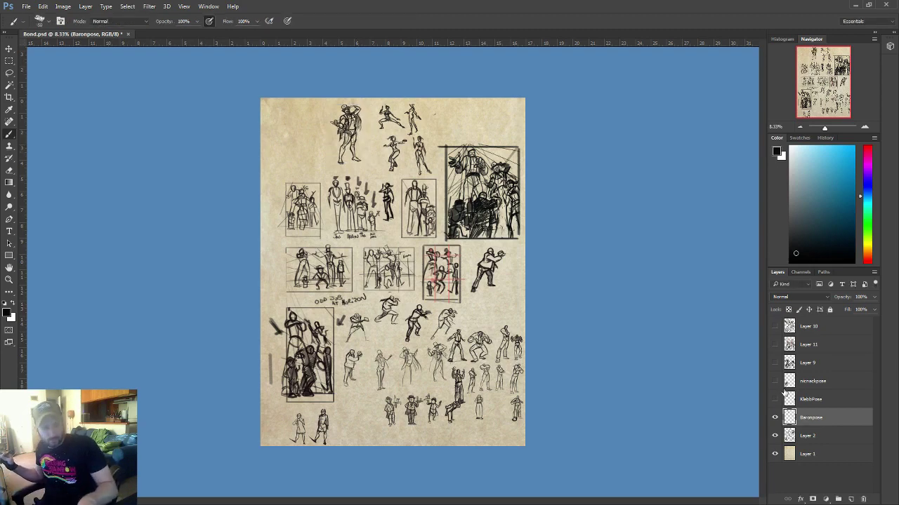
{"action": "key", "text": "ctrl+e"}
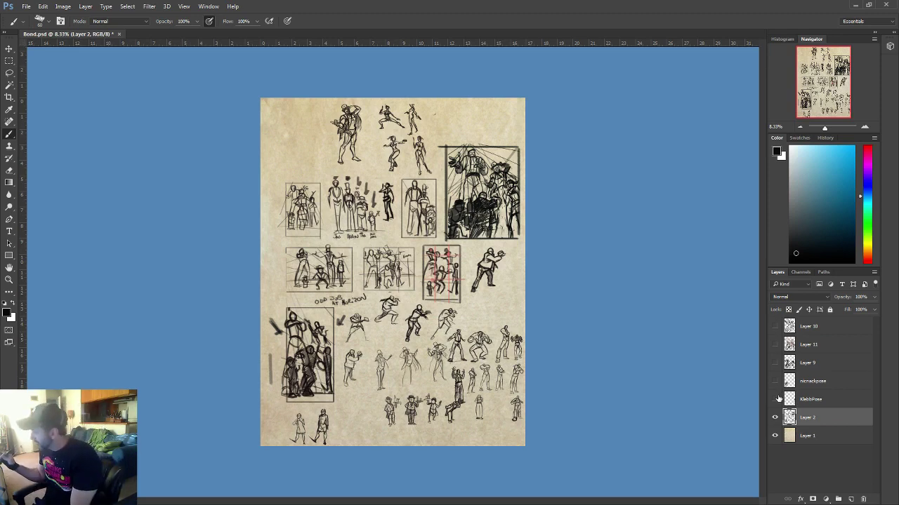
Show the KlebbPose layer, pull its figure in from the sheet's right edge to check it, and delete the layer.
{"action": "left_click", "coordinate": [775, 399]}
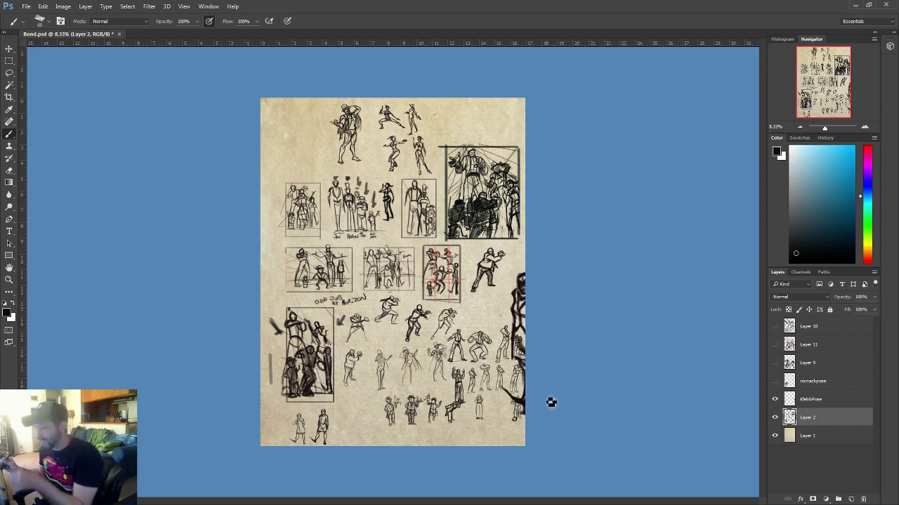
{"action": "key", "text": "v"}
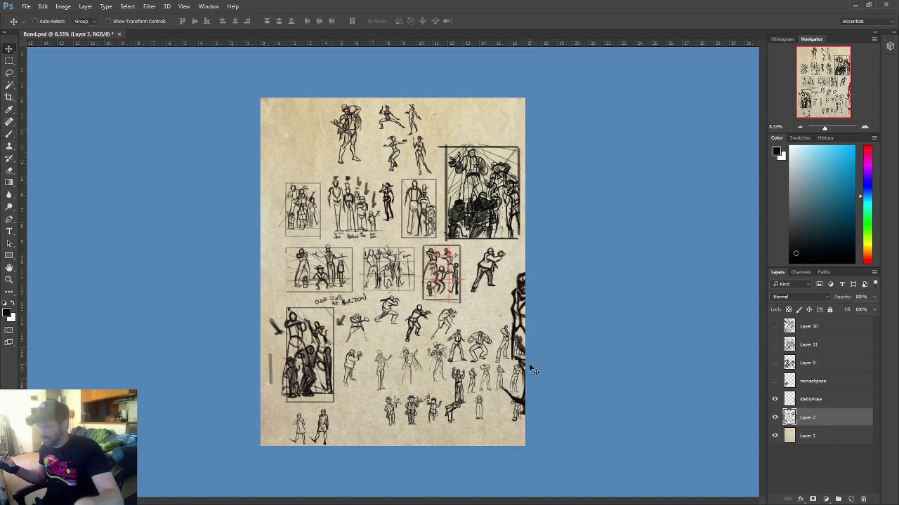
{"action": "left_click_drag", "start_coordinate": [531, 371], "coordinate": [502, 372]}
{"action": "left_click_drag", "start_coordinate": [483, 342], "coordinate": [483, 344]}
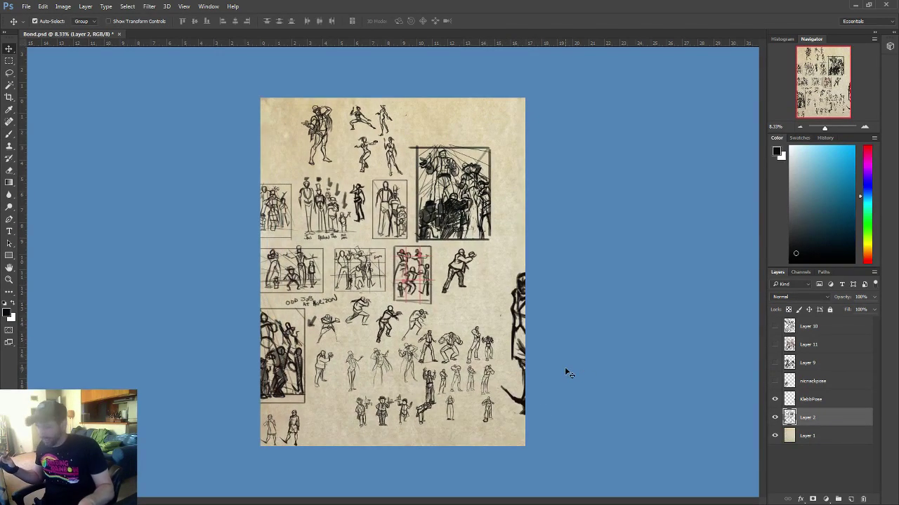
{"action": "left_click_drag", "start_coordinate": [569, 375], "coordinate": [593, 379]}
{"action": "left_click", "coordinate": [814, 399]}
{"action": "mouse_move", "coordinate": [527, 343]}
{"action": "left_mouse_down"}
{"action": "mouse_move", "coordinate": [451, 346]}
{"action": "mouse_move", "coordinate": [448, 337]}
{"action": "left_mouse_up"}
{"action": "left_click_drag", "start_coordinate": [810, 399], "coordinate": [861, 497]}
Show the nicnackpose layer, scale it to about 40%, place it beside the small figures along the sheet's bottom, and merge it into Layer 2.
{"action": "left_click", "coordinate": [775, 381]}
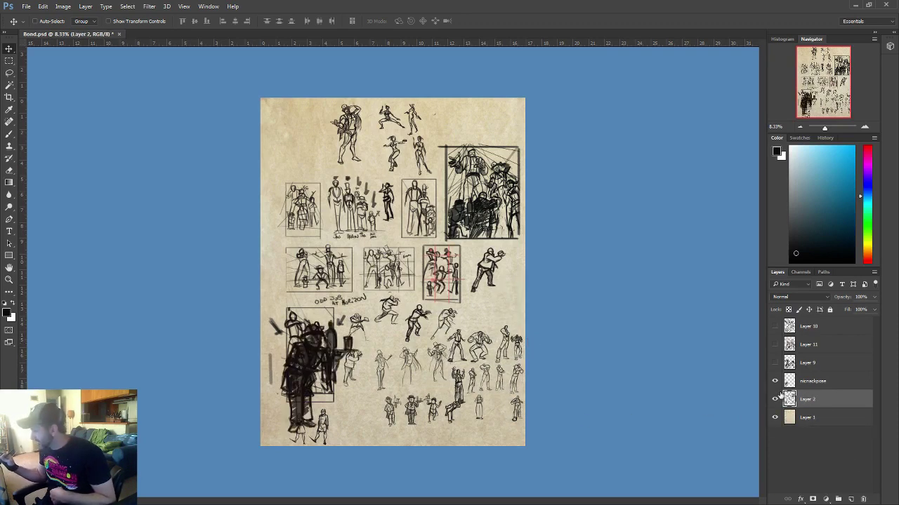
{"action": "left_click", "coordinate": [816, 381]}
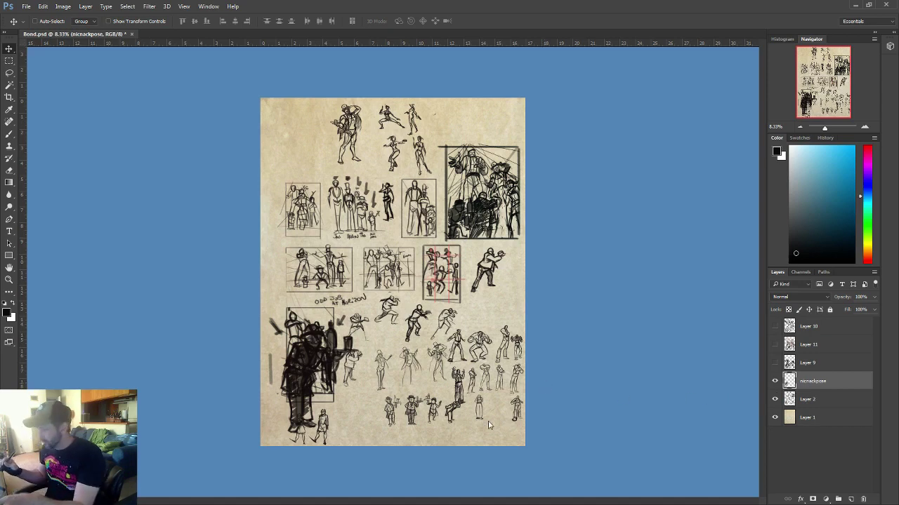
{"action": "key", "text": "ctrl+t"}
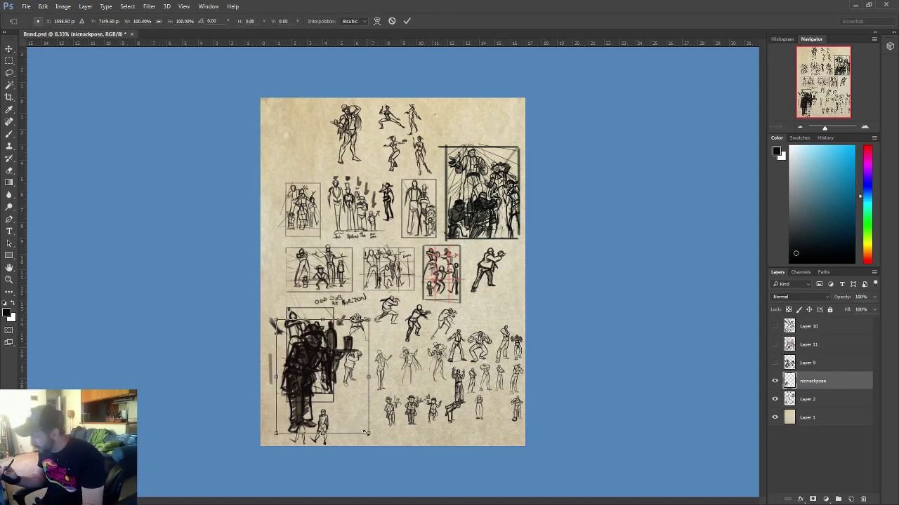
{"action": "mouse_move", "coordinate": [366, 433]}
{"action": "left_mouse_down"}
{"action": "mouse_move", "coordinate": [312, 366]}
{"action": "mouse_move", "coordinate": [372, 436]}
{"action": "left_mouse_up"}
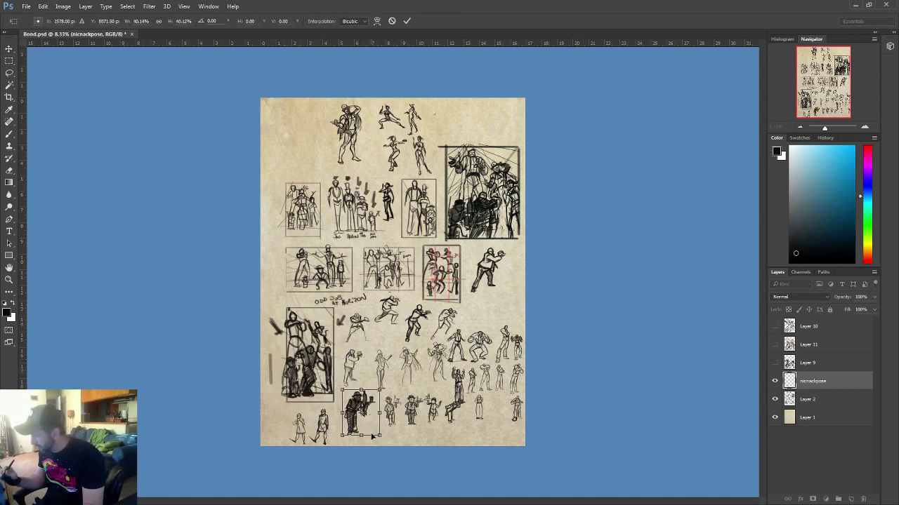
{"action": "key", "text": "Return"}
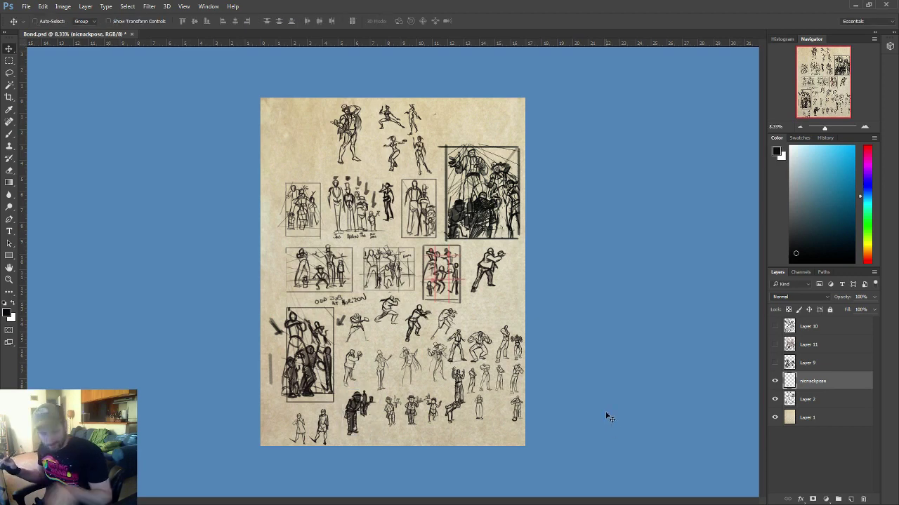
{"action": "key", "text": "ctrl+e"}
Show Layer 9 to check it and delete it, and merge the Layer 10 line art into the Layer 11 colours.
{"action": "left_click", "coordinate": [774, 362]}
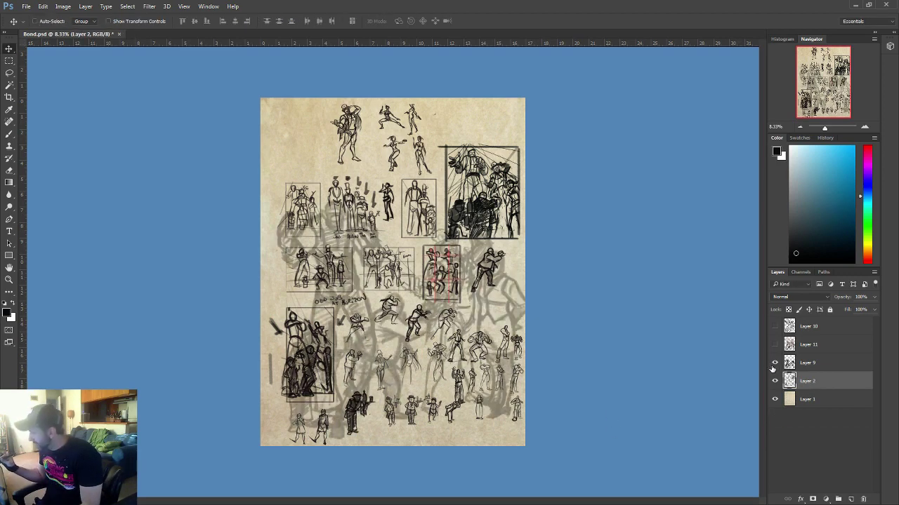
{"action": "mouse_move", "coordinate": [808, 362]}
{"action": "left_mouse_down"}
{"action": "mouse_move", "coordinate": [815, 408]}
{"action": "mouse_move", "coordinate": [863, 499]}
{"action": "left_mouse_up"}
{"action": "left_click", "coordinate": [775, 345]}
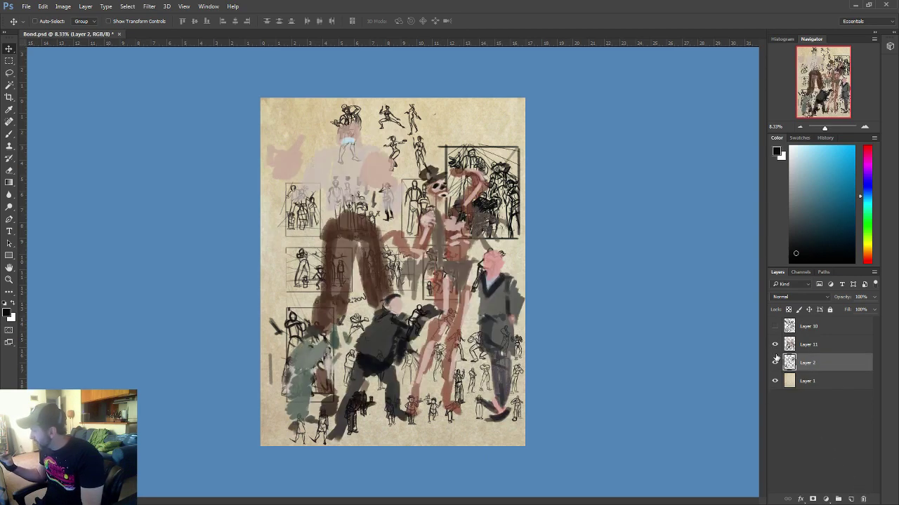
{"action": "left_click", "coordinate": [775, 326]}
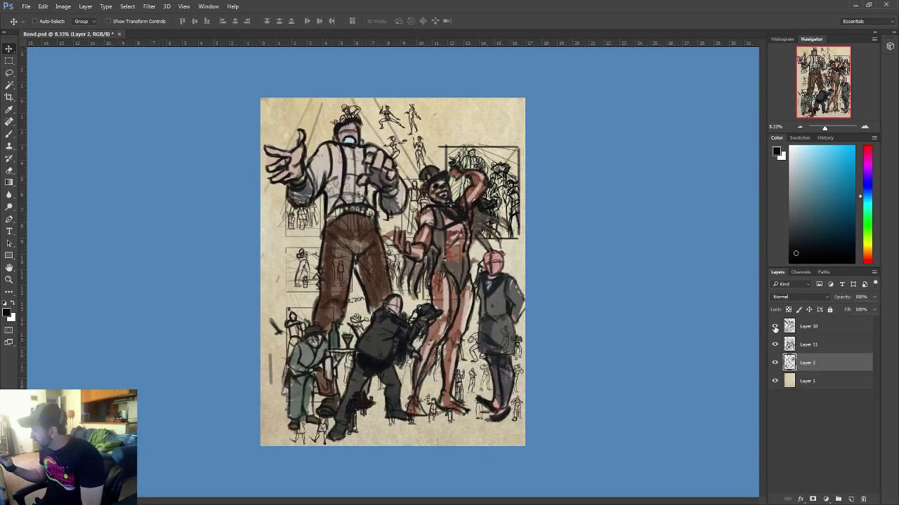
{"action": "left_click", "coordinate": [813, 332]}
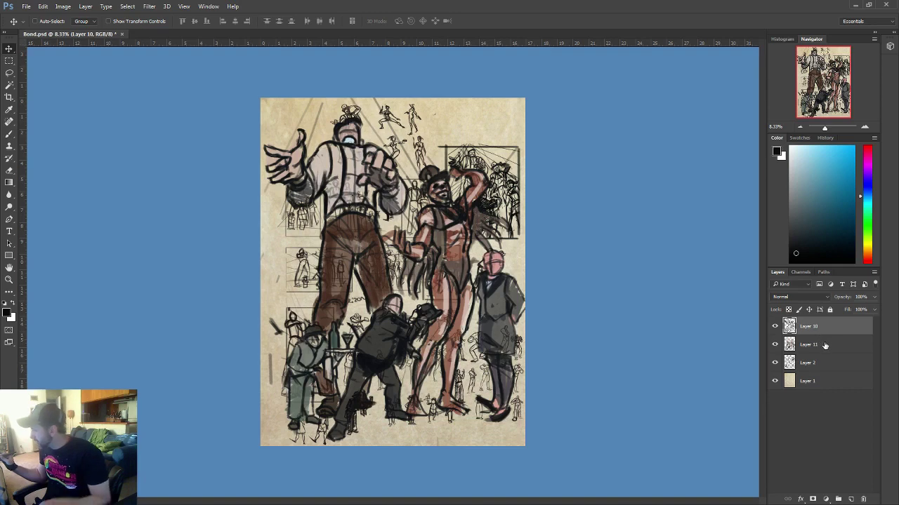
{"action": "key", "text": "ctrl+e"}
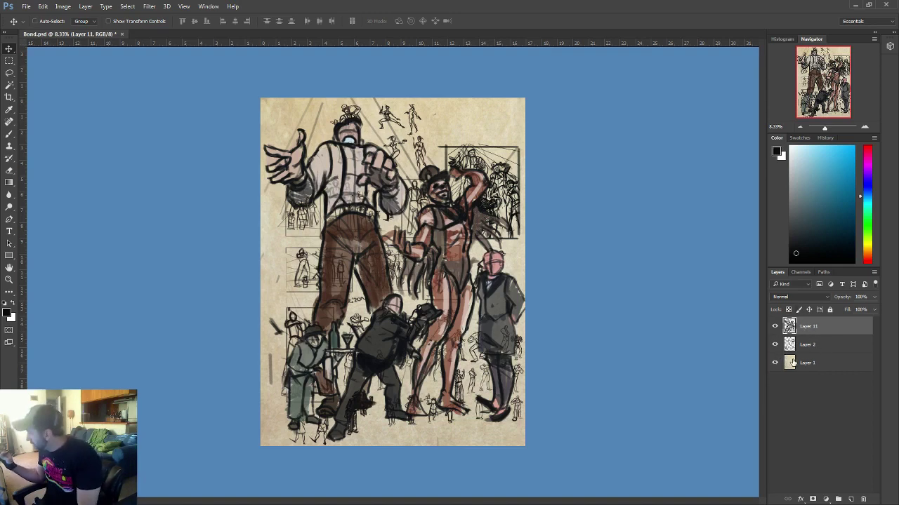
Scale the coloured composition to about 23%, place it in the sheet's upper-left corner, and merge it into Layer 2.
{"action": "key", "text": "ctrl+t"}
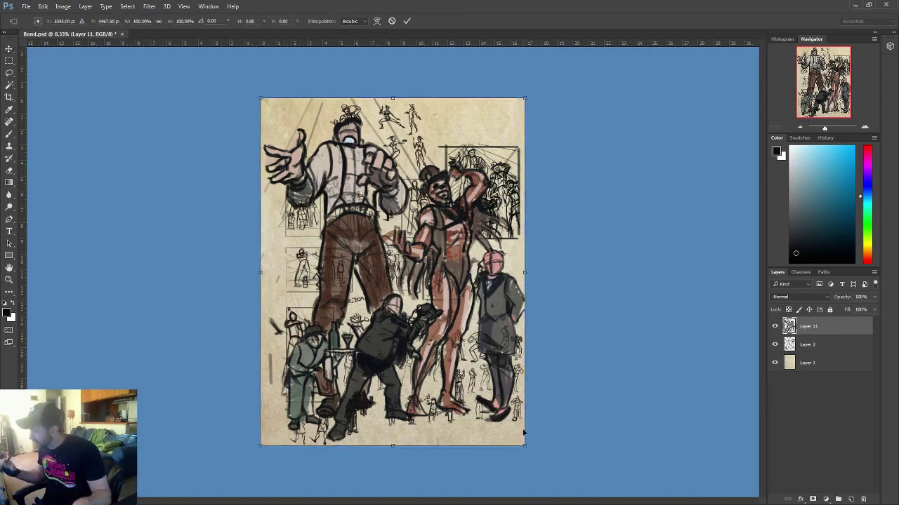
{"action": "left_click_drag", "start_coordinate": [524, 434], "coordinate": [314, 169]}
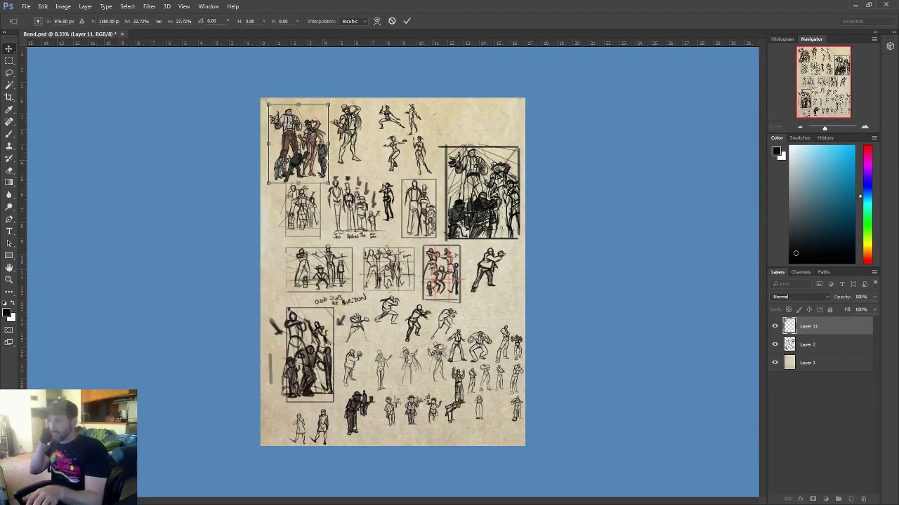
{"action": "key", "text": "Return"}
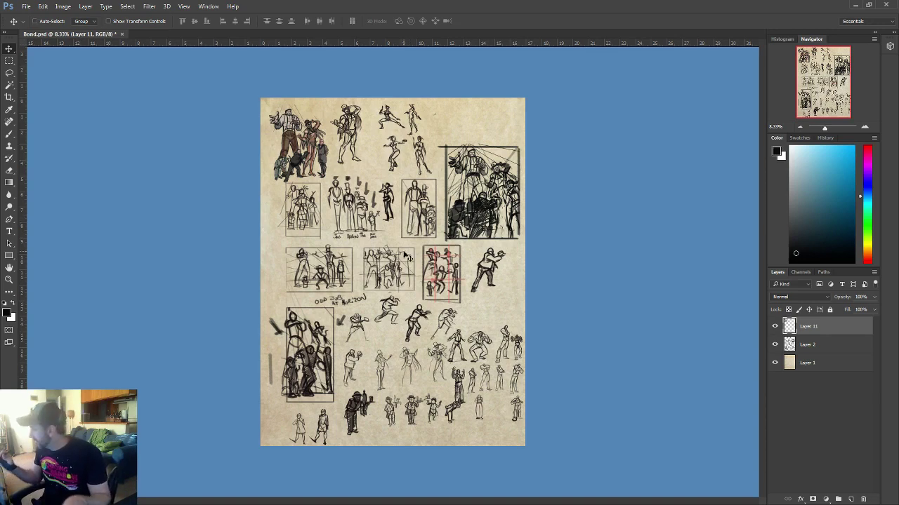
{"action": "key", "text": "ctrl+e"}
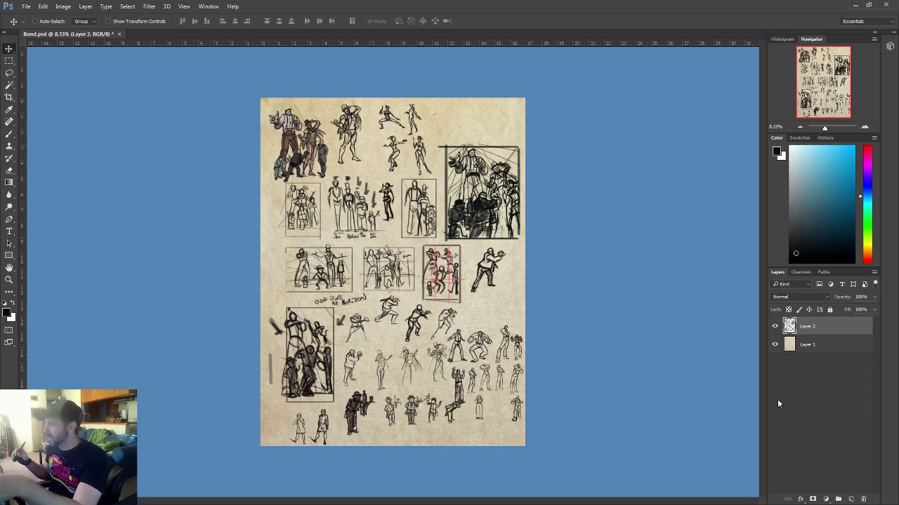
Sketch a small action pose with an outstretched arm to the right of the upper xenia poses on Layer 2.
{"action": "key", "text": "b"}
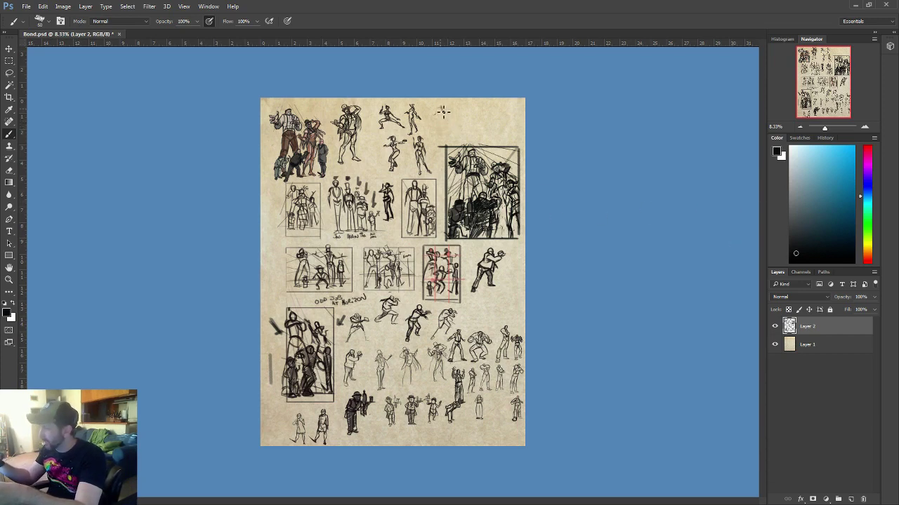
{"action": "key", "text": "e"}
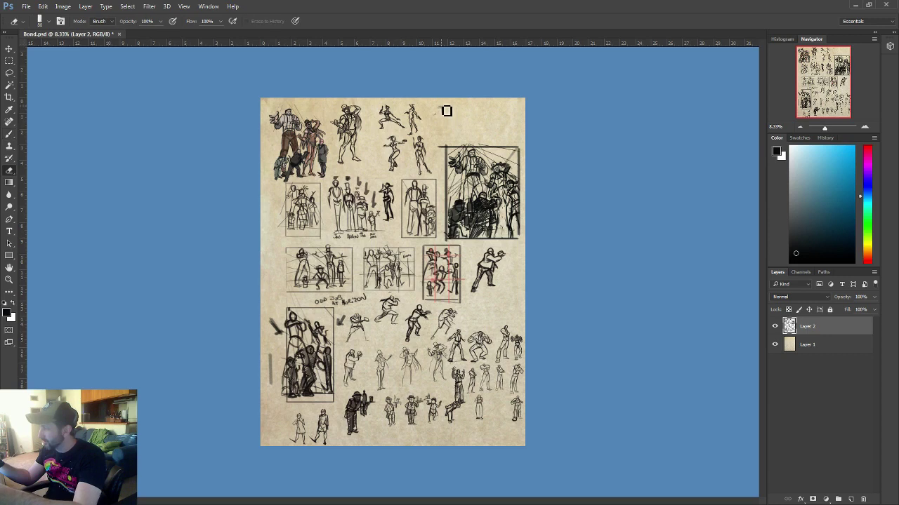
{"action": "key", "text": "b"}
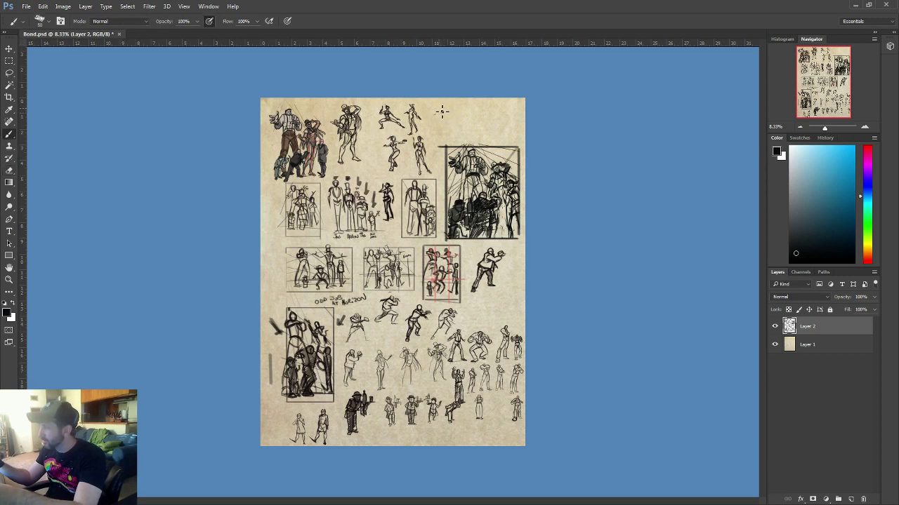
{"action": "mouse_move", "coordinate": [436, 108]}
{"action": "left_mouse_down"}
{"action": "mouse_move", "coordinate": [421, 128]}
{"action": "mouse_move", "coordinate": [454, 111]}
{"action": "mouse_move", "coordinate": [448, 116]}
{"action": "left_mouse_up"}
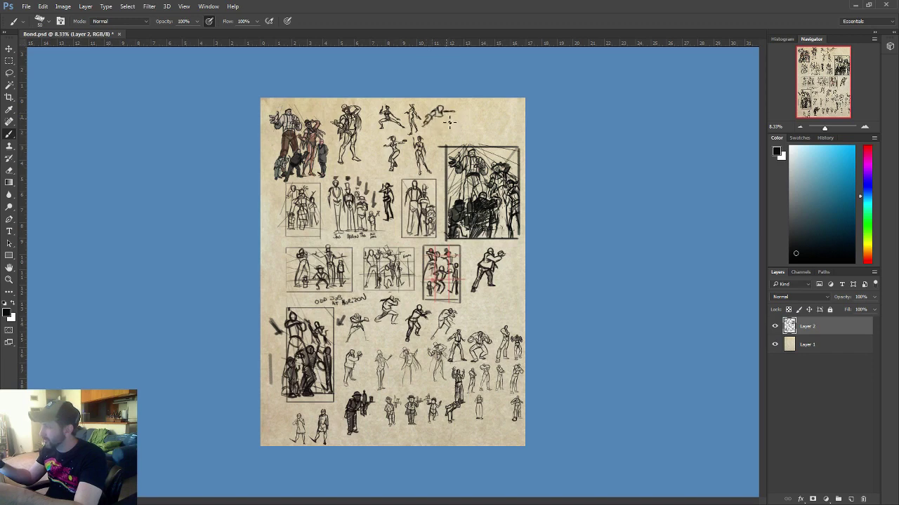
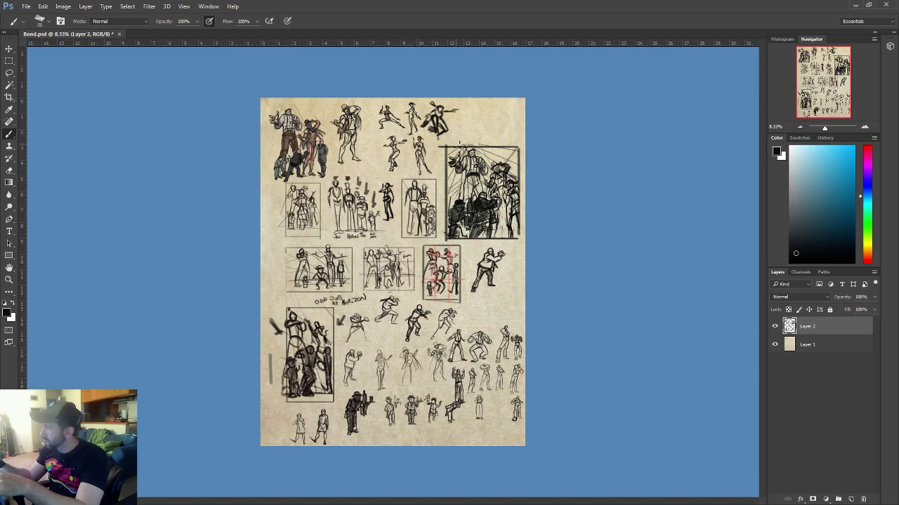
Sketch a slim standing figure above the large framed composition, alternating Brush and Eraser to refine its outline.
{"action": "left_click_drag", "start_coordinate": [474, 111], "coordinate": [469, 112]}
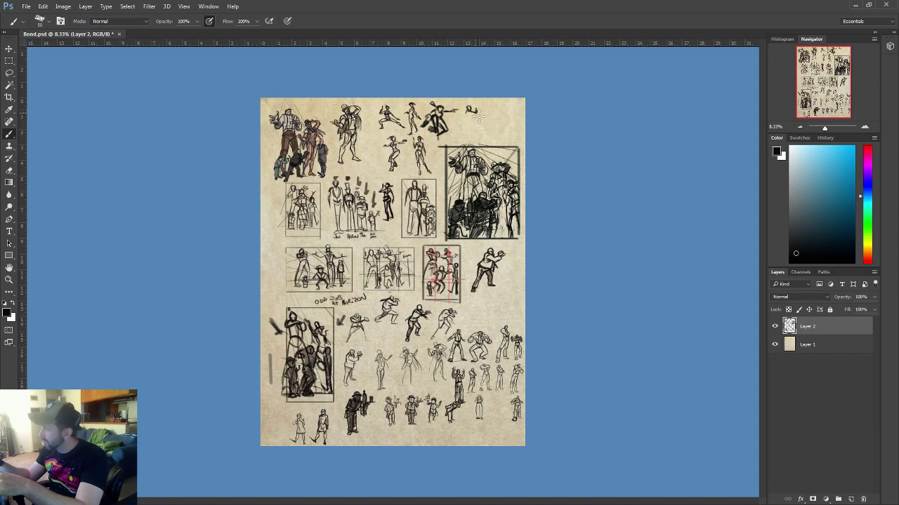
{"action": "left_click_drag", "start_coordinate": [471, 106], "coordinate": [470, 116]}
{"action": "left_click_drag", "start_coordinate": [471, 126], "coordinate": [470, 140]}
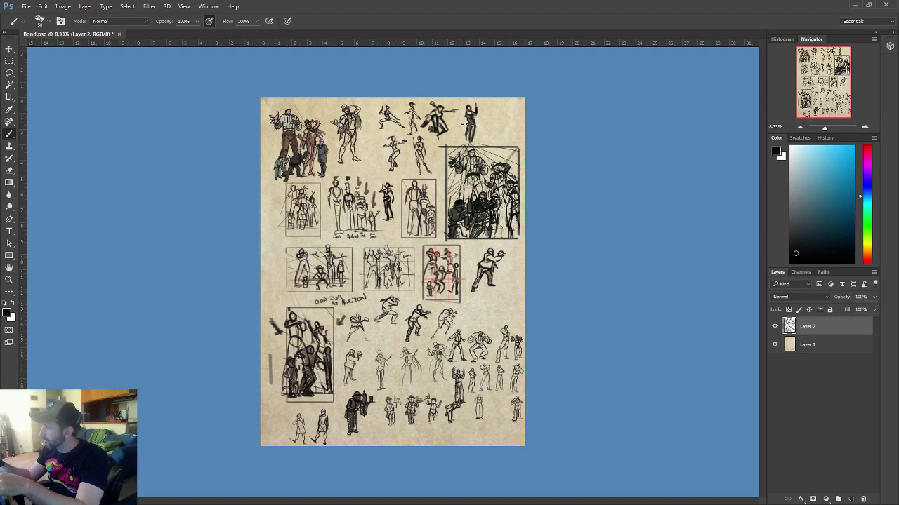
{"action": "left_click_drag", "start_coordinate": [471, 111], "coordinate": [469, 107]}
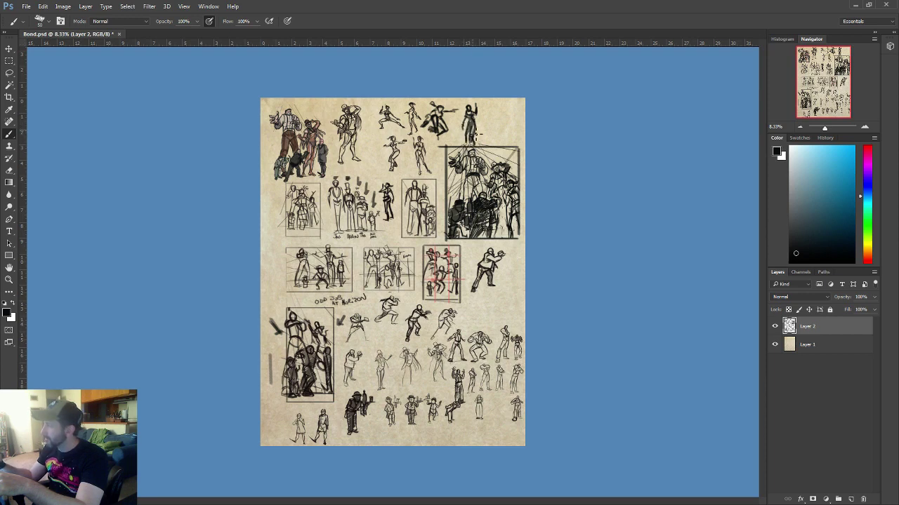
{"action": "key", "text": "e"}
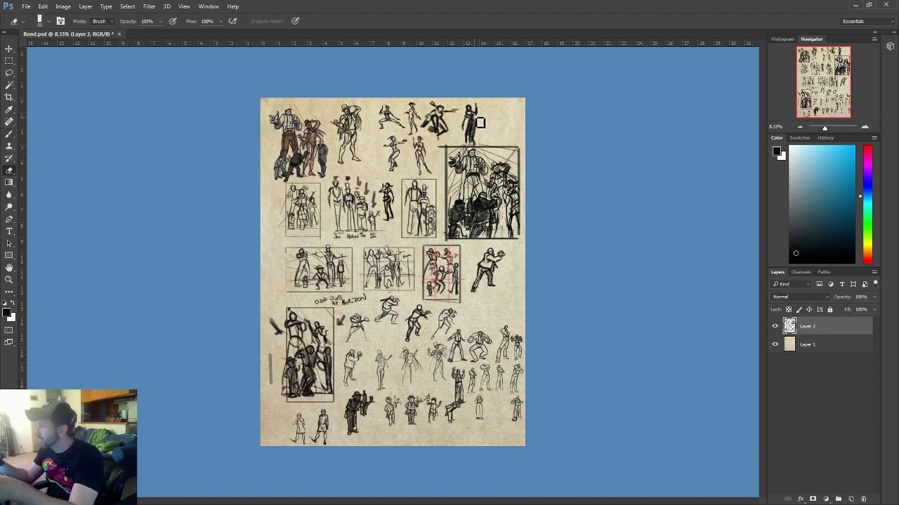
{"action": "key", "text": "b"}
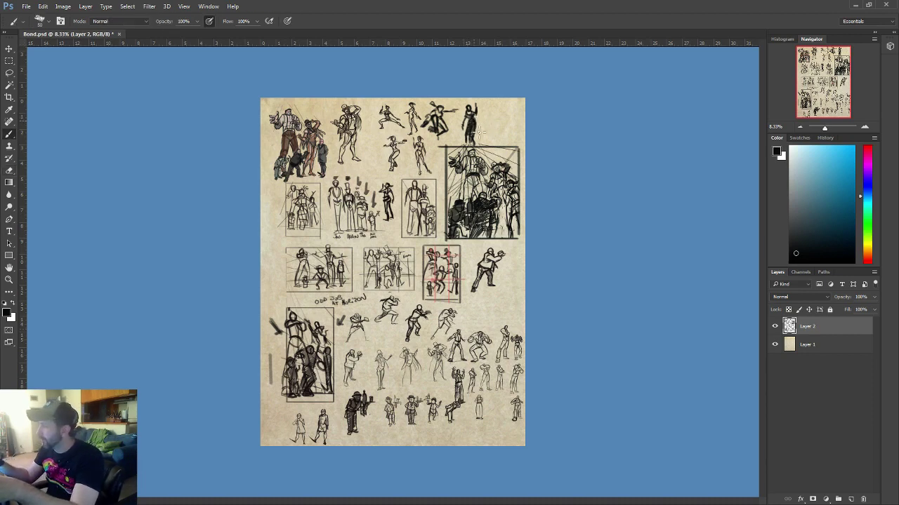
{"action": "key", "text": "e"}
{"action": "key", "text": "b"}
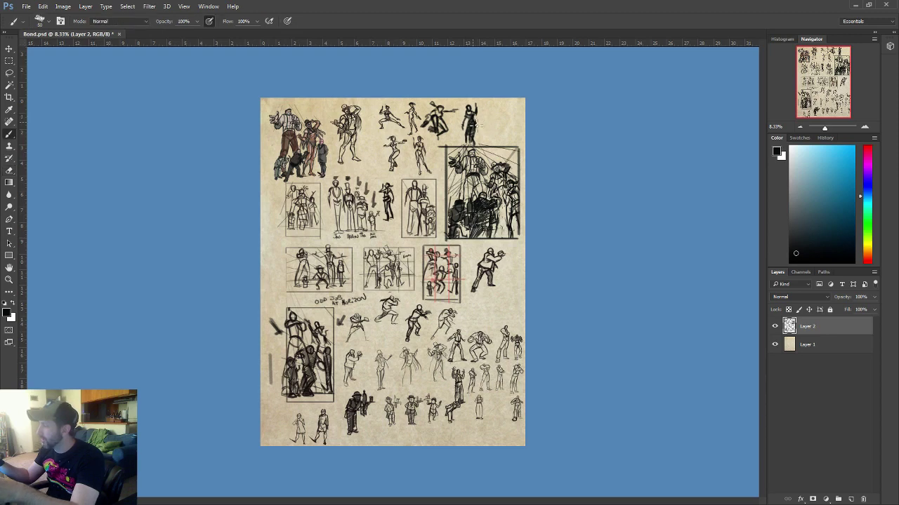
{"action": "key", "text": "e"}
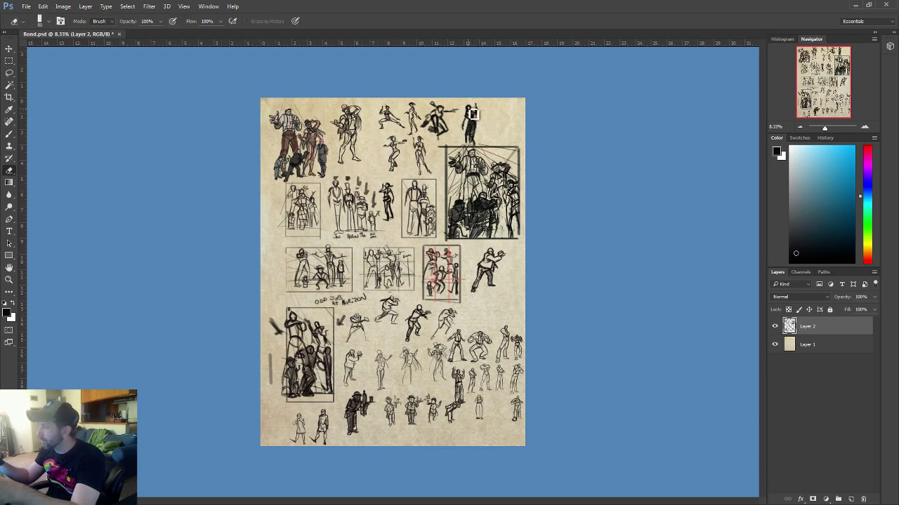
{"action": "key", "text": "b"}
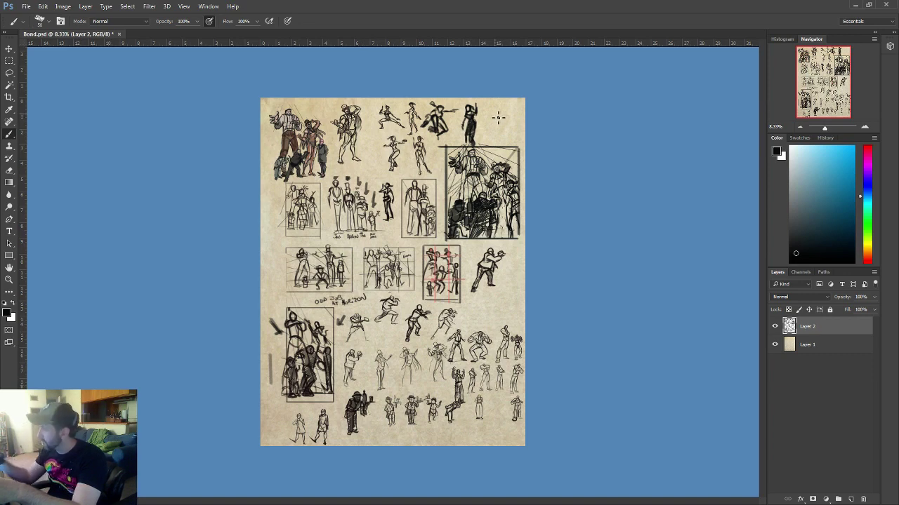
{"action": "key", "text": "e"}
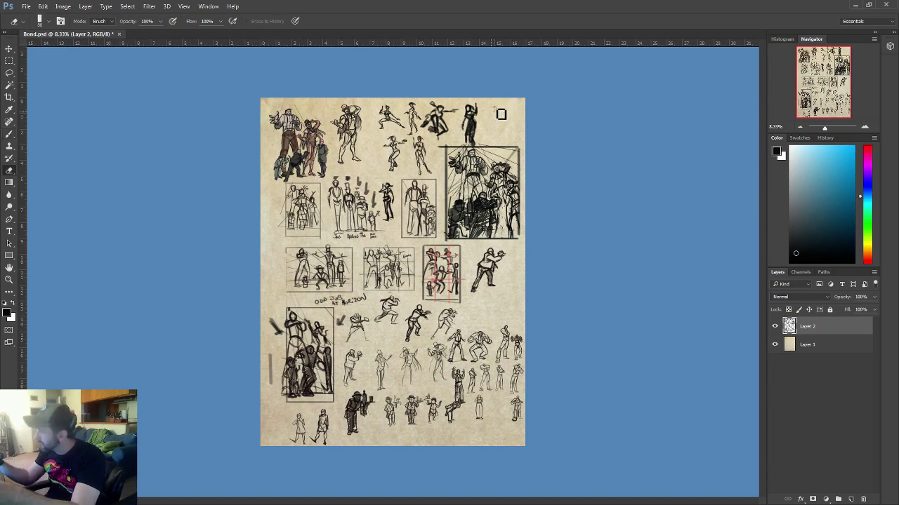
Rough in the head of a new figure in the sheet's upper-right corner on Layer 2, alternating Brush and Eraser.
{"action": "key", "text": "b"}
{"action": "key", "text": "e"}
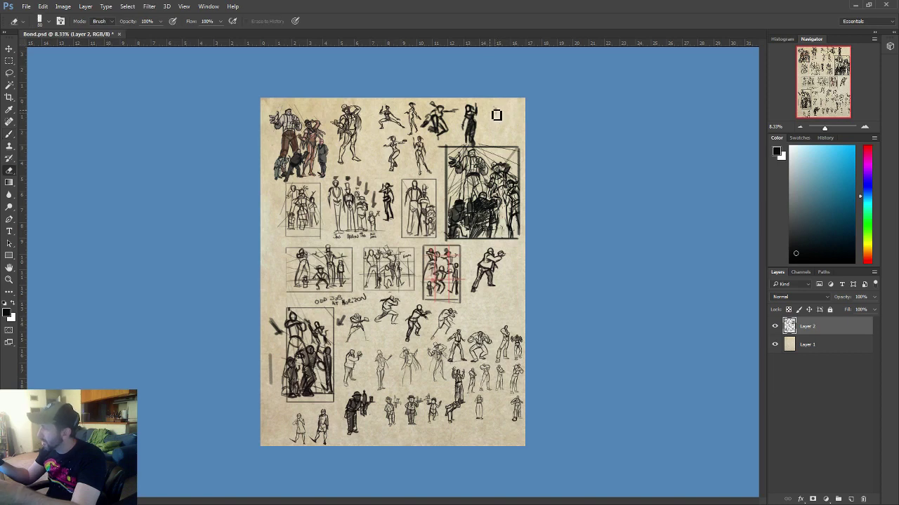
{"action": "key", "text": "b"}
{"action": "key", "text": "e"}
{"action": "key", "text": "b"}
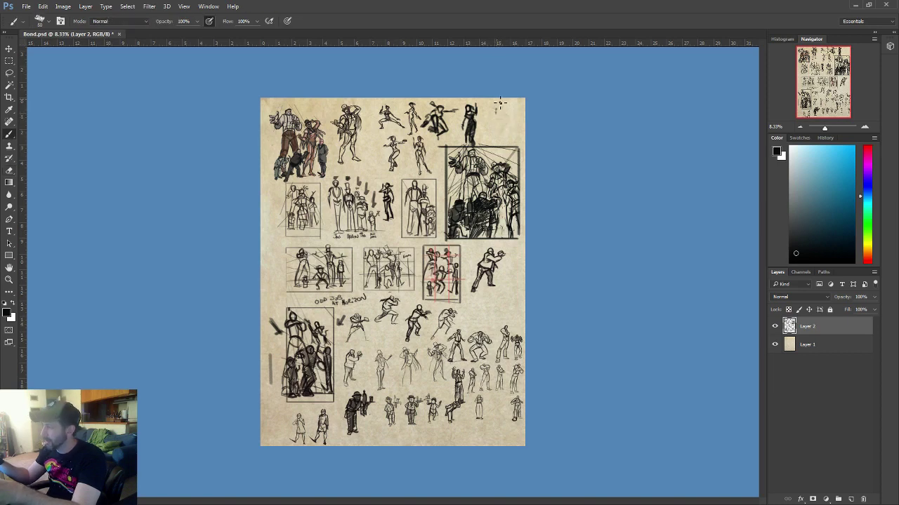
{"action": "key", "text": "e"}
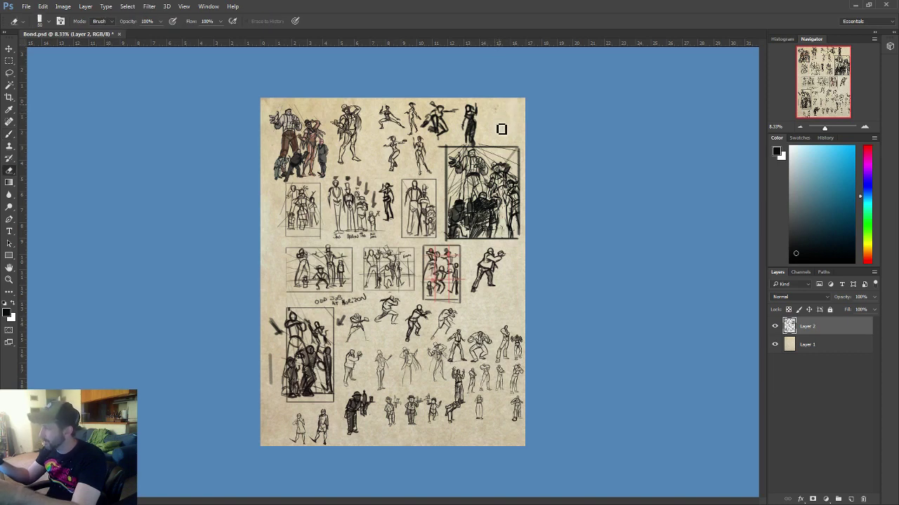
{"action": "key", "text": "b"}
{"action": "key", "text": "e"}
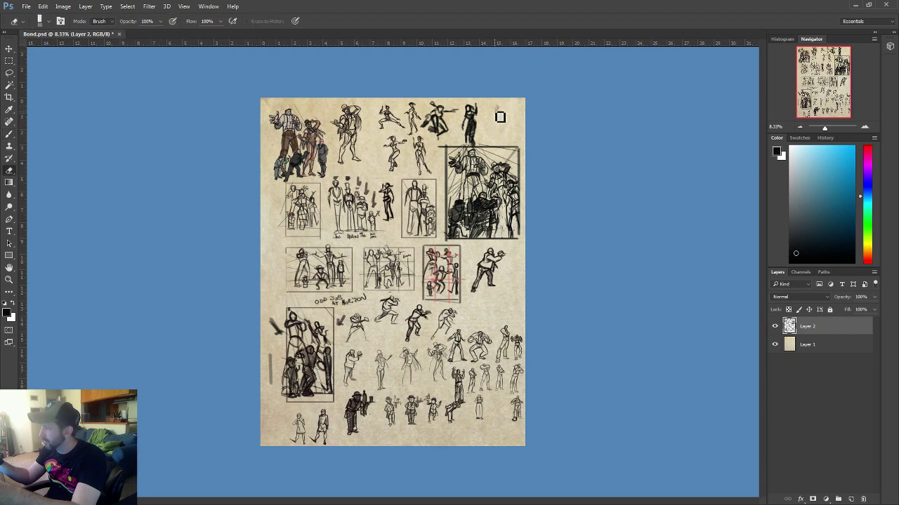
{"action": "key", "text": "b"}
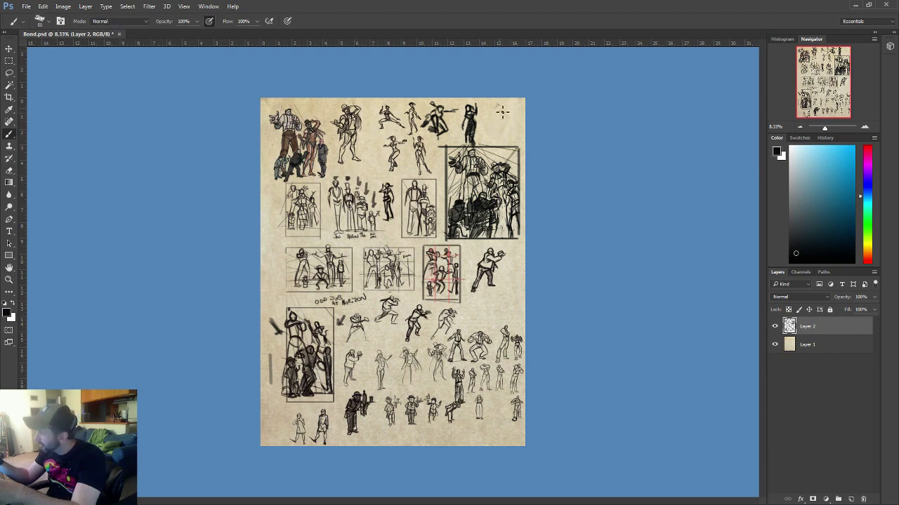
{"action": "key", "text": "e"}
{"action": "key", "text": "b"}
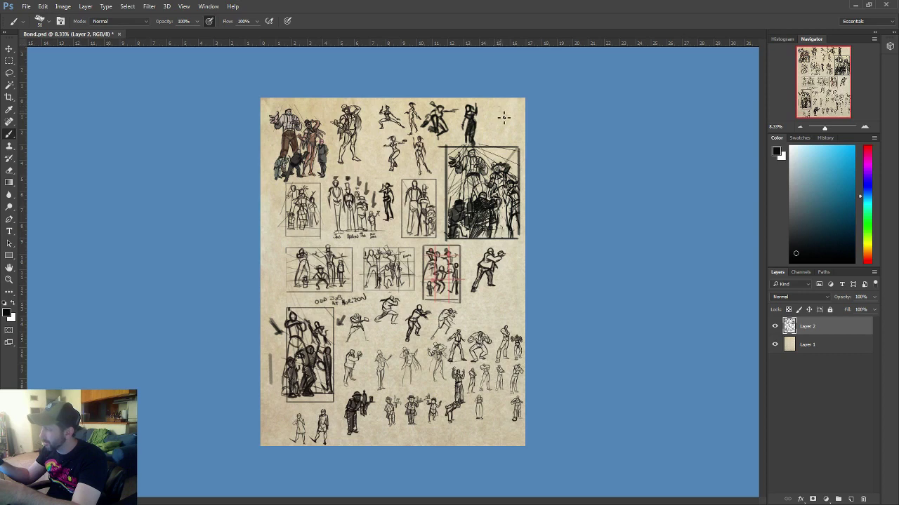
{"action": "key", "text": "e"}
{"action": "key", "text": "b"}
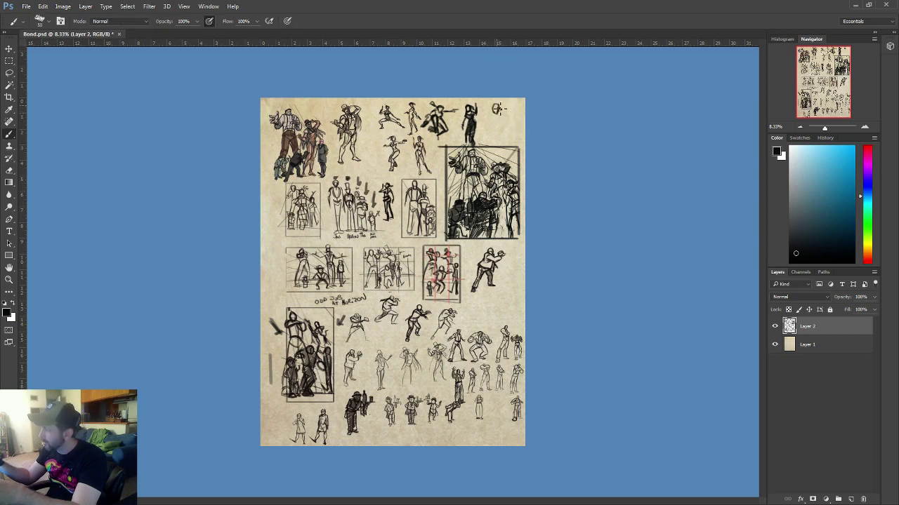
Sketch the new corner figure's torso, arms and bent legs in a crouching pose, cleaning up with the Eraser.
{"action": "key", "text": "e"}
{"action": "key", "text": "b"}
{"action": "key", "text": "e"}
{"action": "key", "text": "b"}
{"action": "left_click_drag", "start_coordinate": [494, 118], "coordinate": [492, 143]}
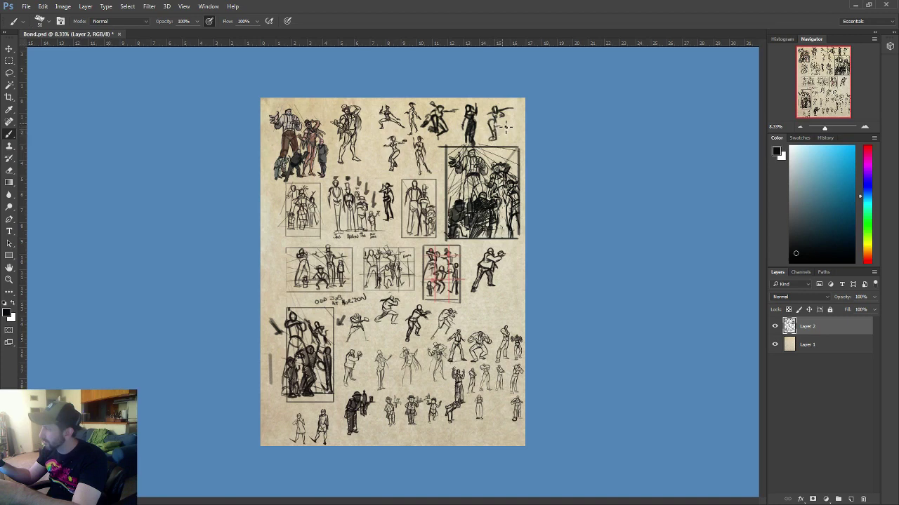
{"action": "left_click_drag", "start_coordinate": [511, 140], "coordinate": [502, 139]}
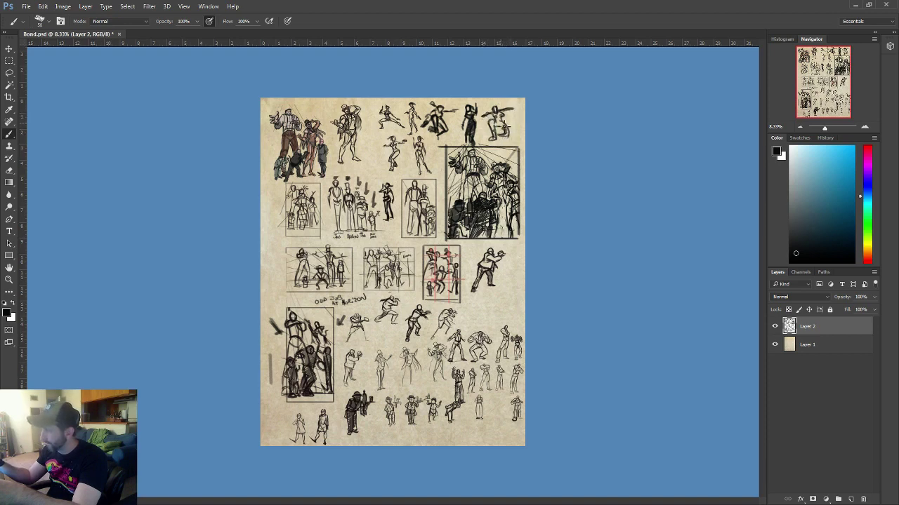
{"action": "key", "text": "e"}
{"action": "key", "text": "b"}
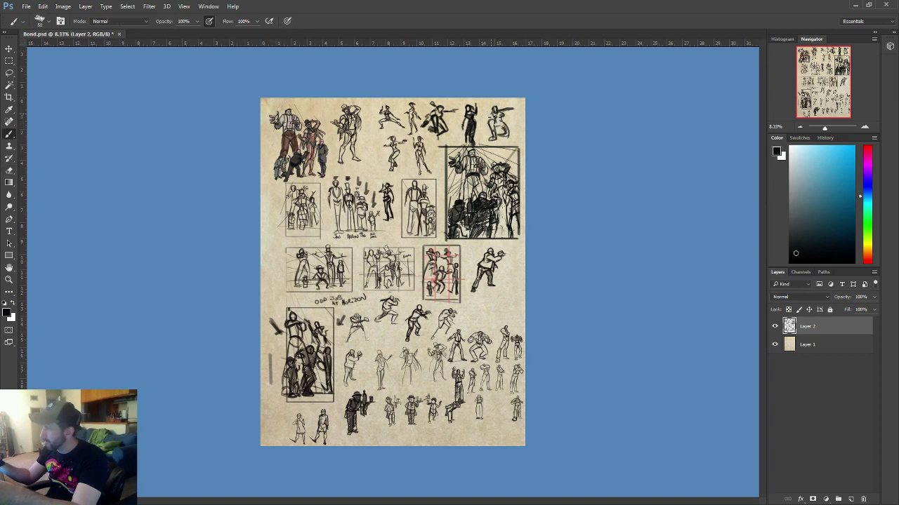
Add a thick shape extending diagonally up from the crouching figure's shoulder and darken its legs and base with heavier strokes.
{"action": "left_click_drag", "start_coordinate": [500, 112], "coordinate": [518, 103]}
{"action": "key", "text": "e"}
{"action": "key", "text": "b"}
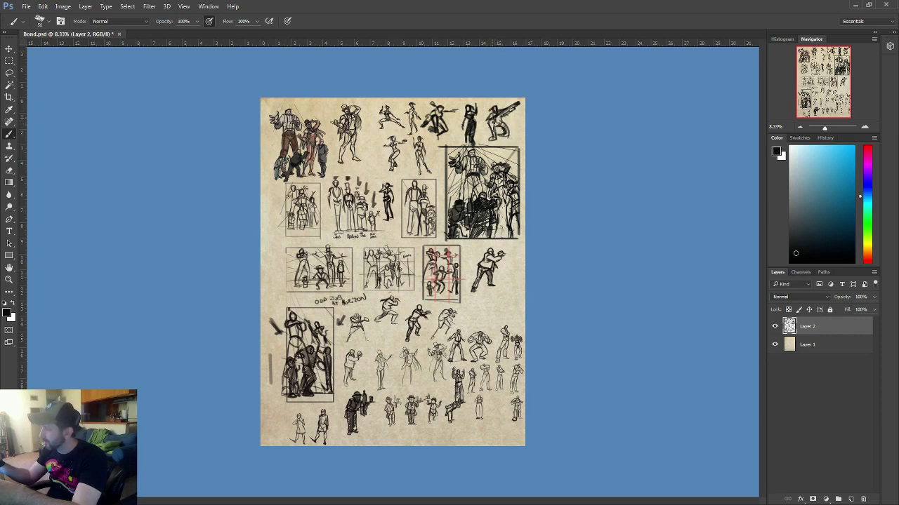
{"action": "left_click_drag", "start_coordinate": [491, 127], "coordinate": [489, 132]}
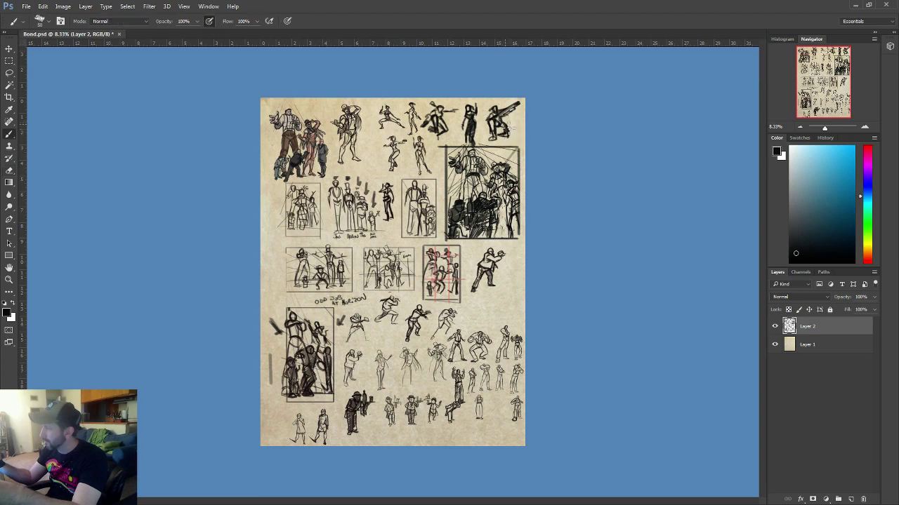
{"action": "left_click_drag", "start_coordinate": [509, 130], "coordinate": [507, 138]}
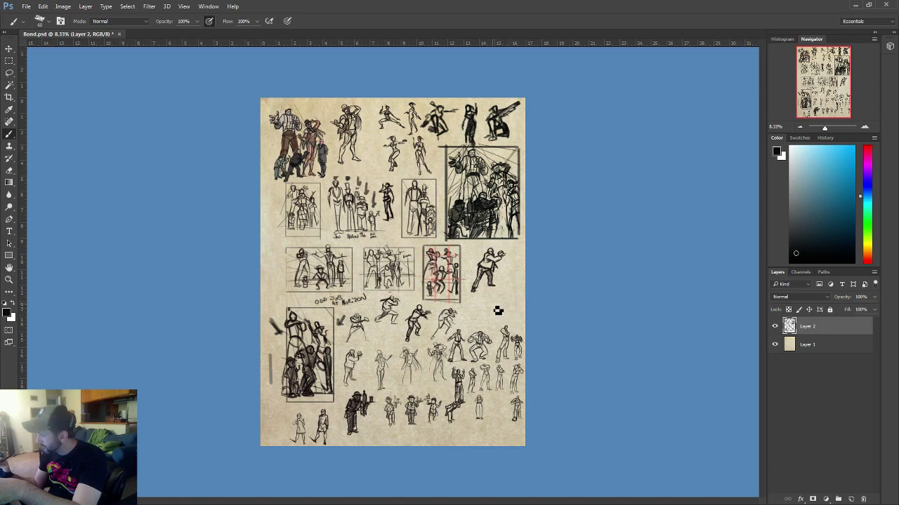
Sketch a seated figure with bent legs and an arm stretched upward along the sheet's right edge, below the large framed composition.
{"action": "left_click_drag", "start_coordinate": [509, 291], "coordinate": [511, 298]}
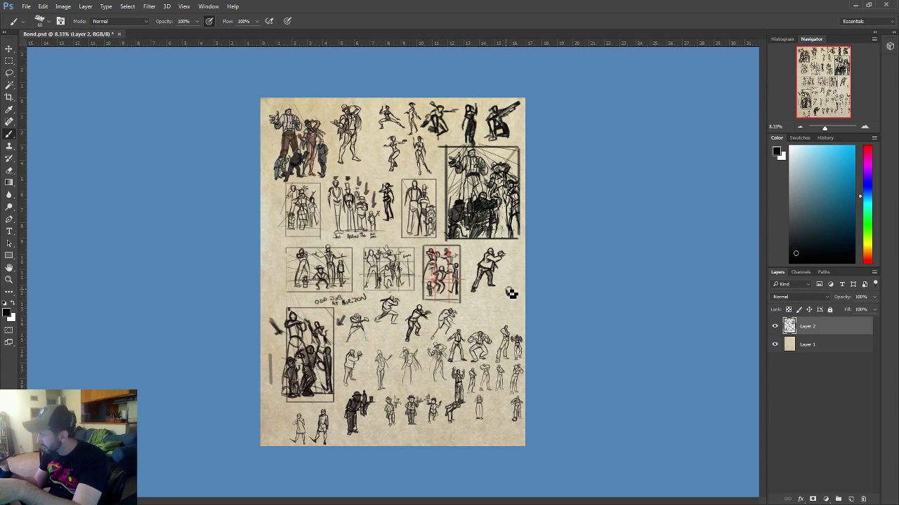
{"action": "left_click_drag", "start_coordinate": [516, 301], "coordinate": [518, 274]}
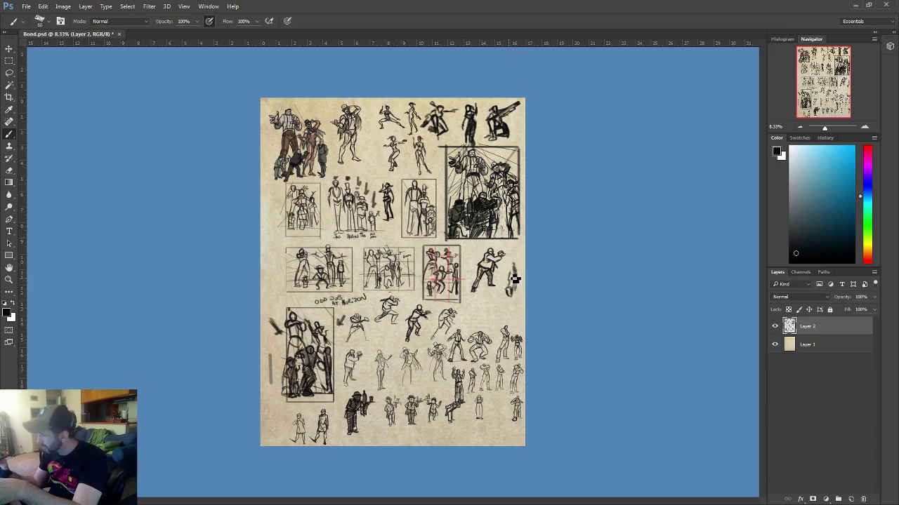
{"action": "mouse_move", "coordinate": [515, 275]}
{"action": "left_mouse_down"}
{"action": "mouse_move", "coordinate": [513, 301]}
{"action": "mouse_move", "coordinate": [504, 301]}
{"action": "left_mouse_up"}
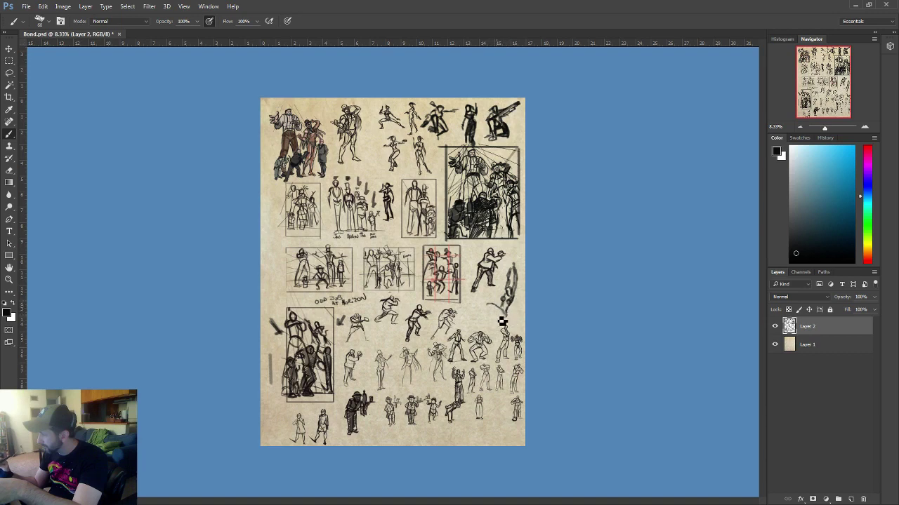
{"action": "mouse_move", "coordinate": [502, 321]}
{"action": "left_mouse_down"}
{"action": "mouse_move", "coordinate": [481, 330]}
{"action": "mouse_move", "coordinate": [507, 319]}
{"action": "mouse_move", "coordinate": [514, 295]}
{"action": "mouse_move", "coordinate": [524, 298]}
{"action": "mouse_move", "coordinate": [525, 251]}
{"action": "mouse_move", "coordinate": [501, 322]}
{"action": "left_mouse_up"}
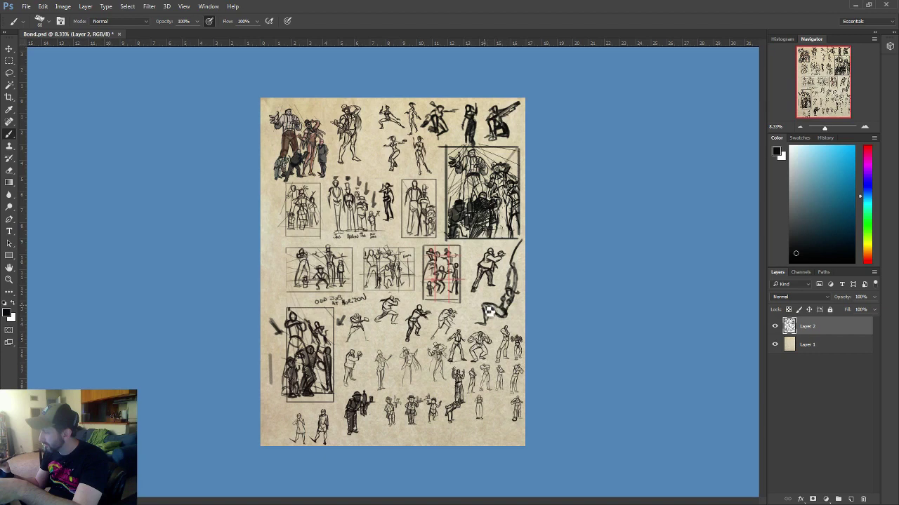
{"action": "mouse_move", "coordinate": [490, 310]}
{"action": "left_mouse_down"}
{"action": "mouse_move", "coordinate": [488, 325]}
{"action": "mouse_move", "coordinate": [503, 316]}
{"action": "mouse_move", "coordinate": [494, 288]}
{"action": "mouse_move", "coordinate": [489, 309]}
{"action": "mouse_move", "coordinate": [502, 310]}
{"action": "left_mouse_up"}
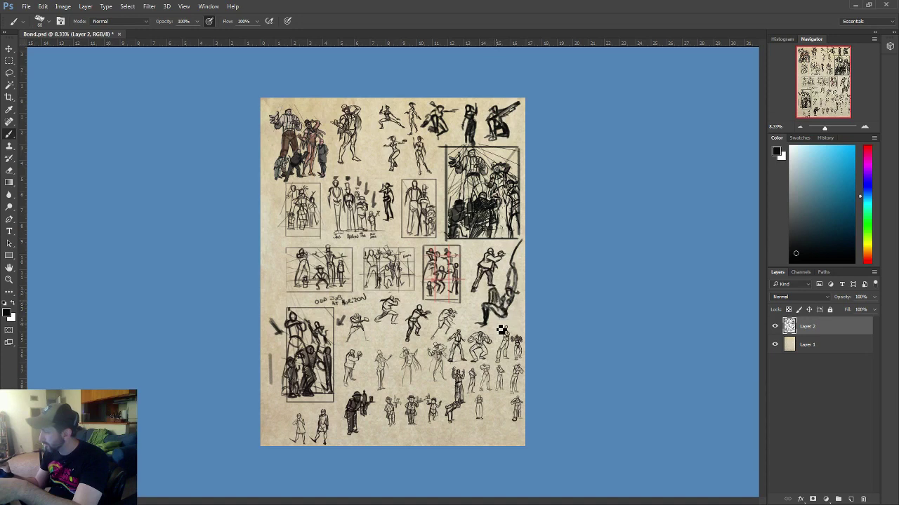
{"action": "mouse_move", "coordinate": [483, 324]}
{"action": "left_mouse_down"}
{"action": "mouse_move", "coordinate": [500, 315]}
{"action": "mouse_move", "coordinate": [503, 300]}
{"action": "mouse_move", "coordinate": [507, 307]}
{"action": "left_mouse_up"}
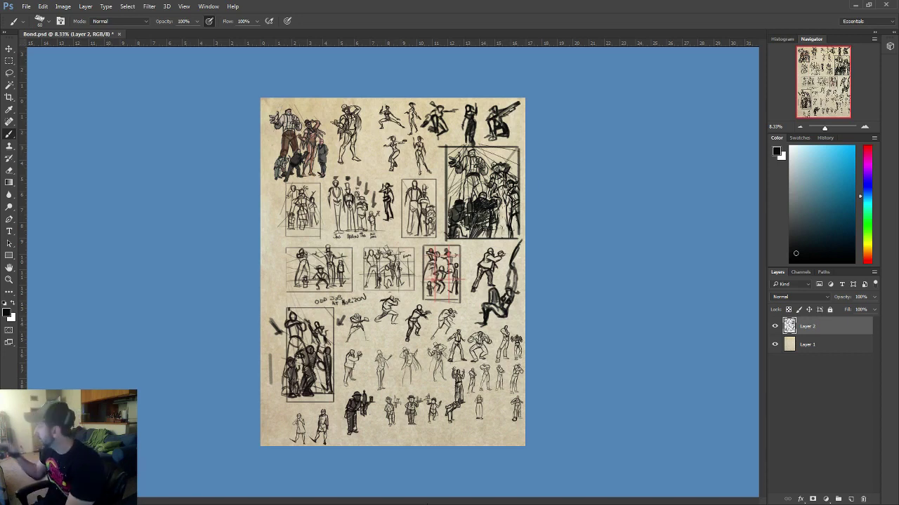
Save Bond.psd and try to start a Save As while the file is being saved.
{"action": "key", "text": "ctrl+s"}
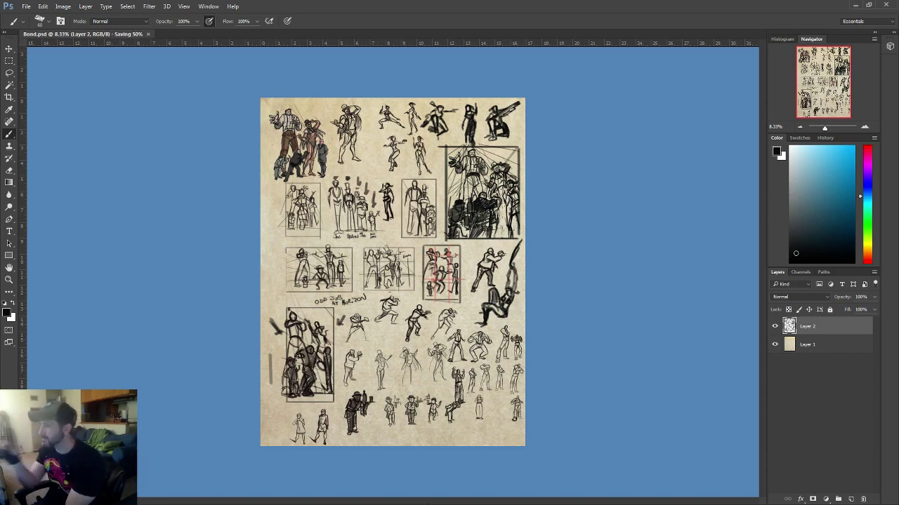
{"action": "left_click", "coordinate": [26, 7]}
{"action": "left_click", "coordinate": [70, 110]}
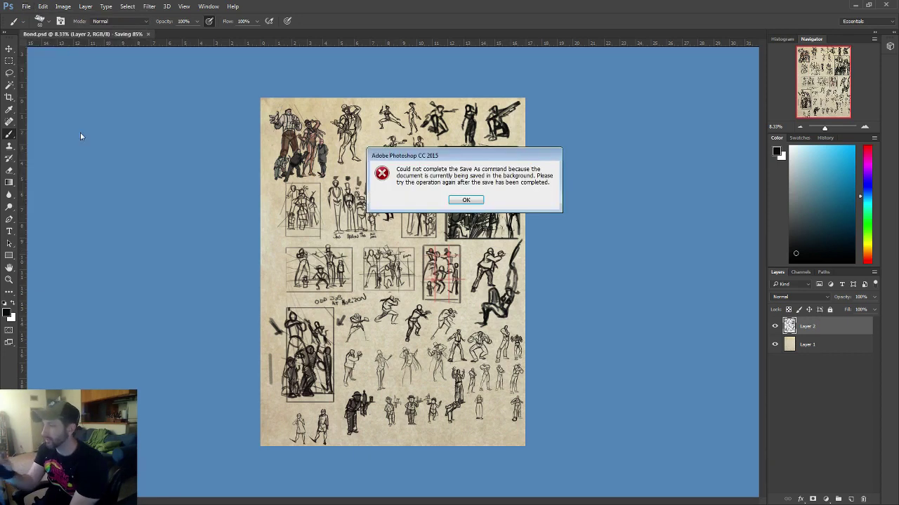
{"action": "left_click", "coordinate": [467, 201]}
Start a Save As of the sheet to the Desktop with the file name Bond.
{"action": "left_click", "coordinate": [43, 6]}
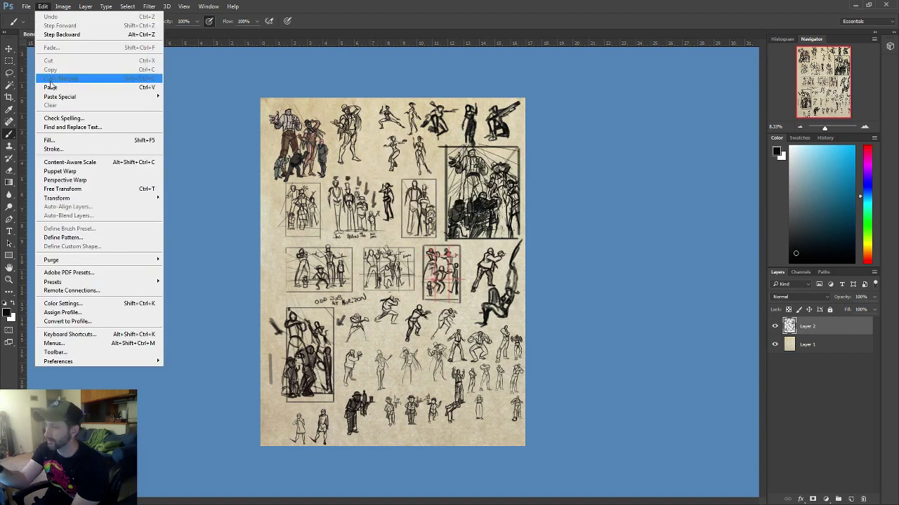
{"action": "mouse_move", "coordinate": [26, 6]}
{"action": "left_click", "coordinate": [59, 110]}
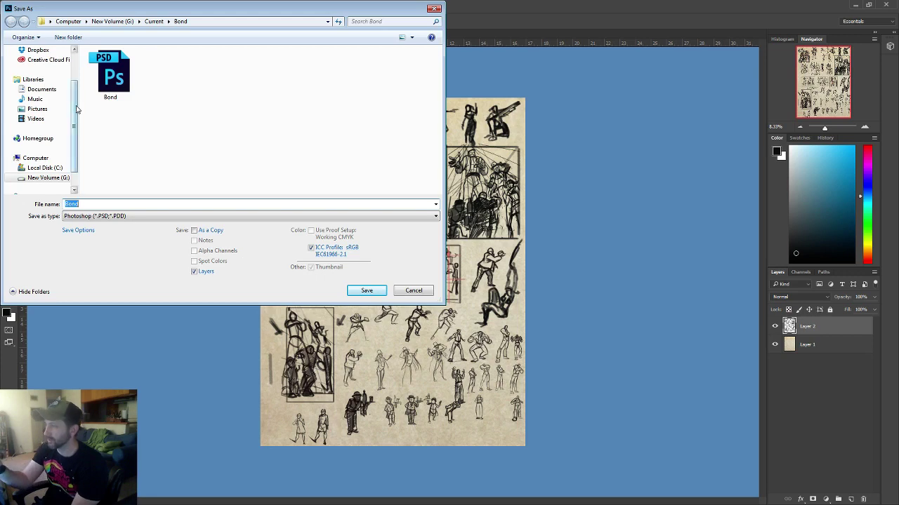
{"action": "scroll", "coordinate": [43, 106], "scroll_direction": "up", "scroll_amount": 2}
{"action": "left_click", "coordinate": [42, 64]}
{"action": "left_click", "coordinate": [148, 203]}
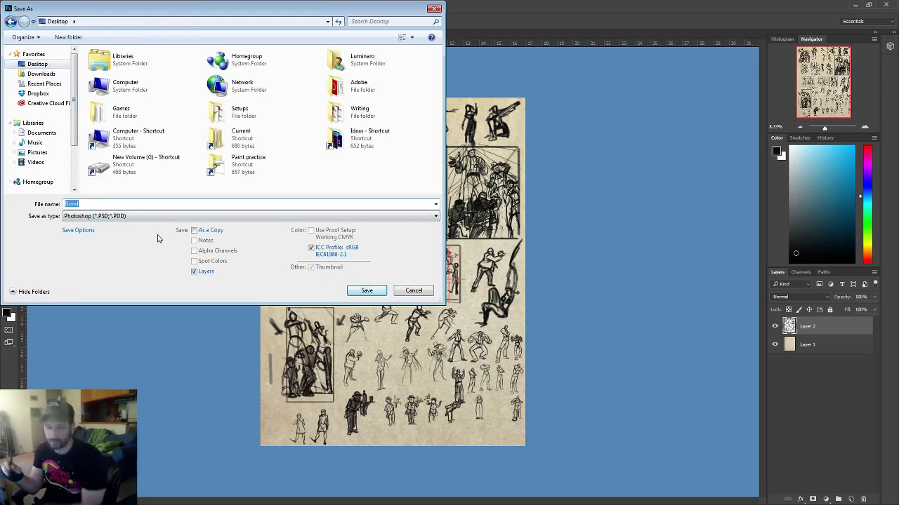
{"action": "type", "text": "c"}
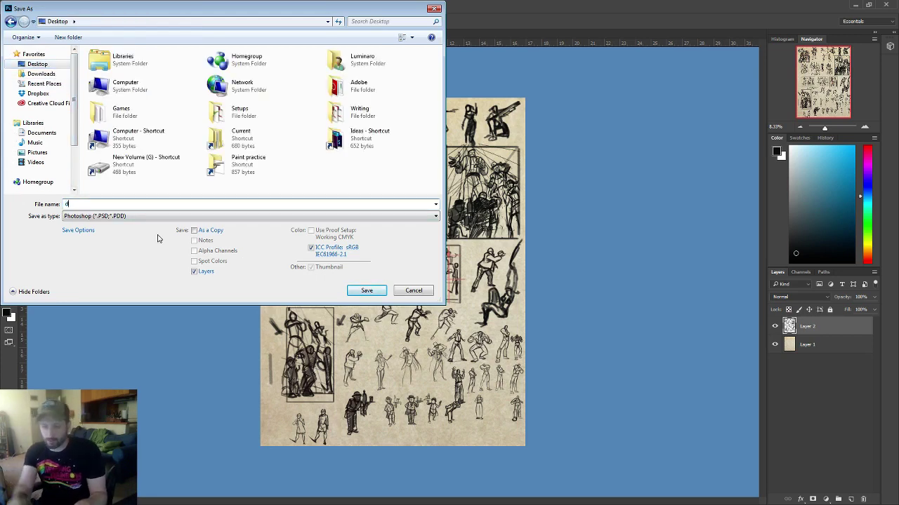
{"action": "type", "text": "ond"}
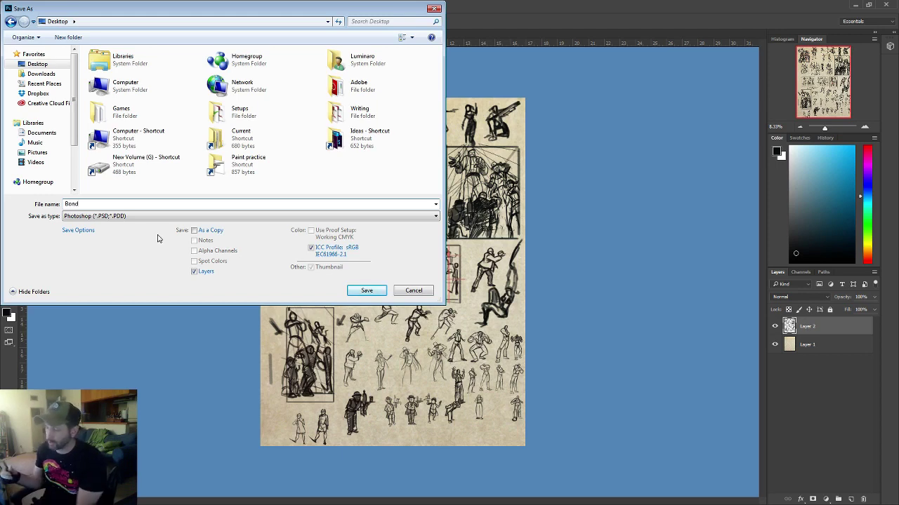
Choose the JPEG format and save the copy at quality 12 (Maximum) with the Baseline ("Standard") option.
{"action": "left_click", "coordinate": [301, 217]}
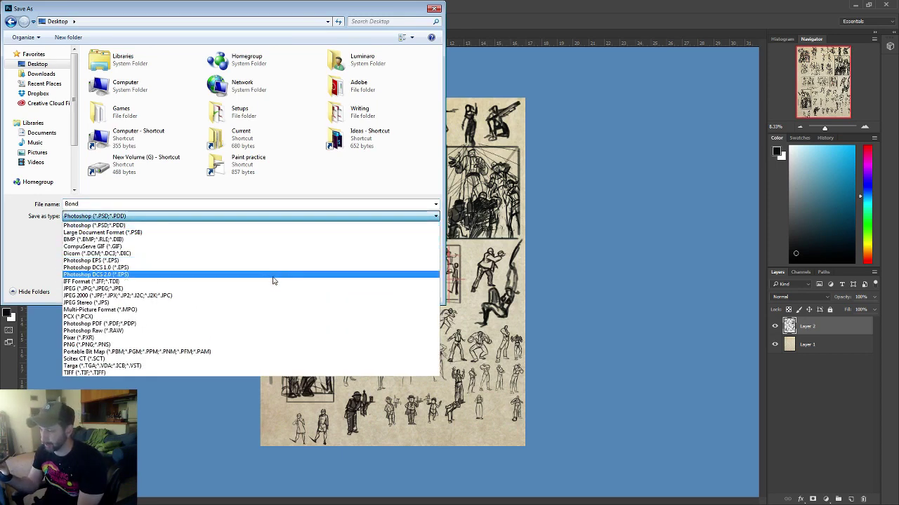
{"action": "left_click", "coordinate": [274, 282]}
{"action": "left_click", "coordinate": [265, 219]}
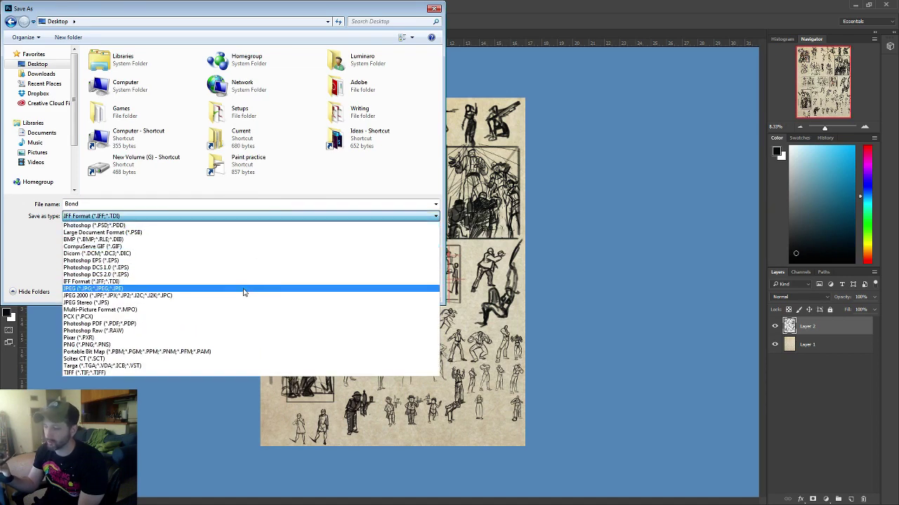
{"action": "left_click", "coordinate": [244, 289]}
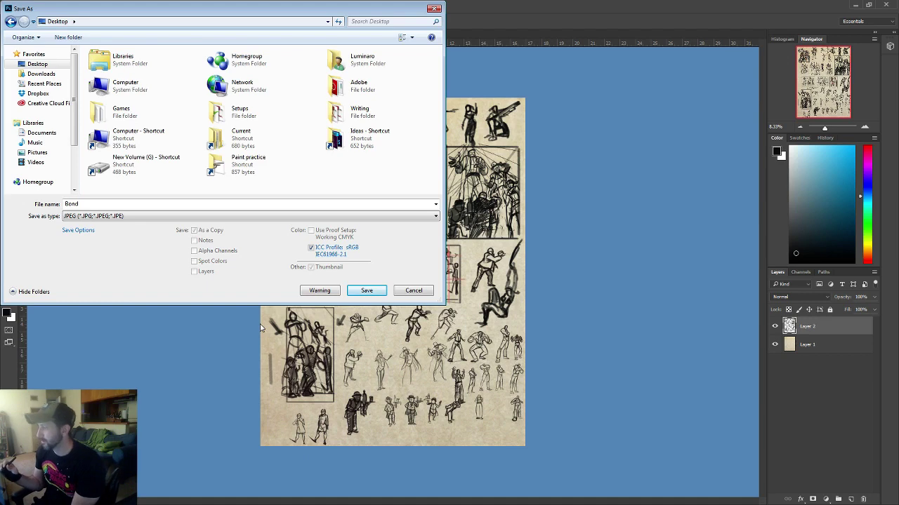
{"action": "left_click", "coordinate": [376, 292]}
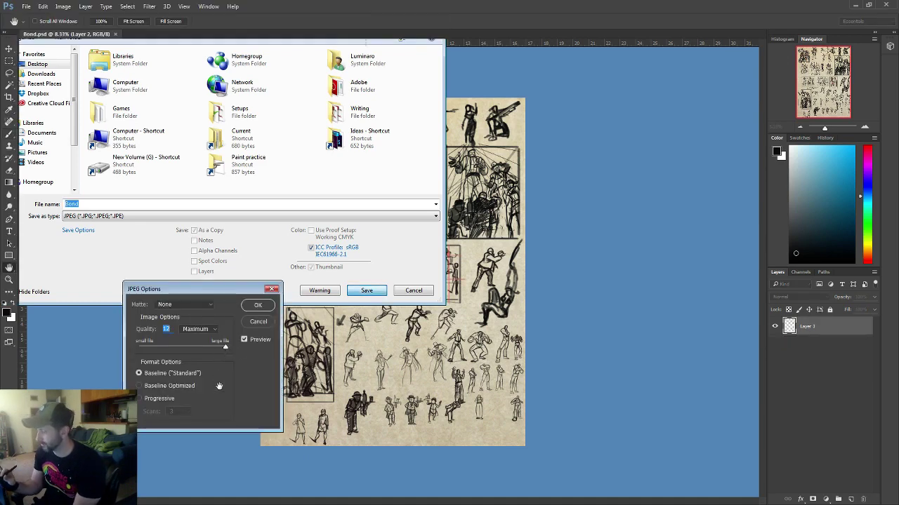
{"action": "left_click", "coordinate": [251, 306]}
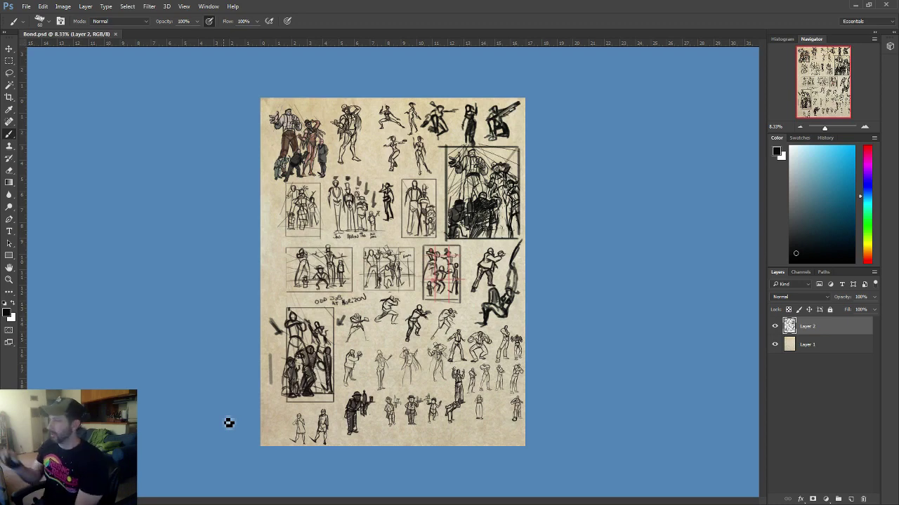
Close the Bond.psd document and quit Photoshop.
{"action": "left_click", "coordinate": [115, 34]}
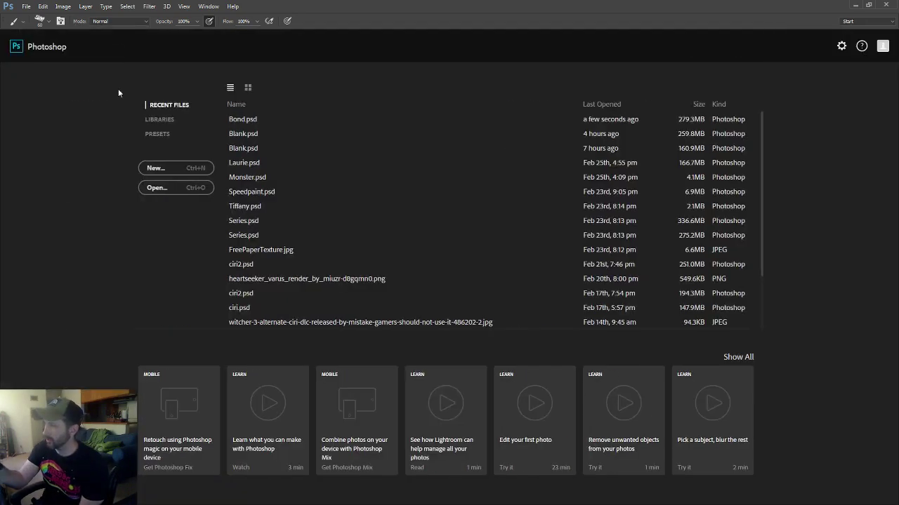
{"action": "left_click", "coordinate": [880, 7]}
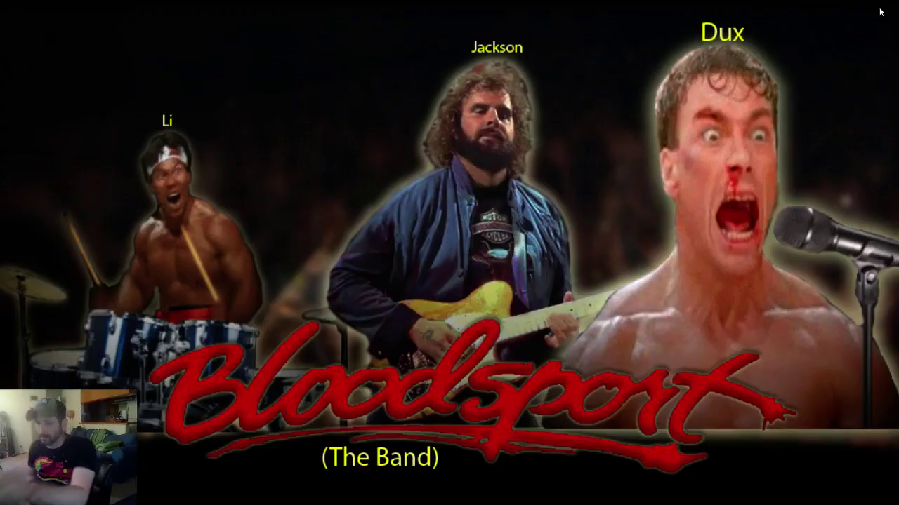